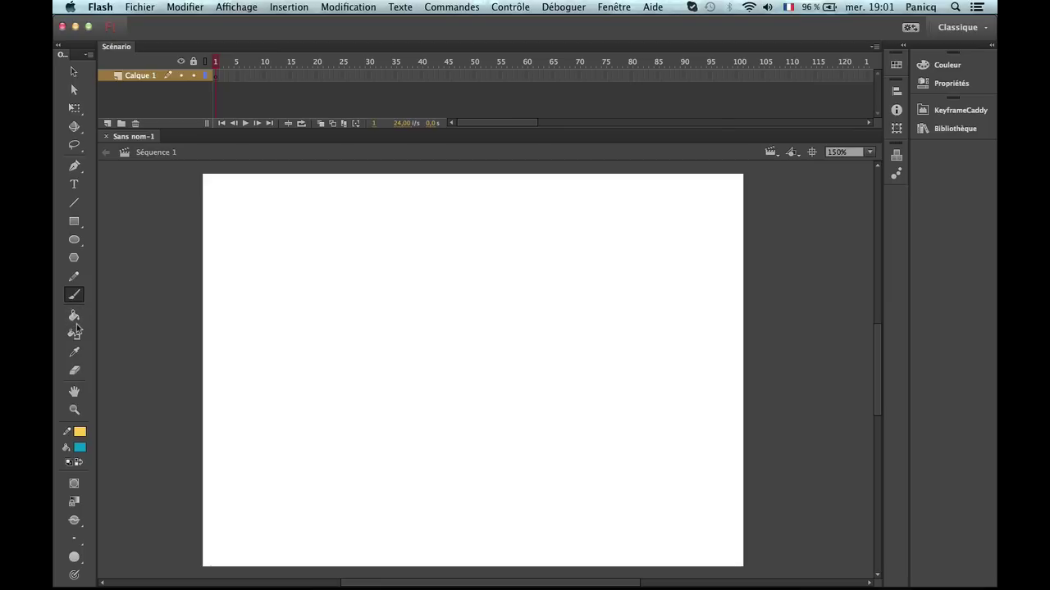
Set the brush fill colour to black and enable pen pressure for the brush.
click(81, 448)
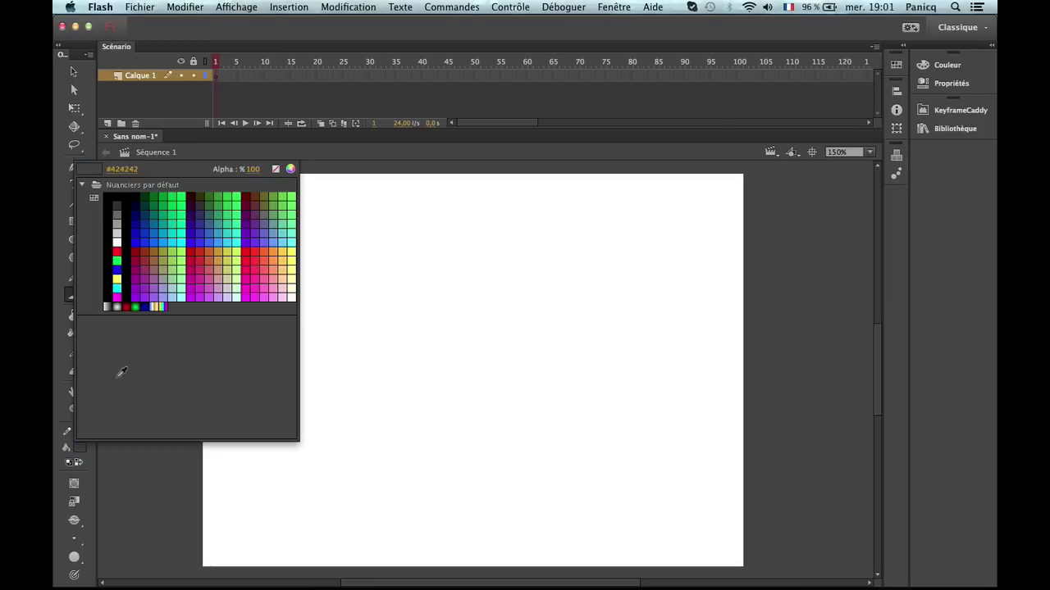
click(112, 229)
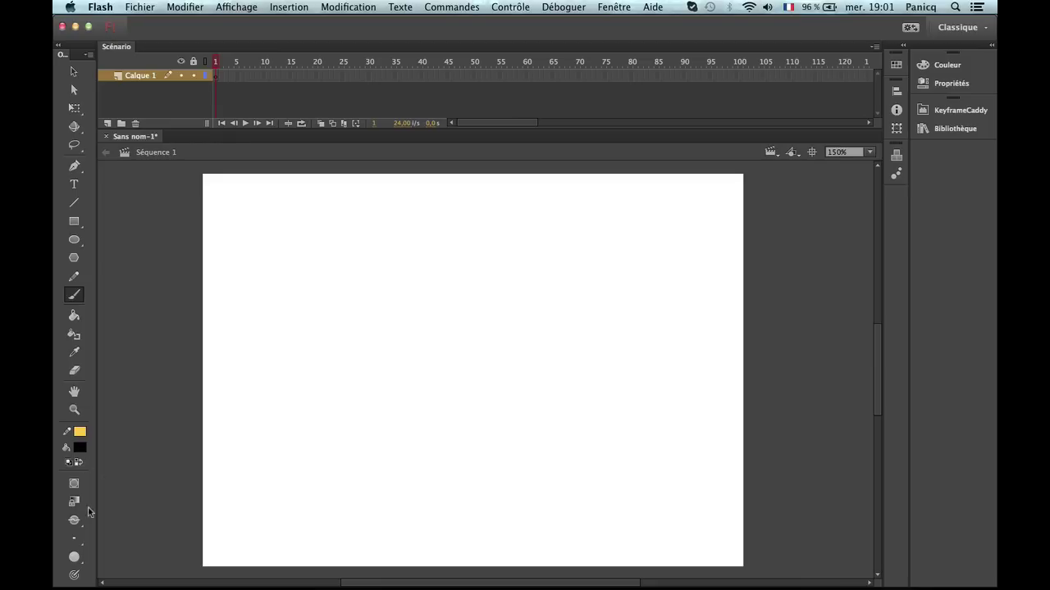
click(73, 577)
mouse_move(424, 385)
mouse_down()
mouse_move(476, 252)
mouse_move(460, 368)
mouse_move(515, 345)
mouse_up()
key(super+z)
key(super+z)
key(z)
click(466, 374)
key(b)
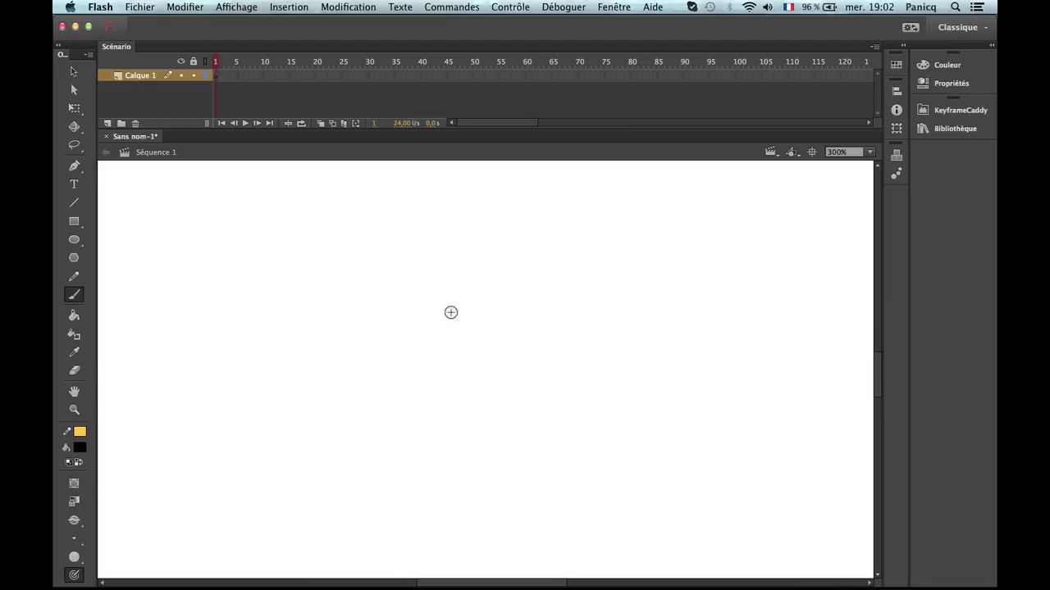
drag(447, 210, 459, 208)
key(super+z)
key(z)
alt+click(474, 403)
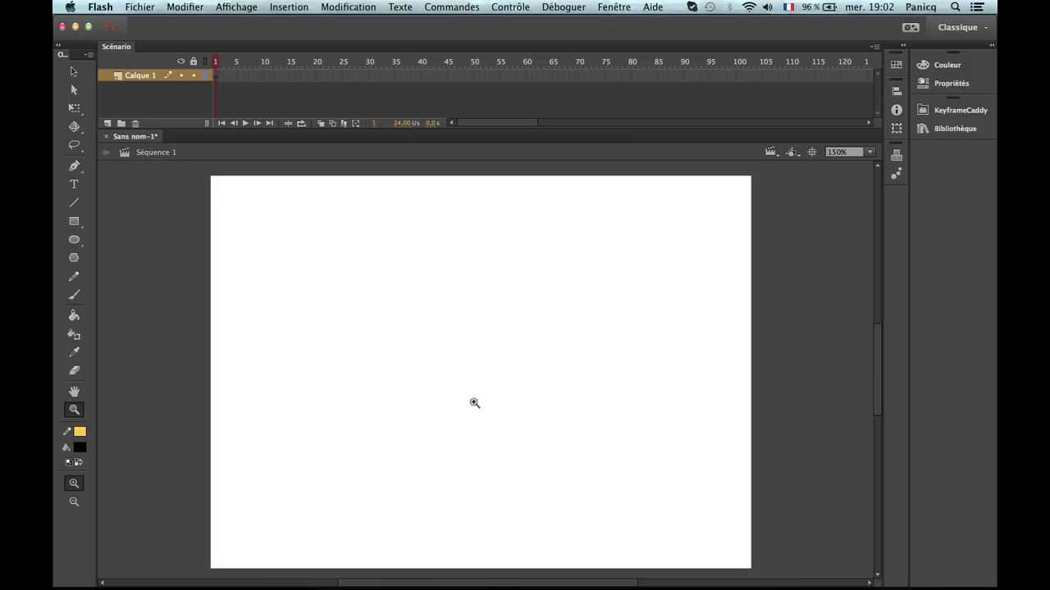
Sketch a rounded, egg-shaped skull in black brush strokes near the middle of the stage.
scroll(443, 312, right, 1)
drag(201, 177, 731, 569)
scroll(445, 304, right, 3)
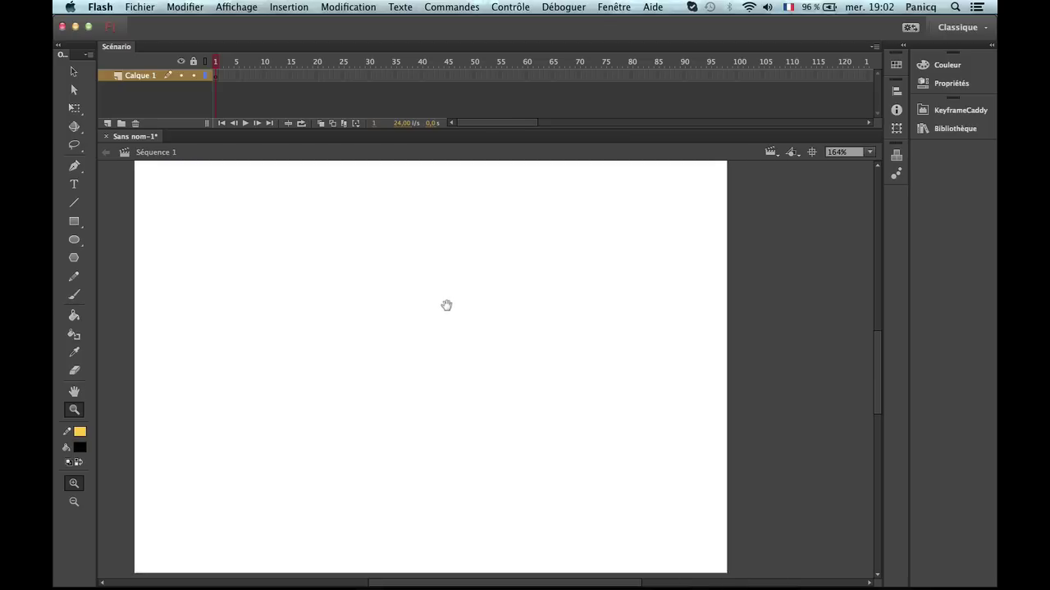
scroll(443, 301, left, 1)
click(450, 352)
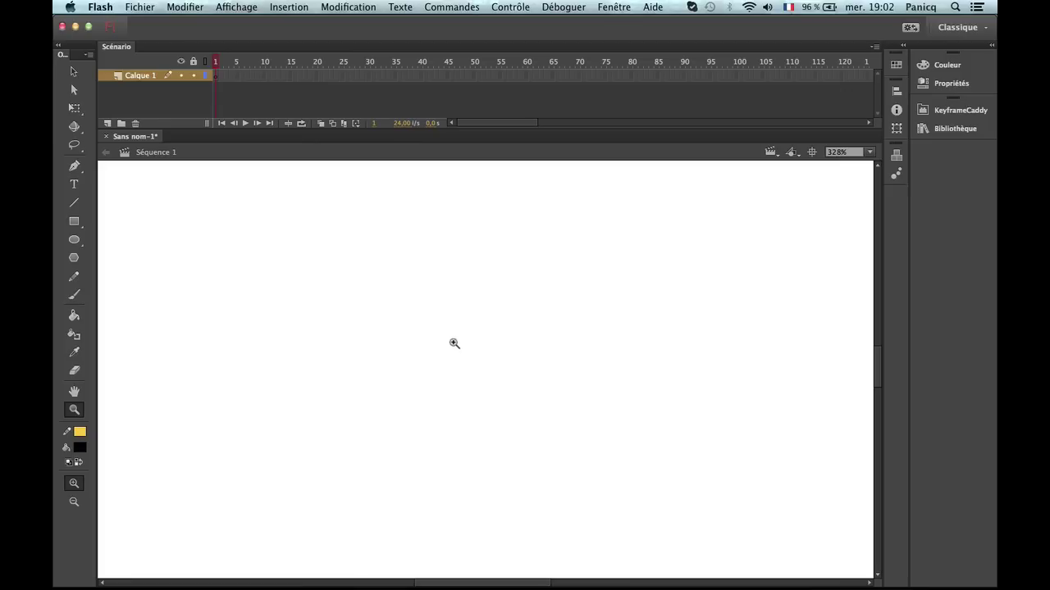
key(b)
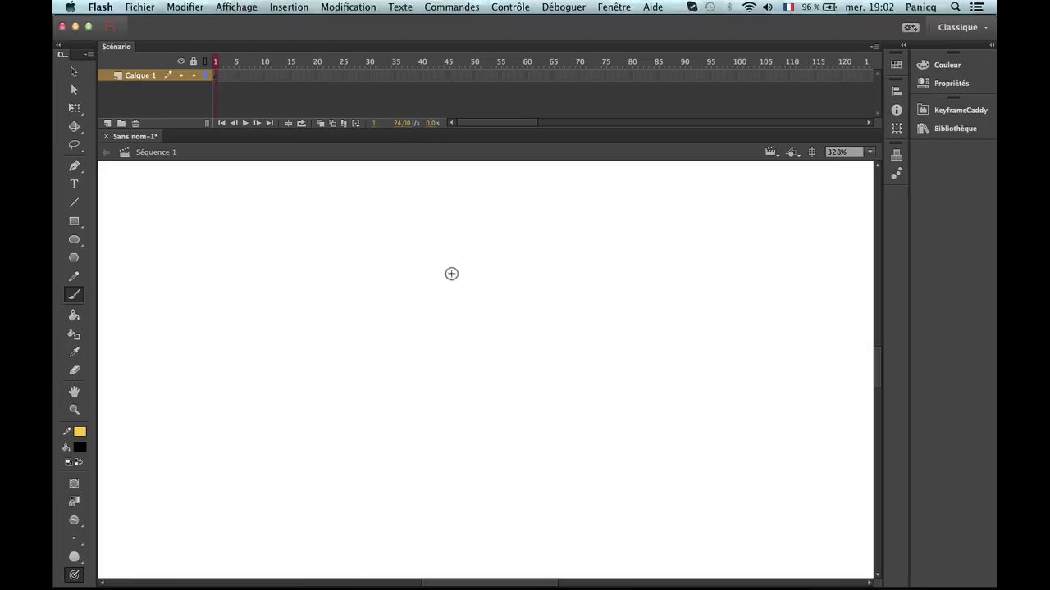
key(space)
mouse_move(354, 292)
mouse_down()
mouse_move(343, 355)
mouse_move(385, 361)
mouse_up()
mouse_move(367, 249)
mouse_down()
mouse_move(350, 365)
mouse_move(558, 327)
mouse_up()
key(super+z)
key(super+z)
mouse_move(402, 239)
mouse_down()
mouse_move(391, 351)
mouse_move(365, 259)
mouse_up()
key(super+z)
mouse_move(453, 238)
mouse_down()
mouse_move(377, 328)
mouse_move(432, 224)
mouse_up()
Sketch a short jaw beneath the skull and a rounded ear at its back edge.
mouse_move(366, 311)
mouse_down()
mouse_move(371, 374)
mouse_move(479, 331)
mouse_move(460, 370)
mouse_move(384, 382)
mouse_move(461, 372)
mouse_move(409, 379)
mouse_up()
mouse_move(482, 319)
mouse_down()
mouse_move(464, 369)
mouse_move(517, 320)
mouse_move(508, 338)
mouse_up()
mouse_move(474, 346)
mouse_down()
mouse_move(507, 340)
mouse_move(481, 327)
mouse_up()
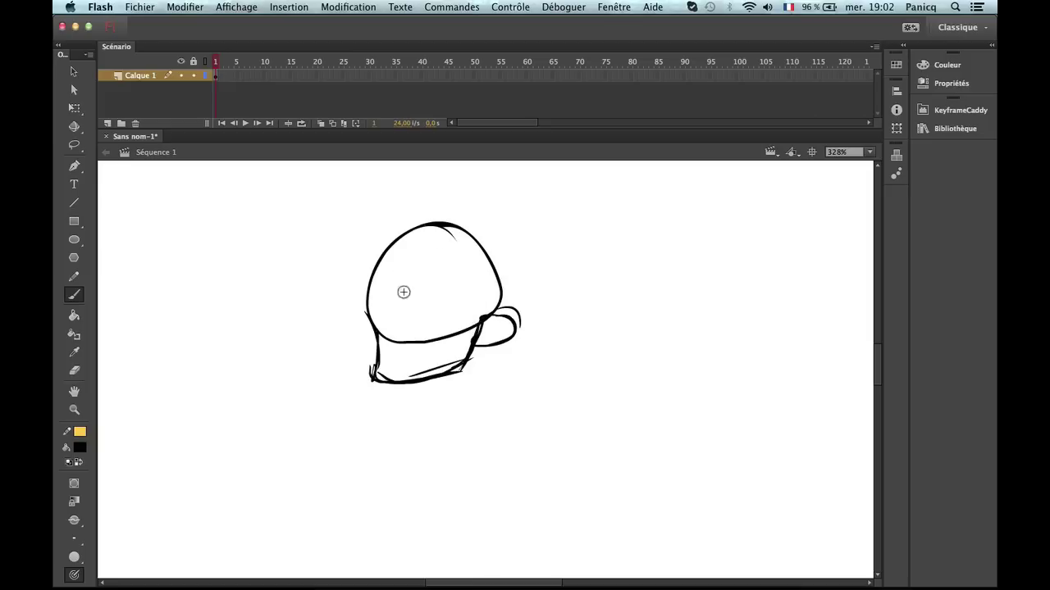
Draw a curved vertical centre guideline from the top of the skull down to the chin.
drag(429, 236, 408, 430)
key(ctrl+z)
drag(422, 241, 407, 384)
key(ctrl+z)
drag(428, 237, 421, 384)
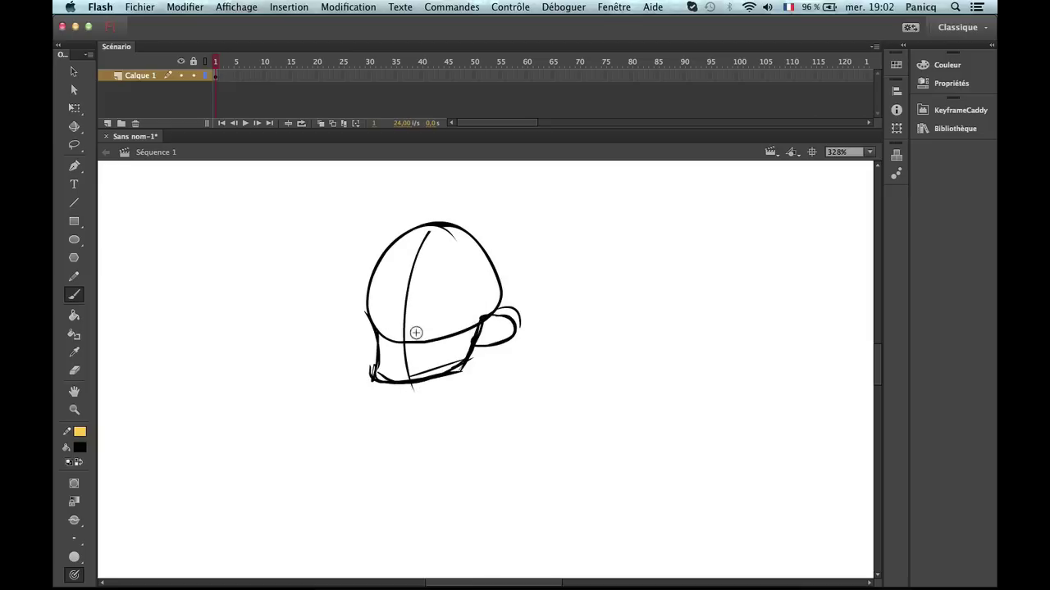
Reinforce the back contour of the skull with an extra curved brush stroke.
mouse_move(407, 235)
mouse_down()
mouse_move(385, 331)
mouse_move(451, 336)
mouse_move(481, 314)
mouse_up()
key(ctrl+z)
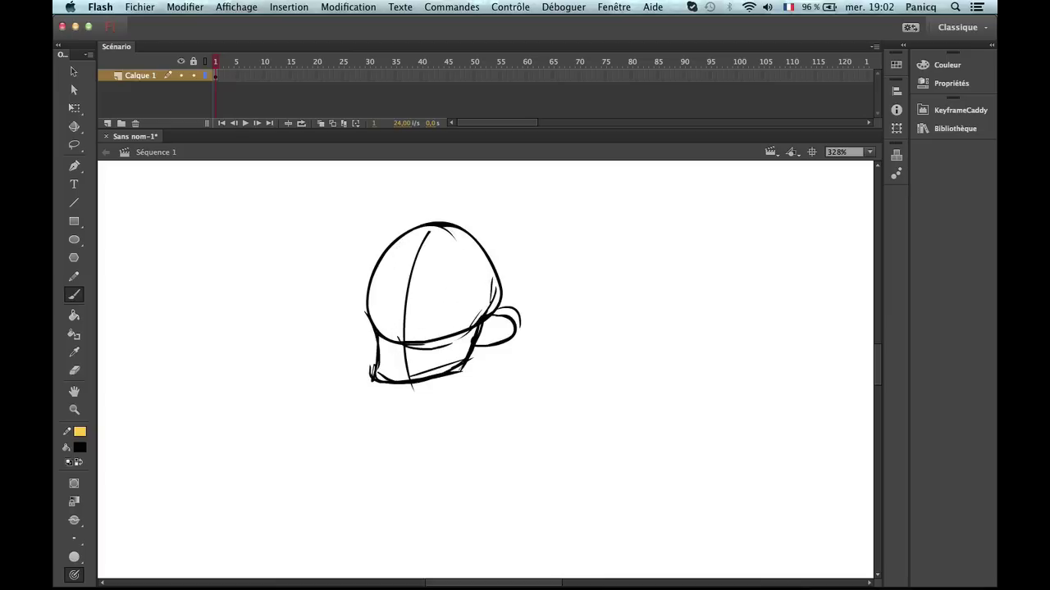
mouse_move(466, 235)
mouse_down()
mouse_move(494, 311)
mouse_move(495, 292)
mouse_up()
Recolour the sketch and the brush fill medium grey, and strengthen the skull, ear and jaw contours.
click(80, 447)
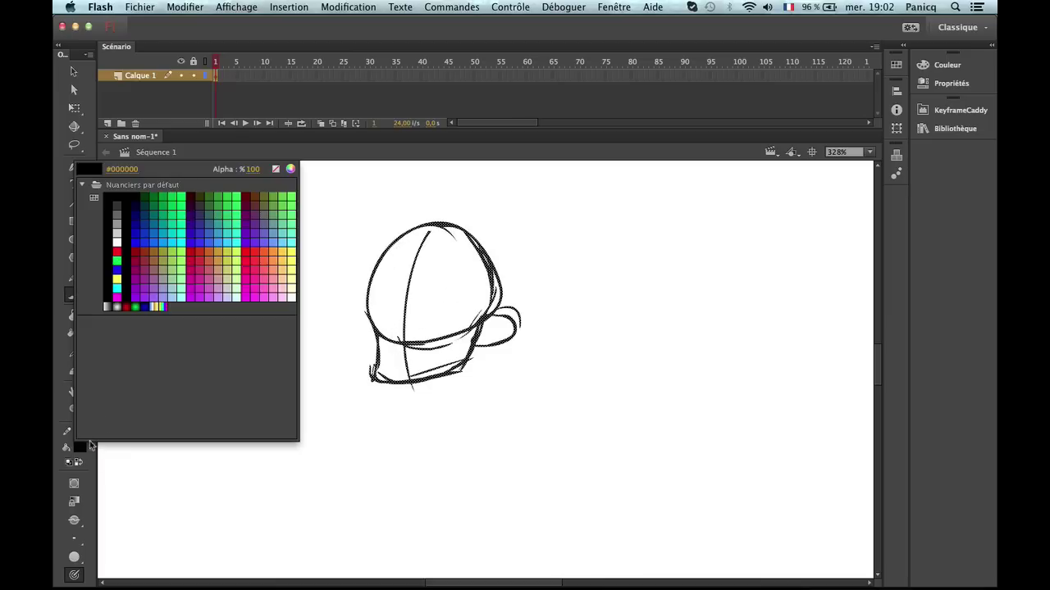
click(117, 220)
drag(377, 260, 366, 300)
mouse_move(430, 236)
mouse_down()
mouse_move(469, 240)
mouse_move(493, 283)
mouse_up()
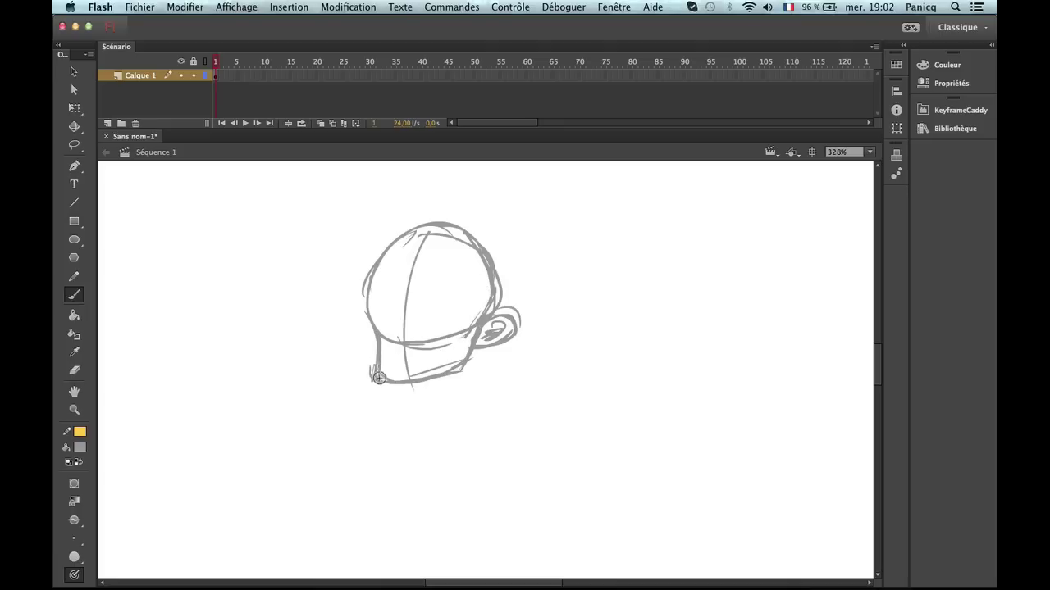
mouse_move(379, 377)
mouse_down()
mouse_move(443, 384)
mouse_move(427, 382)
mouse_move(463, 373)
mouse_move(452, 376)
mouse_move(475, 349)
mouse_up()
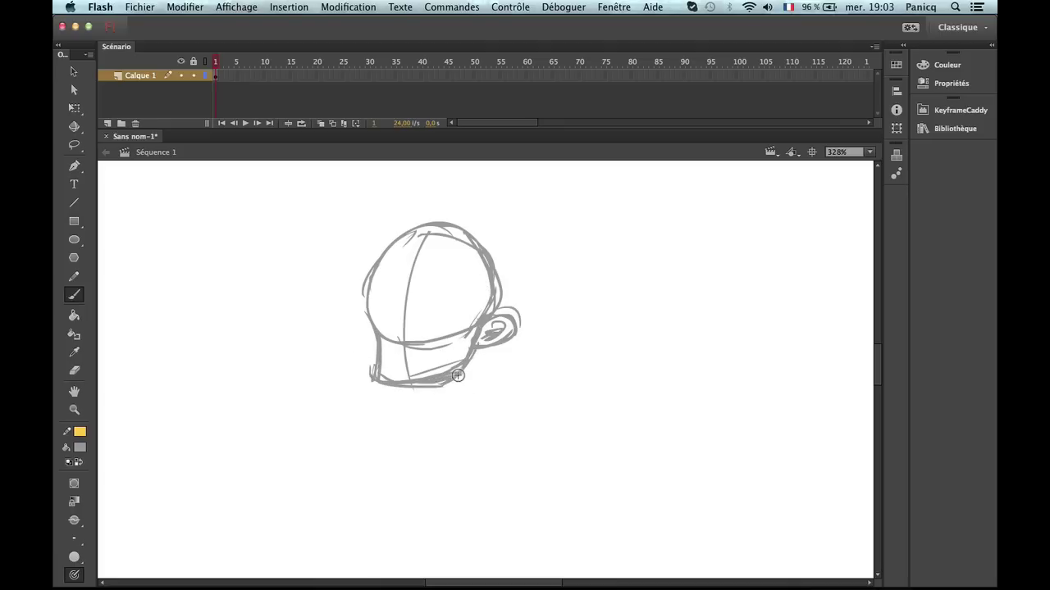
Clean up the jaw's lower edge and draw a curved horizontal eye guideline across the face.
key(e)
key(b)
mouse_move(366, 295)
mouse_down()
mouse_move(428, 305)
mouse_move(468, 293)
mouse_up()
drag(367, 296, 425, 305)
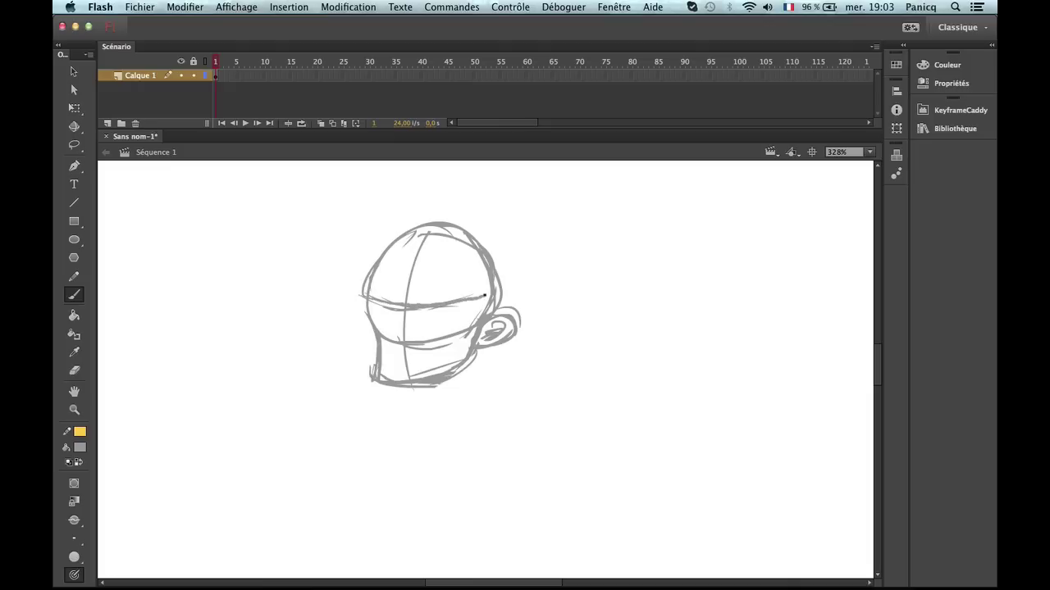
key(e)
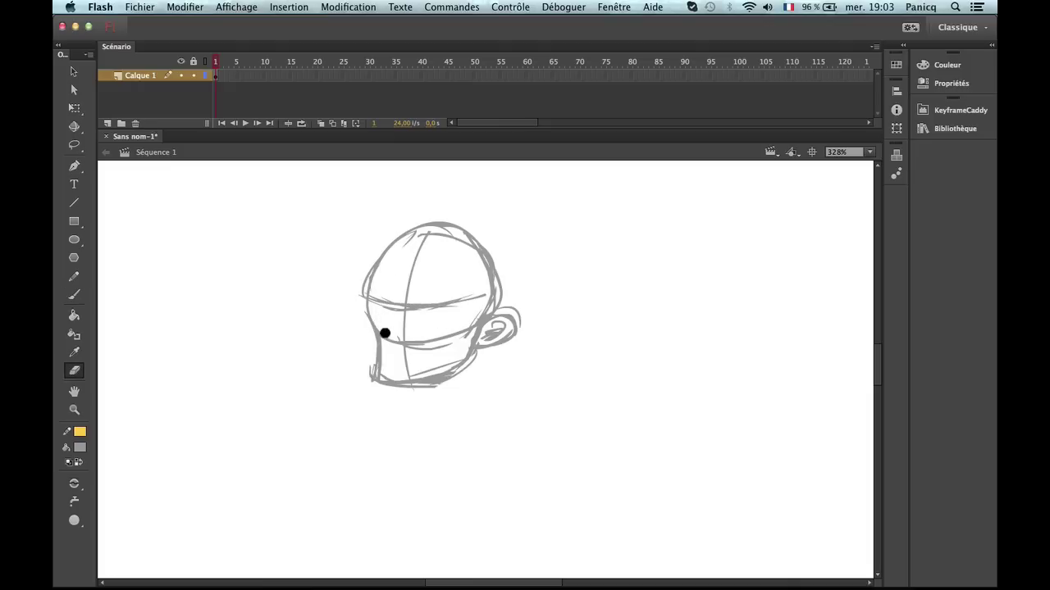
key(z)
click(387, 337)
scroll(344, 312, right, 5)
key(e)
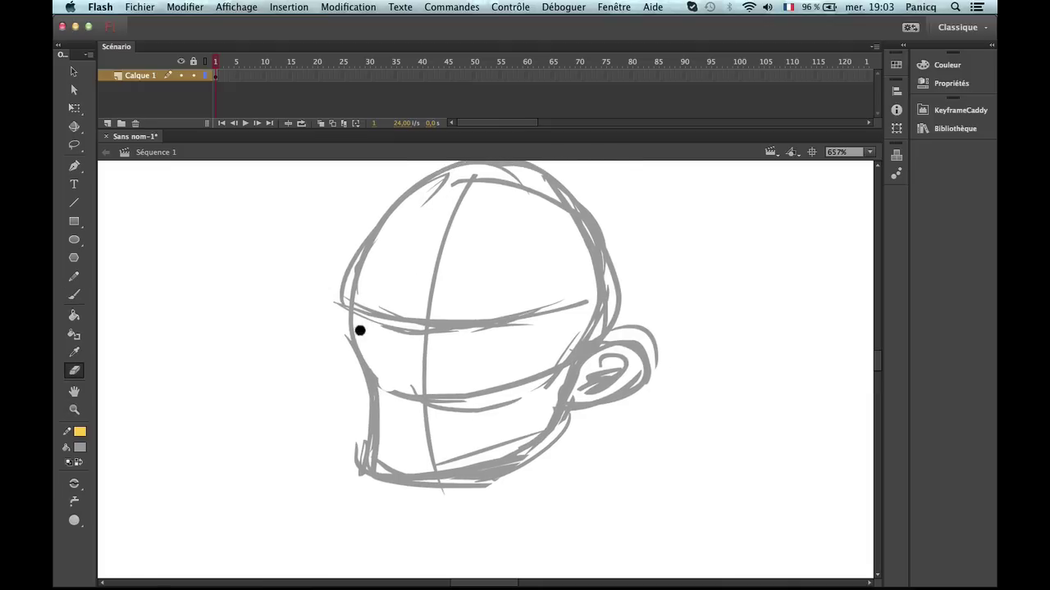
key(z)
alt+click(426, 344)
alt+click(426, 344)
scroll(423, 331, right, 3)
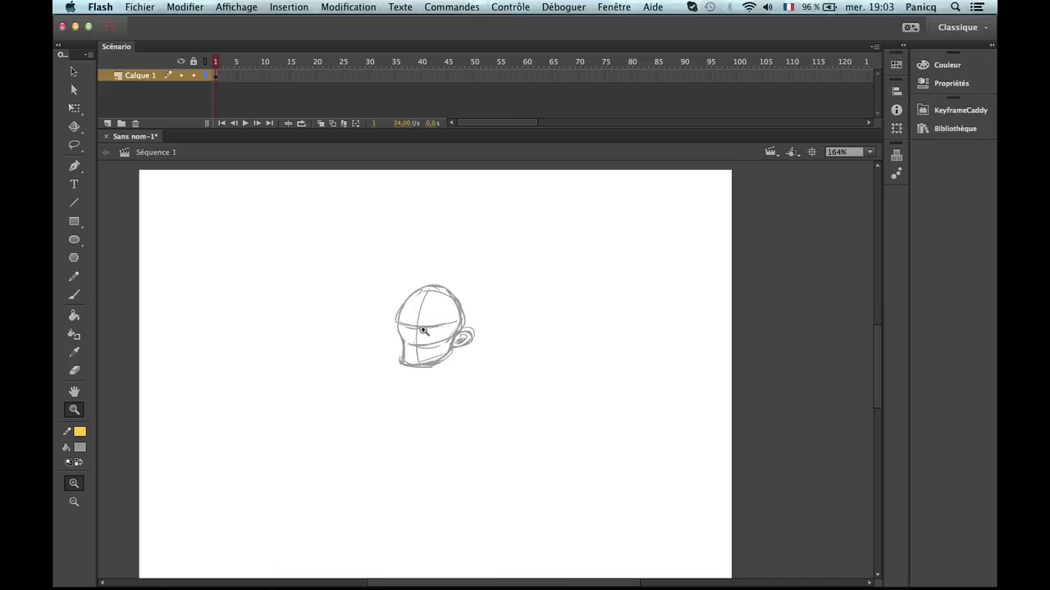
drag(351, 268, 532, 523)
alt+click(480, 318)
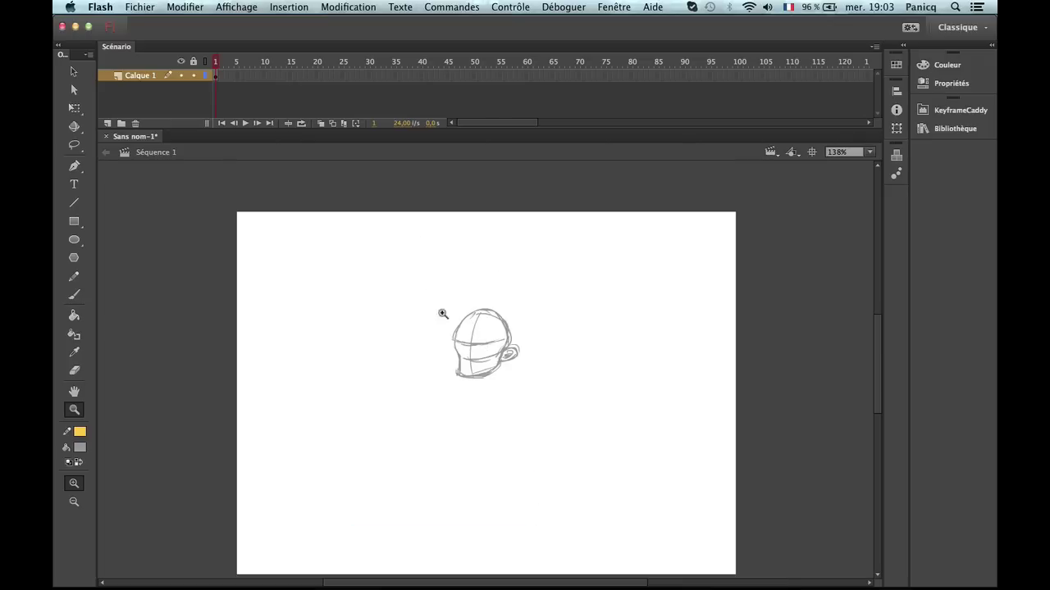
Erase the front face contour below the eye guideline and sketch a new cheek line down to the jaw.
drag(399, 246, 563, 492)
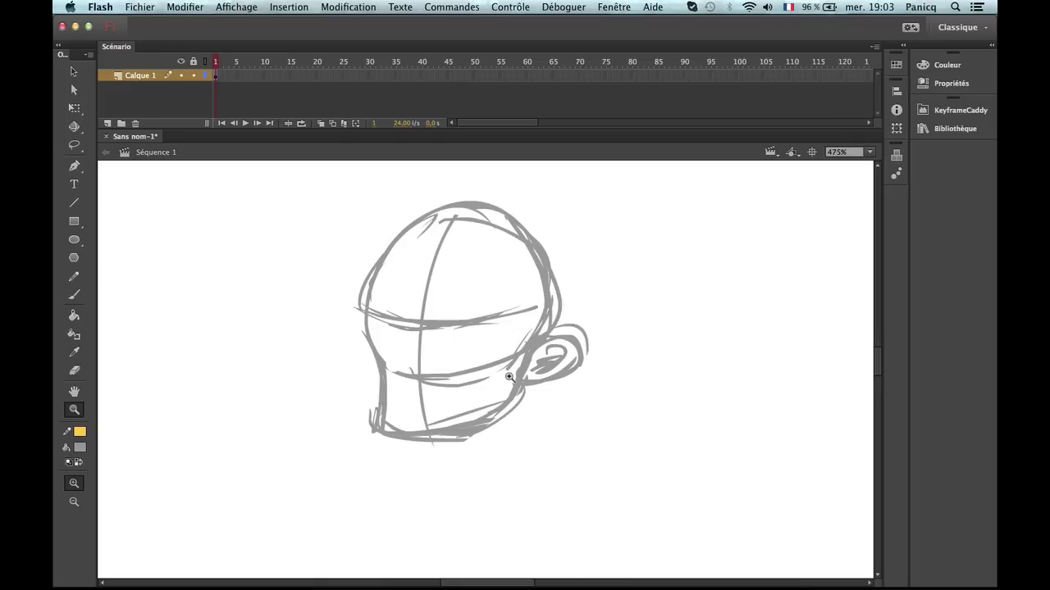
key(e)
mouse_move(369, 331)
mouse_down()
mouse_move(383, 380)
mouse_move(384, 364)
mouse_move(374, 424)
mouse_up()
key(b)
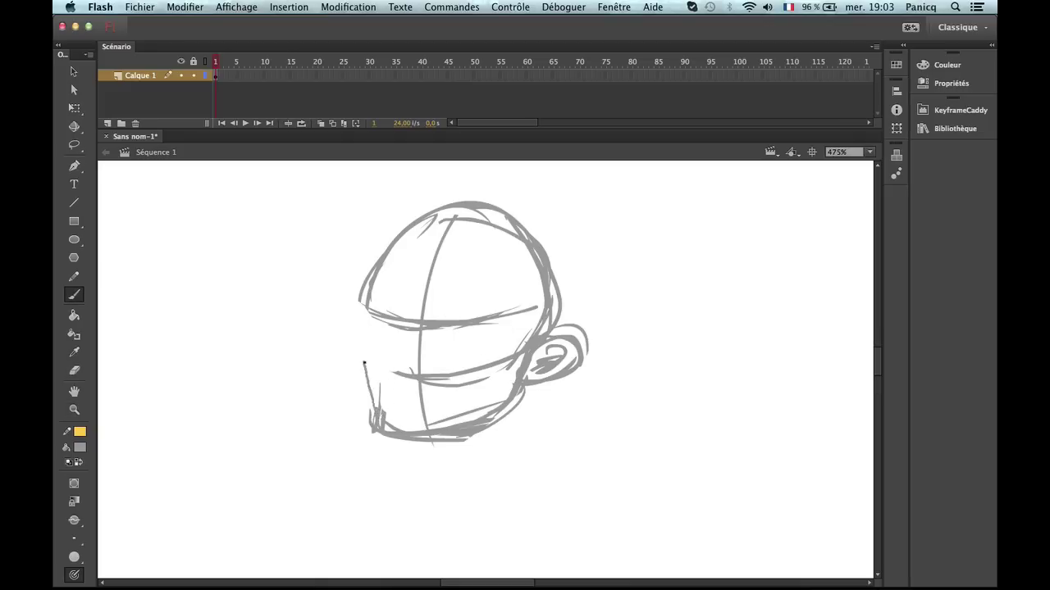
mouse_move(364, 368)
mouse_down()
mouse_move(391, 428)
mouse_move(381, 408)
mouse_move(356, 409)
mouse_move(399, 451)
mouse_move(366, 416)
mouse_move(385, 415)
mouse_move(368, 394)
mouse_move(393, 428)
mouse_up()
Erase the square front corner of the jaw and redraw the cheek and chin as one rounded curve.
key(e)
key(b)
drag(364, 354, 404, 433)
key(e)
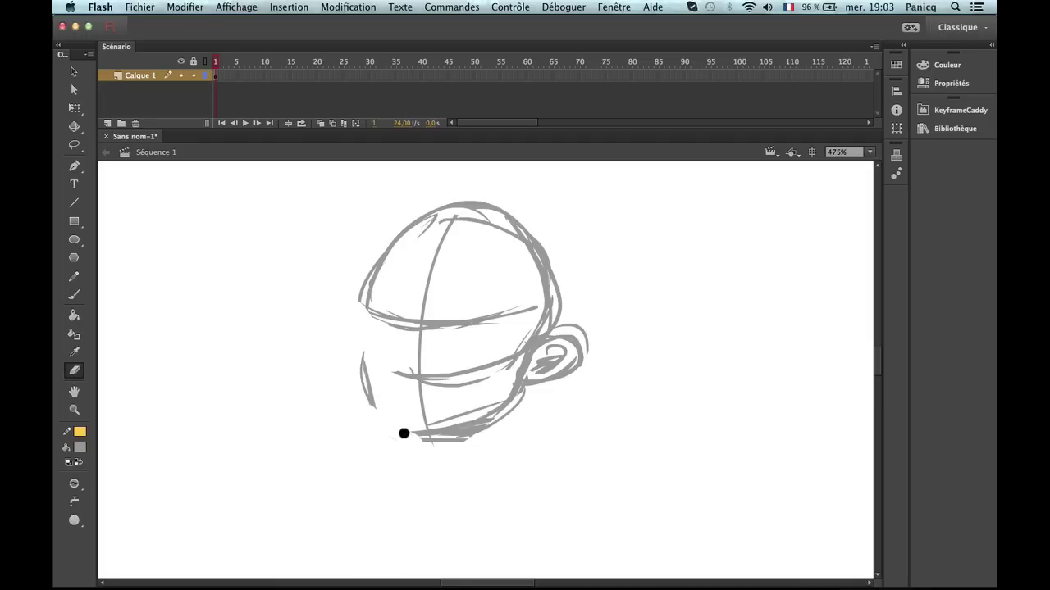
key(b)
mouse_move(366, 385)
mouse_down()
mouse_move(405, 438)
mouse_move(369, 402)
mouse_move(437, 435)
mouse_move(393, 432)
mouse_move(459, 424)
mouse_up()
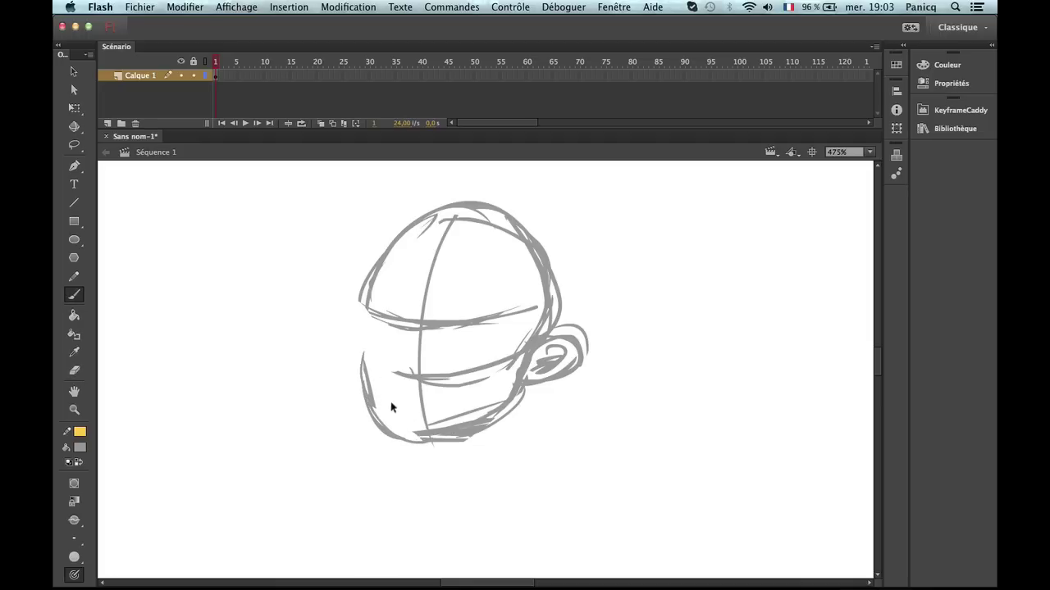
Rework the chin into a tapered contour meeting the centre line, erasing the excess strokes beneath it.
mouse_move(391, 407)
mouse_down()
mouse_move(418, 429)
mouse_move(380, 417)
mouse_move(424, 438)
mouse_move(367, 414)
mouse_move(407, 447)
mouse_move(371, 423)
mouse_move(483, 438)
mouse_move(534, 402)
mouse_move(513, 418)
mouse_move(428, 437)
mouse_move(360, 397)
mouse_move(412, 430)
mouse_up()
key(e)
key(b)
mouse_move(363, 398)
mouse_down()
mouse_move(407, 432)
mouse_move(504, 397)
mouse_move(409, 443)
mouse_up()
key(e)
key(super+z)
key(b)
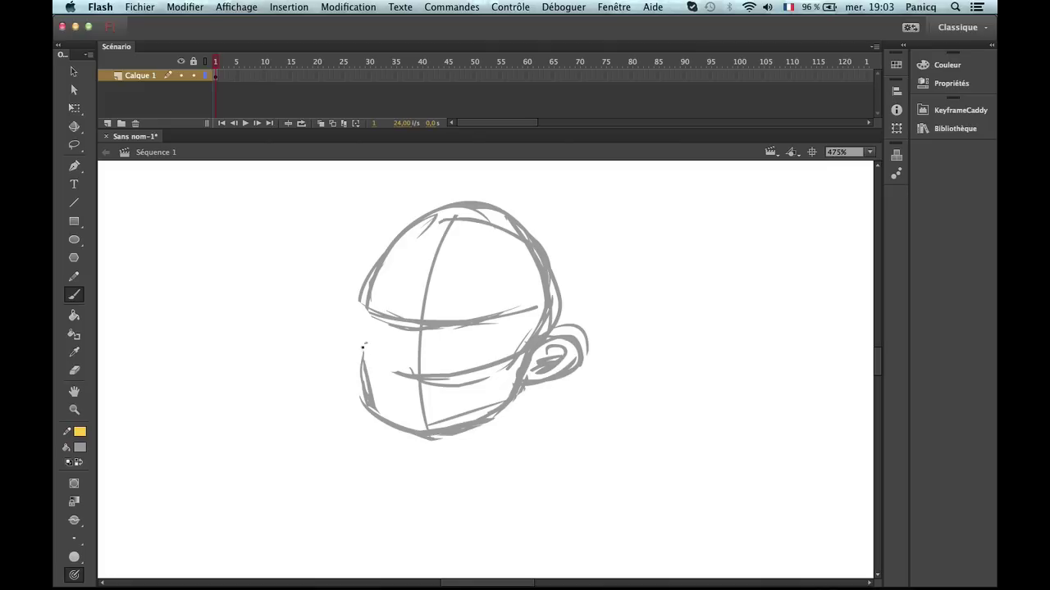
Redraw the forehead and the bulging cheek contours, joining them with an indentation just below the eye guideline.
drag(362, 347, 371, 406)
mouse_move(363, 352)
mouse_down()
mouse_move(377, 423)
mouse_move(357, 361)
mouse_move(375, 251)
mouse_move(408, 223)
mouse_up()
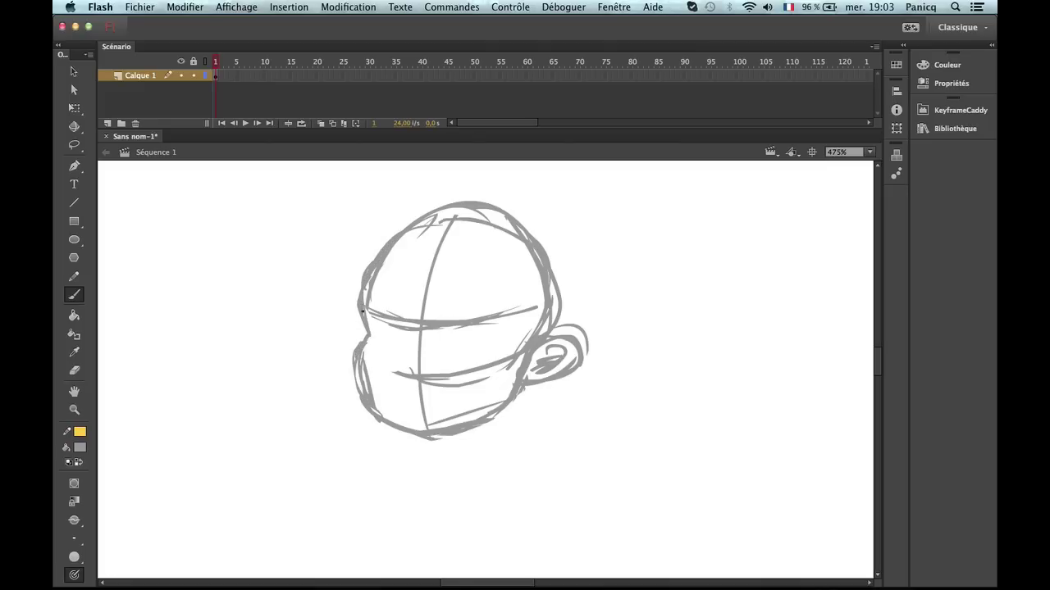
drag(366, 326, 355, 355)
Erase the lower horizontal guideline except near the centre line, and thin the outer cheek contour.
key(e)
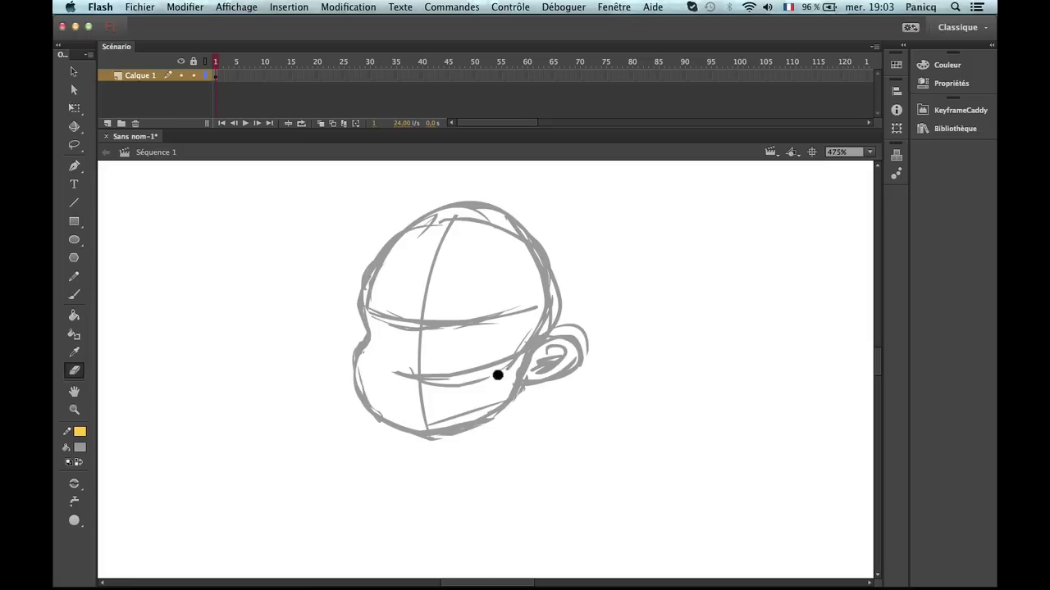
mouse_move(498, 375)
mouse_down()
mouse_move(438, 378)
mouse_move(446, 395)
mouse_move(517, 349)
mouse_move(495, 382)
mouse_up()
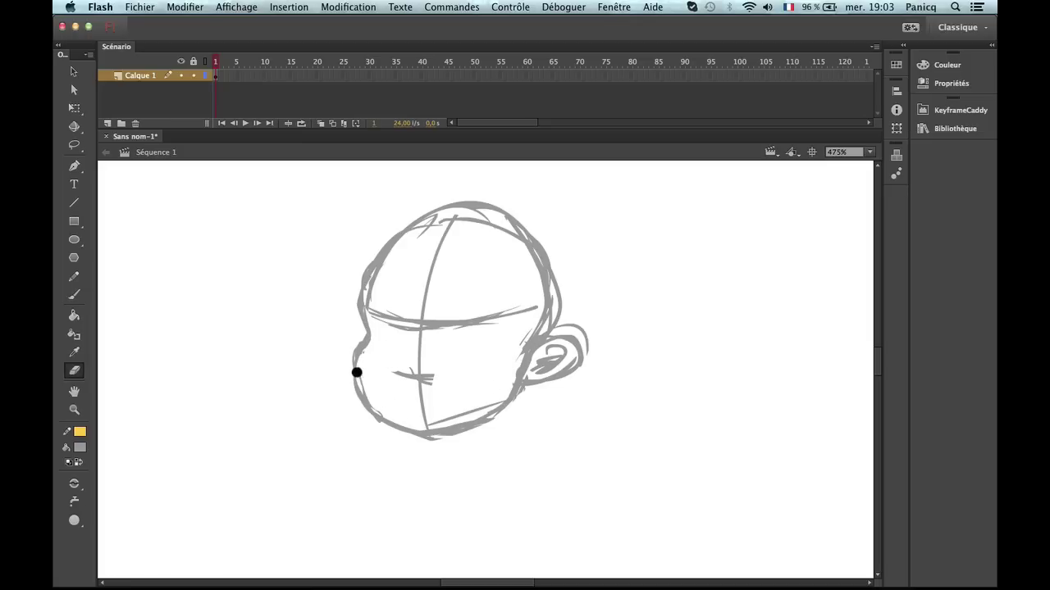
drag(357, 373, 389, 420)
key(b)
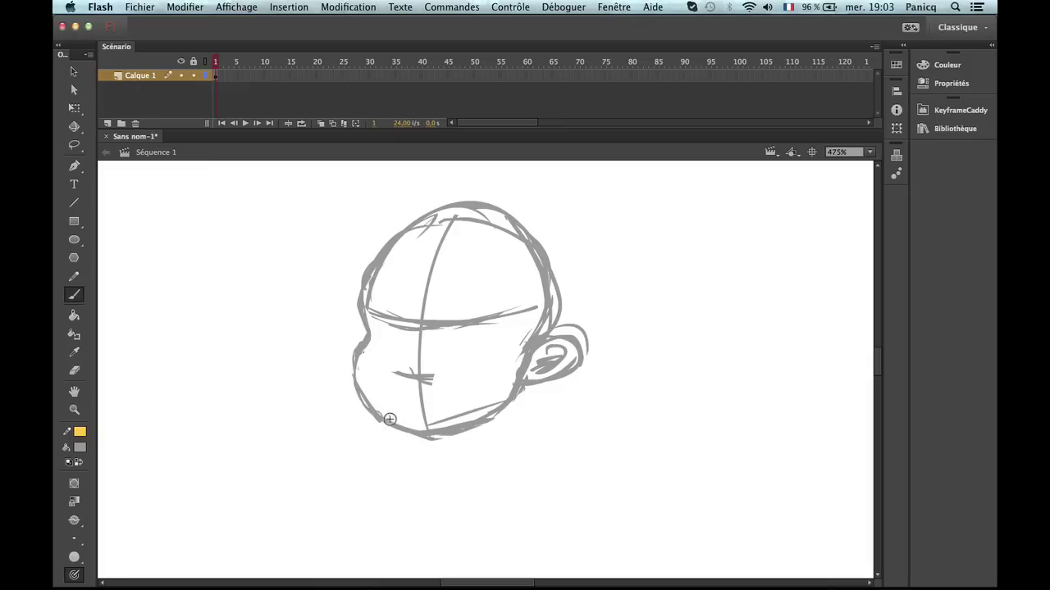
key(e)
drag(349, 385, 374, 422)
key(b)
Sketch the small nose on the centre line and short cheek strokes in front of the ear.
mouse_move(406, 370)
mouse_down()
mouse_move(443, 371)
mouse_move(410, 374)
mouse_up()
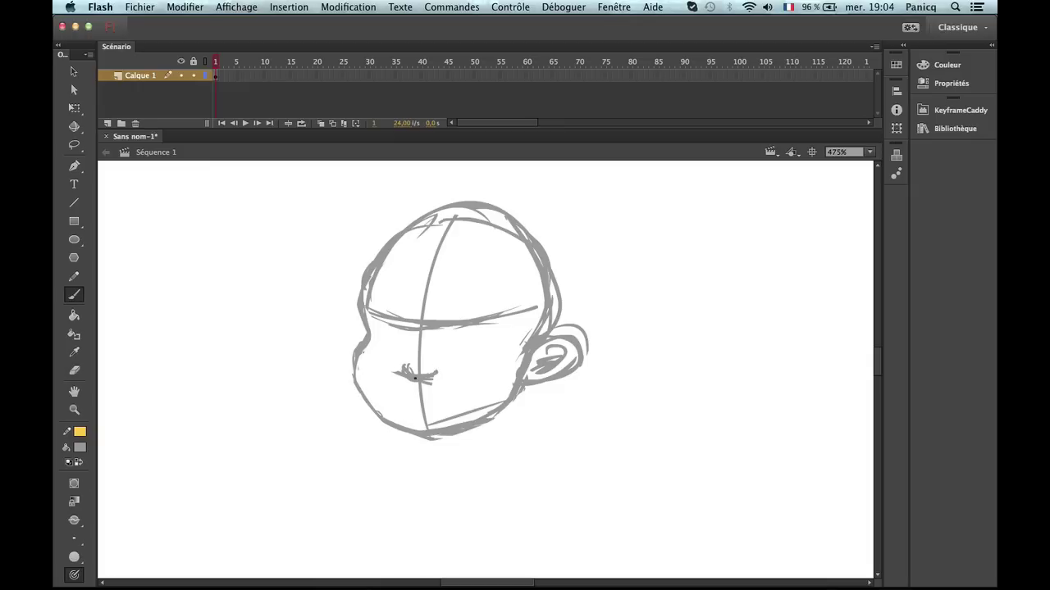
mouse_move(528, 341)
mouse_down()
mouse_move(439, 377)
mouse_move(474, 426)
mouse_up()
key(super+z)
key(super+z)
Sketch two round eyes on the horizontal guideline, one on each side of the centre line.
key(z)
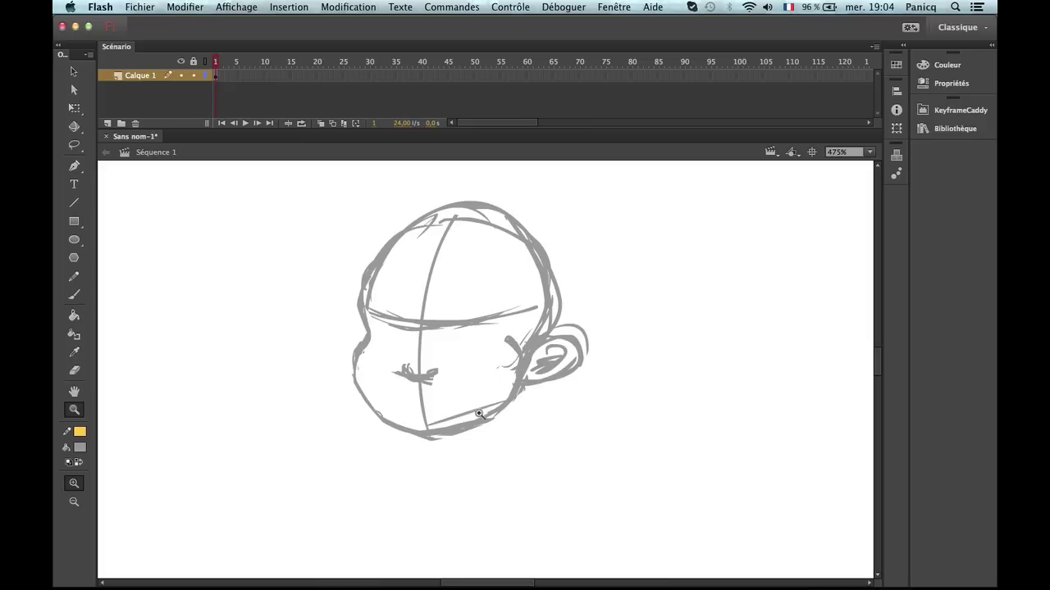
alt+click(480, 418)
click(473, 394)
drag(457, 207, 401, 297)
key(b)
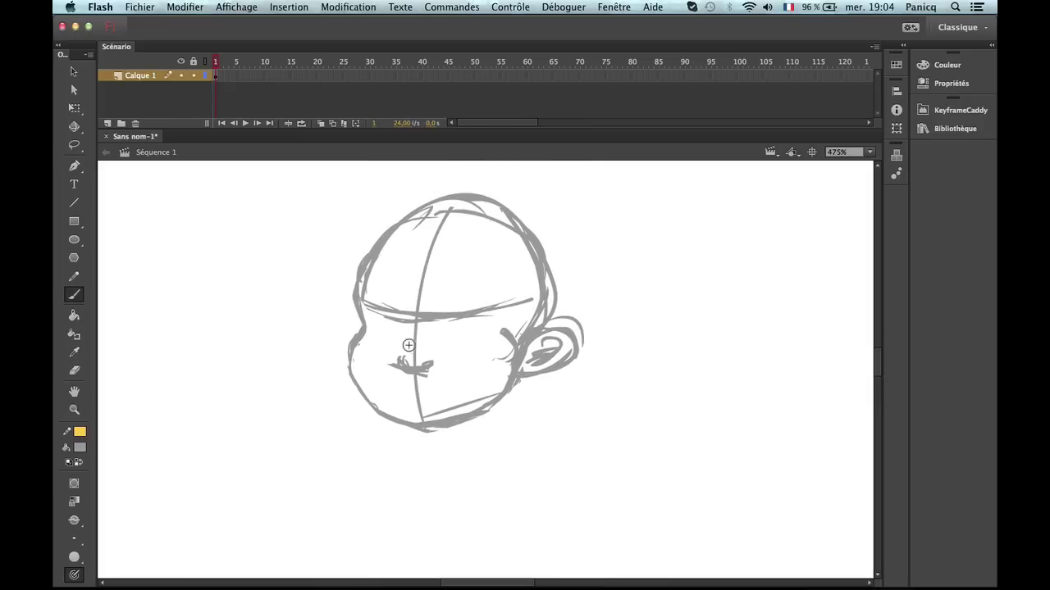
key(z)
key(b)
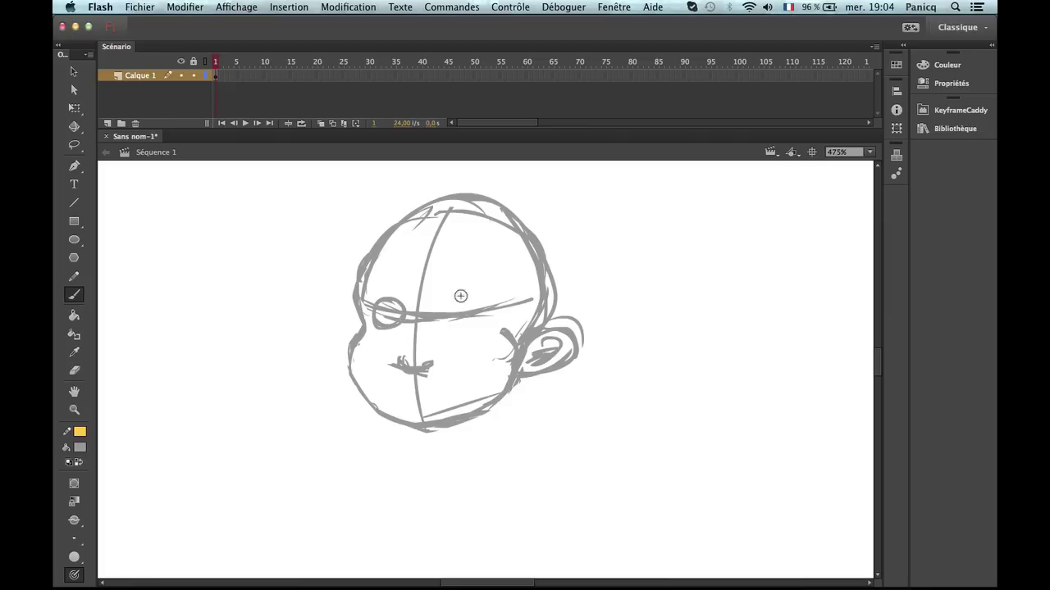
mouse_move(474, 298)
mouse_down()
mouse_move(477, 316)
mouse_move(447, 320)
mouse_move(462, 312)
mouse_up()
Erase the guideline inside both eyes and sketch a pupil in each one.
key(e)
key(b)
key(super+z)
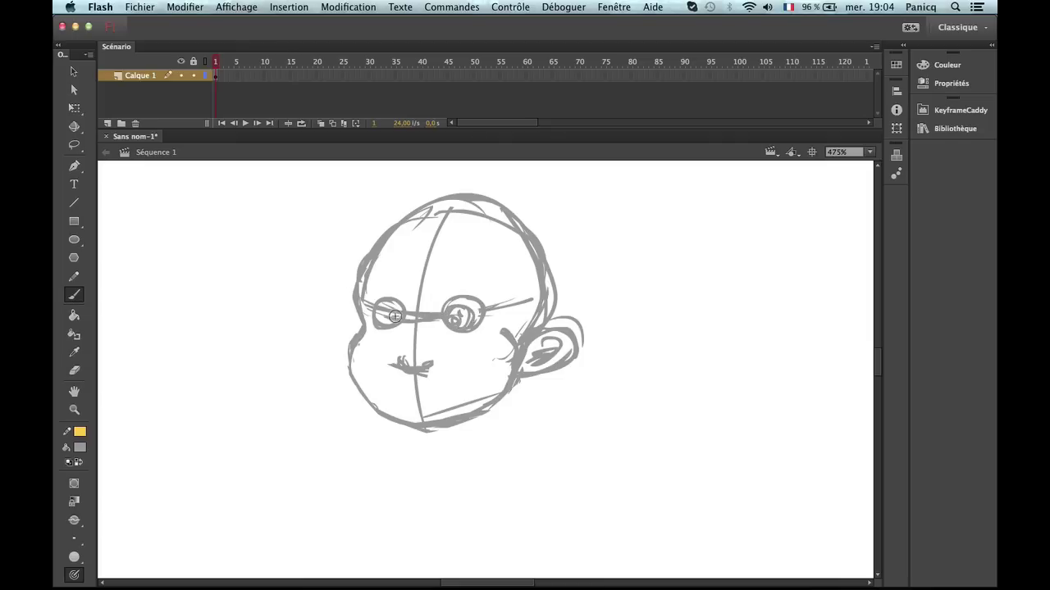
key(e)
key(b)
drag(388, 316, 386, 320)
Refine the irises and pupils of both eyes with additional brush strokes.
key(z)
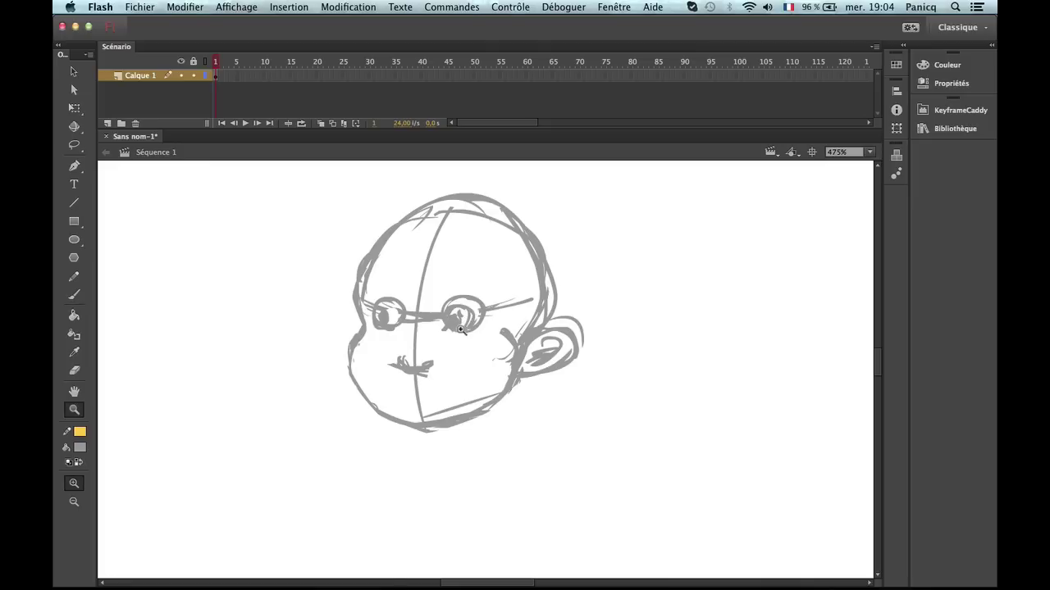
click(461, 329)
key(b)
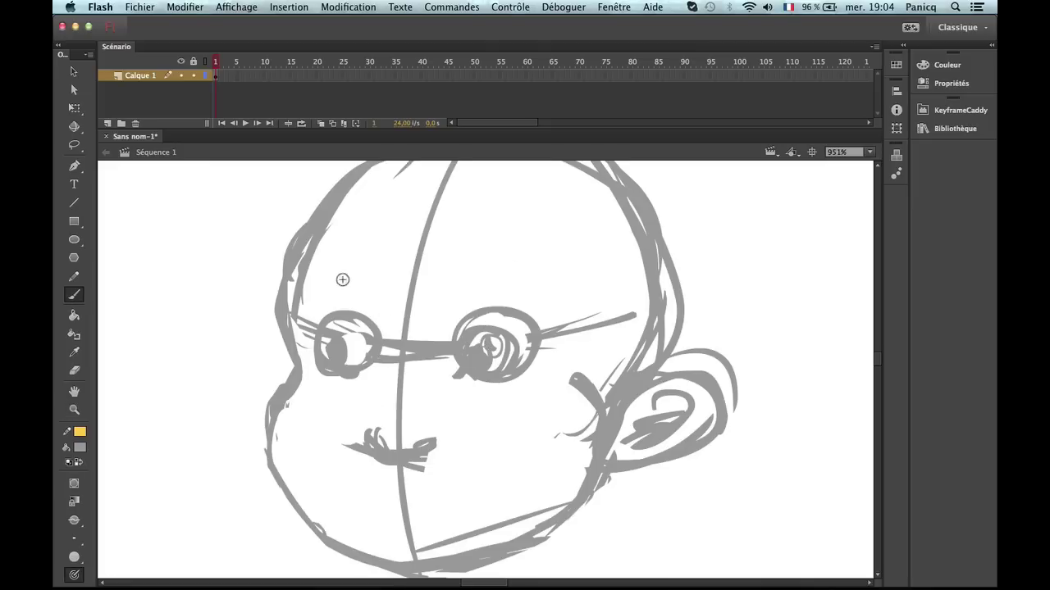
key(z)
alt+click(484, 402)
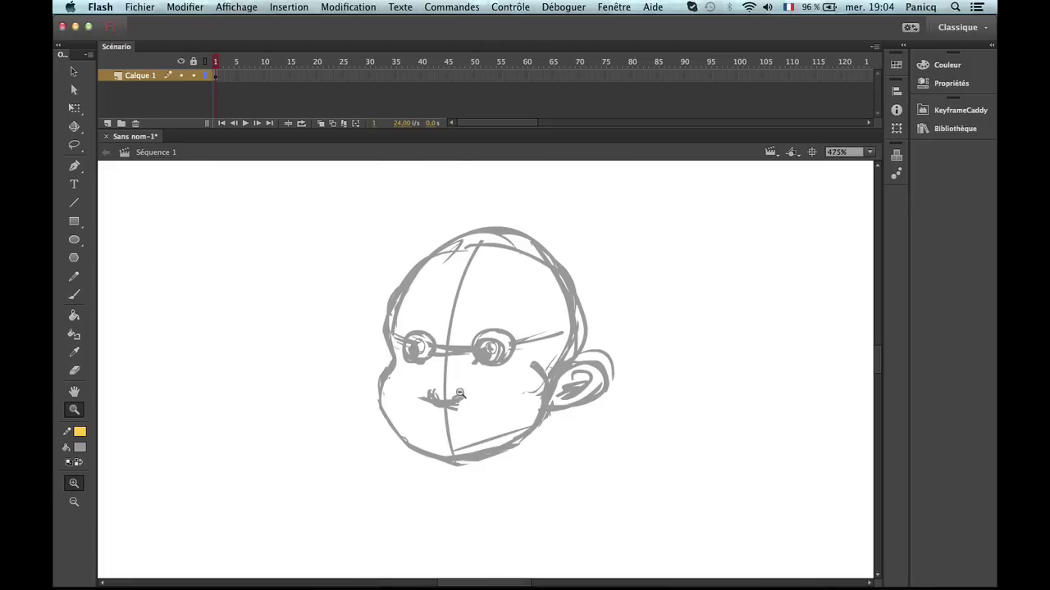
Sketch a curved eyebrow above each eye with the Brush tool.
key(b)
mouse_move(400, 325)
mouse_down()
mouse_move(433, 310)
mouse_move(437, 329)
mouse_up()
key(super+z)
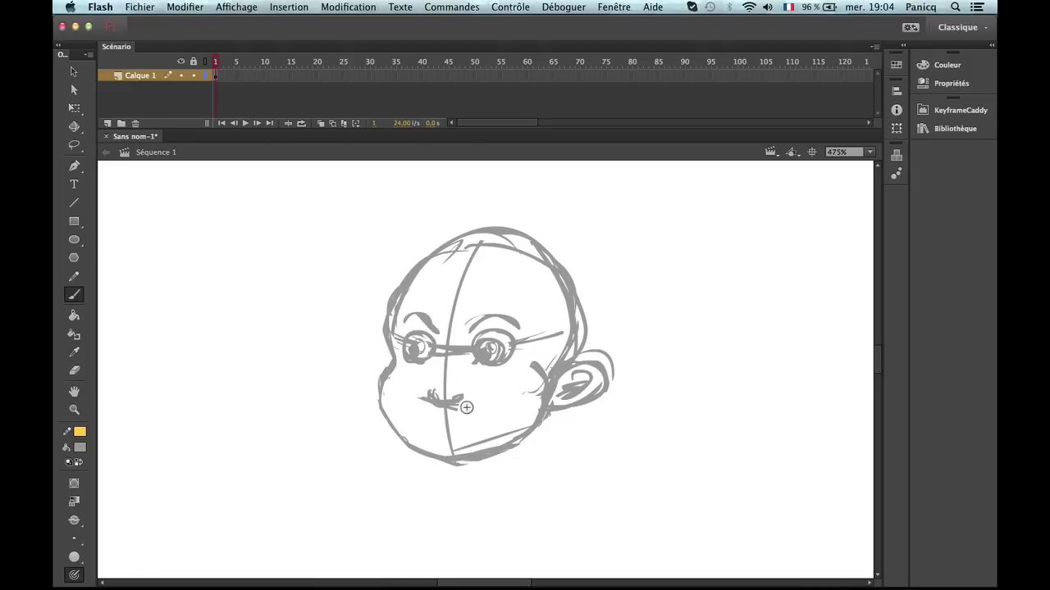
Erase the old nose and the middle of the centre line, and sketch a larger rounded nose between the eyes.
scroll(459, 344, down, 2)
scroll(459, 344, right, 1)
key(e)
mouse_move(393, 313)
mouse_down()
mouse_move(427, 318)
mouse_move(417, 331)
mouse_move(403, 319)
mouse_move(414, 309)
mouse_move(395, 299)
mouse_move(420, 310)
mouse_up()
key(b)
key(super+z)
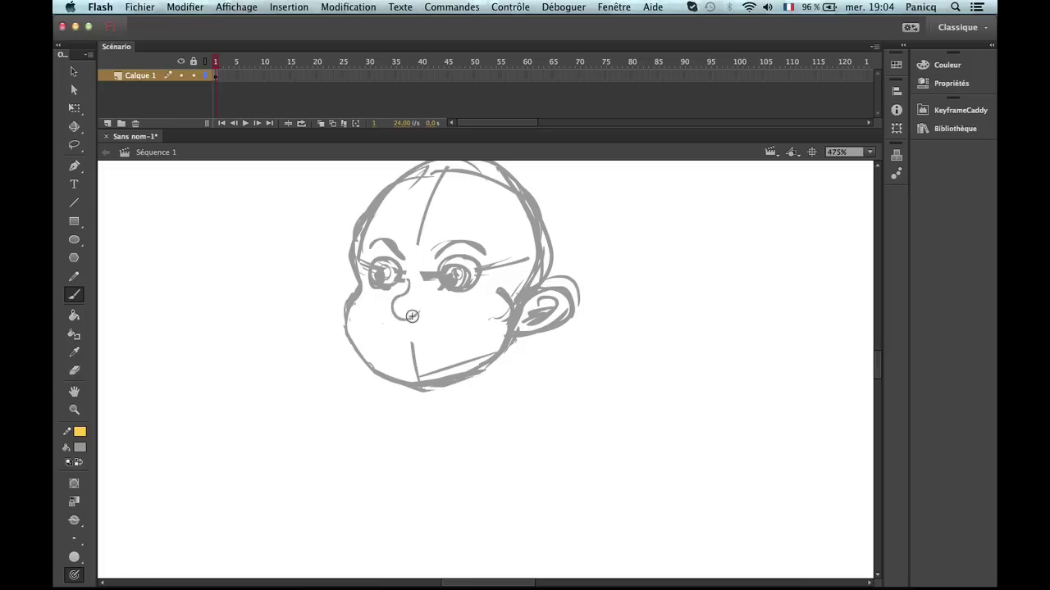
key(super+z)
drag(422, 332, 421, 415)
Erase the lower part of the centre line and sketch a curved smile with a short dimple line beside it.
key(e)
key(b)
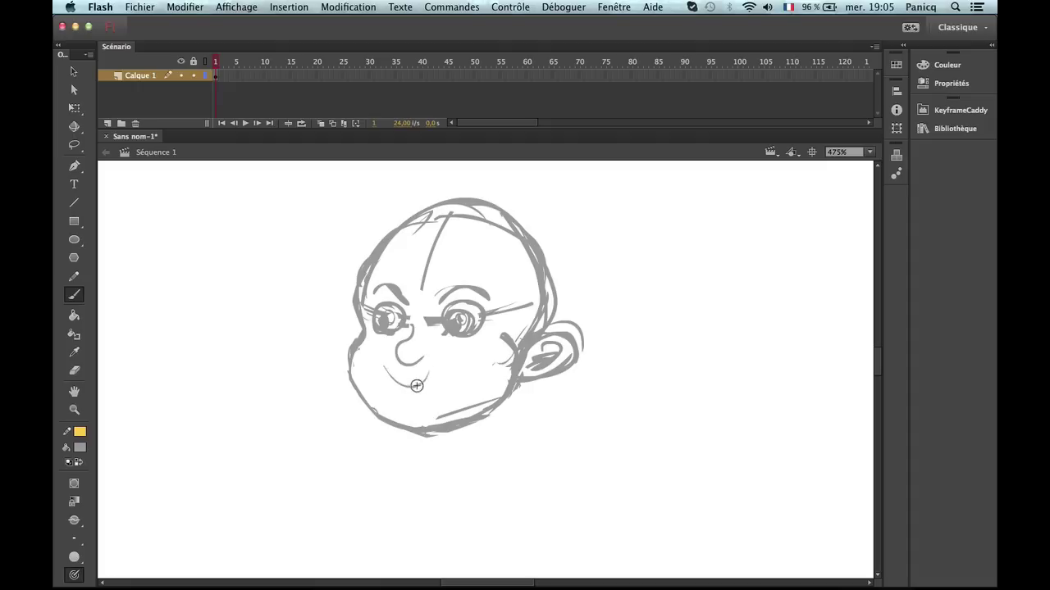
key(super+z)
mouse_move(432, 376)
mouse_down()
mouse_move(398, 375)
mouse_move(433, 374)
mouse_move(432, 366)
mouse_move(420, 391)
mouse_up()
key(super+z)
key(super+z)
key(super+z)
key(super+z)
key(super+z)
drag(432, 379, 435, 375)
Erase the cheek contour on the far side of the face and redraw it as a smoother, rounder curve.
key(z)
alt+click(428, 423)
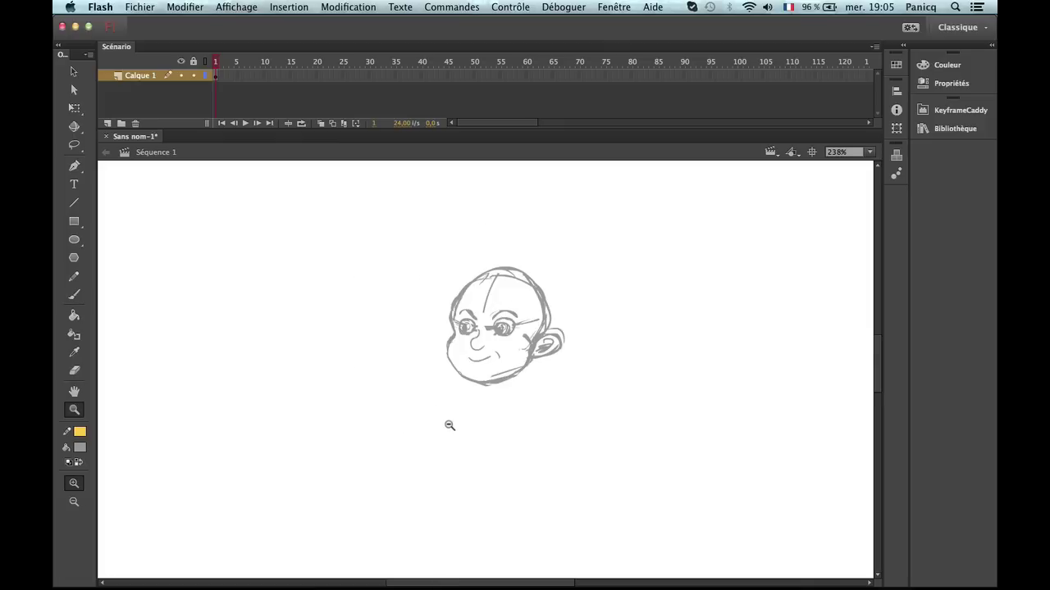
click(513, 362)
key(e)
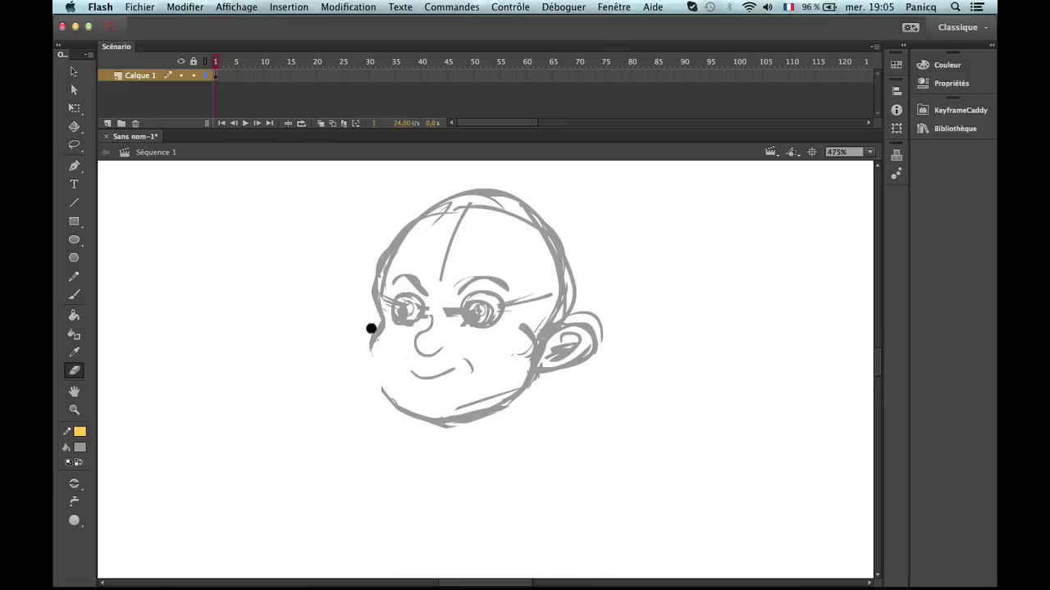
key(b)
mouse_move(378, 310)
mouse_down()
mouse_move(411, 414)
mouse_move(382, 324)
mouse_move(393, 410)
mouse_up()
drag(378, 353, 410, 403)
key(e)
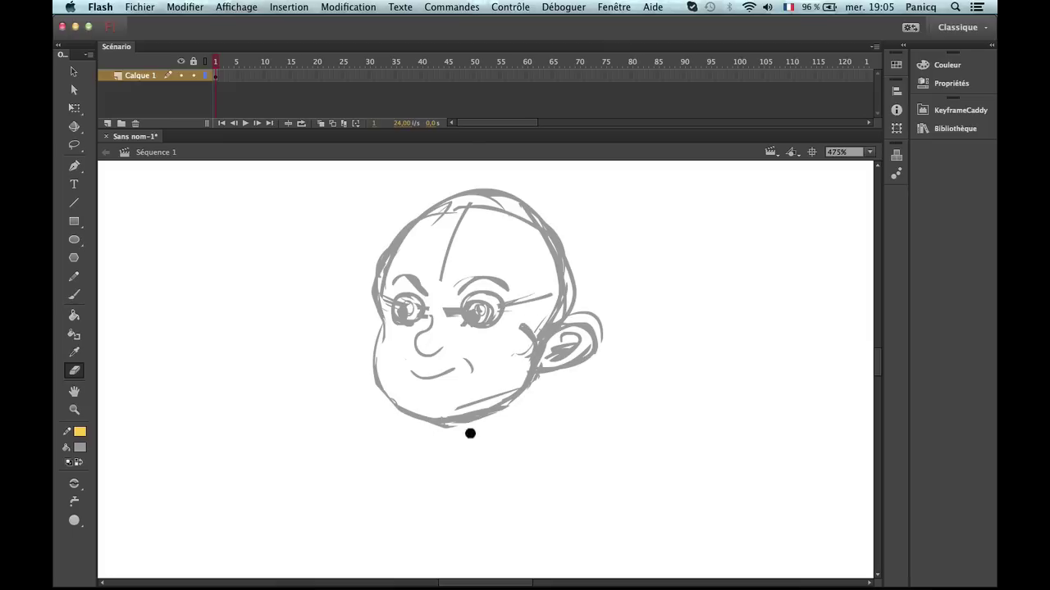
Erase the doubled construction lines at the top and back of the skull, and redraw a cleaner head outline.
key(z)
alt+click(483, 447)
click(499, 291)
key(e)
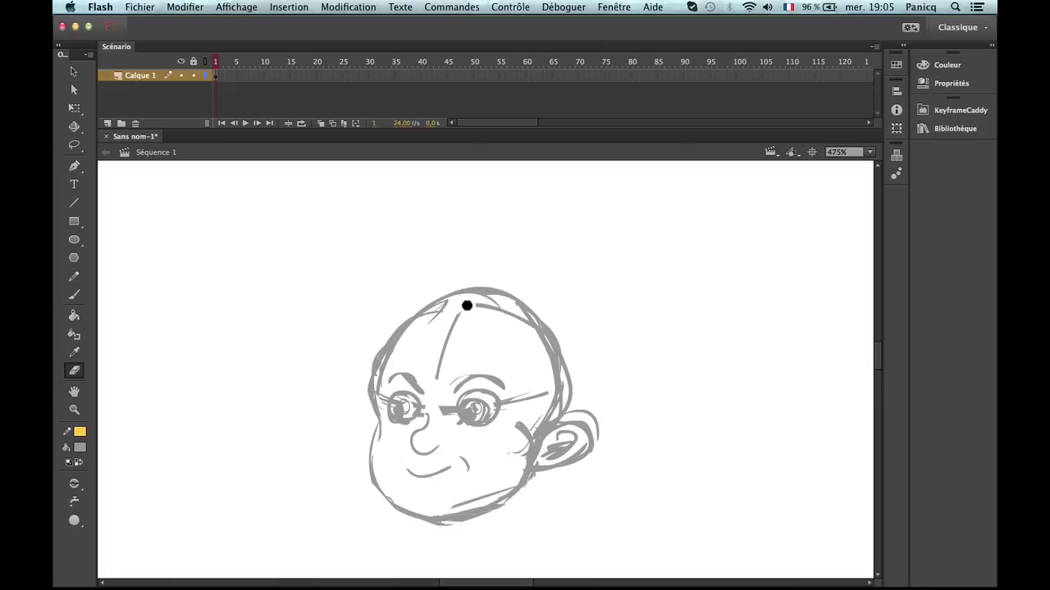
mouse_move(420, 307)
mouse_down()
mouse_move(549, 335)
mouse_move(554, 345)
mouse_move(485, 320)
mouse_move(566, 389)
mouse_move(569, 413)
mouse_move(600, 424)
mouse_move(544, 421)
mouse_move(572, 400)
mouse_move(553, 353)
mouse_move(537, 326)
mouse_move(487, 311)
mouse_move(528, 327)
mouse_move(544, 375)
mouse_move(537, 428)
mouse_up()
key(b)
key(e)
key(b)
scroll(481, 383, down, 5)
Erase the smile and its dimple line, and sketch a much smaller smile under the nose.
key(e)
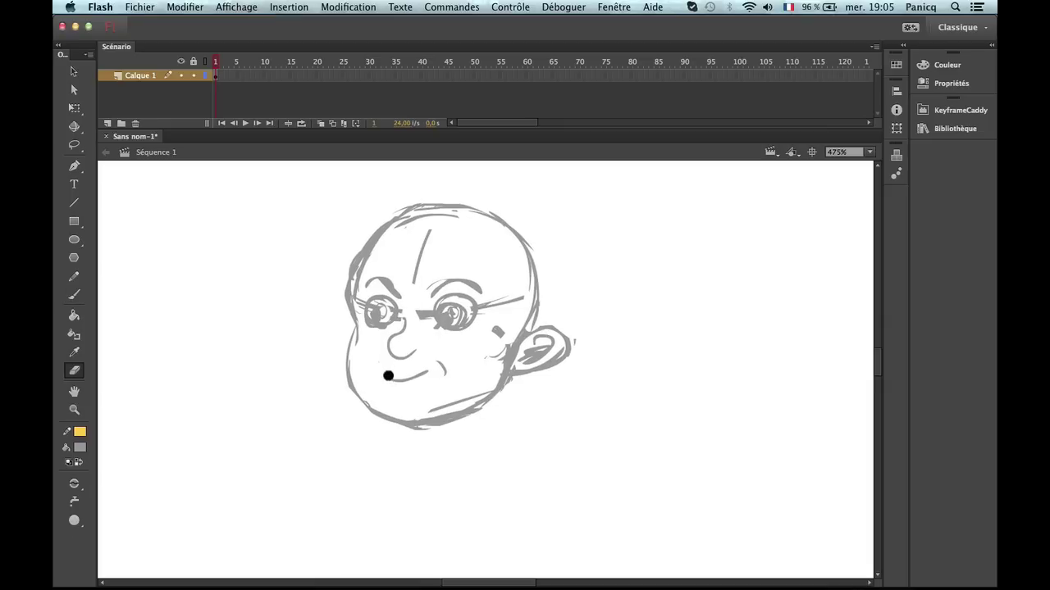
mouse_move(384, 375)
mouse_down()
mouse_move(421, 383)
mouse_move(442, 367)
mouse_up()
key(b)
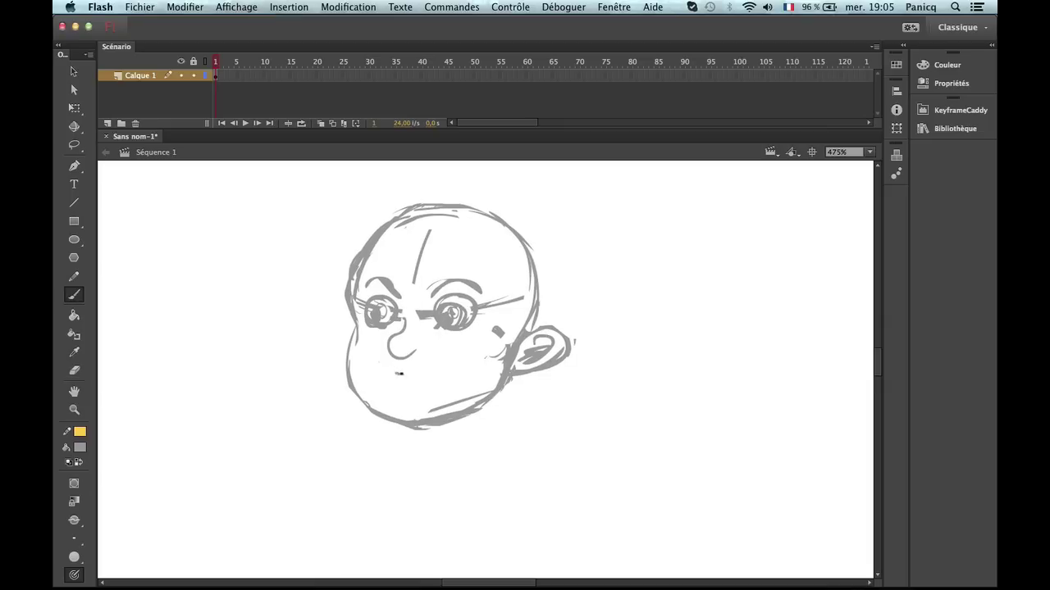
Erase the cheek strokes near the ear, the jaw guideline, the remaining forehead centre line and both eyebrows.
key(e)
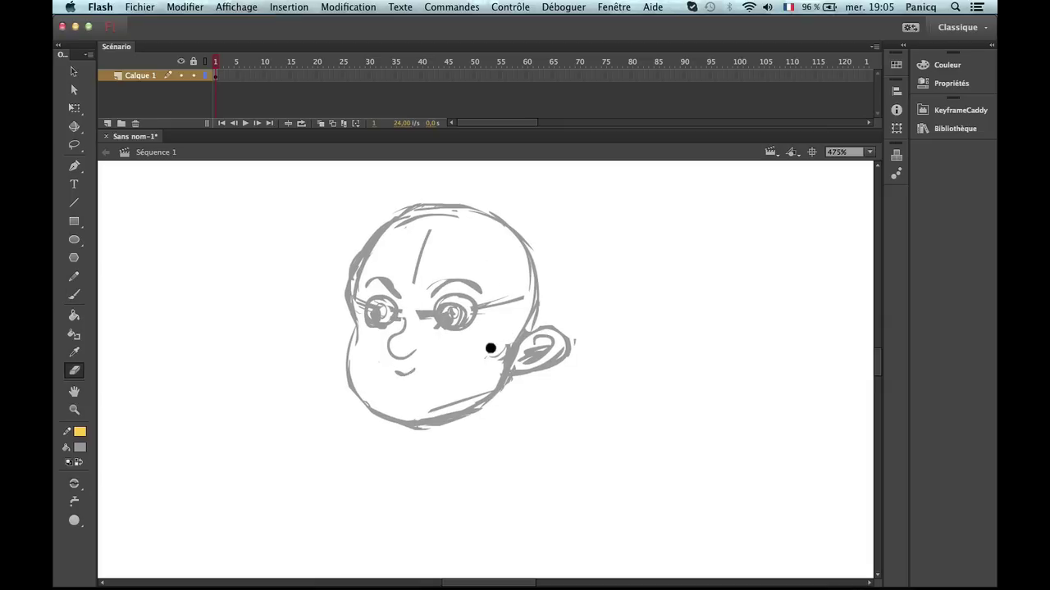
drag(421, 415, 470, 393)
mouse_move(410, 270)
mouse_down()
mouse_move(401, 299)
mouse_move(371, 280)
mouse_move(403, 274)
mouse_move(435, 232)
mouse_move(425, 231)
mouse_move(466, 284)
mouse_up()
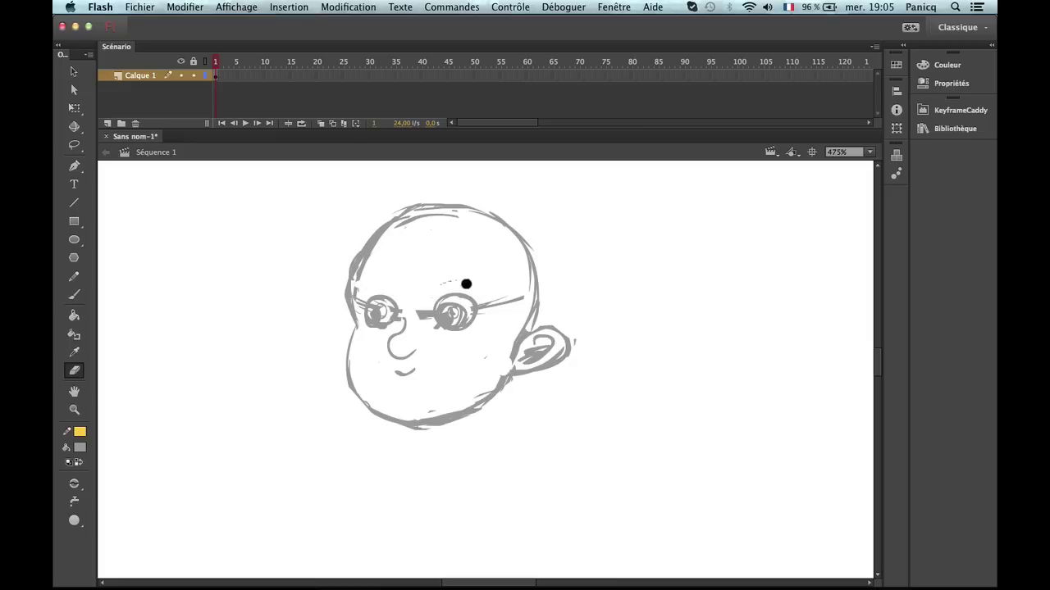
Sketch a new thin eyebrow above each eye.
key(b)
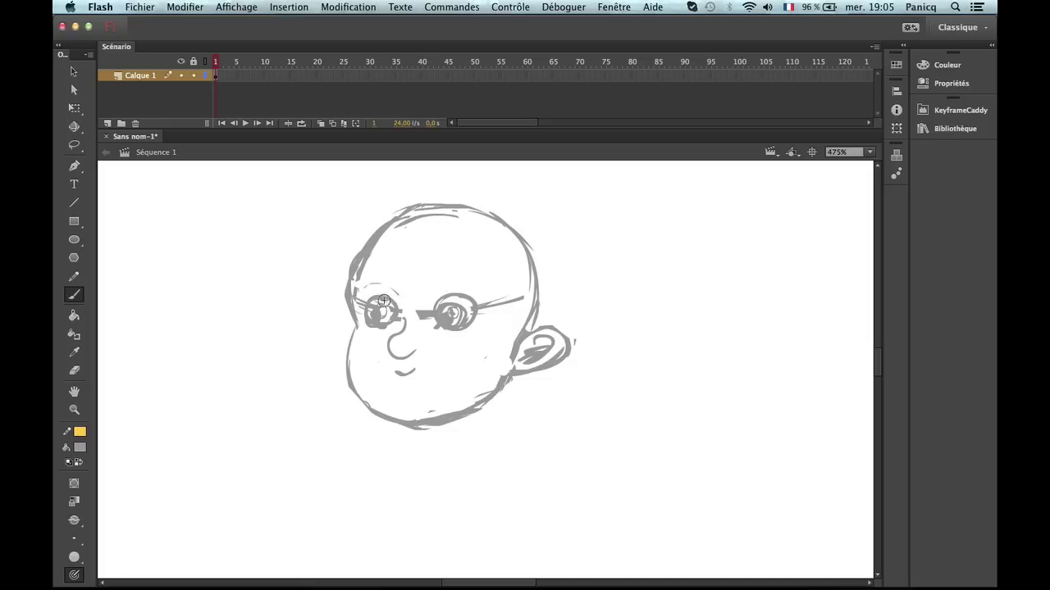
key(z)
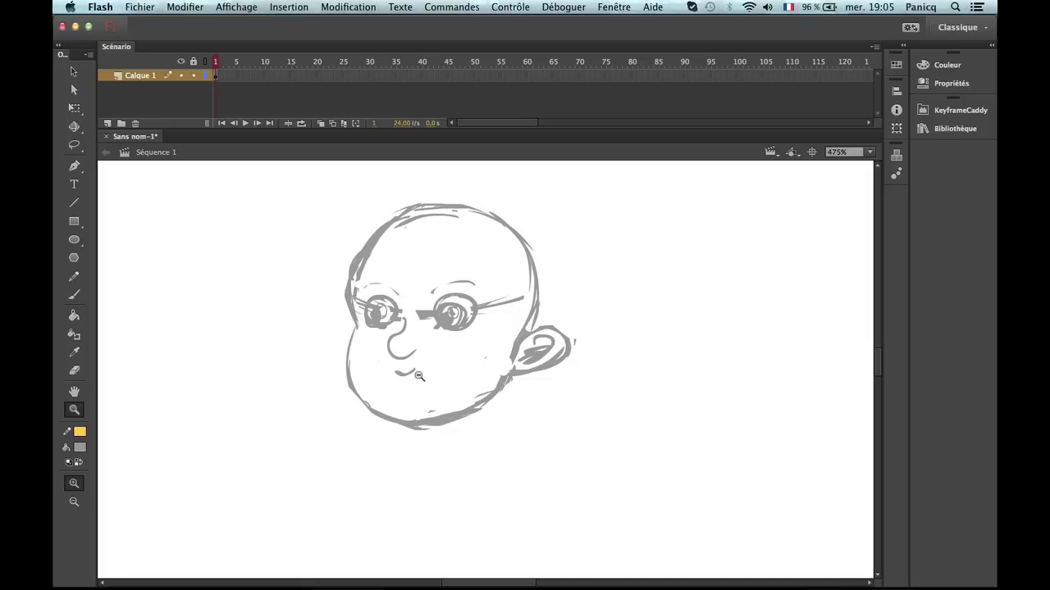
alt+click(430, 386)
click(506, 353)
scroll(451, 328, down, 5)
Erase the nose completely, leaving the small smile below it.
key(e)
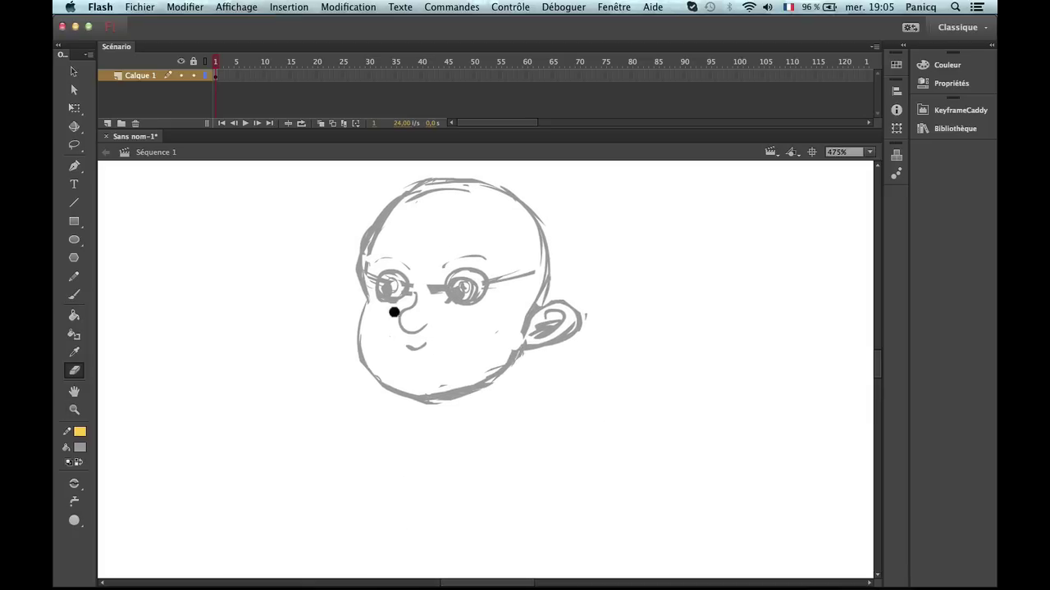
key(b)
key(z)
drag(403, 326, 416, 335)
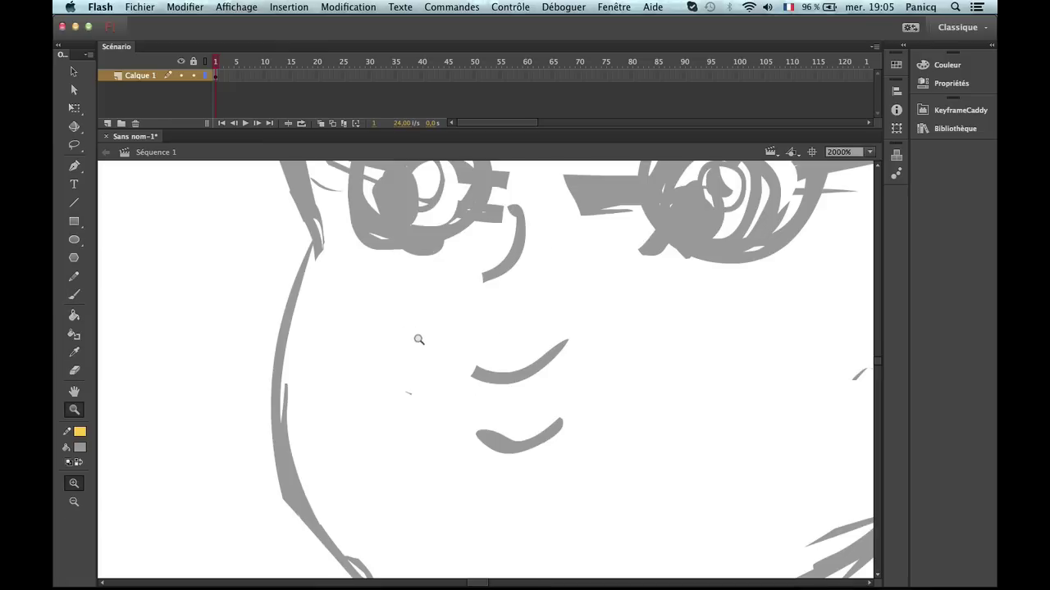
alt+click(442, 343)
key(b)
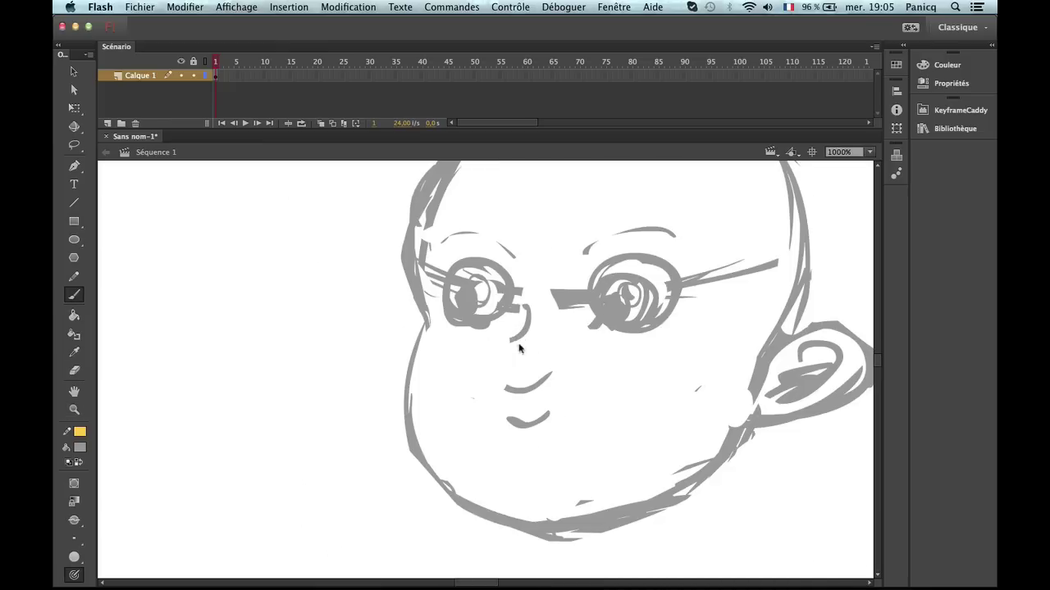
key(e)
mouse_move(519, 338)
mouse_down()
mouse_move(526, 303)
mouse_move(527, 328)
mouse_up()
drag(507, 390, 525, 400)
scroll(525, 400, right, 5)
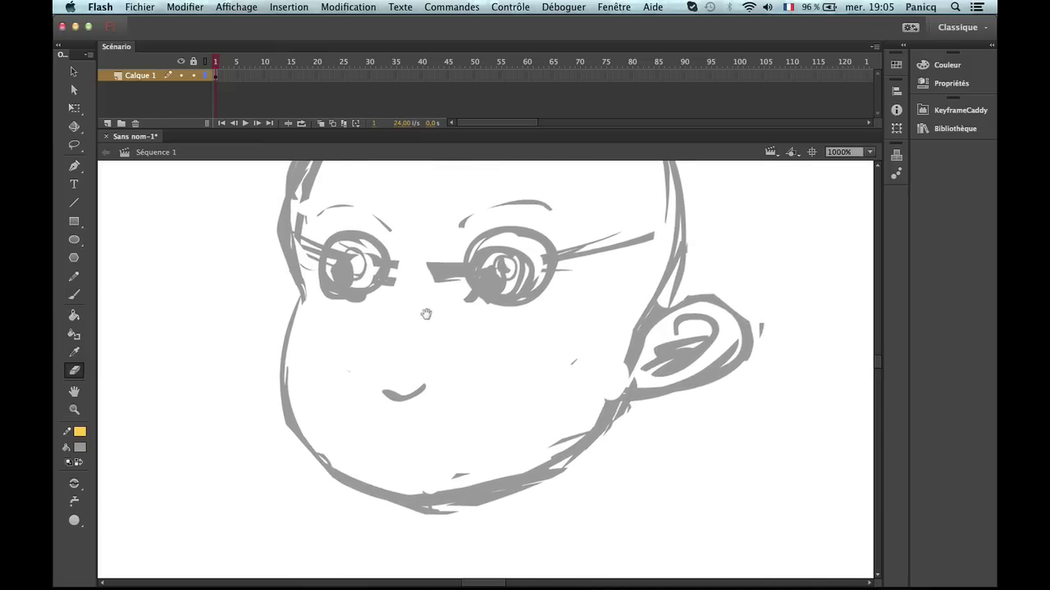
Sketch a new nose with a thin bridge line and a rounded tip above the smile.
key(b)
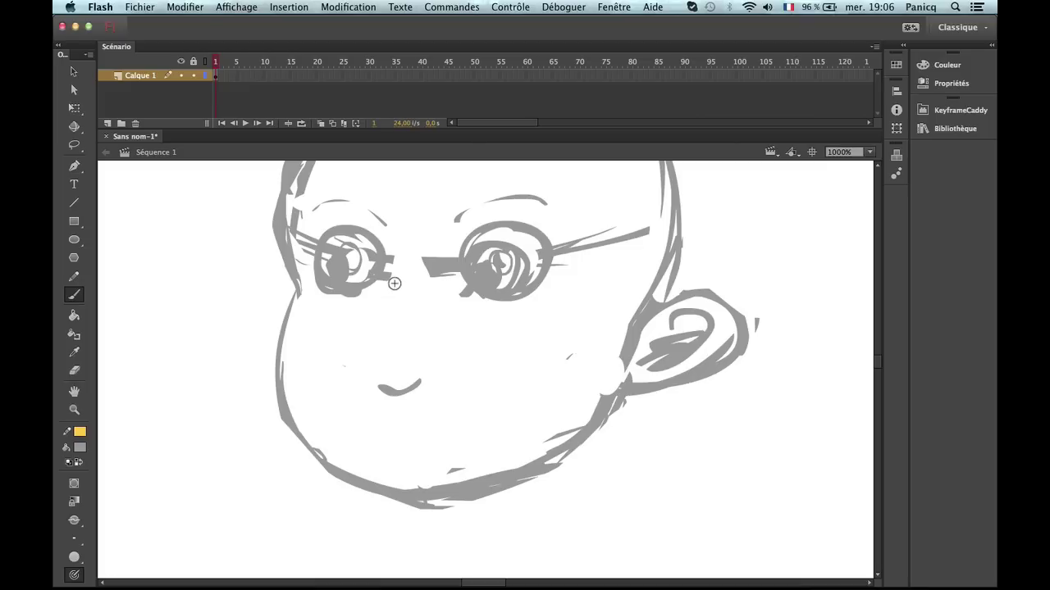
mouse_move(395, 283)
mouse_down()
mouse_move(356, 312)
mouse_move(369, 352)
mouse_move(403, 363)
mouse_up()
key(ctrl+z)
key(z)
alt+click(440, 381)
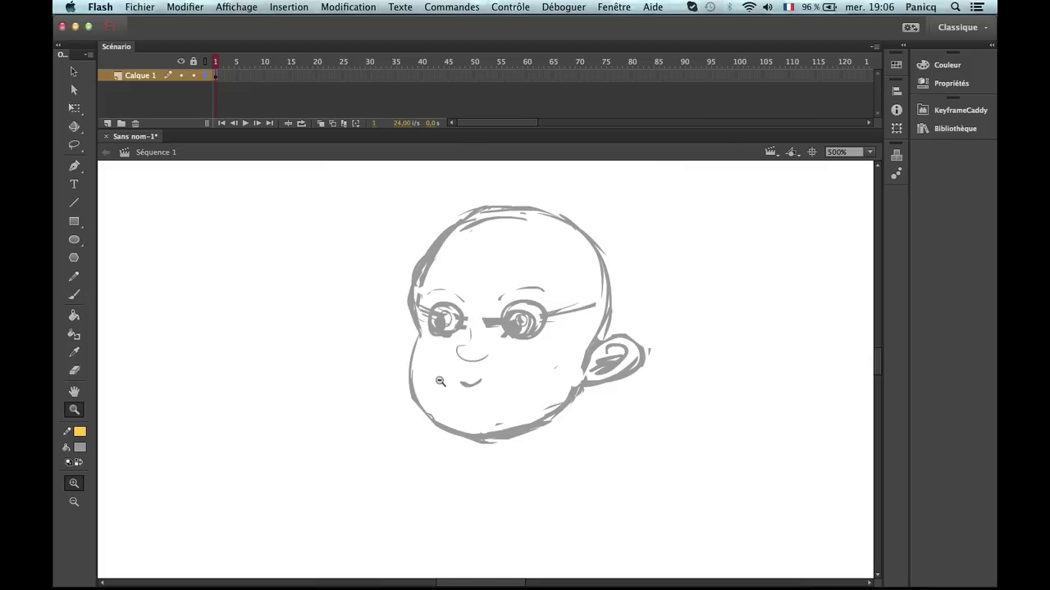
alt+click(527, 441)
click(478, 343)
click(478, 343)
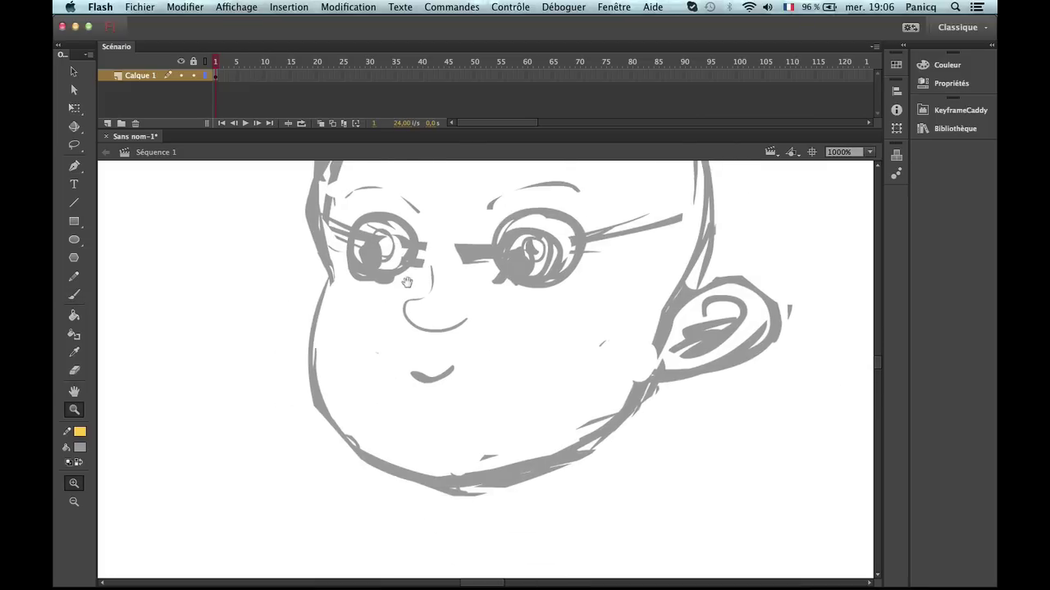
key(b)
key(z)
alt+click(427, 357)
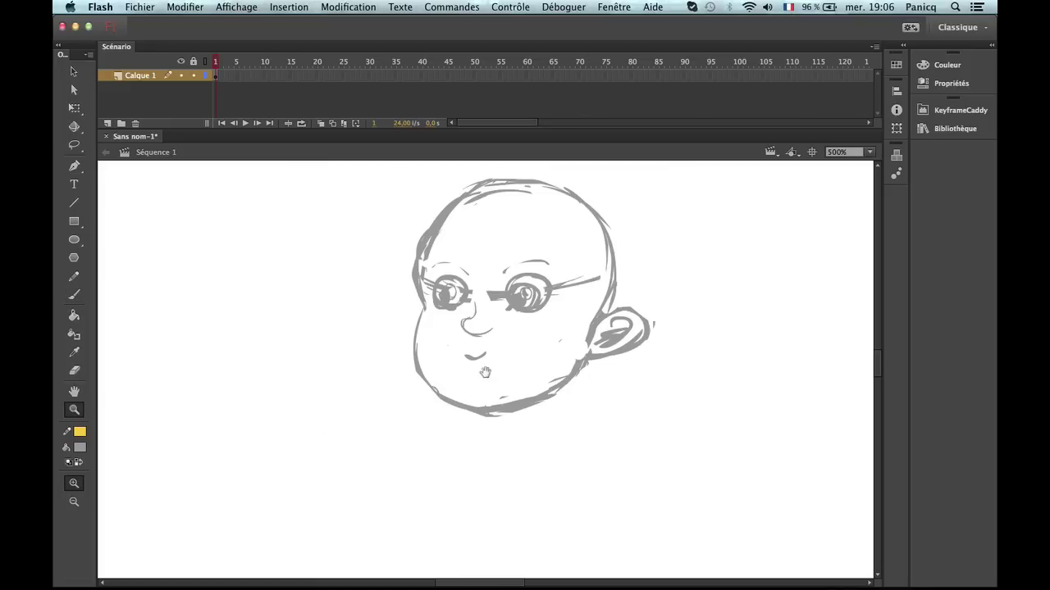
Replace the small smile with a wide grin made of two lip lines, and add a cheek crease near the ear.
scroll(484, 369, right, 2)
key(b)
key(e)
mouse_move(416, 344)
mouse_down()
mouse_move(401, 377)
mouse_move(376, 327)
mouse_move(496, 327)
mouse_up()
key(b)
key(super+z)
drag(374, 313, 497, 319)
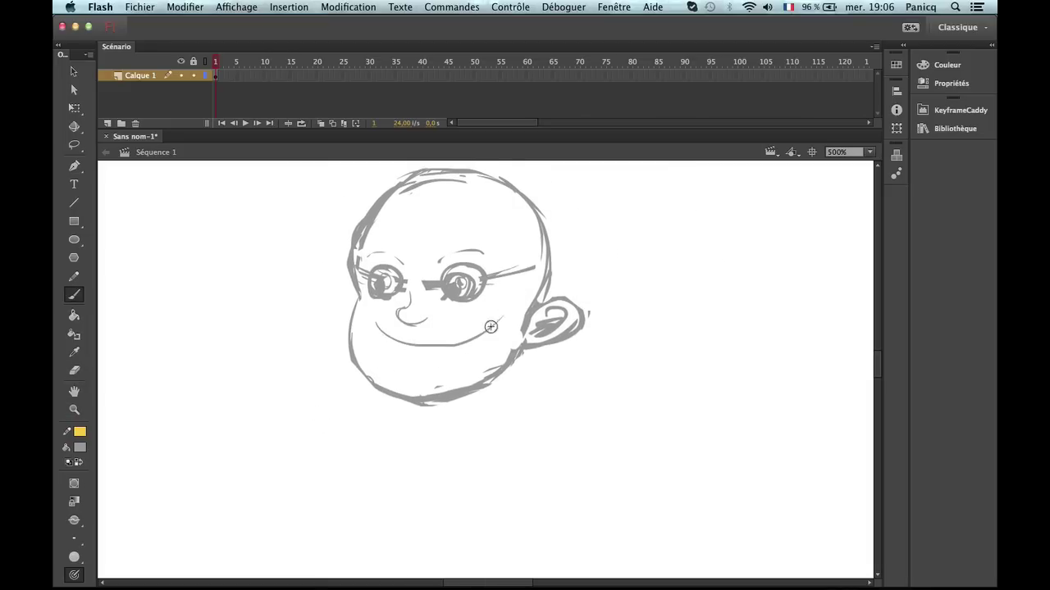
key(super+z)
mouse_move(367, 320)
mouse_down()
mouse_move(405, 346)
mouse_move(457, 344)
mouse_up()
drag(494, 314, 494, 313)
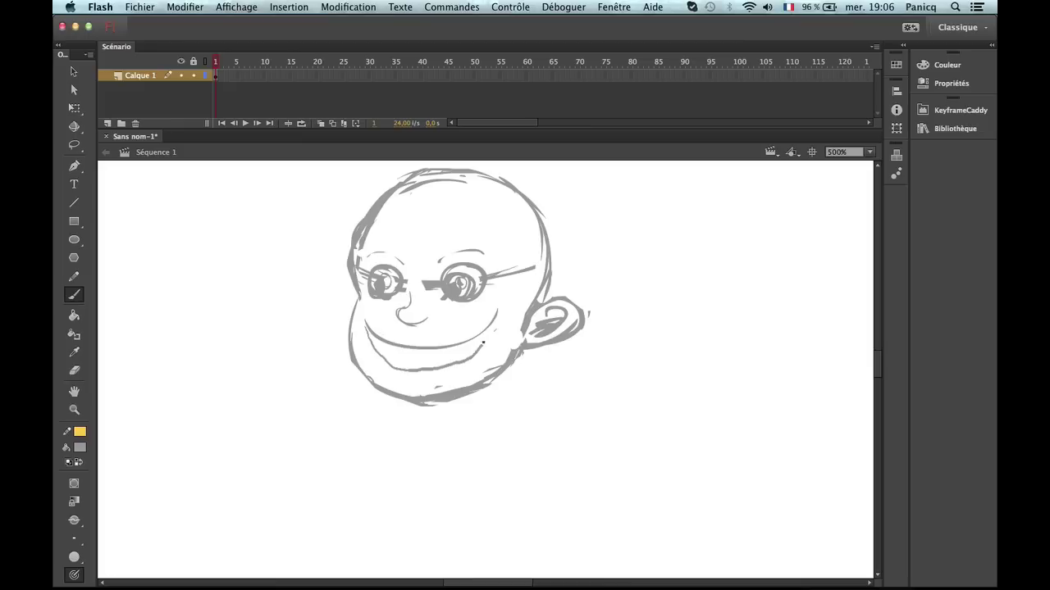
alt+click(479, 375)
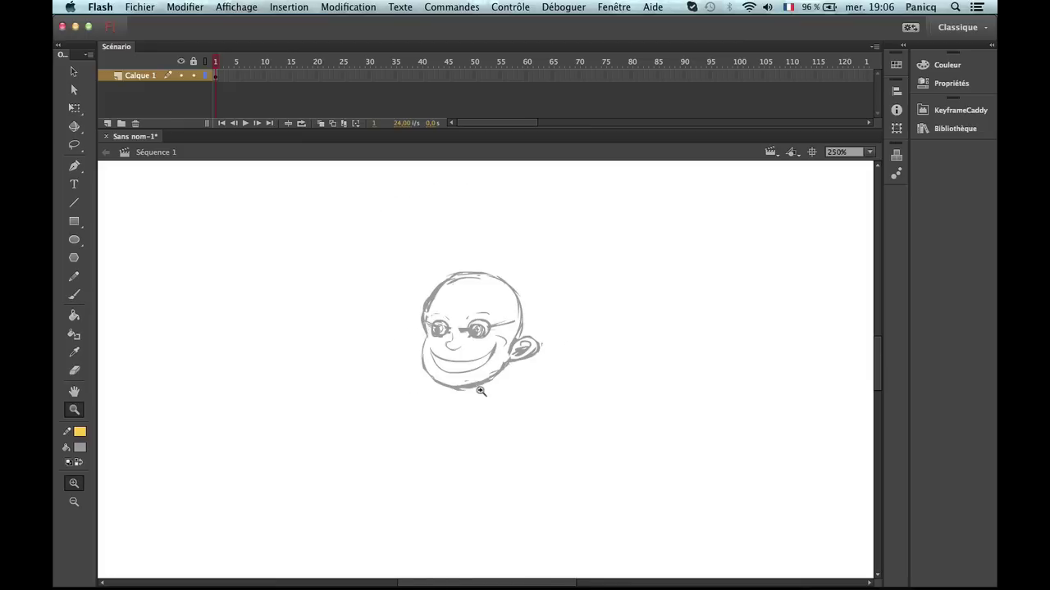
Erase the lower lip line of the grin and redraw it as a smoother curve.
click(491, 350)
key(e)
mouse_move(481, 399)
mouse_down()
mouse_move(454, 420)
mouse_move(485, 387)
mouse_up()
key(b)
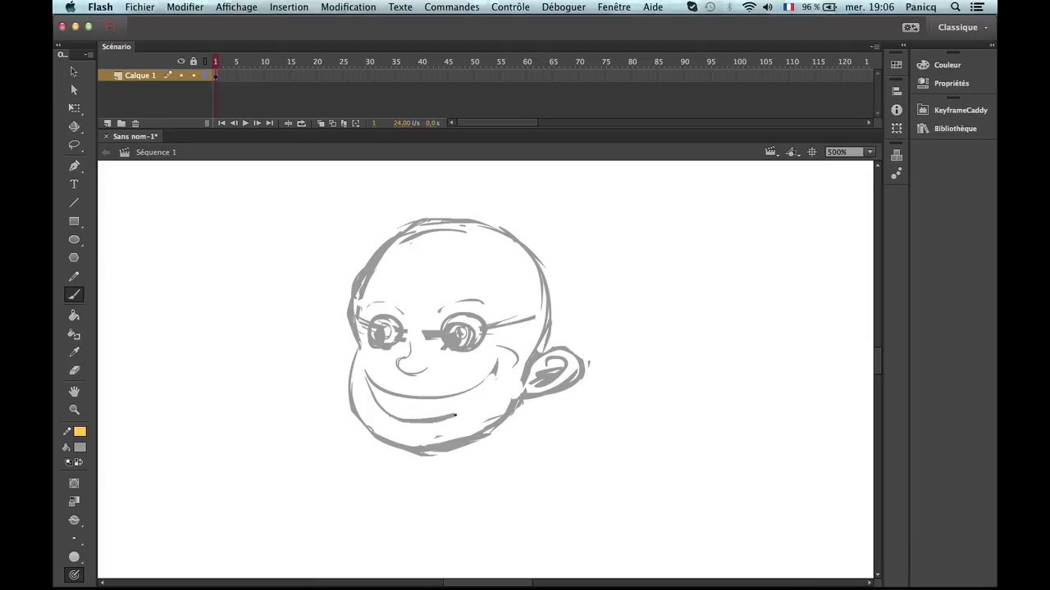
drag(483, 381, 465, 413)
key(z)
alt+click(468, 412)
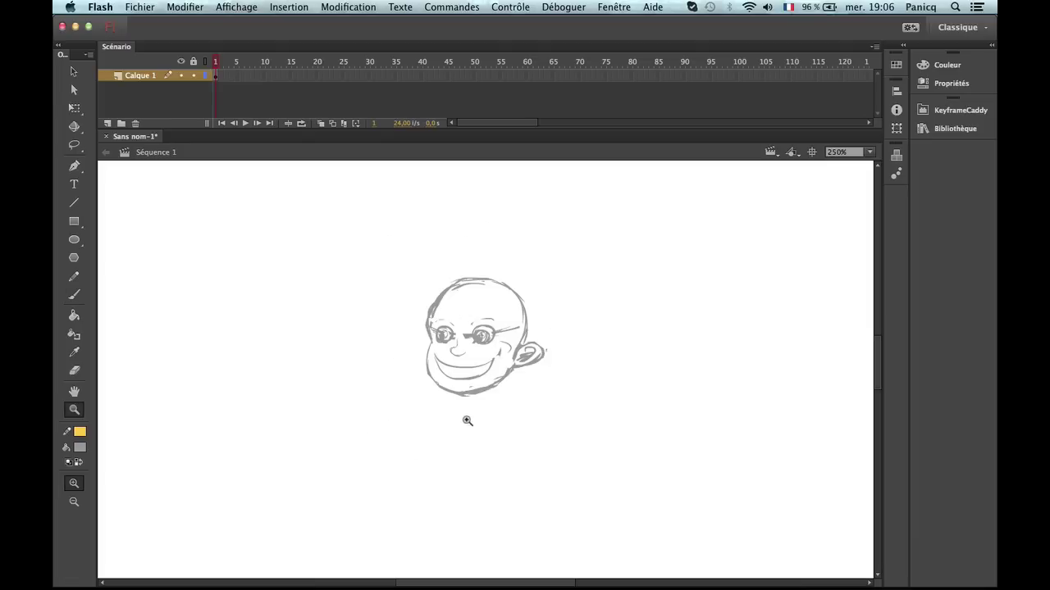
Erase the eyebrow on the far side of the face and redraw it as a bolder arch.
mouse_move(482, 336)
mouse_down()
mouse_move(441, 299)
mouse_move(281, 224)
mouse_up()
click(399, 306)
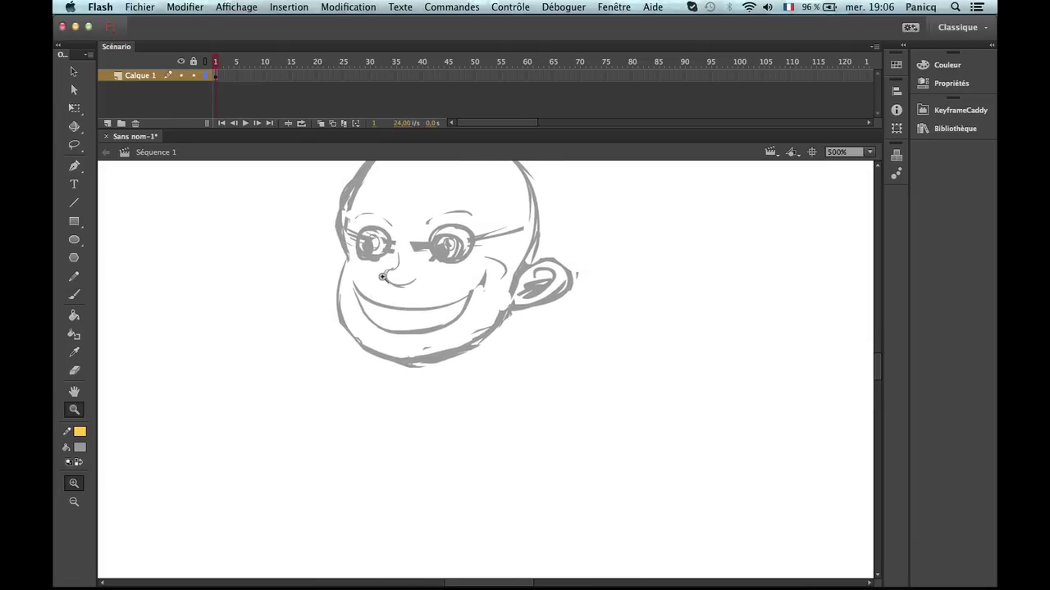
key(e)
key(z)
alt+click(432, 303)
click(474, 375)
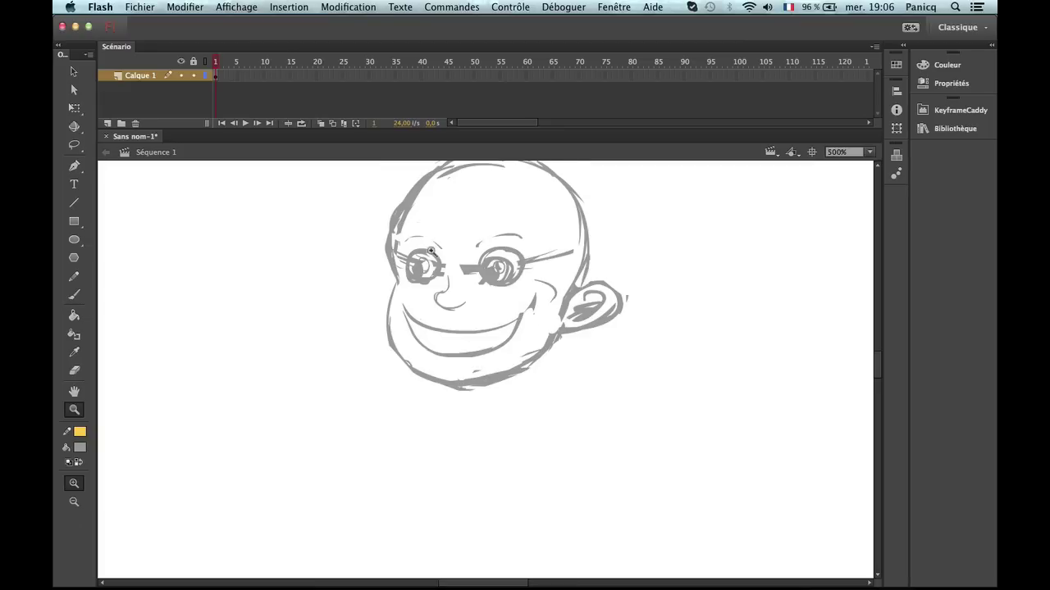
key(b)
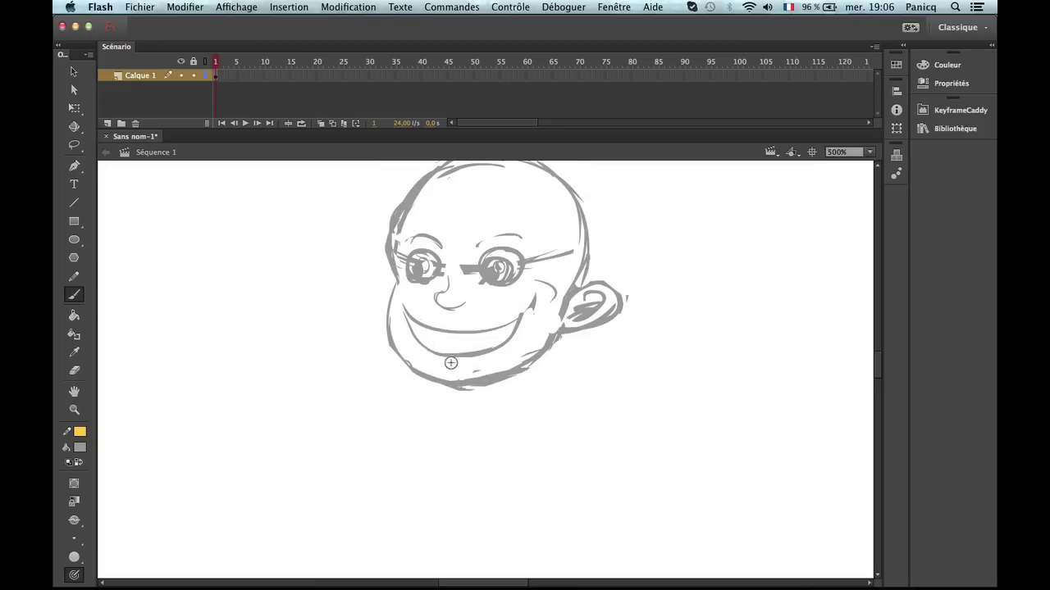
Clean up the far end of the lower lip line with the Eraser and Brush tools.
key(e)
key(b)
key(z)
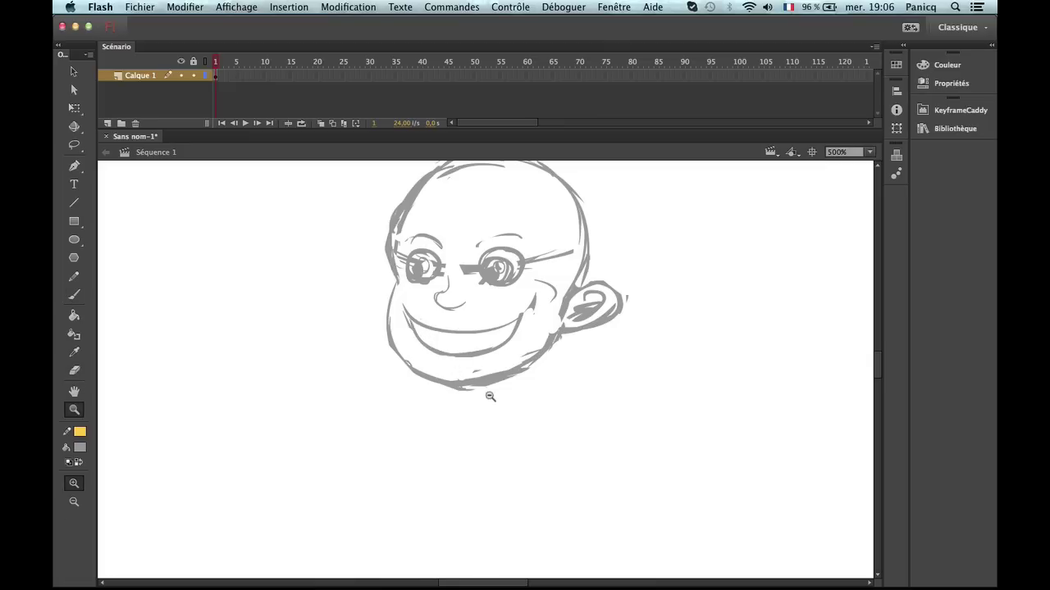
Sketch two curved strands of hair on top of the head.
alt+click(486, 393)
click(511, 387)
scroll(492, 369, up, 5)
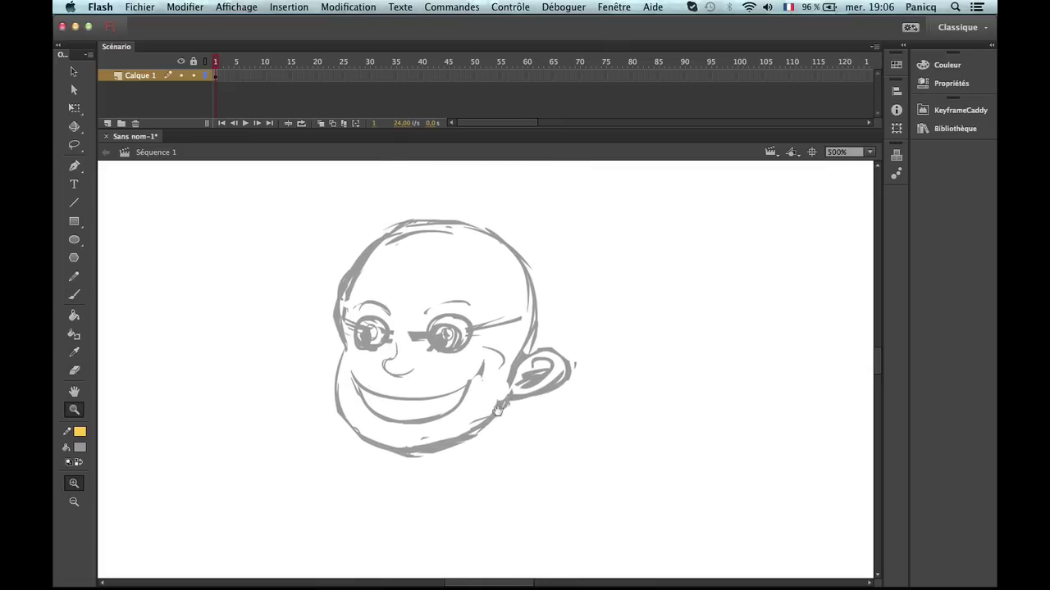
key(b)
drag(434, 237, 450, 191)
key(z)
alt+click(481, 396)
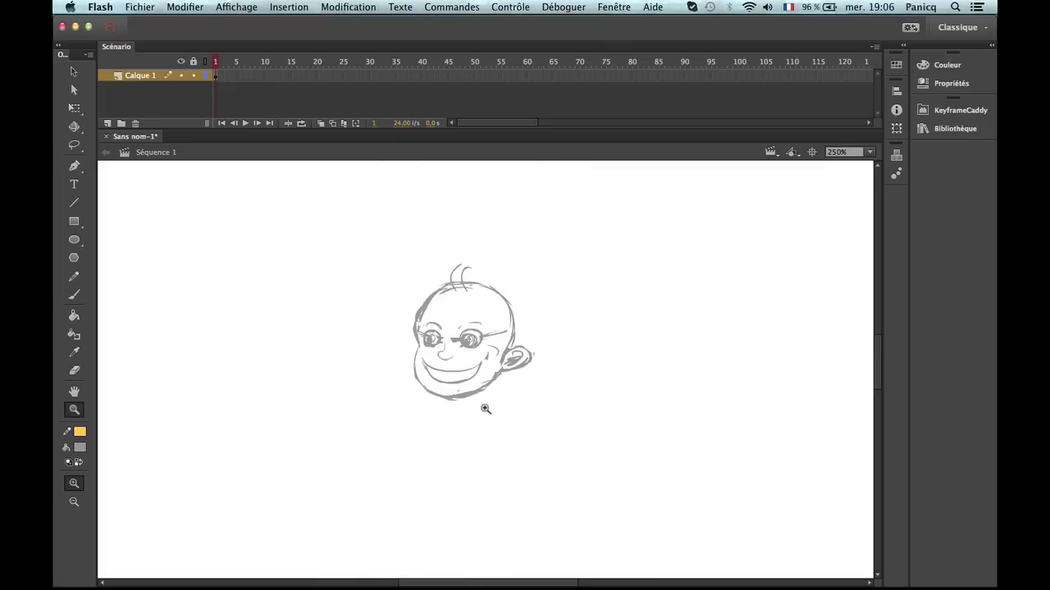
Sketch a short neck line under the chin and an oval torso below it, undoing the first attempts.
drag(484, 405, 464, 308)
click(463, 308)
key(b)
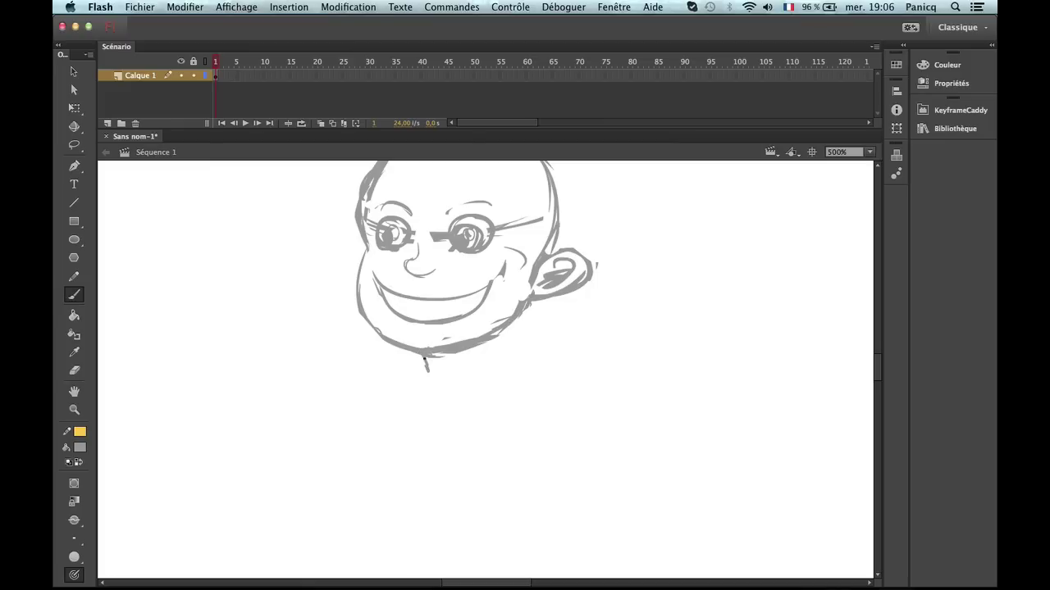
mouse_move(466, 352)
mouse_down()
mouse_move(458, 380)
mouse_move(428, 295)
mouse_up()
key(super+z)
key(super+z)
drag(424, 335, 426, 436)
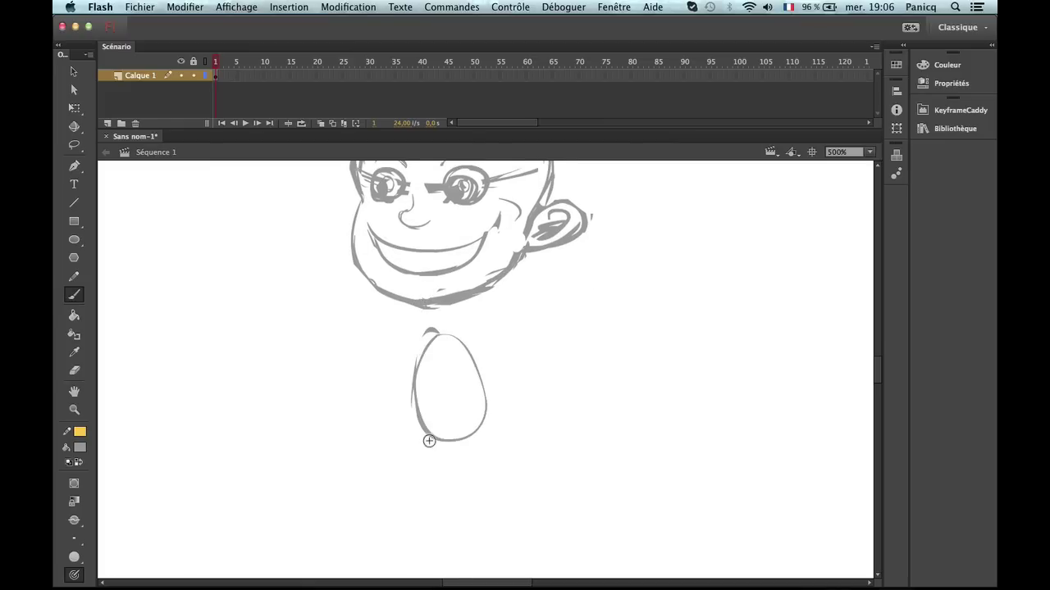
key(super+z)
mouse_move(429, 344)
mouse_down()
mouse_move(426, 408)
mouse_move(478, 398)
mouse_move(406, 410)
mouse_move(454, 386)
mouse_up()
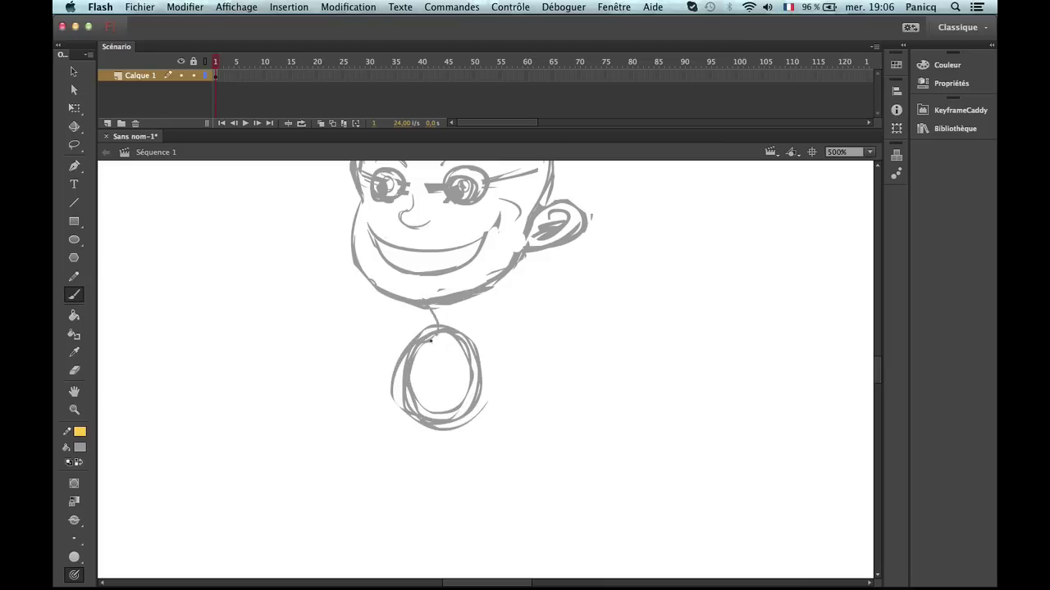
Erase the sides of the oval torso and redraw them as single curves running from the neck down to its base.
key(z)
alt+click(457, 365)
click(490, 422)
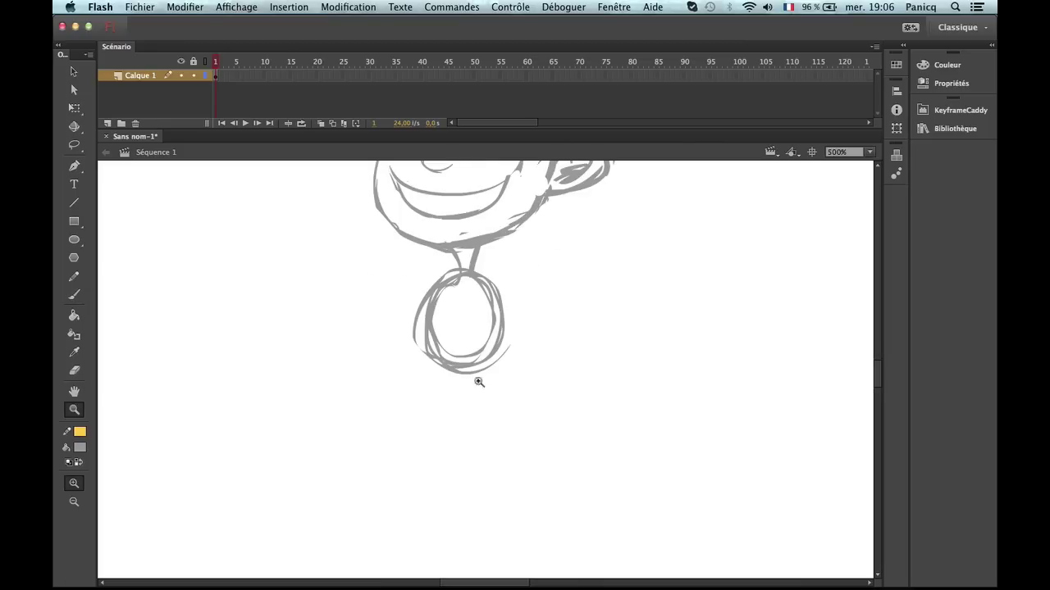
key(b)
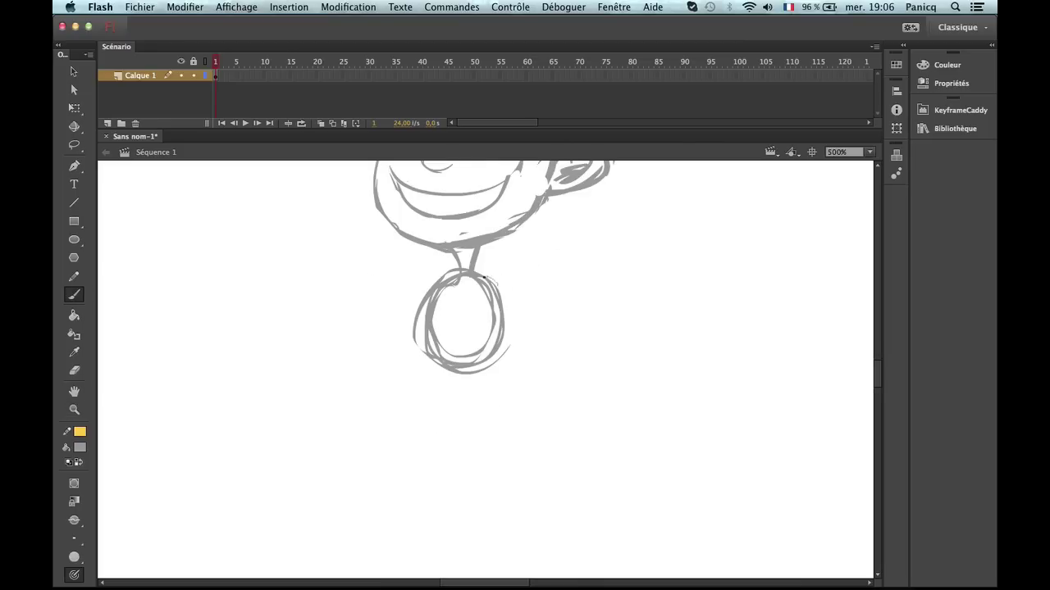
key(e)
mouse_move(486, 283)
mouse_down()
mouse_move(496, 326)
mouse_move(438, 287)
mouse_move(420, 344)
mouse_up()
key(b)
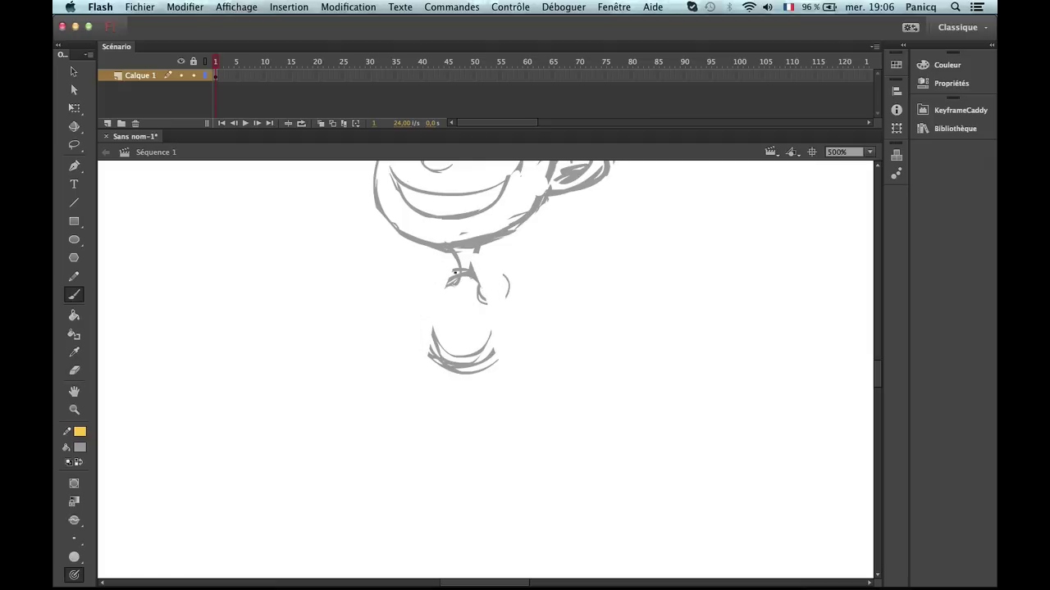
drag(453, 273, 432, 355)
drag(480, 277, 497, 360)
Sketch two short, straight trouser legs below the torso with the Brush tool, undoing the first stroke.
key(z)
alt+click(509, 388)
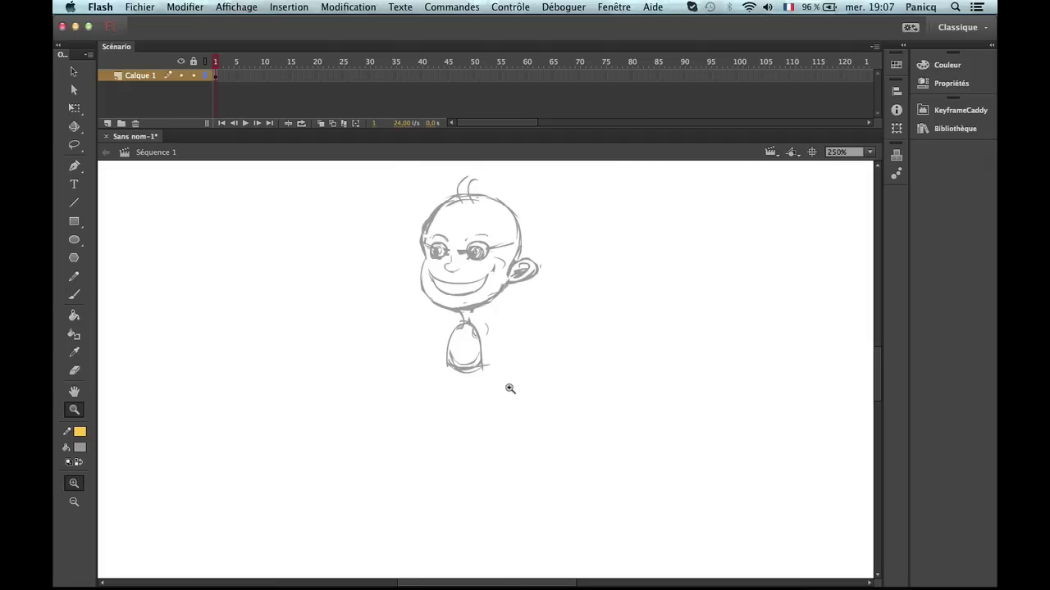
click(482, 376)
click(452, 364)
key(b)
key(z)
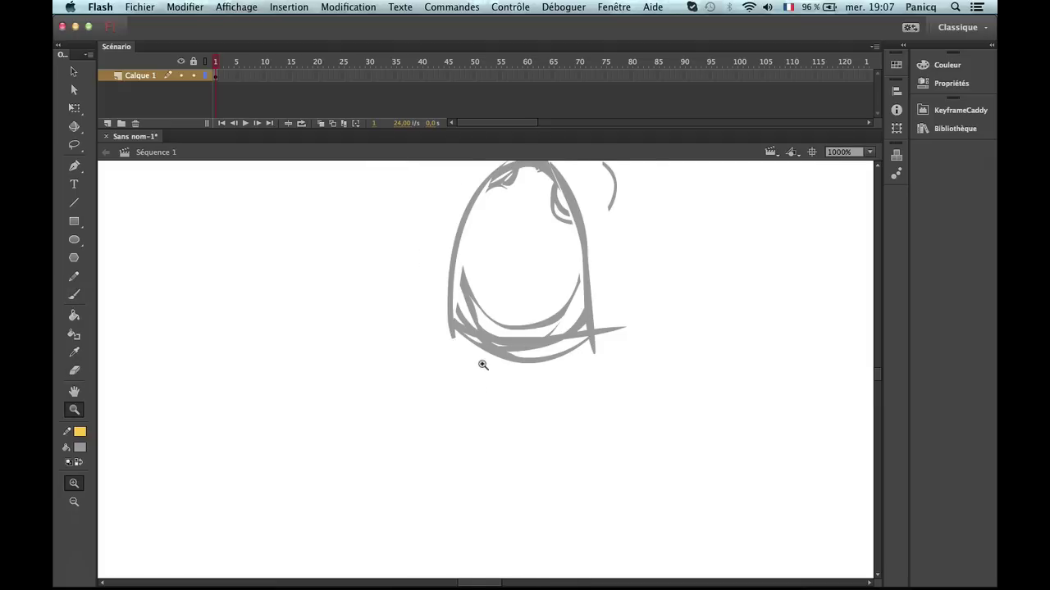
alt+click(478, 363)
key(b)
mouse_move(494, 340)
mouse_down()
mouse_move(435, 288)
mouse_move(417, 364)
mouse_up()
key(ctrl+z)
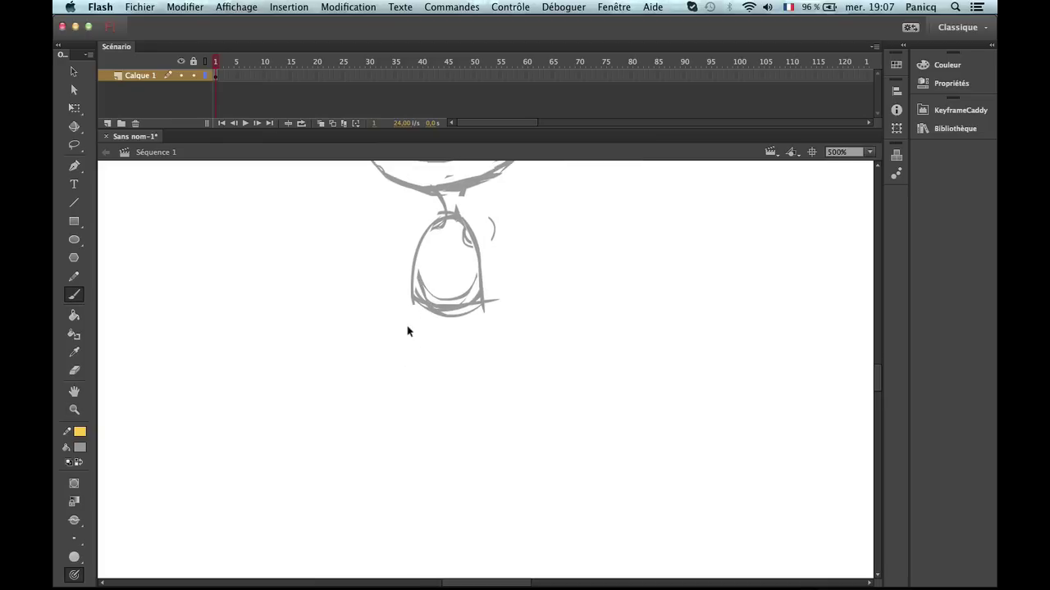
mouse_move(415, 305)
mouse_down()
mouse_move(410, 369)
mouse_move(448, 373)
mouse_move(436, 376)
mouse_move(439, 321)
mouse_move(443, 375)
mouse_move(450, 338)
mouse_move(461, 375)
mouse_move(486, 373)
mouse_up()
drag(482, 304, 486, 366)
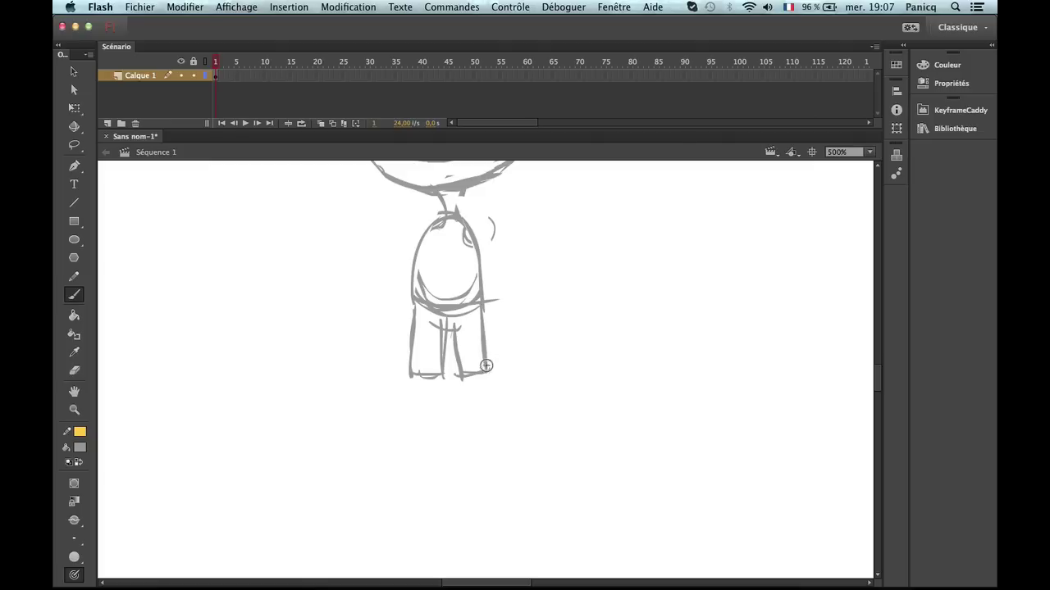
key(z)
key(super+minus)
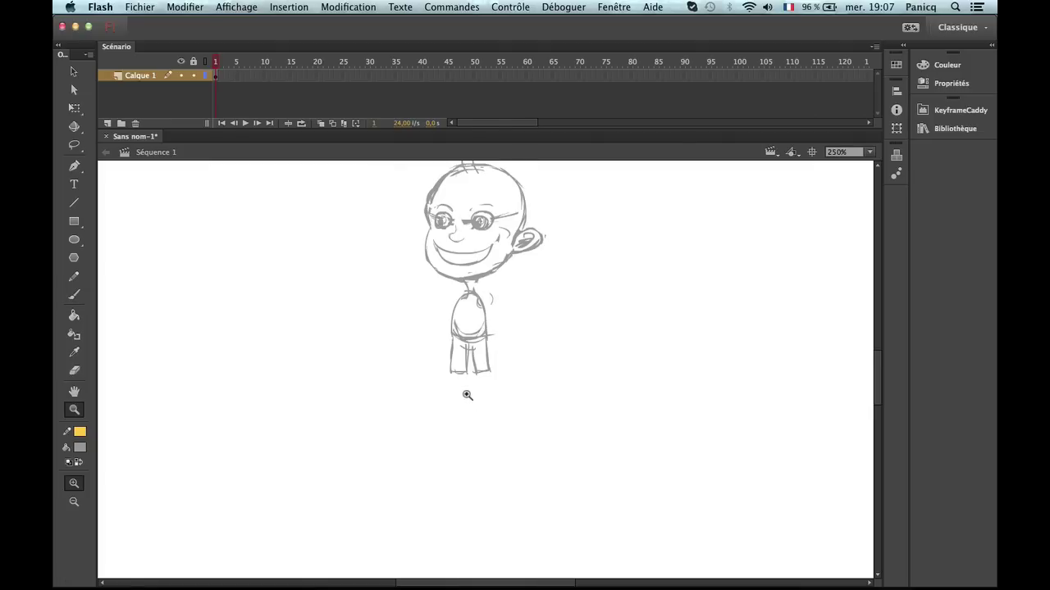
click(468, 396)
click(465, 380)
key(b)
drag(469, 287, 380, 343)
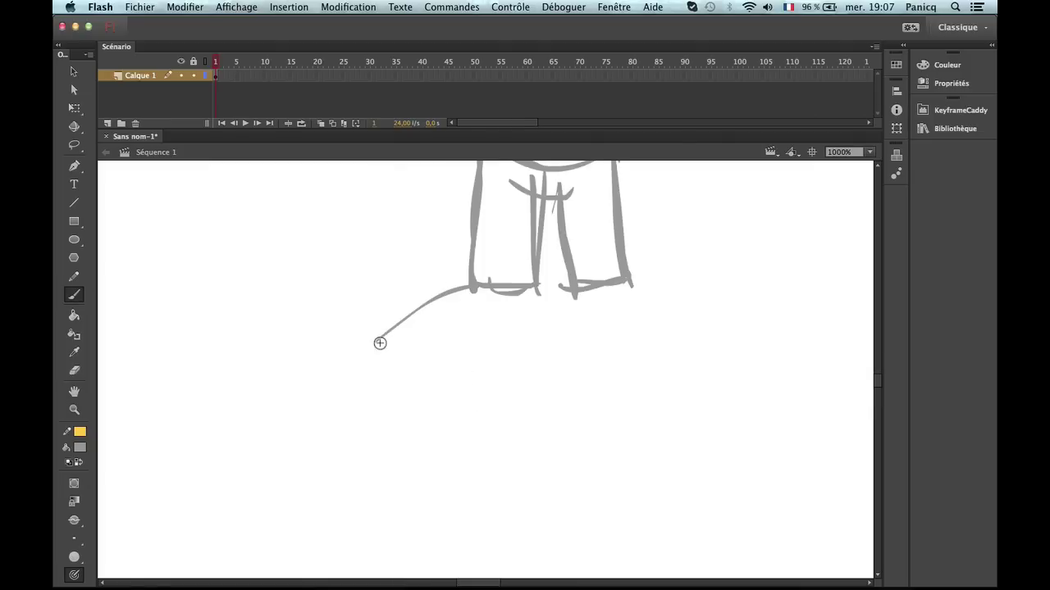
key(super+z)
Sketch flared cuffs and fold lines at the bottom of both trouser legs.
key(z)
key(super+minus)
key(b)
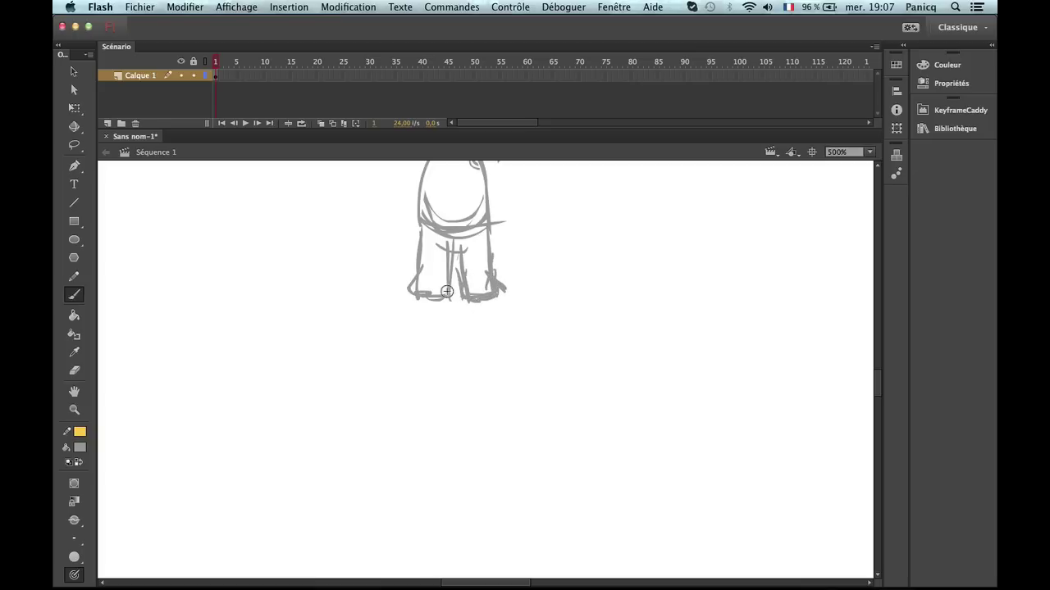
drag(410, 272, 420, 290)
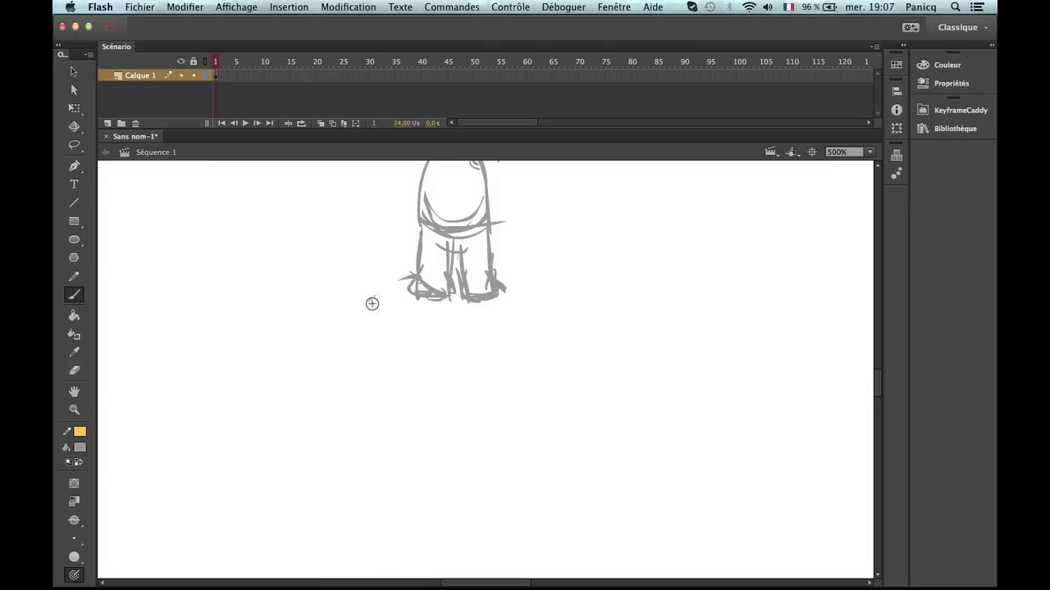
key(super+z)
key(super+z)
key(super+z)
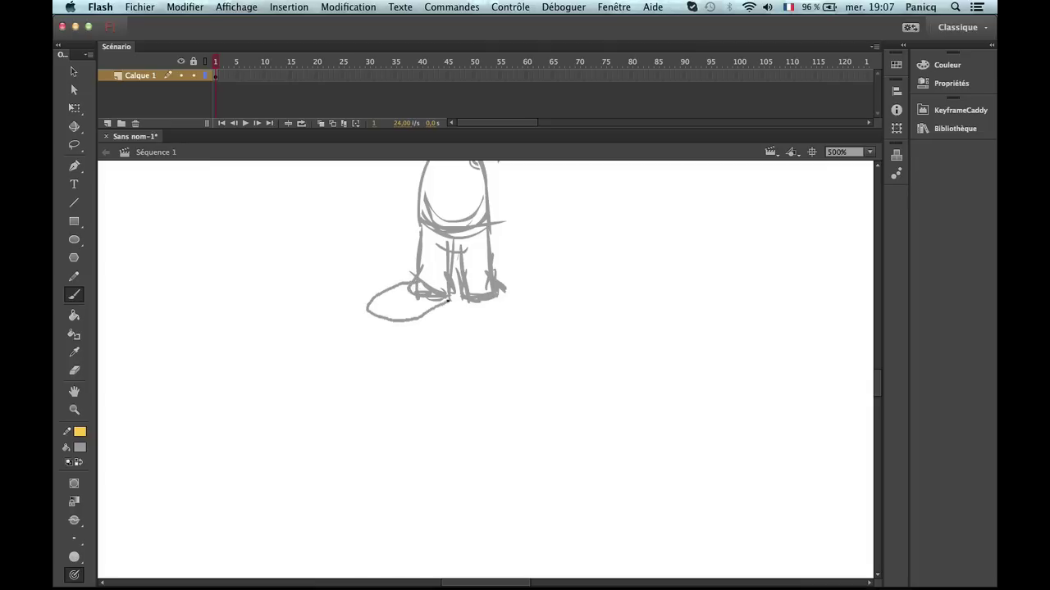
key(z)
alt+click(453, 302)
click(506, 401)
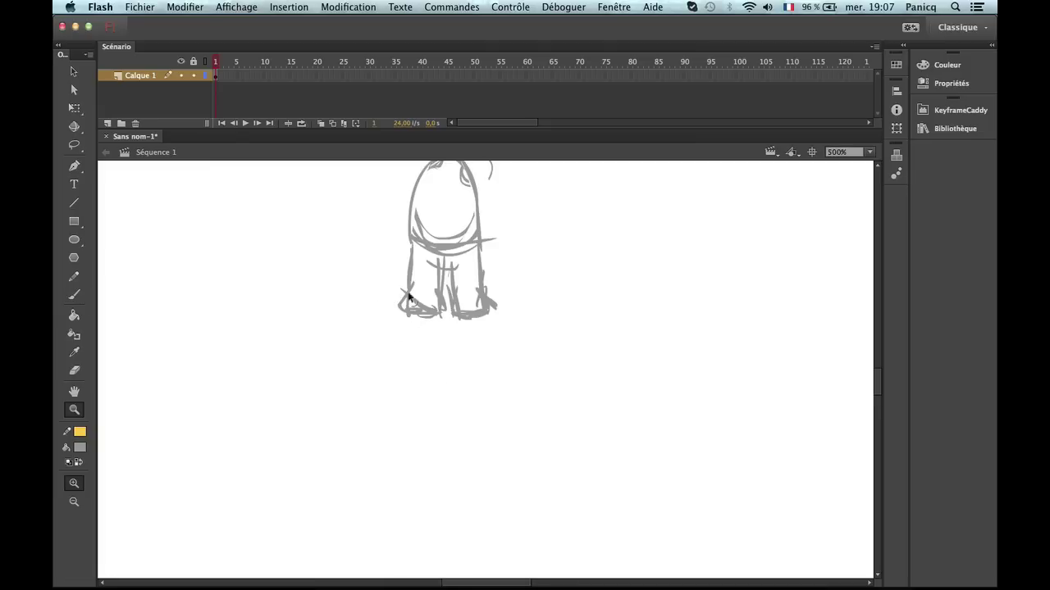
key(b)
drag(375, 308, 369, 305)
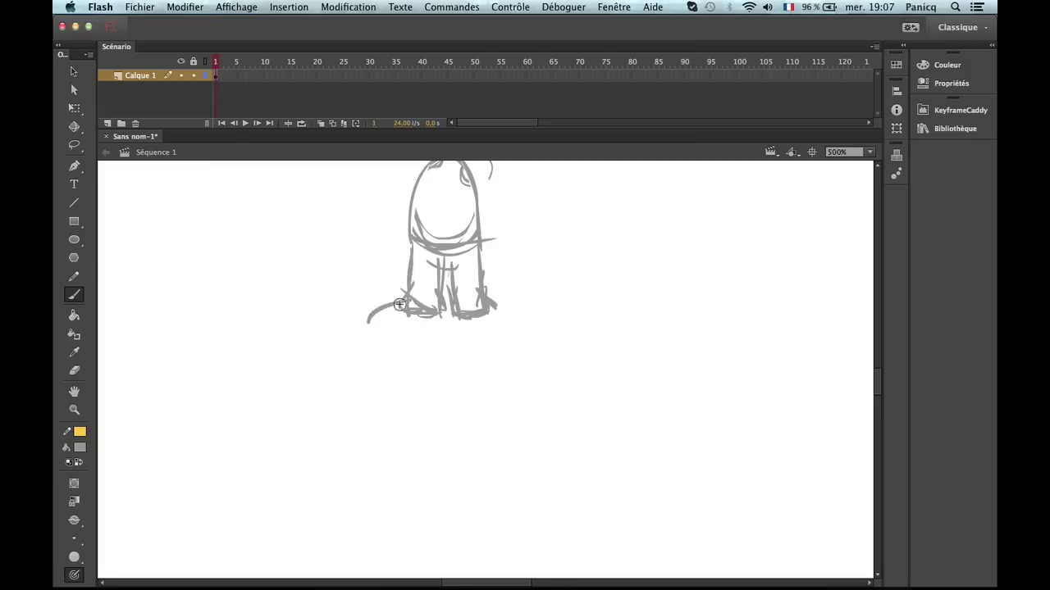
key(super+z)
Sketch a rounded shoe pointing outward under each trouser leg.
mouse_move(419, 341)
mouse_down()
mouse_move(449, 305)
mouse_move(441, 320)
mouse_up()
key(super+z)
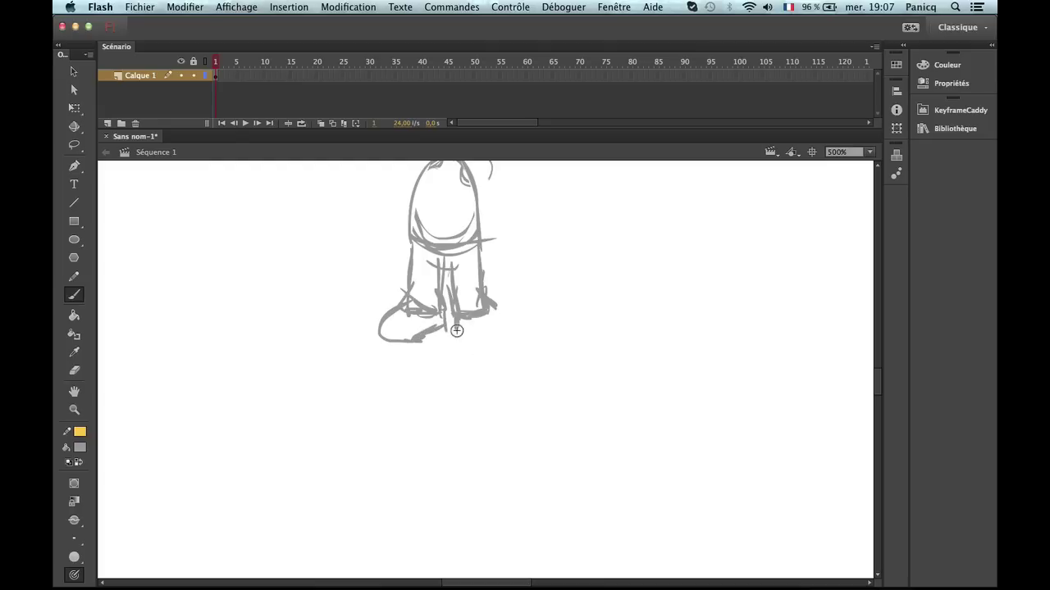
mouse_move(506, 340)
mouse_down()
mouse_move(486, 307)
mouse_move(519, 320)
mouse_up()
Erase the upper outline of the left shoe and redraw it as a rounder curve from toe to cuff.
key(e)
drag(403, 306, 383, 326)
key(b)
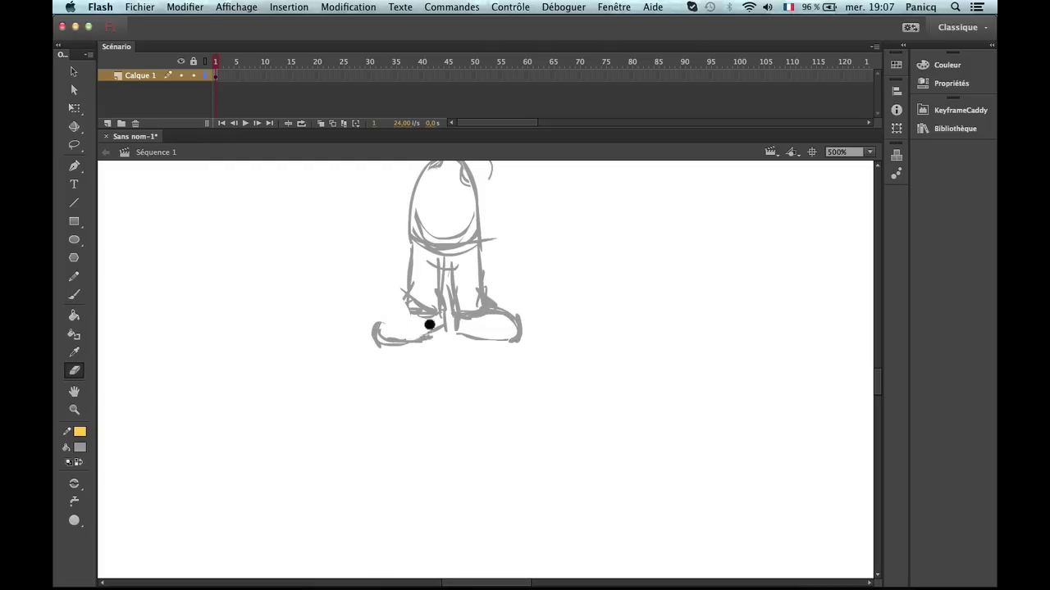
drag(375, 328, 415, 310)
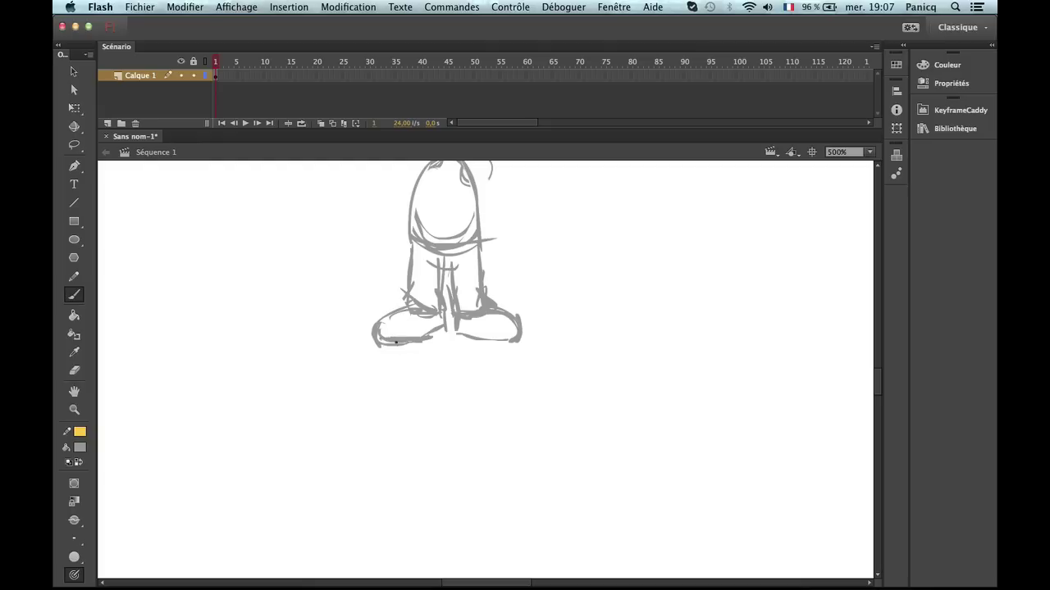
key(z)
alt+click(450, 352)
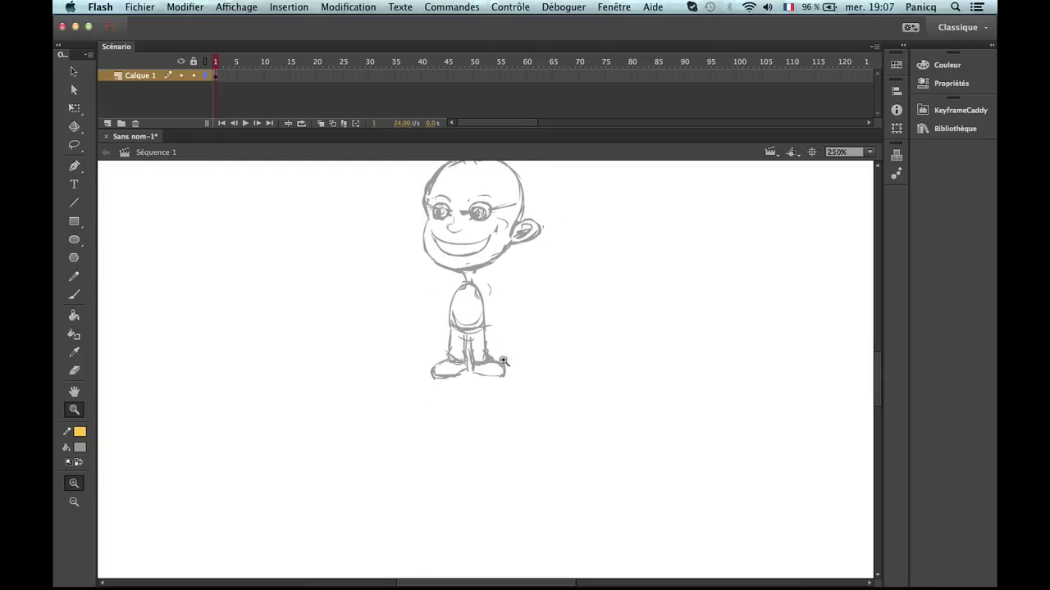
click(503, 361)
drag(495, 278, 478, 443)
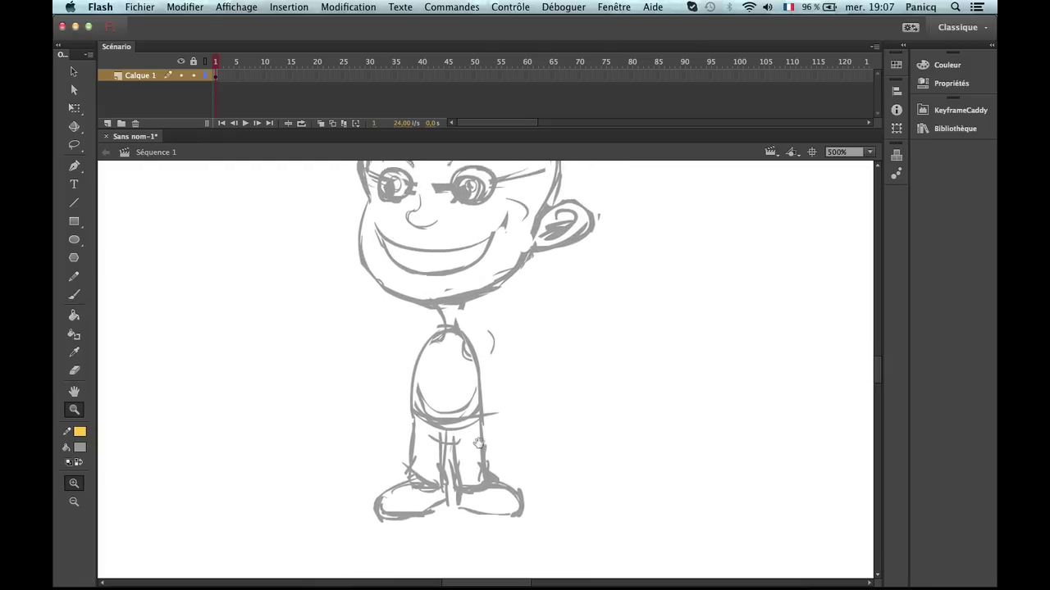
scroll(478, 443, down, 5)
key(b)
drag(422, 220, 450, 256)
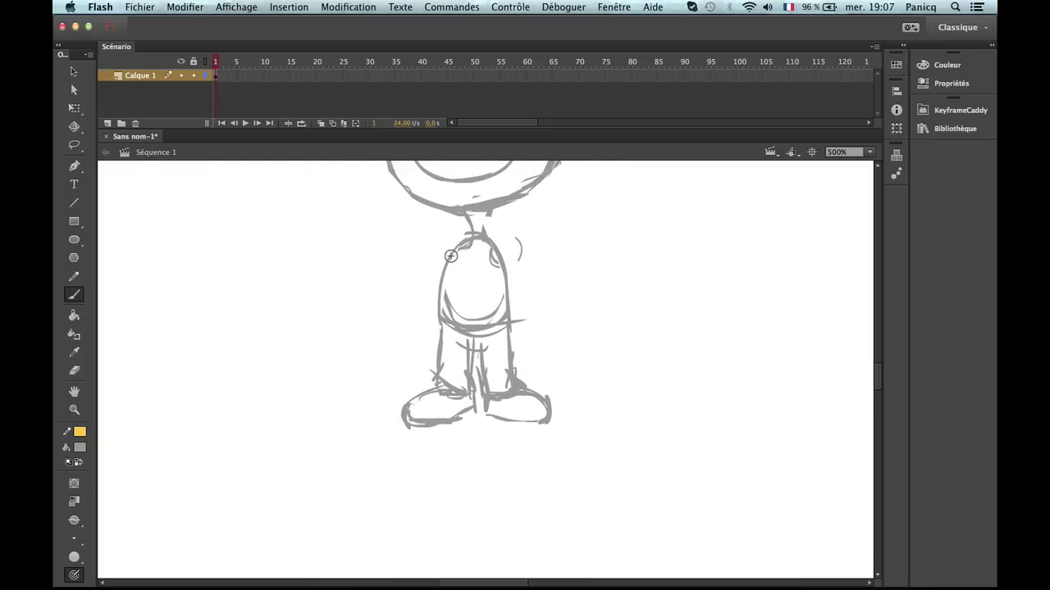
key(super+z)
drag(419, 277, 419, 288)
key(super+z)
key(super+z)
mouse_move(455, 248)
mouse_down()
mouse_move(420, 304)
mouse_move(441, 307)
mouse_up()
mouse_move(444, 299)
mouse_down()
mouse_move(451, 261)
mouse_move(428, 300)
mouse_up()
key(super+z)
key(super+z)
key(super+z)
Sketch a short flared sleeve on the torso's left side with two forearm lines coming out of it.
mouse_move(457, 246)
mouse_down()
mouse_move(412, 300)
mouse_move(410, 351)
mouse_up()
drag(429, 313, 417, 356)
Sketch a matching short flared sleeve on the torso's right side.
key(z)
alt+click(468, 337)
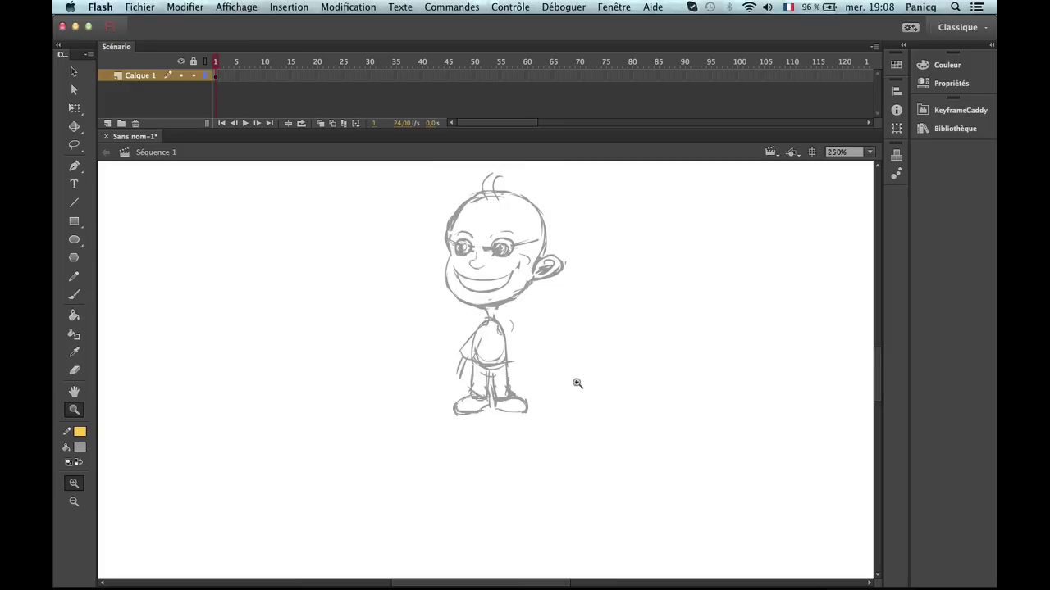
click(516, 393)
key(b)
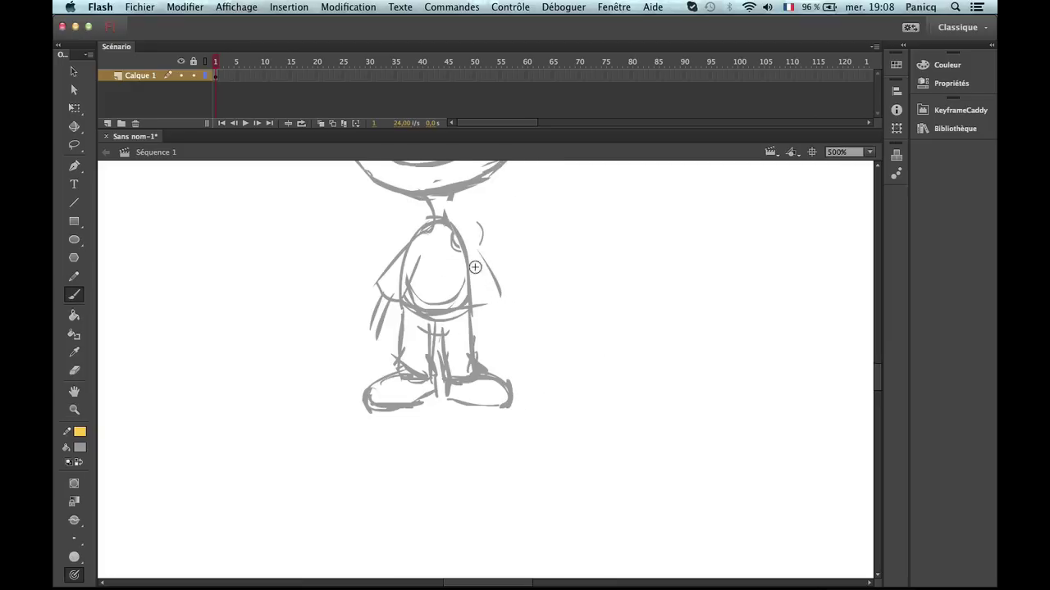
mouse_move(476, 296)
mouse_down()
mouse_move(506, 286)
mouse_move(460, 232)
mouse_up()
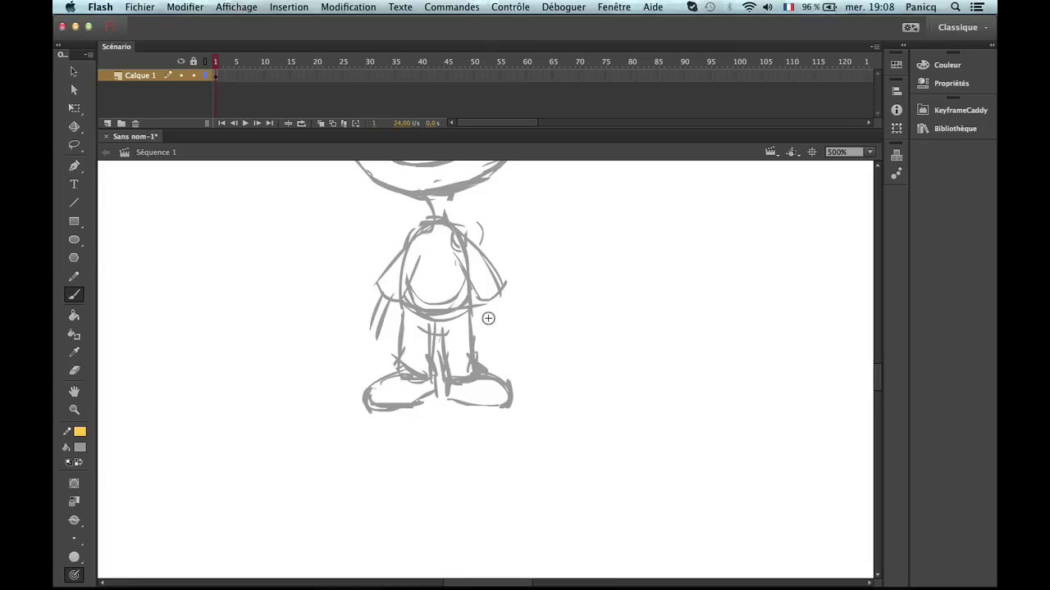
Sketch a forearm line under the right sleeve, remove it again, and touch up the sleeve's hem.
drag(497, 331, 499, 300)
key(z)
click(504, 377)
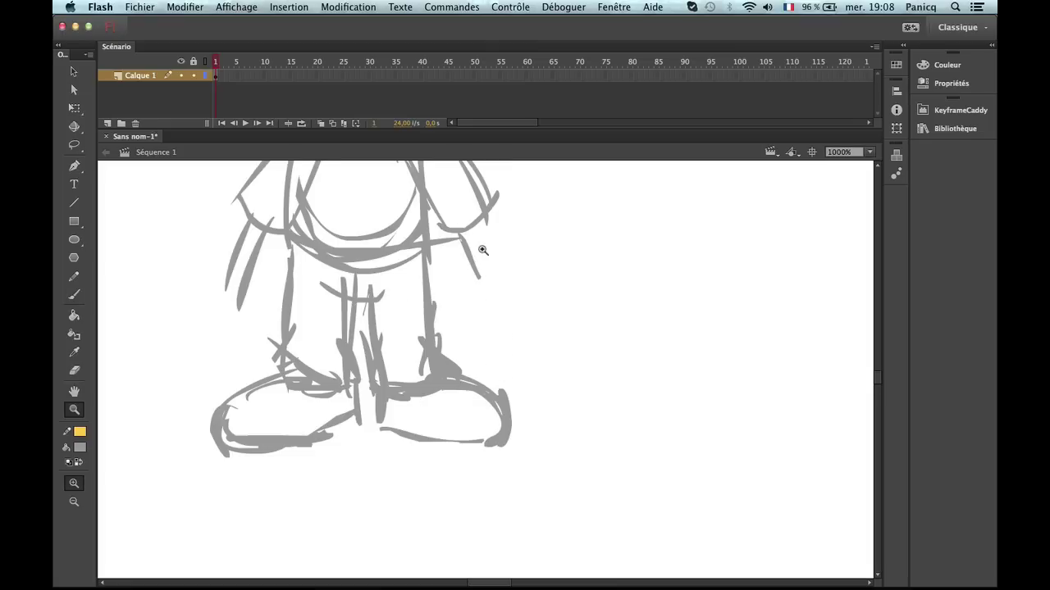
scroll(483, 250, up, 3)
scroll(483, 249, left, 2)
key(e)
key(b)
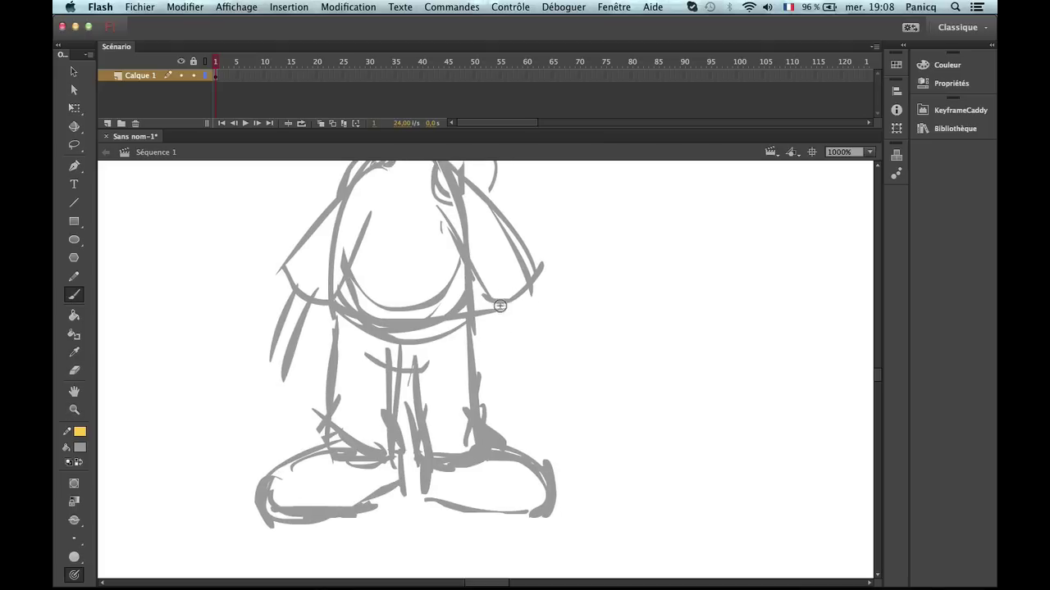
key(super+z)
drag(515, 303, 528, 304)
Trim the ends of the left forearm lines and sketch a round fist with a thumb and curled finger.
scroll(502, 332, down, 3)
scroll(503, 333, left, 3)
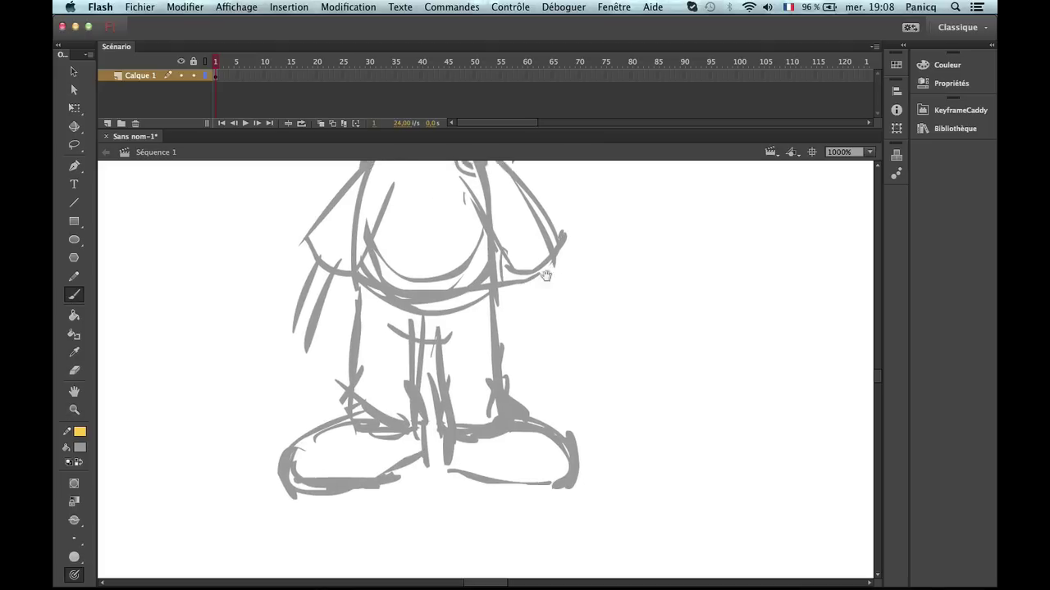
key(e)
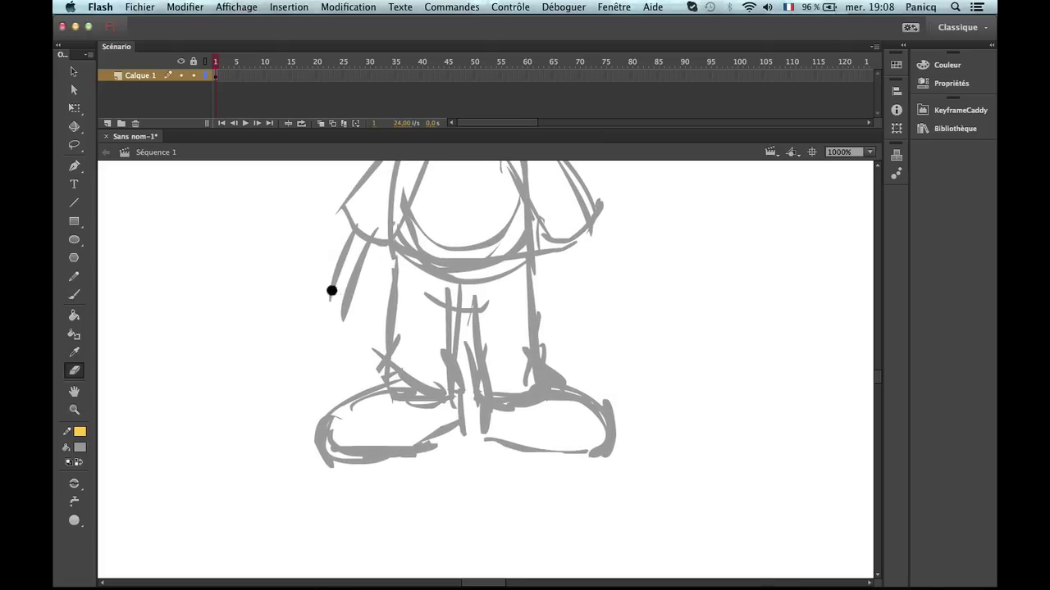
mouse_move(330, 288)
mouse_down()
mouse_move(351, 304)
mouse_move(319, 282)
mouse_move(300, 335)
mouse_move(338, 356)
mouse_up()
key(b)
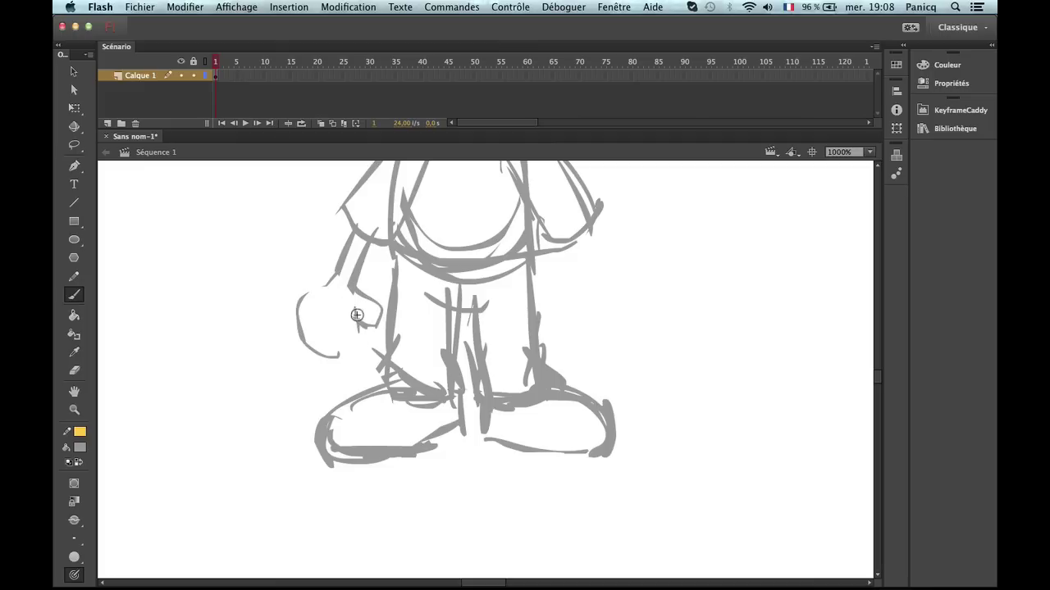
mouse_move(357, 315)
mouse_down()
mouse_move(360, 332)
mouse_move(369, 324)
mouse_up()
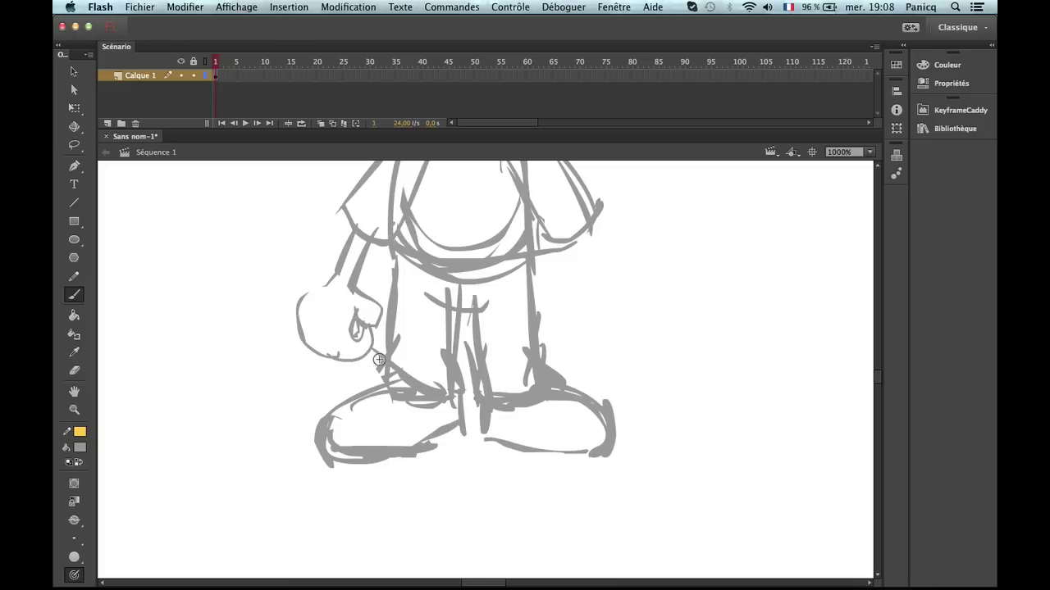
key(super+z)
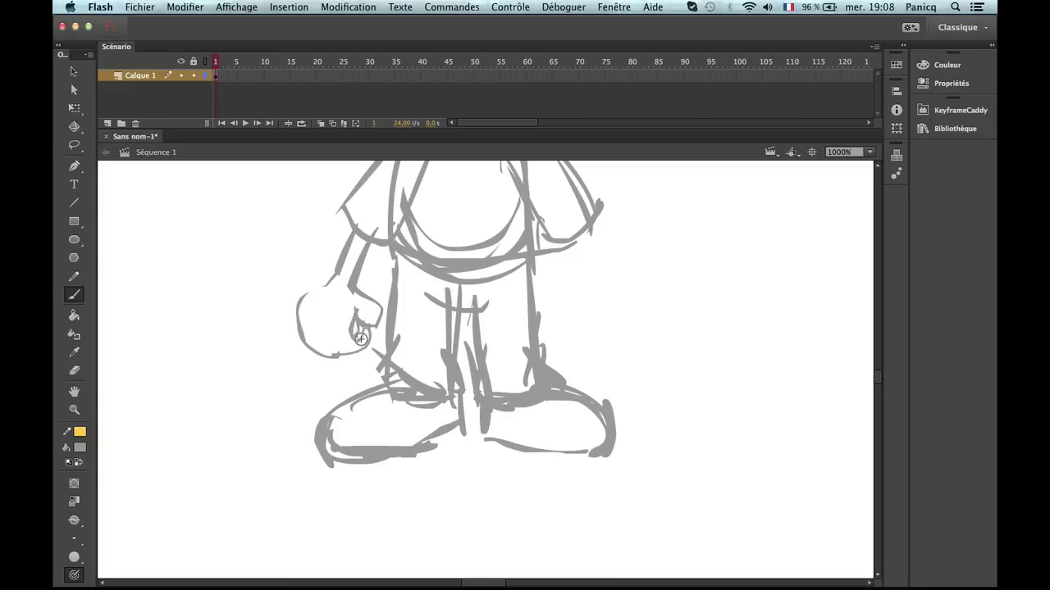
key(e)
key(v)
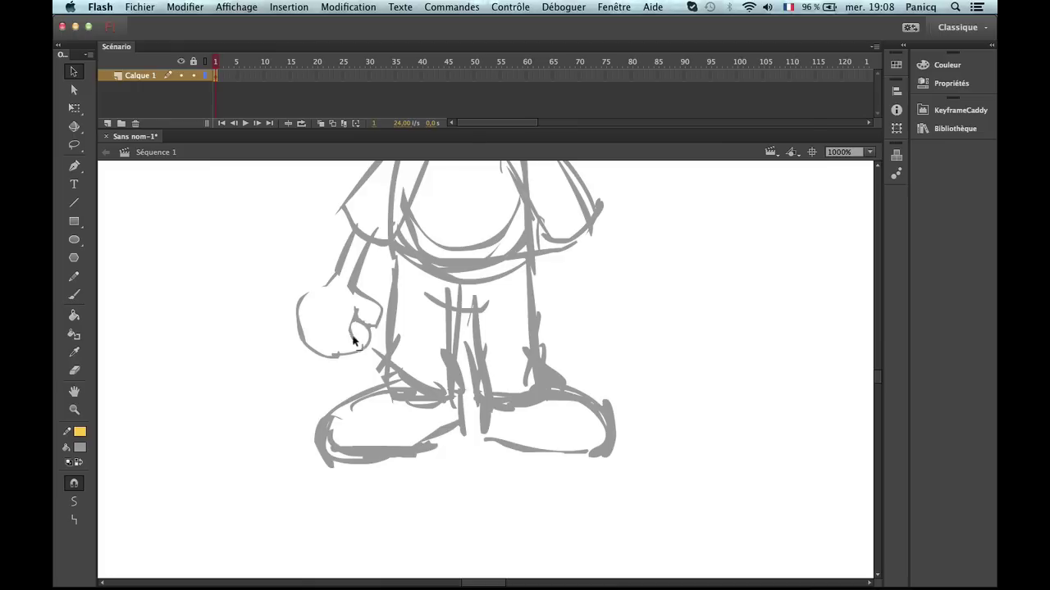
key(b)
Erase the outer outline of the left fist and redraw it narrower and more angular, joined to the forearm.
key(z)
alt+click(381, 364)
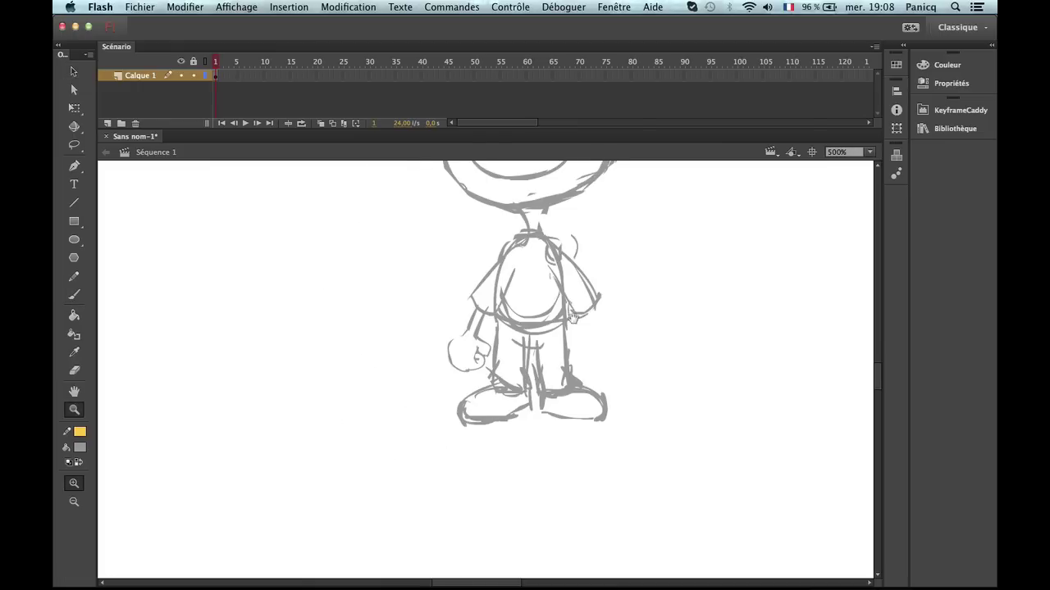
mouse_move(573, 317)
mouse_down()
mouse_move(439, 373)
mouse_move(458, 337)
mouse_up()
key(e)
mouse_move(348, 354)
mouse_down()
mouse_move(340, 386)
mouse_move(353, 391)
mouse_up()
key(b)
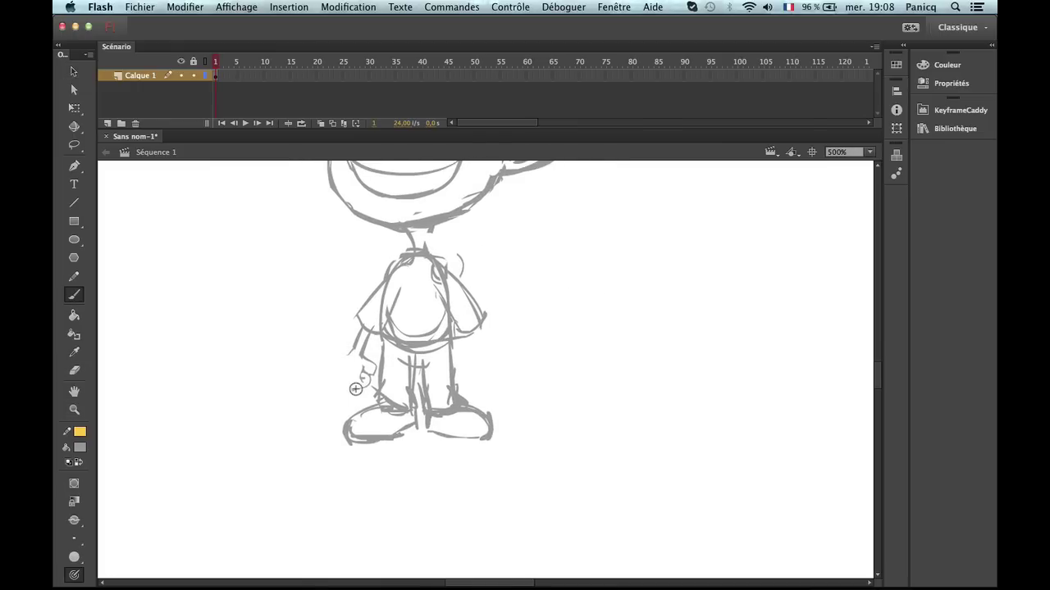
key(z)
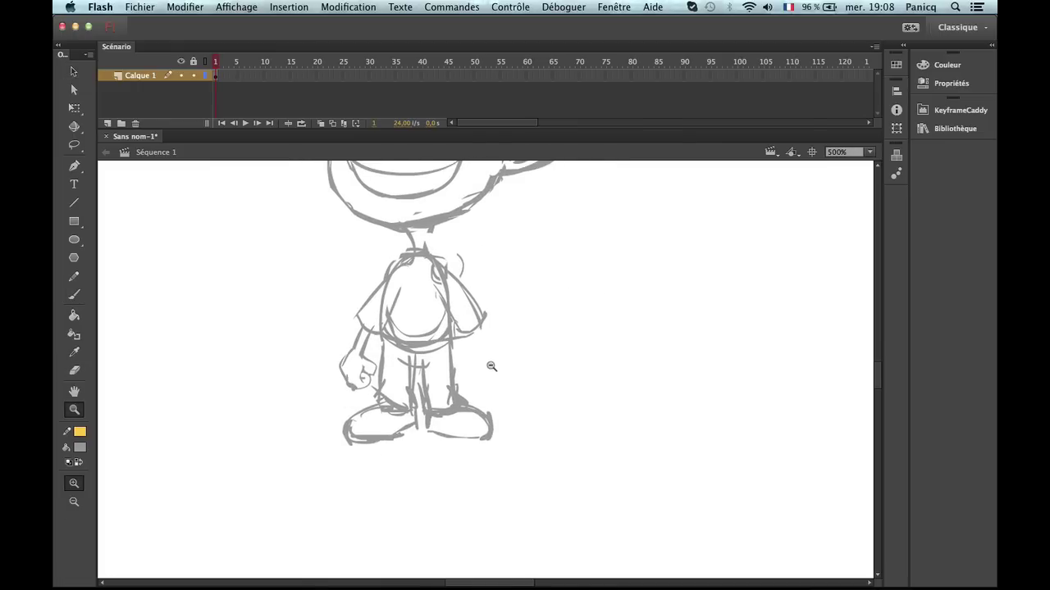
alt+click(492, 363)
click(476, 386)
drag(488, 347, 413, 273)
click(413, 274)
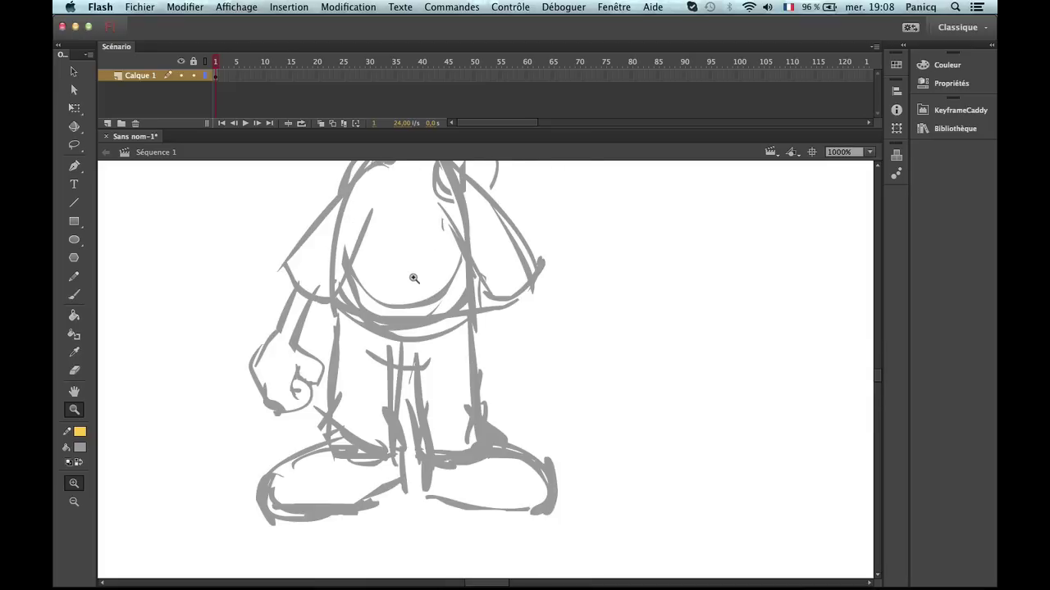
Sketch the forearm below the right sleeve and a boxy palm with a thumb at its end.
key(b)
mouse_move(531, 300)
mouse_down()
mouse_move(493, 368)
mouse_move(534, 326)
mouse_move(501, 346)
mouse_move(532, 393)
mouse_move(515, 398)
mouse_move(559, 383)
mouse_up()
key(super+z)
drag(545, 327, 553, 400)
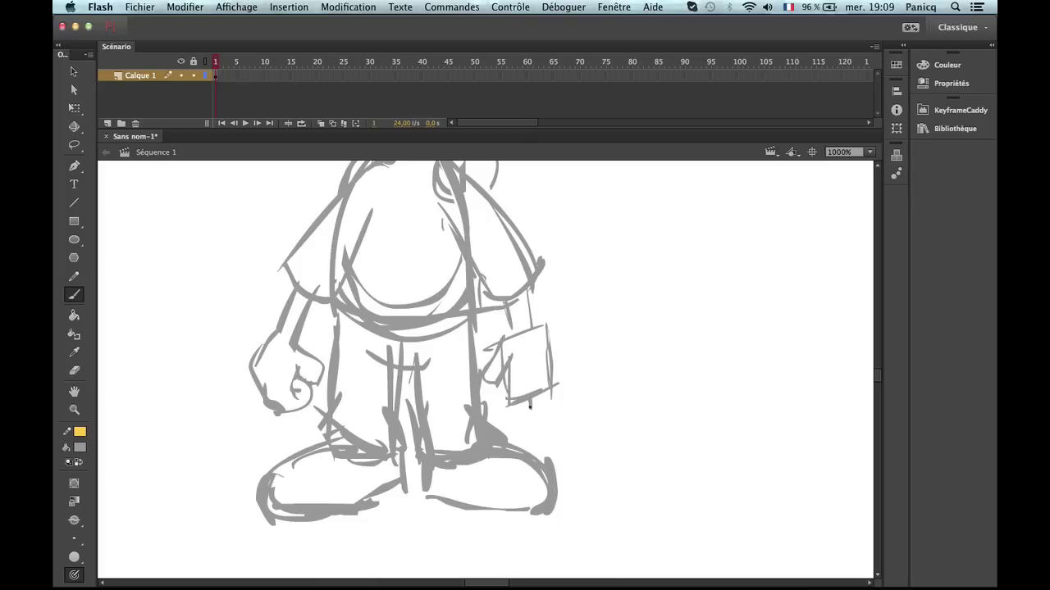
Divide the boxy right hand into separate rounded fingers, undoing the first strokes and redrawing them.
drag(525, 356, 530, 406)
key(super+z)
key(super+z)
key(super+z)
key(super+z)
drag(541, 358, 540, 395)
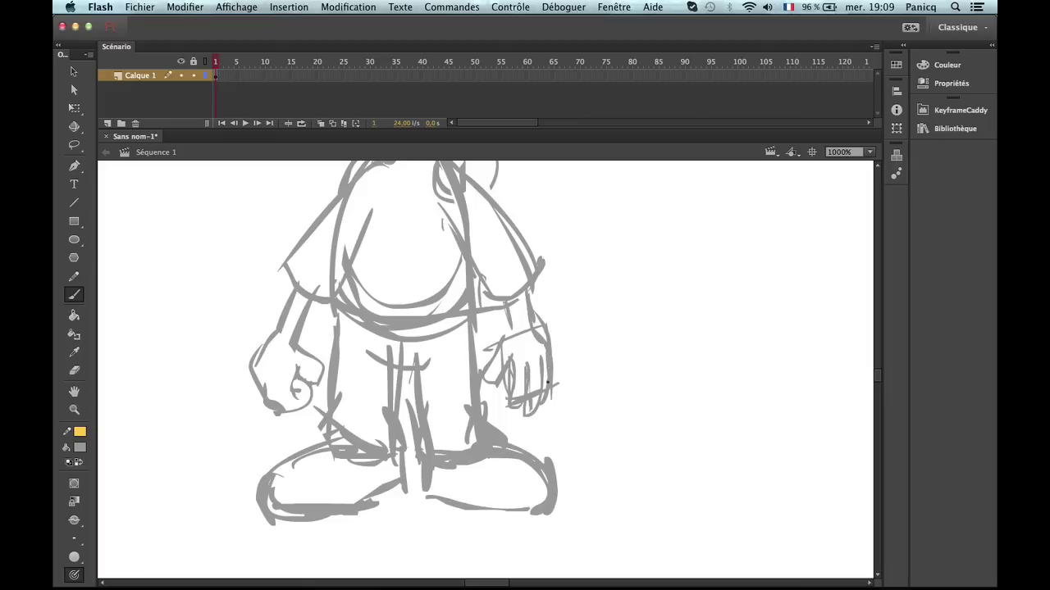
Erase the box construction lines from the right hand and redraw the line joining the thumb to the wrist.
key(e)
mouse_move(515, 352)
mouse_down()
mouse_move(503, 329)
mouse_move(499, 358)
mouse_up()
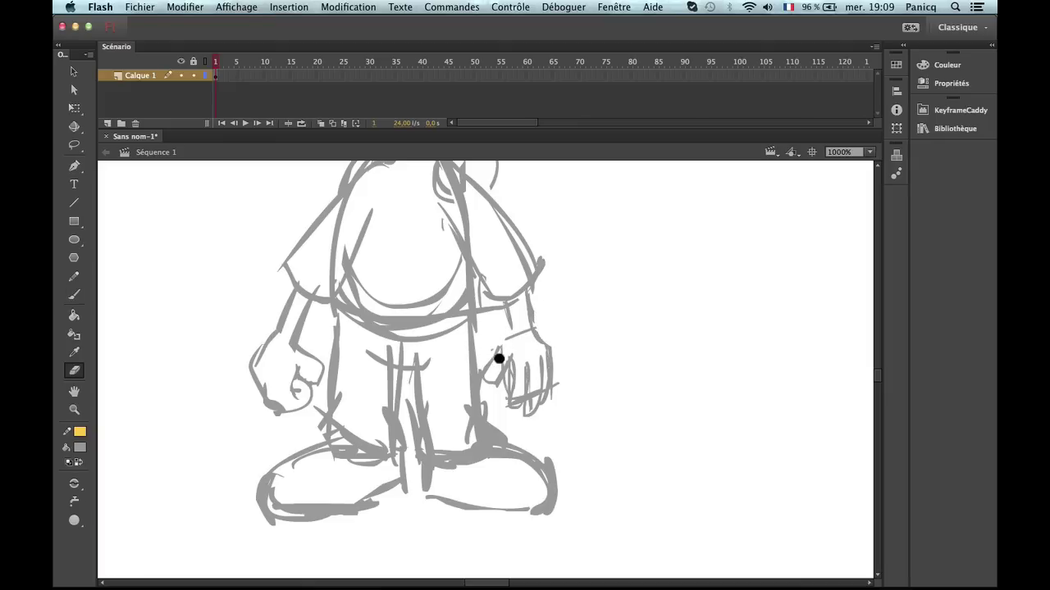
key(b)
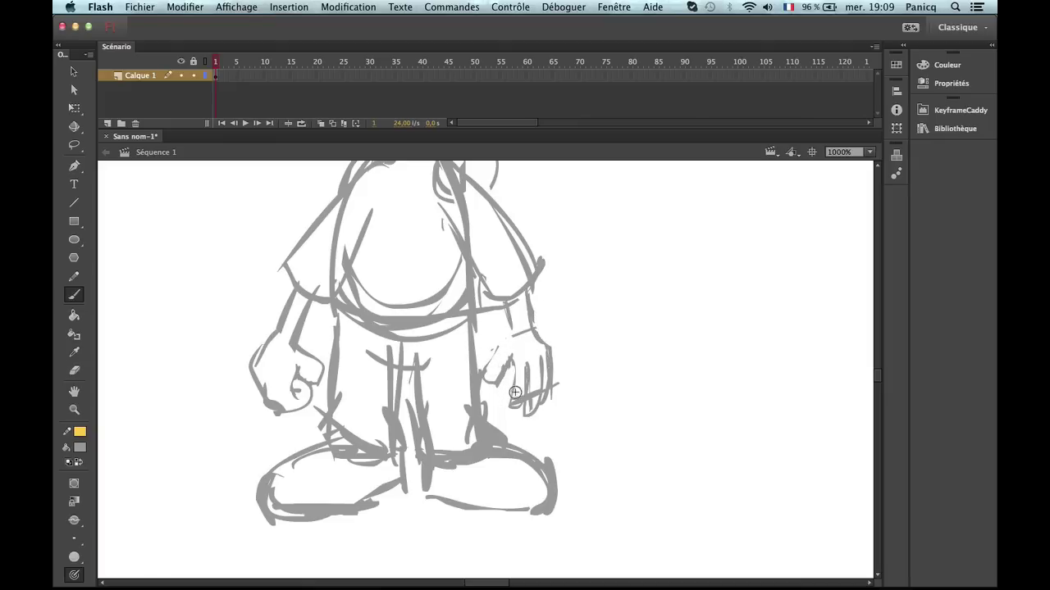
key(e)
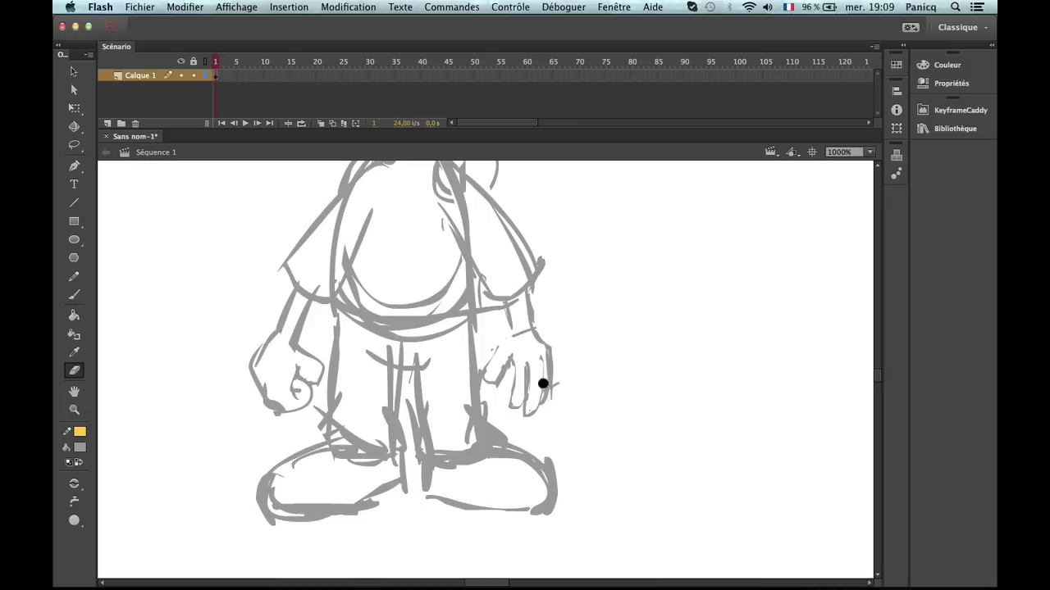
key(b)
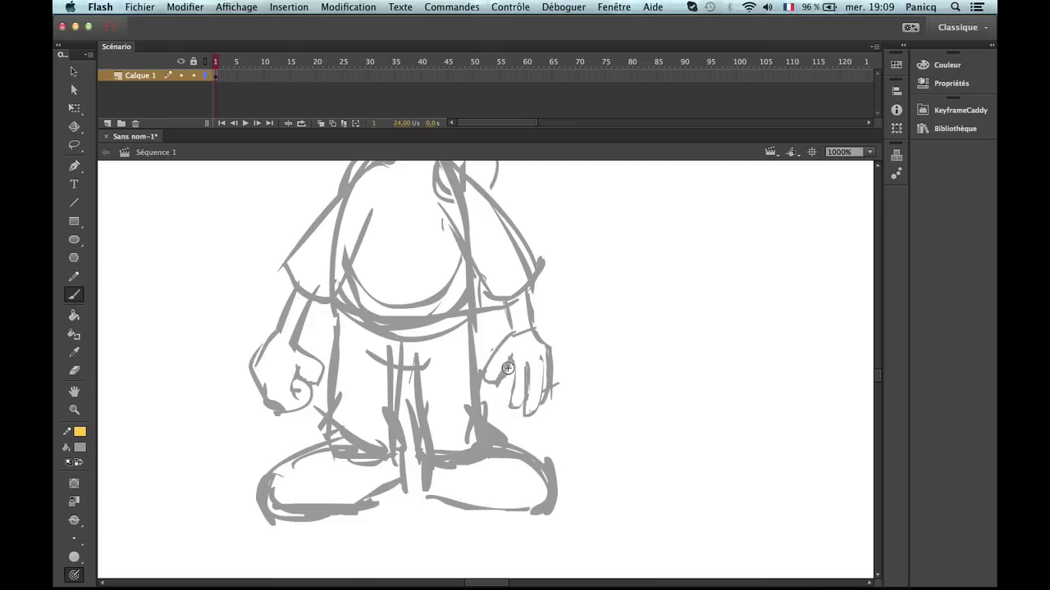
key(e)
key(b)
Erase the right hand's index finger and start redrawing it with a curled tip.
key(z)
alt+click(515, 377)
alt+click(515, 375)
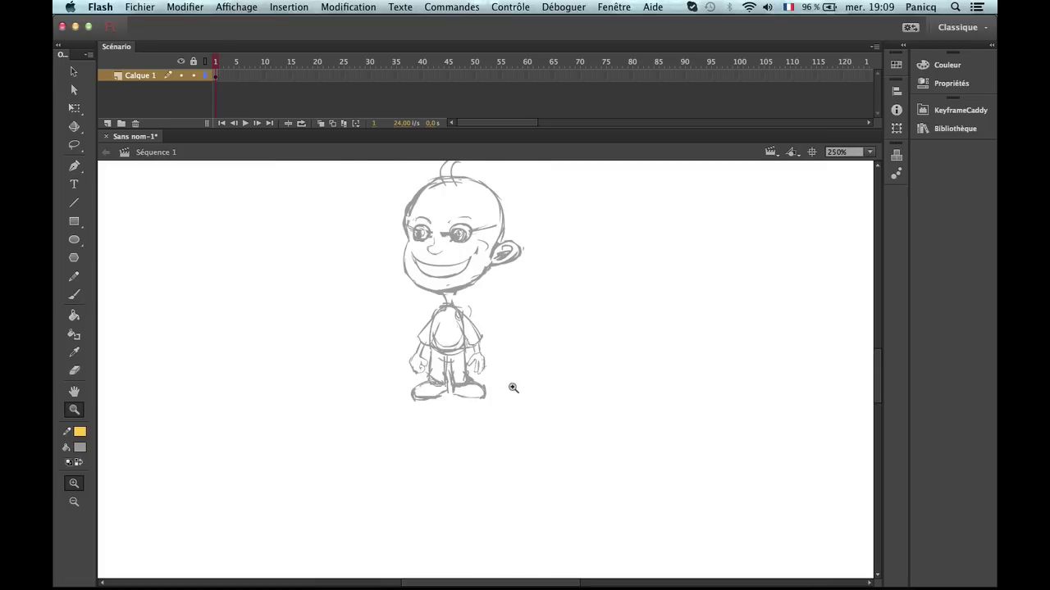
click(461, 378)
click(502, 337)
key(e)
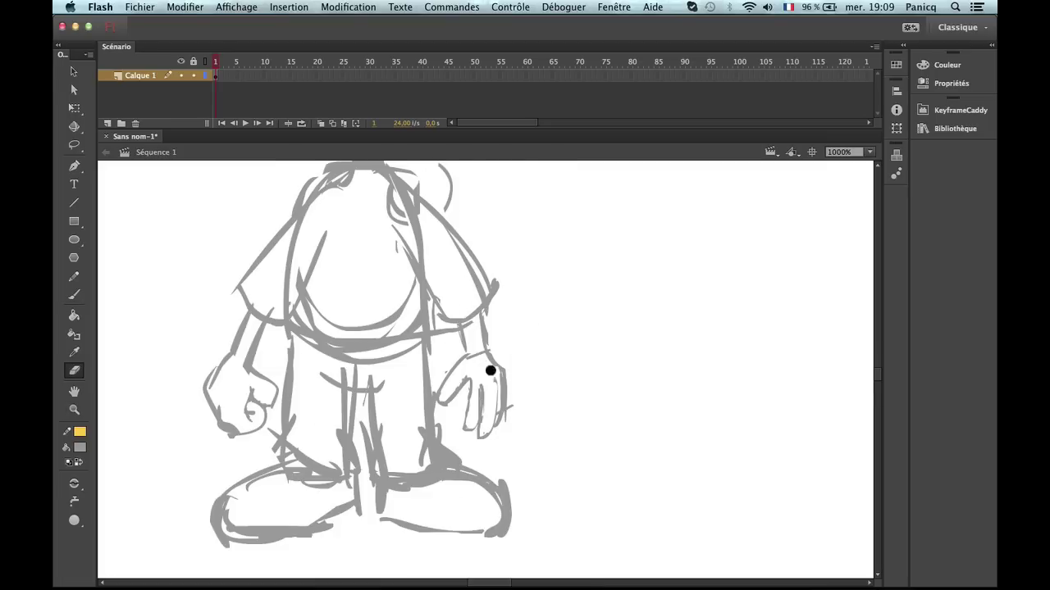
drag(482, 398, 479, 433)
key(b)
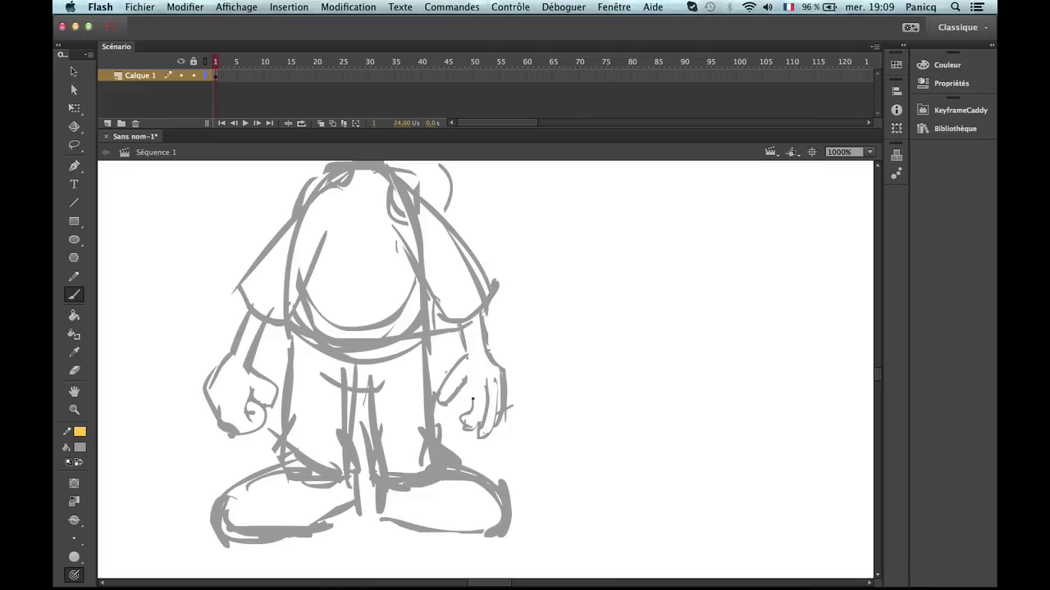
Reshape the right hand's index finger with a rounded, inward-curving outline, undoing the strokes that miss.
key(z)
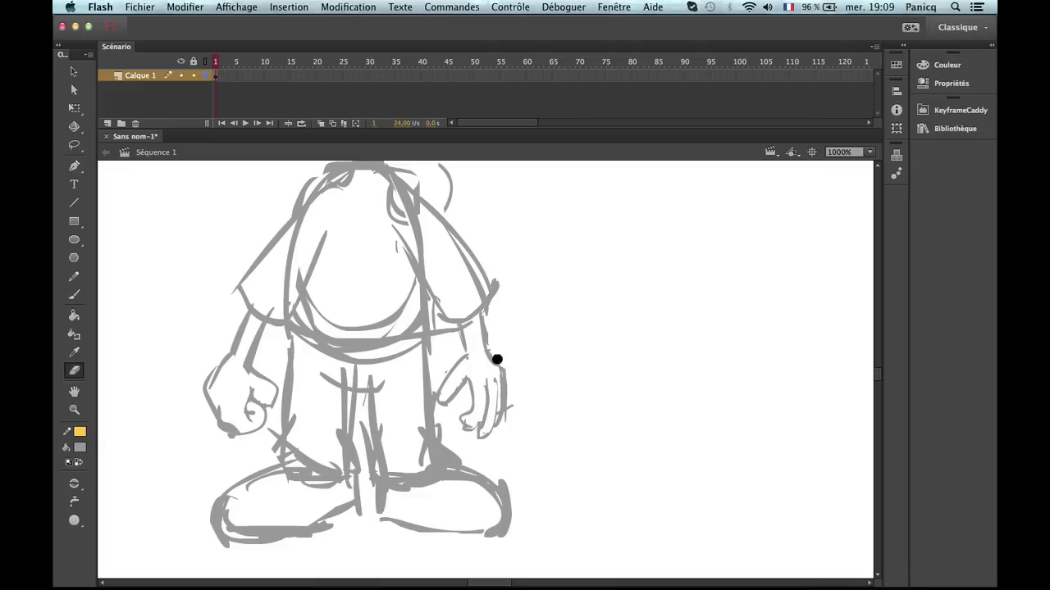
alt+click(505, 406)
mouse_move(532, 307)
mouse_down()
mouse_move(528, 377)
mouse_move(536, 336)
mouse_up()
alt+click(521, 379)
click(510, 404)
click(512, 363)
drag(455, 288, 525, 363)
key(e)
key(b)
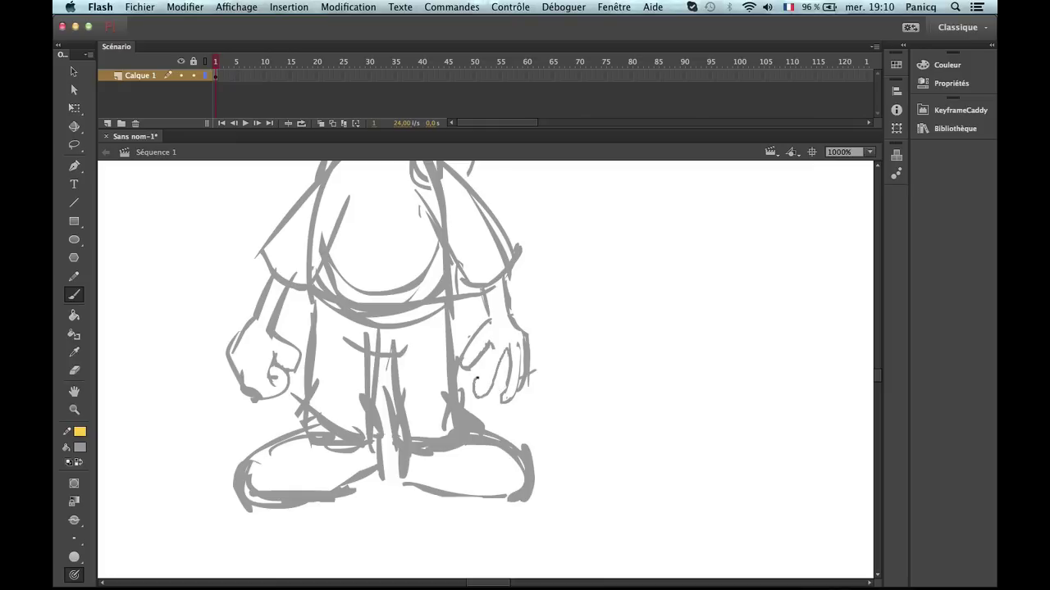
key(ctrl+z)
key(ctrl+z)
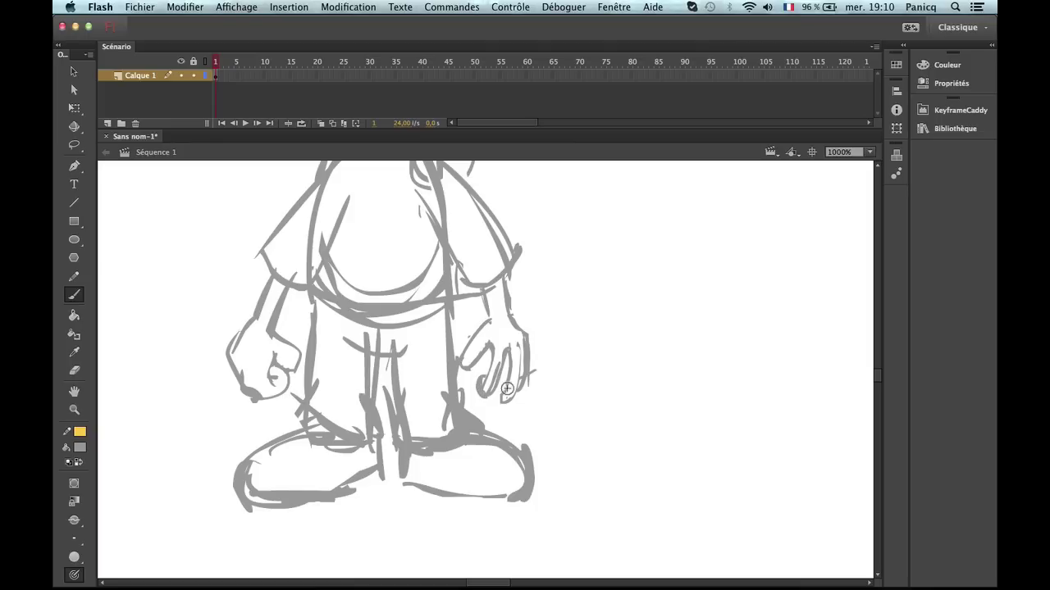
Thicken the right hand's finger lines, erase the stray mark outside the little finger and redraw the hand's outer edge as a smooth curve.
key(z)
key(b)
key(e)
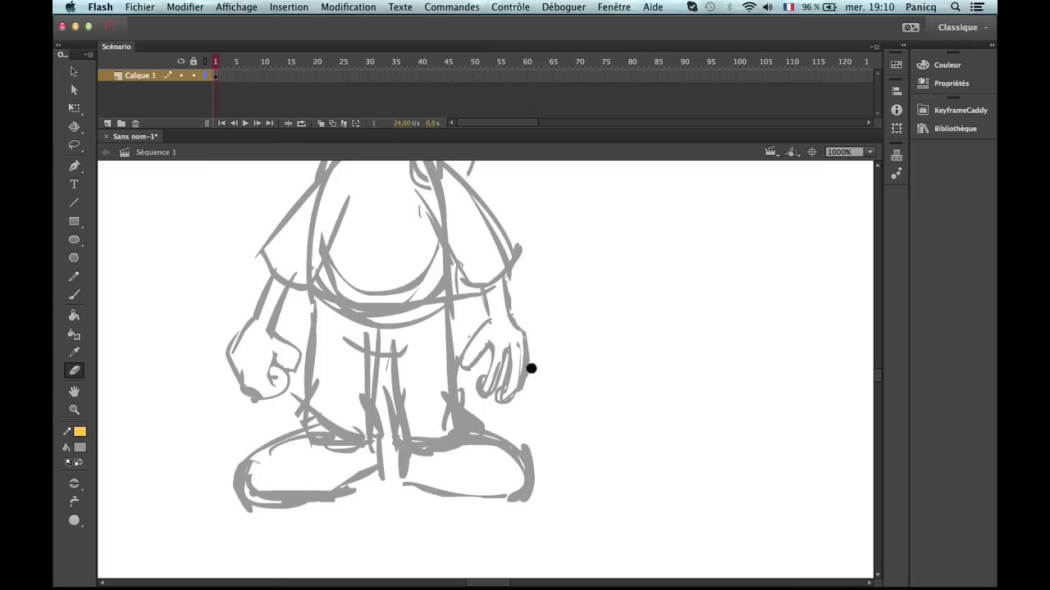
key(b)
drag(523, 330, 527, 366)
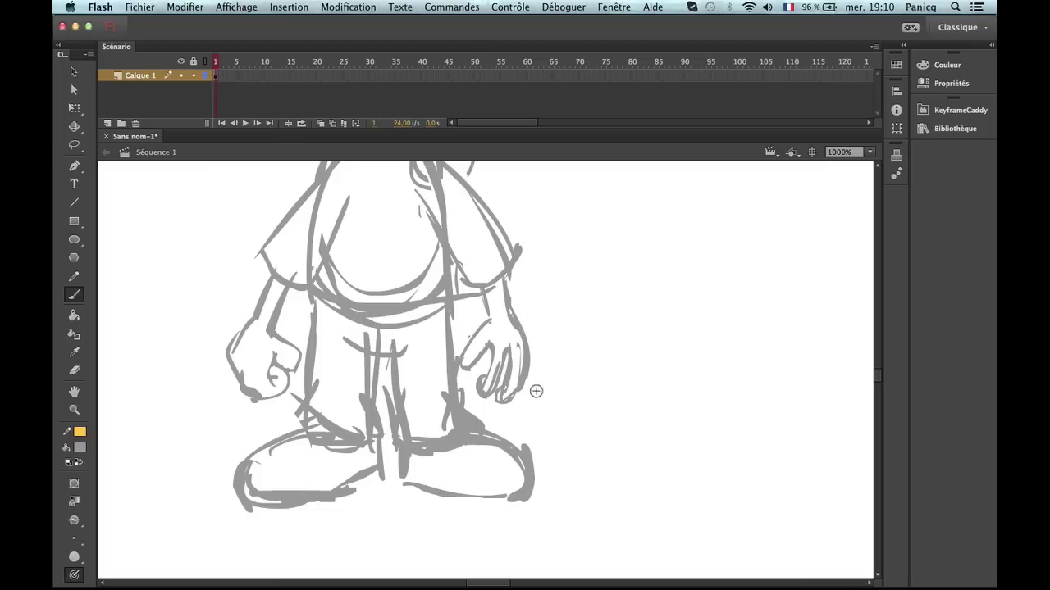
Shorten the dividing lines between the right hand's outer fingers by erasing their upper ends and redrawing them lower.
key(z)
alt+click(535, 394)
key(space)
drag(551, 307, 563, 373)
alt+click(541, 396)
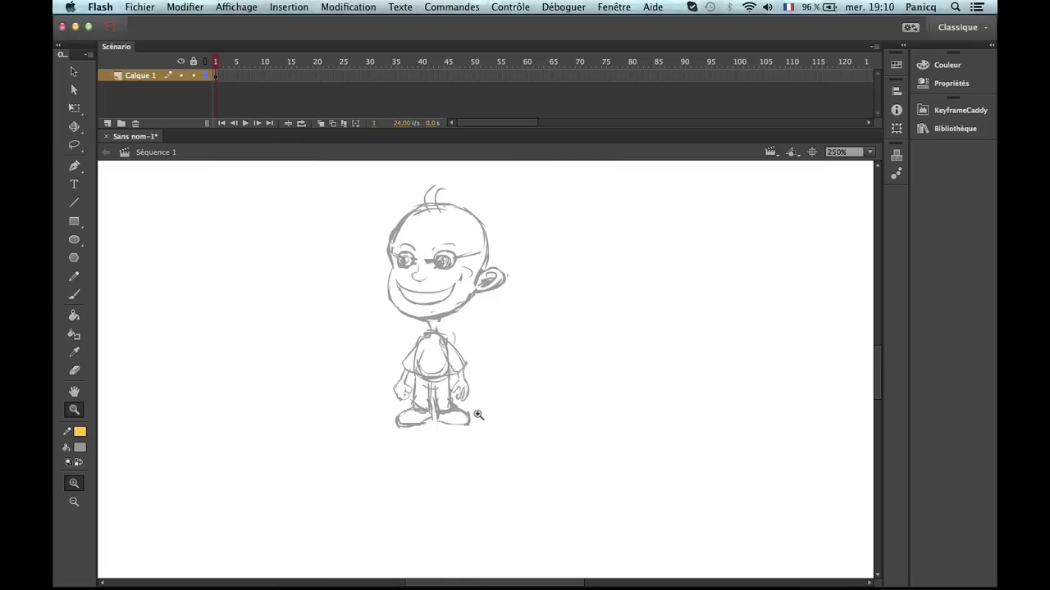
click(475, 410)
click(493, 382)
click(409, 256)
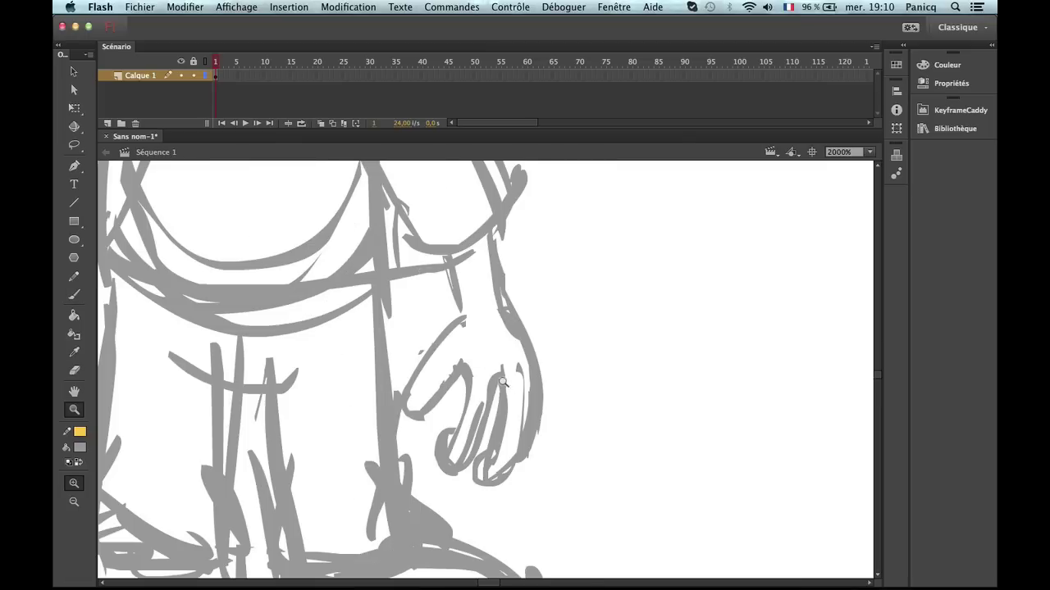
key(b)
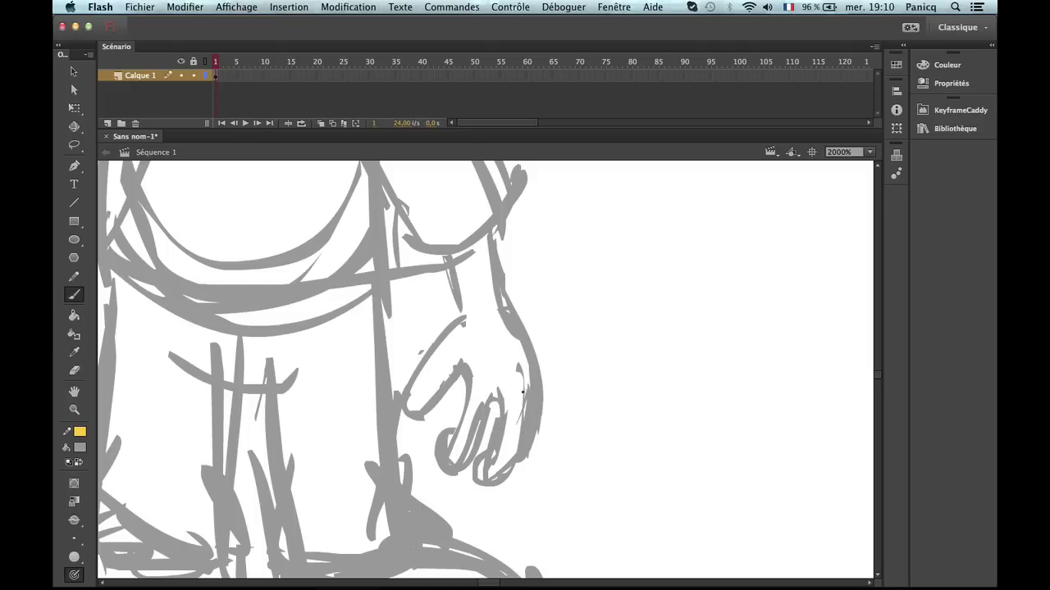
key(e)
Erase the right hand's index finger again and redraw it bent inward toward the leg.
key(z)
alt+click(530, 405)
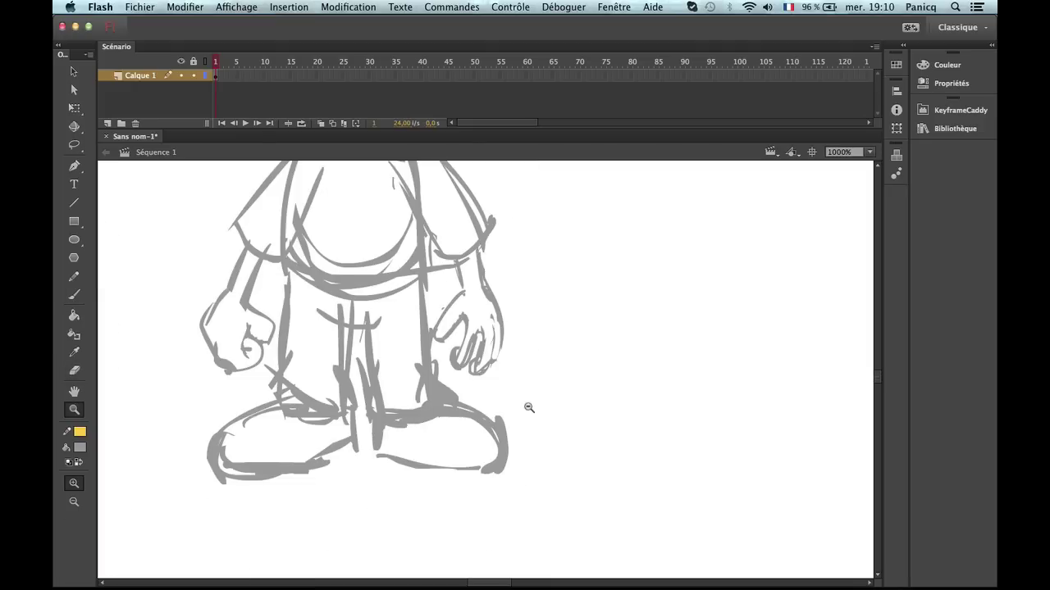
alt+click(525, 406)
click(524, 422)
key(e)
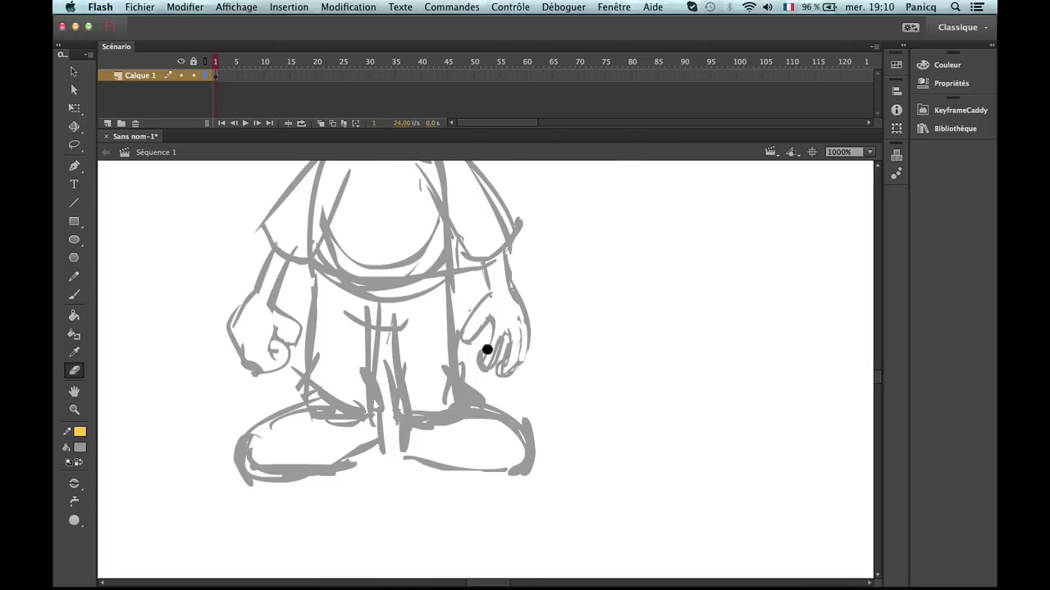
key(b)
drag(482, 353, 478, 366)
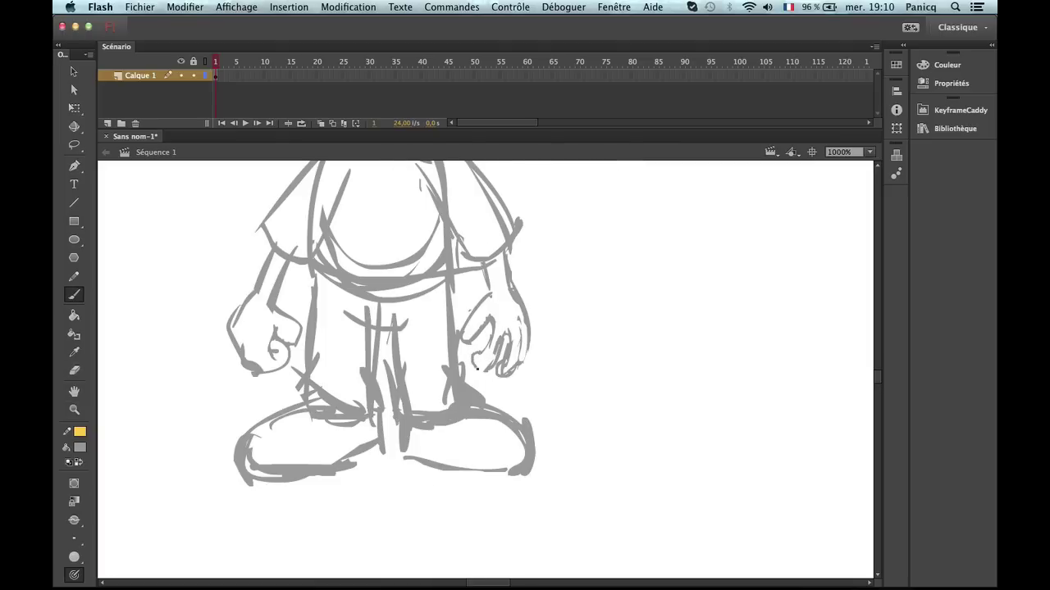
key(e)
key(v)
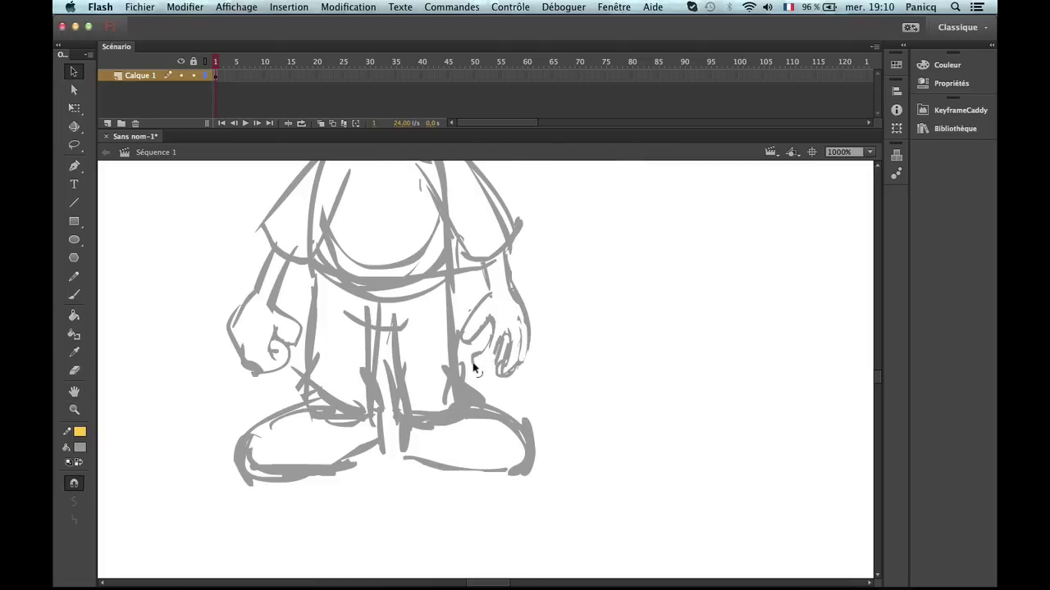
key(b)
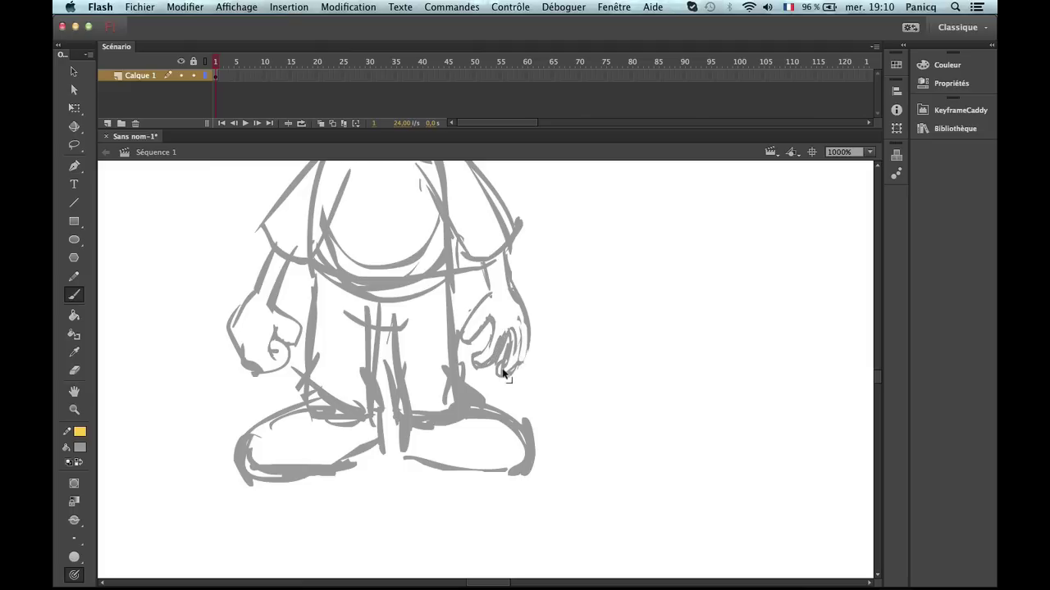
Select the whole head with the Lasso and move it down slightly to shorten the neck.
key(z)
alt+click(531, 363)
alt+click(525, 357)
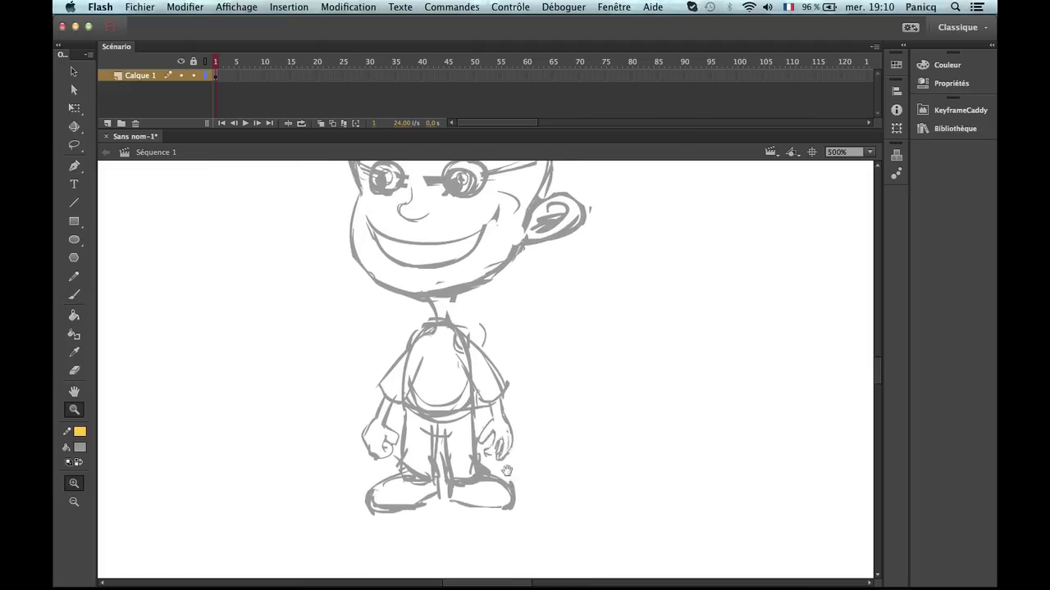
alt+click(519, 336)
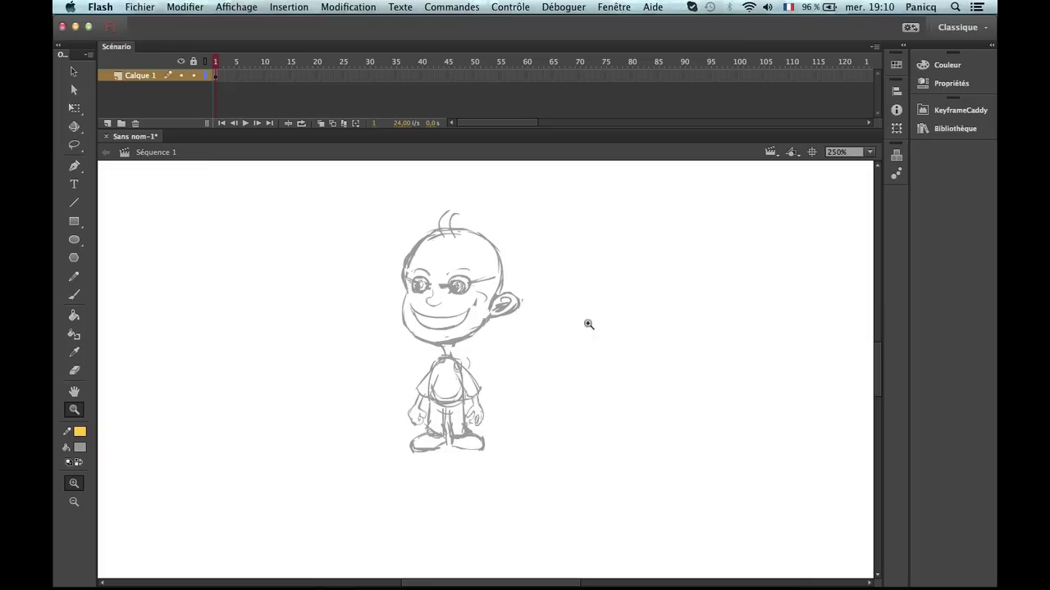
click(475, 376)
alt+click(491, 356)
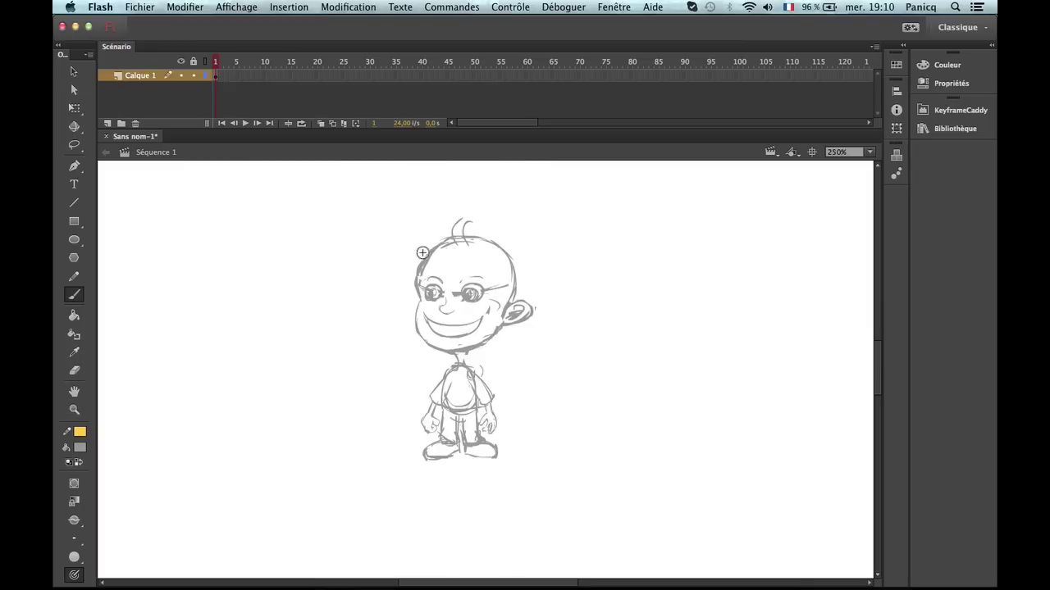
key(v)
key(l)
mouse_move(584, 258)
mouse_down()
mouse_move(342, 243)
mouse_move(364, 345)
mouse_move(435, 364)
mouse_move(548, 328)
mouse_move(542, 212)
mouse_up()
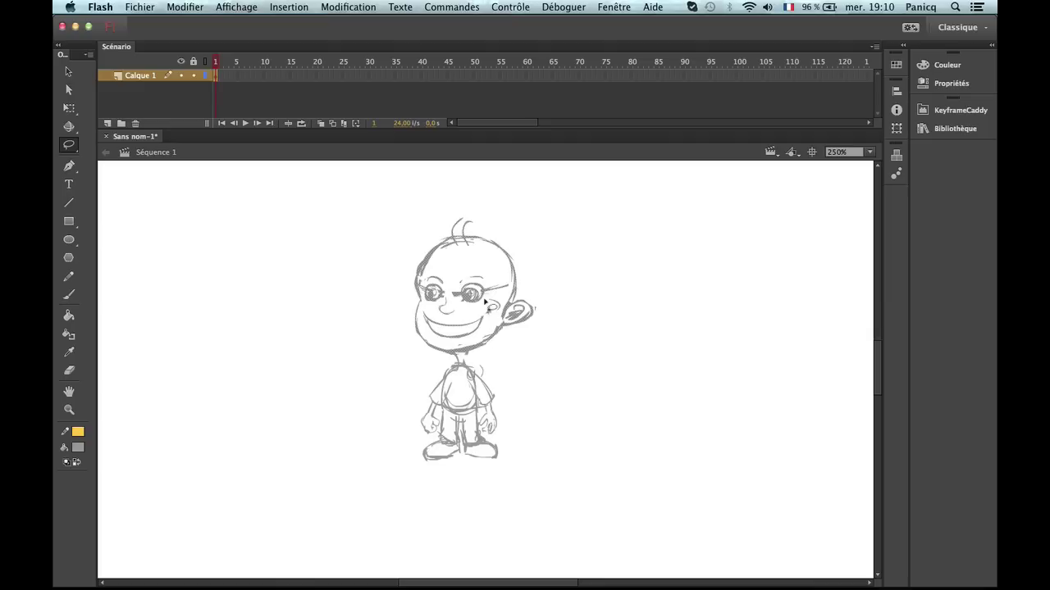
key(v)
drag(499, 328, 497, 340)
click(525, 386)
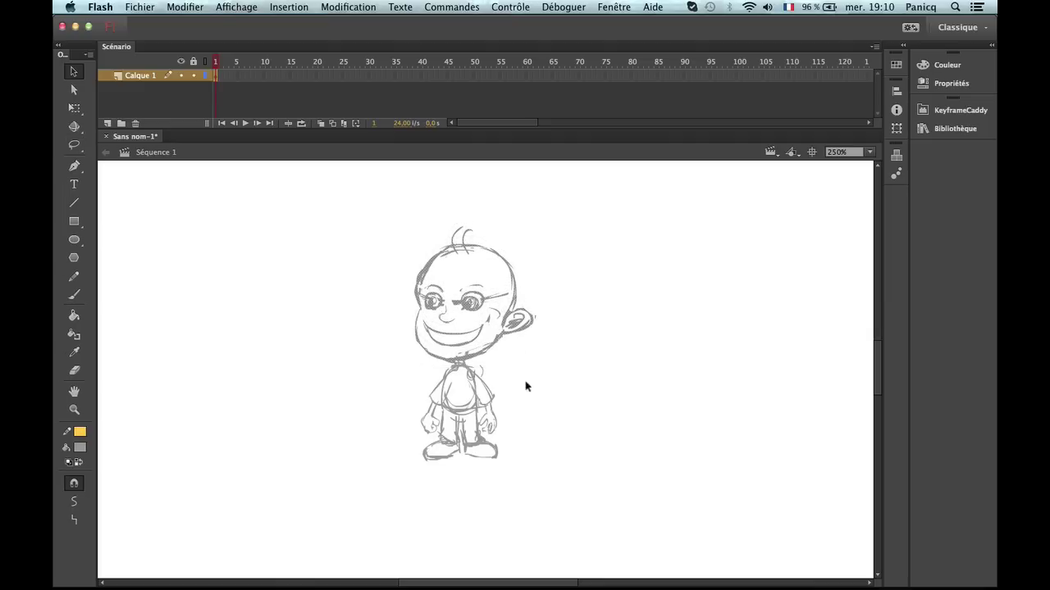
Examine the character's lower body up close and its overall proportions on the stage.
key(z)
alt+click(525, 407)
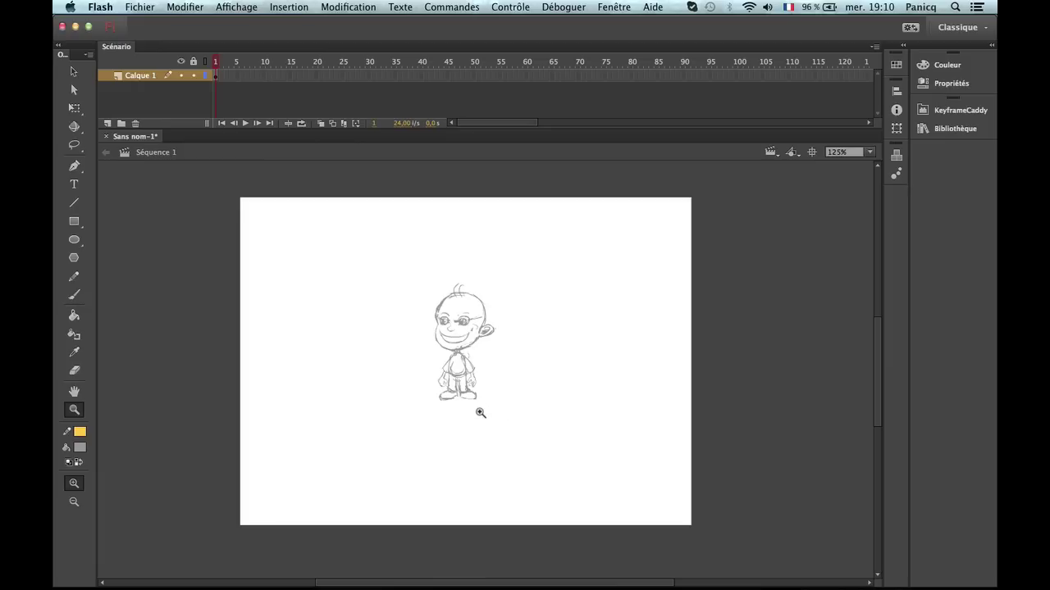
click(479, 412)
click(478, 354)
key(b)
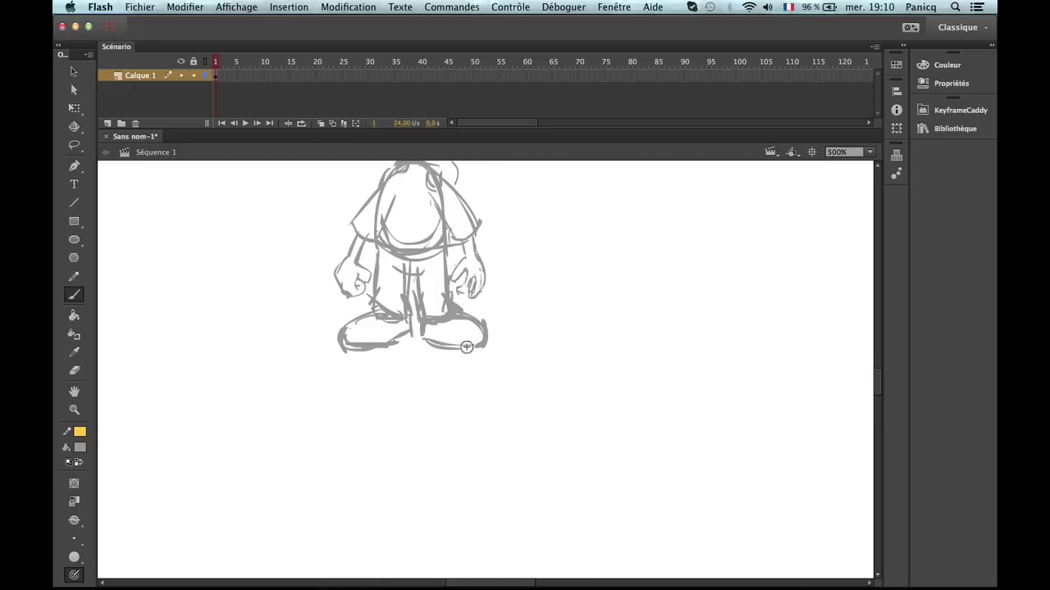
key(z)
alt+click(498, 386)
alt+click(503, 382)
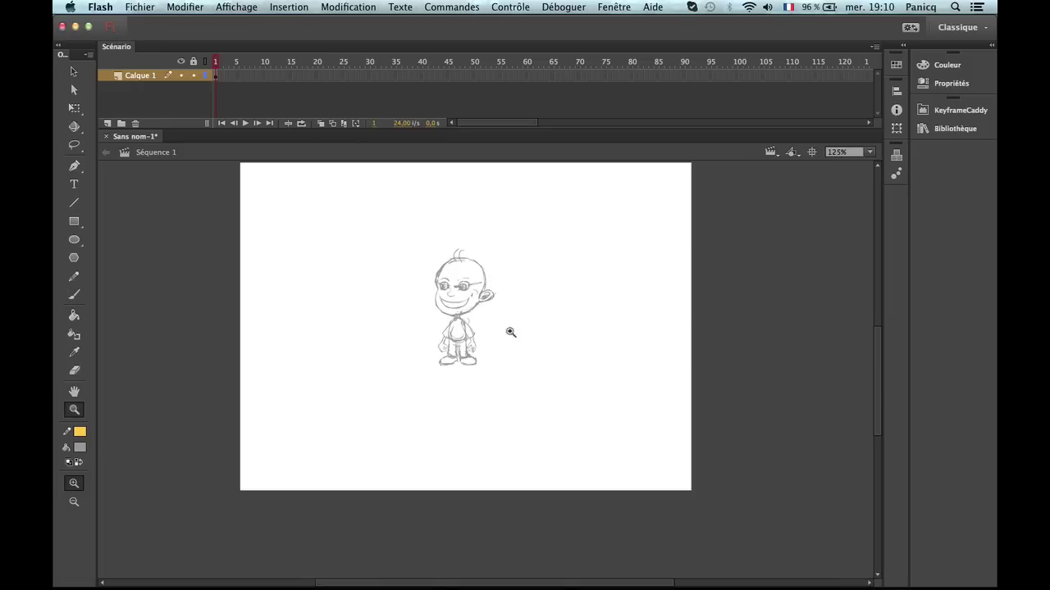
Select the entire sketch, enlarge it to about twice its size with Free Transform and move it up within the stage.
key(v)
key(ctrl+a)
key(q)
drag(495, 367, 567, 499)
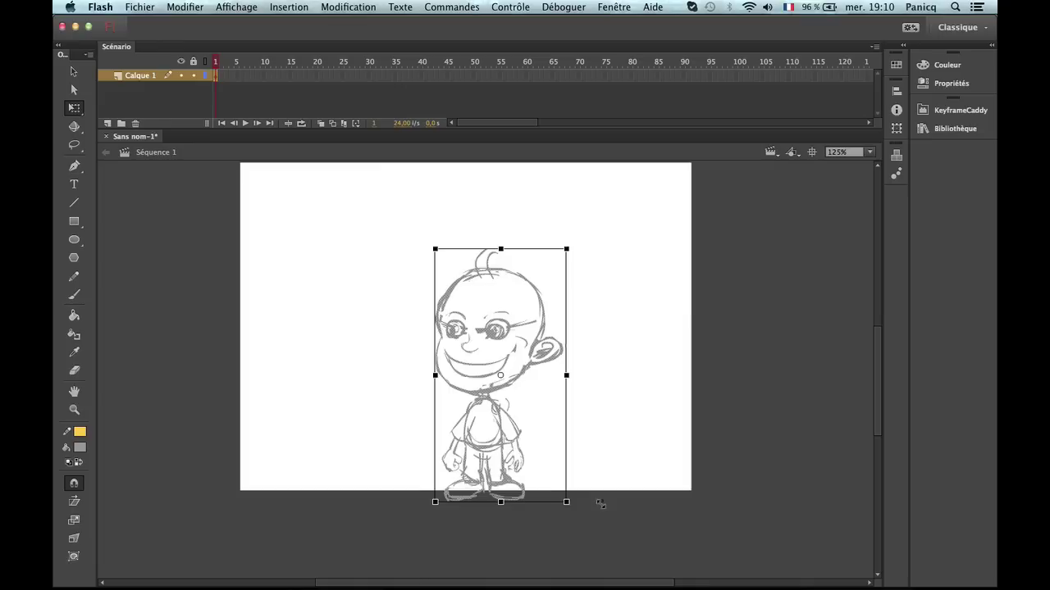
drag(502, 391, 475, 335)
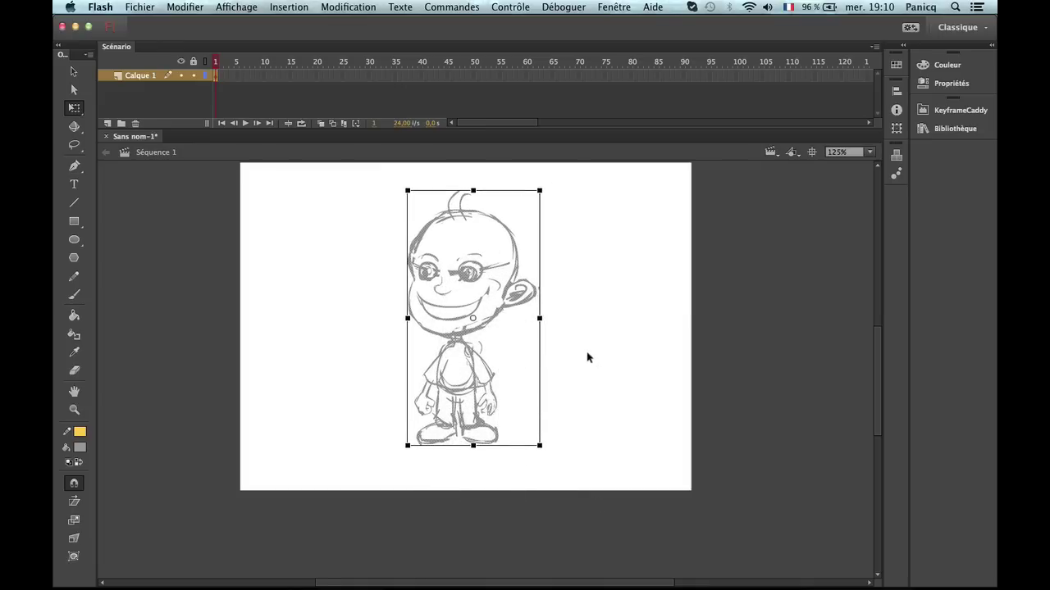
click(586, 353)
Erase the two hair strands and the top section of the head's outline.
key(z)
click(458, 220)
key(e)
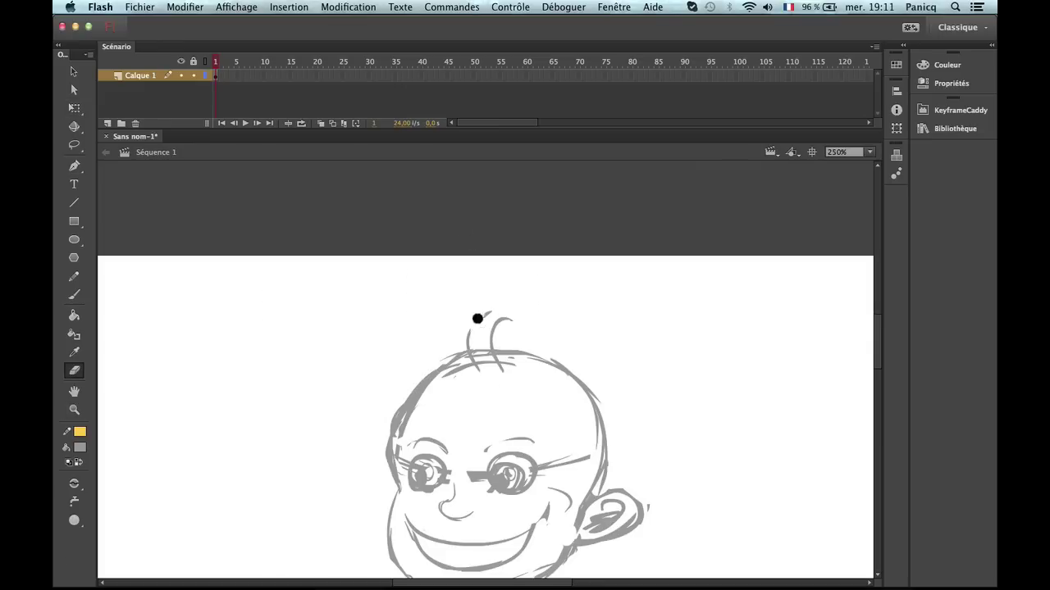
mouse_move(477, 318)
mouse_down()
mouse_move(491, 383)
mouse_move(508, 309)
mouse_up()
key(z)
alt+click(503, 384)
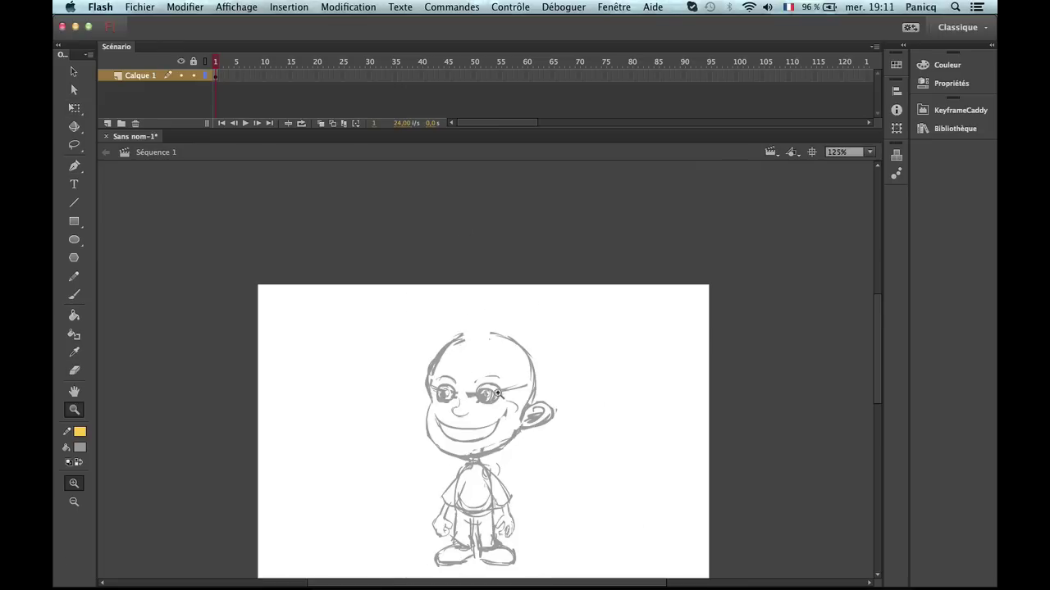
Erase the remaining upper parts of the head's outline on both sides with the Eraser.
key(b)
drag(445, 355, 570, 353)
key(super+z)
key(e)
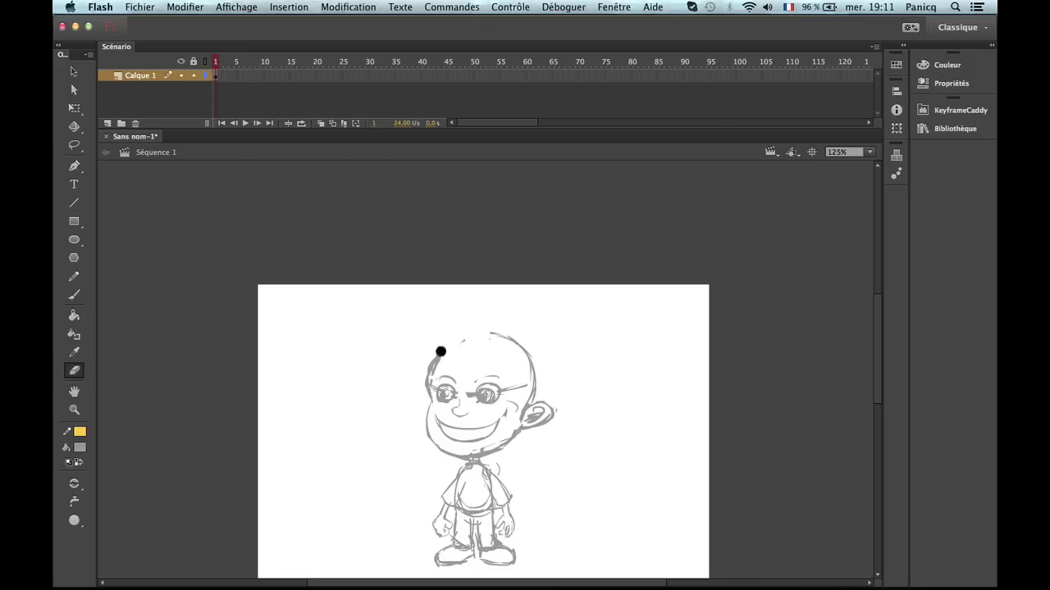
mouse_move(505, 335)
mouse_down()
mouse_move(541, 366)
mouse_move(533, 365)
mouse_move(534, 389)
mouse_up()
key(z)
click(532, 390)
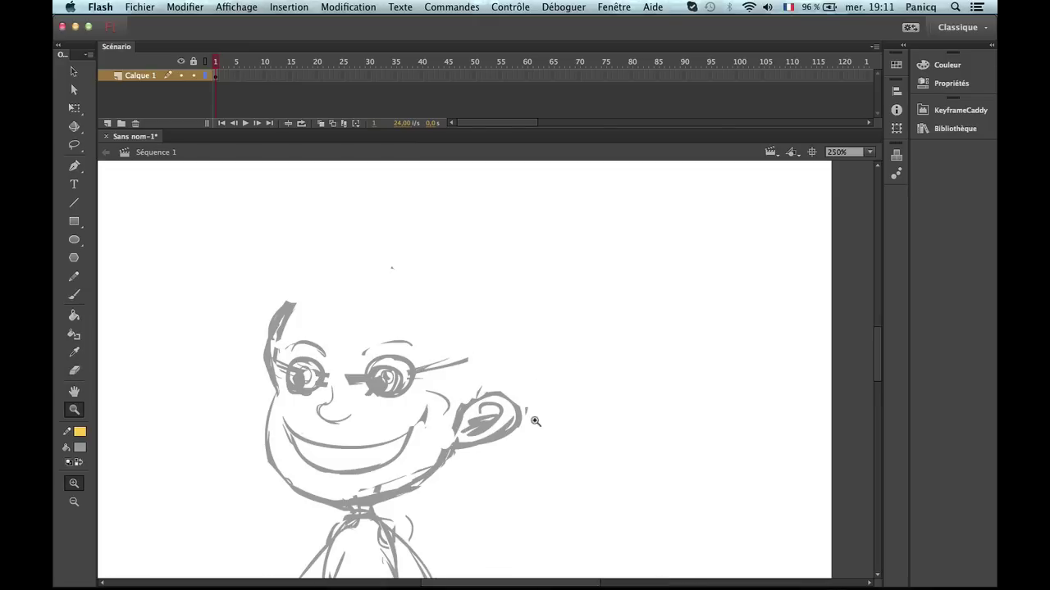
Sketch a hairline in front of the ear and a jagged fringe across the forehead with the Brush.
key(b)
mouse_move(458, 315)
mouse_down()
mouse_move(464, 393)
mouse_move(433, 433)
mouse_up()
drag(490, 386, 435, 425)
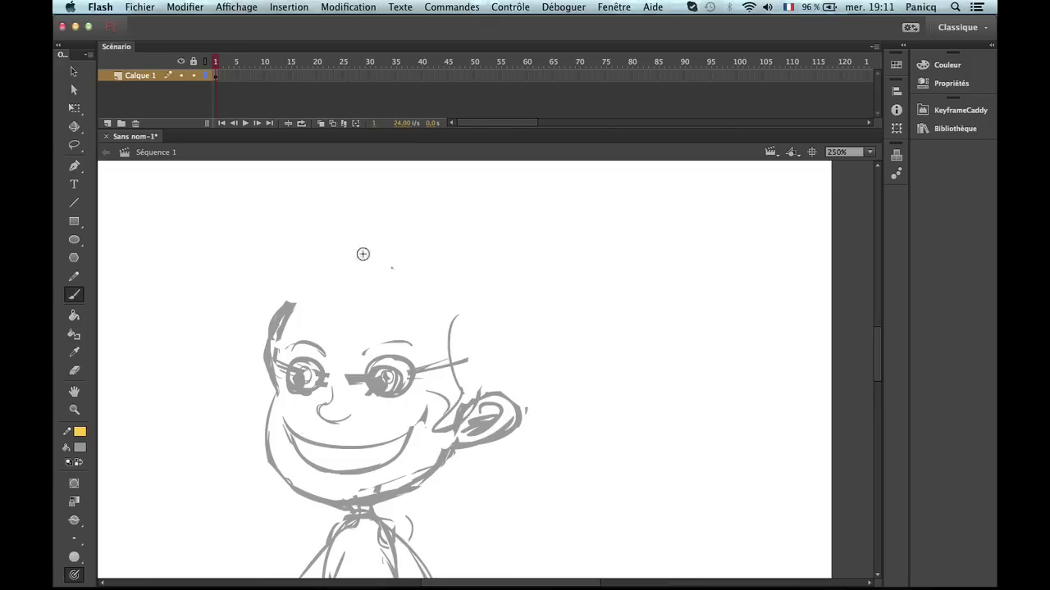
mouse_move(288, 313)
mouse_down()
mouse_move(320, 306)
mouse_move(321, 295)
mouse_move(302, 332)
mouse_move(335, 332)
mouse_move(343, 354)
mouse_move(389, 304)
mouse_move(402, 328)
mouse_up()
key(super+z)
mouse_move(319, 297)
mouse_down()
mouse_move(295, 337)
mouse_move(384, 303)
mouse_move(376, 323)
mouse_move(449, 343)
mouse_up()
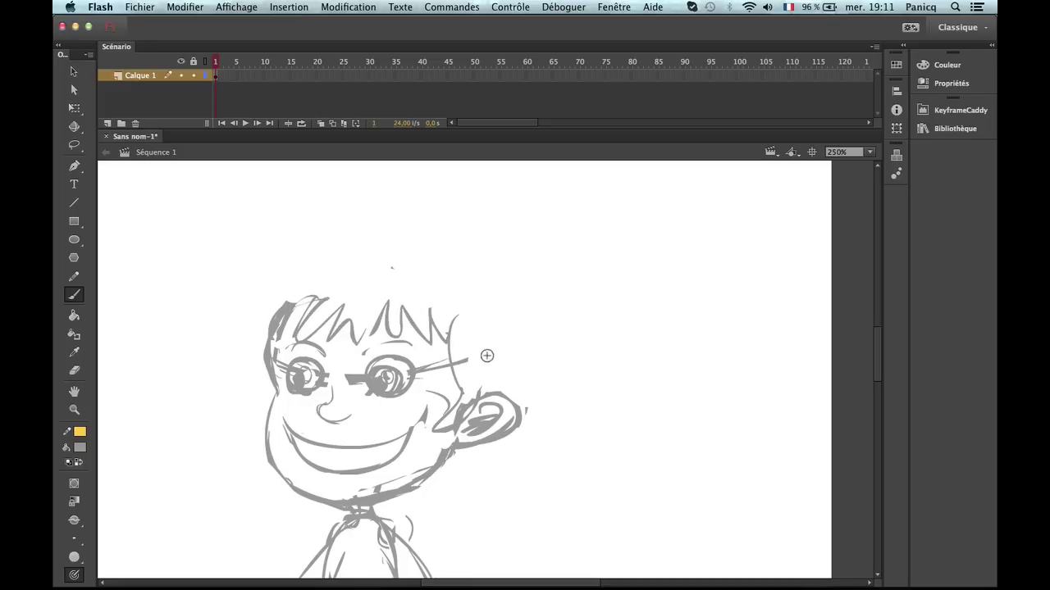
key(super+z)
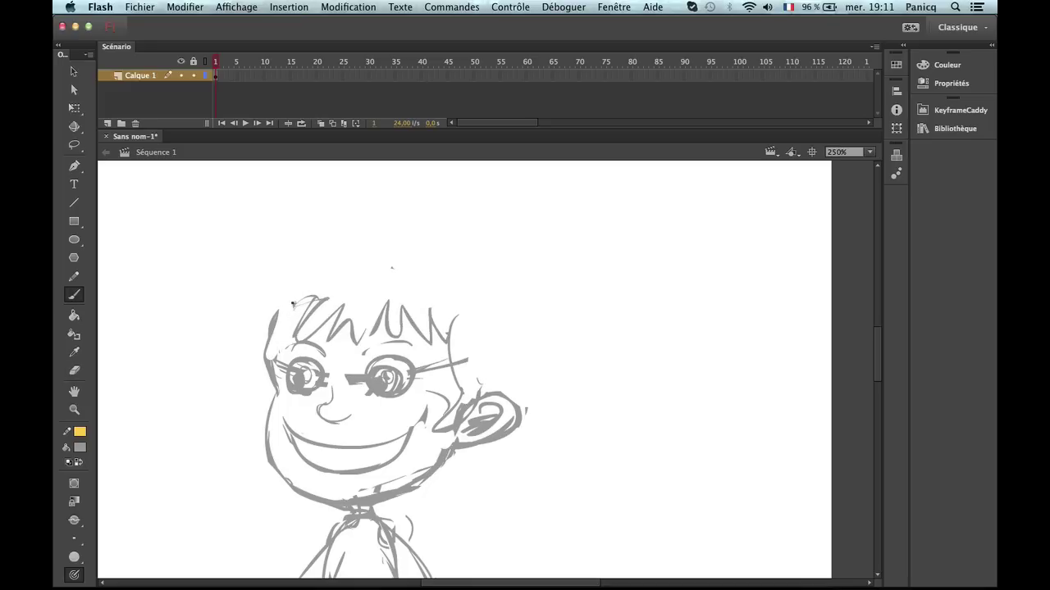
Draw the outer hair contour over the head with a pointed tuft on top and down towards the ear.
mouse_move(273, 338)
mouse_down()
mouse_move(269, 373)
mouse_move(258, 313)
mouse_move(355, 236)
mouse_move(474, 249)
mouse_move(497, 302)
mouse_up()
key(super+z)
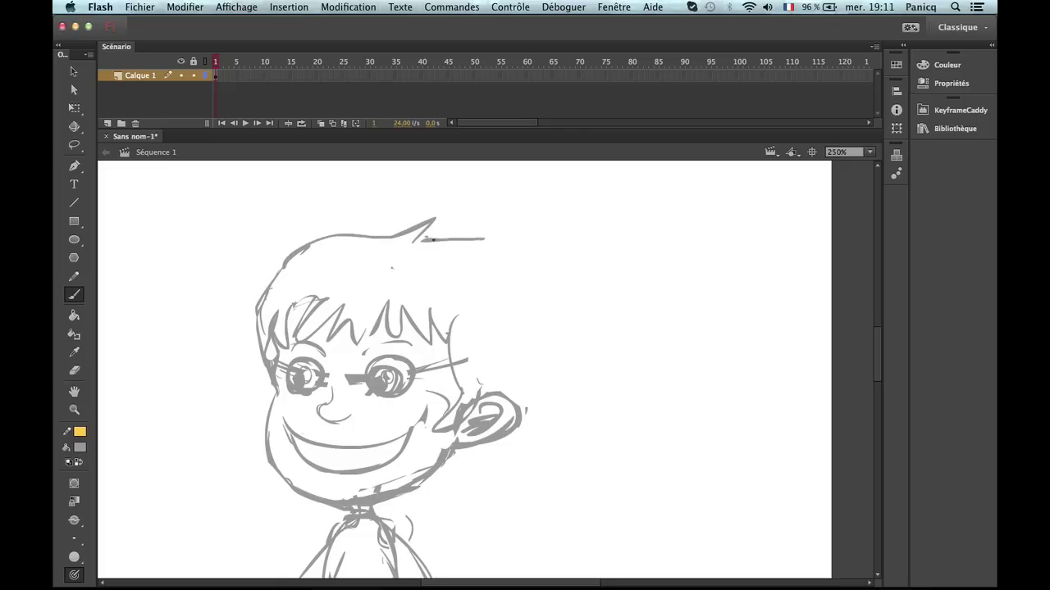
drag(454, 243, 491, 290)
key(z)
alt+click(468, 420)
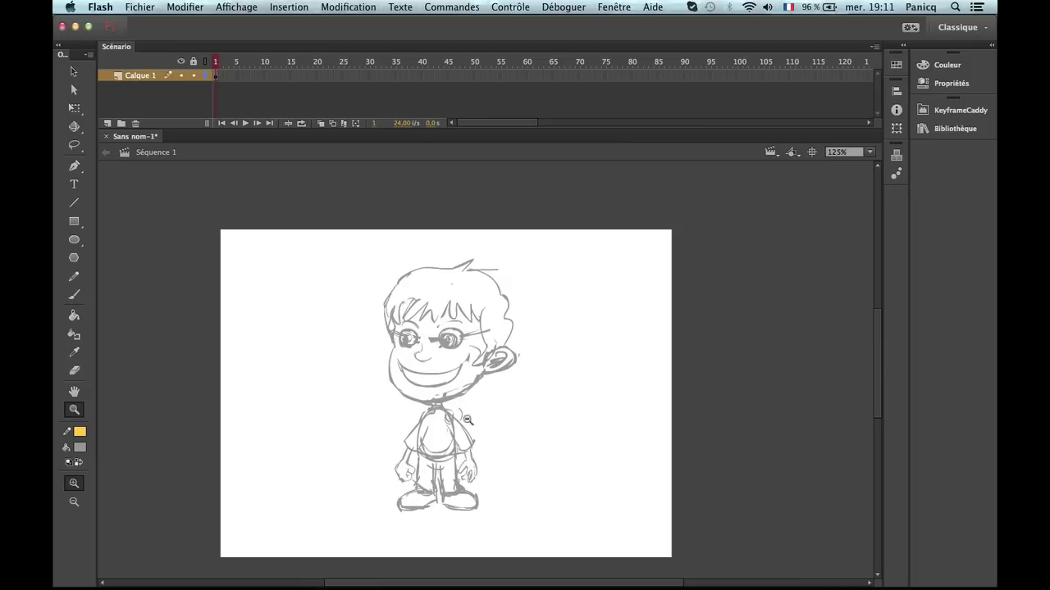
Undo the newly drawn hair and the erasing of the head's side outlines.
key(super+z)
key(super+z)
key(super+z)
key(super+z)
key(super+z)
key(super+z)
key(super+z)
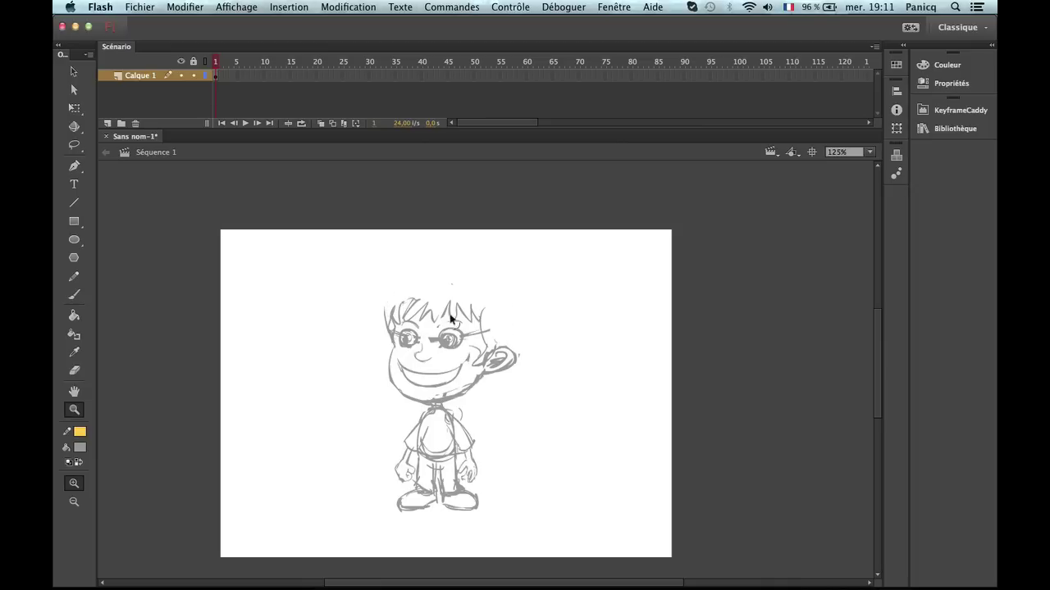
key(super+z)
key(super+z)
key(super+z)
key(super+z)
key(super+z)
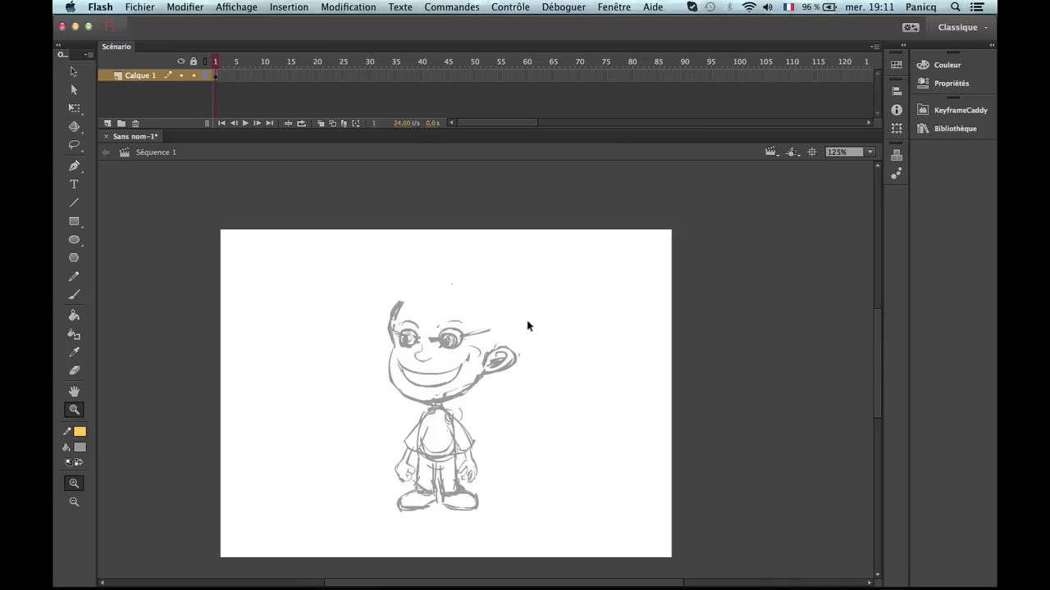
Draw short hair around the existing skull outline with a pointed front tuft, a zigzag fringe and a sideburn by the ear.
click(450, 331)
key(b)
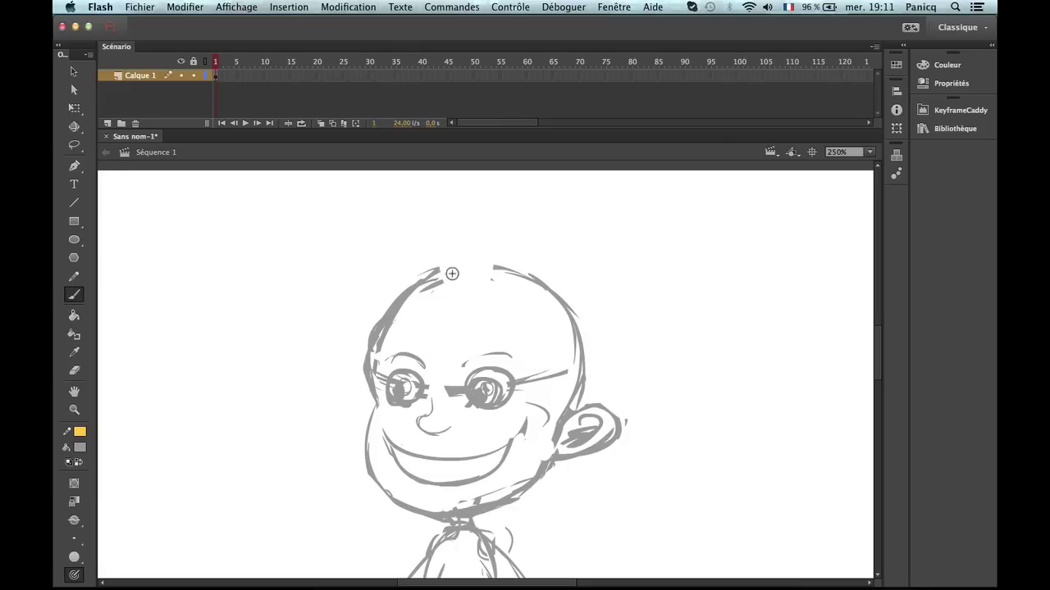
key(super+z)
mouse_move(551, 348)
mouse_down()
mouse_move(542, 406)
mouse_move(555, 397)
mouse_move(555, 428)
mouse_move(552, 410)
mouse_move(544, 429)
mouse_move(562, 423)
mouse_move(584, 377)
mouse_move(575, 409)
mouse_move(582, 395)
mouse_move(579, 297)
mouse_up()
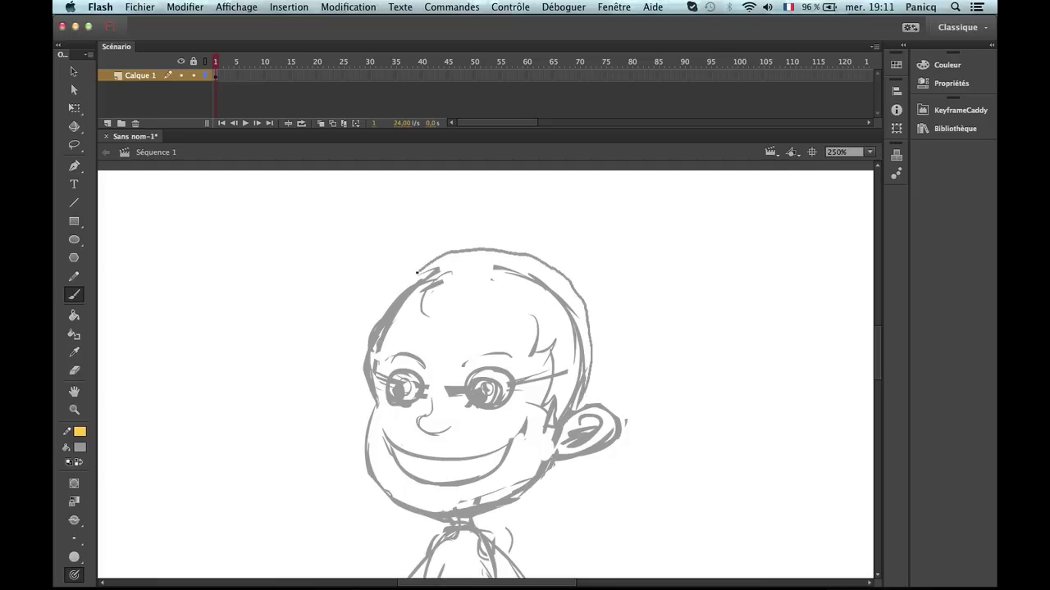
mouse_move(358, 292)
mouse_down()
mouse_move(360, 340)
mouse_move(372, 371)
mouse_move(410, 306)
mouse_up()
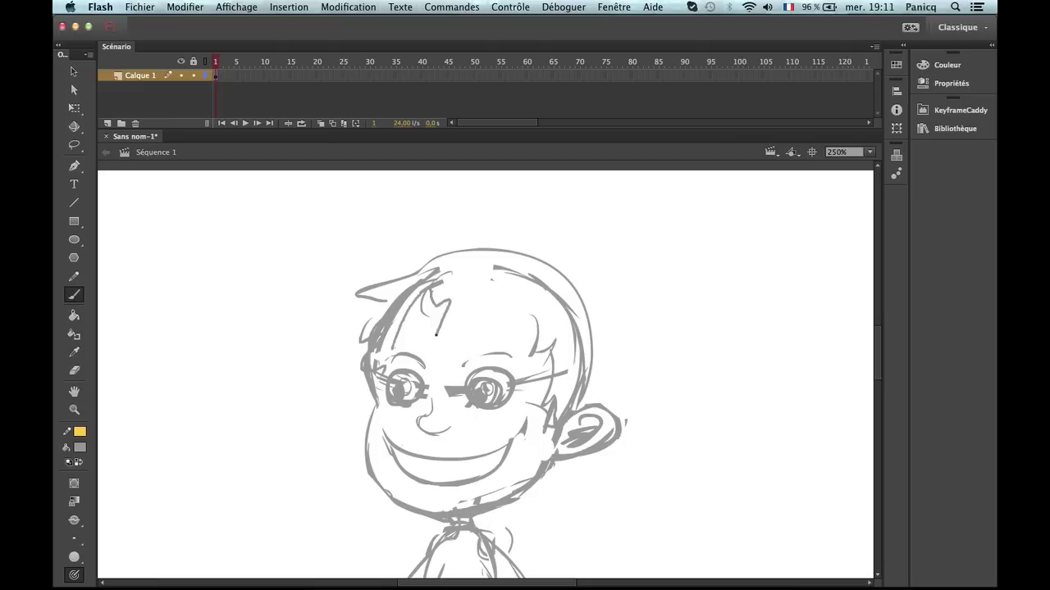
drag(510, 308, 540, 325)
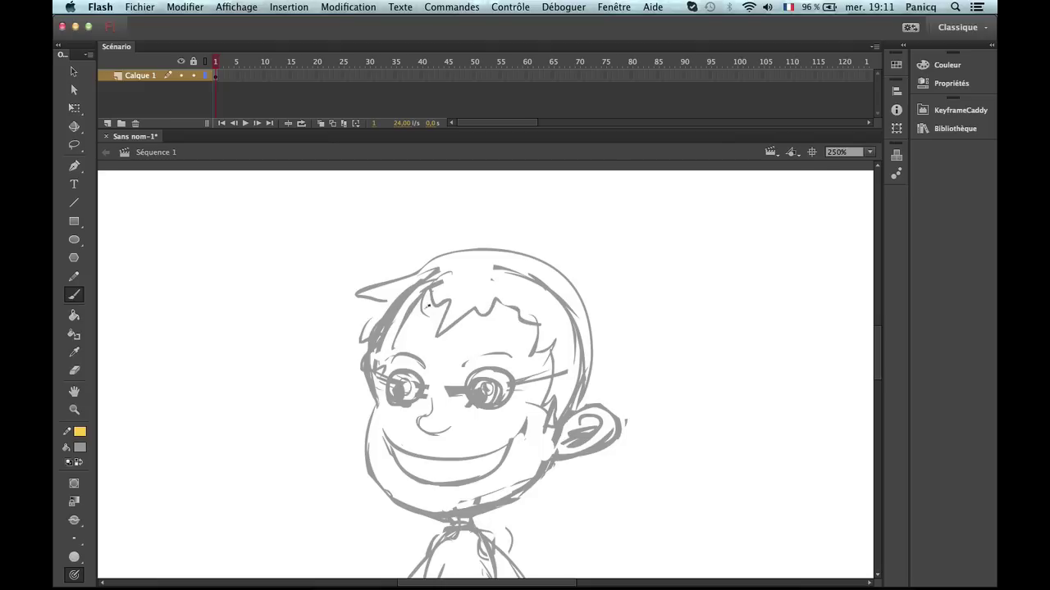
Erase the old skull lines inside the new hair and check the whole character.
key(e)
mouse_move(391, 350)
mouse_down()
mouse_move(387, 323)
mouse_move(447, 269)
mouse_move(508, 278)
mouse_move(551, 296)
mouse_move(578, 324)
mouse_move(578, 382)
mouse_up()
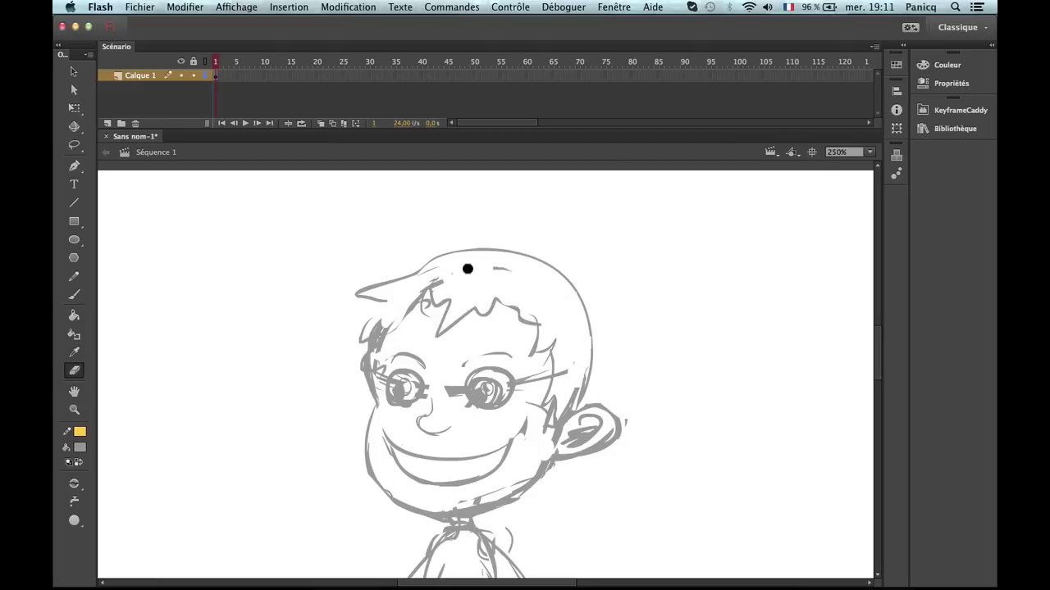
key(z)
alt+click(456, 382)
alt+click(500, 395)
click(470, 382)
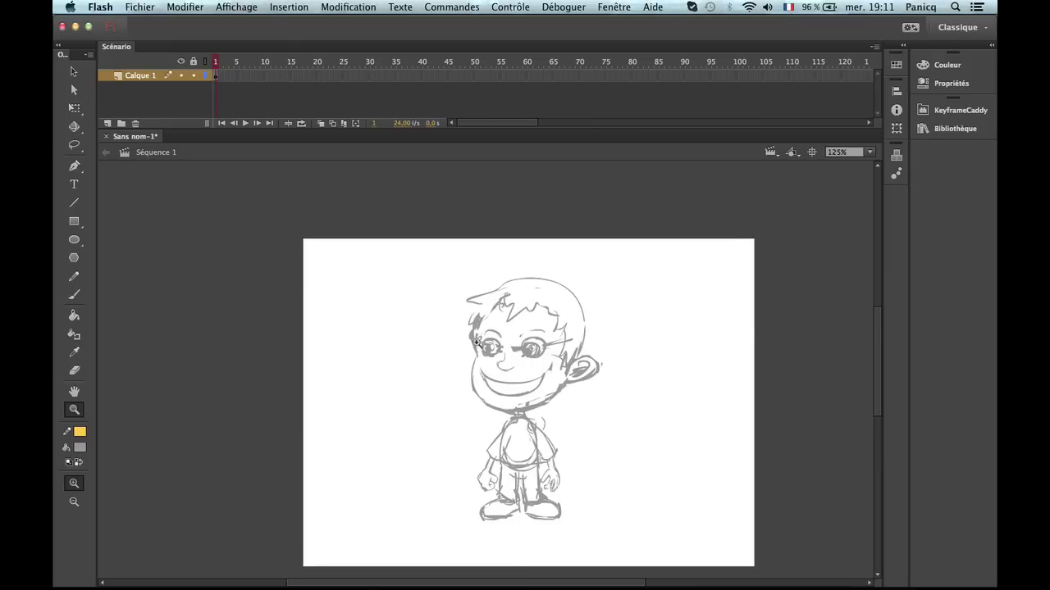
Add a second pointed hair tuft below the first one at the front of the head.
click(473, 346)
key(b)
mouse_move(500, 301)
mouse_down()
mouse_move(446, 356)
mouse_move(444, 344)
mouse_up()
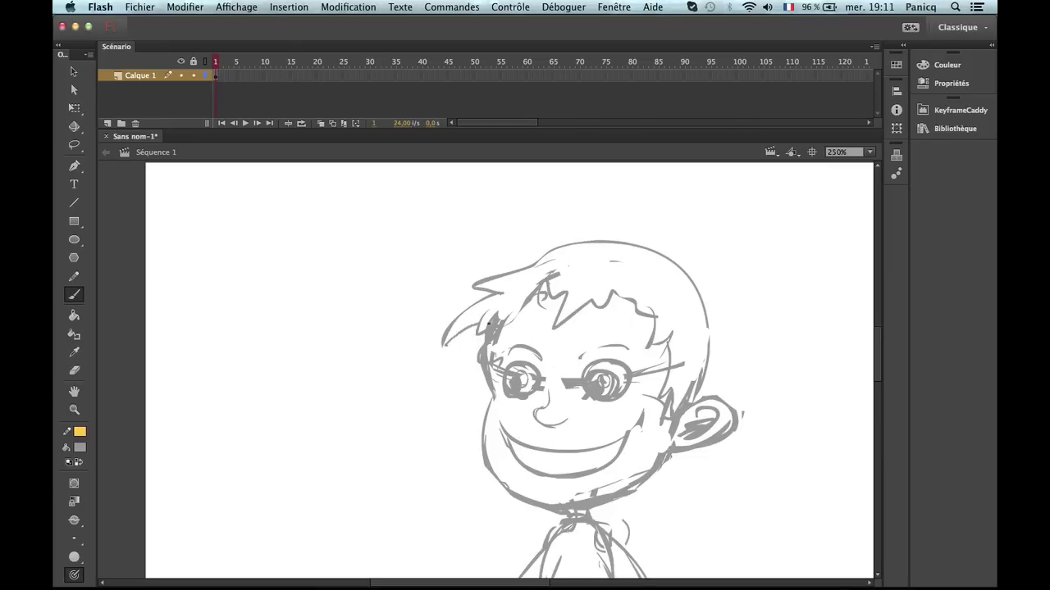
key(z)
alt+click(502, 396)
drag(562, 394, 468, 315)
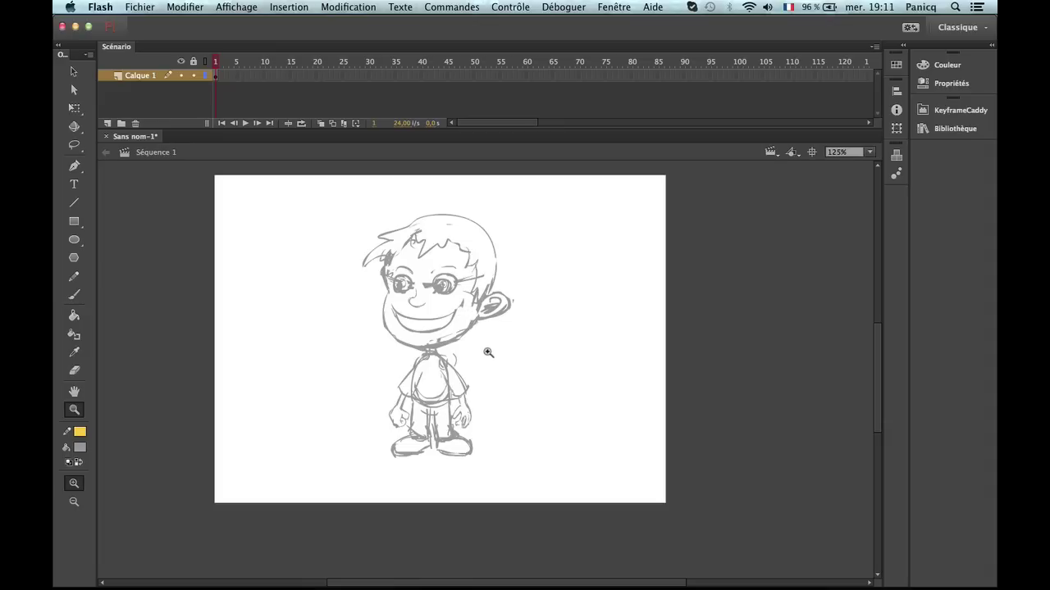
Select the smiling mouth and adjust its tilt slightly with Free Transform.
click(457, 318)
key(v)
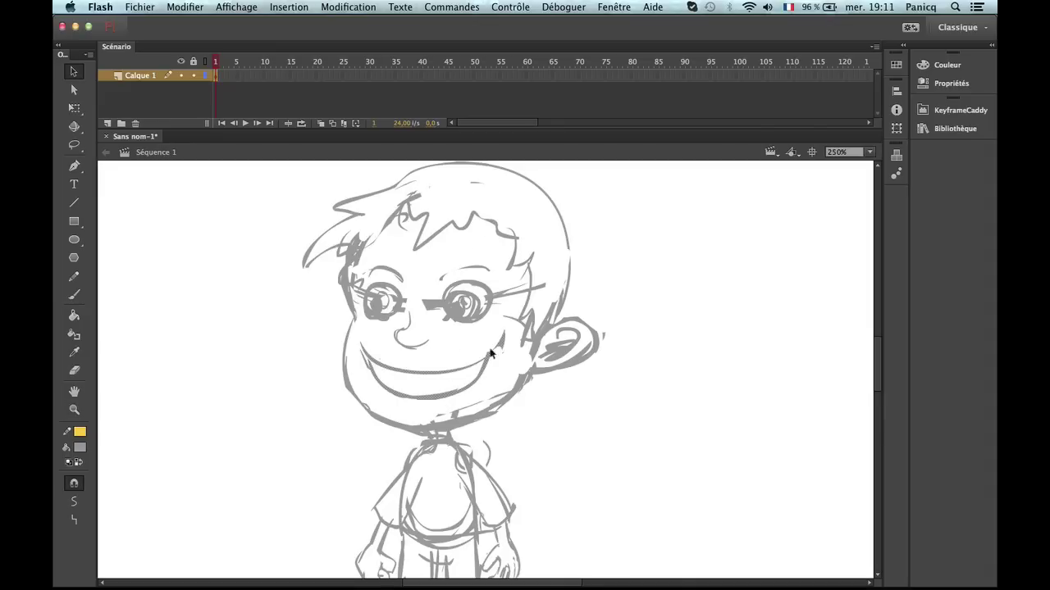
key(q)
drag(518, 325, 543, 310)
click(642, 275)
key(z)
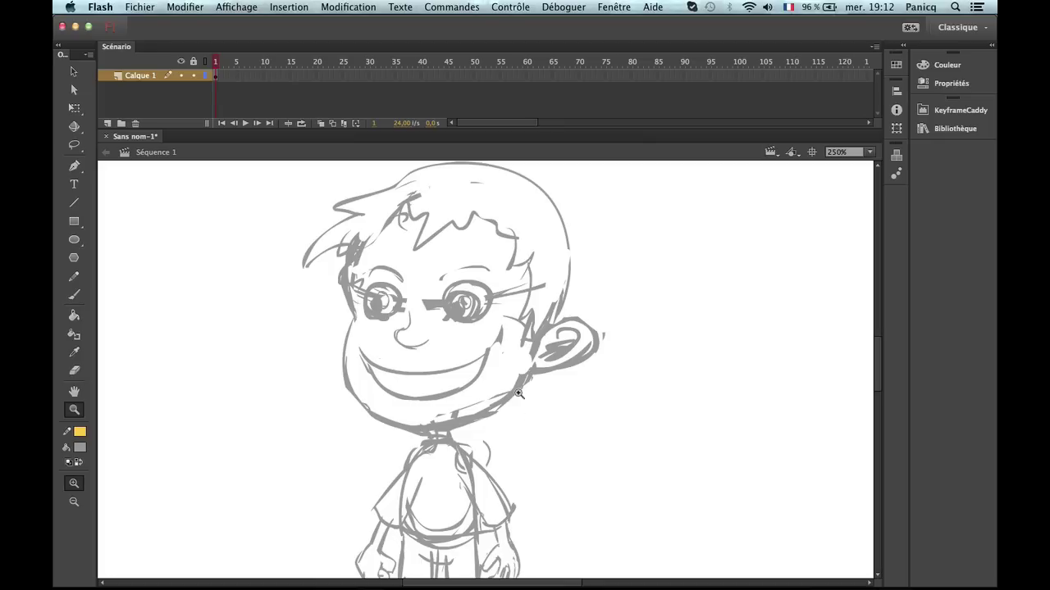
key(v)
key(ctrl+z)
key(q)
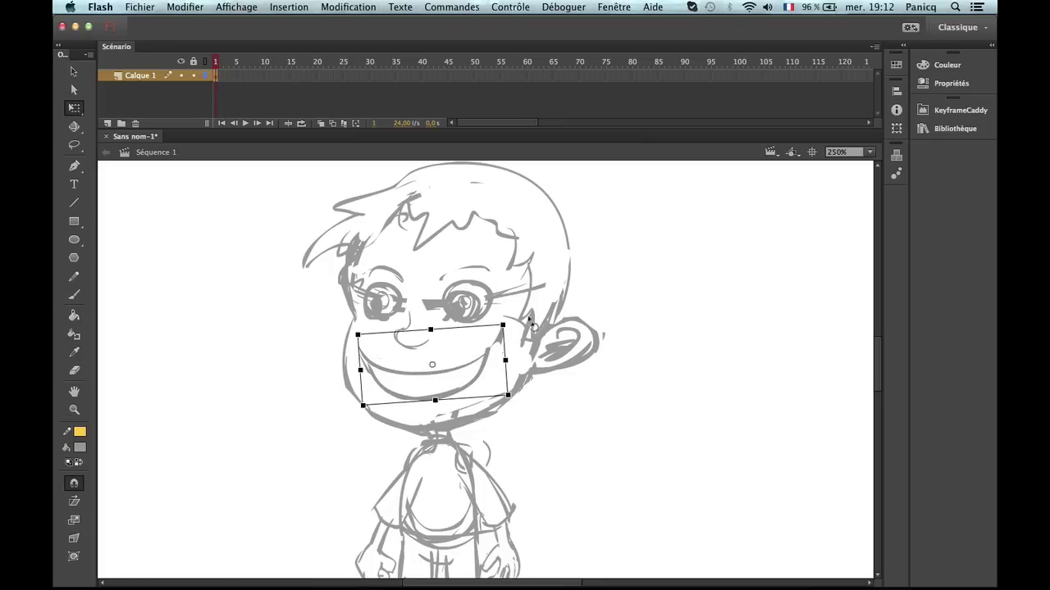
click(608, 330)
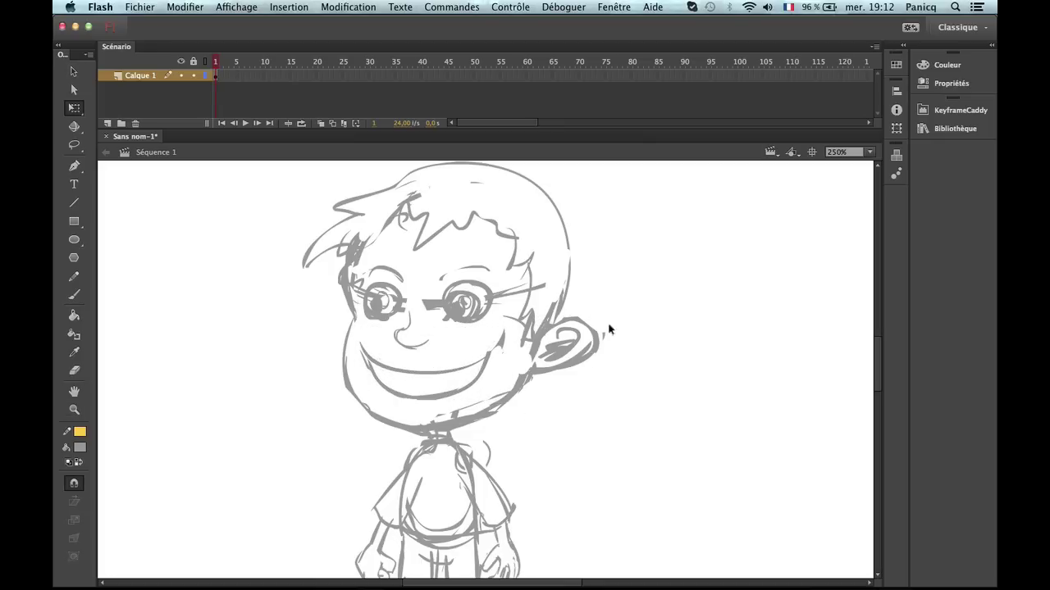
Sketch a curved teeth line inside the smiling mouth with the Brush.
key(z)
alt+click(564, 392)
click(459, 402)
key(b)
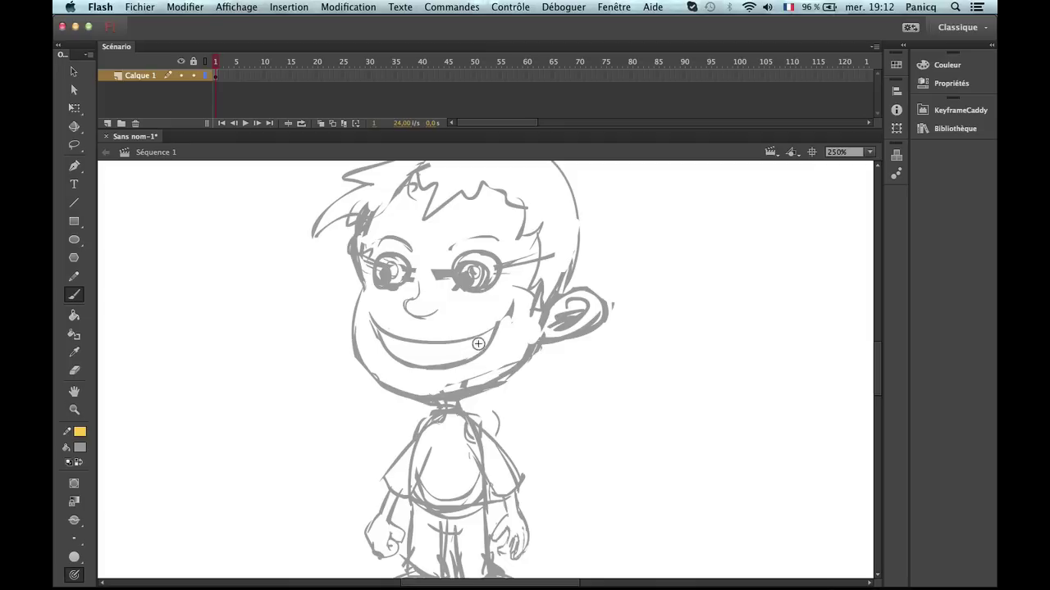
key(z)
alt+click(490, 417)
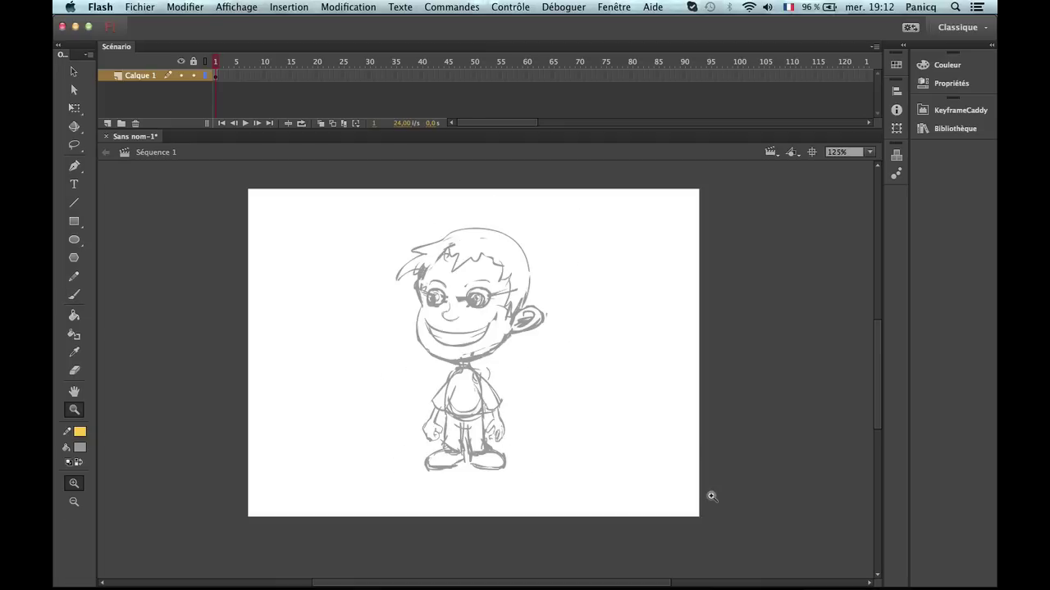
Erase the scribbled shading inside both eyes and give them clean round outlines with small pupils.
click(490, 339)
key(e)
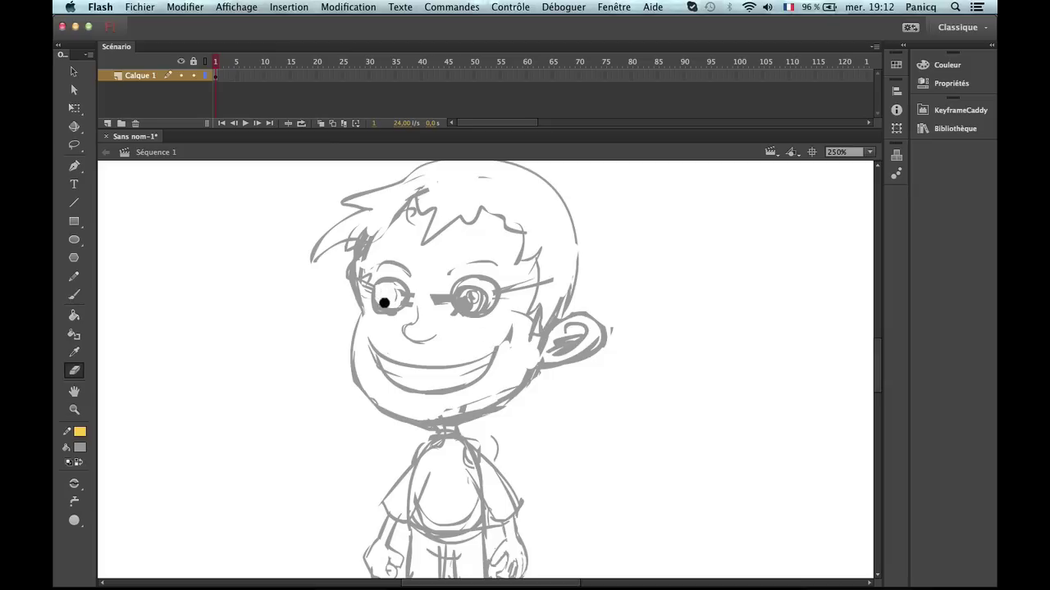
mouse_move(389, 288)
mouse_down()
mouse_move(387, 305)
mouse_move(397, 306)
mouse_up()
drag(472, 298, 471, 298)
key(b)
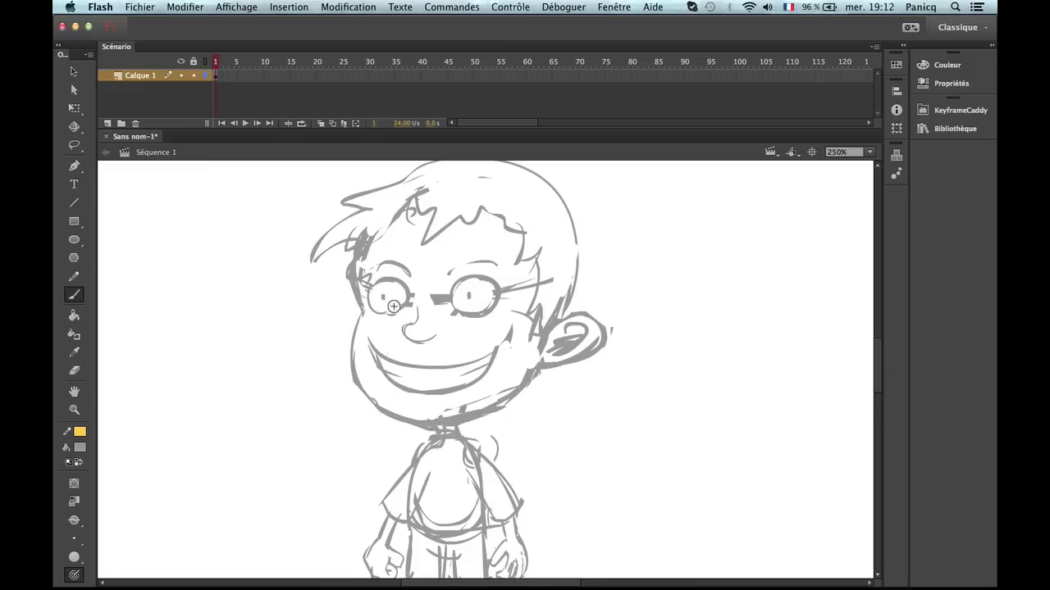
key(z)
alt+click(474, 328)
alt+click(506, 360)
click(506, 359)
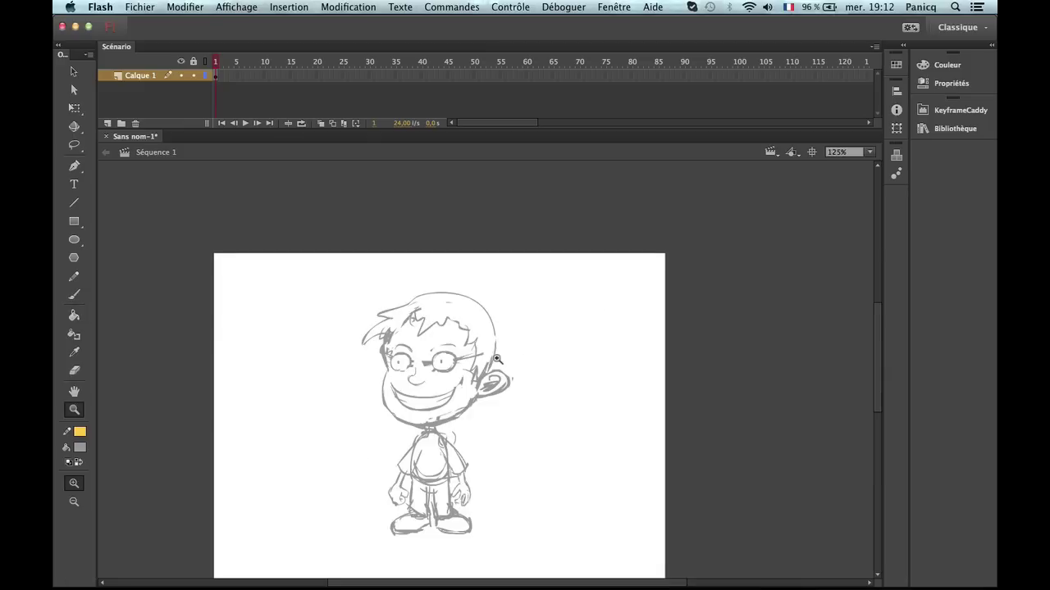
Erase the glasses' arm beside the eye and the bridge between the eyes.
click(506, 360)
key(e)
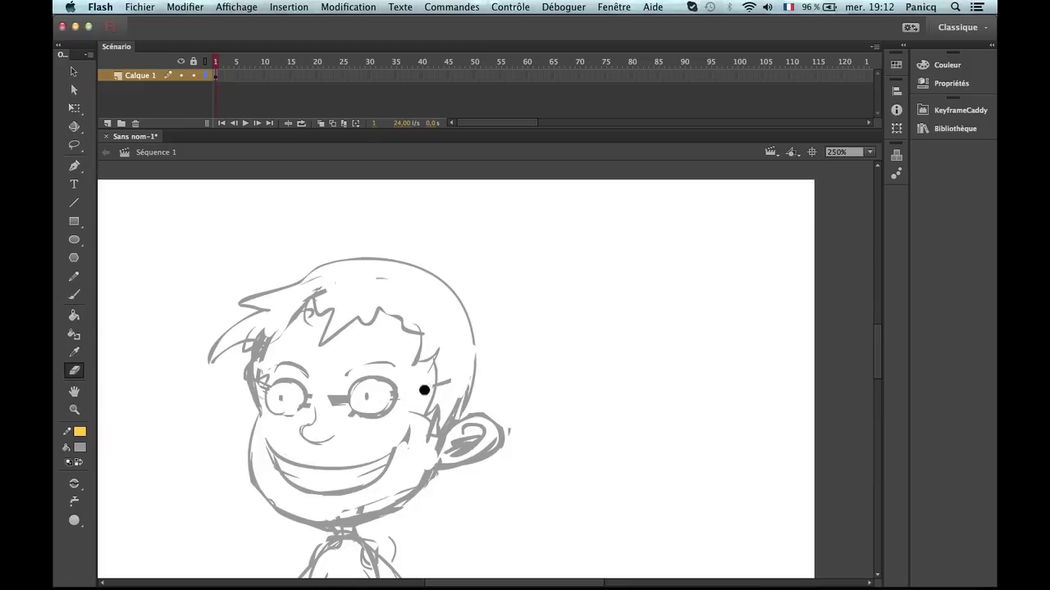
drag(383, 351, 453, 286)
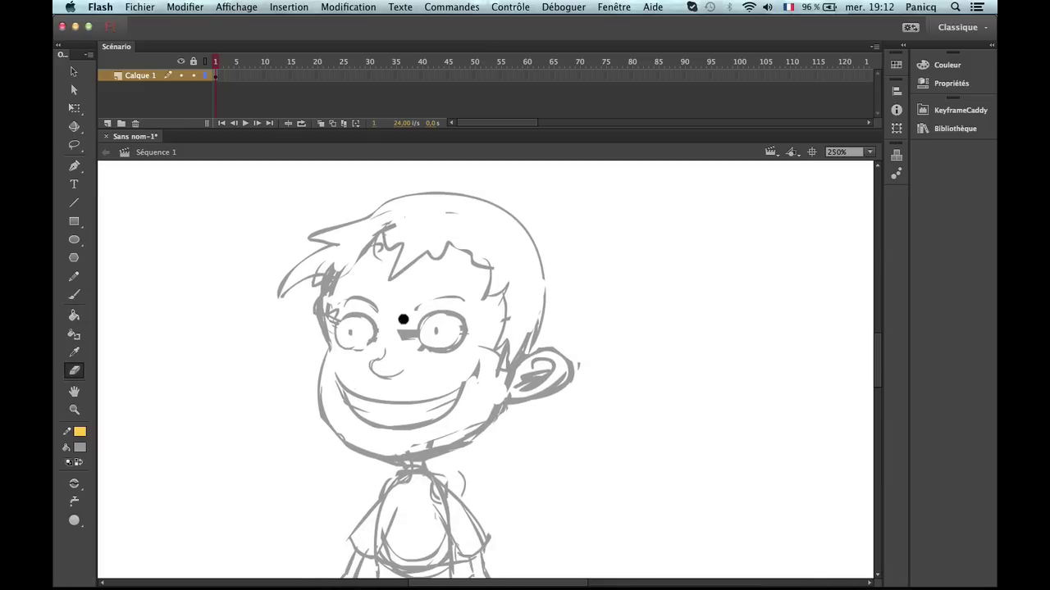
drag(402, 319, 410, 323)
Strengthen the eyebrow nearer the ear and touch up both pupils with the Brush, then check the whole figure.
key(b)
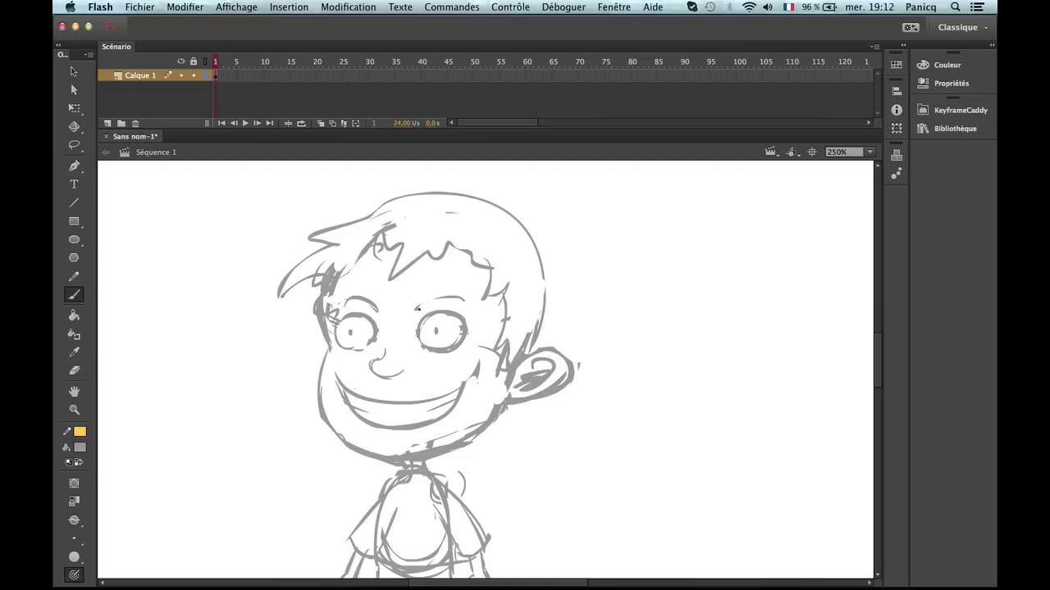
click(350, 332)
click(437, 327)
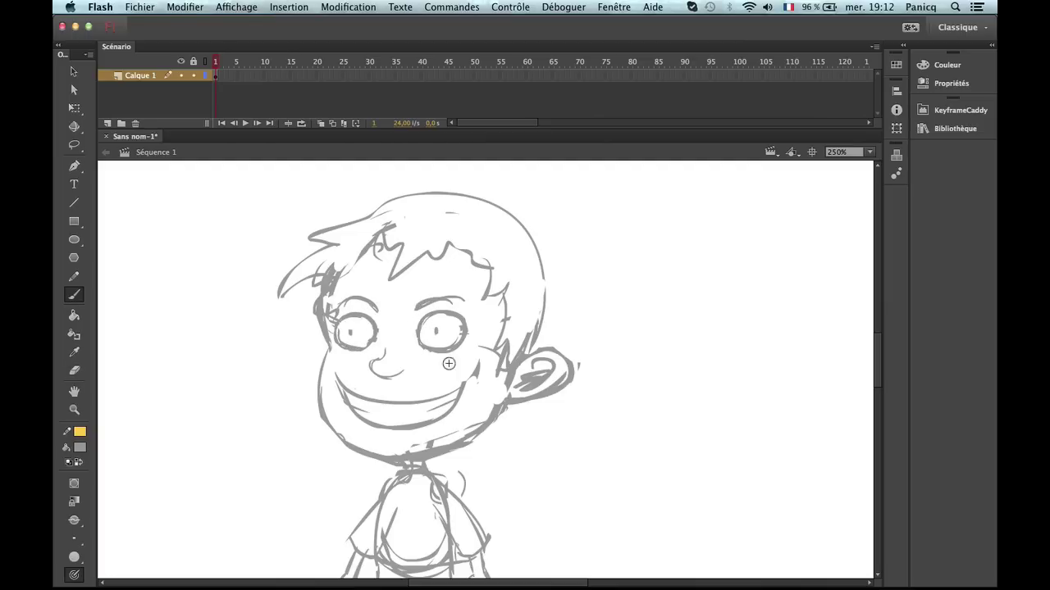
key(z)
alt+click(466, 421)
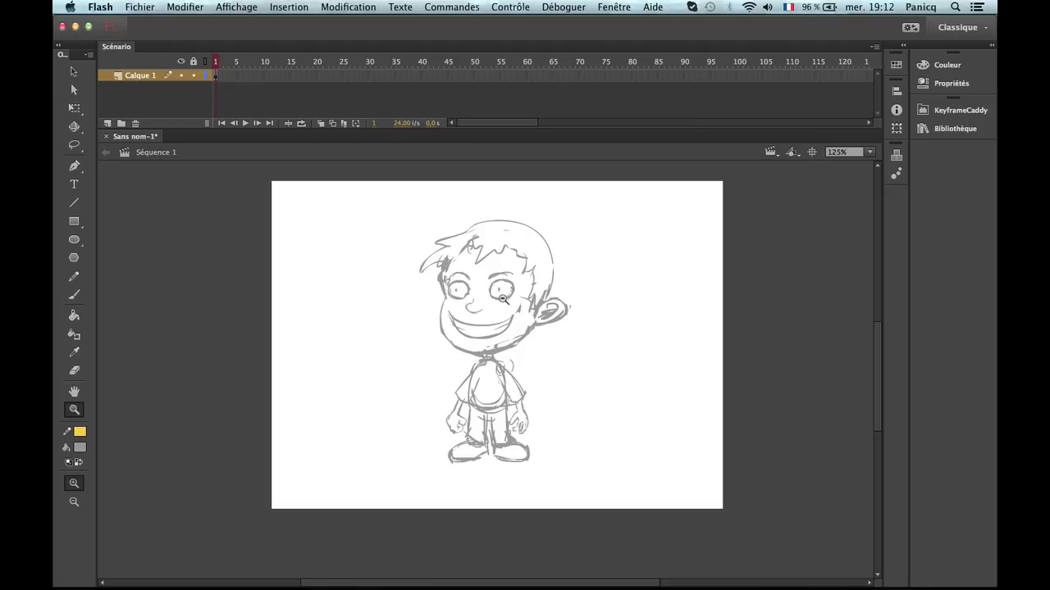
alt+click(500, 403)
click(527, 377)
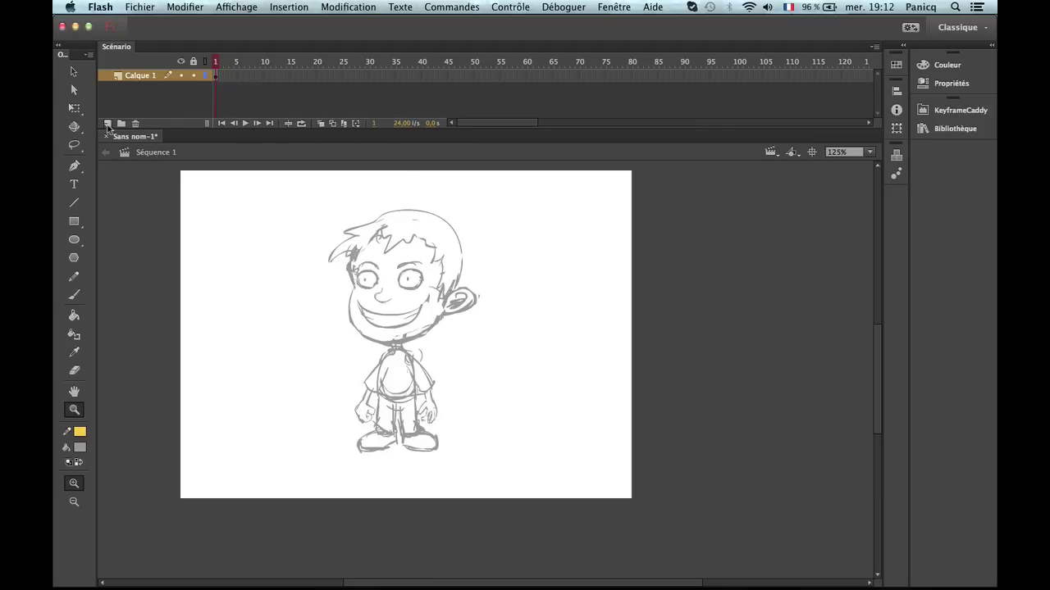
Select the whole sketch, lighten its grey fill to 36% alpha, and deselect it.
key(v)
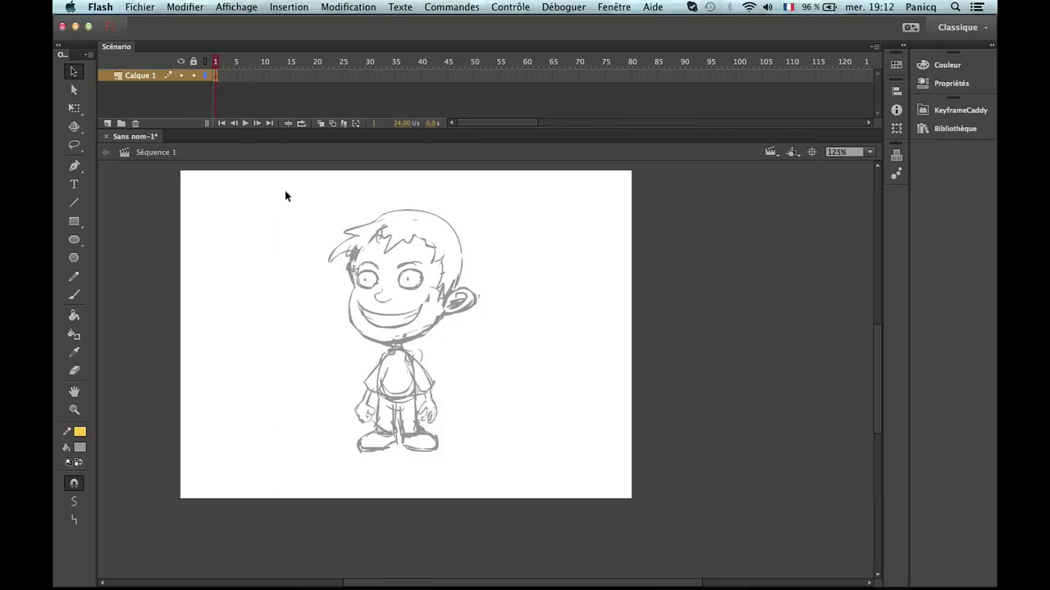
click(79, 440)
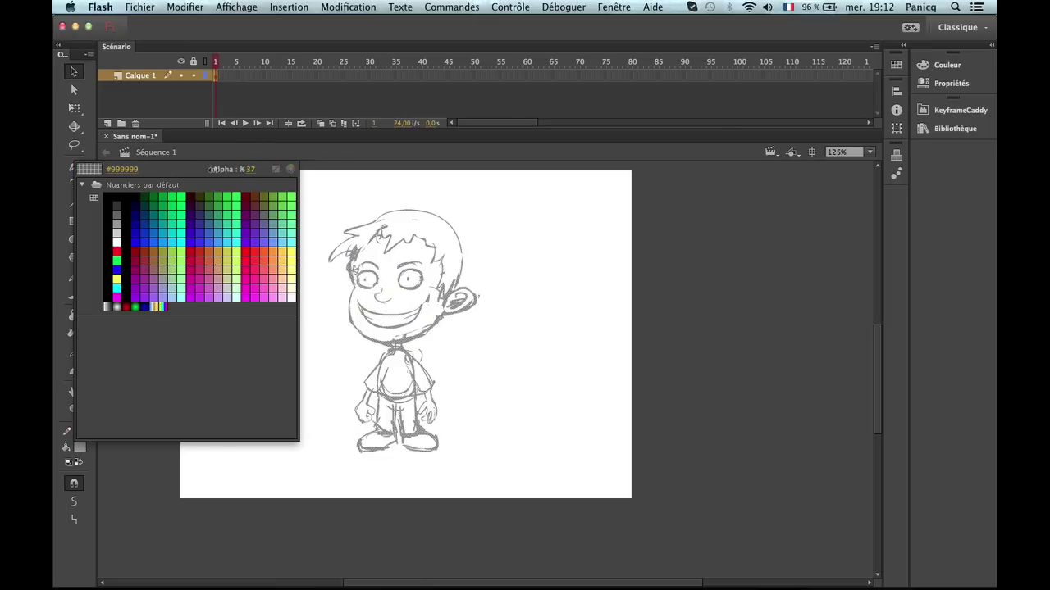
click(210, 170)
drag(281, 199, 490, 467)
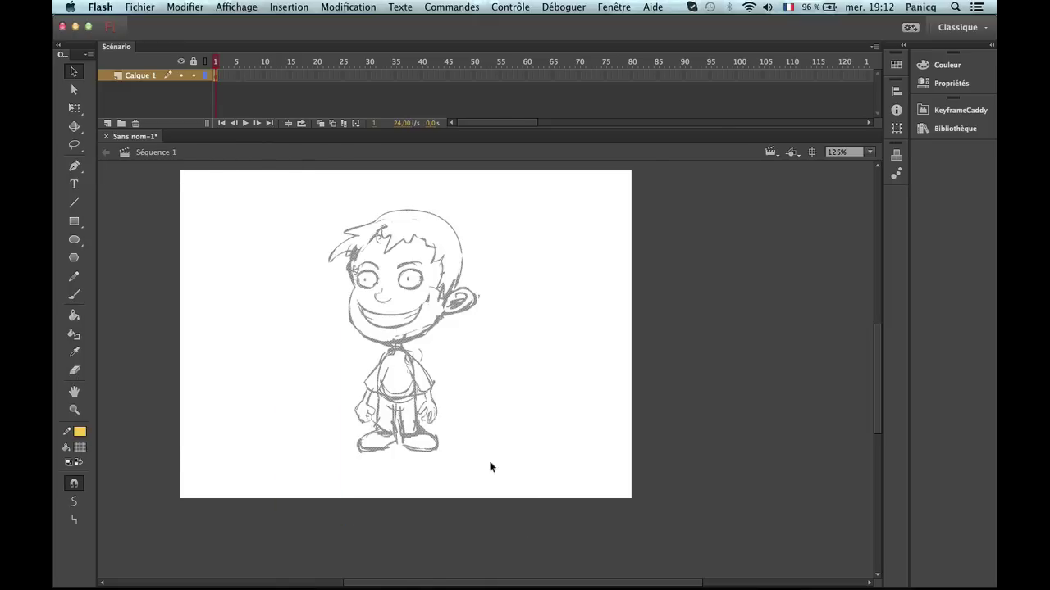
click(79, 447)
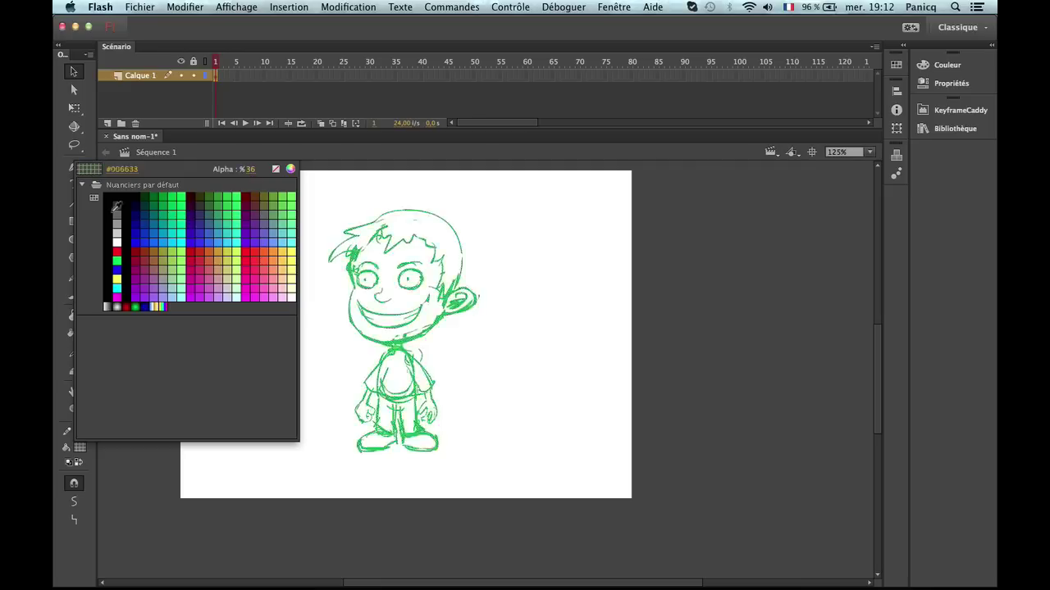
key(Escape)
click(333, 379)
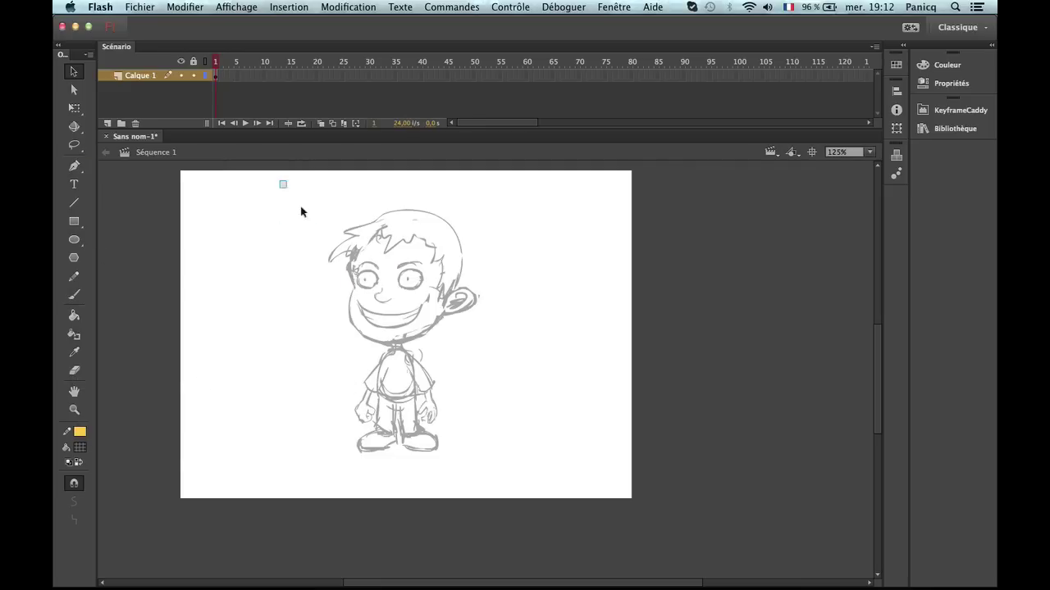
mouse_move(557, 347)
mouse_down()
mouse_move(555, 382)
mouse_move(570, 357)
mouse_up()
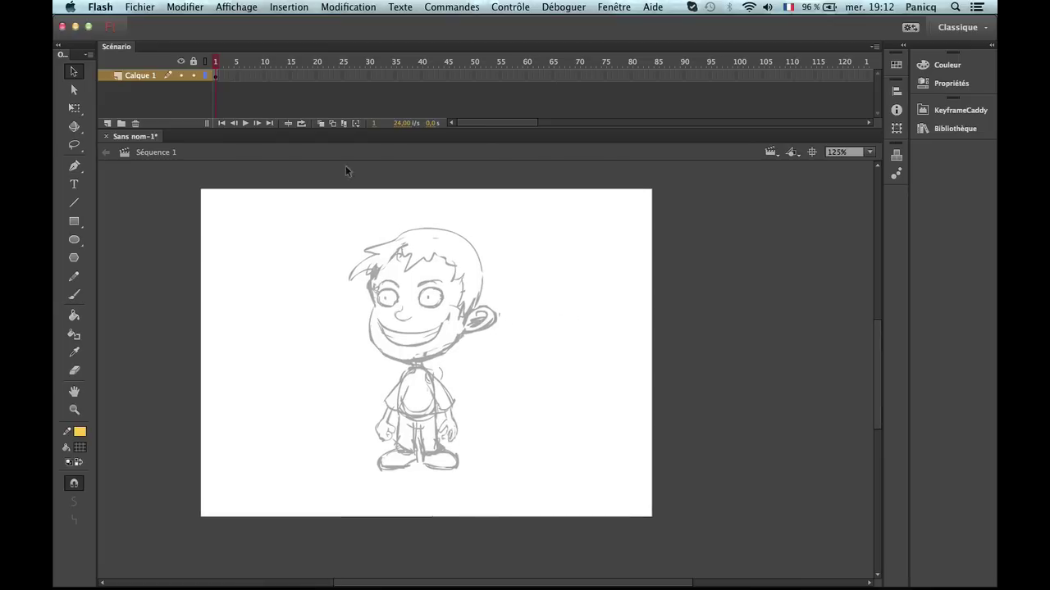
Lock the sketch layer, add a new layer above it, and set the Brush's fill colour to opaque red.
click(107, 123)
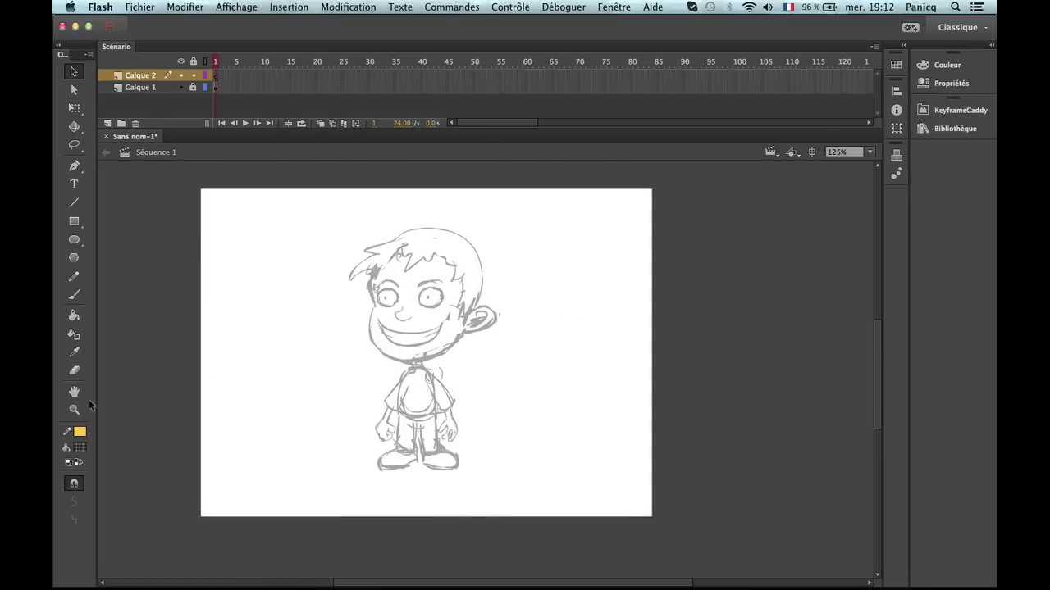
click(74, 294)
click(80, 447)
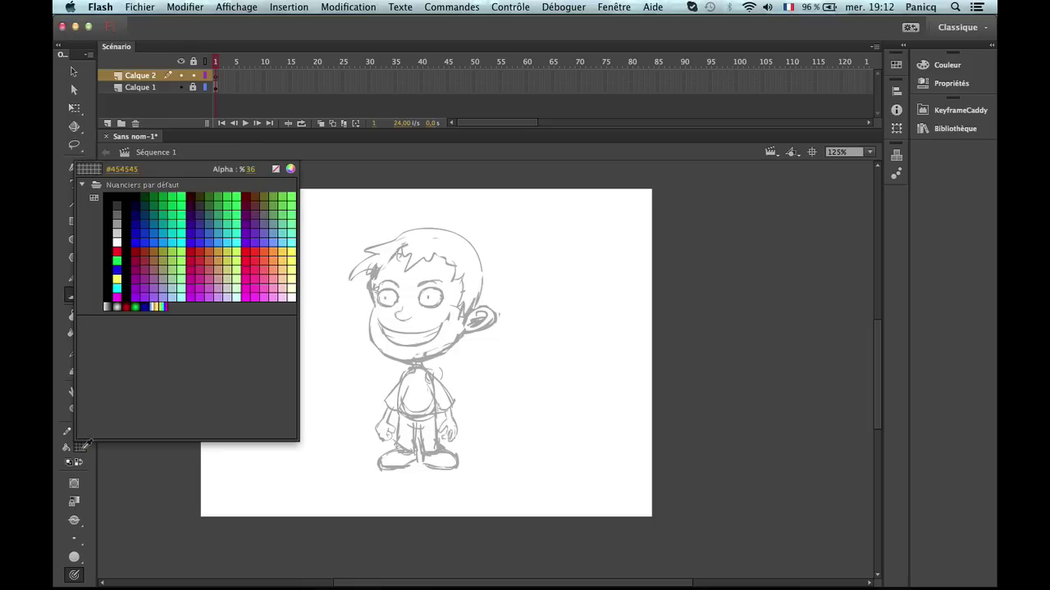
click(115, 205)
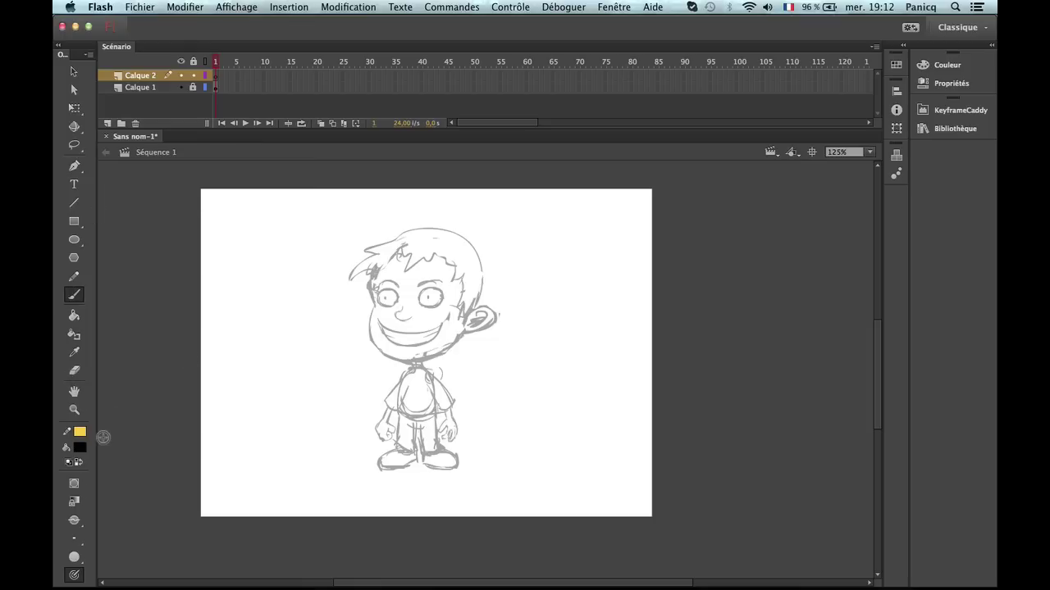
click(79, 447)
click(79, 446)
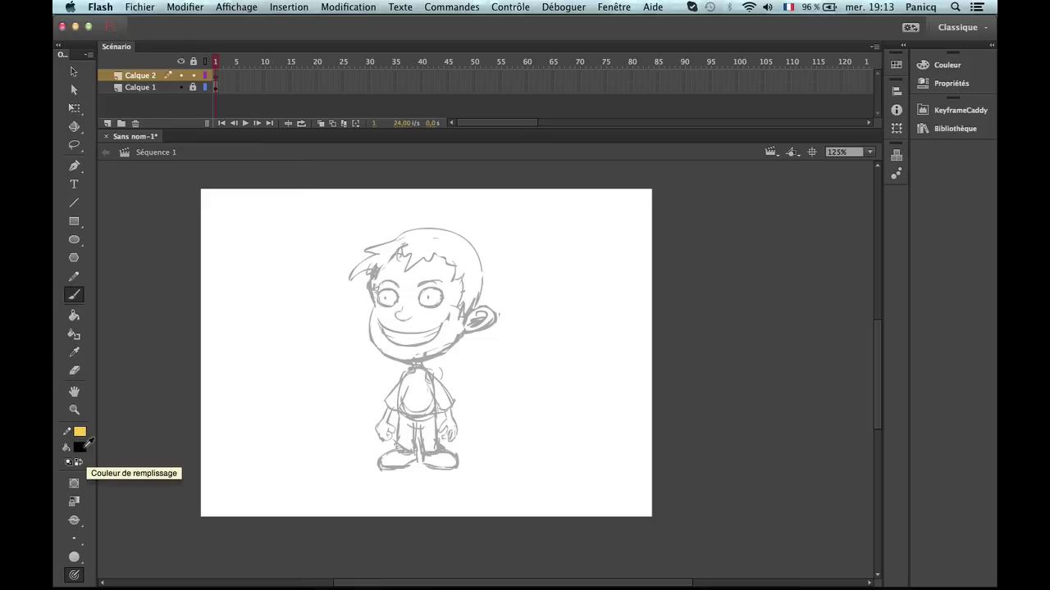
key(z)
click(435, 293)
scroll(386, 355, down, 5)
scroll(386, 355, right, 4)
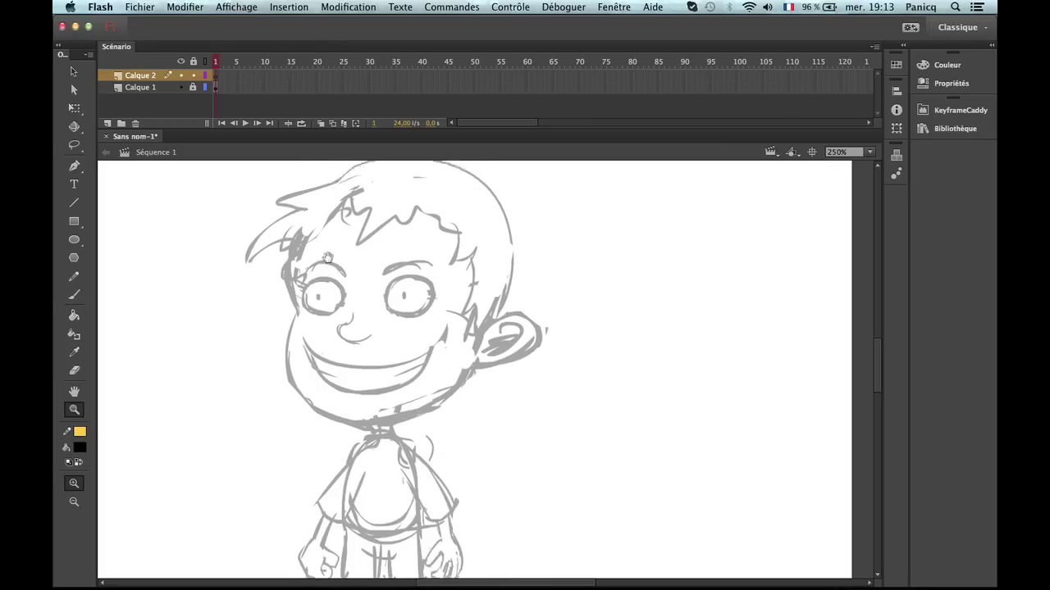
click(79, 447)
click(117, 251)
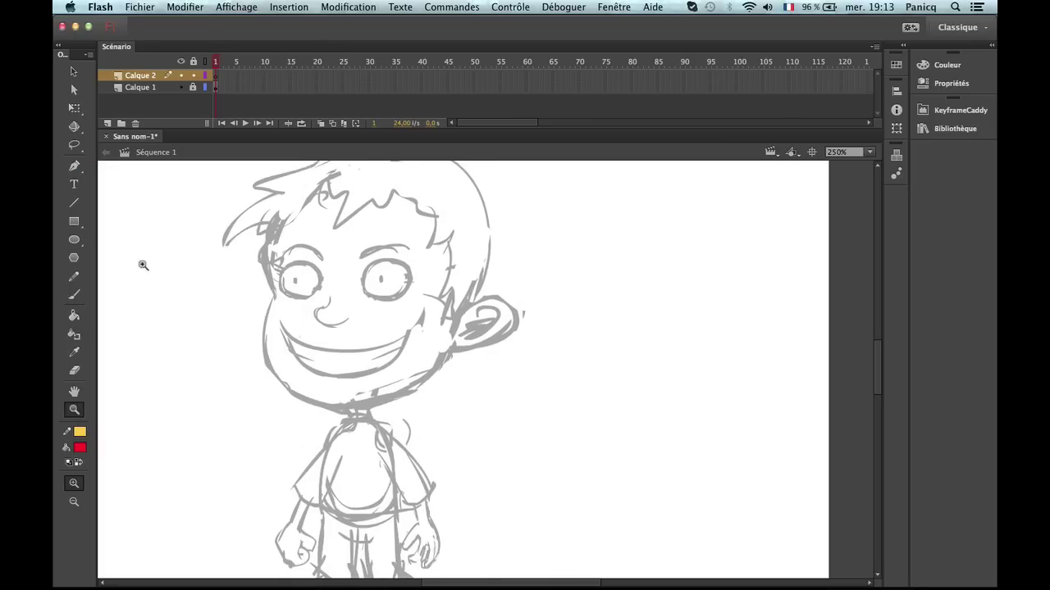
Choose a larger Brush size for inking the face over the sketch.
click(276, 262)
scroll(369, 229, down, 2)
scroll(369, 229, right, 2)
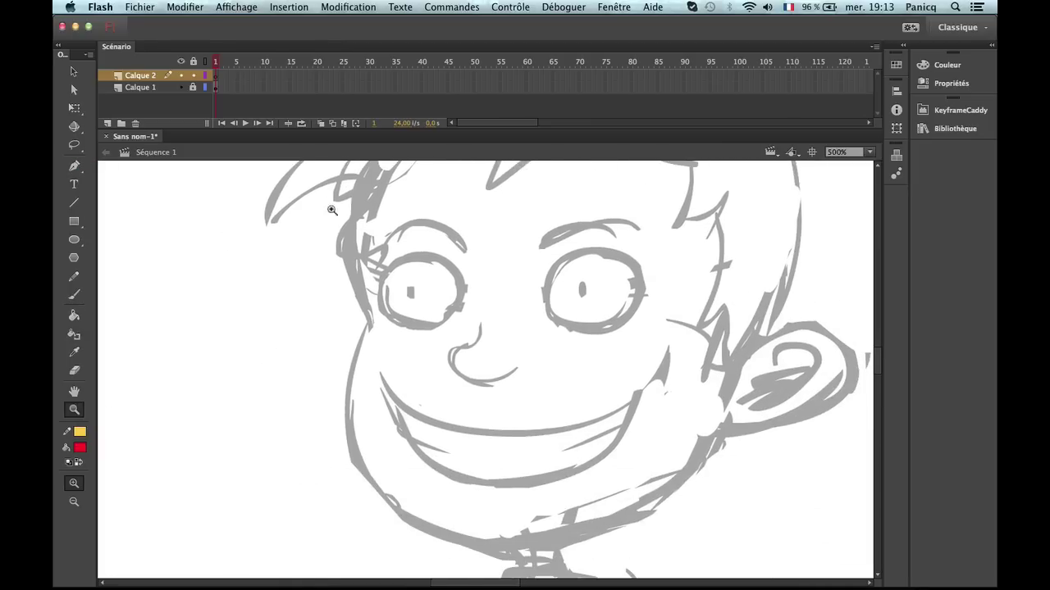
alt+click(395, 325)
alt+click(377, 282)
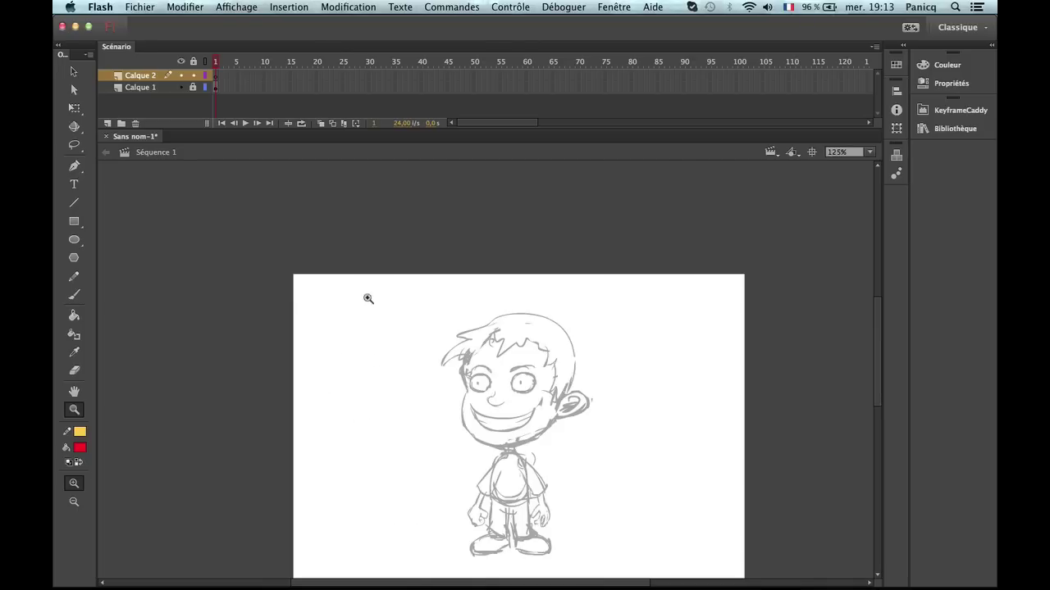
click(509, 390)
drag(515, 501, 474, 401)
click(458, 310)
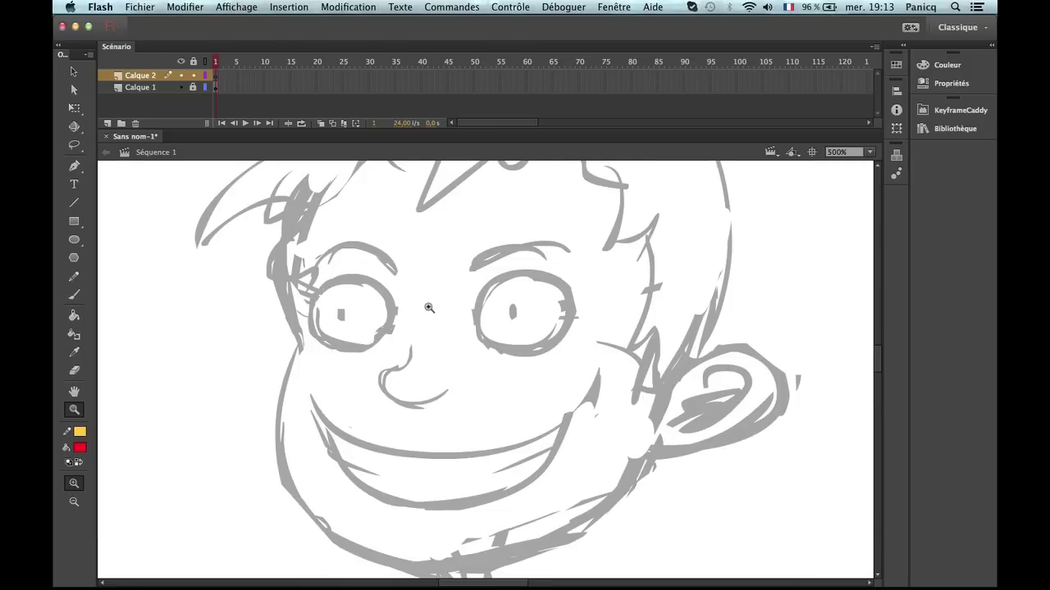
key(b)
click(82, 530)
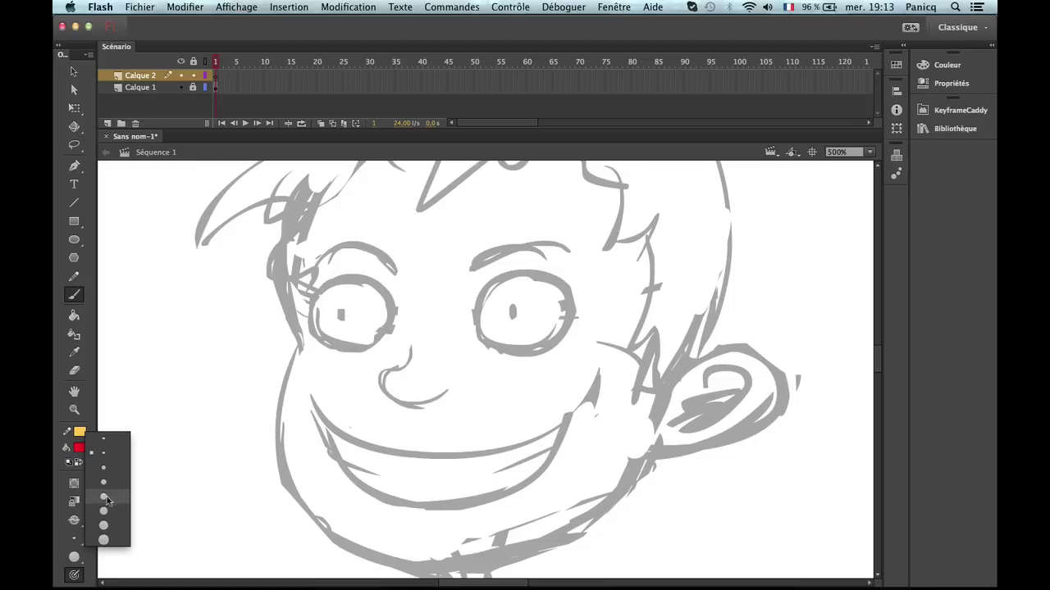
click(114, 488)
Trace the face outline in red from the temple down the cheek to beneath the chin.
drag(294, 239, 300, 332)
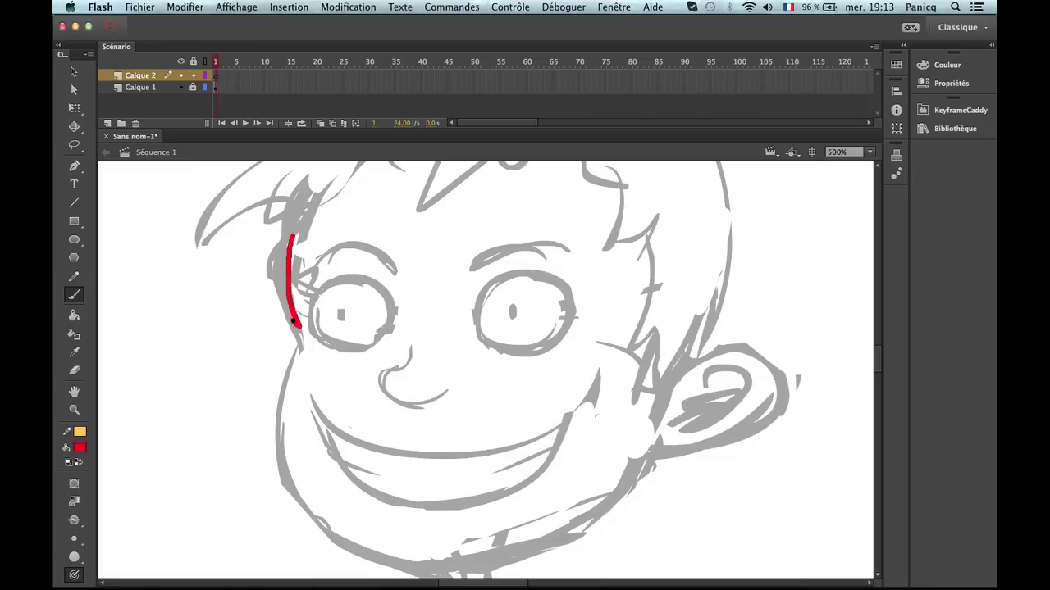
key(super+z)
scroll(289, 289, down, 1)
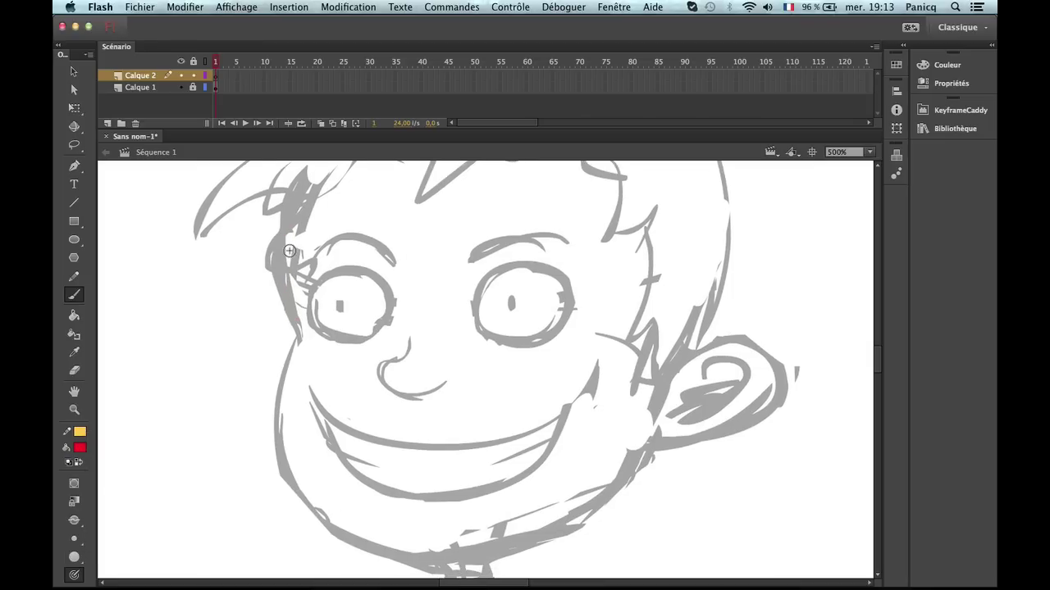
drag(290, 250, 284, 363)
scroll(296, 396, down, 5)
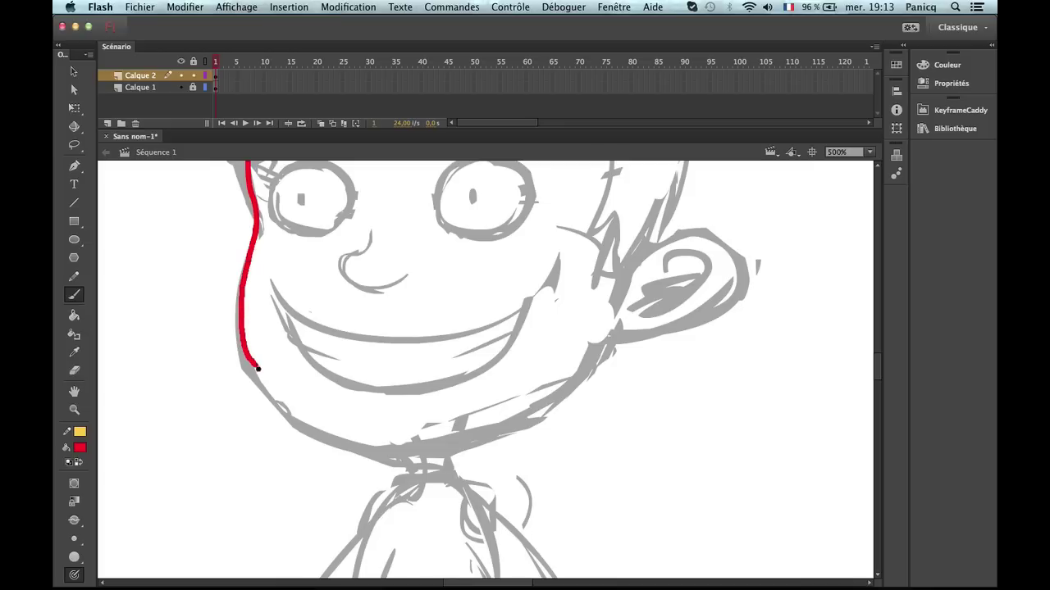
mouse_move(290, 410)
mouse_down()
mouse_move(359, 441)
mouse_move(424, 451)
mouse_move(447, 442)
mouse_up()
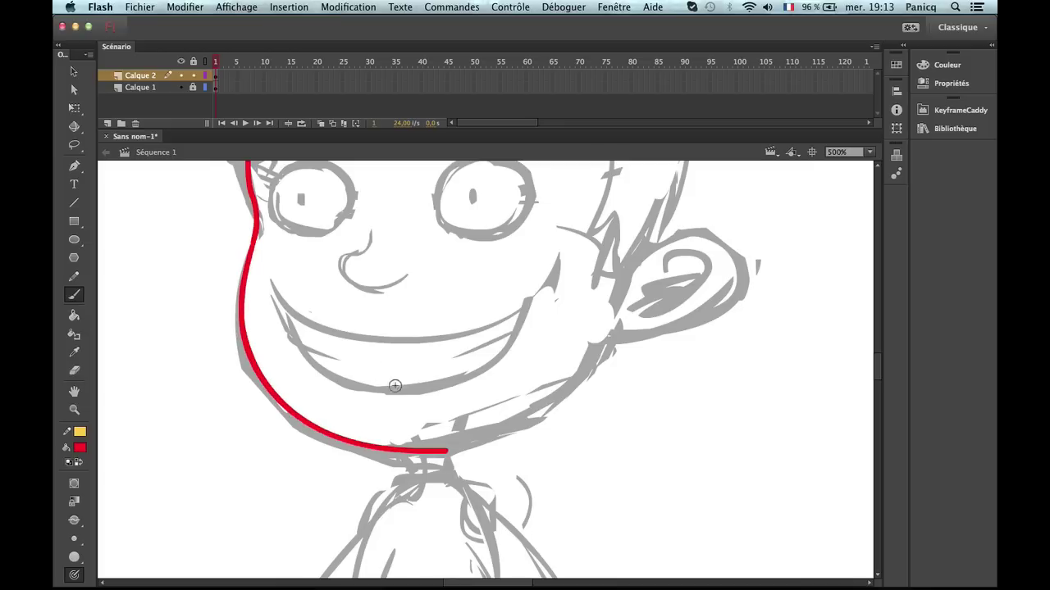
Extend the red outline from the chin along the jaw up to the base of the ear.
key(z)
alt+click(441, 410)
click(509, 394)
drag(475, 316, 328, 456)
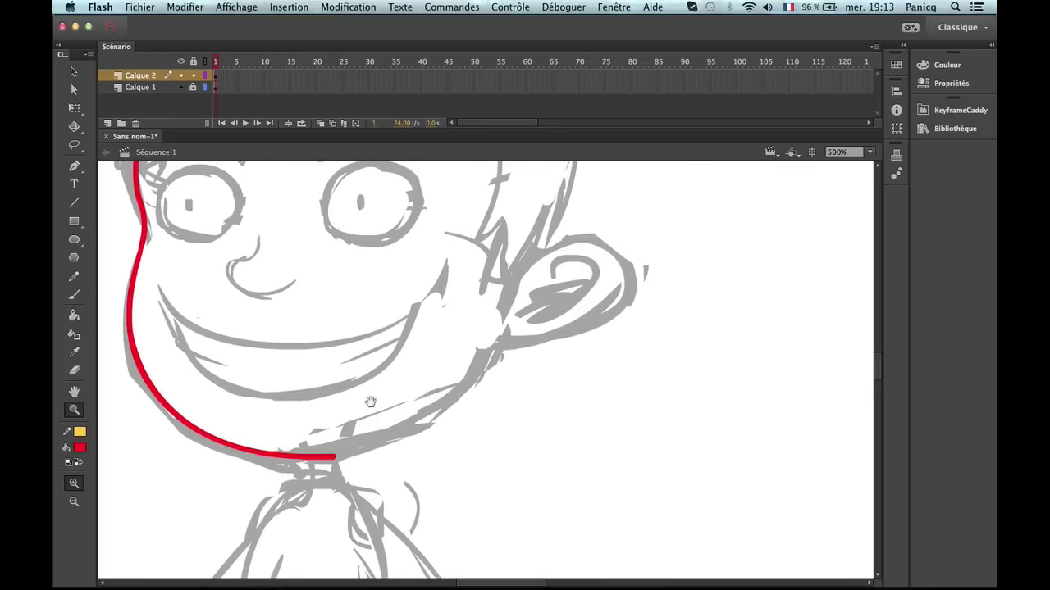
key(b)
key(ctrl+z)
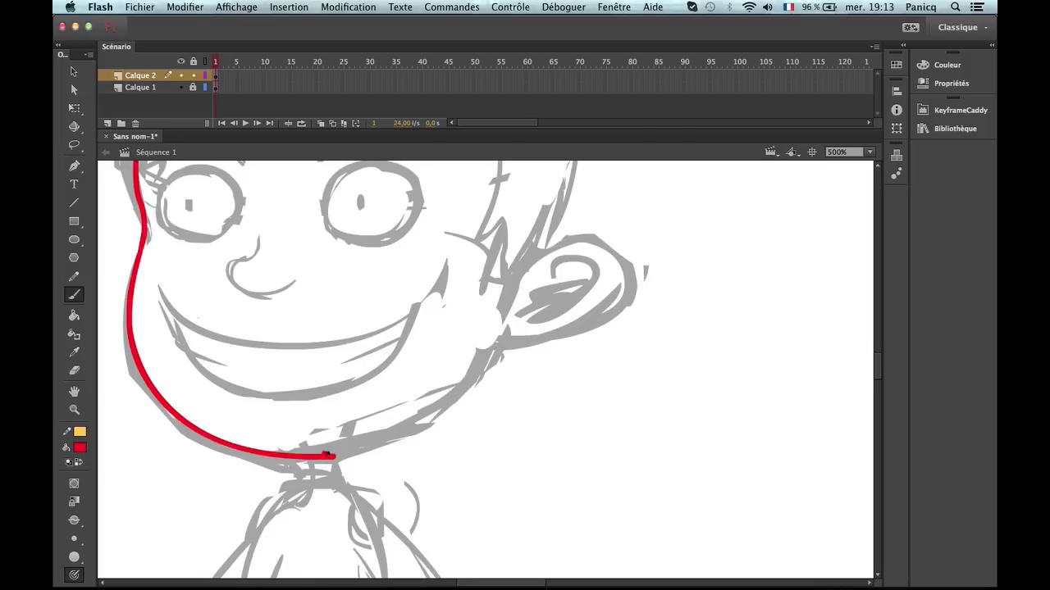
key(ctrl+z)
drag(440, 412, 490, 360)
scroll(501, 337, up, 5)
scroll(501, 337, left, 3)
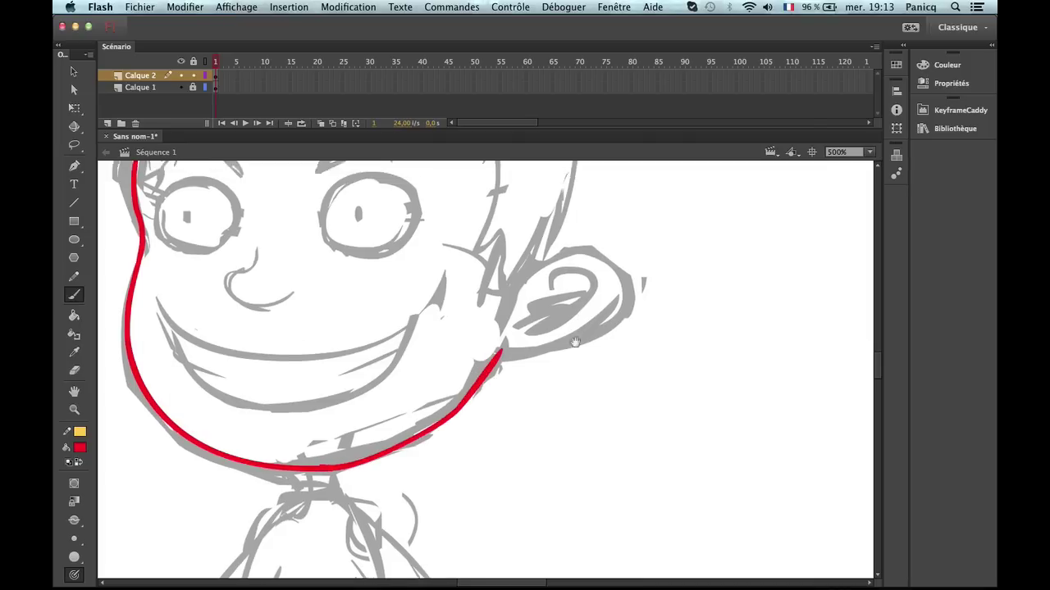
Check the Brush's smoothing setting in its properties.
drag(719, 267, 665, 377)
key(ctrl+z)
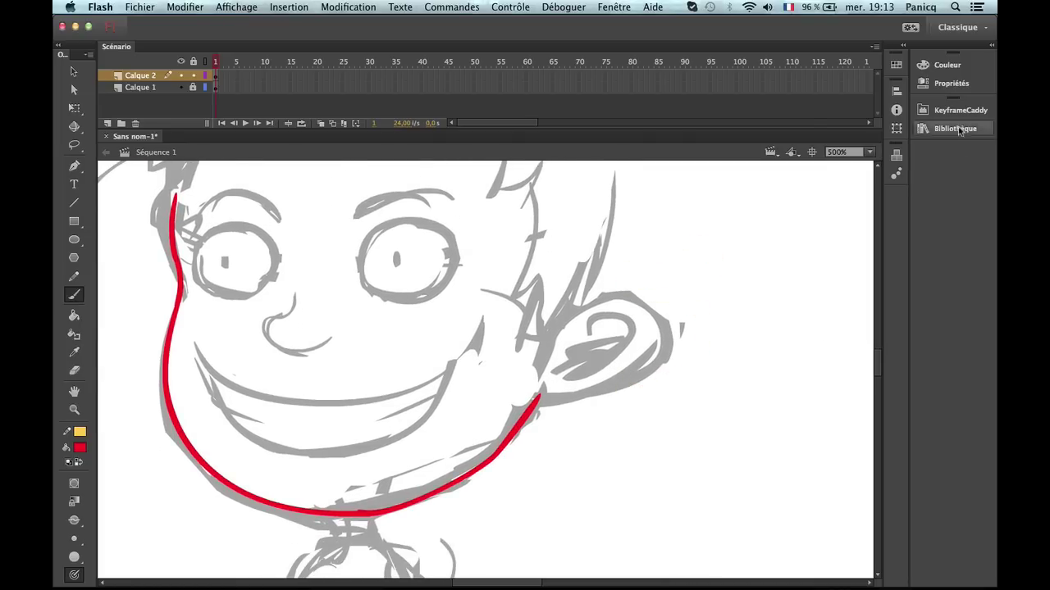
click(943, 83)
scroll(820, 213, down, 1)
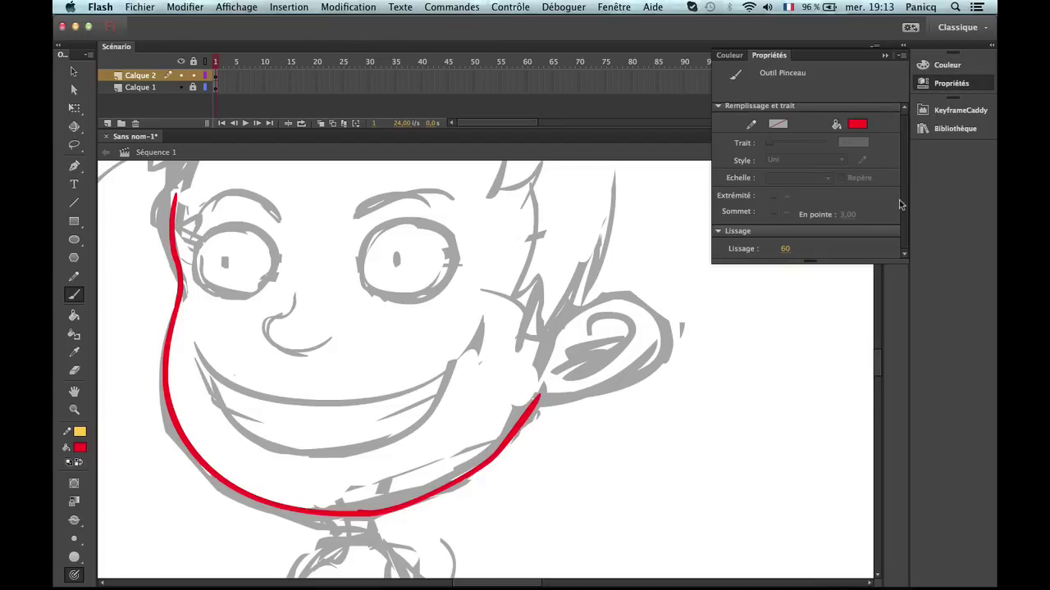
Trace the ear's outer contour from the jaw corner and try an S-shaped curve inside it.
click(541, 402)
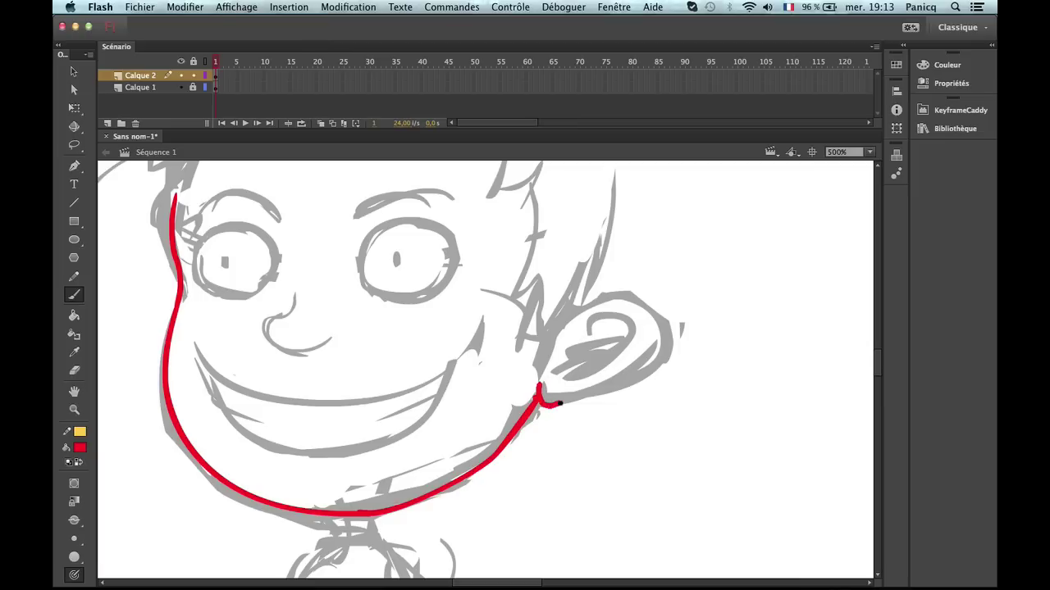
mouse_move(558, 403)
mouse_down()
mouse_move(651, 364)
mouse_move(647, 306)
mouse_move(543, 333)
mouse_up()
key(super+z)
mouse_move(541, 402)
mouse_down()
mouse_move(577, 405)
mouse_move(642, 372)
mouse_move(658, 337)
mouse_move(650, 309)
mouse_move(617, 295)
mouse_move(586, 305)
mouse_move(613, 324)
mouse_move(592, 357)
mouse_up()
key(super+z)
mouse_move(607, 320)
mouse_down()
mouse_move(574, 375)
mouse_move(617, 328)
mouse_move(576, 354)
mouse_move(605, 321)
mouse_move(566, 377)
mouse_up()
key(super+z)
key(super+z)
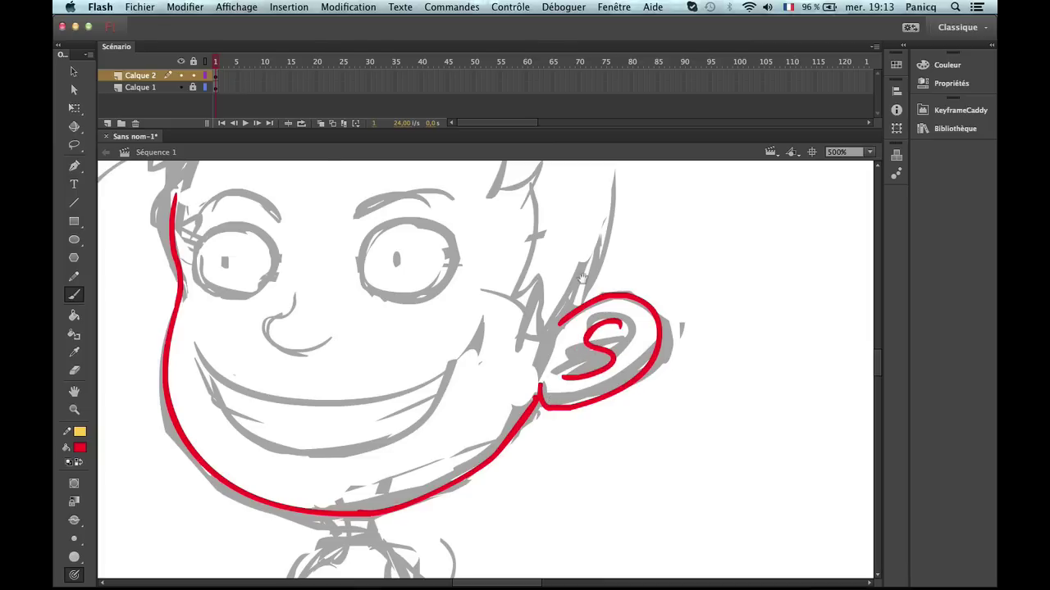
Undo the inner ear curve and redraw it as a smaller S-shaped fold.
scroll(594, 303, up, 3)
key(super+z)
drag(622, 387, 579, 443)
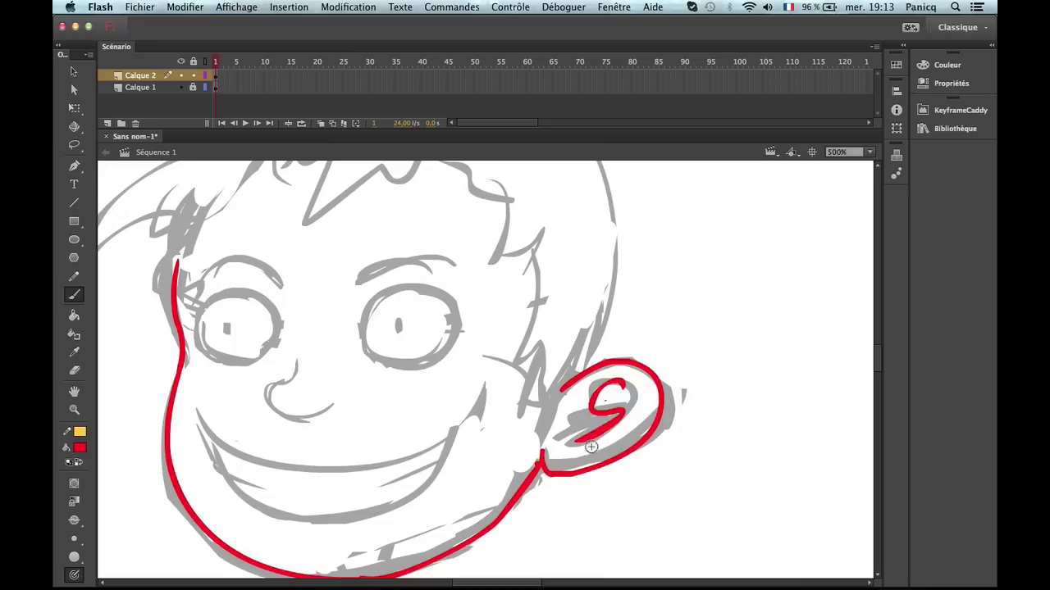
key(super+z)
key(super+z)
drag(708, 240, 698, 284)
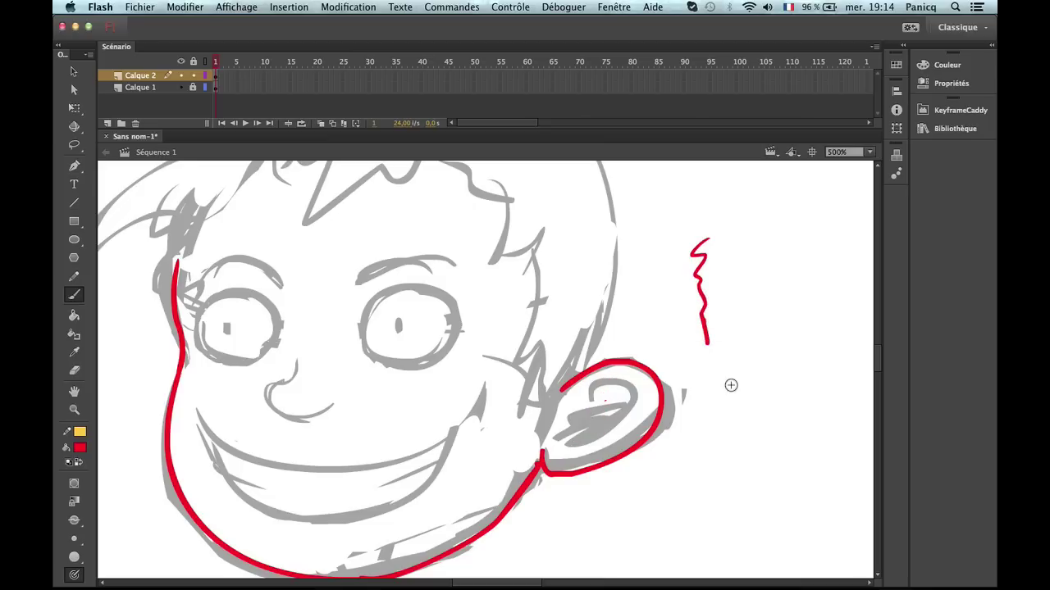
key(super+z)
mouse_move(622, 402)
mouse_down()
mouse_move(597, 410)
mouse_move(592, 435)
mouse_up()
Extend the face line at the temple and trace the jagged hairline in red from the front locks across the forehead to the ear.
key(z)
alt+click(526, 402)
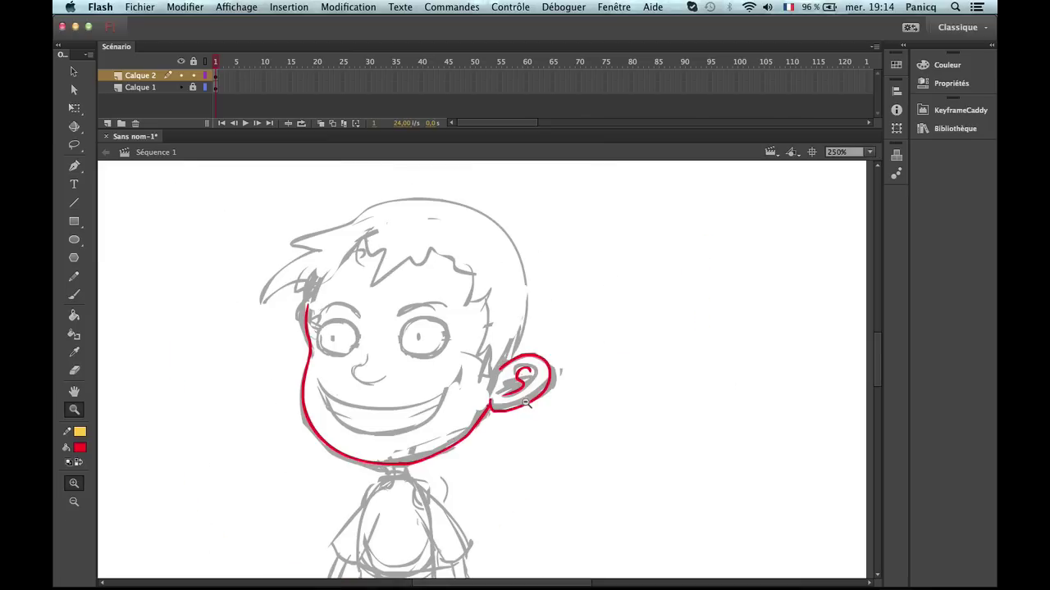
click(433, 311)
scroll(433, 312, down, 3)
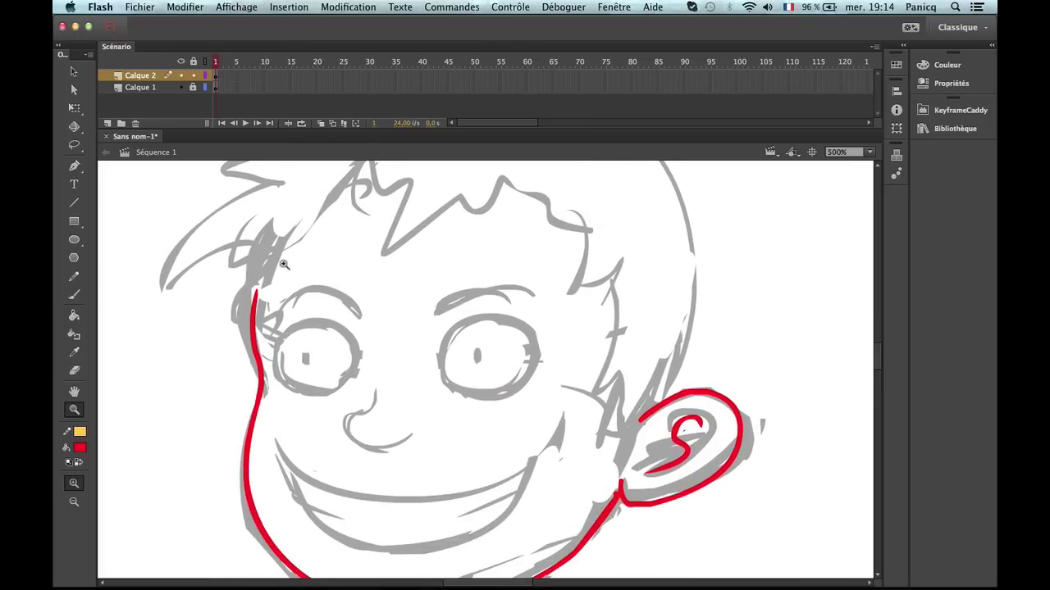
key(b)
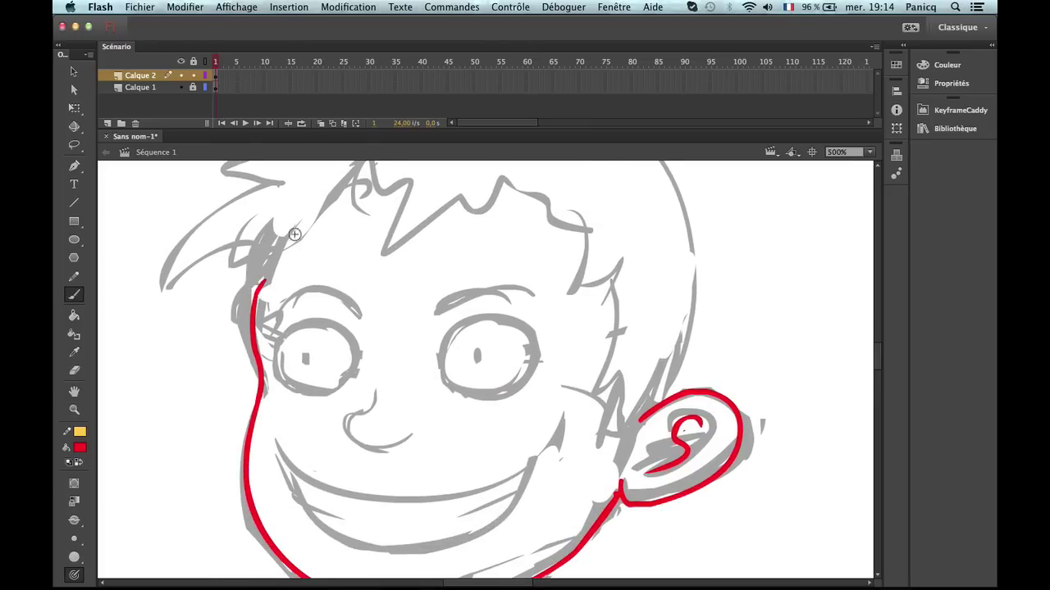
scroll(295, 234, up, 5)
scroll(295, 234, left, 5)
drag(341, 245, 250, 295)
mouse_move(226, 346)
mouse_down()
mouse_move(302, 298)
mouse_move(294, 341)
mouse_move(343, 289)
mouse_move(341, 312)
mouse_move(384, 271)
mouse_up()
mouse_move(421, 230)
mouse_down()
mouse_move(453, 258)
mouse_move(481, 232)
mouse_move(430, 310)
mouse_move(506, 281)
mouse_move(533, 257)
mouse_move(537, 277)
mouse_move(564, 239)
mouse_move(453, 243)
mouse_move(519, 294)
mouse_move(536, 336)
mouse_move(548, 331)
mouse_move(531, 408)
mouse_move(552, 400)
mouse_move(535, 450)
mouse_move(551, 446)
mouse_move(551, 509)
mouse_move(578, 473)
mouse_up()
scroll(438, 334, left, 3)
scroll(438, 335, up, 2)
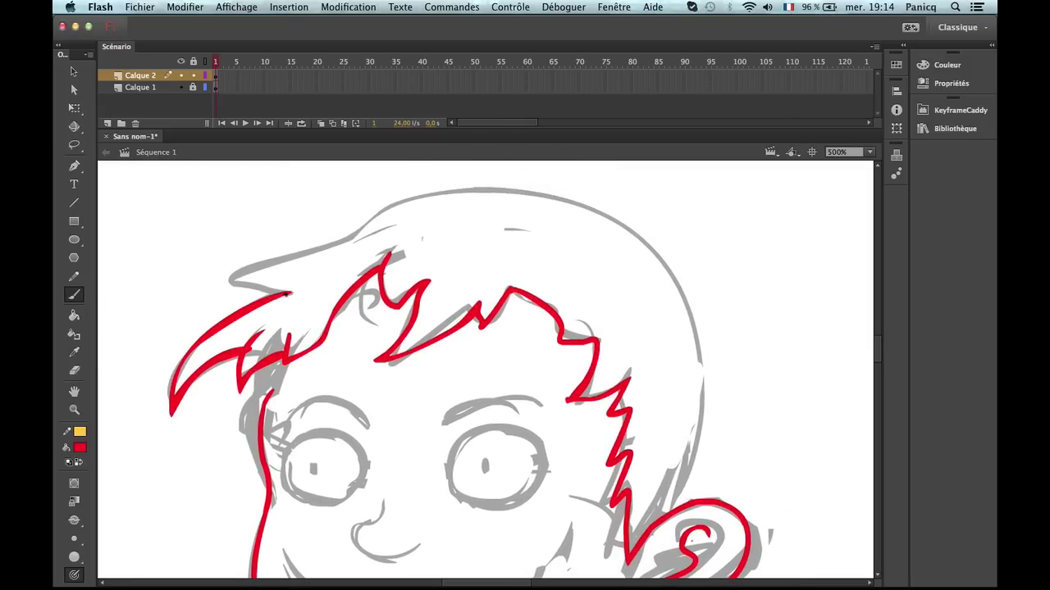
Trace the underside of the front lock's tip in red and try the head's outer hair contour over the crown to the ear.
mouse_move(287, 293)
mouse_down()
mouse_move(234, 270)
mouse_move(236, 255)
mouse_move(273, 265)
mouse_move(347, 241)
mouse_up()
key(super+z)
mouse_move(291, 292)
mouse_down()
mouse_move(222, 283)
mouse_move(484, 189)
mouse_up()
drag(474, 246, 469, 252)
key(super+z)
mouse_move(286, 298)
mouse_down()
mouse_move(213, 293)
mouse_move(467, 195)
mouse_move(533, 199)
mouse_move(588, 221)
mouse_move(667, 269)
mouse_move(694, 318)
mouse_move(700, 361)
mouse_move(679, 470)
mouse_up()
drag(666, 512, 666, 512)
key(z)
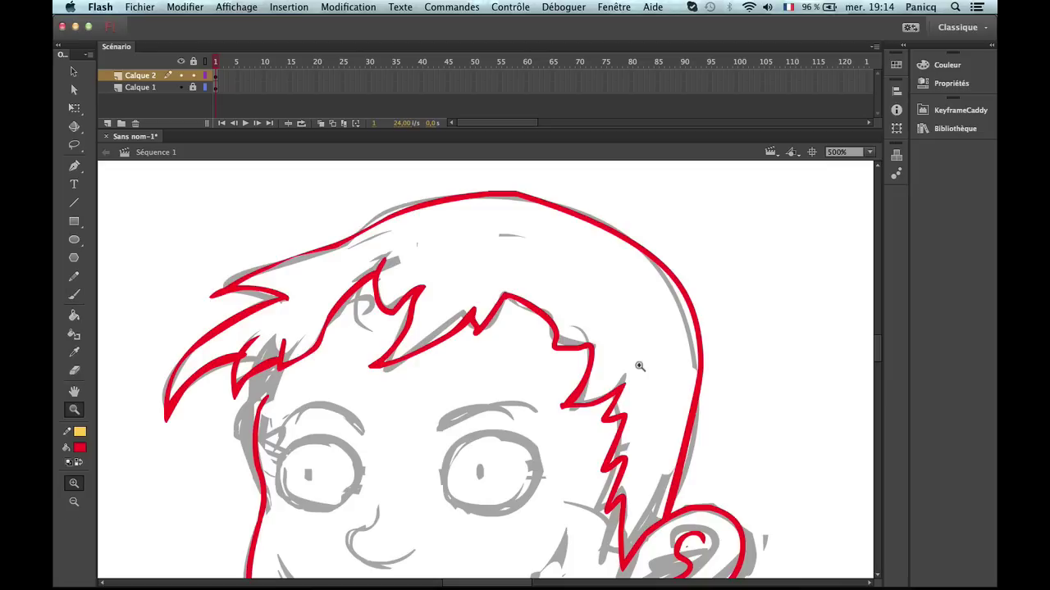
alt+click(609, 359)
scroll(459, 298, down, 3)
click(423, 284)
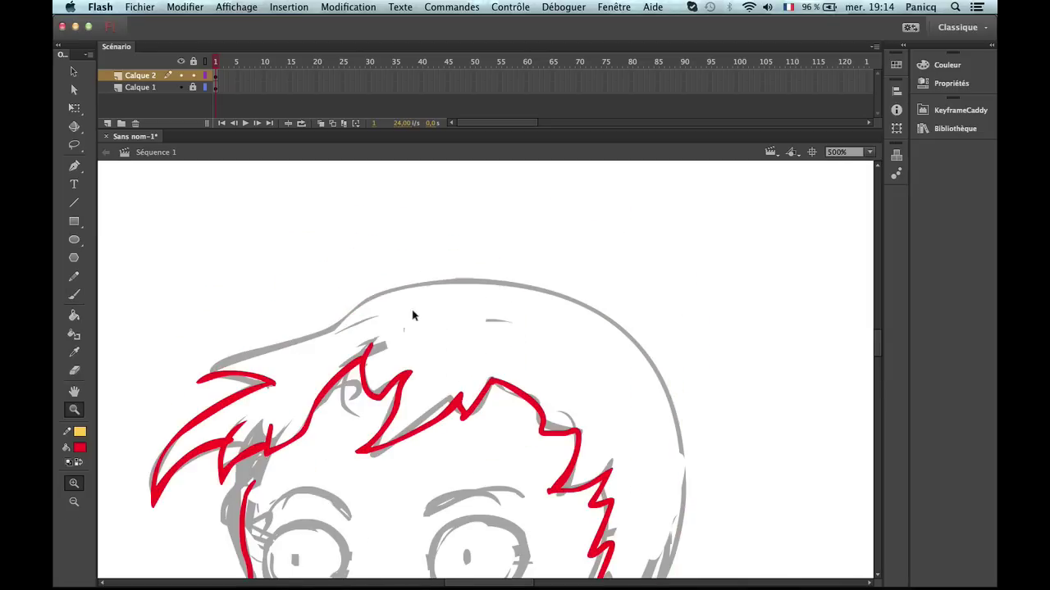
Redraw the outer hair contour as one smooth arc from the front lock's tip over the crown to the ear.
key(b)
mouse_move(201, 380)
mouse_down()
mouse_move(232, 351)
mouse_move(294, 329)
mouse_up()
key(ctrl+z)
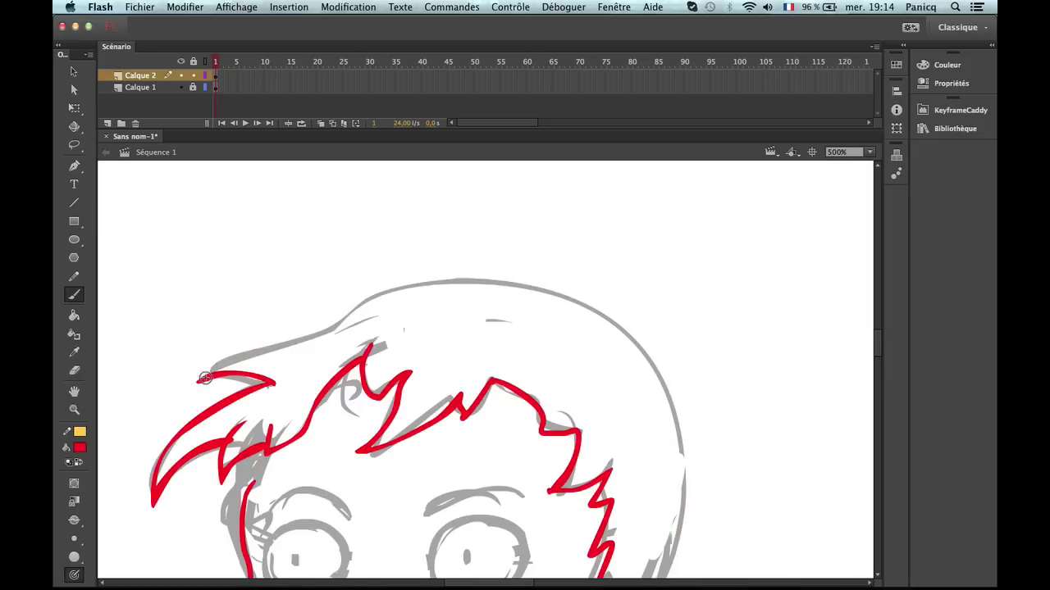
mouse_move(206, 374)
mouse_down()
mouse_move(305, 342)
mouse_move(363, 298)
mouse_move(435, 277)
mouse_up()
scroll(625, 274, down, 5)
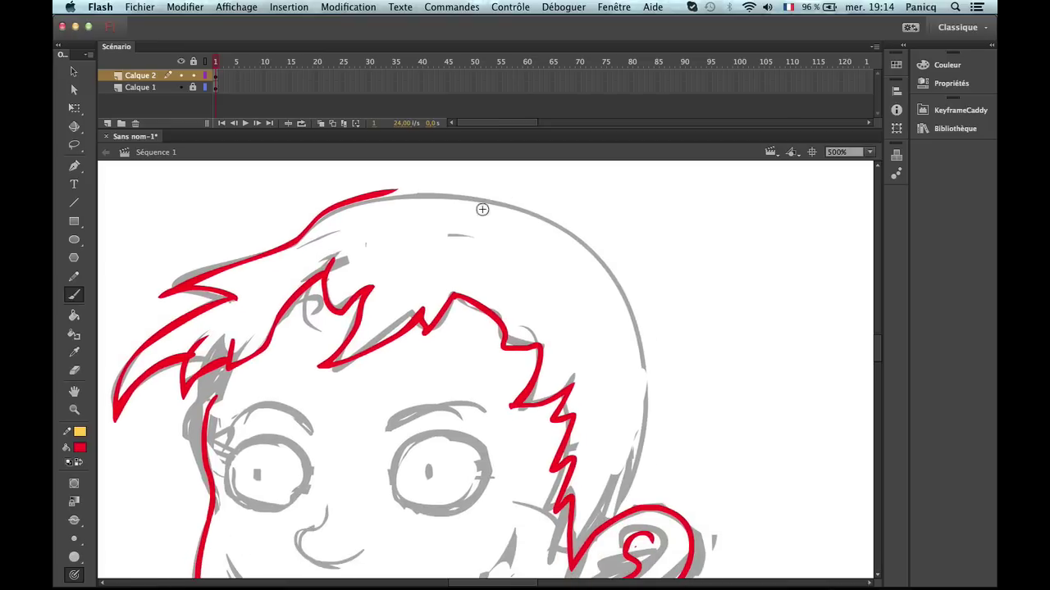
key(ctrl+z)
mouse_move(352, 203)
mouse_down()
mouse_move(474, 209)
mouse_move(587, 262)
mouse_move(620, 299)
mouse_move(649, 365)
mouse_move(653, 470)
mouse_up()
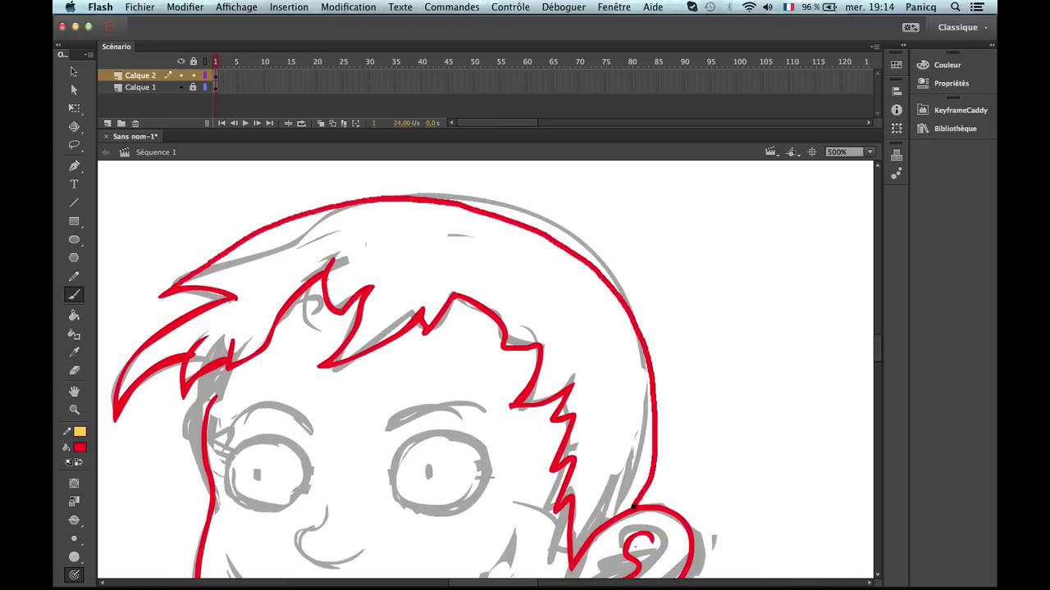
Erase and re-ink the end of the hair contour where it meets the top of the ear.
key(z)
alt+click(633, 405)
drag(380, 458, 431, 346)
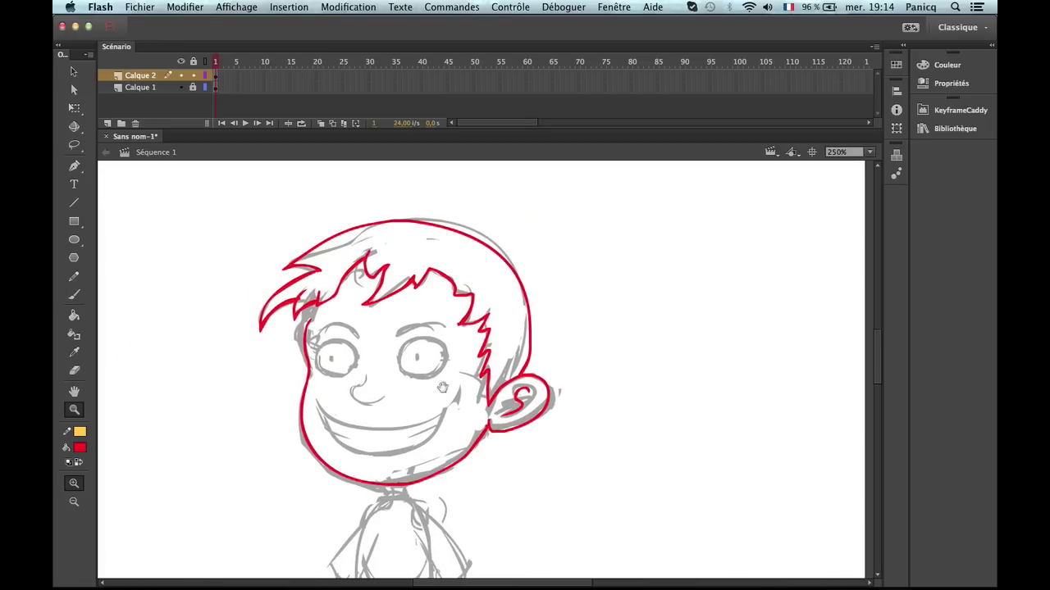
mouse_move(441, 387)
mouse_down()
mouse_move(479, 285)
mouse_move(447, 391)
mouse_up()
key(e)
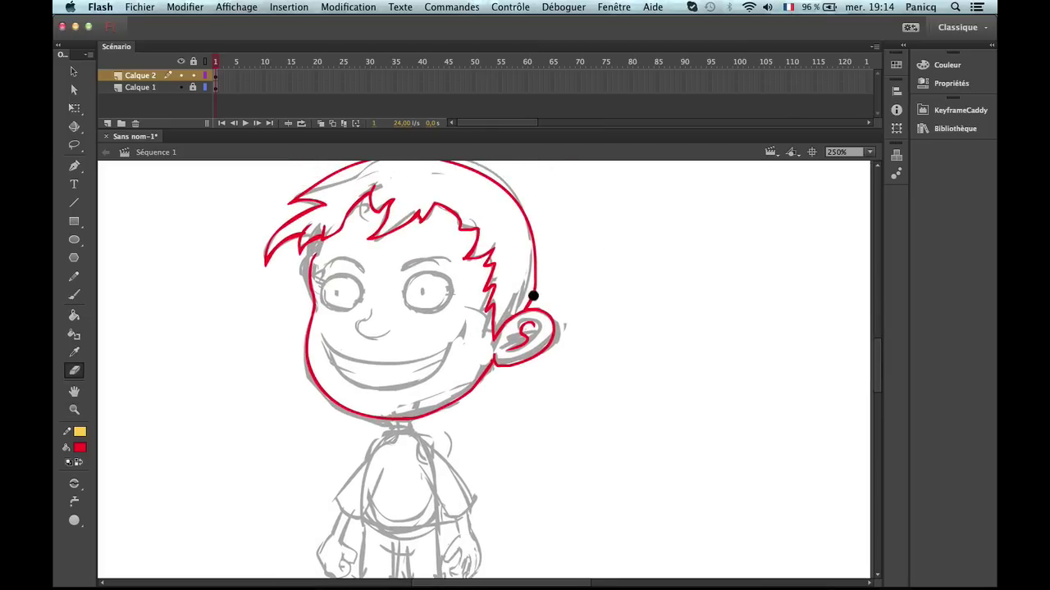
key(b)
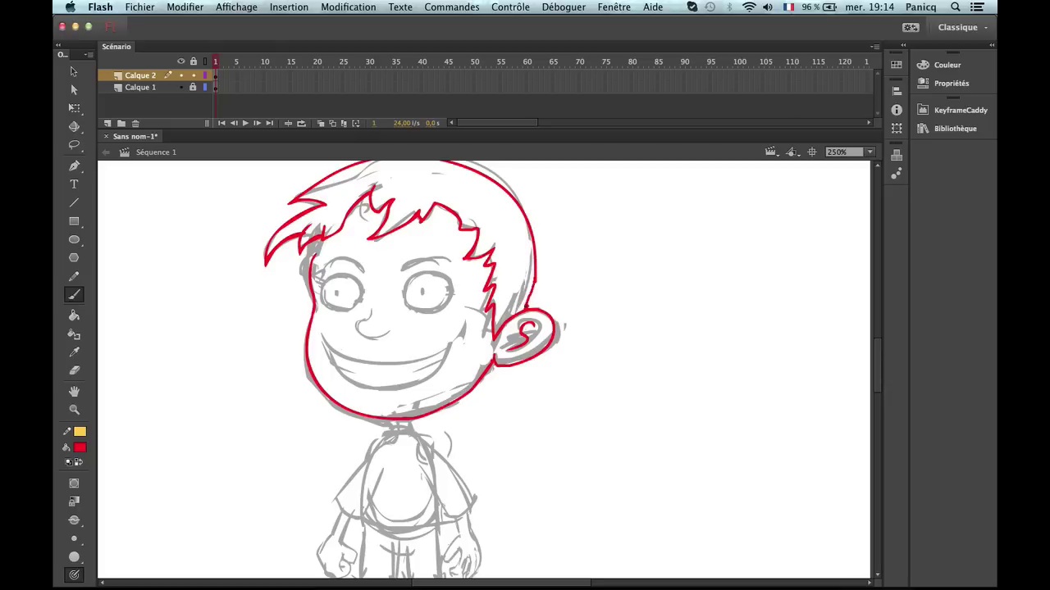
Ink the left eye as a rounded outline with a small pupil, undoing and redrawing it until the shape is clean.
key(z)
alt+click(515, 332)
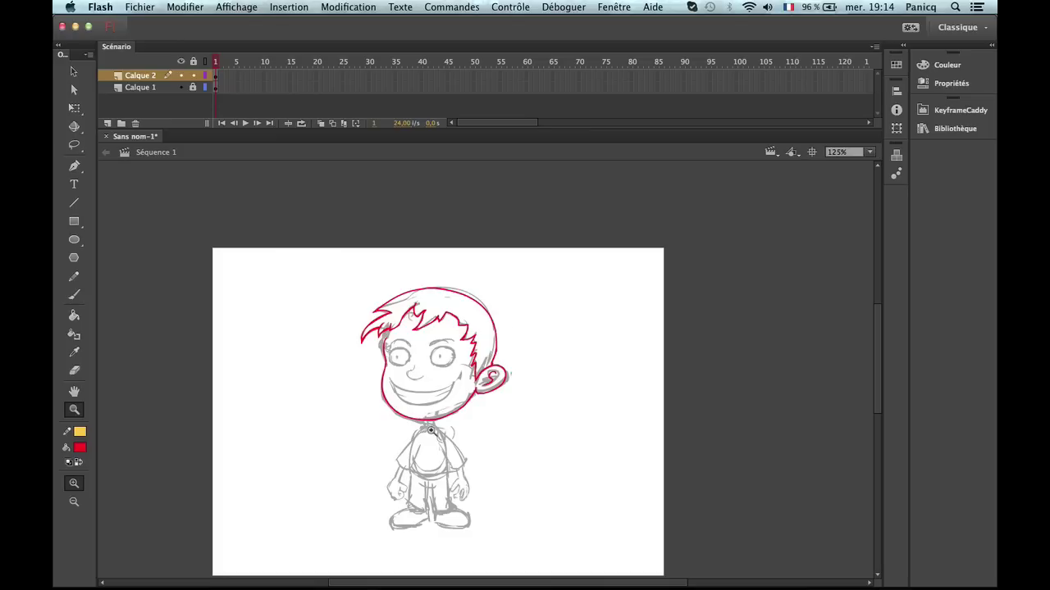
click(439, 391)
click(402, 307)
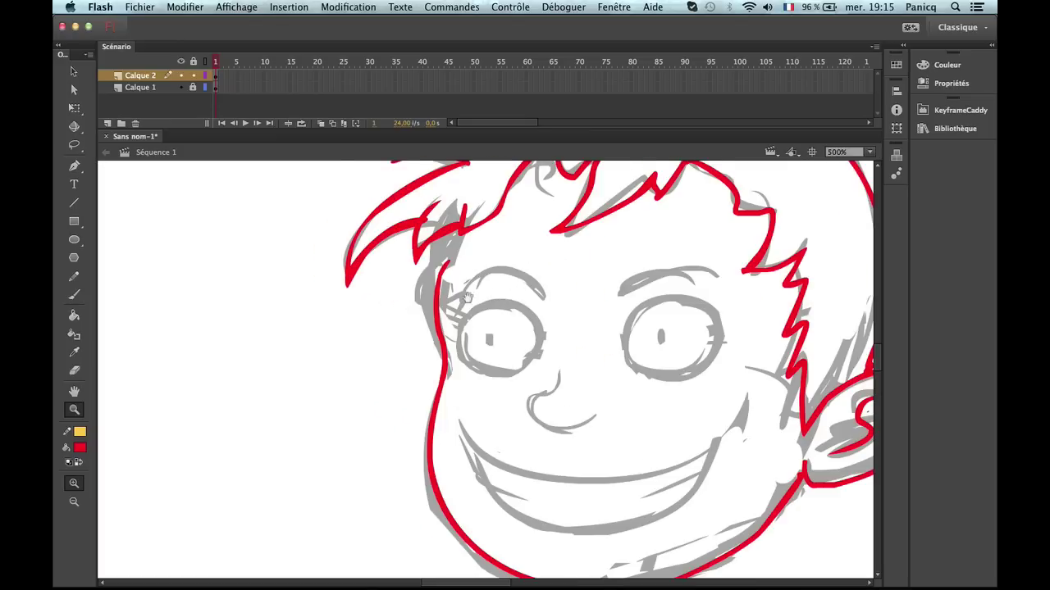
key(b)
mouse_move(351, 281)
mouse_down()
mouse_move(299, 309)
mouse_move(319, 329)
mouse_up()
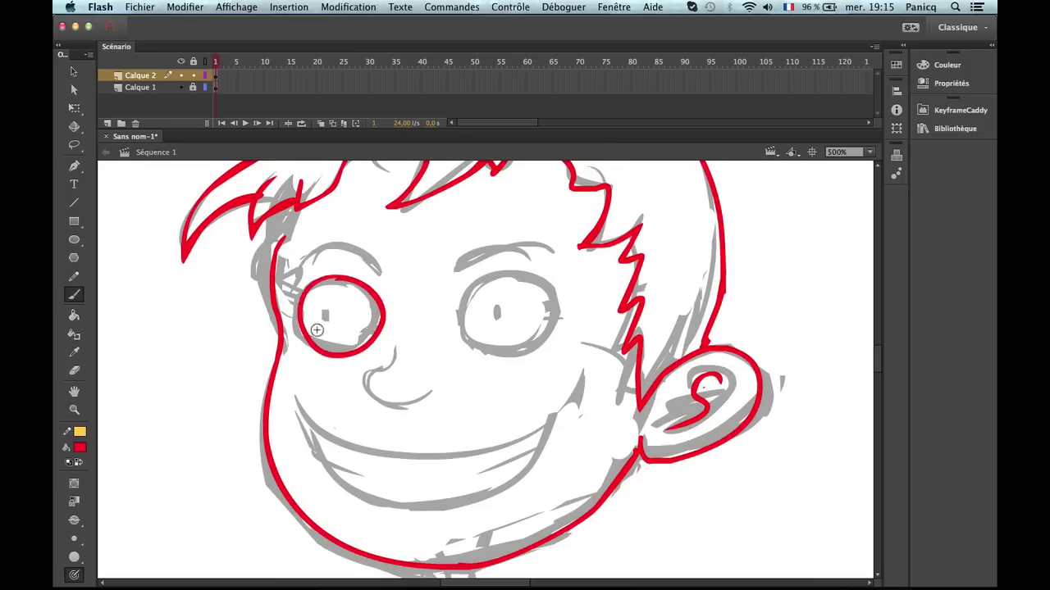
key(super+z)
drag(359, 283, 322, 334)
key(super+z)
mouse_move(358, 283)
mouse_down()
mouse_move(320, 347)
mouse_move(333, 332)
mouse_up()
key(super+z)
mouse_move(369, 287)
mouse_down()
mouse_move(306, 293)
mouse_move(378, 326)
mouse_move(324, 320)
mouse_up()
key(super+z)
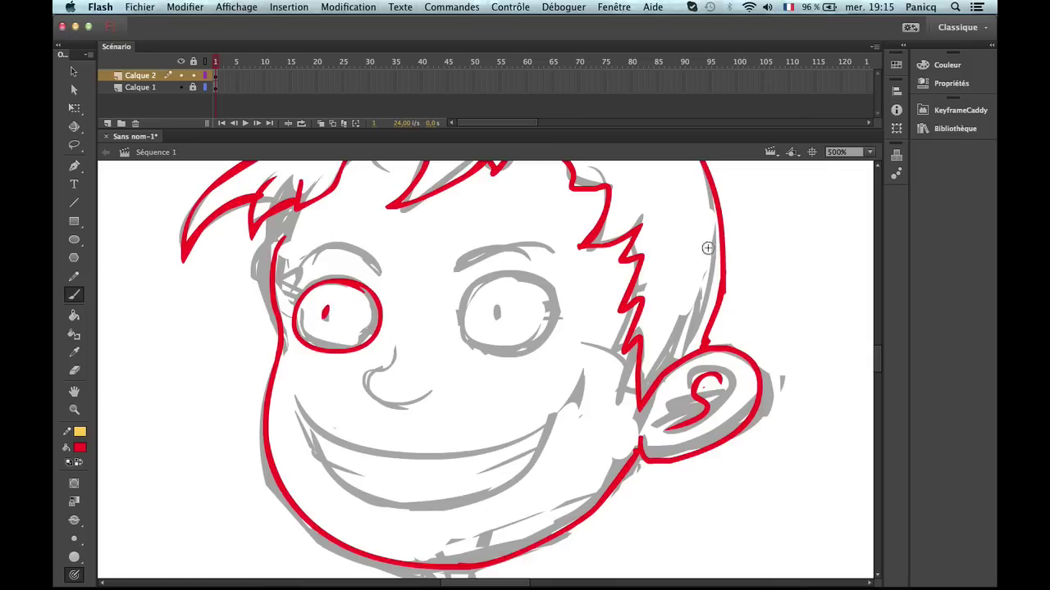
Ink the right eye's round outline and small pupil, undoing and redrawing uneven attempts.
mouse_move(525, 280)
mouse_down()
mouse_move(498, 287)
mouse_move(518, 277)
mouse_move(539, 340)
mouse_move(484, 304)
mouse_move(482, 346)
mouse_move(547, 331)
mouse_up()
key(super+z)
key(super+z)
drag(549, 296, 458, 299)
key(super+z)
key(super+z)
key(super+z)
mouse_move(523, 277)
mouse_down()
mouse_move(509, 277)
mouse_move(461, 325)
mouse_move(520, 352)
mouse_move(547, 305)
mouse_move(486, 277)
mouse_up()
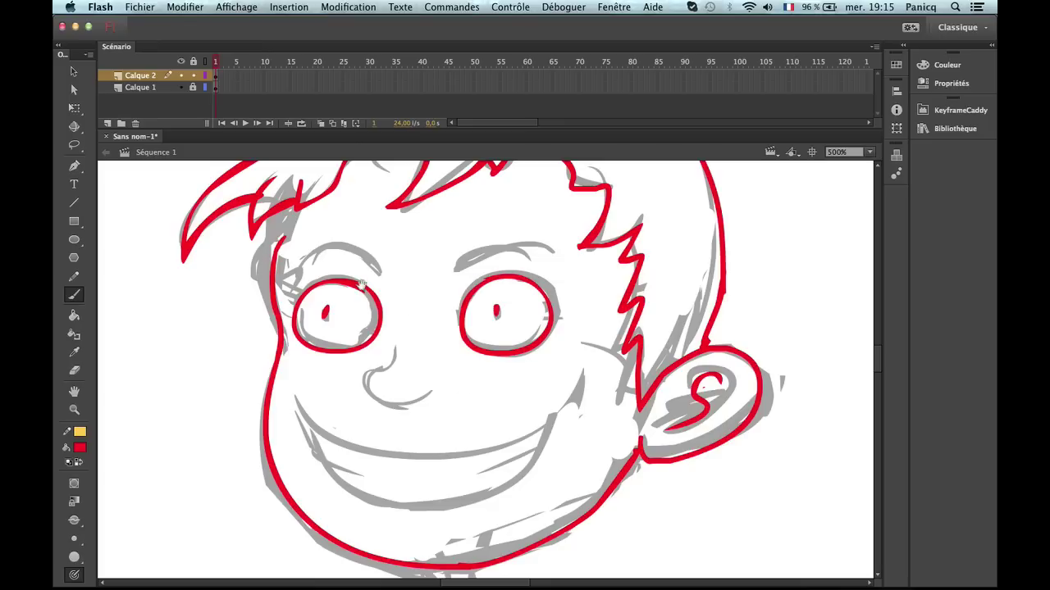
Ink an arched eyebrow above each eye and trace the curved nose.
mouse_move(295, 270)
mouse_down()
mouse_move(333, 244)
mouse_move(375, 267)
mouse_up()
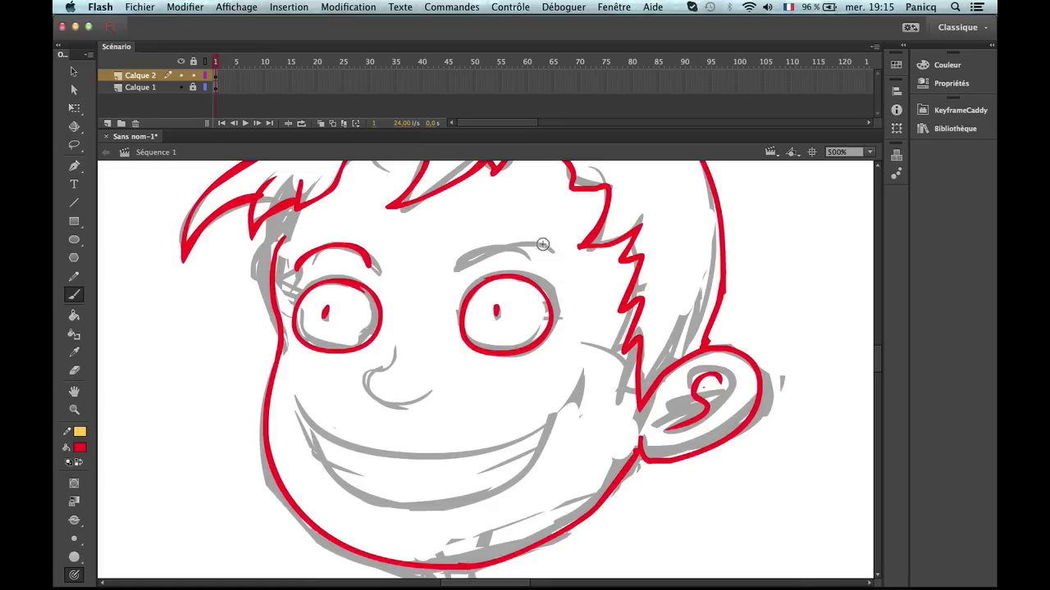
mouse_move(463, 269)
mouse_down()
mouse_move(493, 251)
mouse_move(548, 259)
mouse_move(551, 274)
mouse_up()
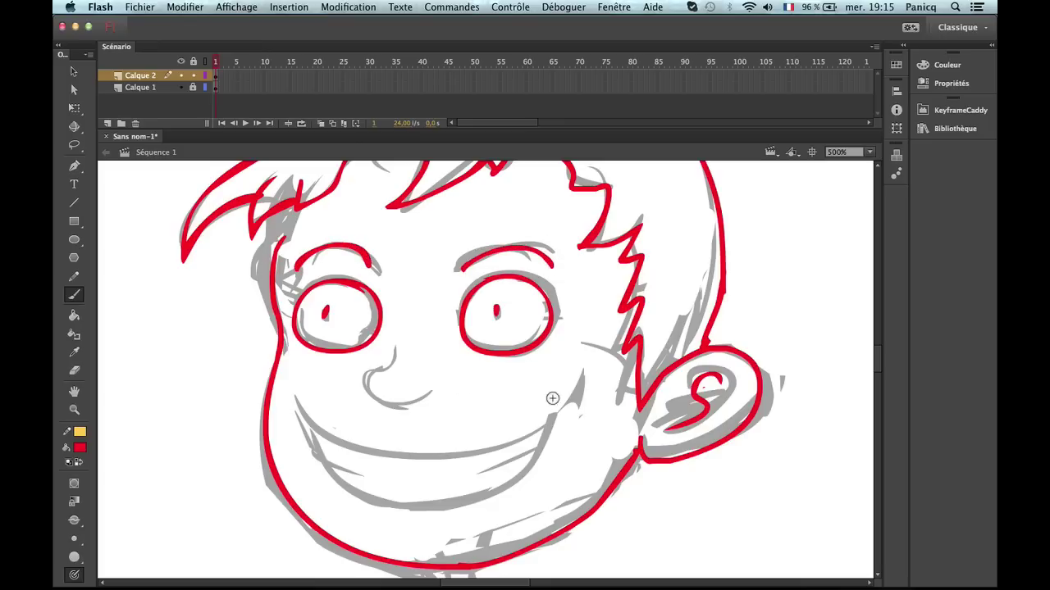
scroll(553, 399, down, 5)
scroll(444, 334, up, 3)
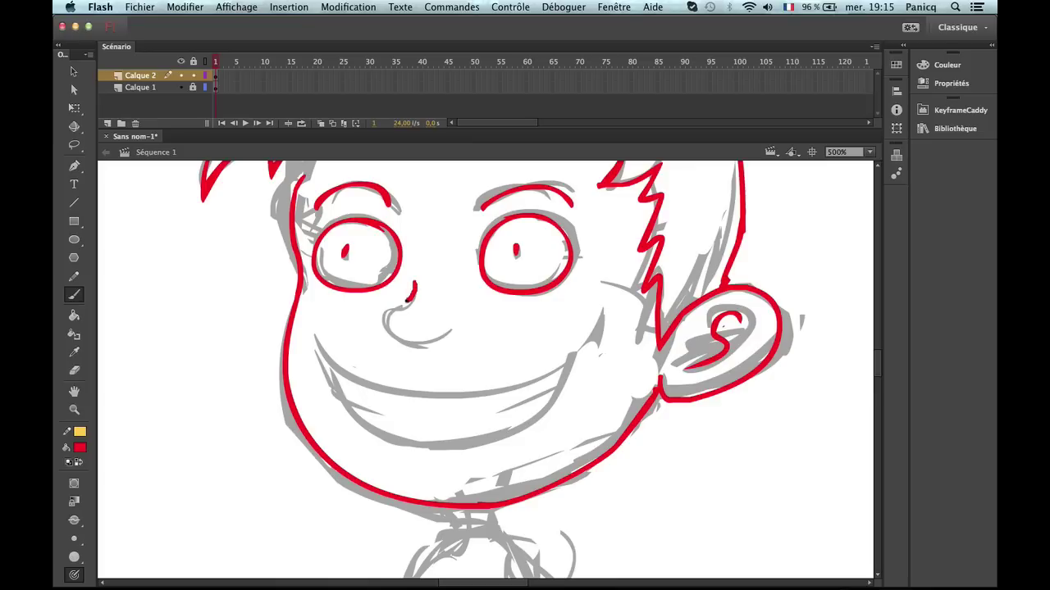
drag(385, 332, 439, 341)
Trace the smile's upper line from cheek to cheek and add a short crease at its right corner.
key(z)
alt+click(443, 413)
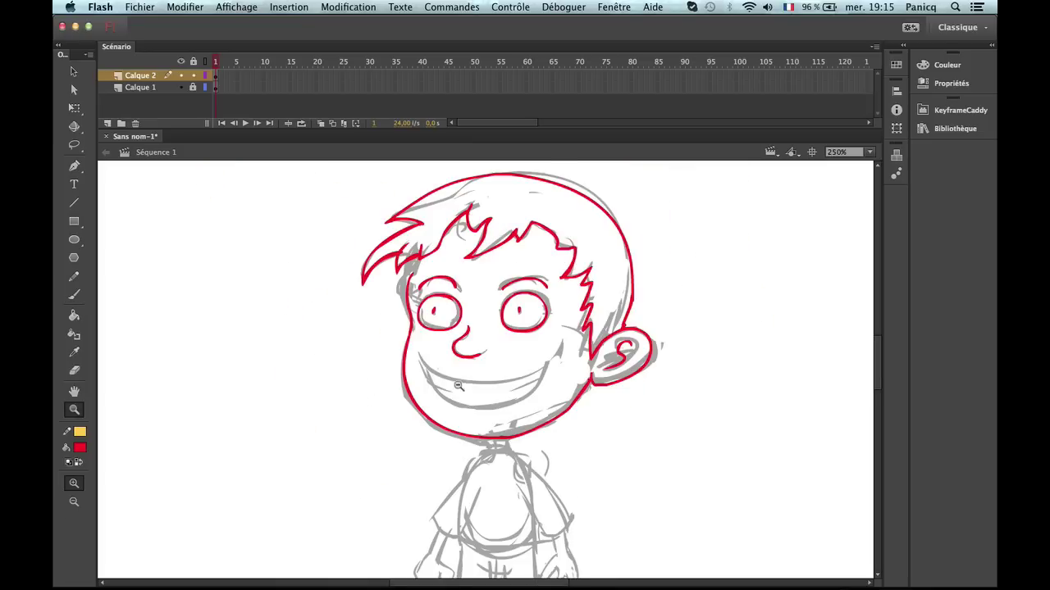
alt+click(506, 395)
click(519, 392)
click(518, 331)
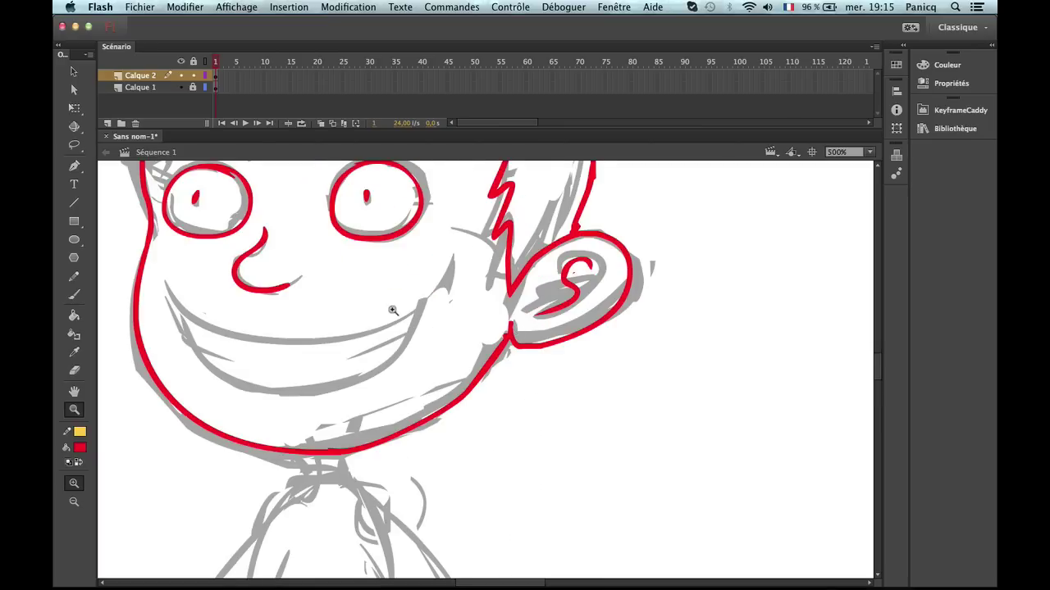
scroll(344, 323, up, 3)
key(b)
drag(253, 304, 303, 356)
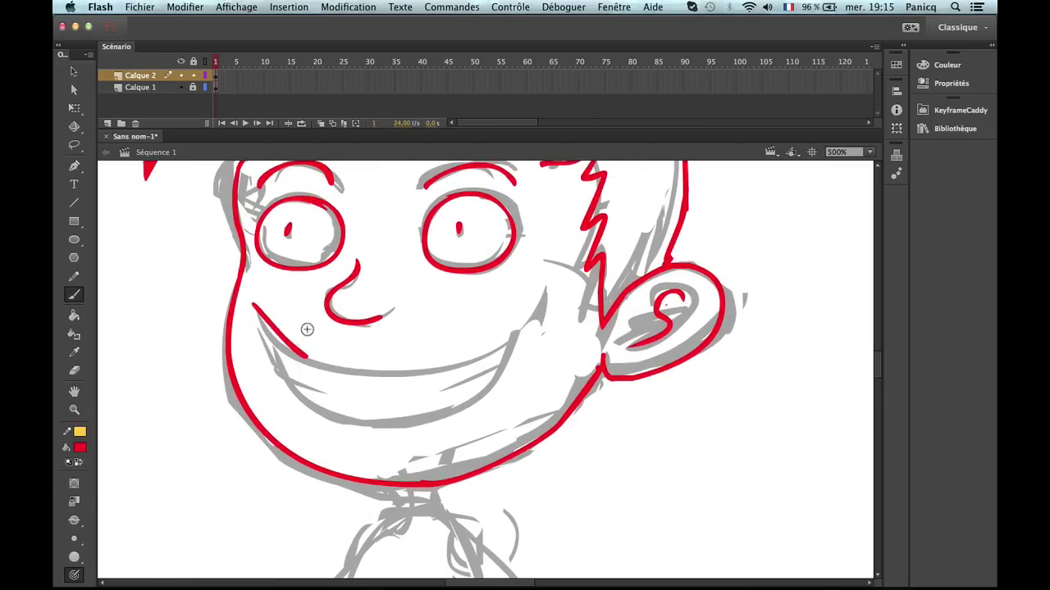
key(super+z)
drag(253, 301, 284, 346)
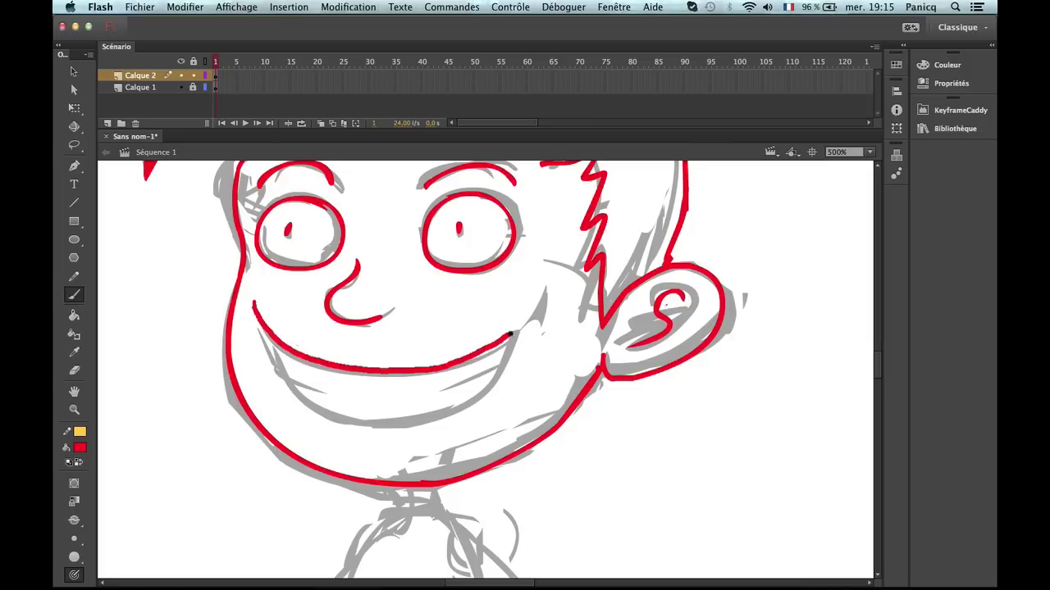
drag(541, 283, 557, 309)
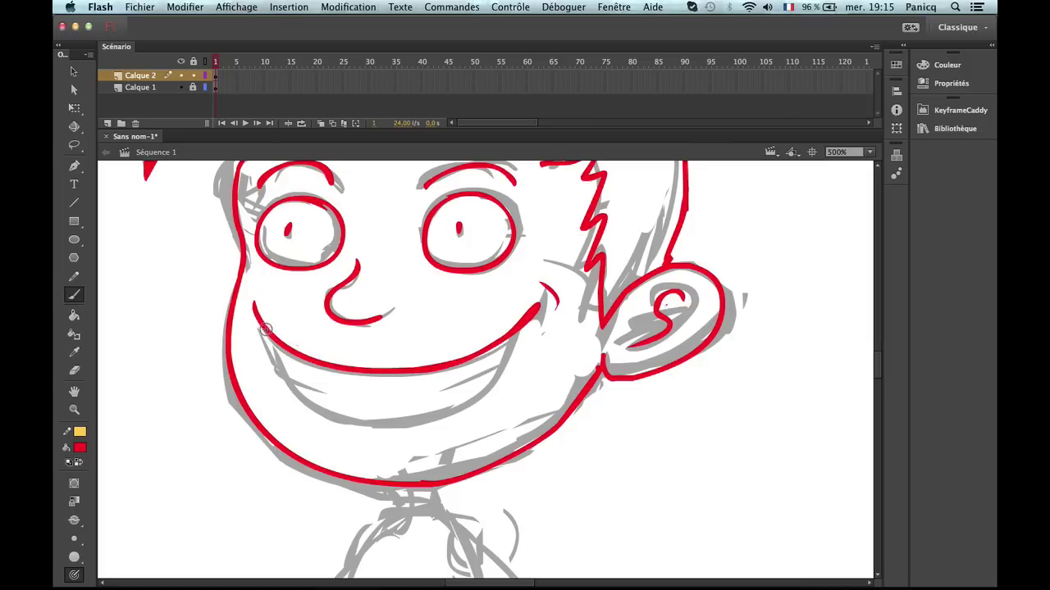
Trace the mouth's lower curve beneath the smile line, redrawing it until it joins both ends of the upper line cleanly.
drag(264, 329, 287, 369)
key(super+z)
mouse_move(265, 332)
mouse_down()
mouse_move(283, 373)
mouse_move(320, 412)
mouse_move(366, 416)
mouse_up()
key(super+z)
mouse_move(267, 333)
mouse_down()
mouse_move(300, 394)
mouse_move(326, 411)
mouse_move(382, 420)
mouse_up()
key(super+z)
drag(267, 333, 289, 373)
key(super+z)
mouse_move(271, 333)
mouse_down()
mouse_move(292, 377)
mouse_move(348, 417)
mouse_move(390, 423)
mouse_up()
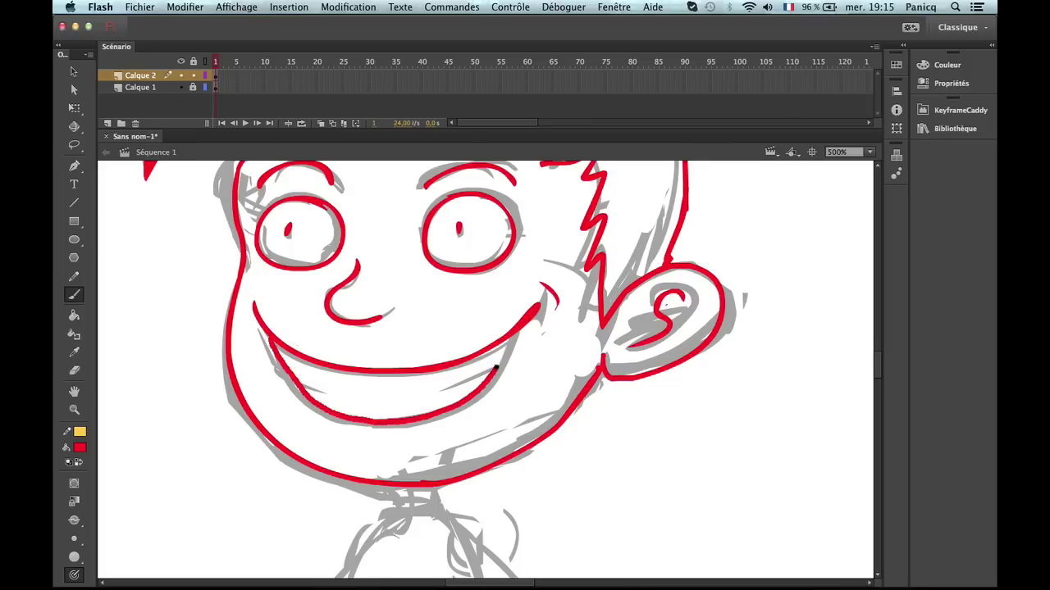
drag(513, 333, 513, 332)
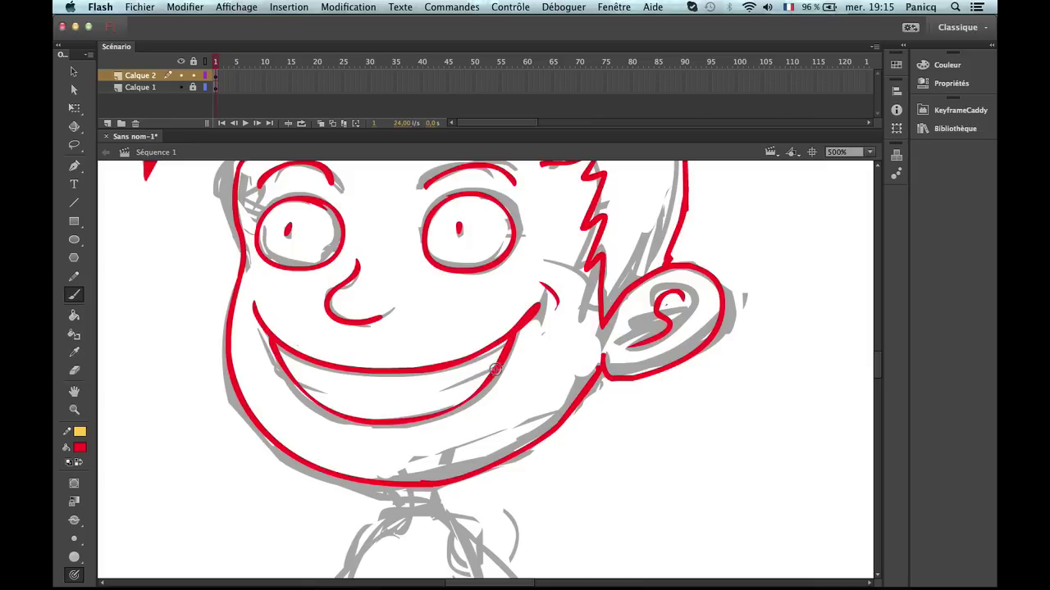
Add short inner lines near both corners of the mouth.
drag(496, 367, 423, 394)
key(super+z)
drag(497, 368, 457, 381)
key(z)
alt+click(427, 420)
alt+click(445, 403)
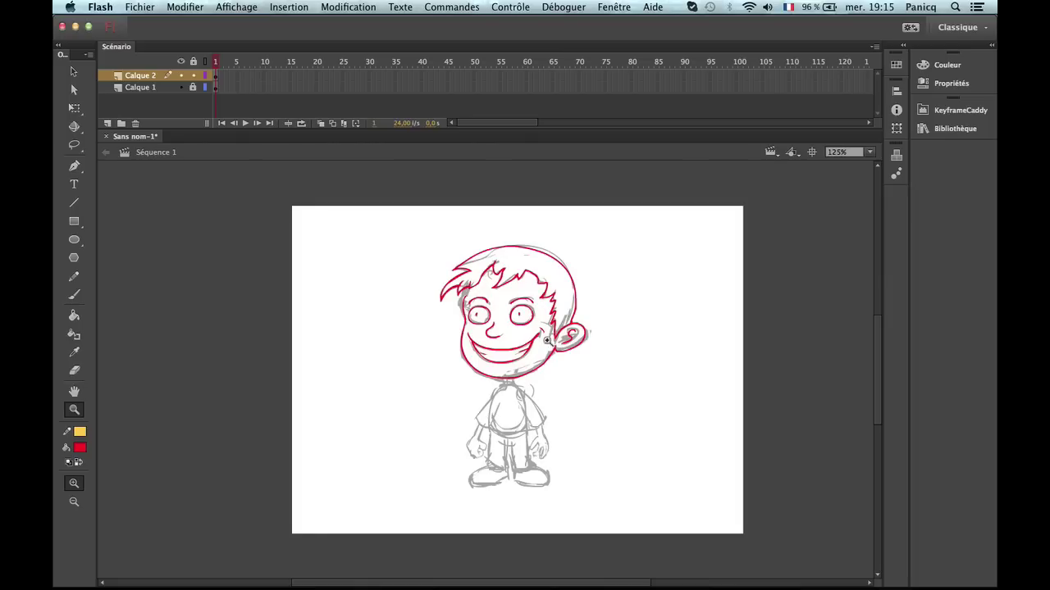
Try a short neck with a rounded base under the chin, undoing and redrawing the first strokes.
click(482, 405)
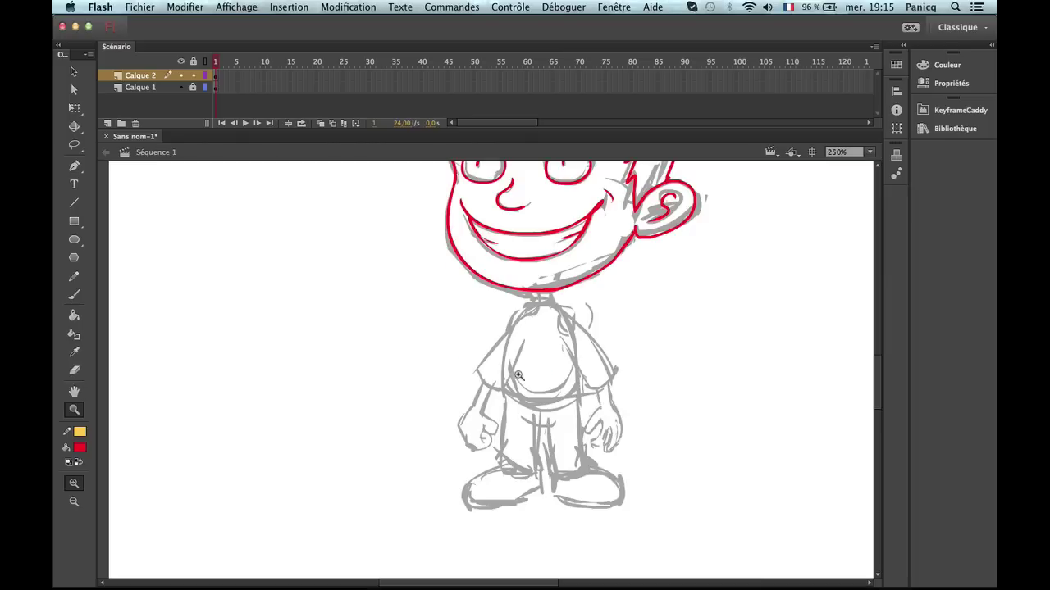
click(534, 337)
key(b)
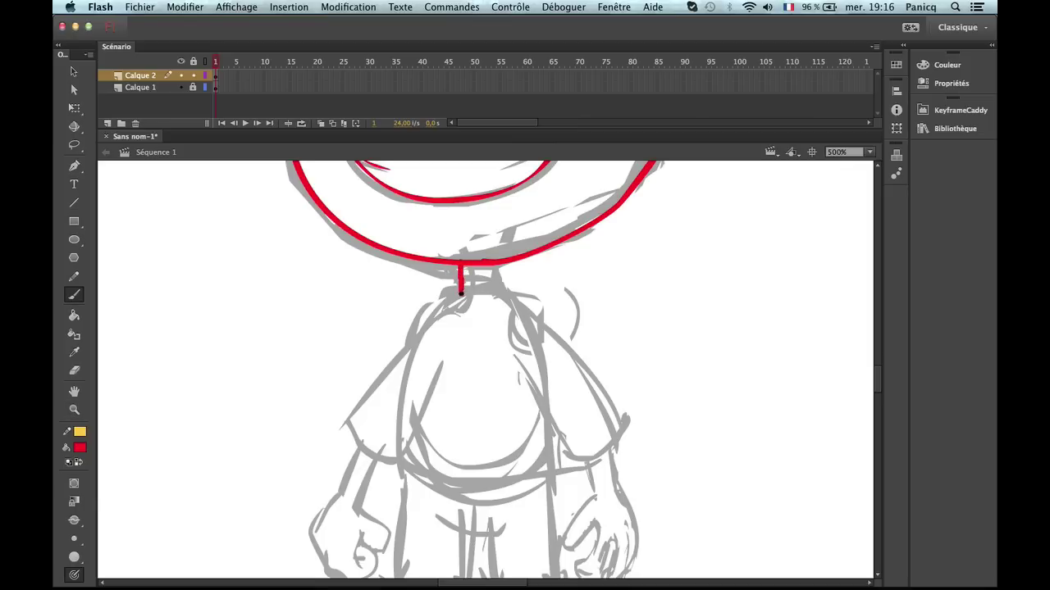
mouse_move(461, 294)
mouse_down()
mouse_move(490, 300)
mouse_move(496, 261)
mouse_up()
key(super+z)
key(super+z)
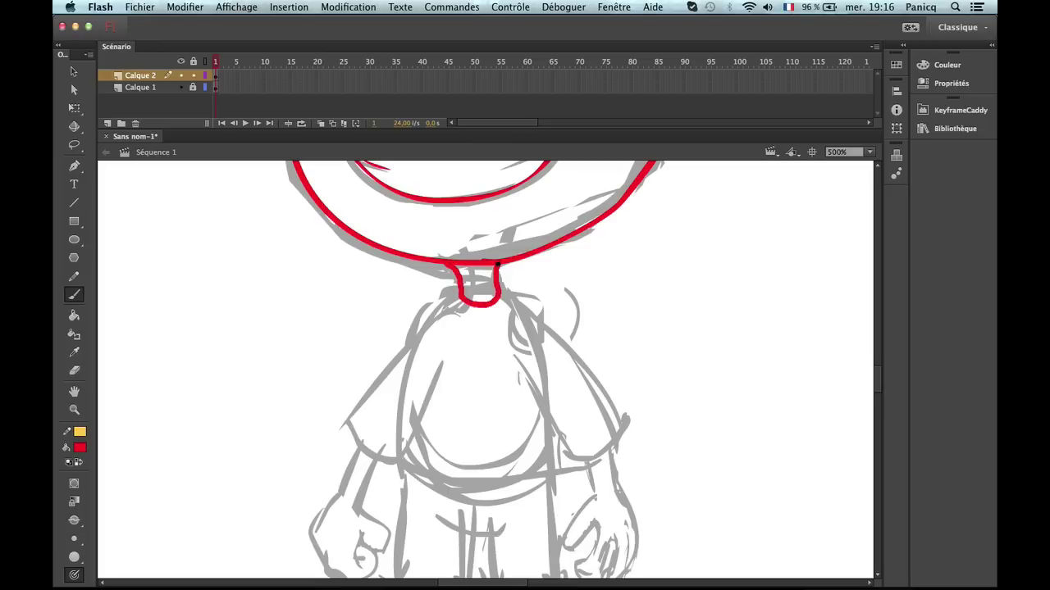
key(z)
alt+click(486, 374)
alt+click(486, 374)
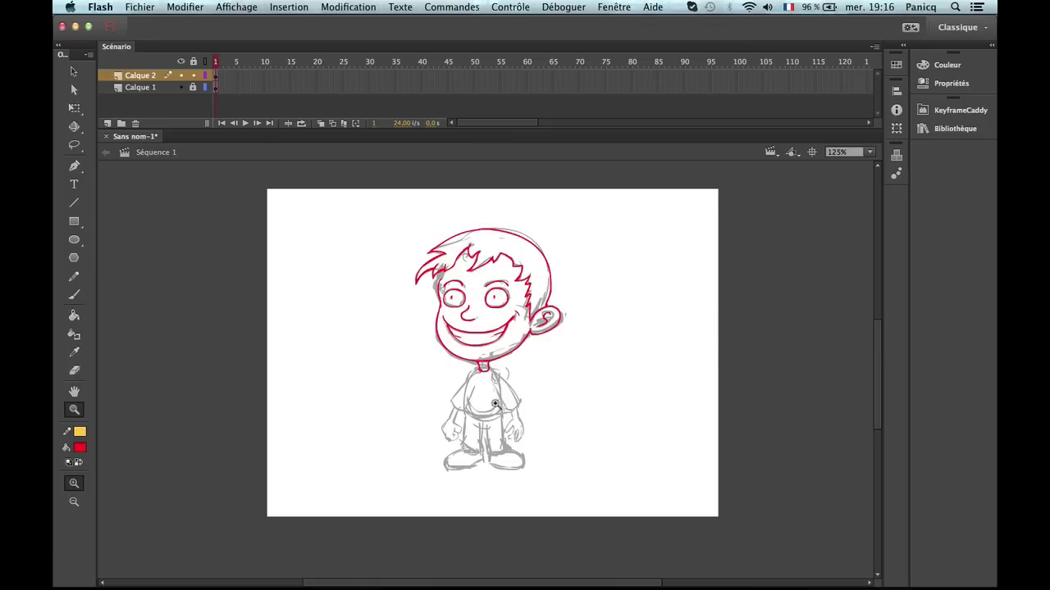
Undo the neck and try again with slightly curved sides below the chin.
click(494, 403)
click(487, 305)
key(b)
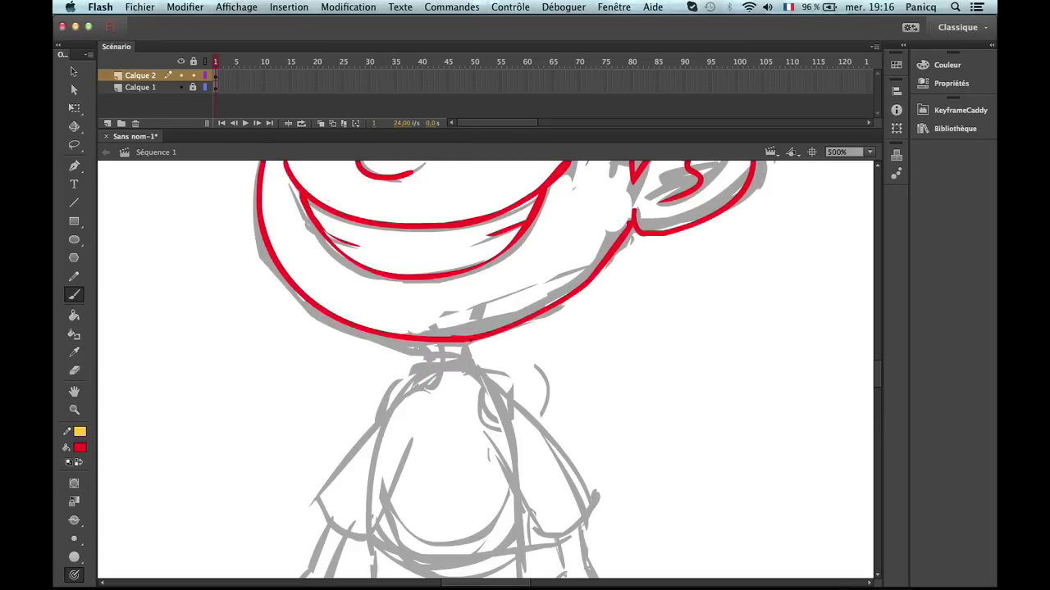
mouse_move(460, 368)
mouse_down()
mouse_move(424, 359)
mouse_move(420, 342)
mouse_move(434, 371)
mouse_move(459, 385)
mouse_up()
key(super+z)
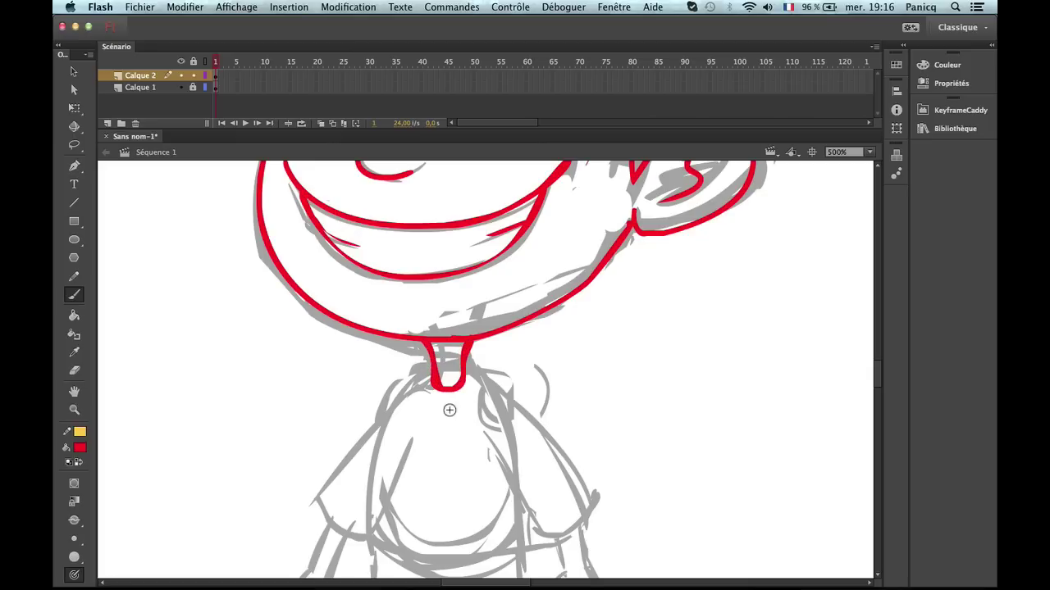
key(super+z)
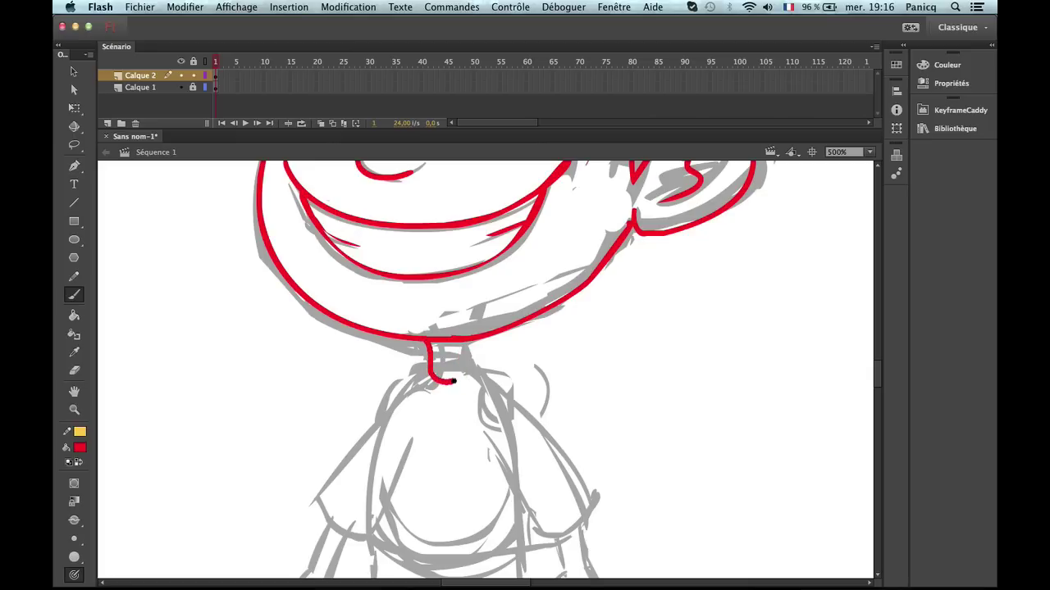
Try a curved and a flatter collar line at the base of the neck and undo them.
scroll(461, 351, down, 5)
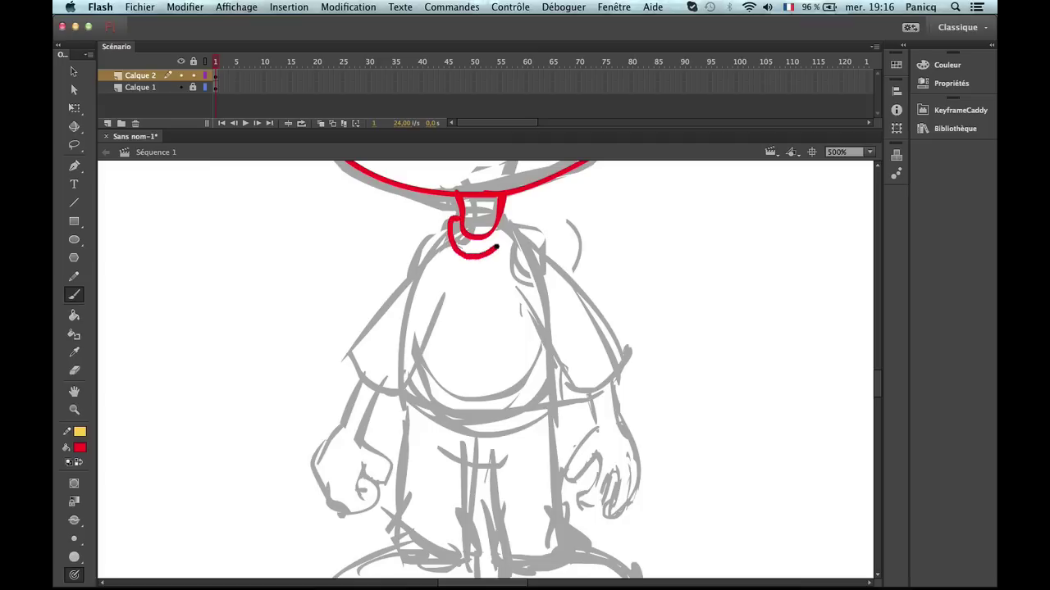
key(super+z)
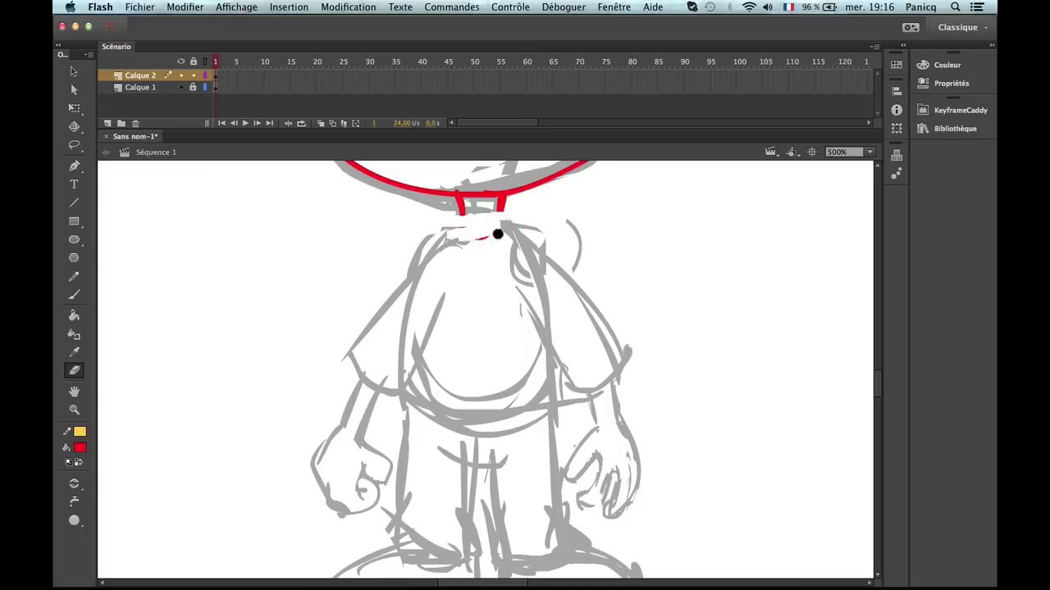
key(super+z)
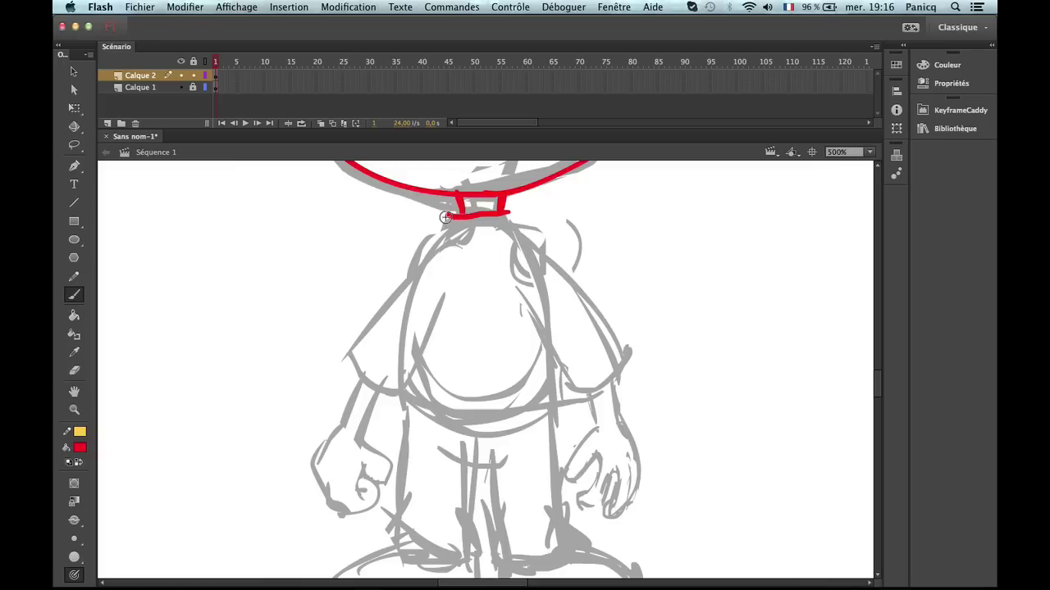
key(super+z)
key(super+z)
Erase the red neck strokes beneath the chin.
key(e)
mouse_move(497, 201)
mouse_down()
mouse_move(450, 204)
mouse_move(445, 227)
mouse_move(467, 241)
mouse_move(495, 232)
mouse_up()
mouse_move(457, 213)
mouse_down()
mouse_move(467, 241)
mouse_move(495, 225)
mouse_move(449, 205)
mouse_move(511, 199)
mouse_up()
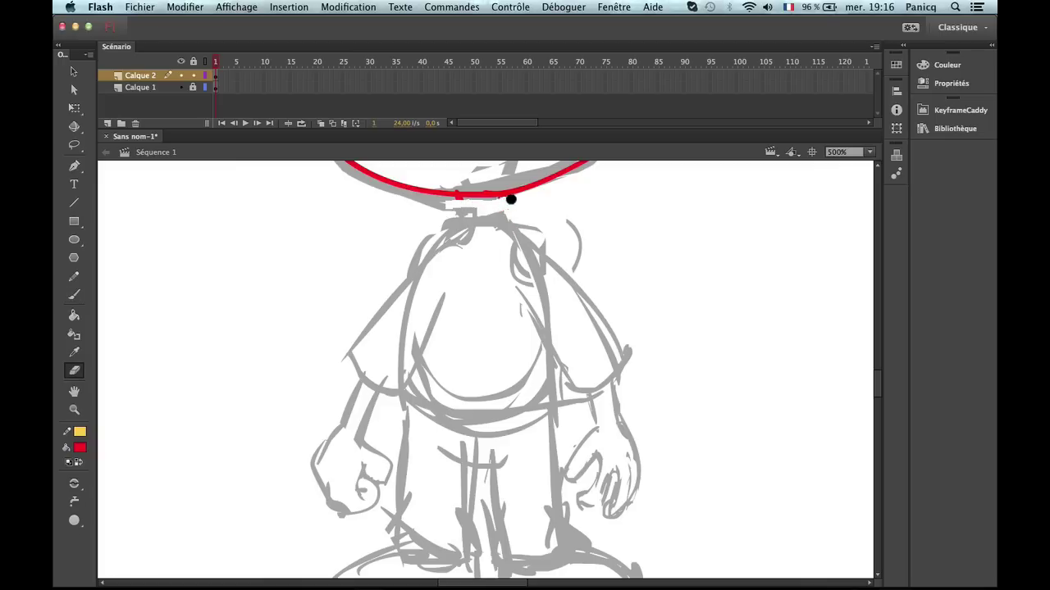
Try a short, rounded rectangular neck with a flat base directly below the chin.
key(b)
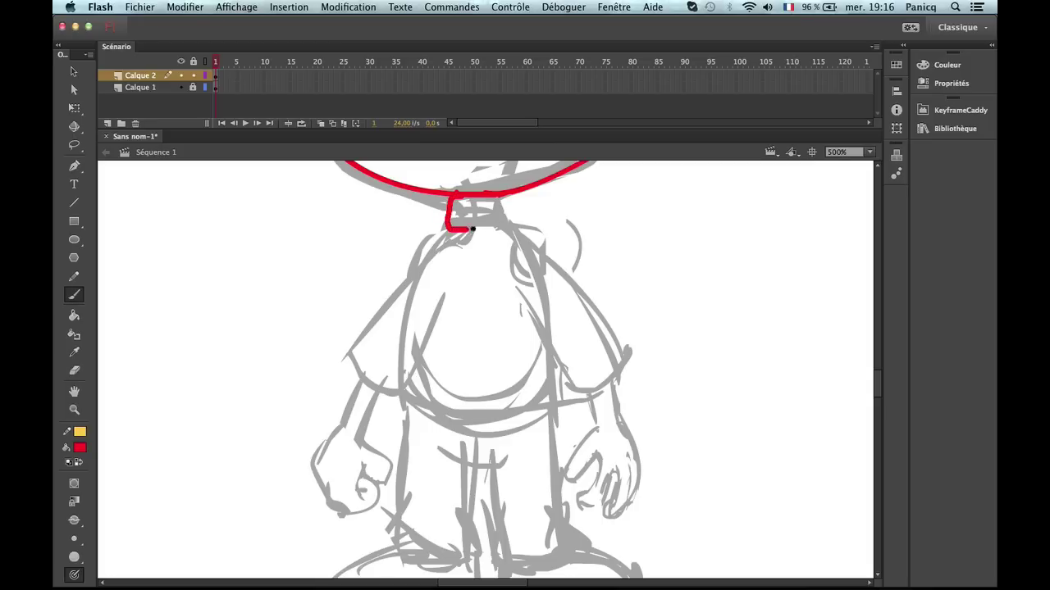
mouse_move(473, 228)
mouse_down()
mouse_move(515, 223)
mouse_move(512, 197)
mouse_move(455, 196)
mouse_move(450, 227)
mouse_move(507, 198)
mouse_up()
key(super+z)
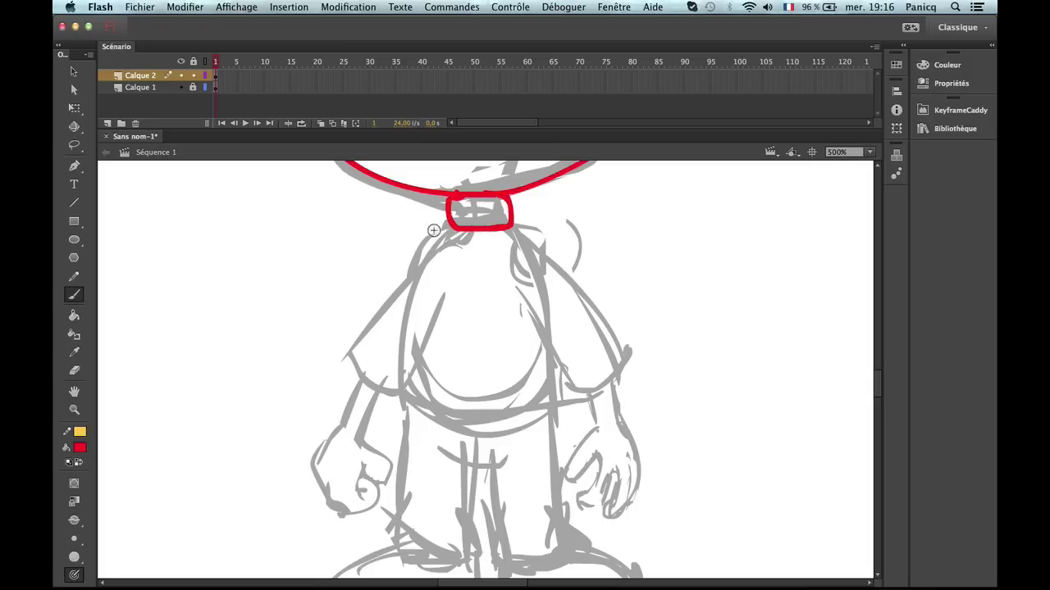
Ink both shoulder slopes from the base of the neck and outline the left short sleeve with the Brush.
drag(448, 231, 408, 276)
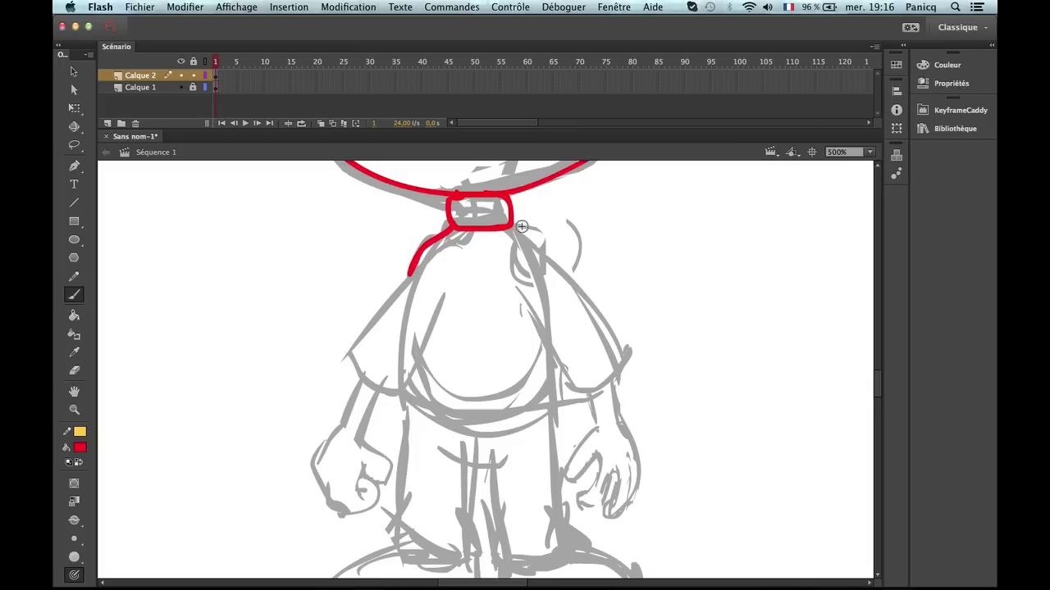
drag(531, 241, 551, 266)
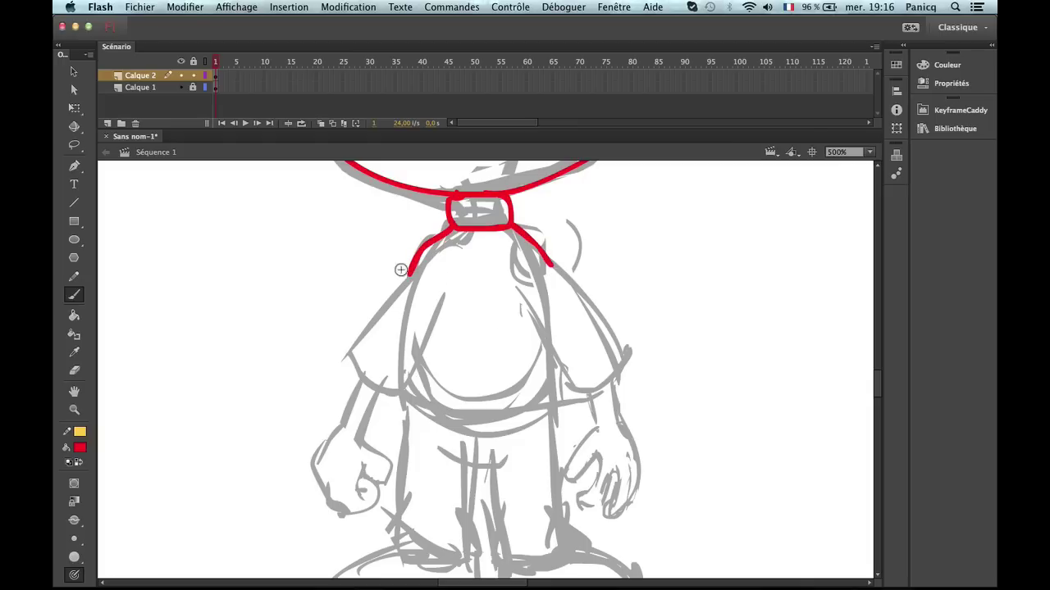
drag(376, 308, 362, 329)
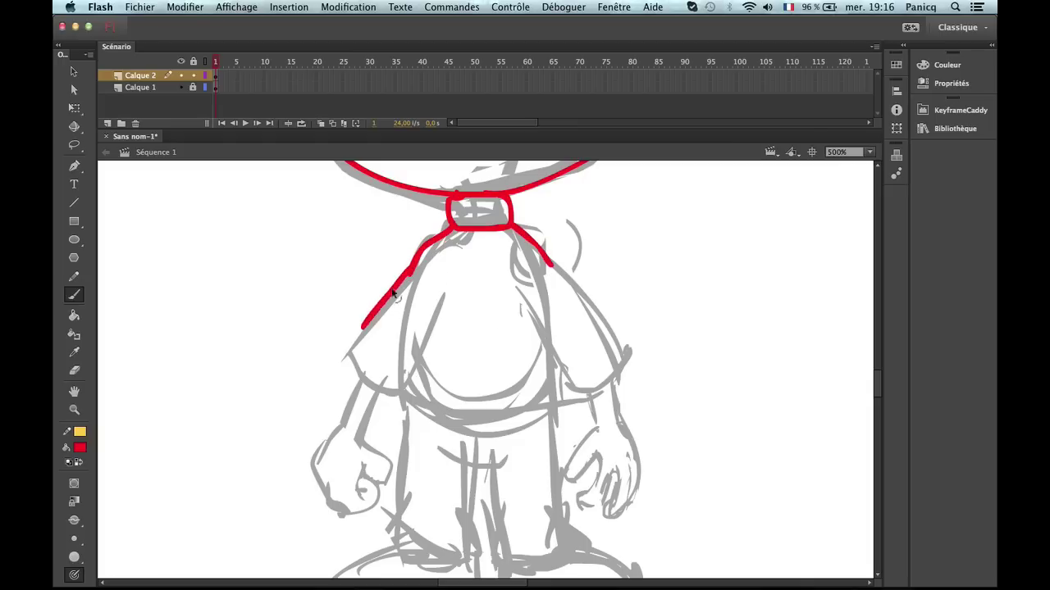
key(ctrl+z)
key(ctrl+z)
mouse_move(415, 265)
mouse_down()
mouse_move(348, 345)
mouse_move(379, 395)
mouse_move(389, 396)
mouse_move(425, 293)
mouse_up()
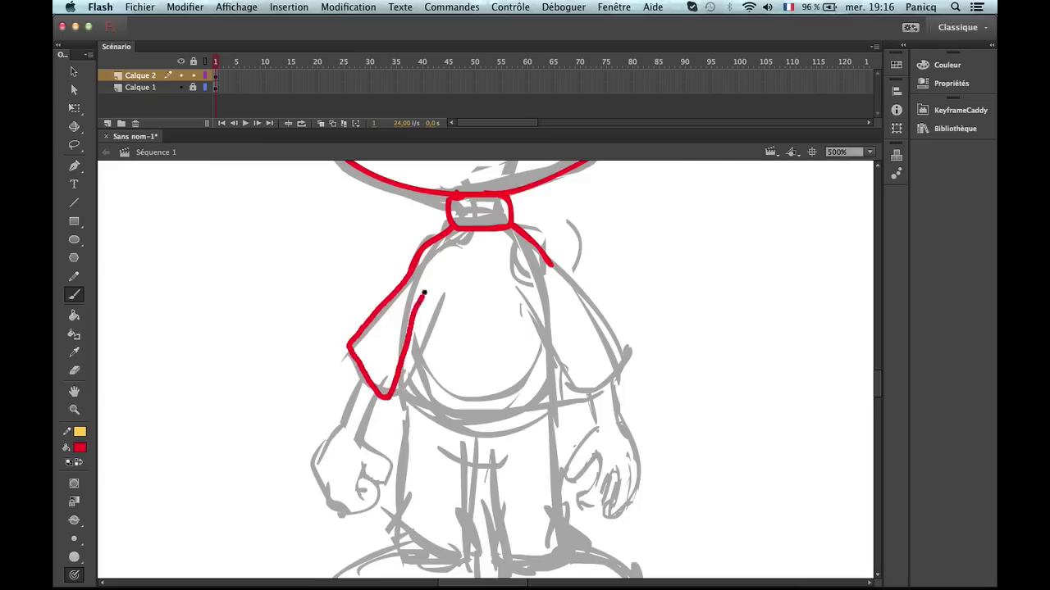
Ink the T-shirt's curved bottom hem and both side edges between the sleeves, redrawing the right edge.
drag(424, 361, 398, 299)
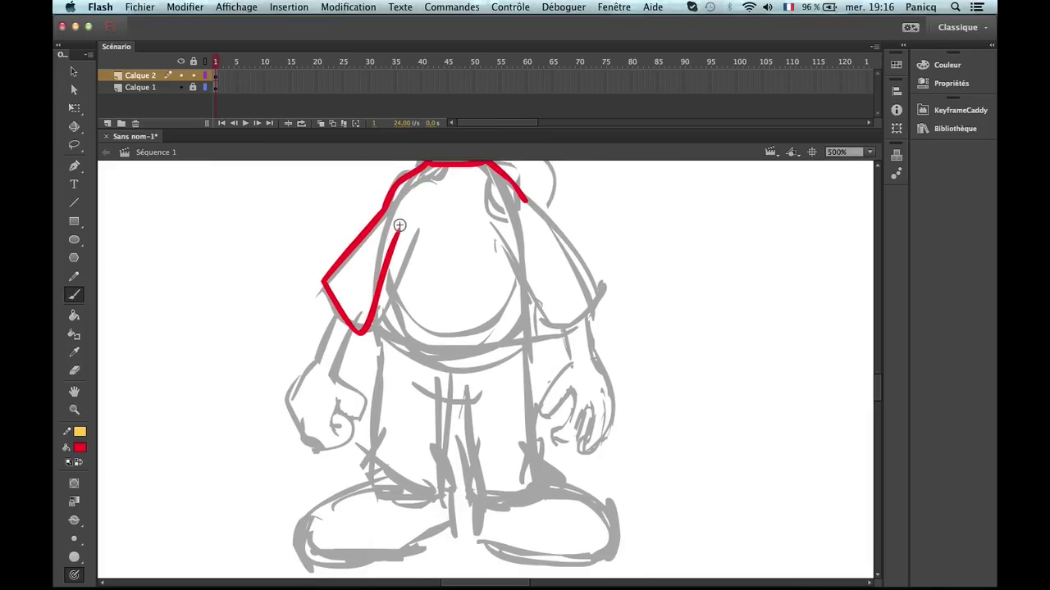
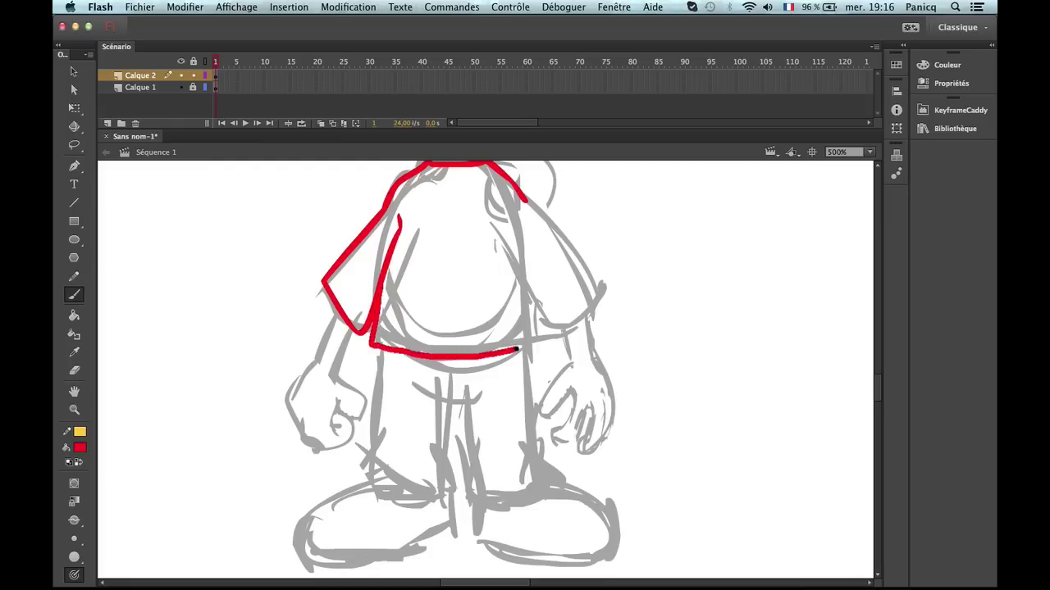
drag(491, 263, 468, 300)
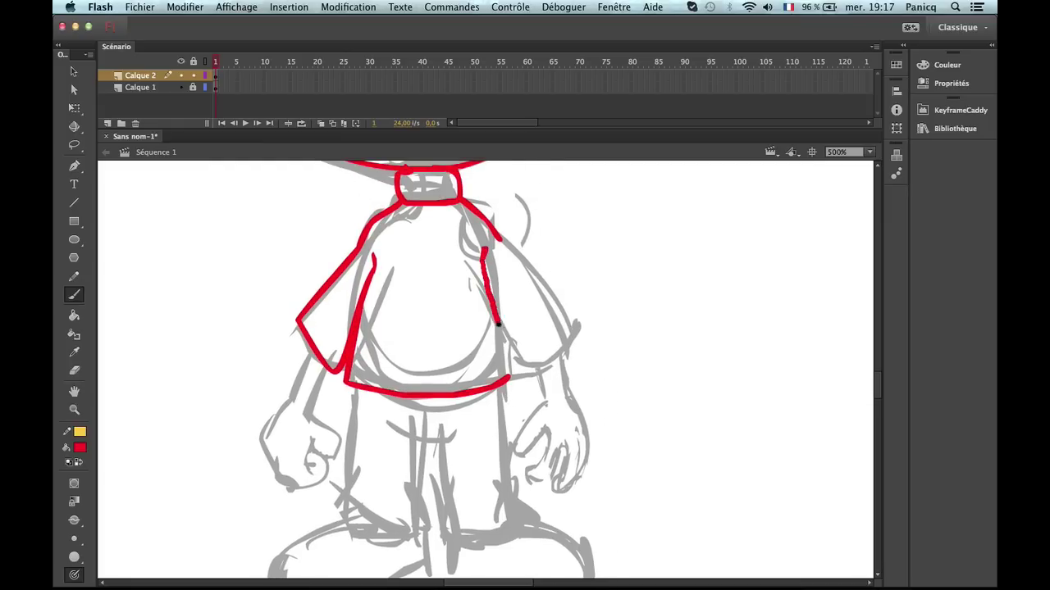
drag(499, 324, 506, 379)
key(super+z)
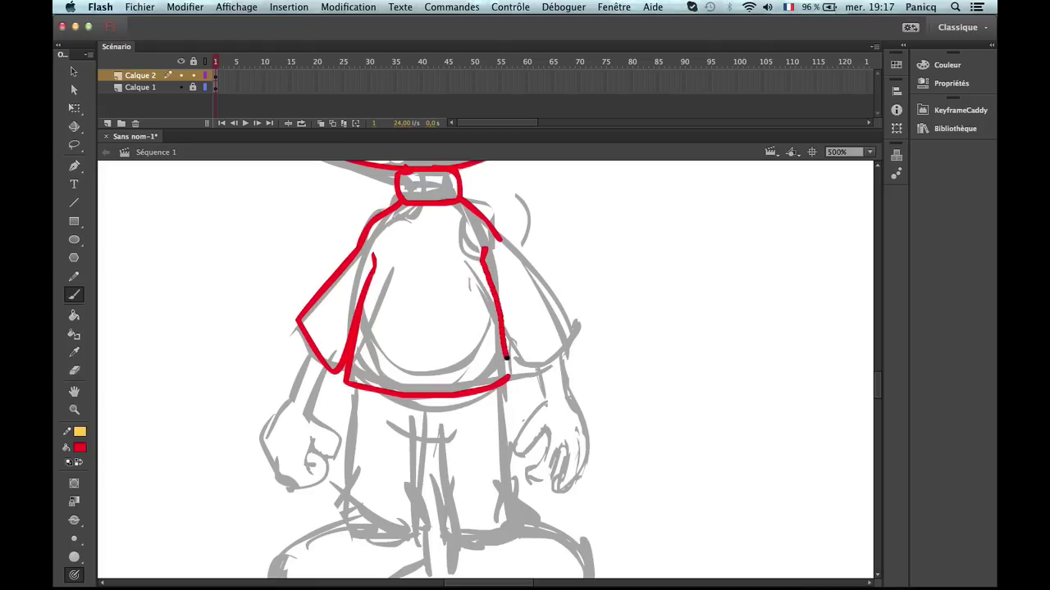
drag(505, 358, 509, 379)
Erase the red neck and ink a dipped neckline joining the two shoulders.
key(z)
alt+click(535, 430)
alt+click(484, 376)
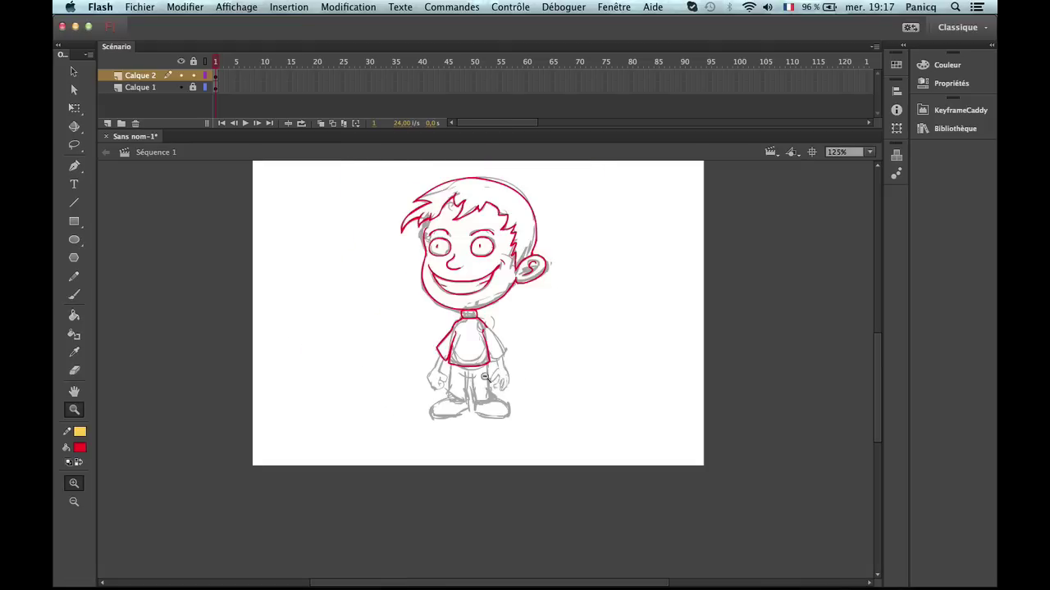
click(485, 376)
click(448, 289)
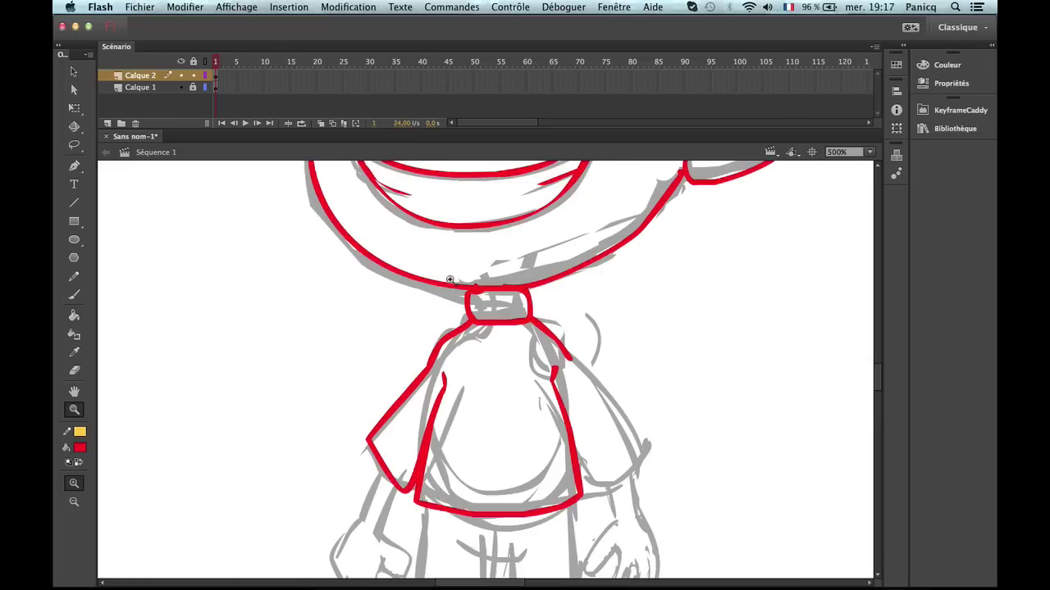
key(e)
mouse_move(463, 309)
mouse_down()
mouse_move(495, 311)
mouse_move(467, 312)
mouse_move(487, 318)
mouse_move(479, 316)
mouse_move(536, 313)
mouse_move(518, 308)
mouse_move(532, 297)
mouse_move(459, 300)
mouse_move(500, 282)
mouse_move(424, 299)
mouse_move(452, 273)
mouse_move(460, 294)
mouse_move(471, 282)
mouse_move(433, 296)
mouse_up()
scroll(501, 297, right, 4)
scroll(501, 297, down, 3)
key(b)
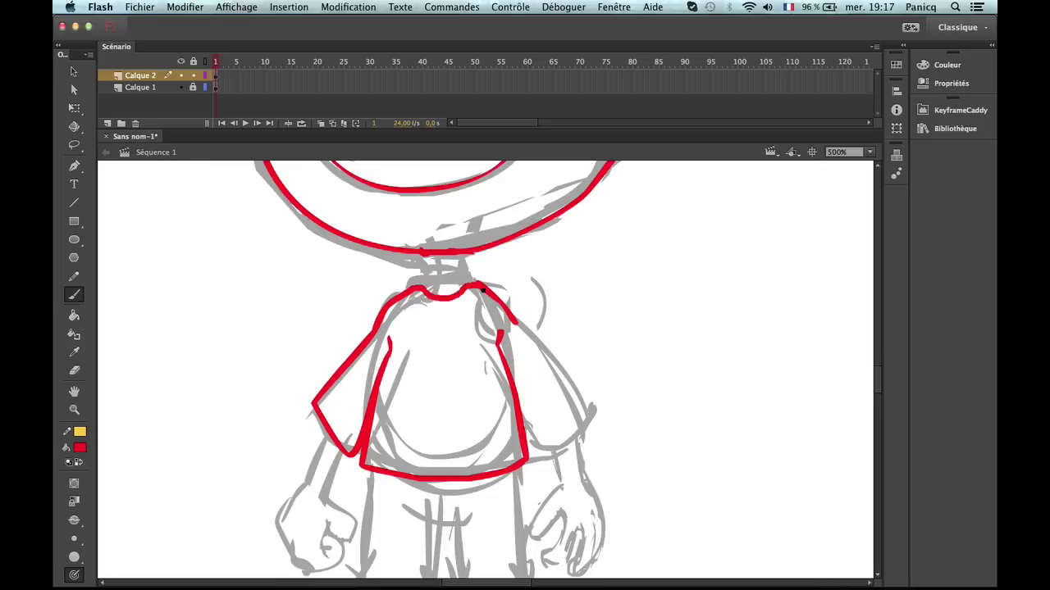
Outline the right short sleeve down to its hem and trim its outer edge with the Eraser.
mouse_move(552, 354)
mouse_down()
mouse_move(401, 224)
mouse_move(439, 266)
mouse_up()
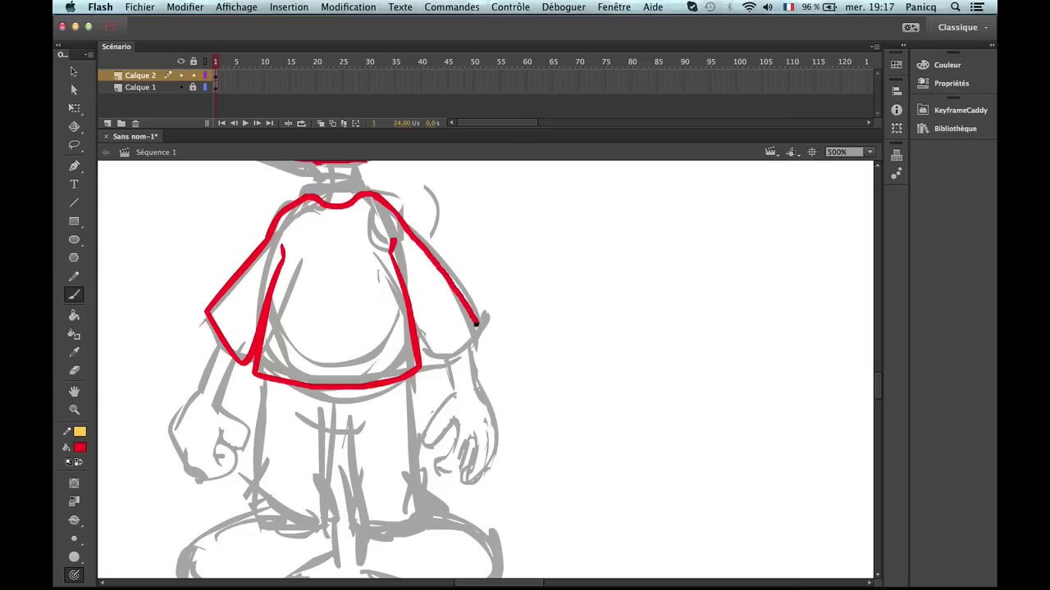
drag(476, 324, 428, 362)
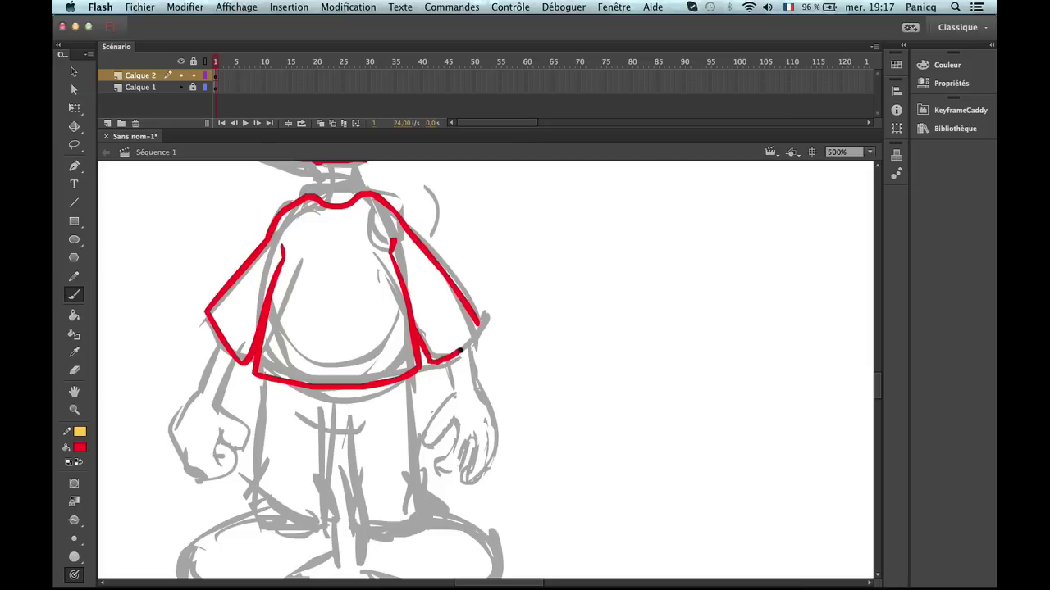
key(z)
alt+click(464, 363)
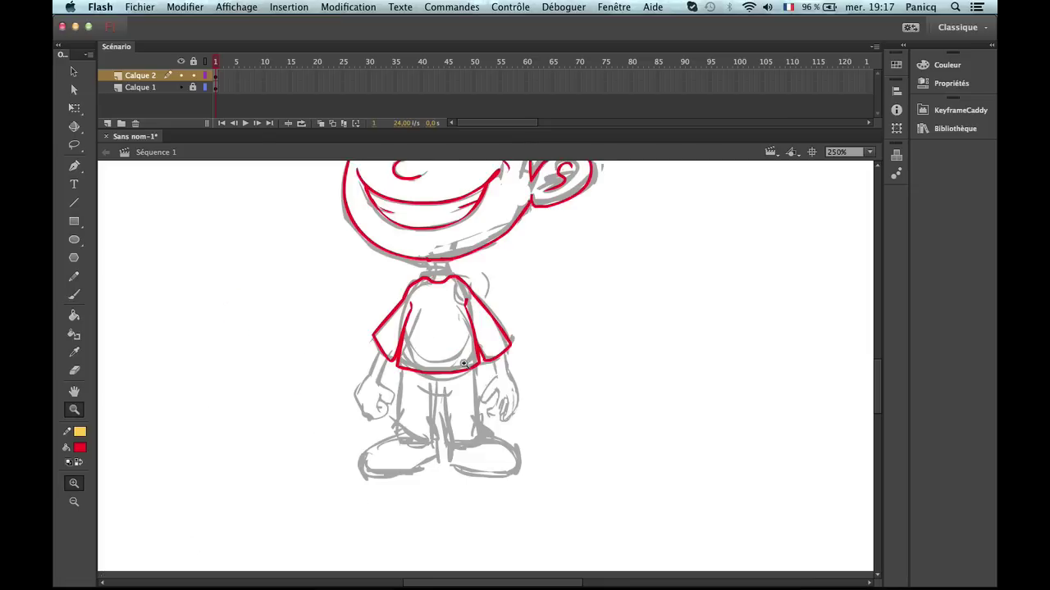
click(482, 372)
key(e)
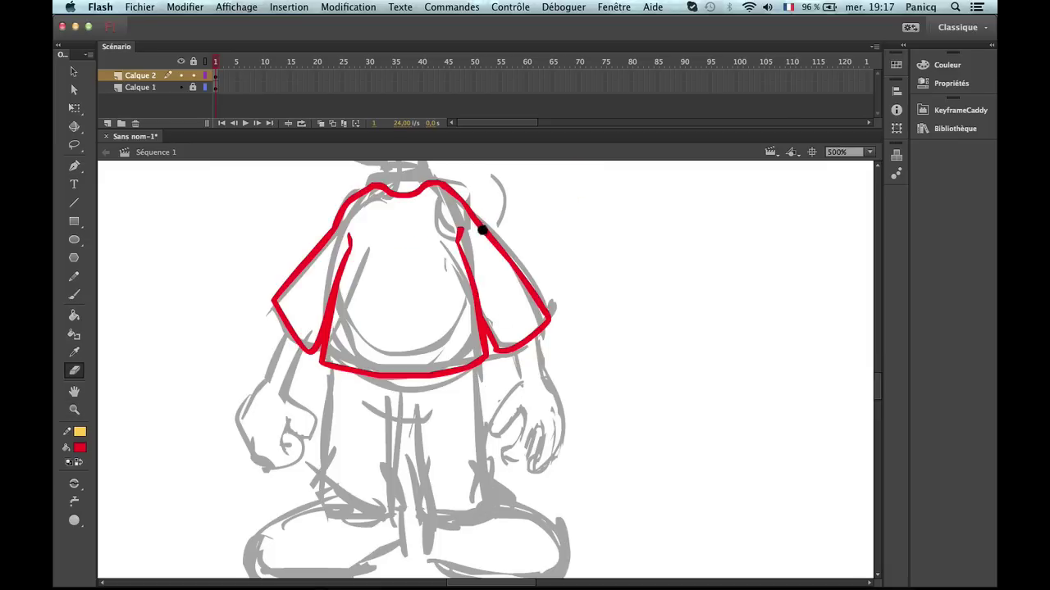
mouse_move(468, 220)
mouse_down()
mouse_move(540, 310)
mouse_move(516, 311)
mouse_up()
key(b)
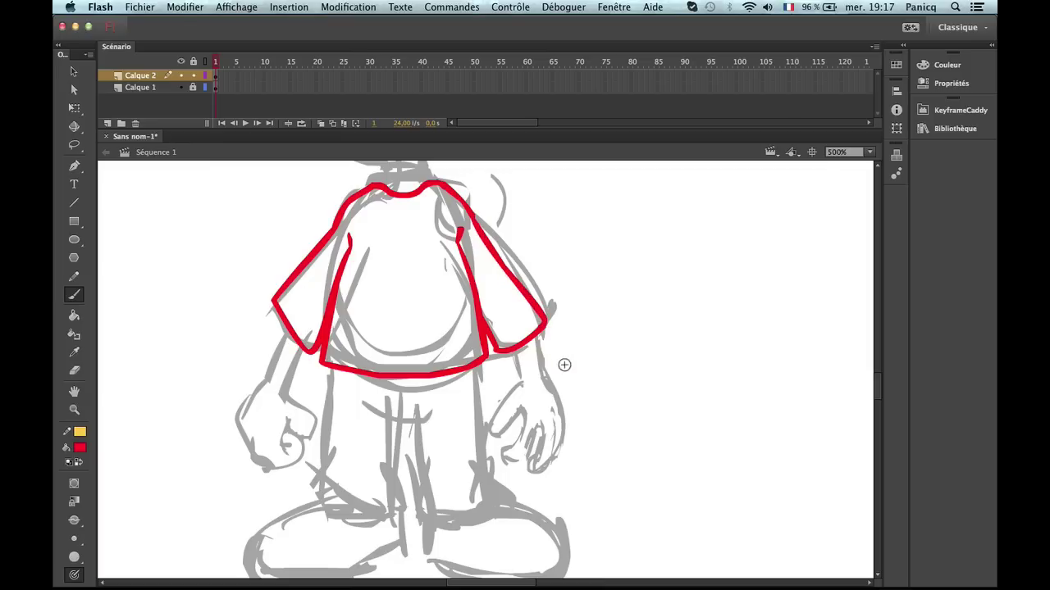
Erase the straight hem of the left sleeve and redraw it with a rounder curve.
scroll(342, 294, down, 2)
scroll(342, 294, left, 2)
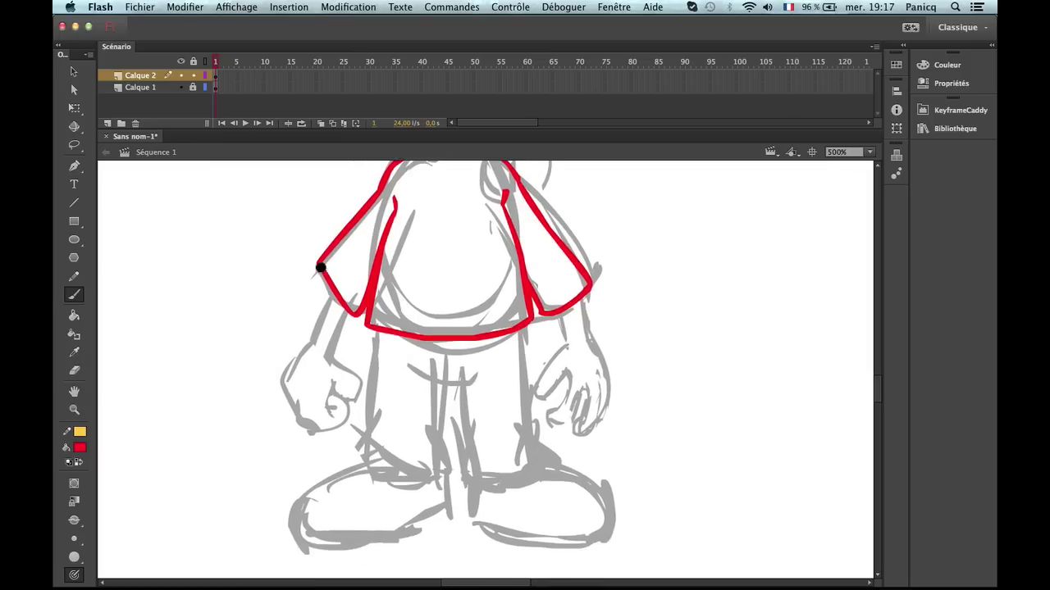
key(e)
drag(320, 265, 356, 307)
key(b)
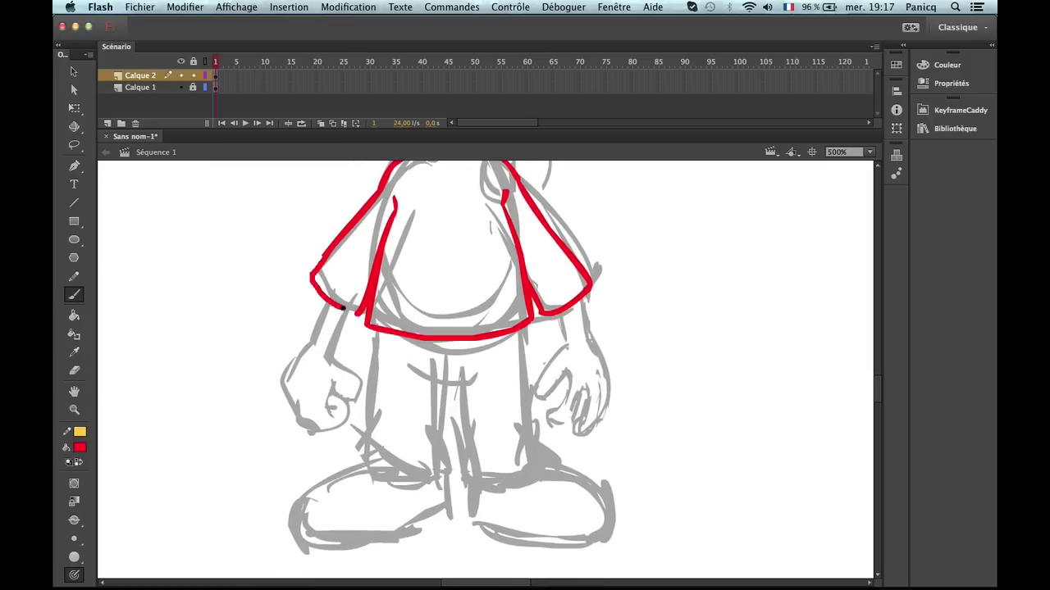
Ink the left forearm's outer edge and the outer contour of the fist, undoing and redrawing the first strokes.
scroll(332, 303, down, 2)
scroll(332, 303, left, 1)
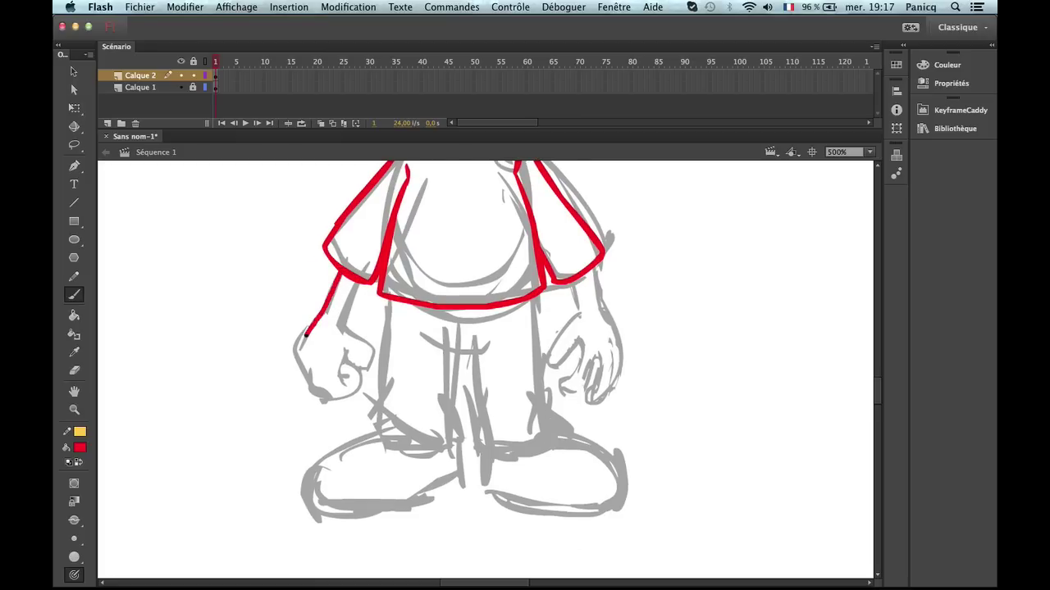
key(cmd+z)
mouse_move(336, 273)
mouse_down()
mouse_move(321, 322)
mouse_move(327, 303)
mouse_move(295, 337)
mouse_move(302, 347)
mouse_move(325, 305)
mouse_move(296, 338)
mouse_up()
key(cmd+z)
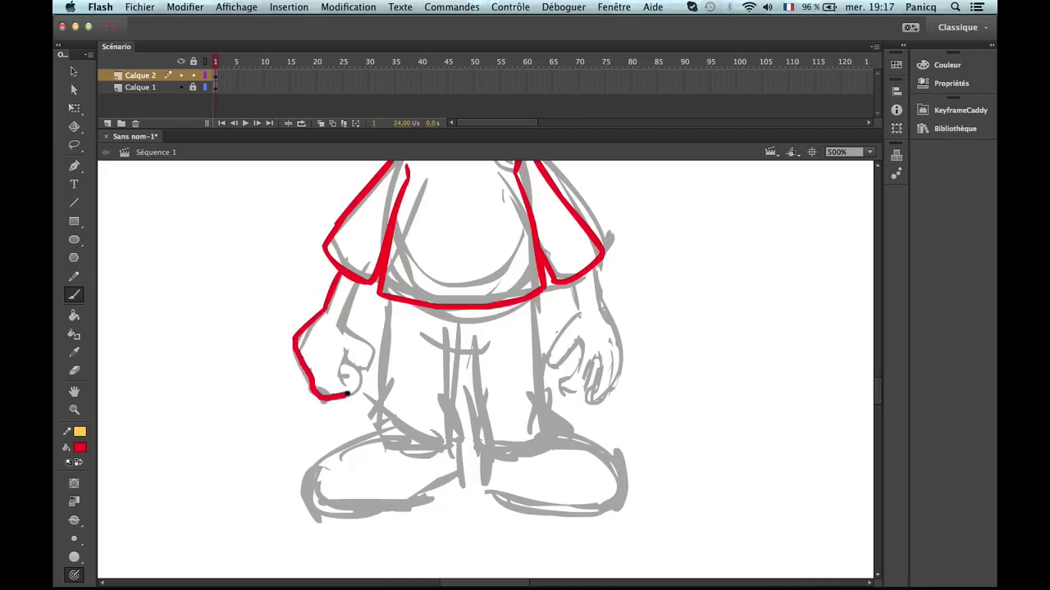
drag(359, 387, 342, 373)
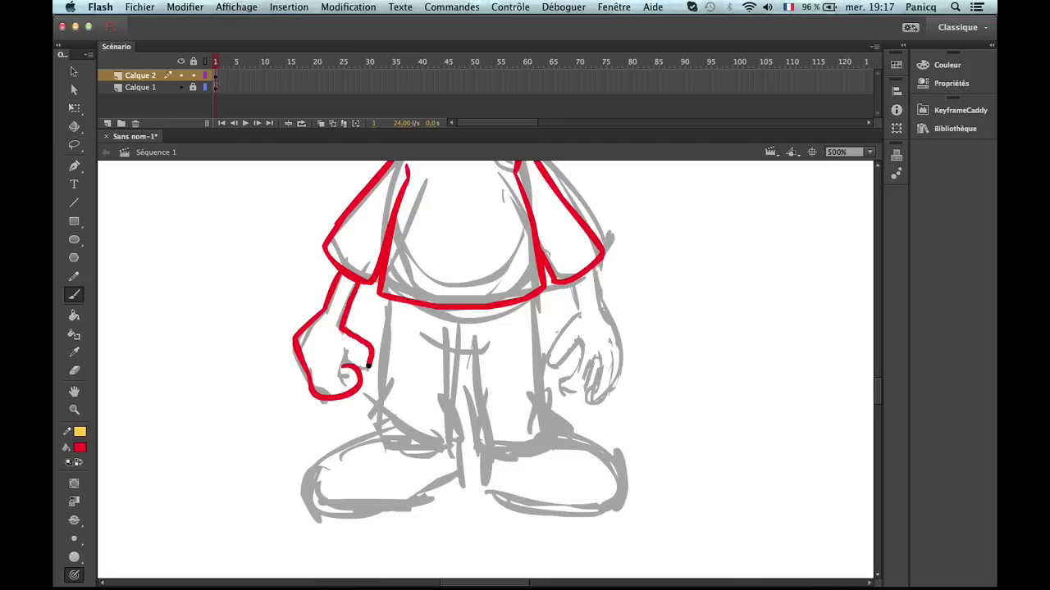
Redraw the left forearm's inner edge and the upper side of the fist, closing the contour at the curled finger.
key(cmd+z)
mouse_move(359, 282)
mouse_down()
mouse_move(342, 327)
mouse_move(359, 342)
mouse_up()
key(super+z)
key(super+z)
drag(360, 371, 357, 363)
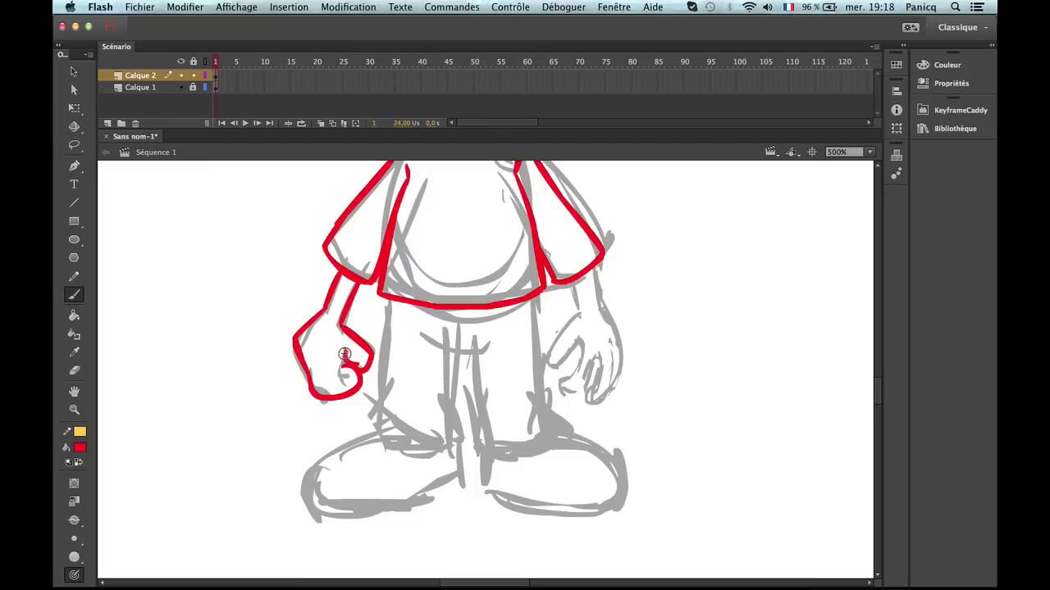
Ink the small finger curl inside the left fist and erase the excess at its tip.
drag(343, 373, 349, 376)
key(super+z)
key(z)
alt+click(496, 402)
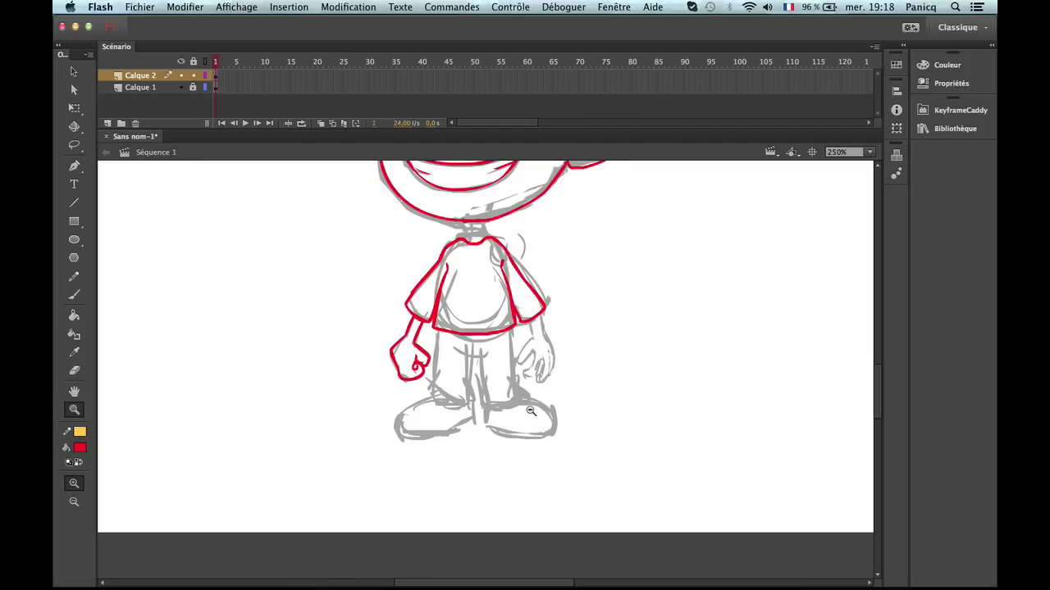
click(452, 389)
click(435, 343)
click(456, 359)
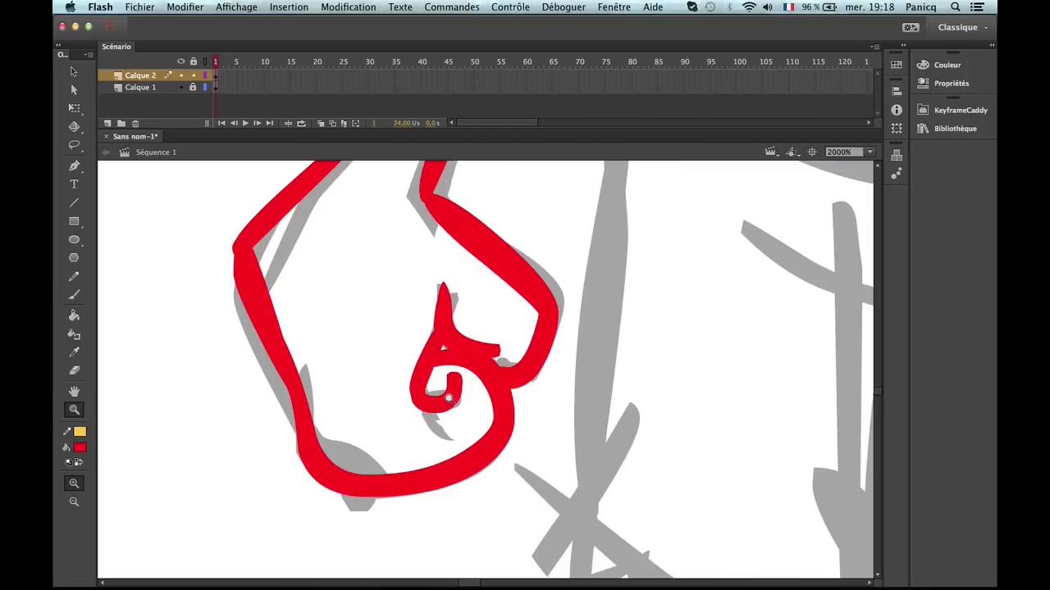
key(e)
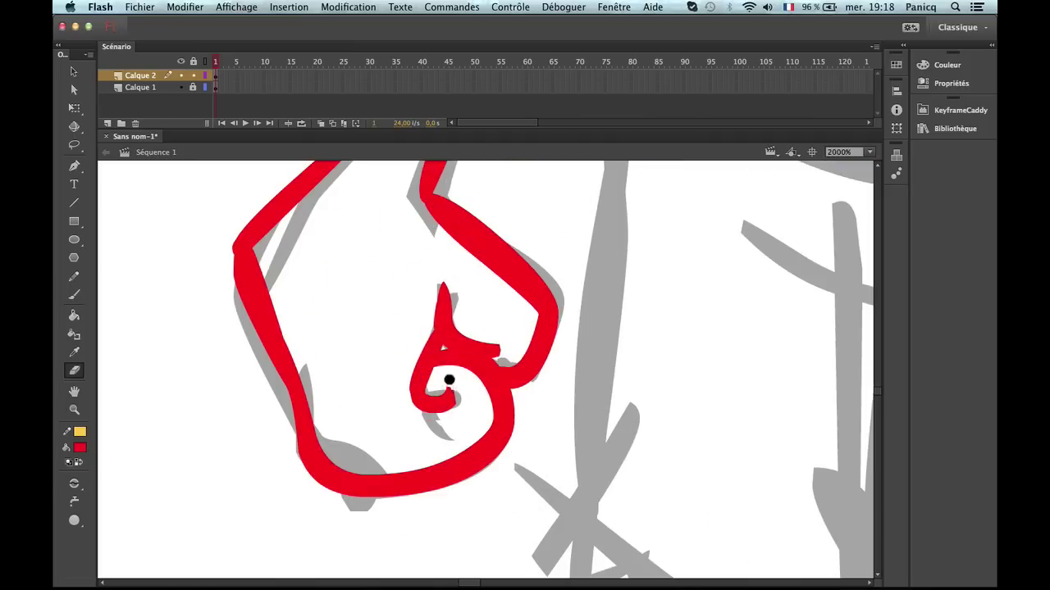
Clean up the finger curl inside the left fist by erasing its stray stroke ends.
key(z)
alt+click(487, 410)
alt+click(488, 410)
alt+click(517, 399)
alt+click(517, 399)
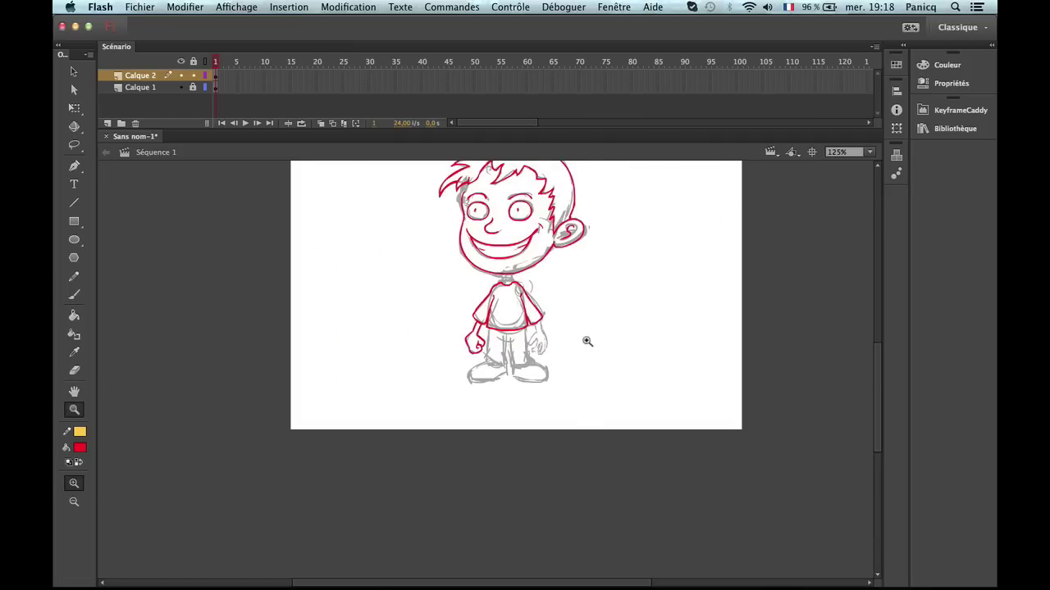
click(505, 385)
click(425, 298)
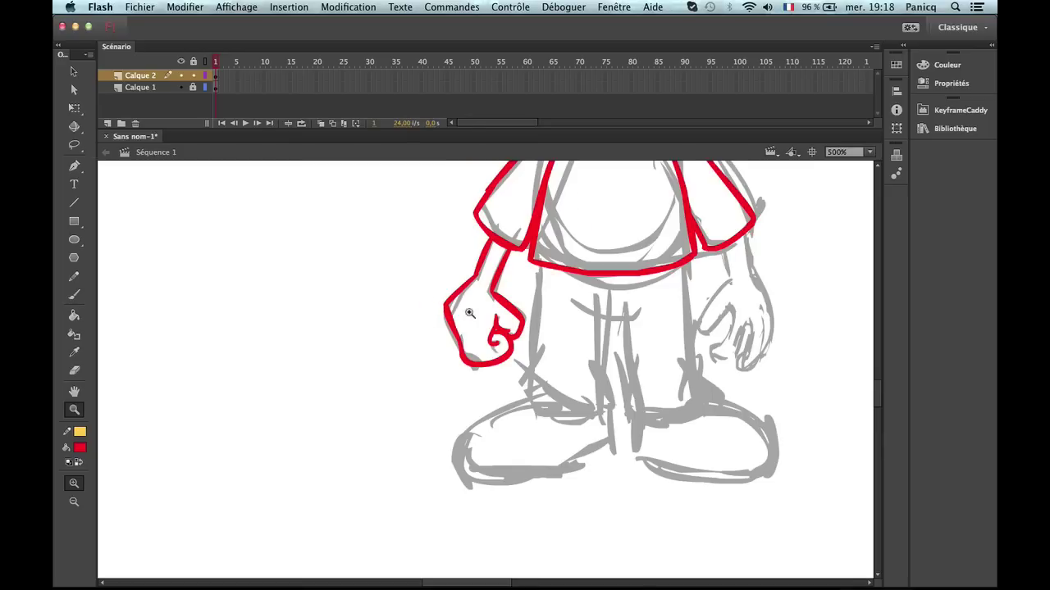
click(471, 316)
key(b)
mouse_move(526, 399)
mouse_down()
mouse_move(532, 426)
mouse_move(527, 410)
mouse_up()
key(z)
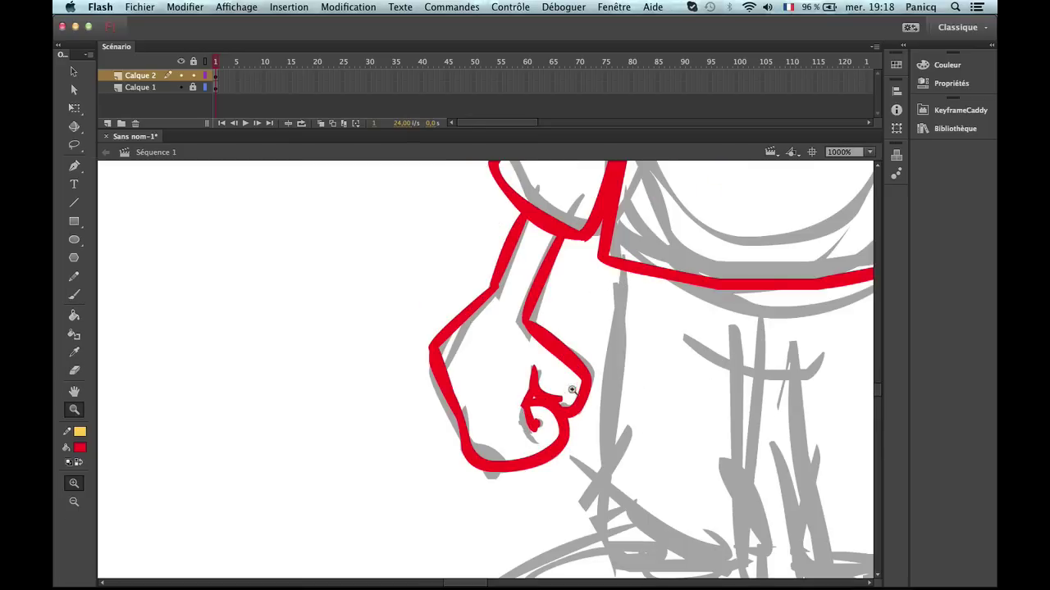
key(b)
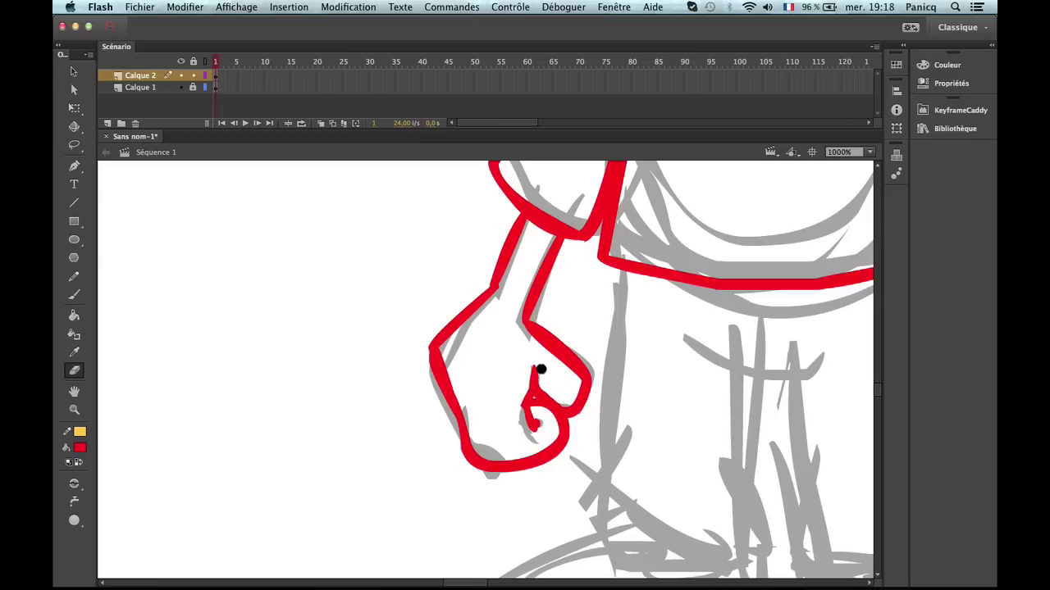
Try a first stroke for the right arm below the sleeve and undo it.
key(z)
alt+click(579, 417)
alt+click(529, 390)
drag(581, 376, 535, 442)
click(515, 466)
click(460, 325)
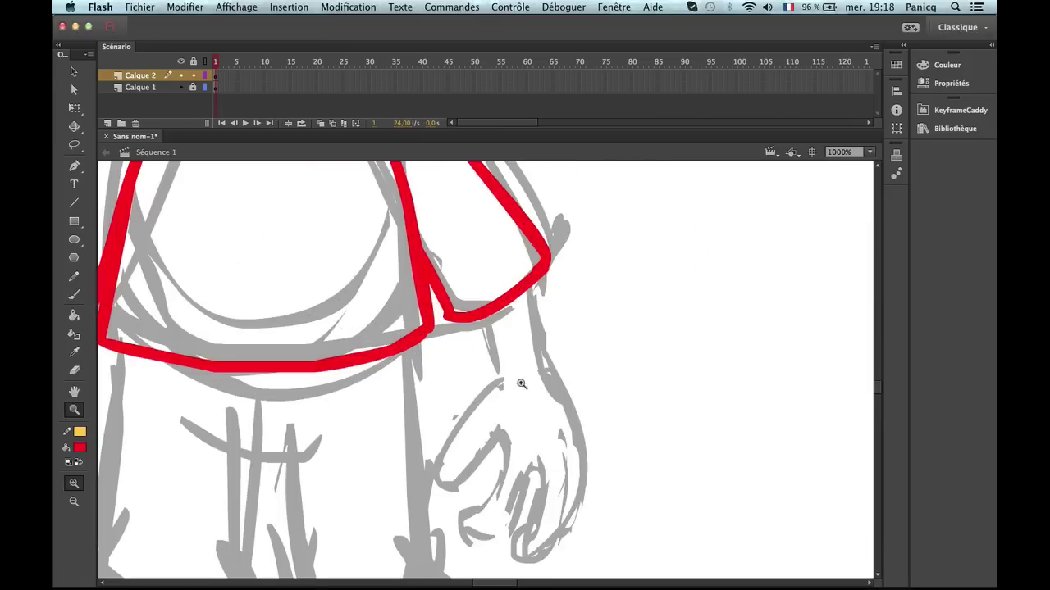
scroll(487, 300, down, 1)
key(b)
mouse_move(482, 281)
mouse_down()
mouse_move(497, 336)
mouse_move(511, 260)
mouse_up()
key(super+z)
Try the inner edge of the right forearm from the sleeve hem to the wrist and undo it.
key(z)
alt+click(496, 348)
drag(382, 212, 582, 412)
key(b)
drag(443, 244, 456, 311)
scroll(456, 319, left, 5)
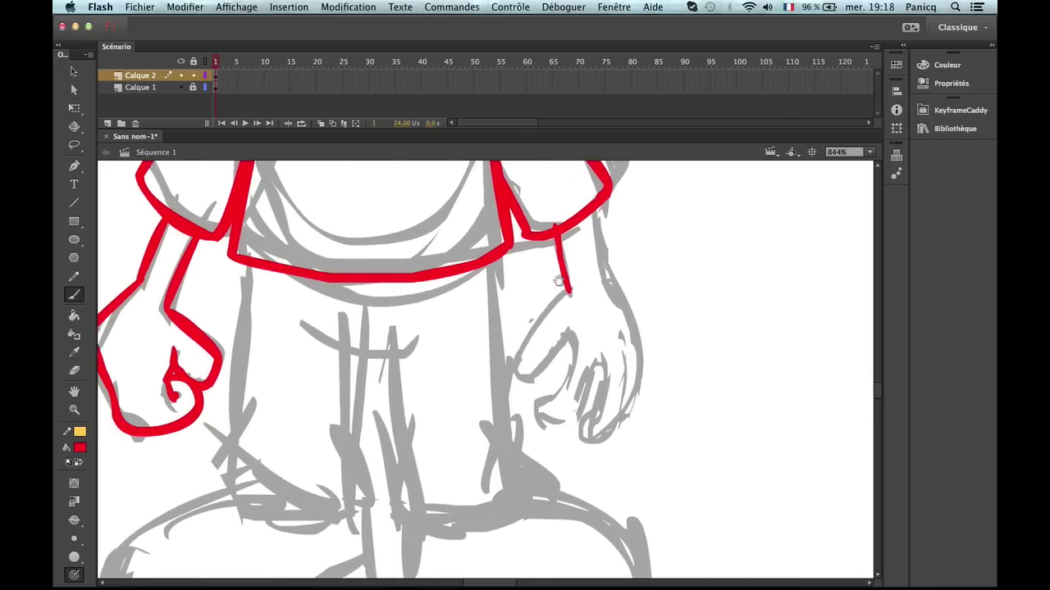
key(super+z)
Ink the inner edge of the right forearm from the sleeve hem to the wrist, undoing the trial thumb outline.
click(81, 516)
click(103, 482)
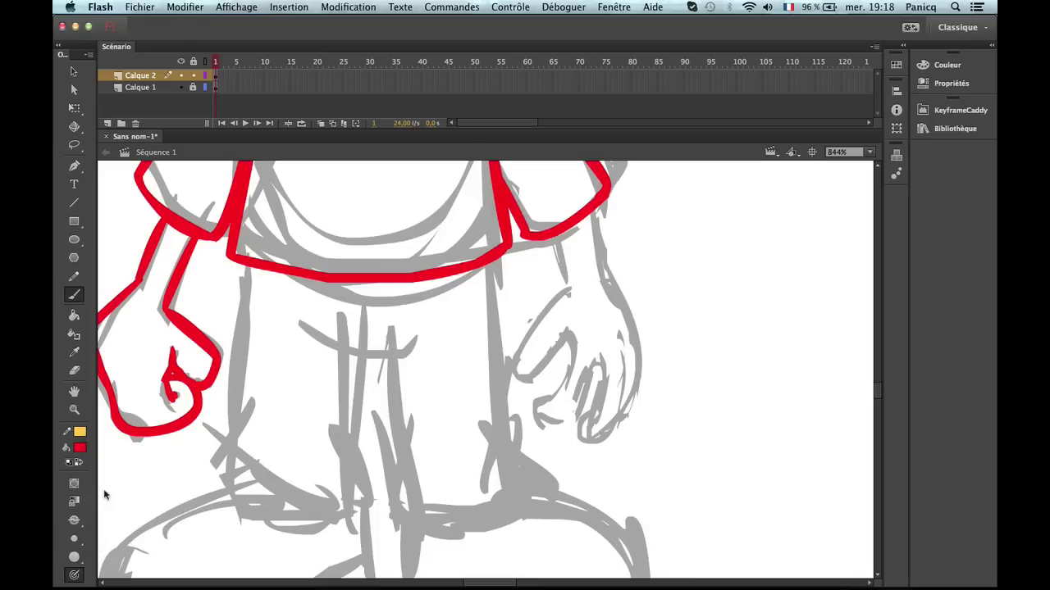
mouse_move(552, 238)
mouse_down()
mouse_move(568, 292)
mouse_move(507, 365)
mouse_move(524, 372)
mouse_move(565, 344)
mouse_up()
key(super+z)
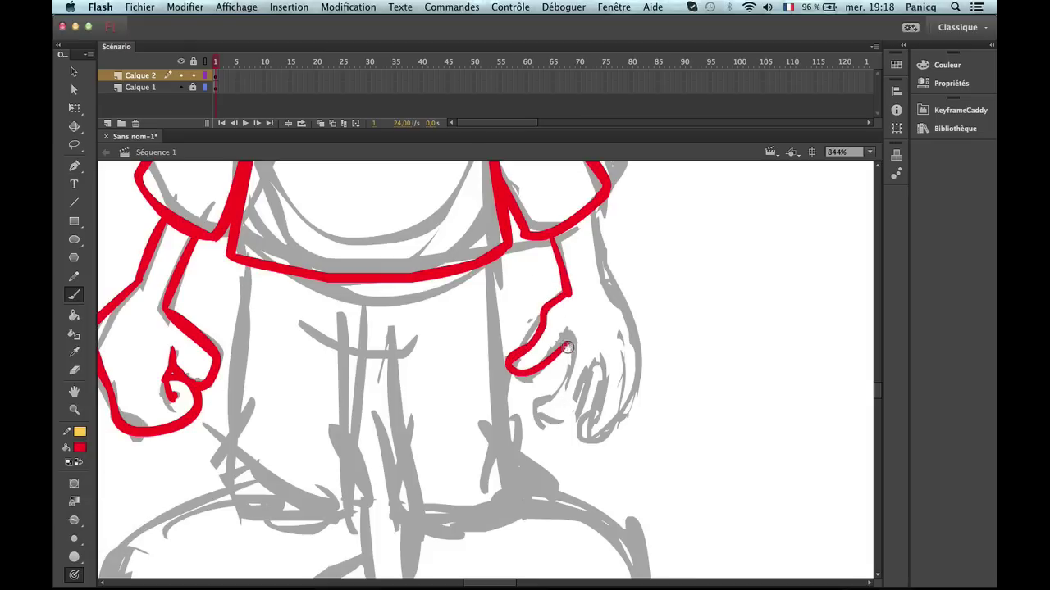
key(super+z)
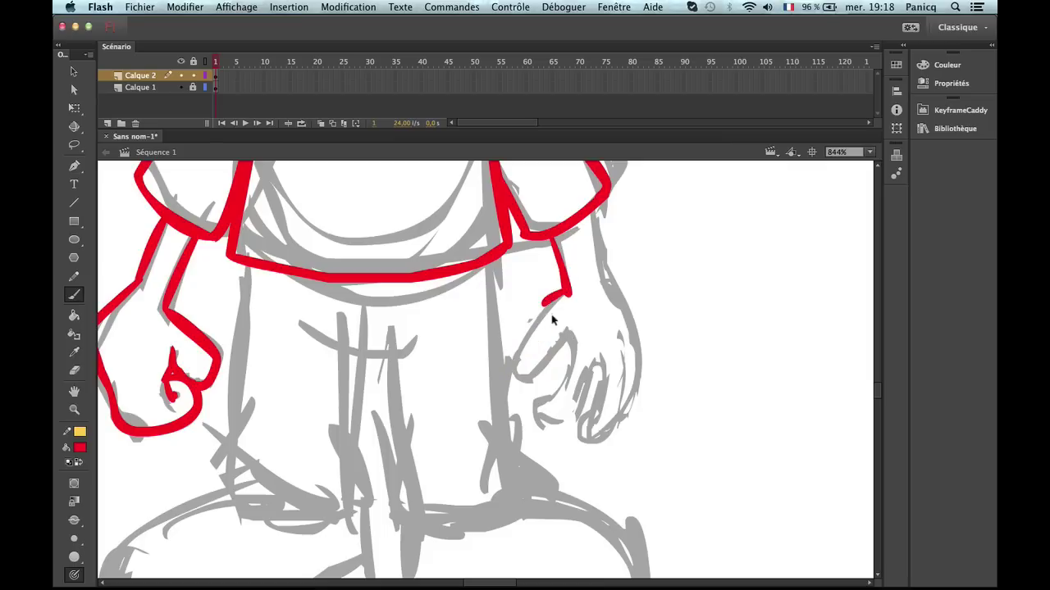
Ink the right hand's thumb from the wrist around its tip, with a small nail at the end.
key(super+z)
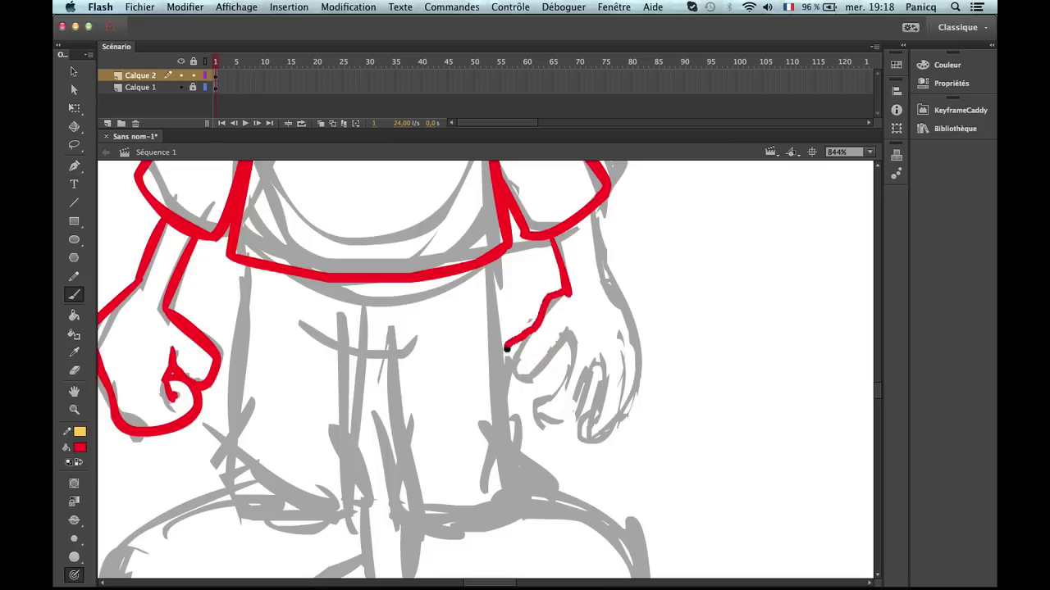
mouse_move(548, 355)
mouse_down()
mouse_move(572, 339)
mouse_move(517, 355)
mouse_move(535, 351)
mouse_up()
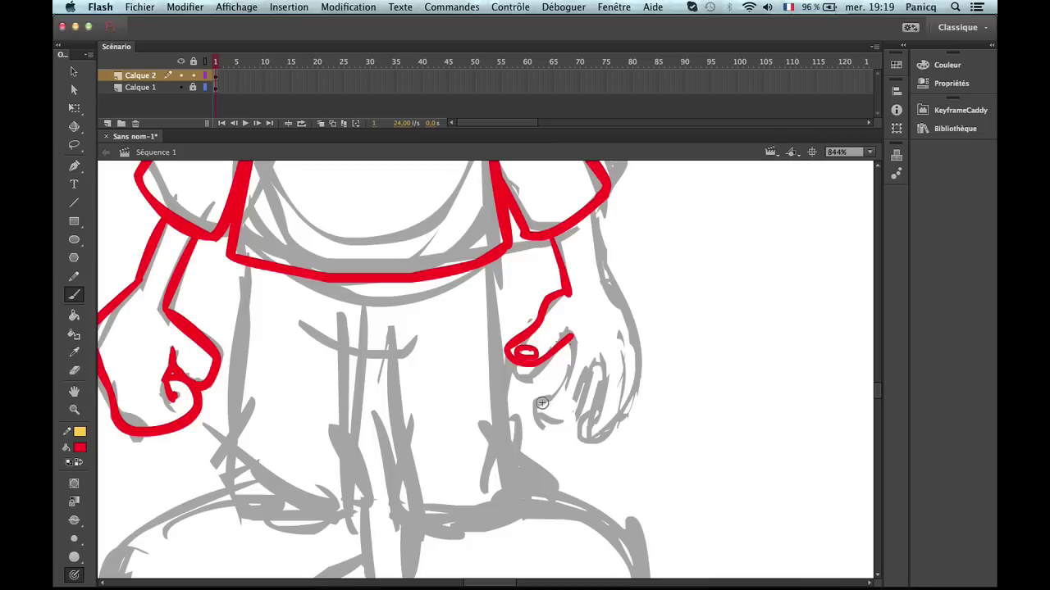
key(super+z)
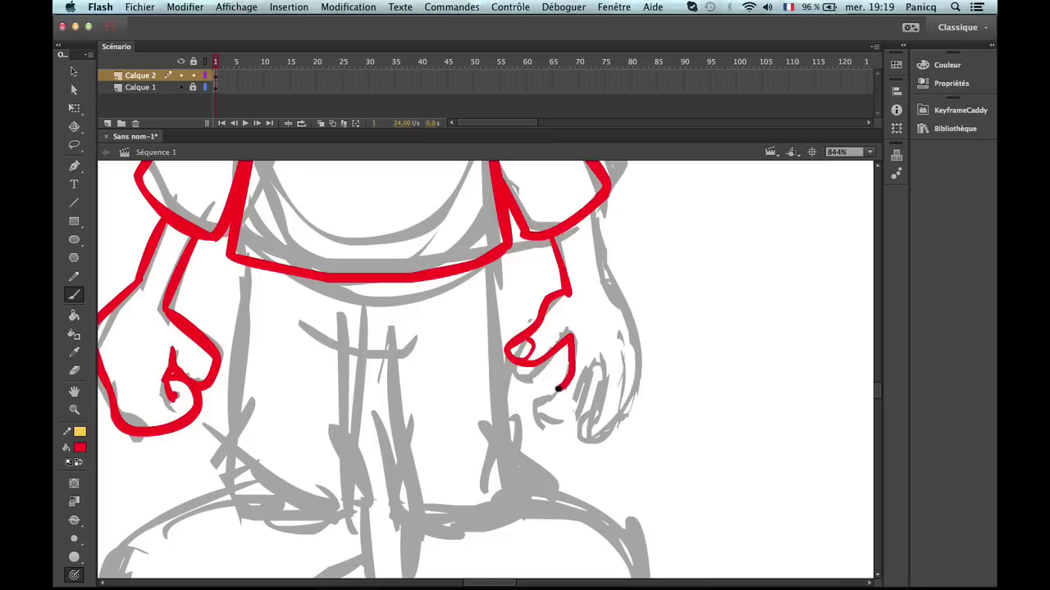
Ink the right hand's fingers and the outer contour from the sleeve hem down to the little finger.
mouse_move(533, 405)
mouse_down()
mouse_move(584, 401)
mouse_move(593, 373)
mouse_move(583, 408)
mouse_up()
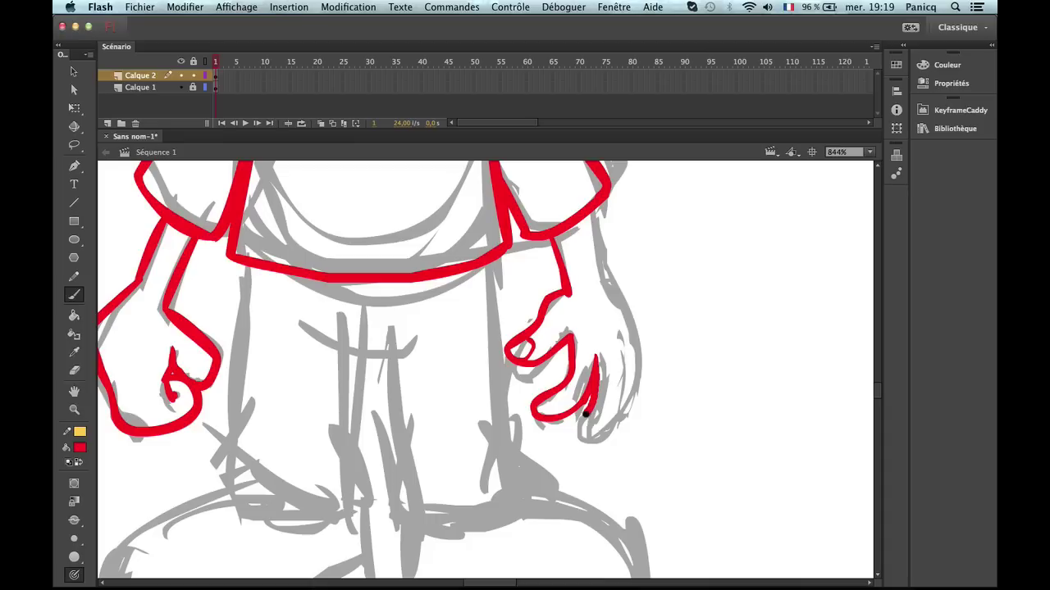
drag(599, 430, 624, 354)
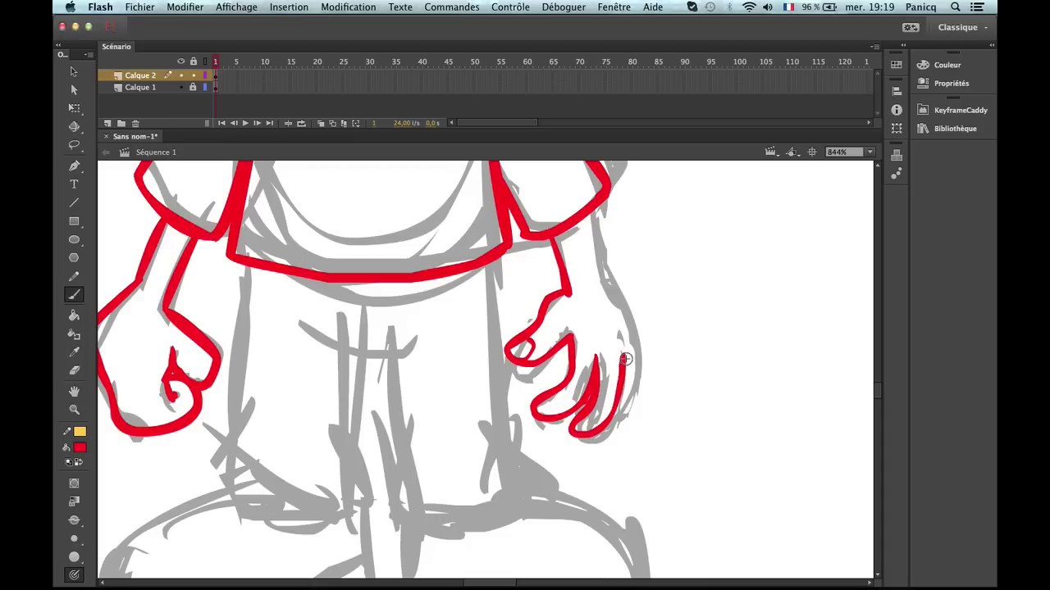
mouse_move(597, 220)
mouse_down()
mouse_move(607, 279)
mouse_move(636, 336)
mouse_up()
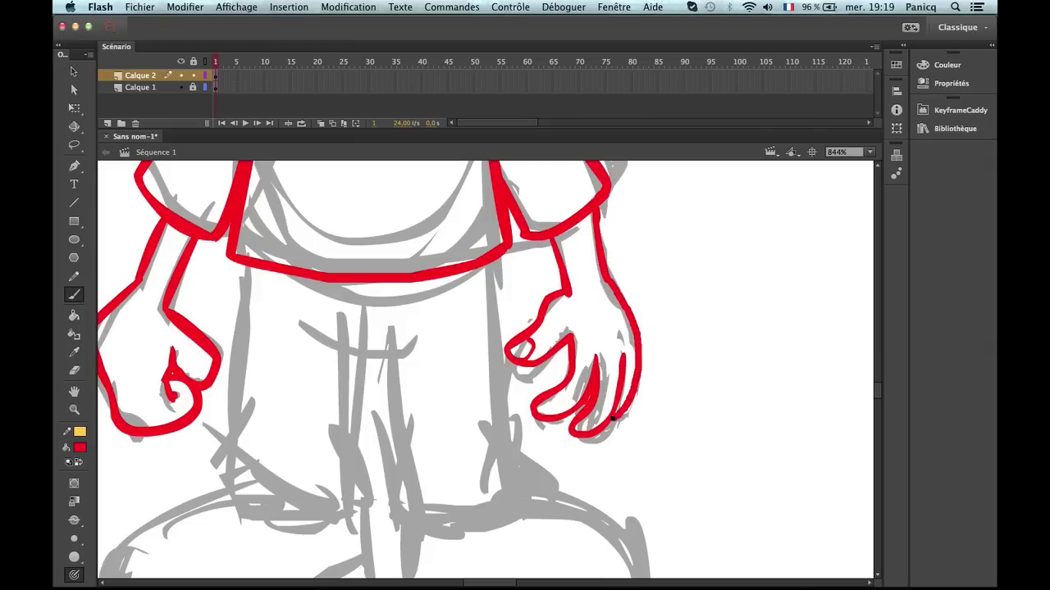
Erase the upper edge of the right hand's index fingertip and redraw it as a rounder curl.
key(z)
alt+click(599, 446)
scroll(535, 352, left, 3)
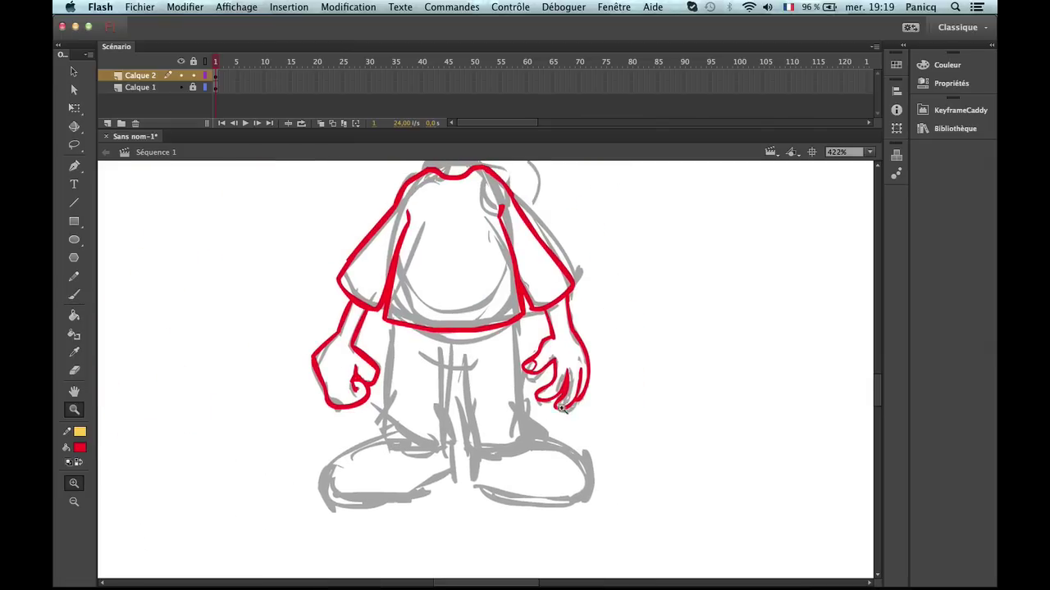
click(530, 368)
key(e)
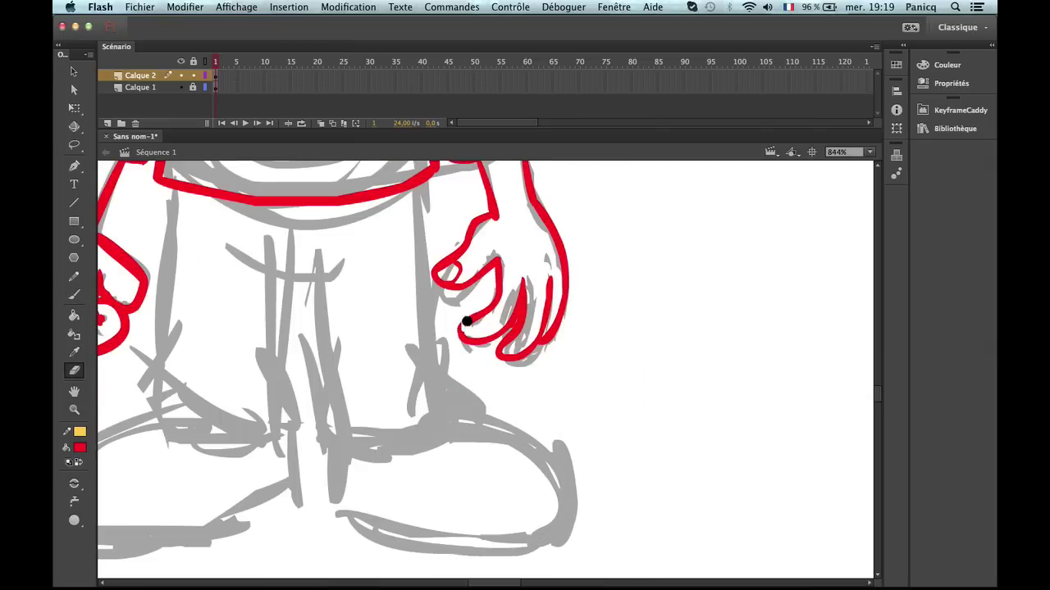
drag(466, 322, 487, 317)
key(b)
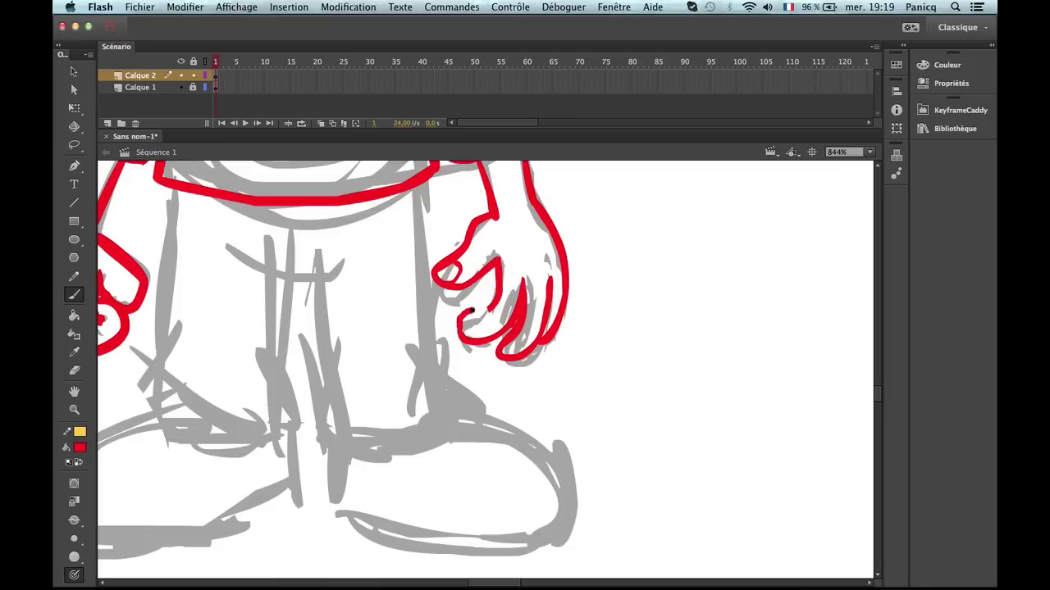
mouse_move(483, 315)
mouse_down()
mouse_move(498, 331)
mouse_move(469, 339)
mouse_up()
key(e)
key(b)
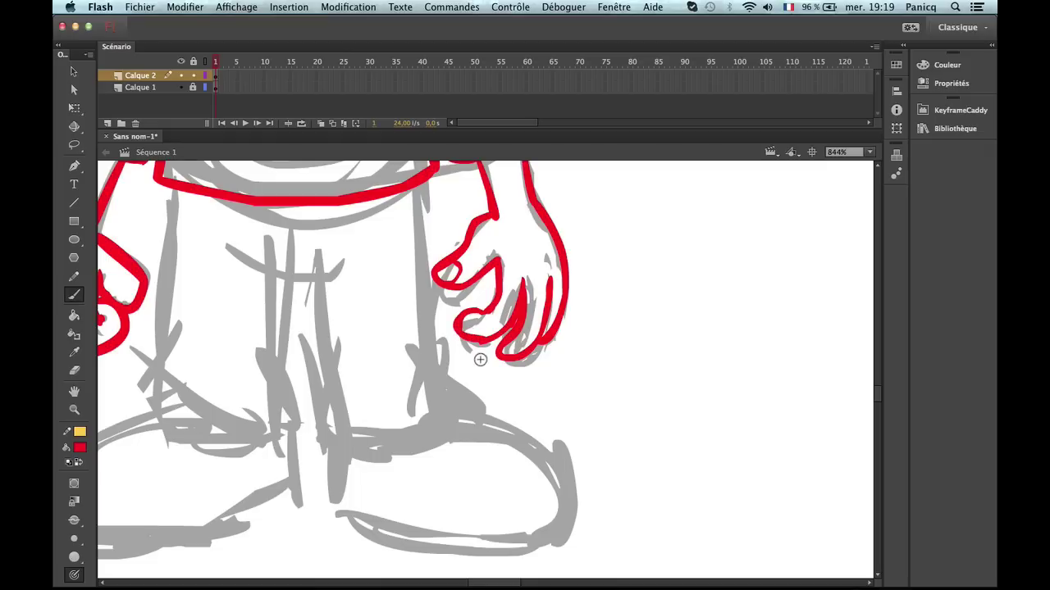
Erase and reshape the tip of the right hand's middle finger into a rounded end.
key(e)
key(z)
alt+click(485, 349)
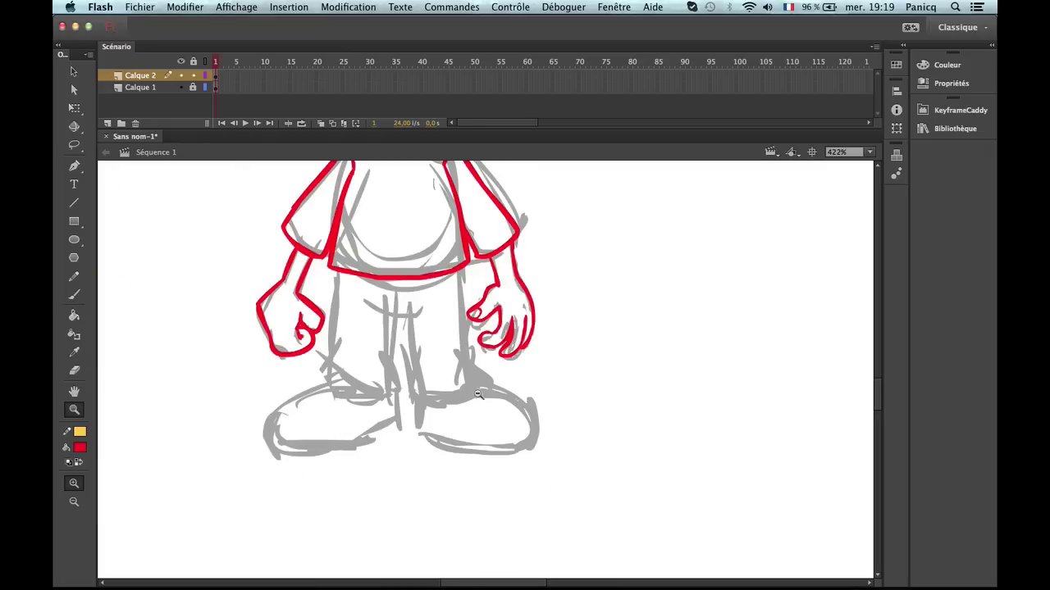
click(502, 361)
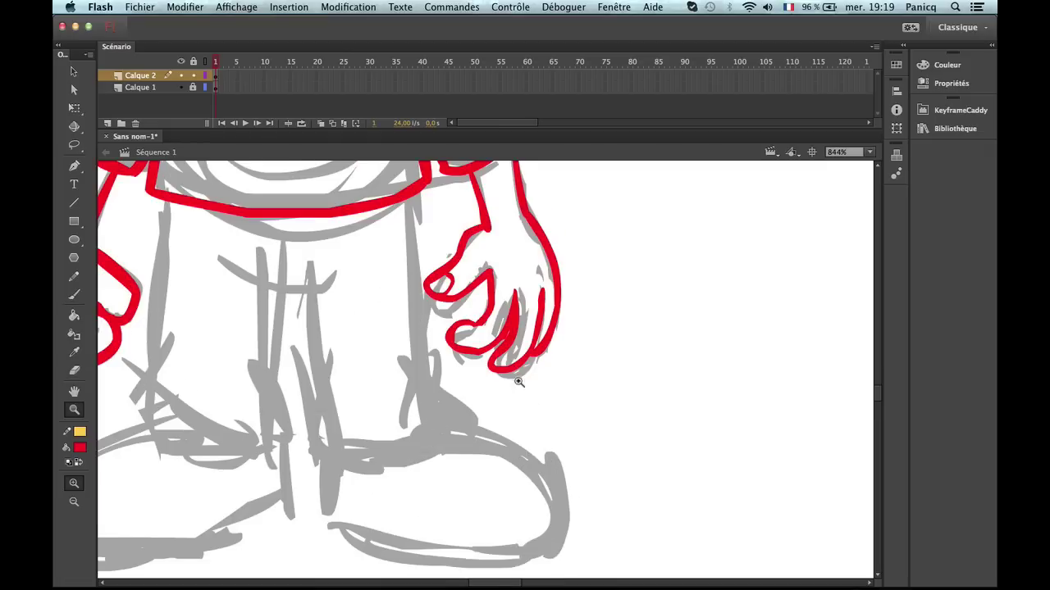
click(520, 381)
key(e)
mouse_move(449, 343)
mouse_down()
mouse_move(460, 307)
mouse_move(432, 343)
mouse_move(428, 322)
mouse_move(475, 288)
mouse_up()
key(b)
key(e)
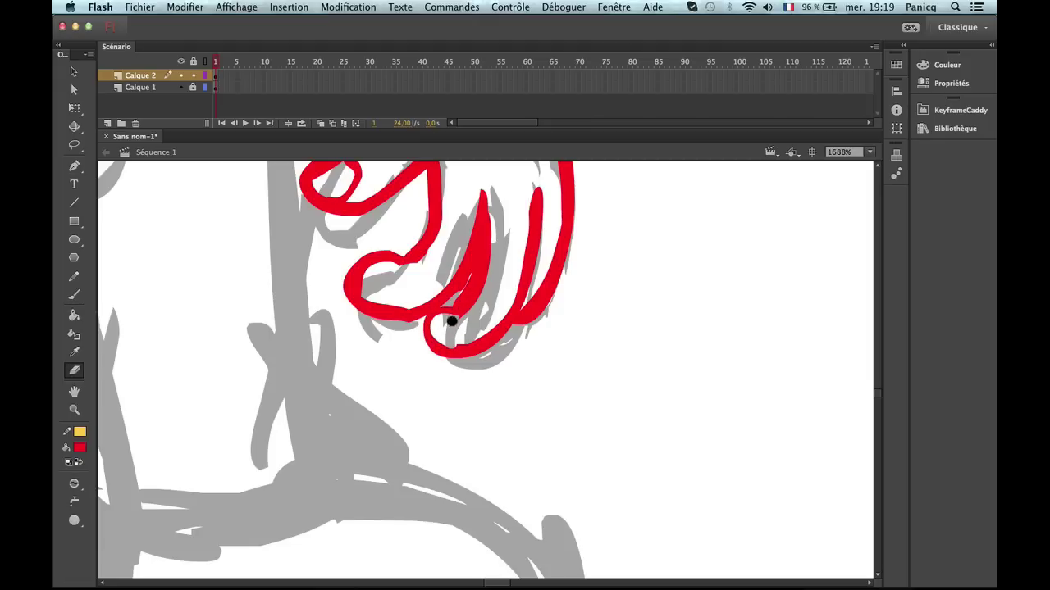
Thicken the red outlines of the right hand's thumb, index finger and middle finger with the Brush.
key(z)
alt+click(462, 347)
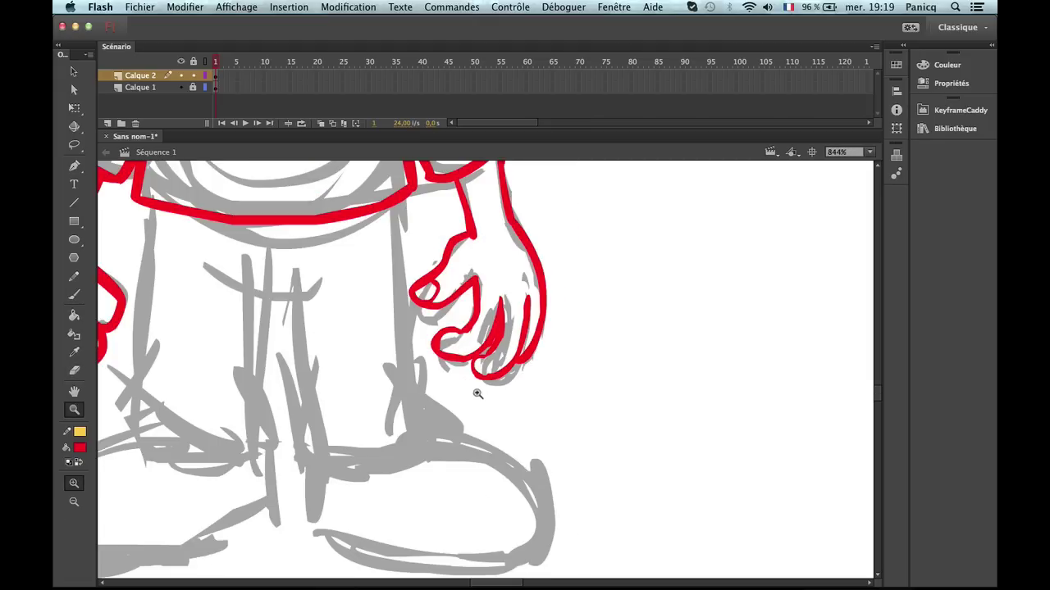
alt+click(508, 361)
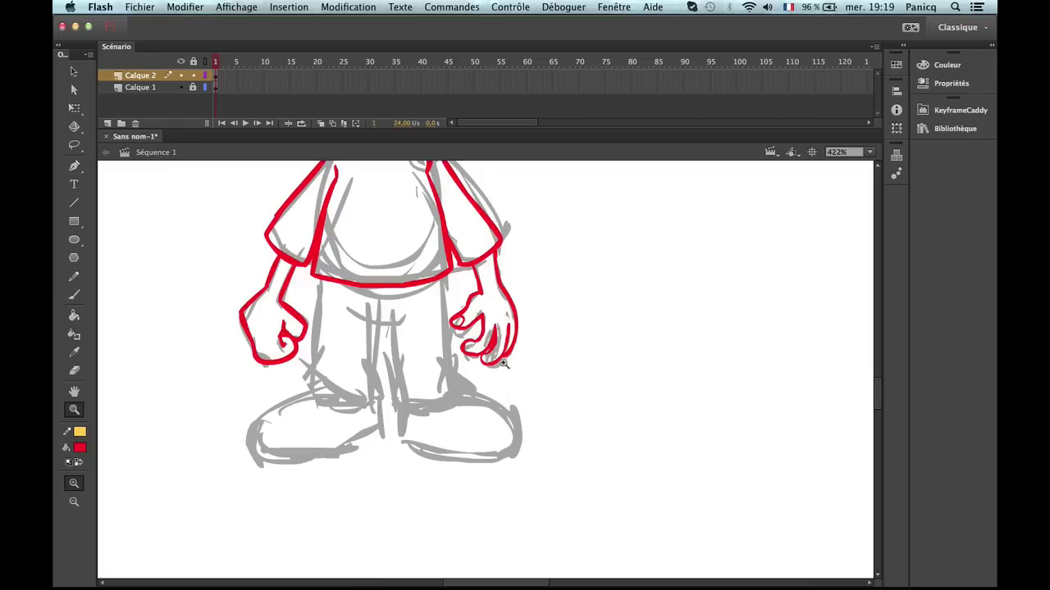
alt+click(445, 350)
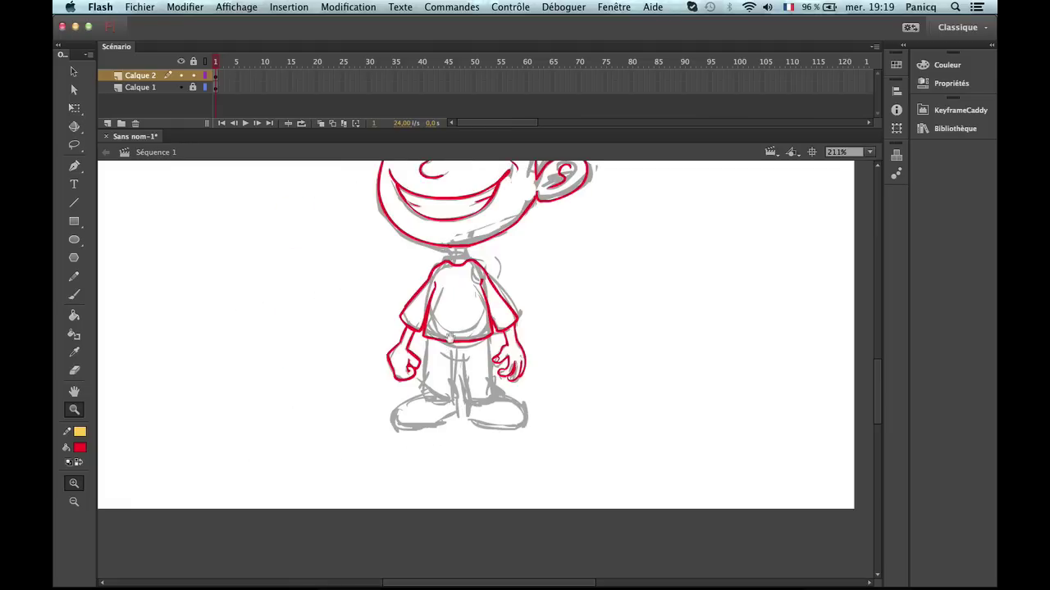
click(492, 376)
key(b)
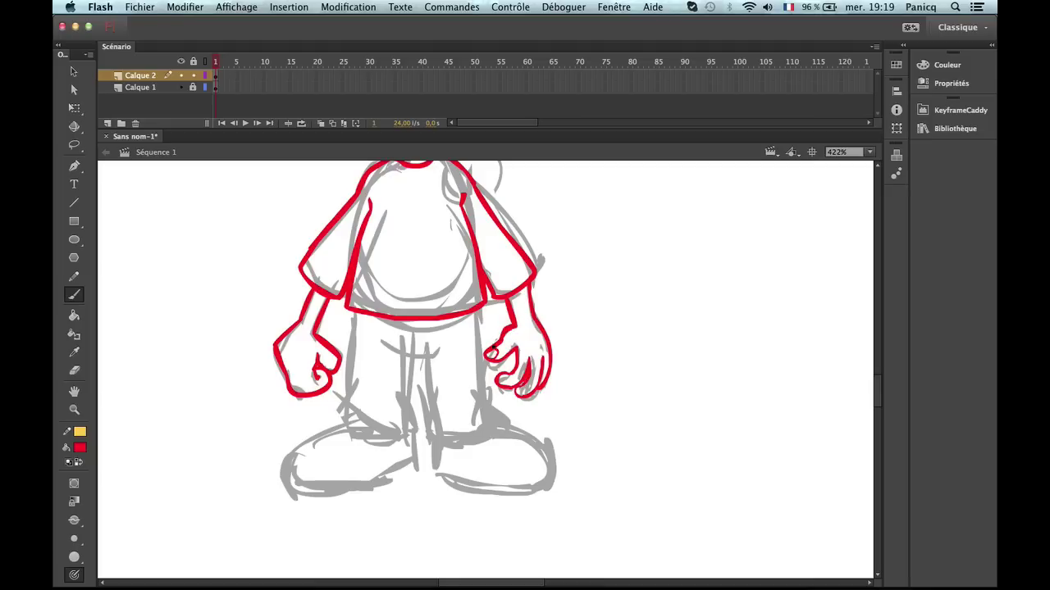
key(z)
click(515, 369)
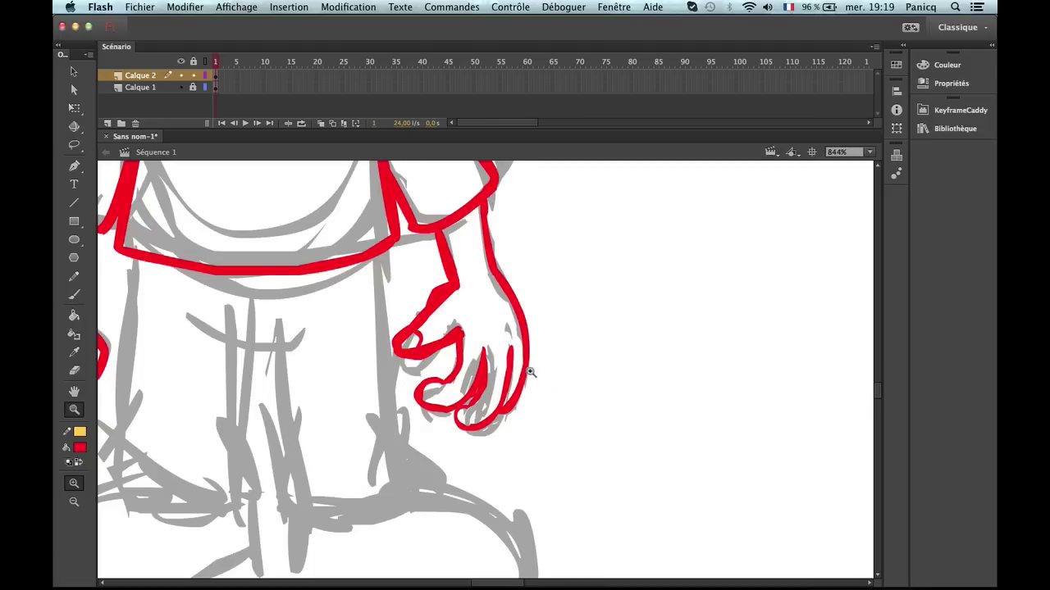
scroll(631, 293, left, 5)
key(b)
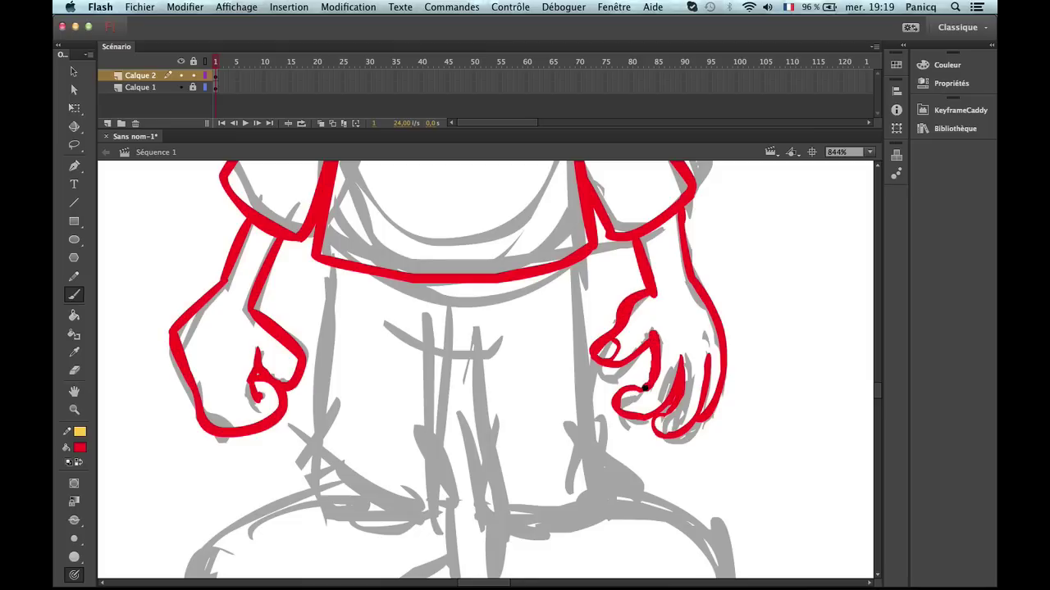
mouse_move(645, 388)
mouse_down()
mouse_move(621, 415)
mouse_move(667, 402)
mouse_up()
drag(679, 360, 672, 405)
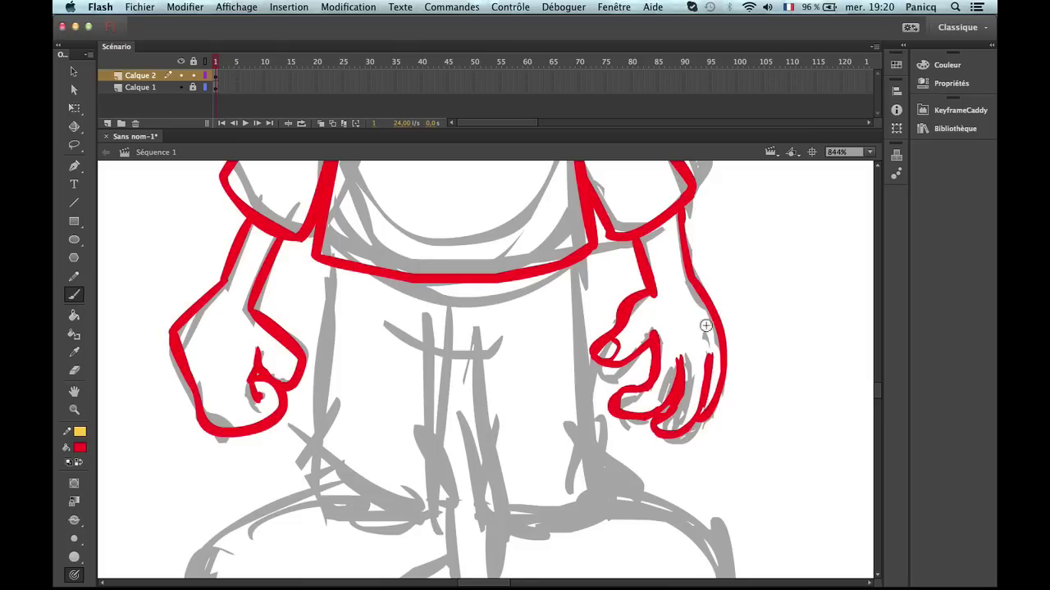
Ink the left trouser leg's outer edge with a fold at the ankle and a curved hem, undoing the unsatisfactory strokes.
key(z)
alt+click(650, 387)
alt+click(606, 406)
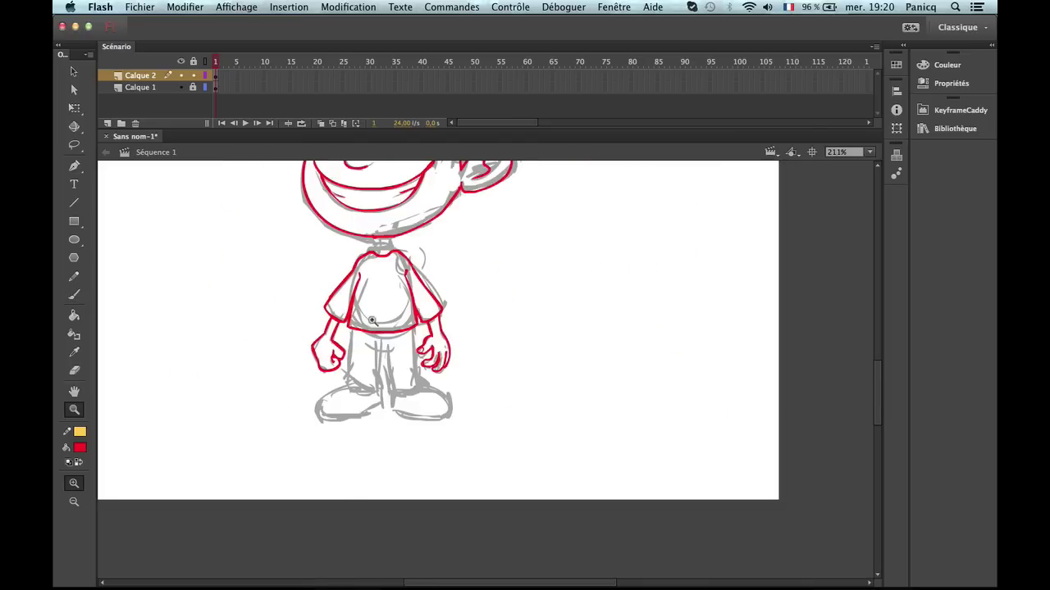
drag(380, 290, 434, 385)
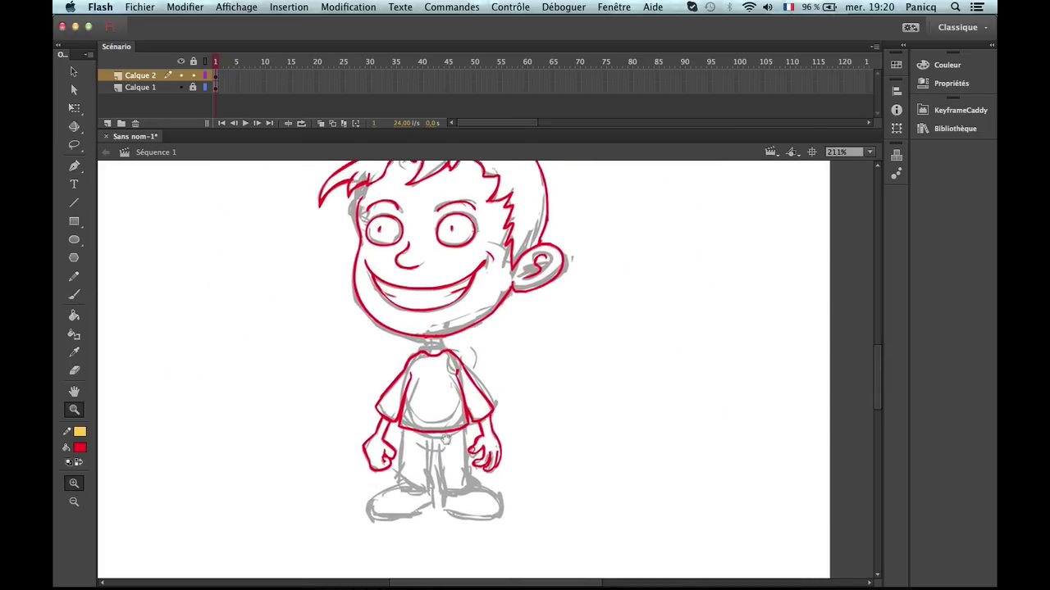
click(428, 410)
key(b)
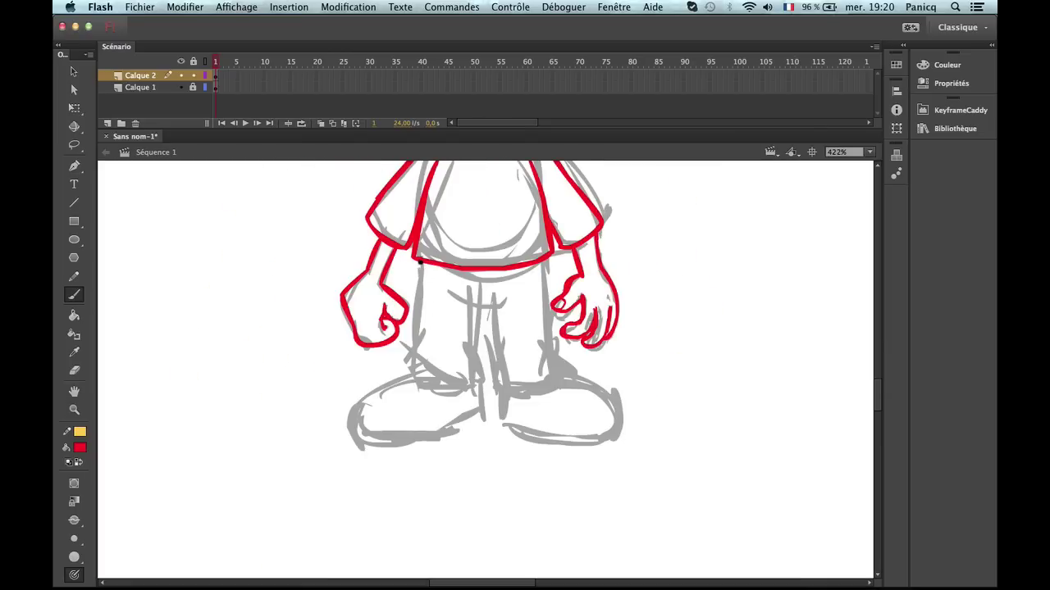
mouse_move(420, 261)
mouse_down()
mouse_move(411, 358)
mouse_move(454, 370)
mouse_up()
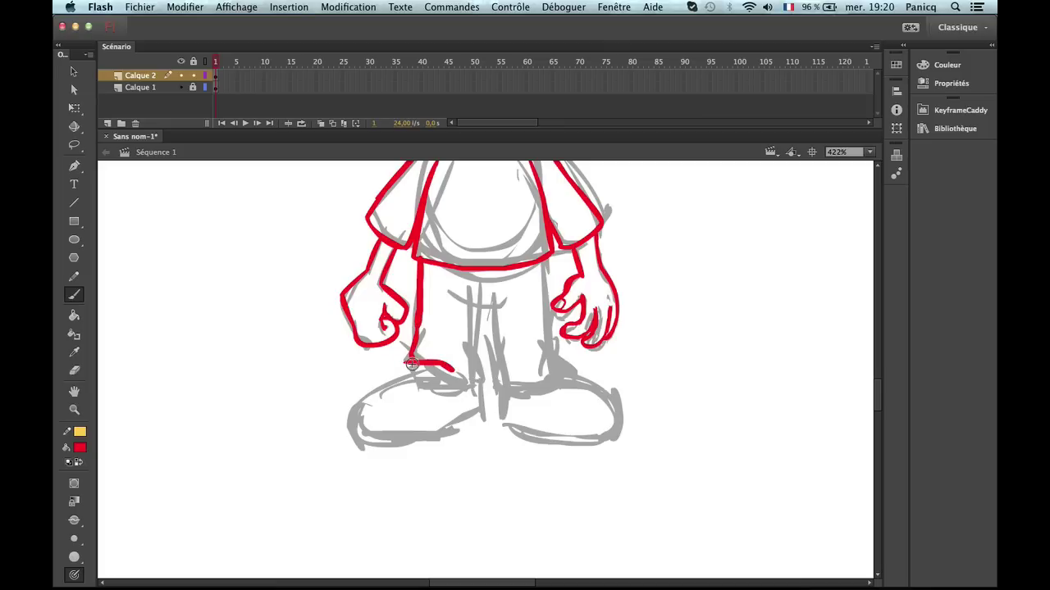
key(super+z)
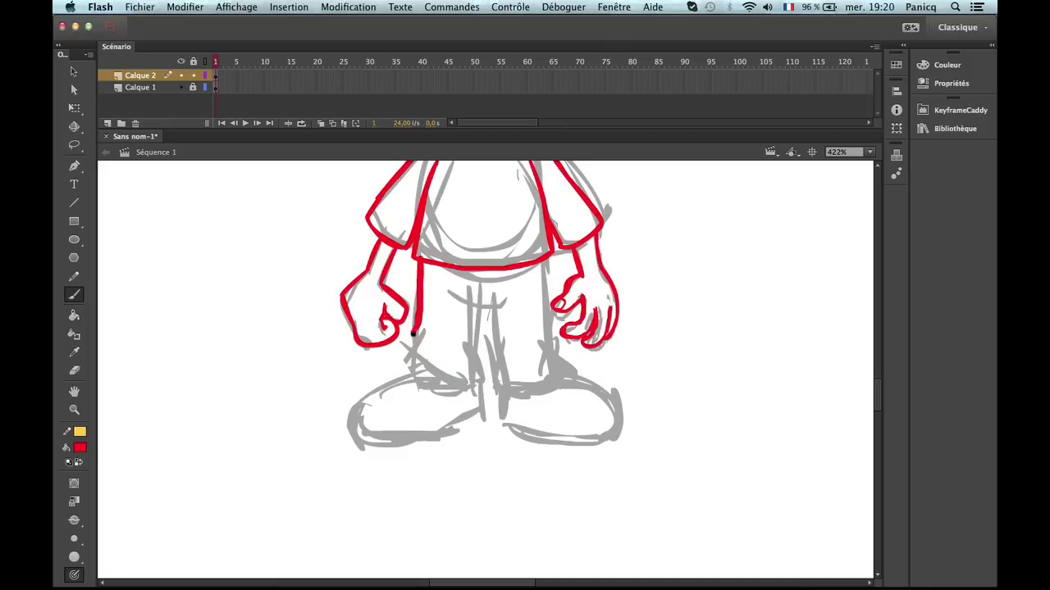
drag(407, 374, 491, 386)
key(super+z)
key(super+z)
drag(409, 370, 484, 376)
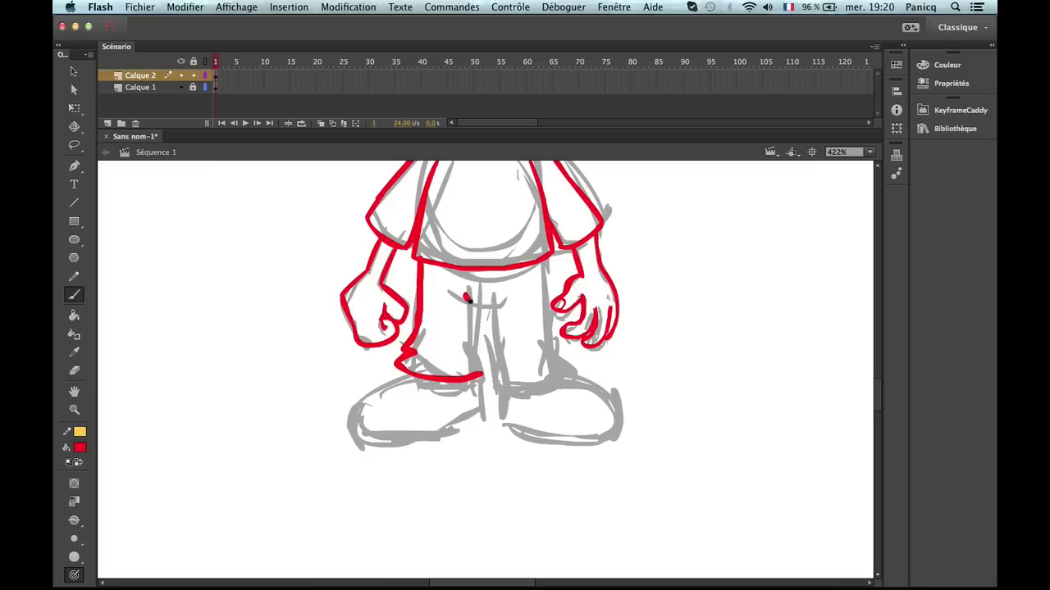
Ink the crotch crease, both inner leg edges with ankle folds, and the right trouser leg's hem and outer edge.
drag(469, 301, 509, 295)
drag(467, 355, 474, 374)
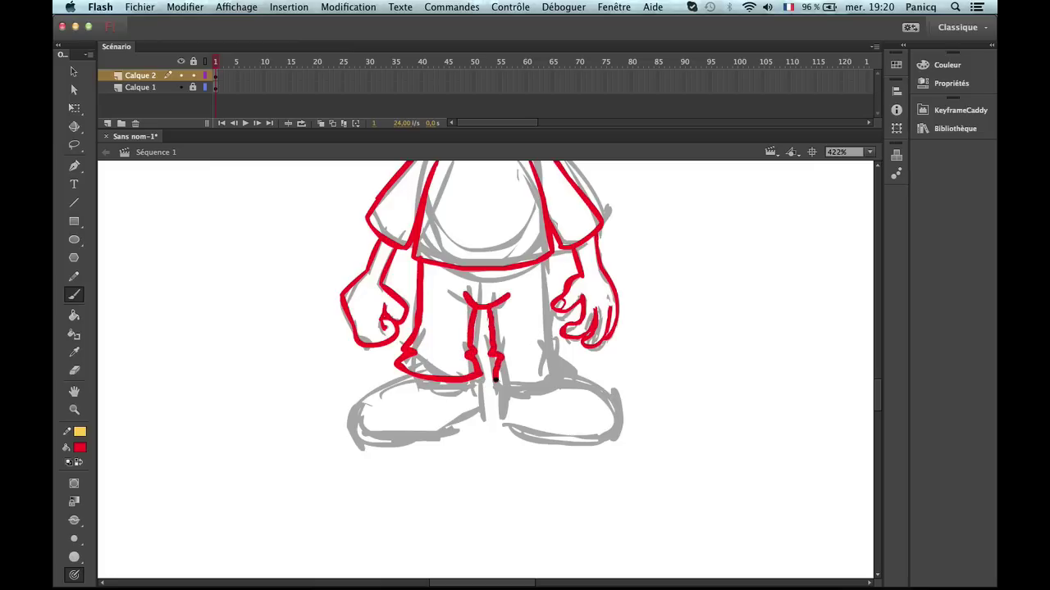
drag(494, 380, 572, 370)
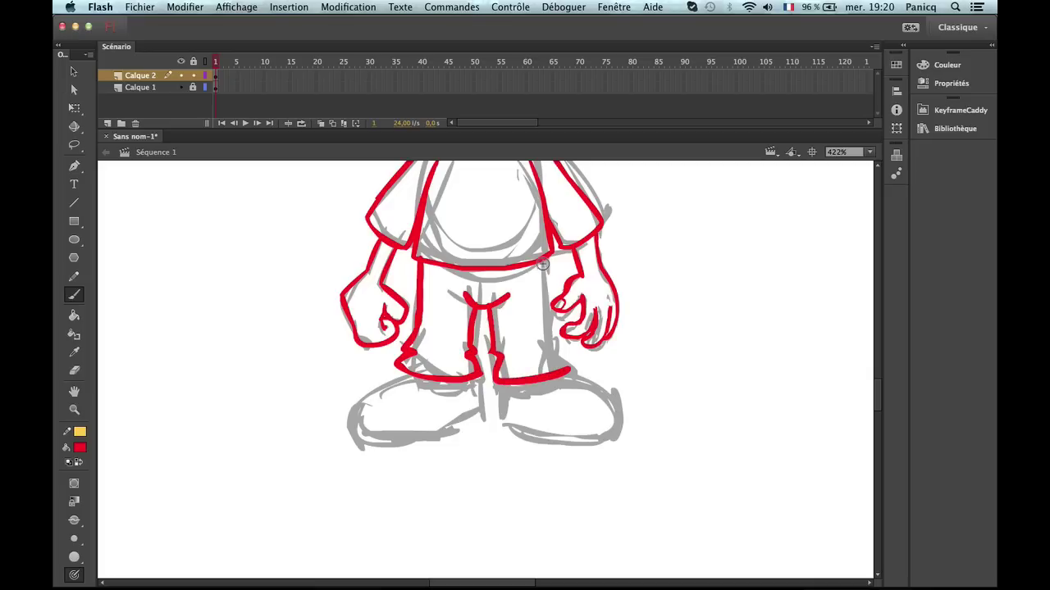
drag(541, 260, 548, 297)
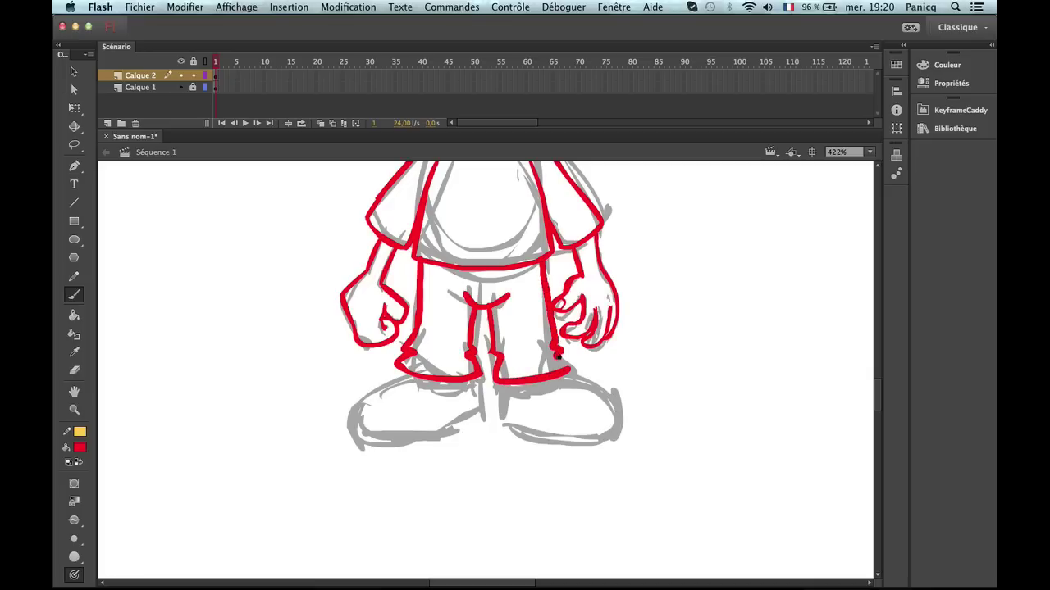
Ink the left shoe's upper curve and rounded toe from the trouser hem with the Brush, undoing the unsatisfactory sole stroke.
key(z)
alt+click(578, 414)
drag(478, 360, 413, 404)
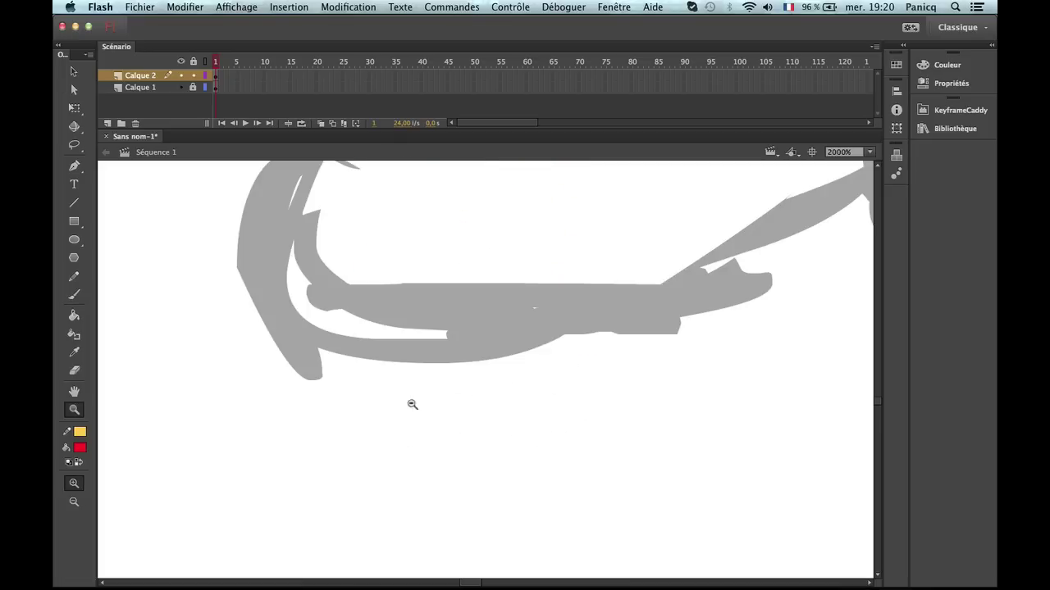
alt+click(447, 369)
alt+click(447, 369)
alt+click(518, 367)
click(483, 398)
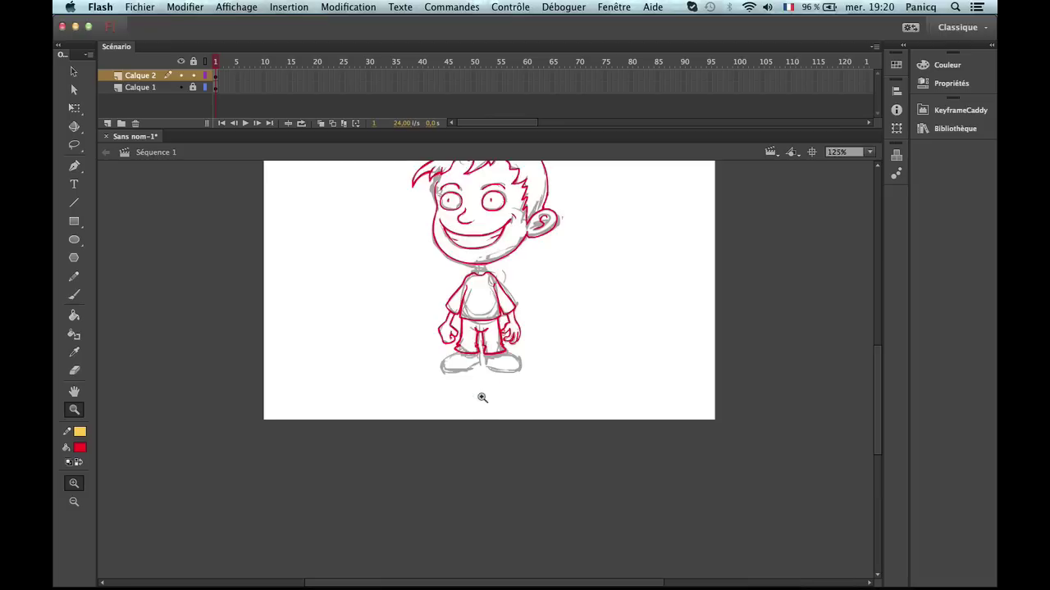
click(472, 385)
click(457, 370)
key(b)
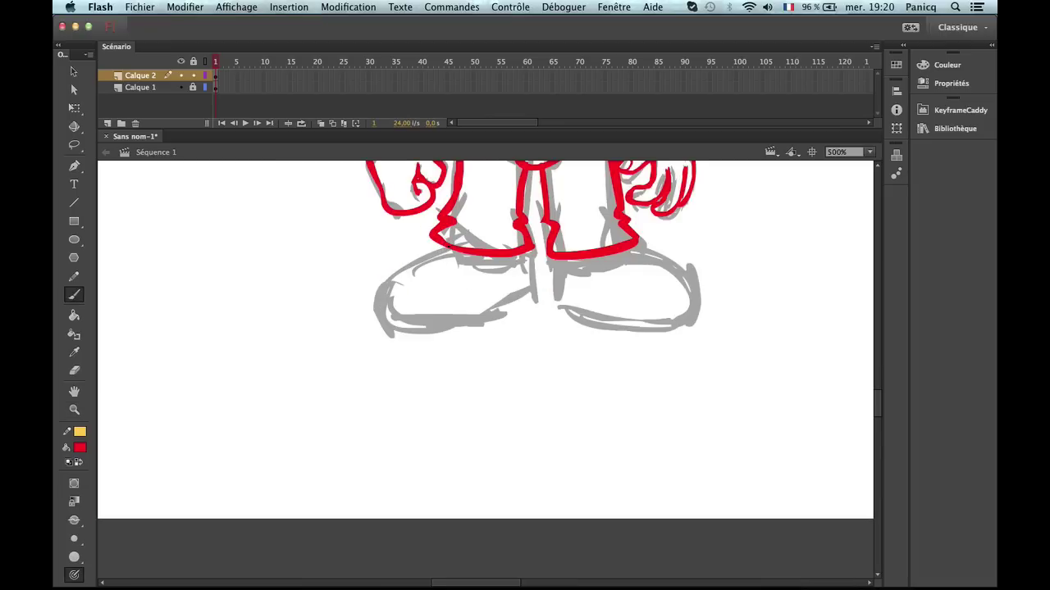
mouse_move(450, 246)
mouse_down()
mouse_move(396, 266)
mouse_move(382, 306)
mouse_move(392, 321)
mouse_move(460, 320)
mouse_up()
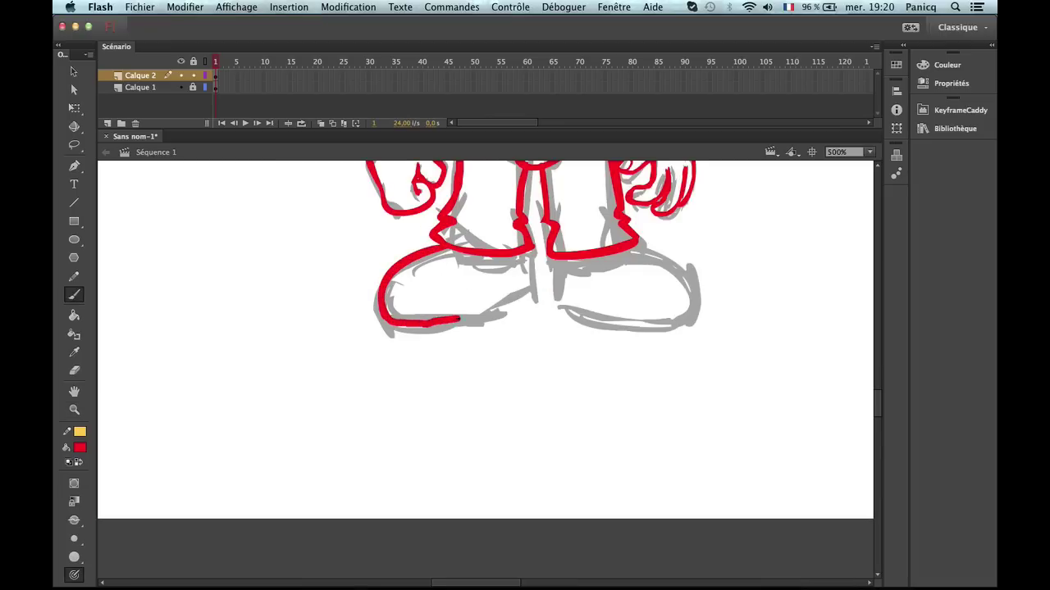
key(super+z)
mouse_move(382, 312)
mouse_down()
mouse_move(450, 325)
mouse_move(491, 316)
mouse_up()
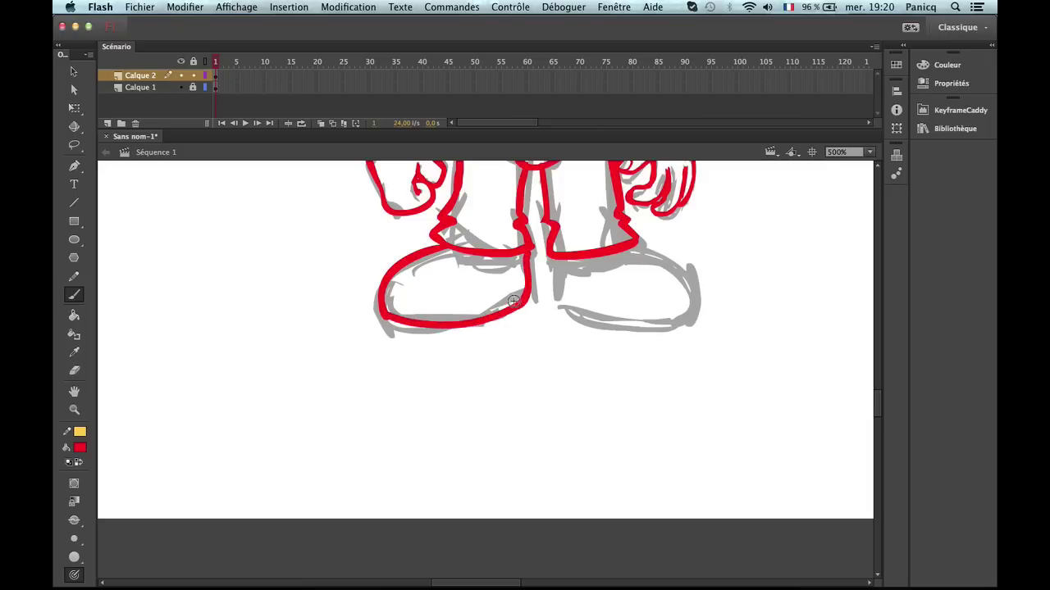
Ink the short inner edges of both shoes down from the trouser hems, undoing the unsatisfactory strokes.
key(super+z)
mouse_move(527, 254)
mouse_down()
mouse_move(538, 289)
mouse_move(557, 255)
mouse_move(547, 289)
mouse_up()
key(super+z)
key(super+z)
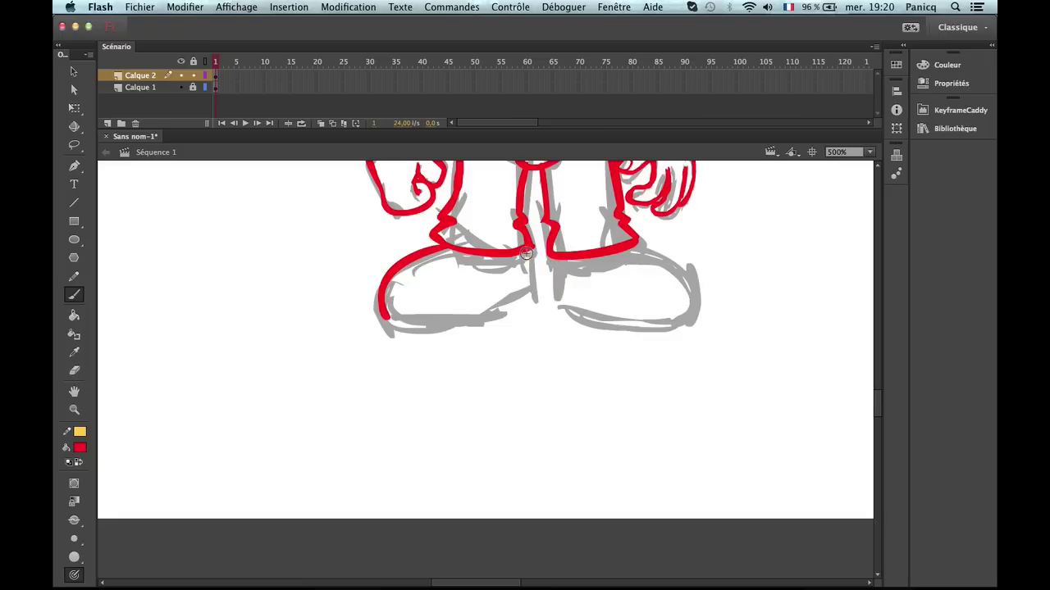
mouse_move(525, 254)
mouse_down()
mouse_move(531, 290)
mouse_move(557, 258)
mouse_move(544, 292)
mouse_move(490, 319)
mouse_move(382, 320)
mouse_up()
key(super+z)
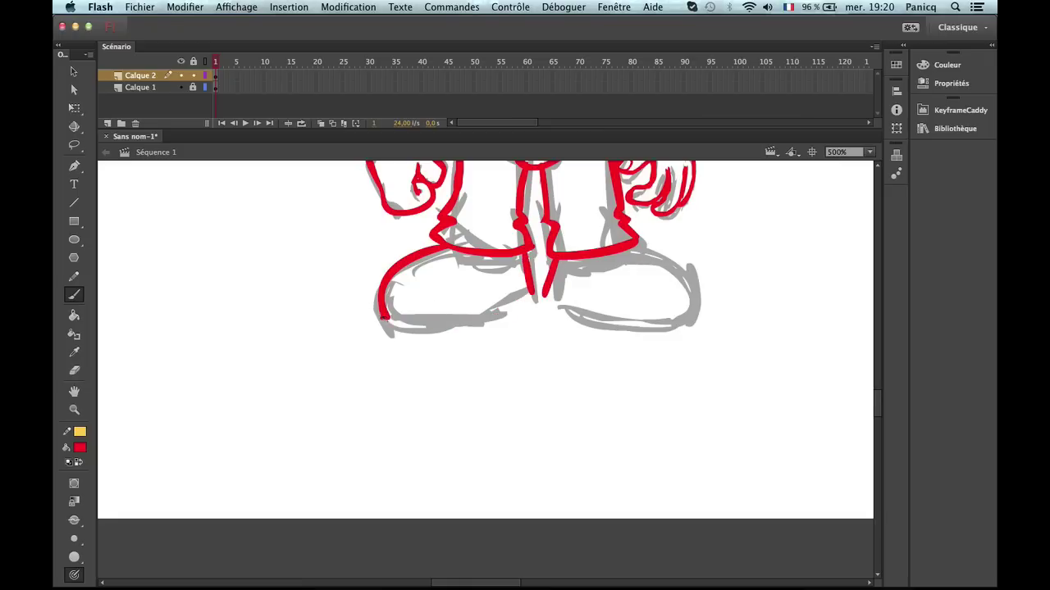
key(super+z)
Sketch a box in perspective on the empty area below the feet as construction for a shoe.
drag(388, 356, 363, 305)
mouse_move(354, 362)
mouse_down()
mouse_move(349, 425)
mouse_move(447, 419)
mouse_up()
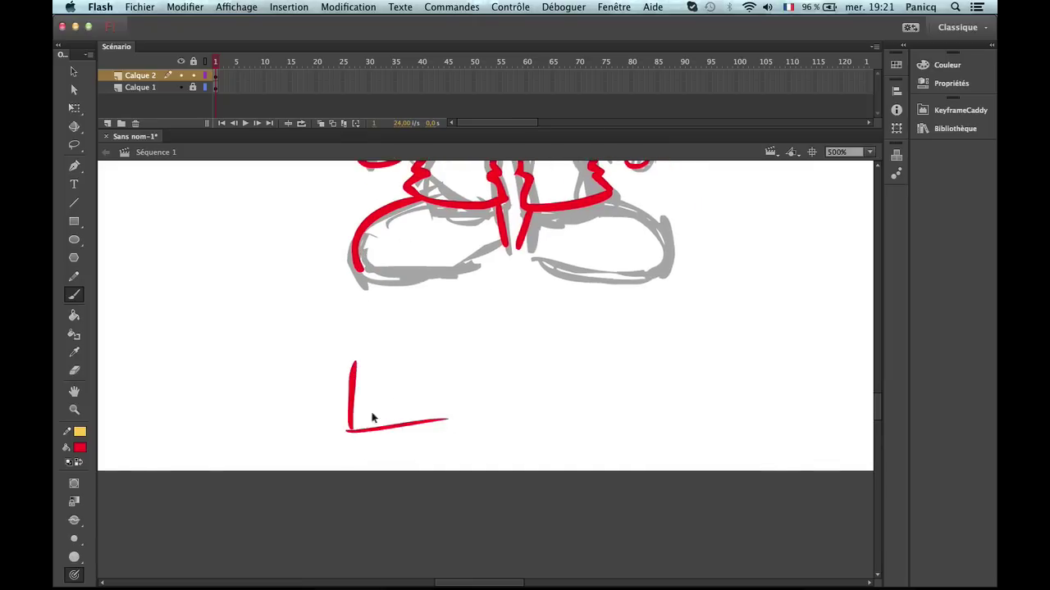
key(super+z)
key(super+z)
mouse_move(343, 379)
mouse_down()
mouse_move(348, 431)
mouse_move(456, 424)
mouse_move(450, 376)
mouse_move(412, 367)
mouse_move(512, 351)
mouse_up()
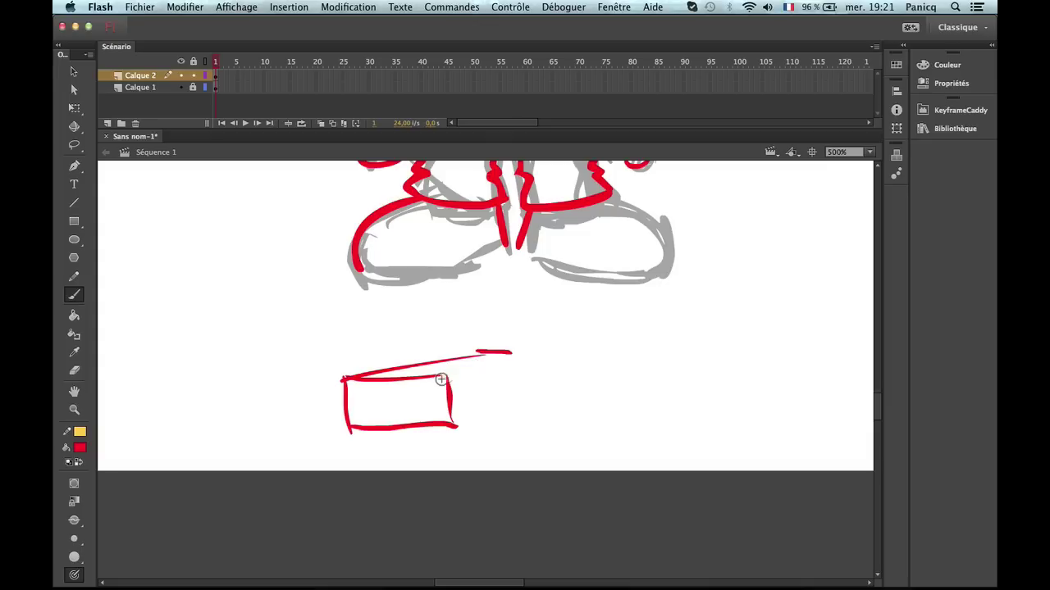
mouse_move(447, 377)
mouse_down()
mouse_move(515, 351)
mouse_move(510, 400)
mouse_move(451, 430)
mouse_up()
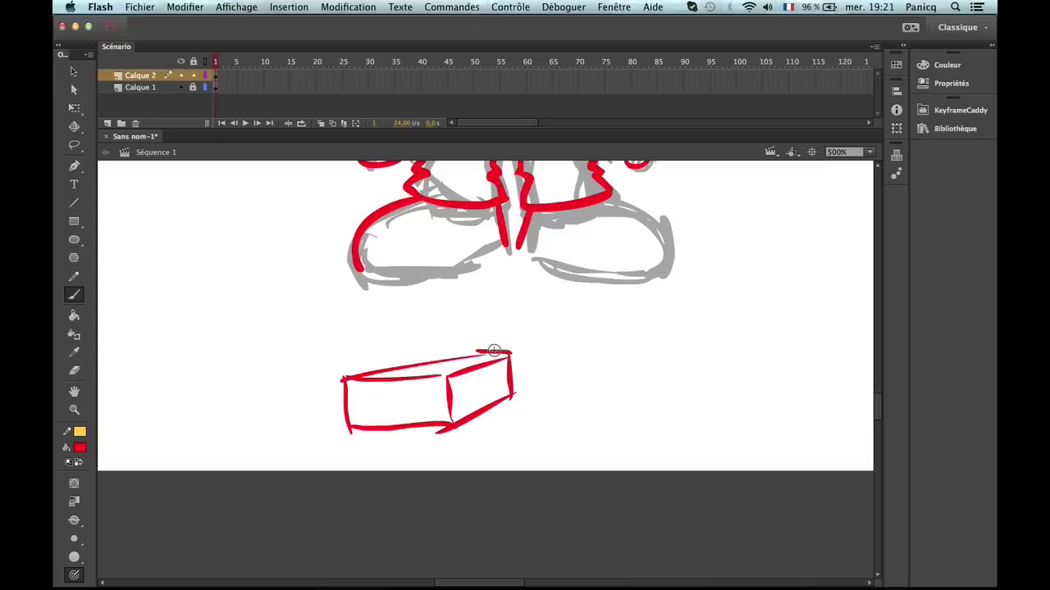
scroll(510, 316, up, 2)
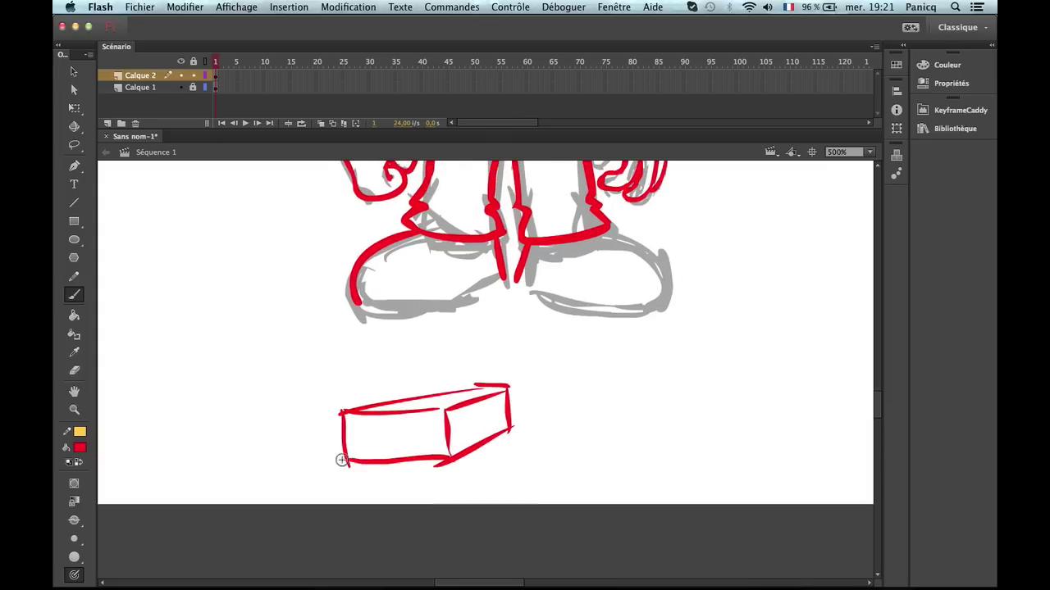
Sketch a rounded shoe and ankle over the perspective box, and delete the whole demonstration sketch.
mouse_move(348, 442)
mouse_down()
mouse_move(375, 456)
mouse_move(454, 450)
mouse_move(503, 421)
mouse_move(498, 387)
mouse_up()
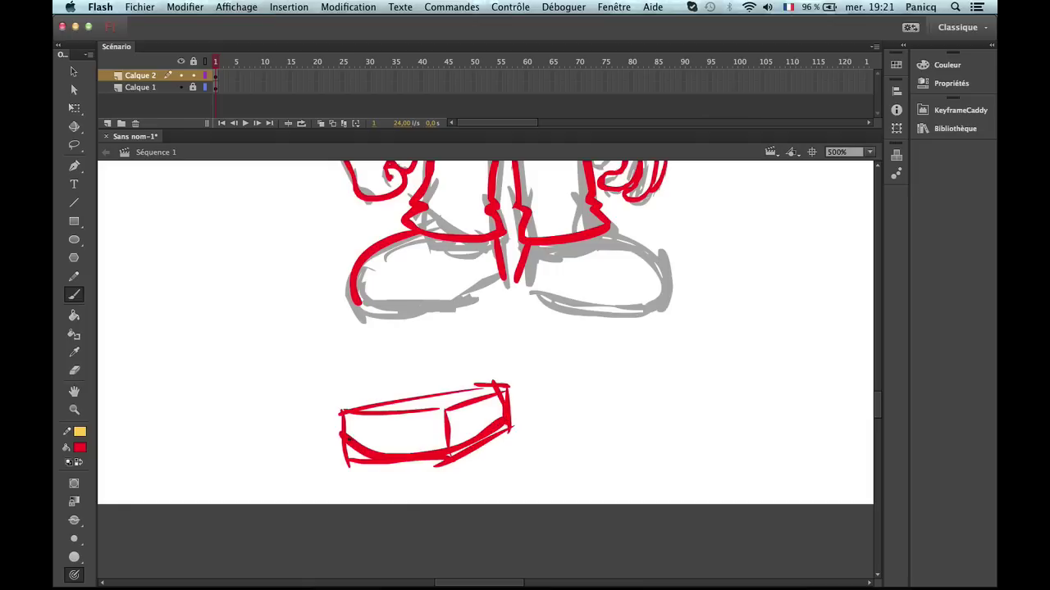
mouse_move(348, 443)
mouse_down()
mouse_move(389, 400)
mouse_move(462, 389)
mouse_move(456, 398)
mouse_up()
drag(478, 349, 478, 384)
key(v)
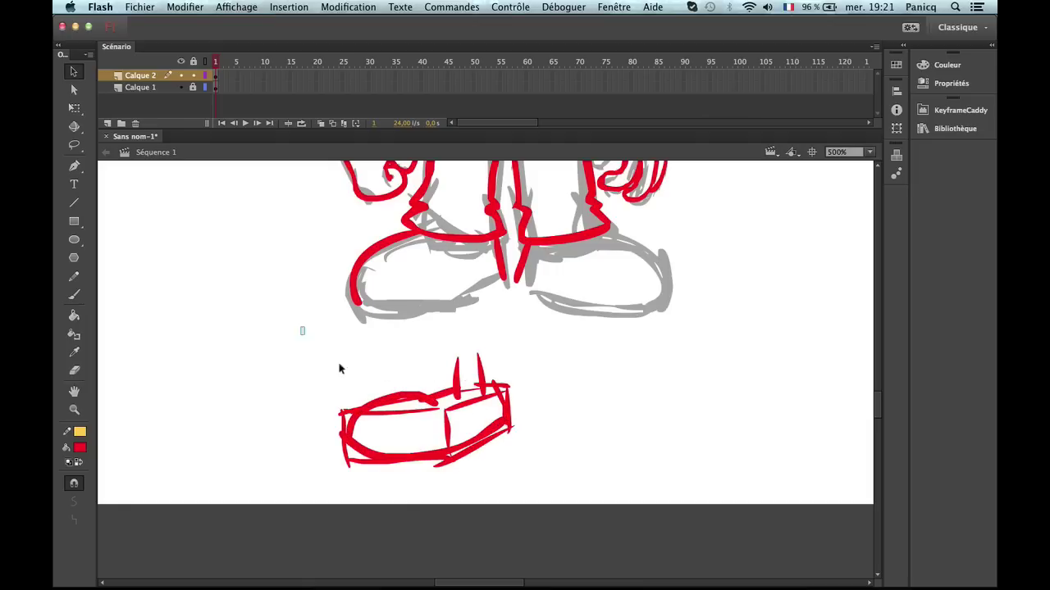
drag(304, 329, 679, 563)
key(Delete)
Ink the left shoe's curved sole from the toe to the inner edge, undoing the unsatisfactory stroke.
key(b)
mouse_move(353, 300)
mouse_down()
mouse_move(402, 310)
mouse_move(504, 278)
mouse_up()
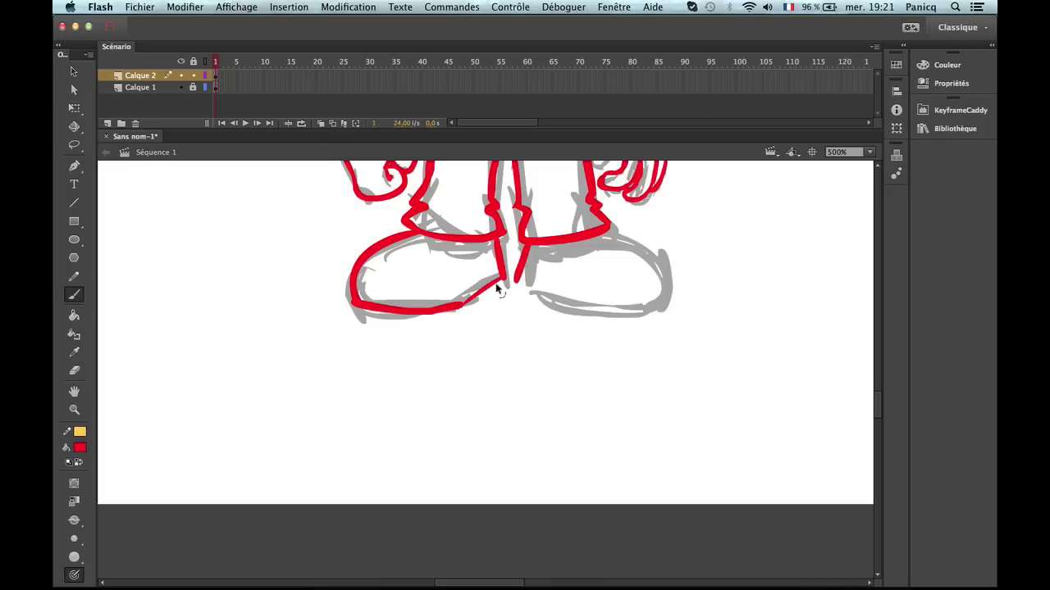
key(super+z)
Ink the right shoe's sole, rounded toe and upper curve up to the trouser hem, redoing the toe stroke.
key(z)
alt+click(523, 357)
alt+click(523, 357)
click(474, 422)
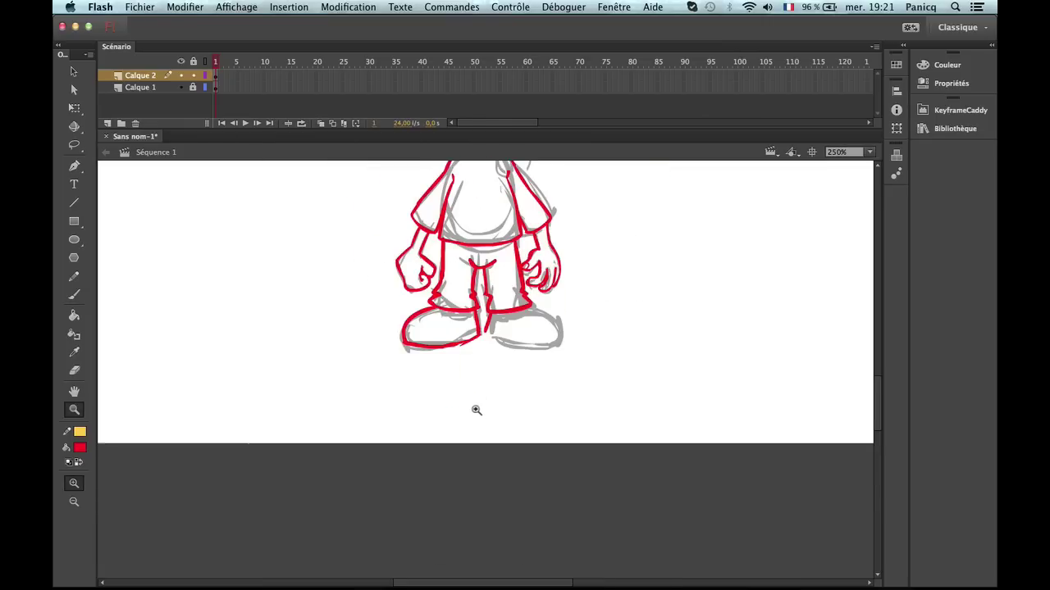
click(477, 377)
key(b)
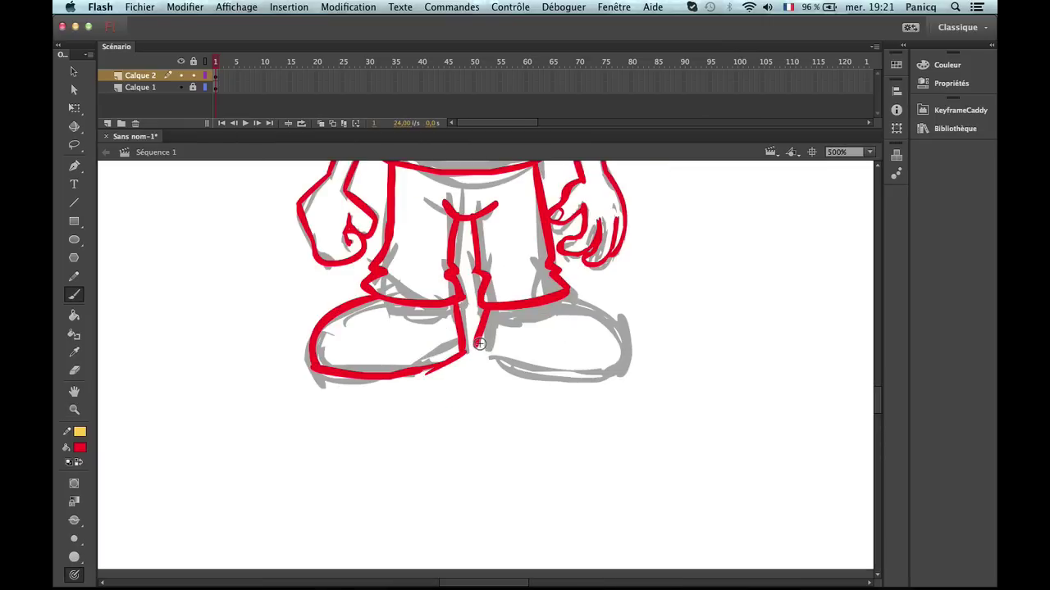
mouse_move(474, 343)
mouse_down()
mouse_move(520, 371)
mouse_move(589, 381)
mouse_move(482, 356)
mouse_move(604, 375)
mouse_move(621, 321)
mouse_move(557, 301)
mouse_move(624, 359)
mouse_move(611, 316)
mouse_move(586, 302)
mouse_up()
key(ctrl+z)
key(e)
key(b)
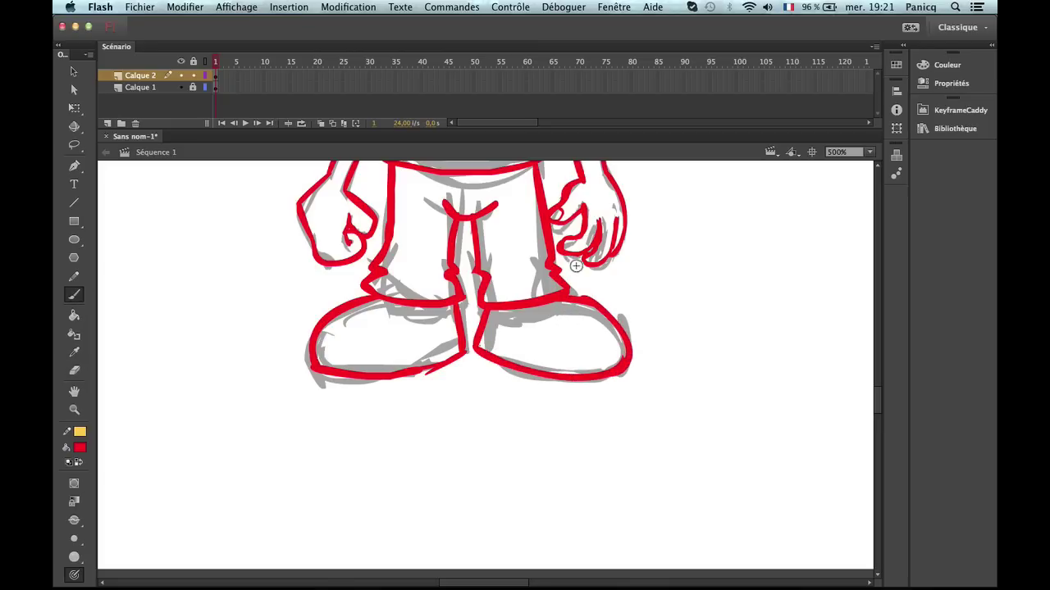
key(ctrl+z)
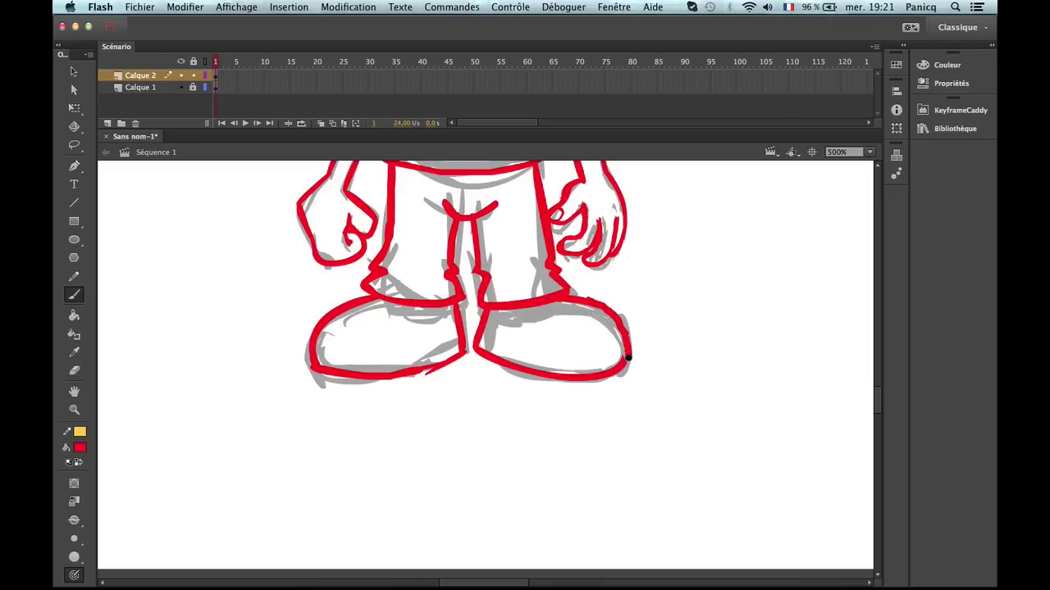
Erase the uneven part of the right shoe's sole and redraw it up to the toe, undoing the unsatisfactory strokes.
key(e)
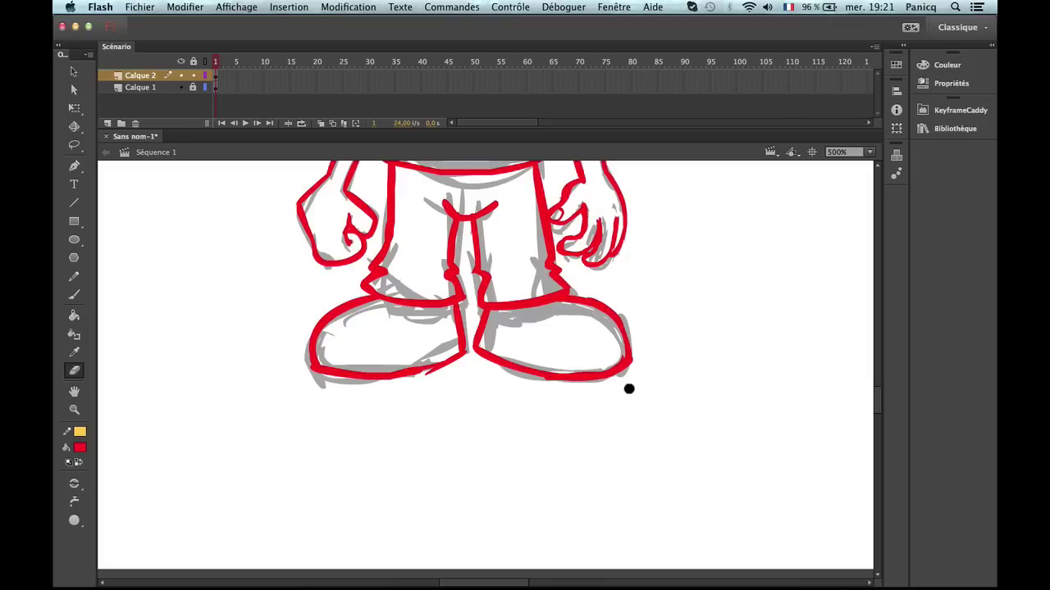
drag(548, 374, 604, 373)
key(b)
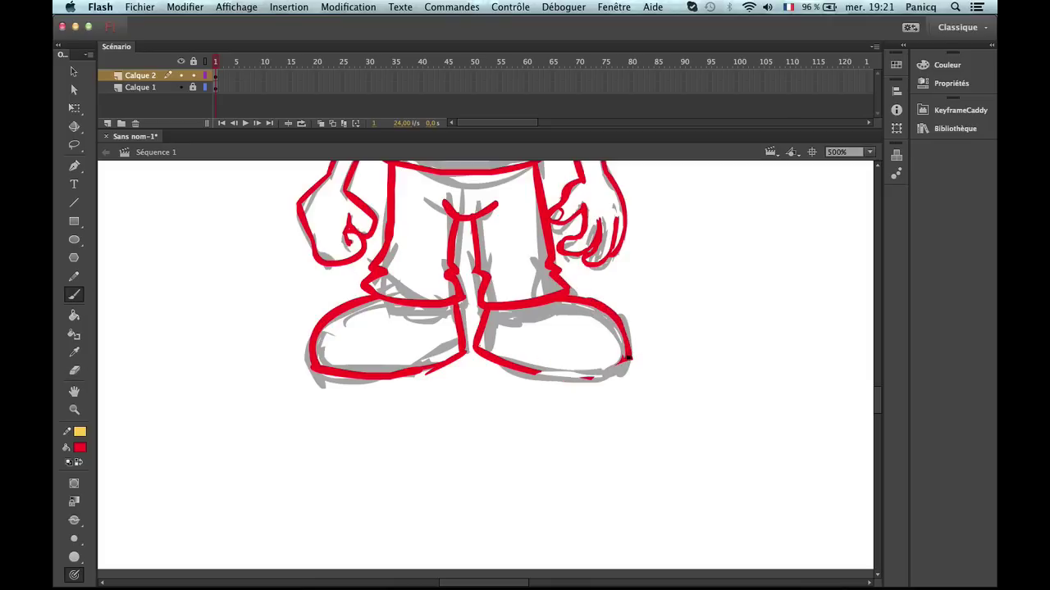
drag(539, 374, 624, 372)
key(super+z)
key(super+z)
key(super+z)
key(e)
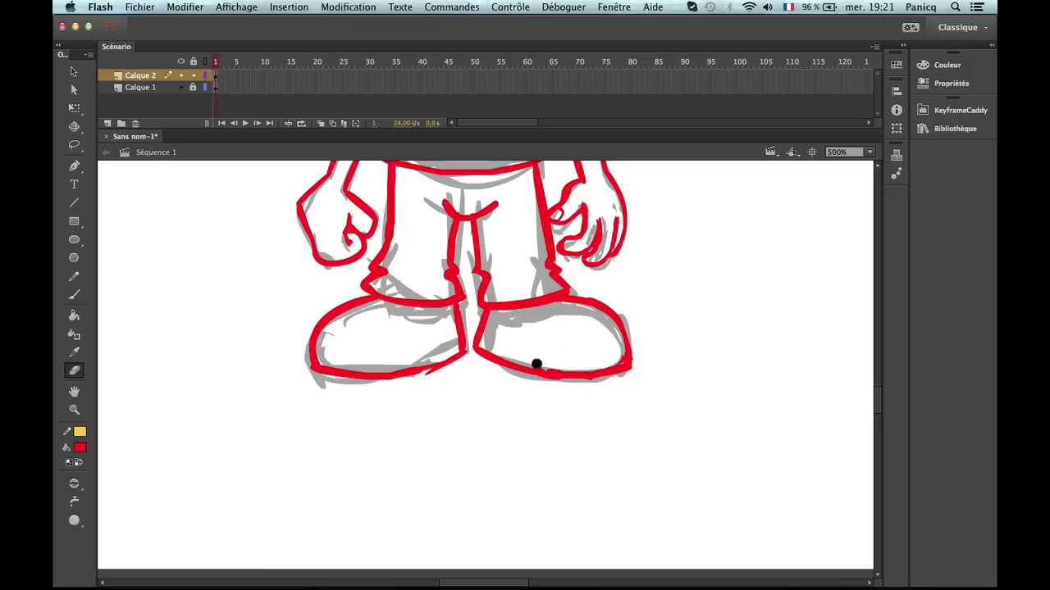
Hide the sketch layer Calque 1 to check the red line art of the whole character, and show it again.
key(z)
alt+click(537, 430)
alt+click(573, 403)
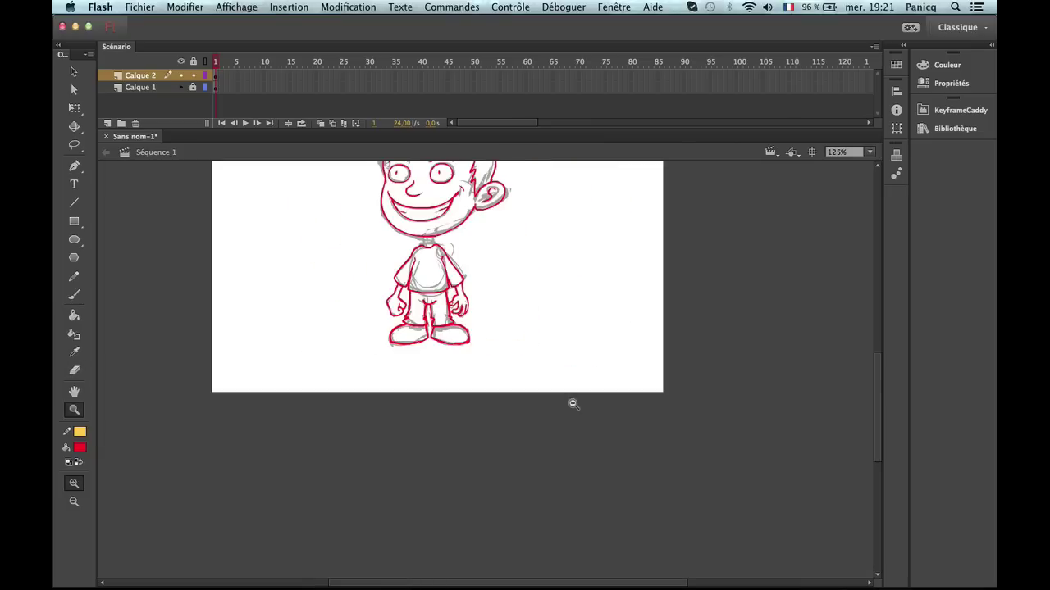
drag(496, 255, 488, 351)
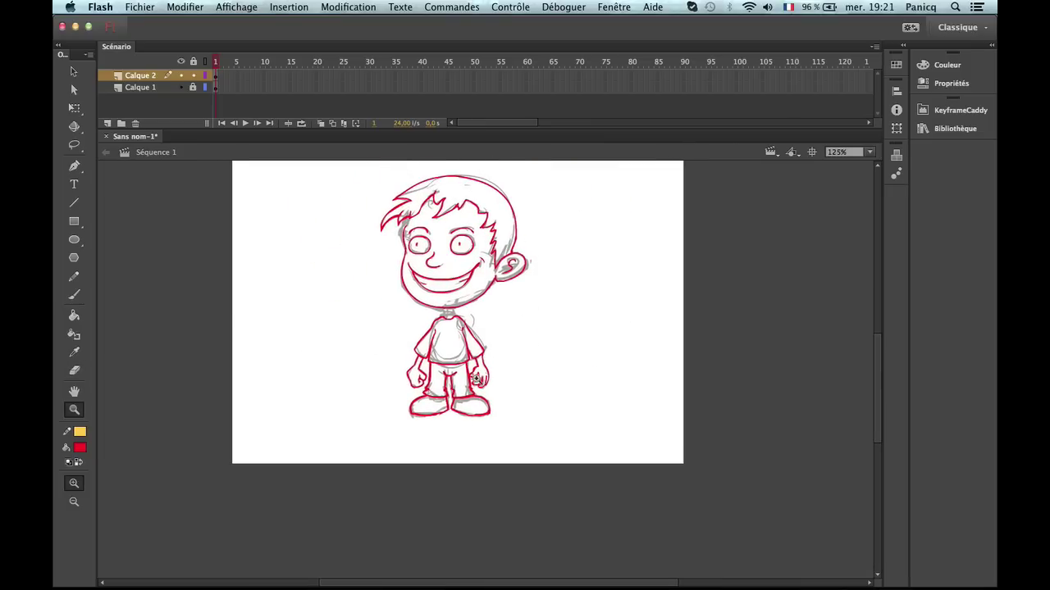
click(180, 87)
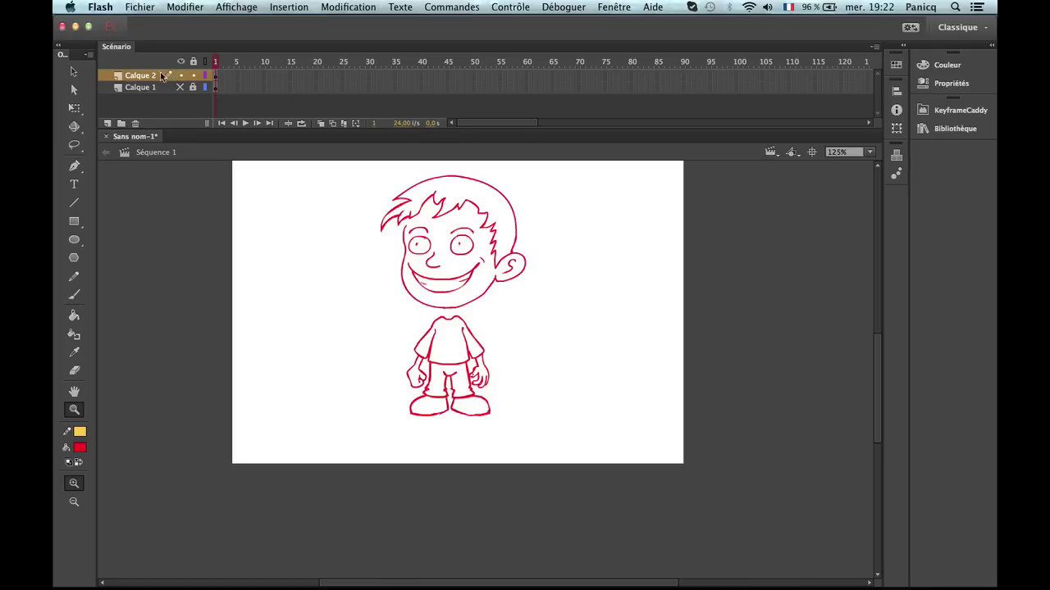
click(180, 88)
Ink both sides of the neck between the chin and the shirt collar, undoing the unsatisfactory strokes.
click(498, 400)
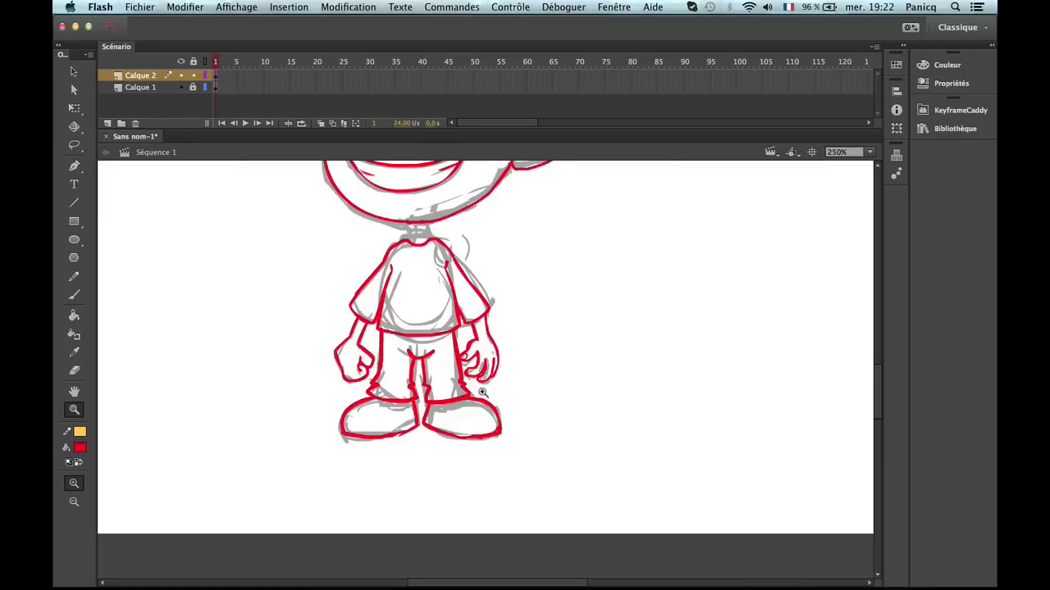
key(b)
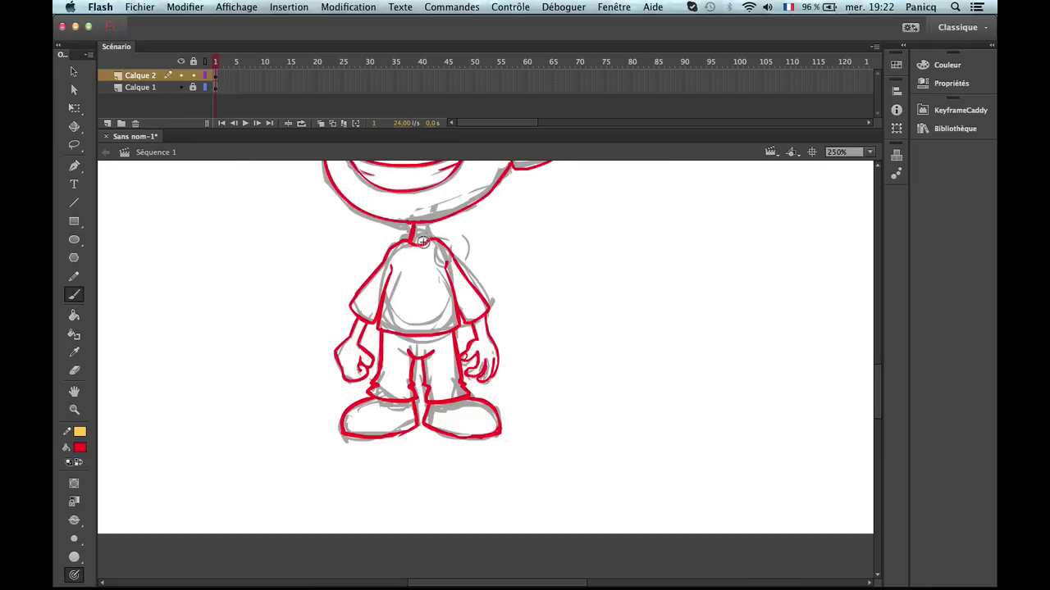
key(z)
click(424, 238)
key(b)
drag(467, 355, 473, 393)
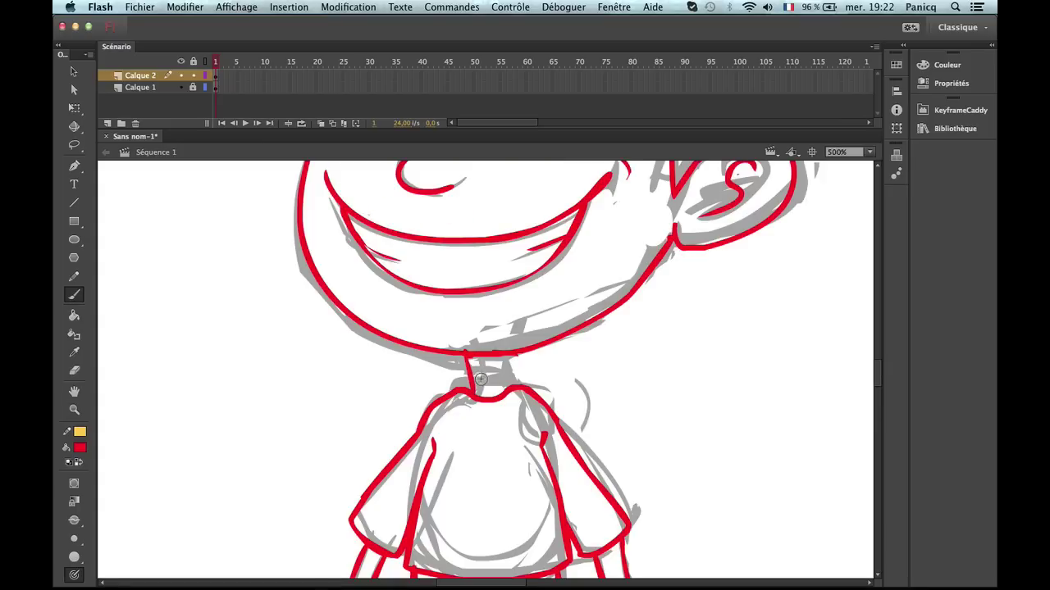
drag(503, 356, 506, 396)
key(super+z)
key(super+z)
drag(467, 356, 467, 384)
key(z)
alt+click(598, 492)
scroll(574, 443, down, 3)
click(473, 474)
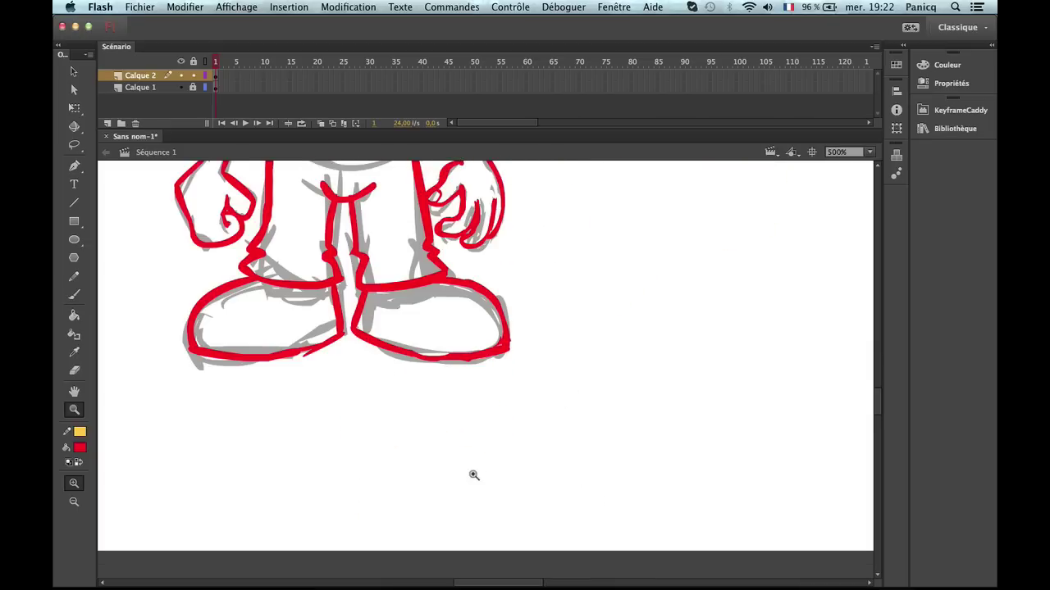
key(b)
scroll(491, 351, up, 3)
scroll(491, 351, left, 2)
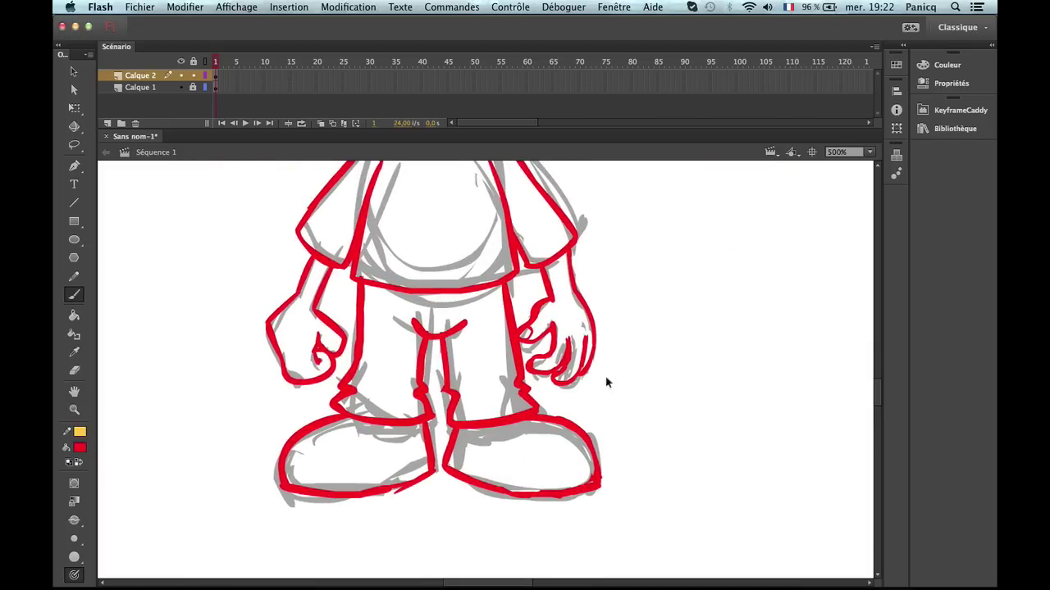
key(v)
drag(649, 413, 535, 305)
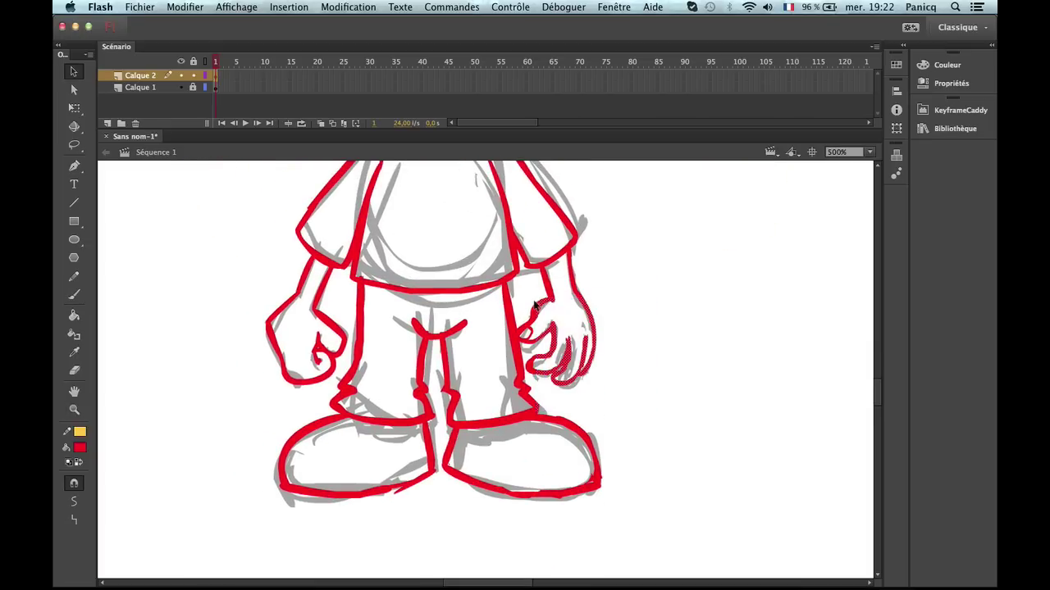
click(632, 306)
Select the right hand's outlines with the Lasso, enlarge them slightly with Free Transform and move them back onto the wrist.
key(l)
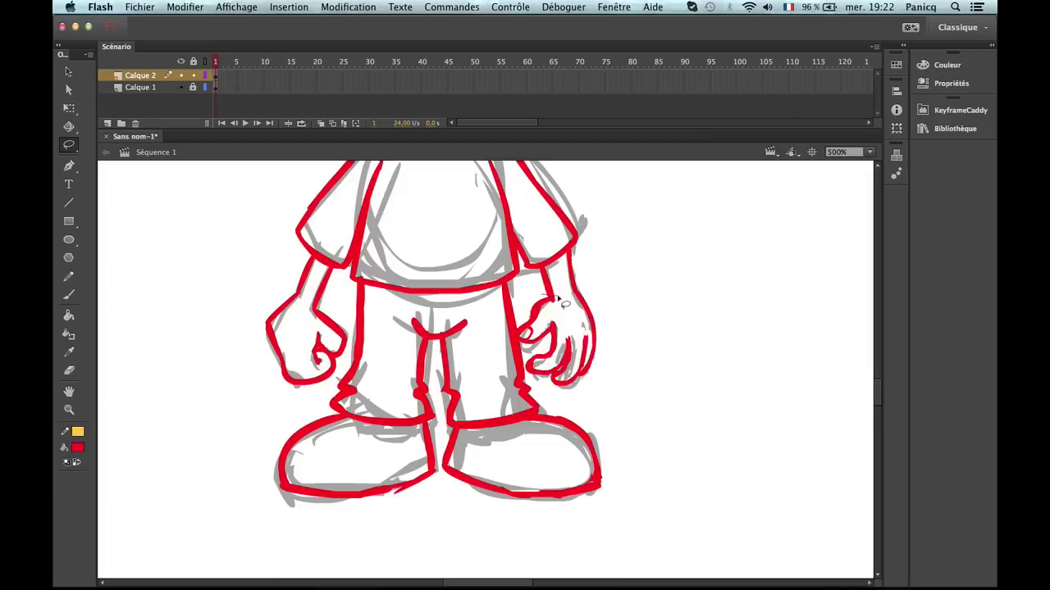
mouse_move(584, 295)
mouse_down()
mouse_move(606, 321)
mouse_move(612, 381)
mouse_move(556, 394)
mouse_up()
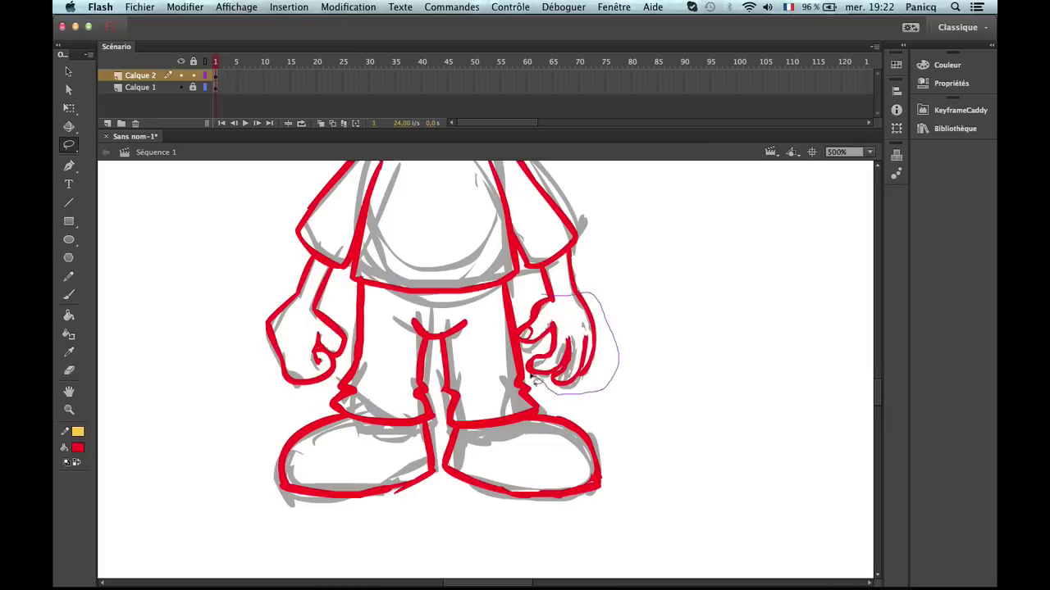
mouse_move(517, 342)
mouse_down()
mouse_move(541, 302)
mouse_move(609, 280)
mouse_up()
key(q)
key(v)
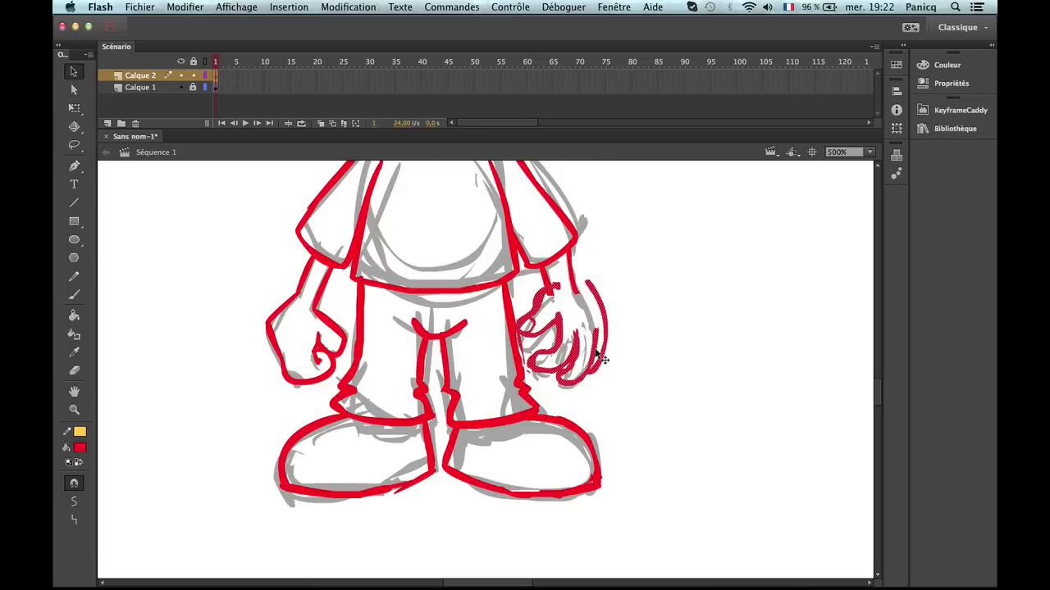
mouse_move(595, 352)
mouse_down()
mouse_move(587, 359)
mouse_move(596, 360)
mouse_up()
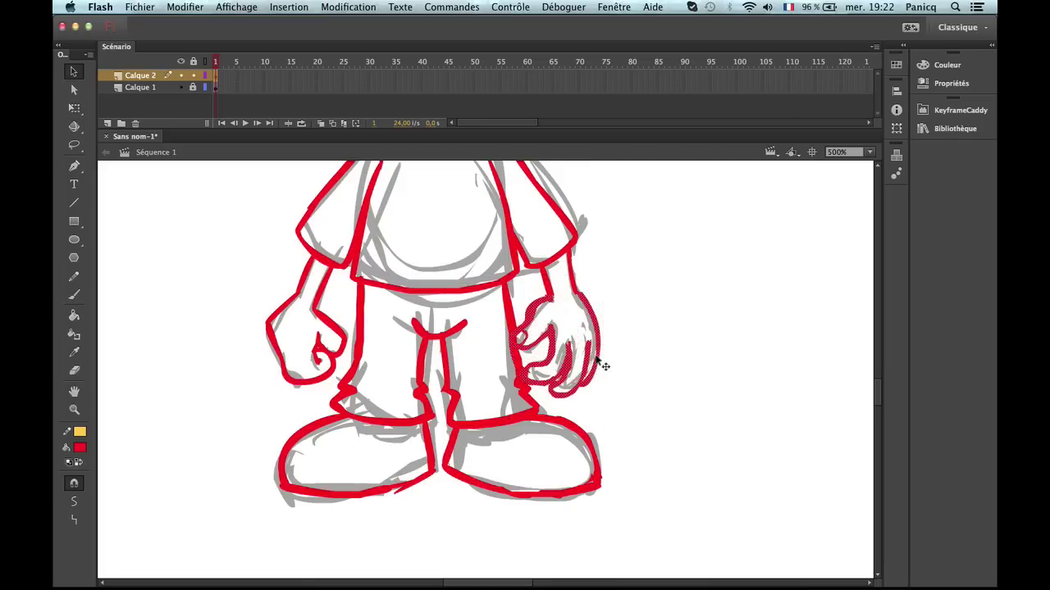
key(z)
click(643, 331)
alt+click(618, 349)
alt+click(613, 381)
key(v)
click(503, 355)
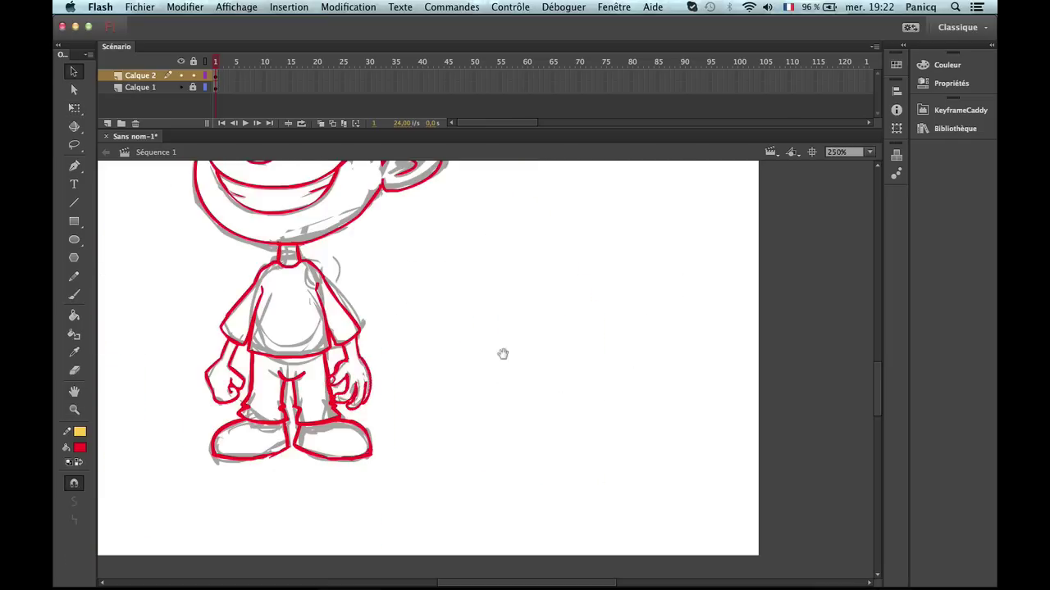
Select the left leg and shoe outlines with the Lasso and shrink them slightly with Free Transform.
drag(502, 354, 663, 414)
key(z)
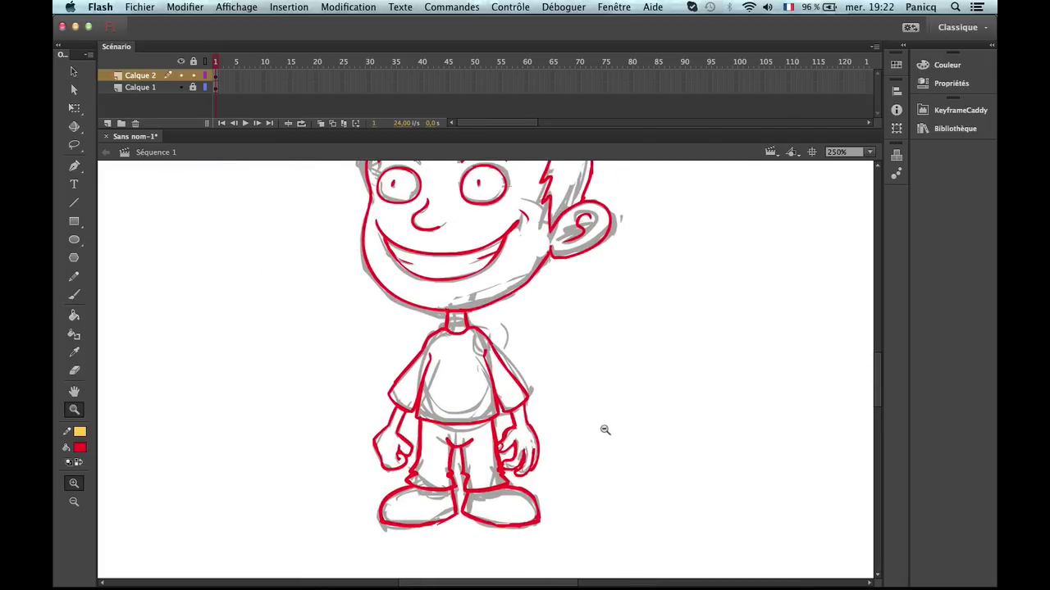
click(462, 529)
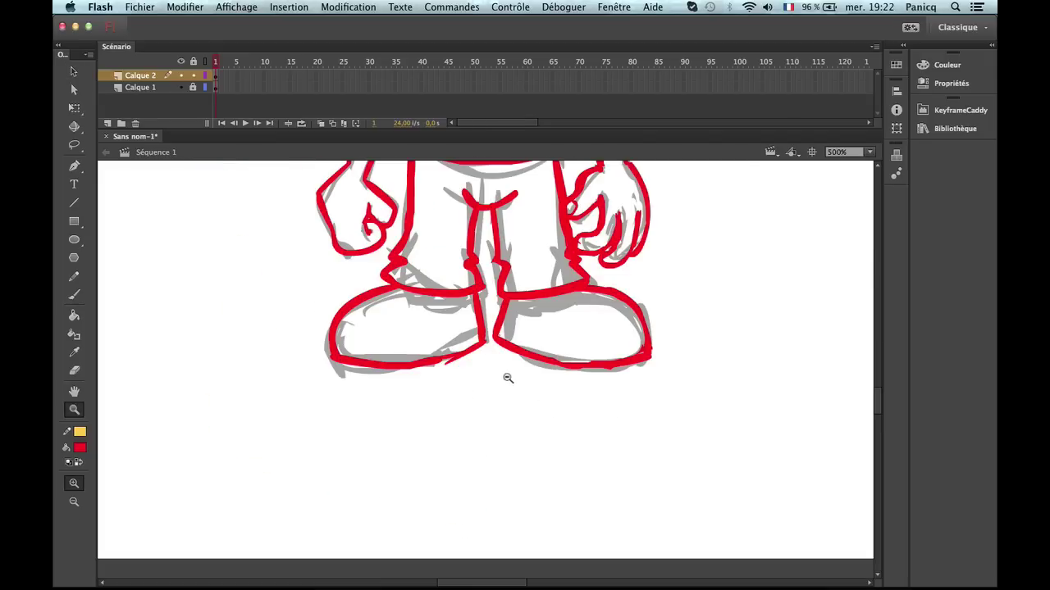
alt+click(503, 375)
alt+click(497, 402)
click(484, 383)
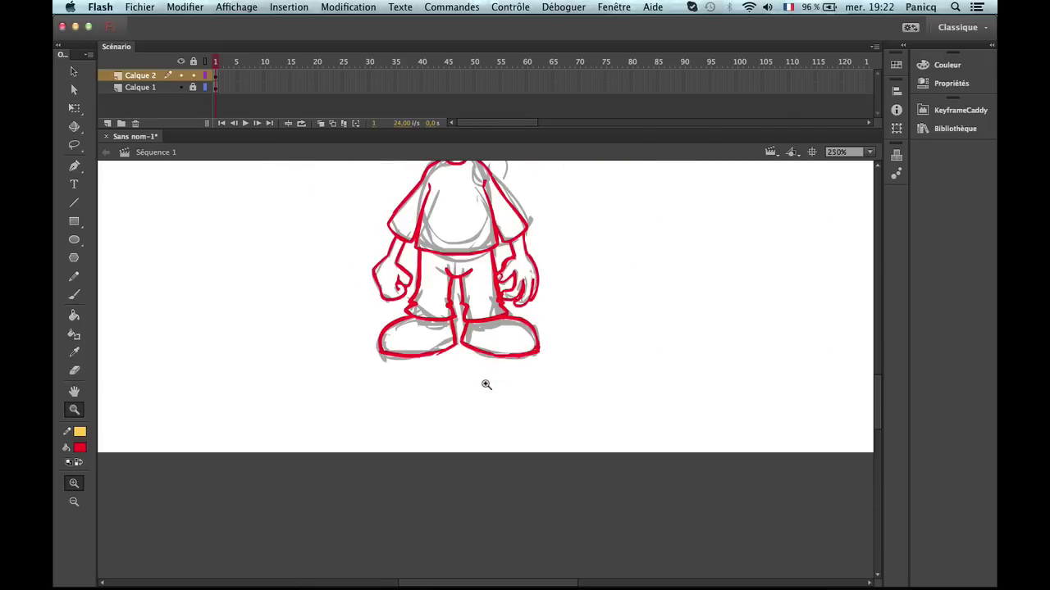
click(467, 403)
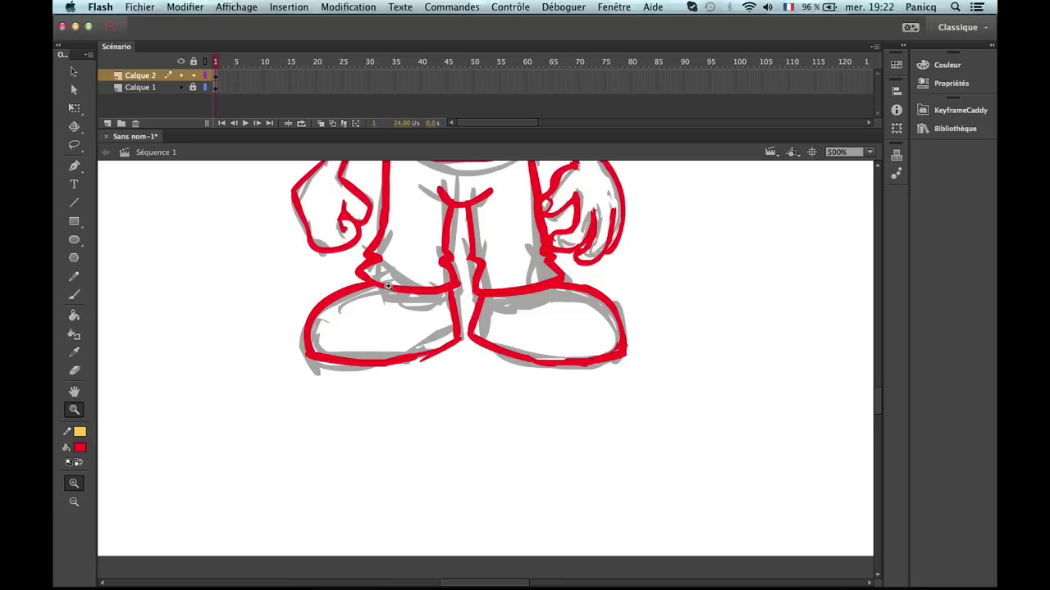
key(l)
scroll(394, 230, up, 3)
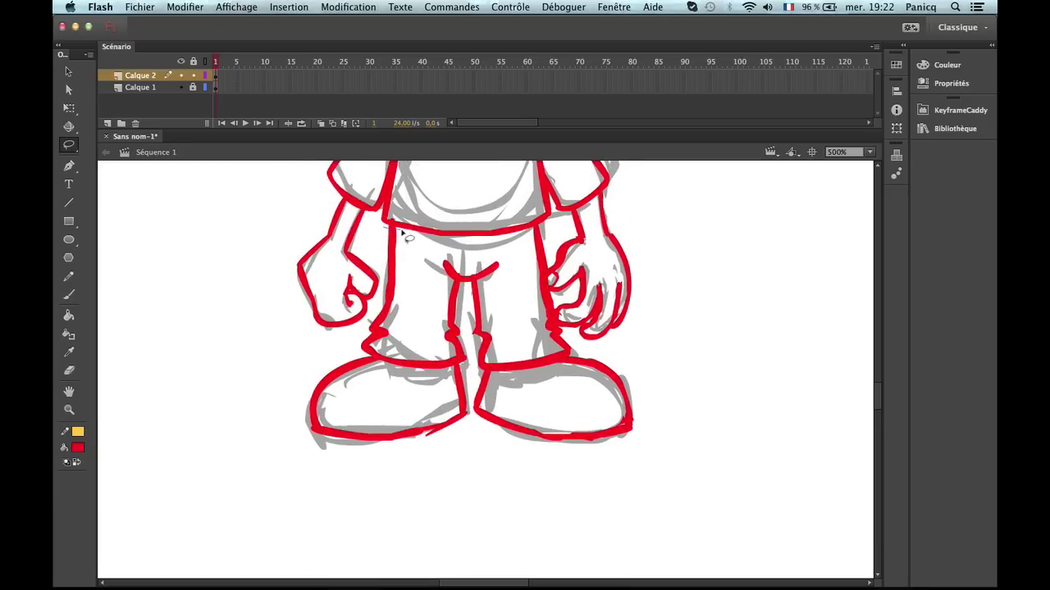
drag(402, 233, 470, 259)
mouse_move(465, 302)
mouse_down()
mouse_move(473, 417)
mouse_move(418, 462)
mouse_move(280, 462)
mouse_move(300, 347)
mouse_move(356, 335)
mouse_move(382, 298)
mouse_up()
drag(381, 260, 389, 230)
key(q)
drag(468, 439, 466, 436)
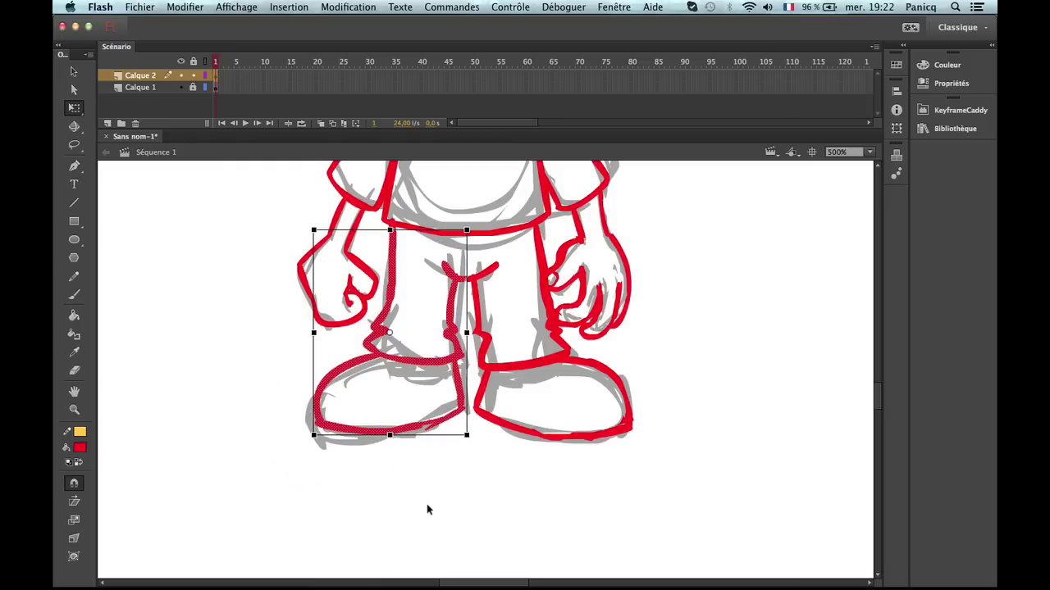
click(446, 525)
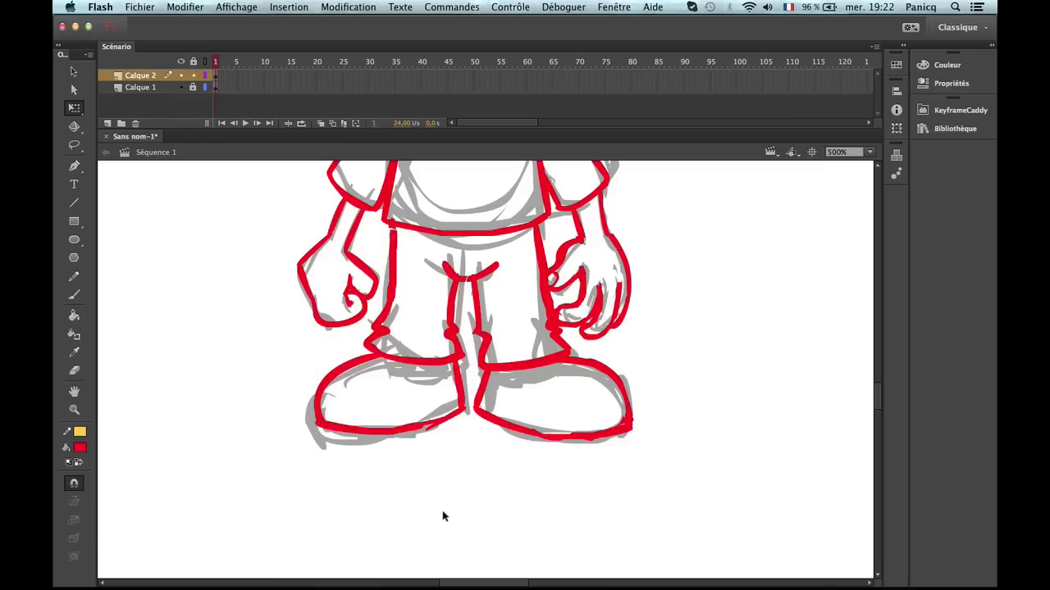
Hide the sketch layer Calque 1 to leave only the character's red line art.
key(z)
alt+click(464, 417)
alt+click(476, 399)
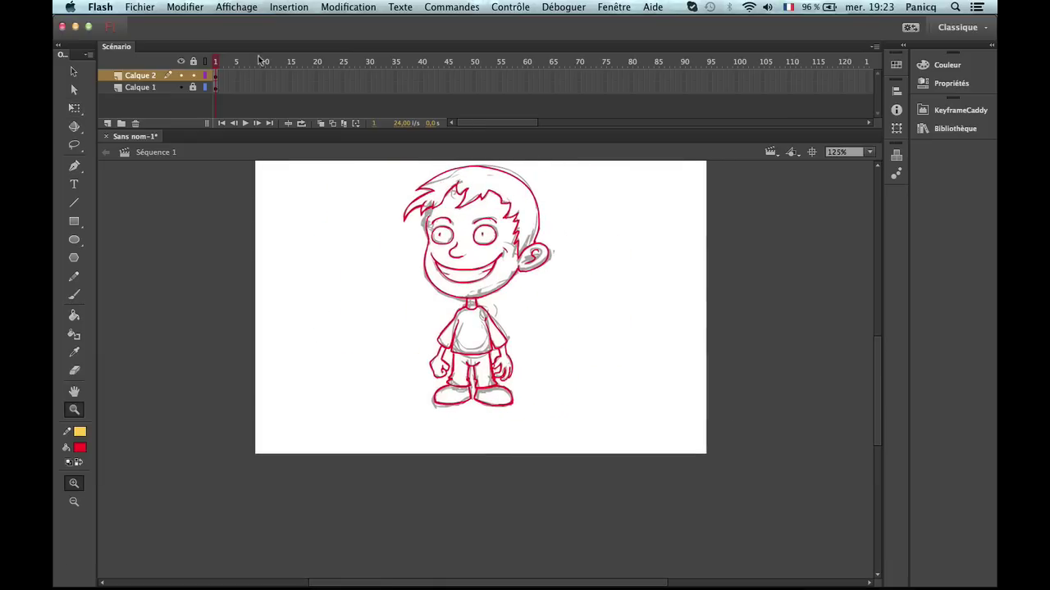
click(181, 87)
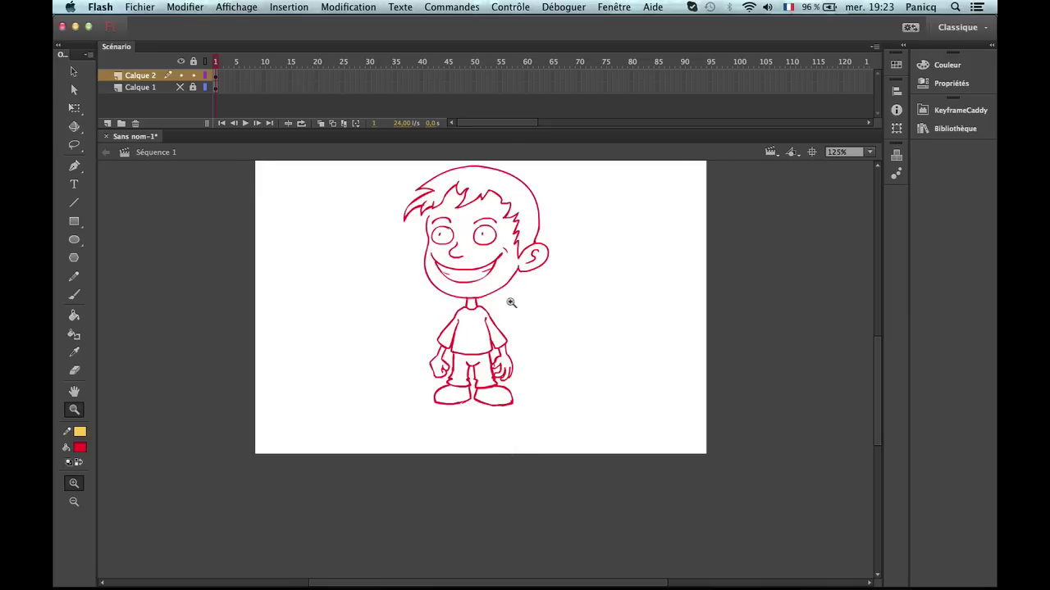
Examine the red line art up close at the hair, face and legs, and as a whole figure.
scroll(510, 303, up, 3)
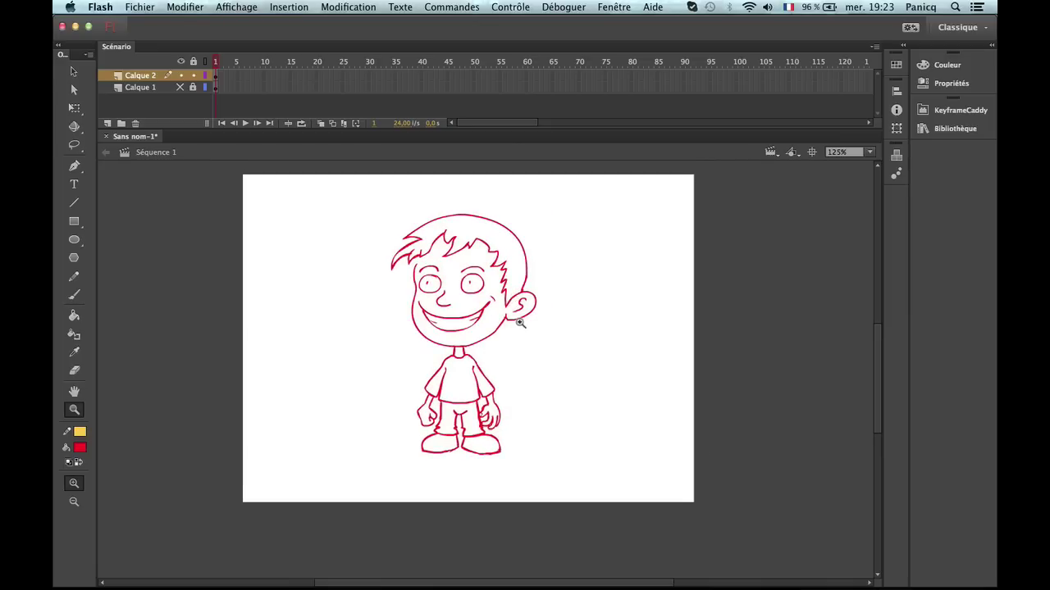
click(451, 313)
click(414, 291)
key(b)
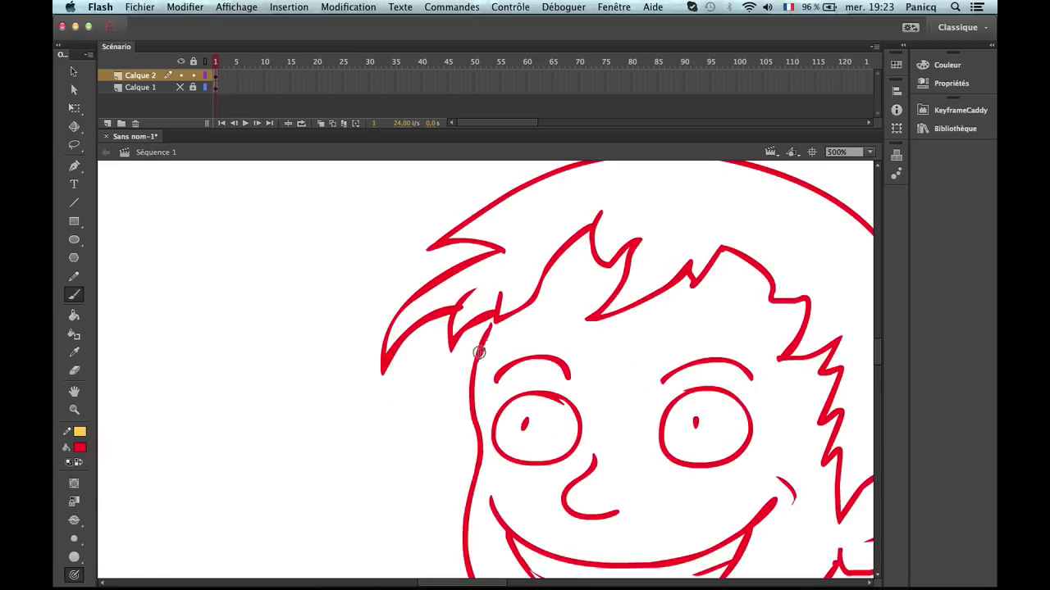
key(z)
alt+click(503, 388)
alt+click(503, 387)
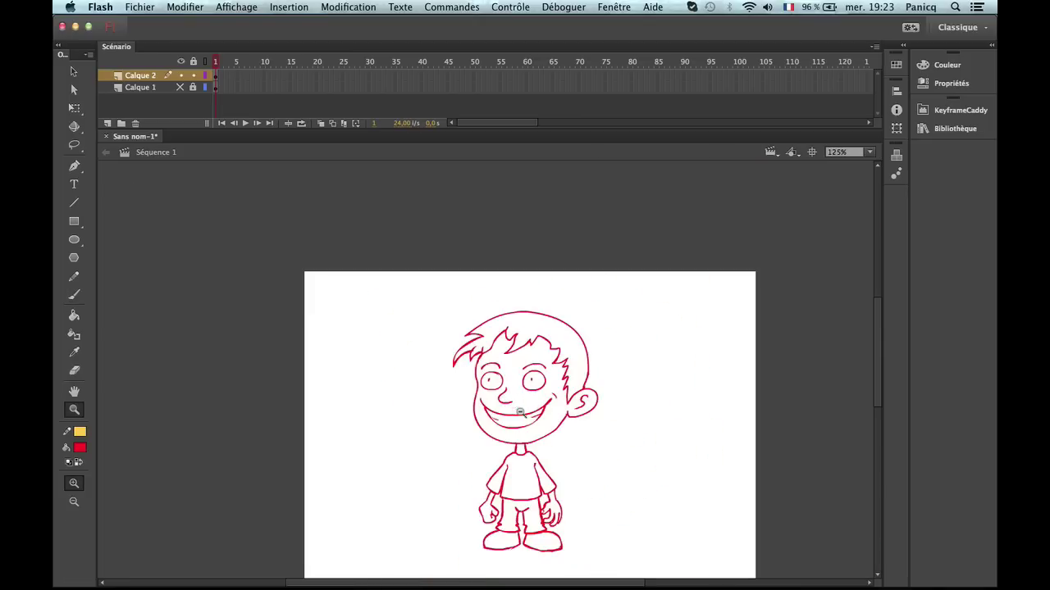
click(452, 425)
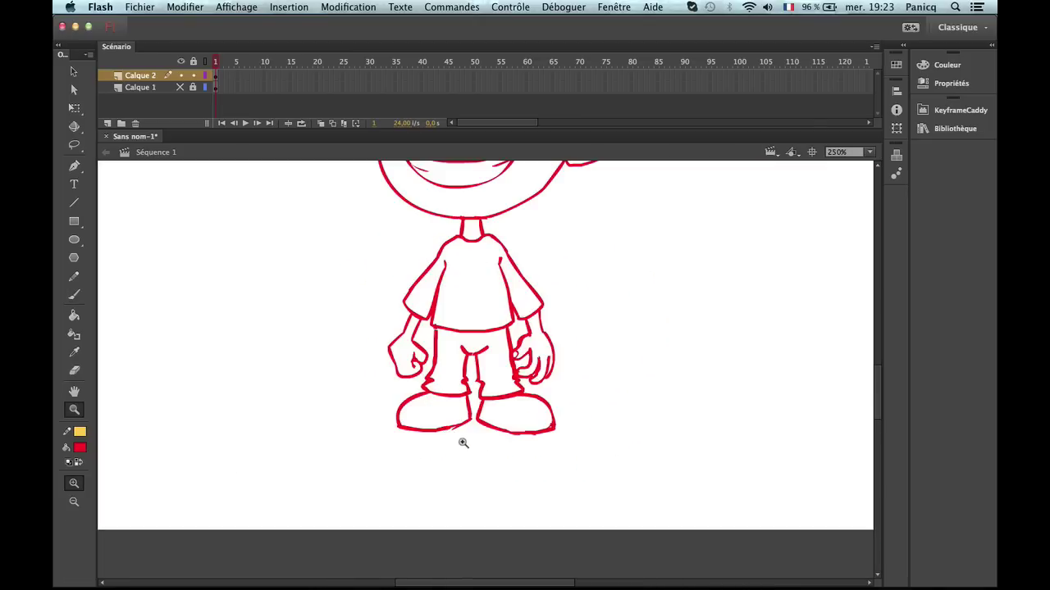
click(461, 440)
alt+click(490, 333)
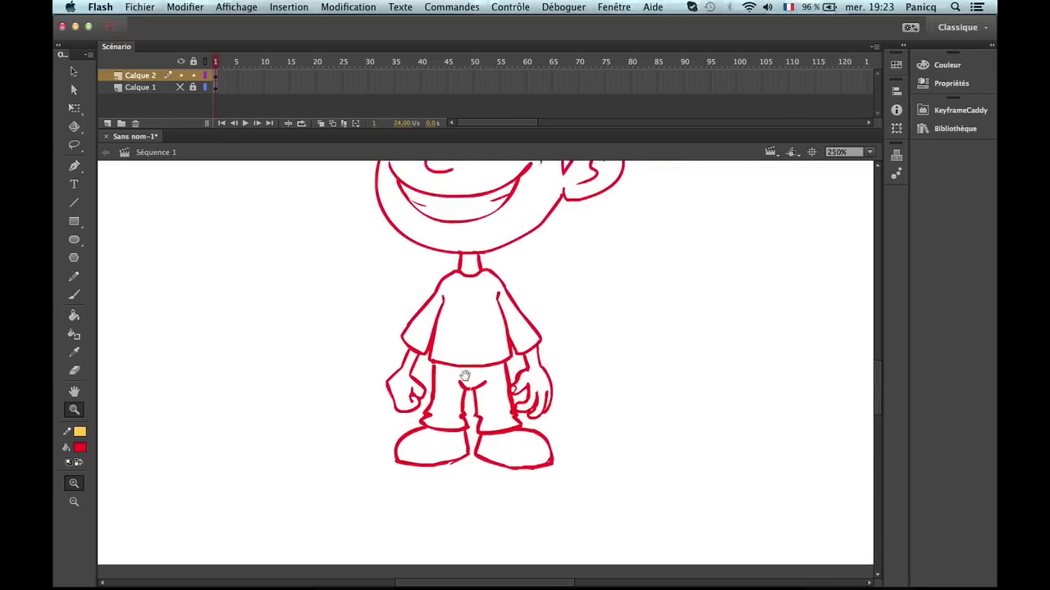
alt+click(468, 377)
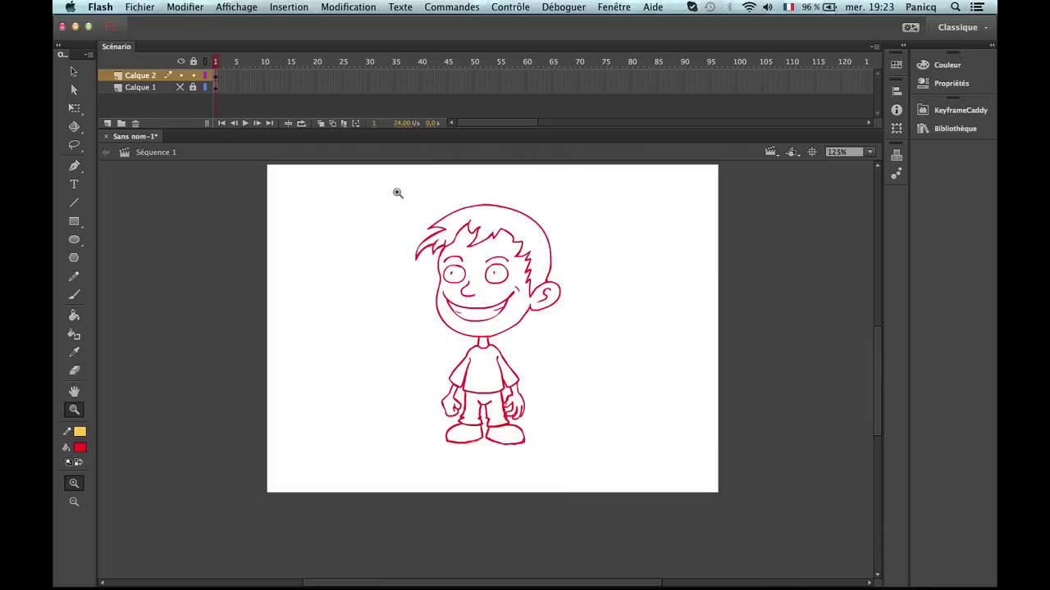
drag(364, 186, 628, 540)
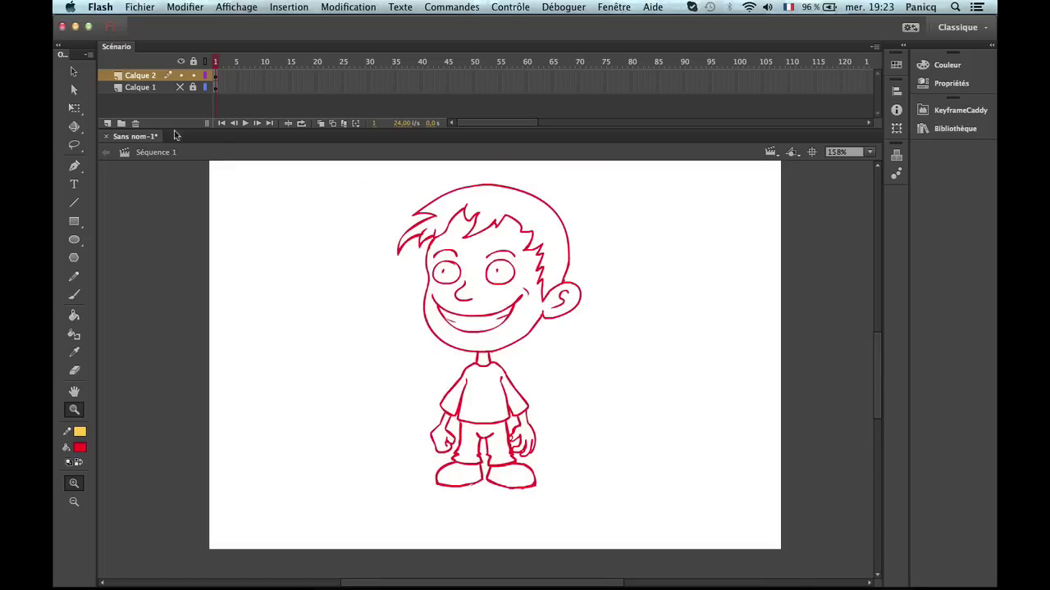
Add a new layer above Calque 2 and lock Calque 2.
click(106, 123)
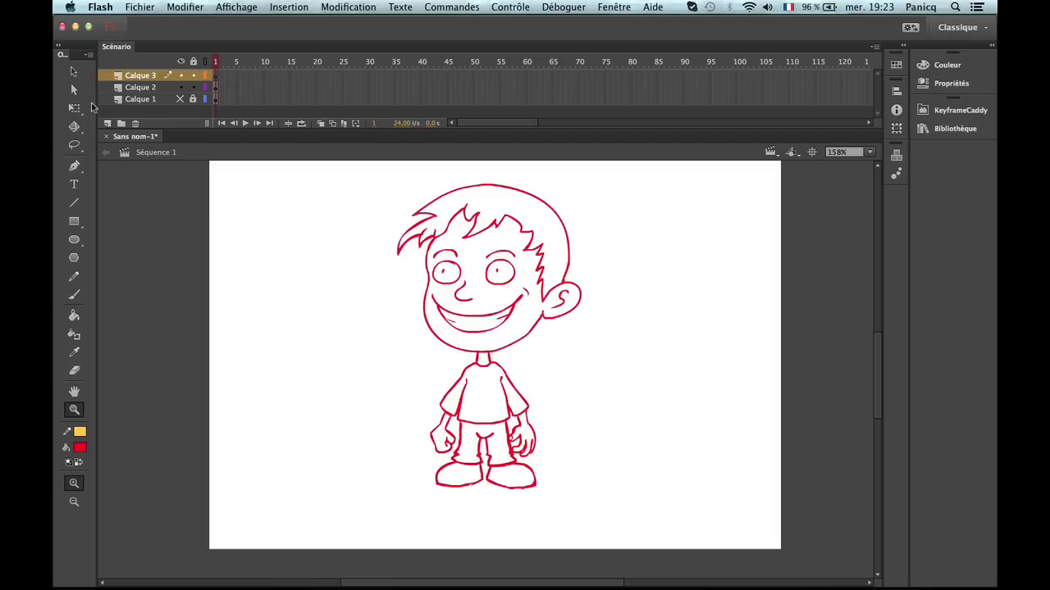
drag(500, 399, 444, 380)
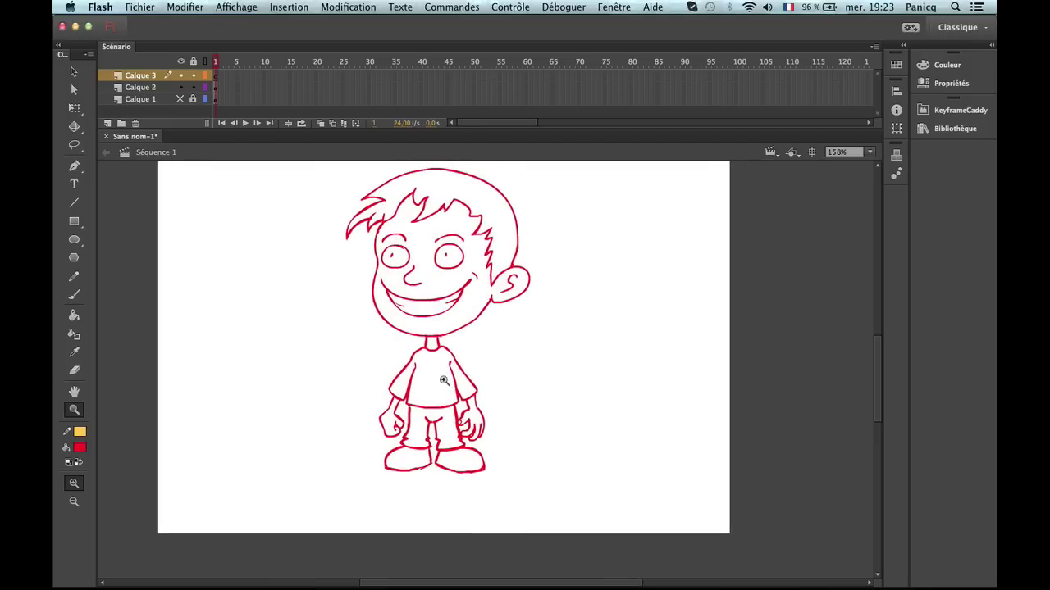
alt+click(490, 436)
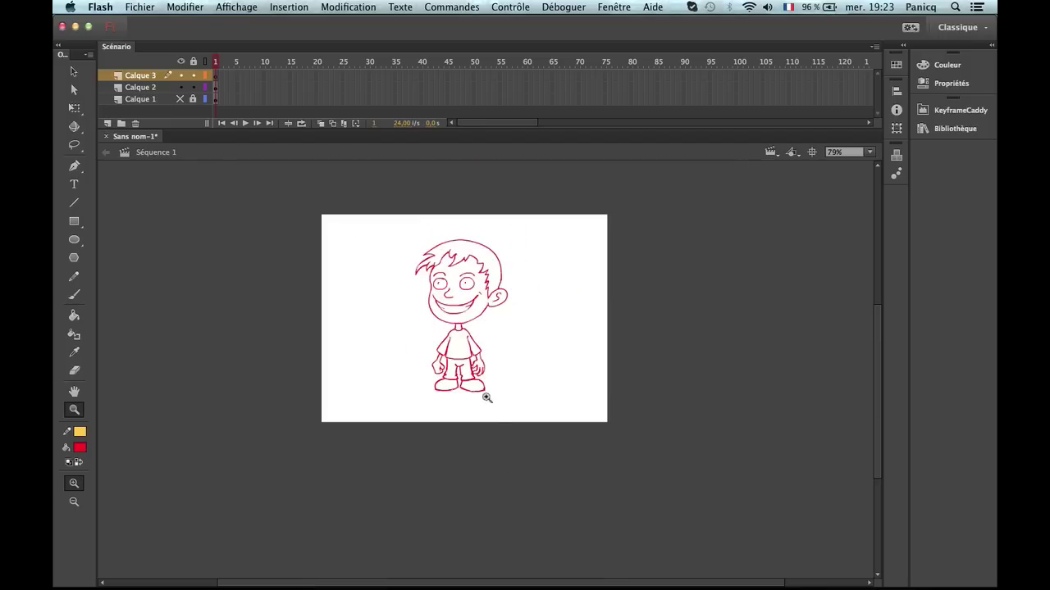
drag(331, 211, 619, 489)
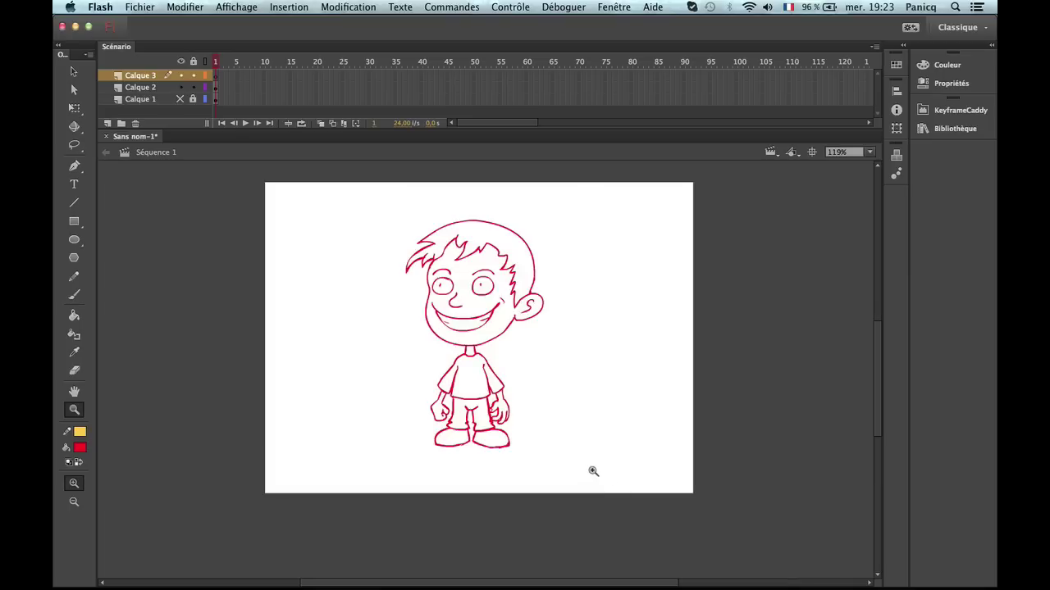
click(495, 435)
click(491, 448)
scroll(476, 419, up, 5)
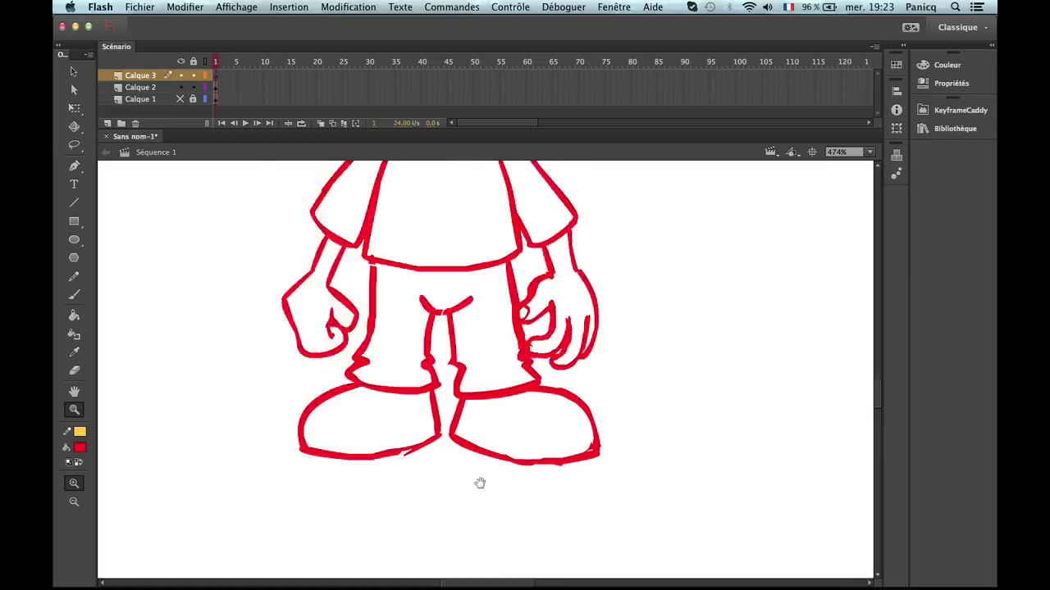
alt+click(409, 328)
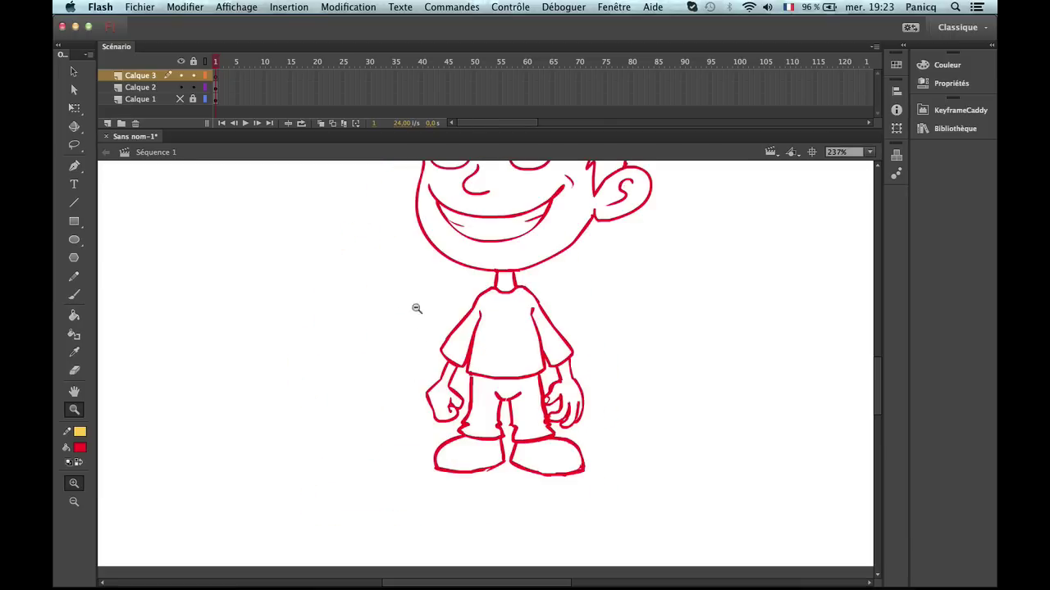
click(415, 307)
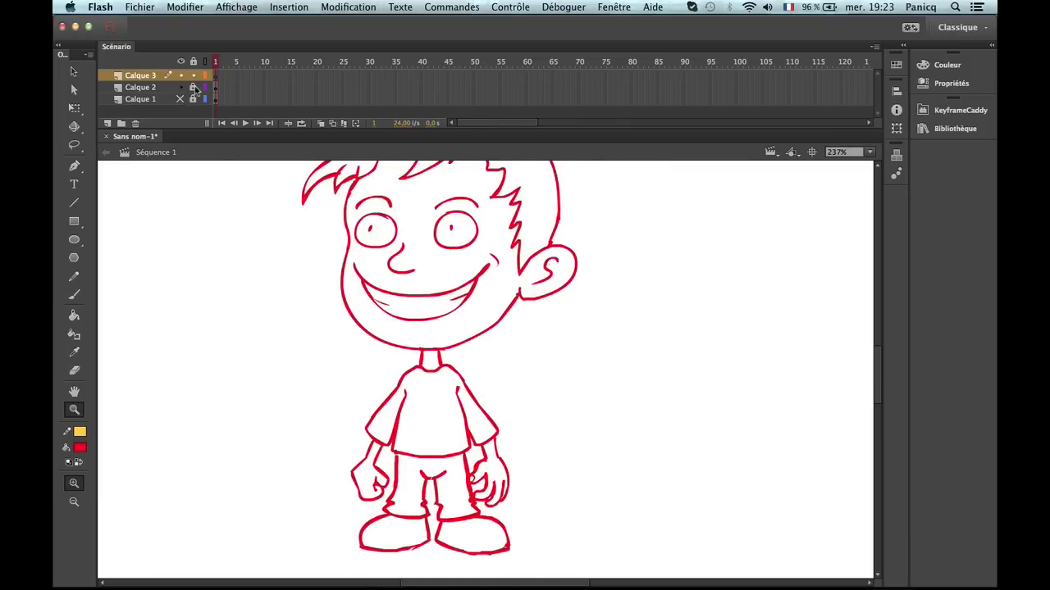
Ink two short detail strokes on top of the left shoe with the Brush, just below the trouser hem.
drag(416, 250, 400, 164)
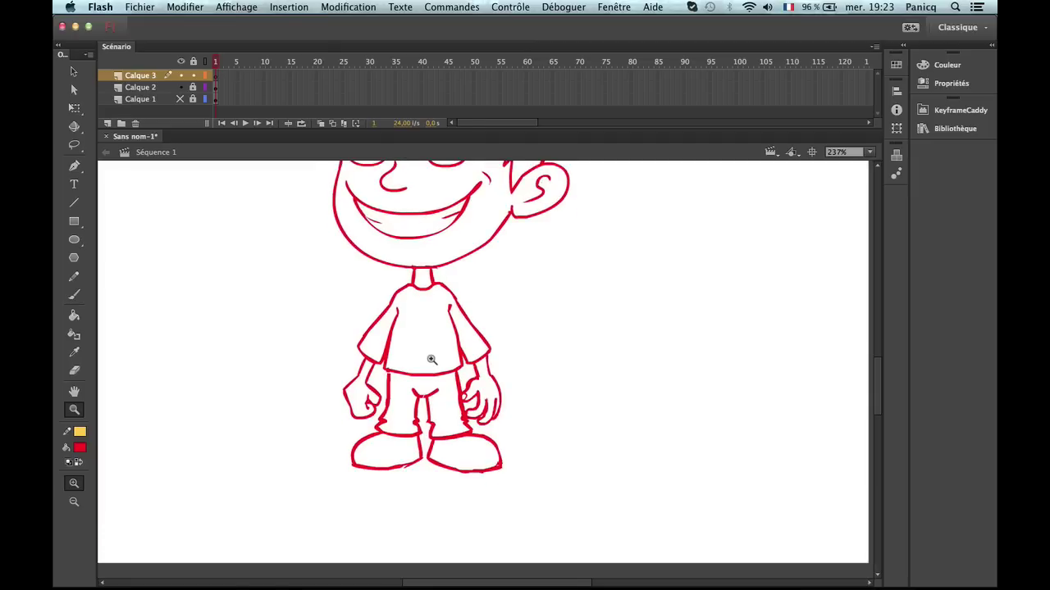
click(431, 359)
drag(438, 353, 427, 190)
key(b)
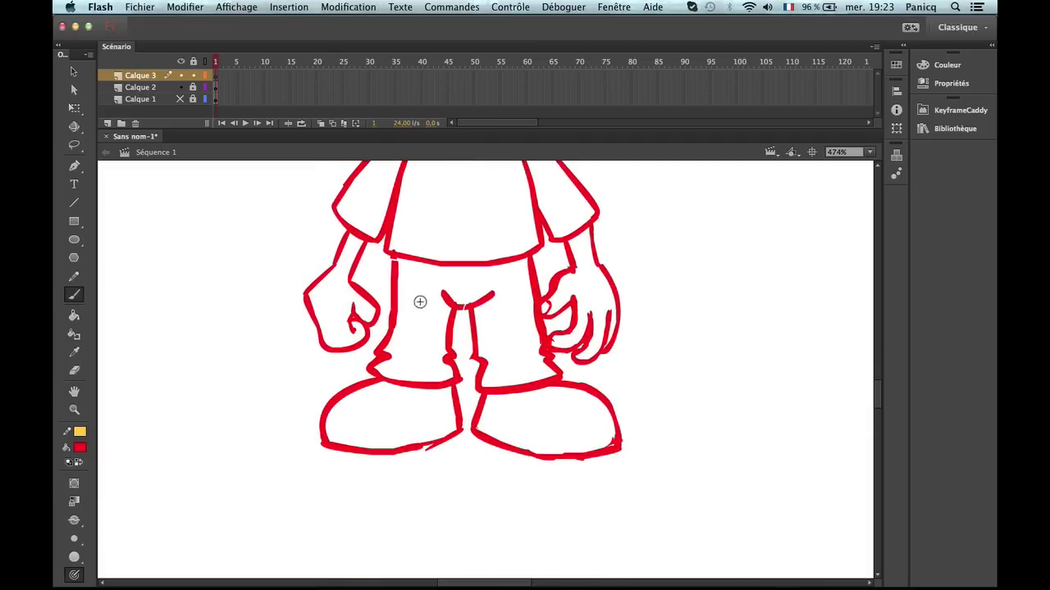
mouse_move(440, 241)
mouse_down()
mouse_move(412, 370)
mouse_move(417, 358)
mouse_move(415, 490)
mouse_move(445, 266)
mouse_move(459, 339)
mouse_move(429, 311)
mouse_move(488, 208)
mouse_move(491, 178)
mouse_up()
key(z)
click(474, 334)
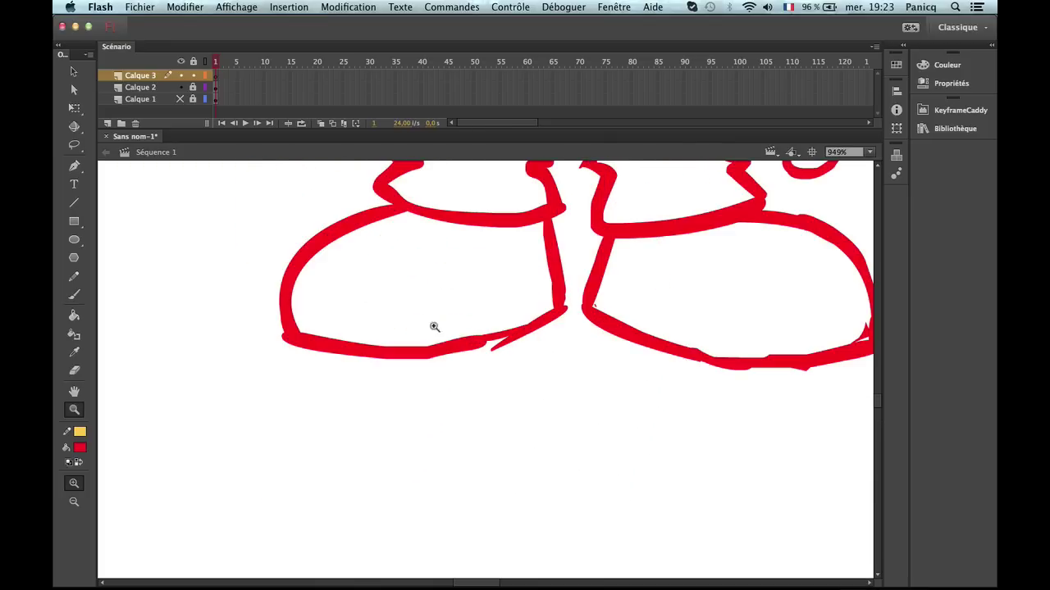
key(b)
mouse_move(388, 229)
mouse_down()
mouse_move(373, 254)
mouse_move(407, 255)
mouse_move(387, 266)
mouse_move(424, 259)
mouse_move(410, 273)
mouse_move(439, 261)
mouse_up()
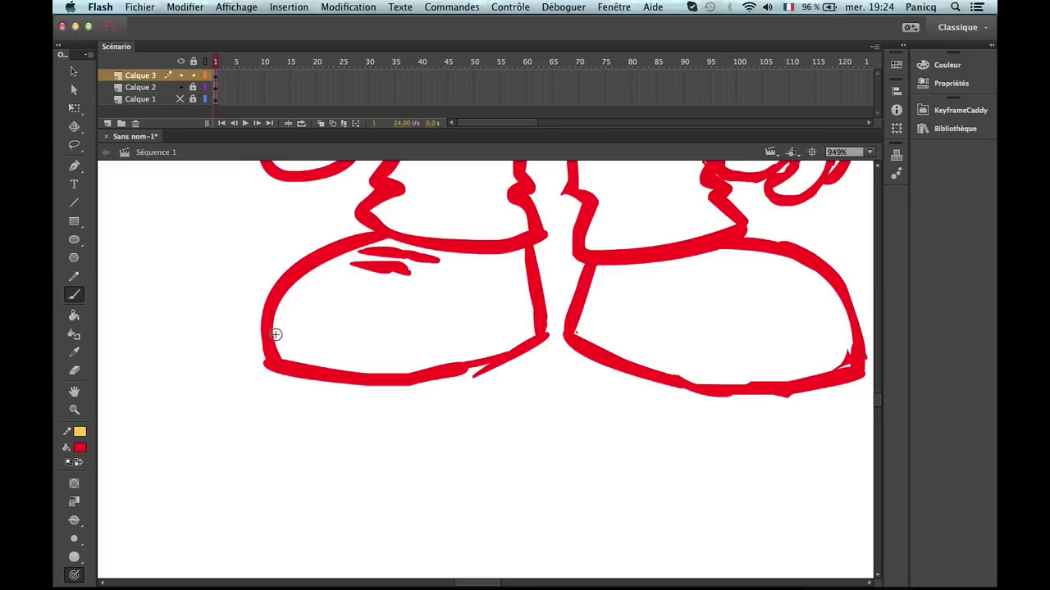
Ink a curved sole line across the left shoe from toe to heel, undoing the unsatisfactory strokes.
key(super+z)
drag(305, 324, 402, 327)
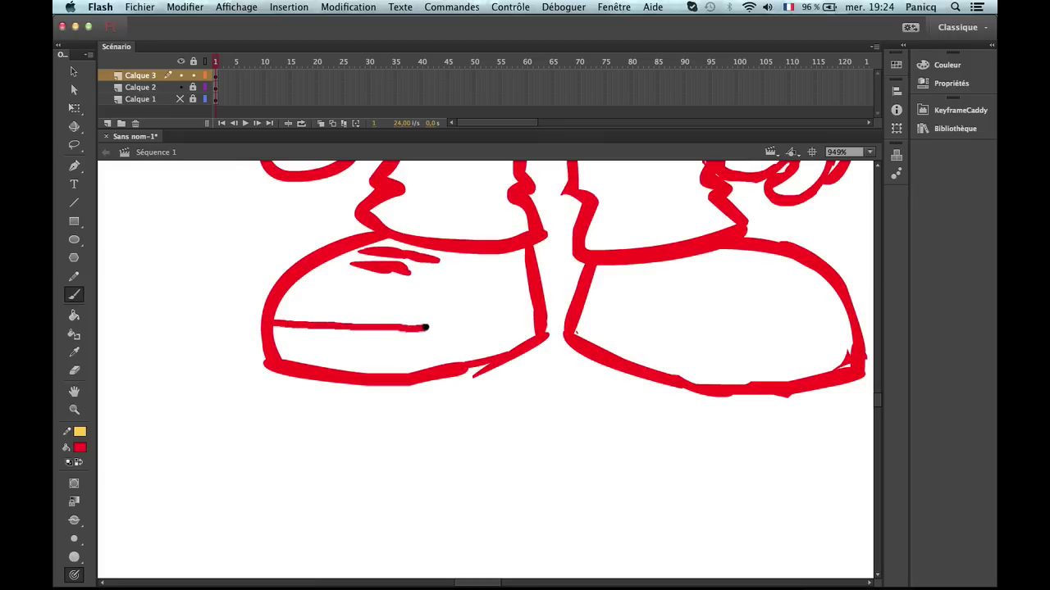
key(super+z)
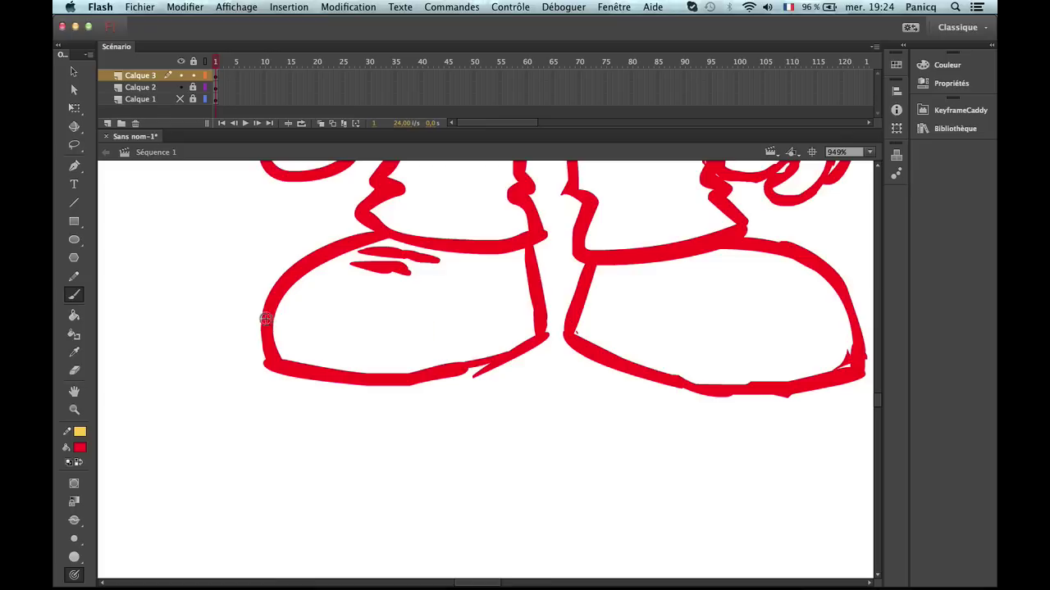
mouse_move(272, 328)
mouse_down()
mouse_move(438, 331)
mouse_move(524, 308)
mouse_up()
Erase the toe end of the left shoe's sole line and redraw it up to the shoe's outline.
key(z)
alt+click(544, 384)
alt+click(532, 399)
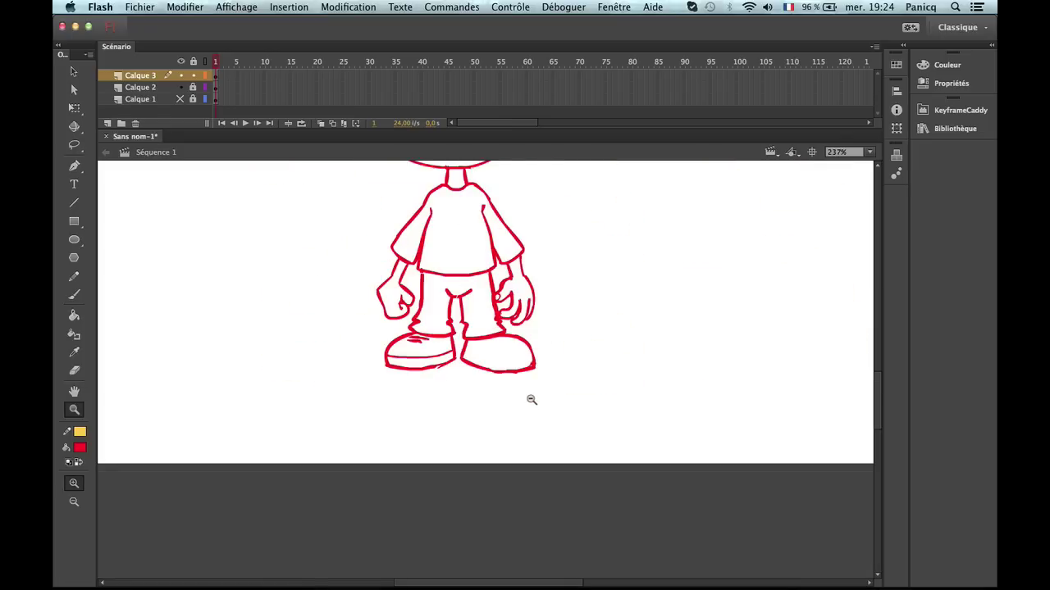
click(413, 343)
key(e)
mouse_move(395, 357)
mouse_down()
mouse_move(403, 350)
mouse_move(436, 362)
mouse_up()
key(b)
key(super+z)
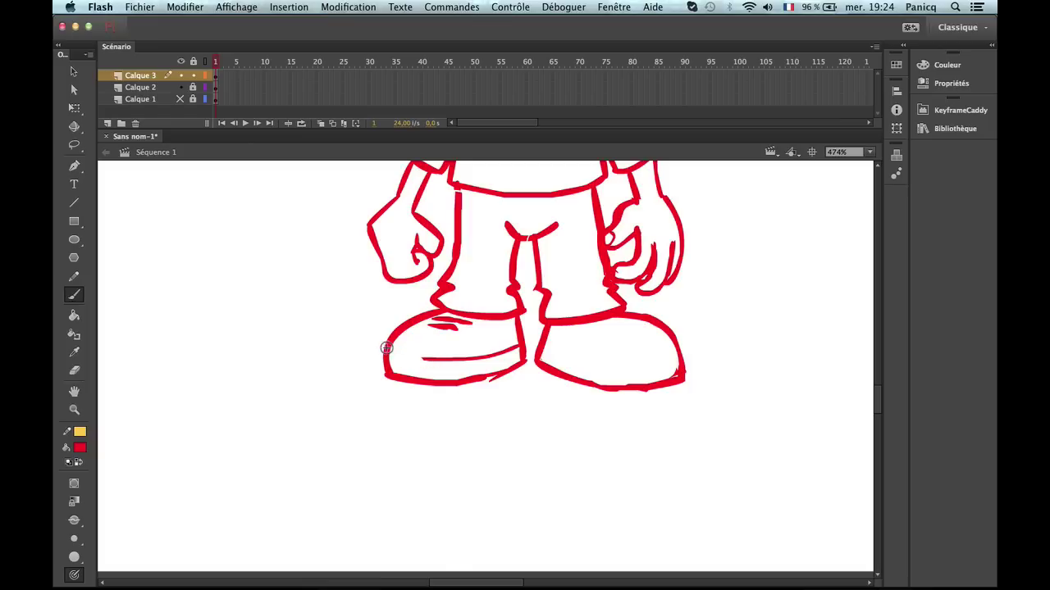
key(z)
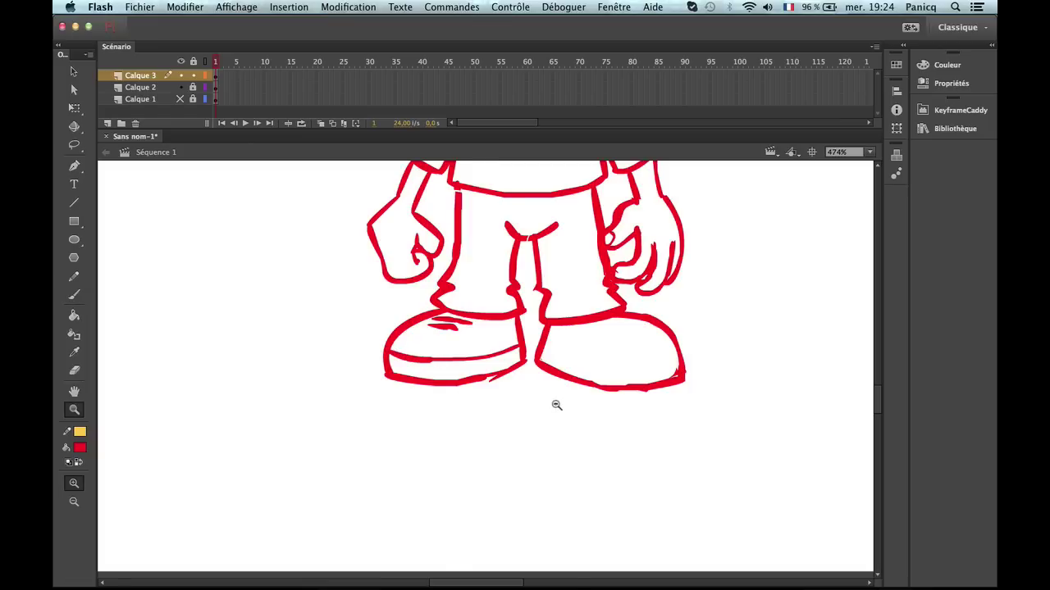
Ink a matching curved sole line across the right shoe from its inner edge to the toe, undoing the unsatisfactory strokes.
alt+click(560, 424)
alt+click(474, 312)
click(480, 320)
click(604, 241)
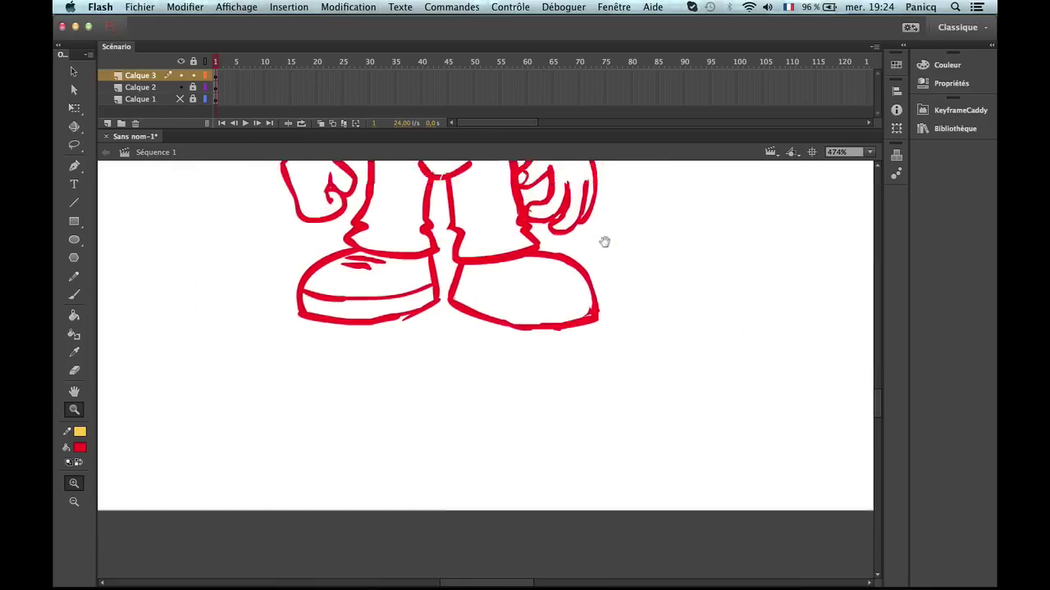
click(590, 281)
scroll(572, 345, left, 2)
alt+click(573, 345)
key(b)
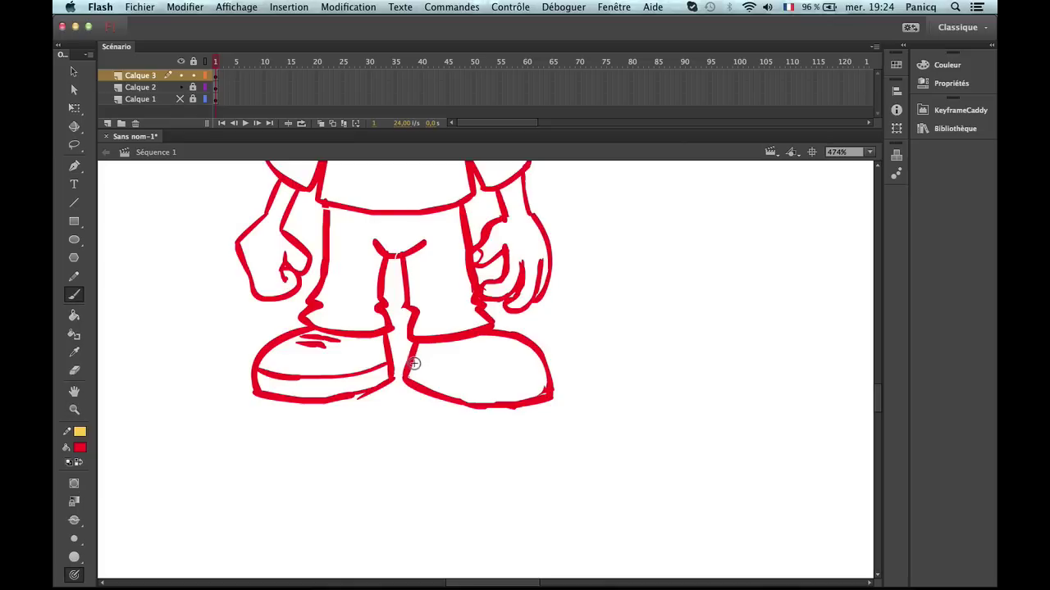
drag(439, 376, 434, 366)
key(ctrl+z)
key(ctrl+z)
key(z)
click(470, 389)
scroll(496, 345, left, 2)
key(b)
mouse_move(478, 307)
mouse_down()
mouse_move(607, 336)
mouse_move(742, 317)
mouse_up()
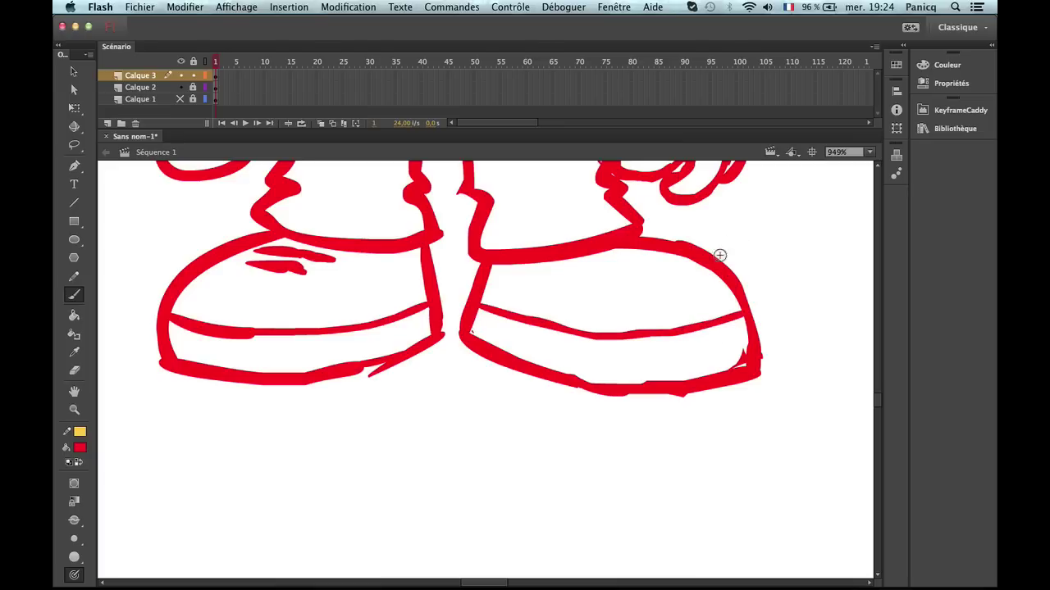
Ink two short detail strokes on top of the right shoe with the Brush, just below the trouser hem.
scroll(694, 251, down, 2)
scroll(693, 251, left, 1)
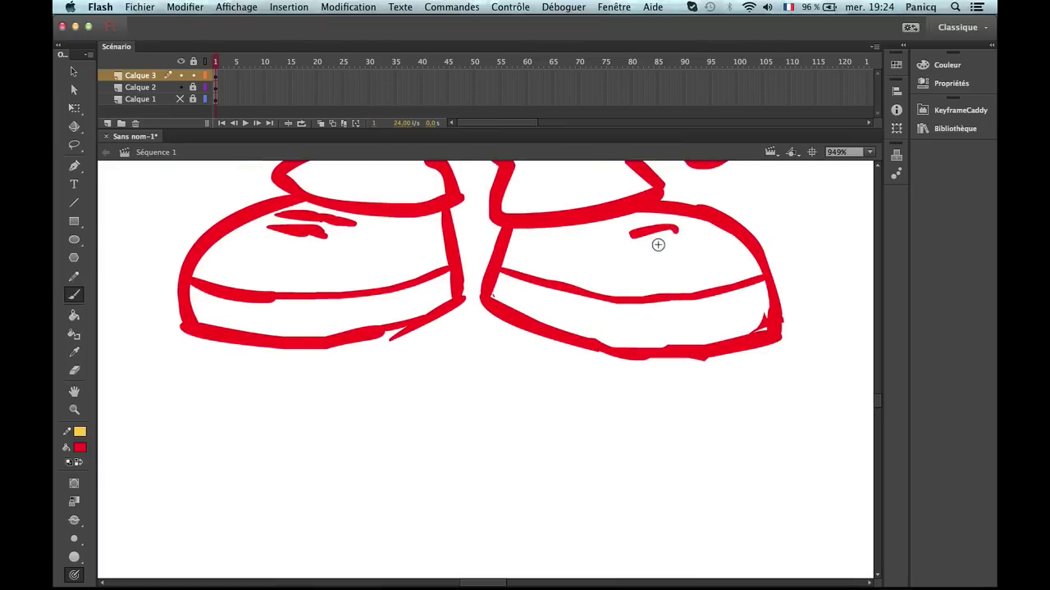
mouse_move(628, 229)
mouse_down()
mouse_move(666, 223)
mouse_move(670, 241)
mouse_up()
key(z)
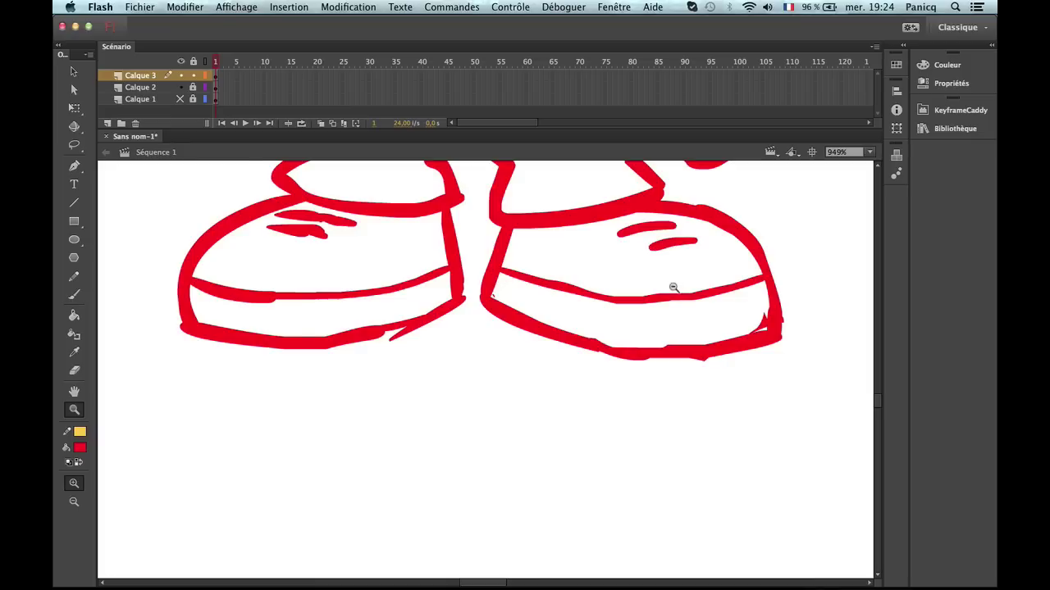
alt+click(672, 299)
alt+click(553, 359)
click(447, 380)
click(519, 388)
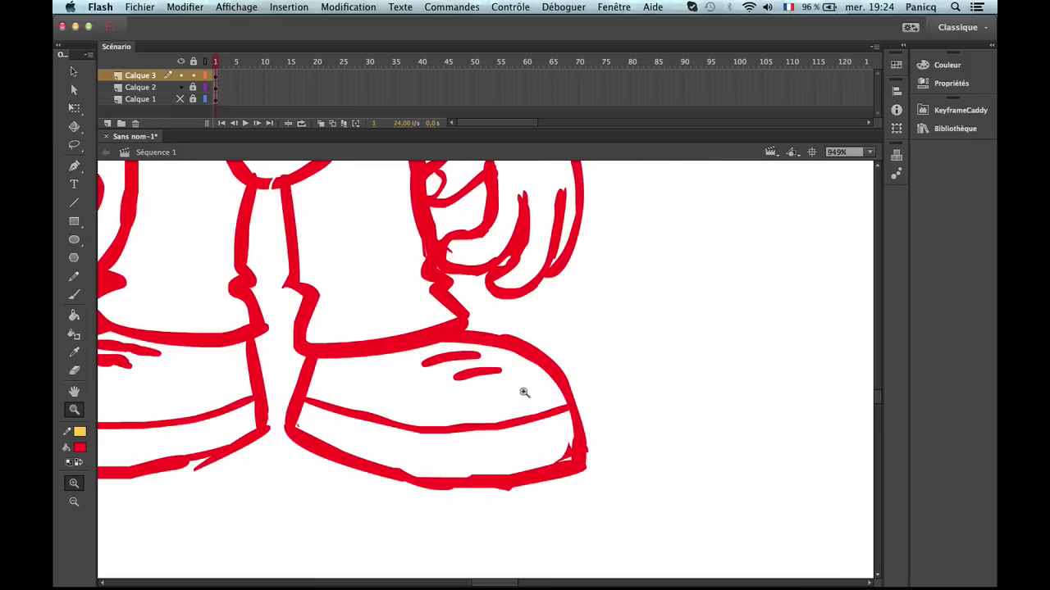
Move the lower detail stroke on the right shoe slightly up and inward, and extend the upper stroke's inner end with the Brush.
scroll(574, 393, left, 5)
key(v)
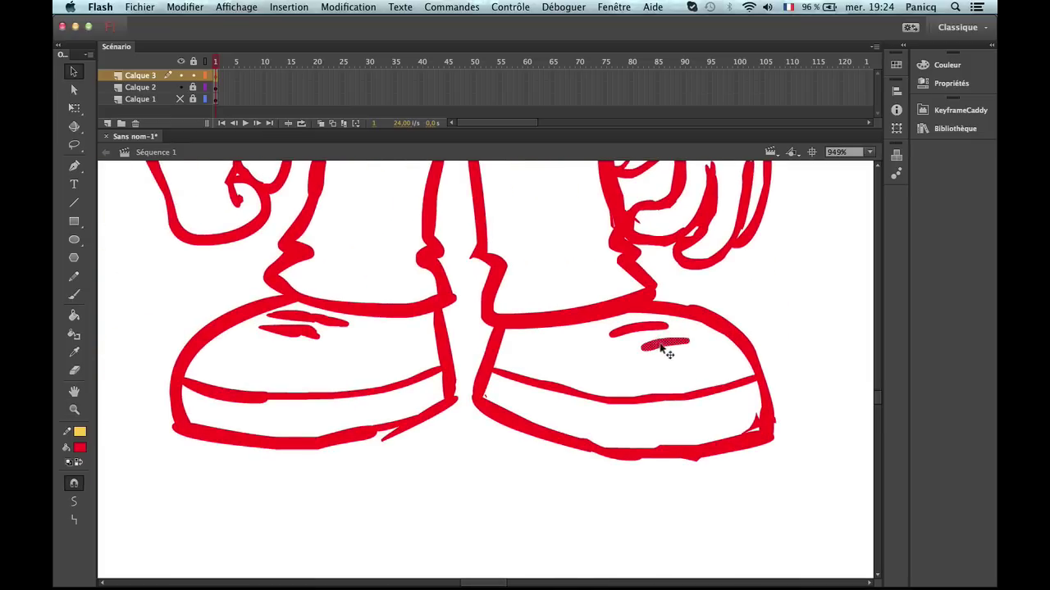
key(Up)
drag(658, 367, 638, 355)
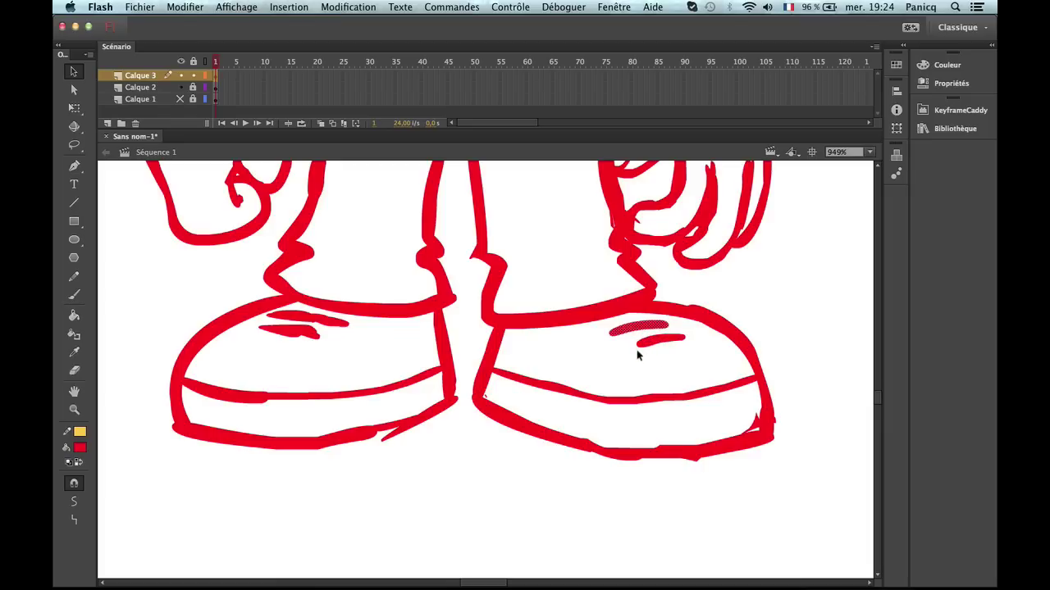
key(b)
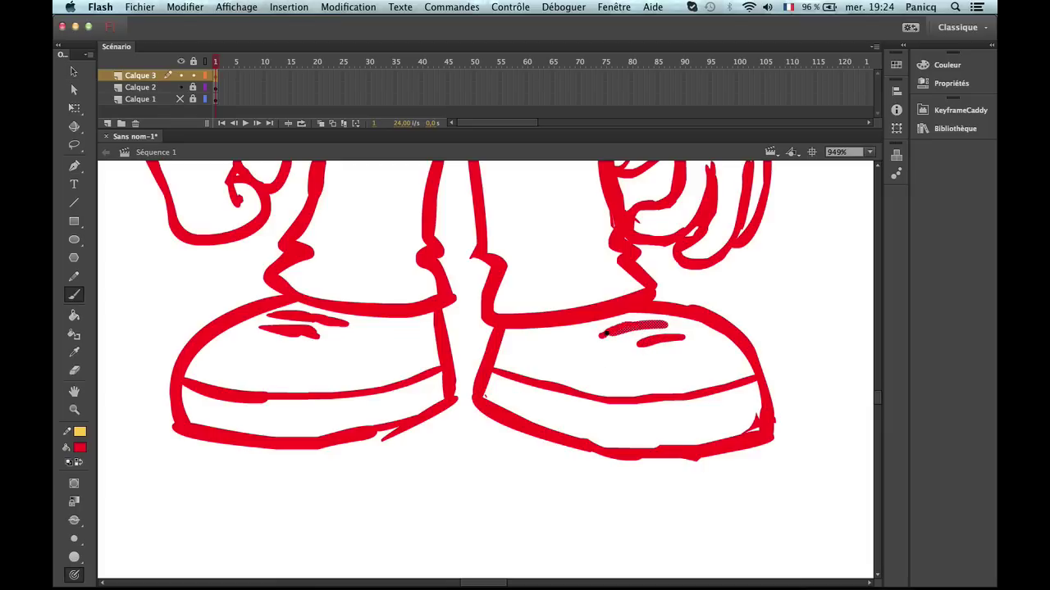
scroll(696, 302, right, 6)
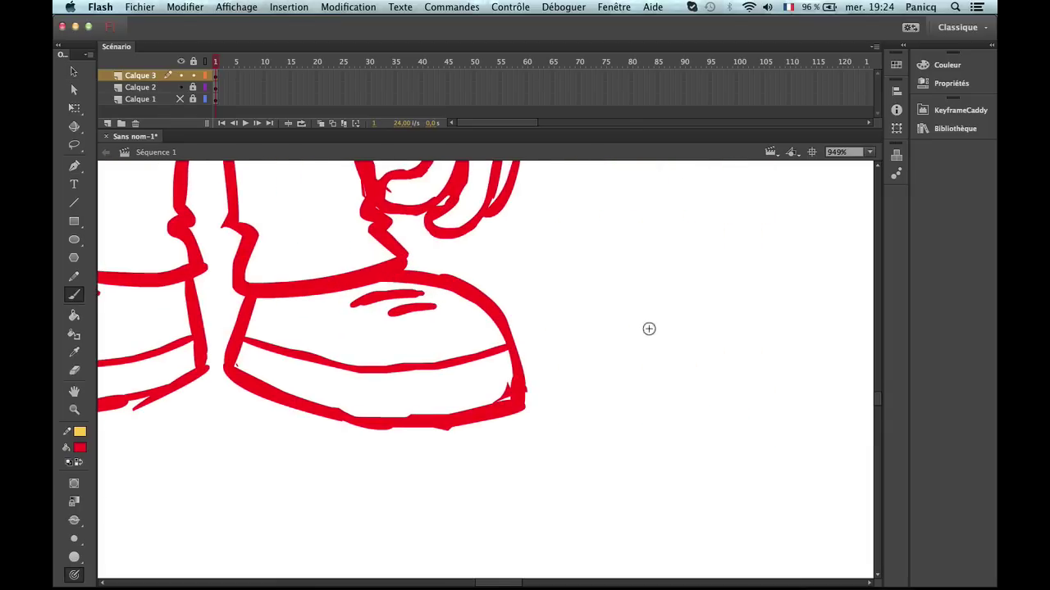
drag(599, 257, 689, 311)
key(super+z)
mouse_move(518, 263)
mouse_down()
mouse_move(671, 347)
mouse_move(661, 329)
mouse_move(461, 315)
mouse_up()
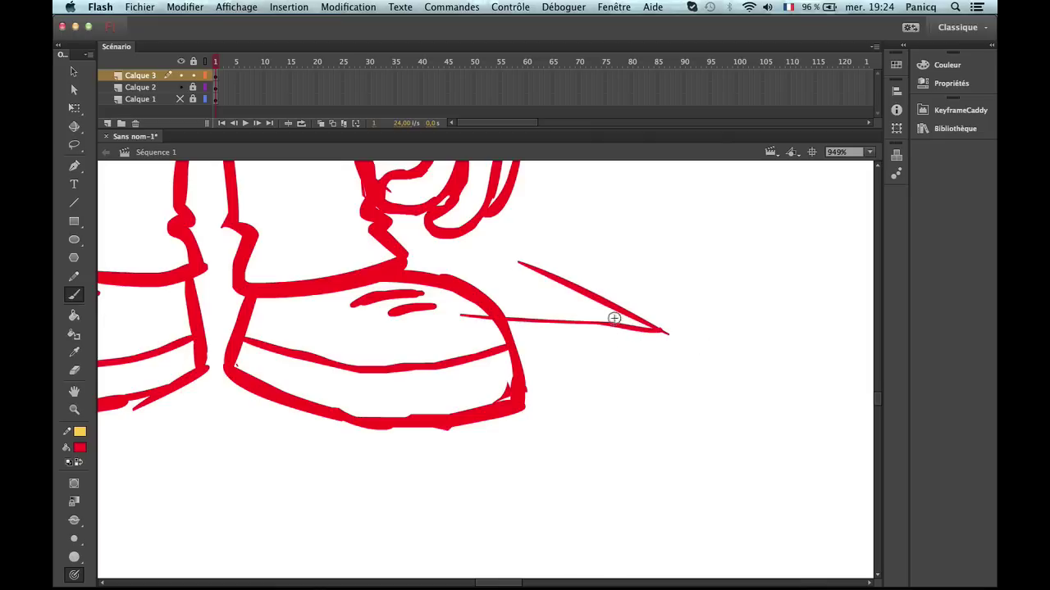
key(super+z)
key(super+z)
mouse_move(532, 255)
mouse_down()
mouse_move(656, 339)
mouse_move(427, 291)
mouse_up()
mouse_move(630, 339)
mouse_down()
mouse_move(611, 319)
mouse_move(570, 322)
mouse_up()
drag(545, 279, 533, 317)
drag(478, 291, 537, 256)
key(super+z)
key(super+z)
key(super+z)
key(super+z)
key(super+z)
key(super+z)
key(super+z)
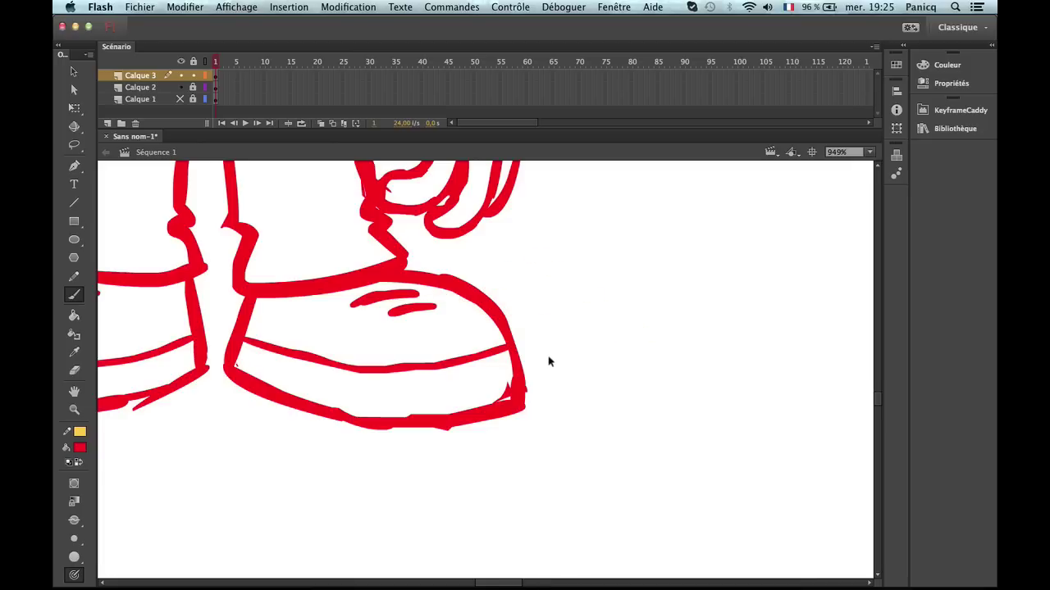
Ink a small upright oval near the inner edge of each shoe, just below the trouser hems.
key(z)
alt+click(528, 373)
alt+click(471, 385)
click(410, 385)
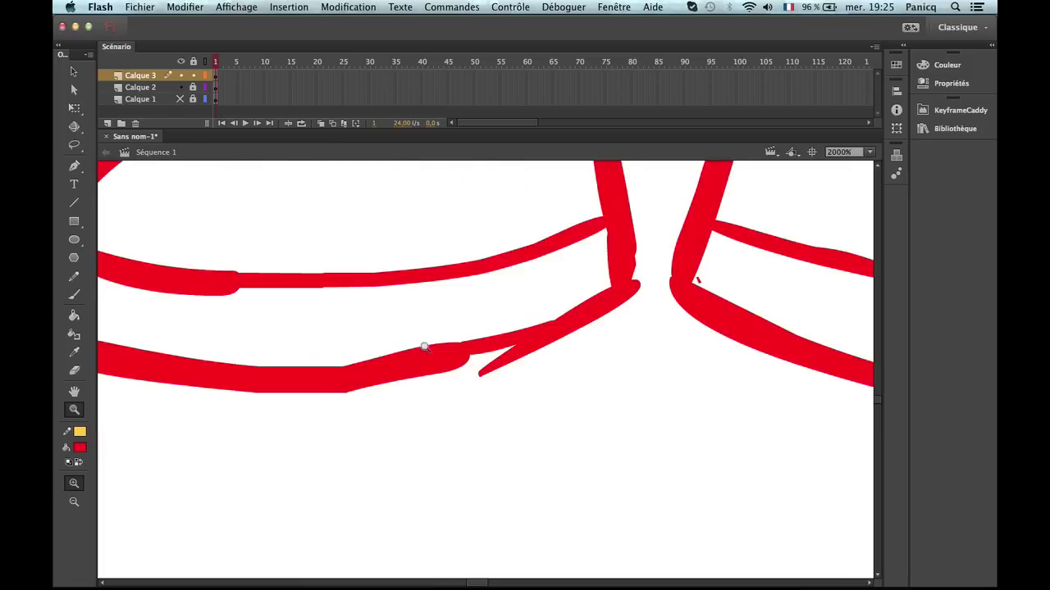
key(b)
key(z)
alt+click(509, 316)
key(b)
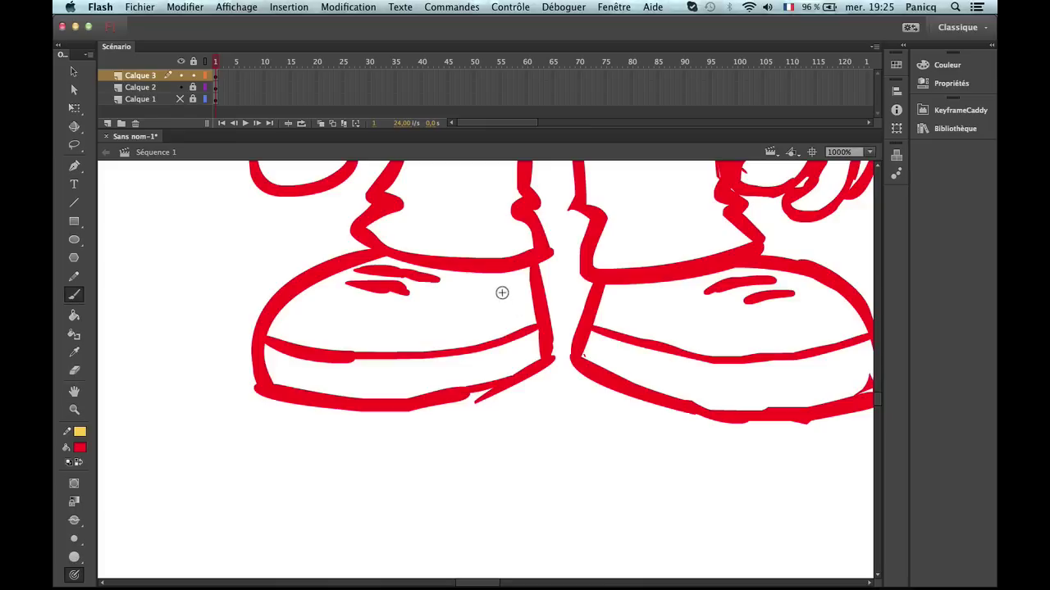
mouse_move(501, 292)
mouse_down()
mouse_move(492, 283)
mouse_move(516, 316)
mouse_move(501, 274)
mouse_up()
key(super+z)
mouse_move(614, 299)
mouse_down()
mouse_move(641, 286)
mouse_move(624, 324)
mouse_move(615, 289)
mouse_up()
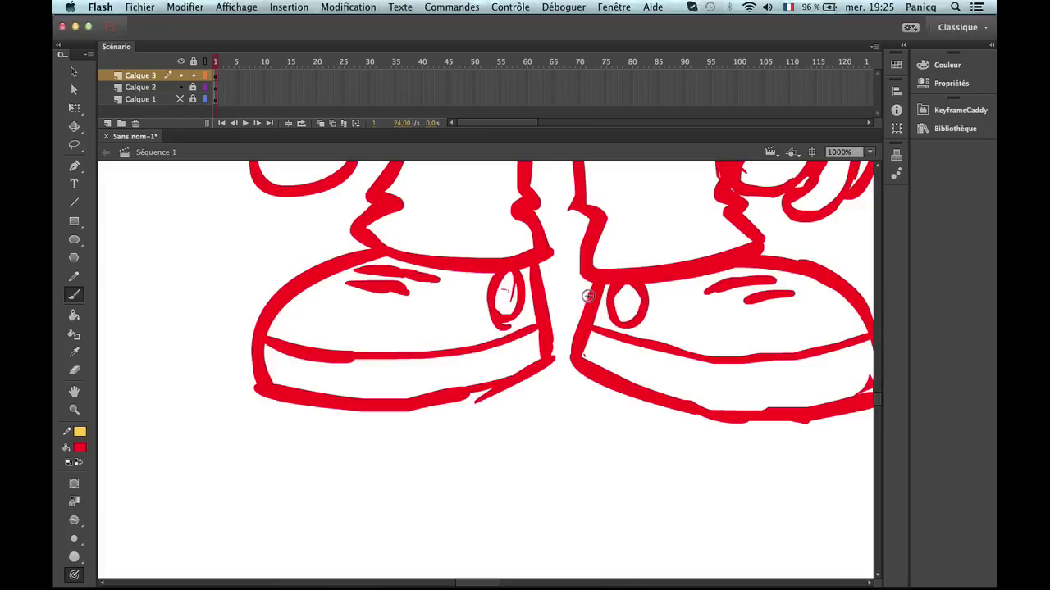
Thicken the inner edge of the right shoe's outline with the Brush.
key(r)
key(e)
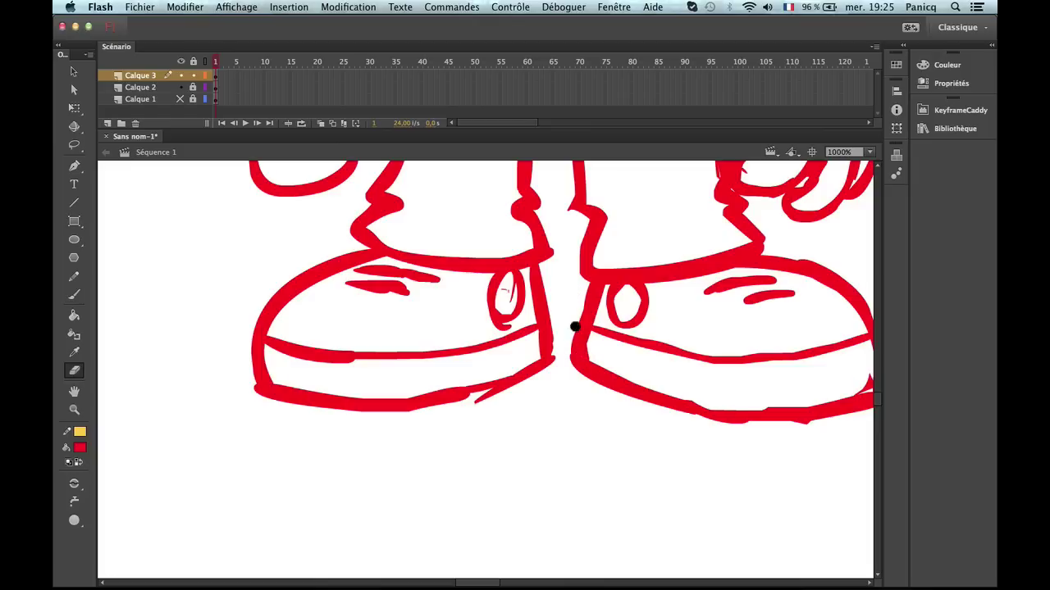
key(b)
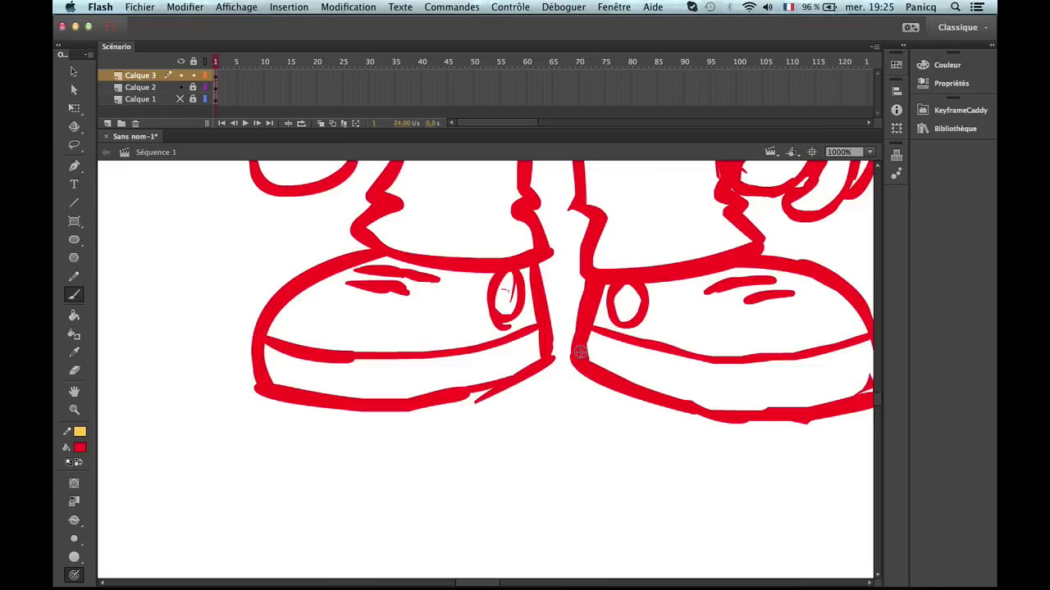
Examine the finished shoe details against the whole figure of the boy.
key(z)
alt+click(595, 365)
alt+click(586, 394)
alt+click(580, 410)
alt+click(579, 417)
click(496, 377)
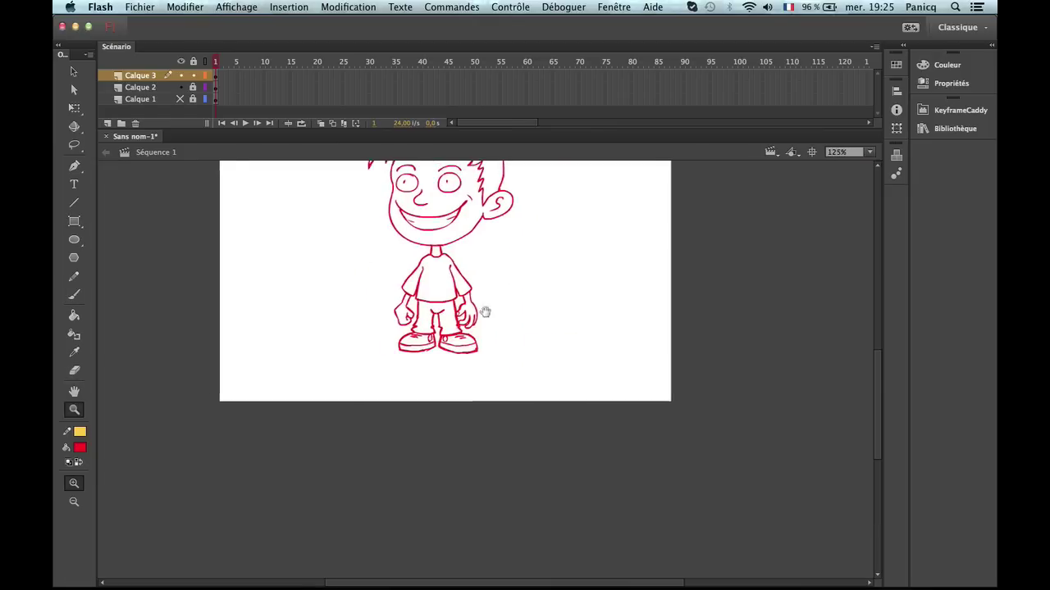
click(533, 361)
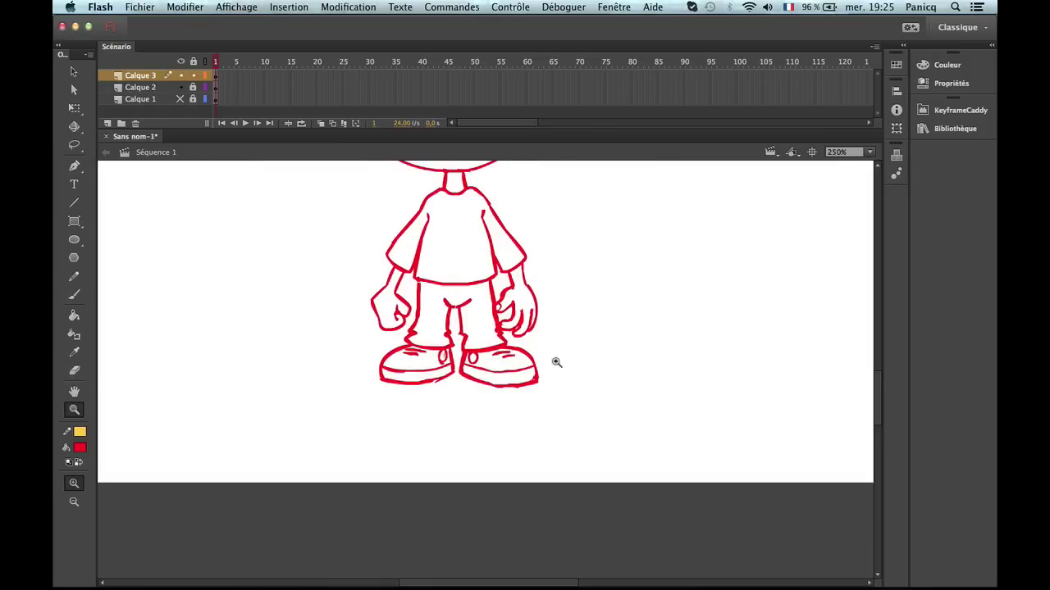
Brush a small oval eyelet on the right shoe and short fold marks near both trouser hems.
click(498, 397)
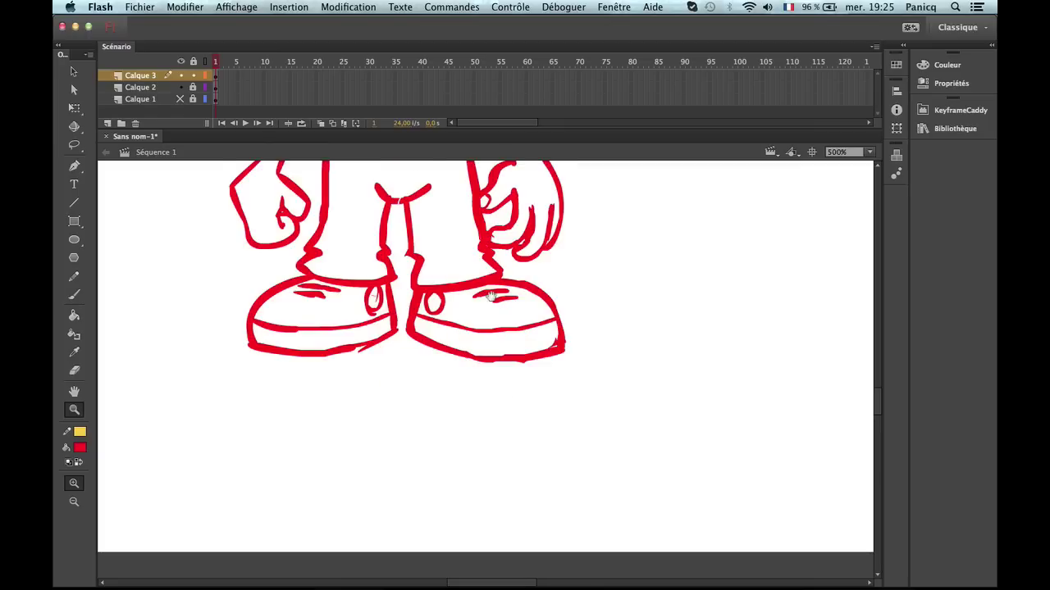
mouse_move(491, 297)
mouse_down()
mouse_move(551, 365)
mouse_move(486, 373)
mouse_up()
key(e)
key(b)
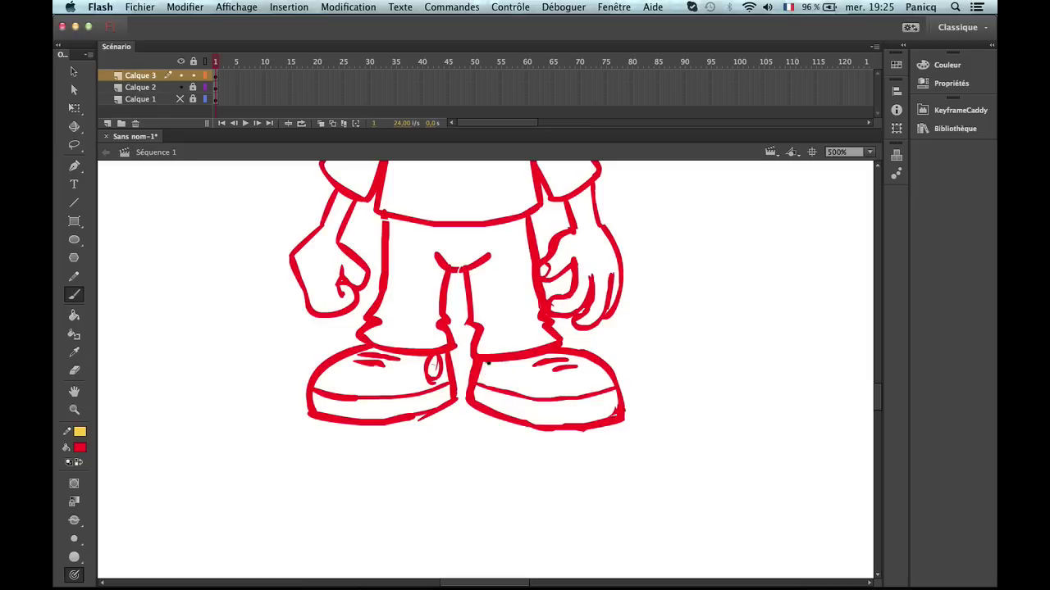
drag(499, 363, 497, 365)
drag(449, 326, 422, 325)
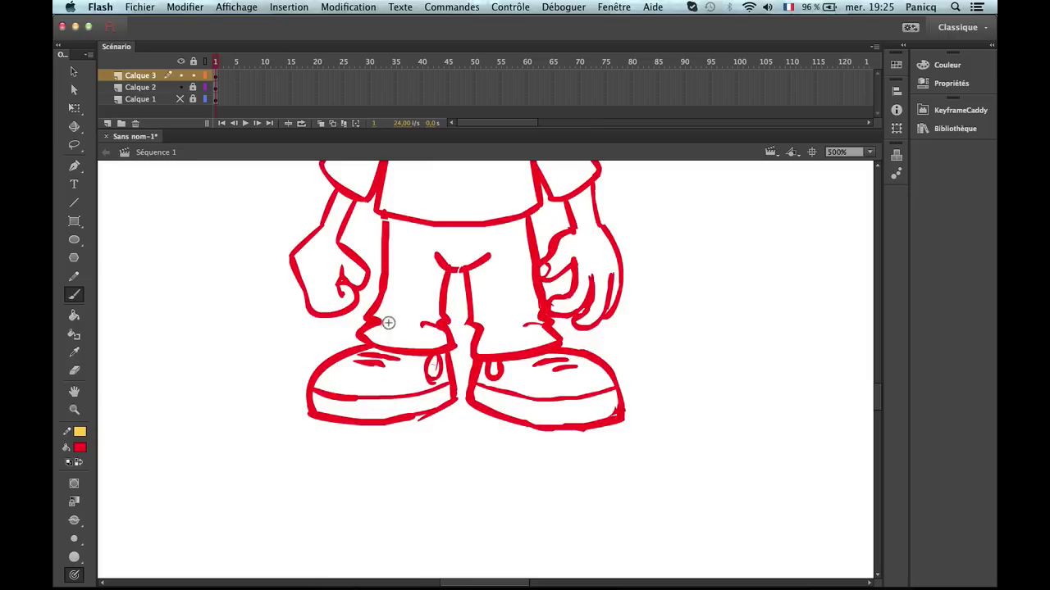
Paint two short vertical fly lines on the trousers, between the shirt hem and the crotch.
key(z)
alt+click(509, 364)
click(486, 354)
key(b)
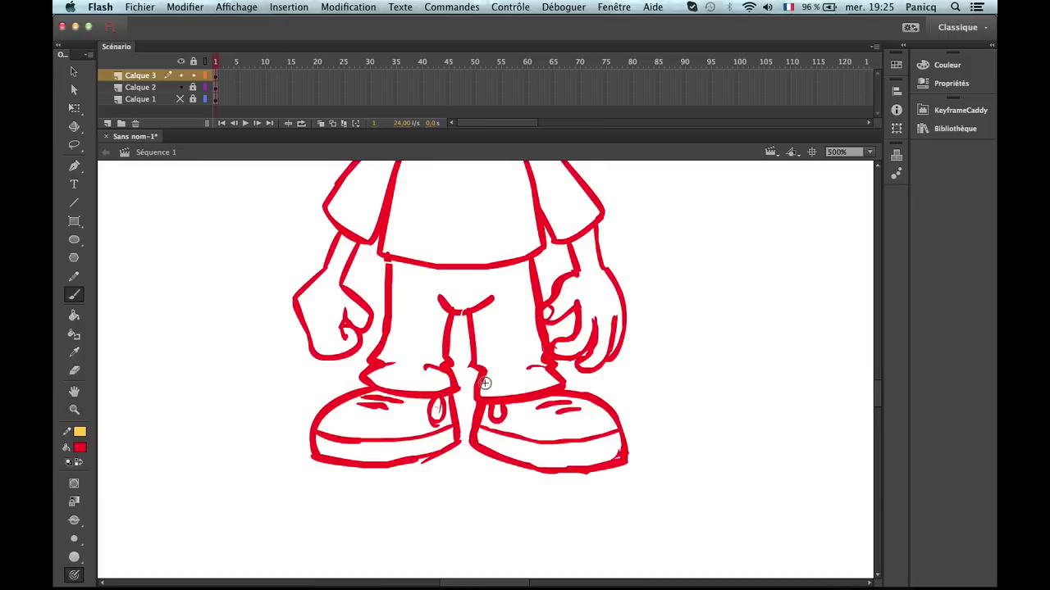
drag(486, 317, 481, 457)
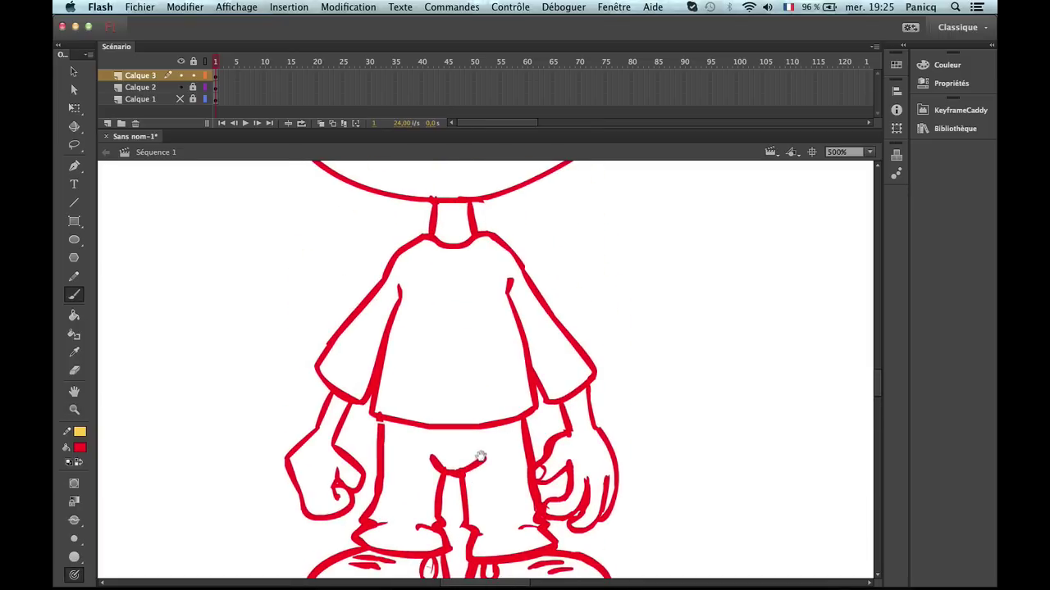
key(z)
alt+click(496, 469)
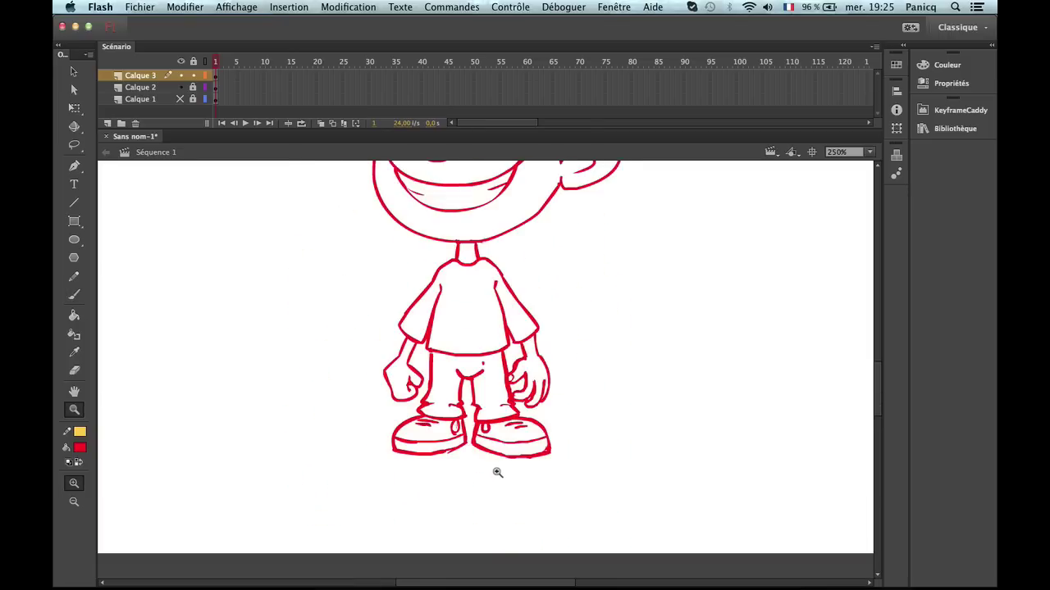
click(486, 377)
key(b)
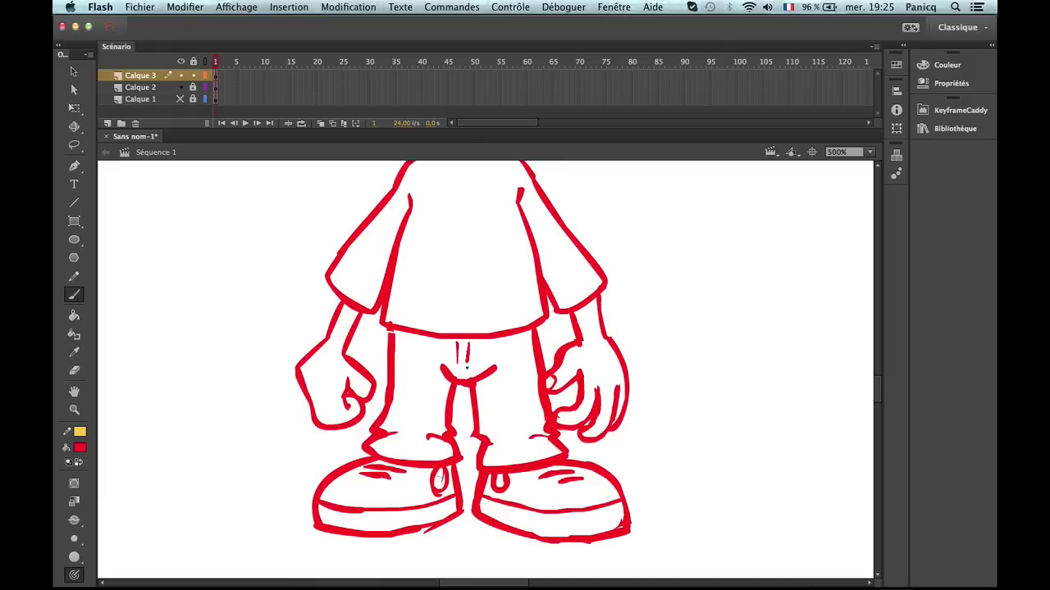
Brush a round outline with a small stroke on its top edge at the centre of the shirt front.
key(z)
alt+click(482, 399)
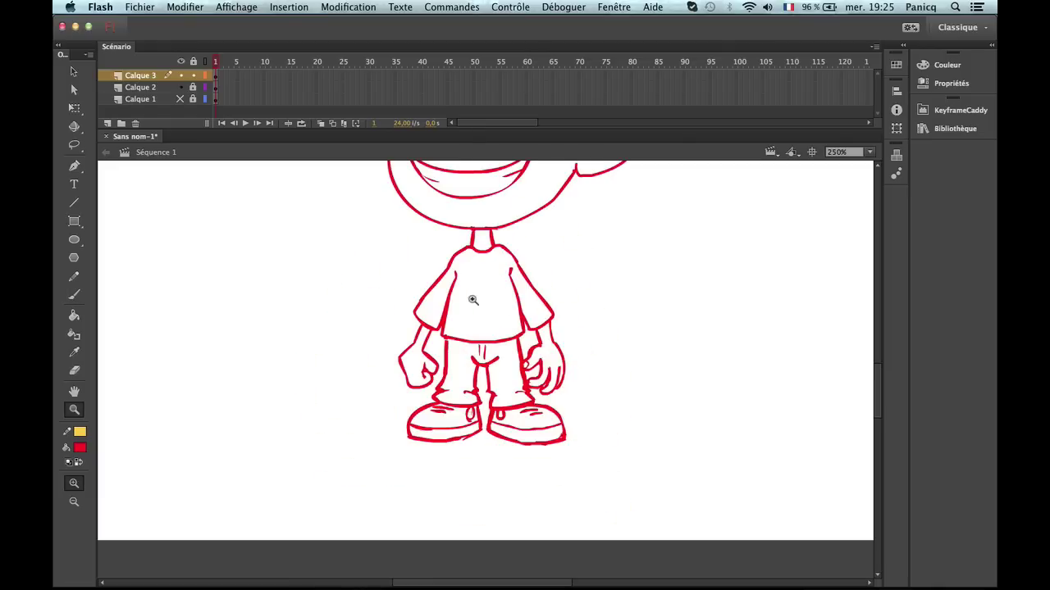
scroll(533, 357, up, 5)
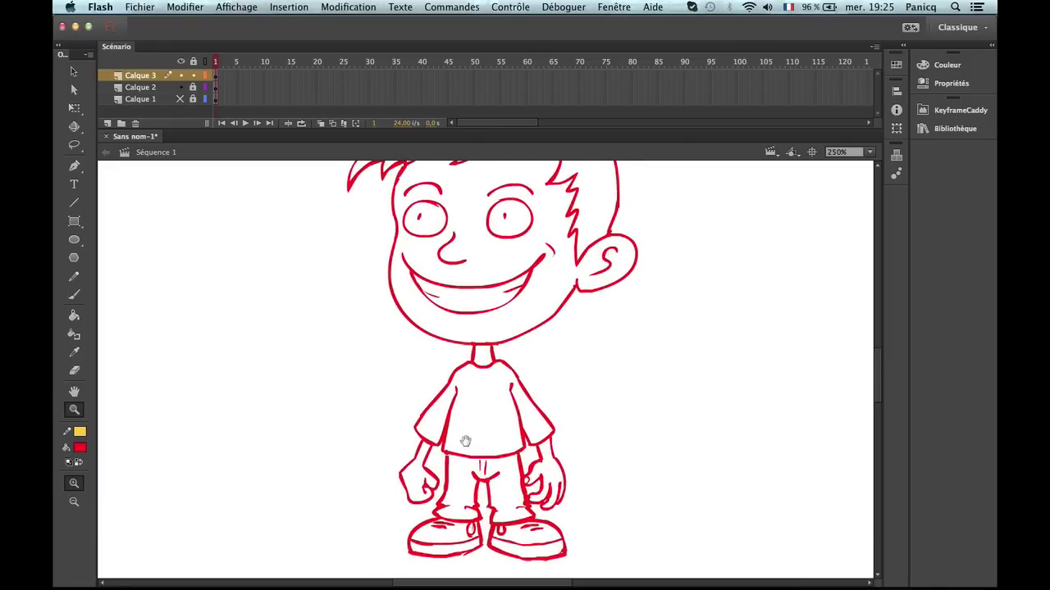
scroll(520, 368, down, 4)
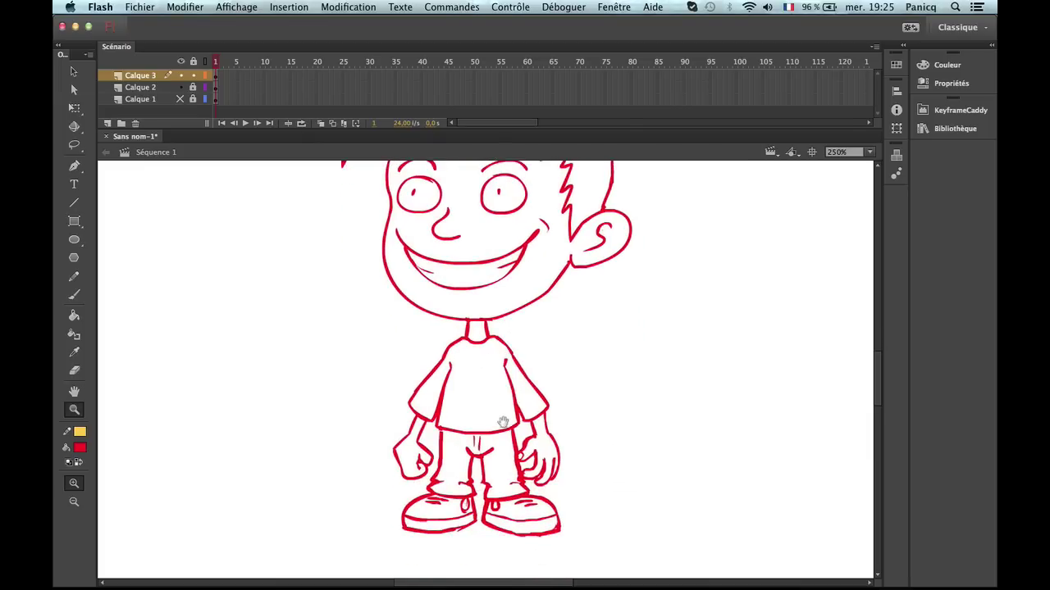
scroll(525, 435, up, 5)
scroll(516, 369, down, 5)
click(488, 329)
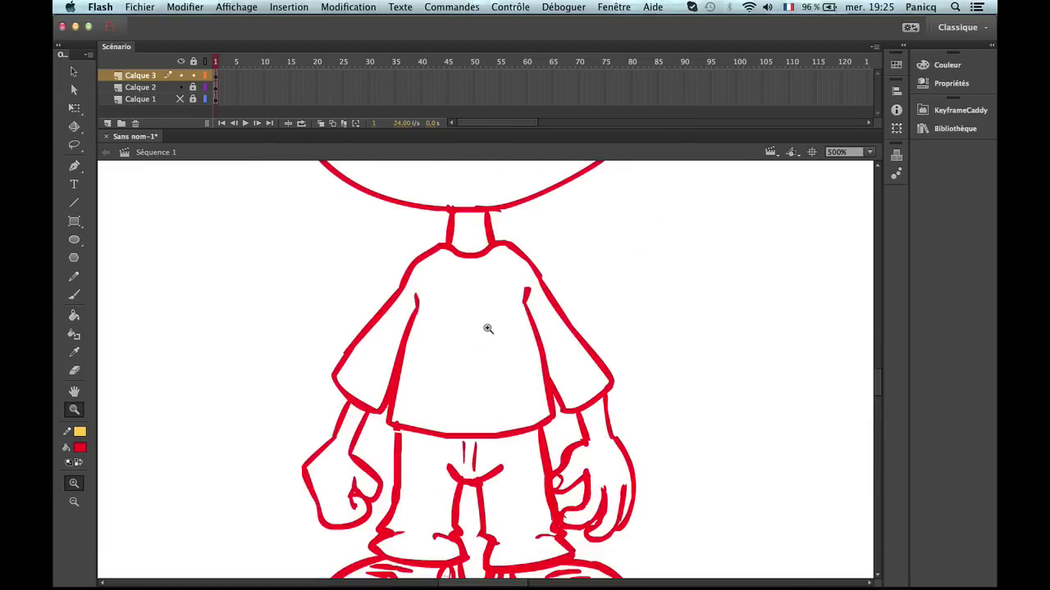
click(468, 360)
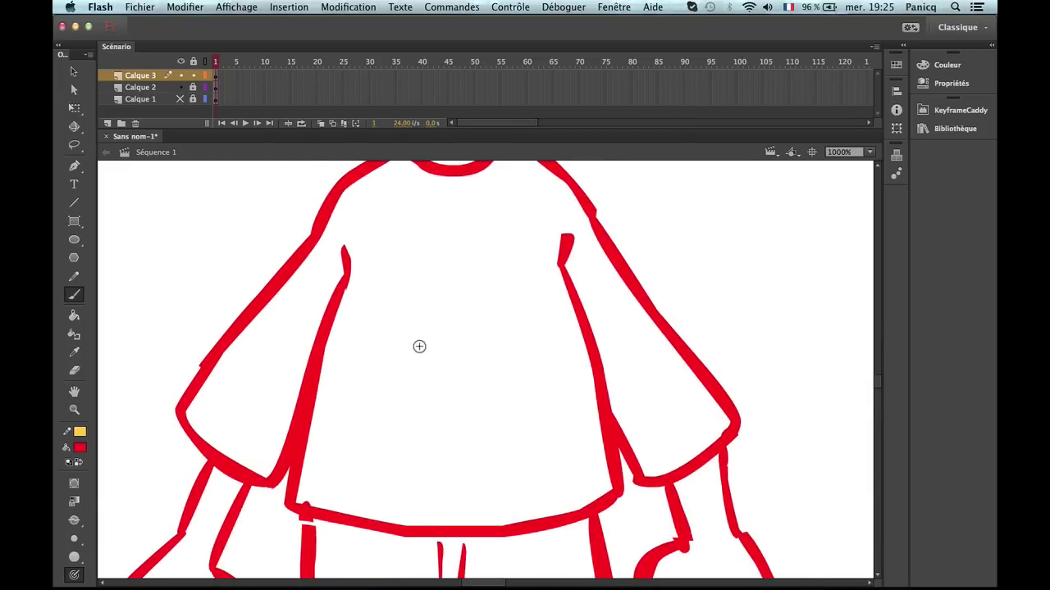
key(b)
drag(461, 283, 447, 427)
mouse_move(469, 279)
mouse_down()
mouse_move(516, 319)
mouse_move(476, 280)
mouse_move(514, 374)
mouse_move(487, 424)
mouse_move(424, 280)
mouse_up()
key(super+z)
key(super+z)
Try two round eyes with pupils and a beak inside the shirt circle, and undo them.
mouse_move(433, 322)
mouse_down()
mouse_move(403, 344)
mouse_move(417, 323)
mouse_move(423, 346)
mouse_move(457, 360)
mouse_move(469, 318)
mouse_up()
click(465, 345)
mouse_move(443, 380)
mouse_down()
mouse_move(414, 394)
mouse_move(437, 405)
mouse_move(486, 389)
mouse_move(430, 376)
mouse_up()
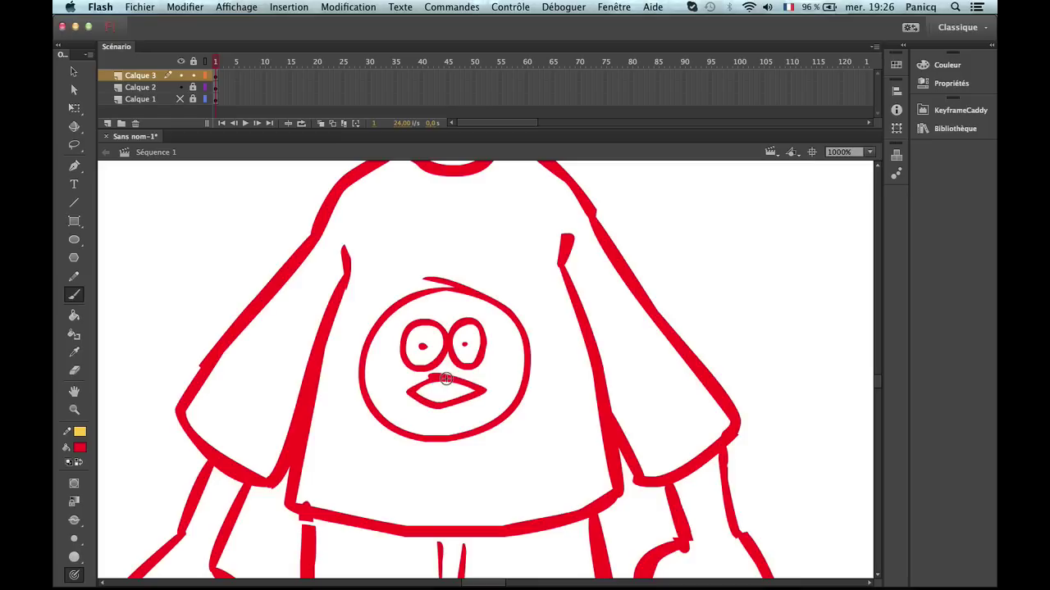
key(super+z)
key(super+z)
key(super+z)
key(super+z)
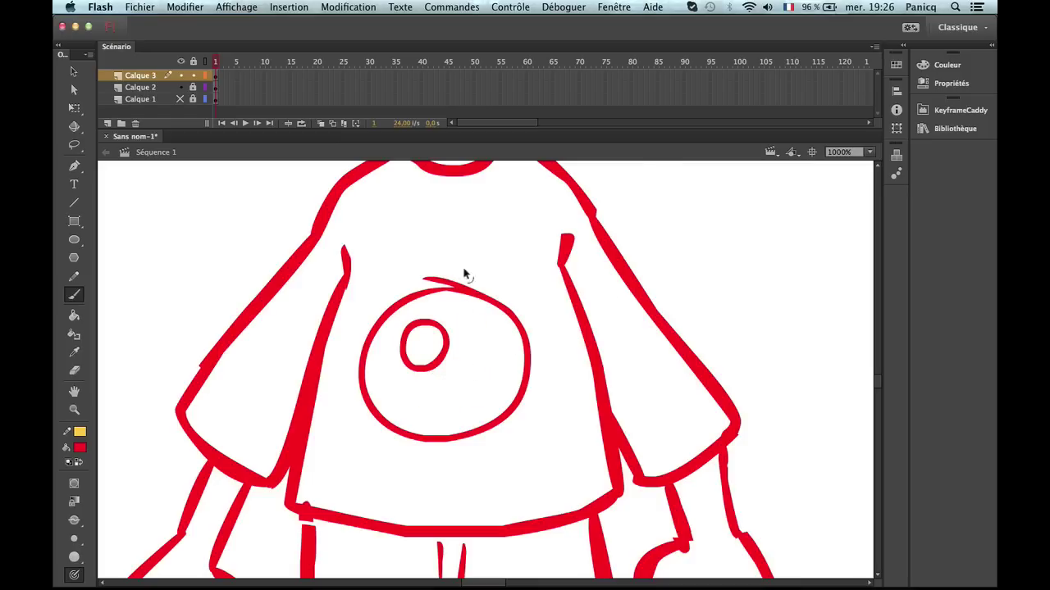
key(super+z)
Nudge the shirt circle slightly to the right and paint angry brows, eyes and a beak inside it.
key(v)
click(528, 352)
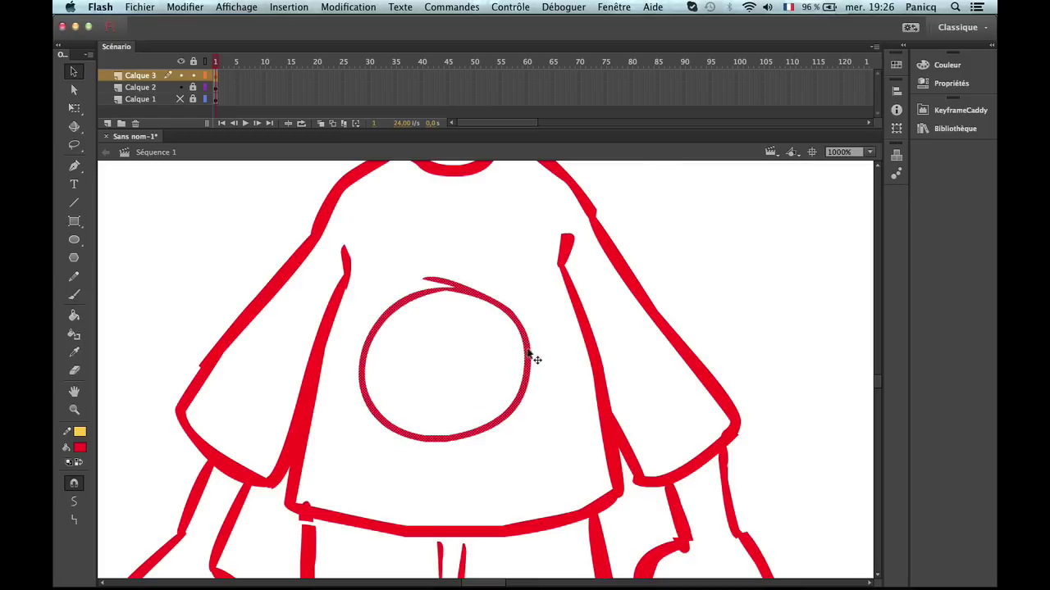
drag(531, 357, 533, 359)
key(b)
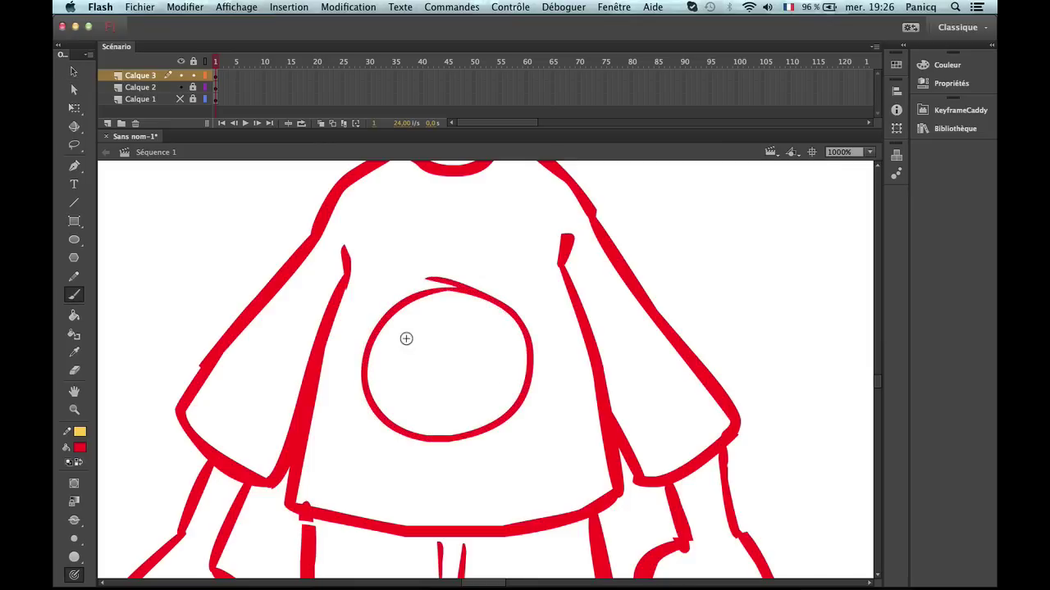
mouse_move(391, 337)
mouse_down()
mouse_move(419, 363)
mouse_move(478, 337)
mouse_up()
mouse_move(398, 354)
mouse_down()
mouse_move(413, 374)
mouse_move(474, 351)
mouse_move(458, 370)
mouse_move(405, 366)
mouse_move(385, 390)
mouse_move(426, 414)
mouse_move(458, 399)
mouse_up()
drag(384, 393, 448, 398)
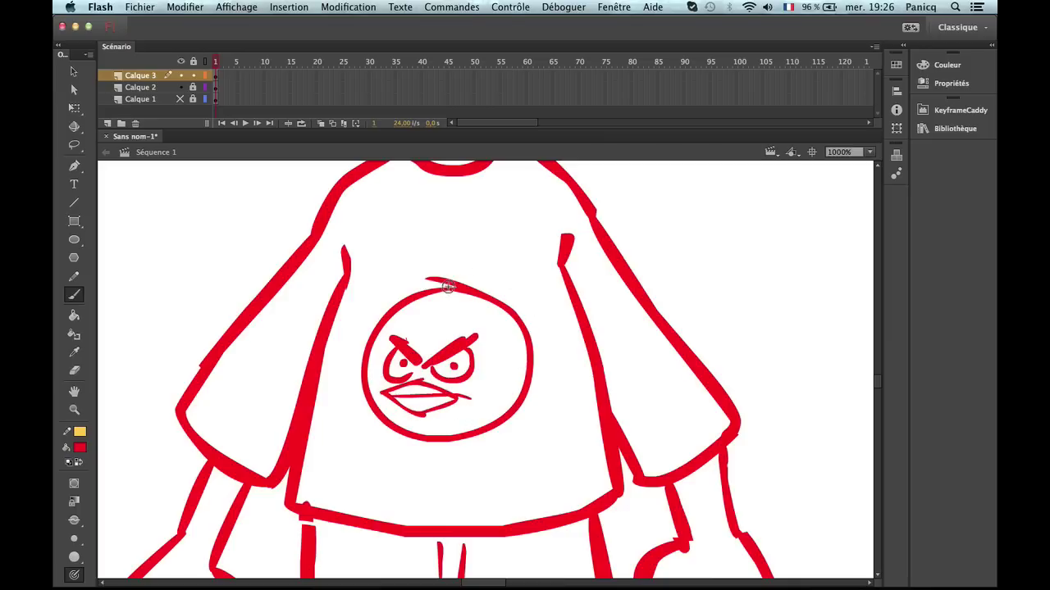
Paint crest feathers on top of the shirt's bird and spiky tail feathers on its right edge.
mouse_move(448, 286)
mouse_down()
mouse_move(403, 280)
mouse_move(369, 310)
mouse_move(401, 297)
mouse_up()
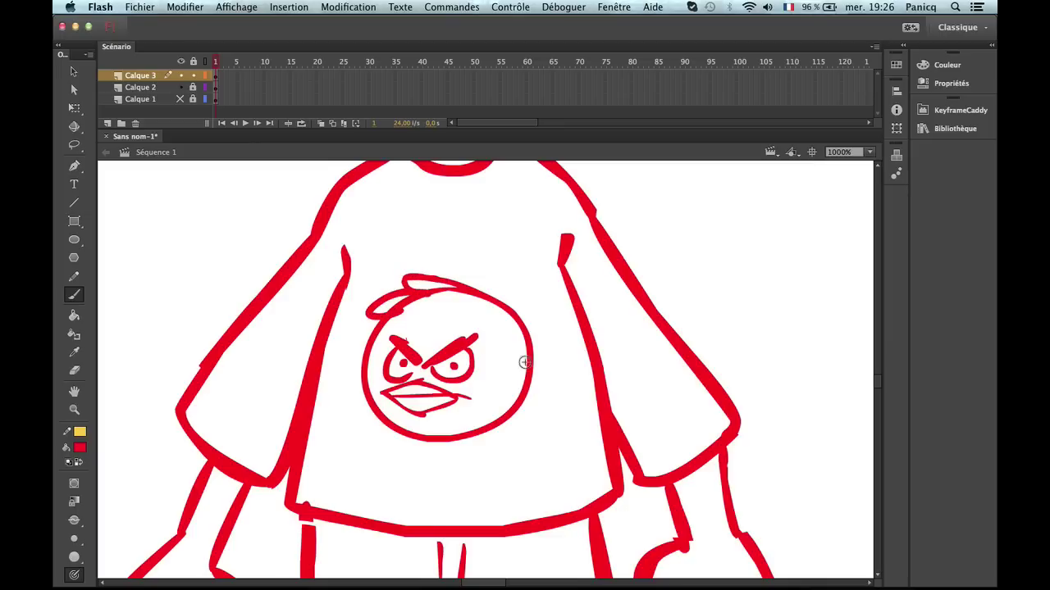
mouse_move(530, 337)
mouse_down()
mouse_move(541, 322)
mouse_move(532, 346)
mouse_up()
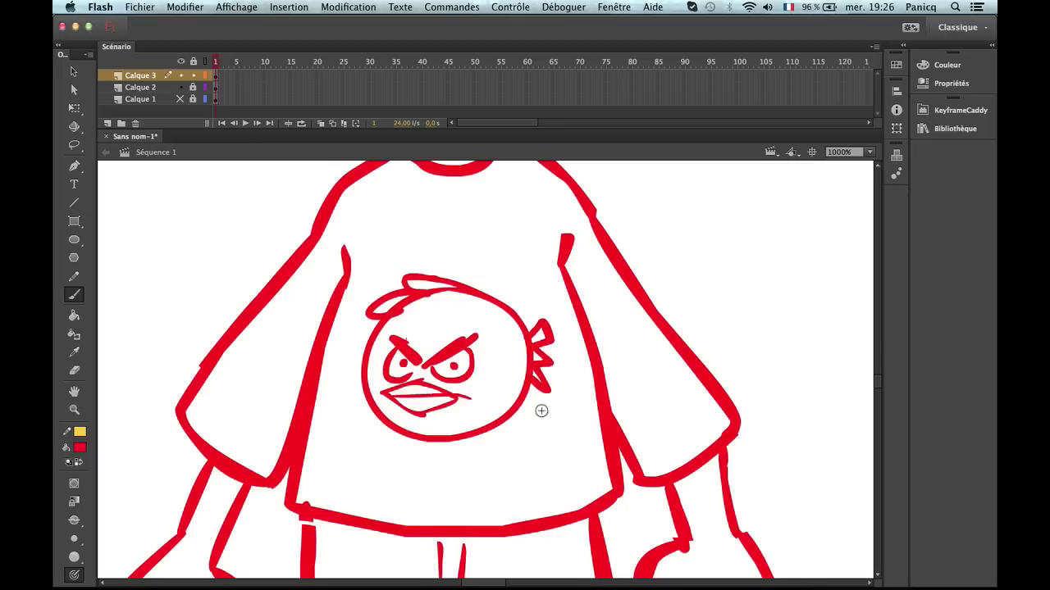
key(z)
alt+click(515, 465)
alt+click(516, 465)
alt+click(516, 465)
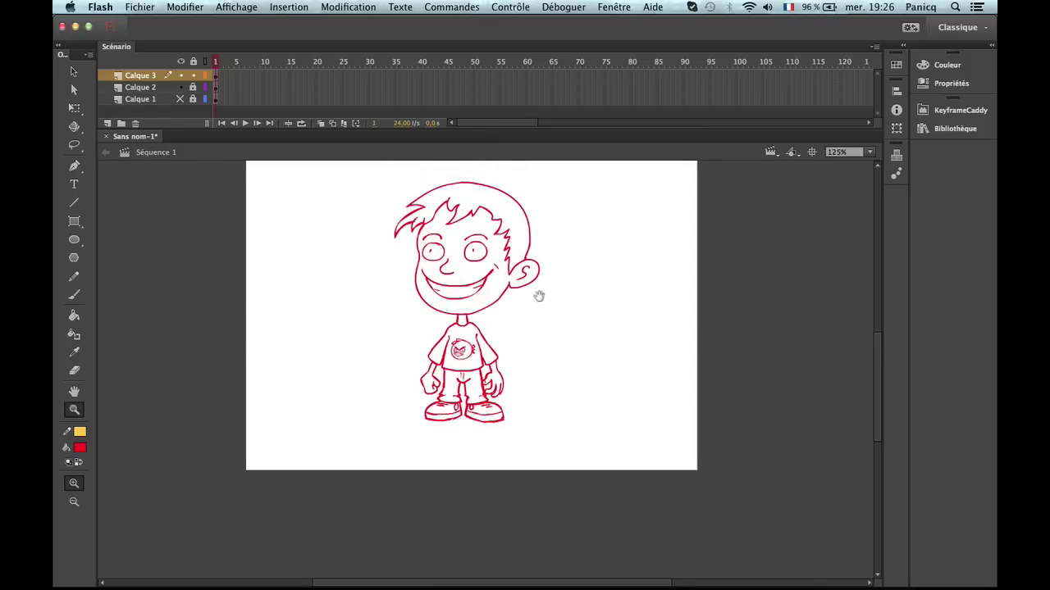
drag(540, 297, 534, 345)
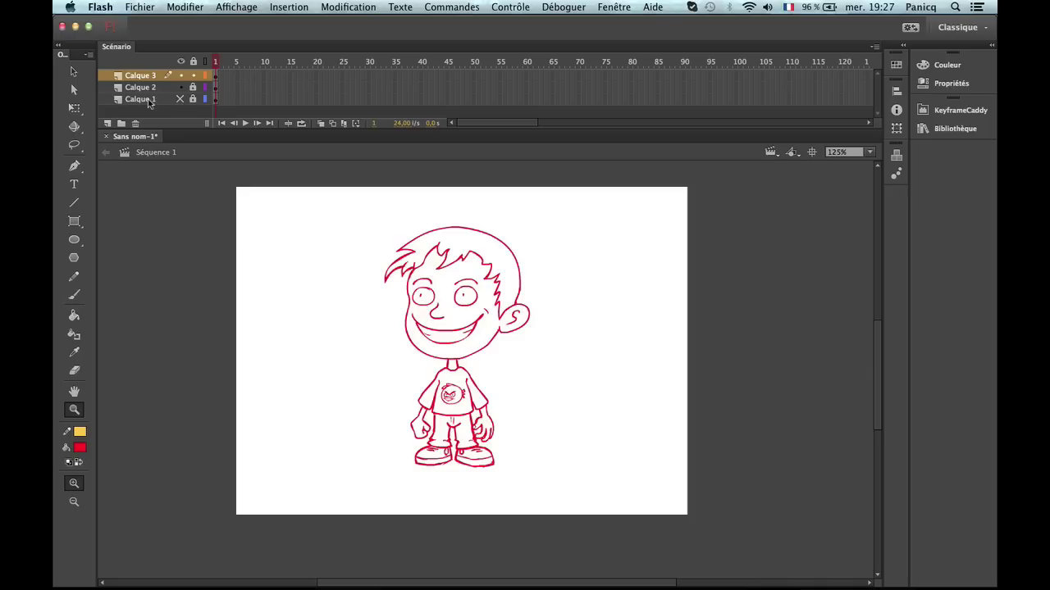
Add a new layer above Calque 3 and choose a black stroke for the Line tool.
click(107, 123)
click(446, 305)
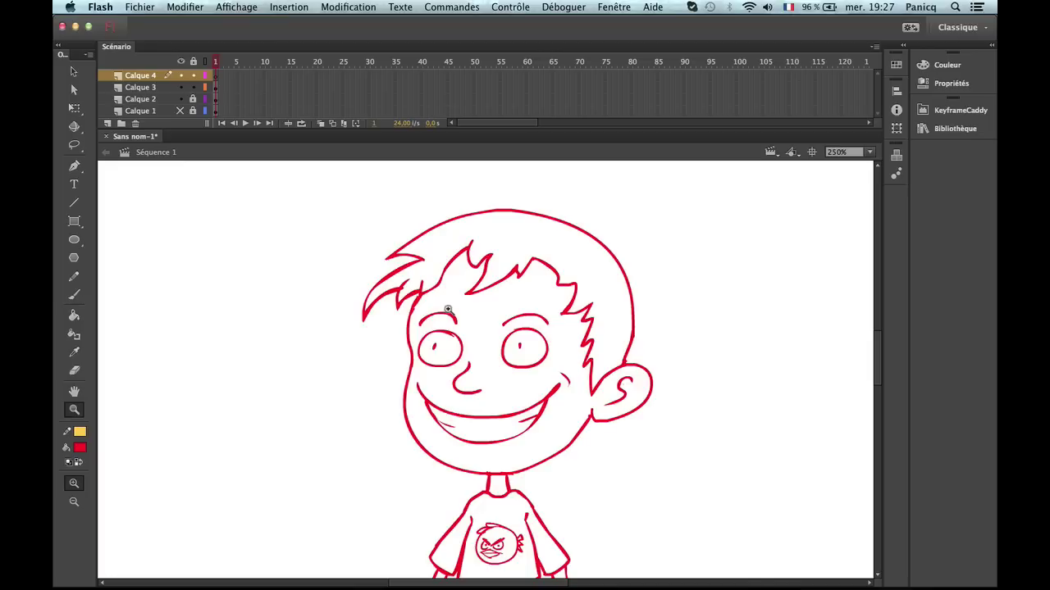
click(554, 338)
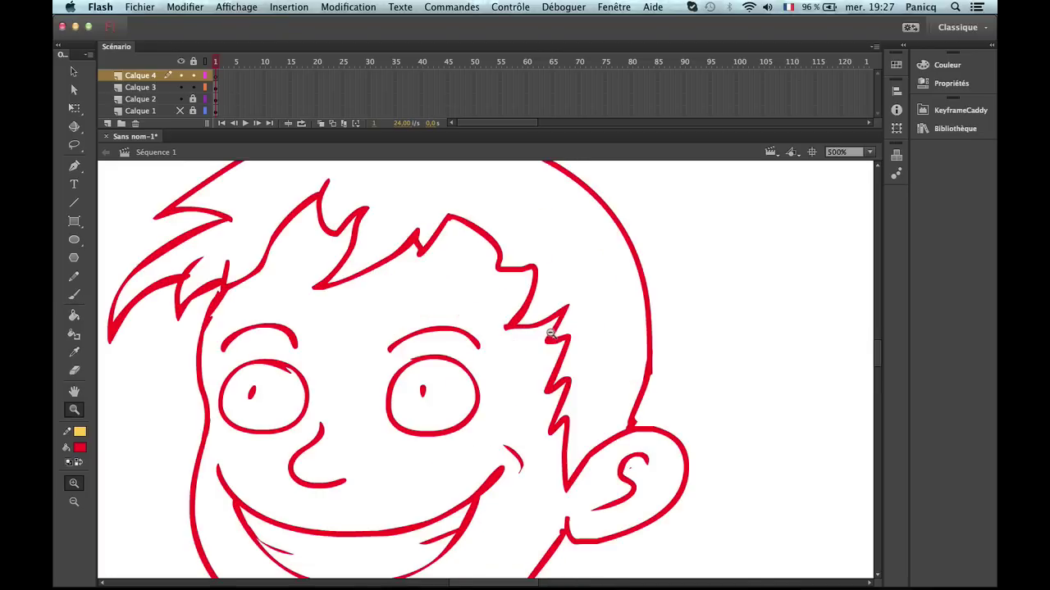
alt+click(551, 334)
drag(443, 394, 424, 352)
alt+click(425, 350)
click(486, 361)
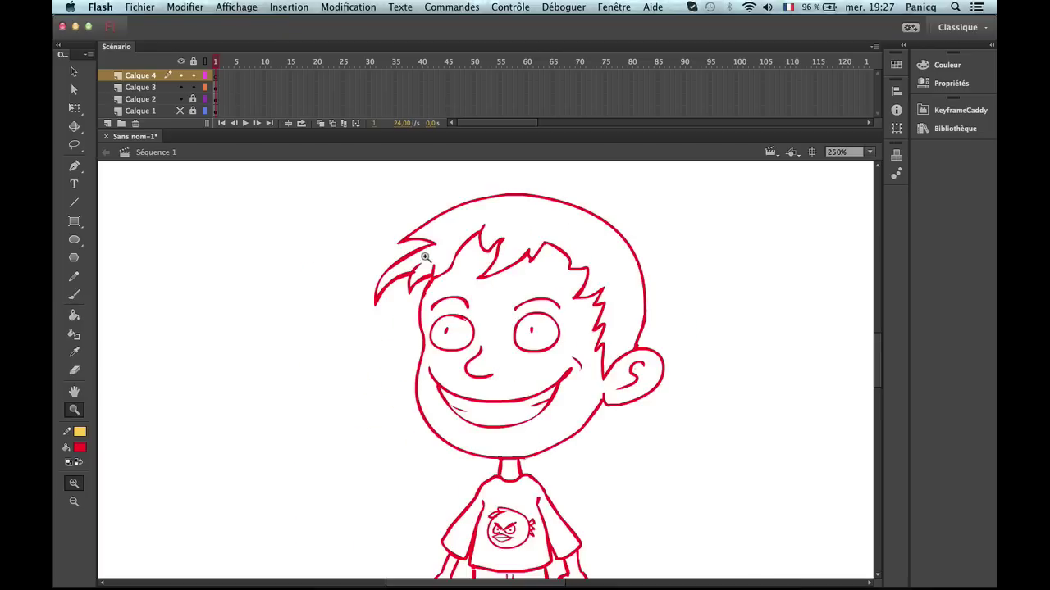
drag(425, 257, 236, 357)
click(74, 205)
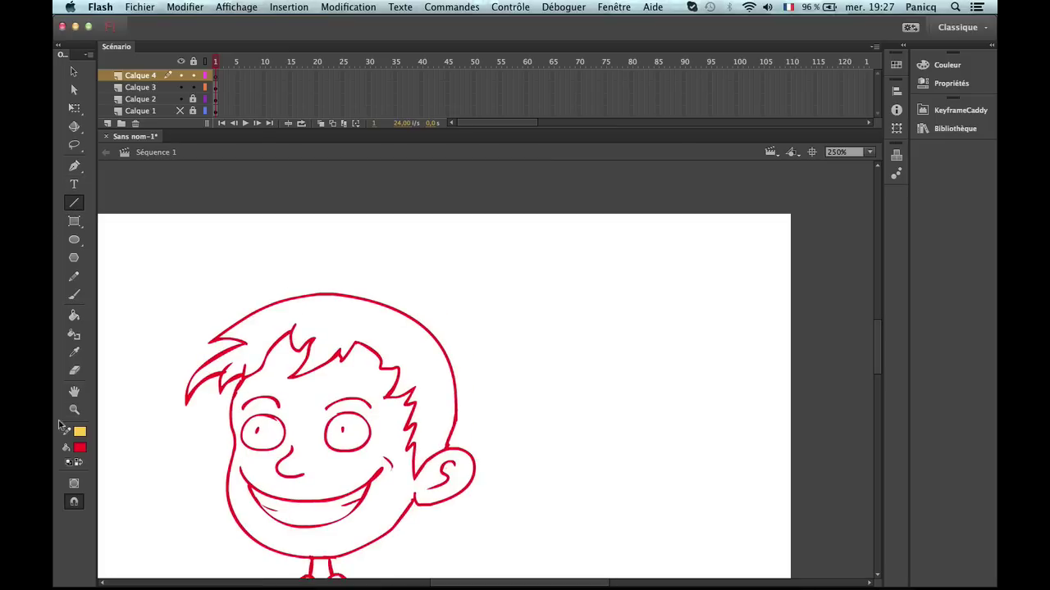
click(78, 433)
click(107, 254)
Try several straight black practice lines on the empty canvas beside the head, undoing them all.
drag(551, 345, 877, 239)
key(super+z)
drag(529, 319, 700, 318)
key(super+z)
drag(558, 333, 645, 234)
key(super+z)
drag(682, 283, 510, 283)
mouse_move(513, 269)
mouse_down()
mouse_move(560, 370)
mouse_move(638, 468)
mouse_up()
mouse_move(631, 454)
mouse_down()
mouse_move(794, 398)
mouse_move(515, 442)
mouse_up()
drag(522, 431, 632, 373)
key(super+z)
key(super+z)
key(super+z)
key(super+z)
key(super+z)
key(super+z)
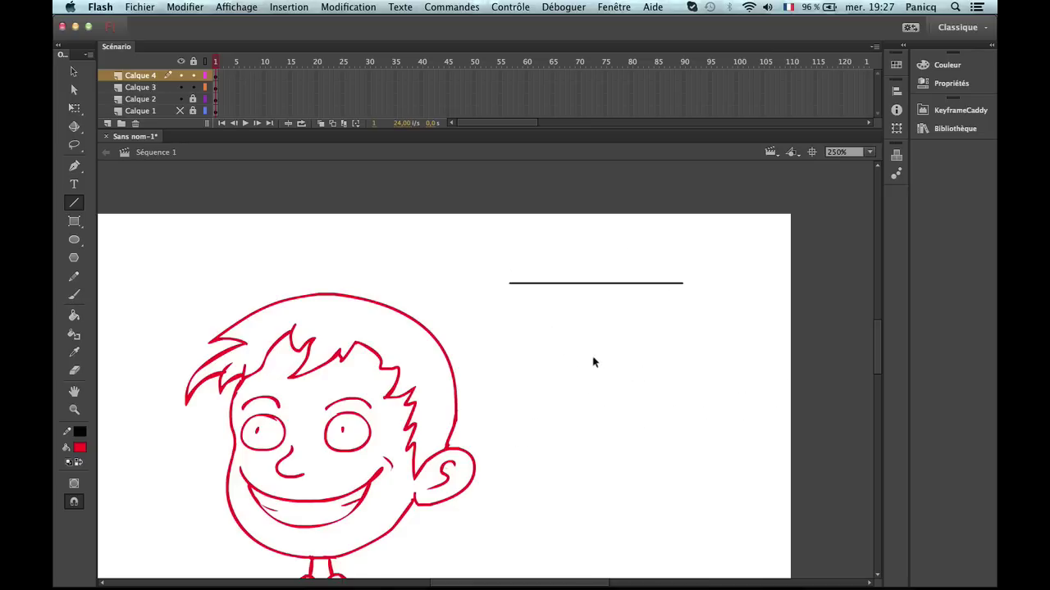
Draw two long straight black lines crossing each other on the empty canvas beside the head.
drag(531, 339, 783, 258)
drag(629, 230, 691, 491)
key(v)
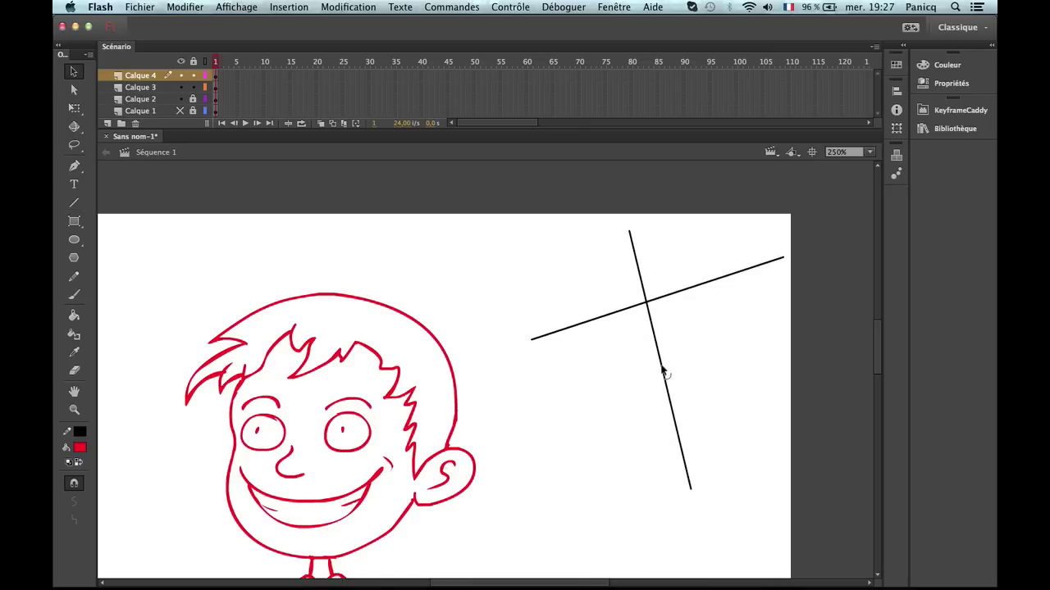
Select the segment below the line crossing, try dragging it, and undo the change.
click(665, 370)
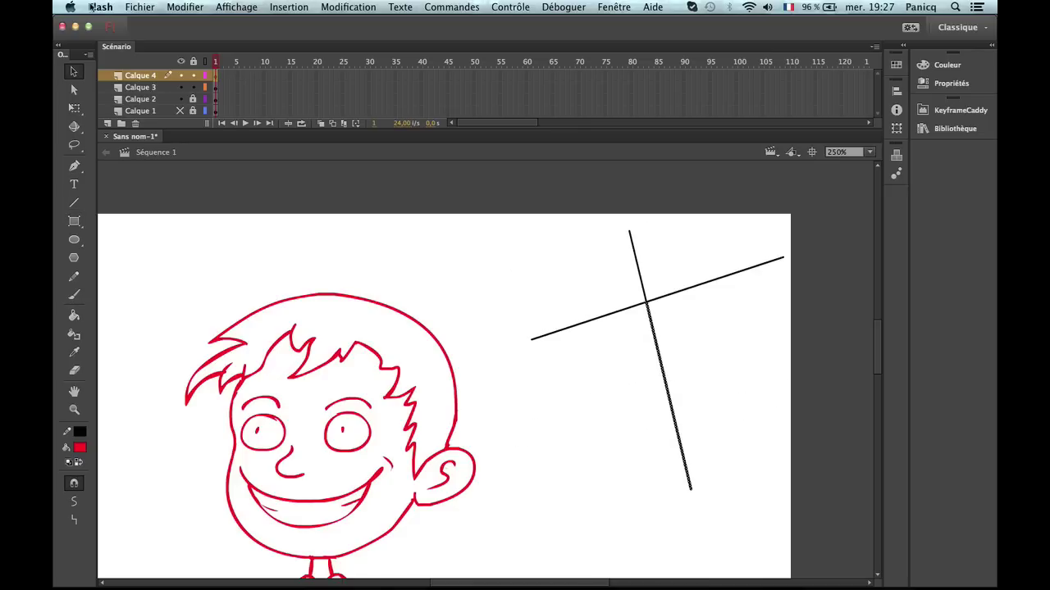
click(696, 368)
click(644, 331)
drag(658, 337, 652, 376)
key(super+z)
Move the lines' crossing point down slightly and bend the upper, right and left segments into curves.
click(656, 303)
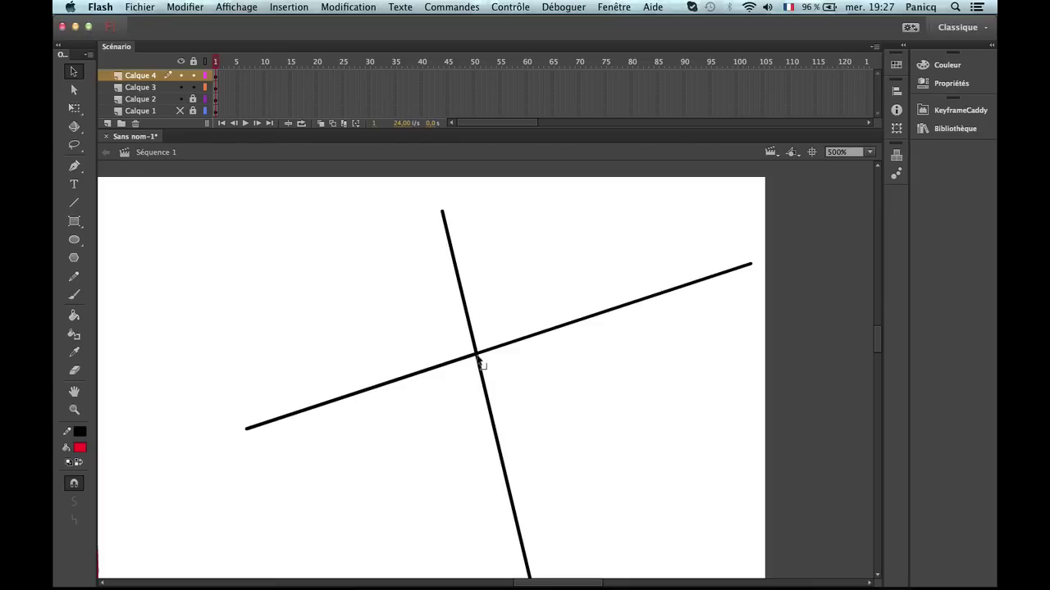
drag(480, 361, 490, 387)
mouse_move(470, 306)
mouse_down()
mouse_move(410, 300)
mouse_move(483, 321)
mouse_move(482, 292)
mouse_up()
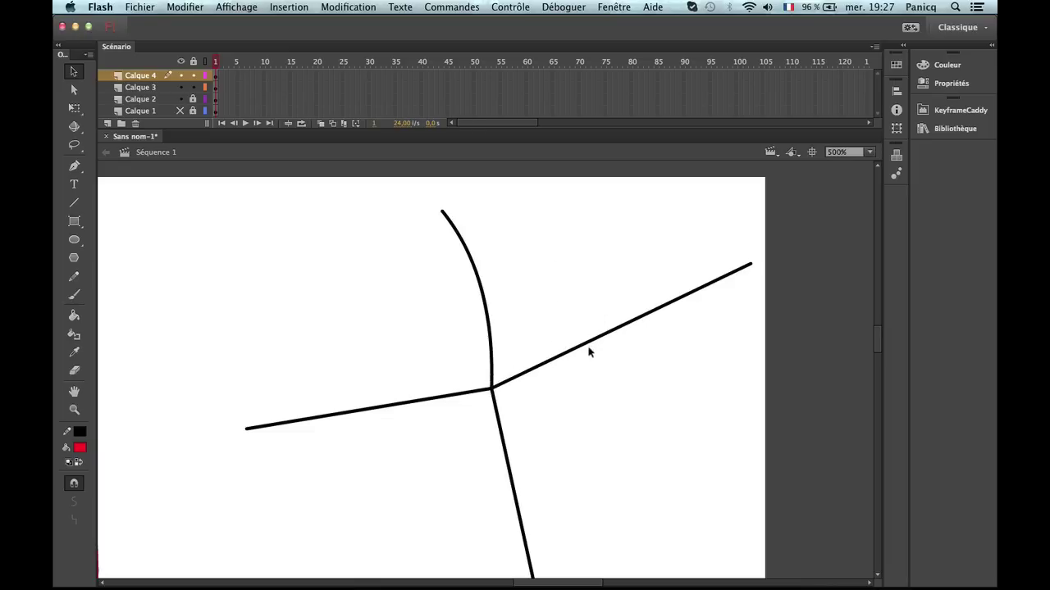
drag(588, 351, 507, 345)
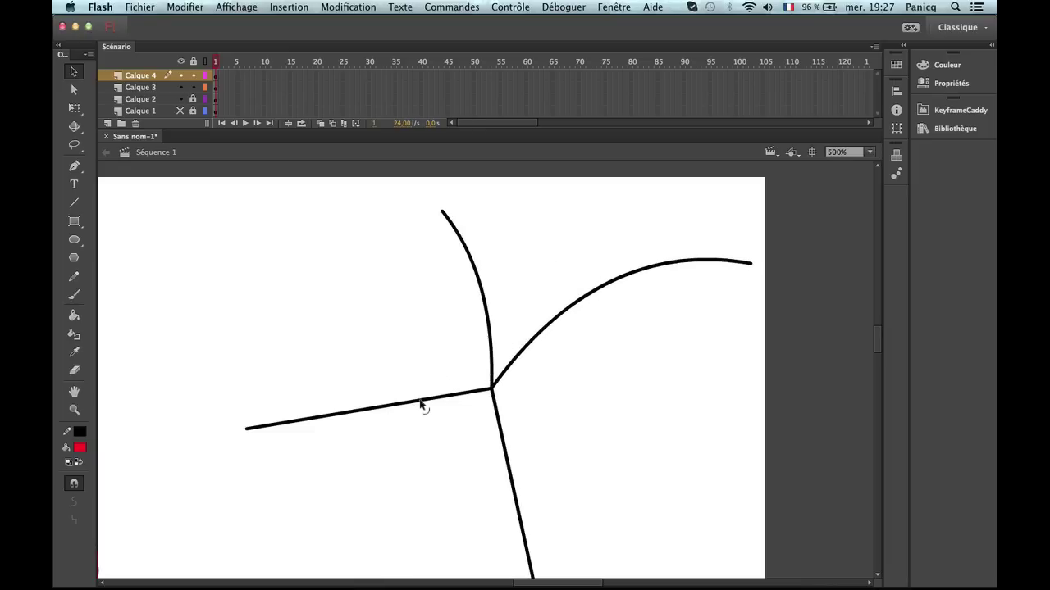
drag(420, 400, 441, 328)
Pull a sharp corner point out of the upper curve toward the right and switch to the Subselection tool.
key(z)
alt+click(488, 376)
click(490, 377)
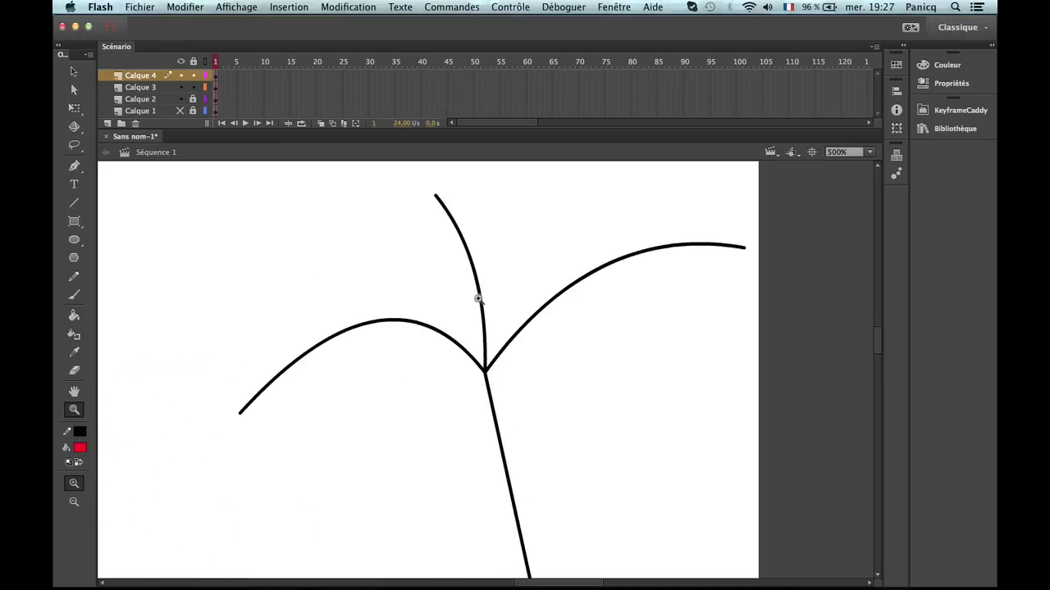
key(v)
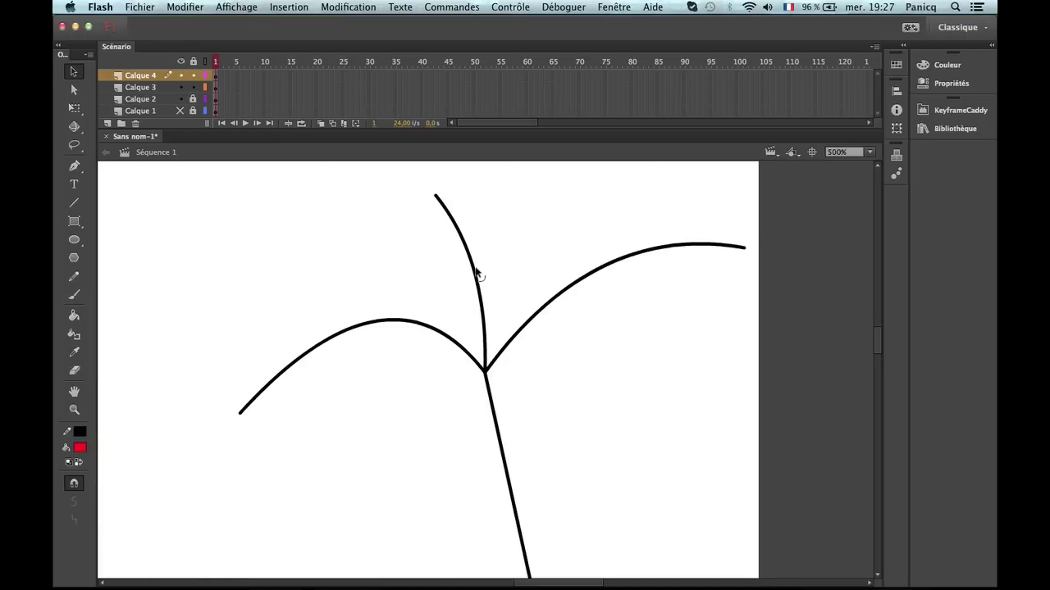
drag(477, 273, 512, 243)
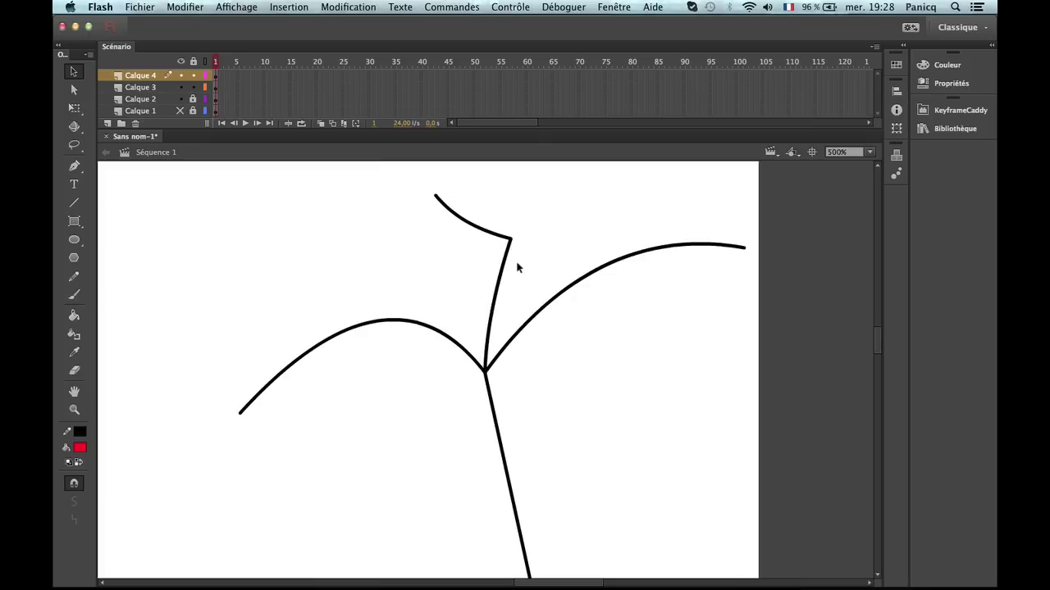
key(a)
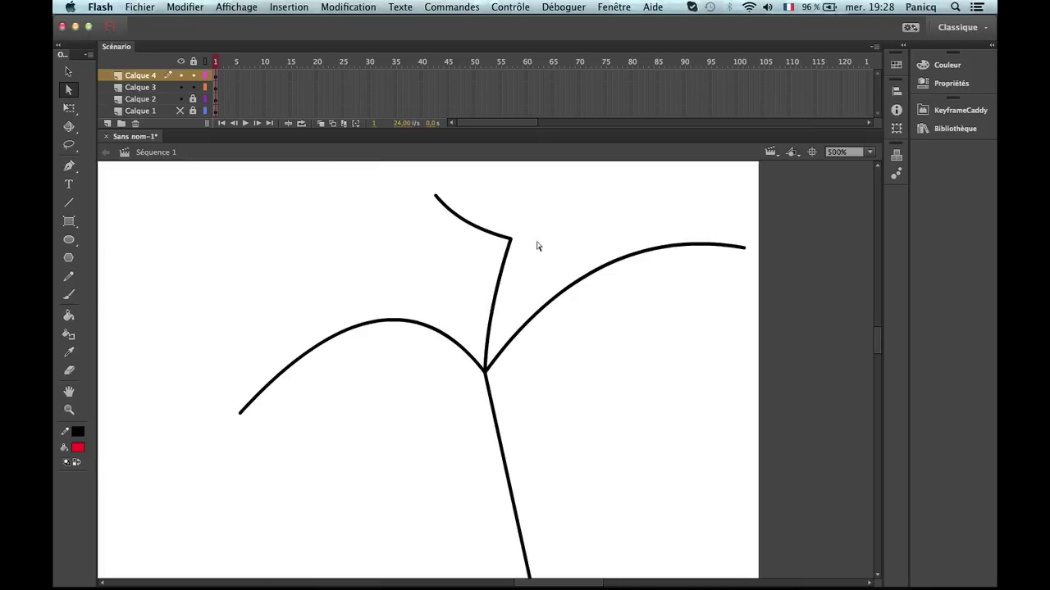
Show the anchor points of the upper curve and select its sharp corner point with the Subselection tool.
drag(418, 208, 509, 283)
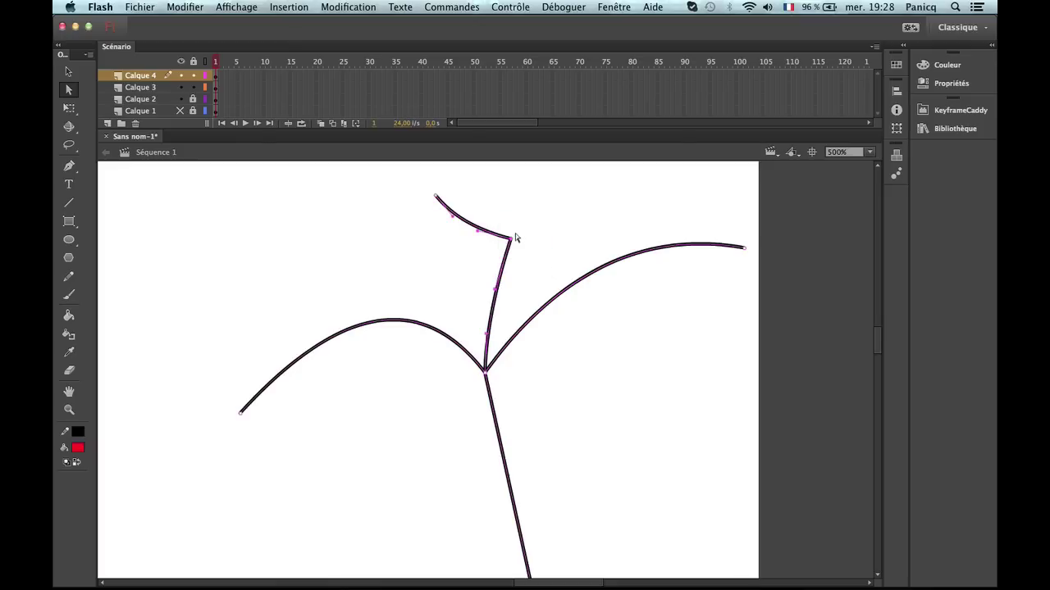
key(z)
click(525, 236)
key(v)
click(474, 420)
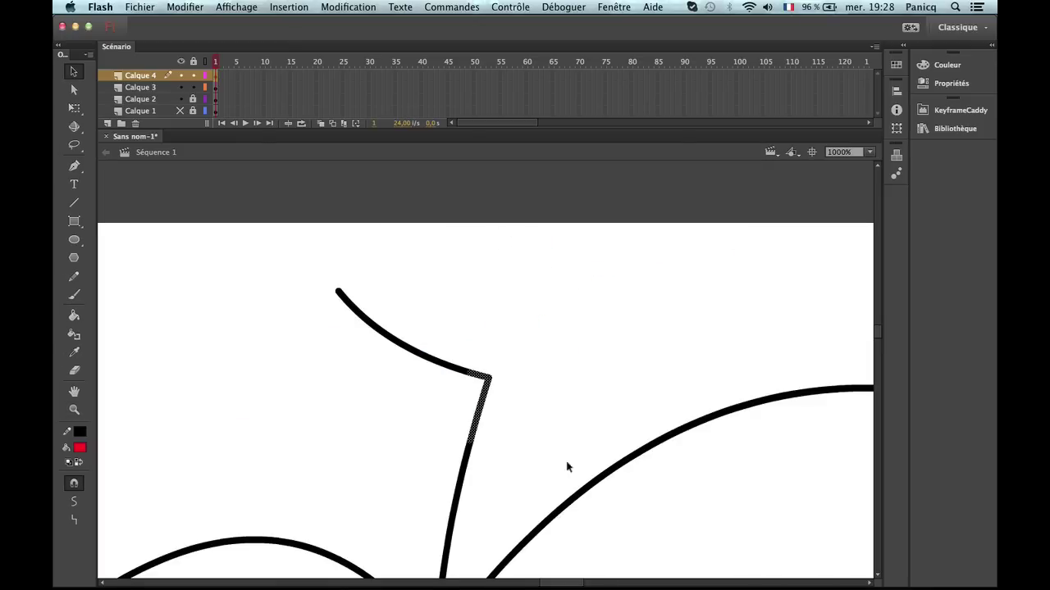
key(q)
click(518, 379)
key(a)
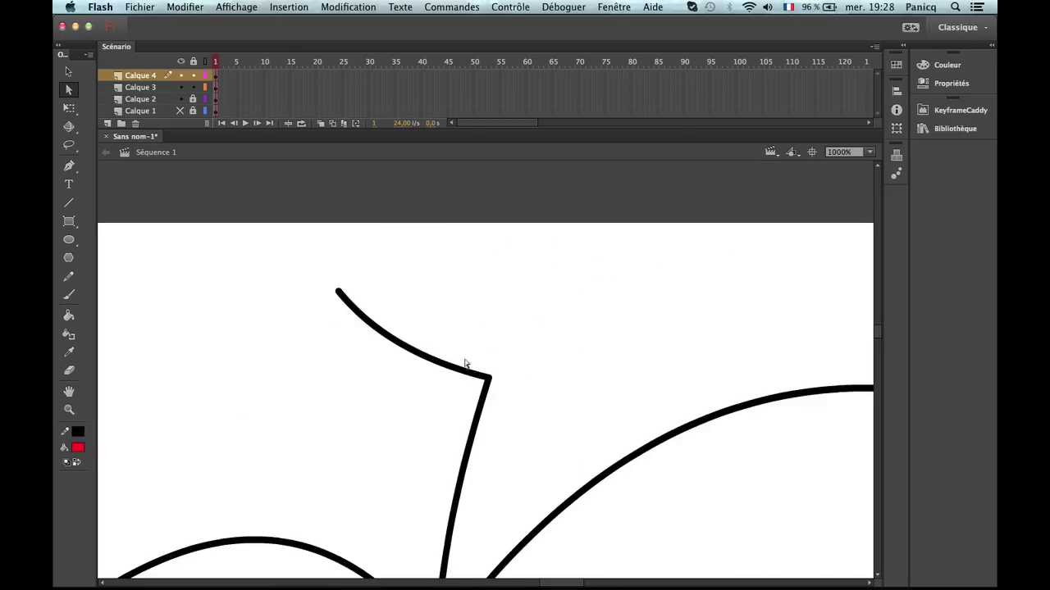
click(484, 378)
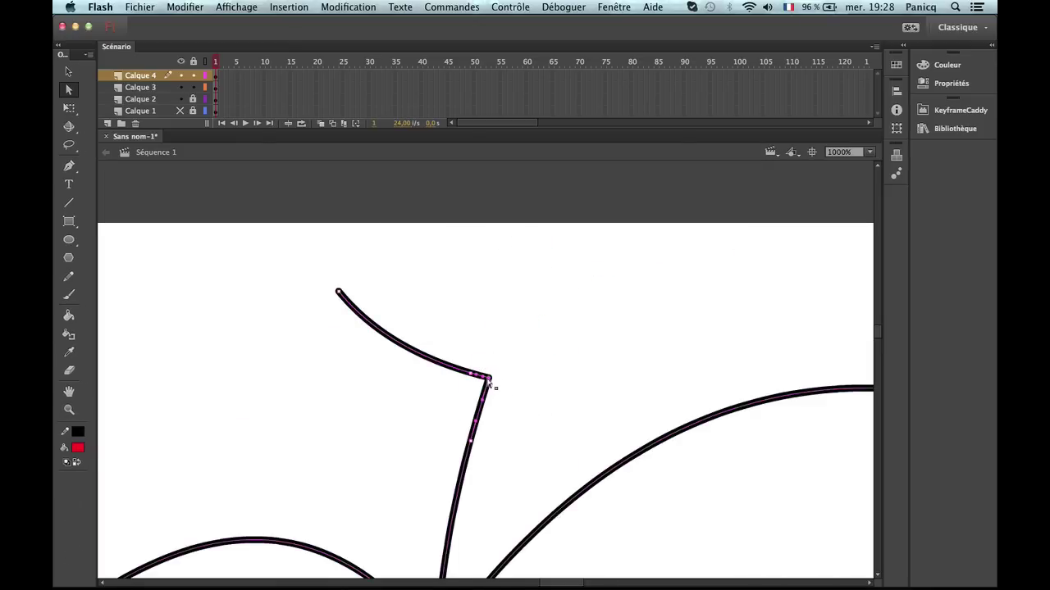
Reshape the short curve above the corner into an S-shaped wave by adjusting its tangent handles.
drag(469, 376, 456, 314)
key(super+z)
drag(369, 334, 342, 437)
drag(413, 361, 511, 244)
drag(467, 382, 420, 385)
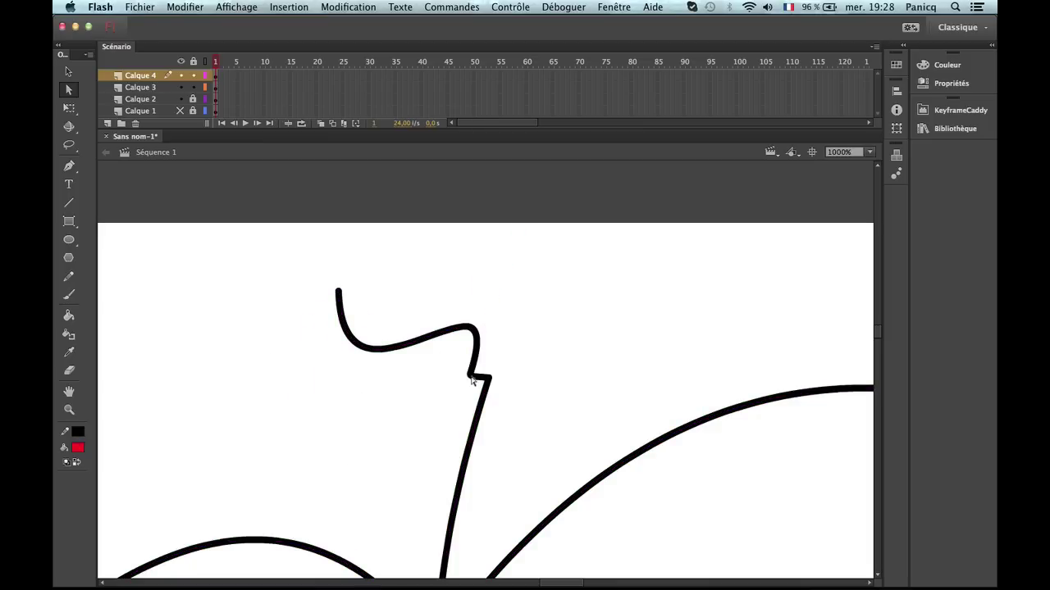
Undo the last handle change and draw a freeform curved path above the upper curve with the Pen tool.
click(69, 166)
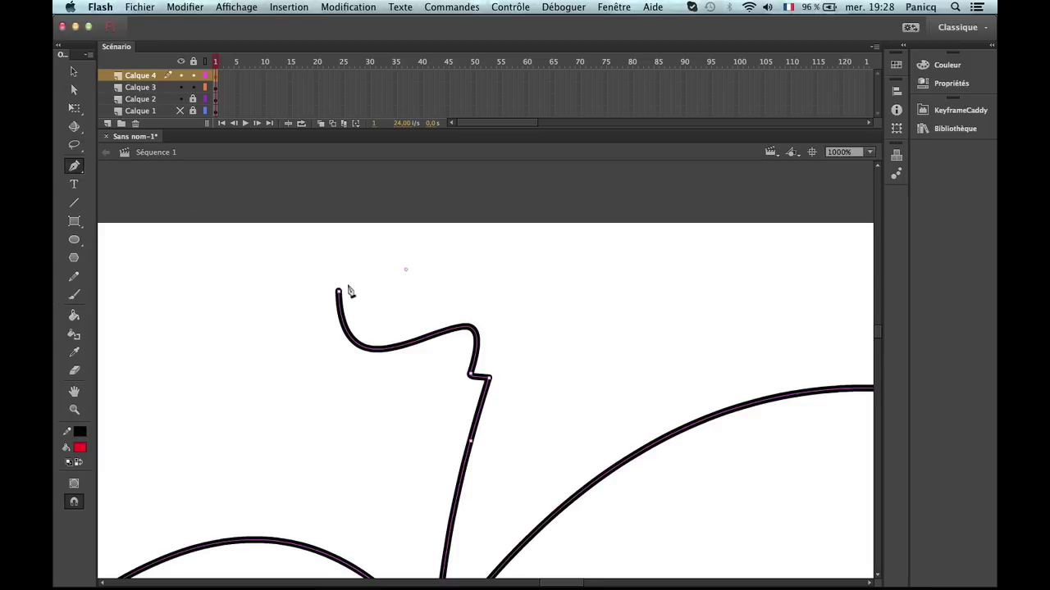
key(super+z)
drag(315, 276, 402, 342)
mouse_move(445, 273)
mouse_down()
mouse_move(558, 287)
mouse_move(534, 379)
mouse_move(673, 347)
mouse_up()
Select all the connected black practice lines and delete them.
key(v)
drag(548, 370, 572, 392)
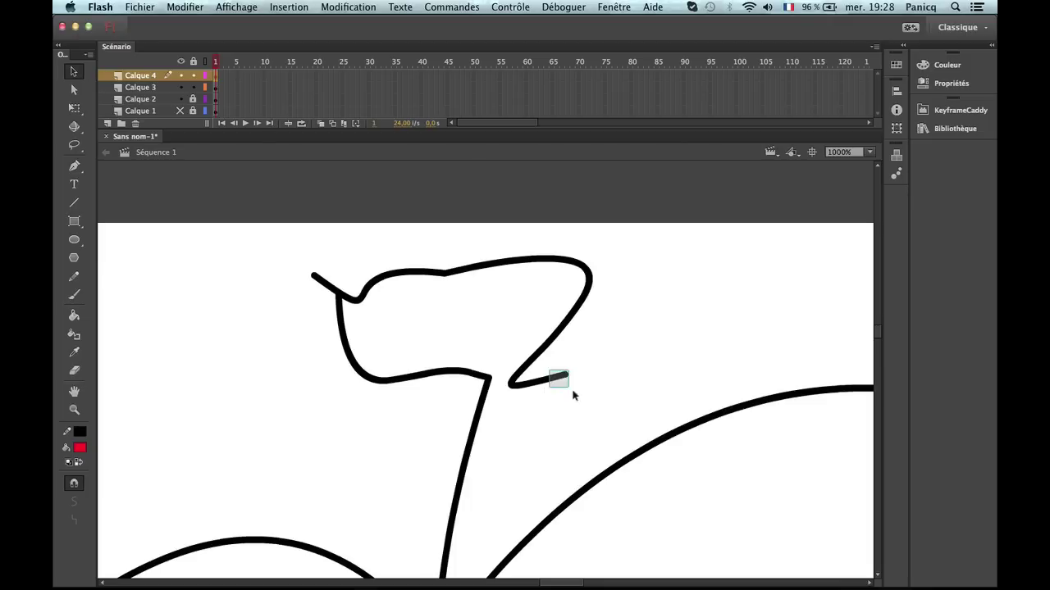
key(z)
alt+click(588, 413)
key(v)
double_click(496, 410)
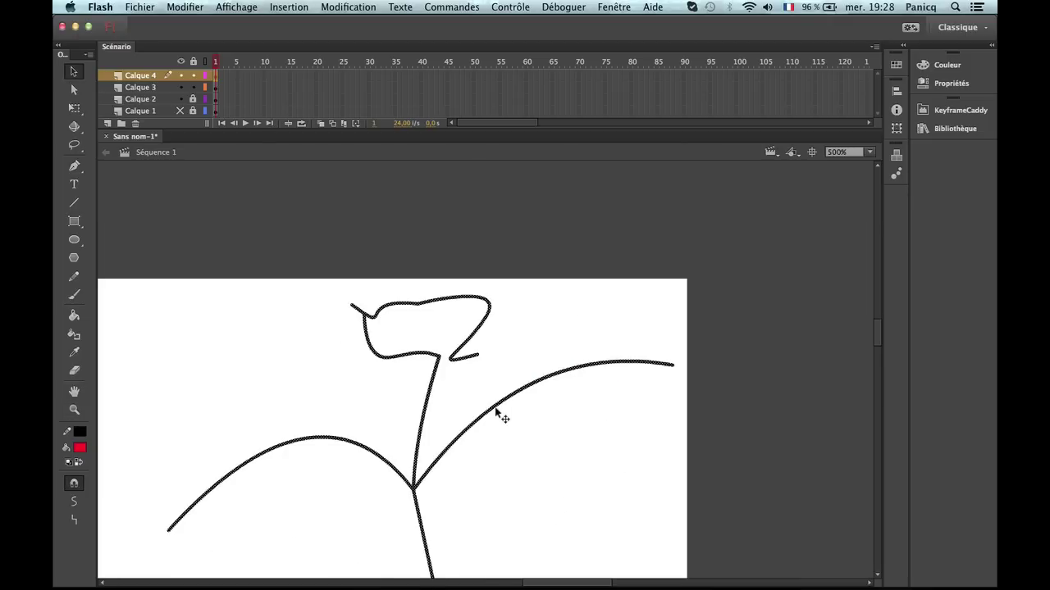
key(Delete)
Bring the boy sketch into view, toggle the visibility of layer Calque 3, and lock that layer.
key(z)
alt+click(500, 407)
mouse_move(303, 387)
mouse_down()
mouse_move(356, 287)
mouse_move(409, 297)
mouse_up()
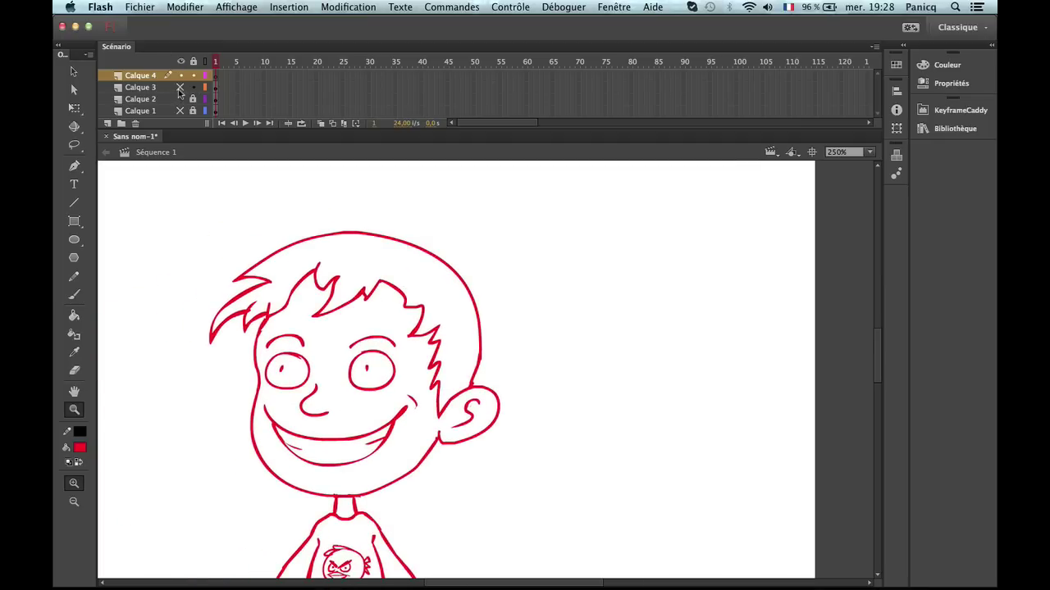
click(178, 89)
click(178, 89)
alt+click(389, 369)
click(456, 400)
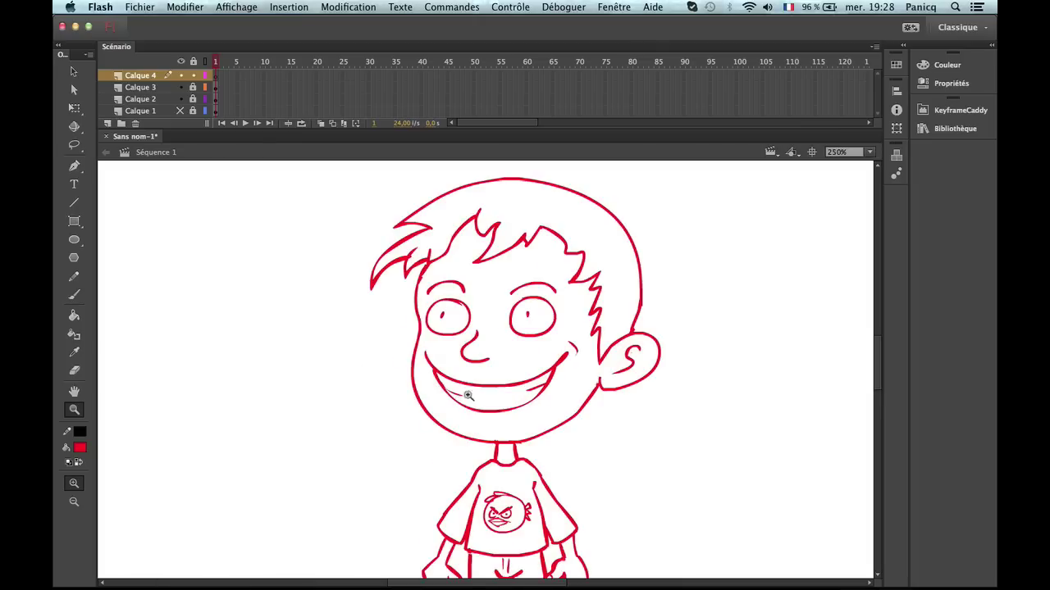
alt+click(470, 371)
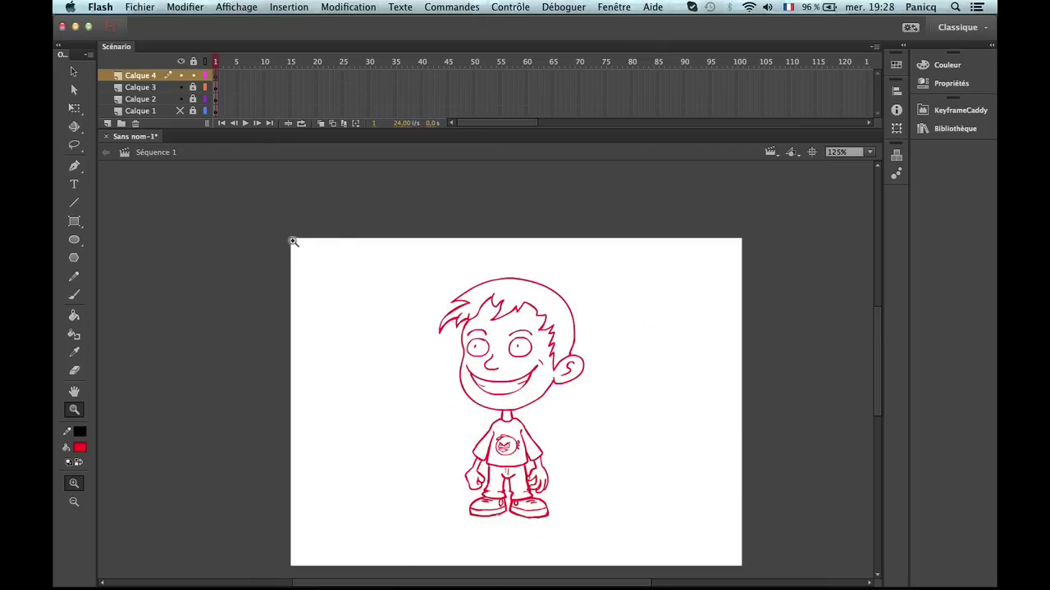
Activate the Line tool and display its stroke properties for tracing the boy's face.
drag(279, 226, 824, 579)
click(384, 301)
click(532, 346)
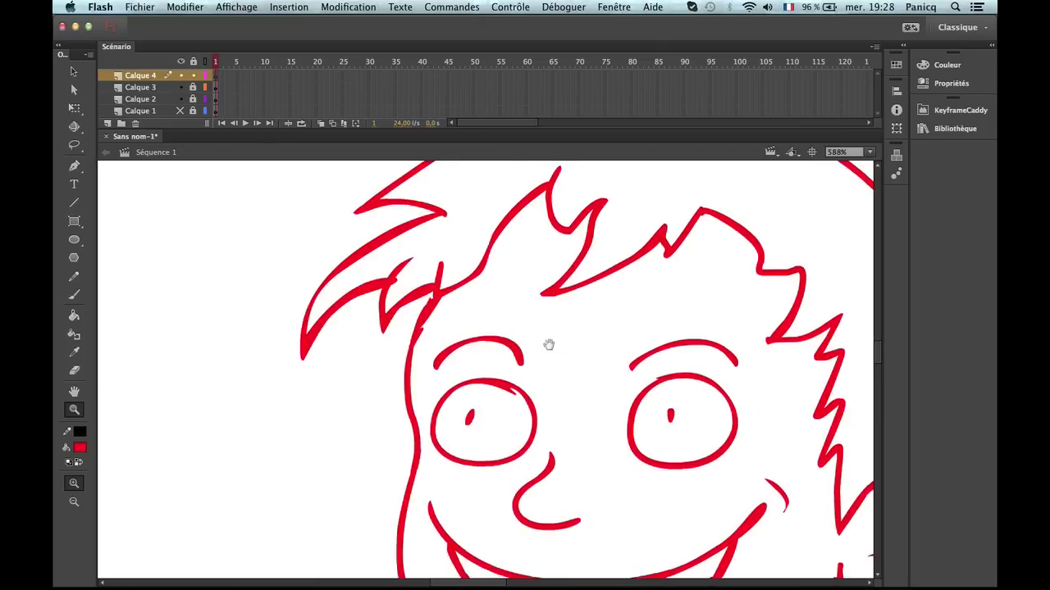
drag(548, 345, 420, 254)
key(b)
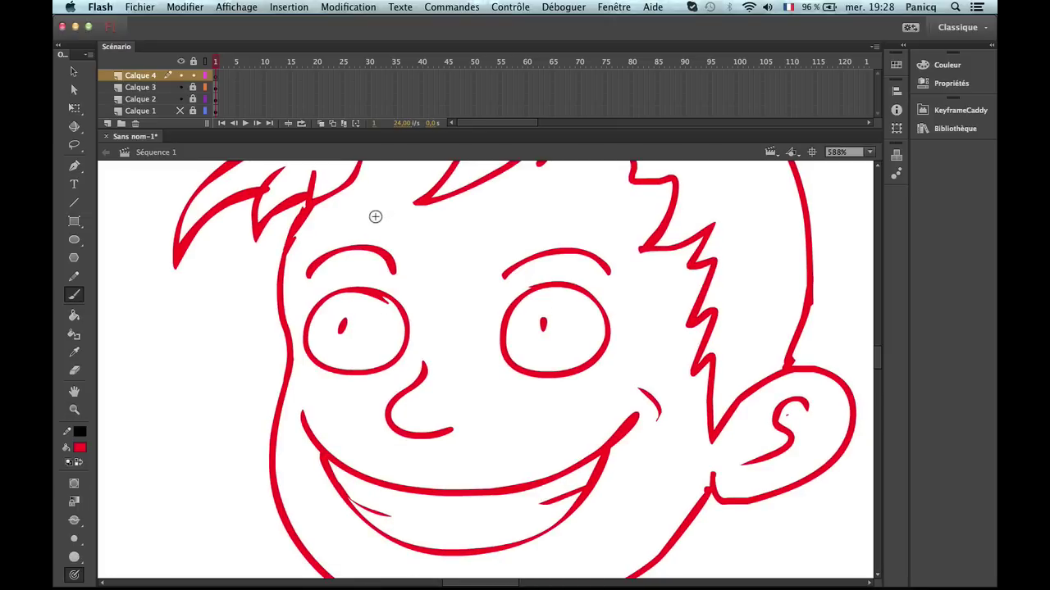
click(74, 203)
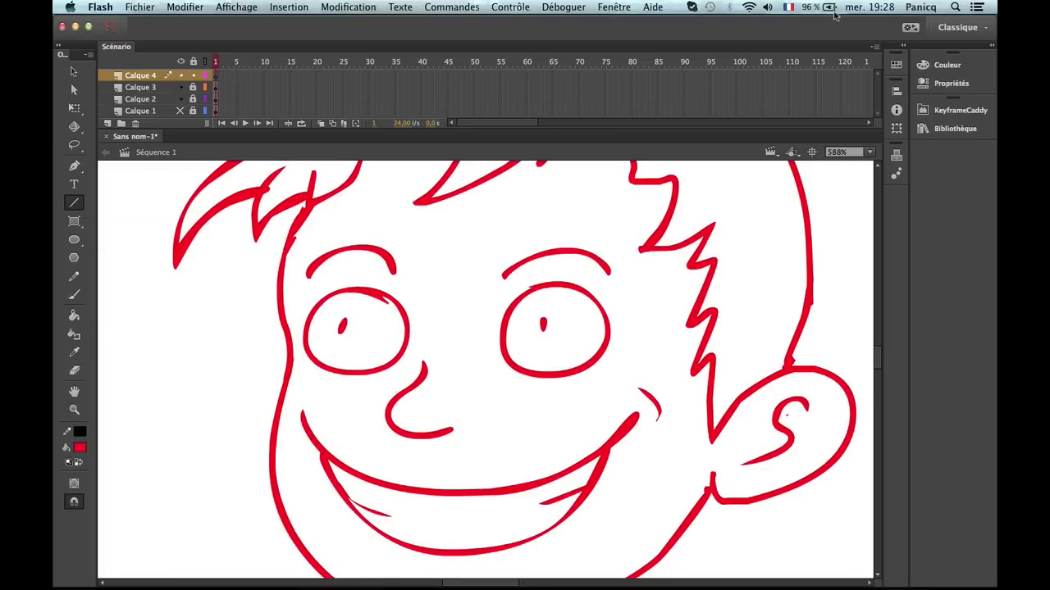
click(952, 83)
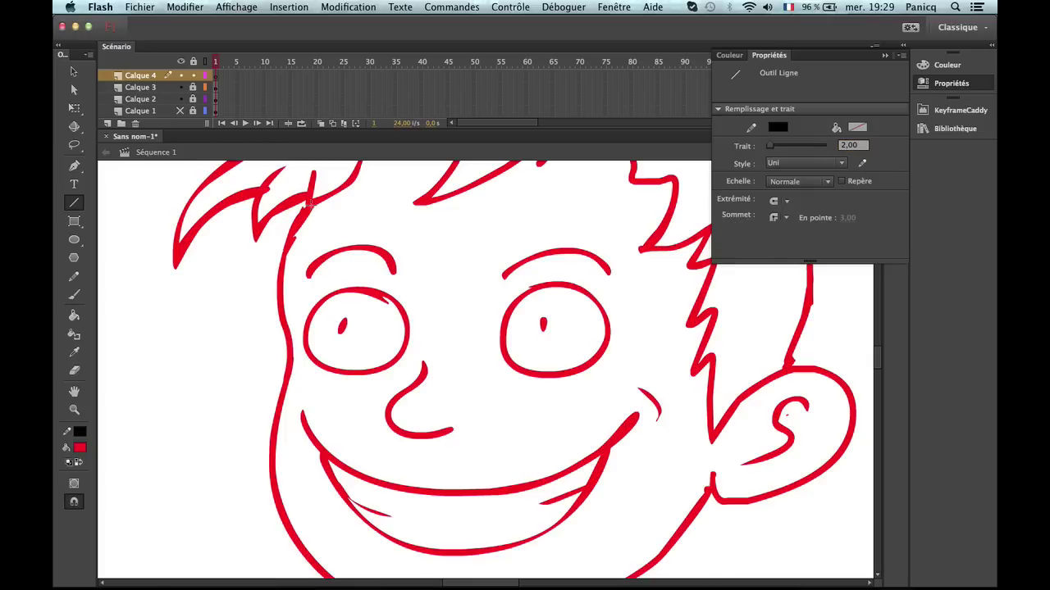
drag(315, 206, 246, 319)
key(ctrl+z)
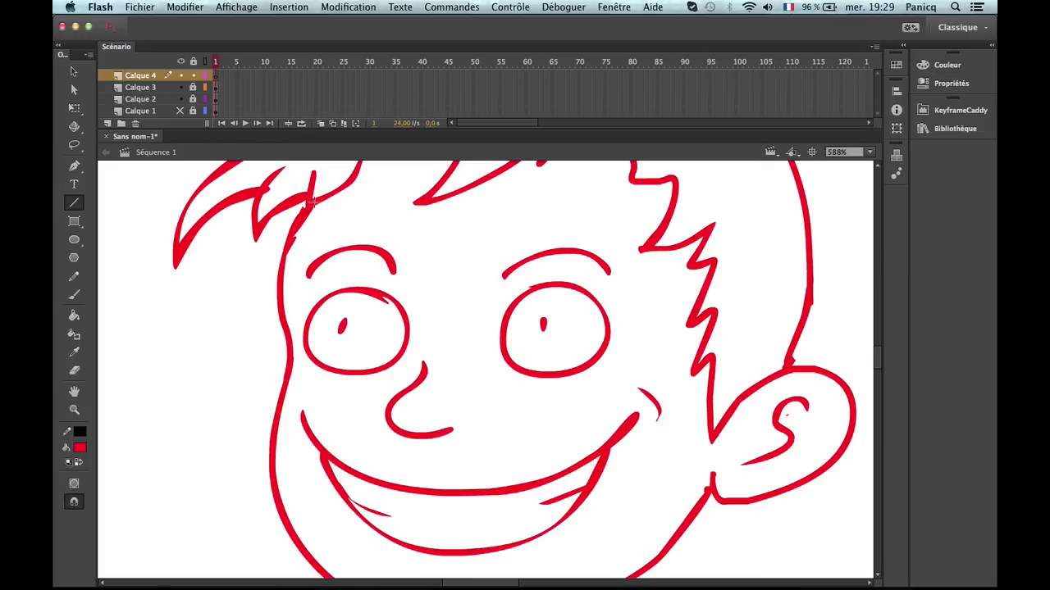
drag(315, 202, 274, 304)
key(super+z)
Trace the face outline with connected straight black lines from the hairline down the cheek to the chin and up to the ear.
mouse_move(306, 215)
mouse_down()
mouse_move(276, 300)
mouse_move(282, 274)
mouse_move(275, 281)
mouse_move(292, 363)
mouse_move(270, 484)
mouse_move(276, 509)
mouse_move(275, 468)
mouse_move(288, 535)
mouse_move(245, 328)
mouse_move(206, 258)
mouse_up()
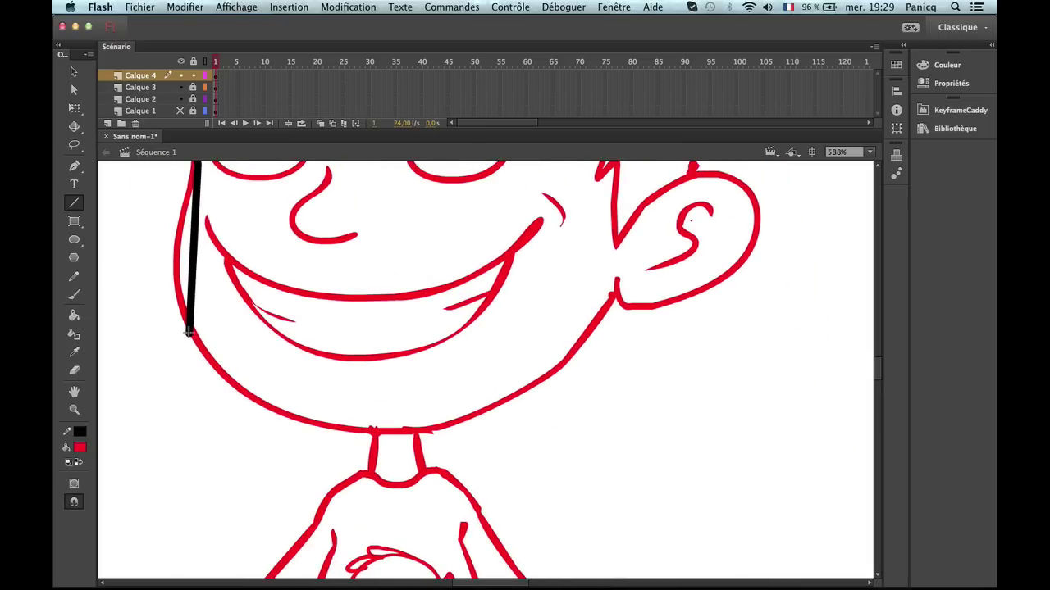
drag(188, 332, 391, 430)
drag(391, 429, 616, 298)
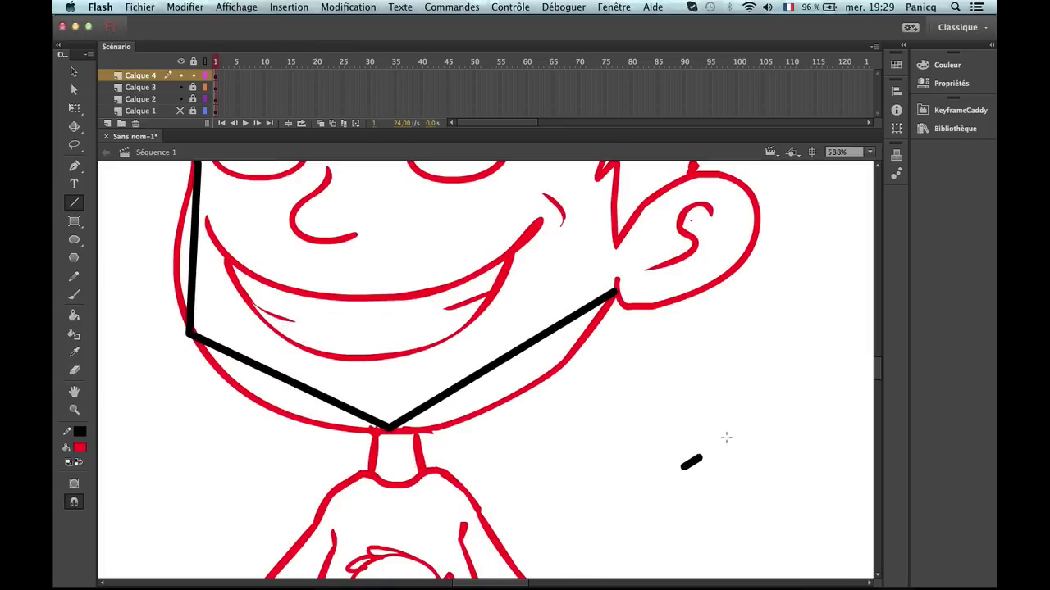
Draw short test lines on the empty canvas below the ear and undo them.
drag(726, 438, 742, 416)
scroll(667, 410, right, 5)
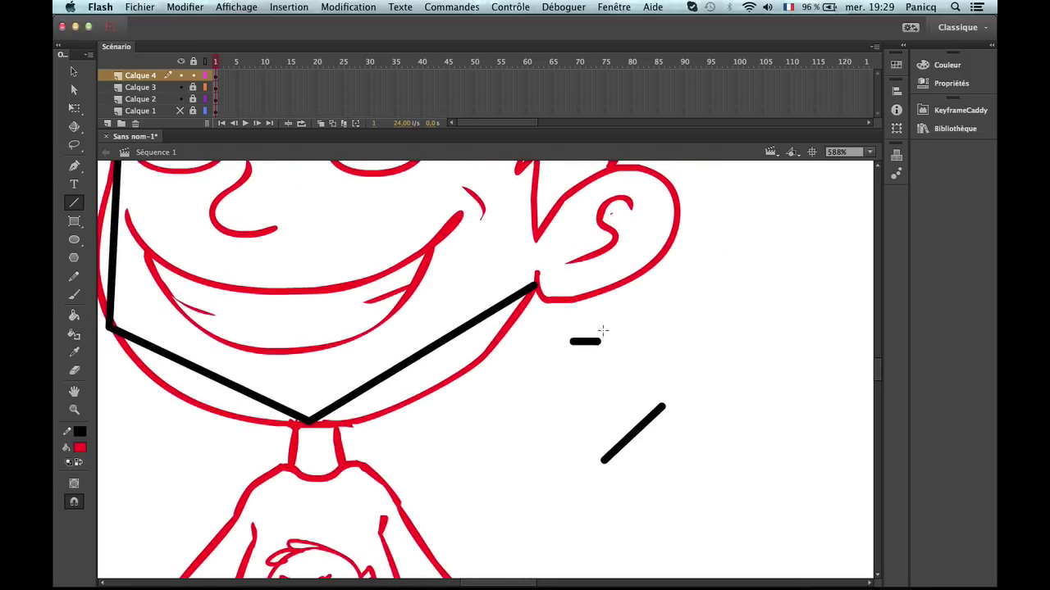
mouse_move(603, 332)
mouse_down()
mouse_move(667, 307)
mouse_move(703, 330)
mouse_move(665, 403)
mouse_move(679, 397)
mouse_up()
key(super+z)
key(super+z)
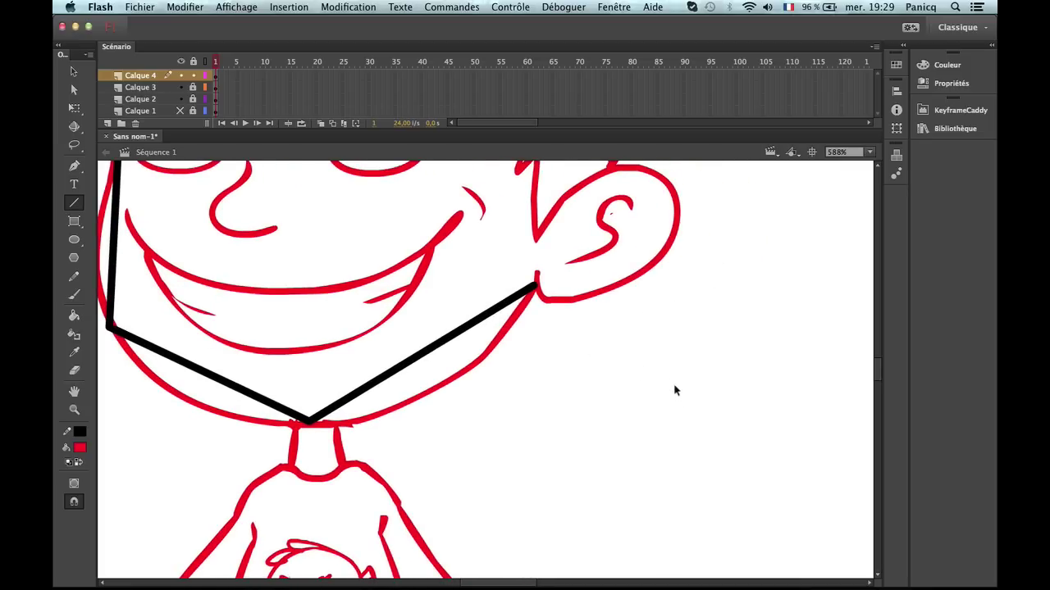
Bend the black lines between the hairline and the left eye so they follow the red face contour.
drag(402, 341, 526, 480)
key(super+space)
super+click(404, 313)
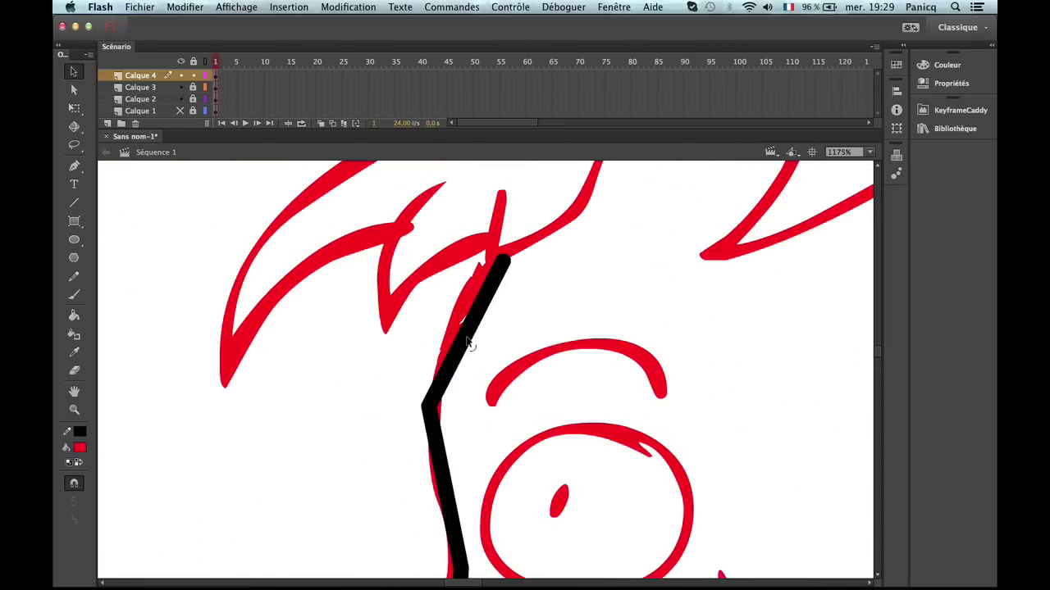
drag(469, 344, 422, 381)
scroll(439, 361, down, 3)
drag(413, 317, 422, 316)
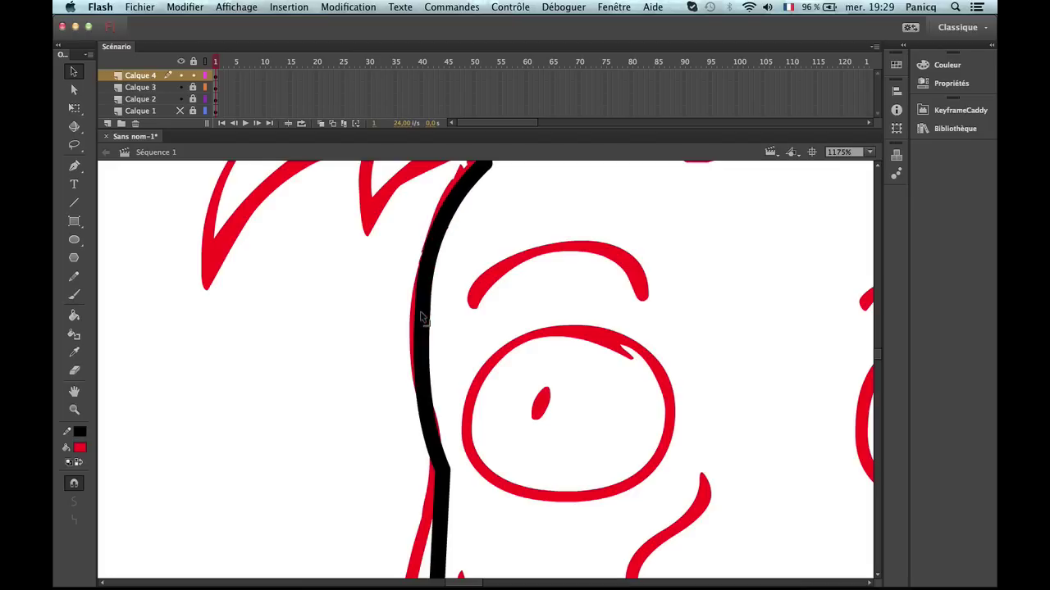
key(super+z)
key(super+y)
Curve the left cheek line onto the sketch and smooth its junction beside the left eye with object snapping turned off.
scroll(384, 449, down, 5)
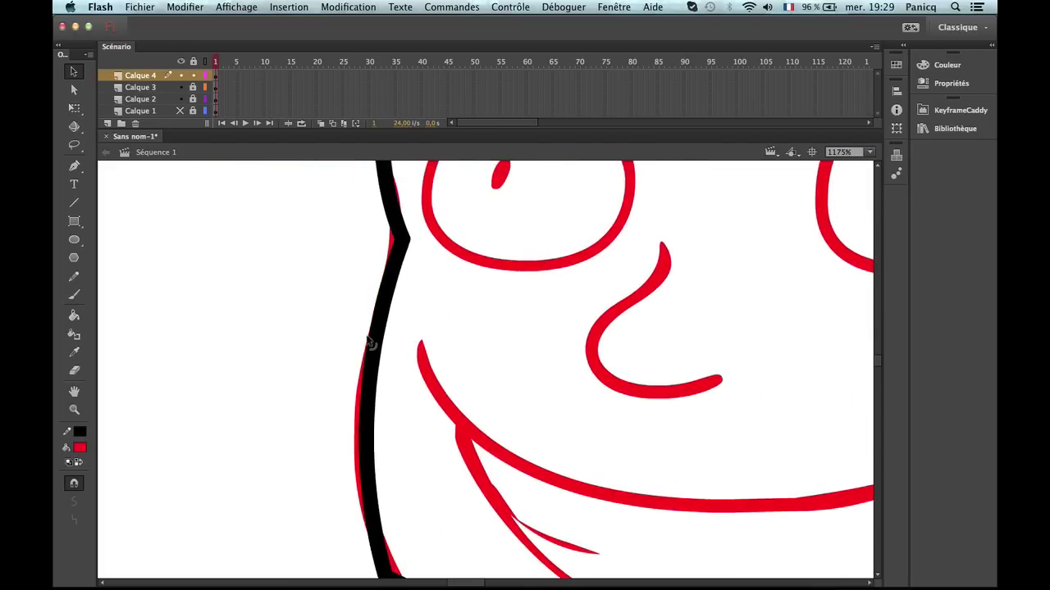
drag(369, 343, 367, 348)
scroll(406, 244, up, 4)
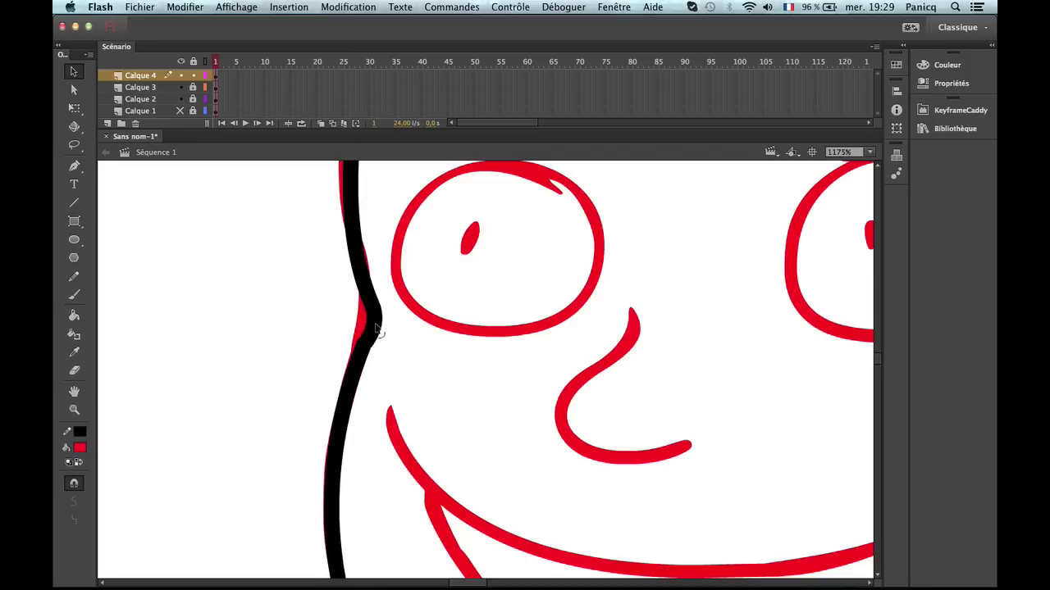
drag(375, 307, 364, 275)
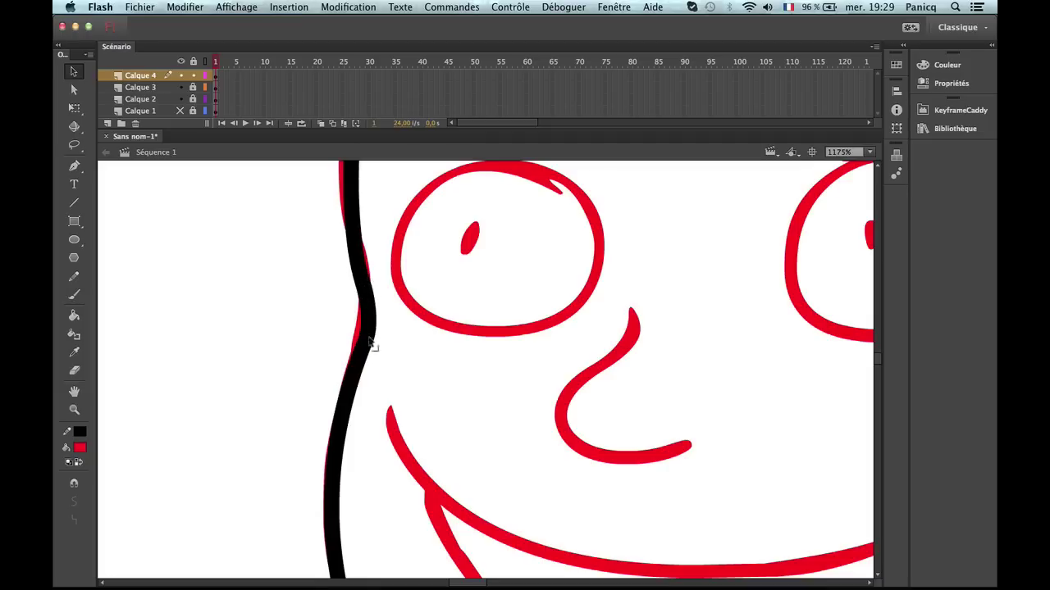
drag(369, 338, 366, 329)
scroll(369, 338, up, 5)
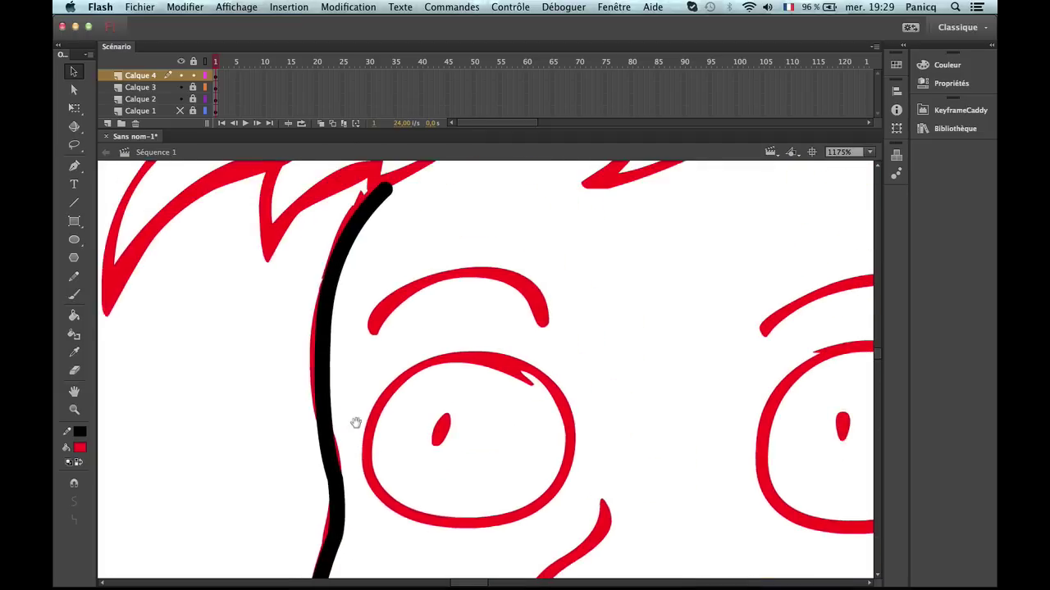
drag(320, 445, 321, 423)
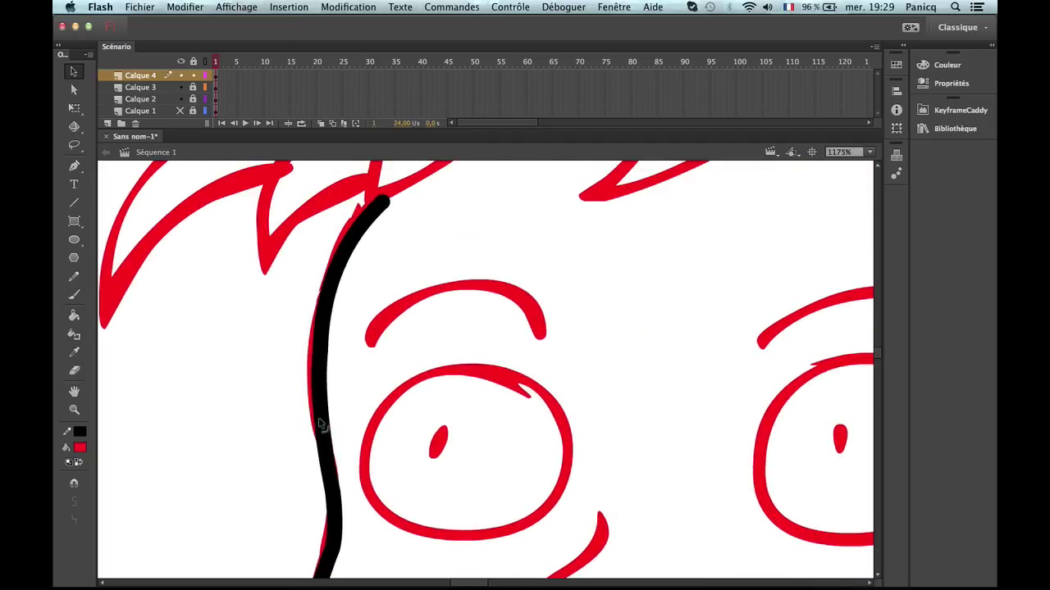
Shift the corner at the lower left cheek onto the sketch and curve the segment running to the chin along the jaw.
key(z)
alt+click(424, 470)
drag(423, 504, 343, 274)
click(402, 351)
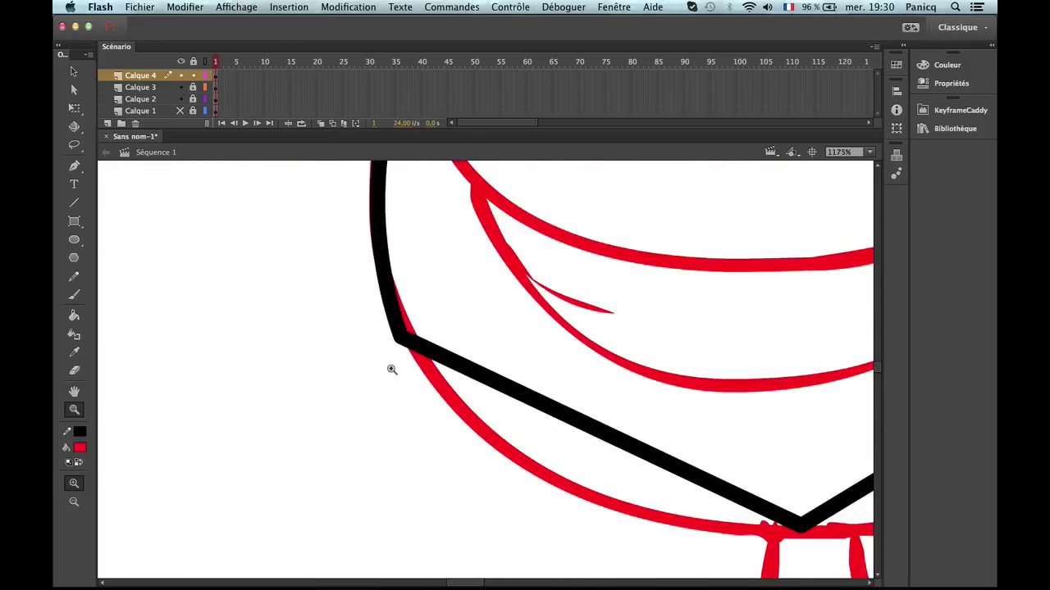
key(v)
drag(400, 341, 407, 335)
mouse_move(458, 361)
mouse_down()
mouse_move(447, 396)
mouse_move(370, 422)
mouse_up()
Curve the line from the chin to the ear along the right jaw and extend its end slightly into the ear.
key(z)
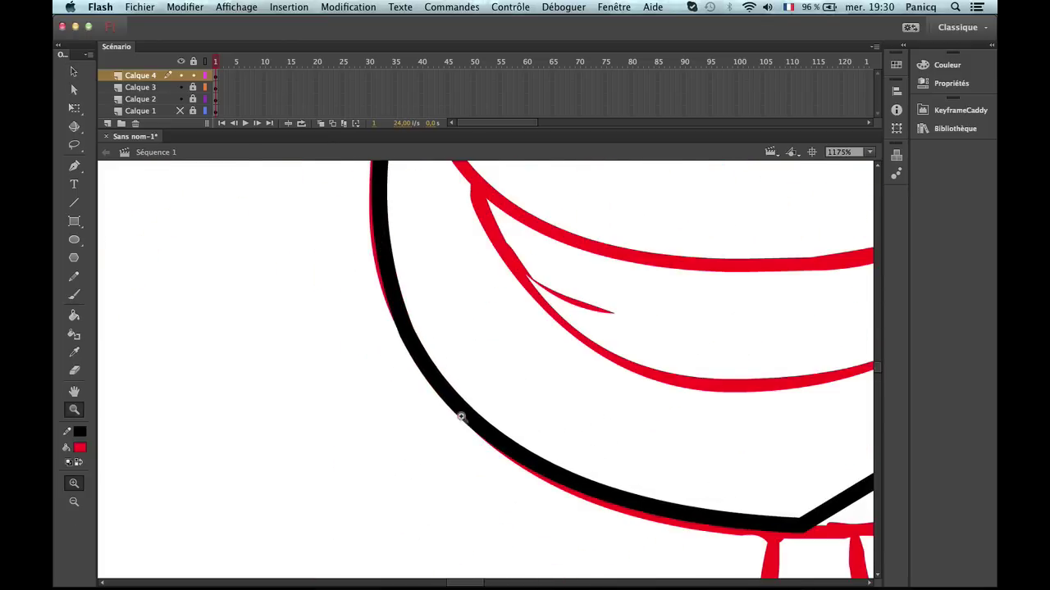
alt+click(461, 417)
alt+click(499, 410)
drag(542, 375, 386, 454)
click(427, 377)
click(481, 402)
click(418, 410)
key(v)
drag(589, 327, 453, 459)
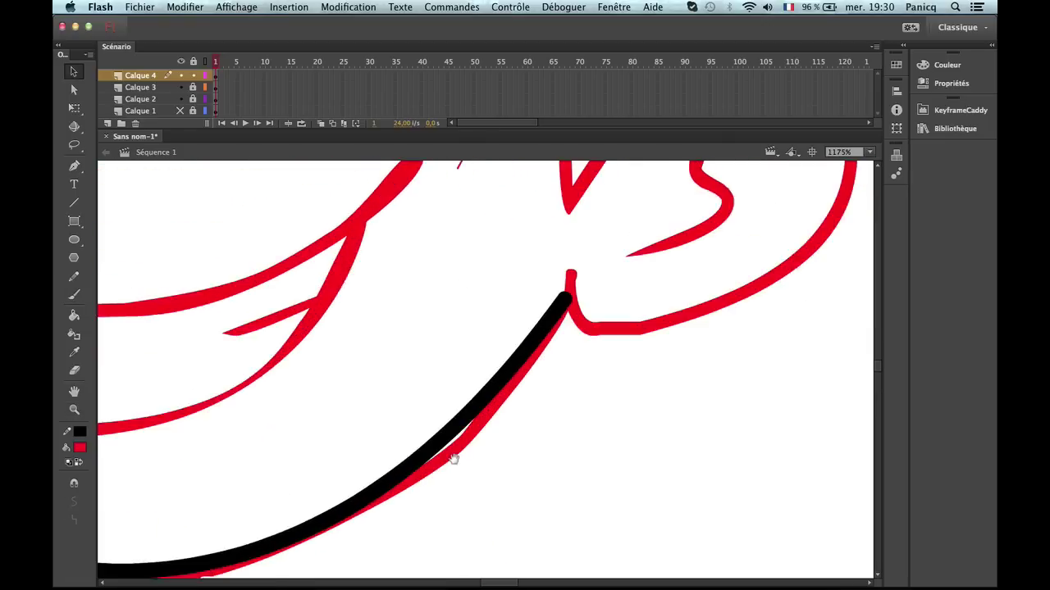
mouse_move(552, 334)
mouse_down()
mouse_move(515, 369)
mouse_move(560, 300)
mouse_move(558, 316)
mouse_up()
Draw a short black line across the end of the jaw line at the base of the ear.
key(z)
alt+click(465, 408)
alt+click(430, 432)
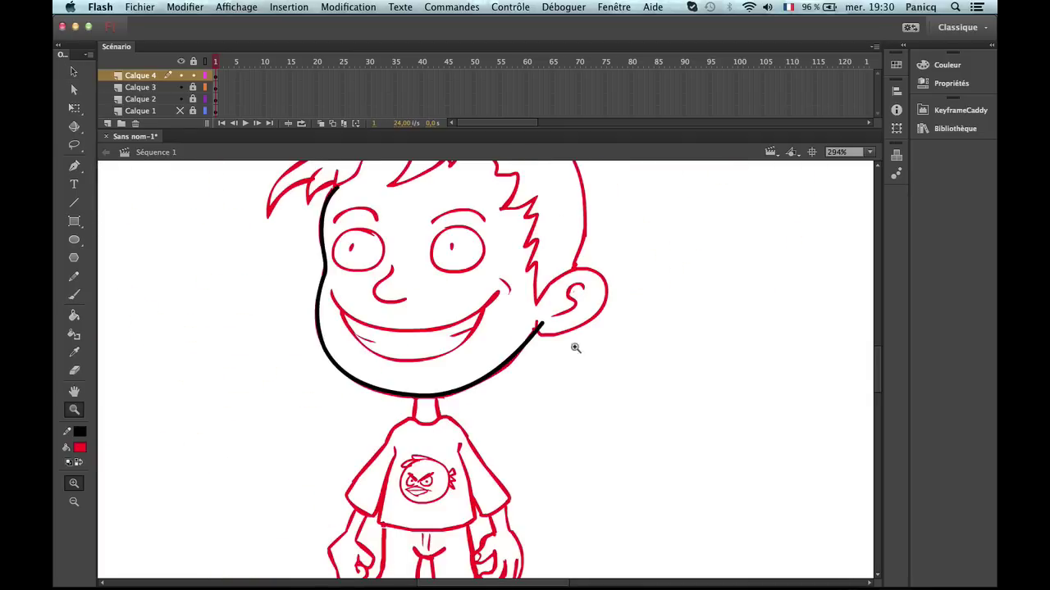
click(552, 362)
click(464, 301)
key(n)
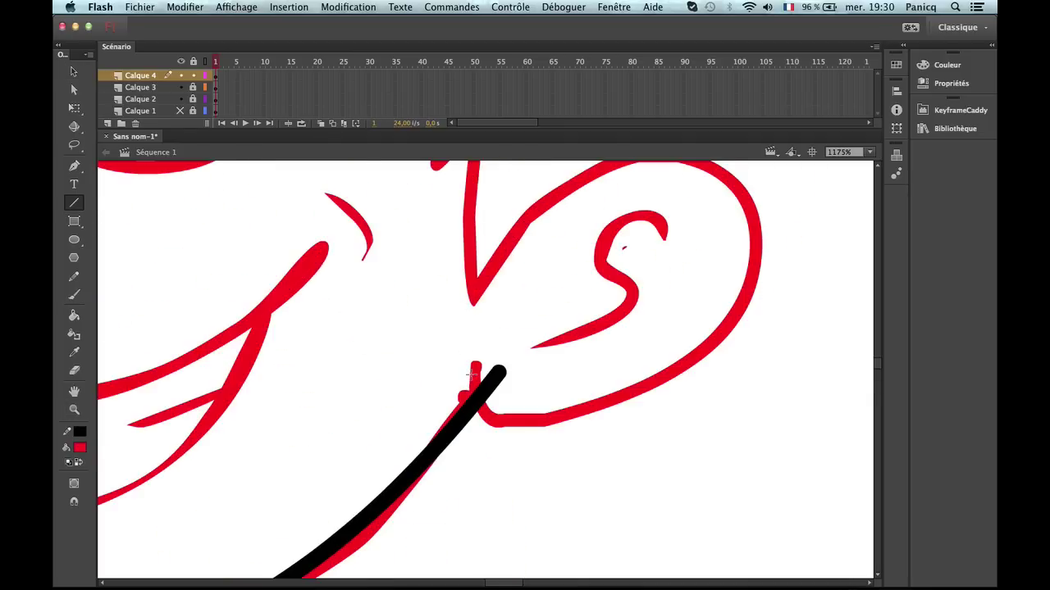
drag(476, 385, 497, 419)
Delete the upper-left stub of the crossing and move the jaw line's upper end toward the red ear base.
key(v)
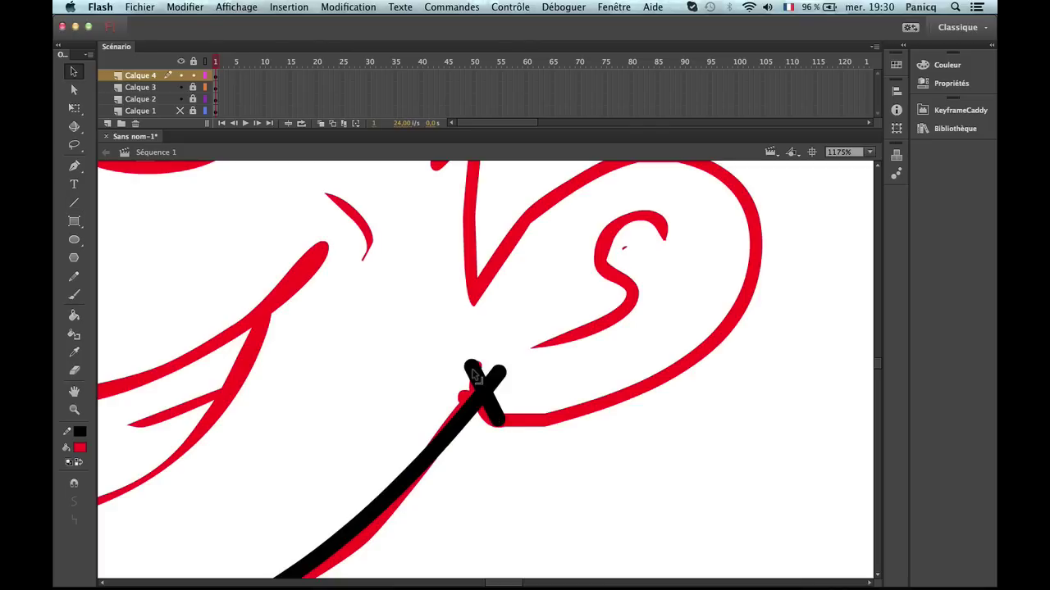
key(Delete)
drag(498, 377, 487, 373)
click(492, 400)
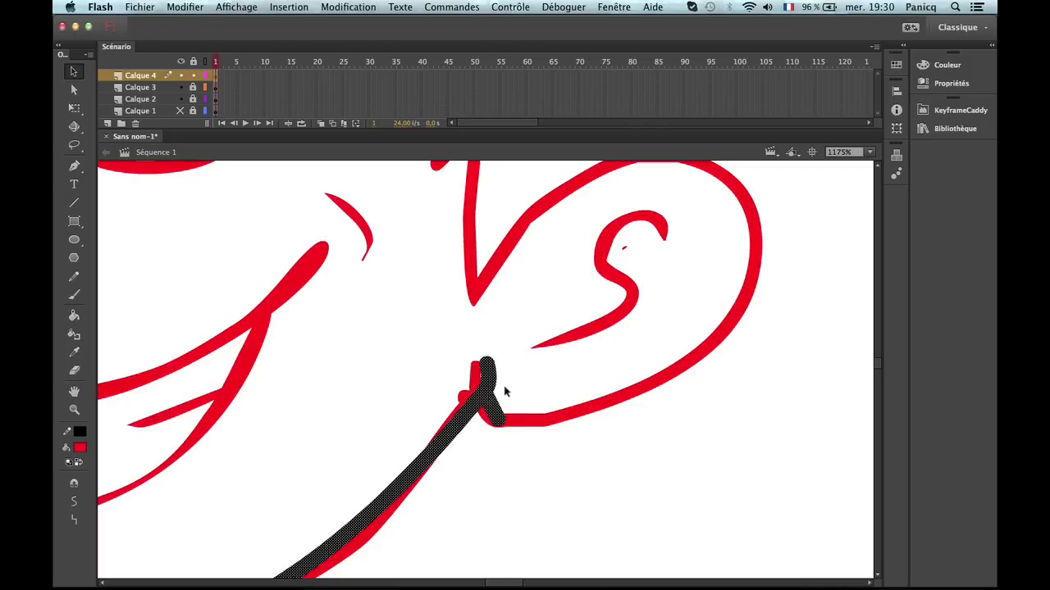
click(503, 392)
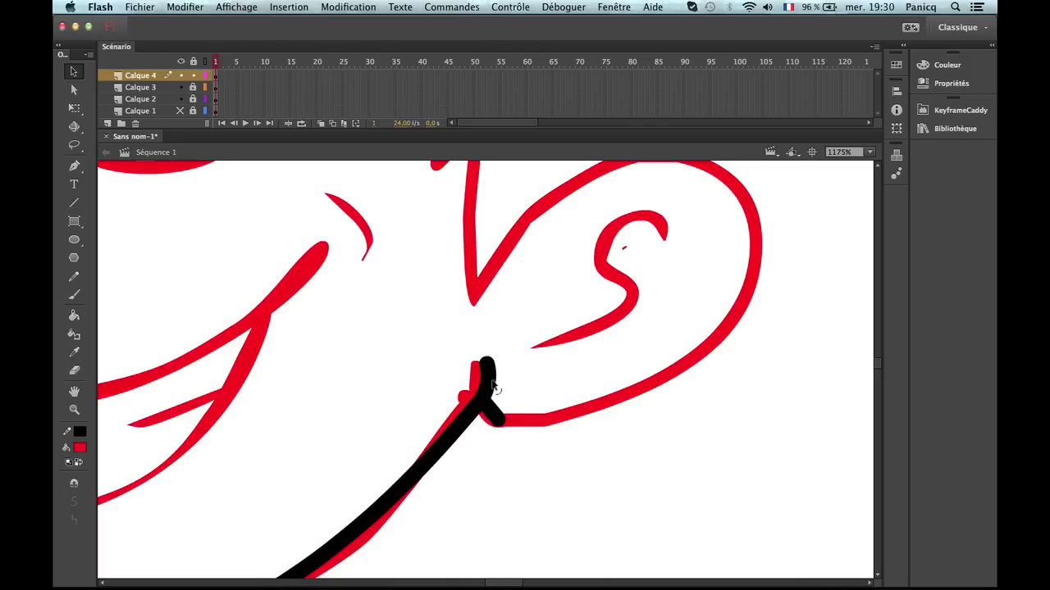
Draw a black line from the ear base to the back of the ear and bend it along the lower ear contour.
mouse_move(500, 426)
mouse_down()
mouse_move(651, 370)
mouse_move(759, 256)
mouse_up()
mouse_move(519, 391)
mouse_down()
mouse_move(519, 441)
mouse_move(476, 500)
mouse_move(456, 500)
mouse_up()
mouse_move(642, 365)
mouse_down()
mouse_move(644, 386)
mouse_move(668, 378)
mouse_up()
drag(693, 336, 711, 342)
scroll(681, 385, up, 2)
drag(660, 397, 665, 404)
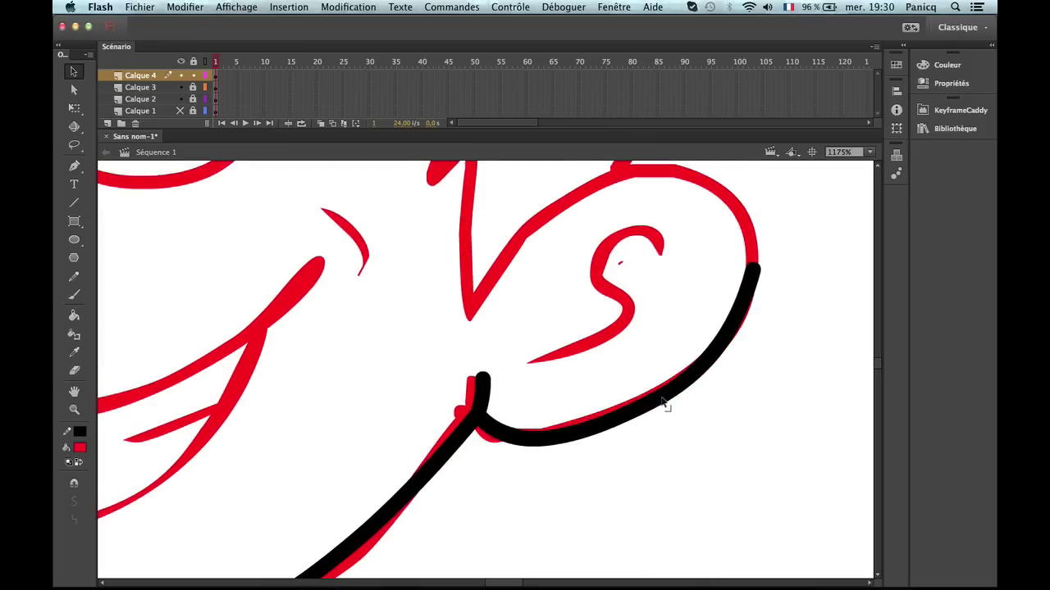
drag(523, 447, 520, 437)
scroll(616, 407, up, 5)
scroll(616, 407, right, 3)
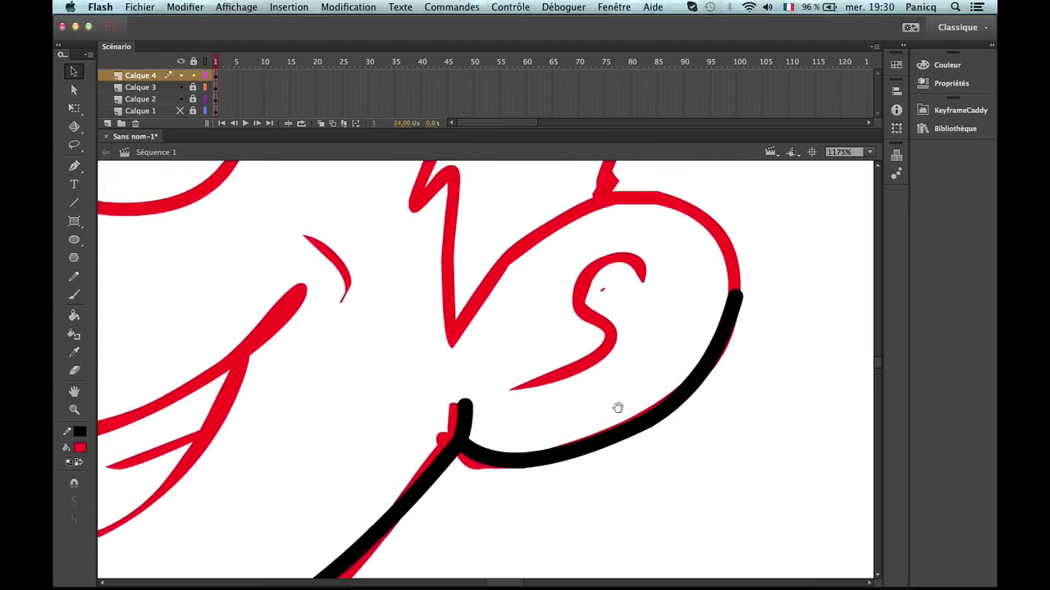
Extend the ear outline to the notch beside the hair and bend it over the top of the ear.
mouse_move(716, 344)
mouse_down()
mouse_move(610, 262)
mouse_move(469, 330)
mouse_move(435, 385)
mouse_move(426, 381)
mouse_up()
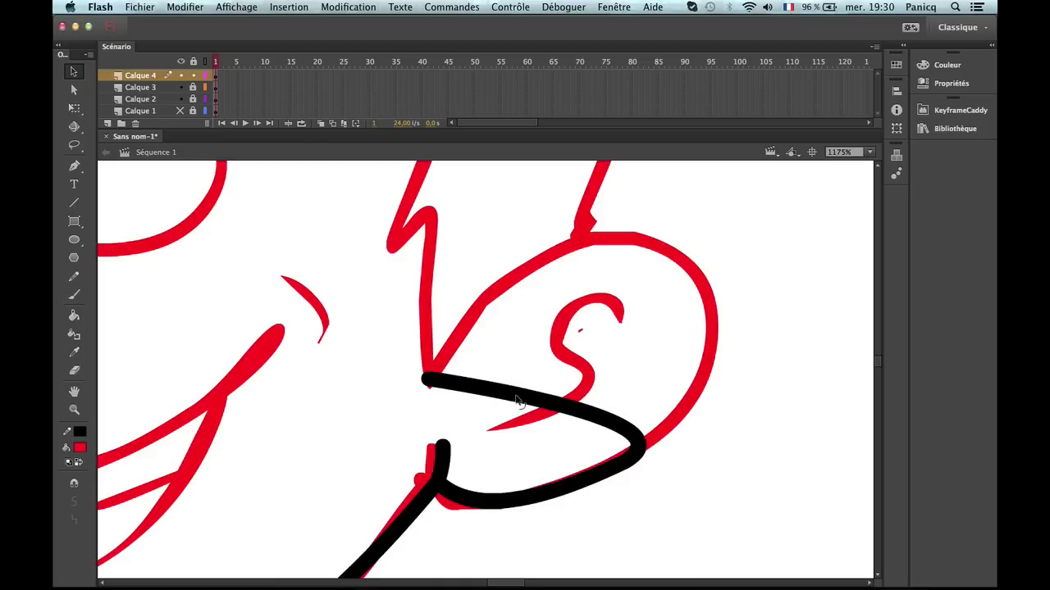
mouse_move(516, 401)
mouse_down()
mouse_move(554, 230)
mouse_move(566, 257)
mouse_up()
drag(515, 347, 515, 281)
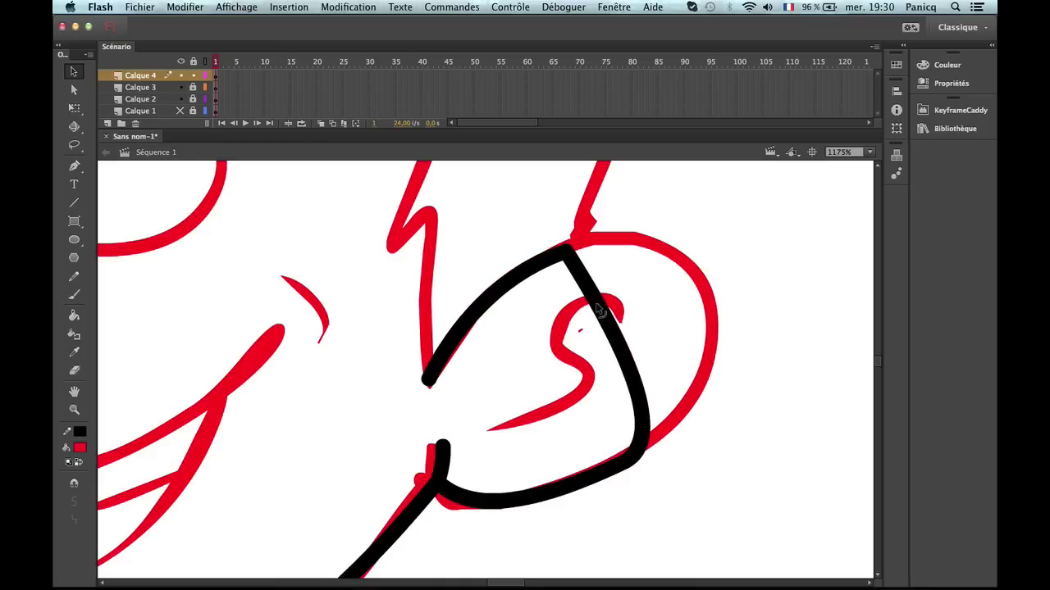
drag(599, 310, 677, 244)
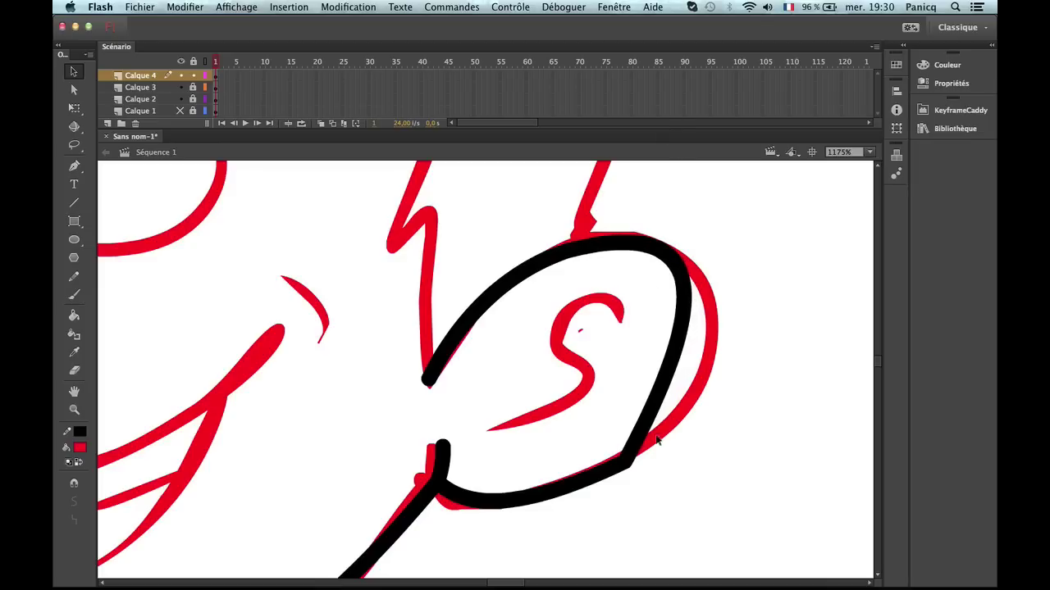
Adjust the back, lower and top curves of the black ear outline to fit the red sketch.
drag(671, 377, 712, 359)
drag(623, 471, 694, 414)
drag(707, 269, 702, 278)
drag(629, 461, 489, 506)
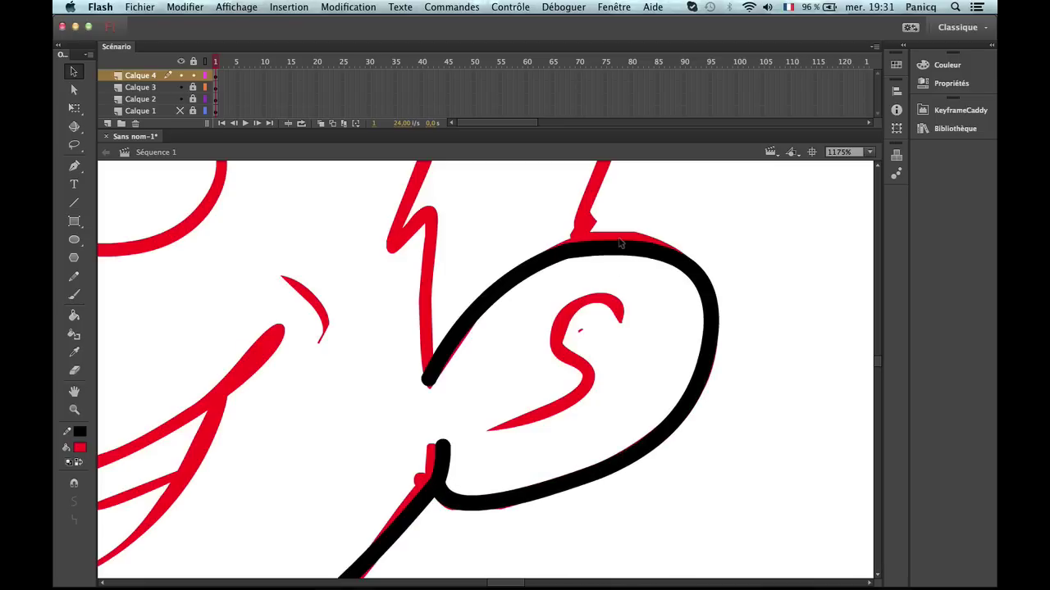
drag(620, 243, 616, 243)
Zoom out to the whole head and hide the Calque 3 layer.
key(z)
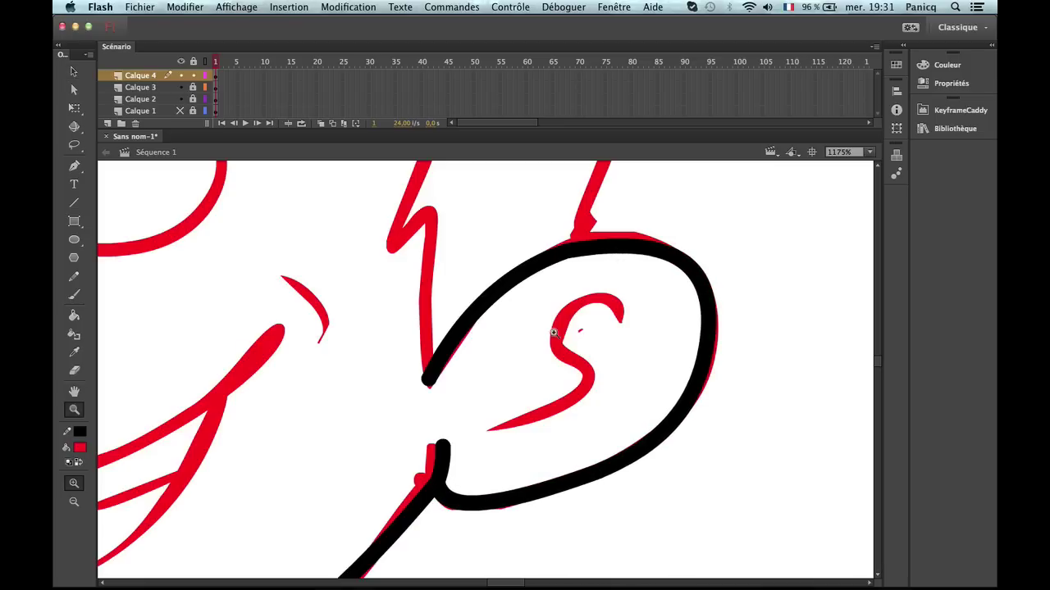
alt+click(554, 333)
alt+click(512, 365)
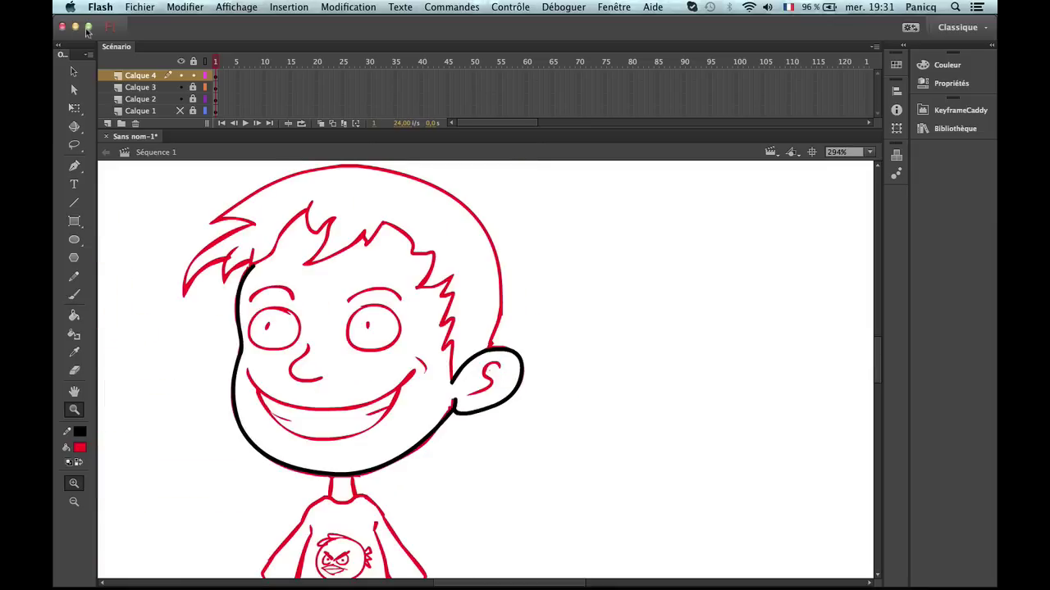
click(181, 87)
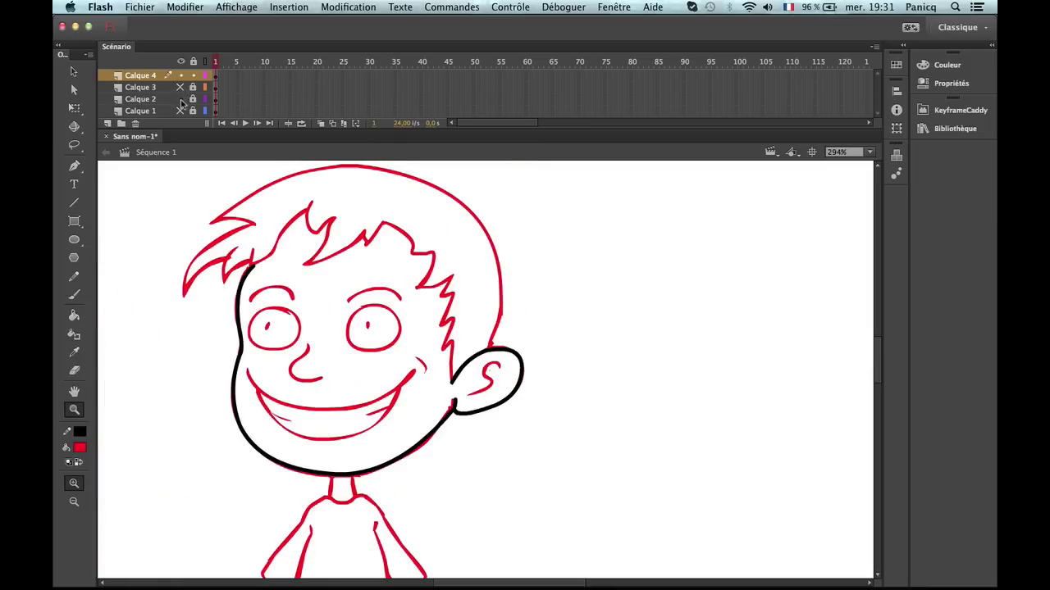
click(181, 99)
click(181, 99)
Delete the black ear outline segments, keeping the short line at the ear base.
click(514, 371)
click(471, 359)
key(v)
click(475, 323)
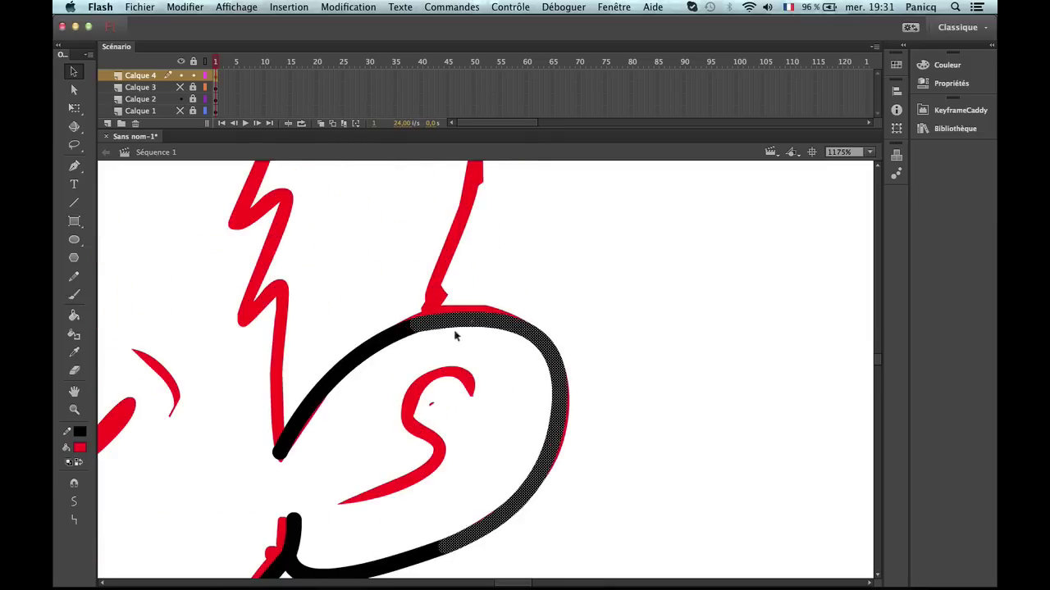
key(Delete)
click(383, 341)
key(Delete)
click(369, 573)
key(Delete)
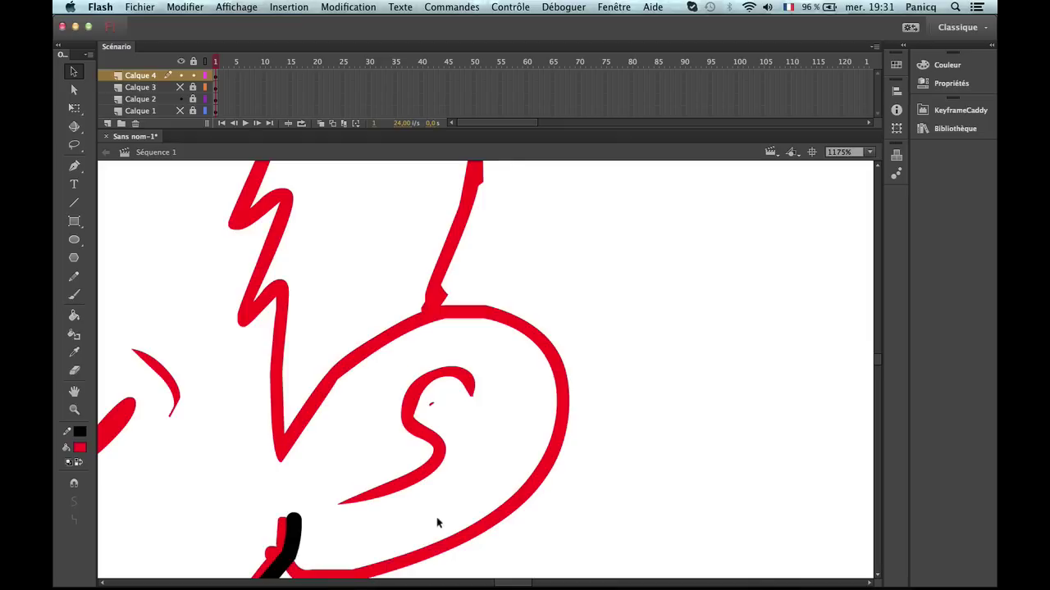
key(z)
alt+click(456, 506)
click(79, 448)
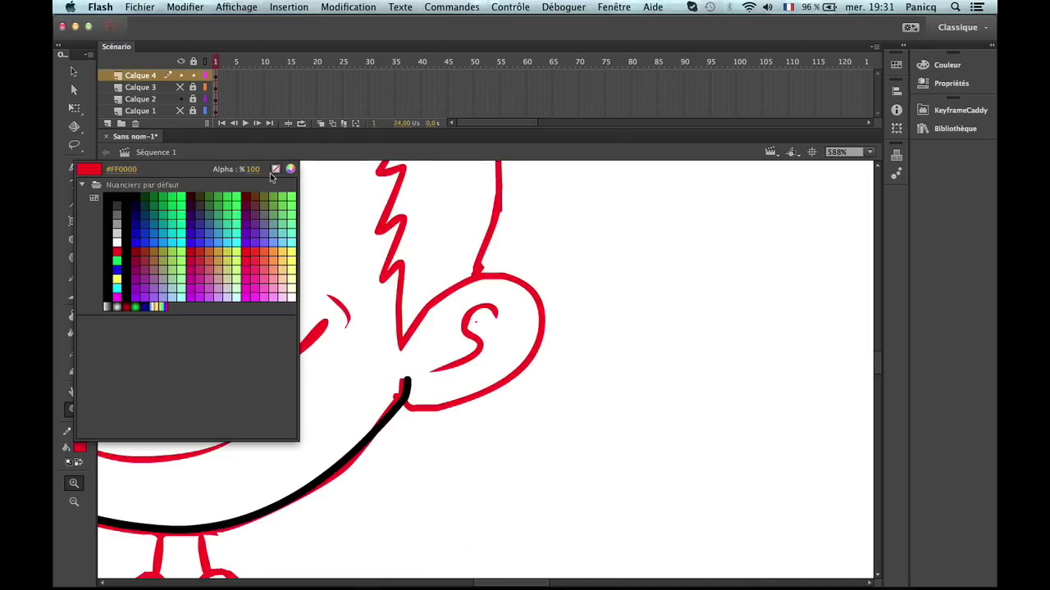
key(Escape)
key(b)
key(v)
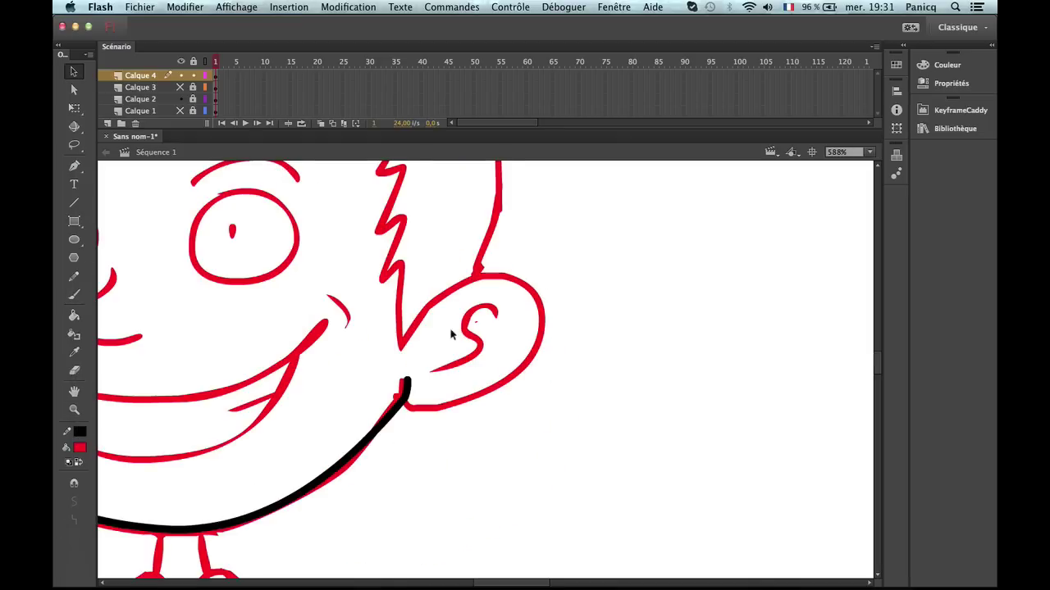
key(b)
key(n)
mouse_move(463, 330)
mouse_down()
mouse_move(504, 363)
mouse_move(459, 344)
mouse_move(493, 366)
mouse_up()
click(74, 240)
key(ctrl+z)
Set the fill to none and draw a black circle around the ear, from its center outward.
click(79, 447)
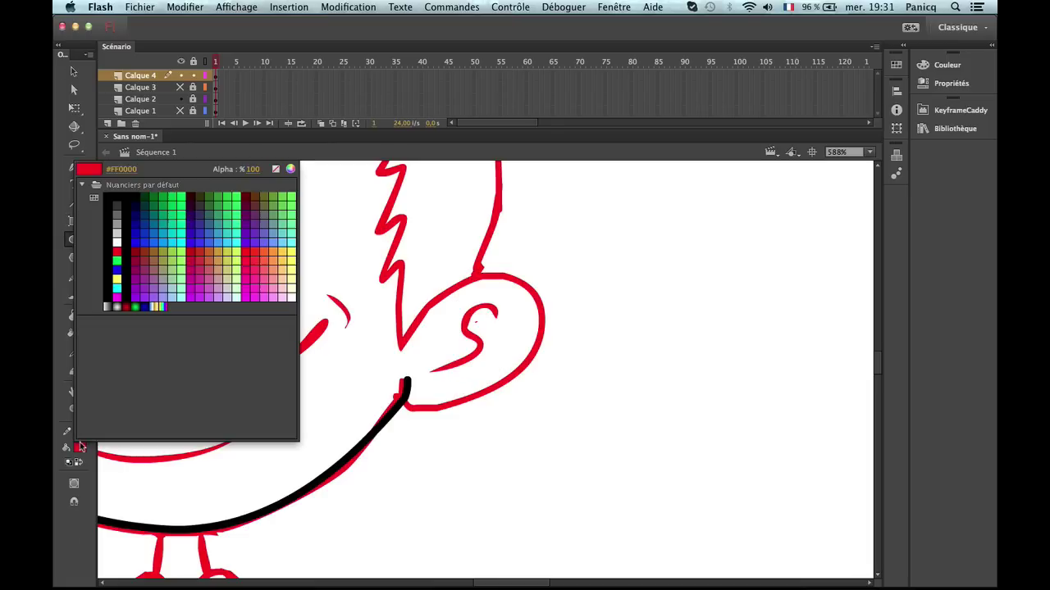
click(276, 171)
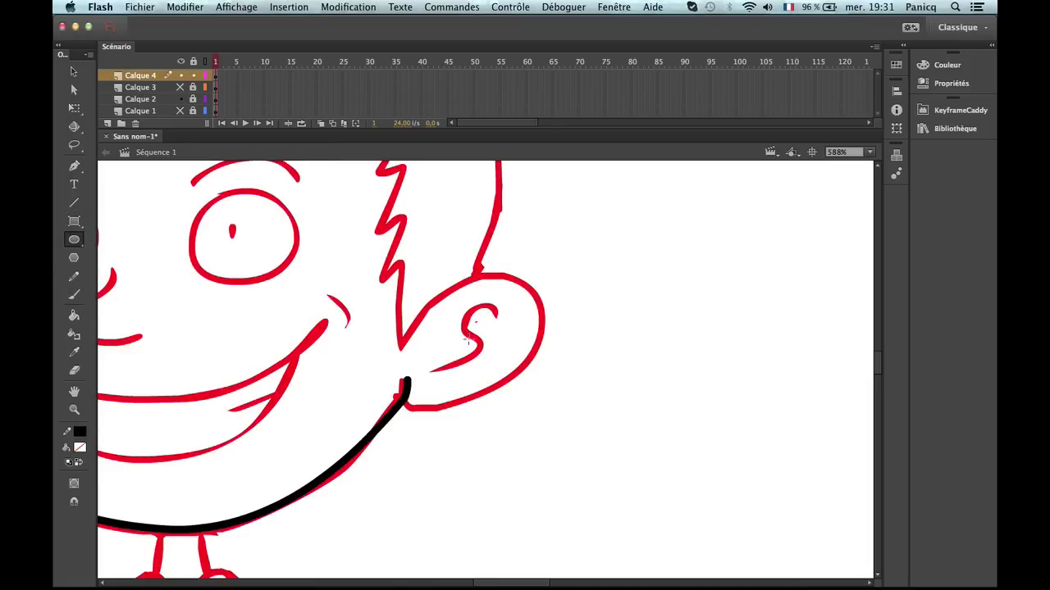
mouse_move(469, 339)
mouse_down()
mouse_move(560, 413)
mouse_move(547, 418)
mouse_up()
key(v)
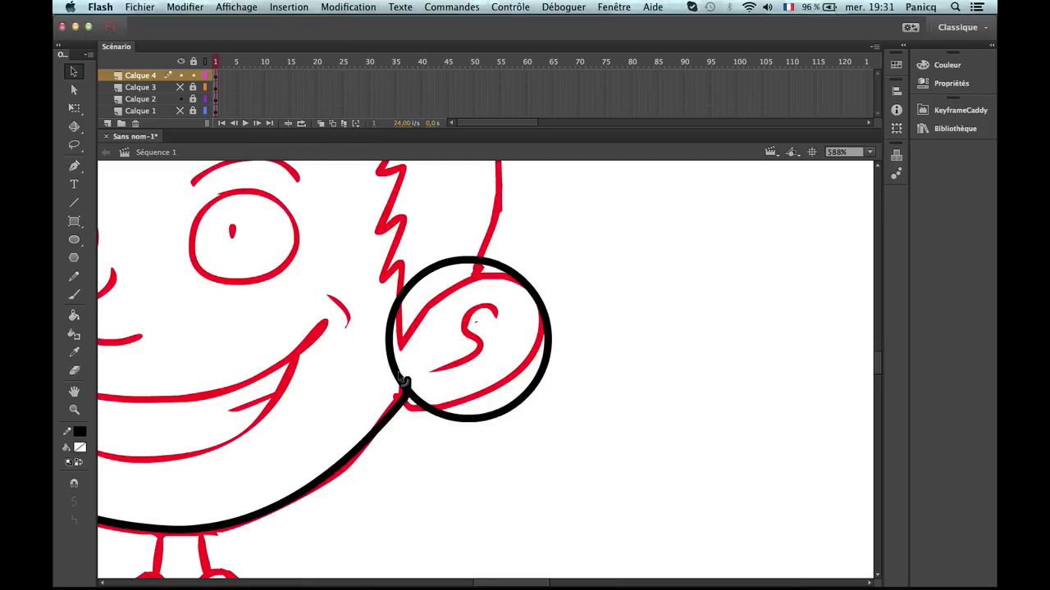
Bend the circle's lower and upper edges onto the red ear contour, pulling the lower front down to the ear base.
click(404, 380)
click(509, 424)
key(z)
click(464, 410)
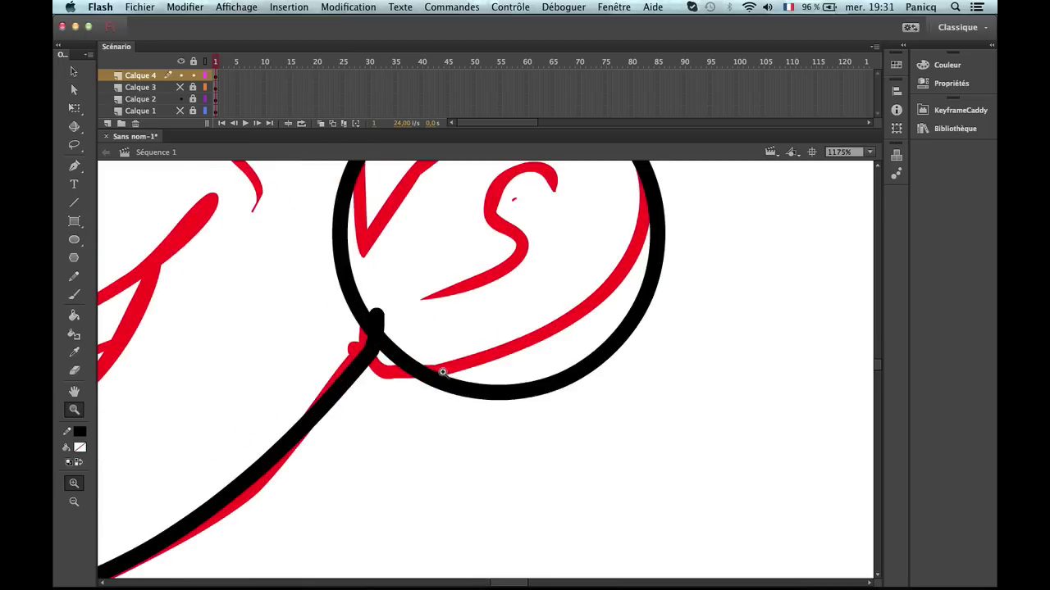
key(b)
key(v)
mouse_move(422, 376)
mouse_down()
mouse_move(391, 372)
mouse_move(399, 373)
mouse_up()
mouse_move(594, 374)
mouse_down()
mouse_move(599, 326)
mouse_move(546, 349)
mouse_up()
scroll(499, 429, up, 5)
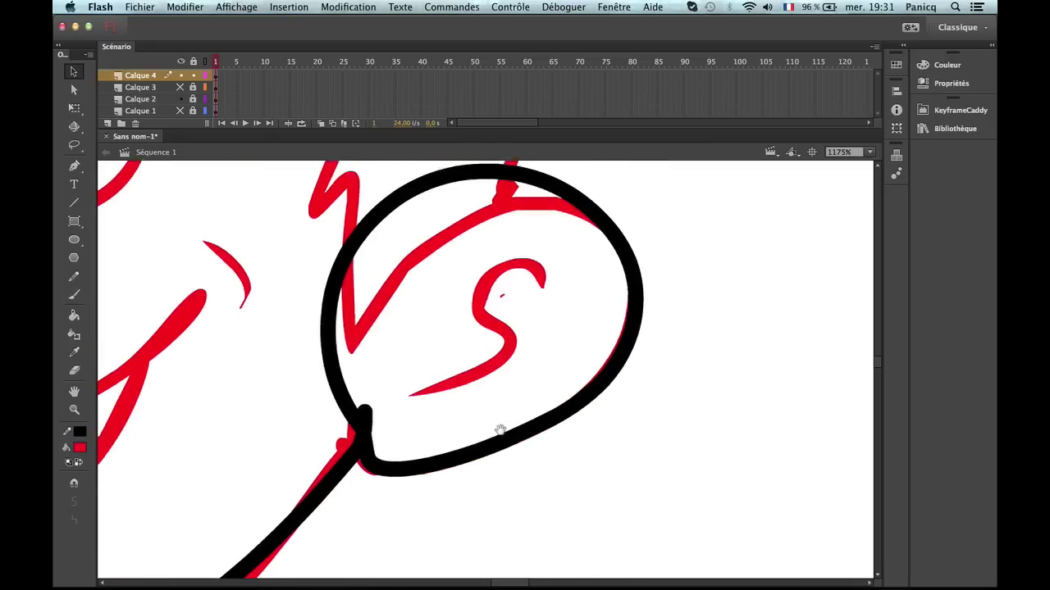
drag(391, 231, 314, 351)
drag(566, 220, 558, 226)
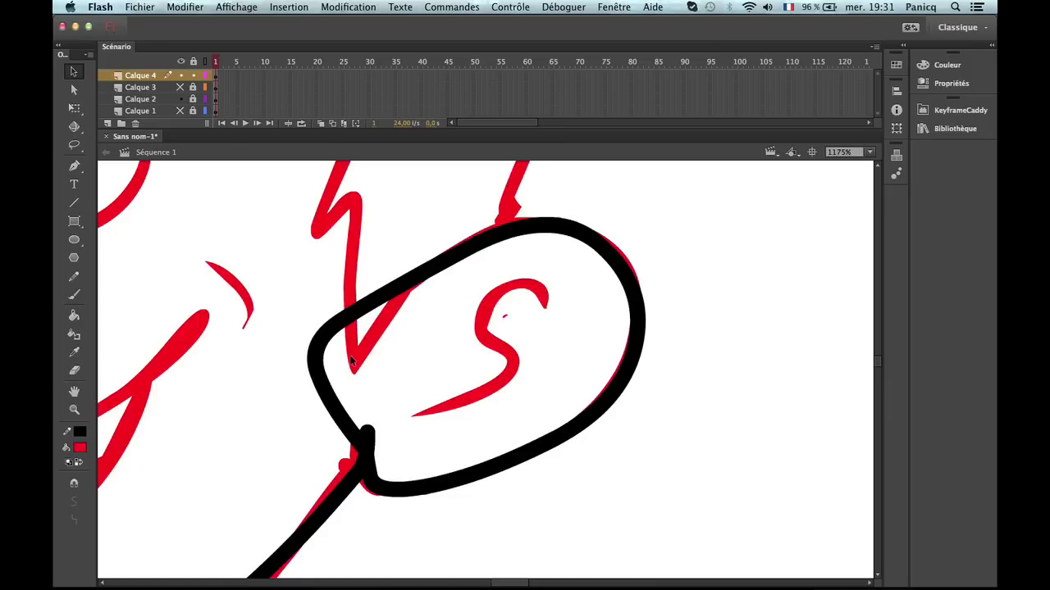
Delete the circle's front part between hair and jaw, and move the open upper end to the notch where ear meets hair.
drag(351, 357, 230, 214)
key(Delete)
click(325, 378)
key(Delete)
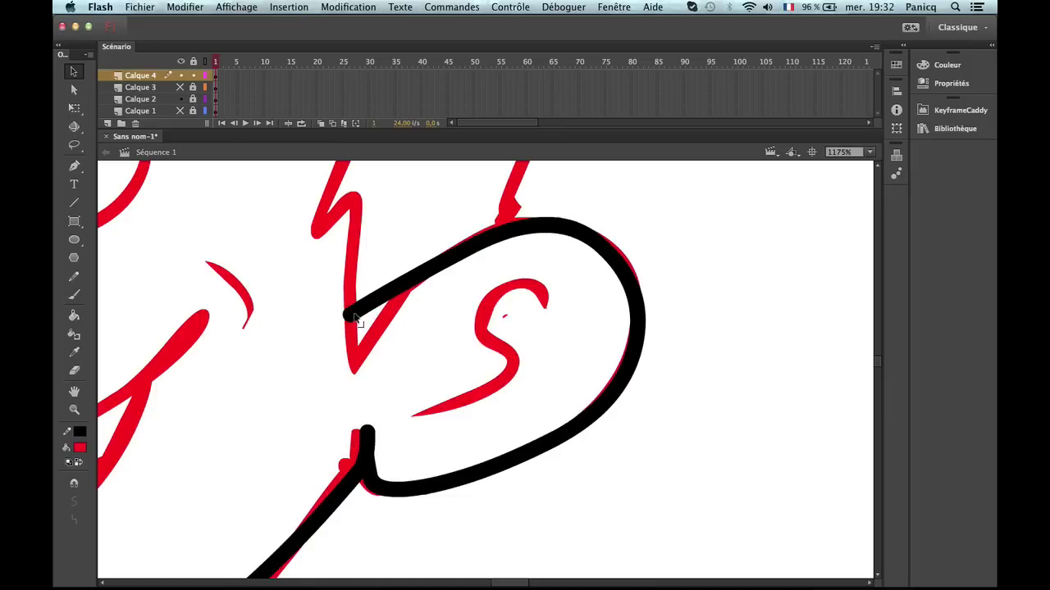
drag(351, 322, 361, 371)
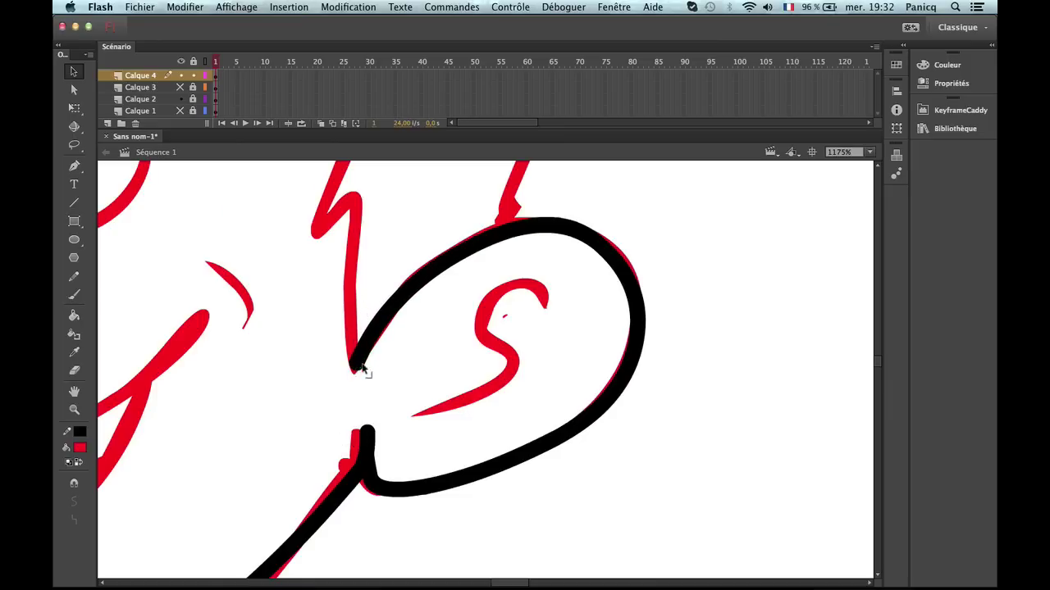
key(z)
alt+click(393, 375)
alt+click(472, 379)
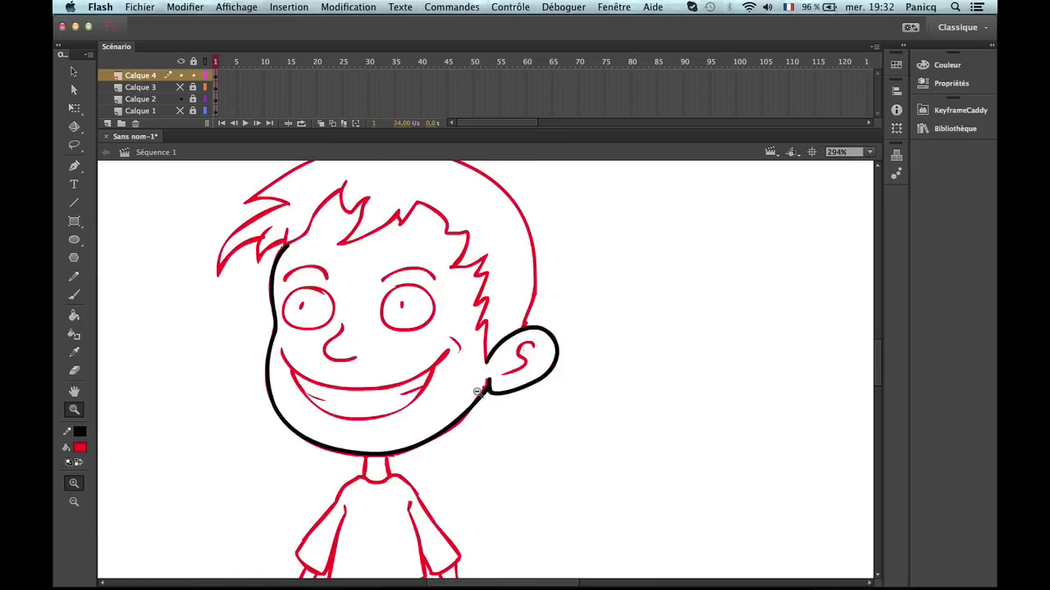
click(487, 342)
click(547, 357)
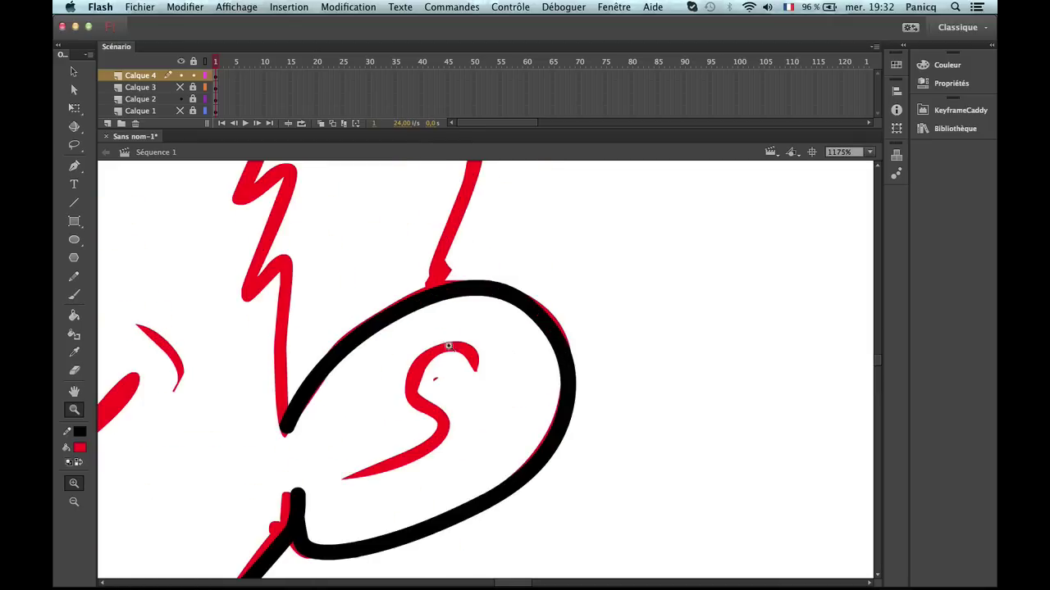
key(n)
drag(478, 362, 420, 409)
key(super+z)
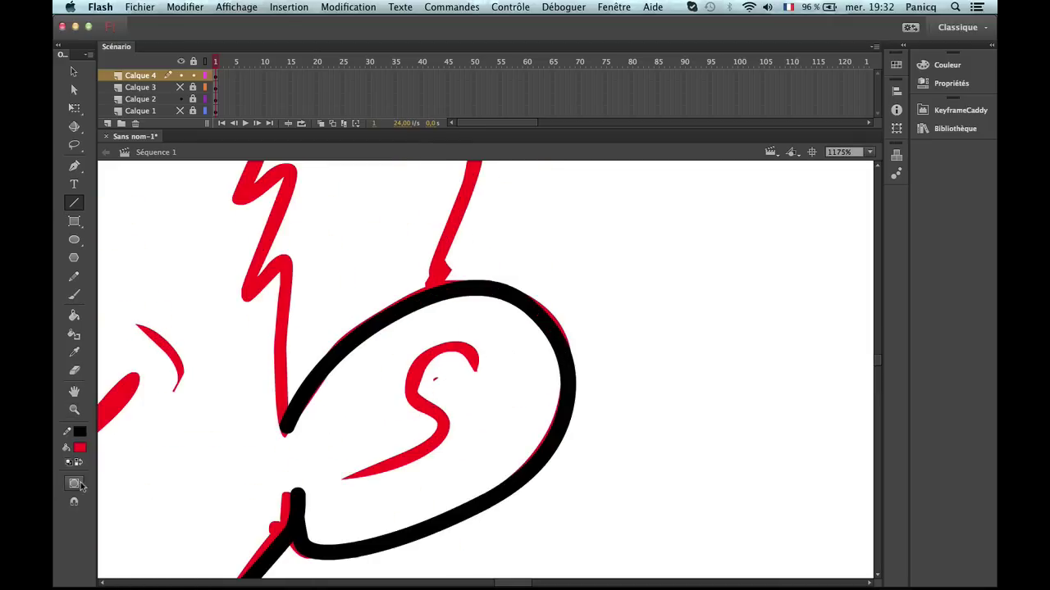
With object snapping on, trace the S-shaped inner ear using three connected black lines bent onto the sketch.
click(73, 501)
mouse_move(476, 362)
mouse_down()
mouse_move(410, 398)
mouse_move(411, 388)
mouse_move(453, 432)
mouse_move(336, 481)
mouse_up()
key(v)
drag(395, 461, 412, 470)
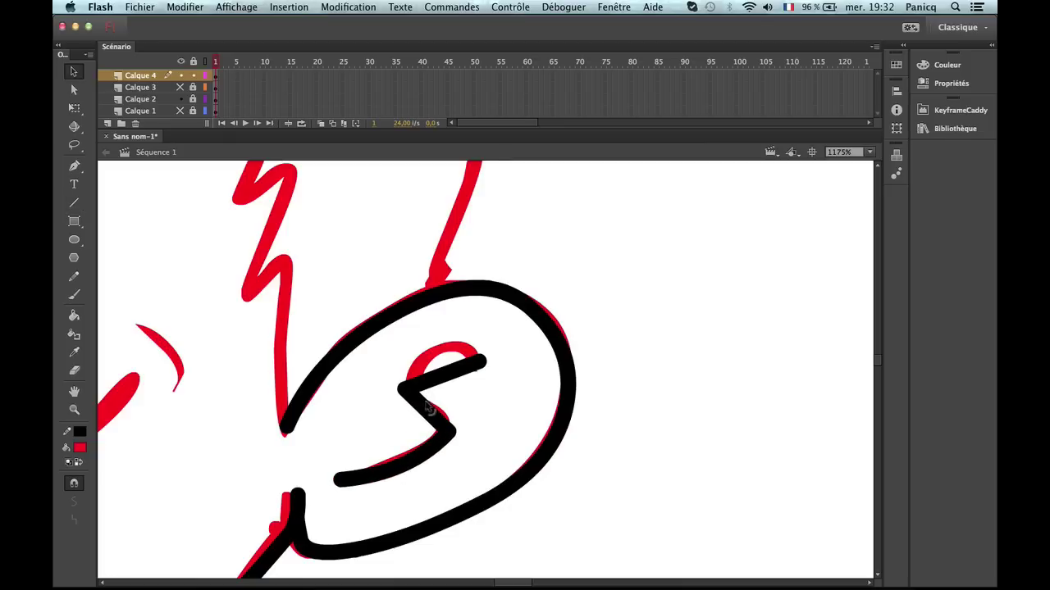
drag(426, 412, 440, 436)
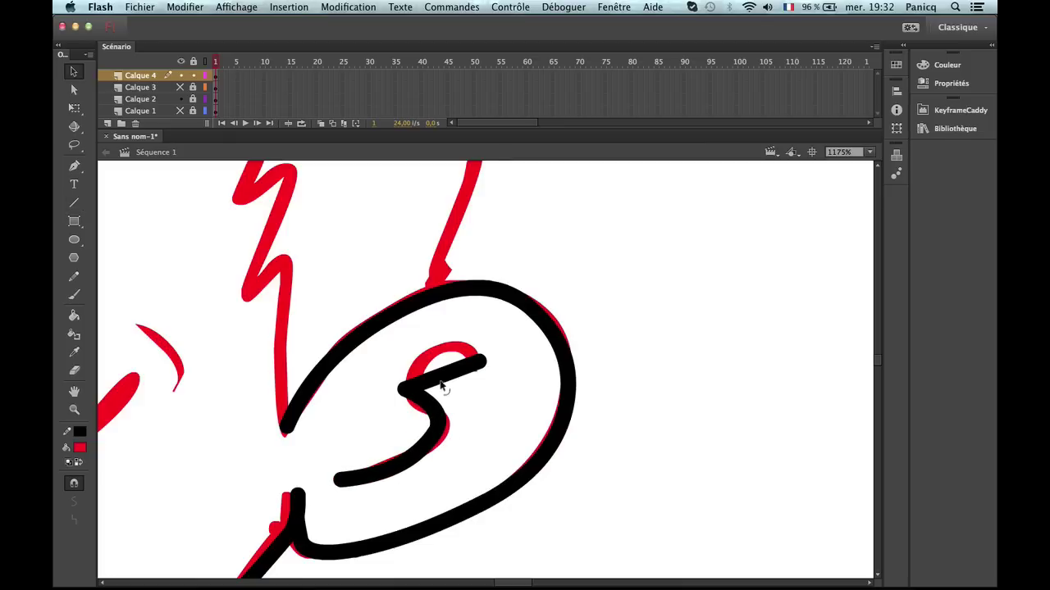
drag(442, 389, 439, 358)
mouse_move(410, 394)
mouse_down()
mouse_move(453, 396)
mouse_move(432, 377)
mouse_move(411, 396)
mouse_move(433, 368)
mouse_move(419, 400)
mouse_move(408, 398)
mouse_up()
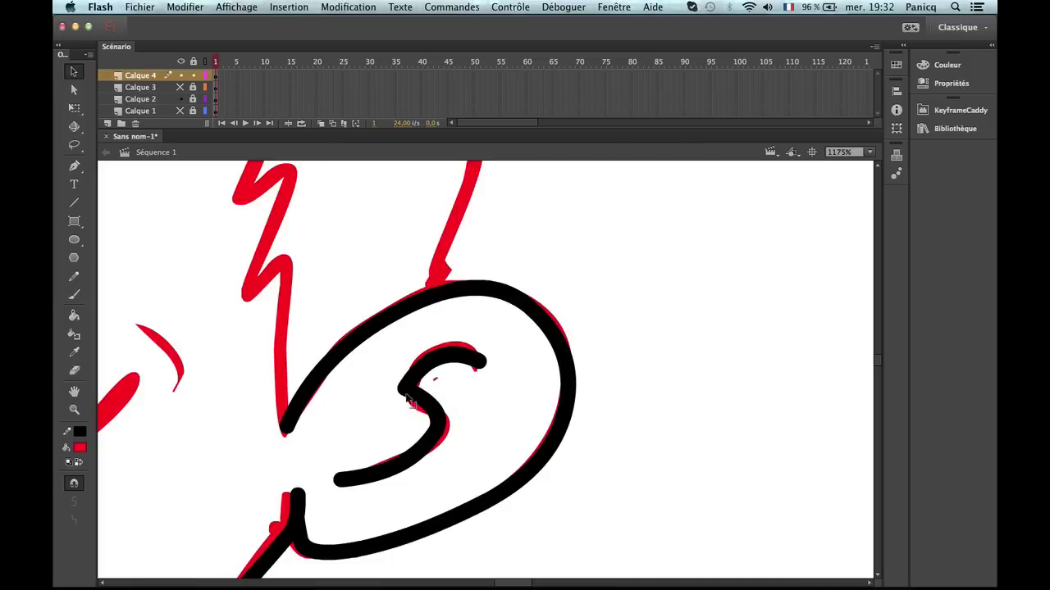
Draw a black line from the upper notch to the tip of the front hair tuft and curve it along the sketch.
key(z)
alt+click(389, 415)
drag(459, 339, 620, 510)
alt+click(487, 408)
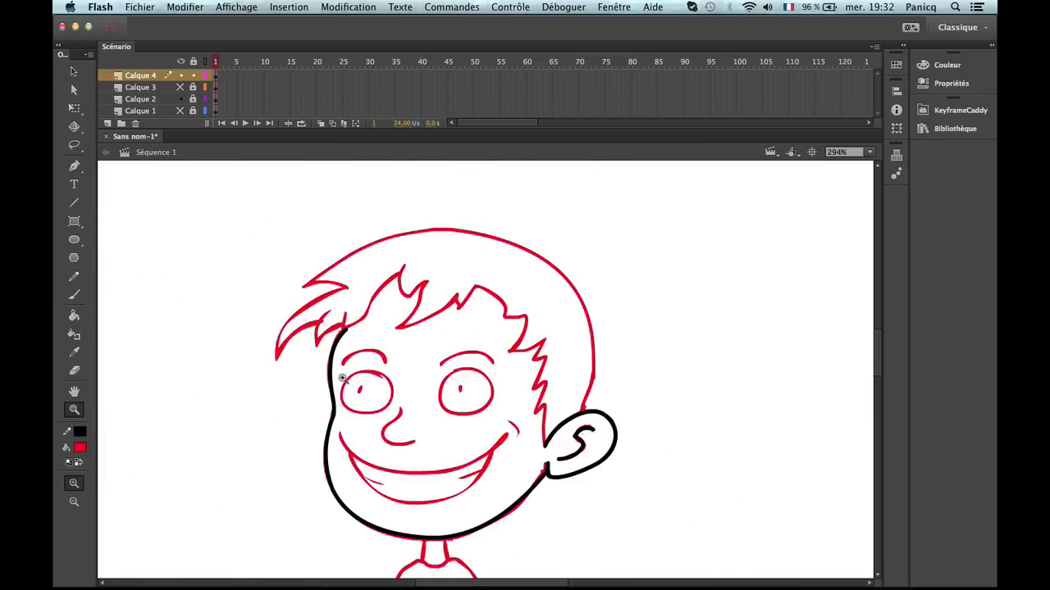
click(351, 365)
scroll(368, 356, up, 3)
key(b)
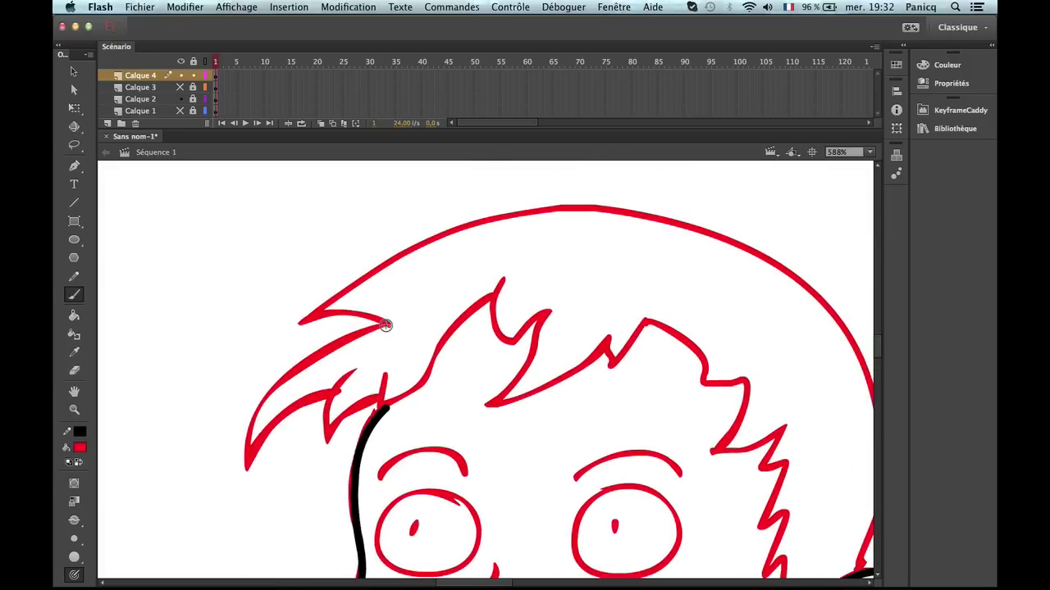
key(n)
mouse_move(387, 325)
mouse_down()
mouse_move(215, 467)
mouse_move(248, 465)
mouse_up()
key(v)
drag(318, 395, 280, 366)
Draw a line from the front tuft's tip back to the start of the smaller tuft and curve it along the underside.
key(b)
key(n)
drag(247, 465, 343, 392)
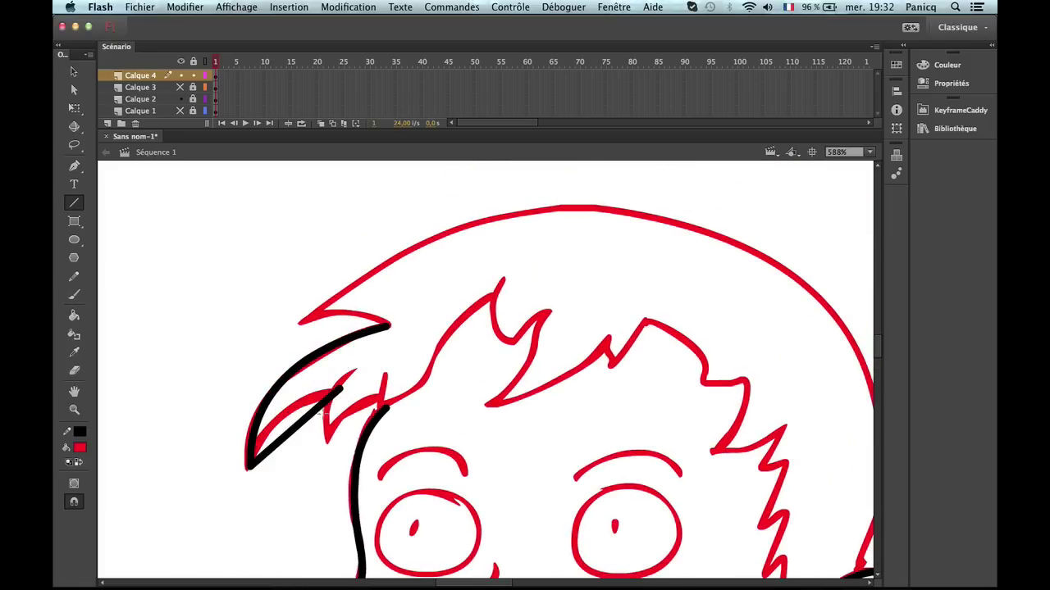
key(v)
drag(304, 423, 288, 408)
Trace the smaller tuft with two curved lines, down to its tip and back up to the top of the forehead line.
key(n)
mouse_move(341, 389)
mouse_down()
mouse_move(319, 437)
mouse_move(387, 402)
mouse_move(341, 417)
mouse_move(329, 408)
mouse_up()
key(v)
key(z)
click(344, 400)
key(v)
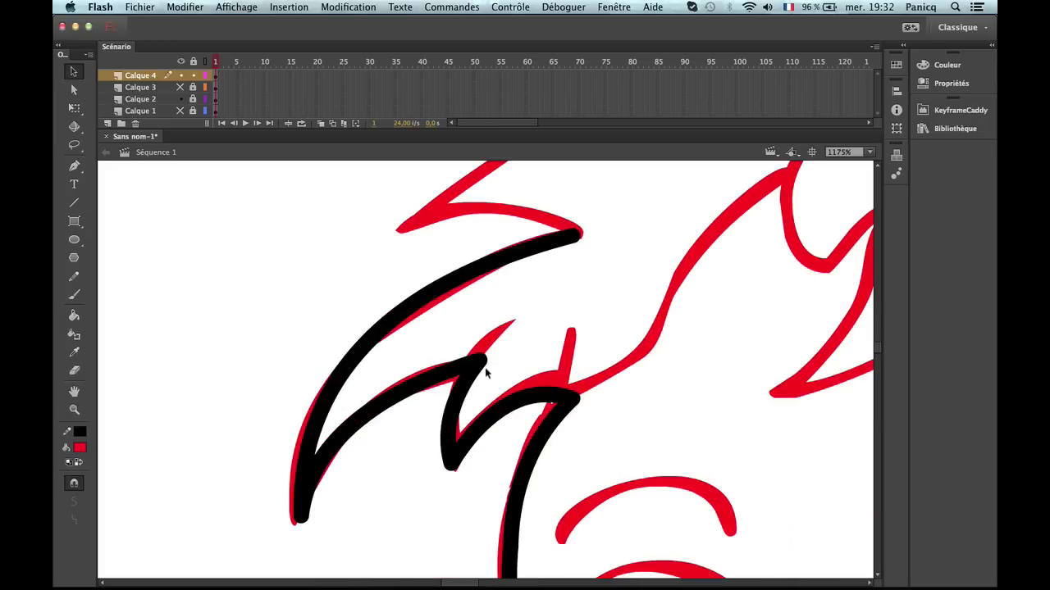
Extend the smaller tuft's front edge upward with a short curved stroke along the red sketch.
mouse_move(485, 367)
mouse_down()
mouse_move(463, 361)
mouse_move(512, 318)
mouse_move(373, 403)
mouse_up()
key(n)
key(v)
key(b)
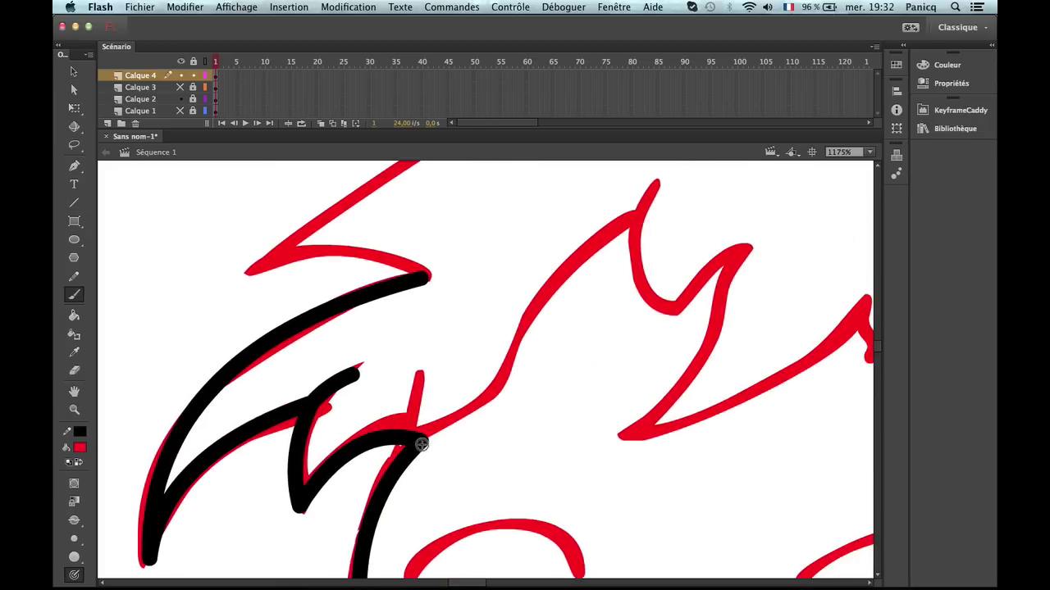
Draw a short black line up the red hair spike from the tuft and forehead joint, and shift the joint onto the sketch.
key(v)
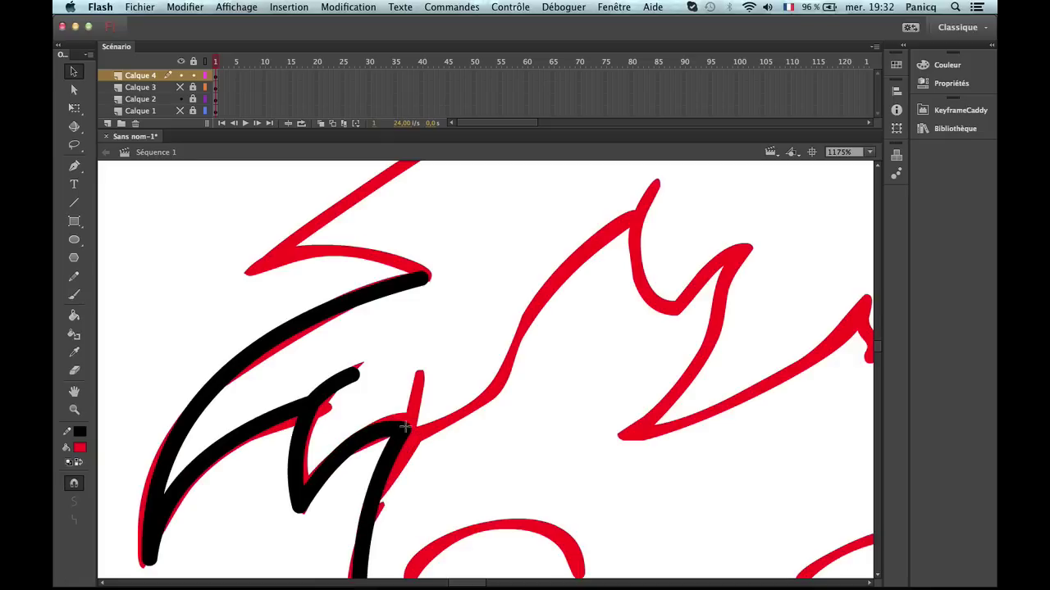
key(n)
mouse_move(404, 427)
mouse_down()
mouse_move(417, 374)
mouse_move(423, 385)
mouse_up()
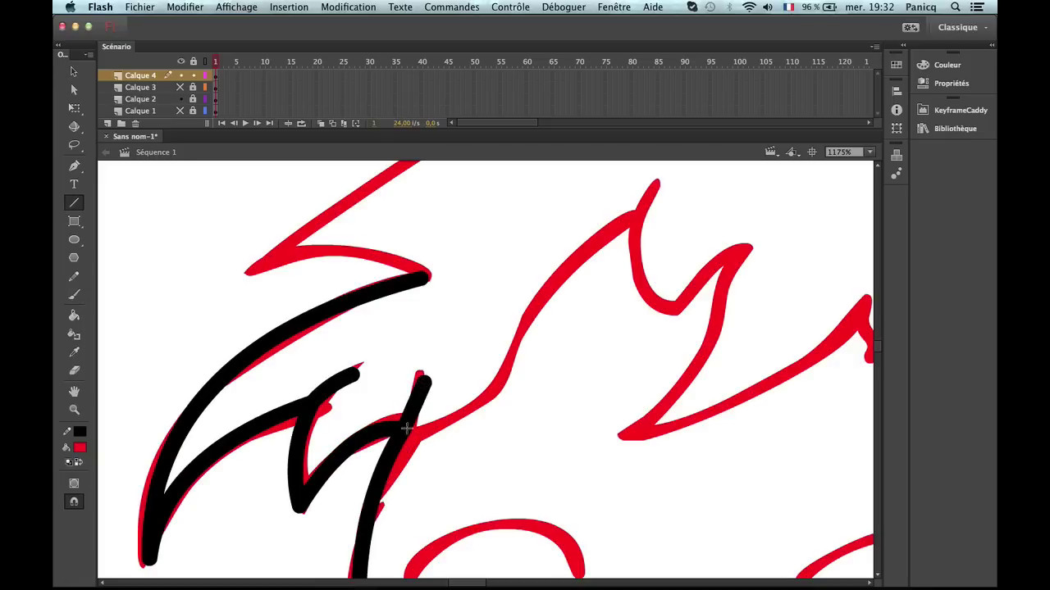
key(v)
key(b)
key(v)
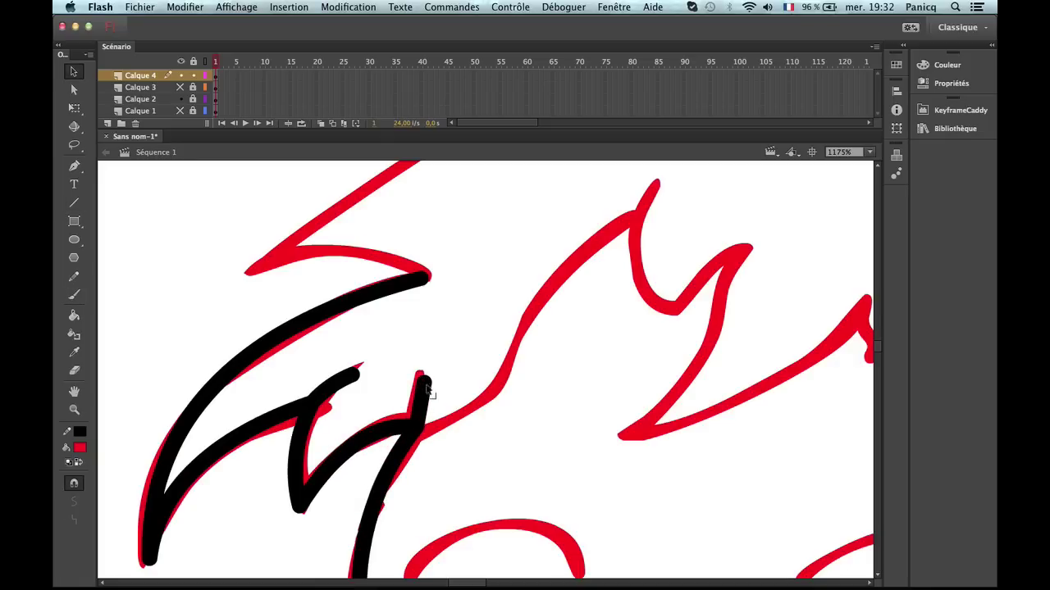
Draw a black line from the tuft joint up to the next red hair peak and bend it into an S-curve along the sketch.
mouse_move(427, 391)
mouse_down()
mouse_move(436, 407)
mouse_move(418, 403)
mouse_move(558, 246)
mouse_move(645, 207)
mouse_move(635, 217)
mouse_up()
key(b)
key(n)
key(v)
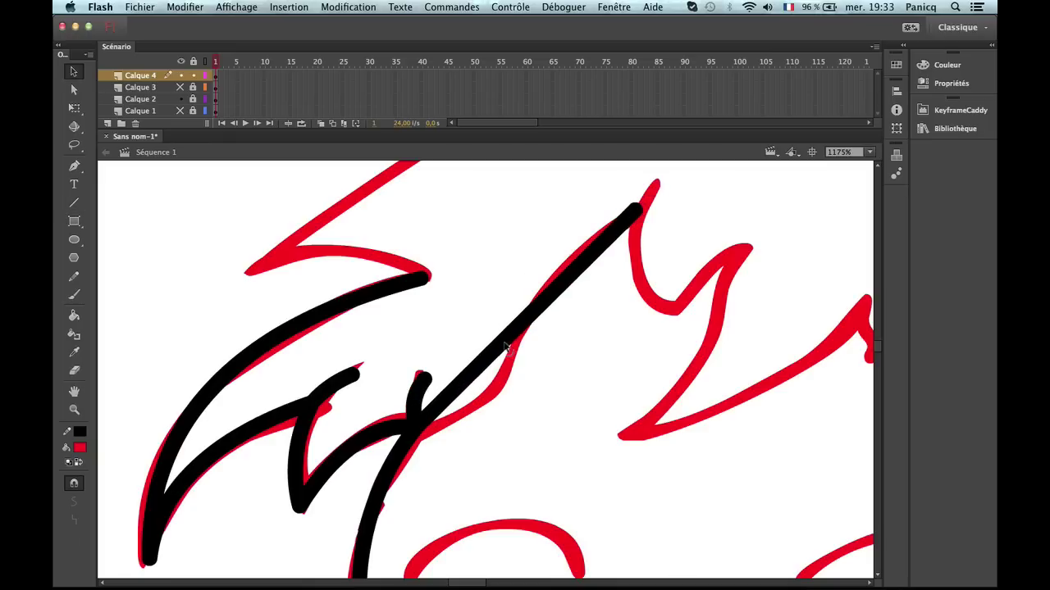
drag(508, 351, 473, 418)
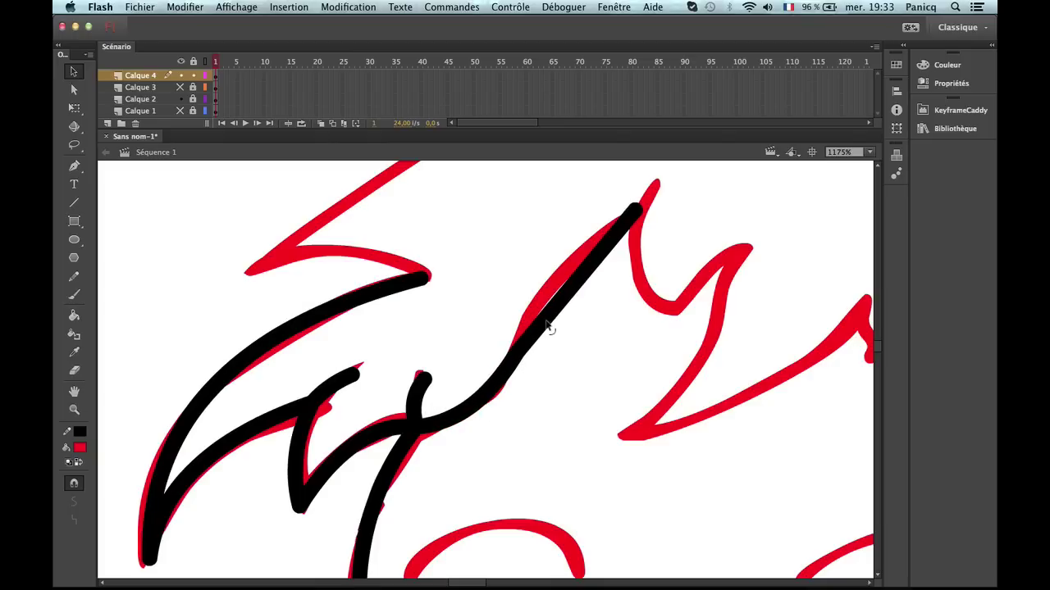
drag(548, 326, 367, 394)
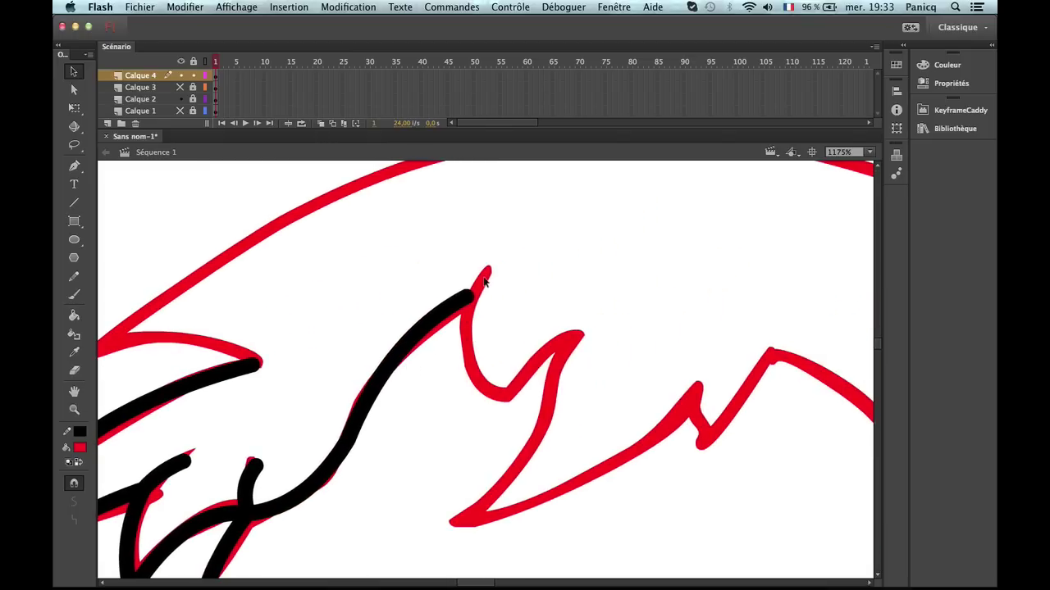
Draw connected straight lines from the peak's upper tip through the joint, down into the valley and up to the next tuft's tip.
key(b)
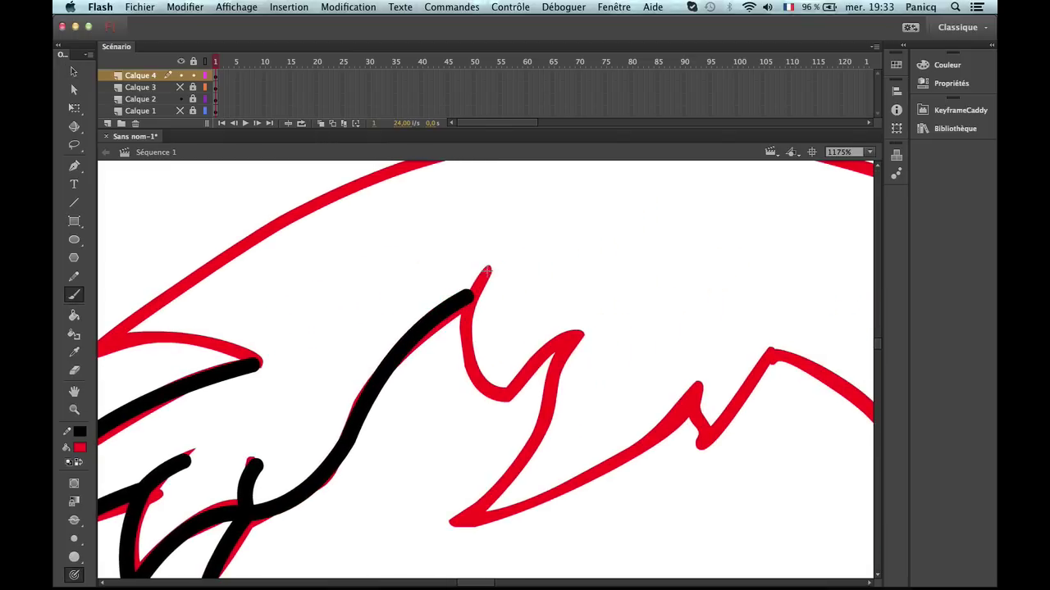
key(n)
mouse_move(491, 271)
mouse_down()
mouse_move(469, 292)
mouse_move(505, 390)
mouse_move(574, 331)
mouse_move(579, 351)
mouse_up()
key(b)
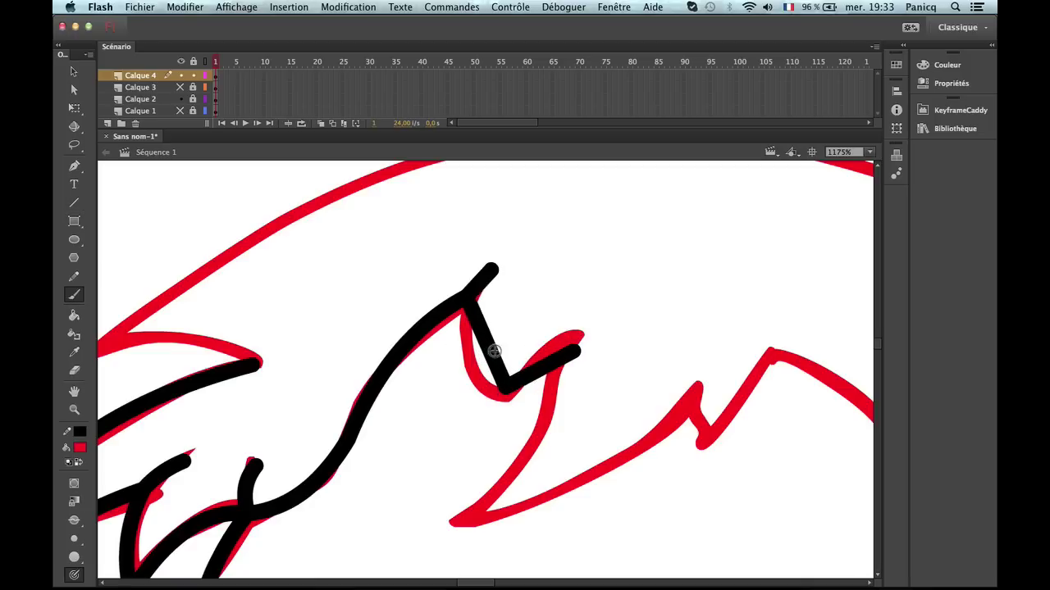
Bend the valley lines and the short peak stroke onto the red contour, and shift their joint onto the sketch.
key(v)
drag(496, 356, 464, 353)
drag(541, 371, 581, 344)
drag(482, 291, 492, 263)
drag(473, 302, 473, 317)
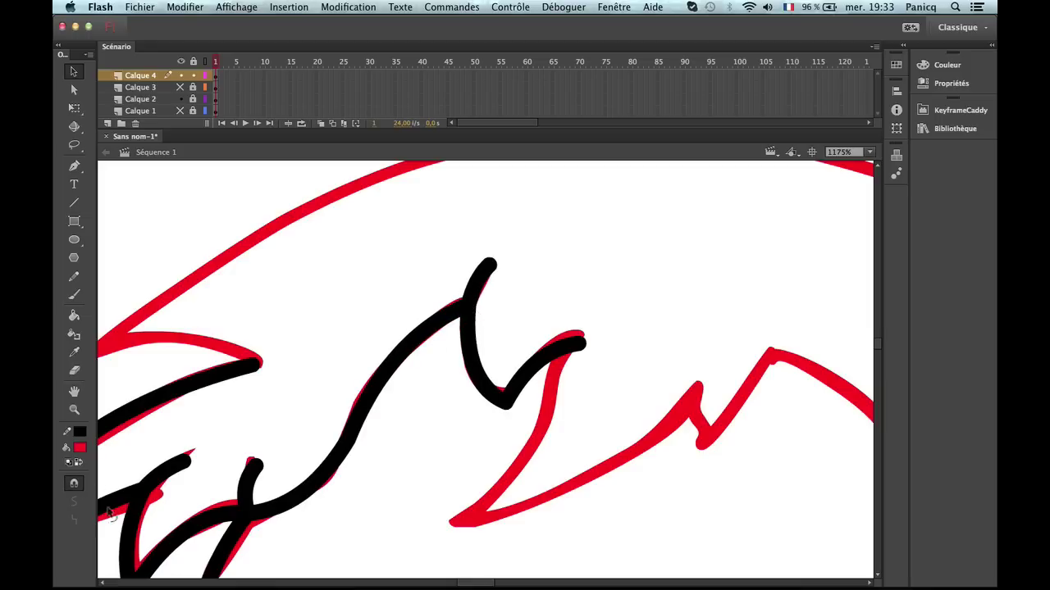
Look up the keyboard shortcut for snapping to objects among the application's snapping options.
click(76, 483)
click(246, 7)
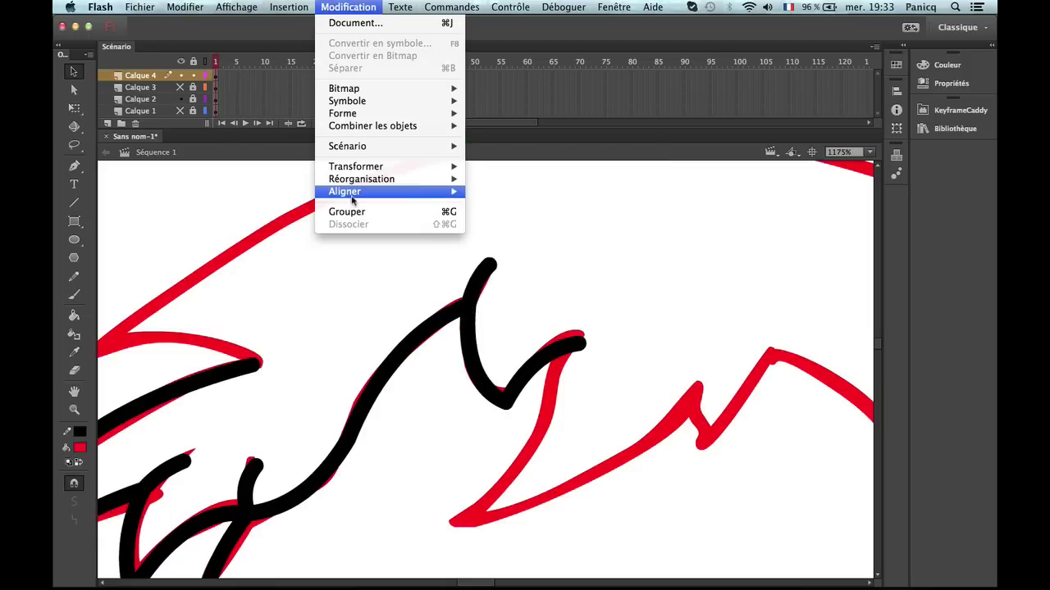
mouse_move(351, 200)
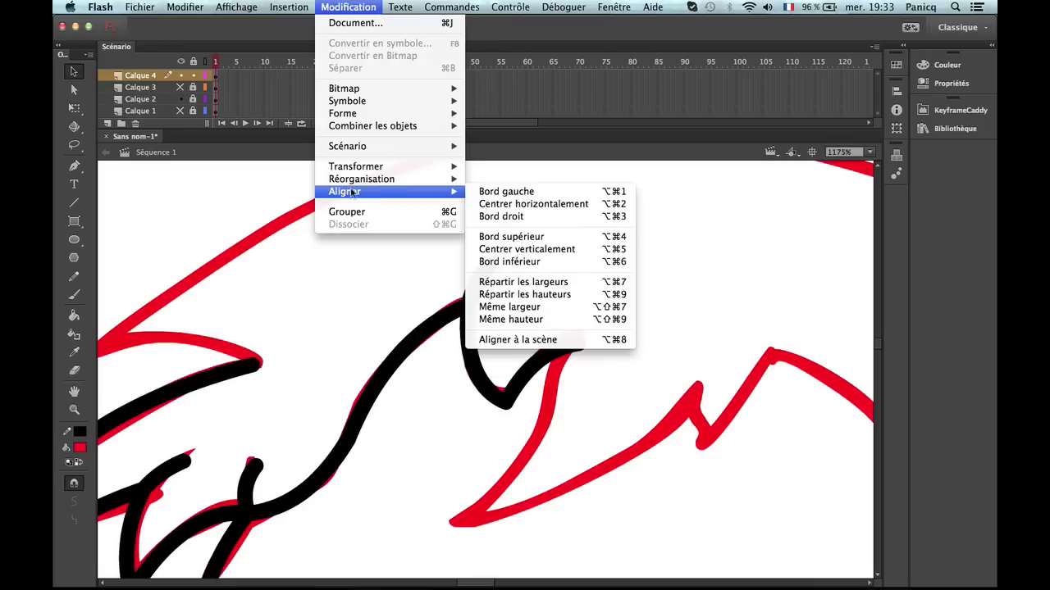
mouse_move(255, 7)
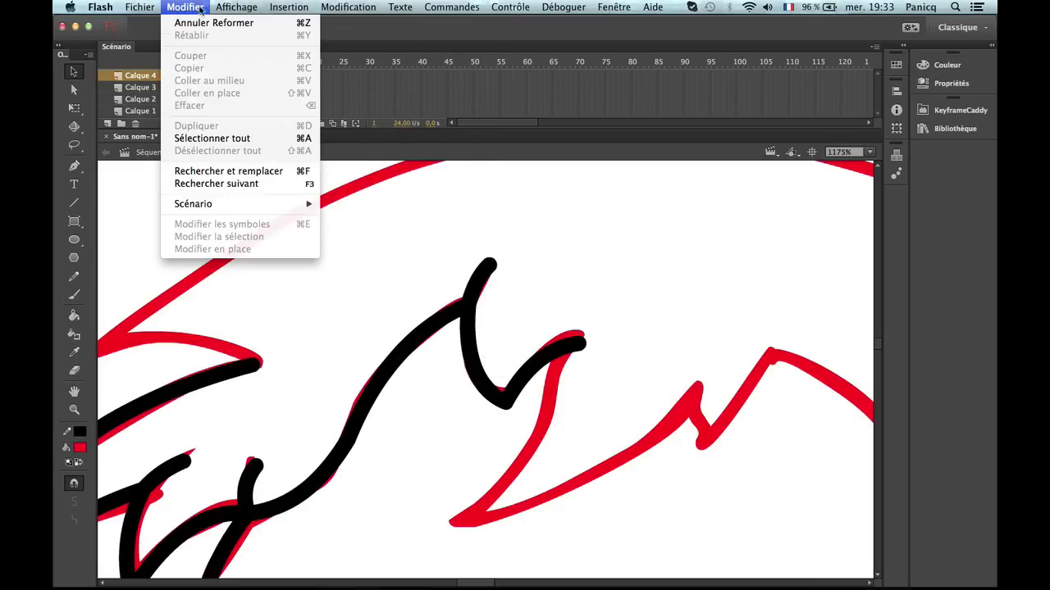
mouse_move(375, 6)
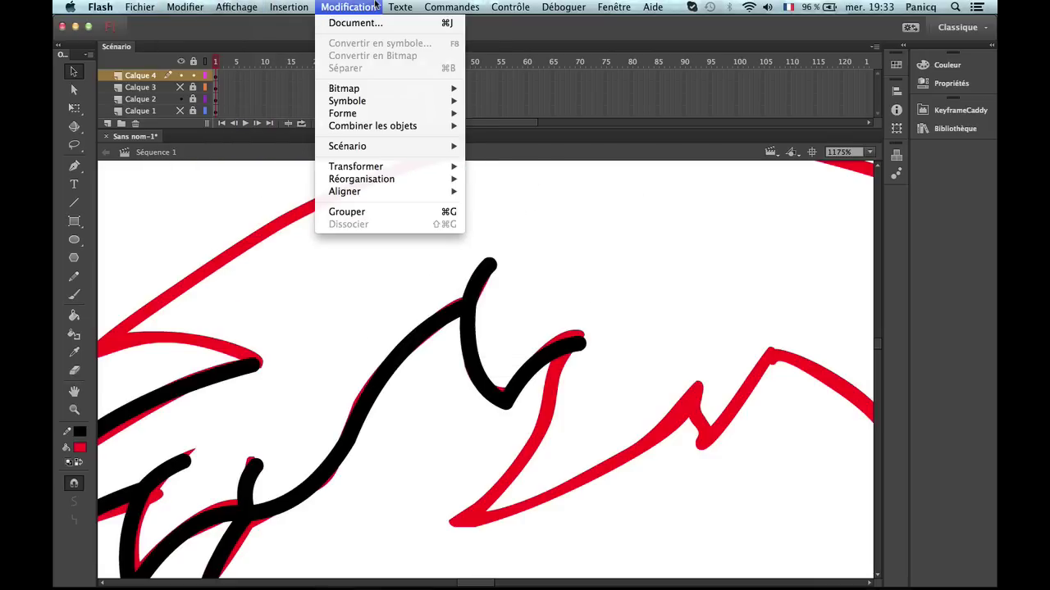
mouse_move(494, 7)
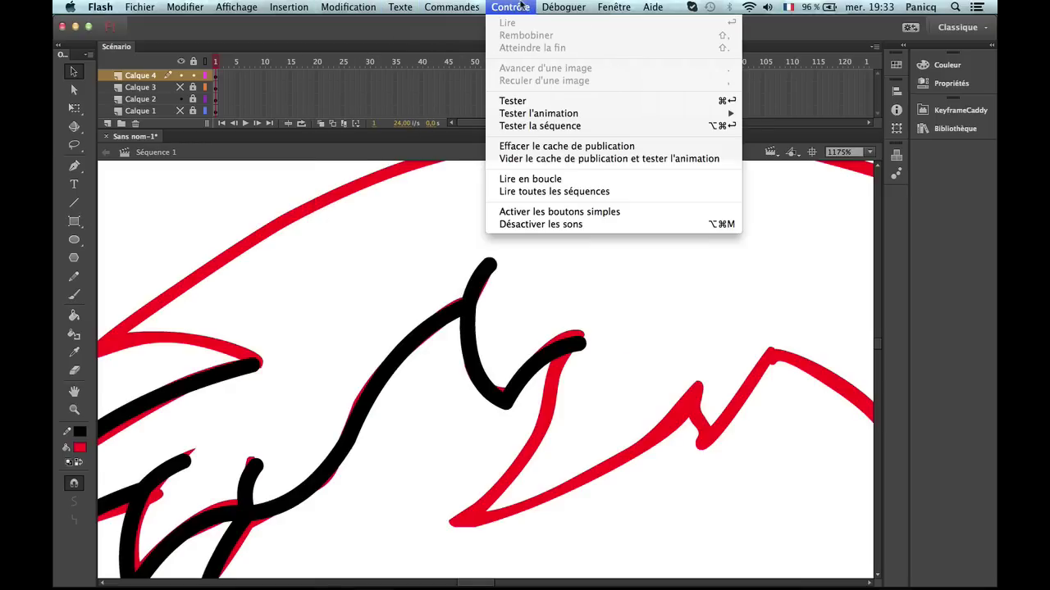
mouse_move(155, 5)
mouse_move(187, 6)
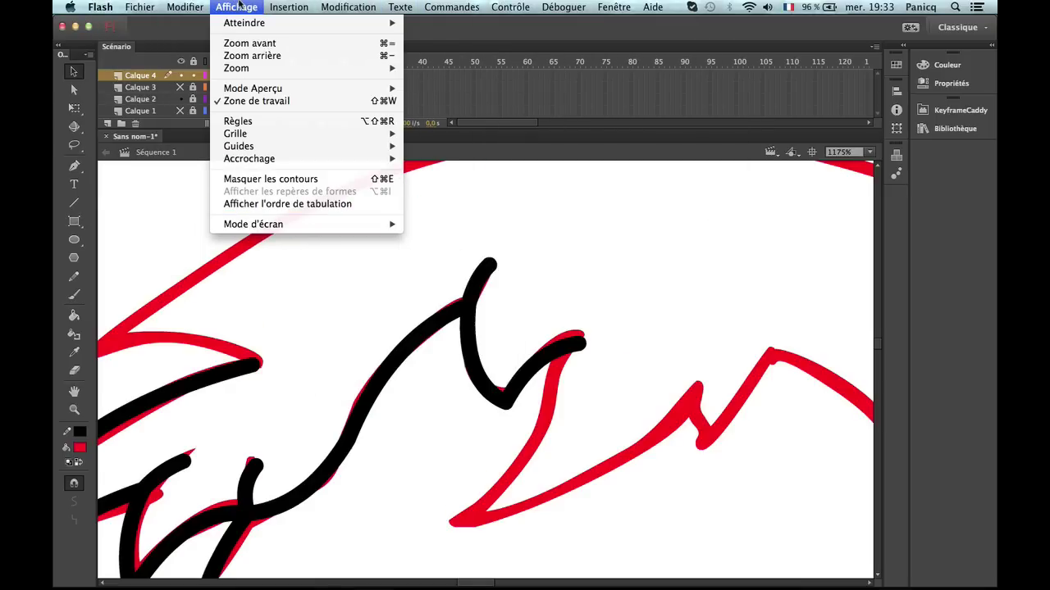
mouse_move(287, 148)
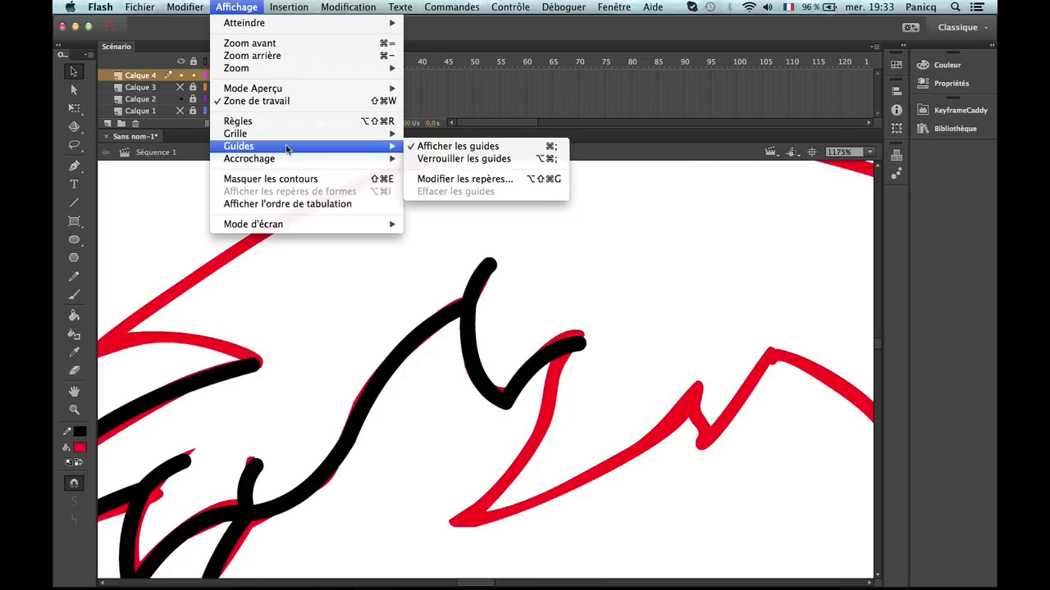
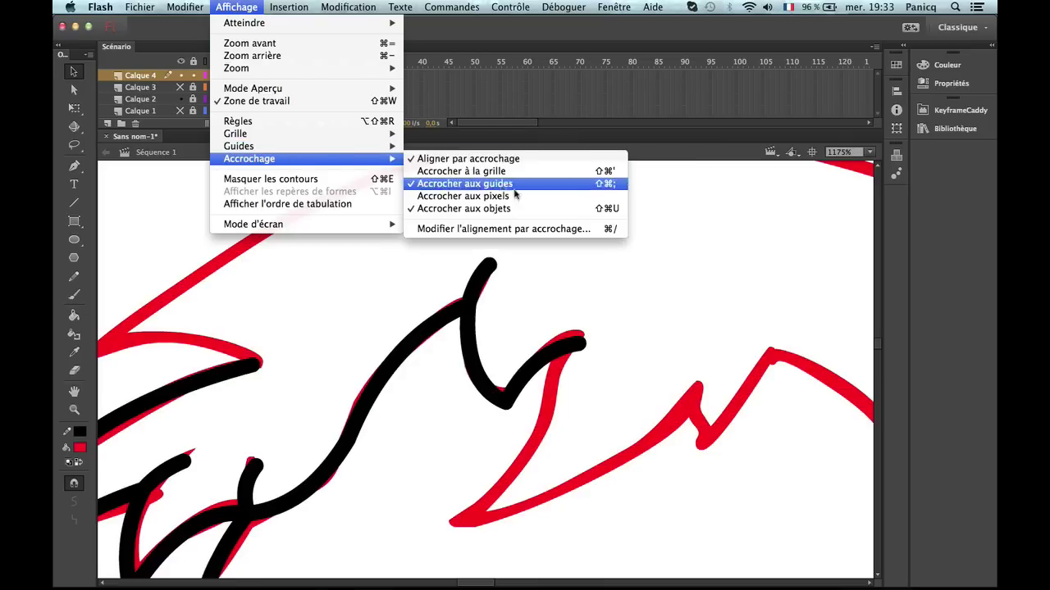
click(478, 532)
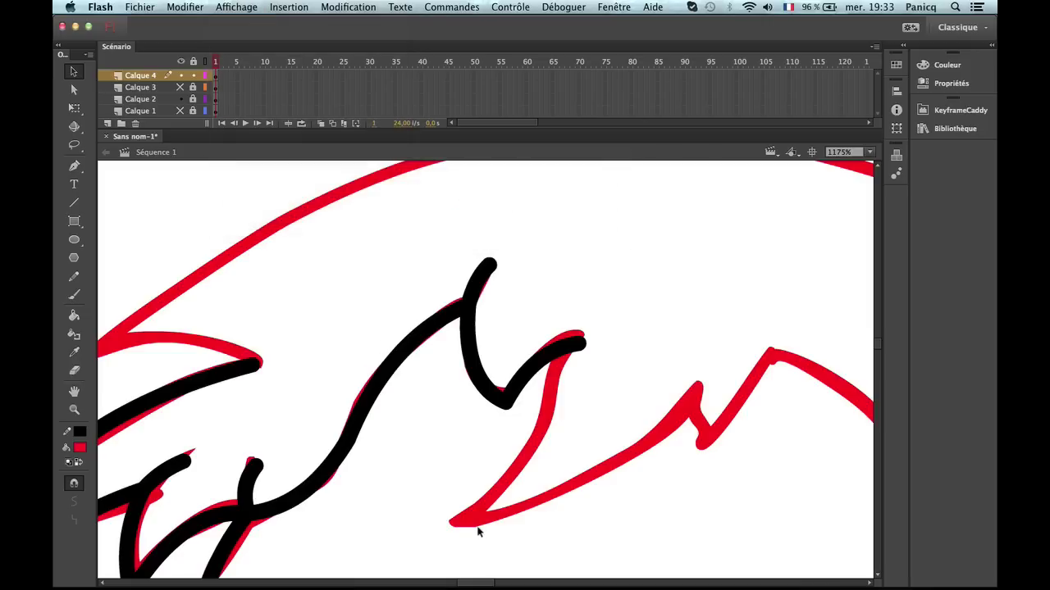
Toggle snapping to objects off and back on.
key(super+shift+slash)
key(super+shift+slash)
key(super+shift+slash)
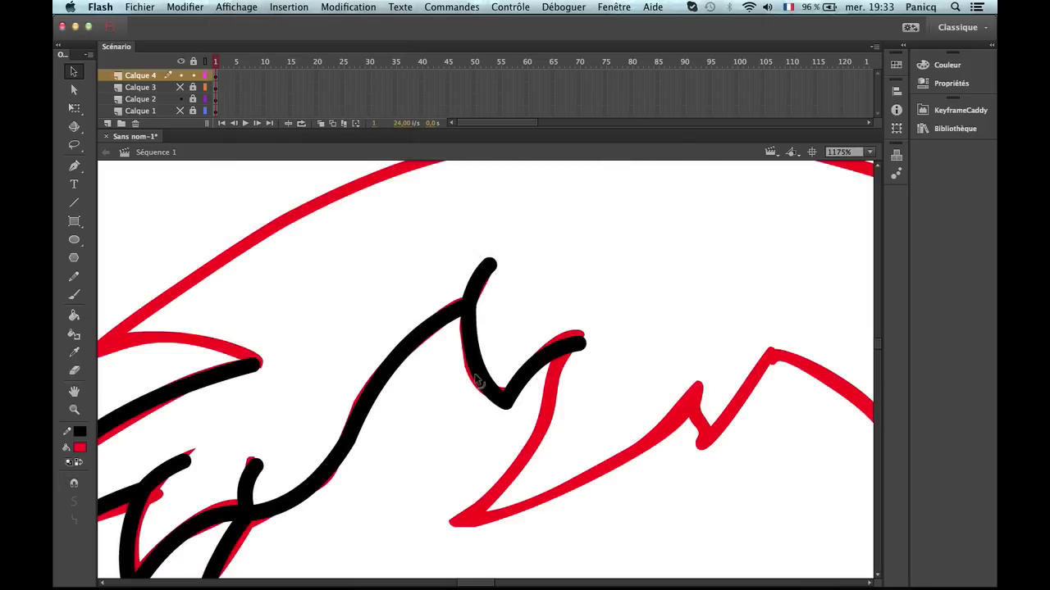
Draw a line from the second tuft's upper tip down to the pointed lock tip on the forehead and curve it outward.
scroll(410, 236, down, 3)
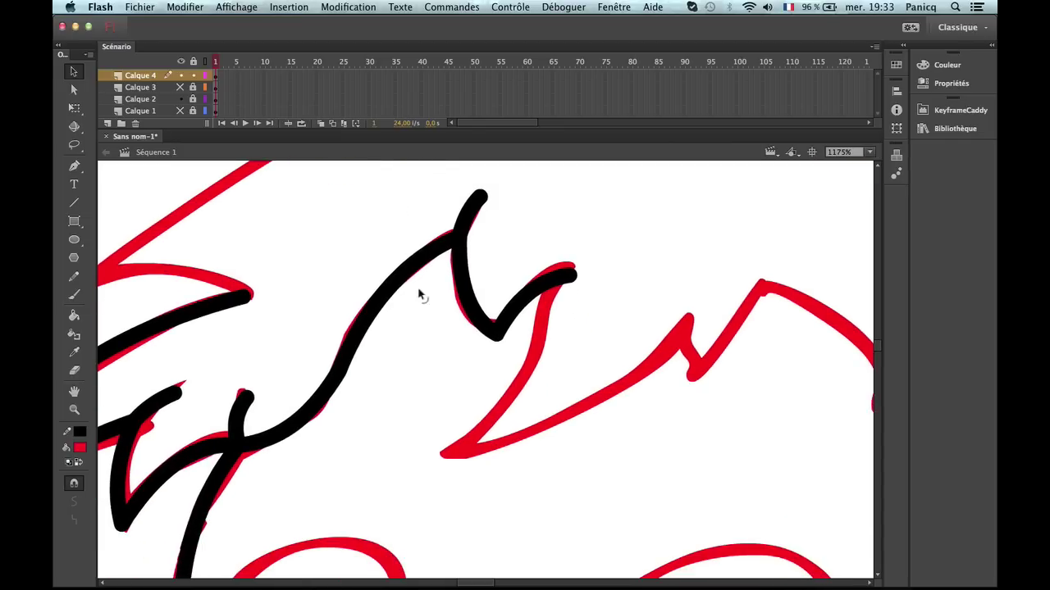
key(n)
drag(575, 264, 439, 451)
key(v)
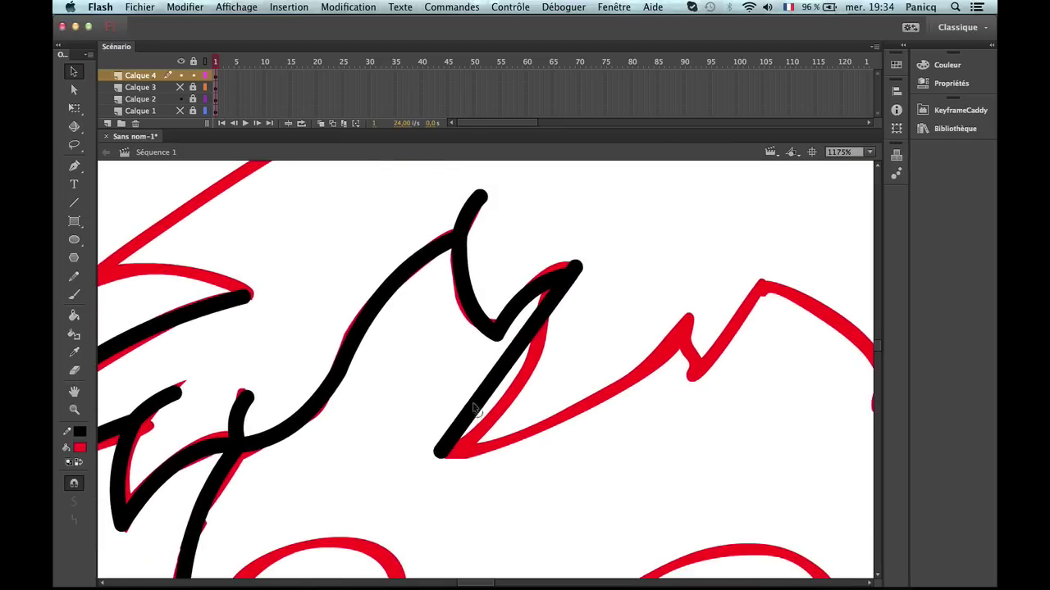
drag(482, 415, 513, 420)
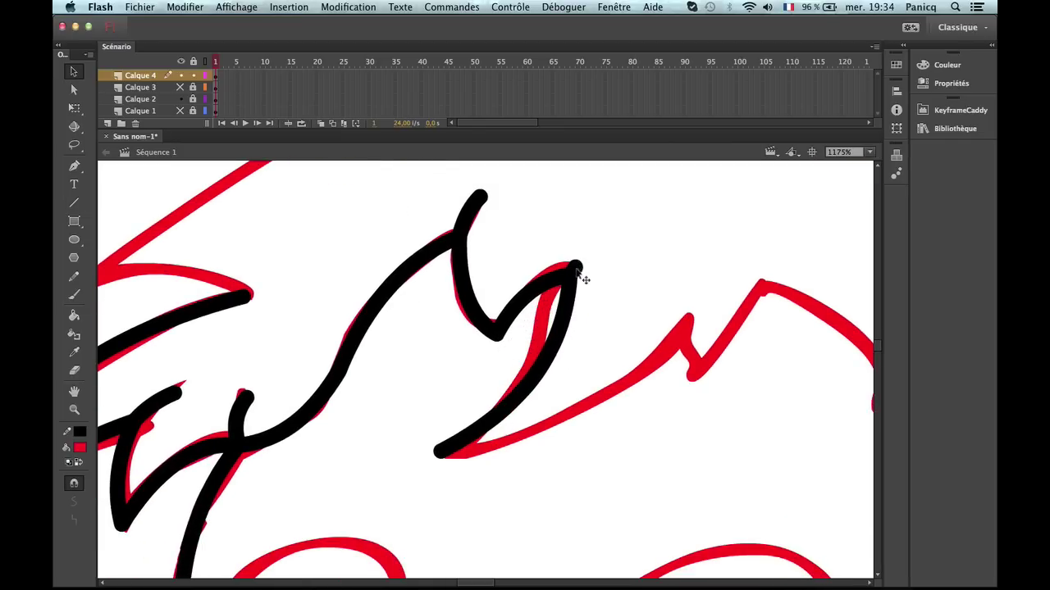
Adjust the new curve's upper end at the tuft tip and pull its upper section inward onto the red sketch.
drag(576, 269, 572, 273)
drag(564, 324, 549, 319)
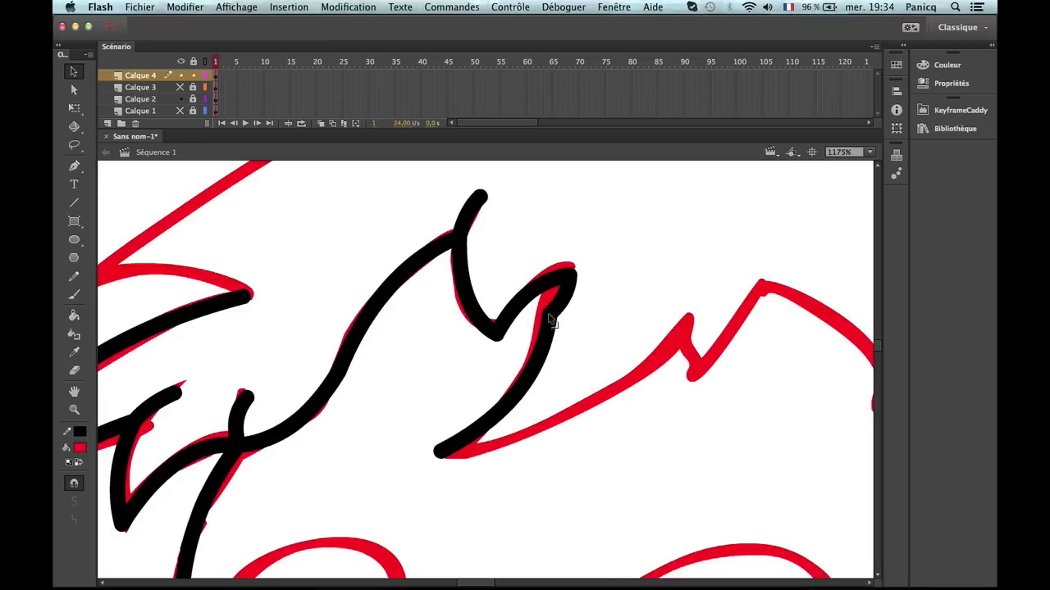
key(shift+super+slash)
drag(556, 326, 550, 330)
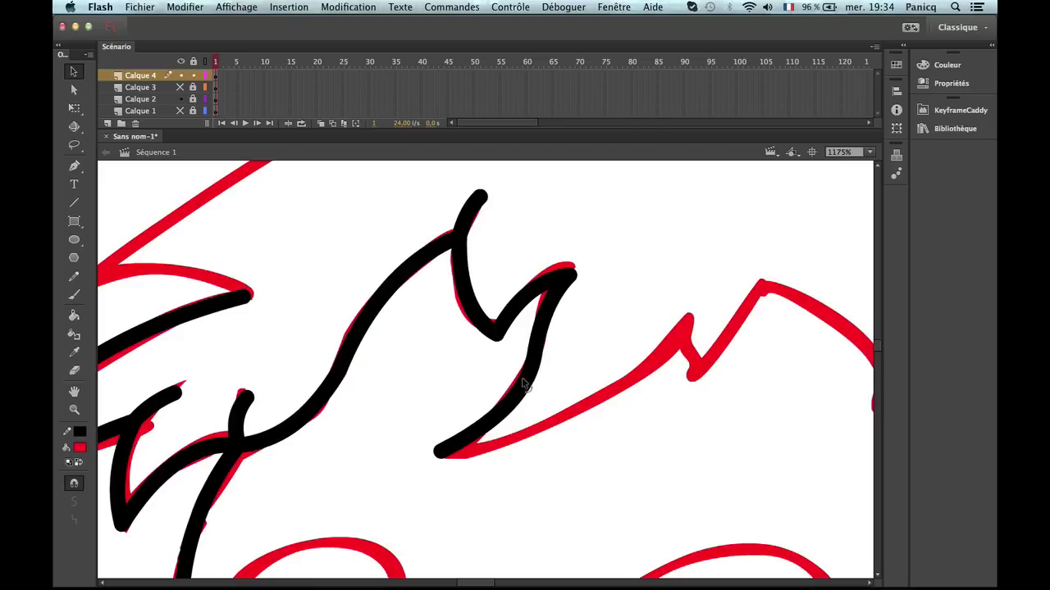
key(n)
mouse_move(441, 453)
mouse_down()
mouse_move(679, 375)
mouse_move(694, 316)
mouse_move(693, 340)
mouse_move(605, 404)
mouse_up()
key(v)
drag(530, 437, 520, 454)
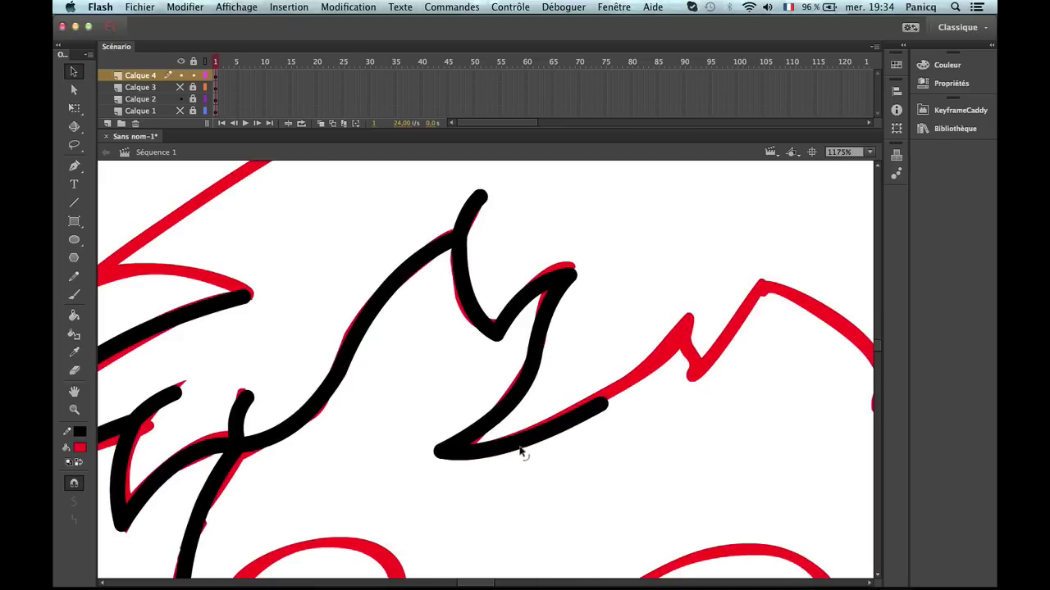
drag(605, 406, 694, 332)
key(super+z)
key(super+z)
key(super+z)
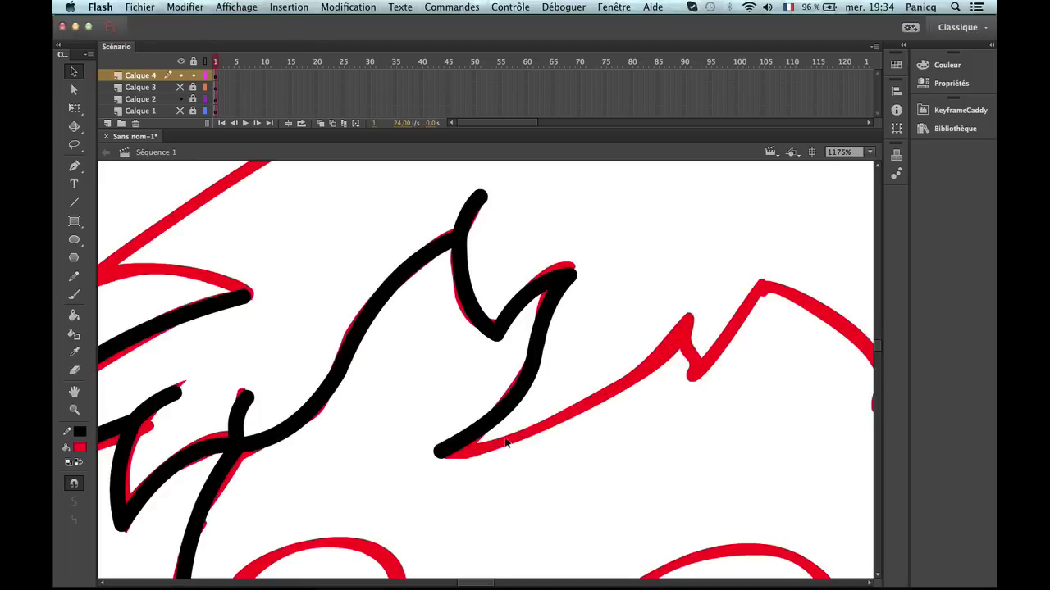
key(n)
mouse_move(442, 452)
mouse_down()
mouse_move(715, 300)
mouse_move(679, 323)
mouse_move(693, 323)
mouse_up()
key(v)
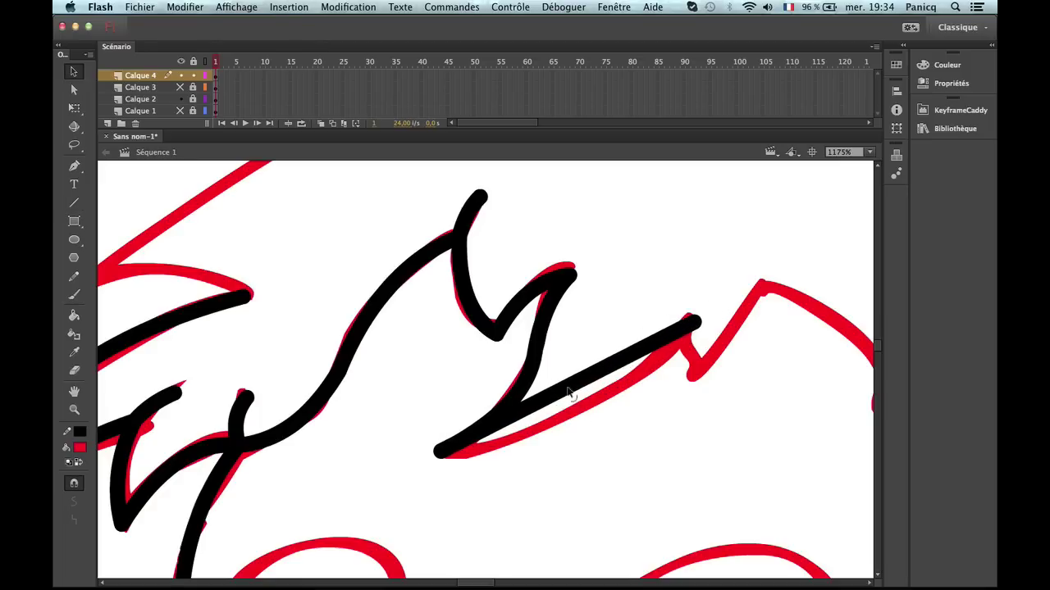
drag(580, 384, 574, 421)
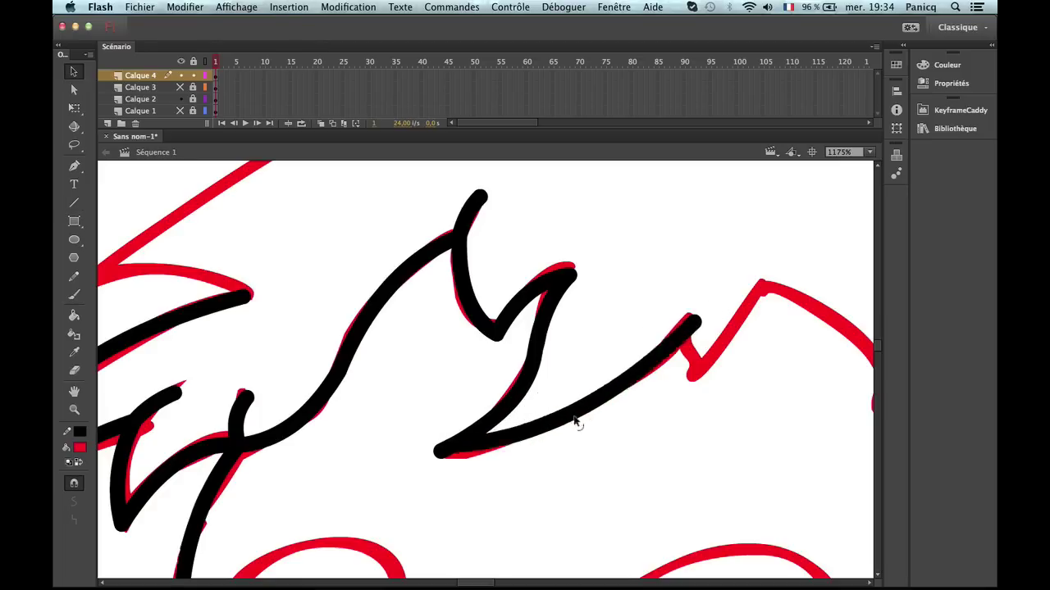
key(z)
click(492, 460)
key(b)
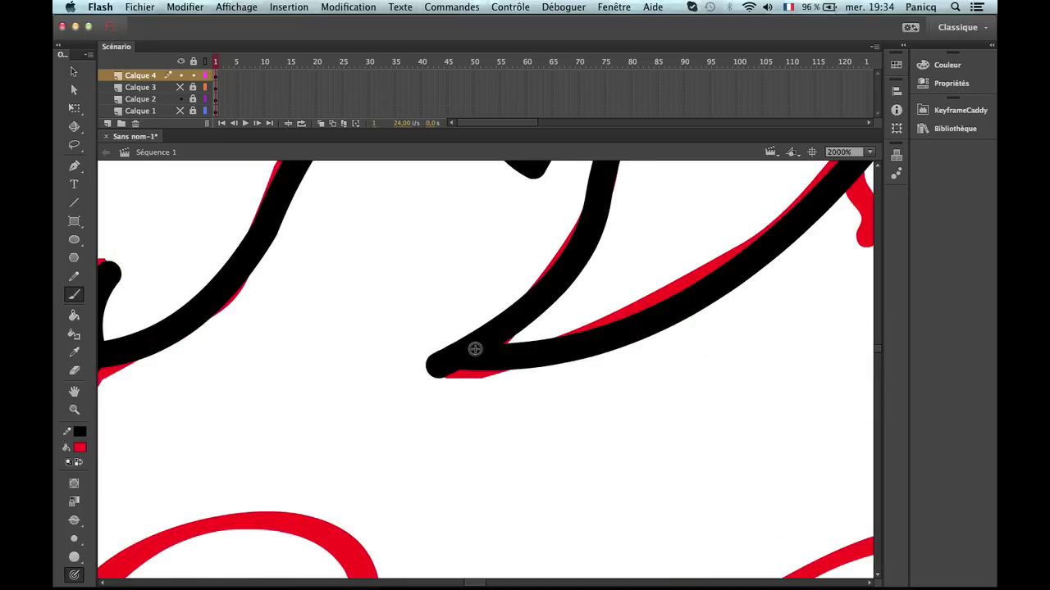
key(ctrl+z)
key(ctrl+z)
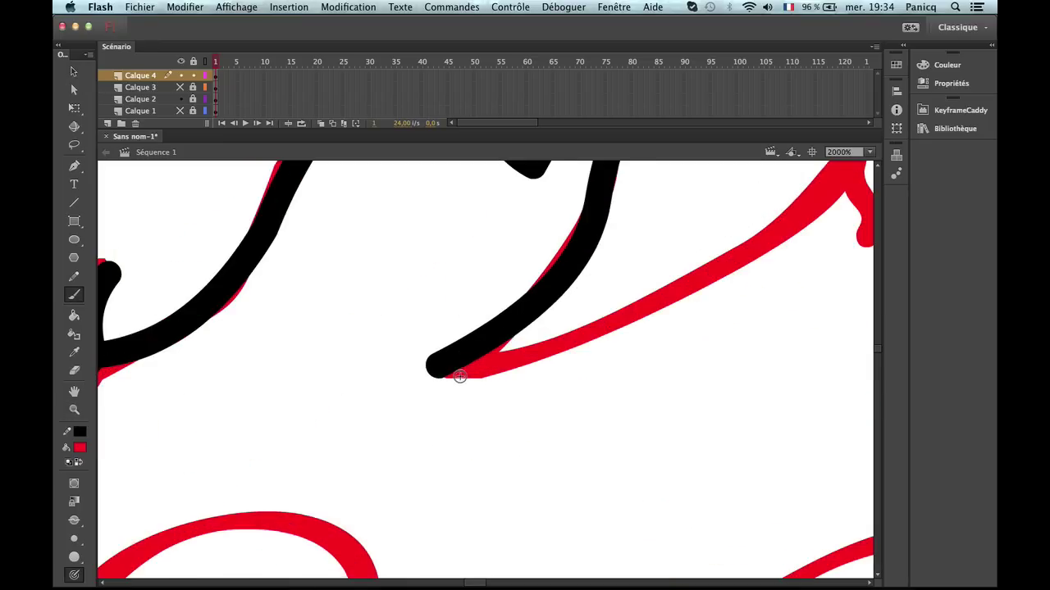
Draw a line from the pointed lock tip along its lower edge and bend it downward into a curve.
key(n)
drag(441, 366, 775, 276)
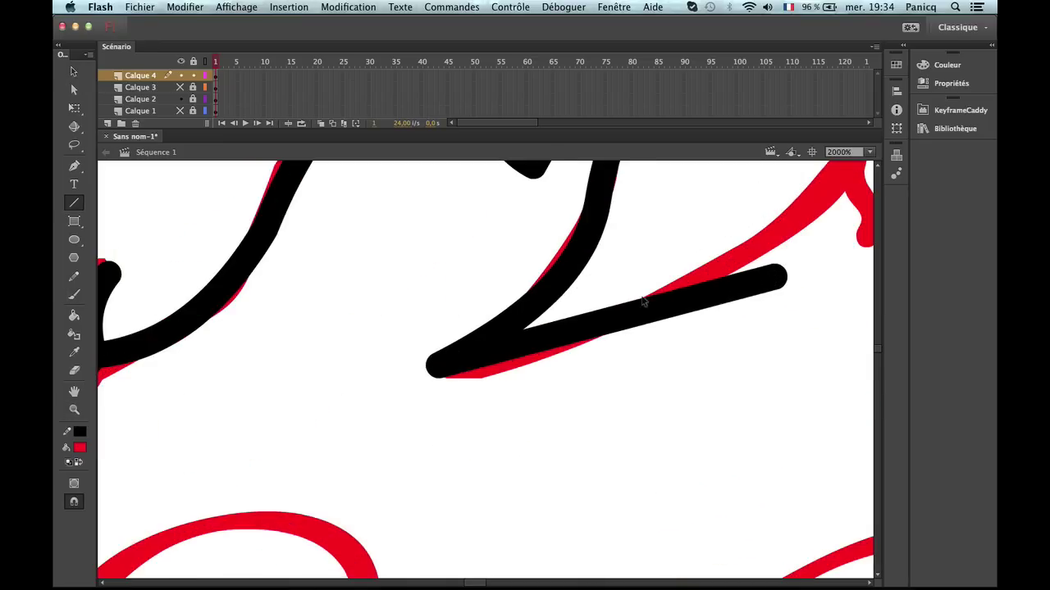
key(v)
drag(576, 331, 579, 395)
key(z)
alt+click(579, 395)
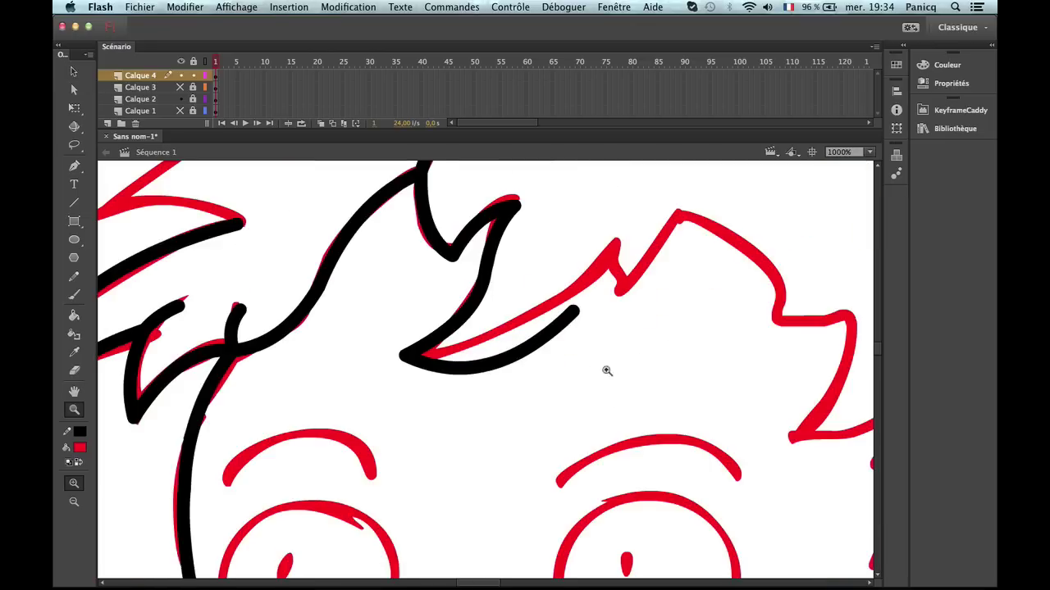
Extend the curve's free end up to the small red hair tip and reshape its lower part to match the sketch.
key(b)
key(n)
key(v)
drag(573, 310, 614, 242)
drag(484, 361, 481, 347)
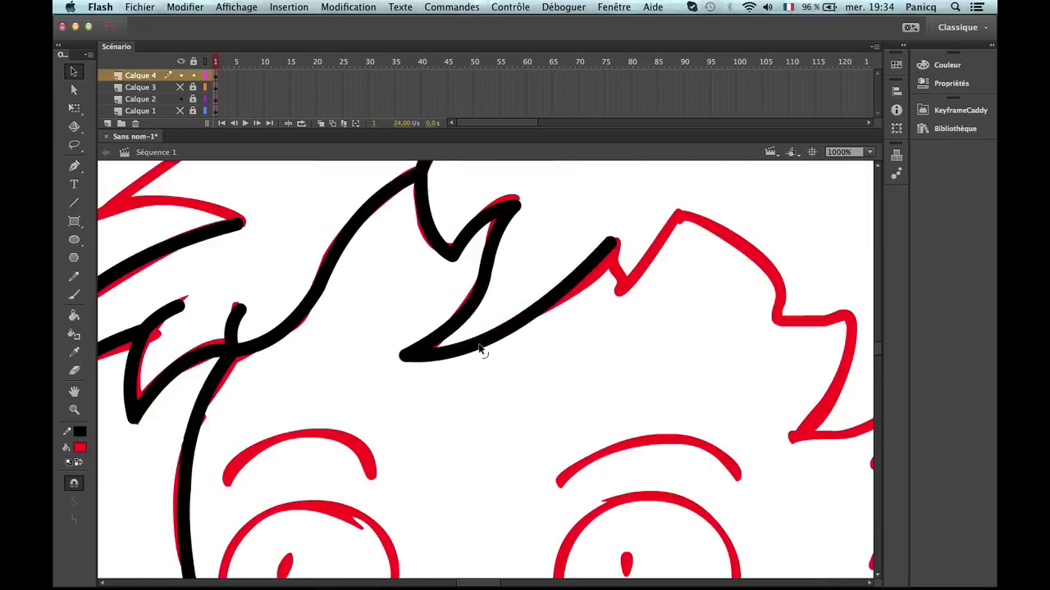
Add two short strokes from the small hair tip down to the bottom of the notch, curving the first along the sketch.
mouse_move(617, 243)
mouse_down()
mouse_move(622, 295)
mouse_move(624, 279)
mouse_up()
key(n)
key(v)
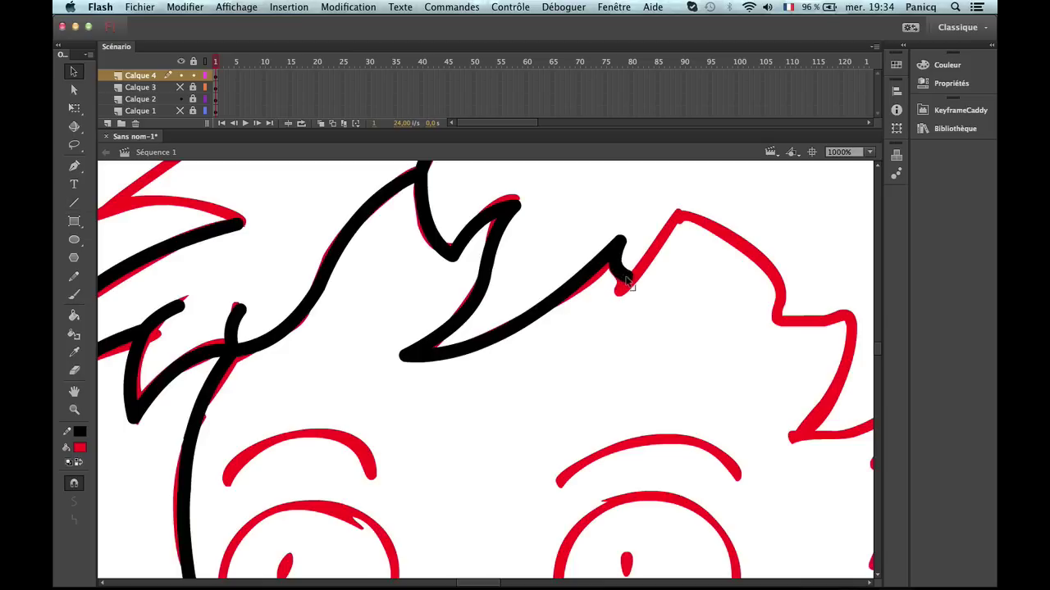
key(n)
key(v)
key(ctrl+a)
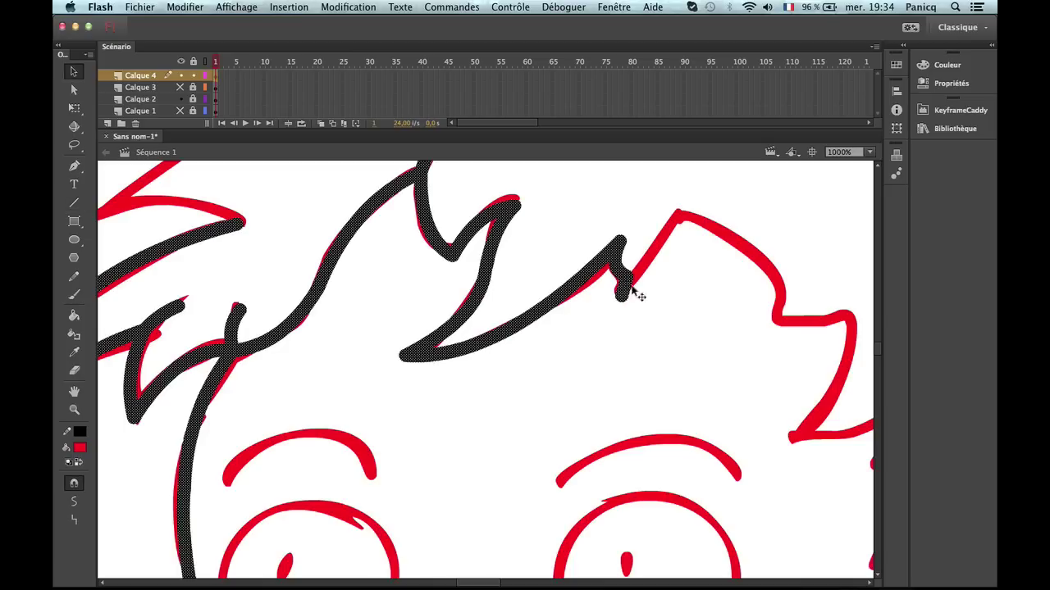
key(ctrl+shift+a)
Shift the joint between the two short notch strokes onto the red sketch with object snapping off.
key(z)
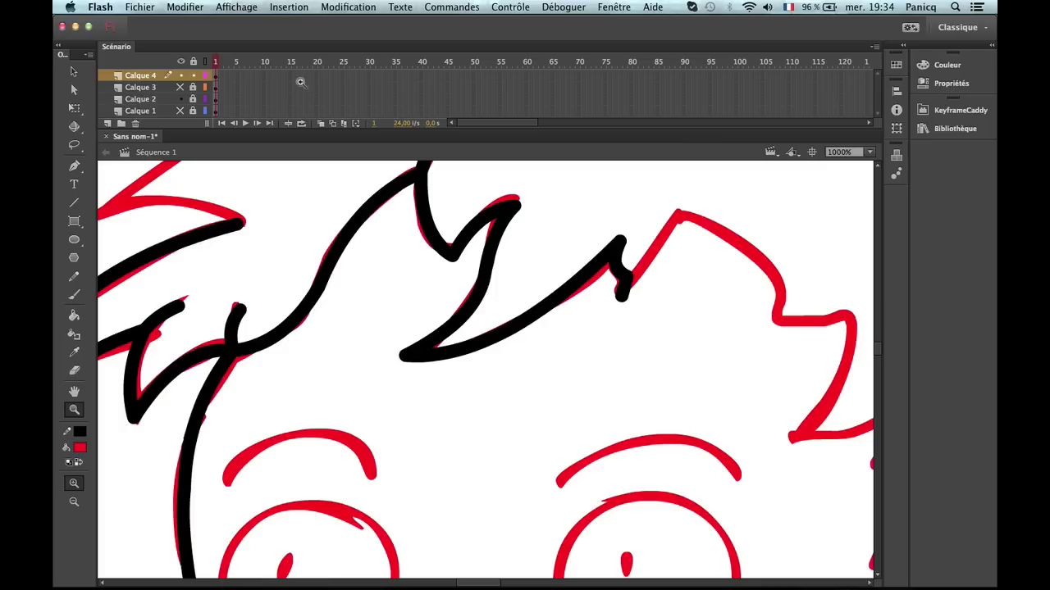
click(667, 282)
key(b)
key(v)
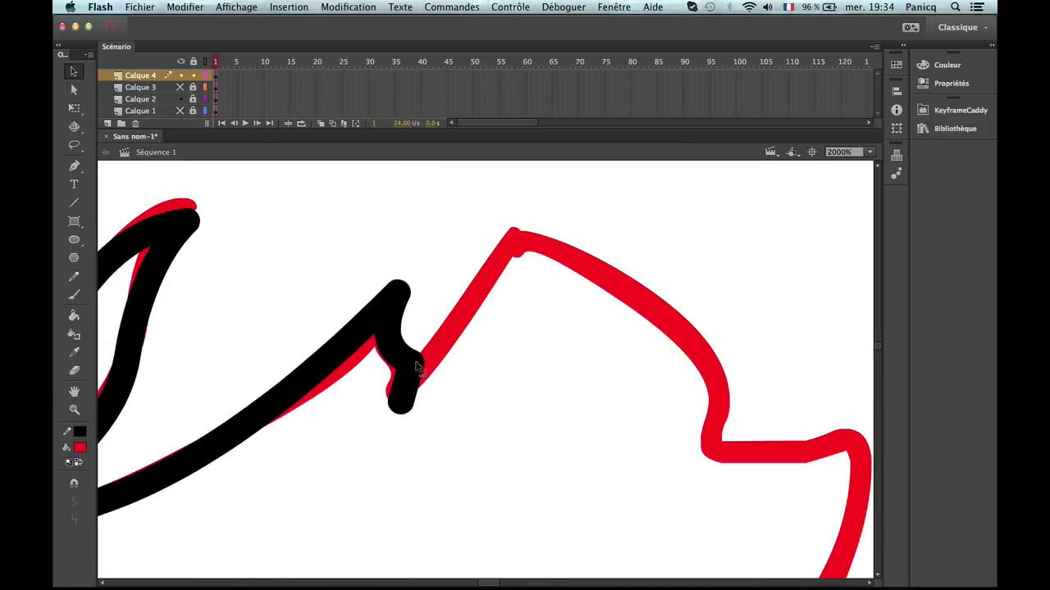
mouse_move(407, 374)
mouse_down()
mouse_move(404, 410)
mouse_move(397, 397)
mouse_up()
click(400, 395)
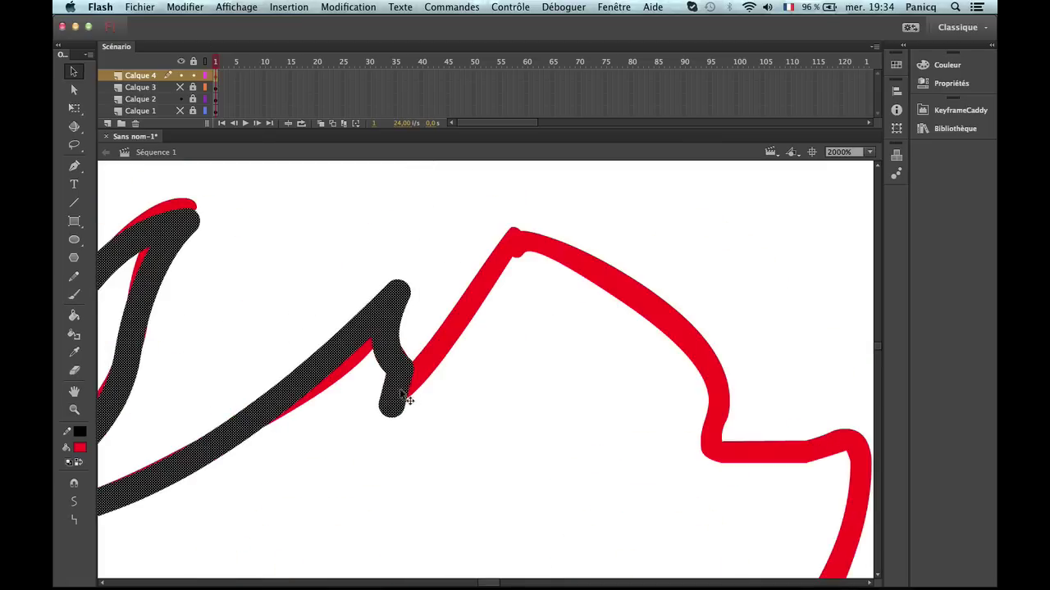
Bend the lower short notch stroke outward along the red sketch and turn object snapping back on.
click(443, 416)
drag(411, 392, 405, 390)
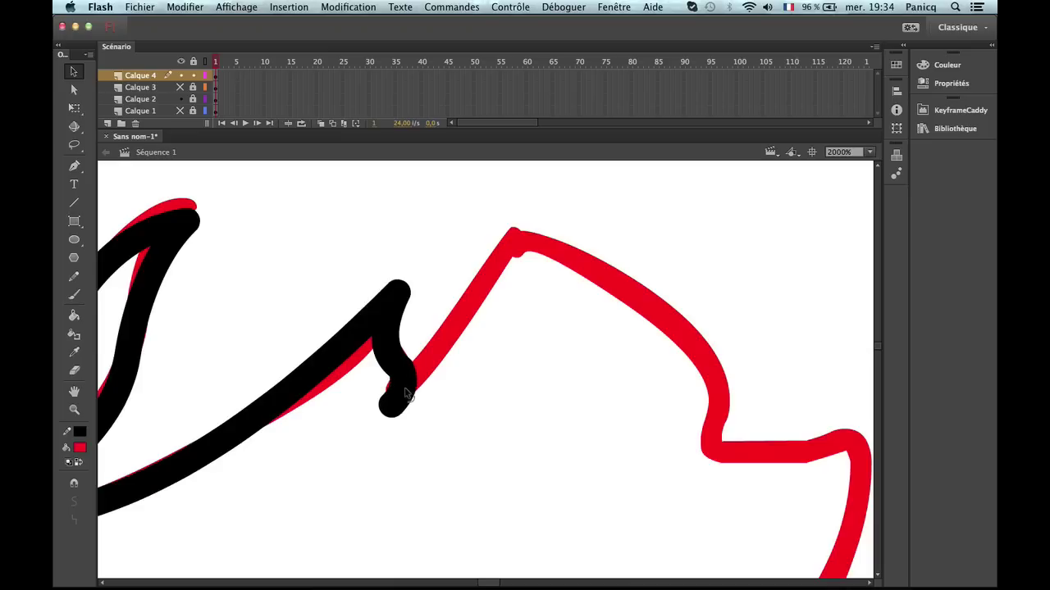
key(n)
key(shift+super+/)
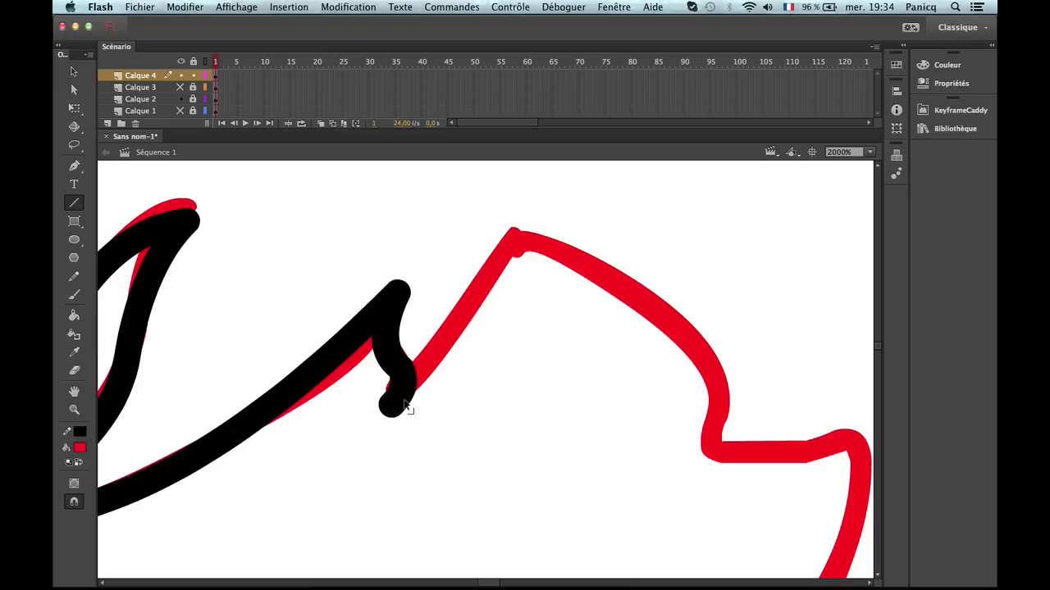
drag(405, 400, 525, 371)
key(super+z)
drag(392, 414, 351, 532)
key(super+z)
drag(392, 404, 469, 449)
key(super+z)
key(v)
click(391, 415)
click(415, 431)
key(n)
drag(383, 406, 509, 406)
key(v)
key(super+z)
Draw a line from the notch bottom, move its free end up to the next hair peak and bend it toward the sketch.
key(b)
key(n)
mouse_move(391, 404)
mouse_down()
mouse_move(429, 396)
mouse_move(564, 259)
mouse_move(584, 322)
mouse_up()
key(v)
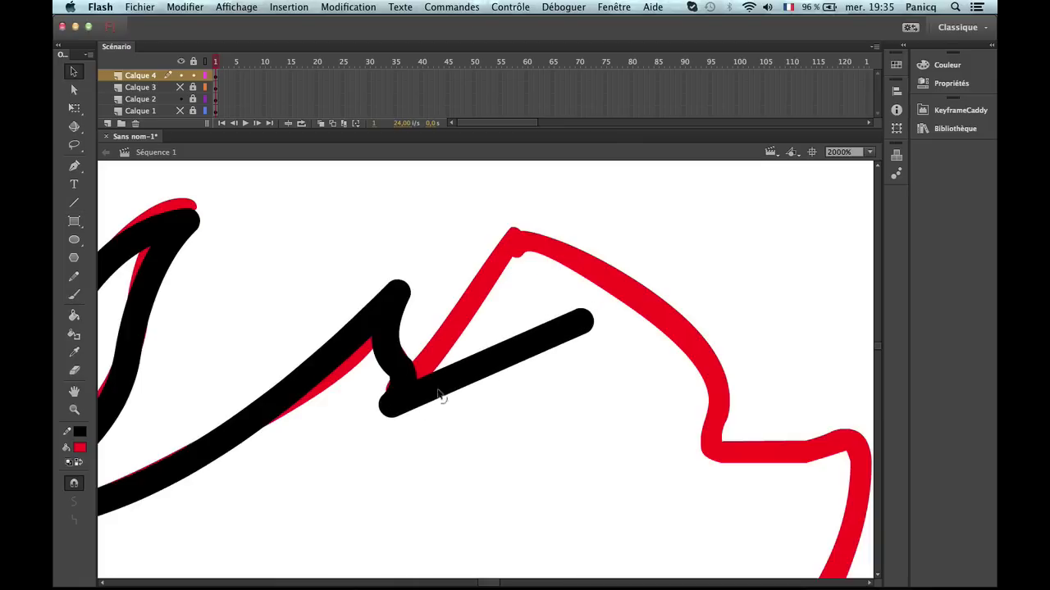
drag(444, 380, 447, 403)
drag(590, 321, 529, 238)
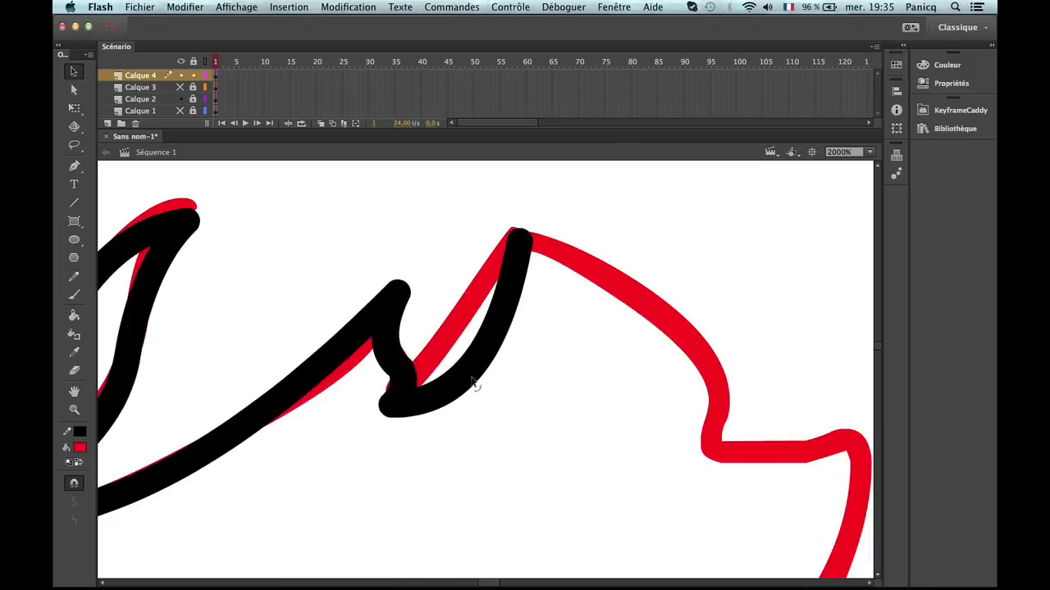
drag(473, 383, 469, 354)
Draw strokes from the hair peak down to the next corner and bend them along the long red curve.
key(b)
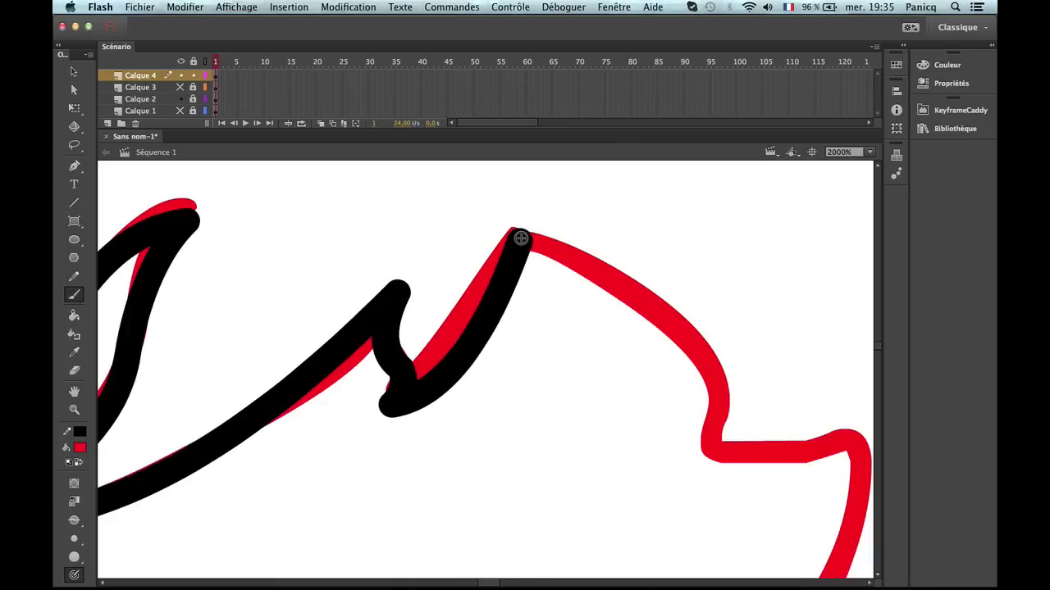
key(n)
mouse_move(521, 237)
mouse_down()
mouse_move(667, 305)
mouse_move(719, 460)
mouse_move(714, 371)
mouse_move(714, 449)
mouse_move(729, 414)
mouse_up()
key(b)
key(v)
drag(637, 323, 656, 306)
Continue the hair outline with a short stroke to the next tip and a longer one down to the lock point, curving both.
key(z)
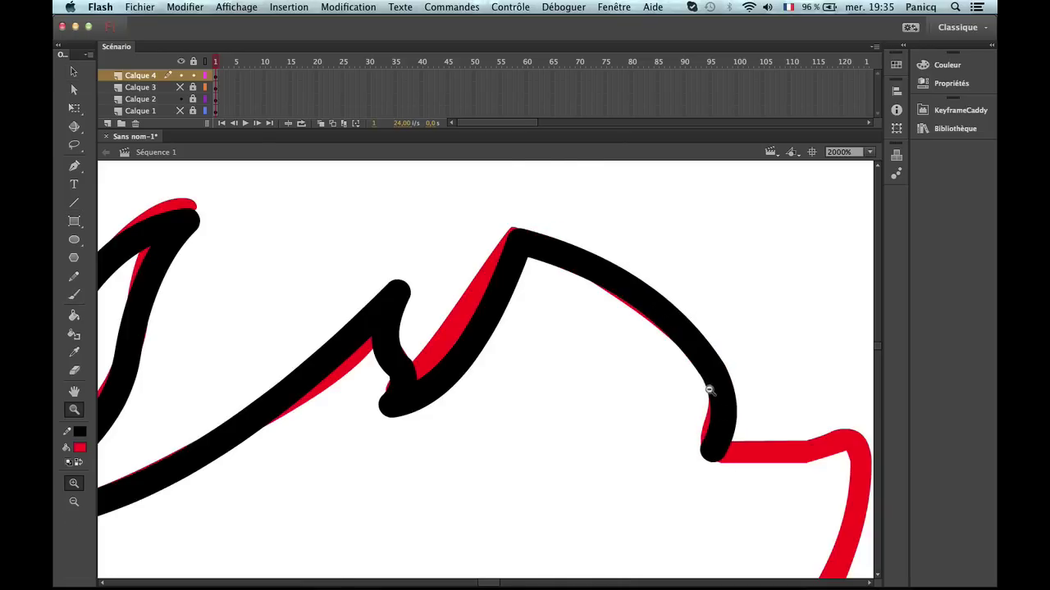
alt+click(709, 391)
key(n)
mouse_move(490, 404)
mouse_down()
mouse_move(556, 396)
mouse_move(534, 409)
mouse_move(508, 520)
mouse_up()
key(v)
key(n)
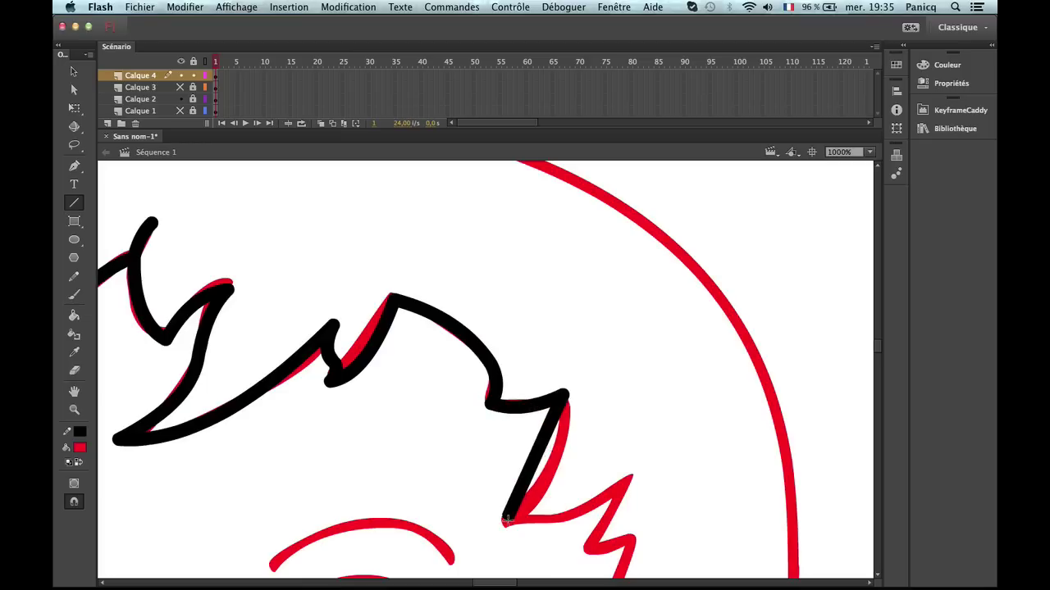
key(v)
drag(542, 471, 552, 480)
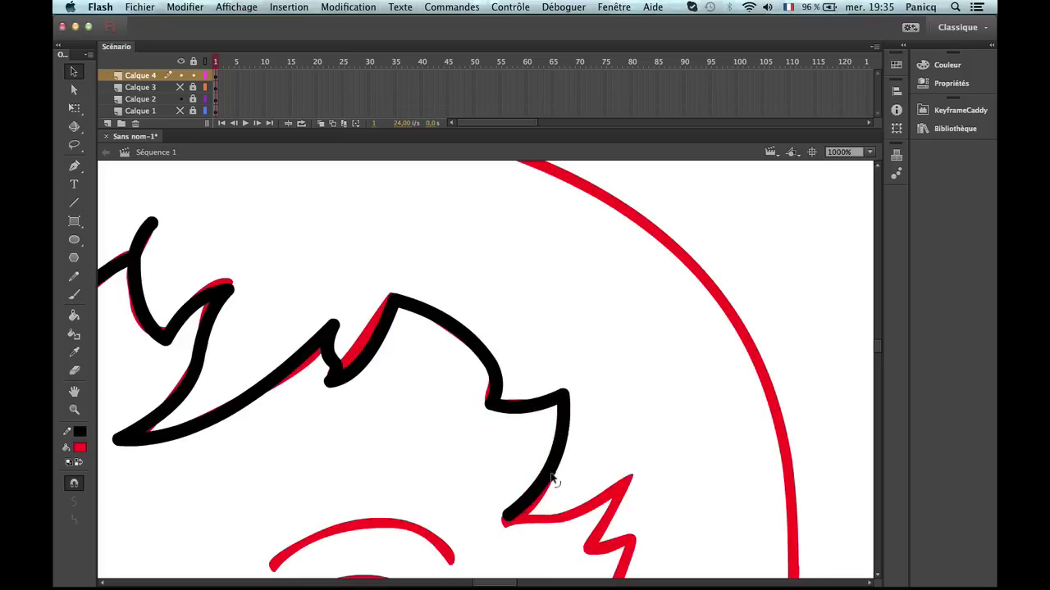
Draw a line from the lock point to the first sideburn tip and bend it downward along the sketch.
scroll(621, 464, down, 5)
scroll(621, 464, right, 2)
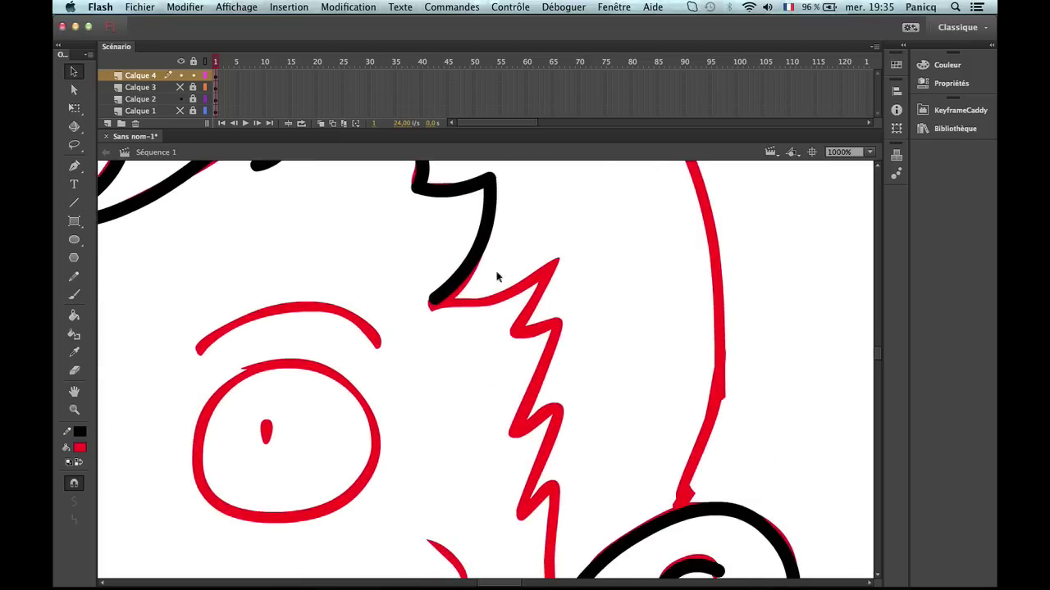
key(n)
drag(431, 302, 561, 264)
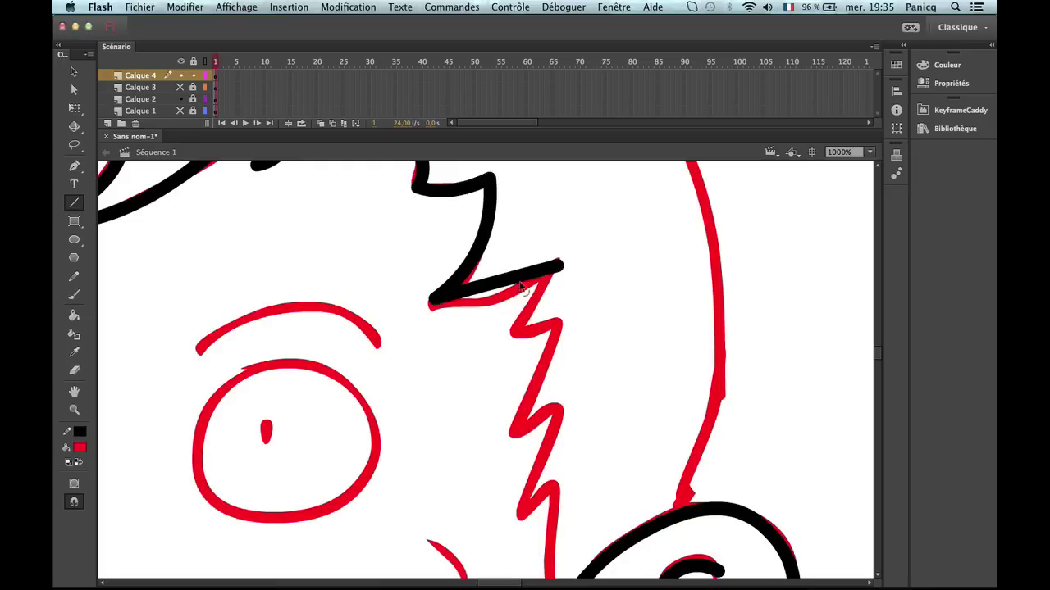
key(v)
drag(485, 303, 494, 298)
Trace the zigzag sideburn with connected strokes from its first tip down to its last tip.
key(n)
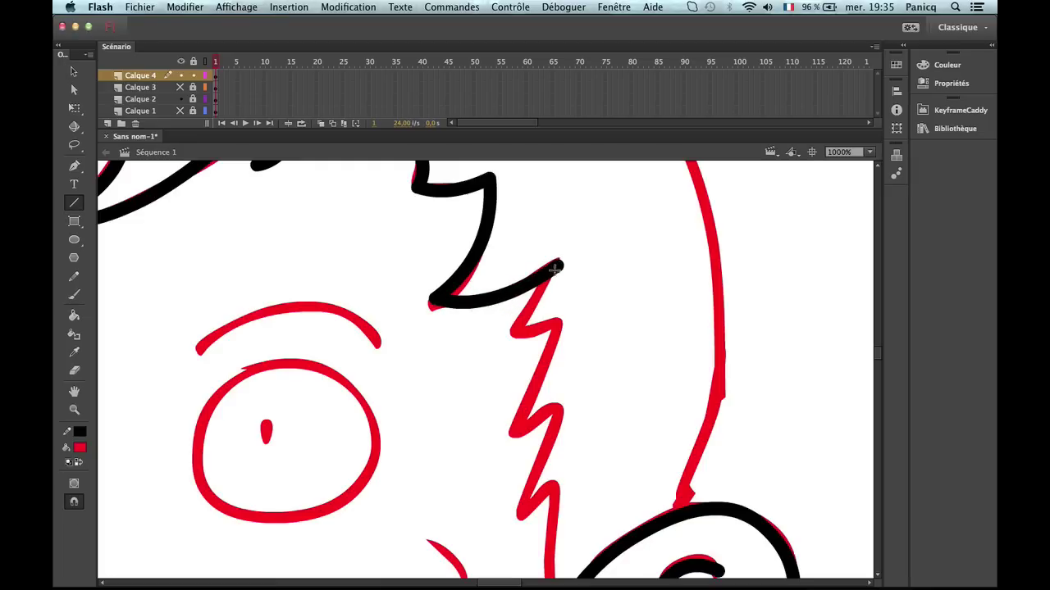
mouse_move(559, 265)
mouse_down()
mouse_move(509, 331)
mouse_move(562, 322)
mouse_move(536, 312)
mouse_move(492, 429)
mouse_move(564, 404)
mouse_move(516, 521)
mouse_move(512, 425)
mouse_move(547, 382)
mouse_move(545, 504)
mouse_up()
key(v)
key(b)
key(n)
key(super+z)
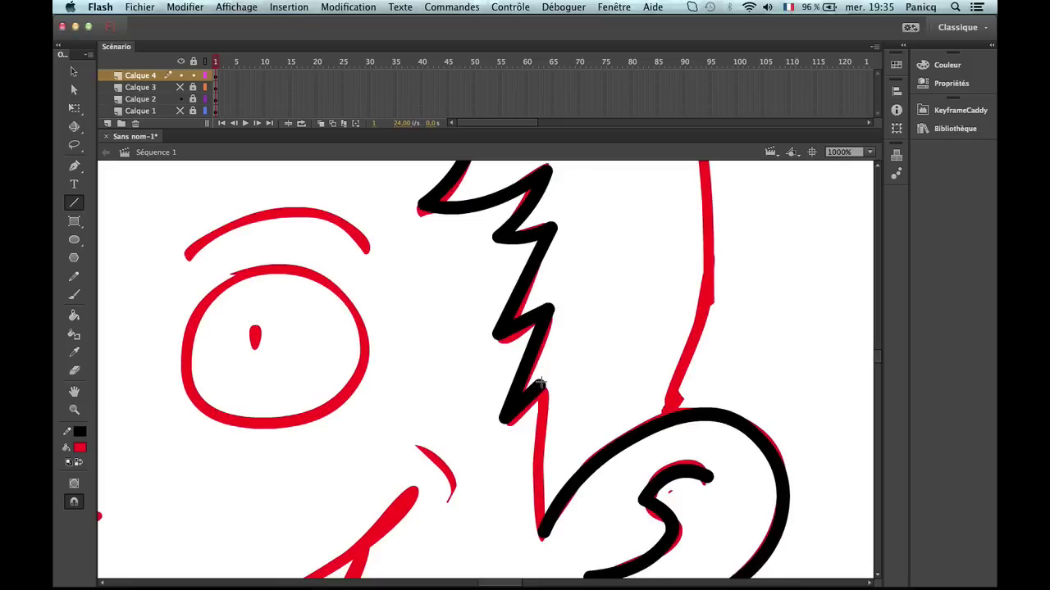
Draw the last sideburn stroke down to the ear, then bend it and the zigzag strokes to match the sketch.
drag(546, 384, 541, 535)
key(b)
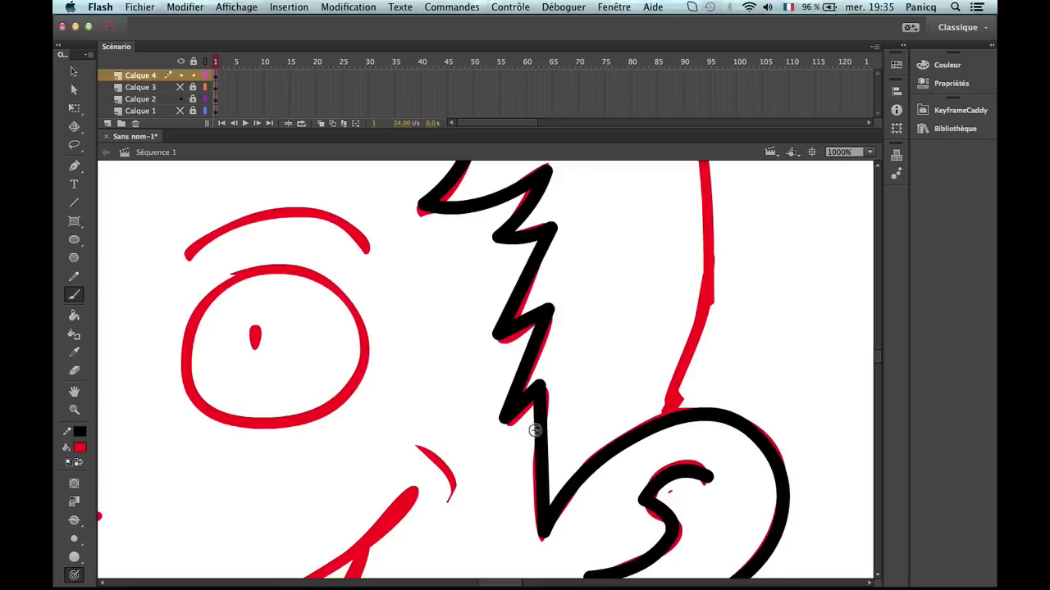
key(n)
key(b)
key(v)
drag(548, 461, 543, 463)
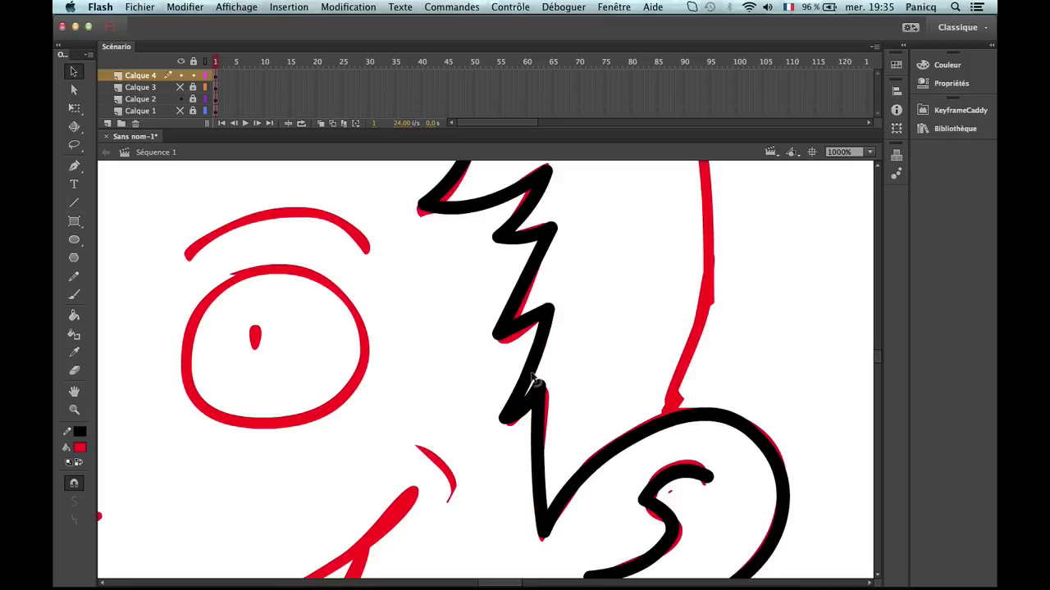
drag(527, 330, 521, 303)
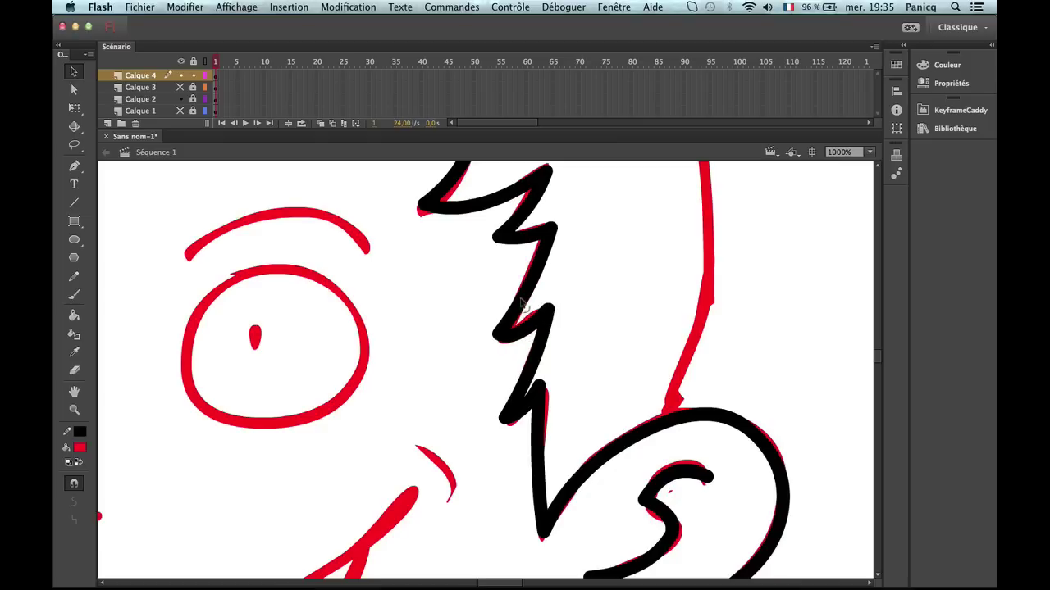
Toggle the visibility of Calque 1, 2 and 3 to examine the black line art alone, ending with Calque 2 and Calque 3 shown.
key(z)
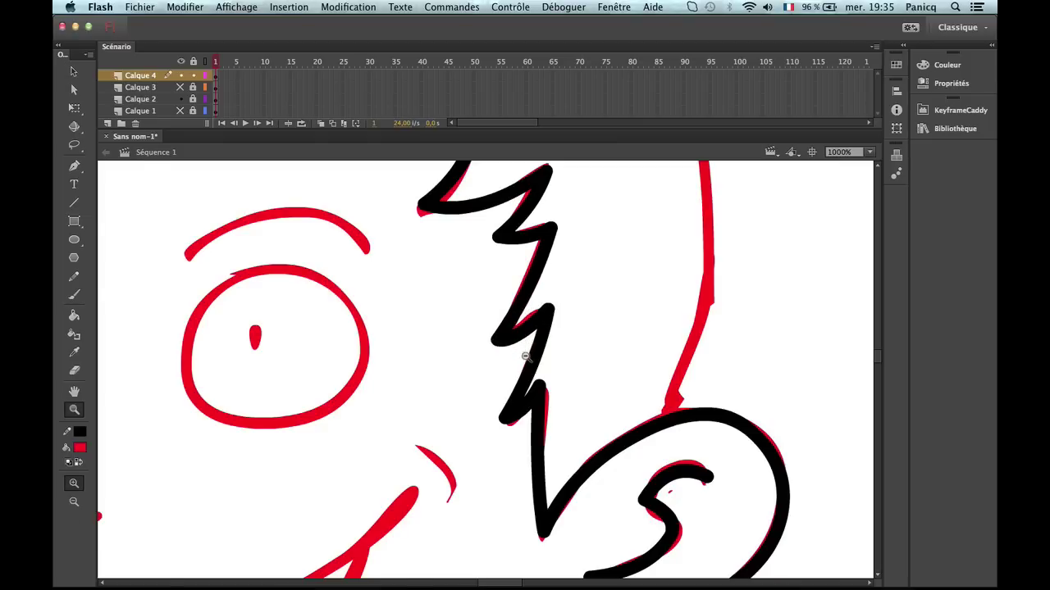
alt+click(522, 354)
alt+click(494, 364)
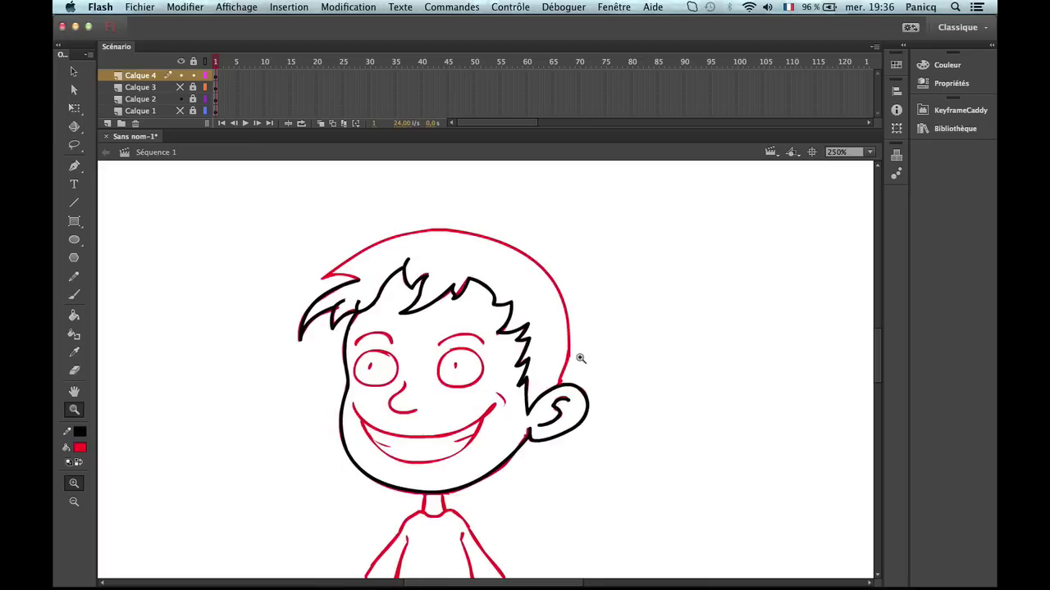
click(179, 88)
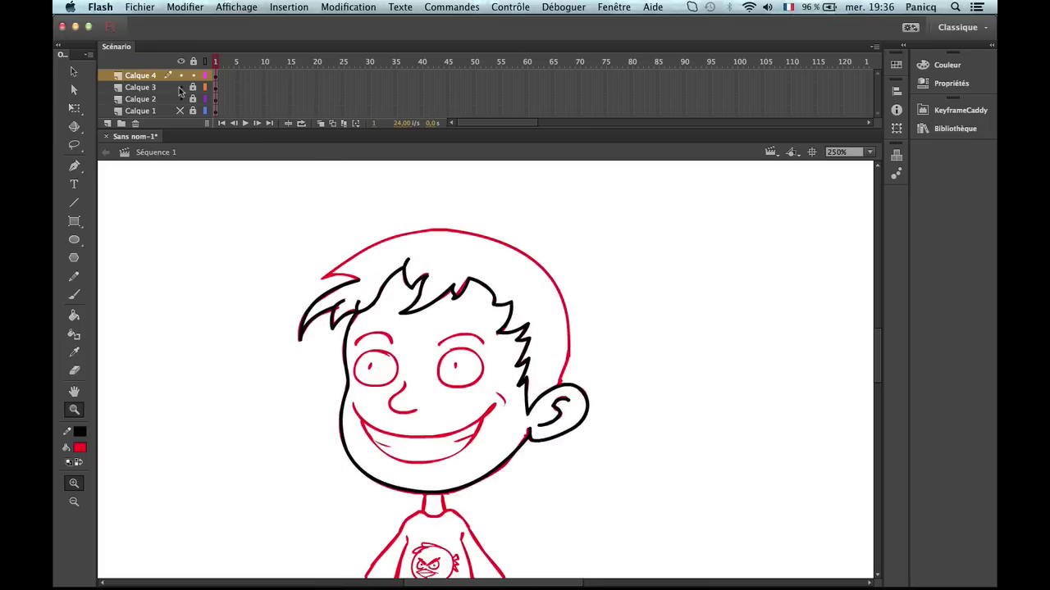
click(181, 112)
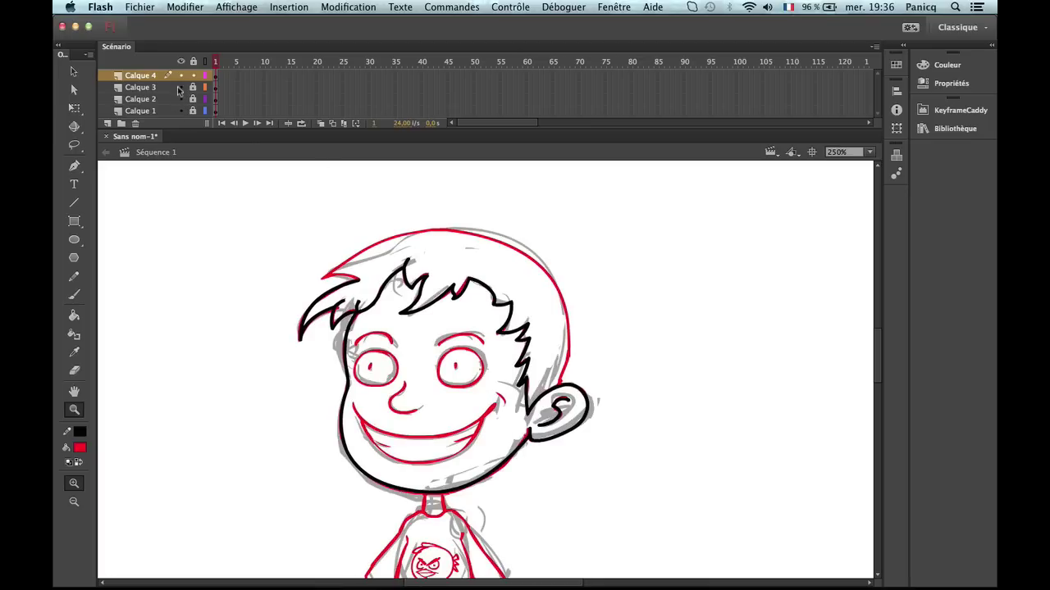
click(179, 88)
click(180, 100)
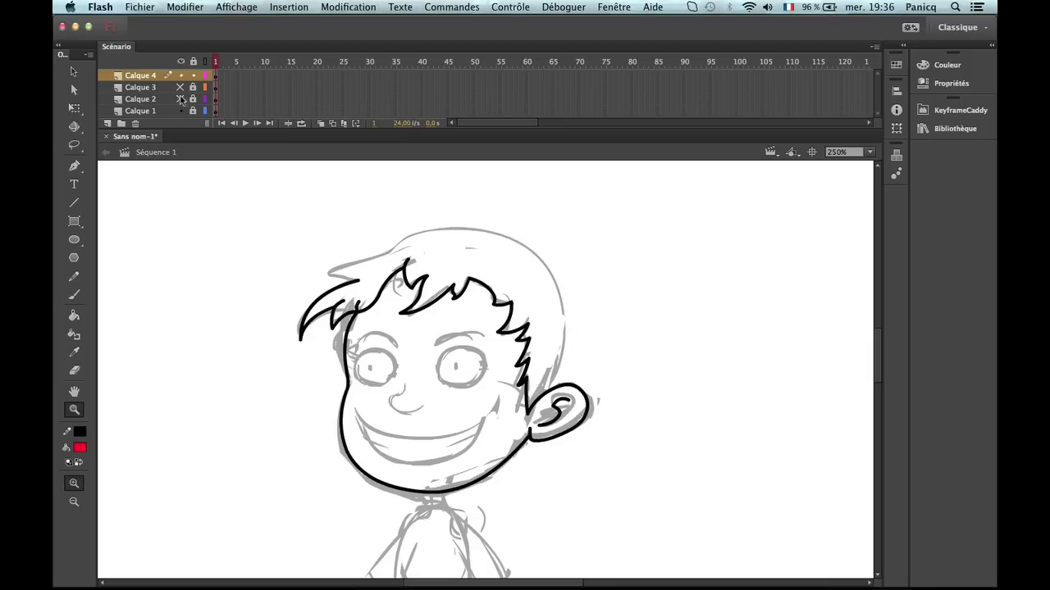
click(180, 111)
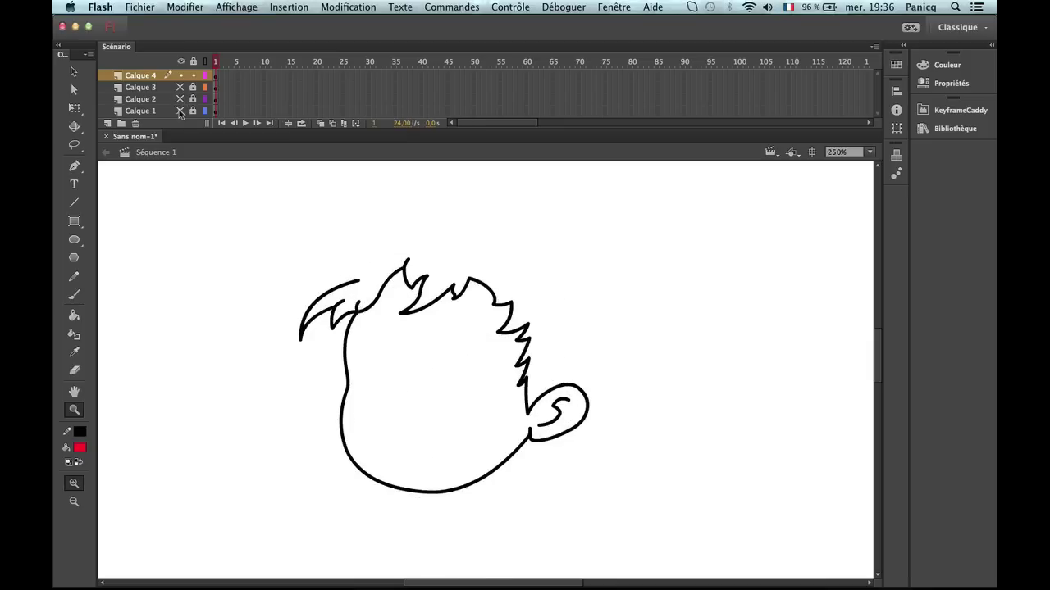
alt+click(611, 419)
click(489, 394)
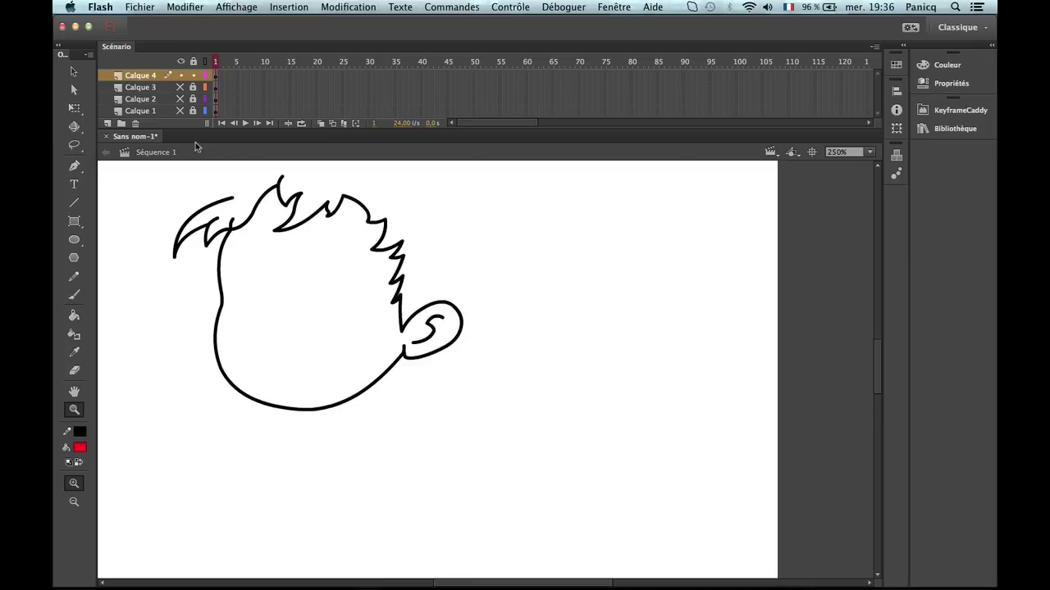
click(180, 99)
click(180, 88)
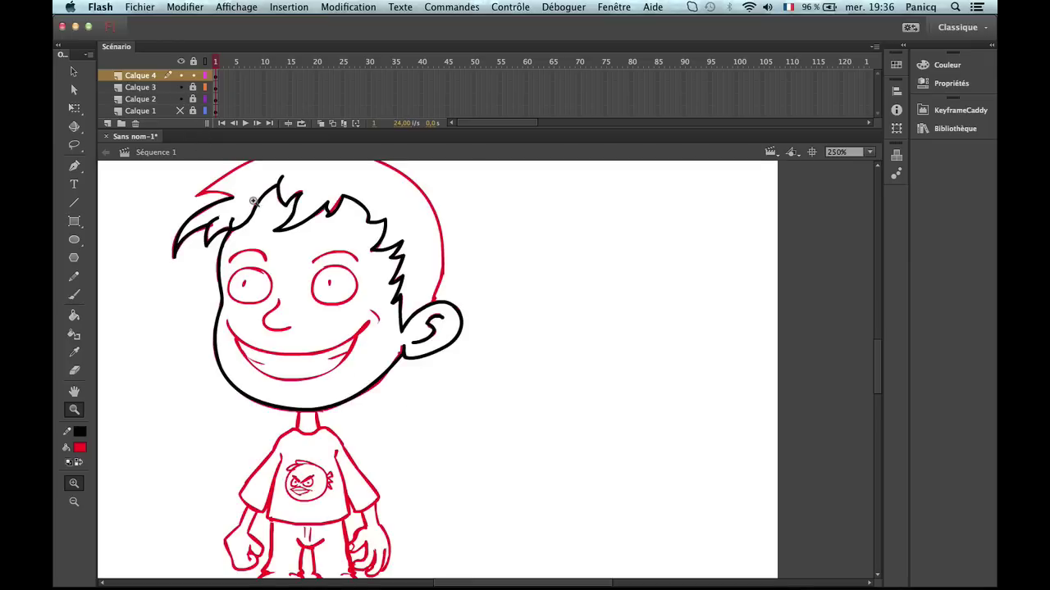
Draw a line from the top of the ear to the upper back of the head and bend it outward onto the sketch.
click(255, 202)
drag(603, 418, 255, 258)
key(n)
drag(508, 434, 473, 210)
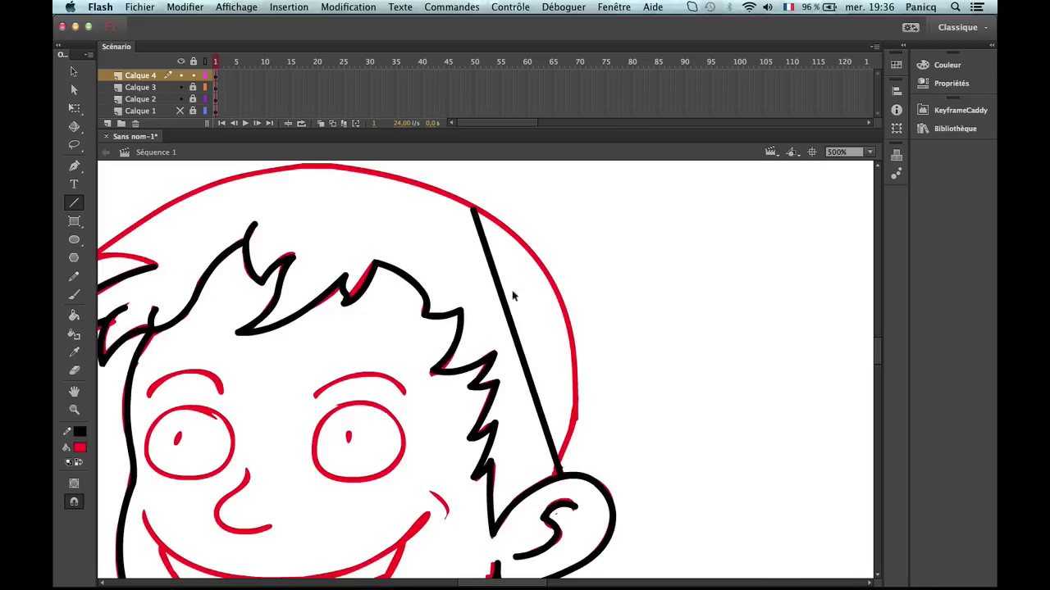
key(v)
click(515, 332)
click(526, 322)
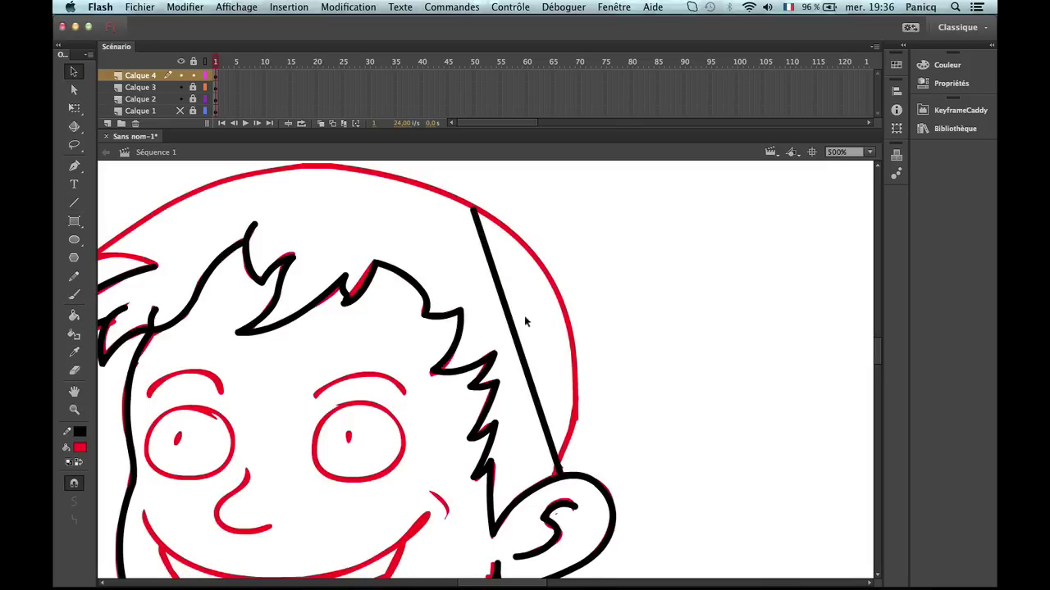
drag(514, 325, 563, 300)
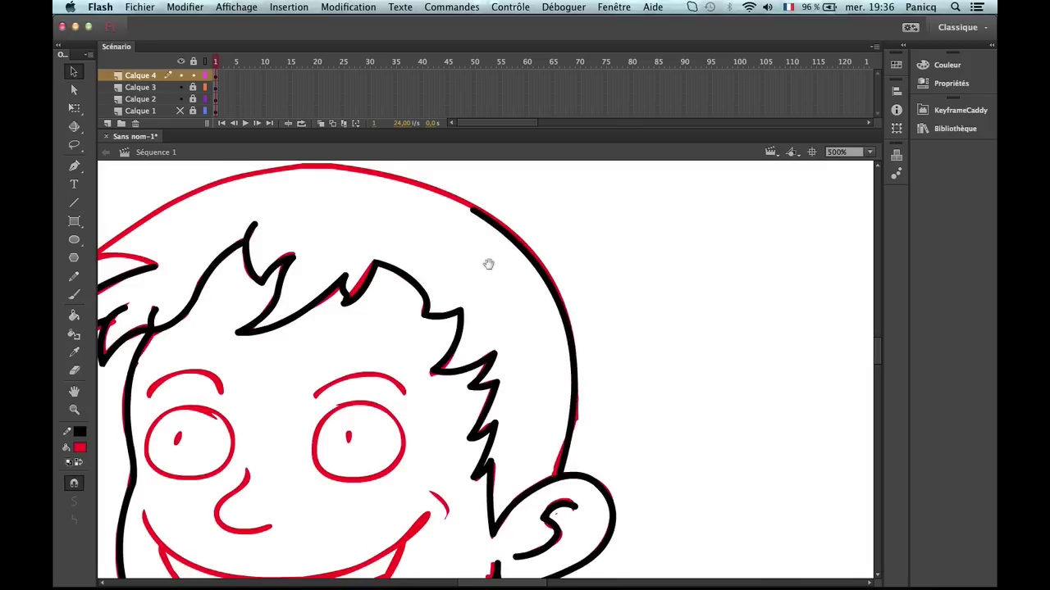
Draw a line across the top of the head from the back curve's end and bend it upward along the red contour.
drag(488, 263, 643, 329)
key(n)
drag(628, 275, 313, 272)
key(v)
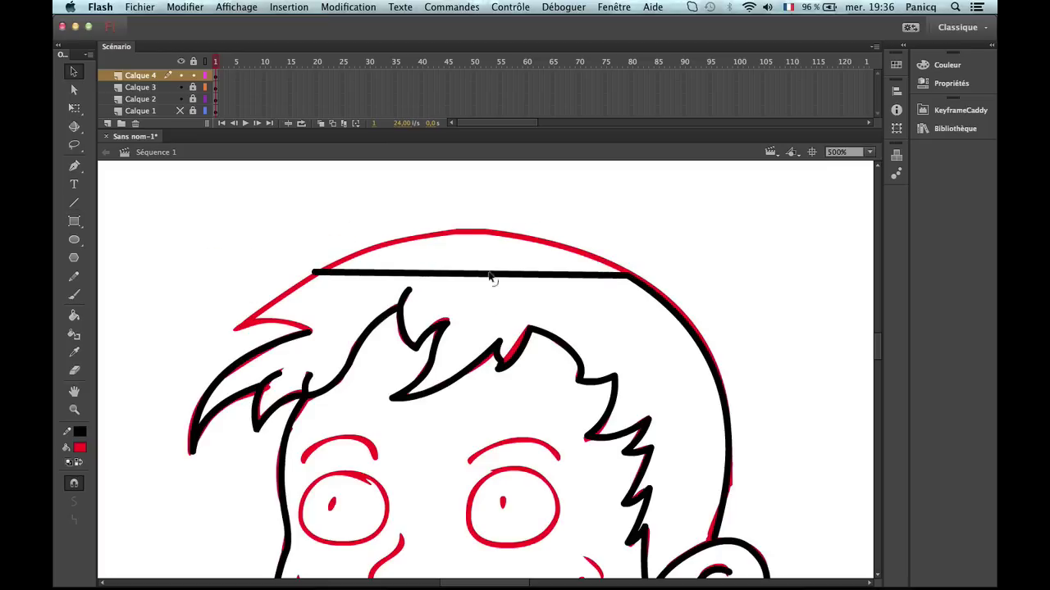
drag(490, 278, 496, 238)
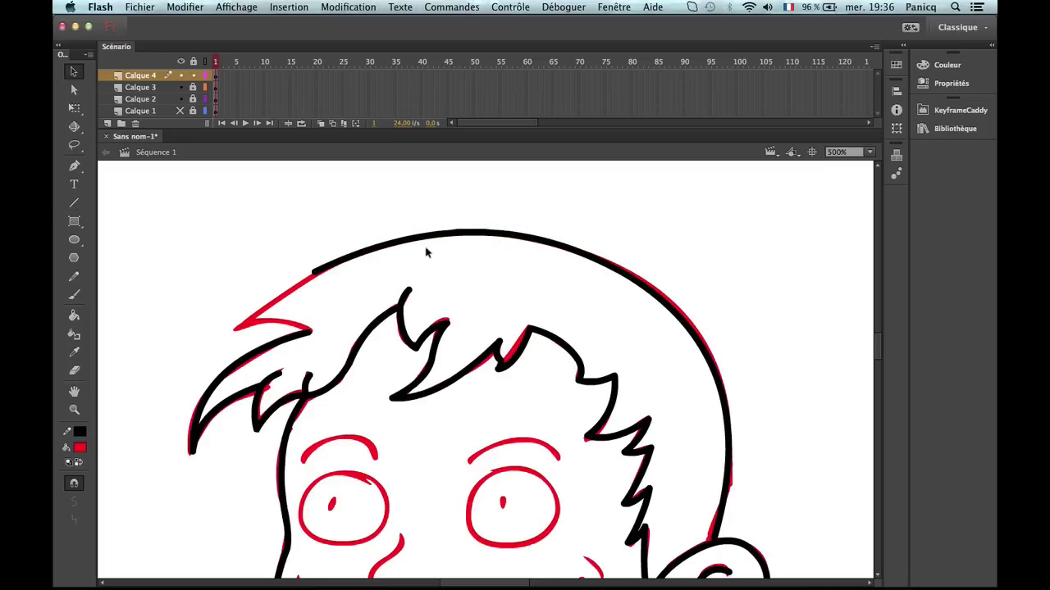
Close the hair outline with strokes to the pointed forelock tip and back to the lock below, bending them to shape.
key(n)
mouse_move(312, 271)
mouse_down()
mouse_move(231, 329)
mouse_move(341, 336)
mouse_move(318, 331)
mouse_up()
key(v)
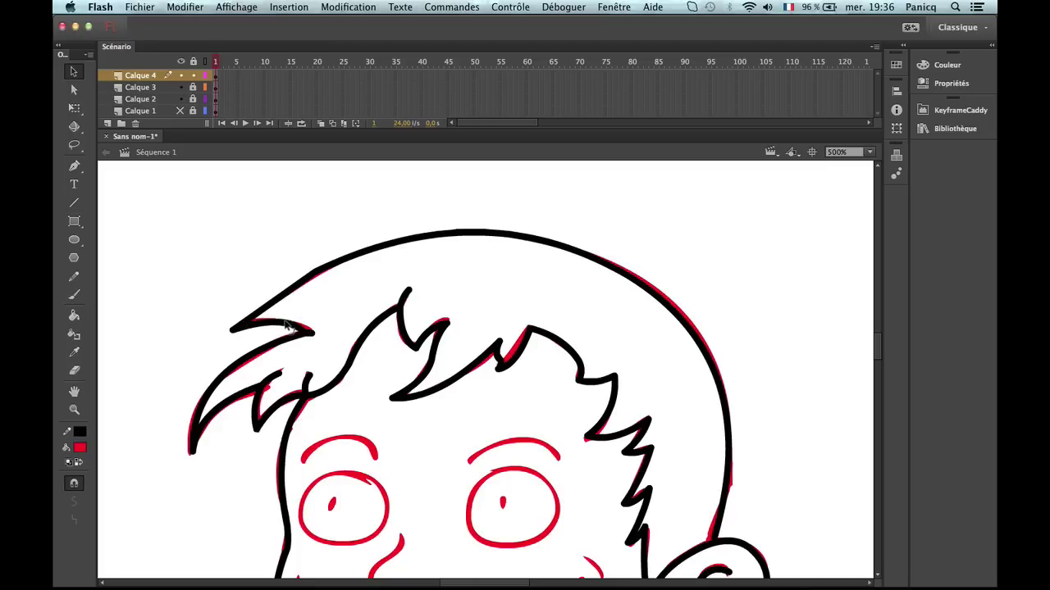
drag(309, 331, 279, 302)
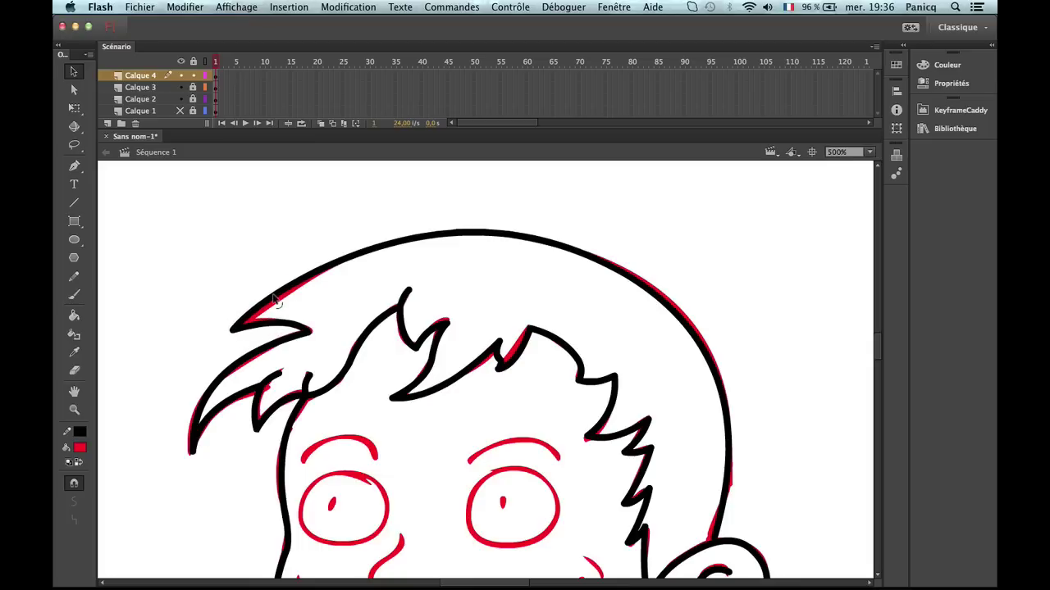
Bend the black jaw line below the ear outward to follow the red sketch more closely.
key(z)
alt+click(465, 369)
mouse_move(531, 490)
mouse_down()
mouse_move(512, 399)
mouse_move(487, 354)
mouse_up()
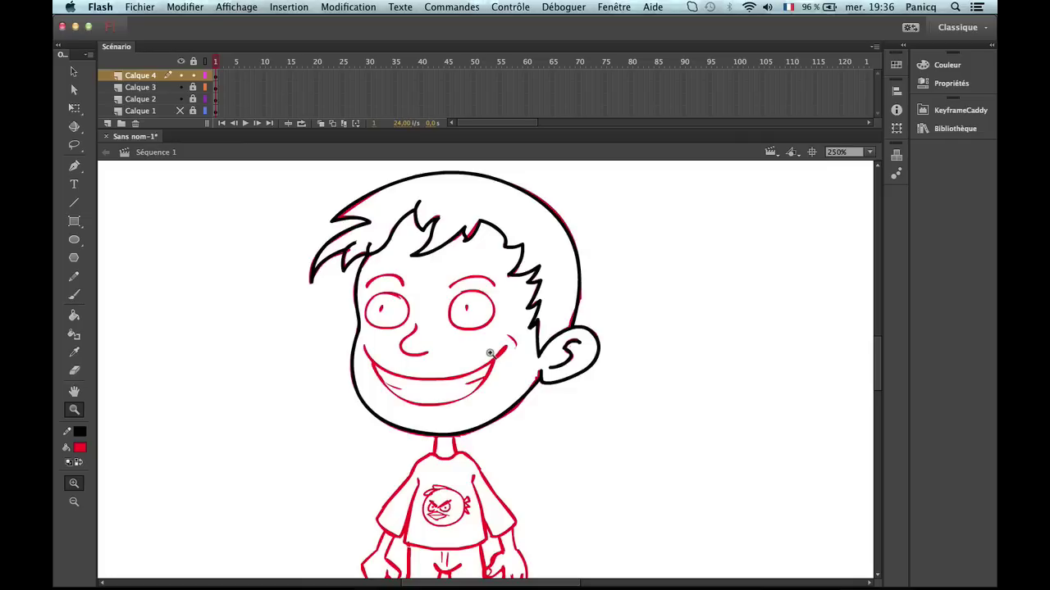
click(520, 382)
click(516, 427)
key(b)
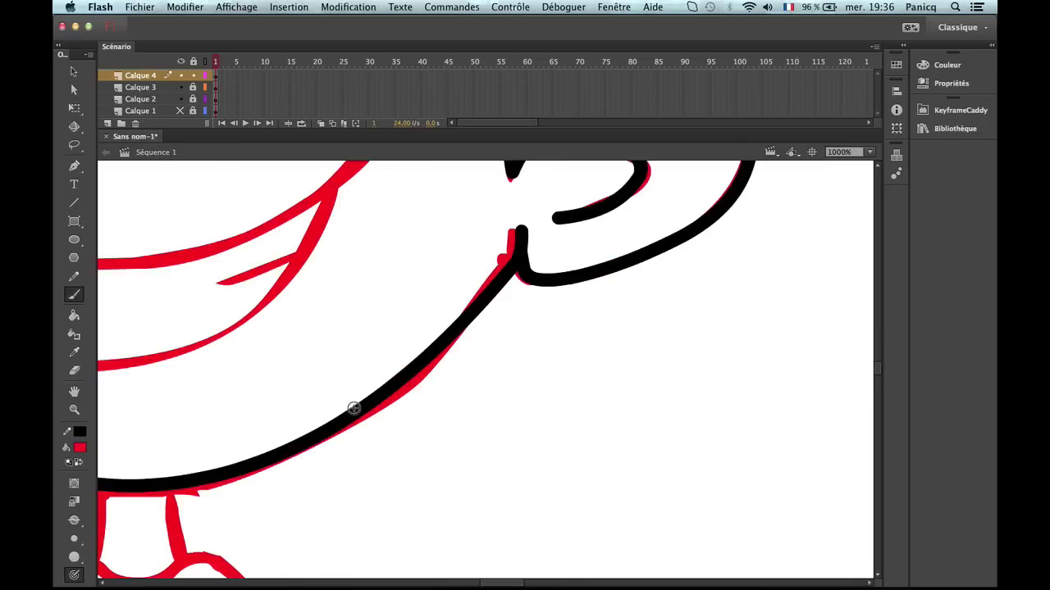
key(n)
key(b)
key(v)
drag(378, 399, 400, 400)
Turn off the fill colour and draw a black outlined oval over the boy's left-hand eye sketch.
key(z)
alt+click(418, 392)
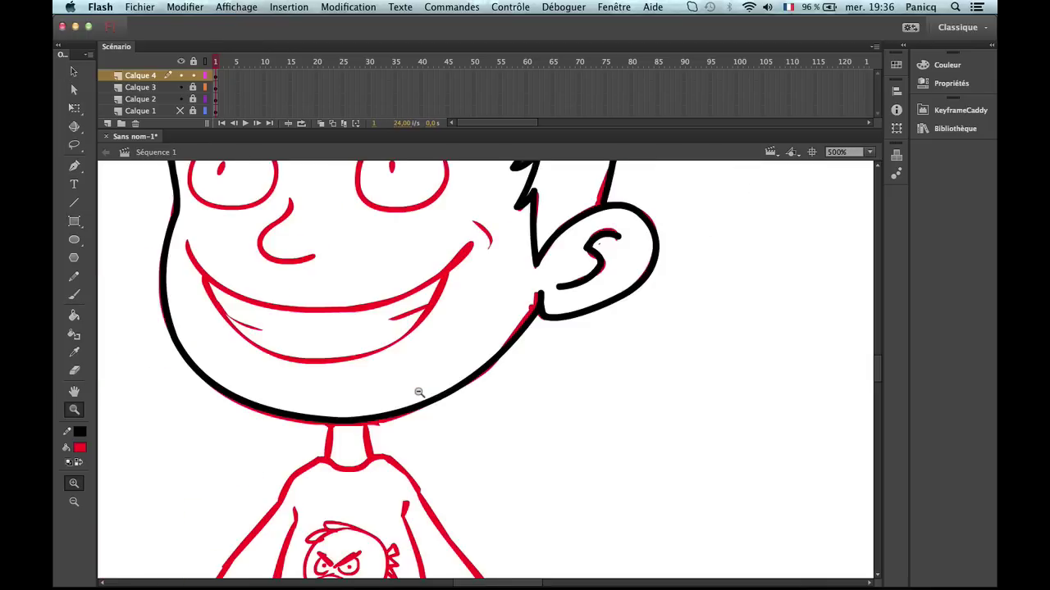
alt+click(419, 393)
drag(490, 405, 389, 346)
click(484, 320)
key(b)
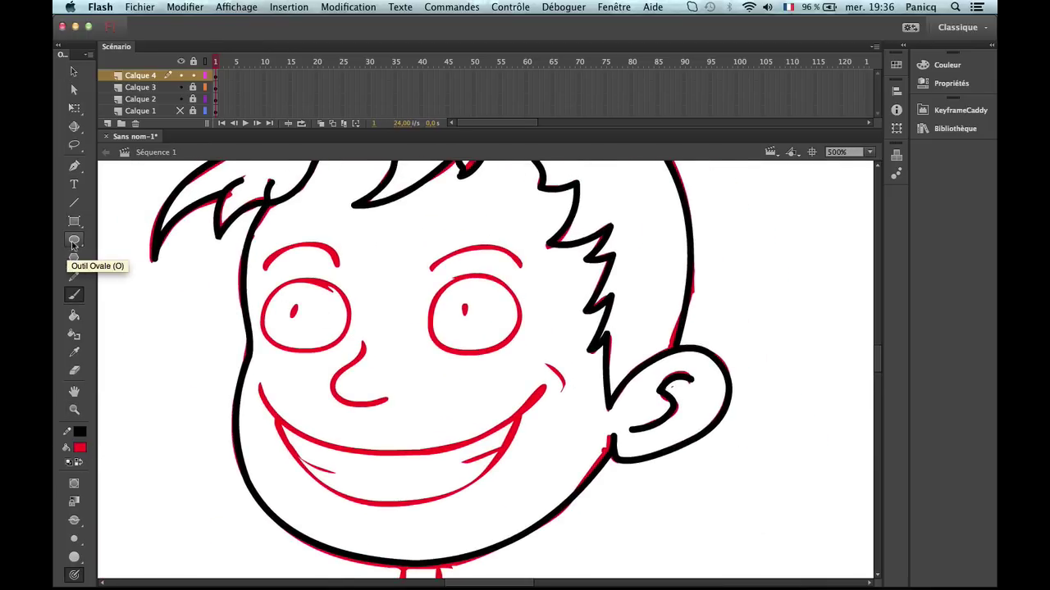
key(o)
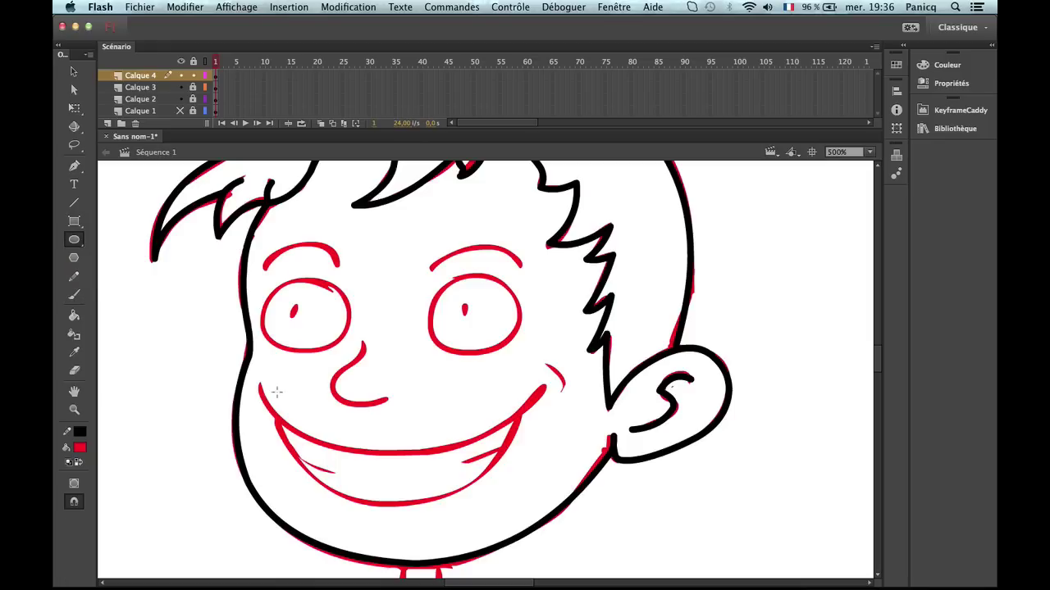
click(81, 447)
click(277, 167)
drag(327, 320, 339, 337)
key(super+z)
drag(262, 275, 354, 351)
Bend the edge of the left-hand eye oval inward to follow the red sketch.
key(v)
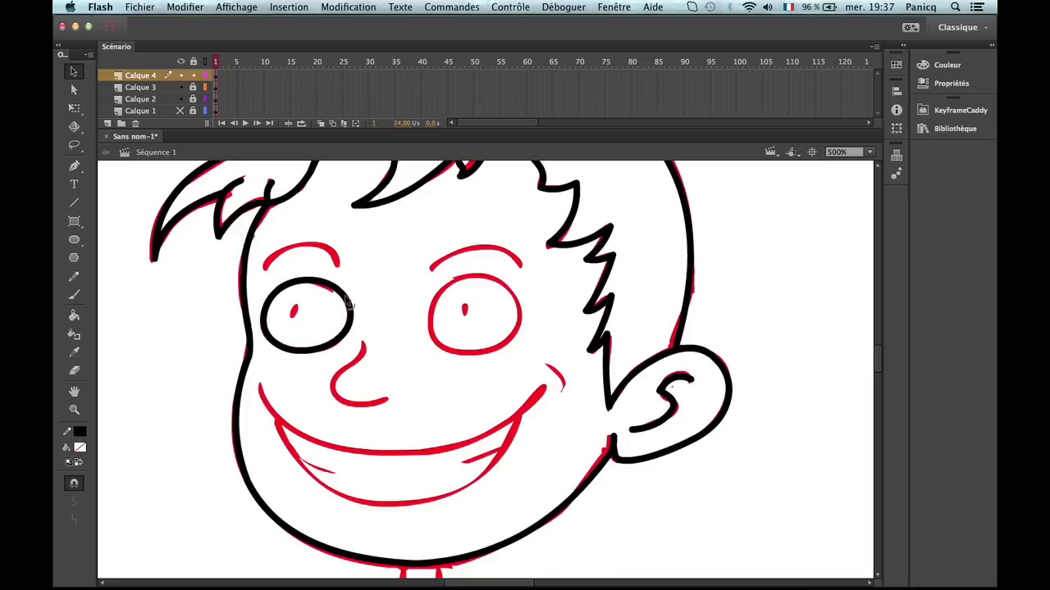
drag(345, 345, 343, 344)
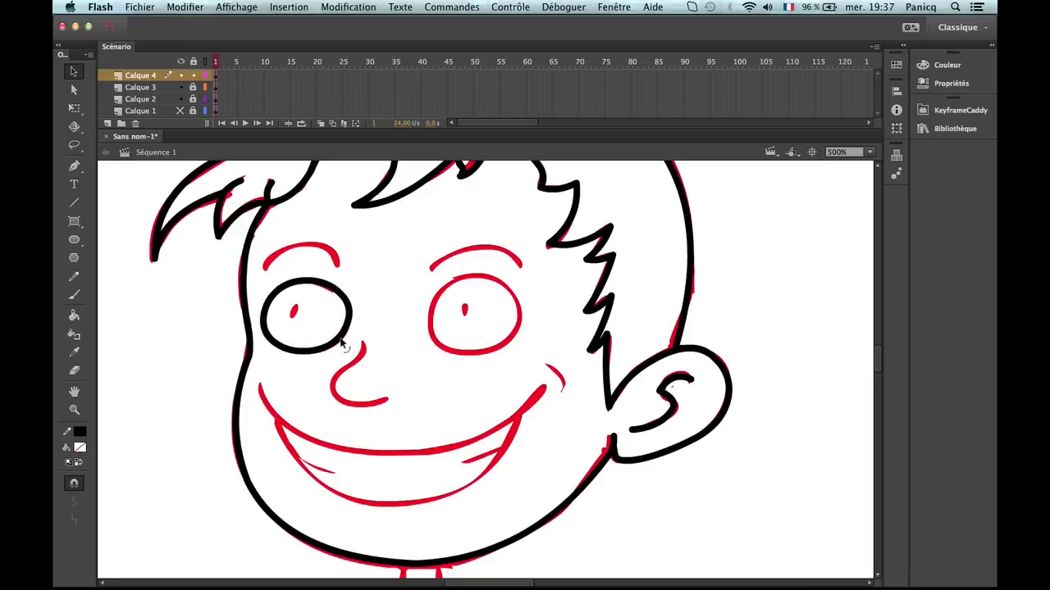
drag(351, 304, 348, 304)
click(349, 310)
key(z)
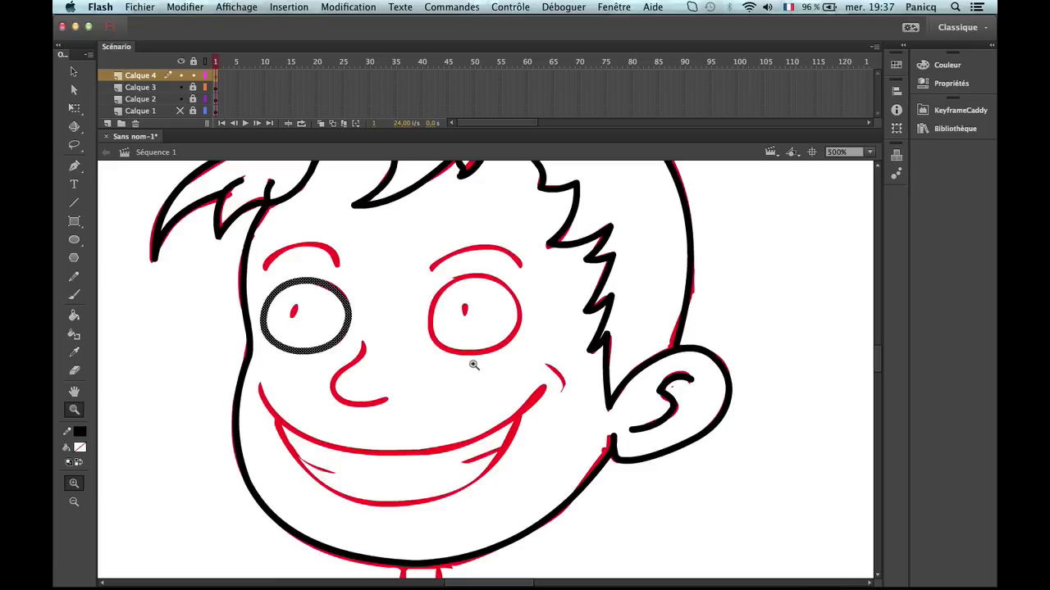
key(v)
click(472, 363)
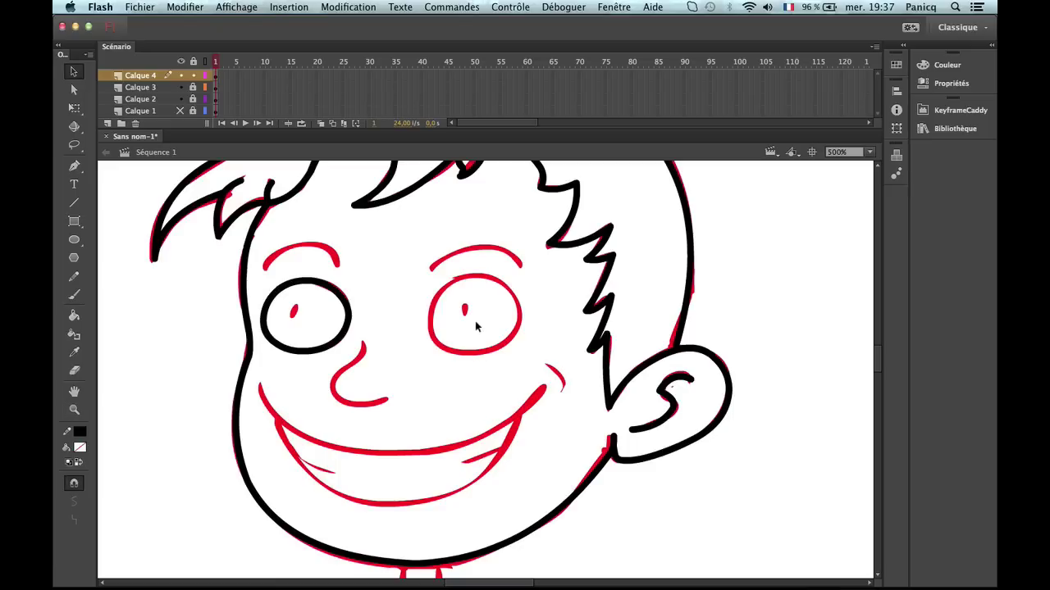
Draw an unfilled black oval over the right-hand eye sketch and bend its sides and top onto the red contour.
key(o)
mouse_move(465, 305)
mouse_down()
mouse_move(528, 342)
mouse_move(525, 356)
mouse_up()
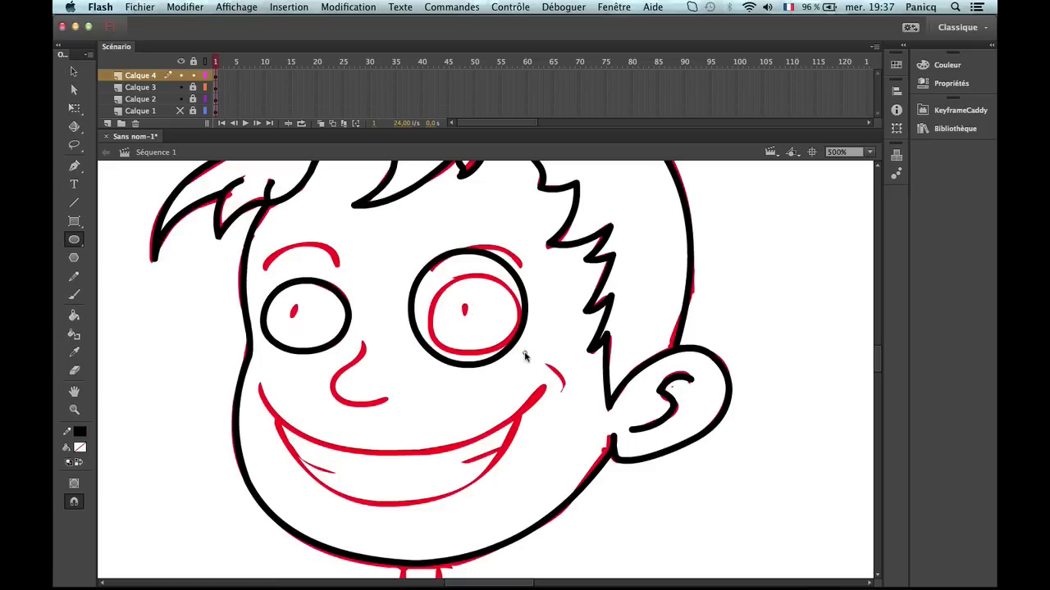
key(cmd+z)
drag(428, 269, 522, 350)
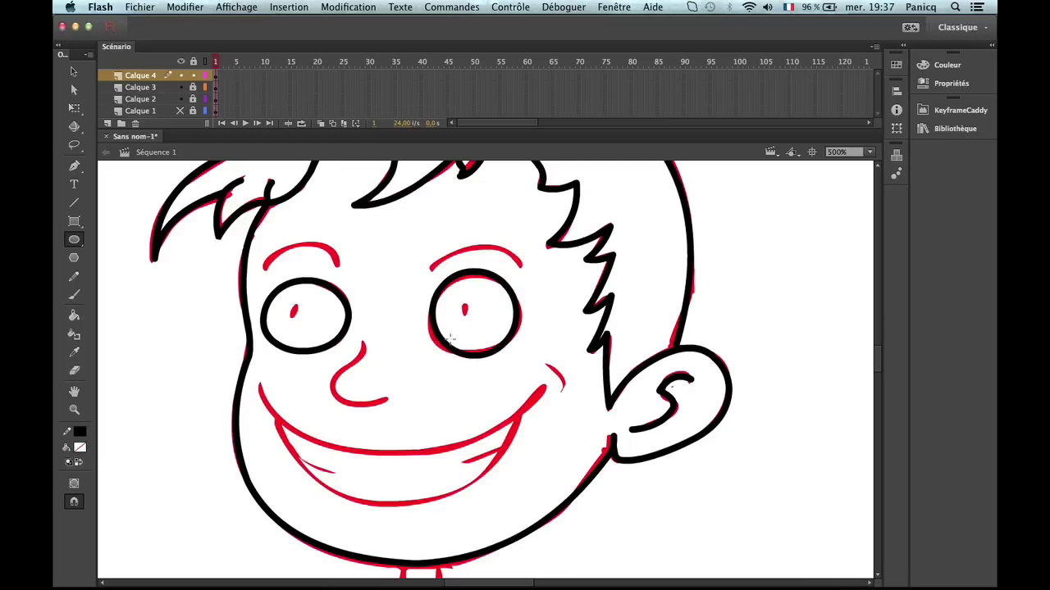
key(v)
drag(448, 347, 470, 355)
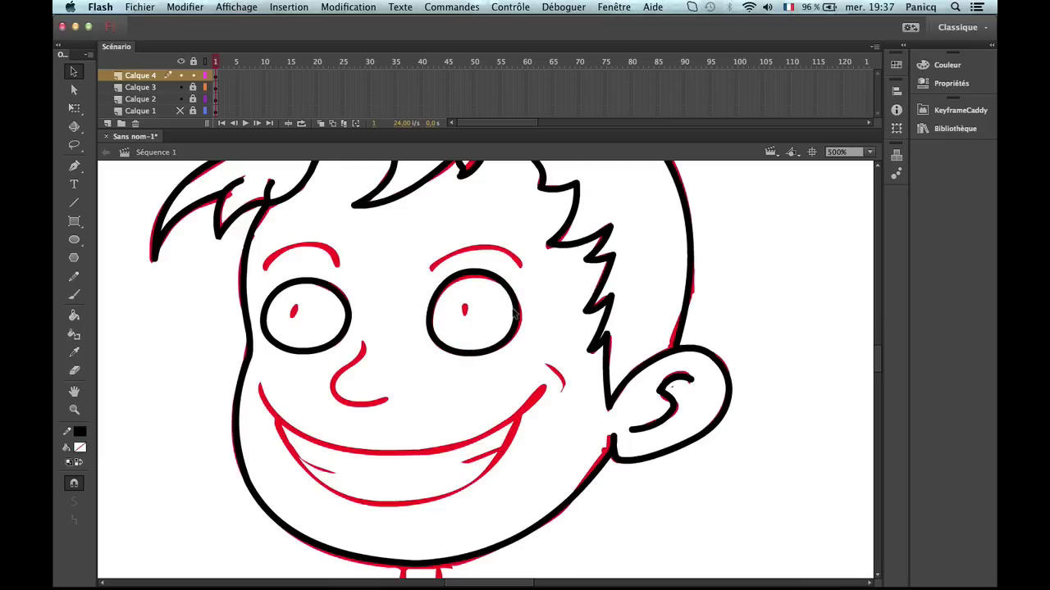
drag(518, 322, 524, 325)
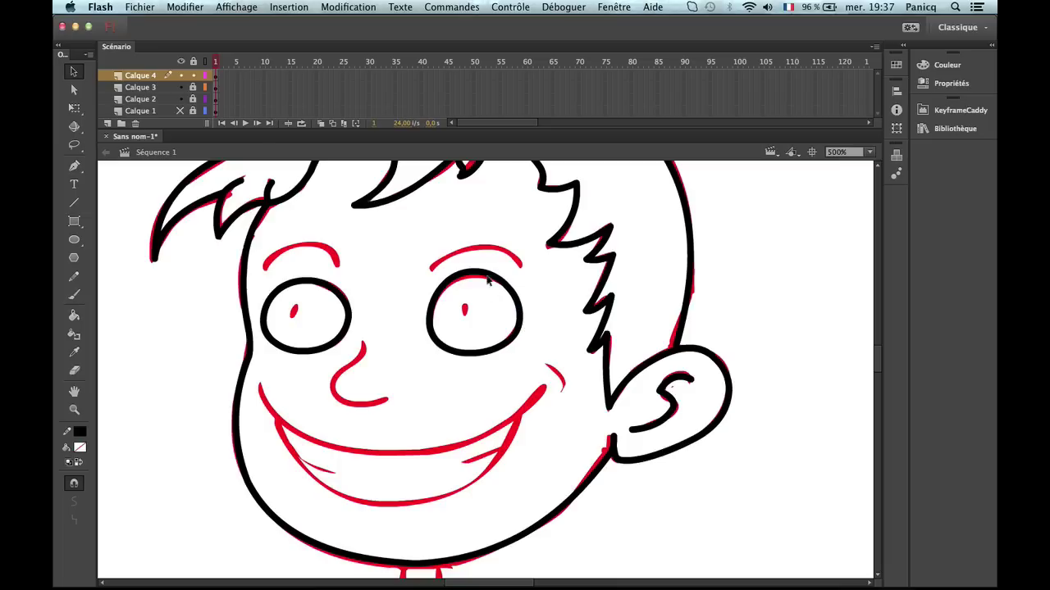
drag(479, 279, 481, 283)
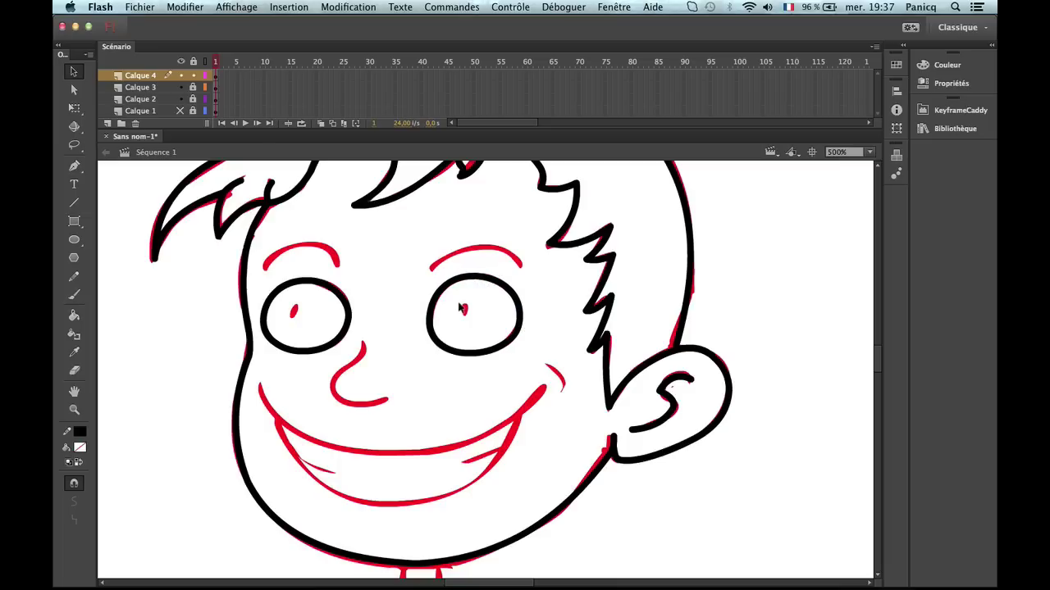
Draw a small oval over the pupil of the left-hand eye and fill it with black (#000000).
key(z)
click(316, 310)
mouse_move(432, 343)
mouse_down()
mouse_move(334, 292)
mouse_move(347, 331)
mouse_up()
key(o)
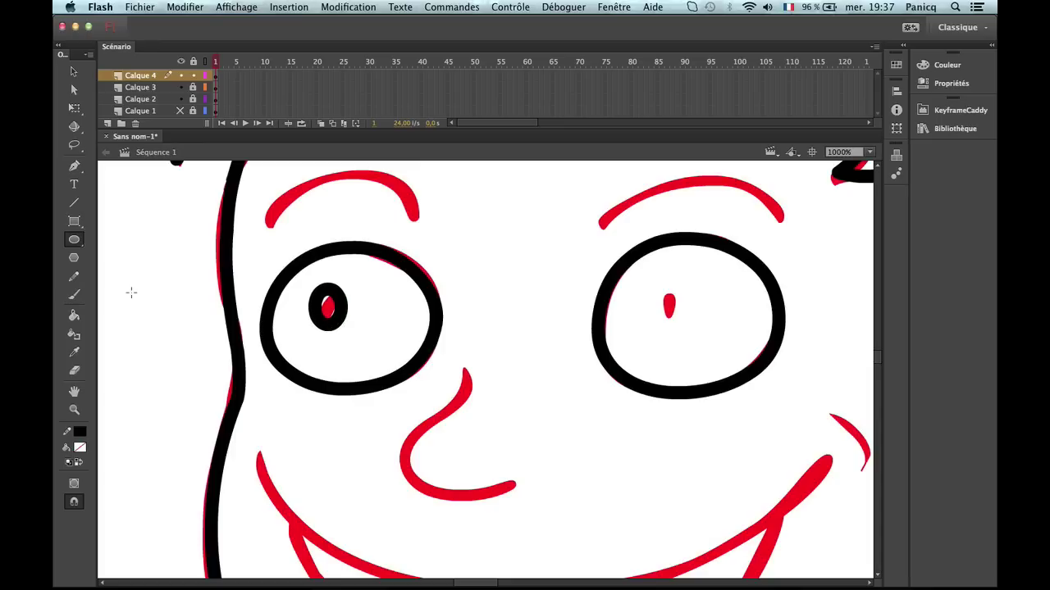
key(k)
click(79, 447)
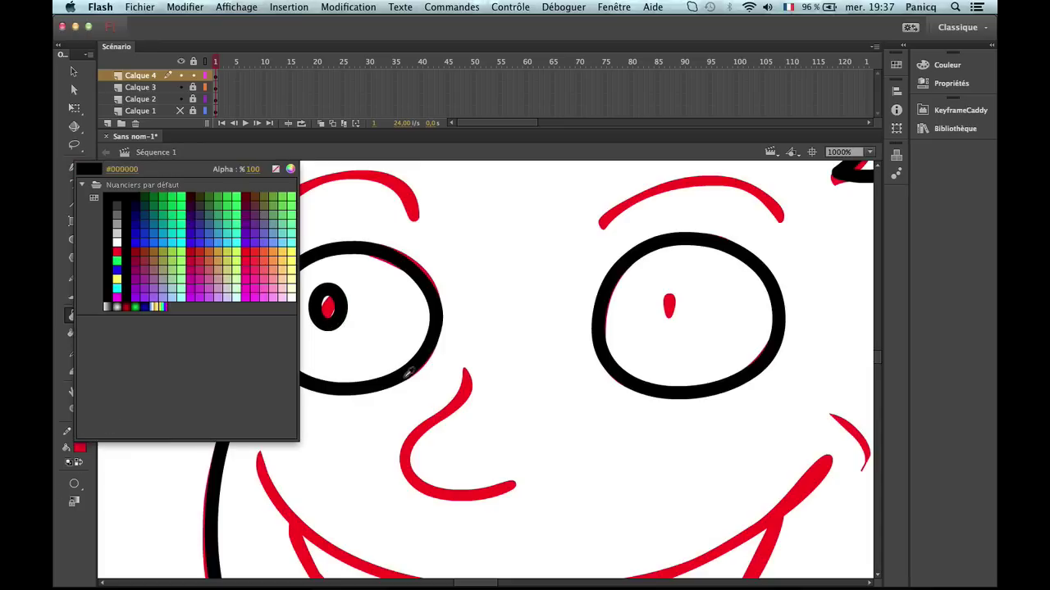
click(409, 376)
click(337, 309)
Remove the pupil's outline and copy the black pupil into the right-hand eye.
key(v)
click(338, 313)
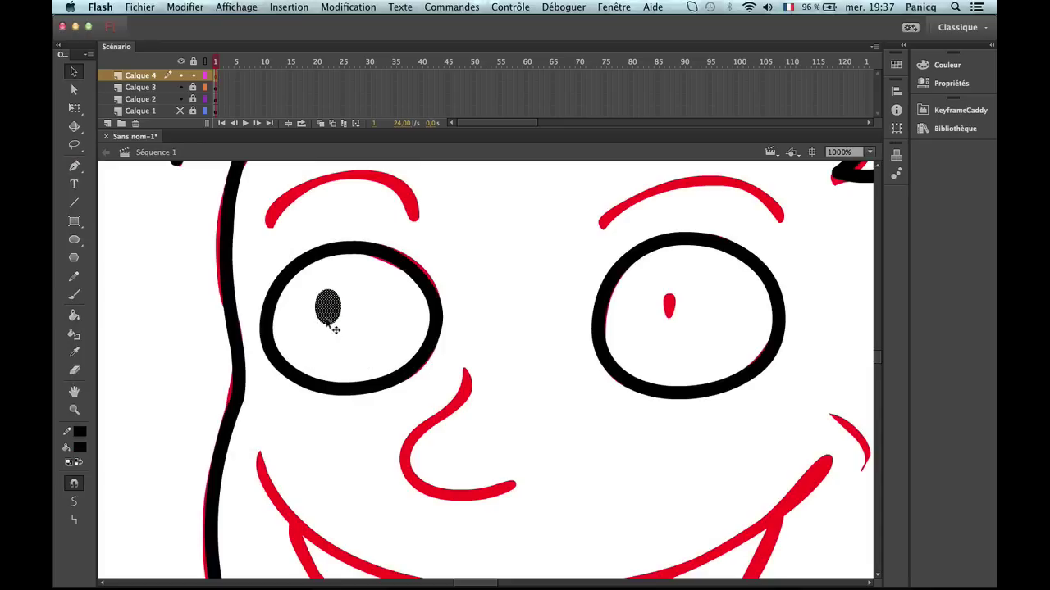
mouse_move(335, 328)
mouse_down()
mouse_move(363, 309)
mouse_move(717, 334)
mouse_move(664, 329)
mouse_up()
key(z)
alt+click(605, 375)
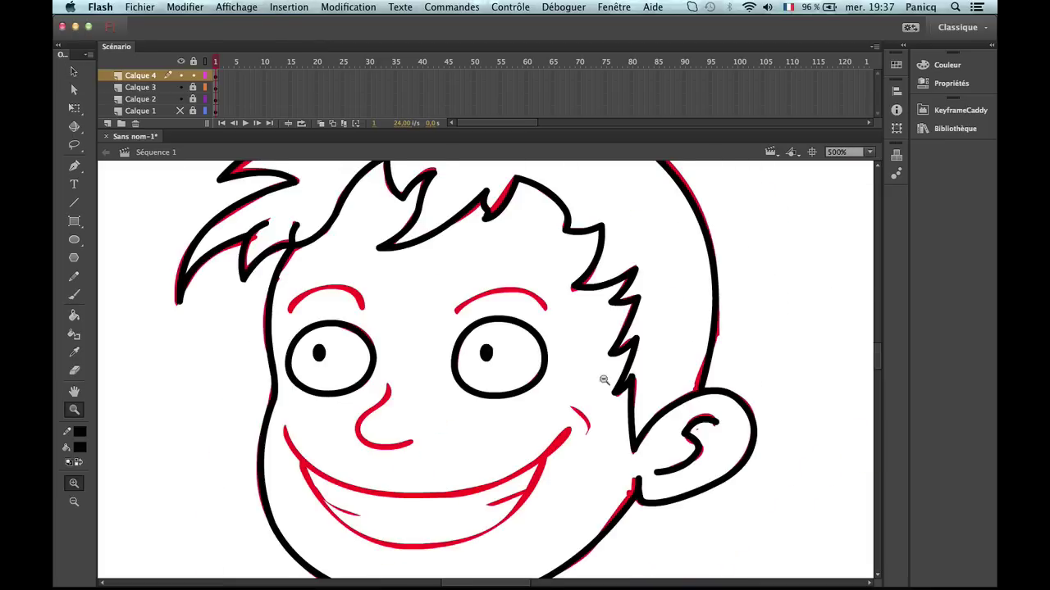
Trace the left-hand eyebrow as a closed black shape, with a lower line and an arched upper line bent along the red sketch.
alt+click(427, 411)
click(428, 370)
scroll(435, 345, right, 2)
key(n)
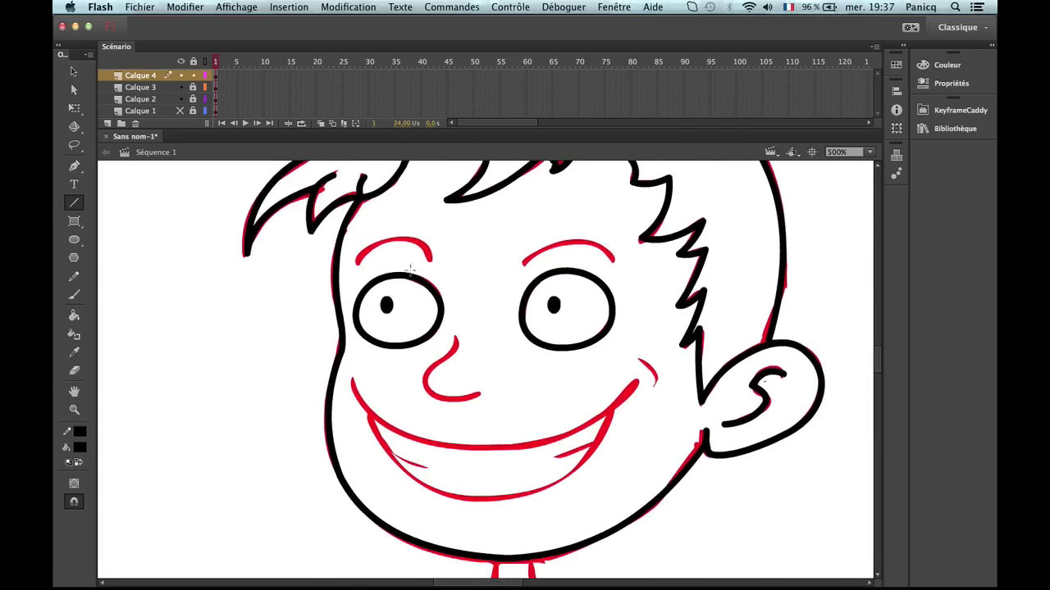
mouse_move(353, 262)
mouse_down()
mouse_move(431, 261)
mouse_move(382, 247)
mouse_up()
key(v)
key(super+z)
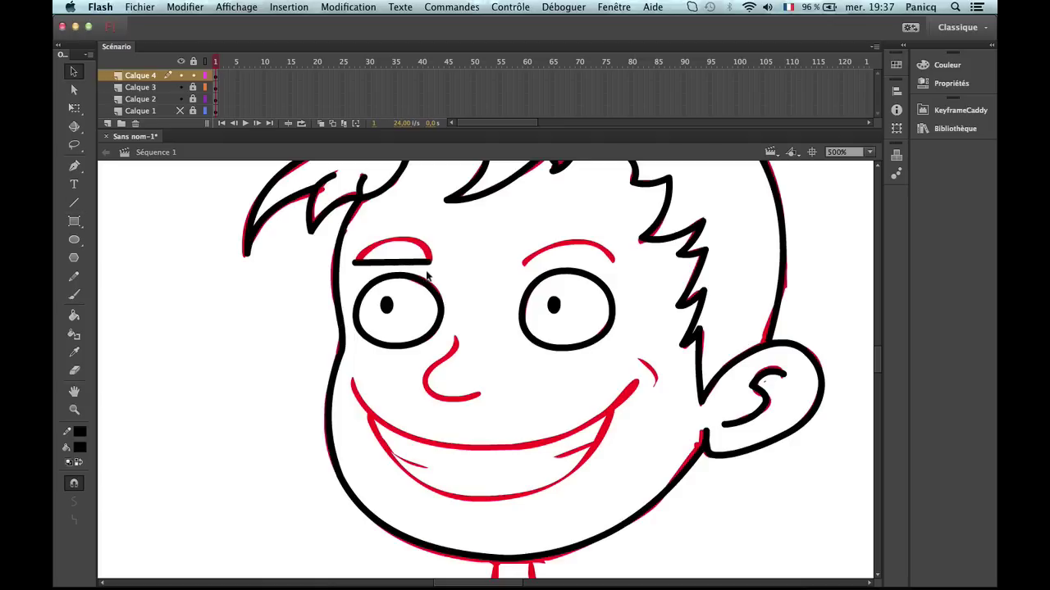
key(n)
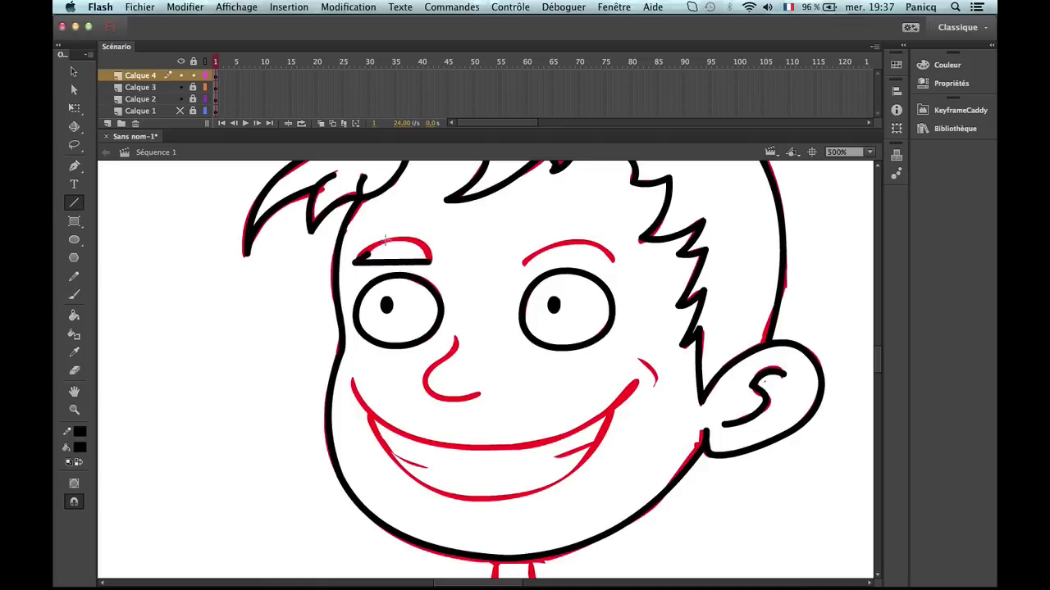
mouse_move(356, 261)
mouse_down()
mouse_move(402, 242)
mouse_move(428, 261)
mouse_move(423, 245)
mouse_move(382, 248)
mouse_move(393, 271)
mouse_move(400, 243)
mouse_up()
key(v)
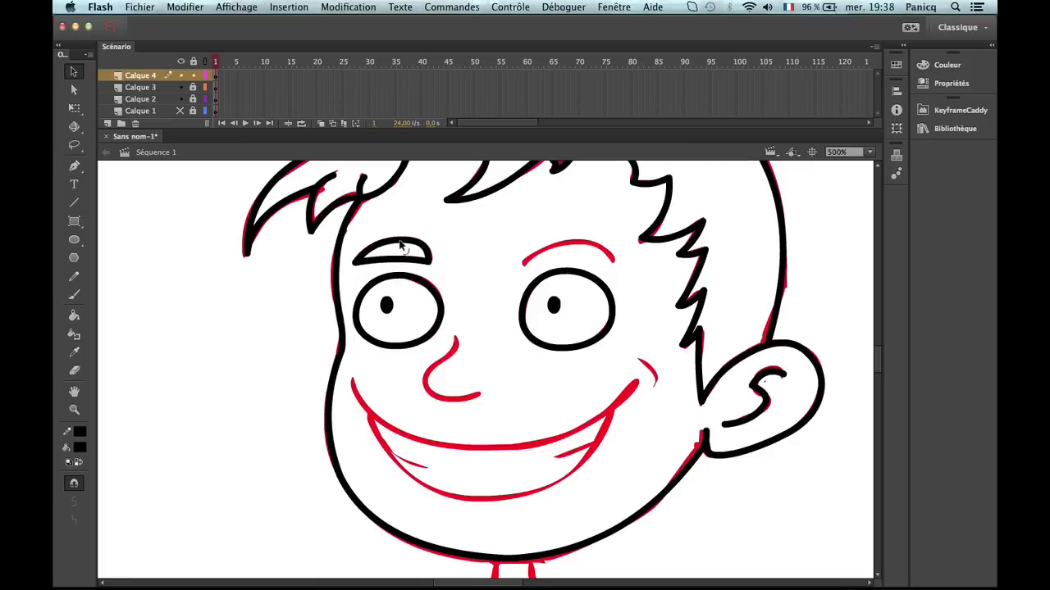
Trace the right-hand eyebrow with black lines, bending them into a closed arched shape over the sketch.
key(n)
mouse_move(523, 263)
mouse_down()
mouse_move(625, 262)
mouse_move(578, 242)
mouse_move(525, 263)
mouse_move(548, 245)
mouse_move(597, 248)
mouse_move(570, 258)
mouse_move(564, 248)
mouse_move(576, 243)
mouse_move(579, 259)
mouse_move(574, 205)
mouse_move(578, 245)
mouse_up()
key(v)
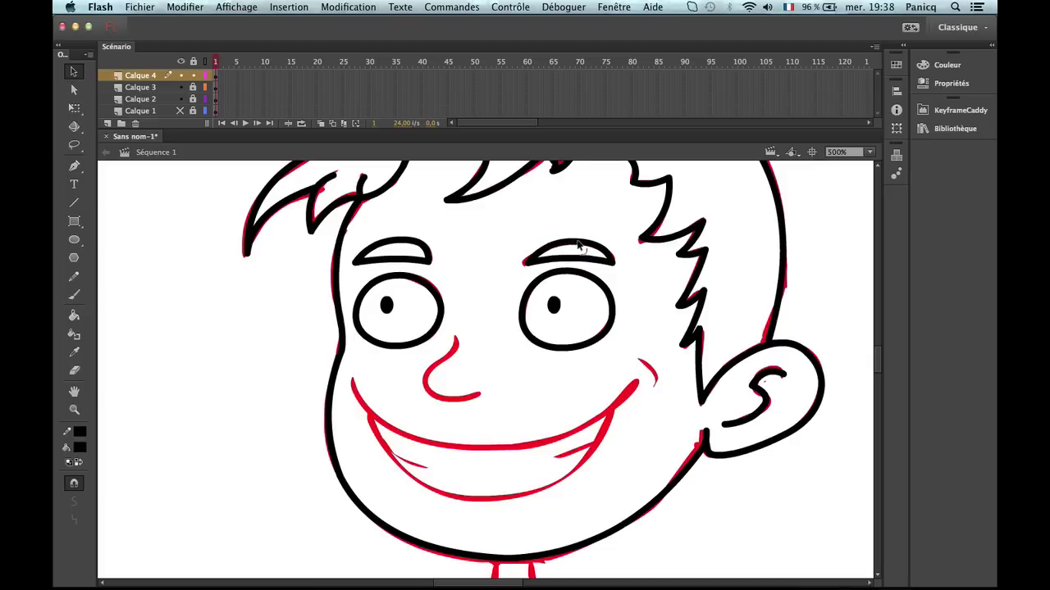
Bend the upper curve of the right-hand eyebrow upward to make the brow thicker.
key(z)
alt+click(572, 337)
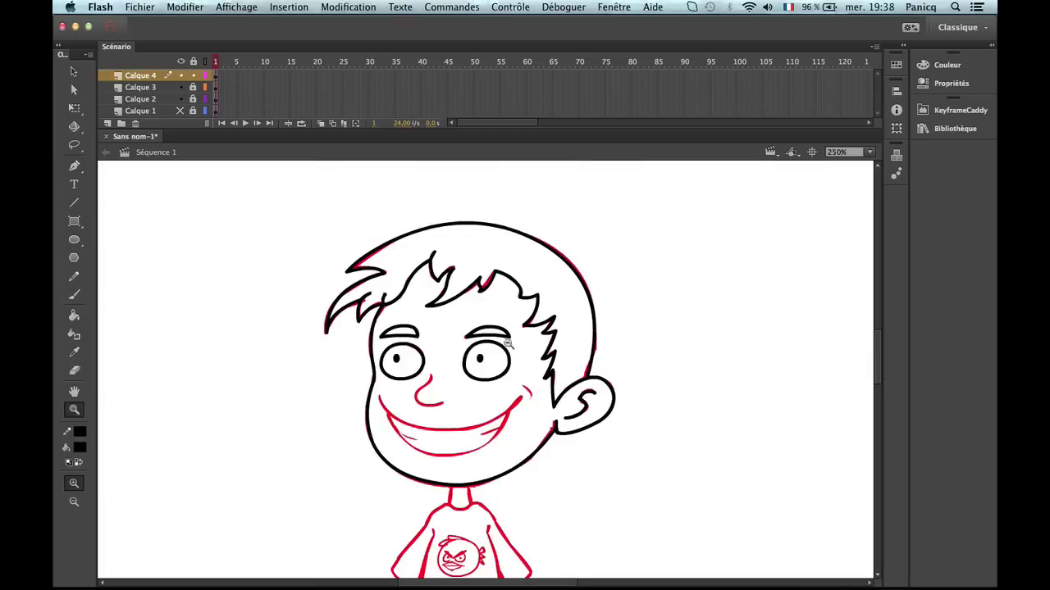
click(439, 409)
click(559, 248)
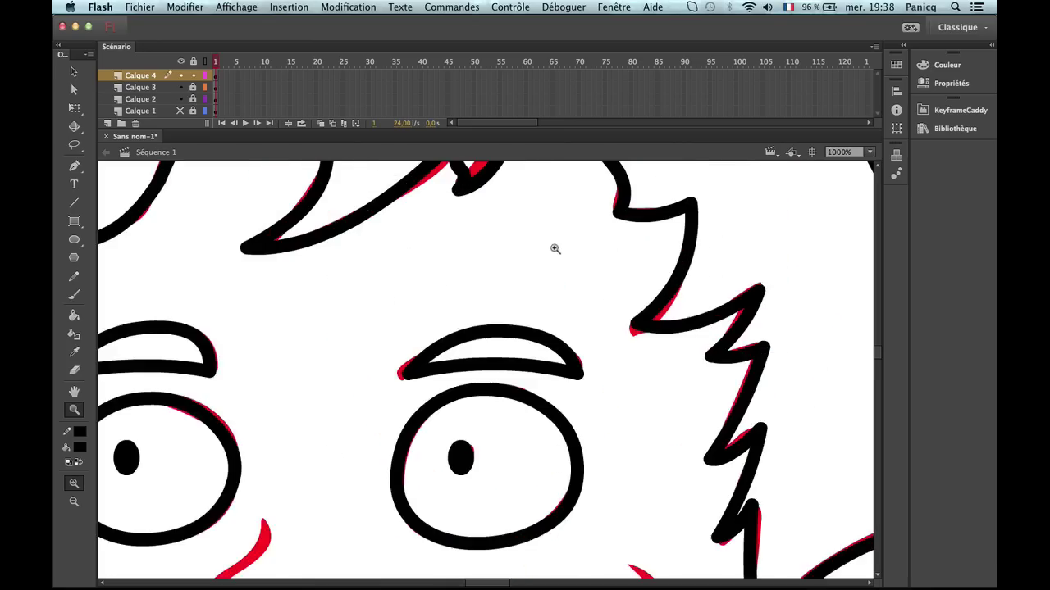
key(v)
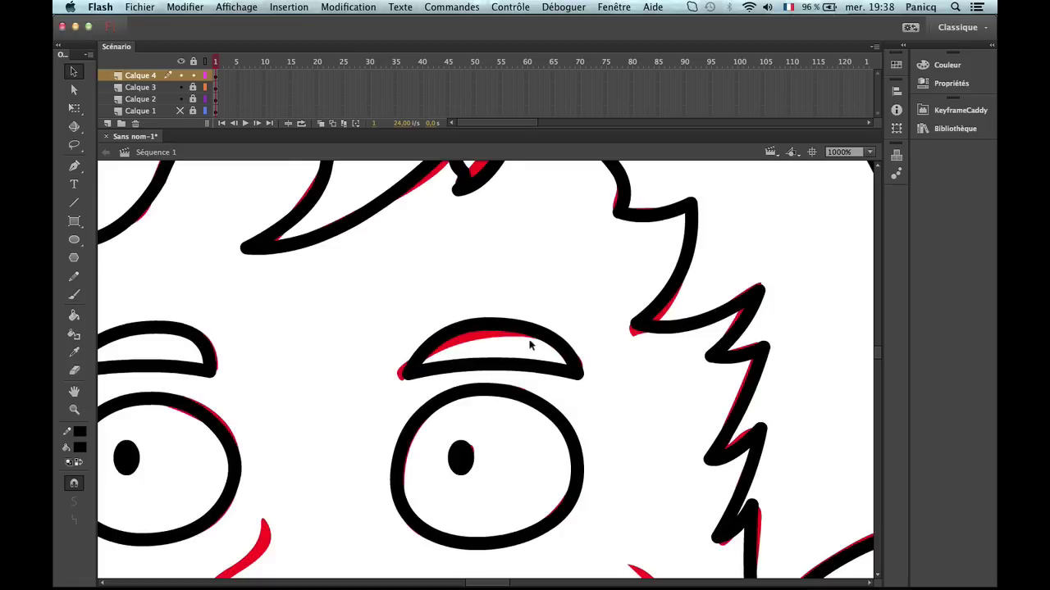
drag(535, 330, 534, 327)
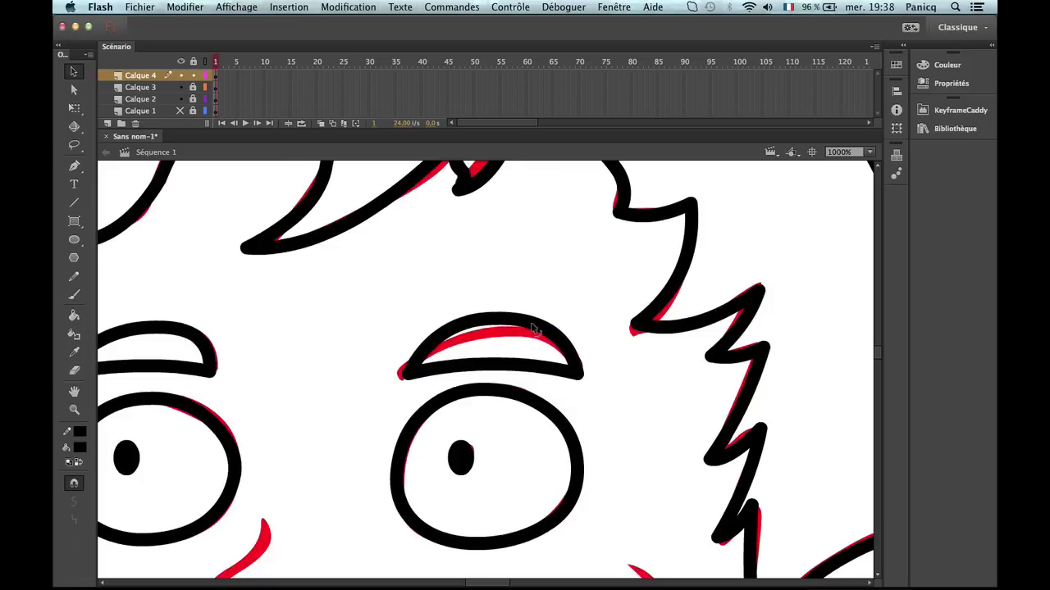
drag(449, 328, 442, 327)
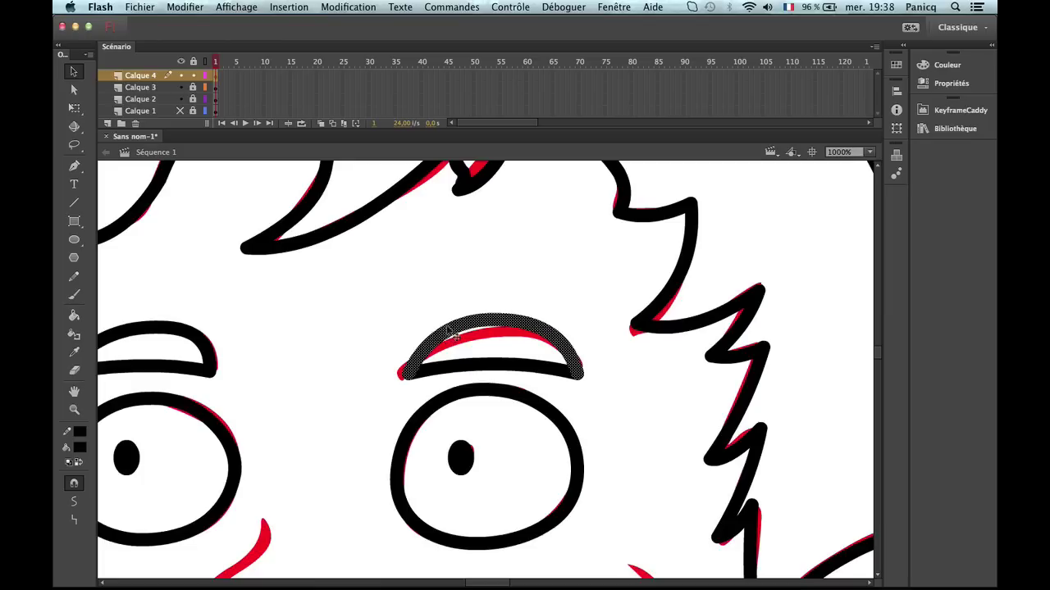
Refine the right-hand eyebrow's upper arch by adjusting its anchor point and curve handles with the Subselection tool.
key(a)
click(485, 332)
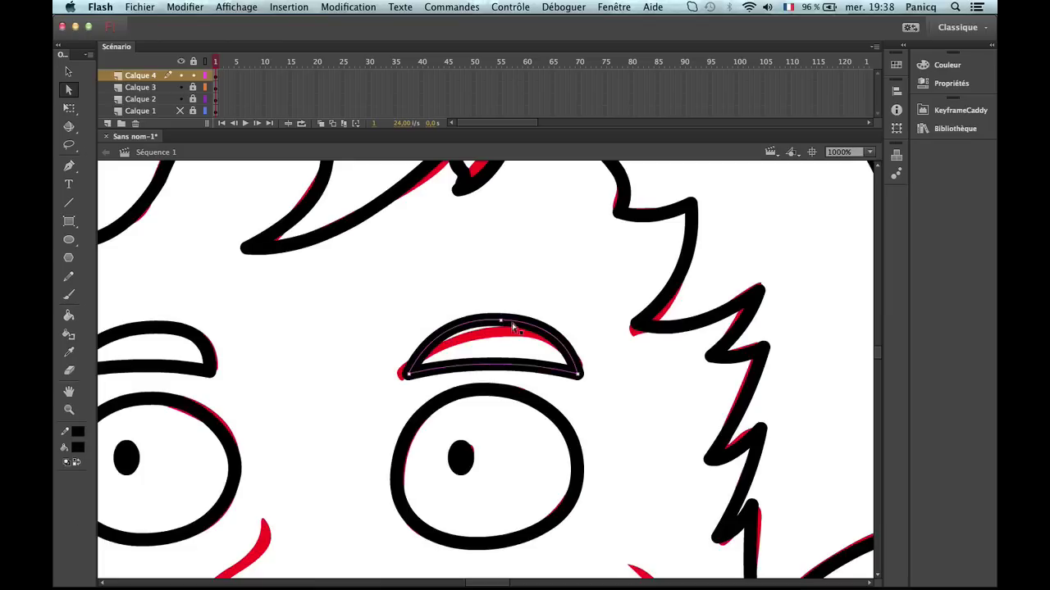
click(530, 306)
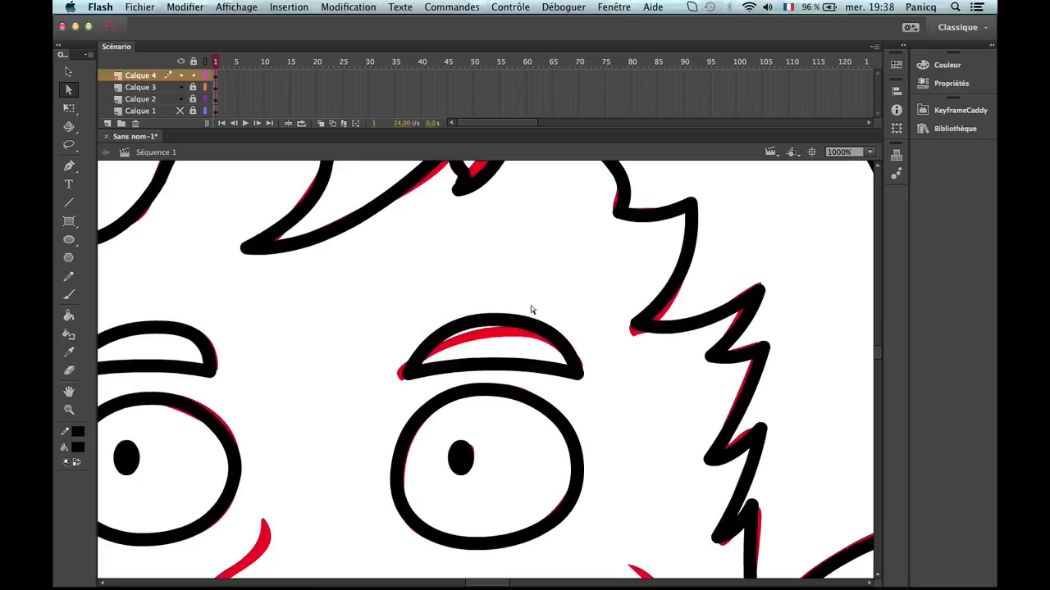
drag(486, 303, 544, 364)
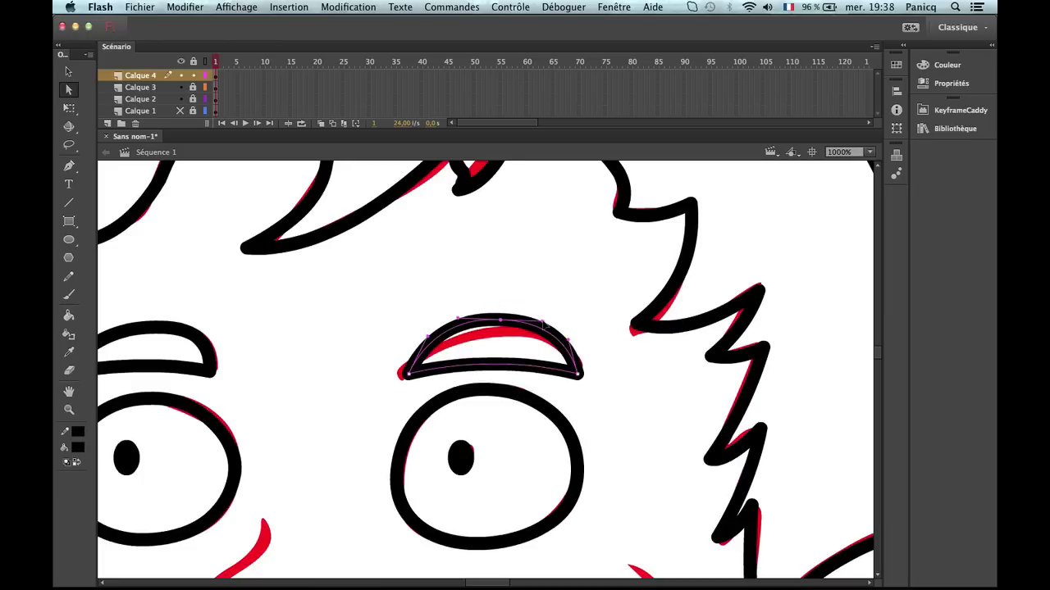
click(542, 319)
key(v)
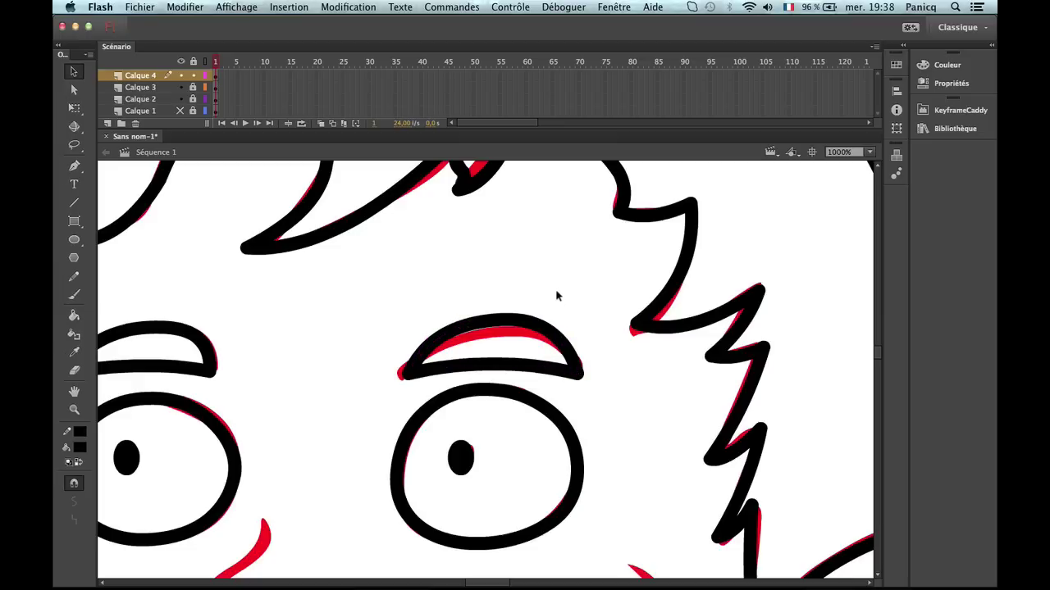
Hide the Calque 2 and Calque 3 sketch layers to examine the black line art alone, and show them again.
key(z)
alt+click(498, 363)
alt+click(457, 392)
drag(486, 460, 508, 453)
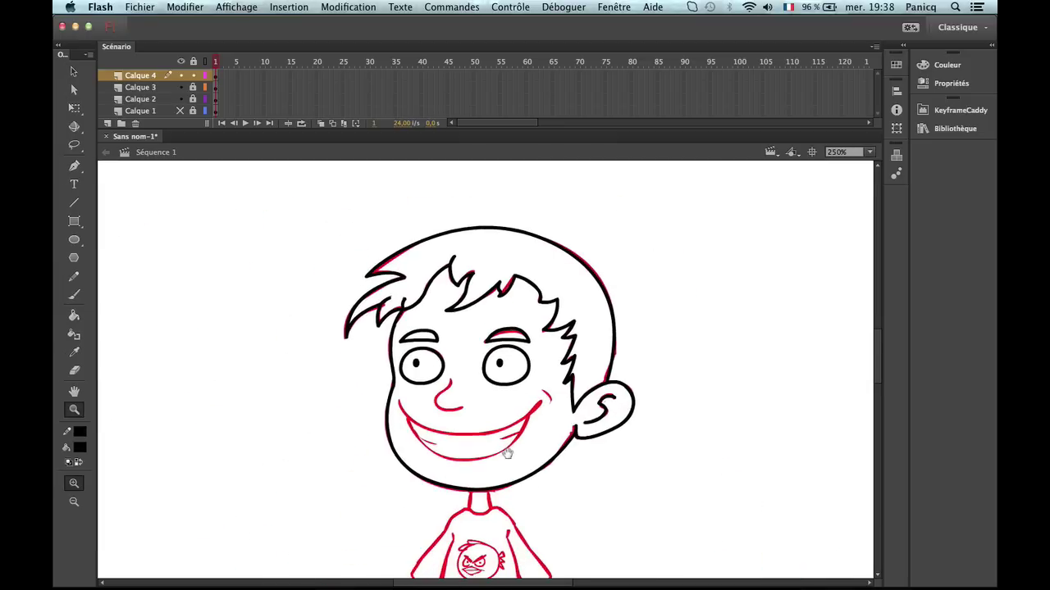
click(179, 100)
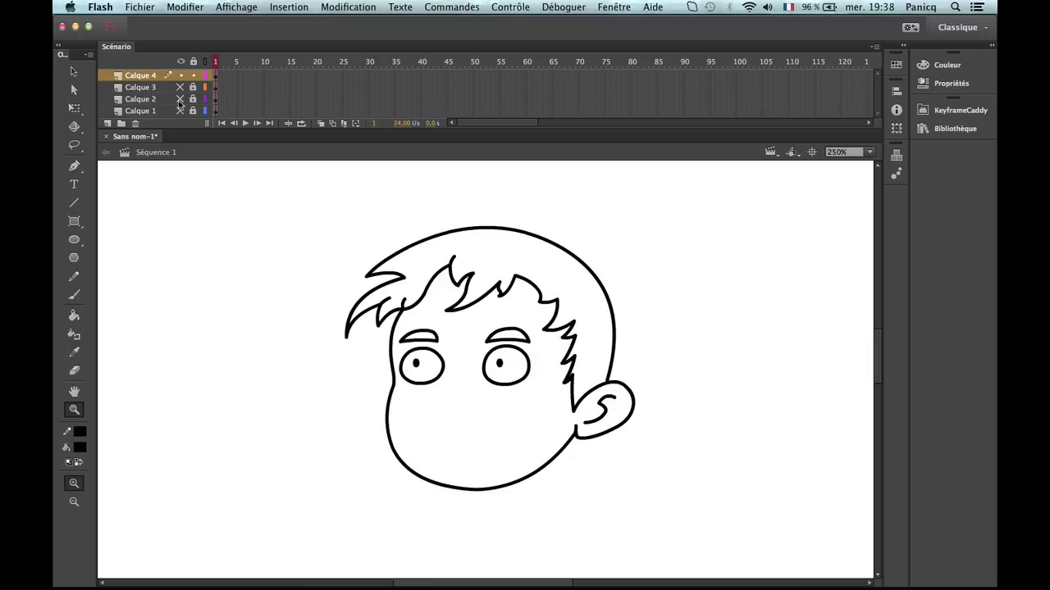
click(182, 87)
Draw three connected straight black lines along the red nose sketch, from its upper tip to its lower end.
click(496, 467)
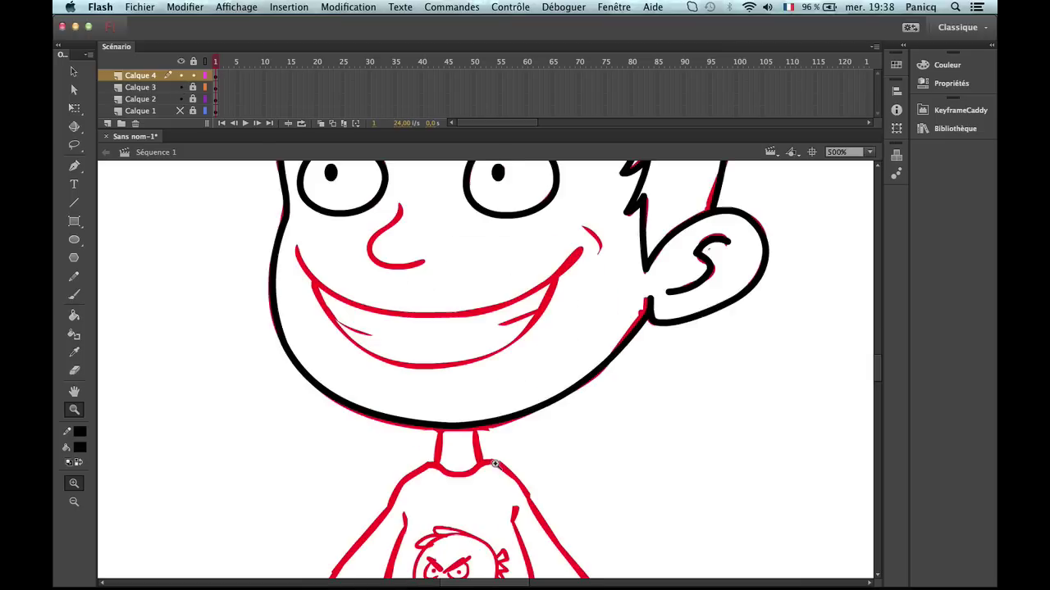
click(409, 231)
key(n)
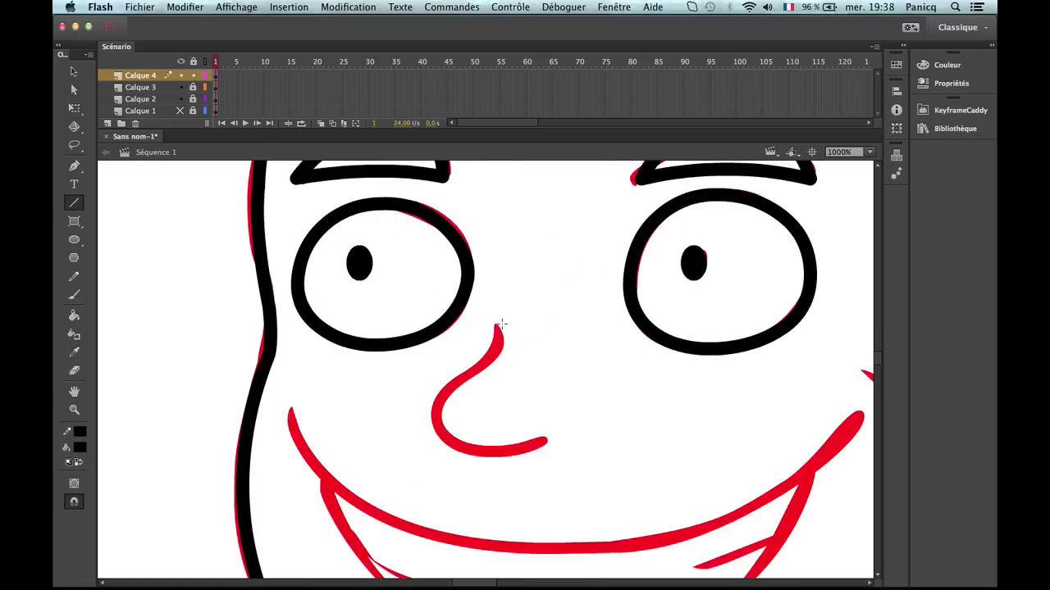
mouse_move(499, 327)
mouse_down()
mouse_move(434, 410)
mouse_move(468, 386)
mouse_move(455, 391)
mouse_move(447, 433)
mouse_move(482, 457)
mouse_move(546, 444)
mouse_up()
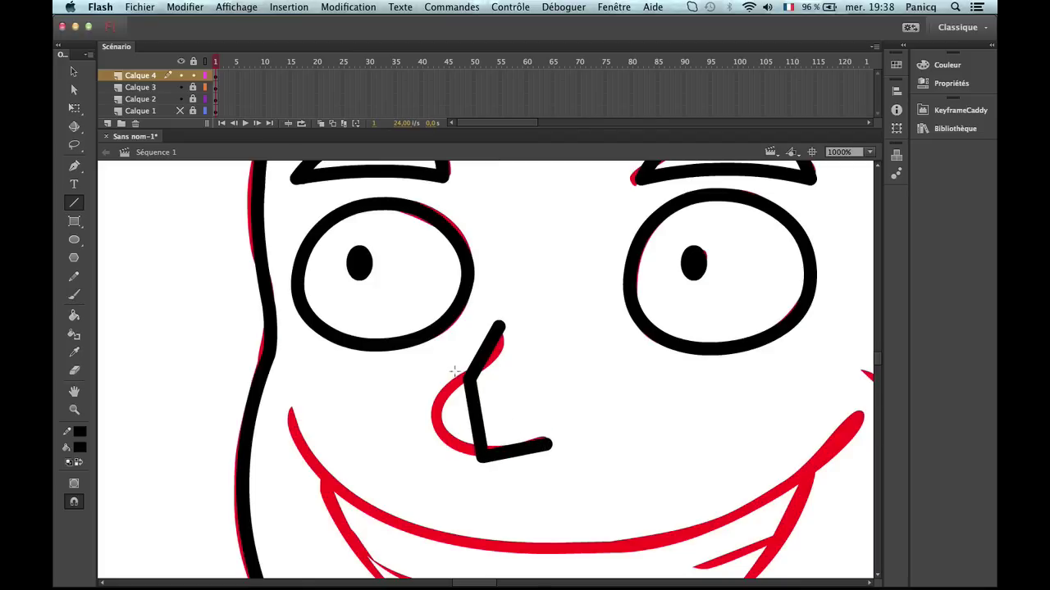
Bend the three straight nose lines into smooth curves that follow the red nose sketch.
key(v)
drag(482, 353, 498, 364)
drag(483, 414, 438, 420)
mouse_move(474, 463)
mouse_down()
mouse_move(481, 453)
mouse_move(452, 428)
mouse_move(463, 457)
mouse_move(487, 451)
mouse_move(464, 454)
mouse_up()
Toggle object snapping, shorten the nose line's lower end slightly, and refine its lower curves against the sketch.
key(super+shift+slash)
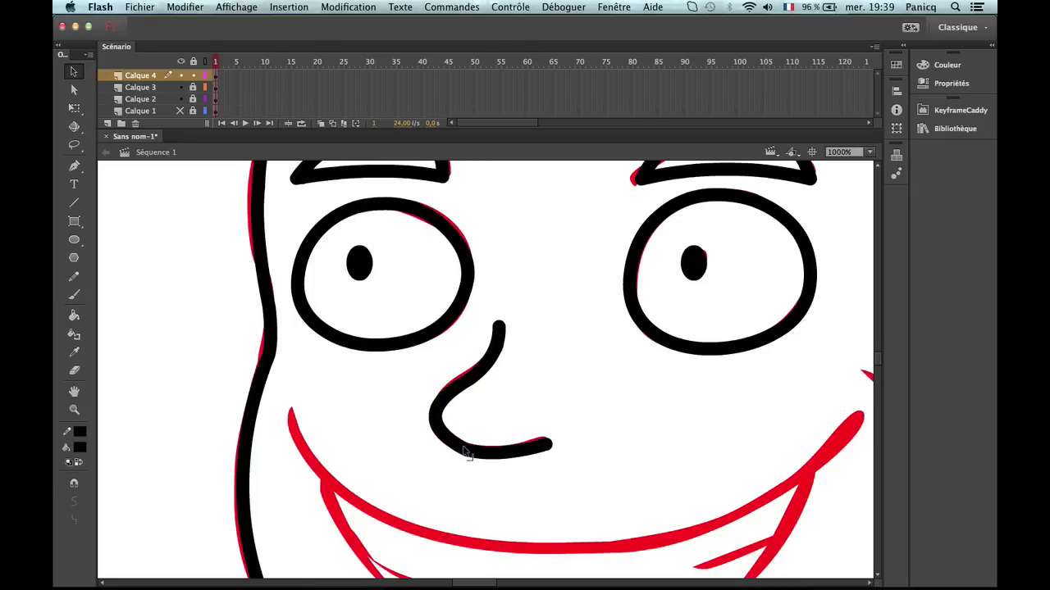
click(546, 445)
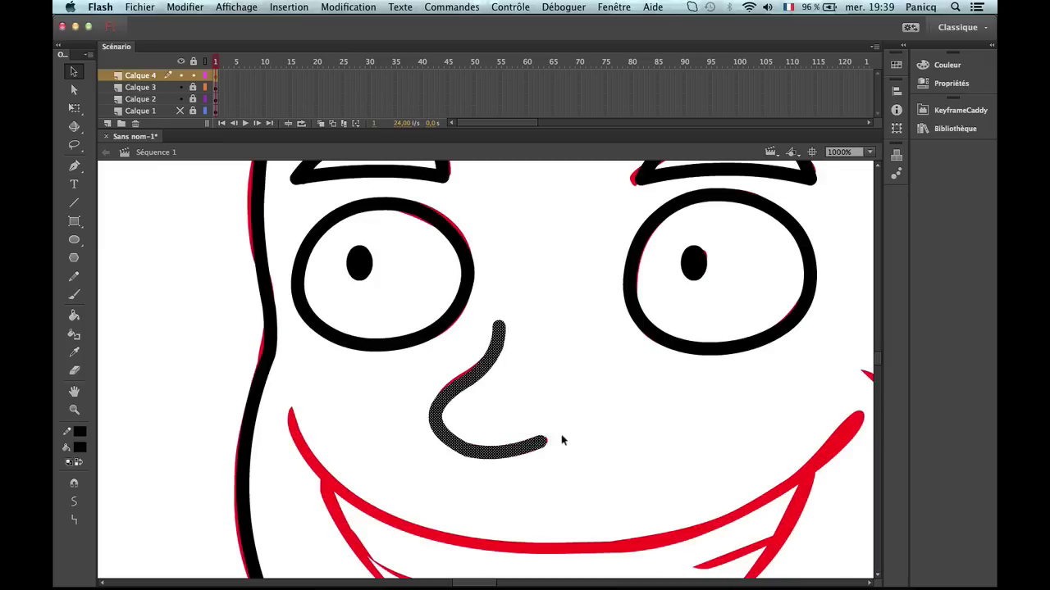
click(558, 443)
mouse_move(481, 457)
mouse_down()
mouse_move(495, 460)
mouse_move(461, 453)
mouse_up()
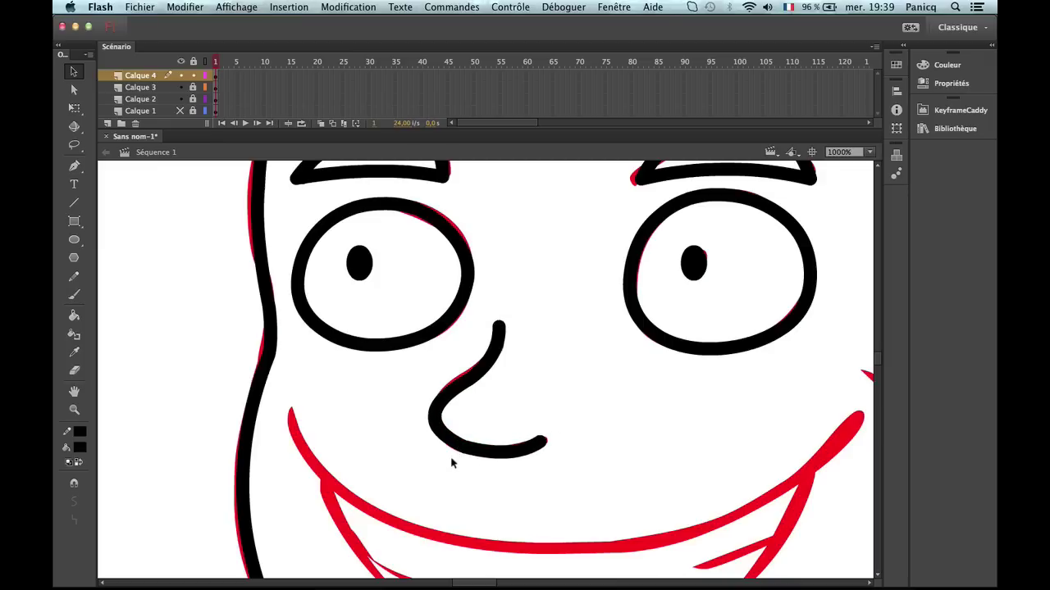
drag(438, 417, 440, 417)
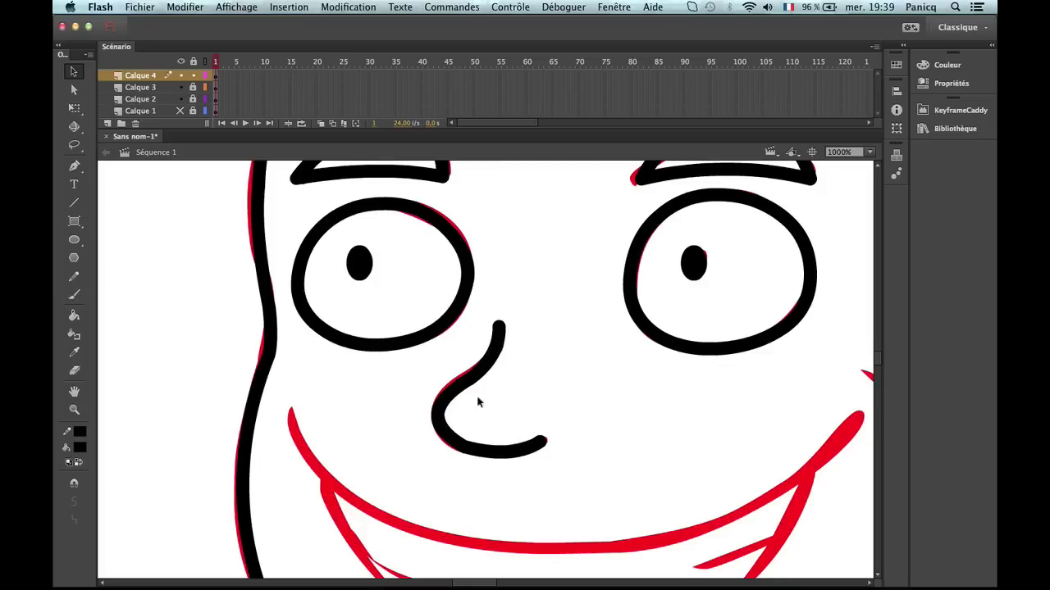
Draw a black line from the left-hand mouth corner to the middle of the upper lip and bend it along the sketch.
key(z)
alt+click(535, 426)
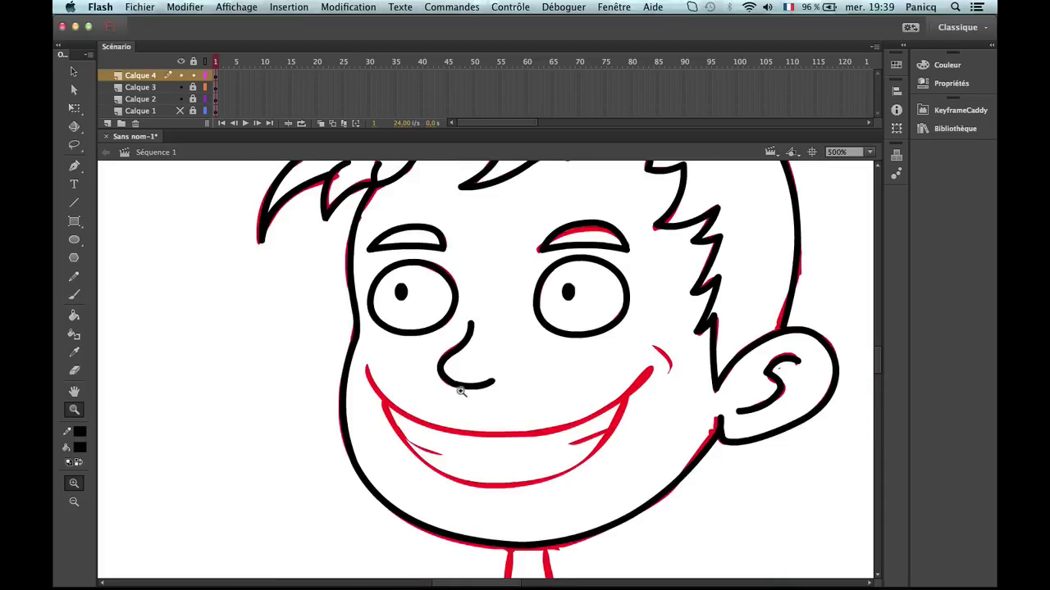
click(488, 442)
drag(490, 436, 437, 450)
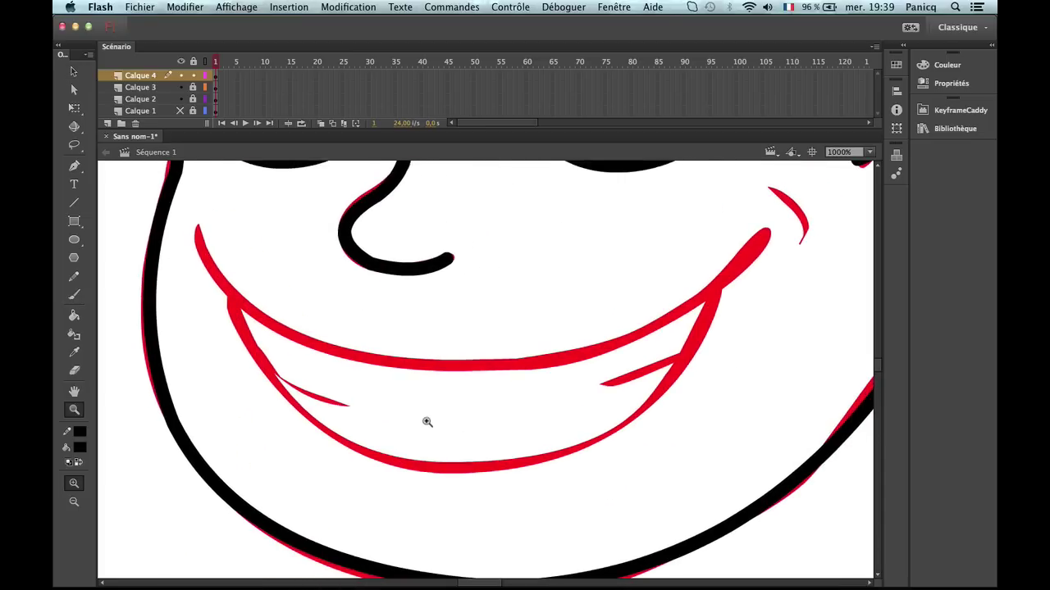
key(n)
mouse_move(198, 230)
mouse_down()
mouse_move(304, 246)
mouse_move(489, 359)
mouse_up()
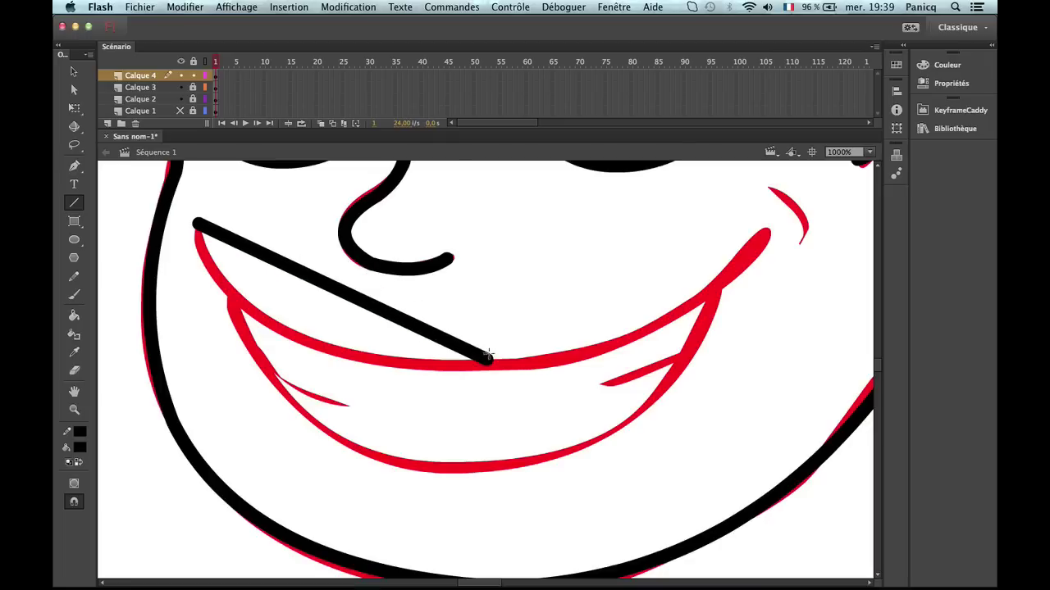
key(v)
drag(375, 310, 324, 353)
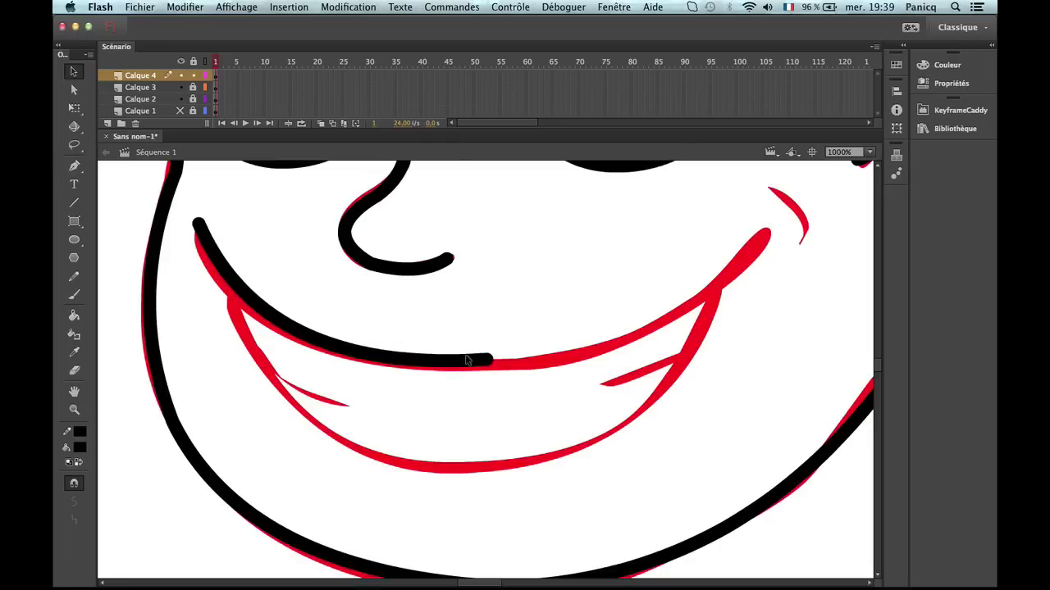
Extend the upper lip line from its middle to the right-hand mouth corner and curve it along the red sketch.
mouse_move(489, 364)
mouse_down()
mouse_move(441, 367)
mouse_move(839, 237)
mouse_move(769, 237)
mouse_up()
key(n)
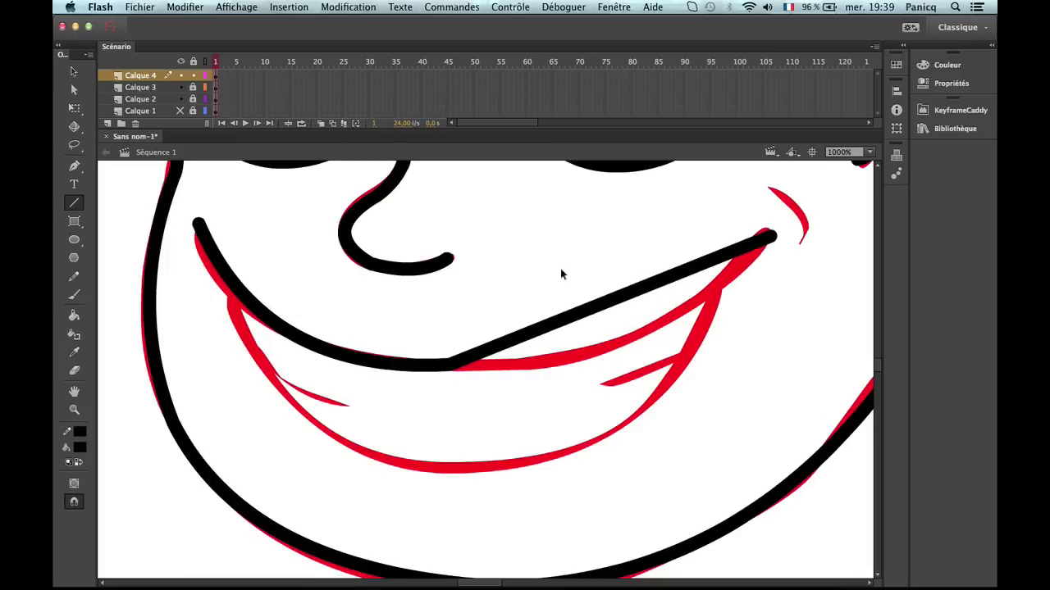
key(v)
drag(530, 338, 528, 379)
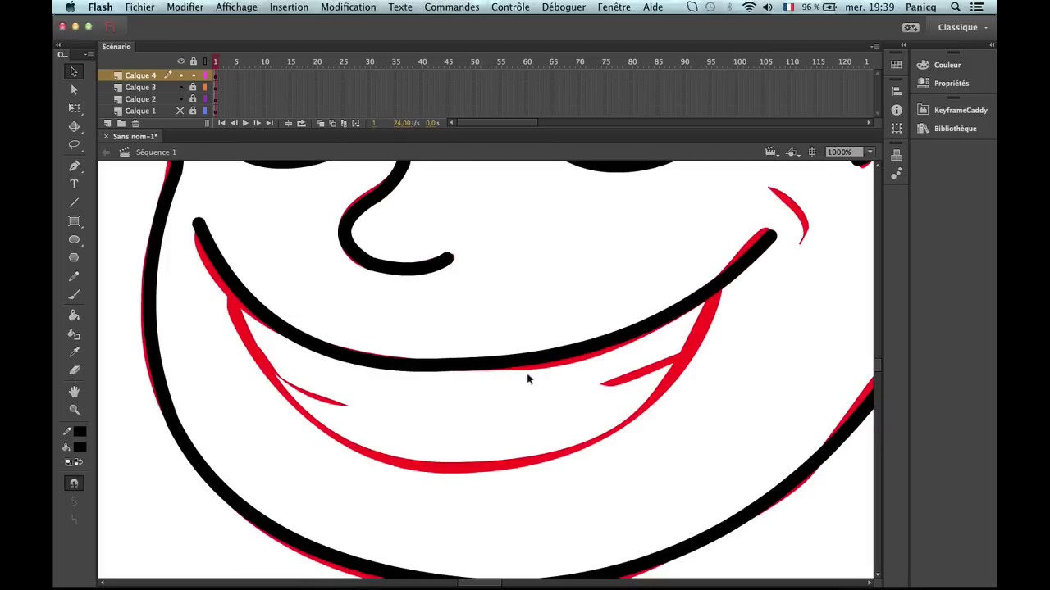
Refine the upper lip by reshaping its left half, raising its middle joint and nudging its right-hand tip onto the sketch.
drag(450, 373, 342, 350)
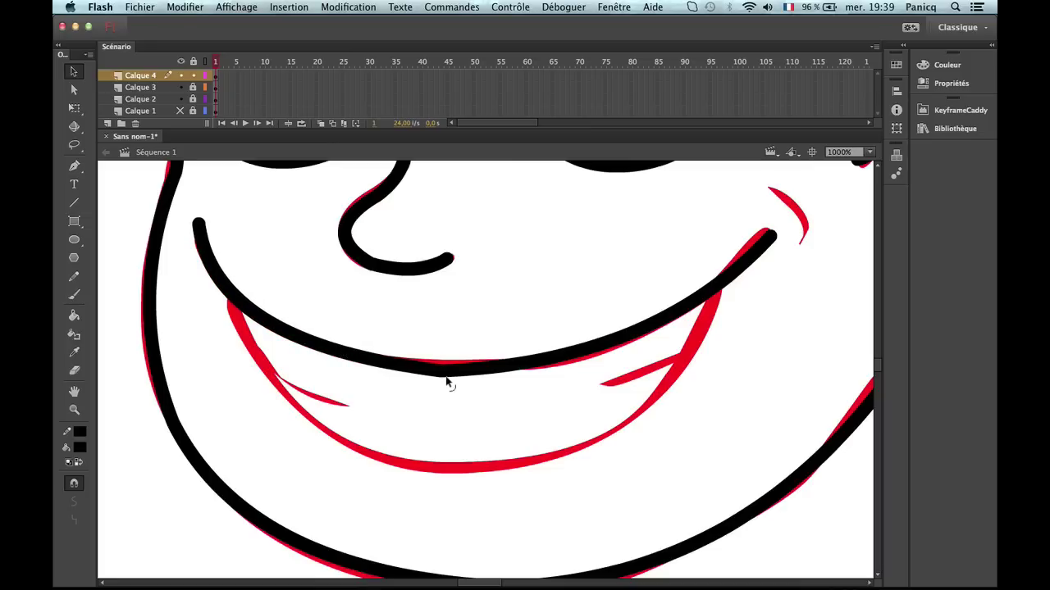
drag(447, 383, 447, 368)
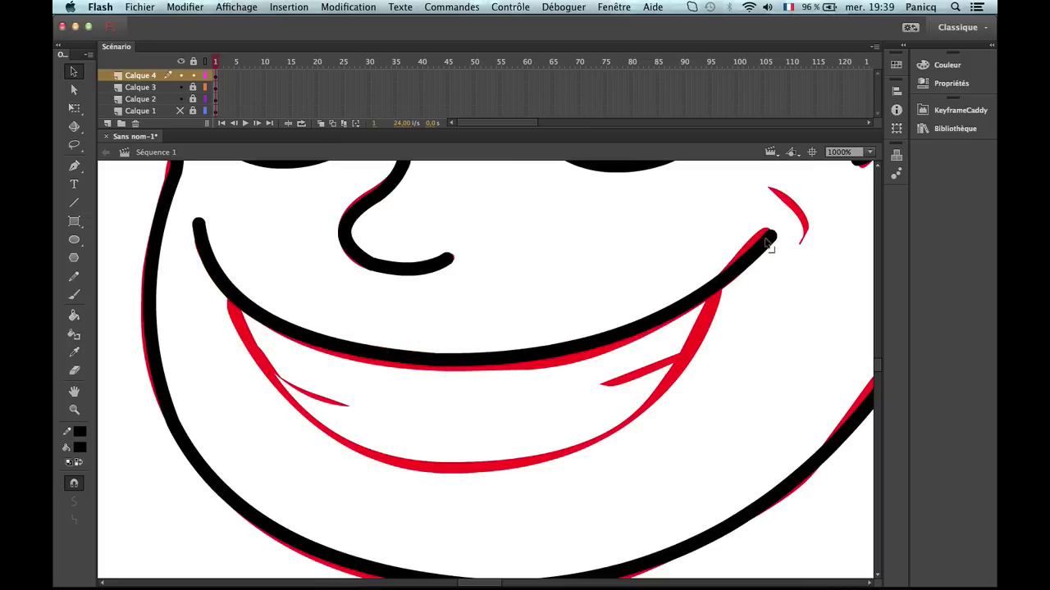
drag(775, 238, 768, 239)
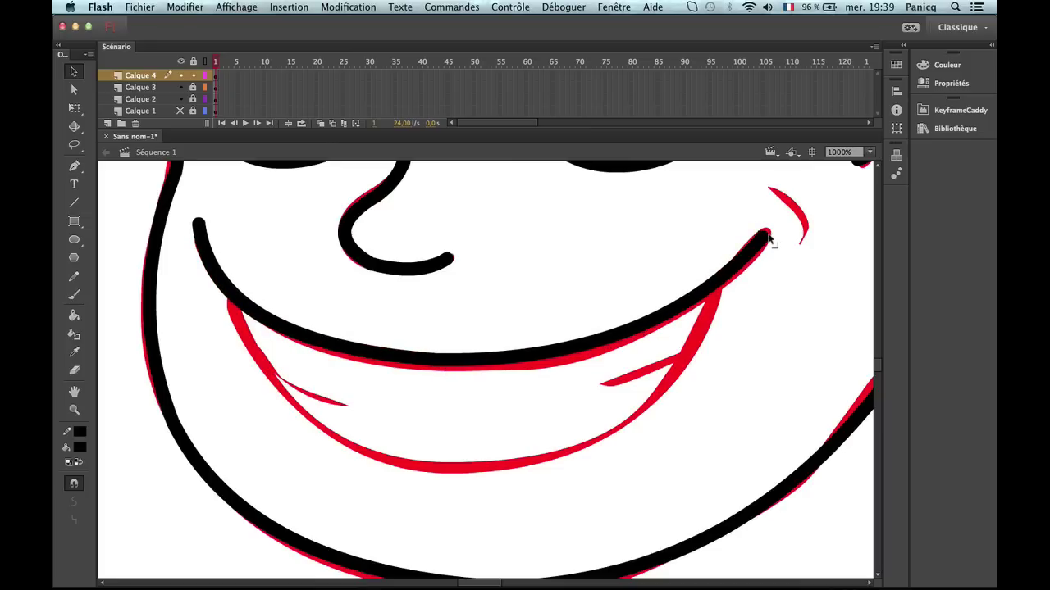
Trace the small cheek crease beside the right-hand mouth corner with a curved black line.
key(z)
alt+click(418, 371)
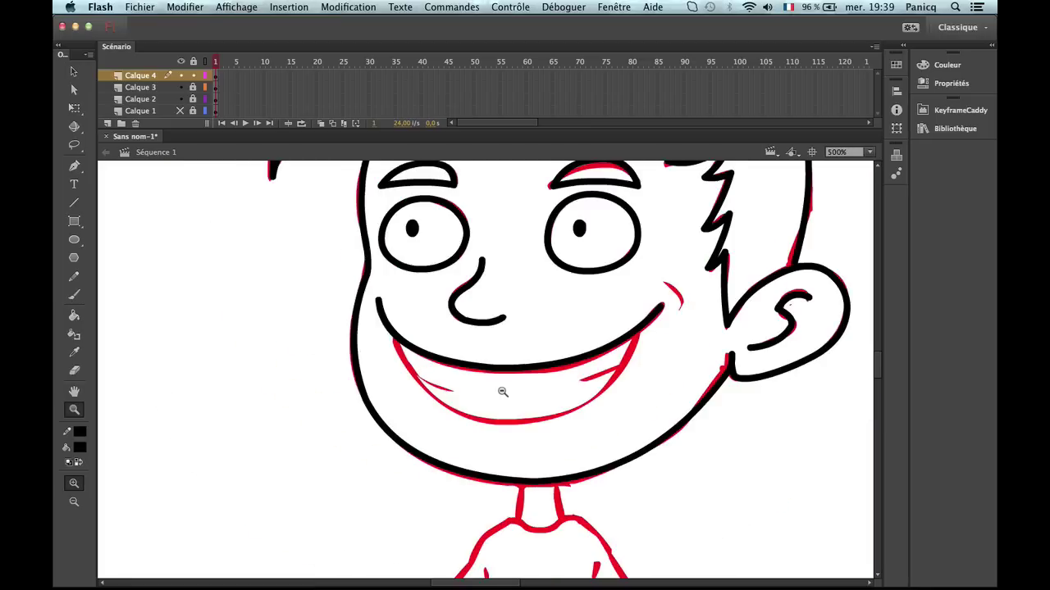
alt+click(608, 375)
click(505, 383)
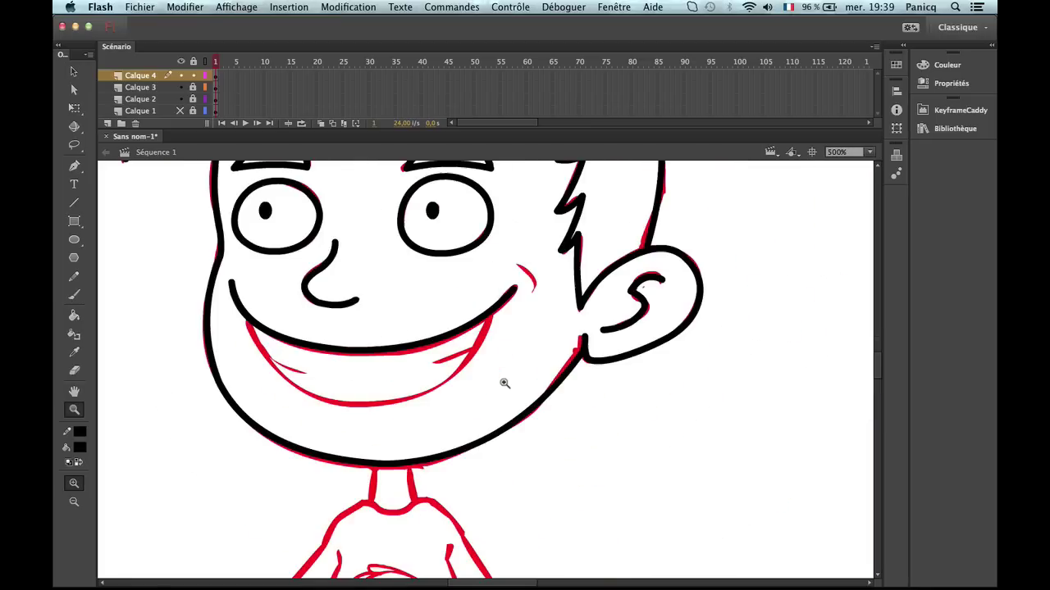
click(504, 368)
key(n)
scroll(574, 328, left, 3)
scroll(574, 328, up, 1)
mouse_move(615, 221)
mouse_down()
mouse_move(656, 277)
mouse_move(647, 248)
mouse_up()
key(v)
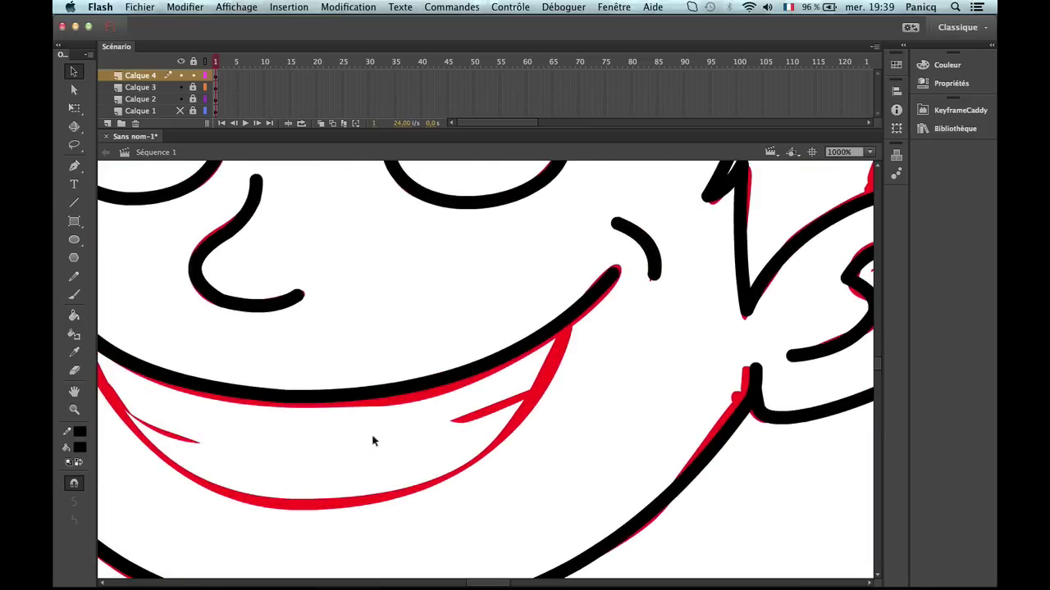
Trace the left half of the lower lip from the upper lip line to the bottom centre of the mouth.
scroll(374, 441, left, 3)
key(n)
drag(175, 341, 318, 506)
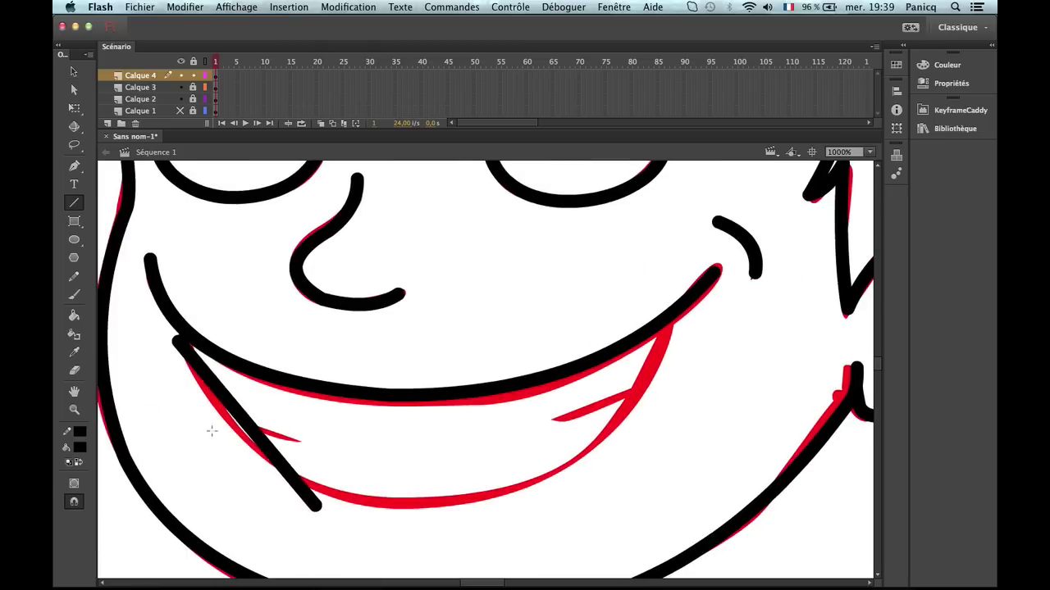
key(super+z)
mouse_move(195, 340)
mouse_down()
mouse_move(430, 501)
mouse_move(298, 497)
mouse_move(220, 473)
mouse_up()
key(v)
drag(202, 394, 191, 400)
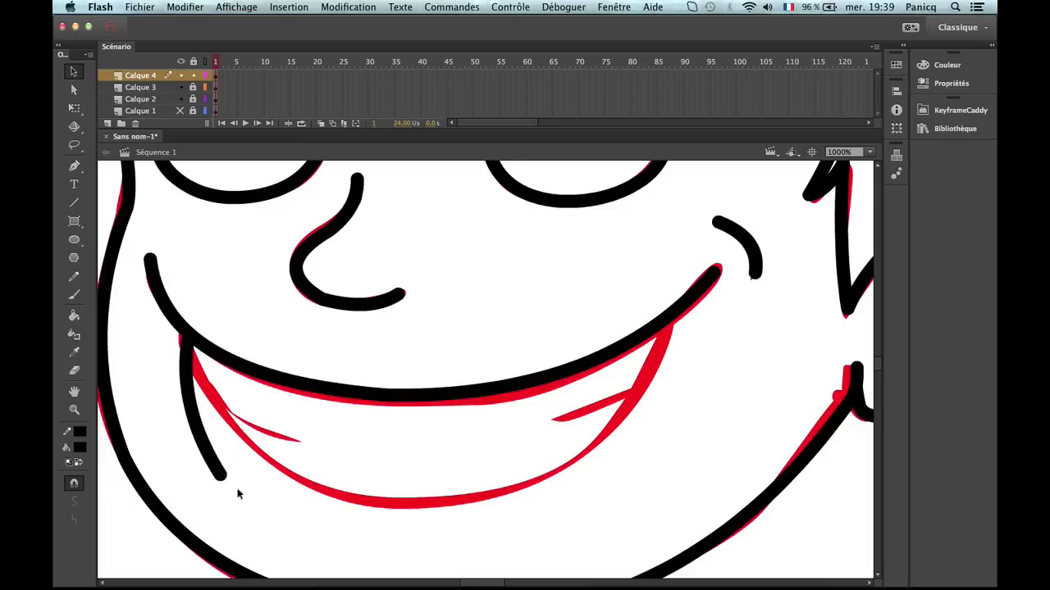
mouse_move(220, 480)
mouse_down()
mouse_move(304, 485)
mouse_move(403, 511)
mouse_up()
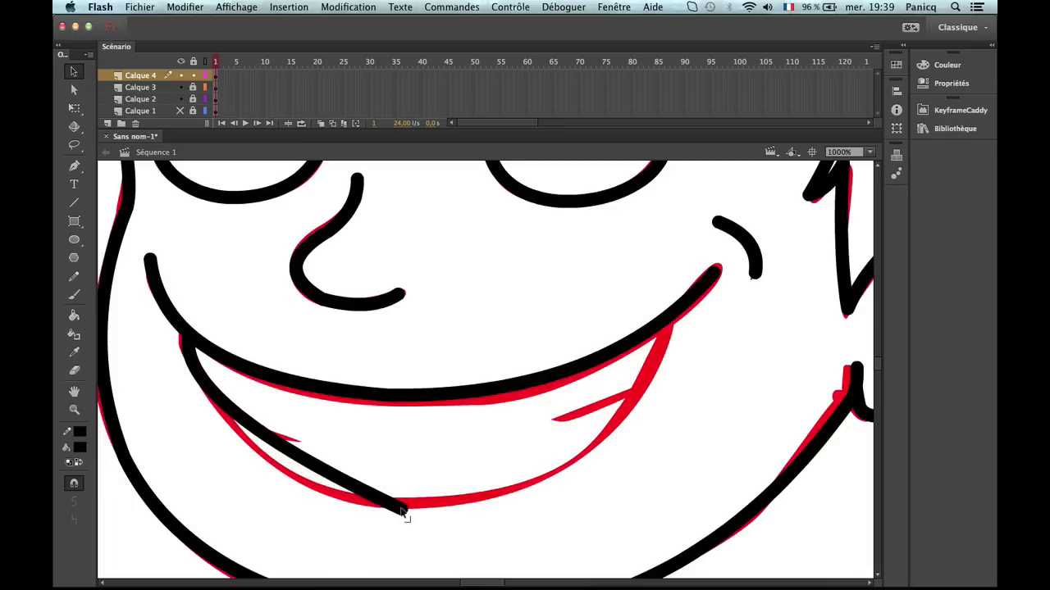
drag(277, 455, 319, 502)
Trace the right half of the lower lip up to the upper lip line with two connected, curved segments.
mouse_move(402, 509)
mouse_down()
mouse_move(395, 497)
mouse_move(566, 430)
mouse_move(691, 333)
mouse_move(614, 370)
mouse_move(594, 422)
mouse_move(607, 443)
mouse_up()
key(n)
key(v)
mouse_move(526, 452)
mouse_down()
mouse_move(498, 479)
mouse_move(504, 492)
mouse_up()
mouse_move(604, 448)
mouse_down()
mouse_move(686, 331)
mouse_move(656, 335)
mouse_up()
drag(557, 436, 630, 432)
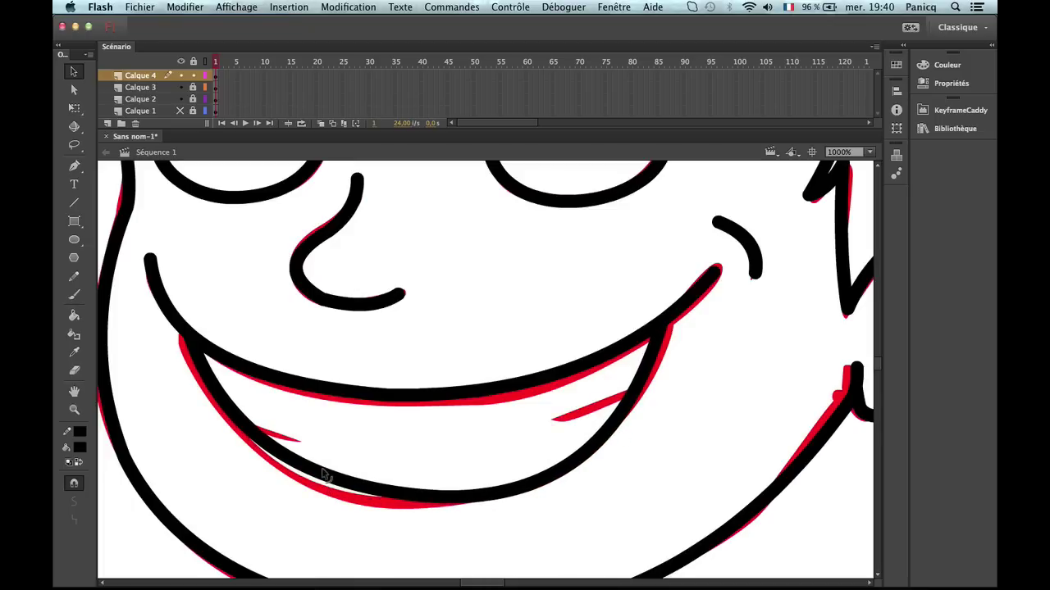
Refine the lower lip's bottom curve and level the handles of its bottom anchor point with the Subselection tool.
drag(324, 474, 303, 483)
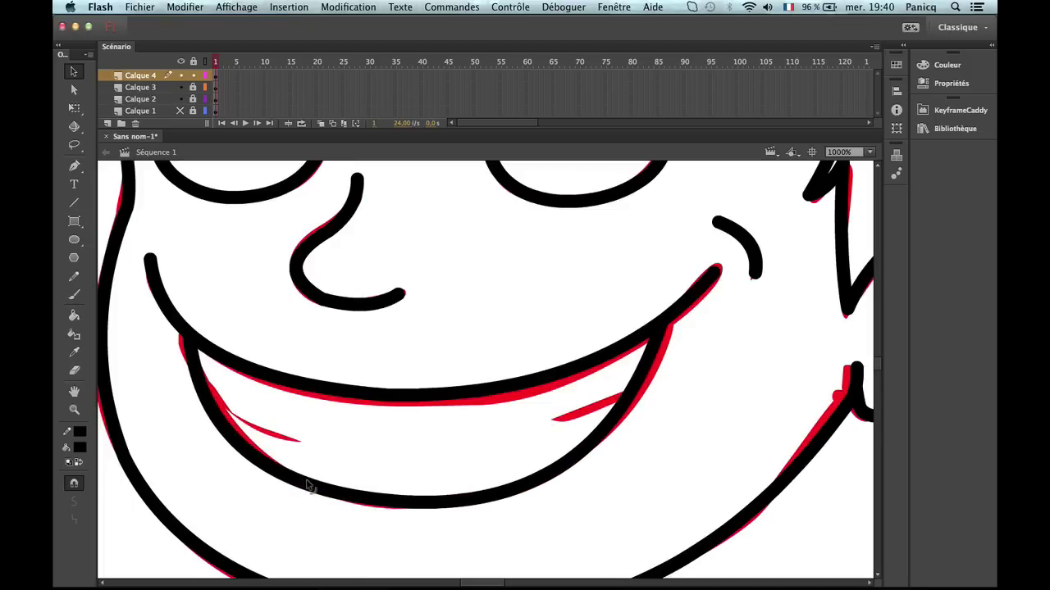
key(super+z)
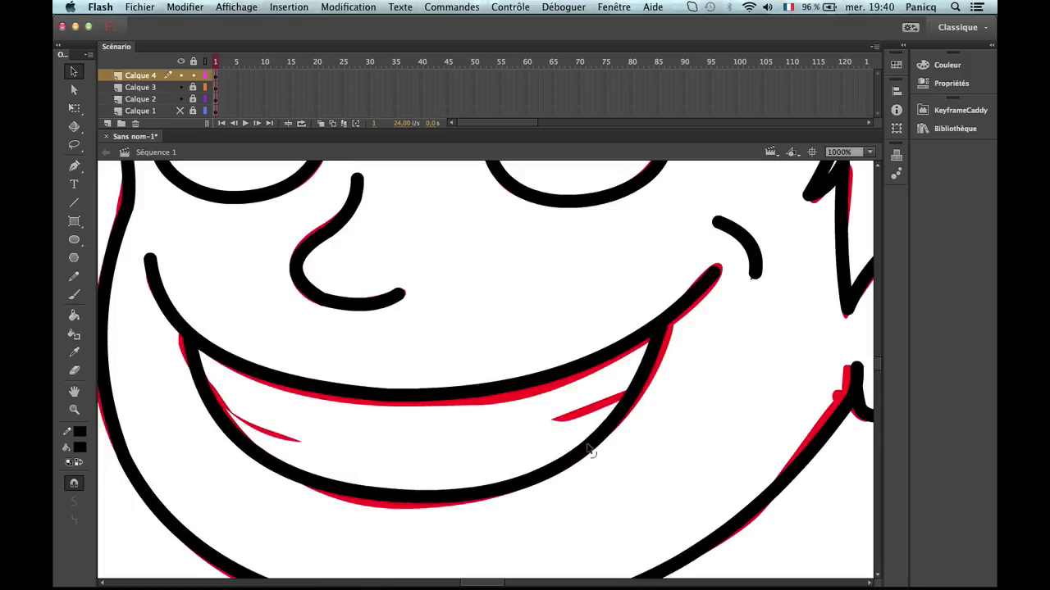
key(super+y)
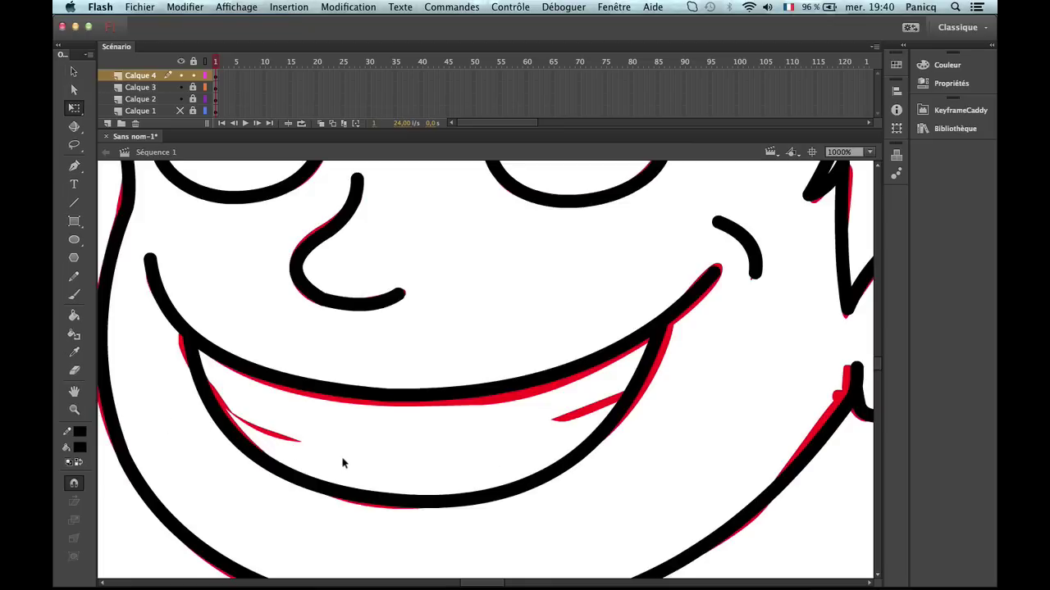
key(a)
drag(336, 467, 365, 551)
click(406, 500)
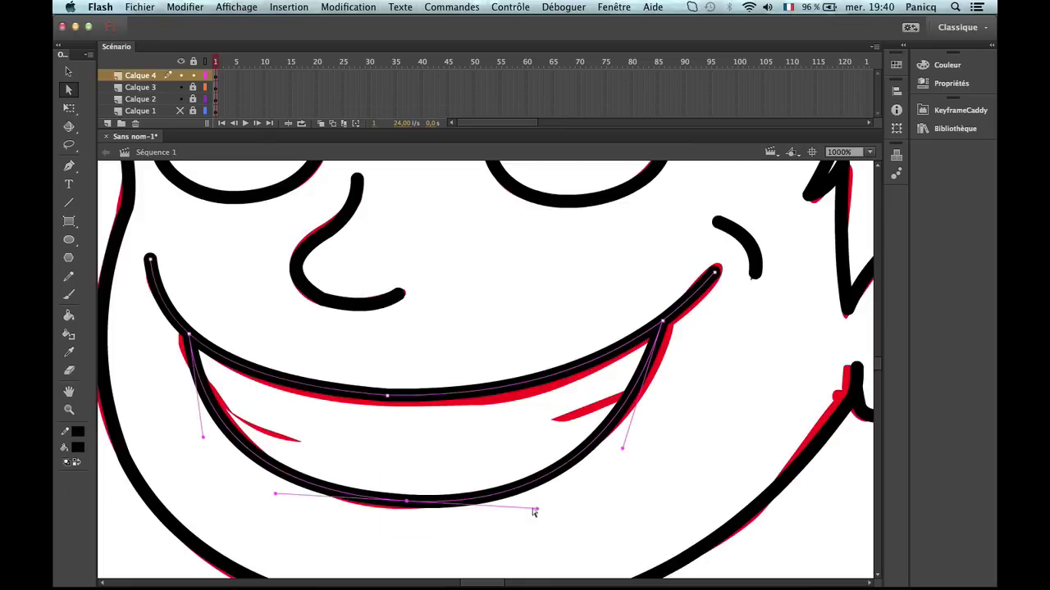
drag(537, 512, 534, 502)
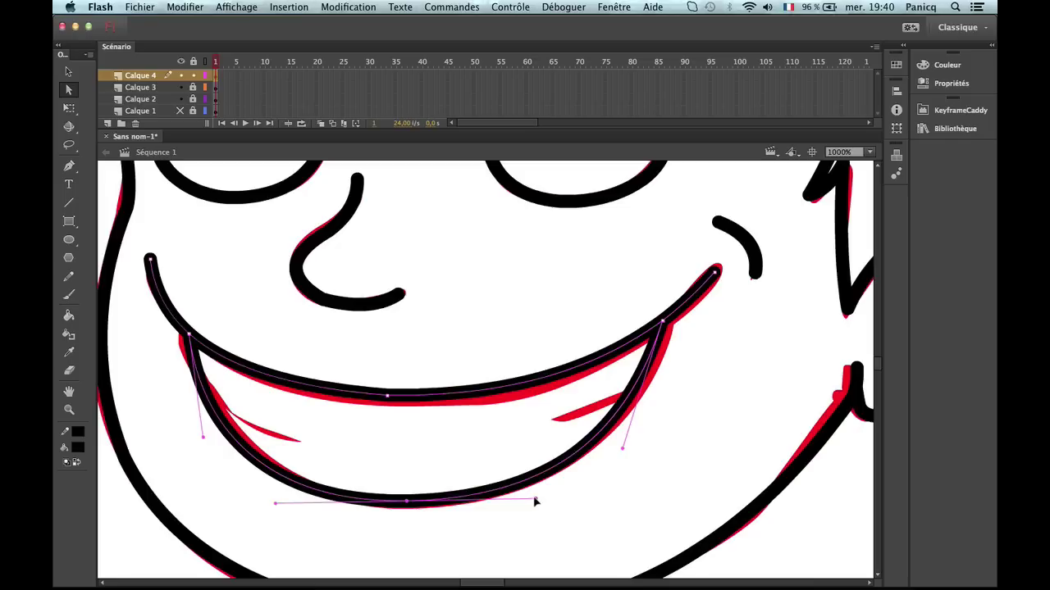
click(505, 560)
Draw the short crease line inside the mouth's right-hand side and delete the part sticking out past the lip.
key(n)
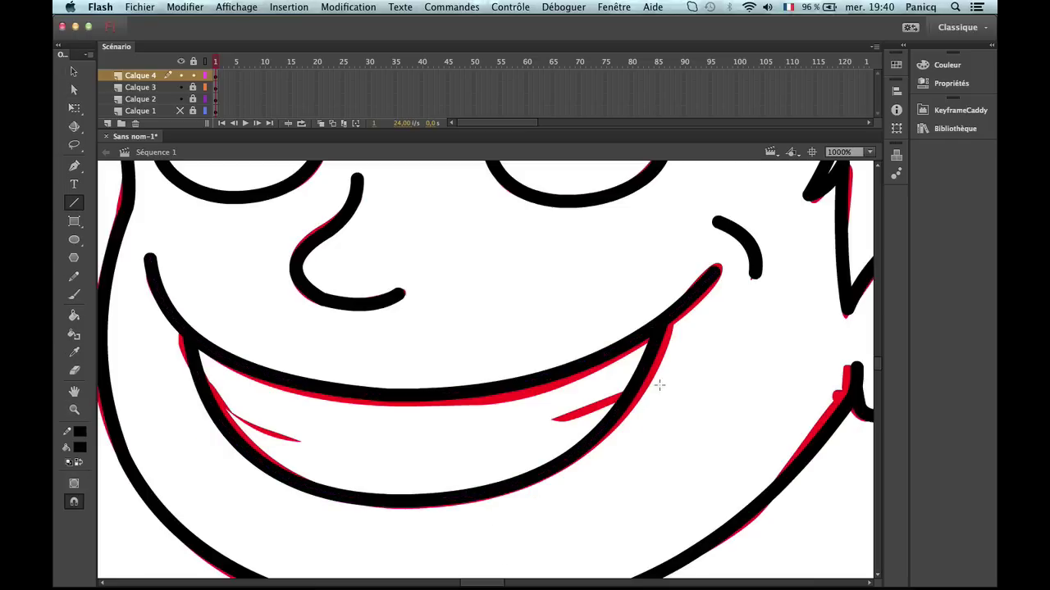
mouse_move(680, 365)
mouse_down()
mouse_move(514, 432)
mouse_move(559, 419)
mouse_up()
key(v)
click(670, 385)
key(Delete)
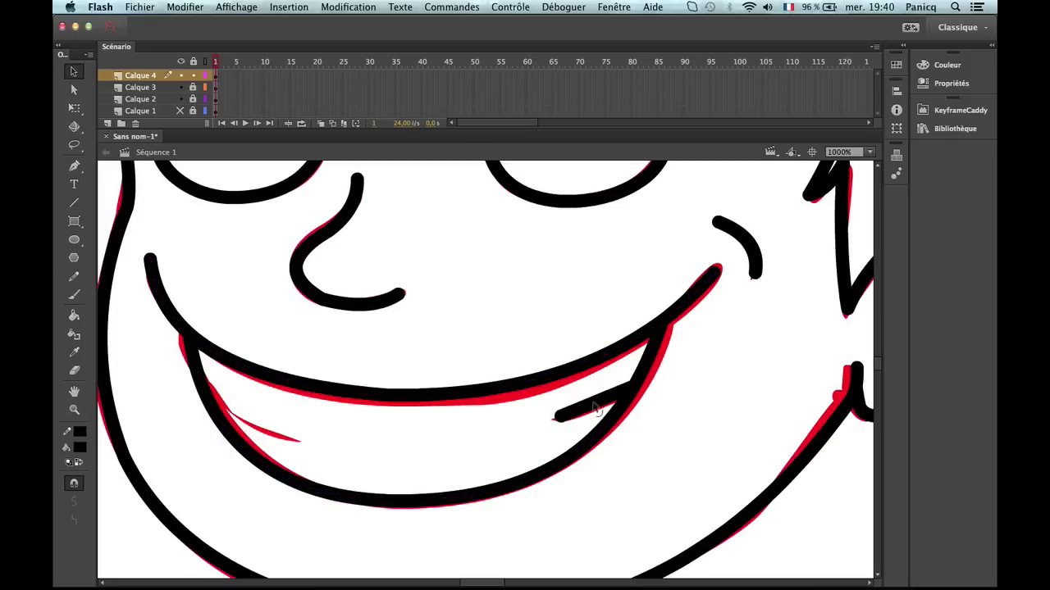
Draw a curved, shortened crease line inside the mouth's left-hand side and delete the part sticking out past the lip.
key(n)
drag(170, 364, 305, 442)
key(v)
drag(254, 414, 246, 427)
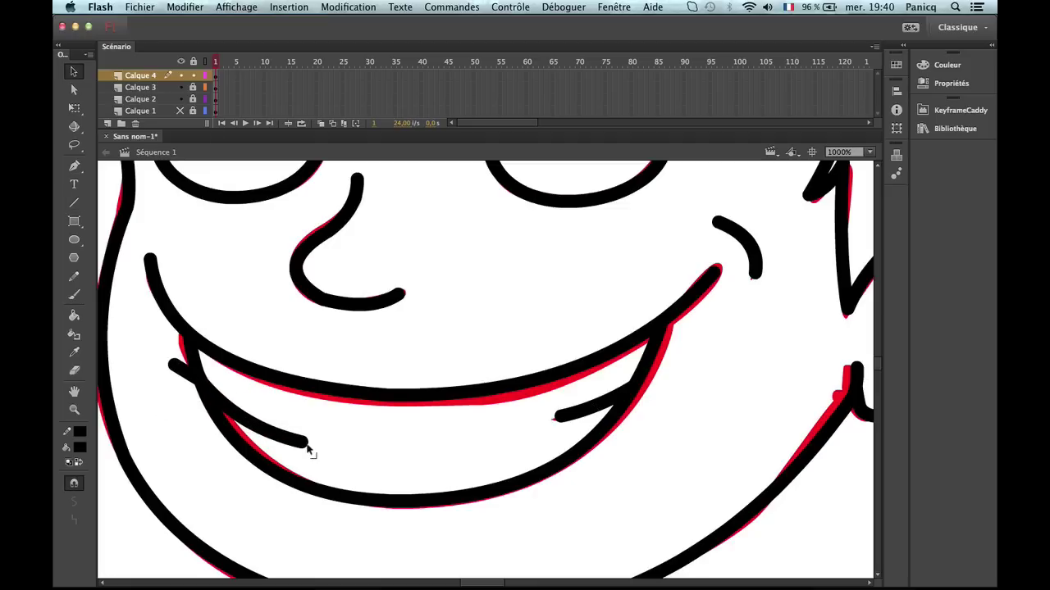
mouse_move(305, 445)
mouse_down()
mouse_move(288, 428)
mouse_move(243, 418)
mouse_move(289, 425)
mouse_move(266, 421)
mouse_up()
click(177, 371)
key(Delete)
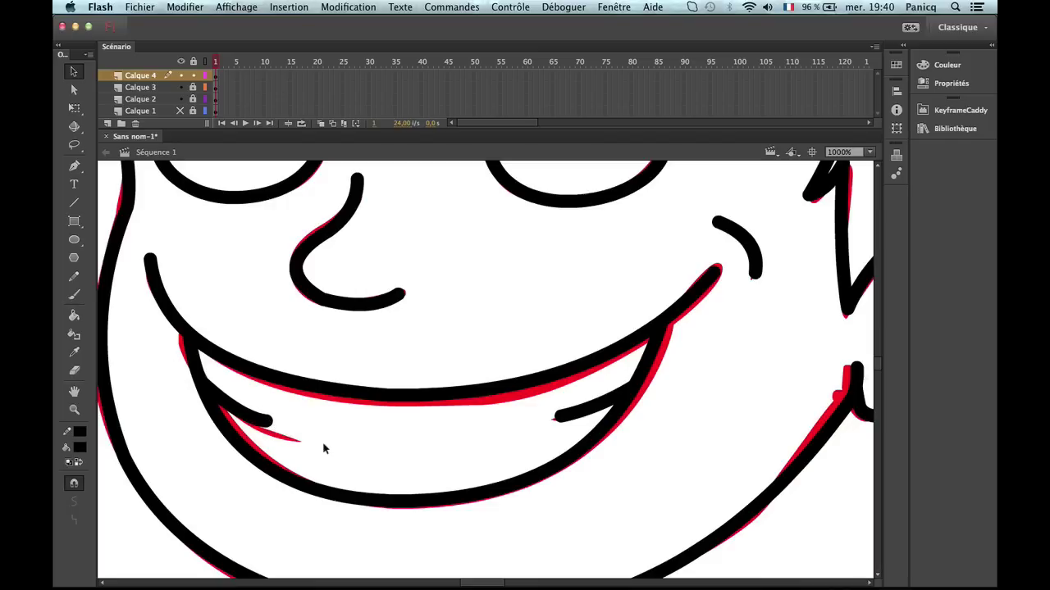
Draw the neck outline below the chin with two side lines and a line joining them at the shirt collar.
key(z)
alt+click(421, 457)
alt+click(450, 445)
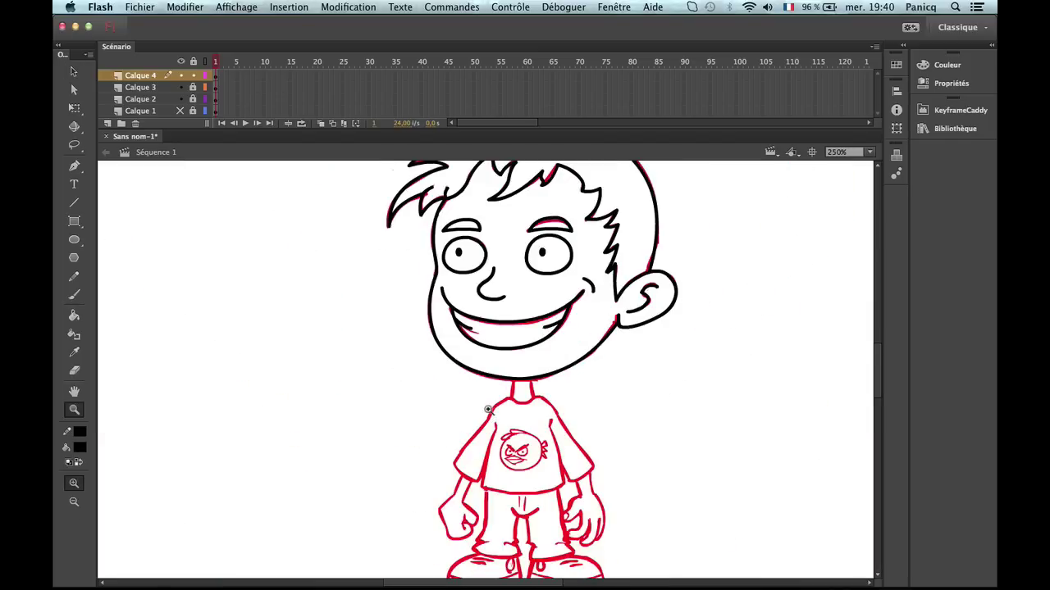
drag(559, 354, 472, 236)
click(421, 346)
scroll(462, 259, right, 4)
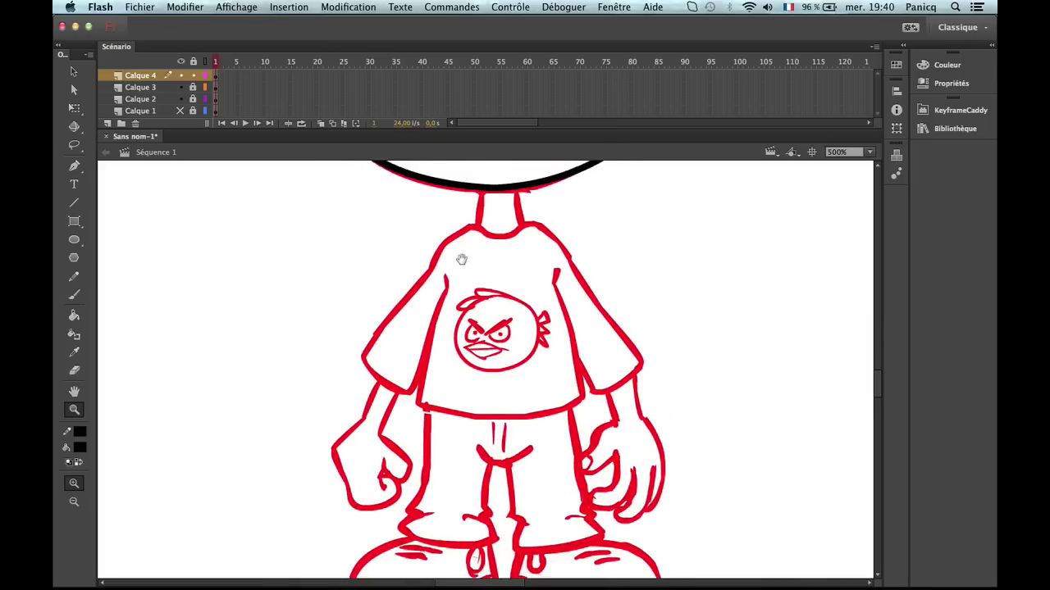
click(344, 261)
key(n)
drag(496, 288, 501, 373)
key(ctrl+z)
scroll(446, 247, right, 2)
scroll(446, 247, down, 1)
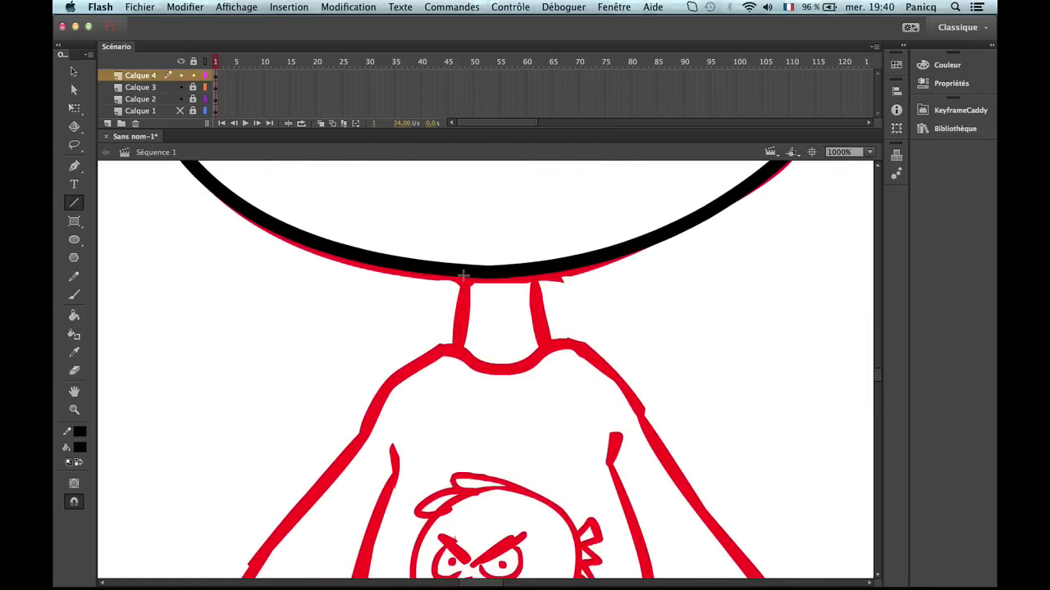
mouse_move(463, 275)
mouse_down()
mouse_move(460, 348)
mouse_move(554, 338)
mouse_move(531, 277)
mouse_up()
Bend the neck's left-hand side and curve the collar line downward to match the red sketch.
key(v)
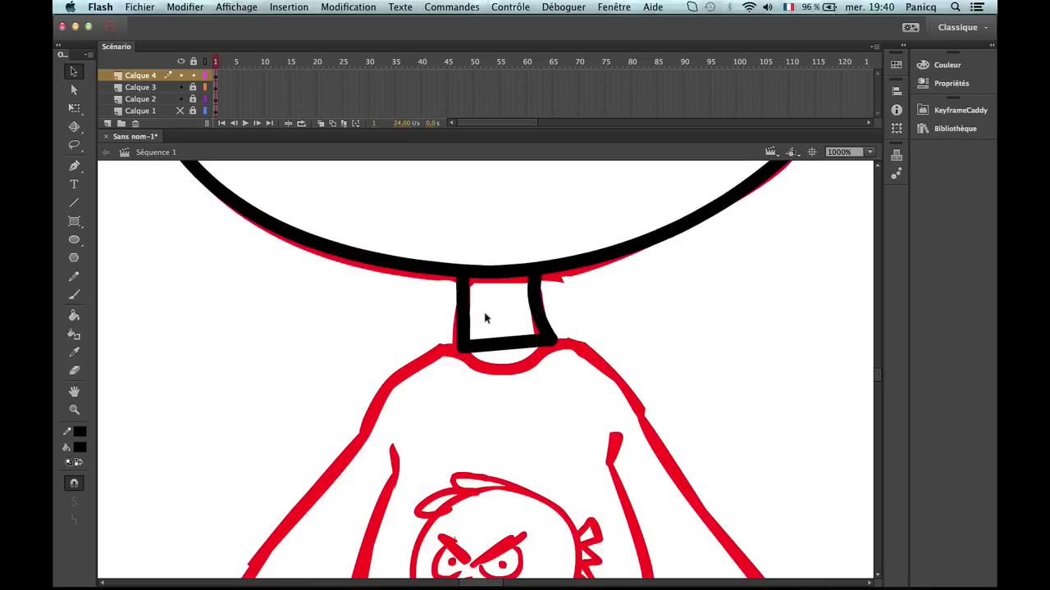
drag(464, 319, 463, 317)
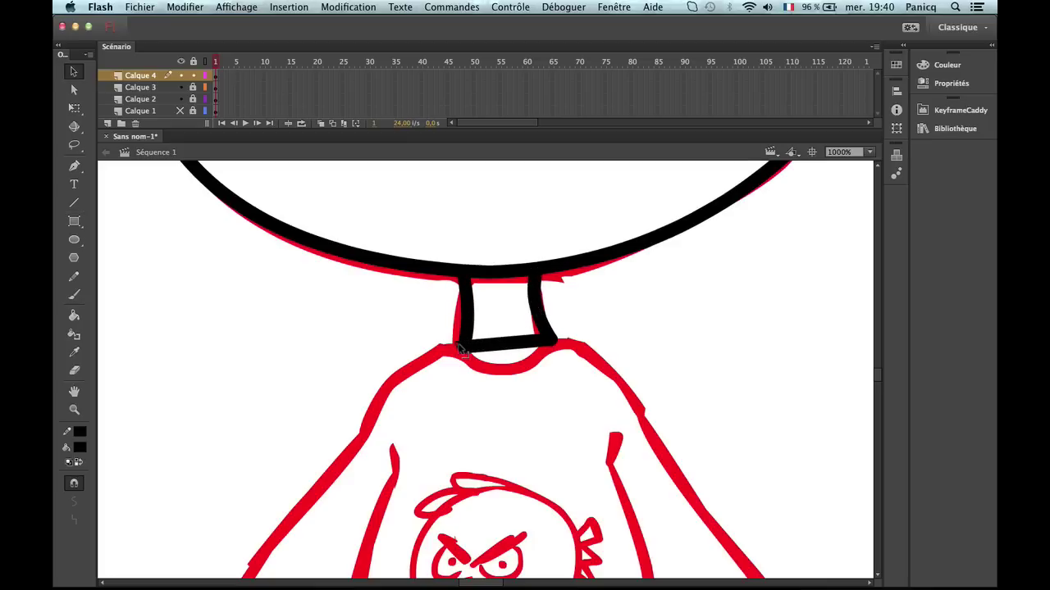
drag(505, 344, 503, 373)
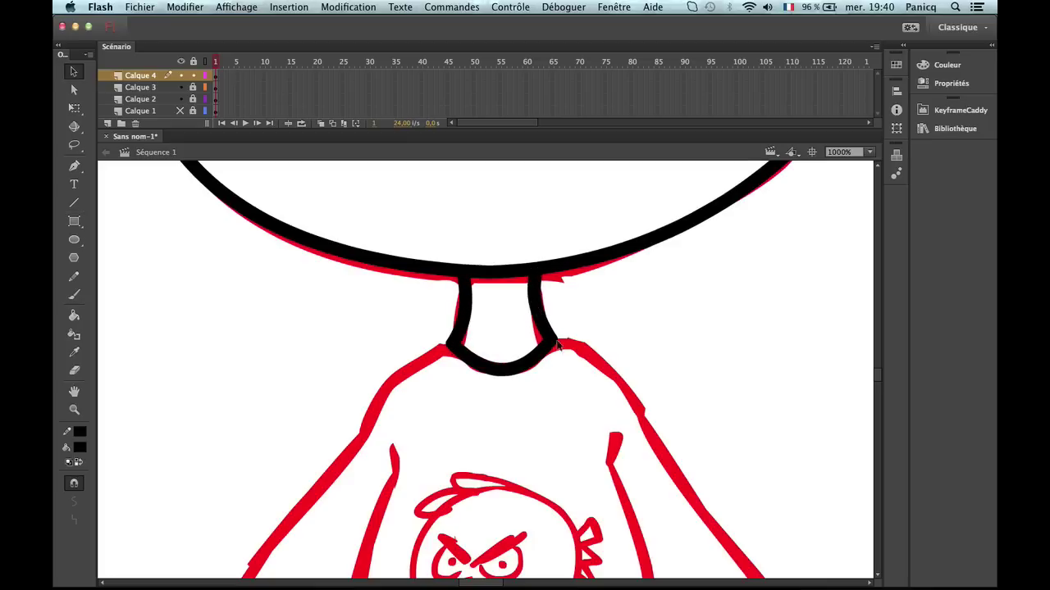
Draw the left-hand shoulder and sleeve outline from the collar to the cuff and up to the armpit crease, curving the cuff downward.
drag(556, 343, 554, 348)
key(n)
mouse_move(448, 343)
mouse_down()
mouse_move(382, 375)
mouse_move(350, 445)
mouse_move(462, 256)
mouse_move(382, 354)
mouse_move(460, 246)
mouse_move(326, 398)
mouse_move(335, 421)
mouse_move(422, 495)
mouse_move(434, 491)
mouse_move(502, 242)
mouse_up()
key(b)
key(v)
mouse_move(451, 415)
mouse_down()
mouse_move(504, 427)
mouse_move(395, 399)
mouse_move(456, 397)
mouse_up()
drag(448, 467, 408, 474)
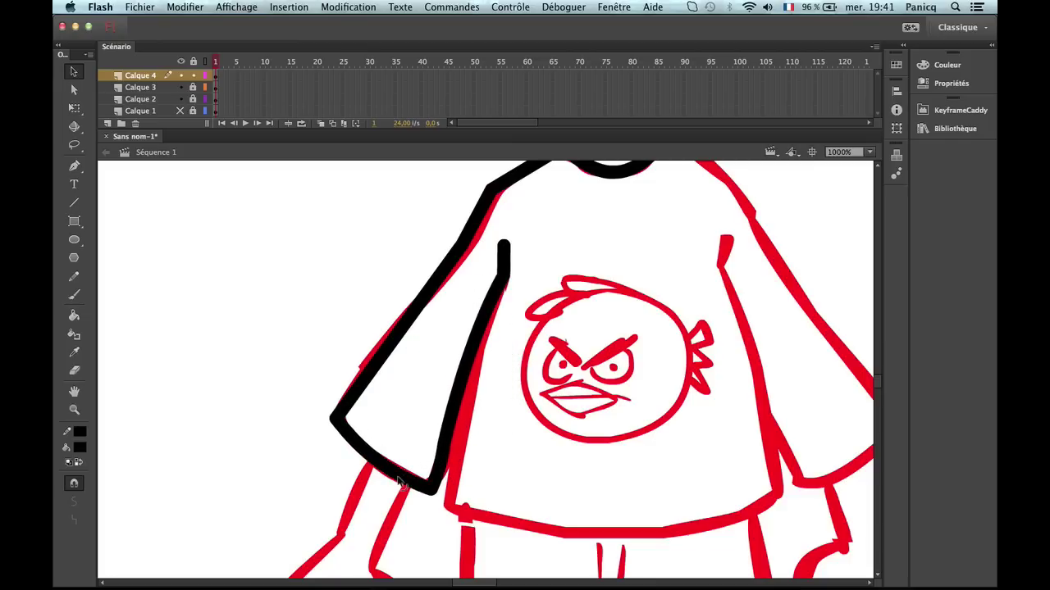
Bend the left-hand shoulder and outer sleeve lines and adjust their joint to follow the red sketch.
double_click(395, 352)
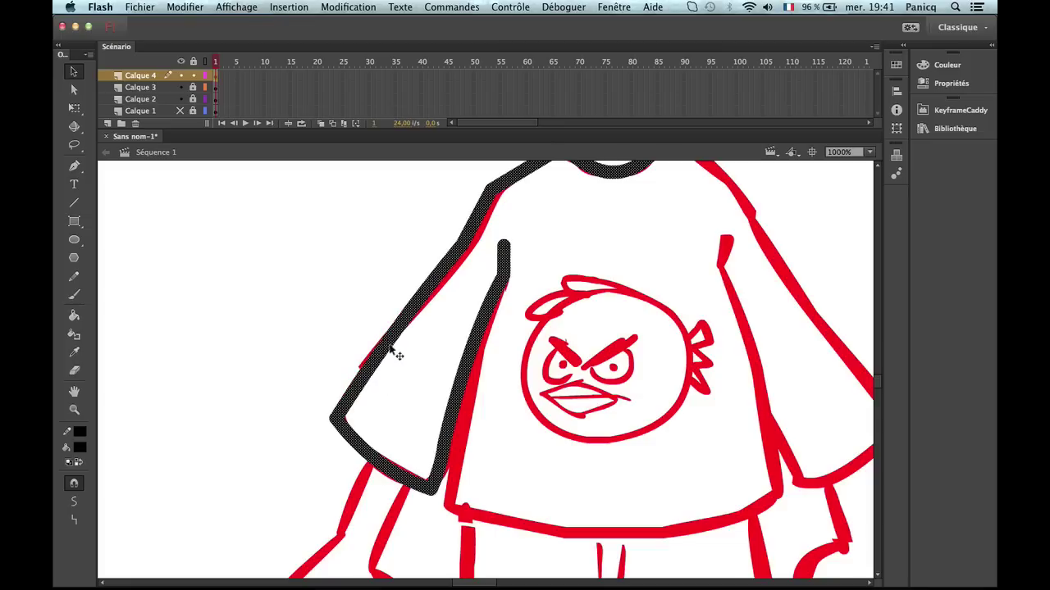
click(417, 188)
scroll(361, 328, up, 4)
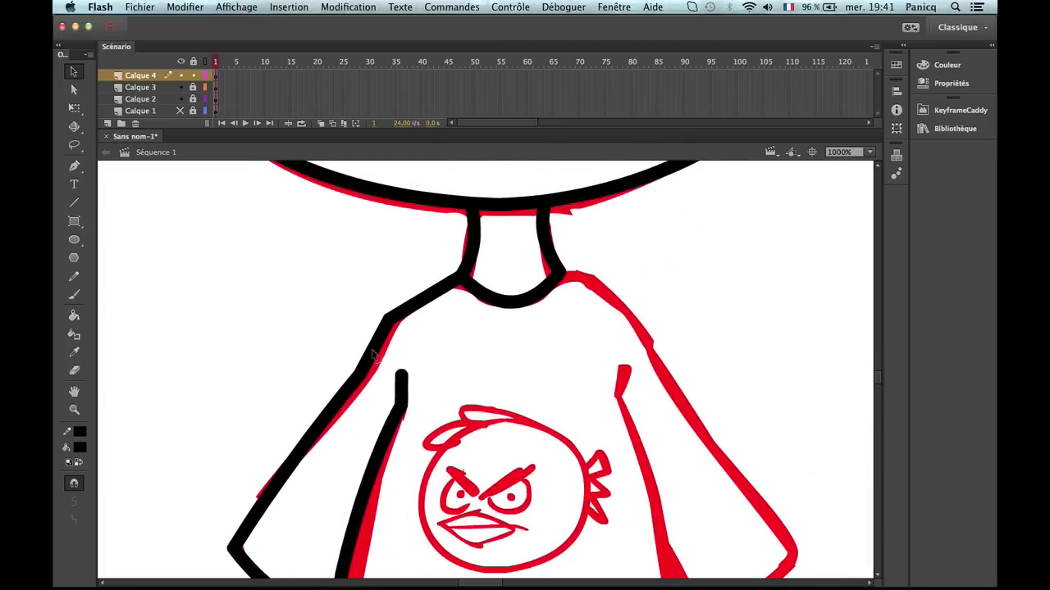
drag(366, 376, 376, 350)
drag(410, 300, 402, 323)
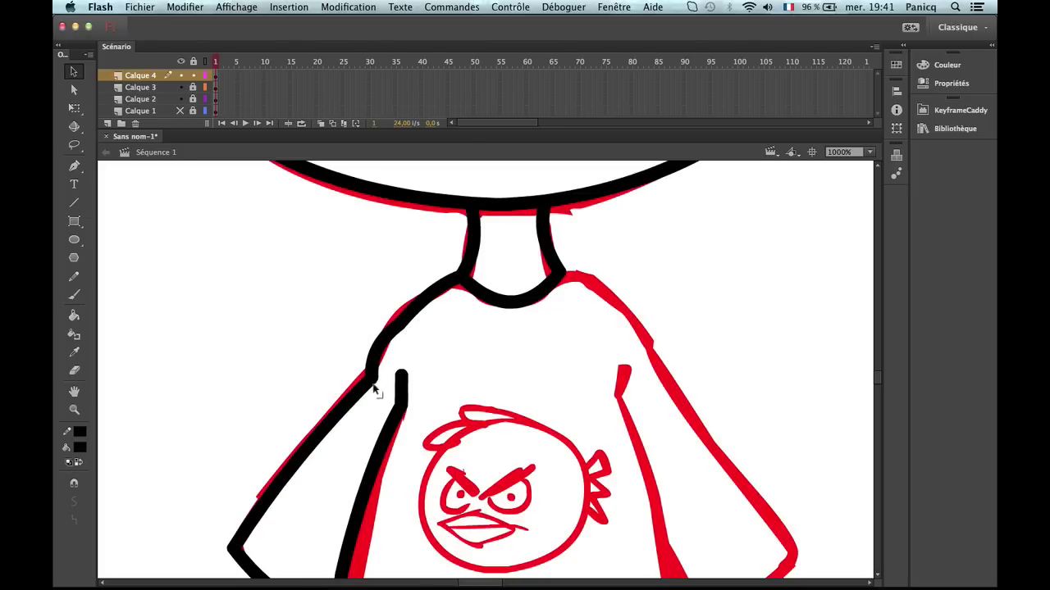
drag(371, 379, 433, 291)
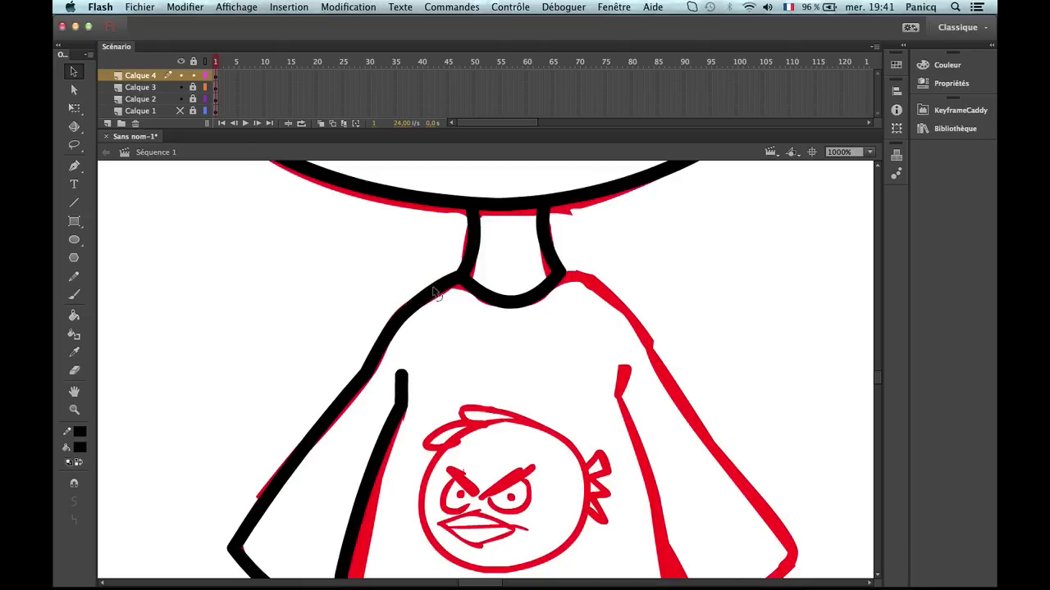
Draw the shirt's left-hand side line from the armpit to the hem corner and bend it slightly toward the sleeve.
key(z)
alt+click(492, 375)
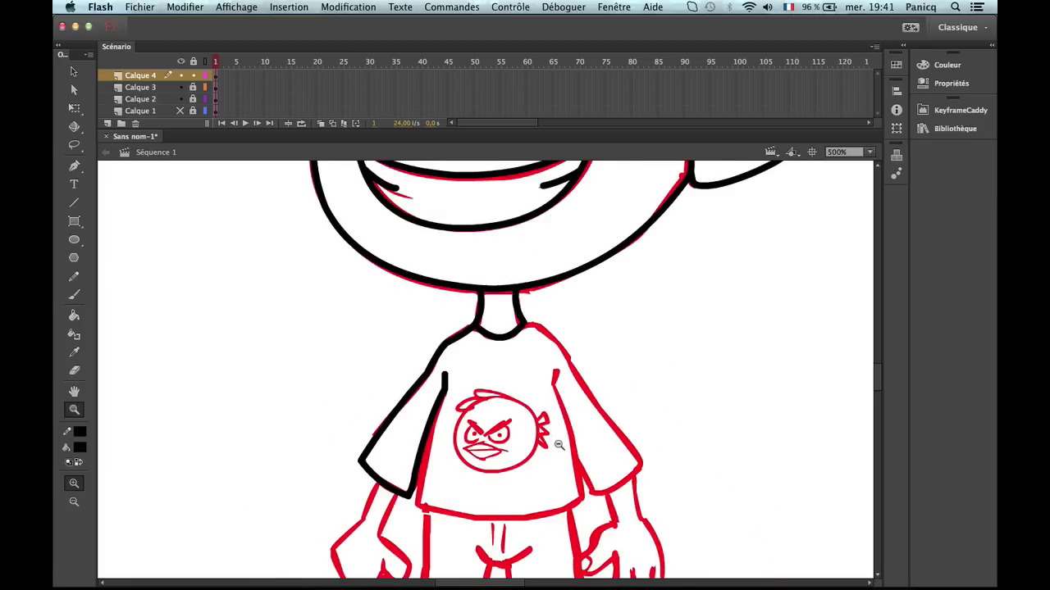
alt+click(492, 375)
click(507, 395)
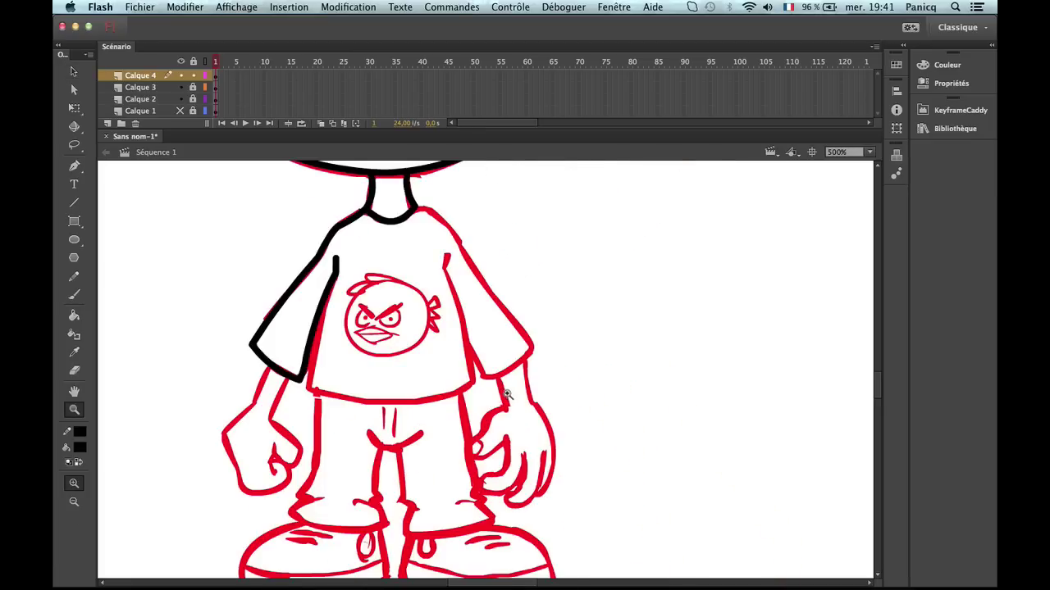
click(392, 328)
key(n)
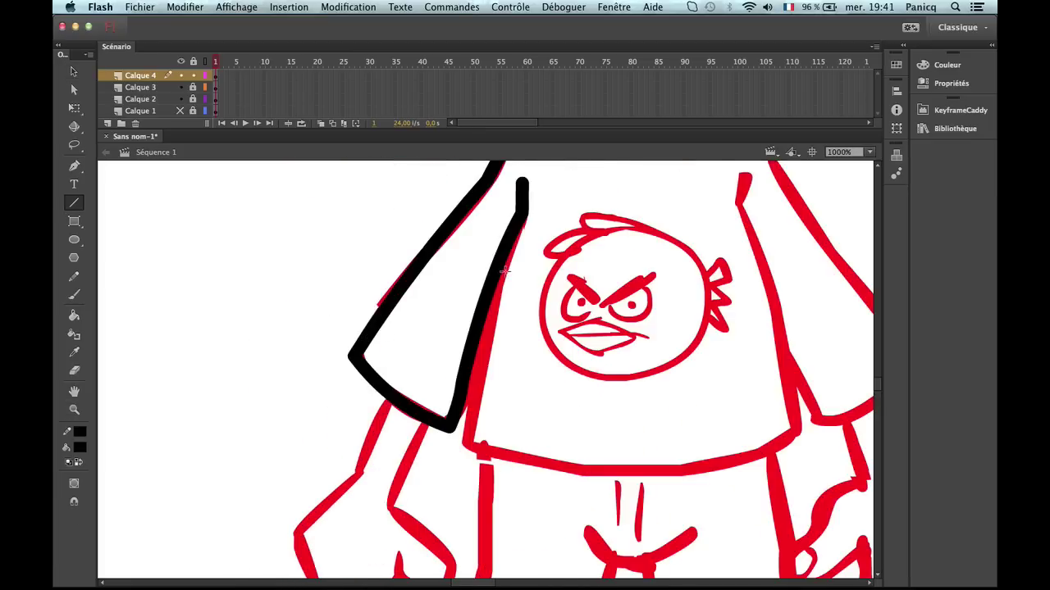
key(super+shift+u)
mouse_move(526, 212)
mouse_down()
mouse_move(465, 456)
mouse_move(469, 446)
mouse_up()
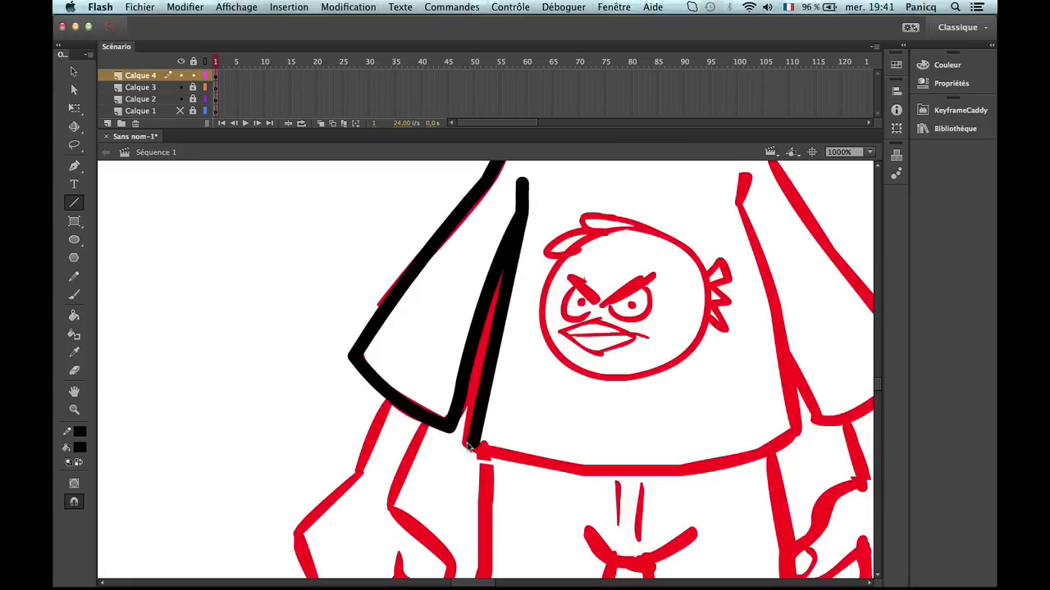
key(v)
drag(492, 367, 484, 366)
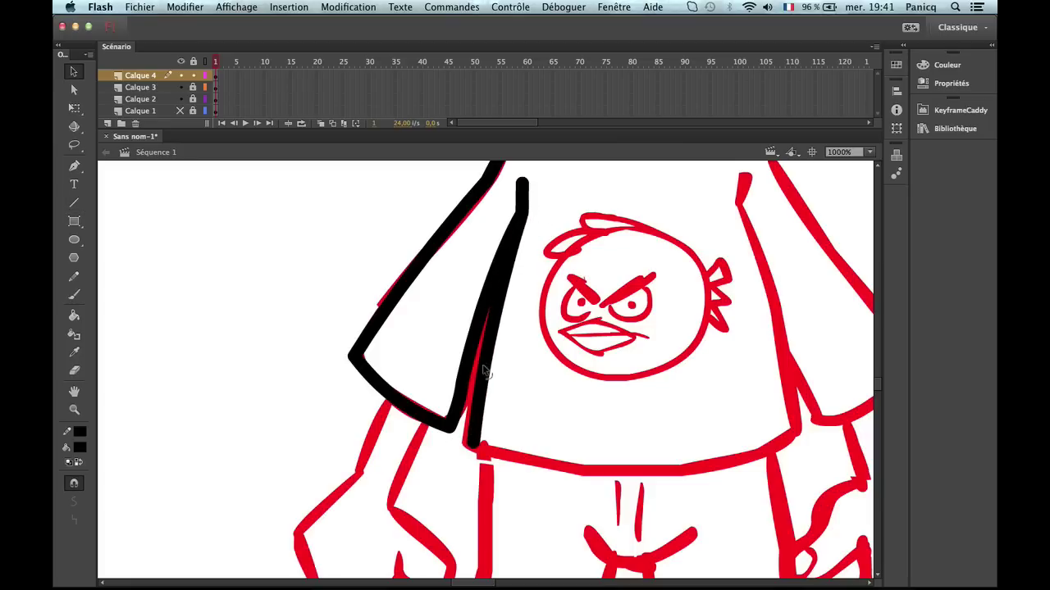
Draw the shirt's bottom hem between its two lower corners and curve it downward to match the sketch.
key(n)
drag(474, 448, 794, 437)
key(v)
drag(609, 440, 614, 476)
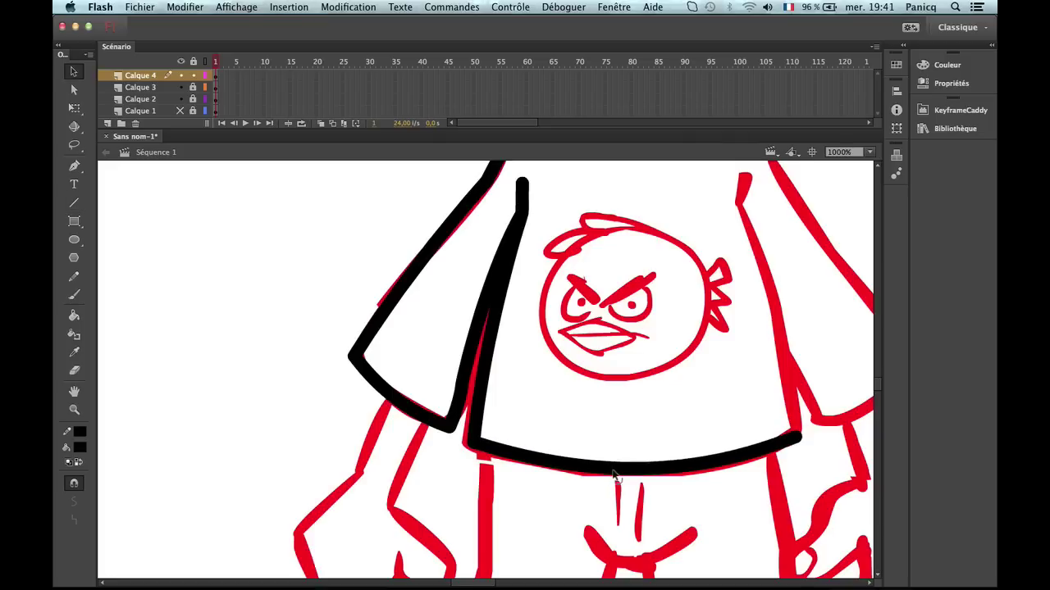
drag(725, 431, 530, 510)
Draw the right-hand sleeve outline with straight lines and connect its shoulder to the collar corner.
key(n)
mouse_move(604, 517)
mouse_down()
mouse_move(500, 168)
mouse_move(546, 289)
mouse_move(673, 534)
mouse_move(625, 506)
mouse_move(726, 441)
mouse_move(570, 168)
mouse_move(566, 233)
mouse_move(540, 189)
mouse_up()
key(super+z)
scroll(541, 189, up, 5)
scroll(541, 189, left, 4)
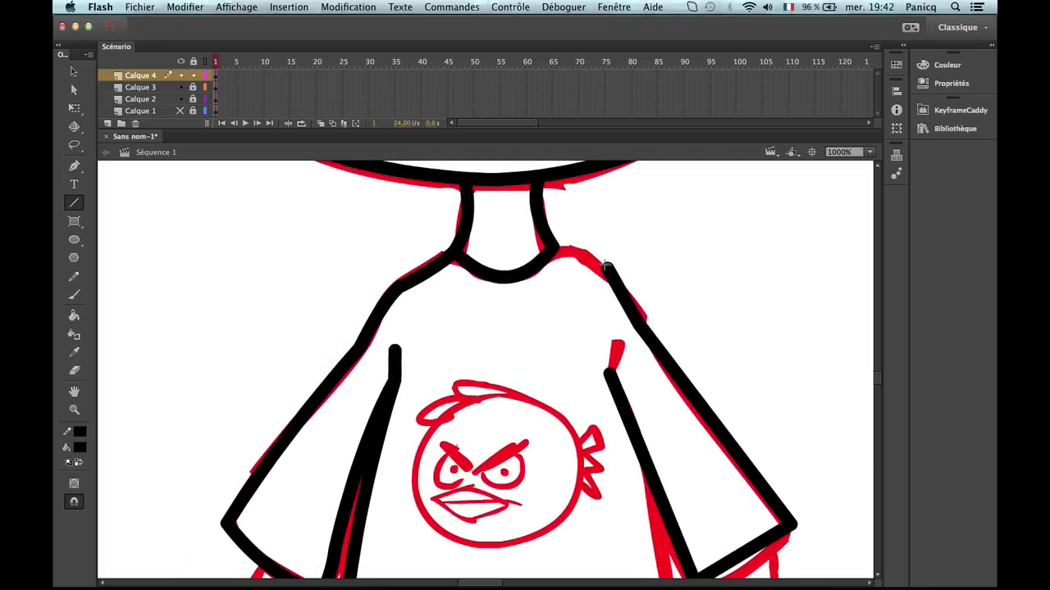
drag(609, 265, 554, 246)
key(v)
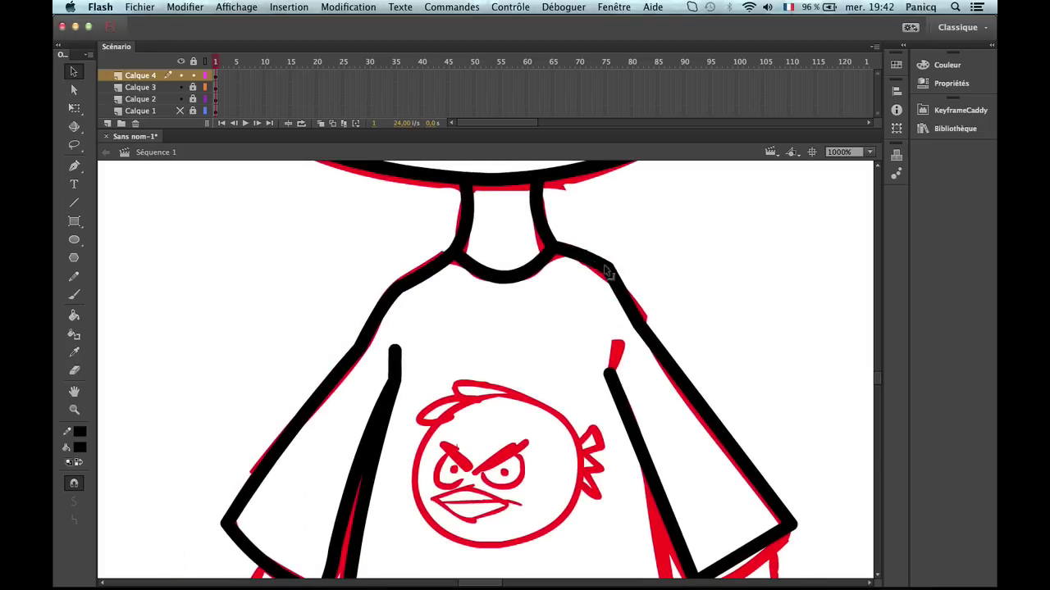
Bend the right-hand shoulder and outer sleeve lines, and adjust the corner points of both shoulders.
key(q)
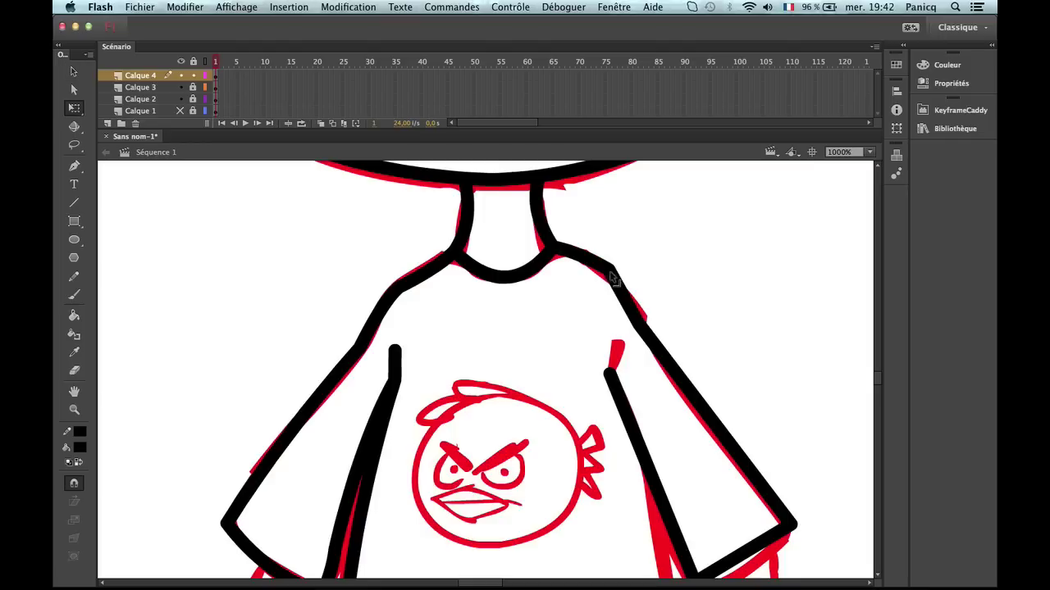
key(v)
drag(617, 273, 632, 312)
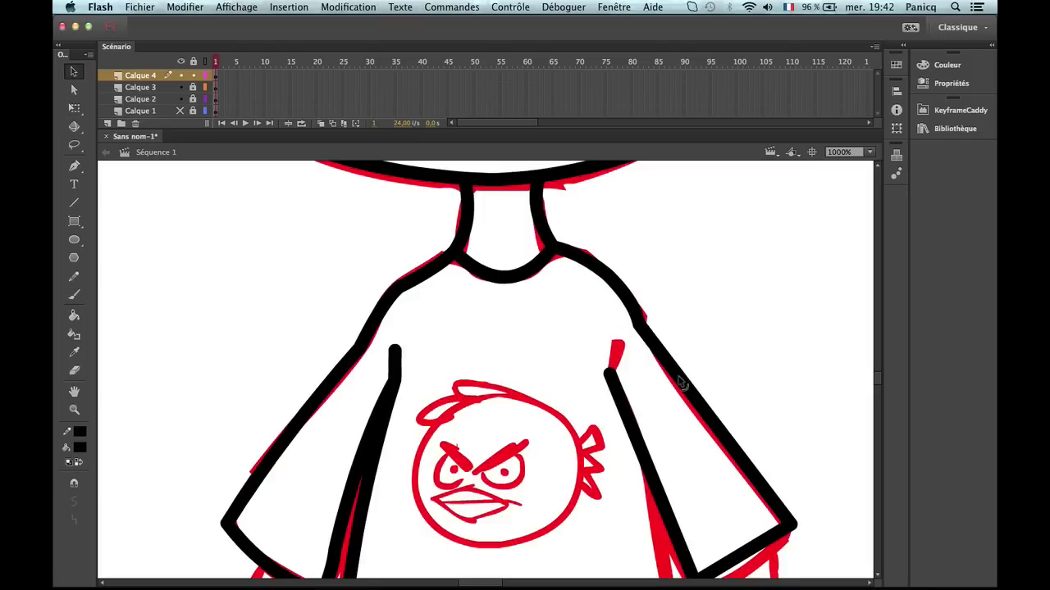
drag(683, 381, 698, 414)
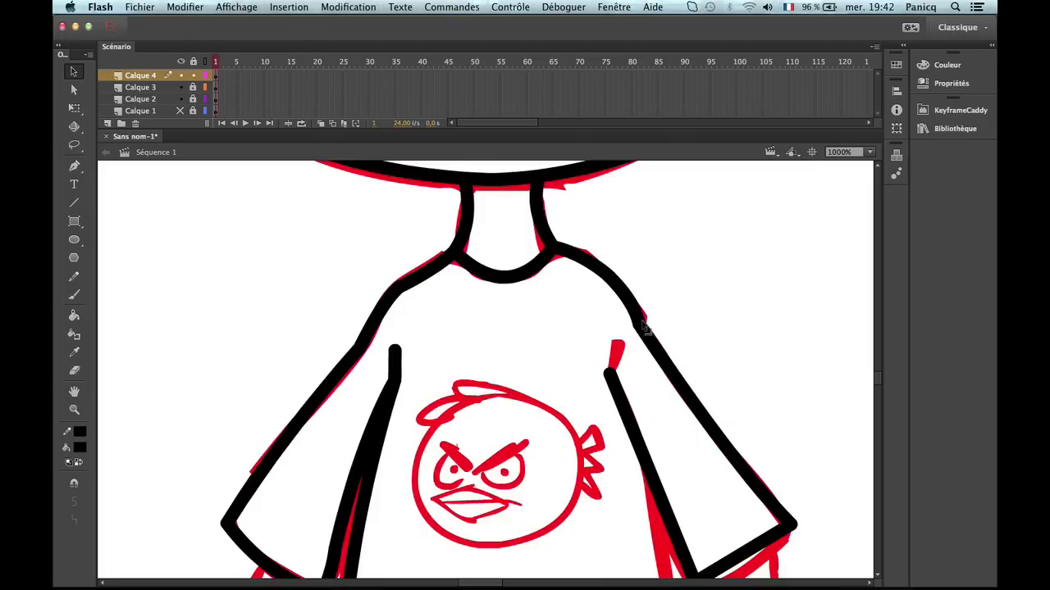
drag(642, 322, 645, 320)
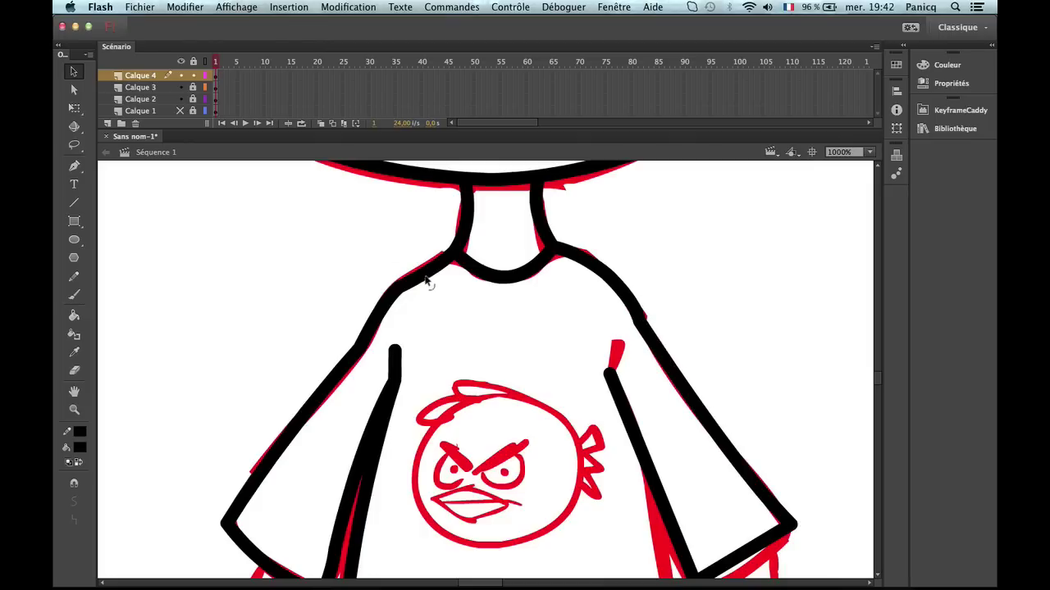
mouse_move(594, 264)
mouse_down()
mouse_move(608, 296)
mouse_move(609, 283)
mouse_up()
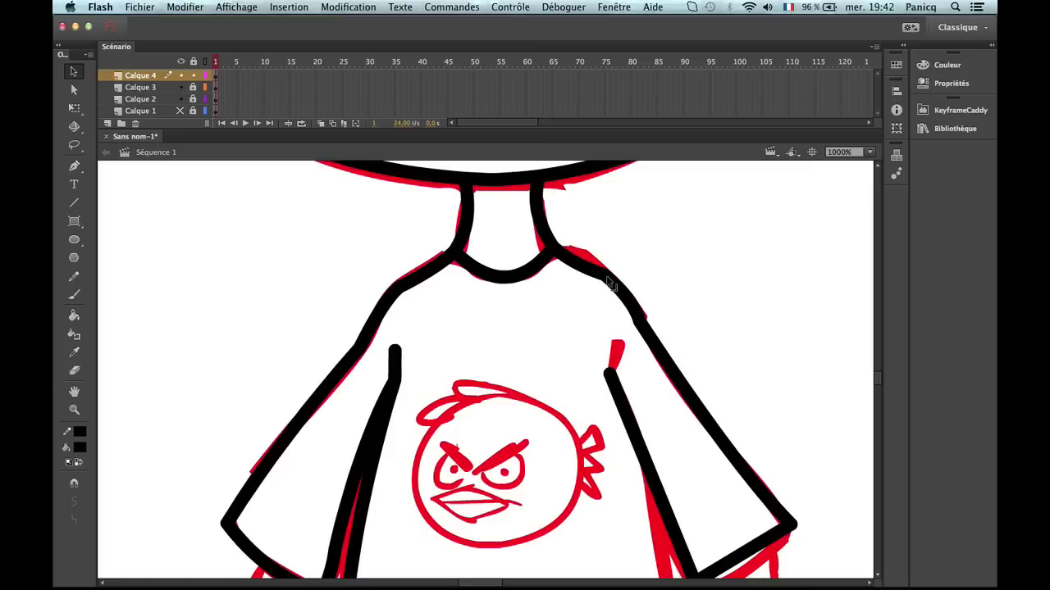
drag(400, 301, 401, 296)
Hide layers Calque 2 and Calque 3 and examine the black outline on its own.
drag(182, 87, 181, 98)
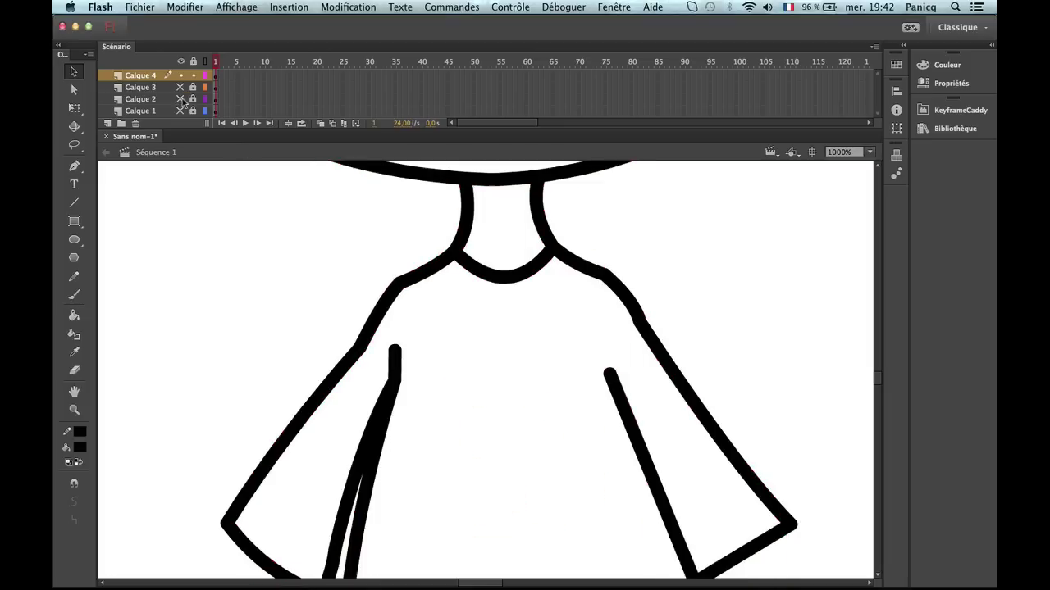
key(z)
alt+click(619, 441)
alt+click(522, 396)
alt+click(476, 380)
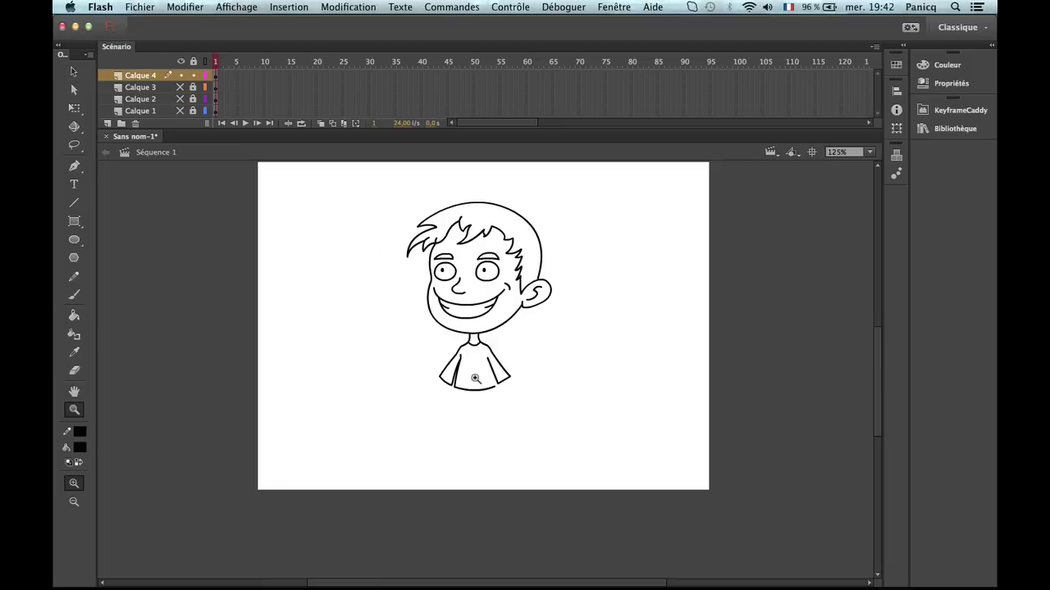
click(478, 373)
click(477, 338)
click(478, 338)
key(b)
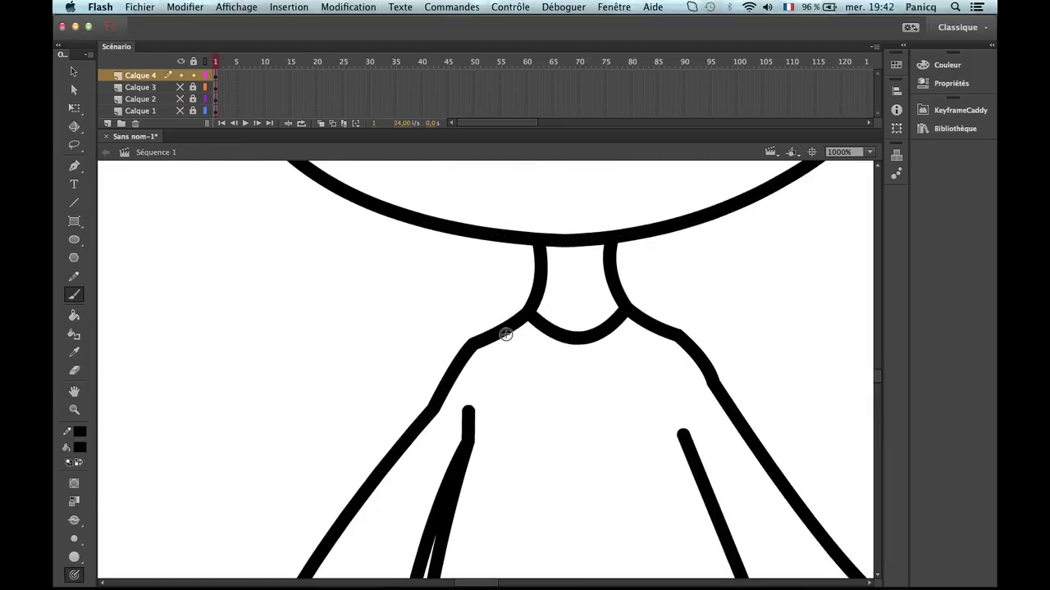
Curve both shoulder lines outward beside the collar and round off their joints with the sleeves.
key(v)
mouse_move(503, 330)
mouse_down()
mouse_move(490, 331)
mouse_move(498, 336)
mouse_up()
drag(656, 334, 652, 326)
drag(690, 358, 683, 344)
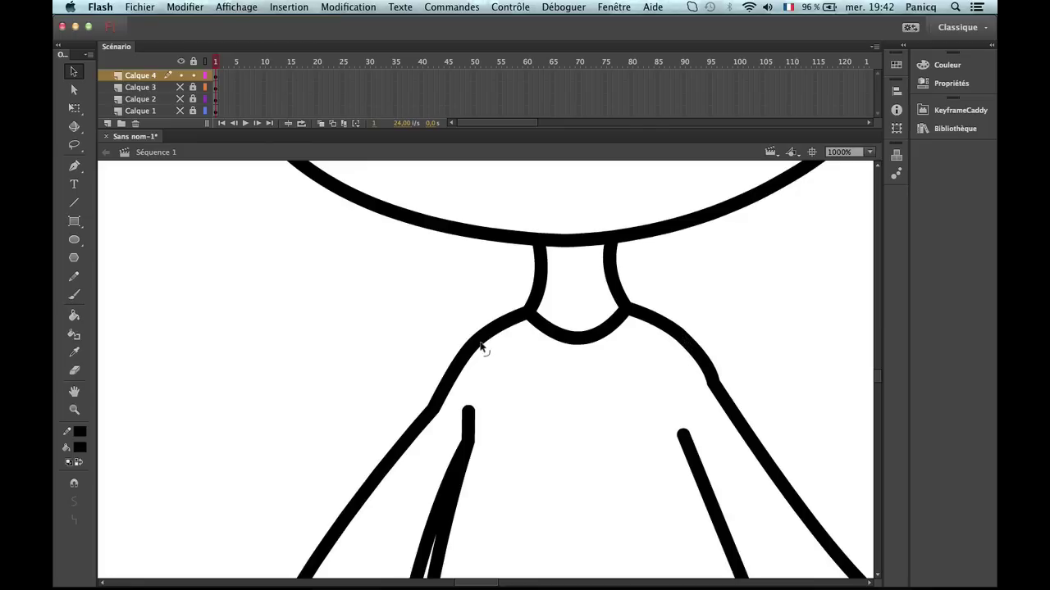
mouse_move(481, 347)
mouse_down()
mouse_move(471, 342)
mouse_move(482, 347)
mouse_up()
drag(714, 388, 717, 392)
Check the whole character and show the sketch layers Calque 2 and Calque 3 again.
key(z)
alt+click(694, 399)
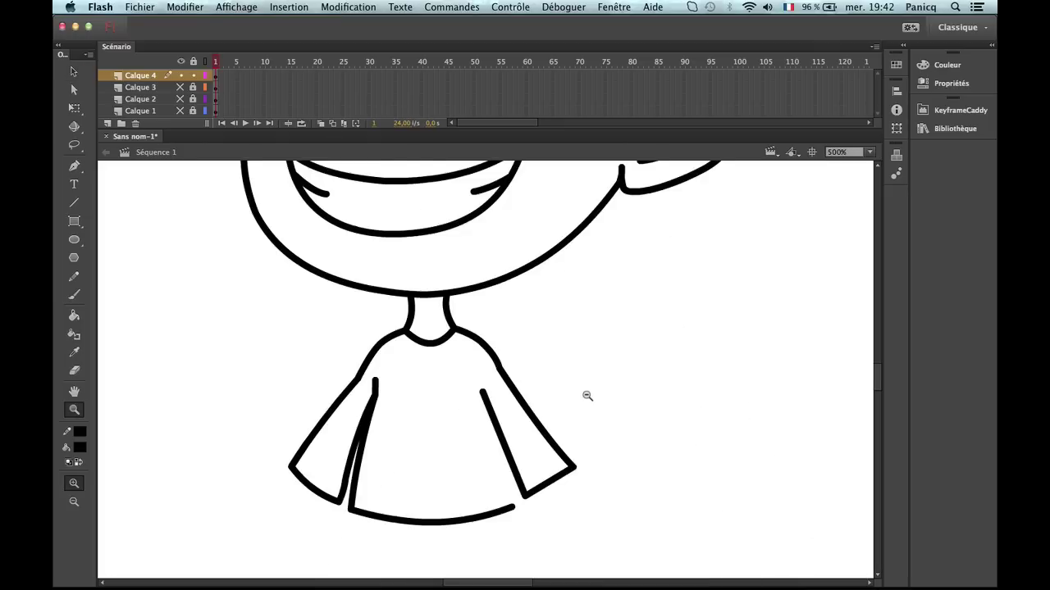
alt+click(586, 393)
alt+click(440, 377)
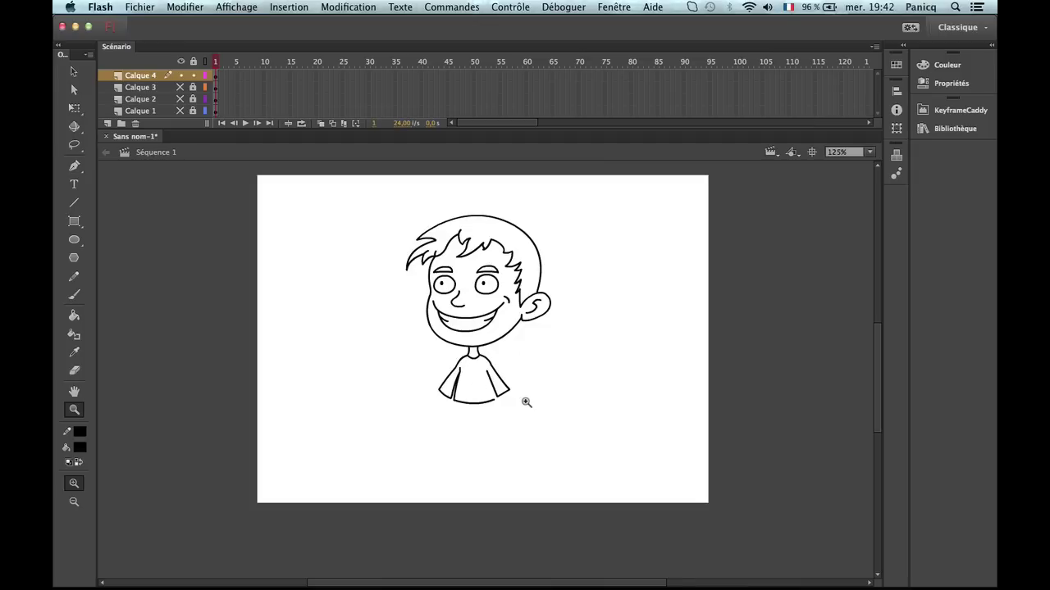
click(527, 403)
click(180, 99)
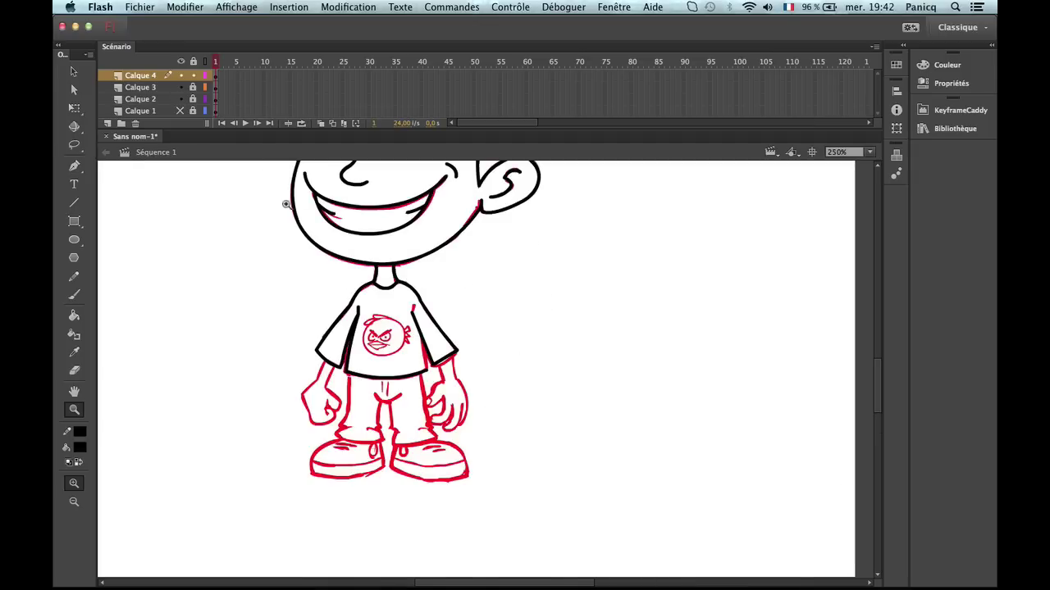
Curve the right-hand sleeve's cuff downward and reshape its inner line near the cuff corner.
click(454, 398)
click(496, 350)
key(b)
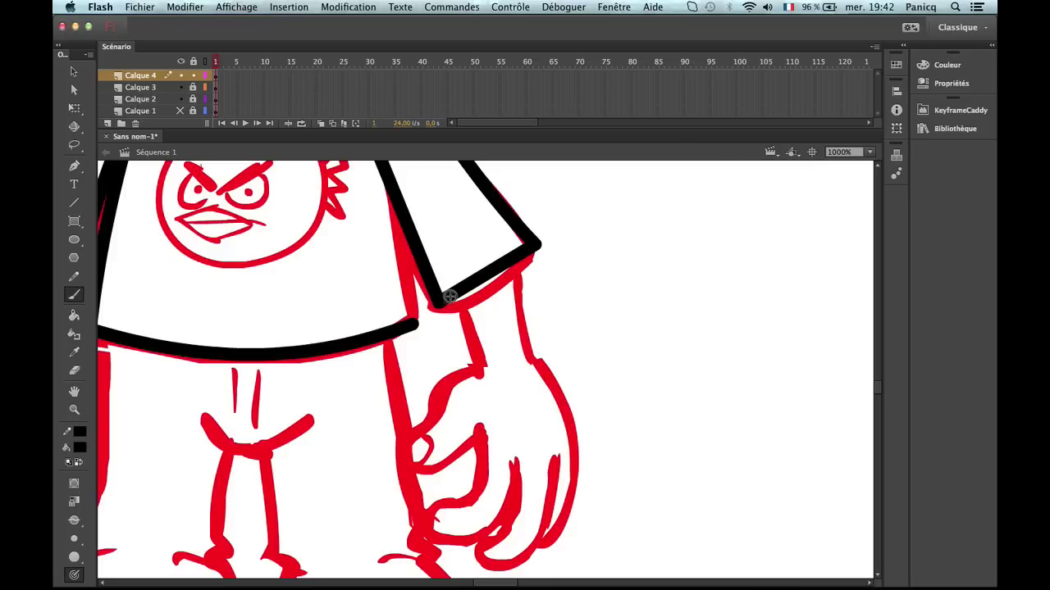
key(v)
mouse_move(440, 302)
mouse_down()
mouse_move(437, 318)
mouse_move(601, 424)
mouse_up()
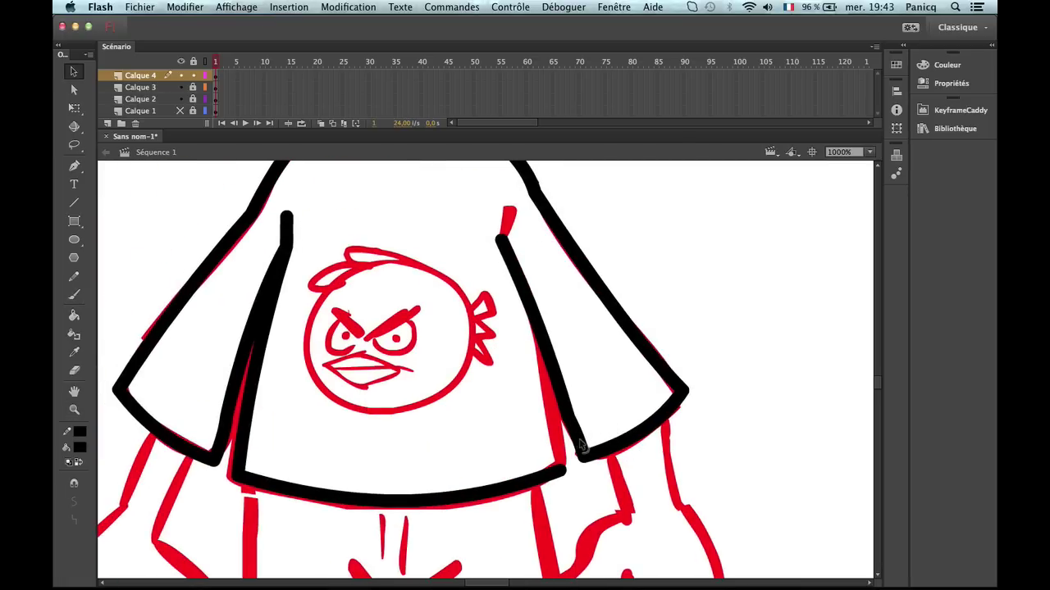
drag(573, 424, 578, 444)
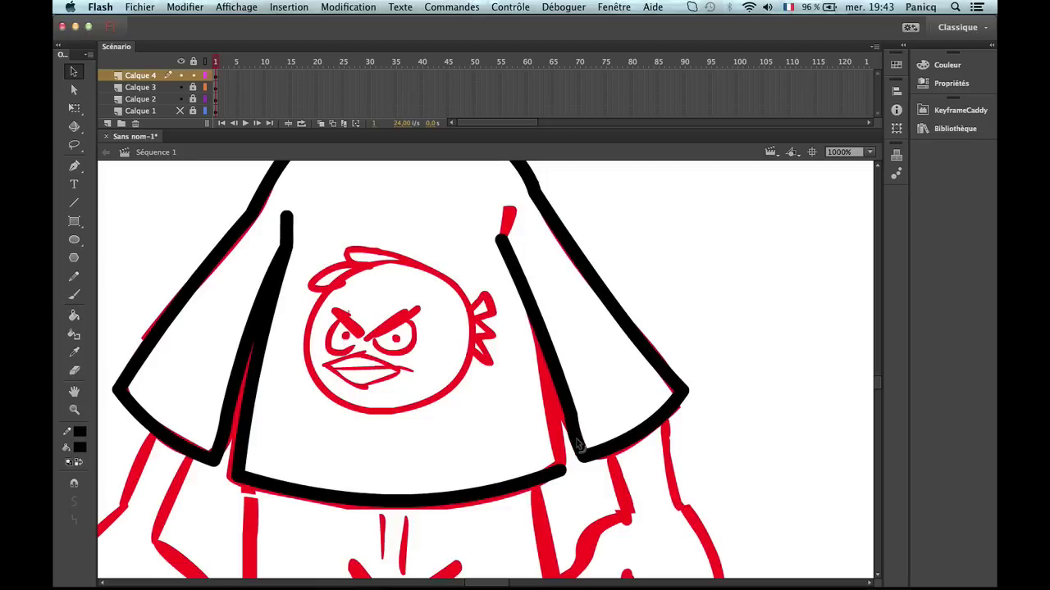
Draw a short curved crease above the right-hand armpit and bend the matching crease at the left-hand armpit.
key(n)
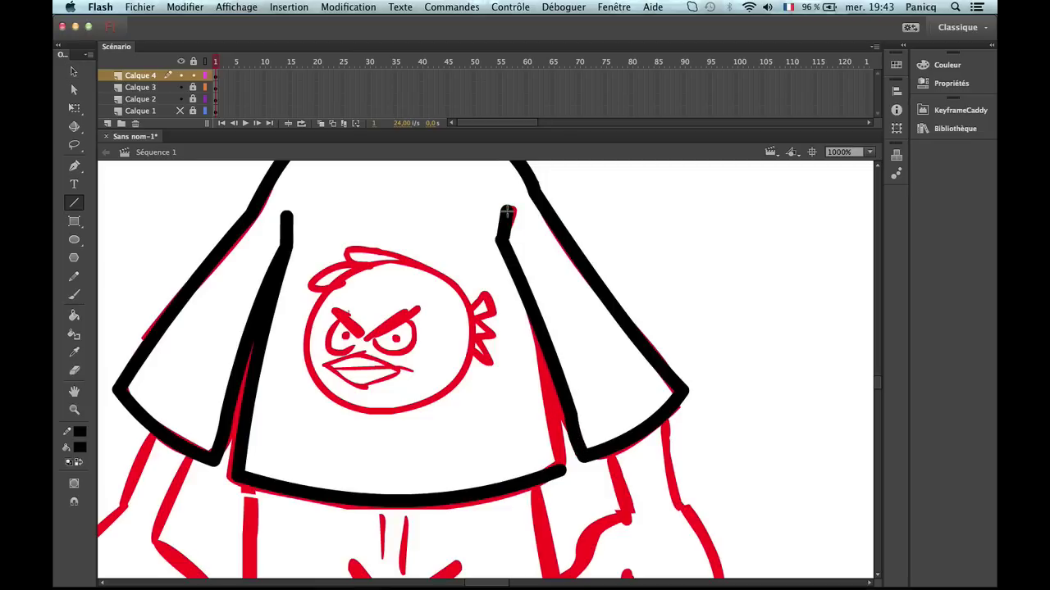
key(super+shift+slash)
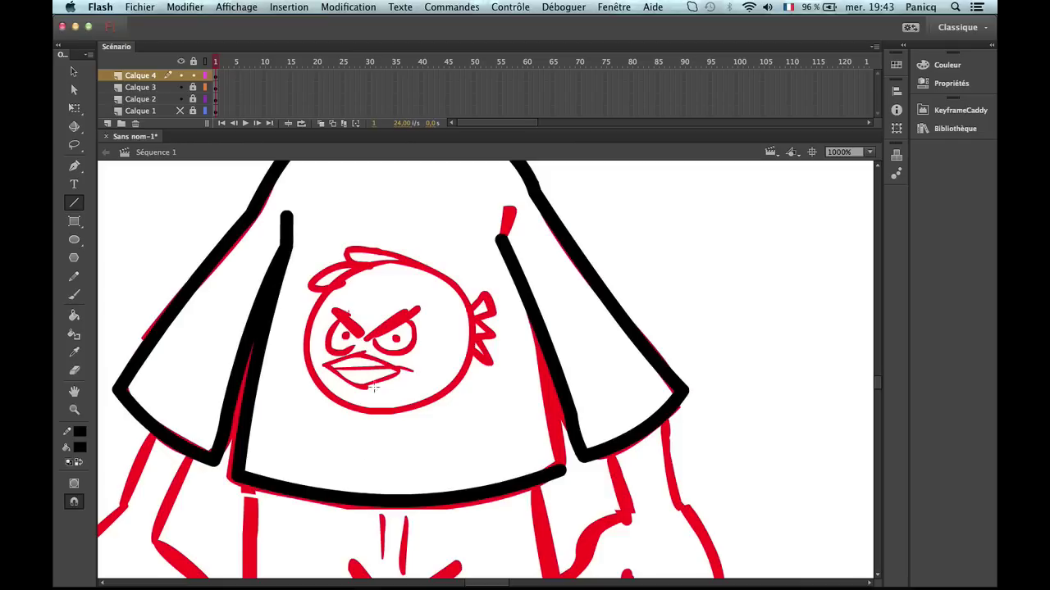
drag(500, 238, 506, 215)
key(v)
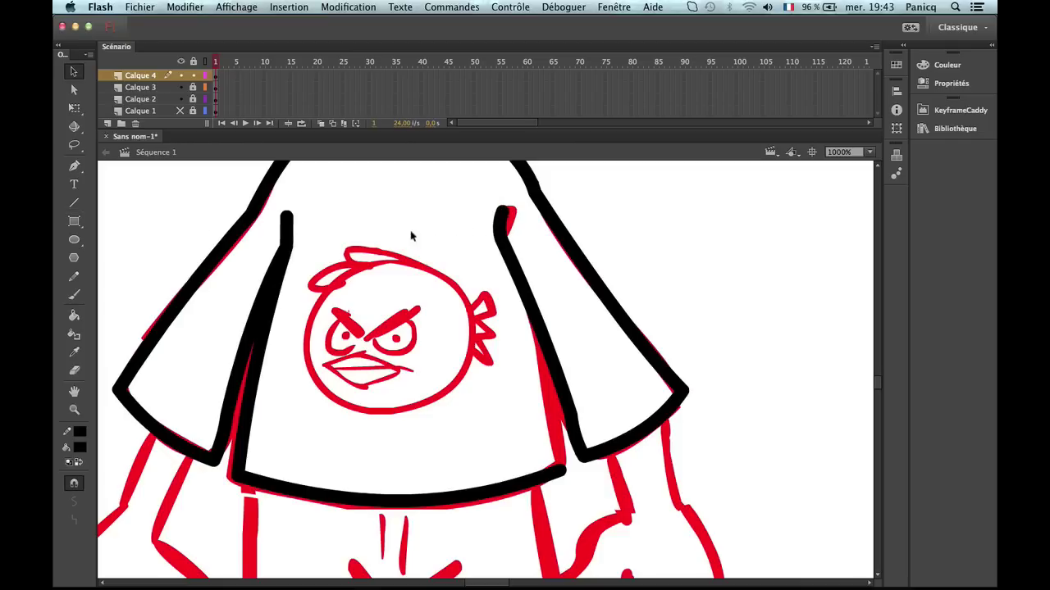
drag(290, 235, 294, 236)
Draw the shirt's right-hand side line between the hem corner and the armpit.
key(n)
drag(560, 469, 497, 235)
key(v)
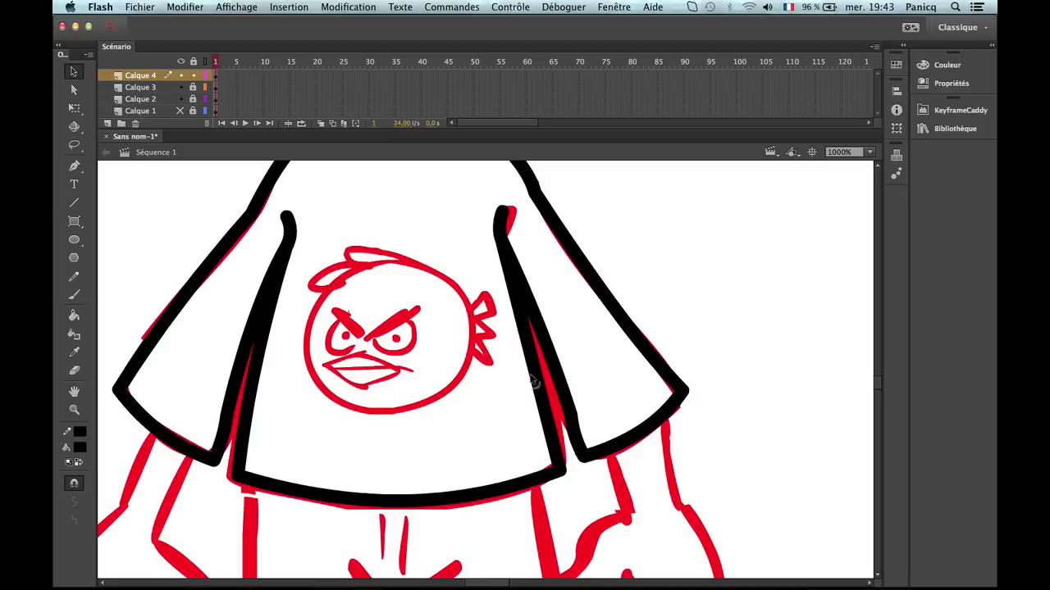
key(z)
alt+click(468, 439)
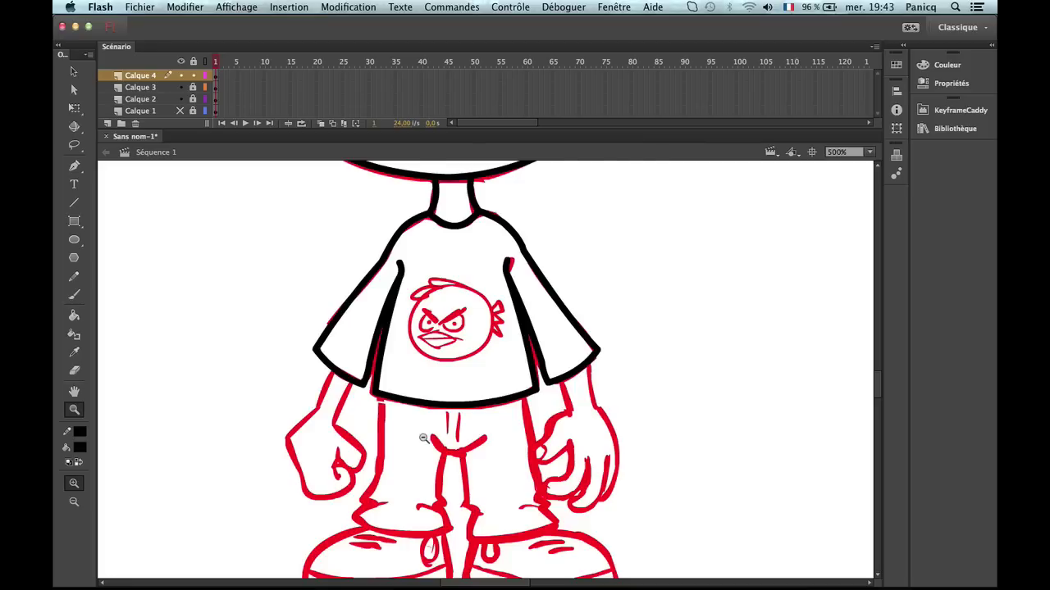
alt+click(425, 439)
alt+click(619, 300)
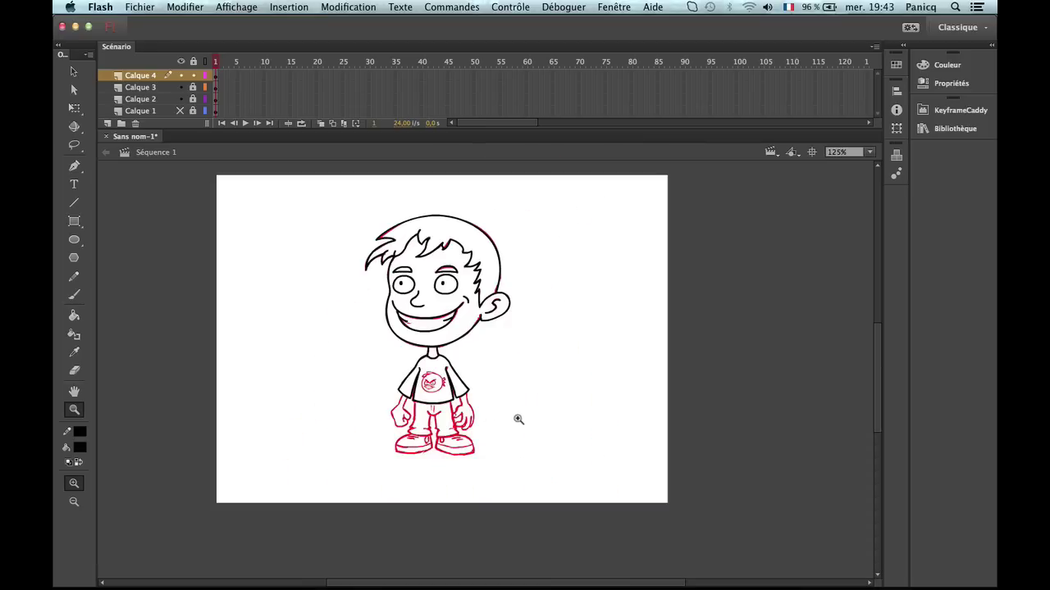
drag(347, 457, 358, 444)
alt+click(446, 381)
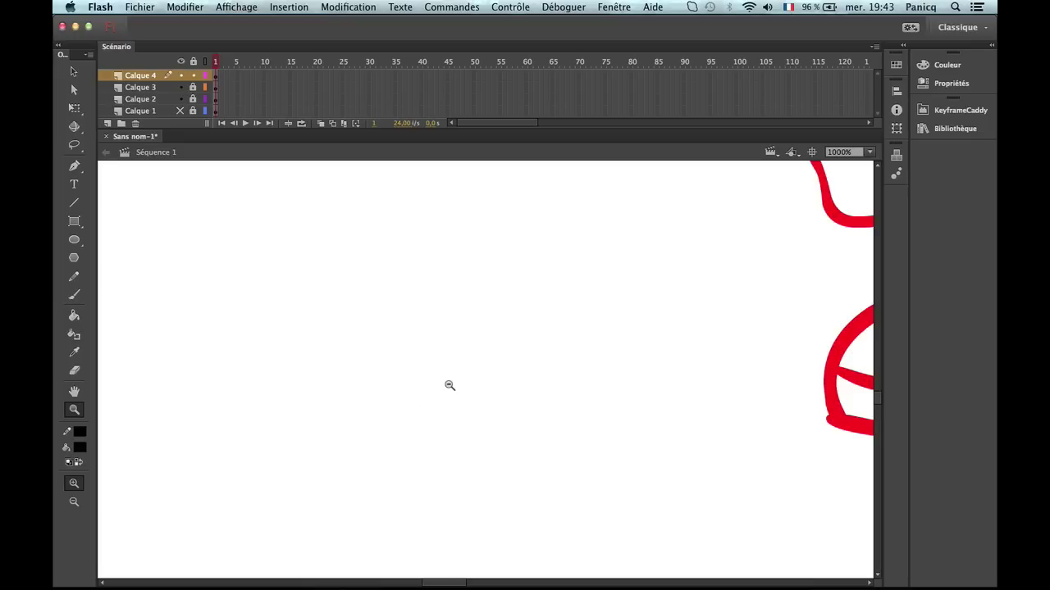
Draw the left-hand arm's outer line from the sleeve cuff to the wrist, then around the back and underside of the fist.
alt+click(651, 395)
drag(656, 304, 583, 348)
click(548, 305)
scroll(562, 274, up, 2)
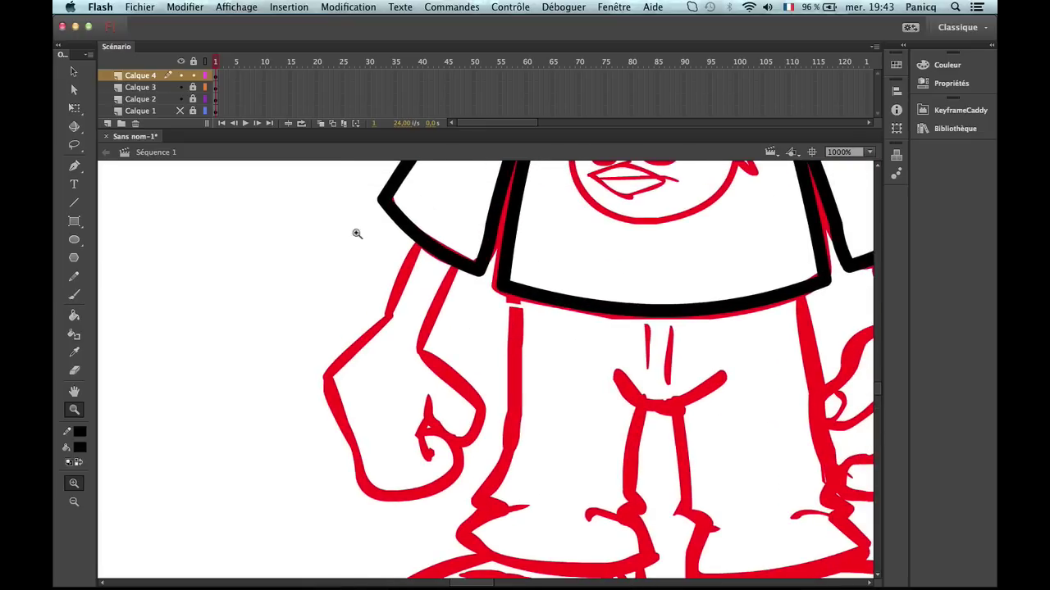
key(b)
key(n)
mouse_move(422, 239)
mouse_down()
mouse_move(383, 325)
mouse_move(321, 381)
mouse_move(364, 479)
mouse_move(359, 450)
mouse_move(361, 493)
mouse_move(460, 466)
mouse_move(418, 500)
mouse_move(362, 498)
mouse_move(376, 501)
mouse_up()
Shift the outline corner low on the fist's outer side and bend the lines at the back of the hand to the sketch.
key(v)
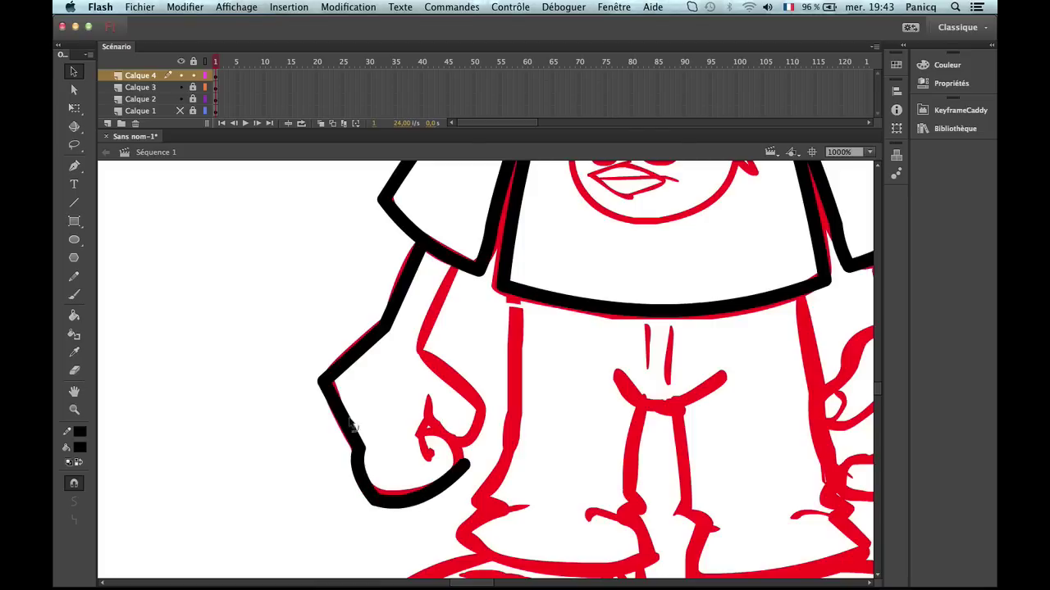
drag(366, 452, 348, 441)
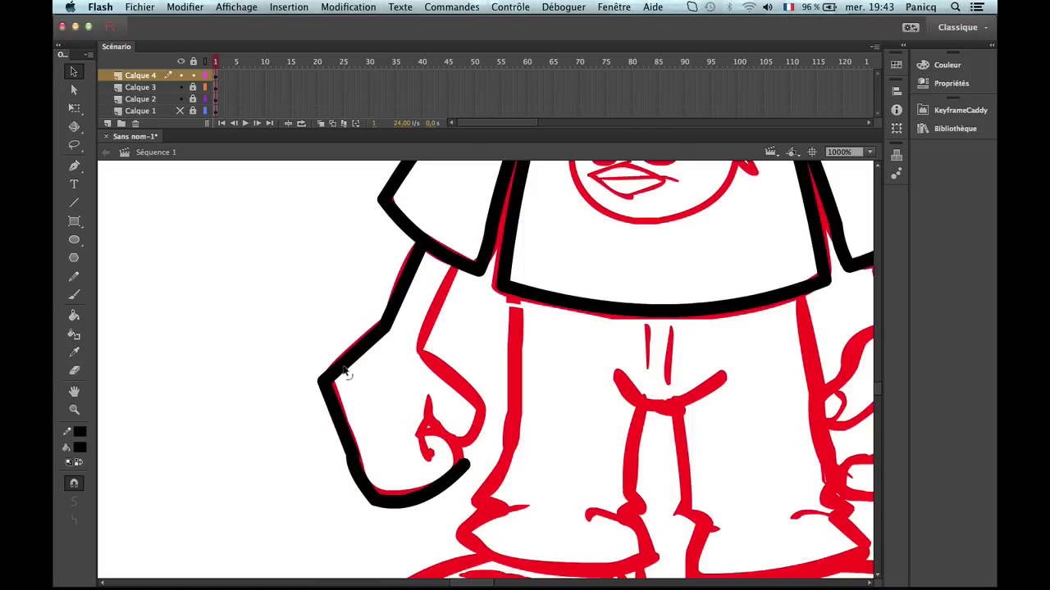
drag(344, 370, 339, 367)
drag(341, 410, 345, 417)
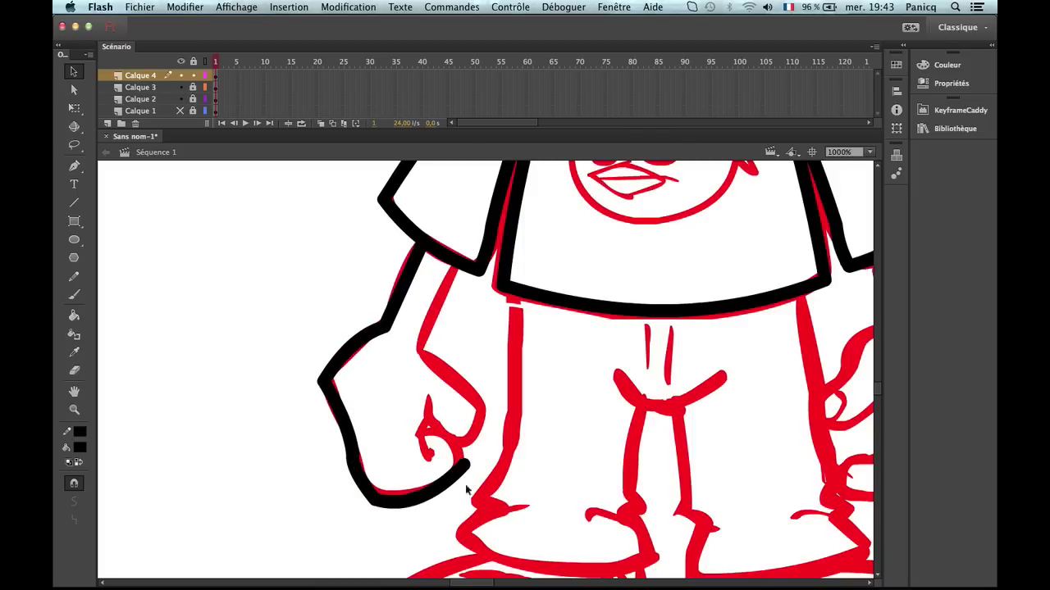
Draw the curled finger inside the left-hand fist, round its outer curve and add the short crease lines at its inner end.
key(b)
key(n)
mouse_move(467, 465)
mouse_down()
mouse_move(427, 435)
mouse_move(438, 433)
mouse_up()
key(v)
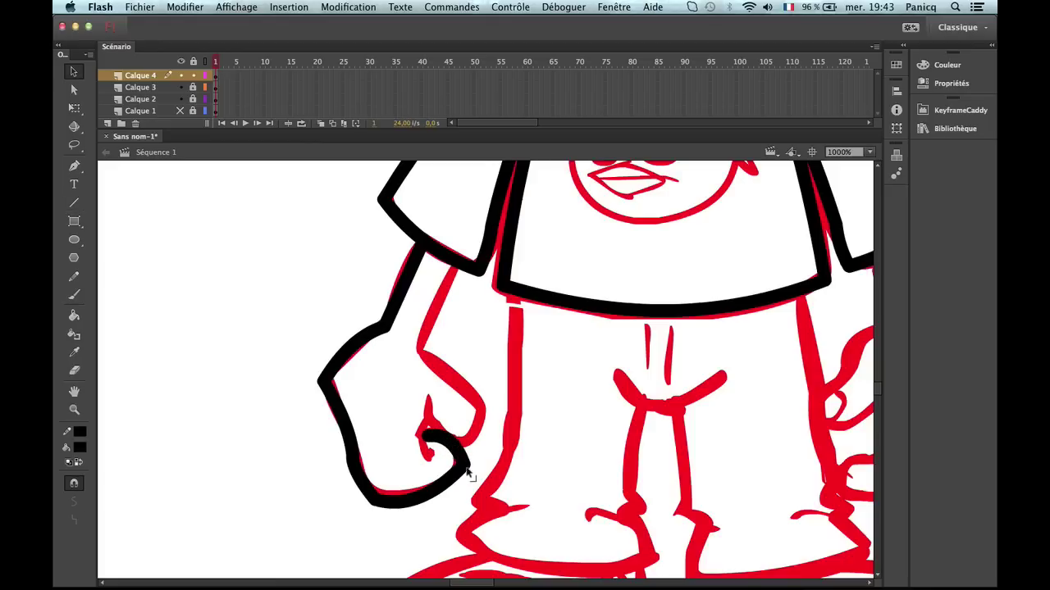
mouse_move(466, 468)
mouse_down()
mouse_move(455, 463)
mouse_move(462, 475)
mouse_move(478, 465)
mouse_up()
key(n)
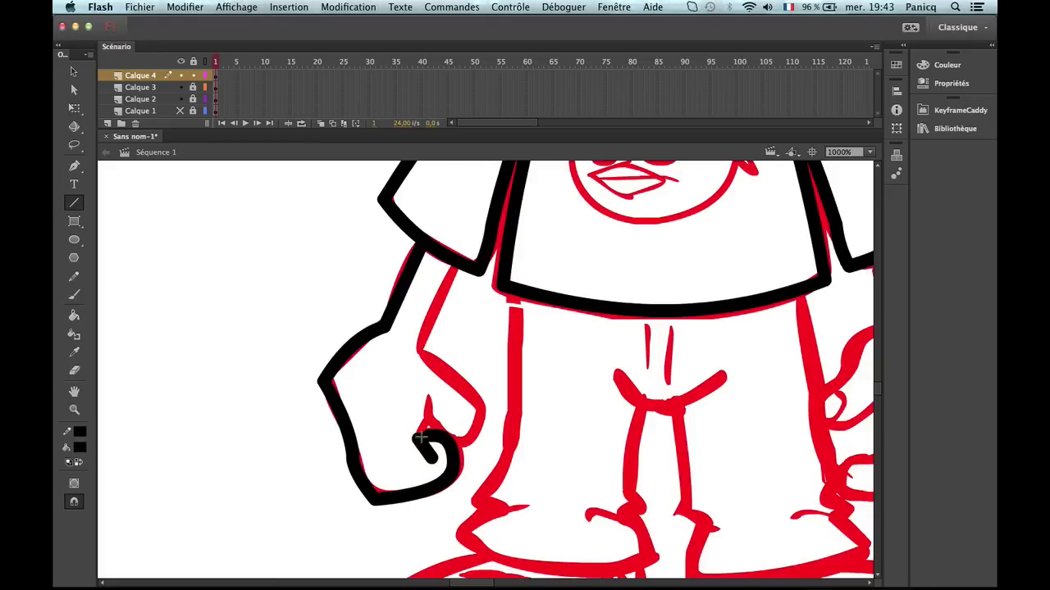
mouse_move(422, 440)
mouse_down()
mouse_move(425, 400)
mouse_move(428, 447)
mouse_up()
key(v)
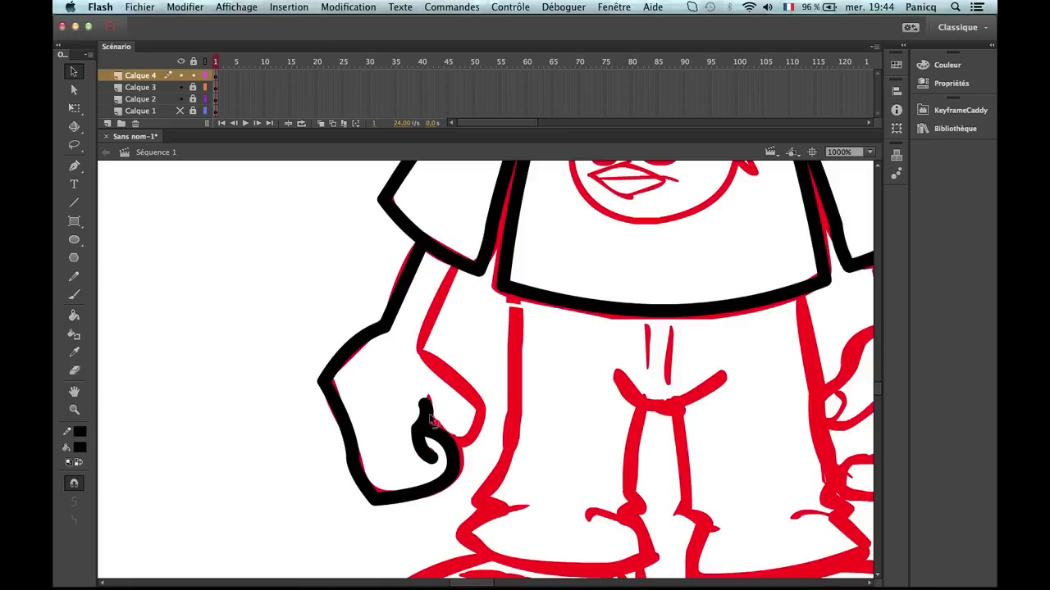
Draw the forearm's inner line from the sleeve cuff to the wrist and continue it around the hand's inner edge to the curled finger.
key(n)
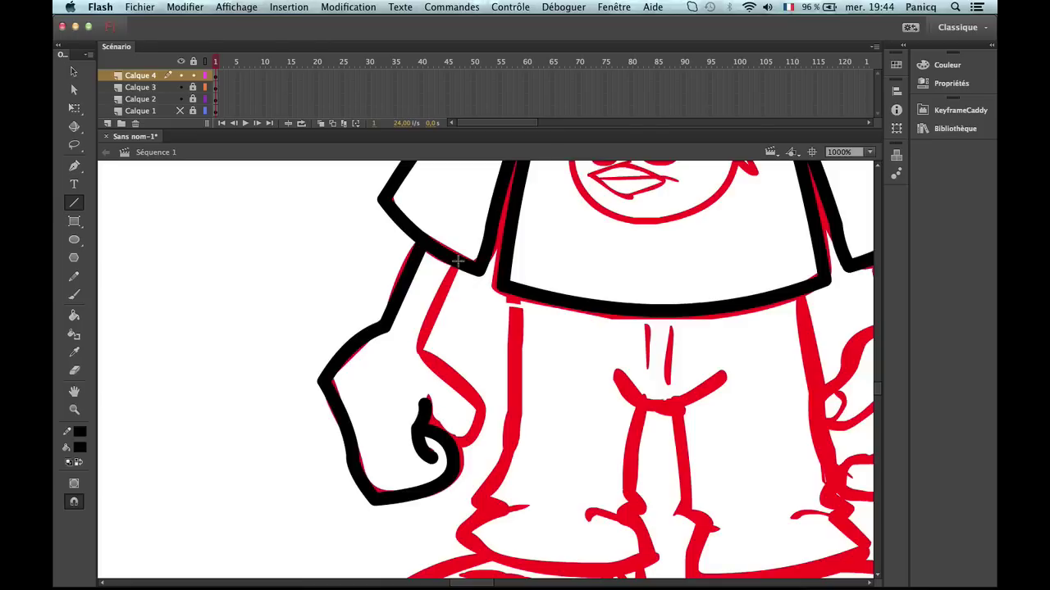
mouse_move(458, 261)
mouse_down()
mouse_move(414, 353)
mouse_move(479, 410)
mouse_move(478, 440)
mouse_move(448, 441)
mouse_up()
key(v)
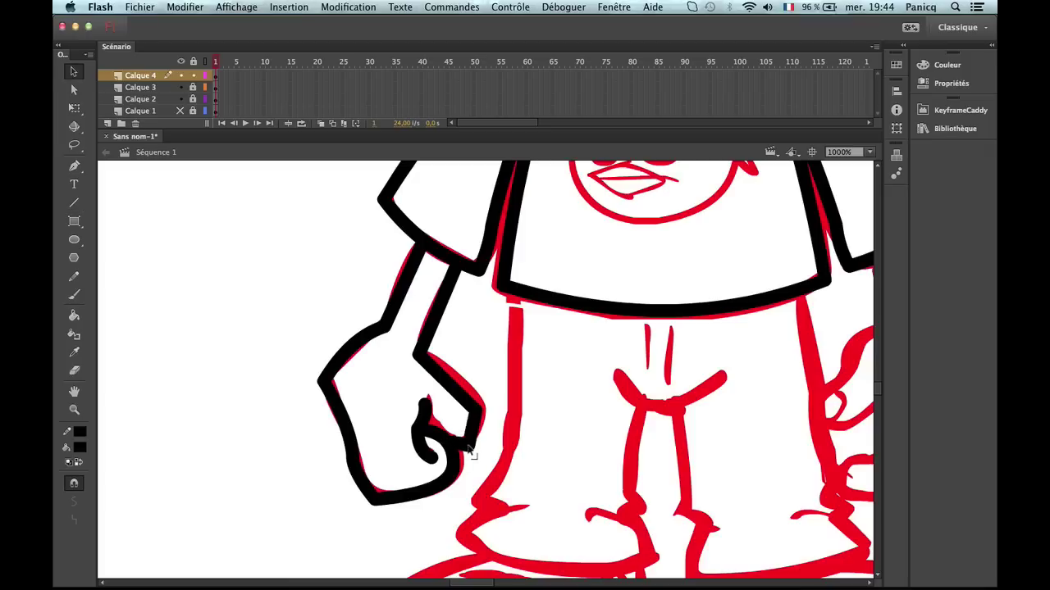
Turn off object snapping, move the lower corner of the hand's inner edge inward and bow its upper line outward.
key(z)
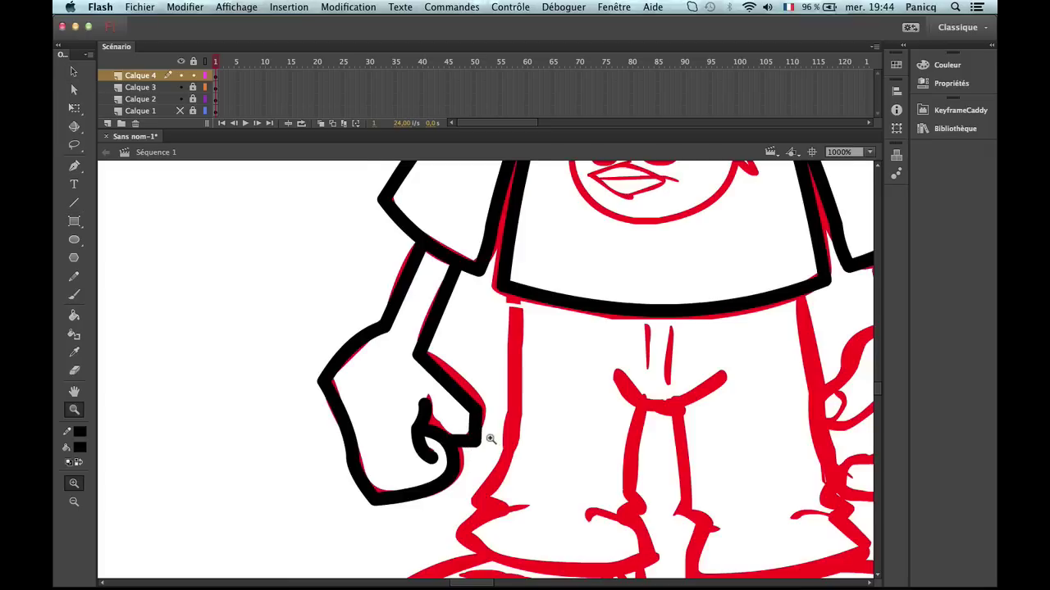
click(493, 436)
key(n)
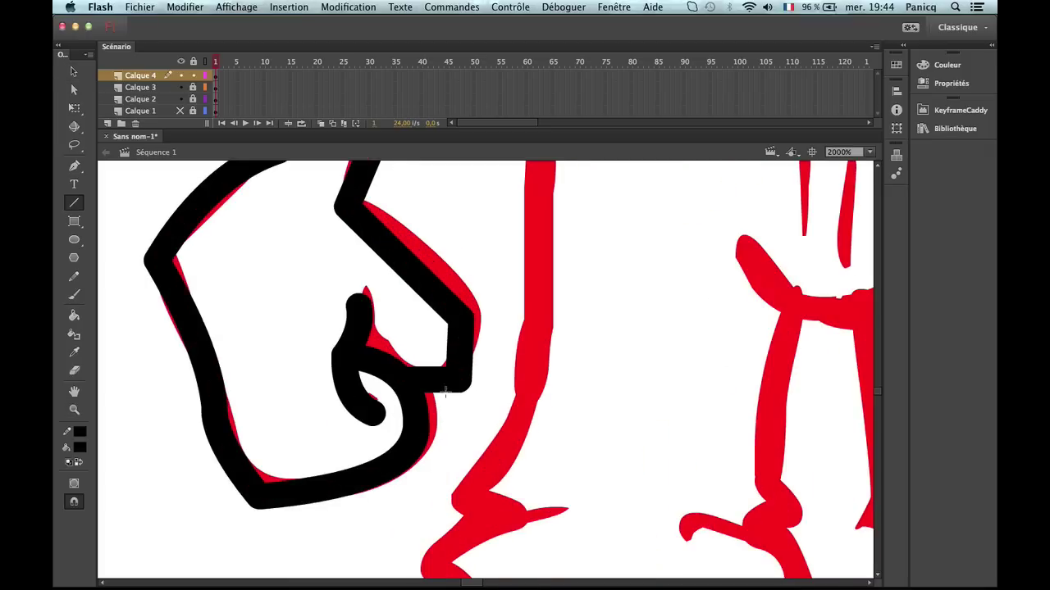
key(v)
key(super+shift+slash)
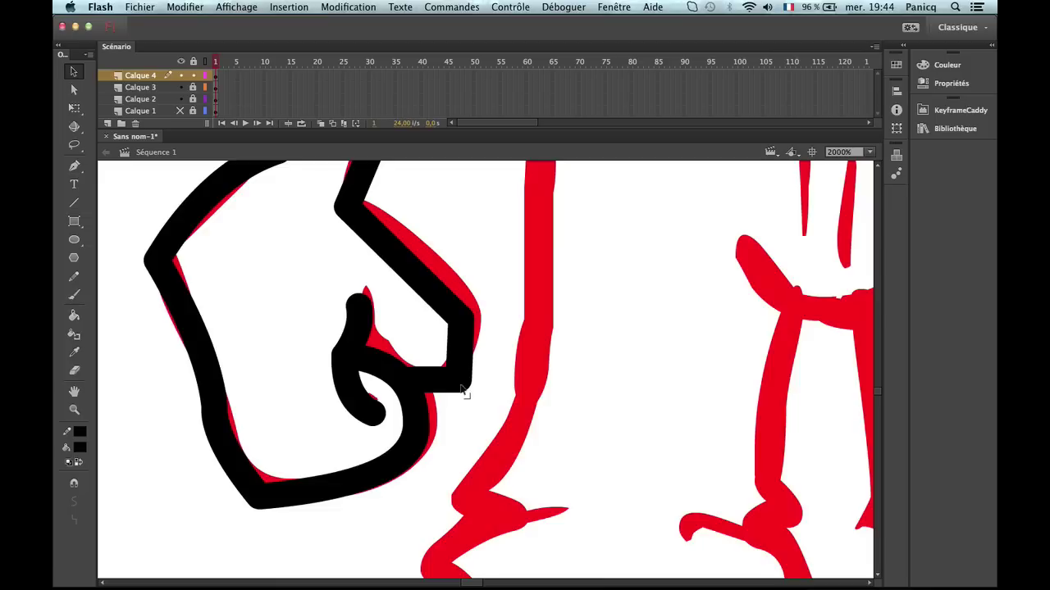
drag(462, 390, 453, 394)
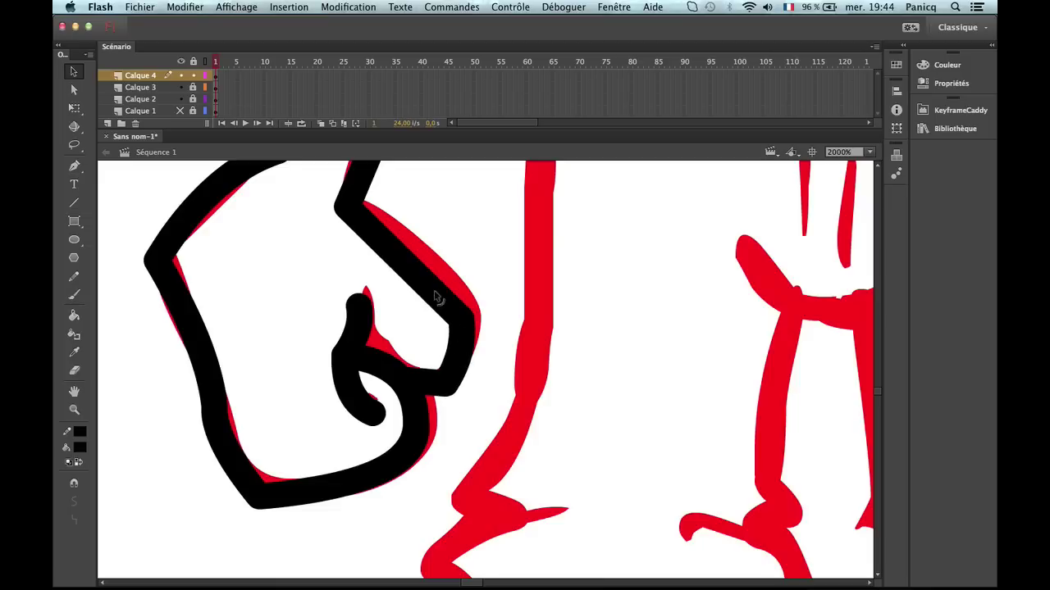
drag(437, 298, 448, 289)
Delete the short segment joining the lower corner of the hand's inner edge to the curled finger.
double_click(427, 387)
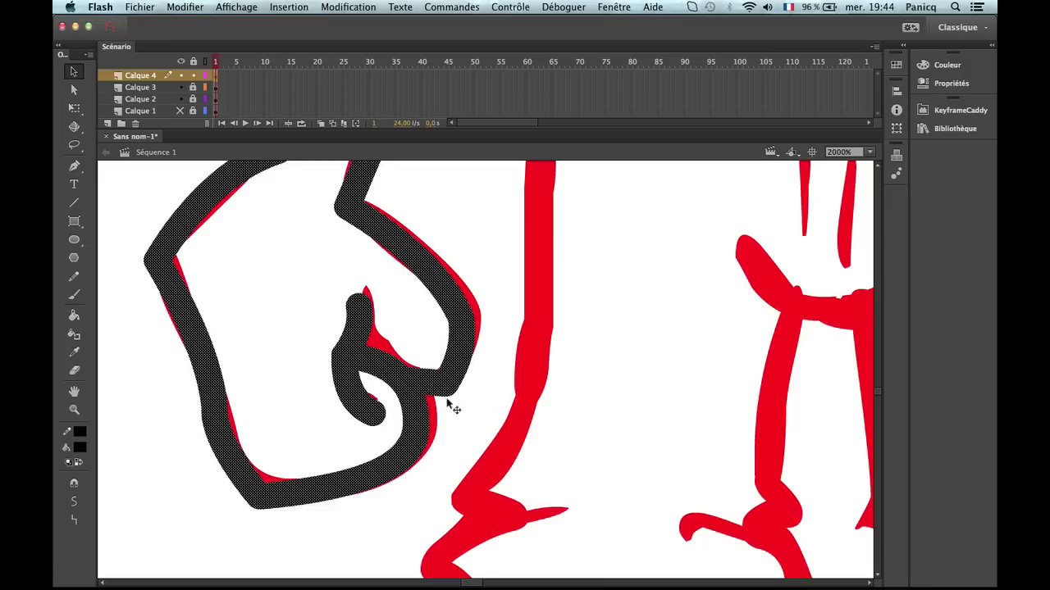
click(448, 403)
click(448, 394)
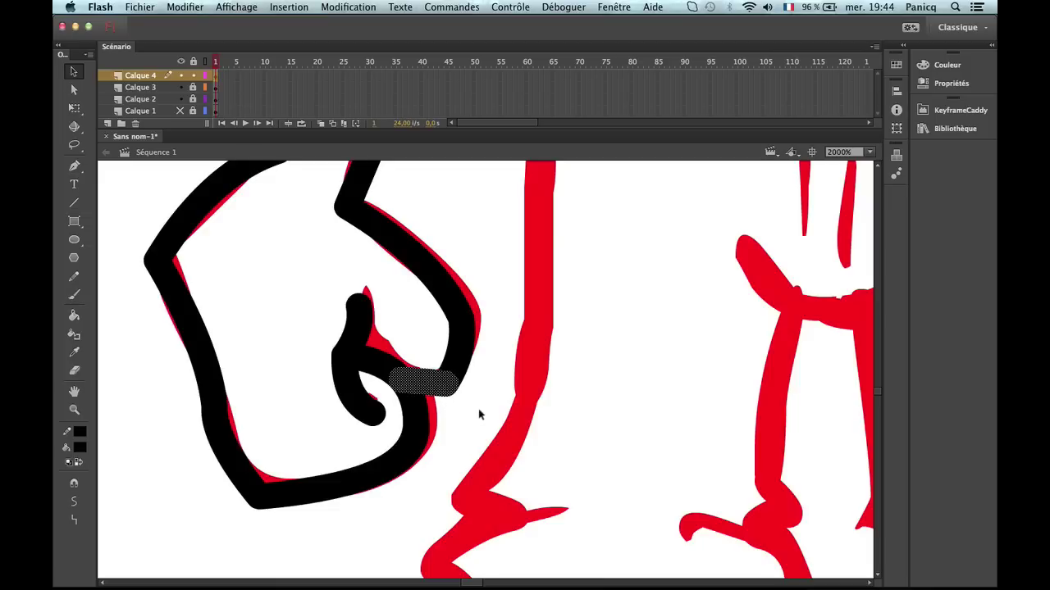
key(Delete)
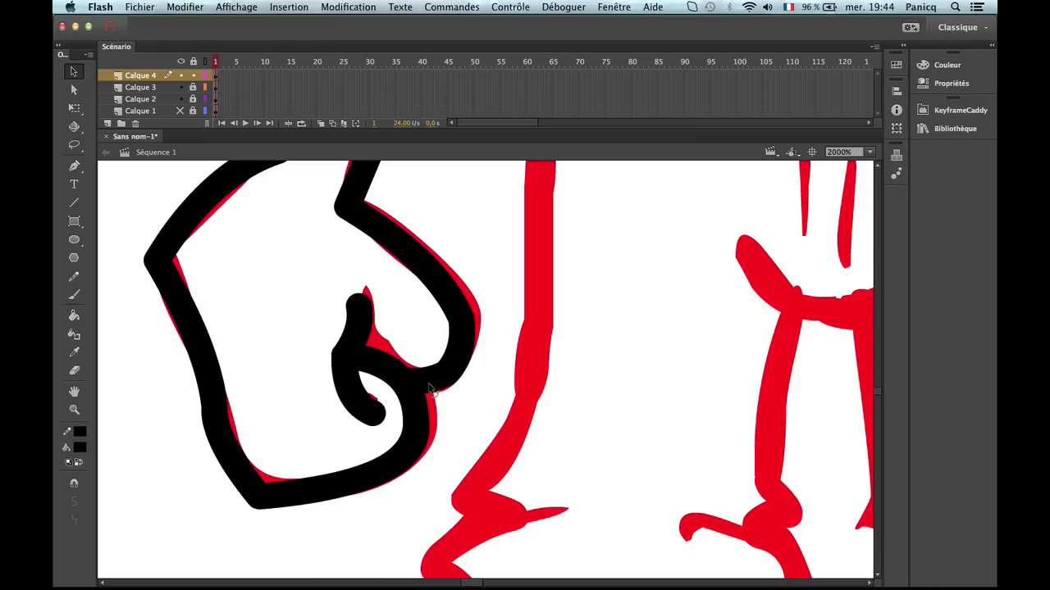
Hide the sketch layers Calque 3 and Calque 2 and check the clean linework of the whole character.
key(z)
alt+click(594, 415)
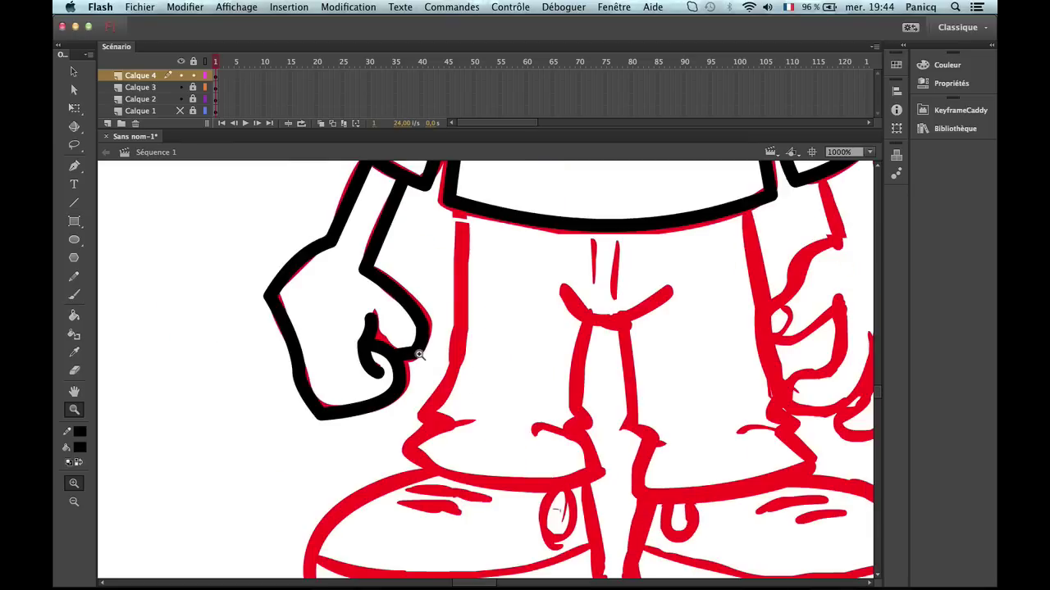
key(b)
key(v)
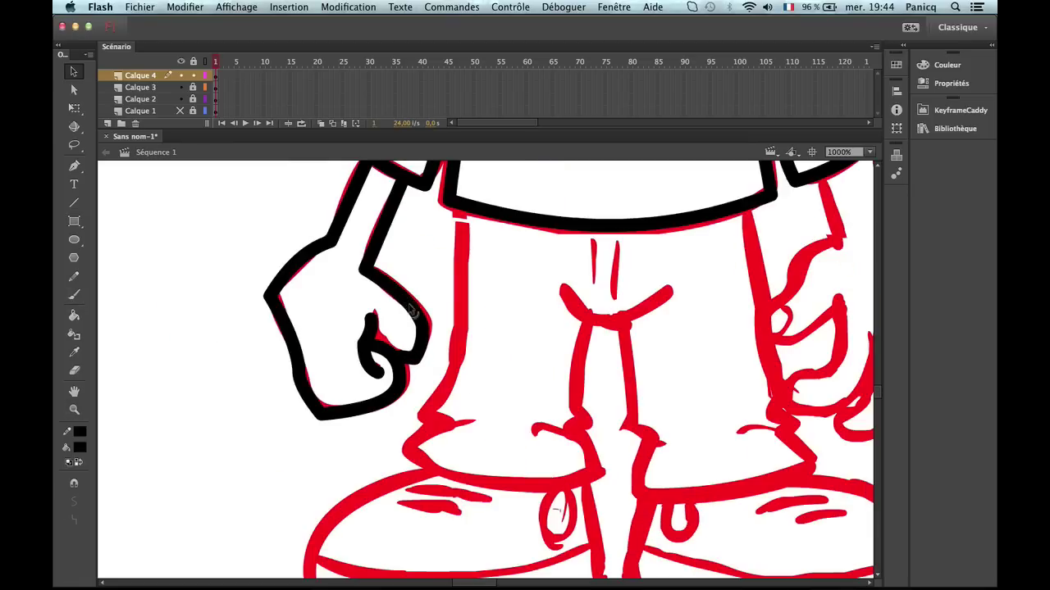
key(n)
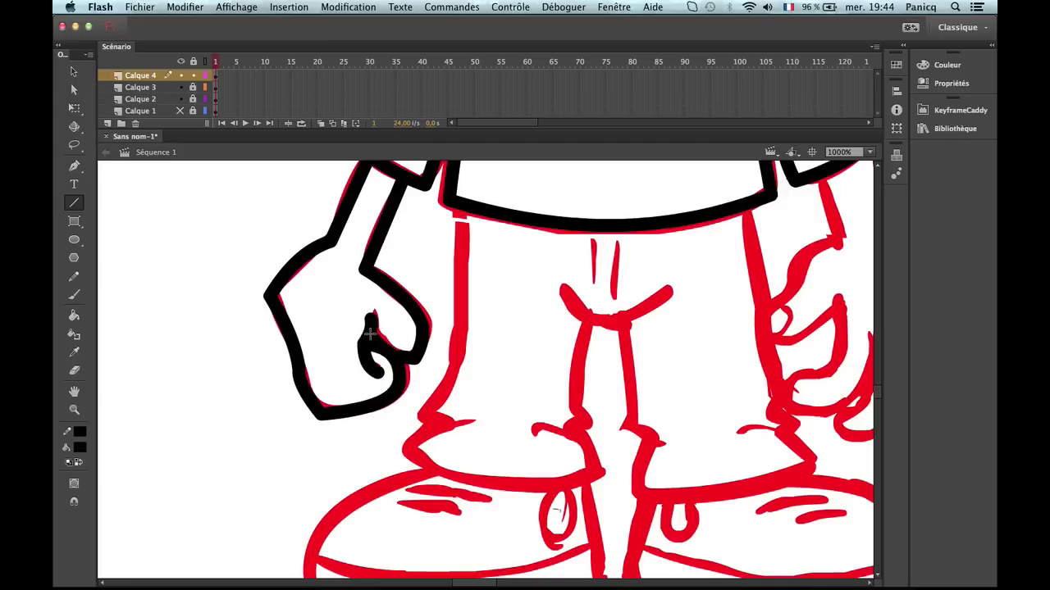
key(z)
alt+click(502, 391)
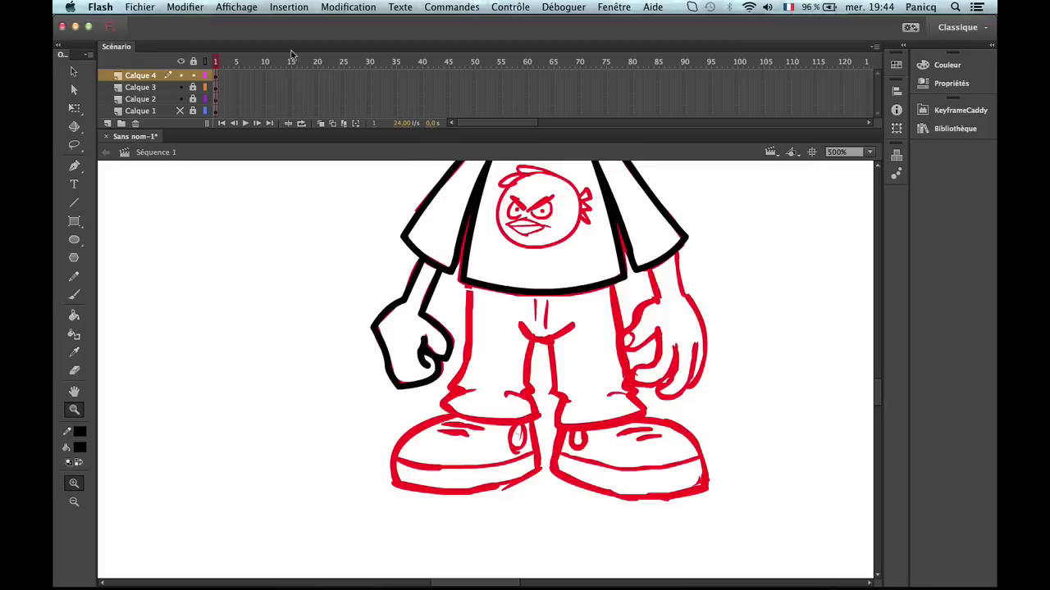
click(179, 76)
click(179, 75)
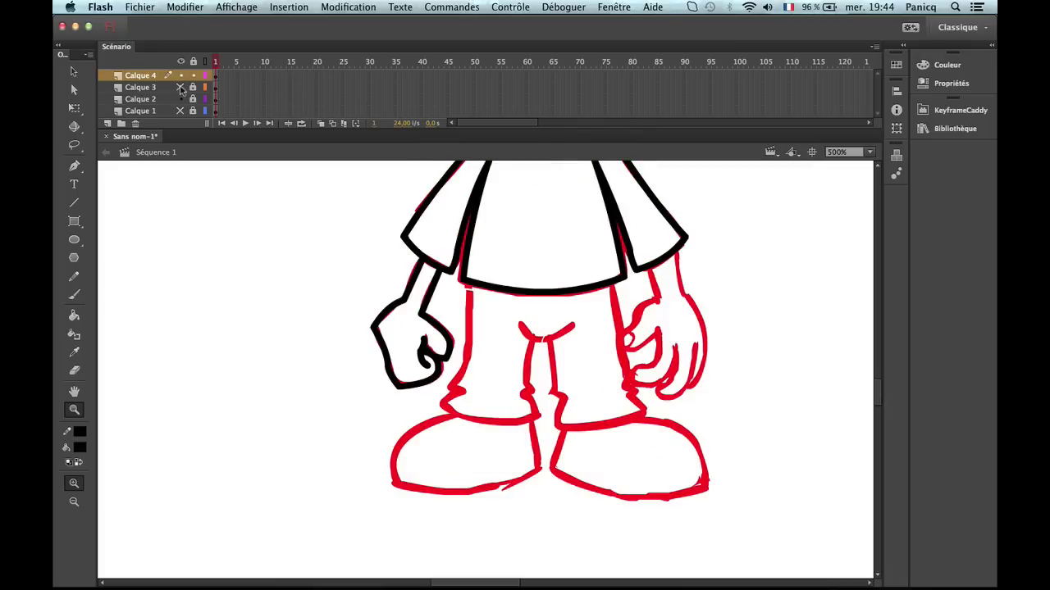
click(180, 88)
click(180, 100)
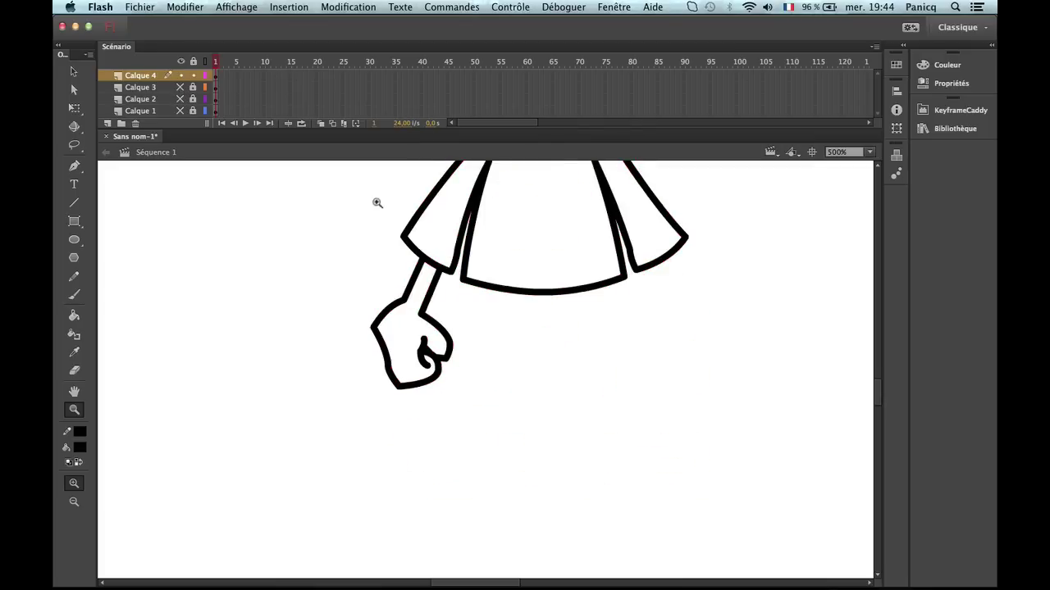
alt+click(375, 204)
alt+click(543, 379)
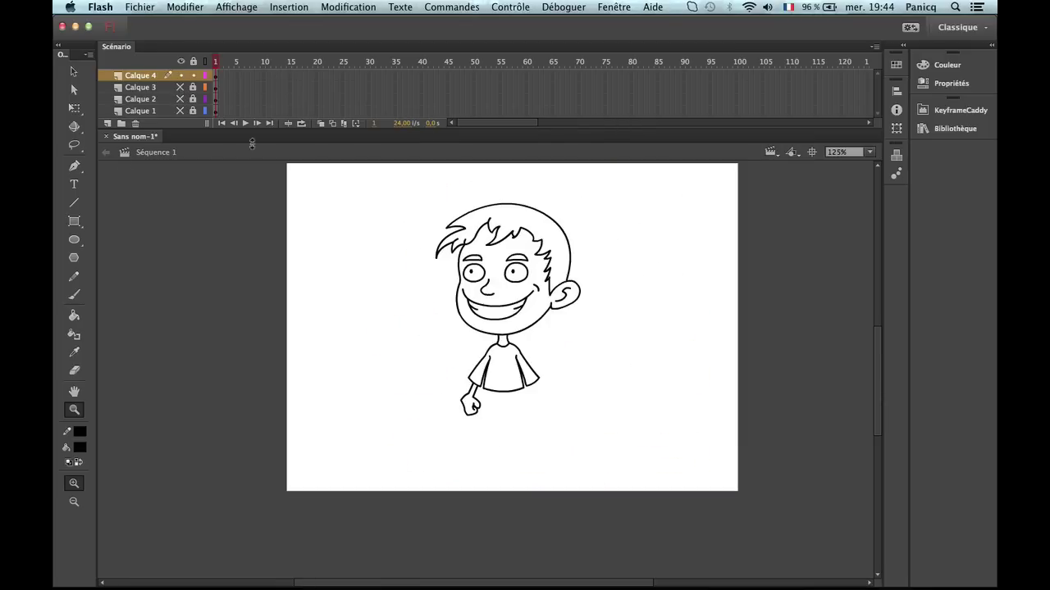
Try a narrower left-hand fist by reshaping the lines and outer corner at the back of the hand.
click(477, 408)
click(476, 393)
click(454, 302)
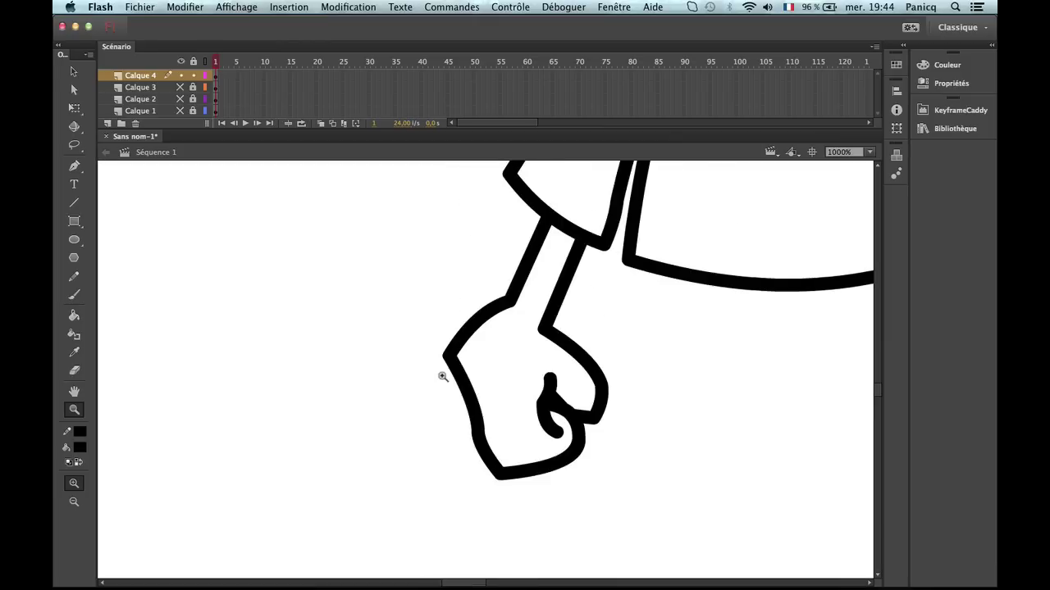
key(v)
mouse_move(449, 361)
mouse_down()
mouse_move(459, 380)
mouse_move(445, 359)
mouse_up()
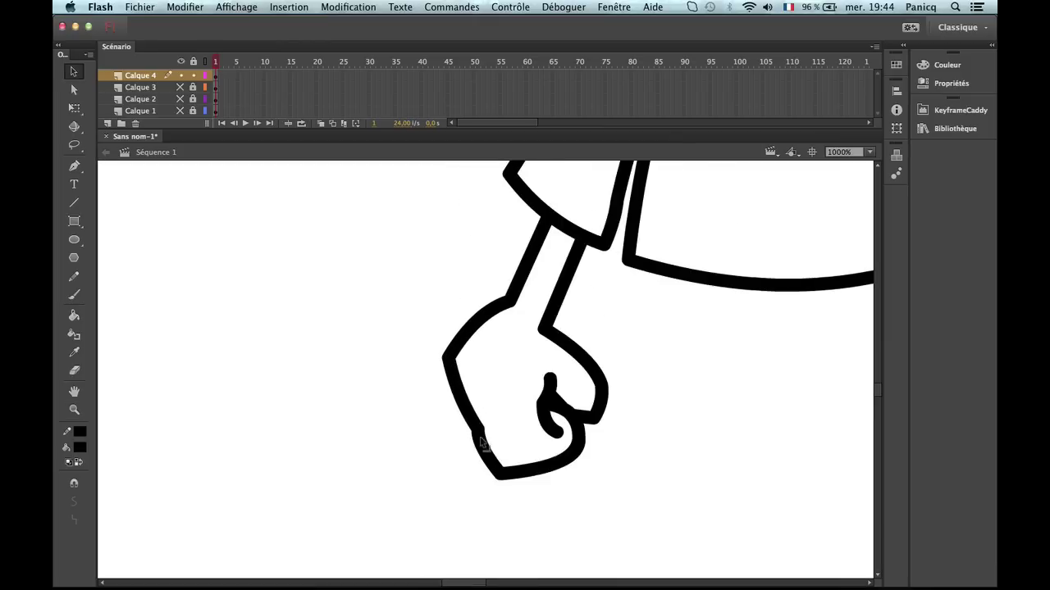
drag(465, 410, 474, 439)
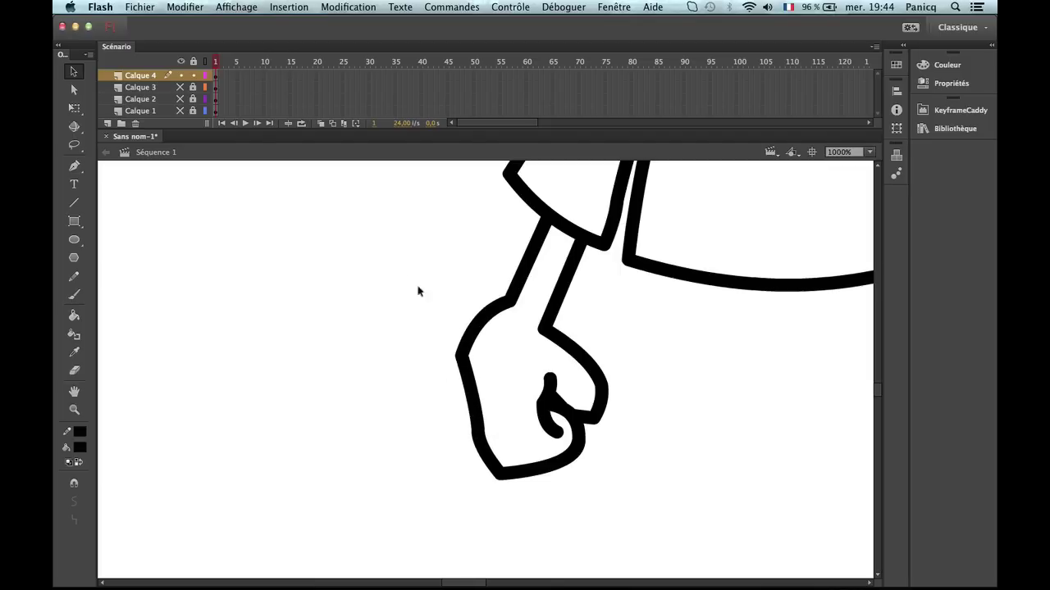
Show the sketch layers Calque 2 and Calque 3 again and nudge the outer corner of the fist toward the sketch.
click(180, 98)
key(z)
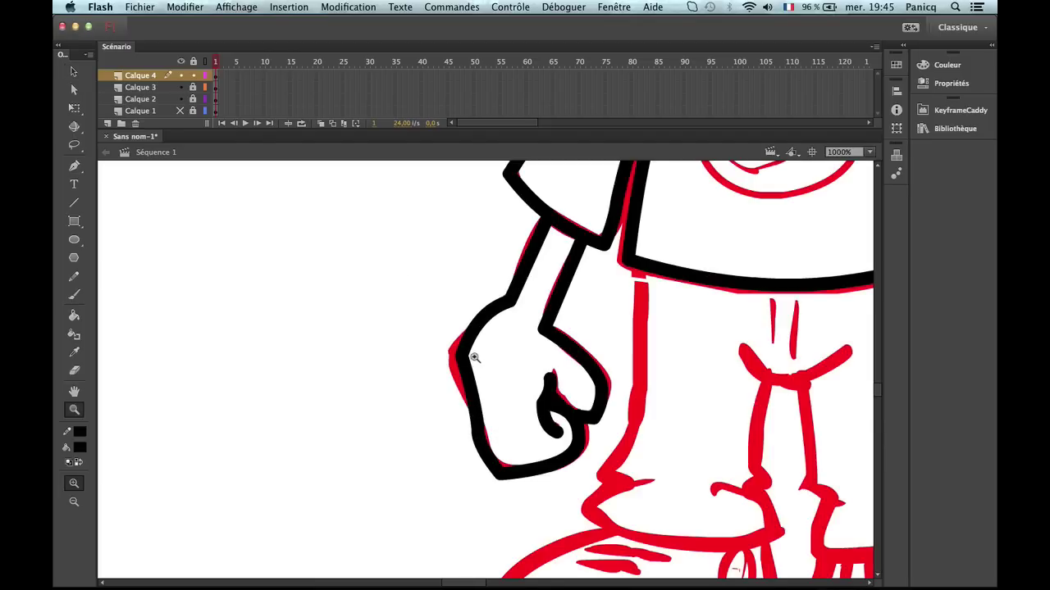
click(469, 359)
key(v)
click(482, 359)
click(501, 370)
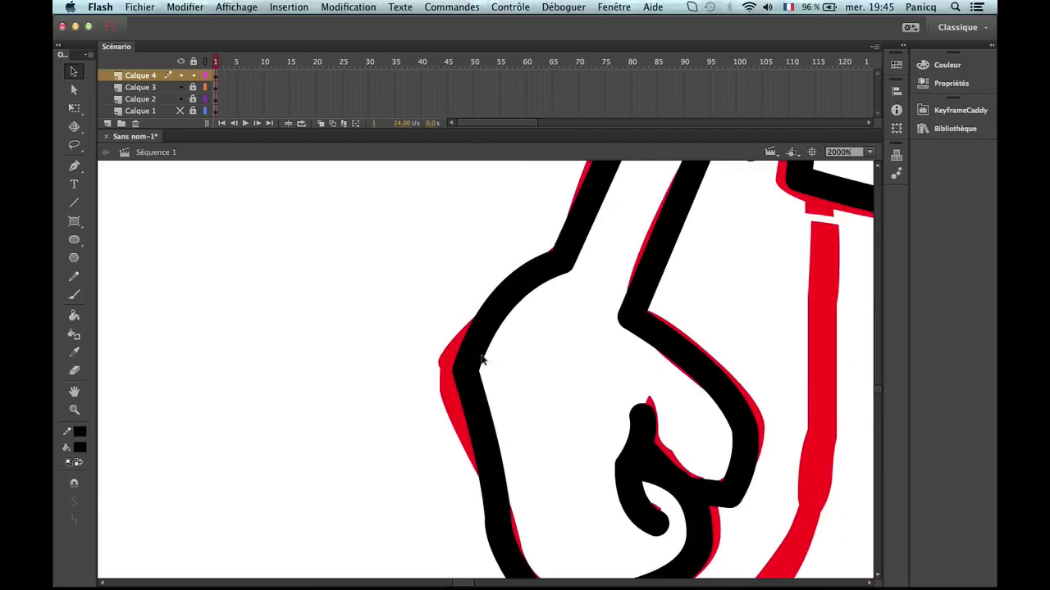
drag(484, 354, 473, 346)
drag(471, 360, 468, 361)
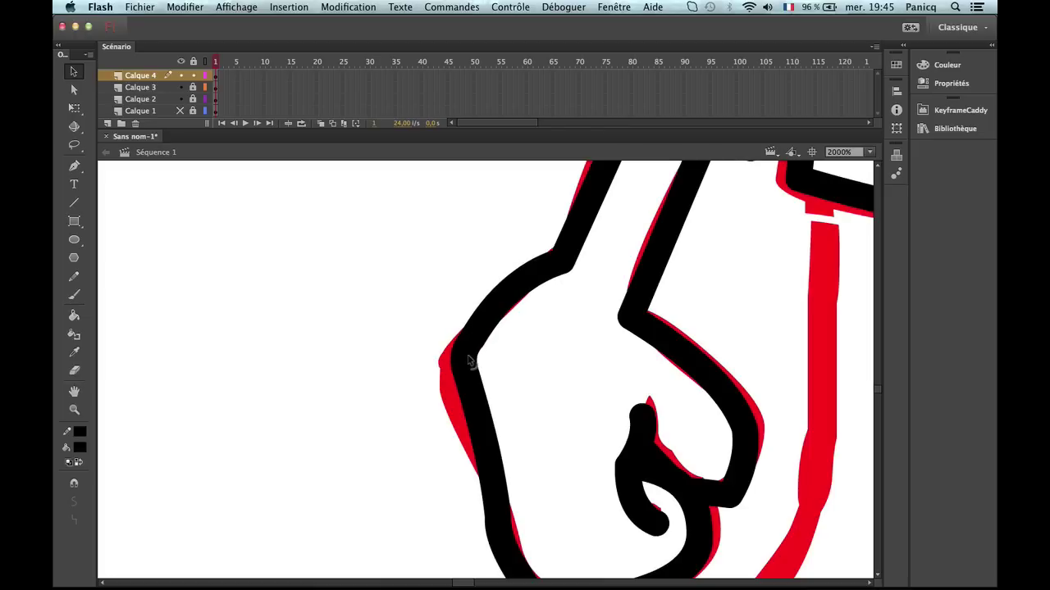
Round off the pointed bottom corner of the left-hand fist to match the sketch.
key(z)
alt+click(722, 484)
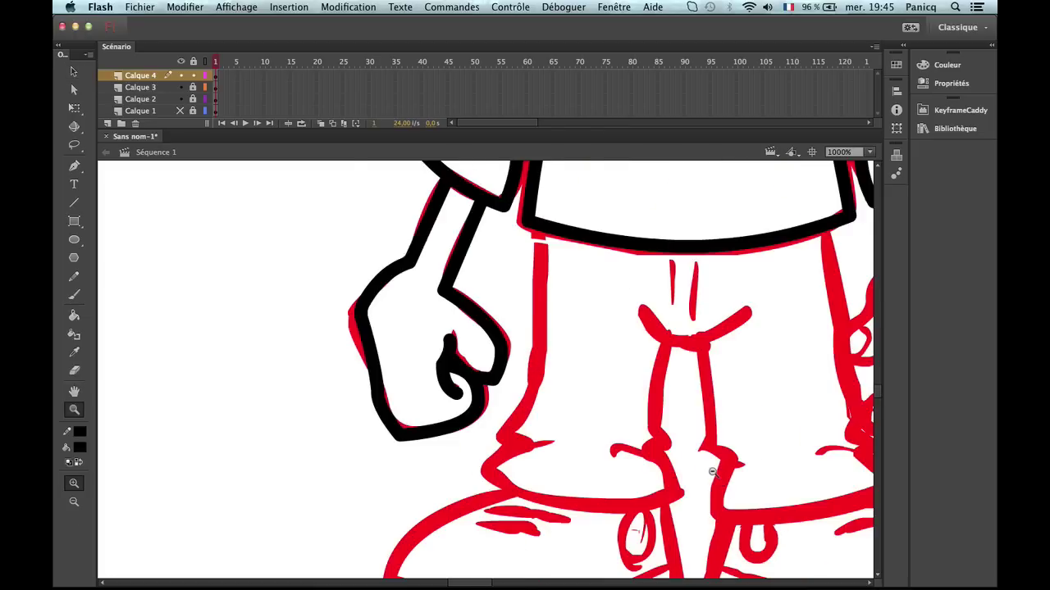
alt+click(717, 478)
click(296, 369)
click(574, 418)
key(b)
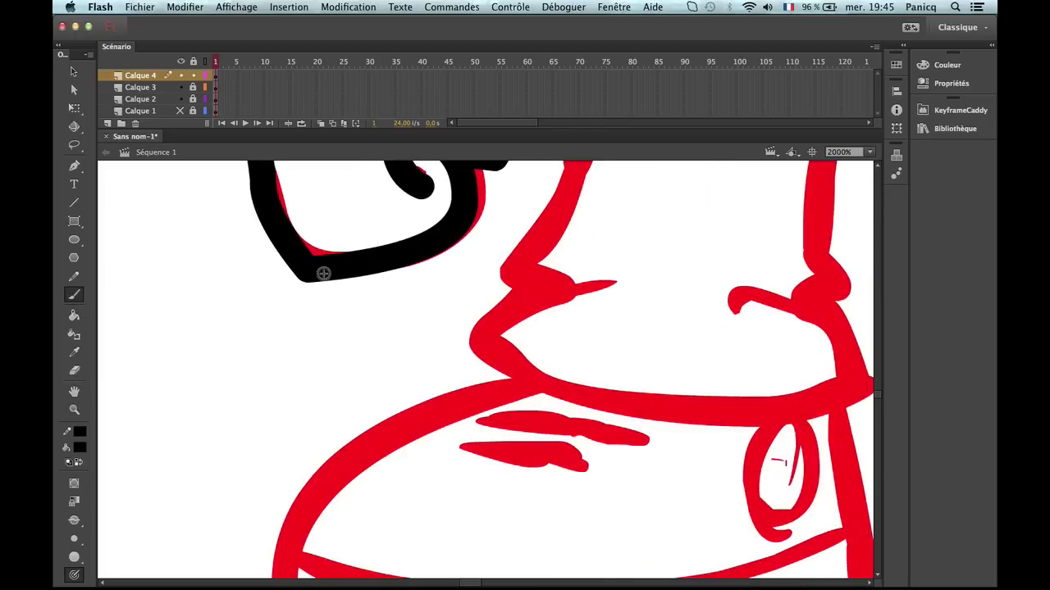
key(v)
mouse_move(344, 279)
mouse_down()
mouse_move(284, 255)
mouse_move(344, 270)
mouse_move(329, 273)
mouse_move(325, 261)
mouse_move(318, 271)
mouse_up()
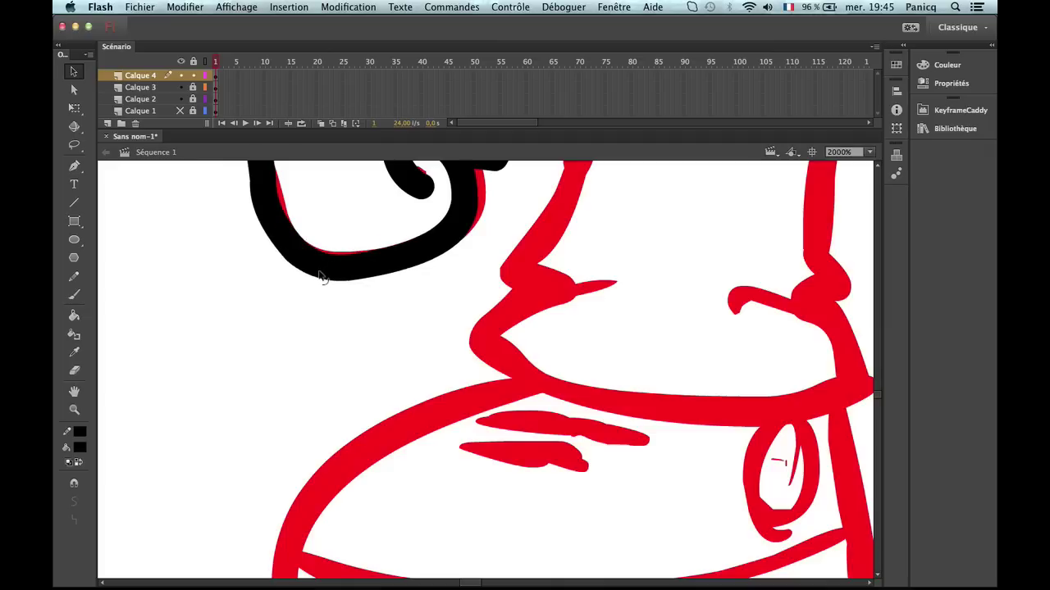
Pull the fist's outer corner out to the sketch and adjust the line between that corner and the wrist.
key(z)
alt+click(627, 375)
alt+click(479, 337)
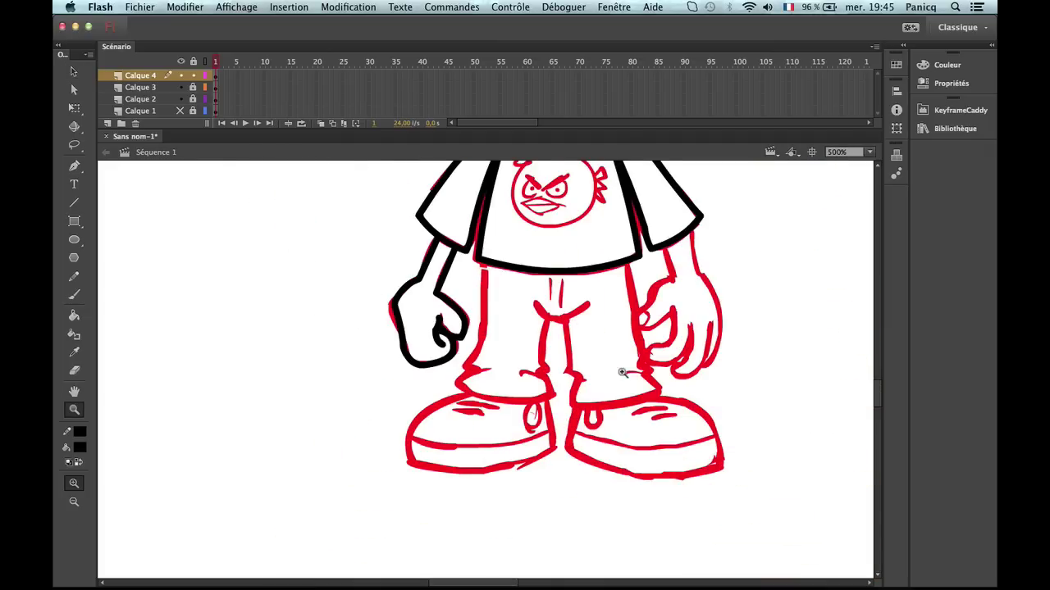
drag(623, 372, 558, 443)
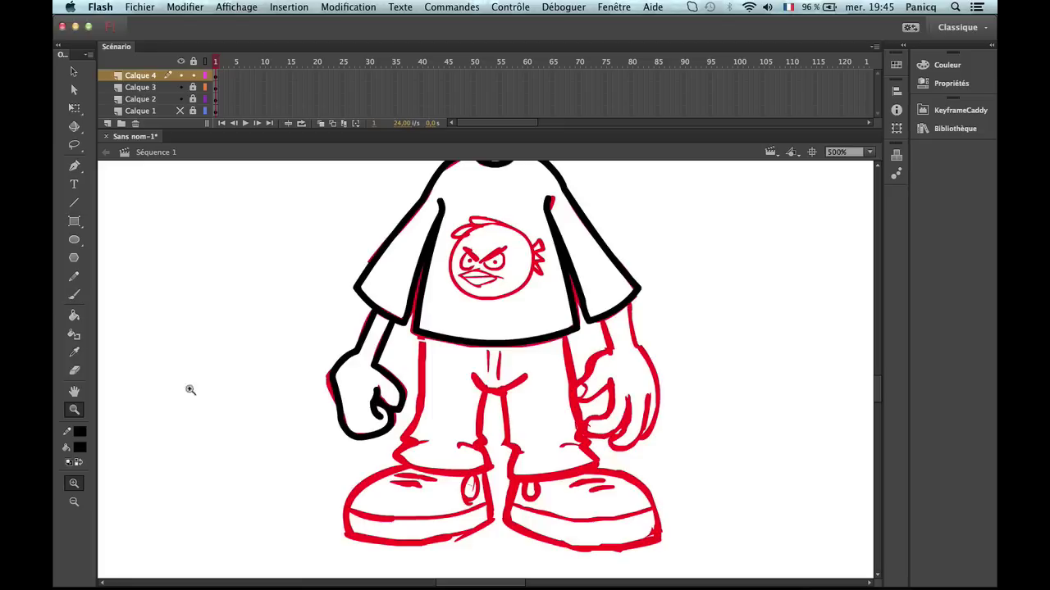
click(353, 425)
key(v)
drag(436, 308, 426, 287)
drag(452, 253, 454, 260)
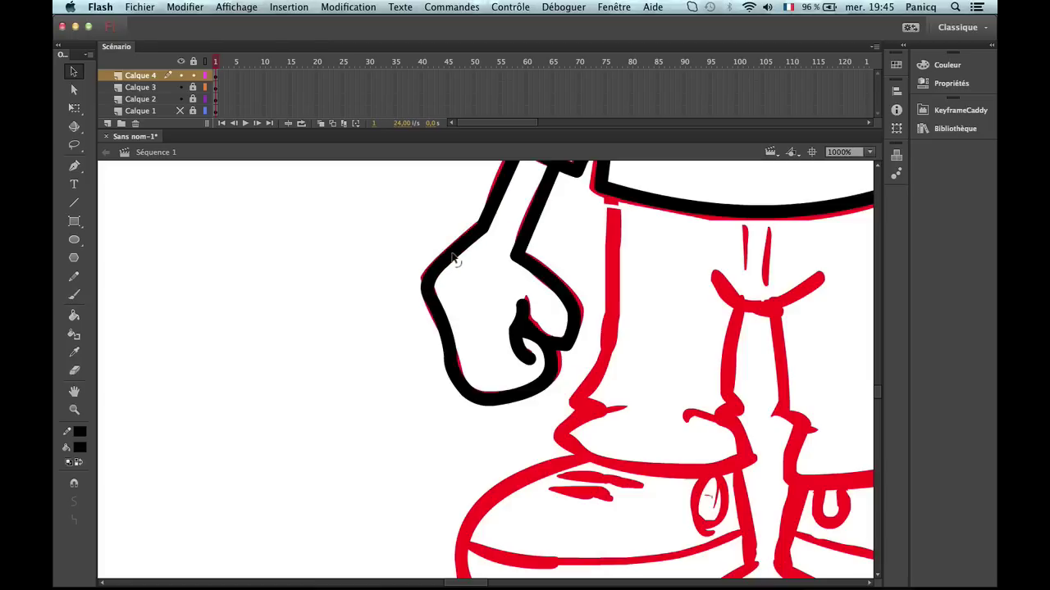
Reshape the lower outer line and bottom corner of the left-hand fist to follow the red sketch.
key(z)
alt+click(603, 393)
click(423, 386)
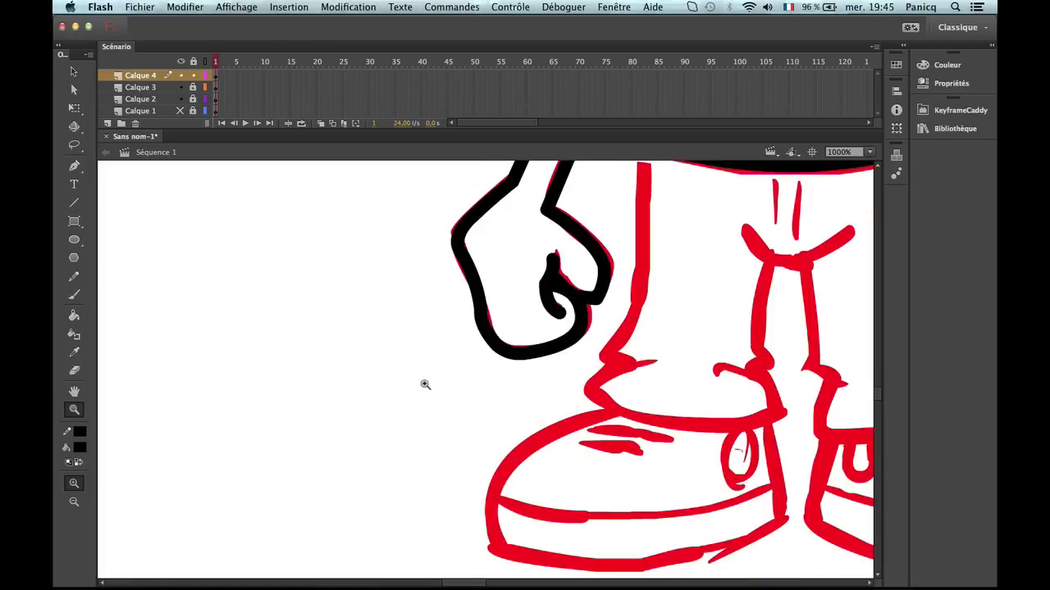
key(v)
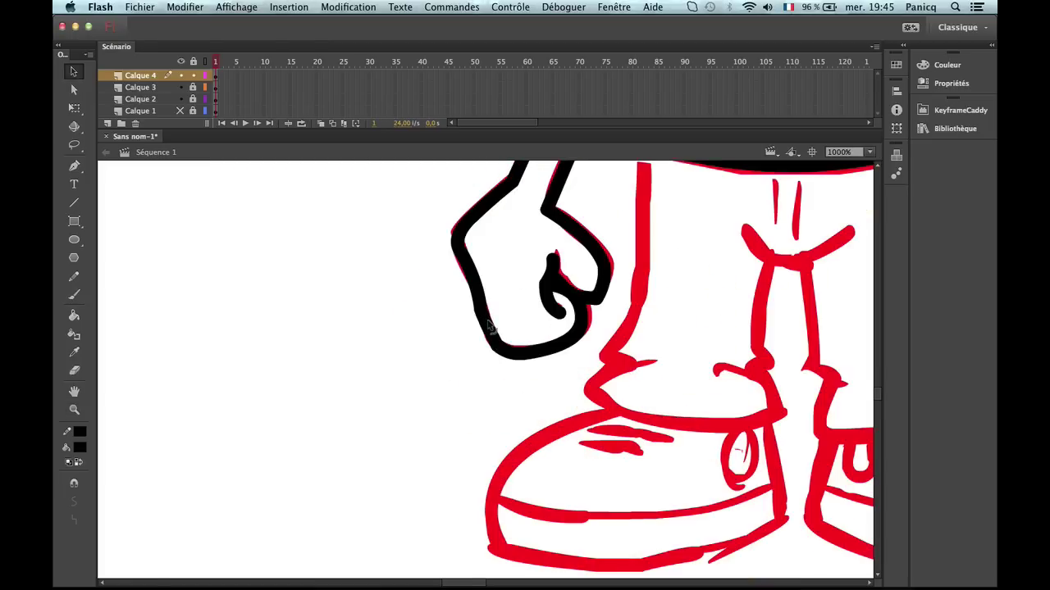
click(485, 318)
click(497, 309)
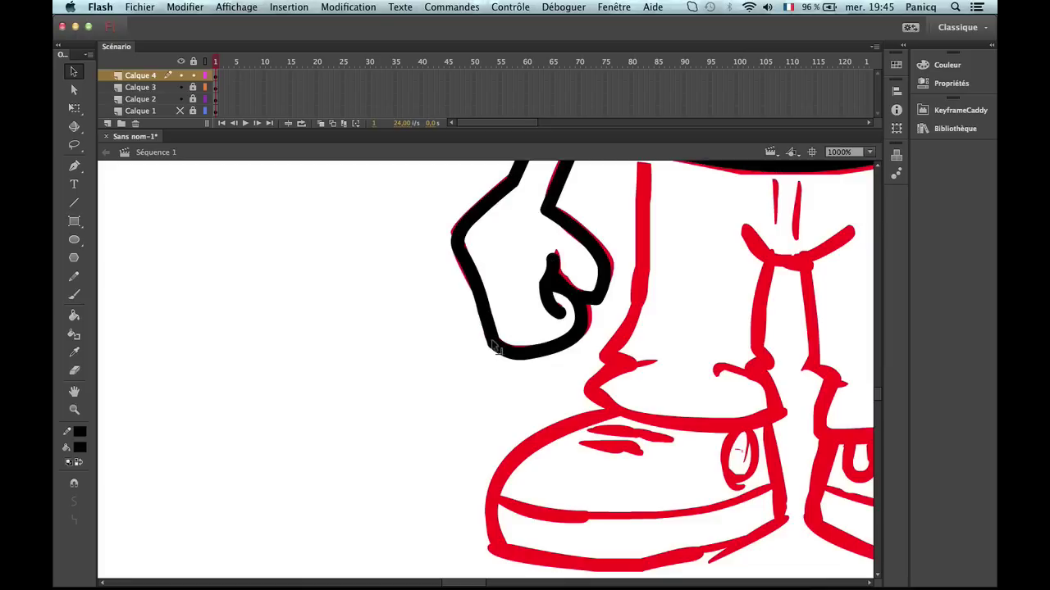
Trace the inner forearm, thumb and fingers of the right-hand hand with connected straight black line segments.
alt+click(748, 385)
drag(755, 374, 652, 544)
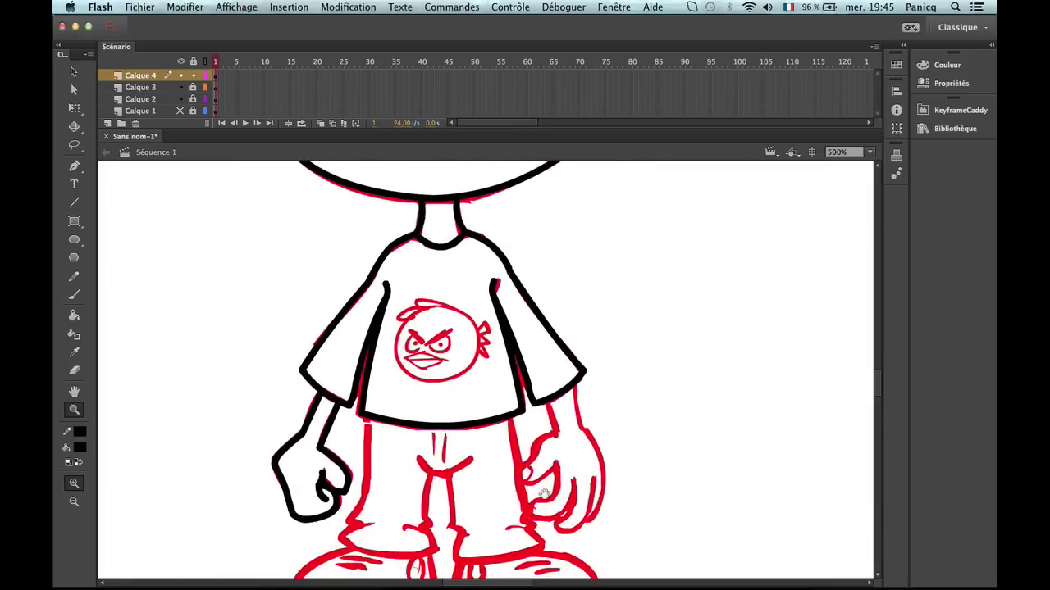
alt+click(539, 490)
click(528, 378)
click(497, 336)
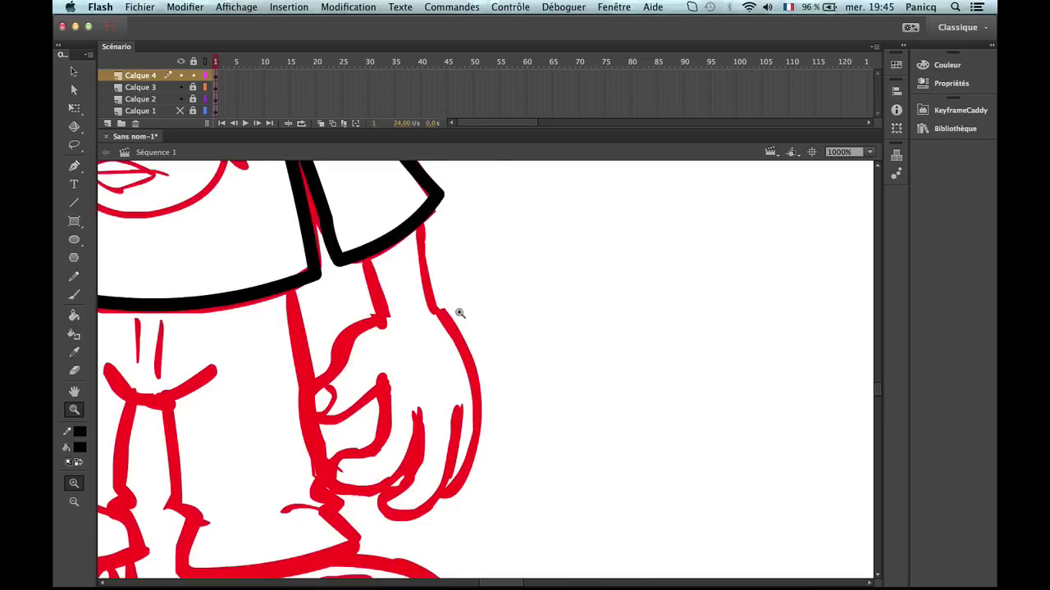
scroll(464, 307, left, 1)
key(n)
key(super+shift+slash)
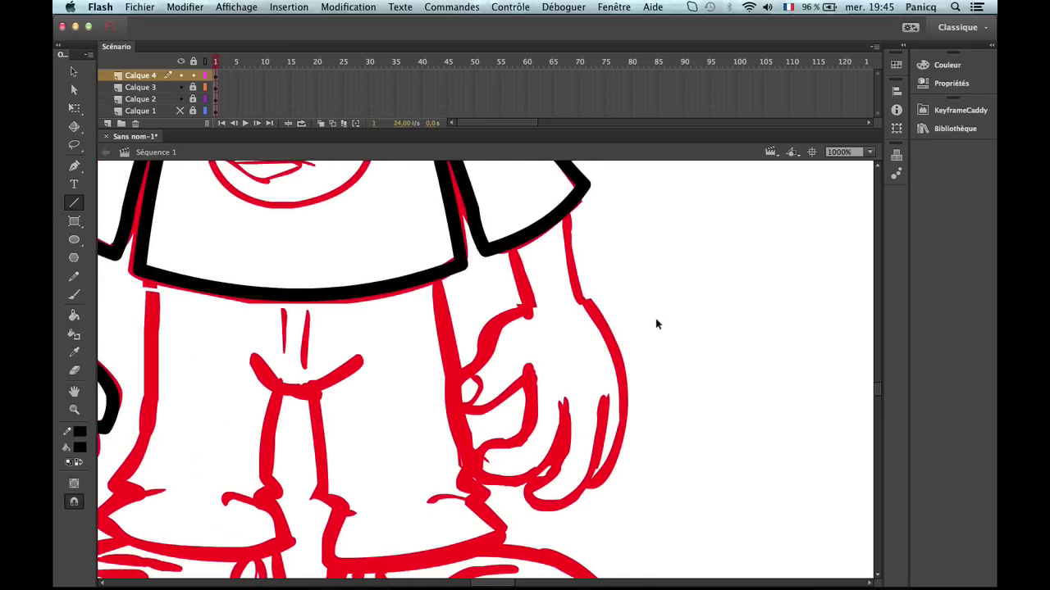
mouse_move(509, 244)
mouse_down()
mouse_move(533, 309)
mouse_move(492, 332)
mouse_move(443, 391)
mouse_move(466, 412)
mouse_move(533, 368)
mouse_move(533, 443)
mouse_move(474, 461)
mouse_move(521, 474)
mouse_move(563, 451)
mouse_move(555, 456)
mouse_move(569, 407)
mouse_up()
mouse_move(569, 456)
mouse_down()
mouse_move(535, 493)
mouse_move(538, 513)
mouse_move(584, 496)
mouse_move(609, 409)
mouse_move(603, 460)
mouse_move(586, 490)
mouse_move(605, 398)
mouse_up()
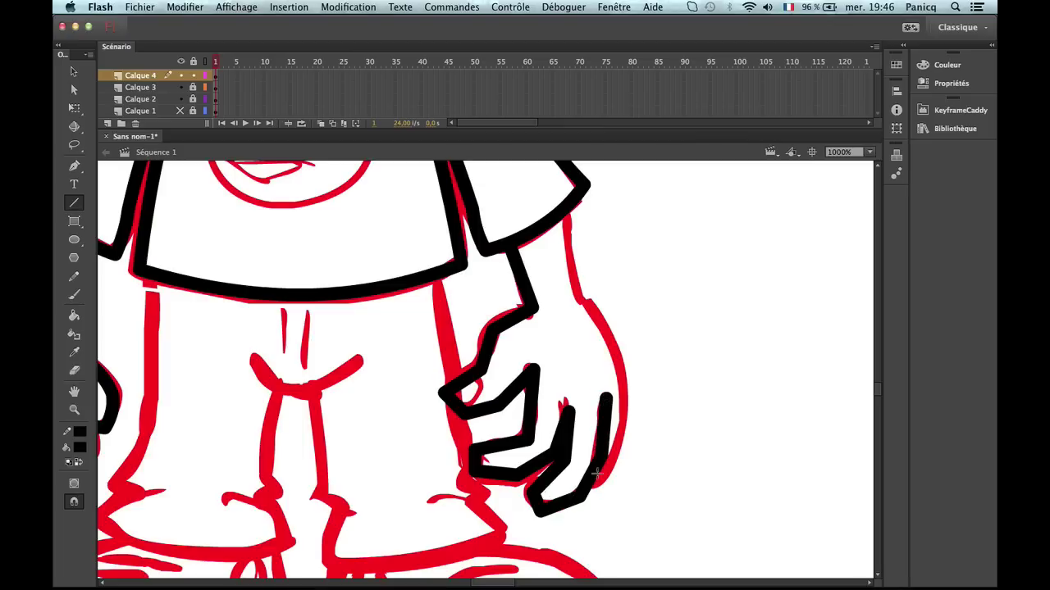
Trace the outer edge of the right-hand hand and forearm up to the sleeve, removing the overlap inside the sleeve.
mouse_move(599, 476)
mouse_down()
mouse_move(621, 456)
mouse_move(632, 348)
mouse_move(634, 361)
mouse_move(578, 283)
mouse_move(580, 297)
mouse_move(554, 192)
mouse_up()
key(p)
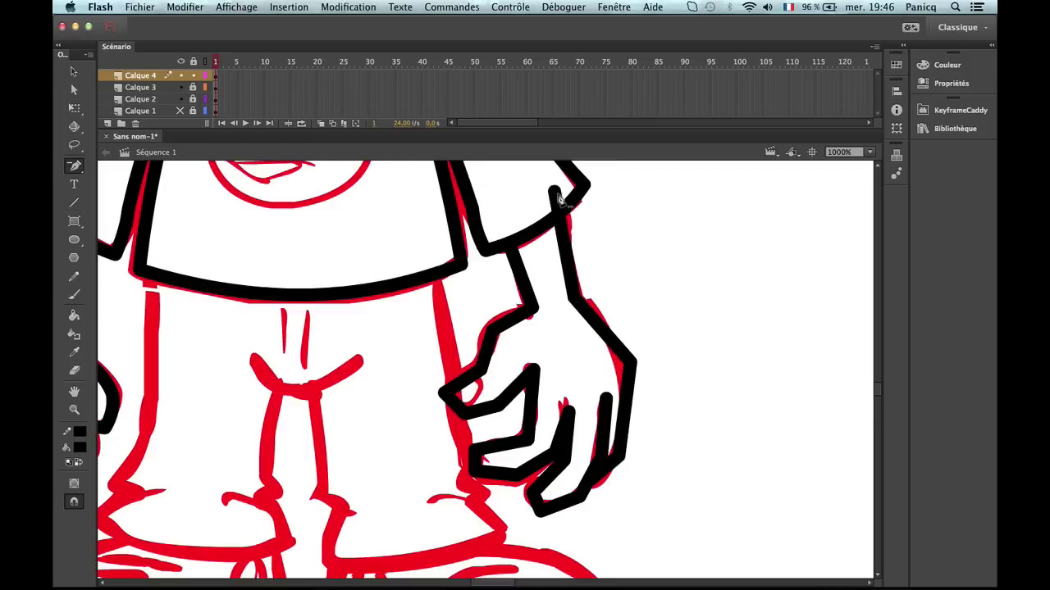
key(v)
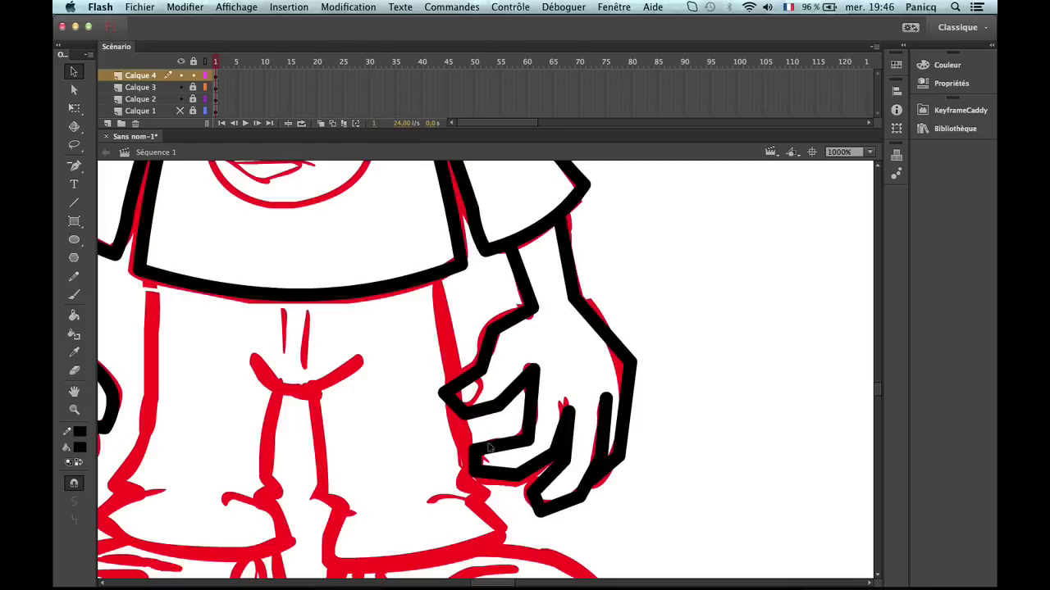
Bend the right-hand hand's lines from the inner wrist to the thumb and round the thumb tip along the sketch.
key(z)
alt+click(551, 459)
click(482, 374)
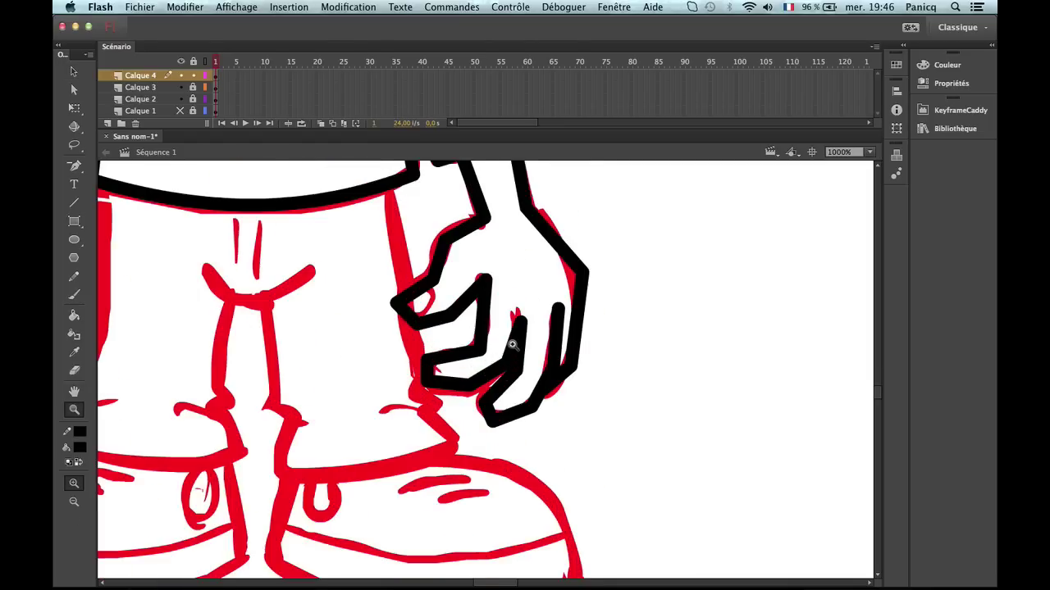
click(512, 346)
scroll(484, 328, up, 3)
key(v)
drag(474, 299, 468, 290)
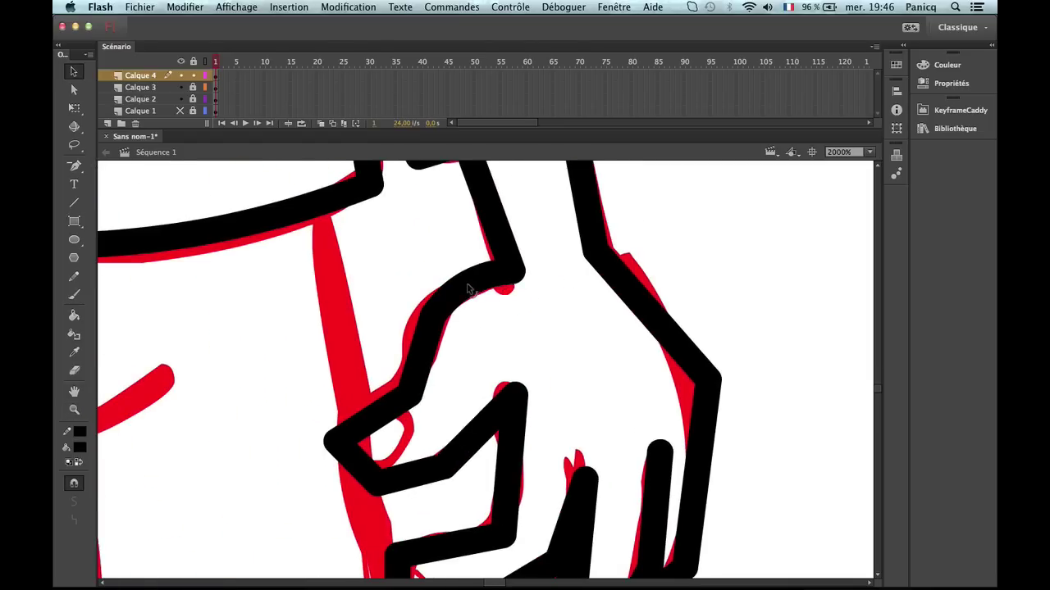
drag(428, 351, 426, 341)
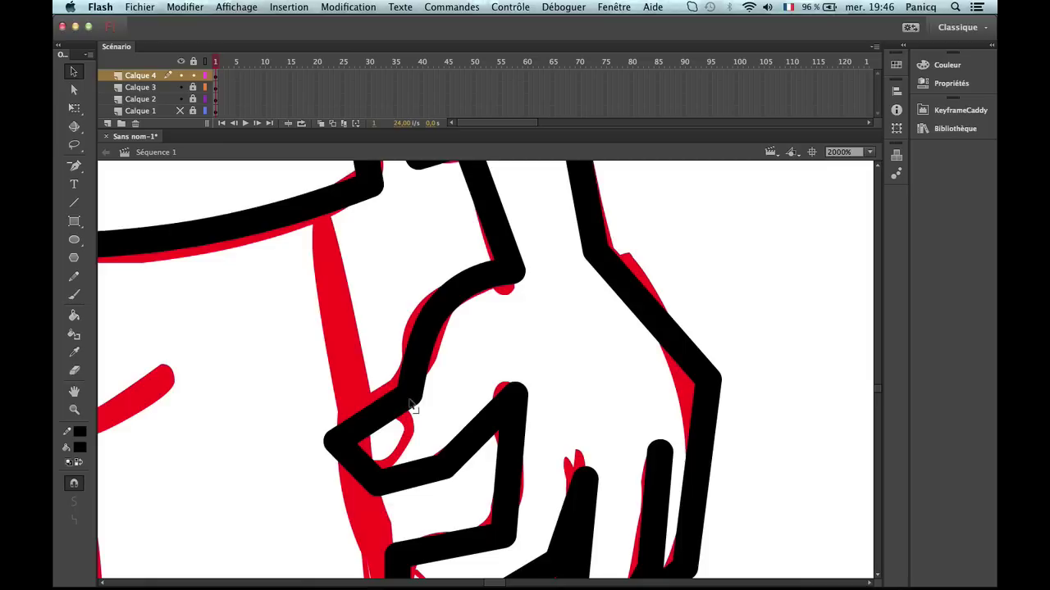
mouse_move(409, 403)
mouse_down()
mouse_move(407, 392)
mouse_move(359, 418)
mouse_move(349, 479)
mouse_up()
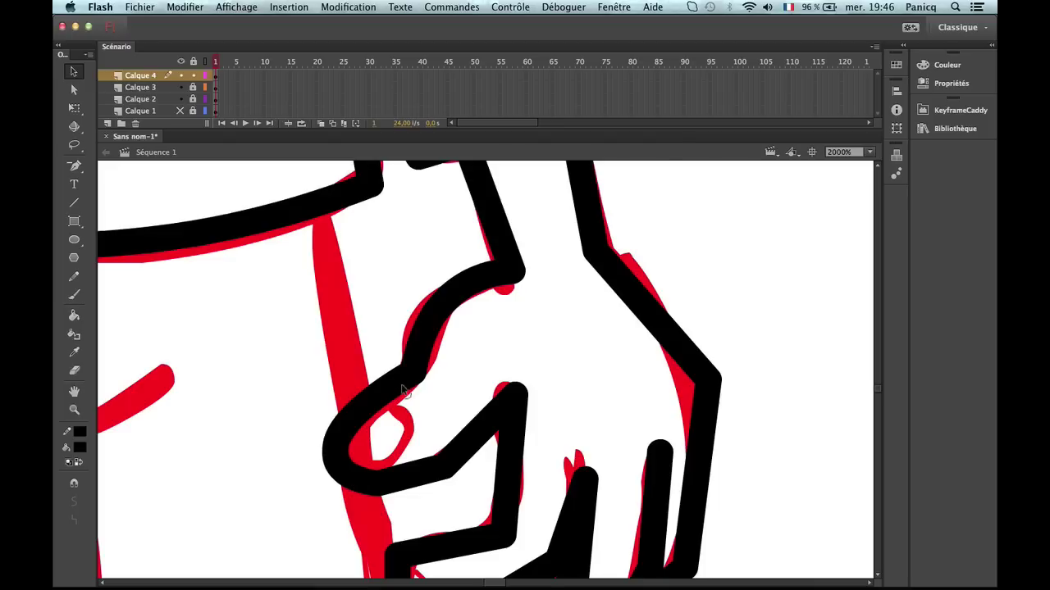
Curve the underside of the thumb and the lines leading to the first finger, rounding that fingertip.
drag(417, 486, 448, 455)
mouse_move(491, 414)
mouse_down()
mouse_move(489, 398)
mouse_move(511, 386)
mouse_move(544, 458)
mouse_move(523, 443)
mouse_move(501, 459)
mouse_move(475, 451)
mouse_move(490, 466)
mouse_up()
scroll(521, 447, down, 5)
scroll(521, 447, left, 1)
mouse_move(420, 498)
mouse_down()
mouse_move(408, 500)
mouse_move(440, 469)
mouse_move(428, 480)
mouse_up()
scroll(427, 477, down, 3)
mouse_move(457, 398)
mouse_down()
mouse_move(451, 436)
mouse_move(418, 432)
mouse_move(456, 455)
mouse_up()
Curve the middle finger's lines around its tip and clean up the join toward the last finger.
mouse_move(547, 422)
mouse_down()
mouse_move(563, 435)
mouse_move(555, 455)
mouse_move(518, 485)
mouse_move(498, 477)
mouse_up()
mouse_move(545, 509)
mouse_down()
mouse_move(562, 486)
mouse_move(525, 503)
mouse_move(523, 485)
mouse_move(534, 497)
mouse_move(519, 475)
mouse_up()
mouse_move(624, 487)
mouse_down()
mouse_move(609, 480)
mouse_move(647, 442)
mouse_move(683, 465)
mouse_move(604, 459)
mouse_move(651, 473)
mouse_move(662, 459)
mouse_up()
key(space)
click(603, 452)
key(Delete)
Bend the outer edge of the right-hand hand into a smooth curve from the last finger up to the wrist.
drag(689, 423, 706, 374)
drag(712, 335, 718, 334)
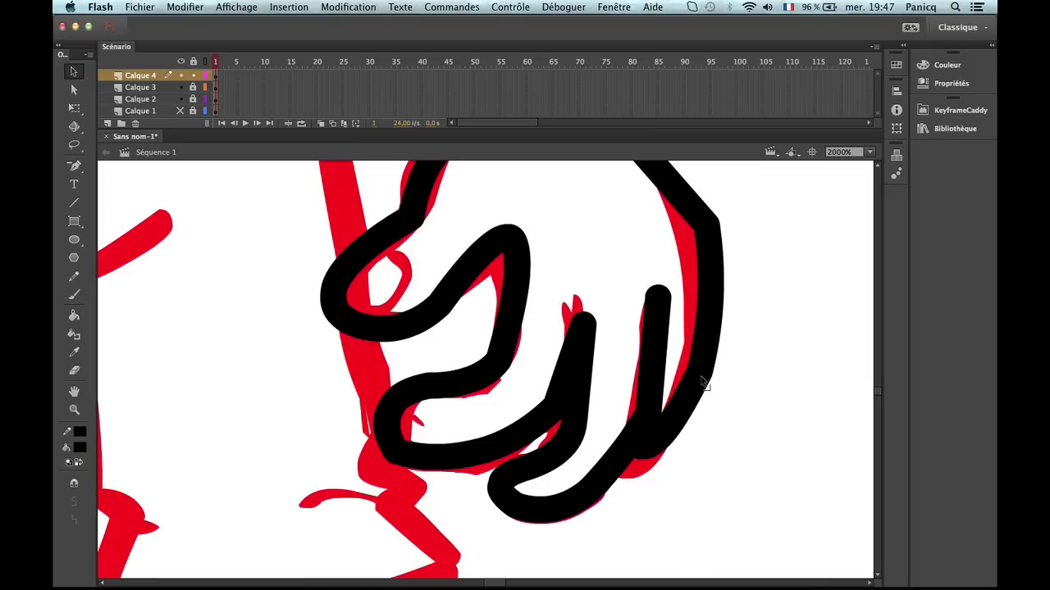
mouse_move(703, 383)
mouse_down()
mouse_move(697, 375)
mouse_move(654, 390)
mouse_move(656, 400)
mouse_up()
scroll(705, 360, up, 5)
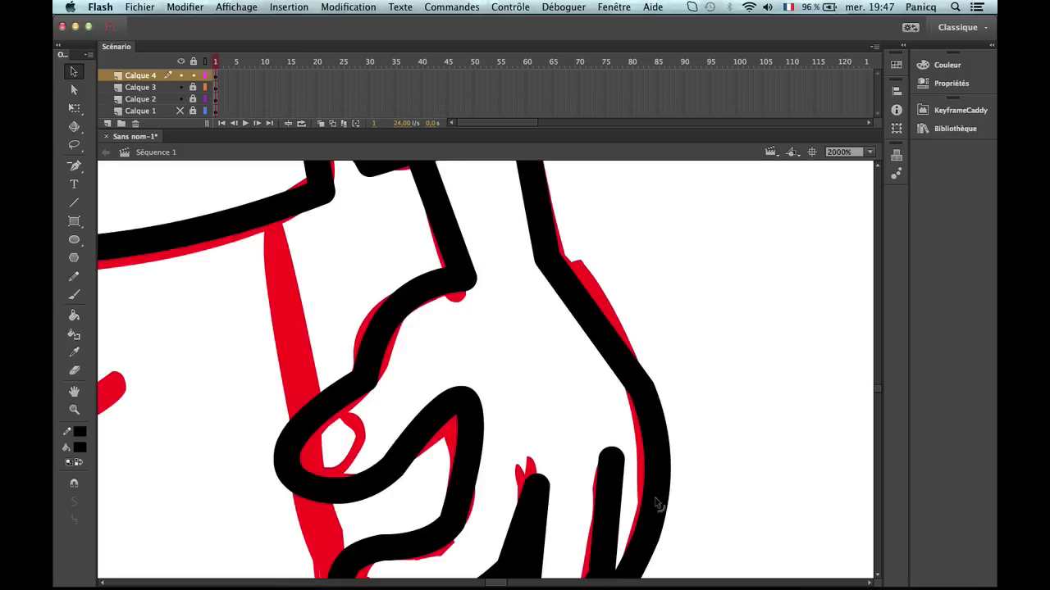
drag(660, 505, 651, 480)
key(z)
alt+click(652, 480)
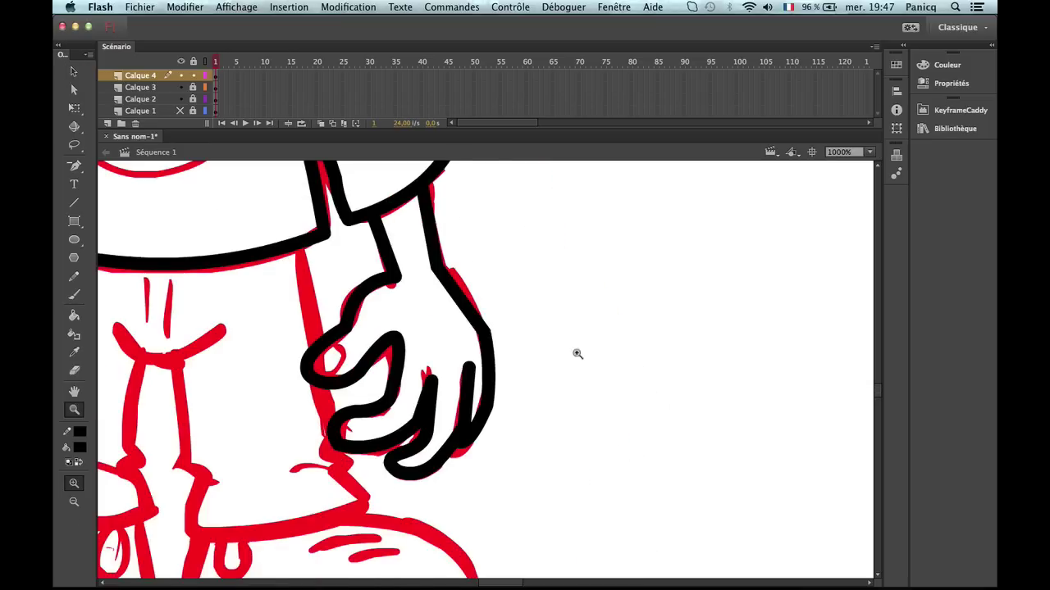
click(507, 348)
key(v)
drag(511, 429, 525, 423)
Delete the crowded line segments that form the last finger of the right-hand hand.
key(z)
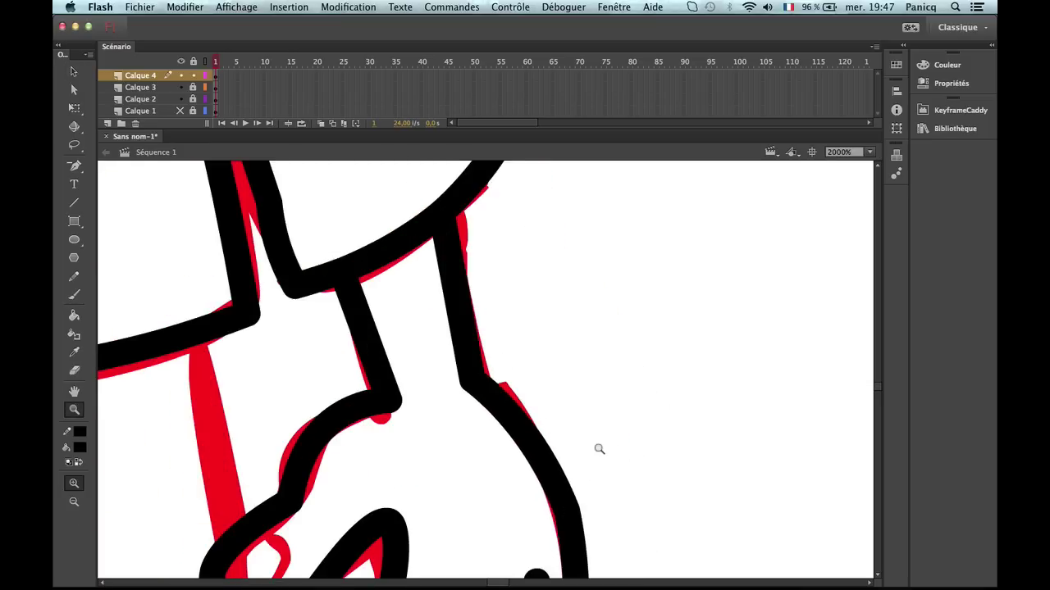
alt+click(592, 451)
alt+click(456, 490)
click(543, 423)
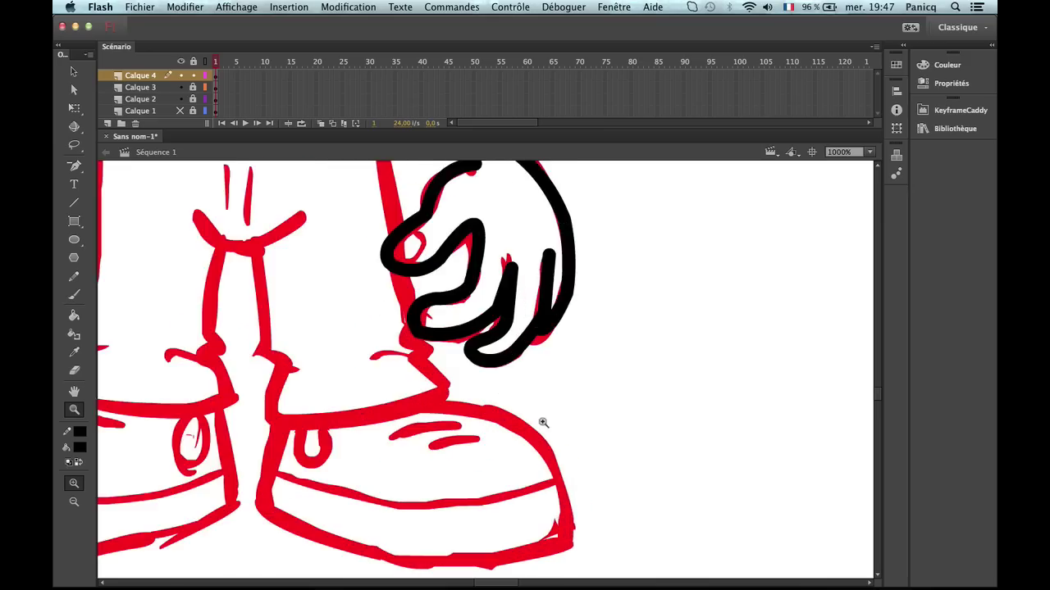
key(v)
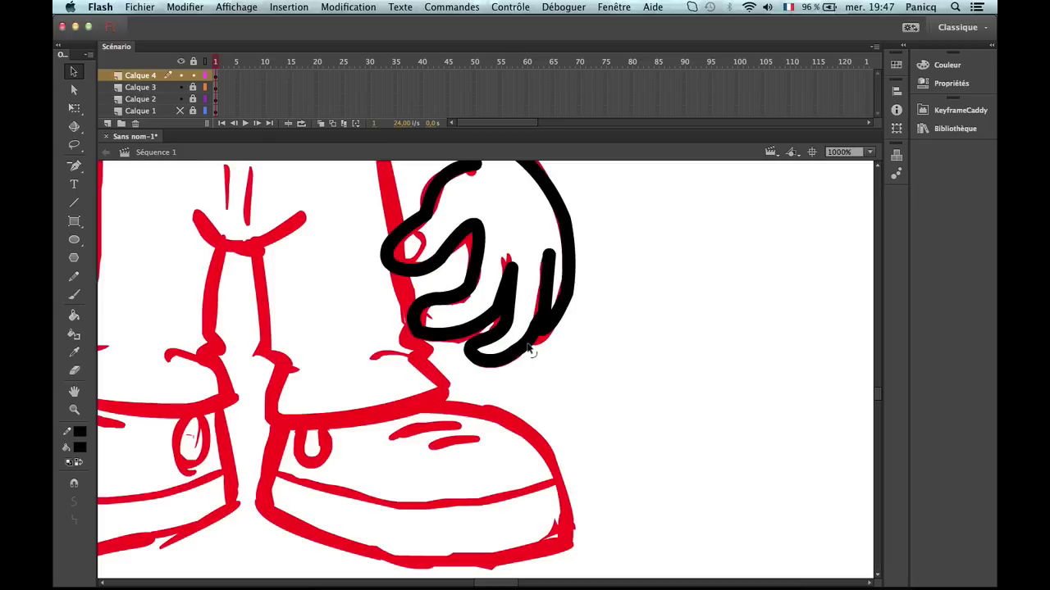
click(535, 331)
key(Delete)
click(543, 332)
key(Delete)
click(539, 330)
key(Delete)
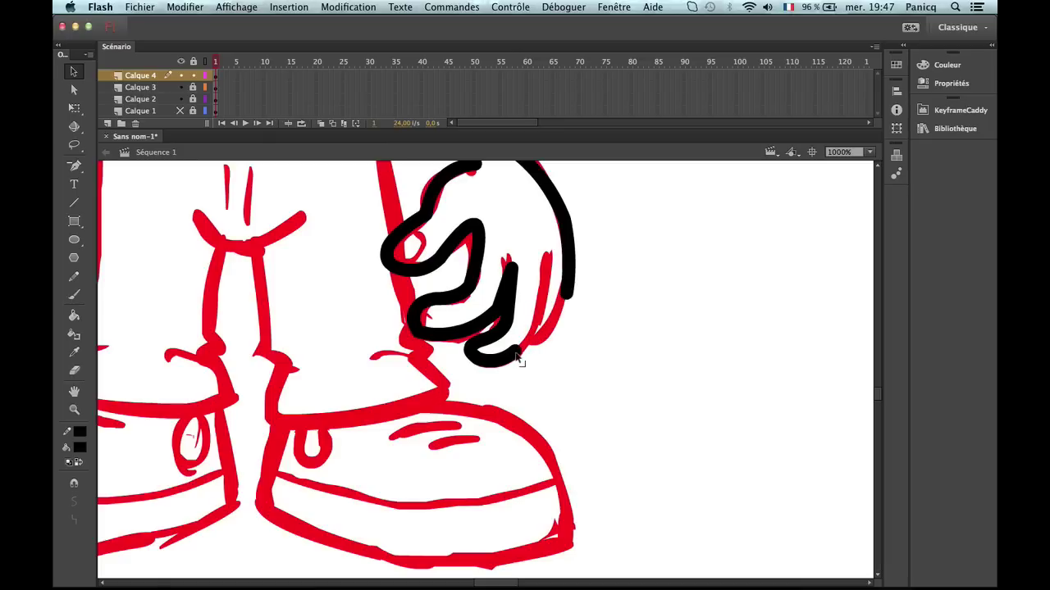
Try to extend the middle finger's lower line around its tip and up the sketched crease beside the last finger.
mouse_move(518, 361)
mouse_down()
mouse_move(537, 344)
mouse_move(546, 305)
mouse_up()
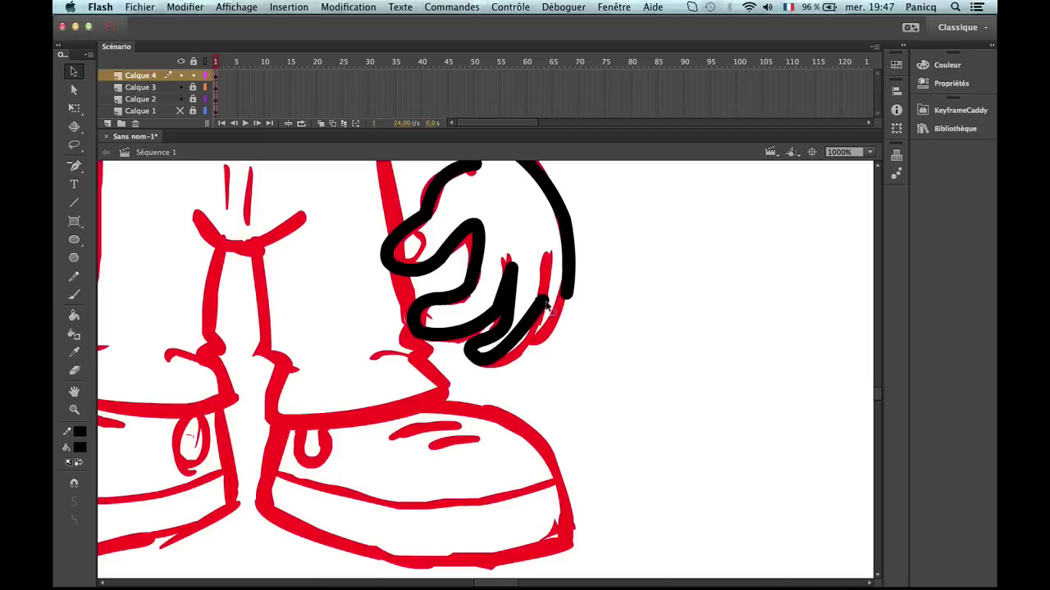
mouse_move(507, 367)
mouse_down()
mouse_move(499, 363)
mouse_move(525, 359)
mouse_up()
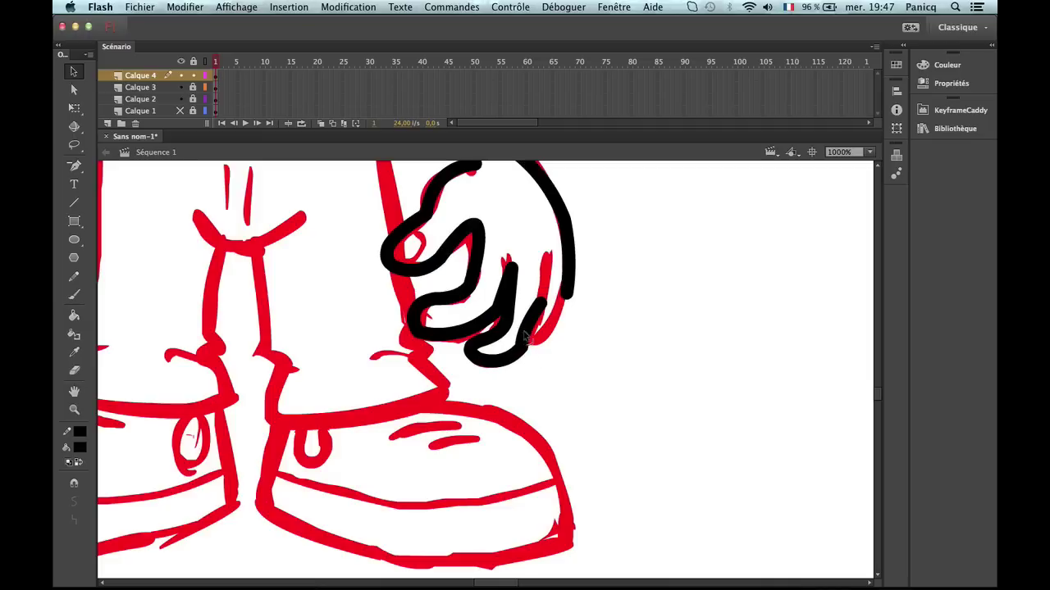
drag(541, 304, 551, 264)
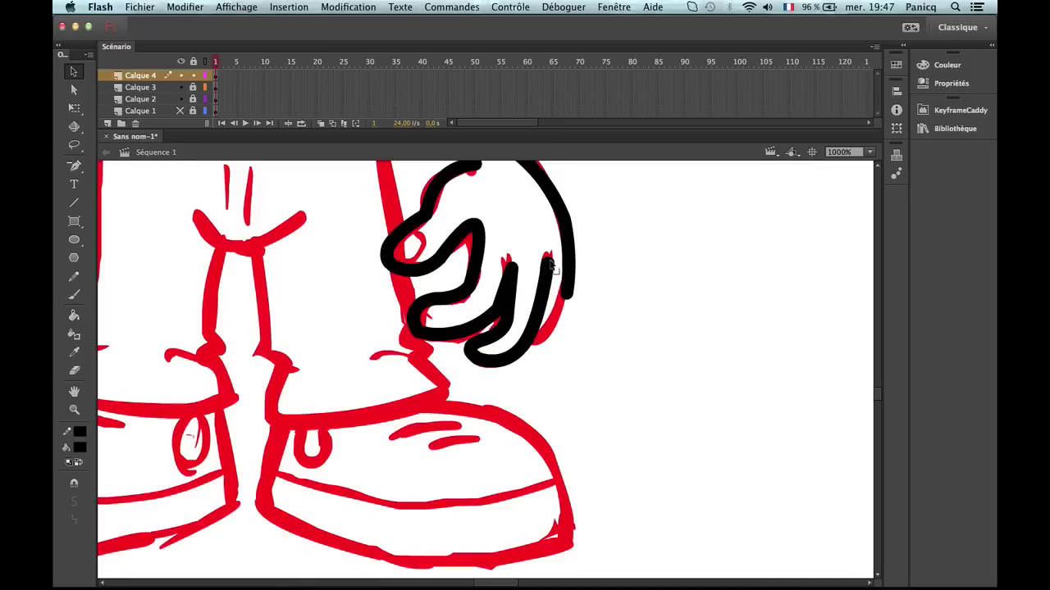
drag(540, 314, 542, 314)
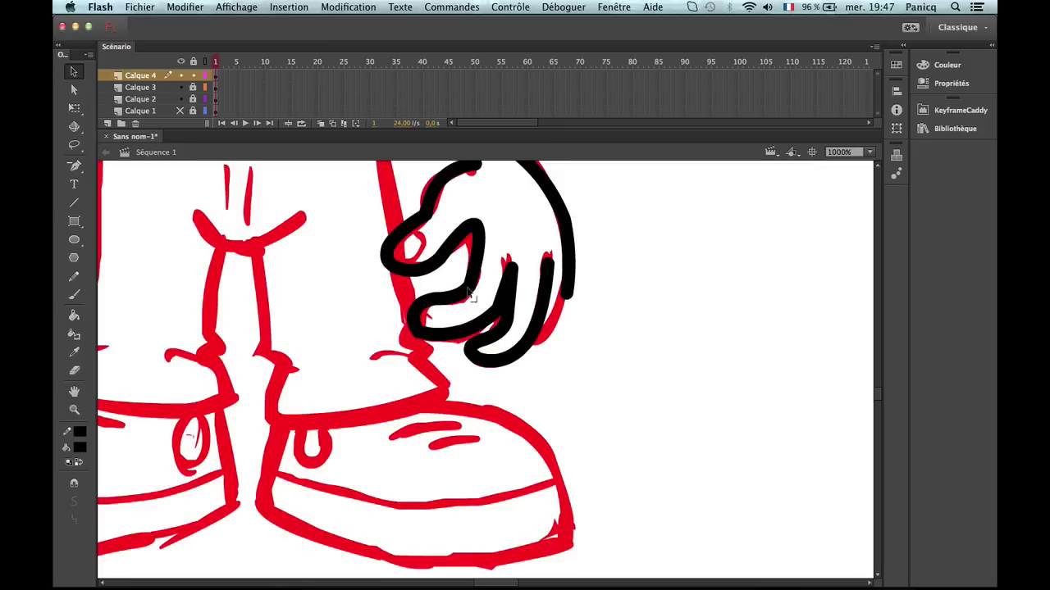
Clear the middle finger's outline and outer crease, keeping the crease line that ends the first finger.
key(n)
mouse_move(463, 288)
mouse_down()
mouse_move(581, 310)
mouse_move(508, 328)
mouse_move(517, 302)
mouse_up()
key(ctrl+z)
key(v)
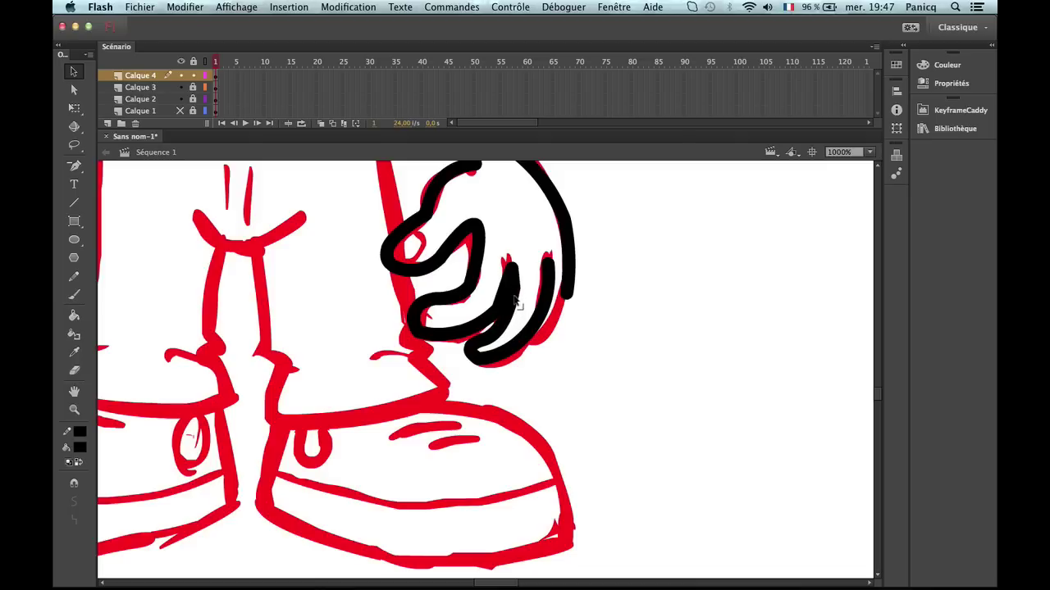
mouse_move(494, 360)
mouse_down()
mouse_move(506, 363)
mouse_move(498, 371)
mouse_move(534, 352)
mouse_move(535, 343)
mouse_move(486, 363)
mouse_move(494, 369)
mouse_move(477, 353)
mouse_move(487, 370)
mouse_move(517, 285)
mouse_move(510, 301)
mouse_up()
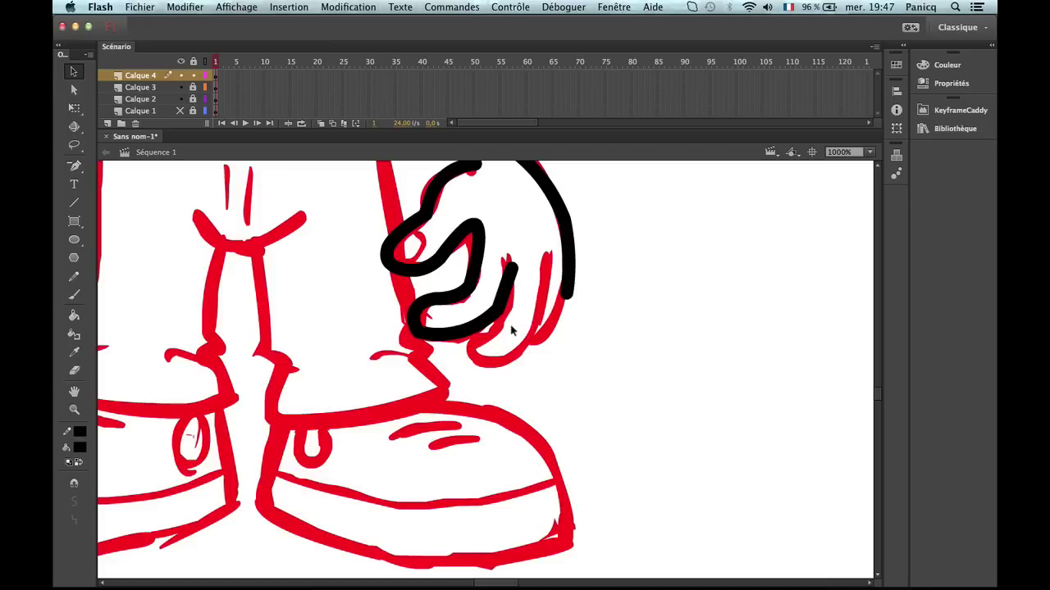
Smooth the underside of the first finger and the crease above it into one continuous curve.
key(z)
click(509, 301)
key(v)
mouse_move(486, 361)
mouse_down()
mouse_move(500, 332)
mouse_move(495, 300)
mouse_up()
drag(487, 372, 481, 370)
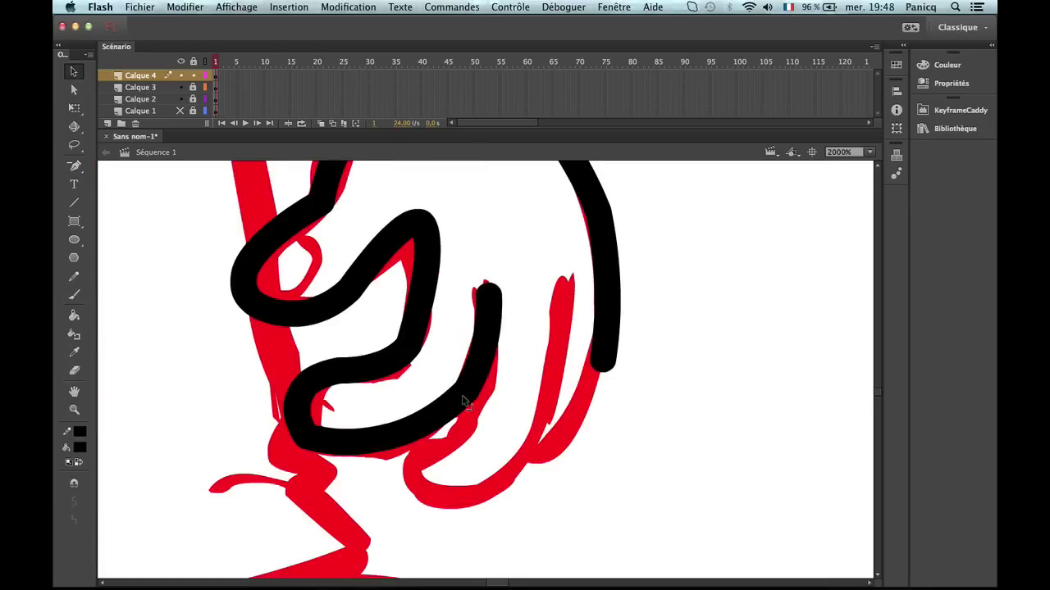
Draw a new line from the crease down to the middle fingertip and bend it along the sketch.
key(n)
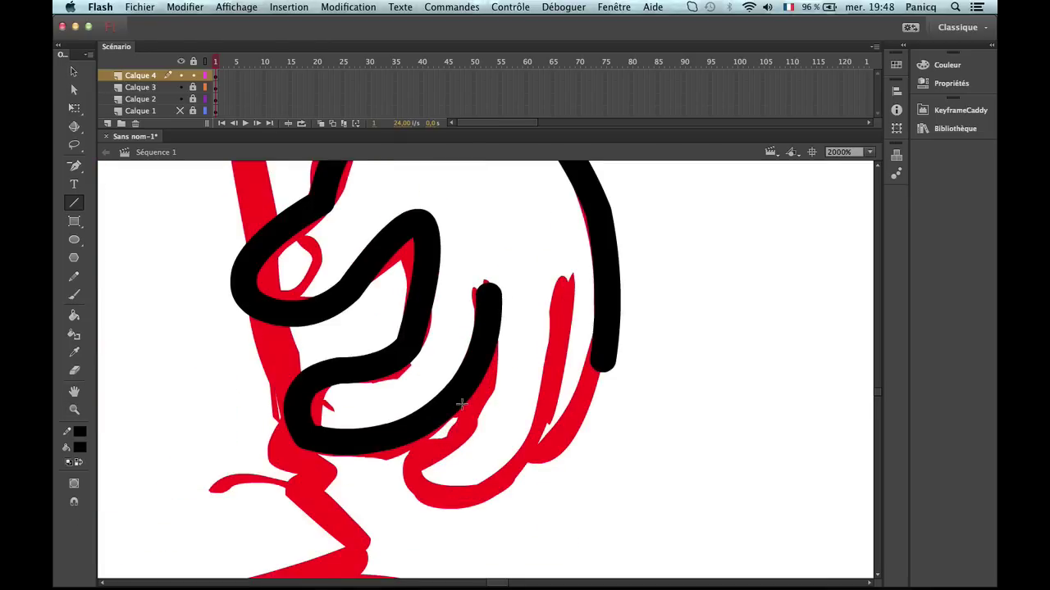
drag(488, 338, 482, 474)
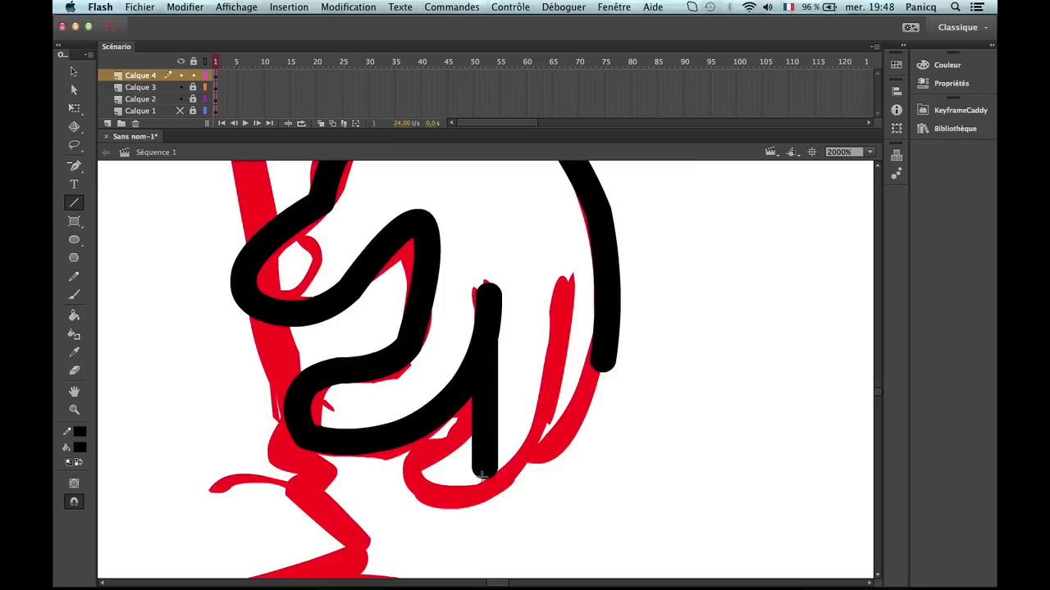
key(v)
drag(489, 425, 498, 402)
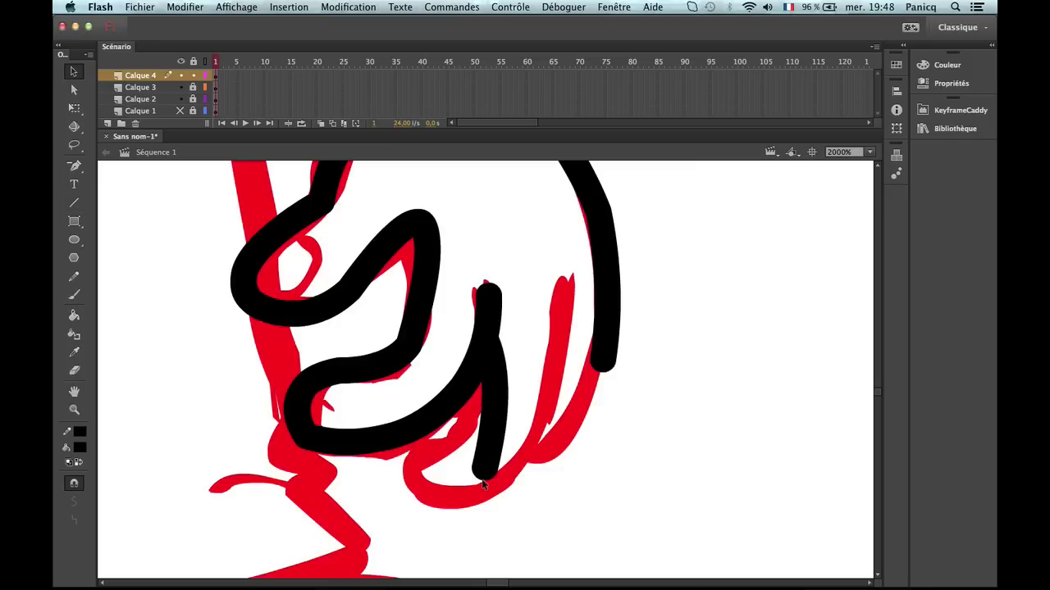
drag(483, 485, 425, 473)
mouse_move(471, 423)
mouse_down()
mouse_move(480, 429)
mouse_move(461, 437)
mouse_up()
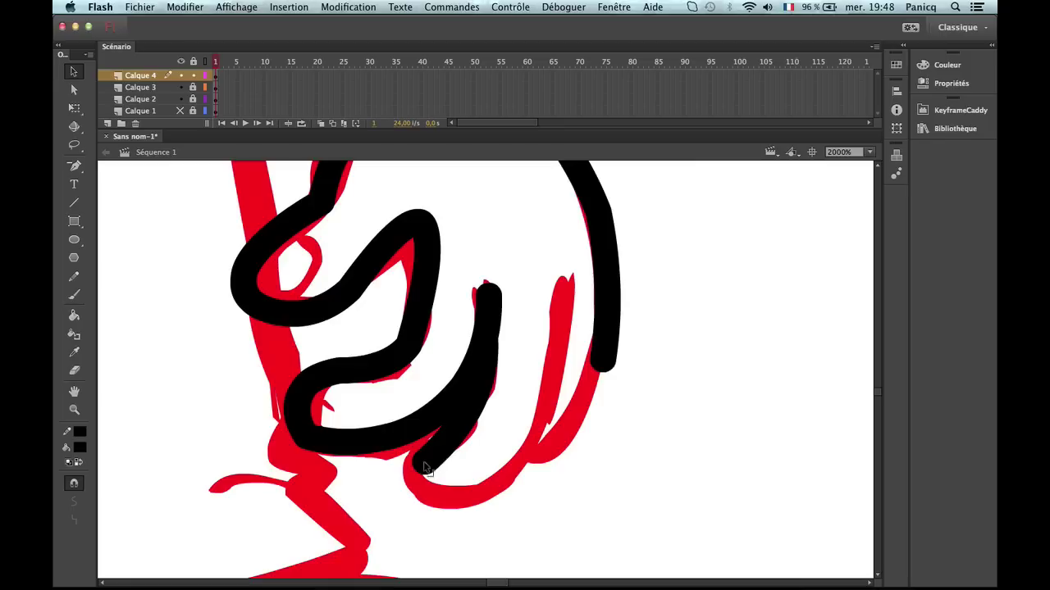
Add the rounded tip and underside of the middle finger, curving the line toward the base of the last finger.
mouse_move(424, 467)
mouse_down()
mouse_move(414, 466)
mouse_move(498, 471)
mouse_move(445, 490)
mouse_move(444, 504)
mouse_move(447, 495)
mouse_up()
key(n)
key(c)
key(v)
drag(500, 471, 529, 444)
mouse_move(450, 477)
mouse_down()
mouse_move(408, 494)
mouse_move(442, 469)
mouse_move(450, 487)
mouse_move(475, 446)
mouse_move(417, 492)
mouse_up()
mouse_move(417, 480)
mouse_down()
mouse_move(508, 484)
mouse_move(412, 495)
mouse_move(423, 486)
mouse_up()
drag(531, 448, 530, 476)
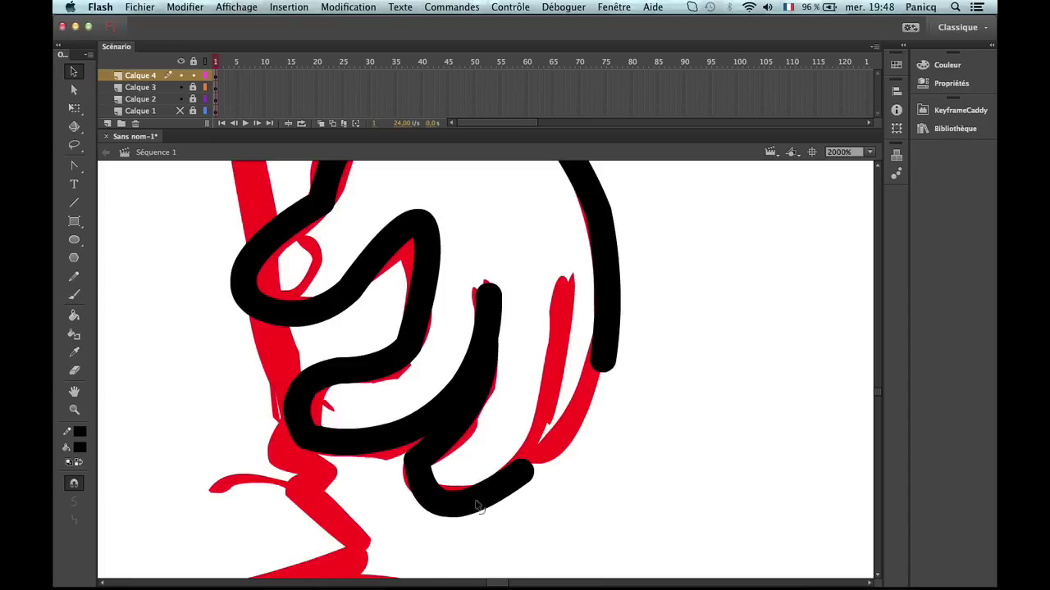
mouse_move(435, 514)
mouse_down()
mouse_move(457, 499)
mouse_move(447, 504)
mouse_up()
Select all the traced lines and reduce their stroke thickness to the minimum.
key(super+a)
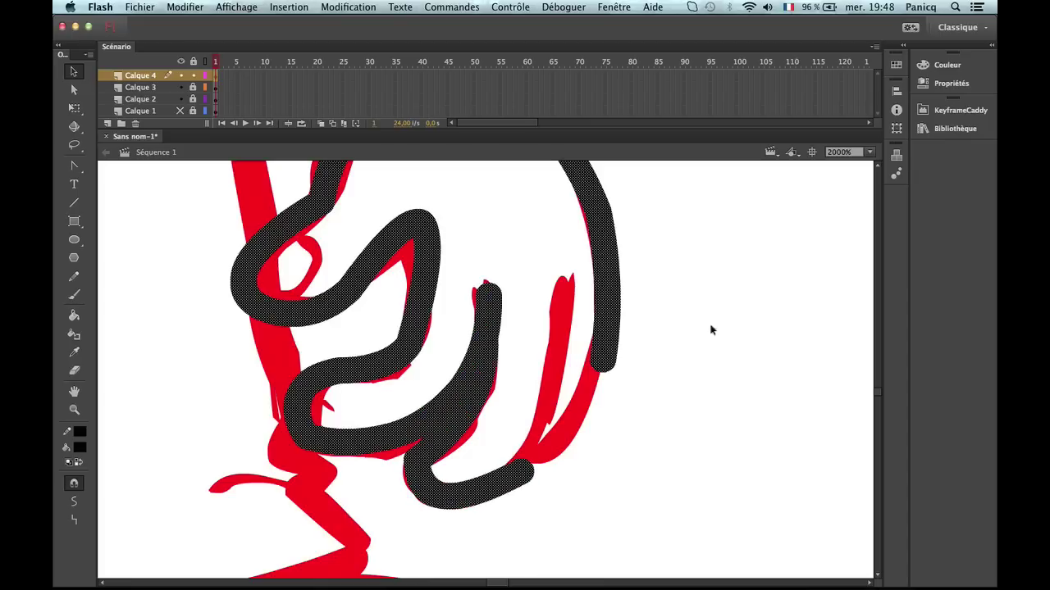
click(947, 65)
click(955, 83)
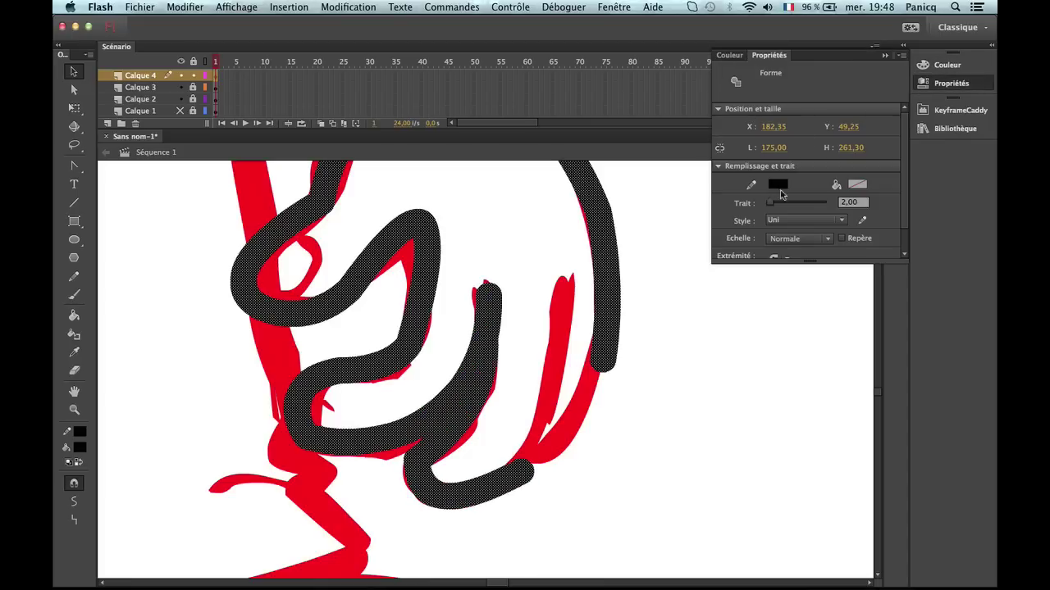
drag(771, 204, 767, 203)
click(628, 504)
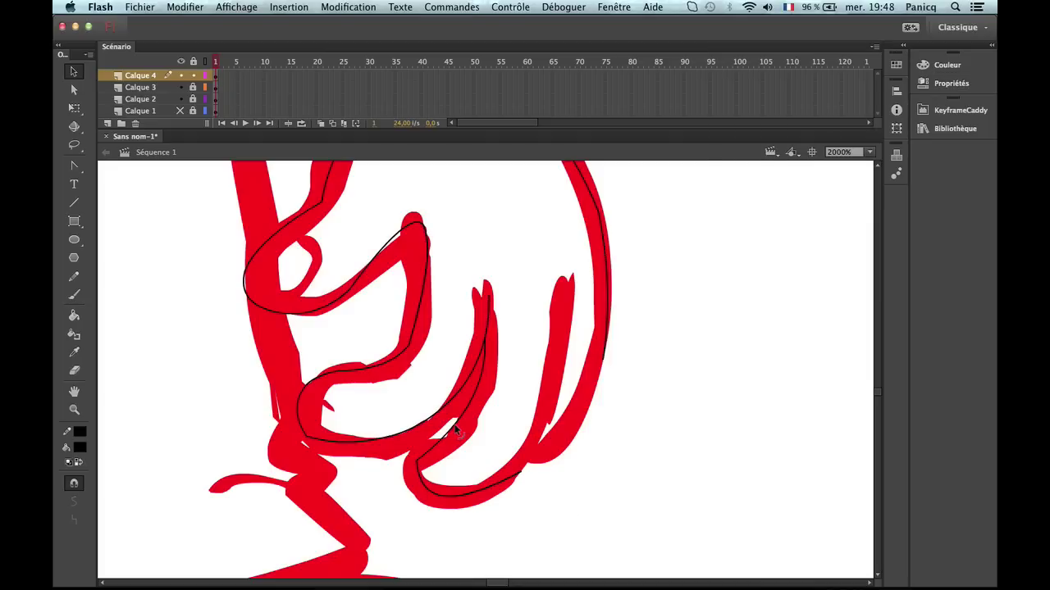
Replace the middle finger's lines with a single line from the top of its crease to the fingertip, bent along the sketch.
click(408, 463)
key(Delete)
key(n)
mouse_move(489, 297)
mouse_down()
mouse_move(426, 445)
mouse_move(489, 433)
mouse_move(406, 476)
mouse_move(489, 410)
mouse_move(490, 423)
mouse_move(522, 411)
mouse_up()
key(v)
drag(509, 367, 528, 368)
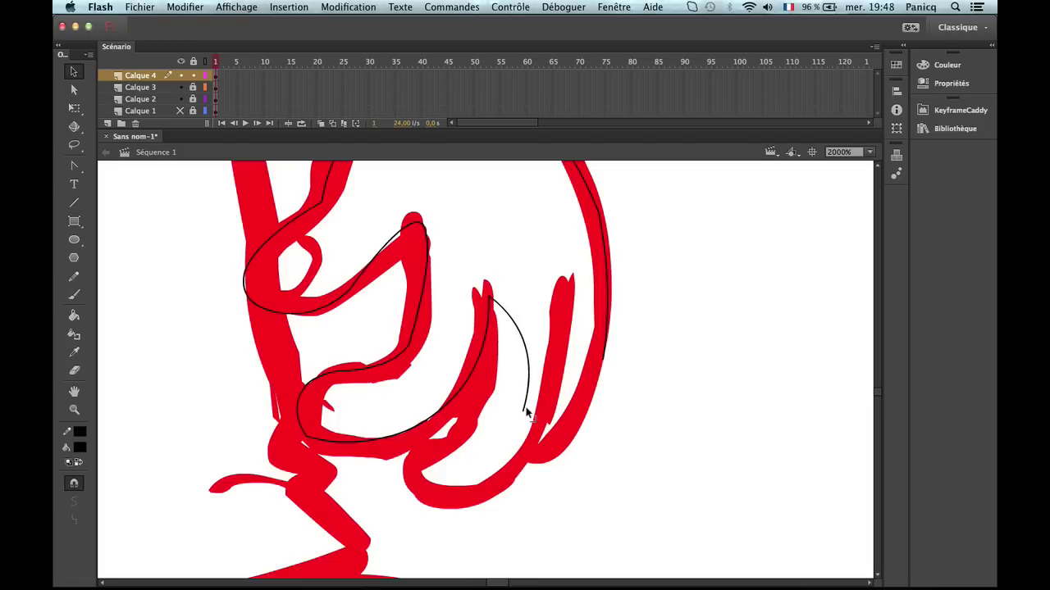
drag(526, 412, 414, 462)
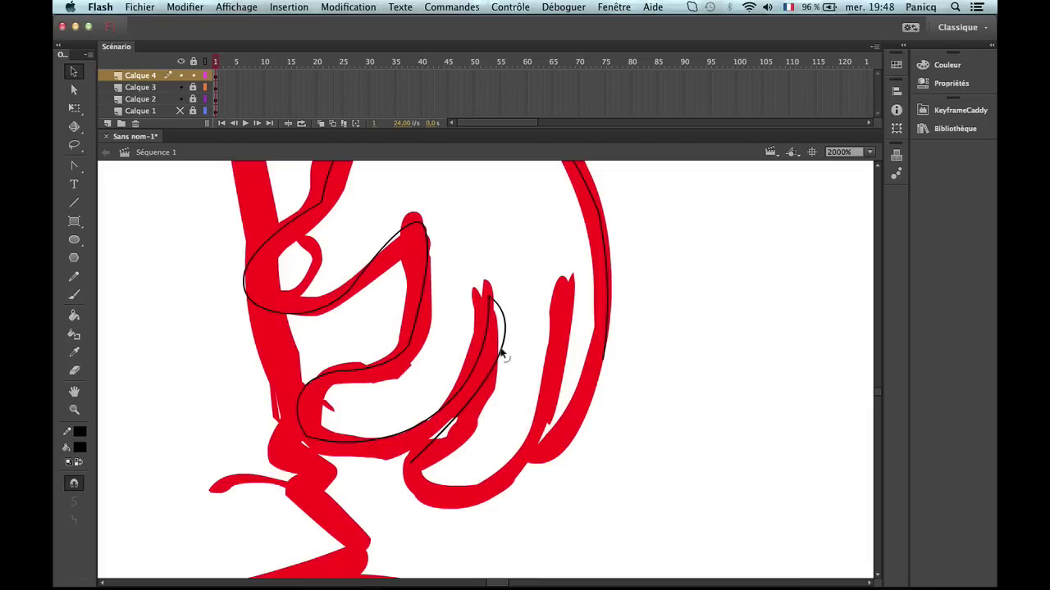
drag(503, 357, 487, 397)
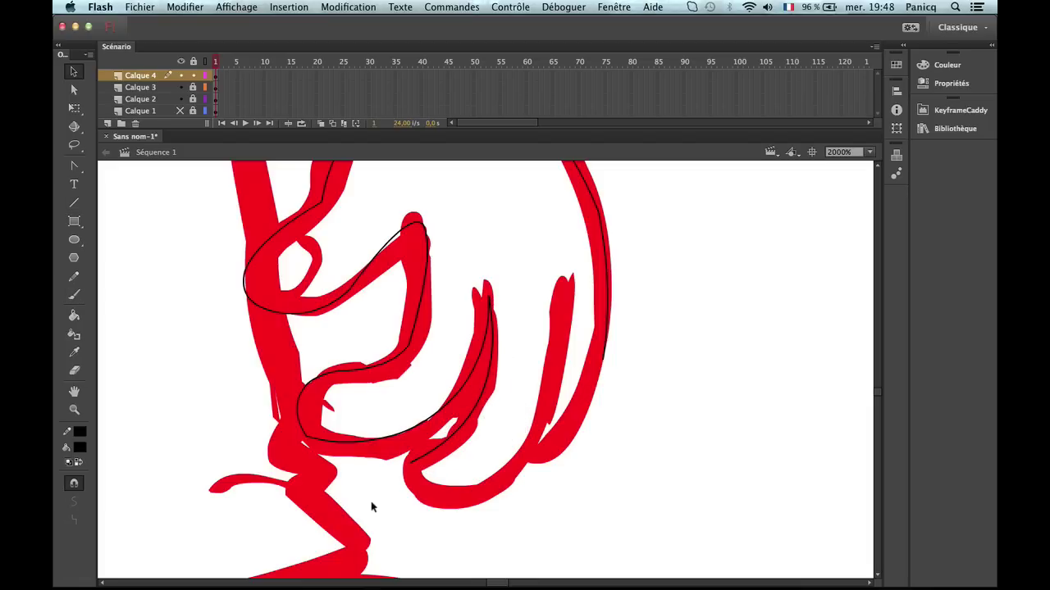
key(n)
mouse_move(410, 463)
mouse_down()
mouse_move(480, 471)
mouse_move(494, 485)
mouse_up()
key(v)
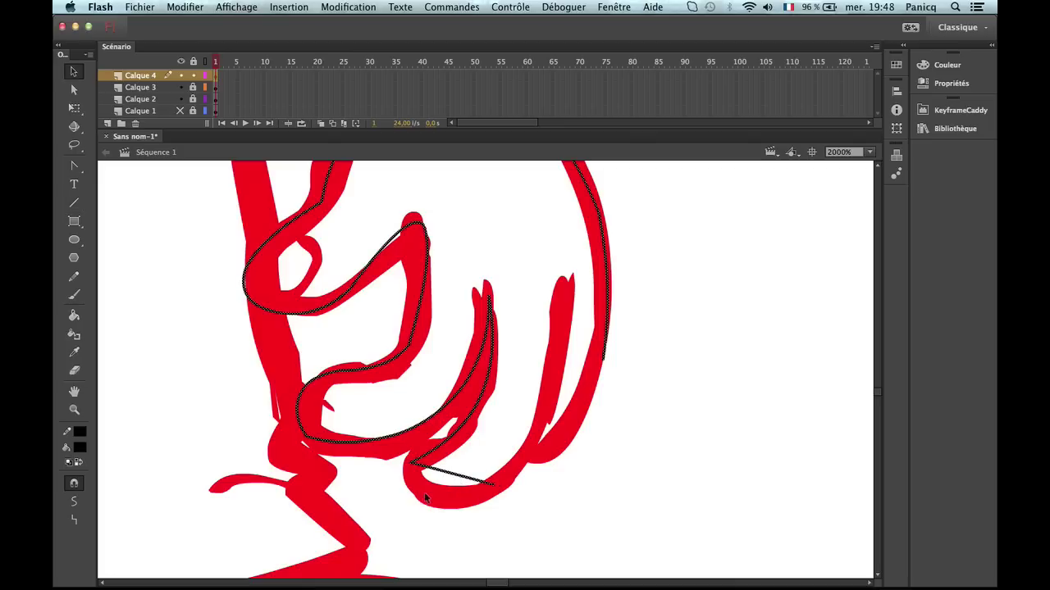
mouse_move(428, 484)
mouse_down()
mouse_move(410, 501)
mouse_move(402, 483)
mouse_up()
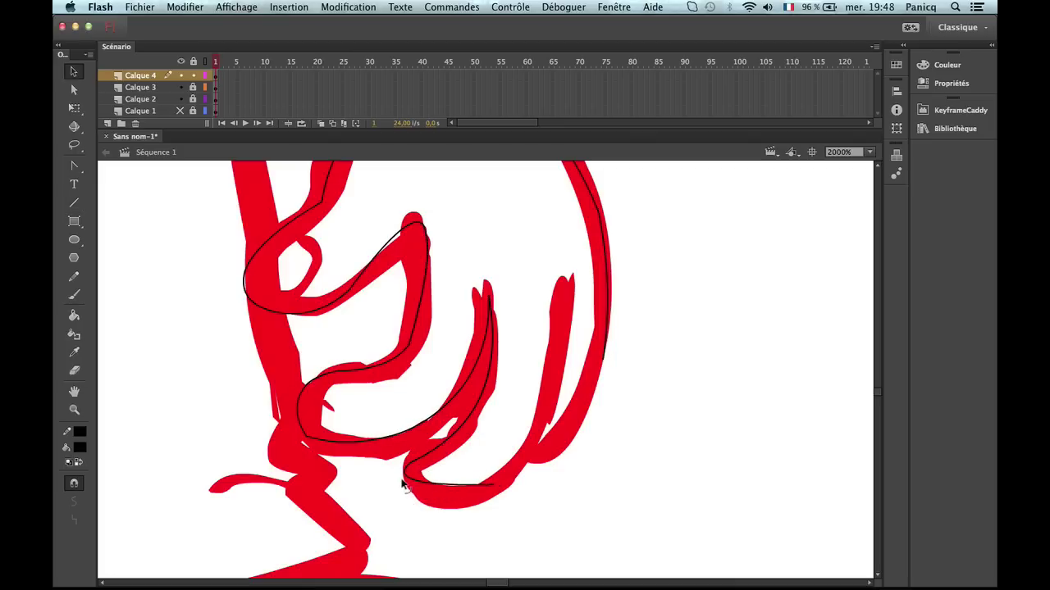
key(super+z)
key(super+z)
key(super+z)
key(super+z)
key(super+a)
click(425, 472)
key(super+z)
Draw the middle finger's rounded tip and curve it into the start of the finger's underside.
key(b)
key(n)
mouse_move(411, 464)
mouse_down()
mouse_move(473, 501)
mouse_move(417, 491)
mouse_move(414, 463)
mouse_move(444, 444)
mouse_up()
key(v)
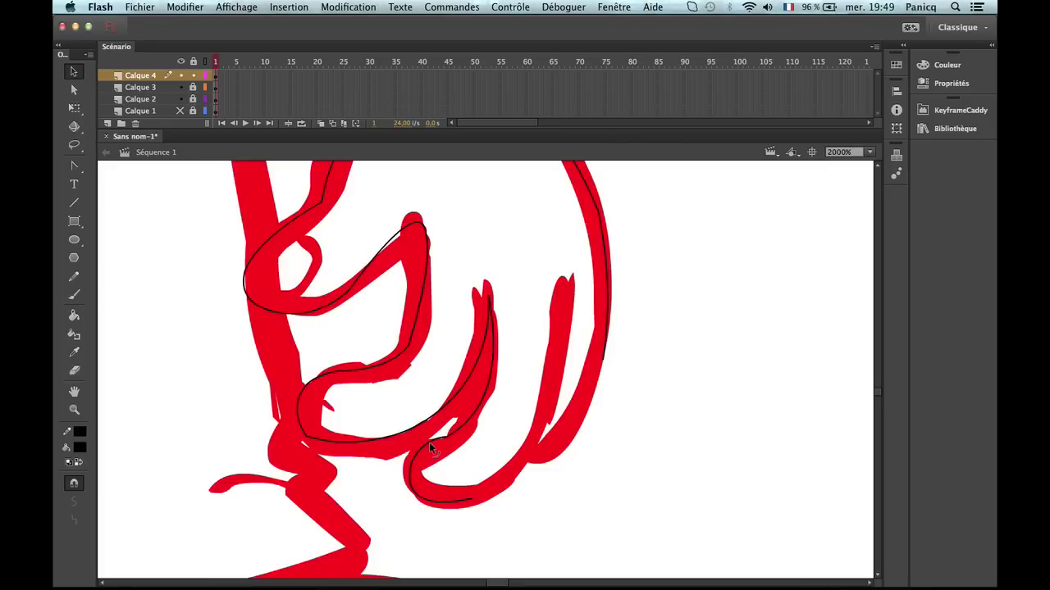
Continue the middle finger's underside up to the top of the last finger's crease, bend it along the sketch and adjust the fingertip's upper line.
key(n)
mouse_move(474, 497)
mouse_down()
mouse_move(574, 332)
mouse_move(569, 281)
mouse_up()
key(v)
mouse_move(509, 418)
mouse_down()
mouse_move(541, 435)
mouse_move(528, 469)
mouse_up()
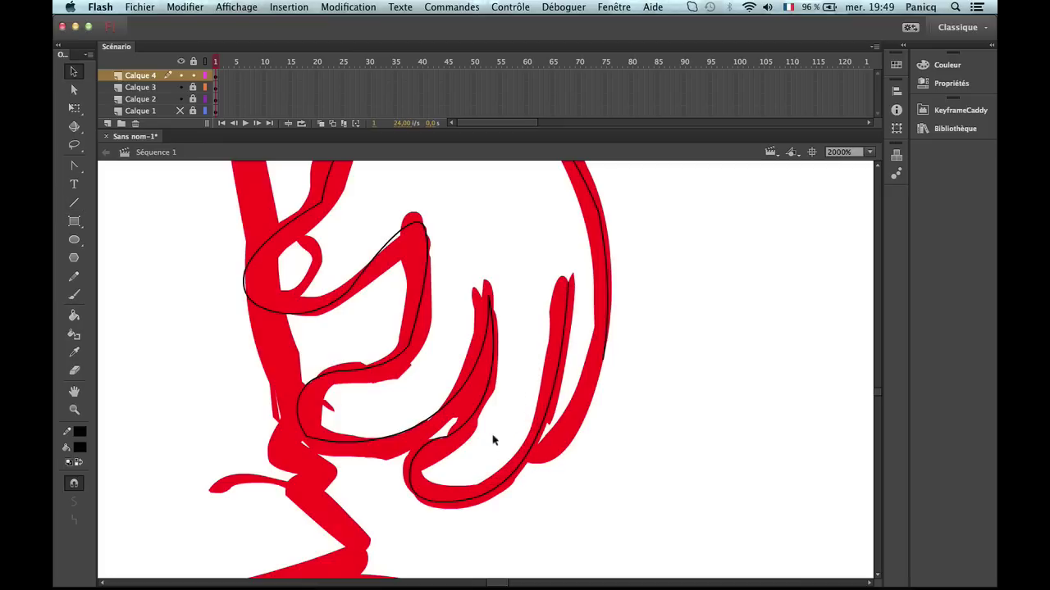
mouse_move(449, 438)
mouse_down()
mouse_move(492, 392)
mouse_move(450, 421)
mouse_up()
Extend the hand's outer contour down around the last fingertip to meet the middle finger's underside, curving it along the sketch.
mouse_move(517, 479)
mouse_down()
mouse_move(530, 445)
mouse_move(559, 453)
mouse_move(606, 357)
mouse_up()
key(n)
key(v)
drag(581, 410, 592, 412)
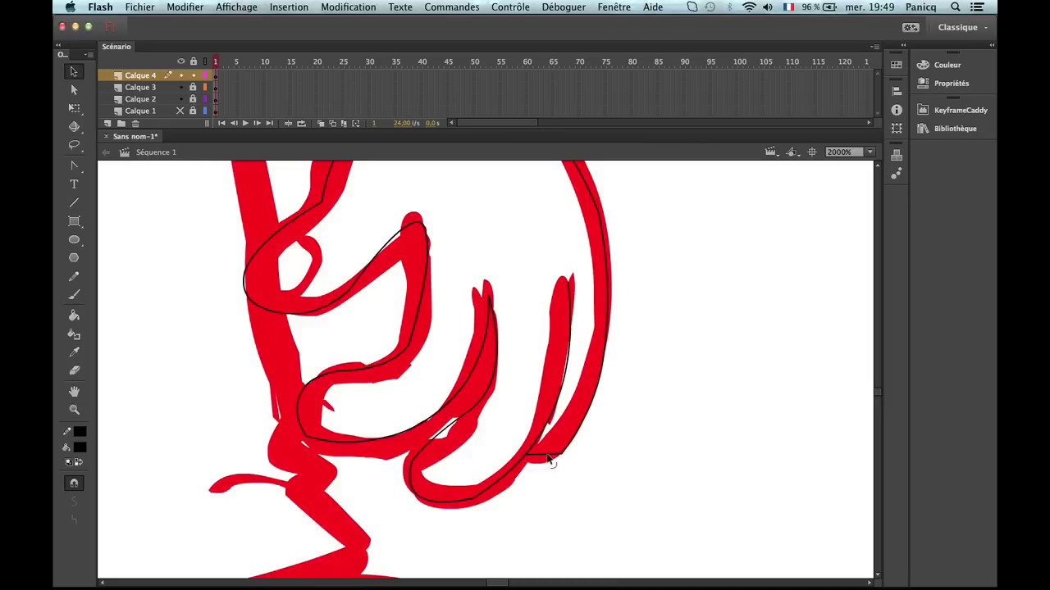
mouse_move(549, 459)
mouse_down()
mouse_move(536, 465)
mouse_move(566, 441)
mouse_move(561, 448)
mouse_up()
key(super+shift+slash)
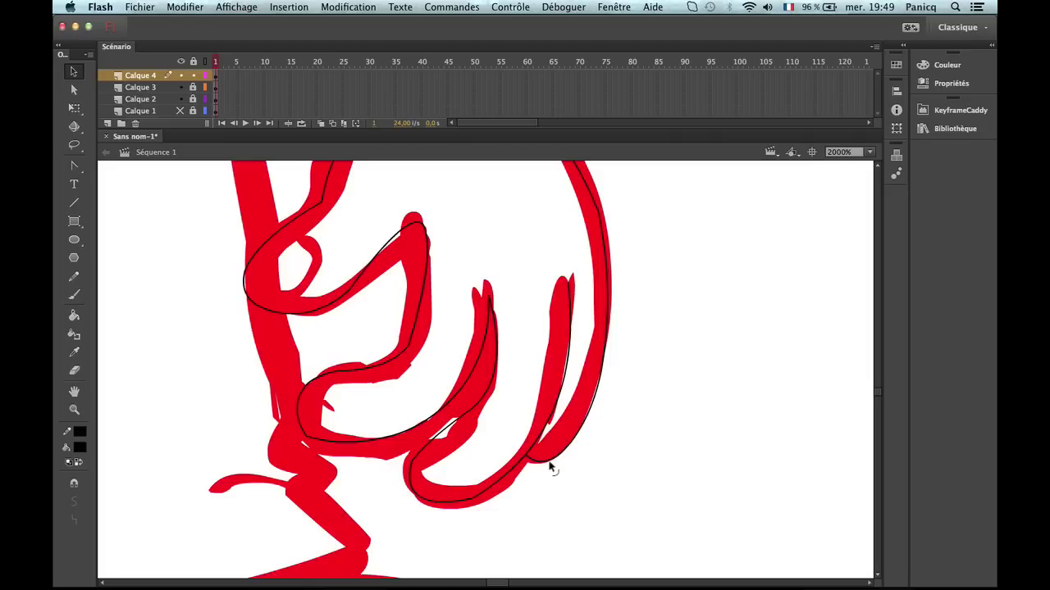
Refine the curve between the middle finger's crease and its tip so it follows the sketch.
drag(492, 395, 483, 380)
drag(450, 417, 461, 425)
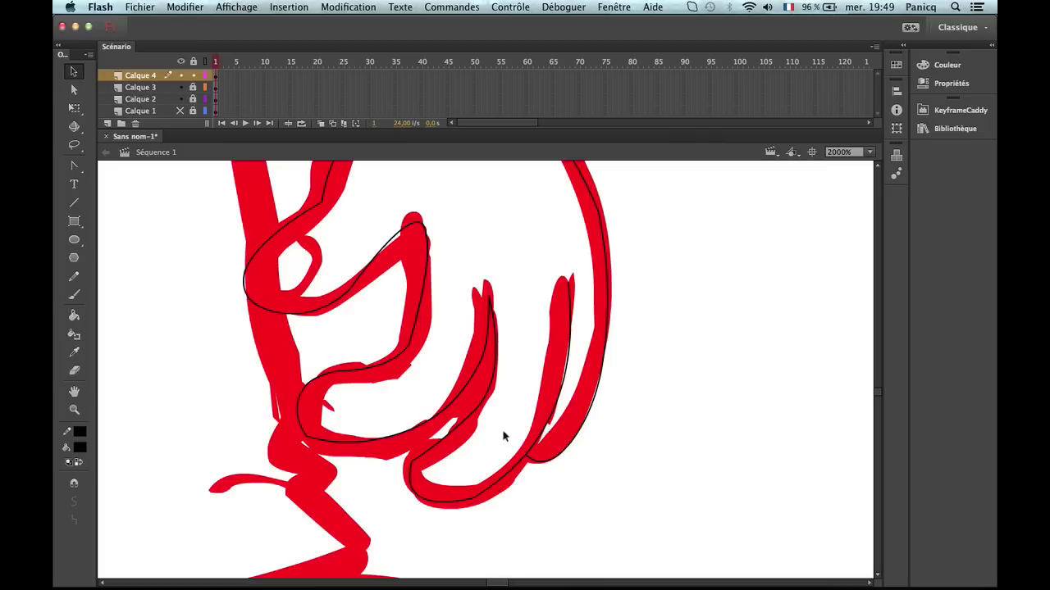
key(n)
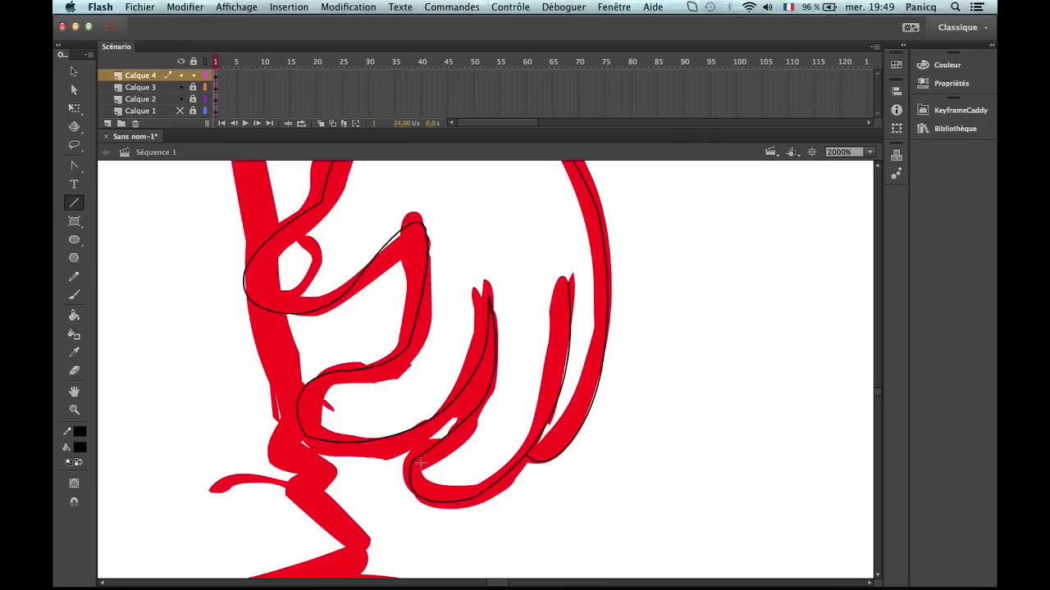
Select all the traced lines and increase their stroke thickness to a bold outline.
key(z)
alt+click(445, 465)
key(v)
double_click(548, 370)
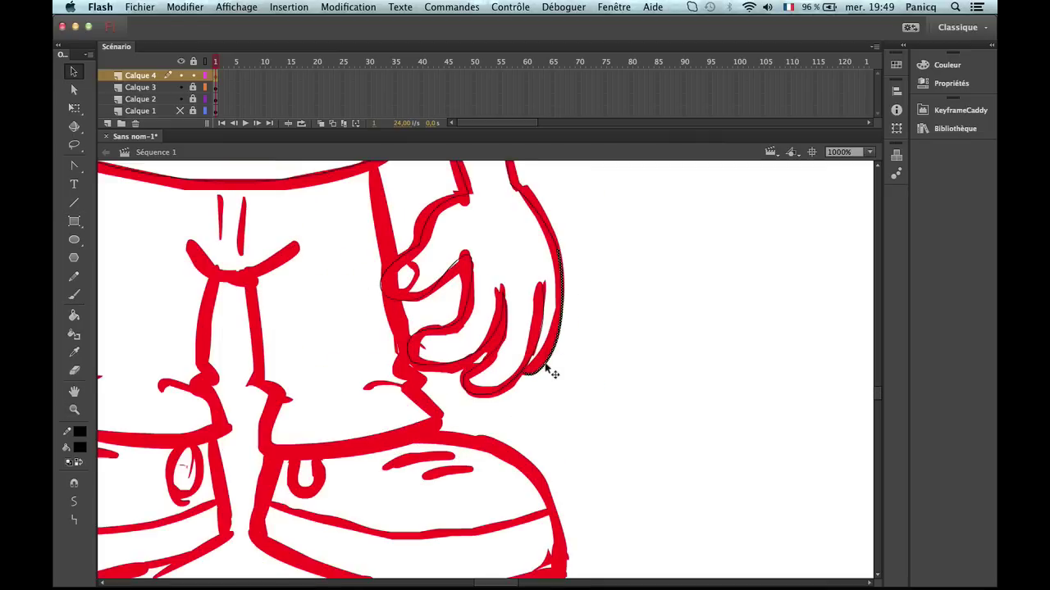
click(947, 65)
click(943, 84)
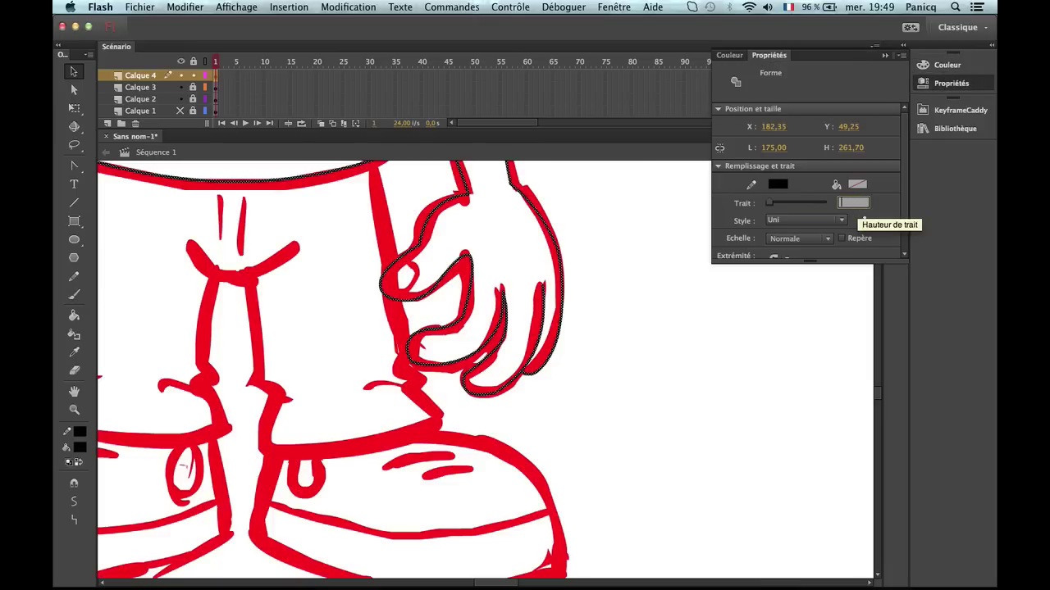
drag(852, 203, 863, 203)
click(531, 489)
Examine the thickened hand against the whole character and the untraced legs.
key(z)
alt+click(553, 441)
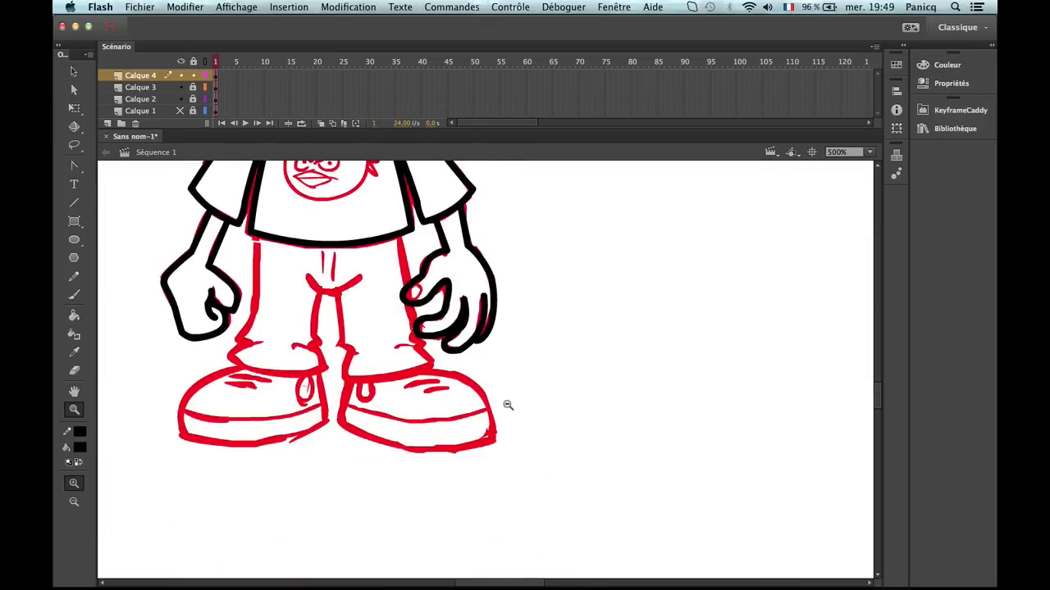
alt+click(508, 405)
drag(526, 360, 595, 537)
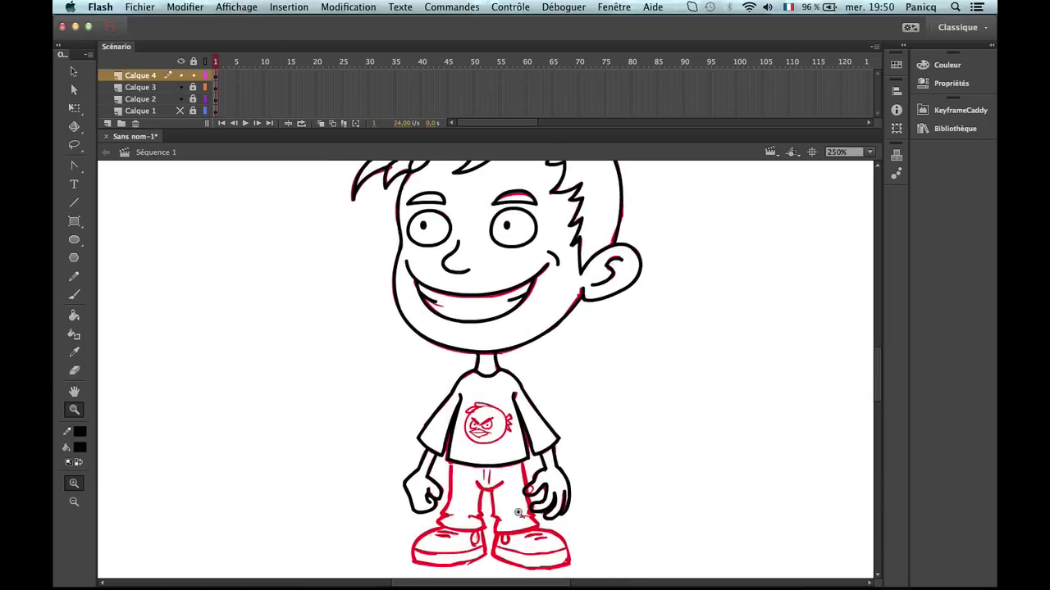
click(462, 493)
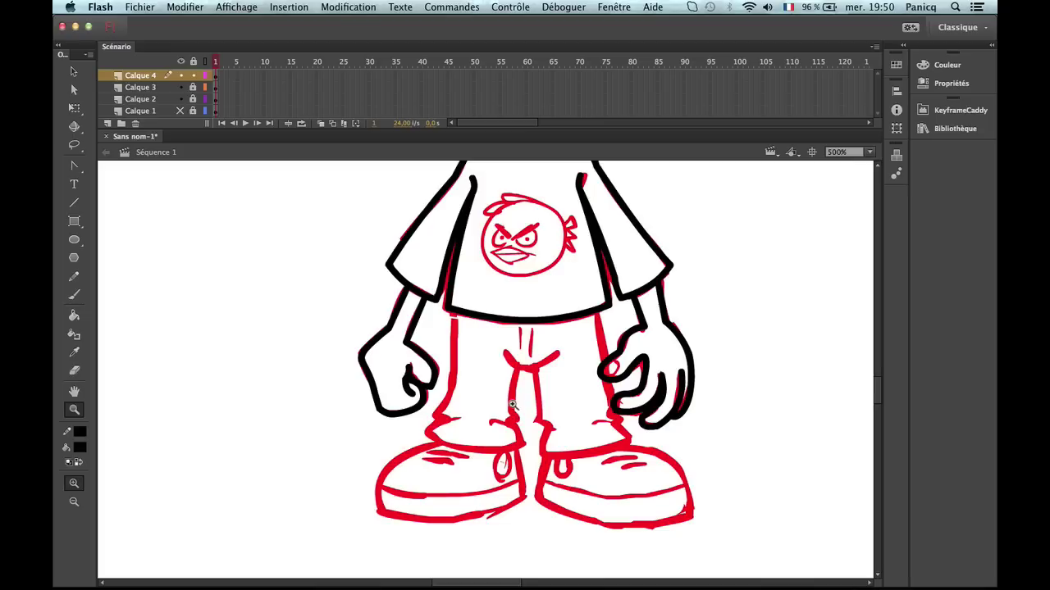
click(450, 373)
alt+click(534, 383)
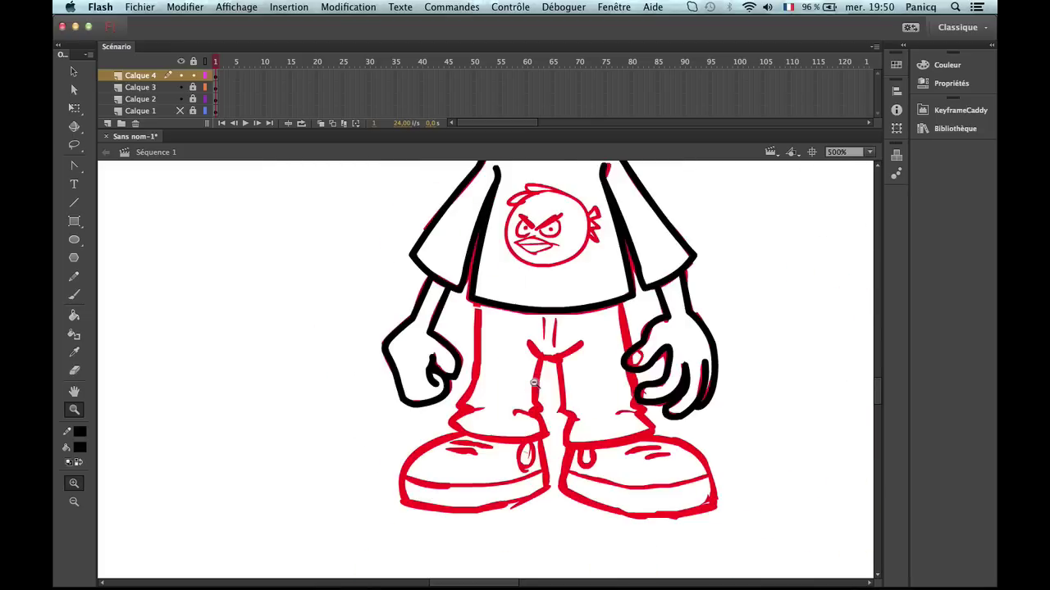
Try replacing the outer forearm line with one slanting inward from the wrist to the sleeve hem.
click(698, 303)
key(b)
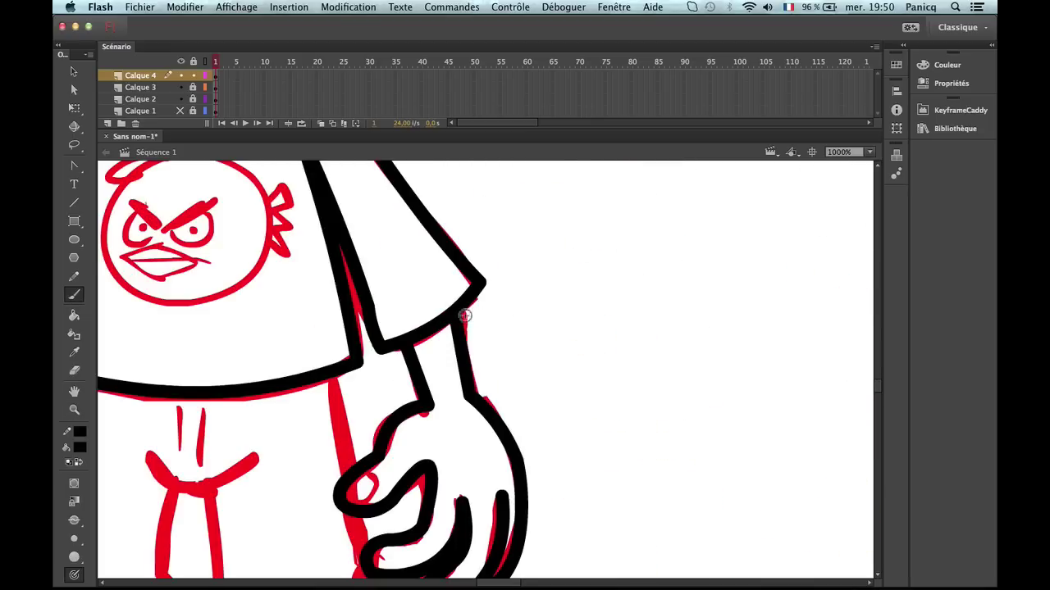
key(v)
click(461, 361)
key(Delete)
key(n)
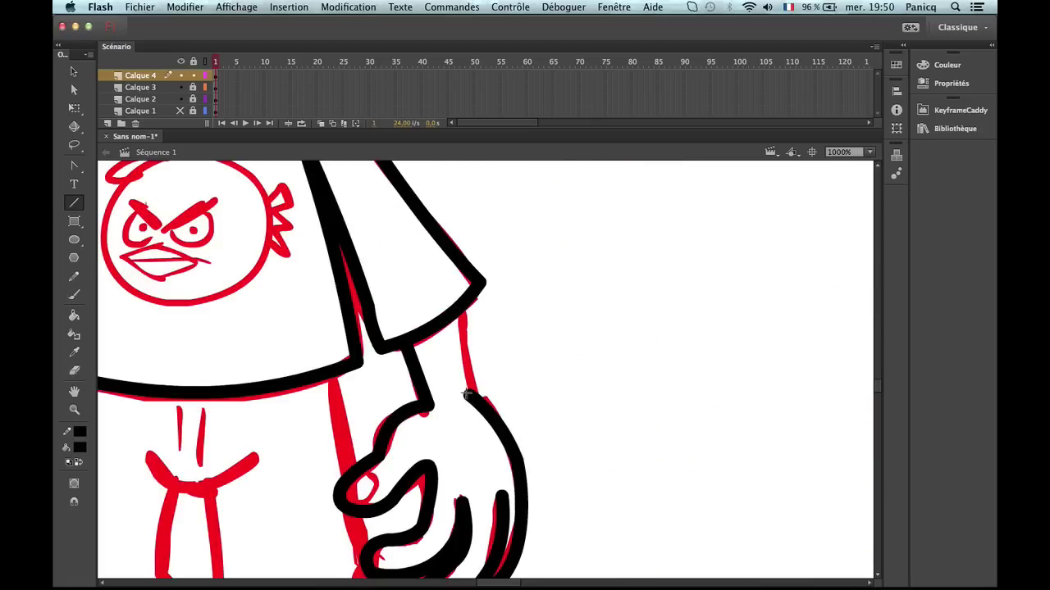
drag(469, 399, 430, 312)
key(v)
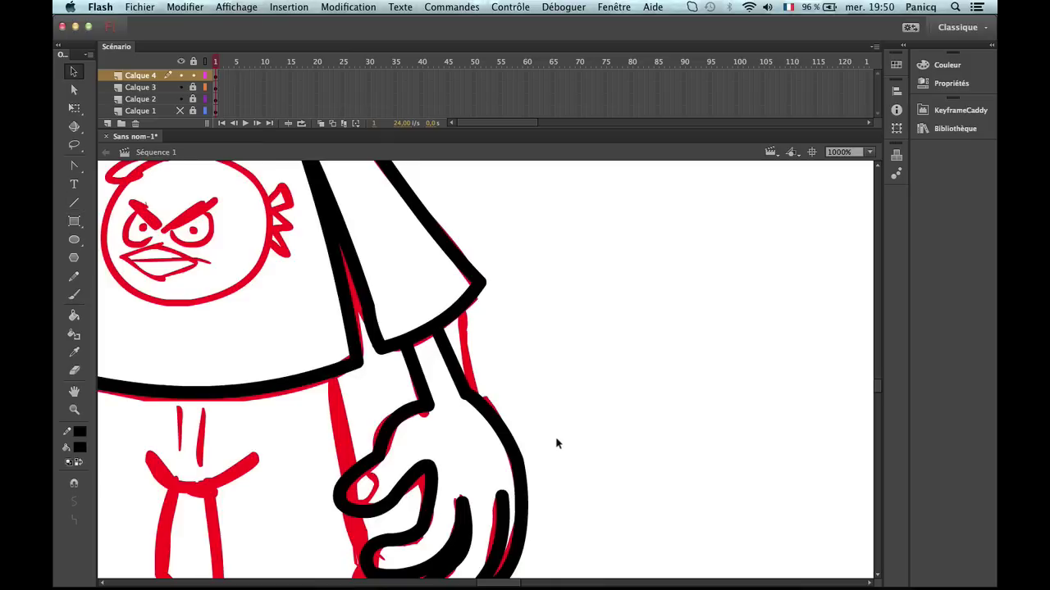
Try redrawing the outer forearm line from the end of the hand contour to the sleeve with snapping on.
key(z)
alt+click(433, 421)
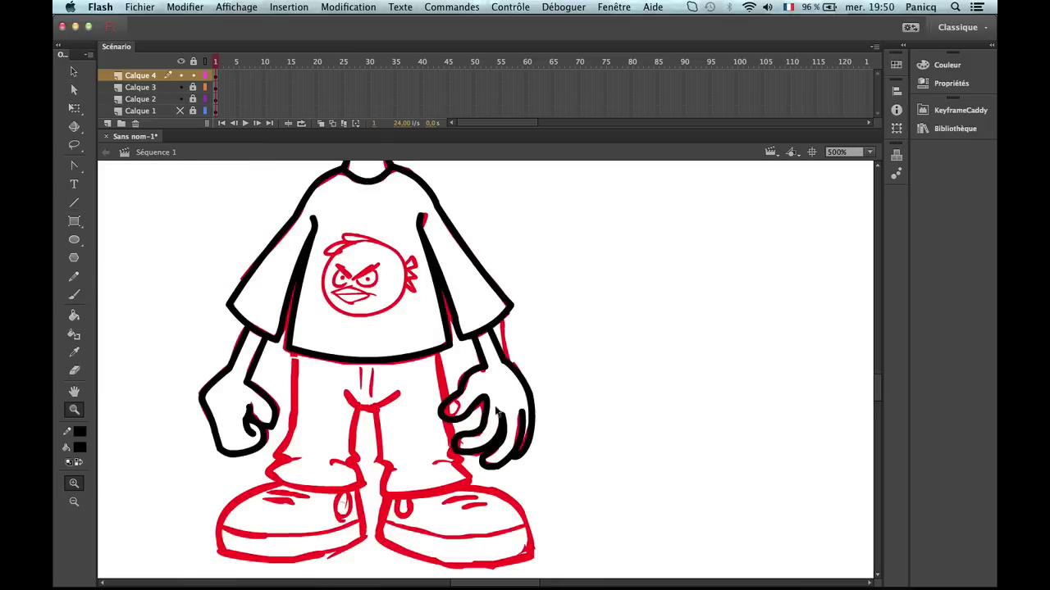
click(501, 370)
key(n)
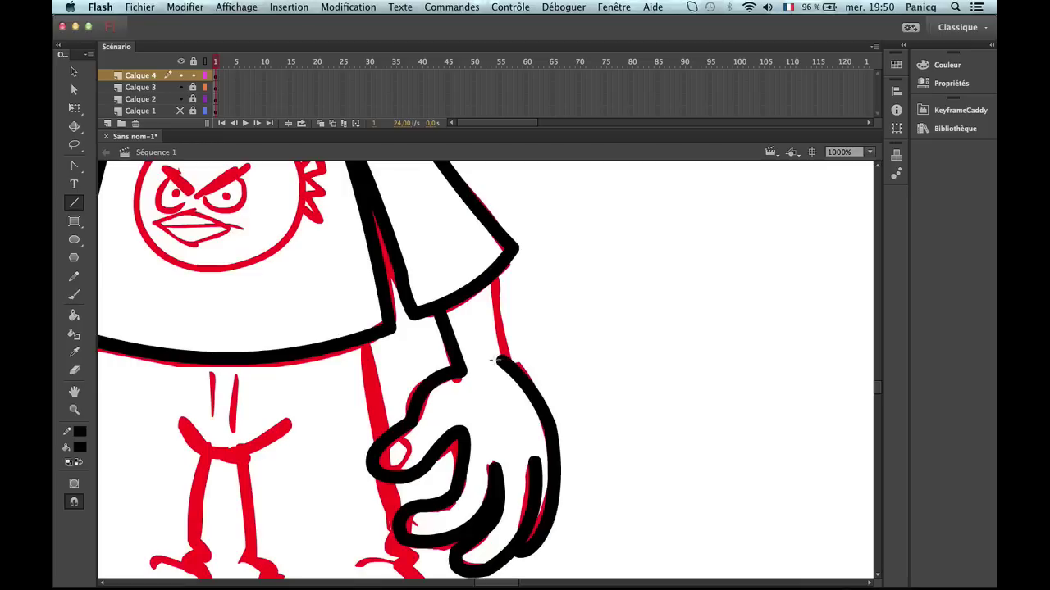
drag(506, 364, 461, 287)
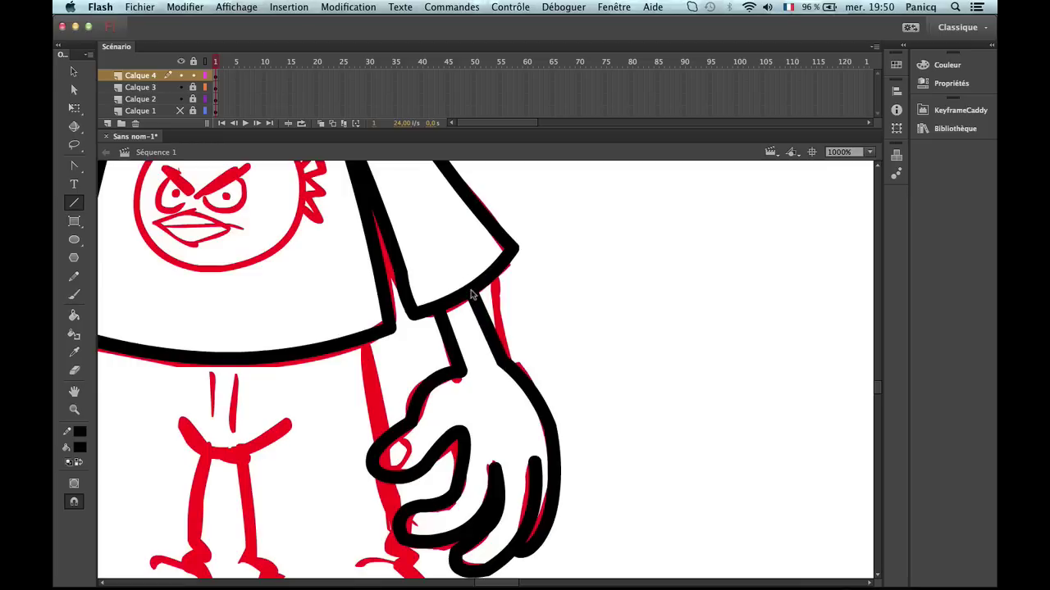
key(v)
Try narrowing the forearm by shifting the outer line's sleeve end and its wrist corner.
key(z)
alt+click(488, 373)
drag(366, 459, 414, 443)
click(527, 409)
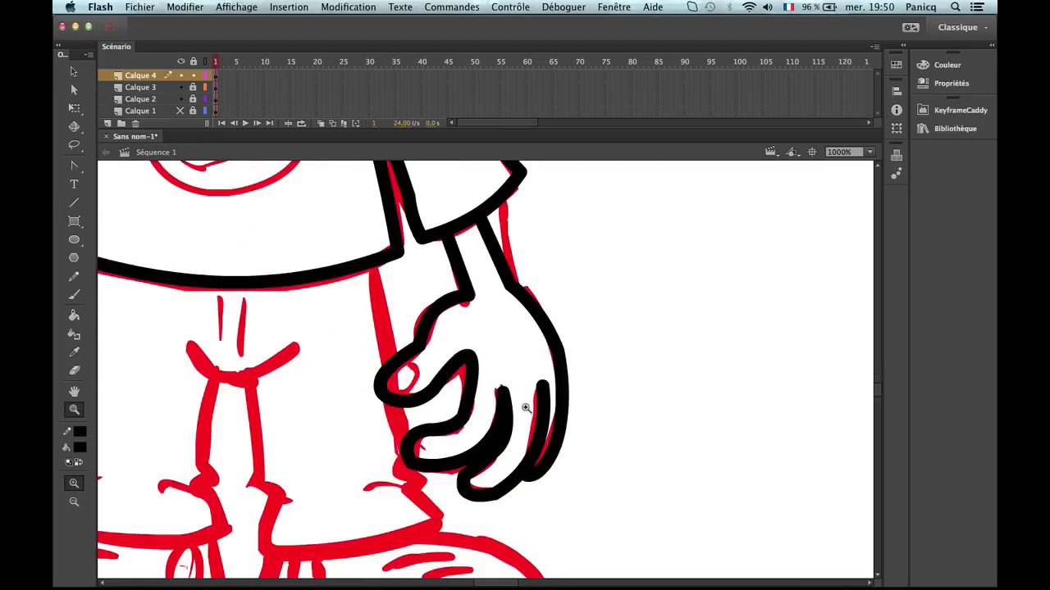
key(b)
key(v)
drag(482, 224, 487, 219)
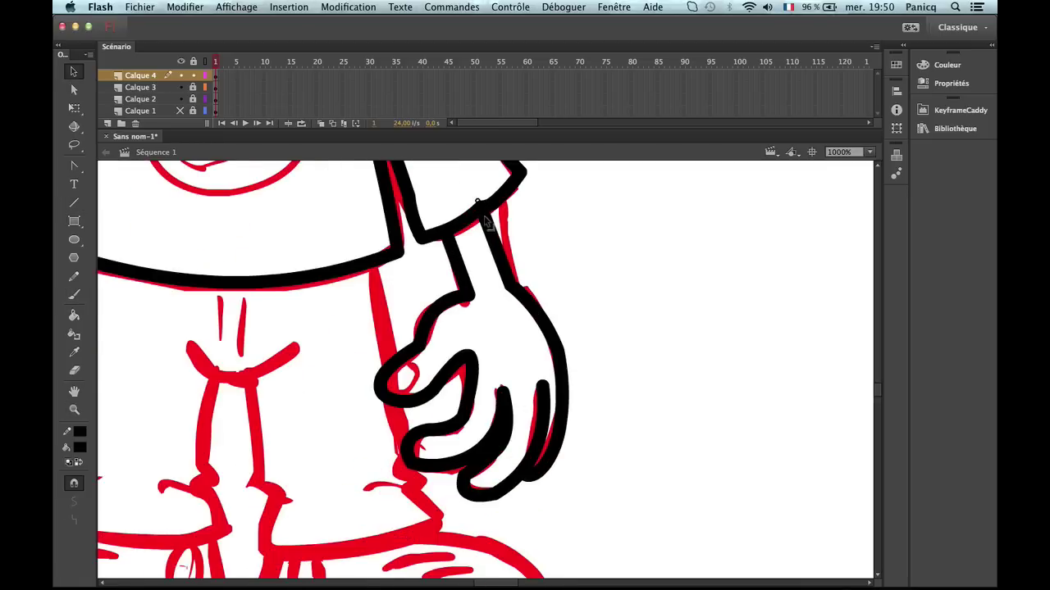
drag(502, 255, 505, 287)
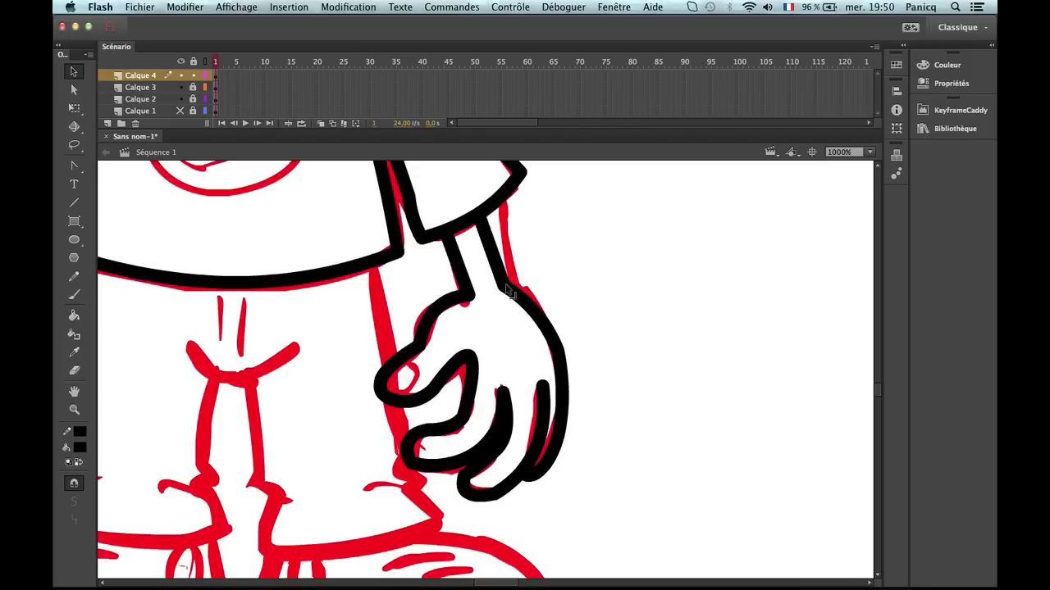
key(z)
alt+click(507, 294)
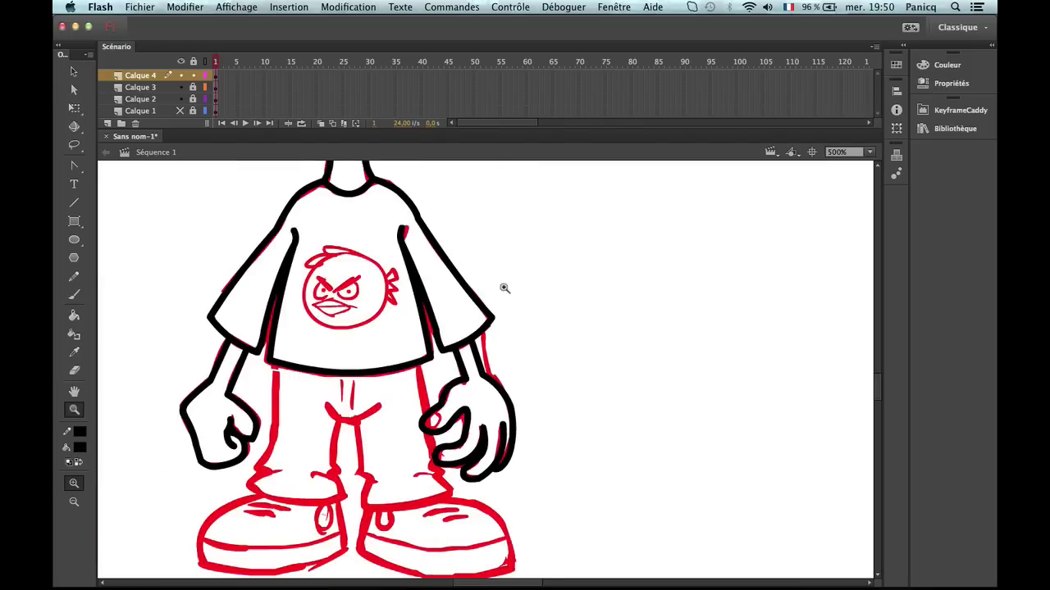
Delete the outer forearm line and draw a straight one from the wrist to the sleeve hem for a slimmer forearm.
scroll(517, 289, left, 2)
click(522, 352)
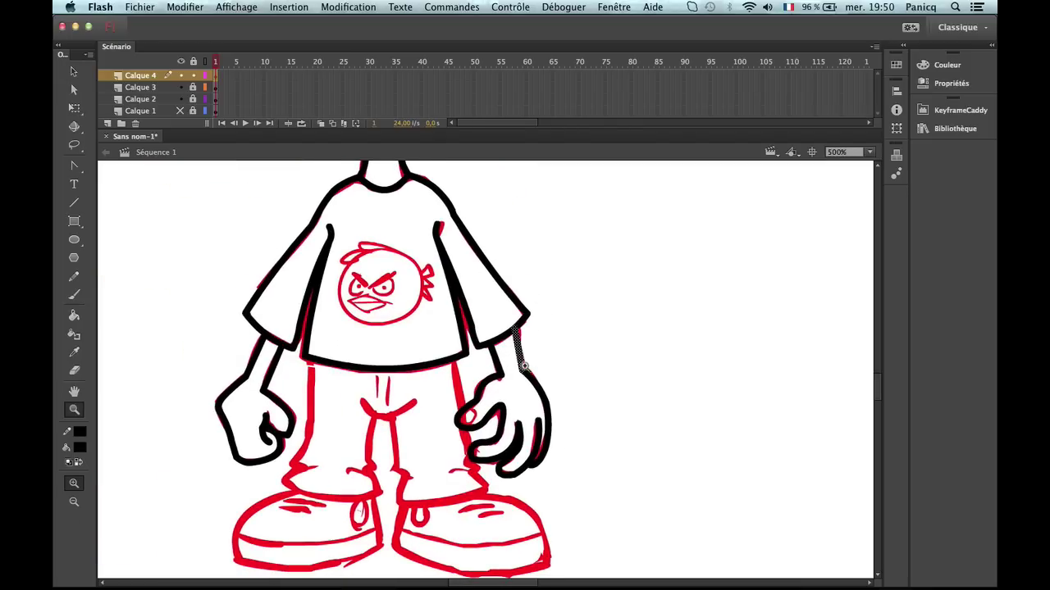
key(Delete)
click(523, 363)
key(n)
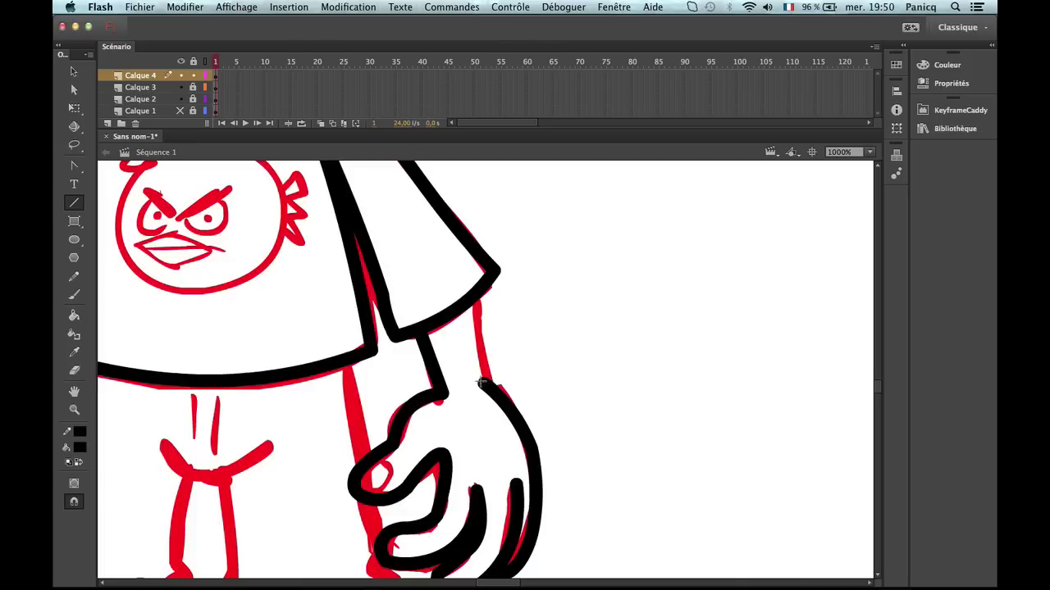
drag(489, 383, 461, 309)
Examine the slimmer forearm and the hand in proportion to the whole character.
key(z)
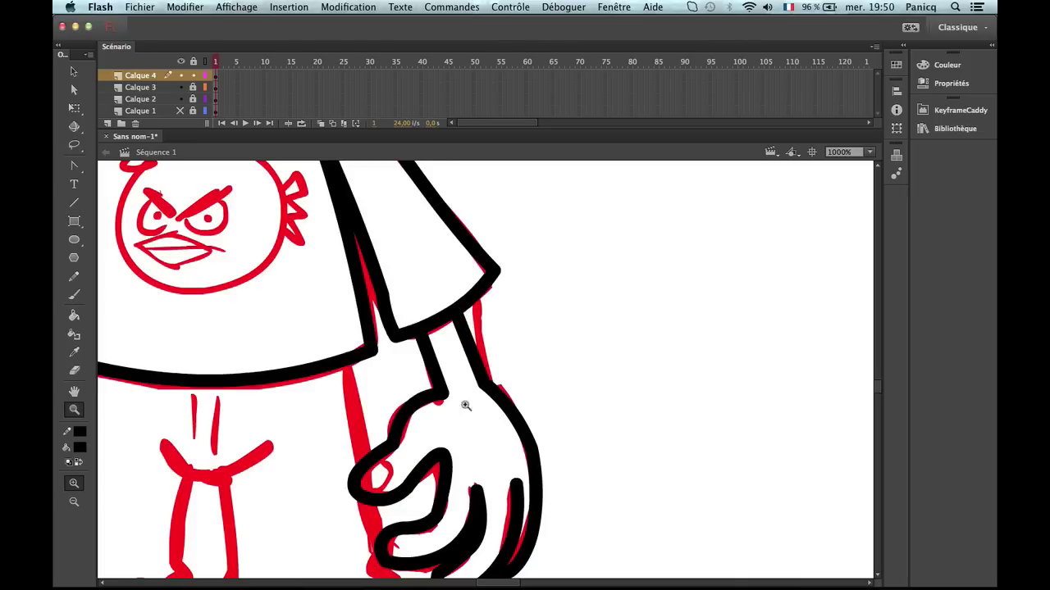
alt+click(417, 456)
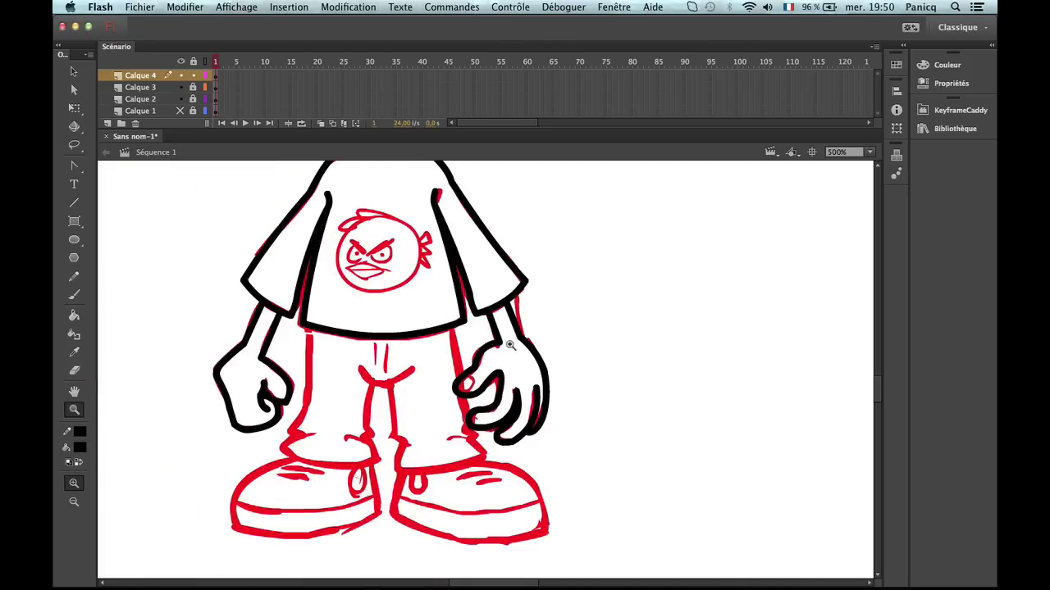
alt+click(504, 285)
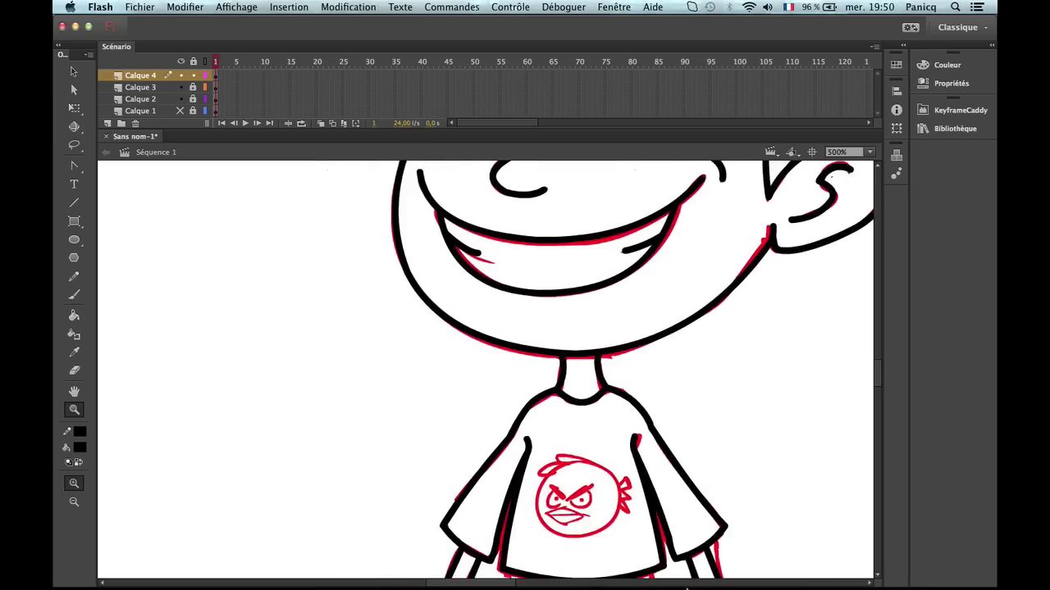
scroll(600, 432, down, 1)
alt+click(600, 431)
alt+click(585, 434)
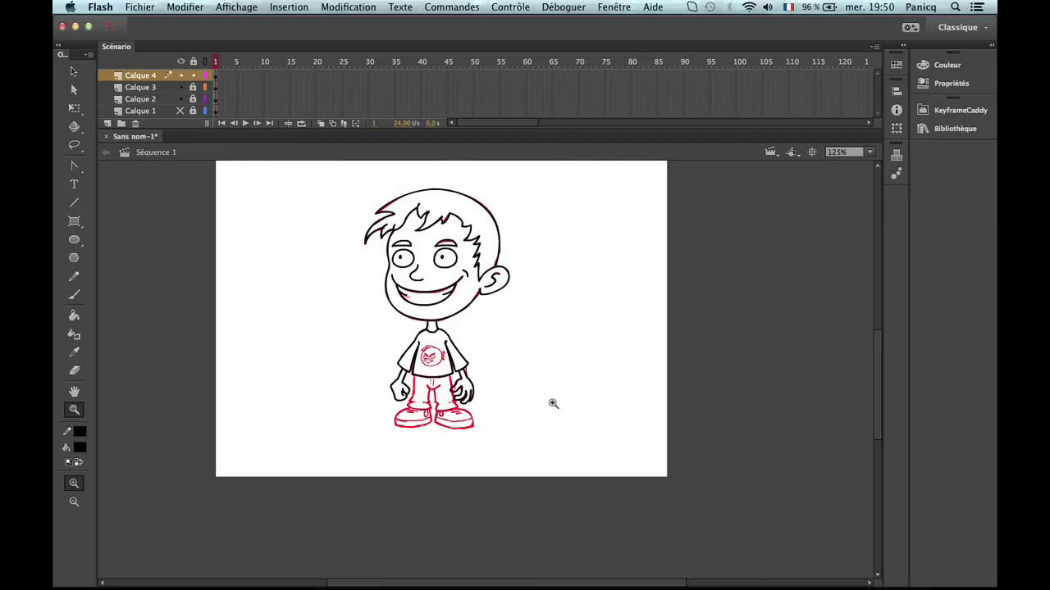
Add a new layer for the legs, place it beneath Calque 4 and lock Calque 4.
click(459, 409)
click(463, 340)
scroll(435, 376, right, 1)
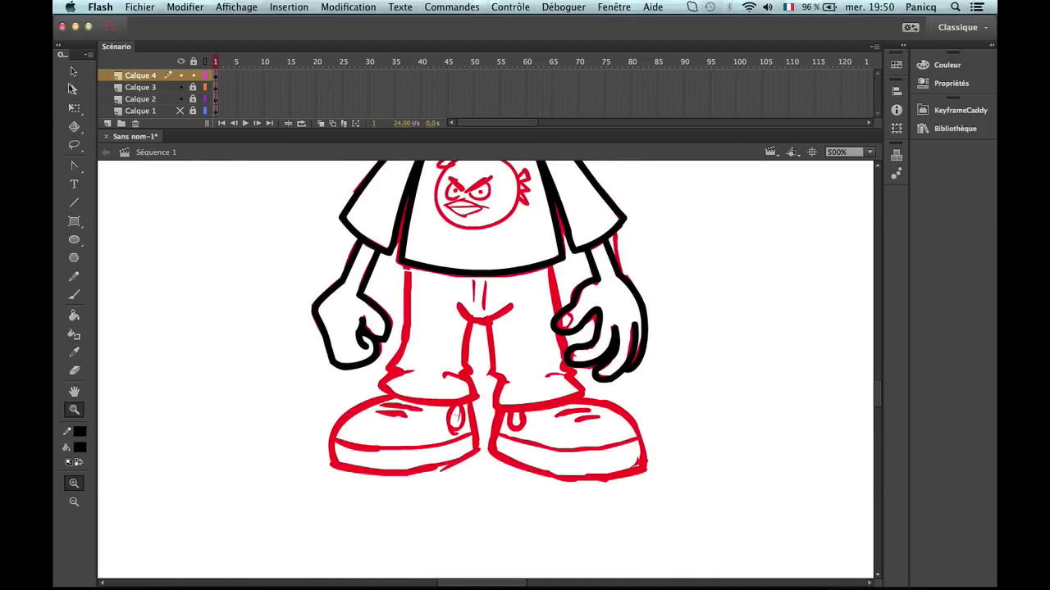
click(110, 122)
mouse_move(152, 76)
mouse_down()
mouse_move(152, 99)
mouse_move(161, 84)
mouse_up()
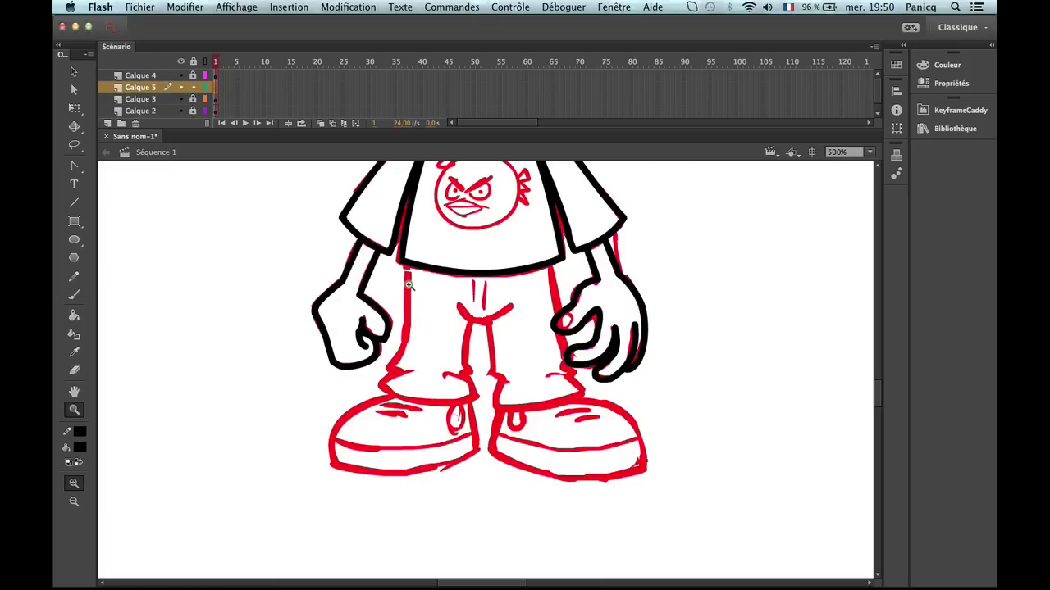
Draw the outer line of the trouser leg beside the fist, from under the shirt to the cuff, and curve it along the sketch.
click(426, 287)
drag(547, 435, 489, 320)
key(n)
mouse_move(390, 184)
mouse_down()
mouse_move(363, 385)
mouse_move(340, 417)
mouse_up()
key(v)
drag(362, 320, 386, 336)
drag(397, 281, 392, 244)
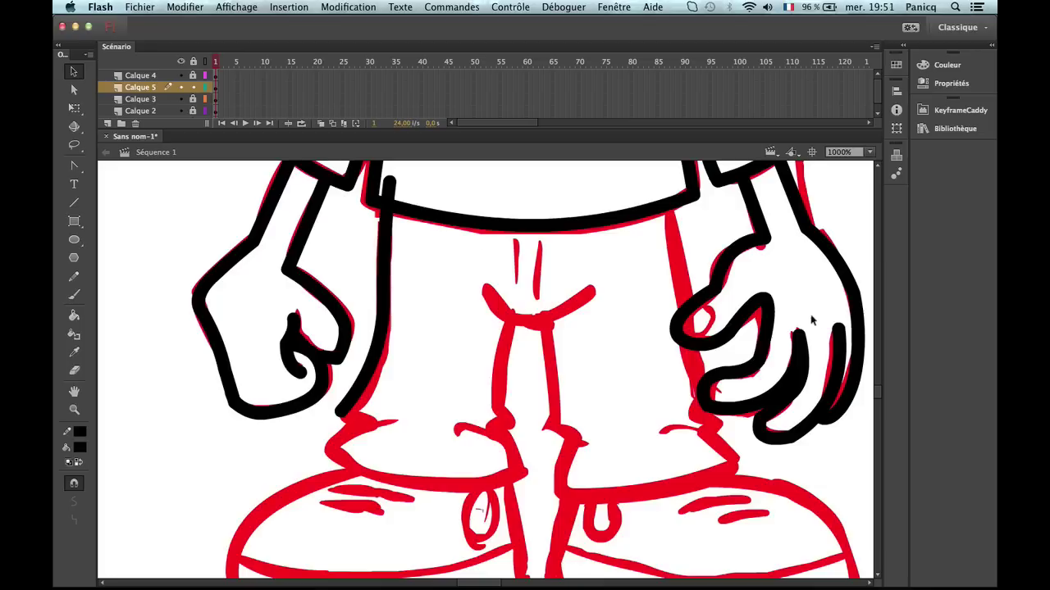
Draw a straight waistline across the shirt hem and the outer line of the trouser leg beside the open hand, bending it to the sketch.
drag(787, 310, 616, 386)
key(n)
mouse_move(220, 260)
mouse_down()
mouse_move(498, 246)
mouse_move(546, 525)
mouse_move(570, 545)
mouse_up()
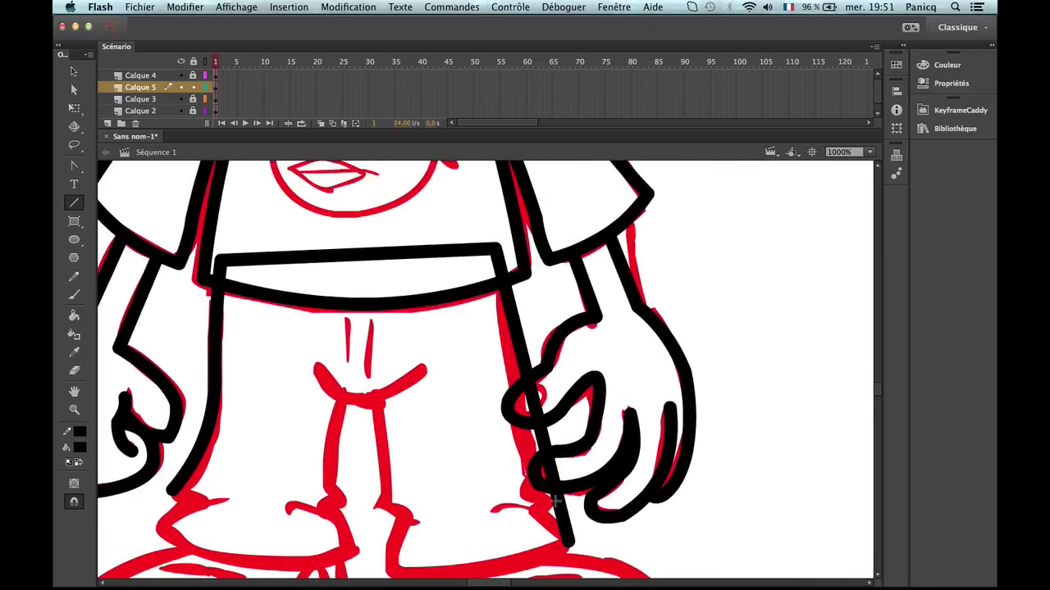
key(v)
drag(555, 461, 622, 323)
Draw straight lines for the inner legs, cuff folds and hems, then curve the fist-side leg's hem and shape its inner cuff fold.
key(n)
mouse_move(677, 396)
mouse_down()
mouse_move(489, 406)
mouse_move(503, 354)
mouse_move(509, 365)
mouse_move(488, 335)
mouse_move(487, 235)
mouse_move(444, 338)
mouse_move(456, 394)
mouse_move(405, 404)
mouse_move(229, 371)
mouse_move(260, 373)
mouse_move(310, 349)
mouse_move(282, 345)
mouse_up()
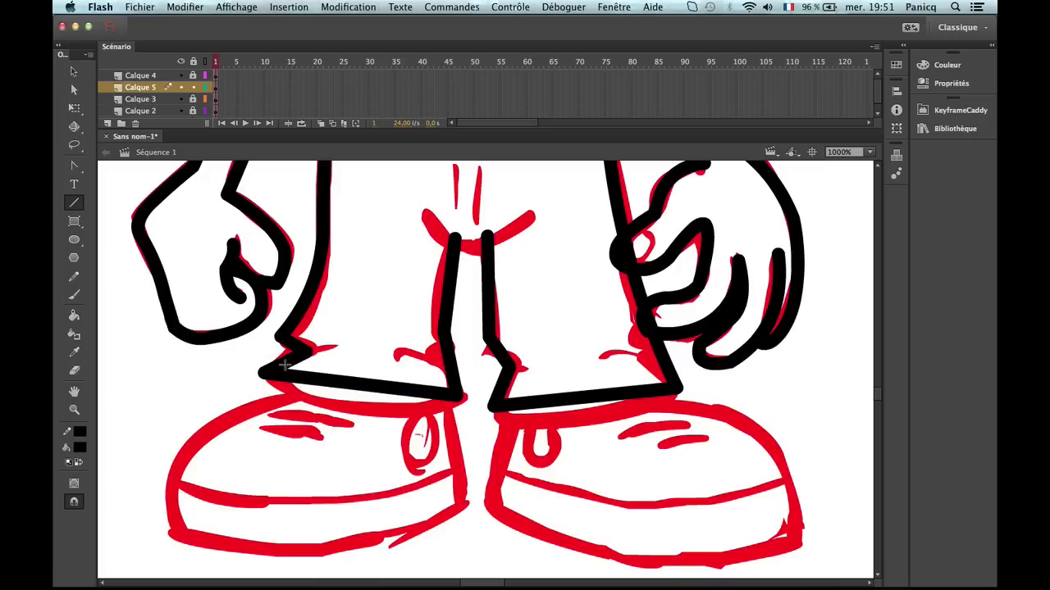
key(v)
drag(328, 381, 333, 413)
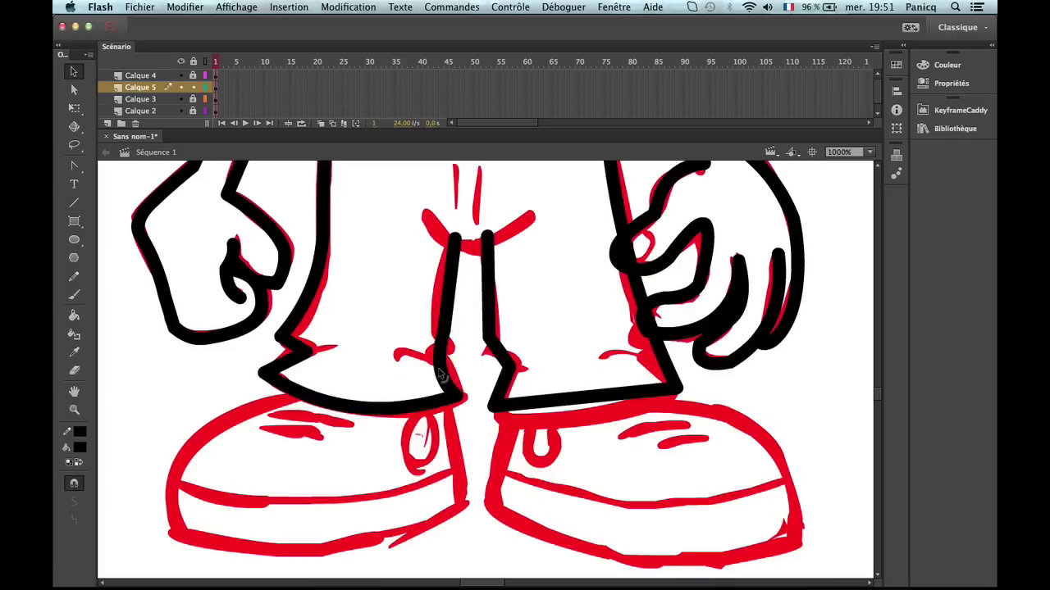
drag(452, 366, 448, 330)
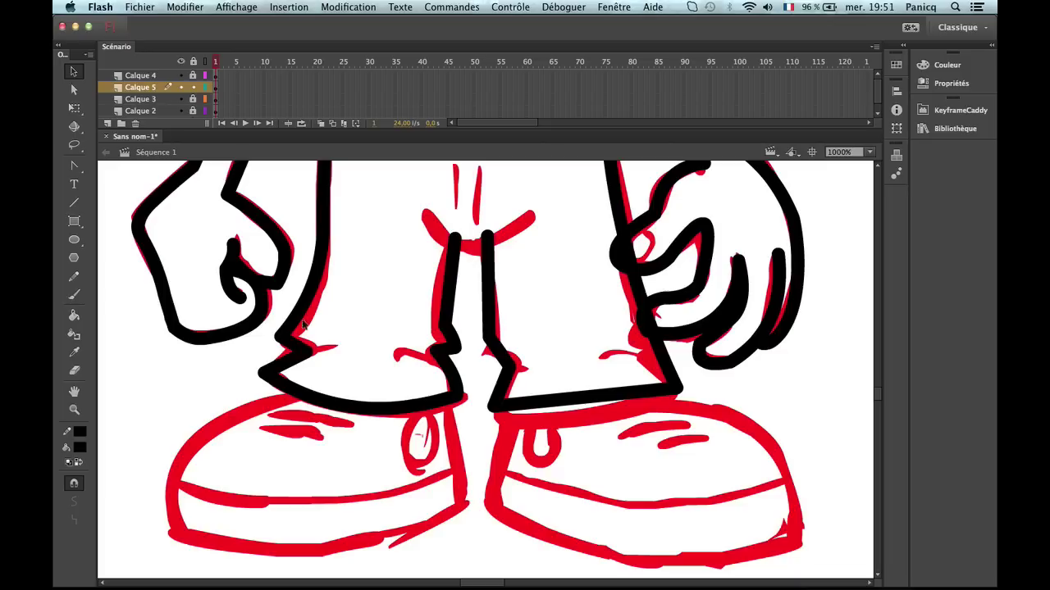
Curve the fist-side inner leg line, reshape the other inner leg and cuff fold, and bow that leg's hem down to the sketch.
drag(317, 315, 293, 397)
drag(401, 352, 384, 389)
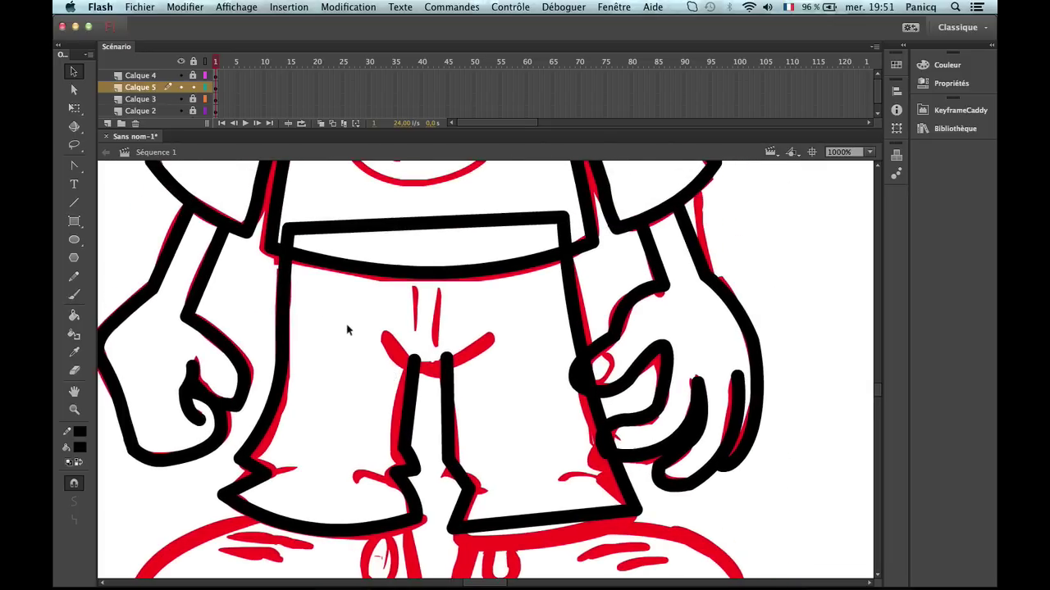
scroll(432, 338, down, 5)
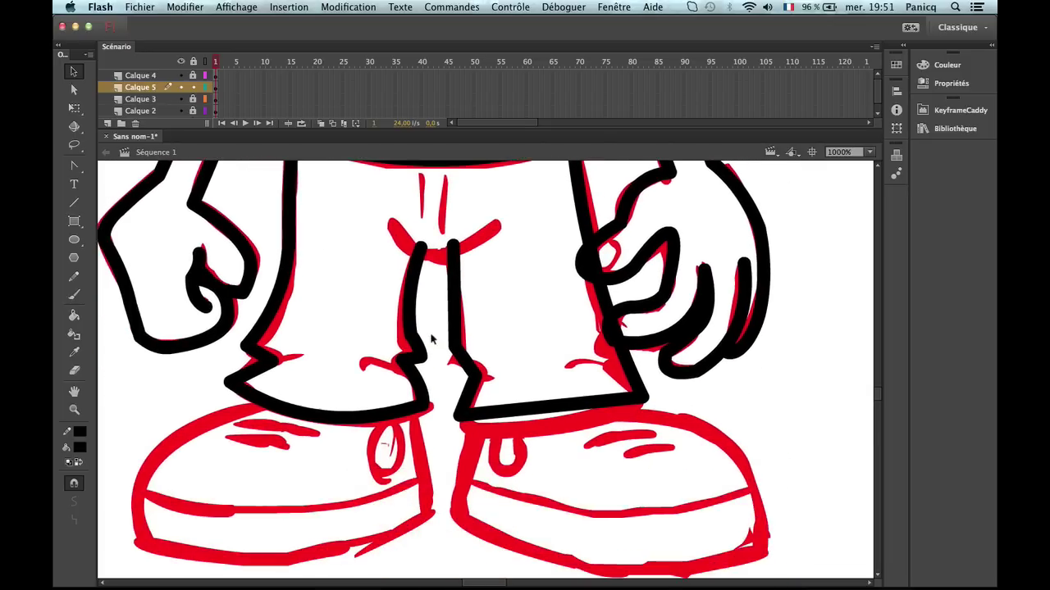
drag(460, 322, 472, 401)
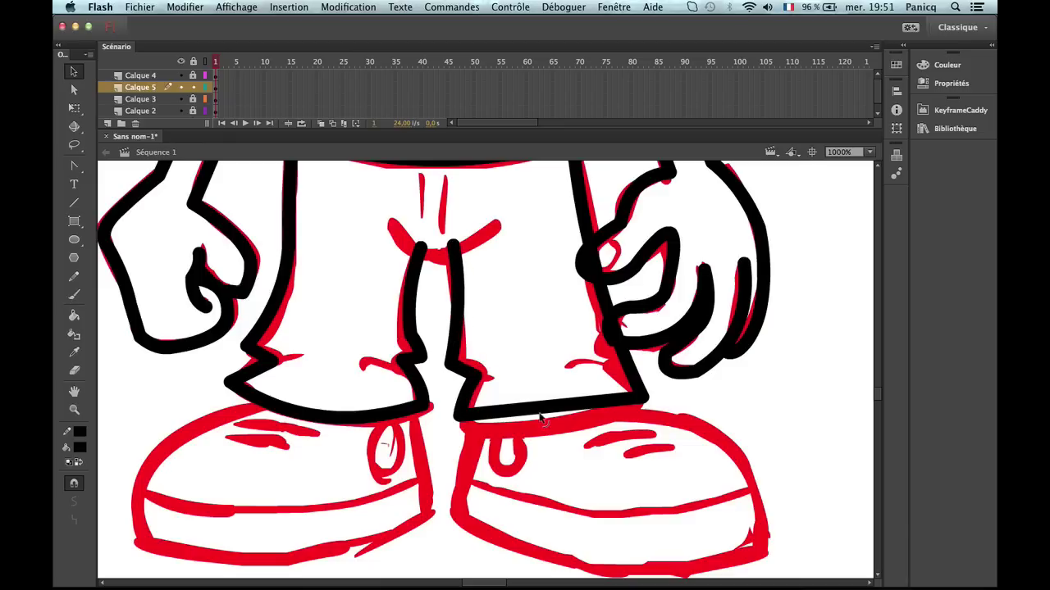
drag(535, 410, 530, 434)
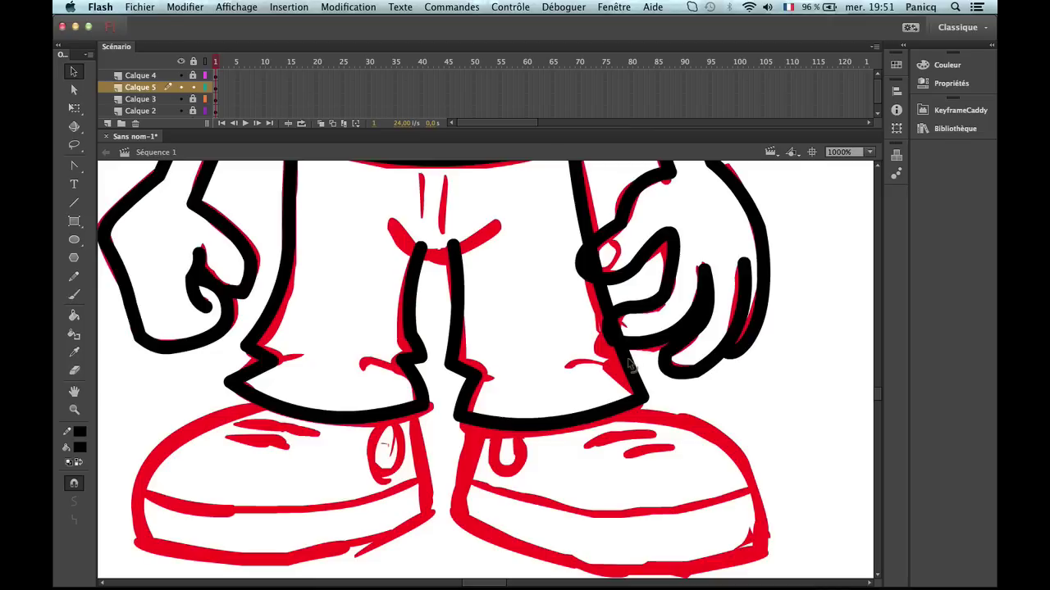
Reshape the lower outer edge of the right-hand trouser leg into a cuff notch following the red sketch.
drag(633, 365, 619, 371)
drag(619, 359, 576, 368)
key(super+z)
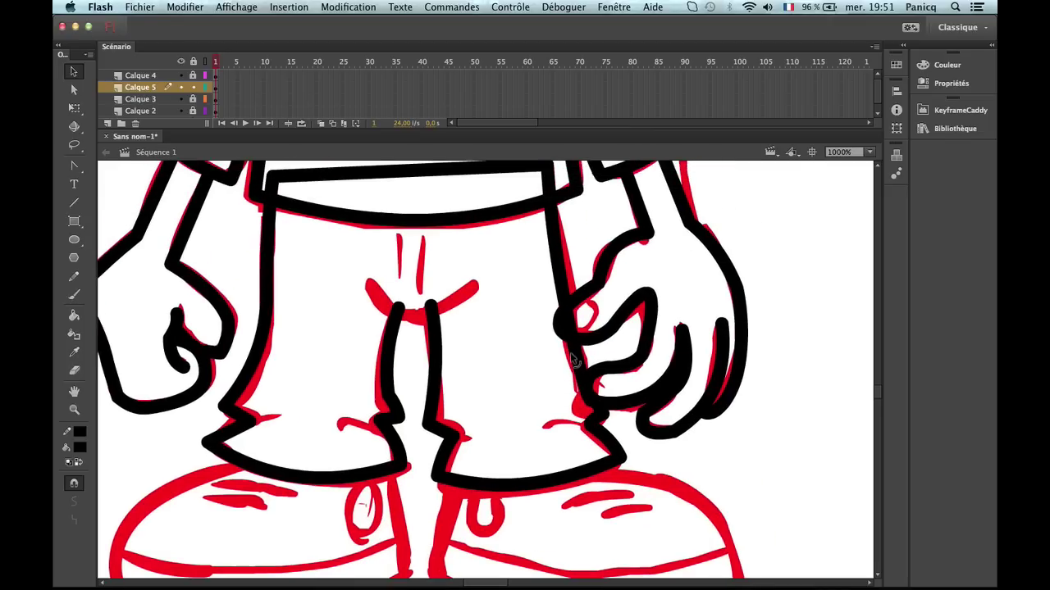
Draw a short fold line inward from the outer cuff notch of the left-hand trouser leg.
key(z)
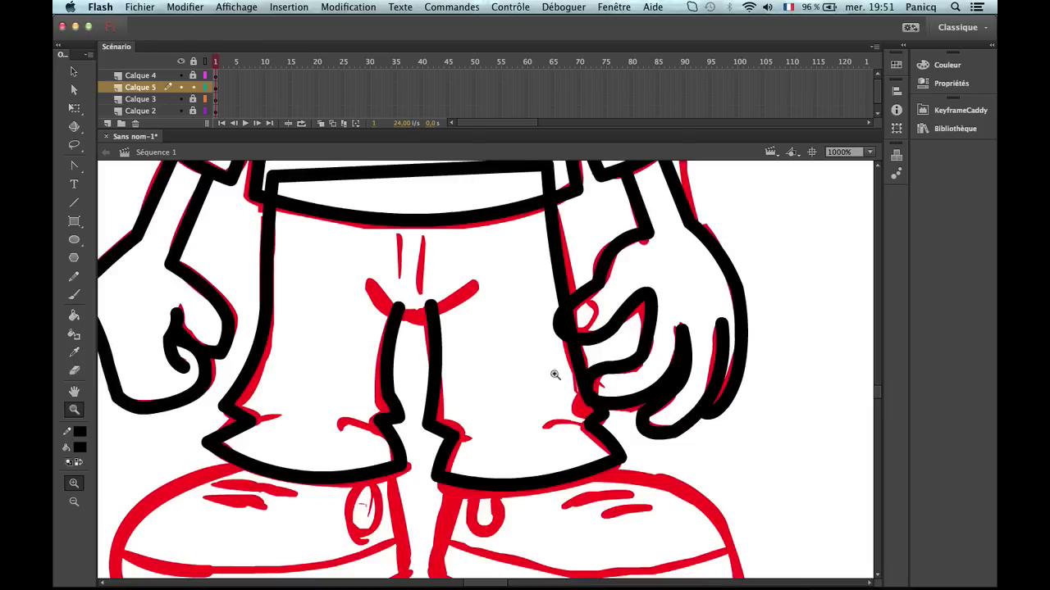
alt+click(448, 442)
click(448, 443)
key(b)
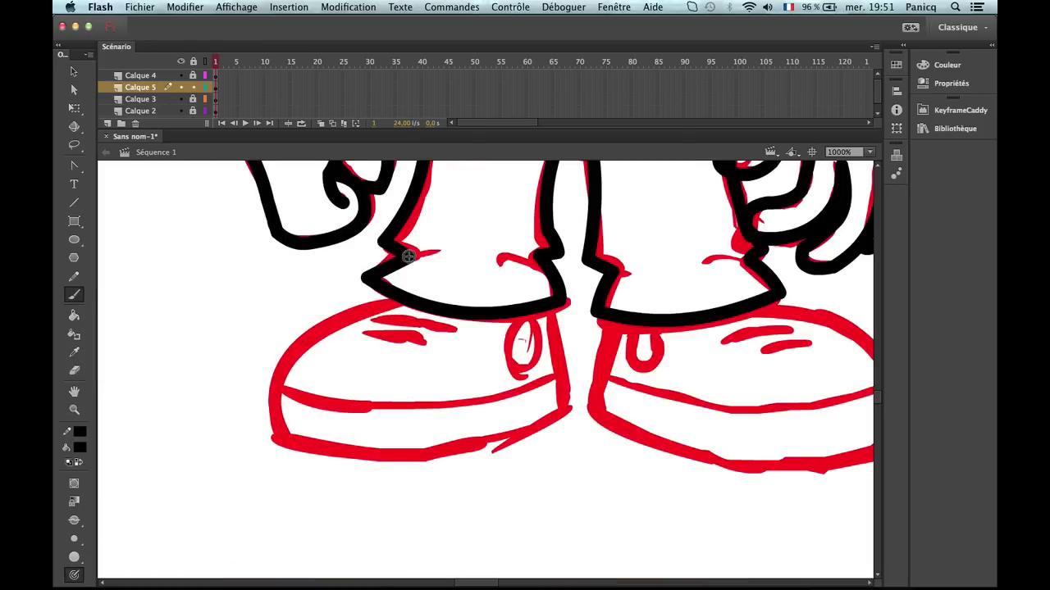
key(n)
key(b)
key(n)
drag(408, 259, 434, 257)
key(v)
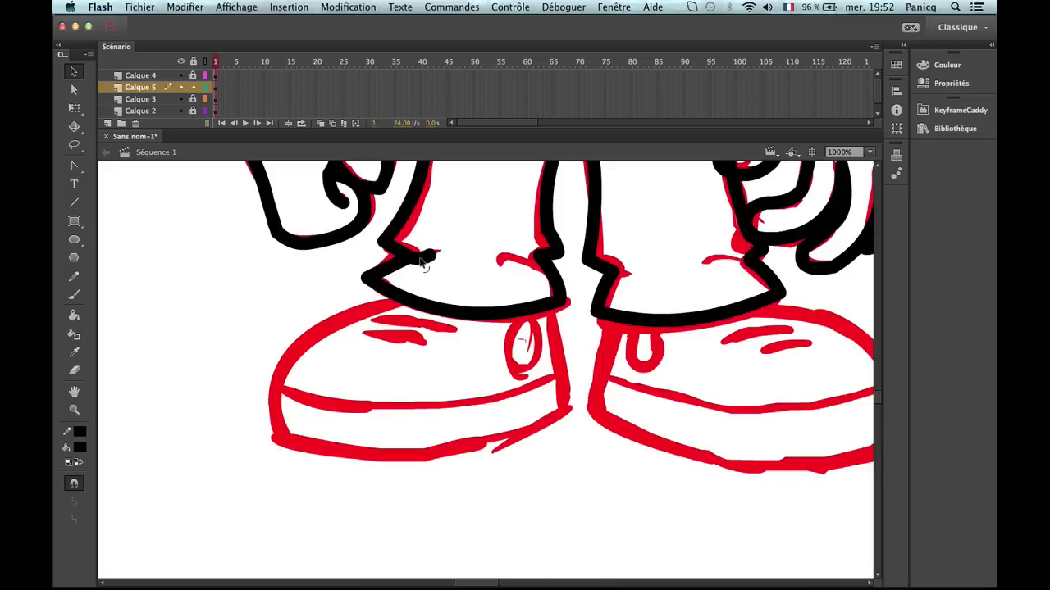
Draw a short fold line from the inner cuff notch of the left-hand trouser leg and adjust it to the sketch.
key(n)
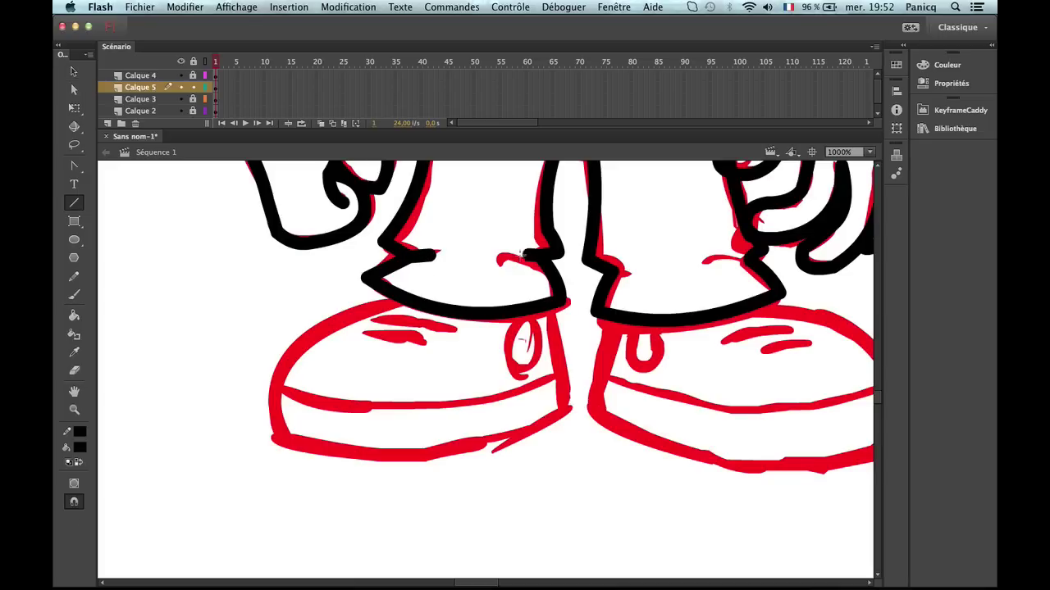
drag(543, 255, 502, 260)
key(v)
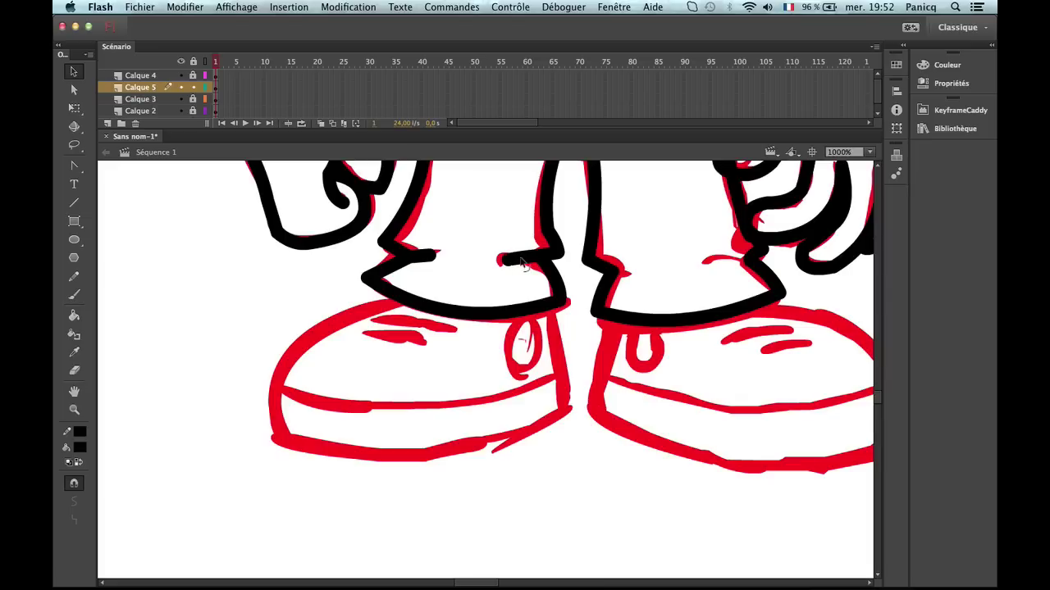
drag(523, 264, 517, 267)
scroll(540, 269, right, 3)
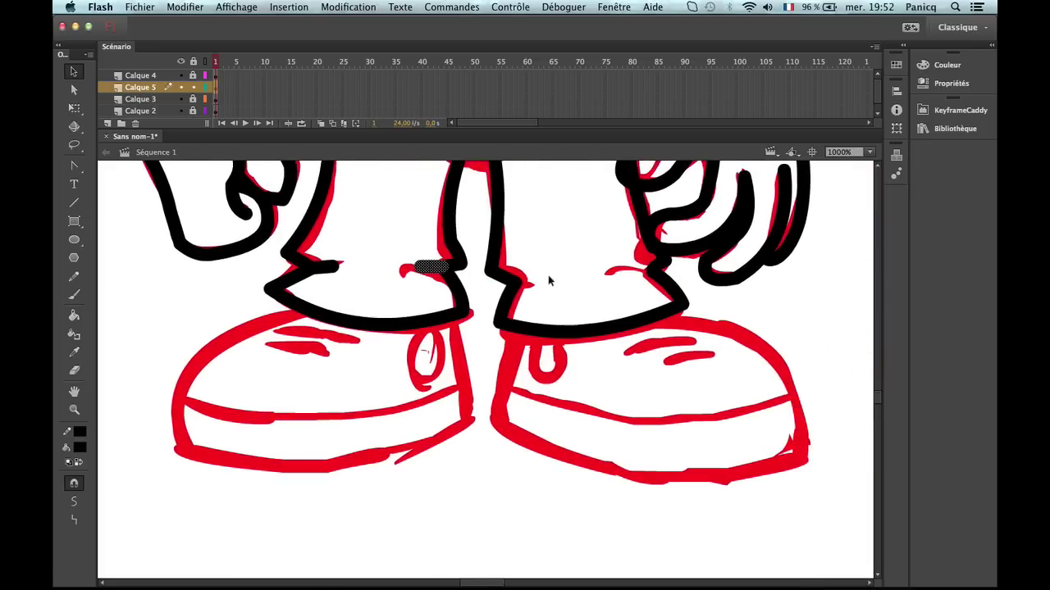
Draw short fold lines at the inner and outer cuff notches of the right-hand trouser leg.
key(n)
drag(515, 280, 532, 286)
key(v)
key(n)
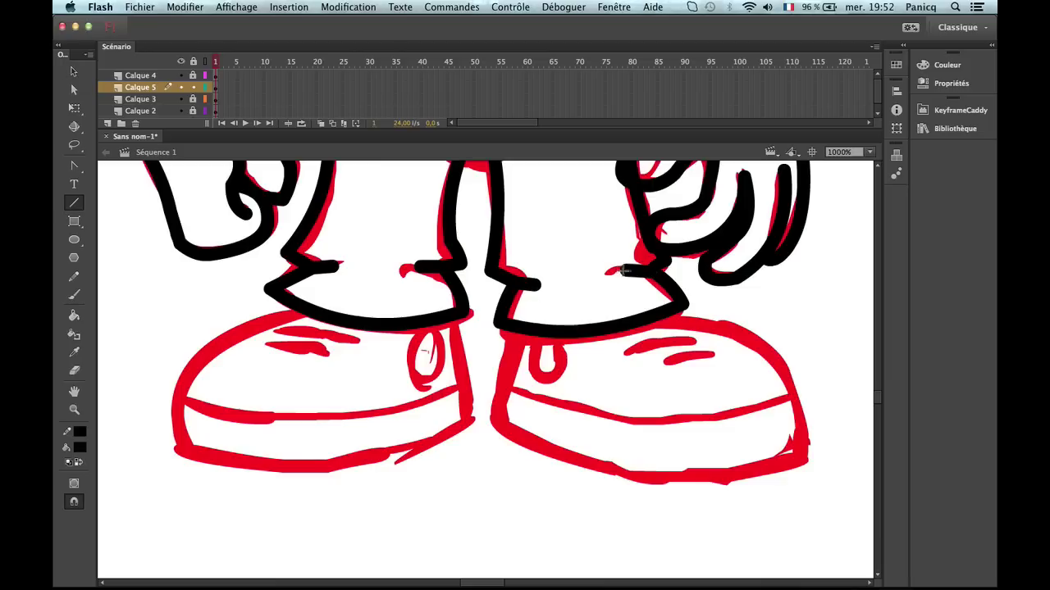
drag(648, 269, 627, 271)
key(v)
Draw a crotch line across the tops of the inner trouser legs and raise both its ends to match the sketch.
key(z)
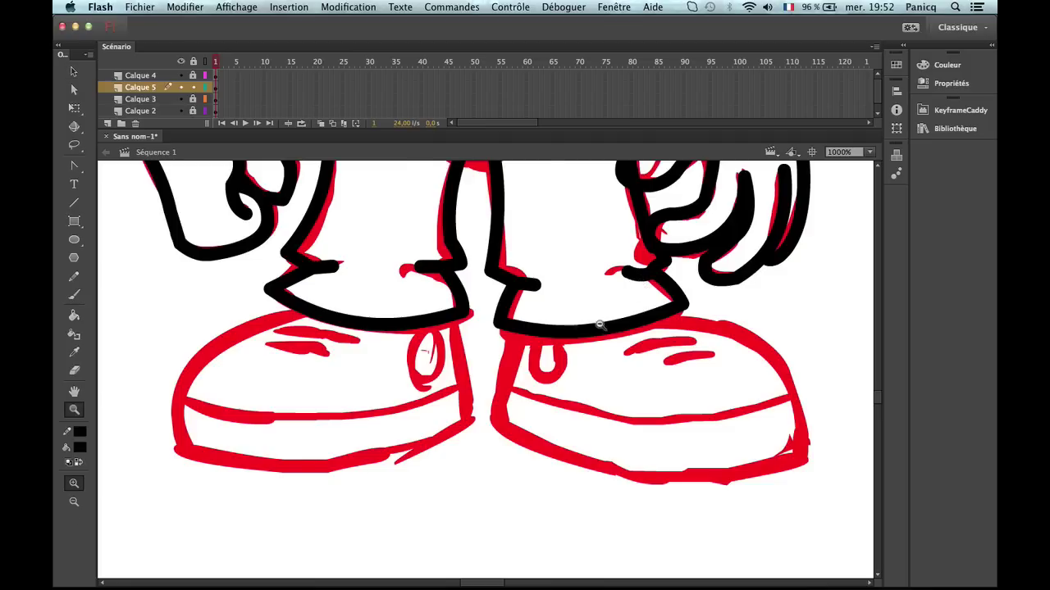
alt+click(590, 330)
alt+click(431, 338)
click(472, 342)
click(514, 394)
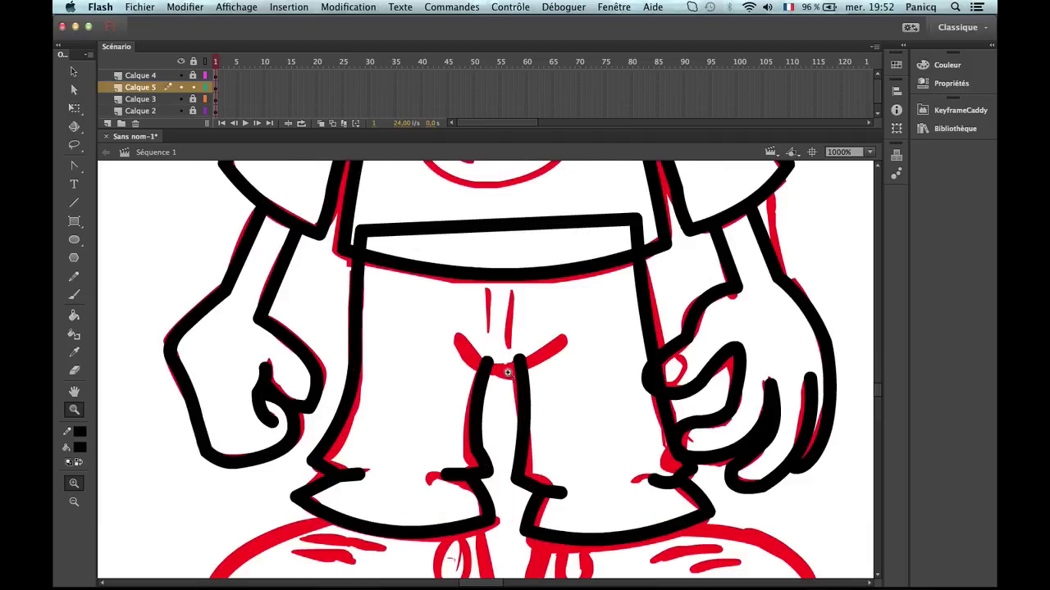
key(v)
drag(491, 366, 517, 349)
key(n)
drag(441, 356, 570, 364)
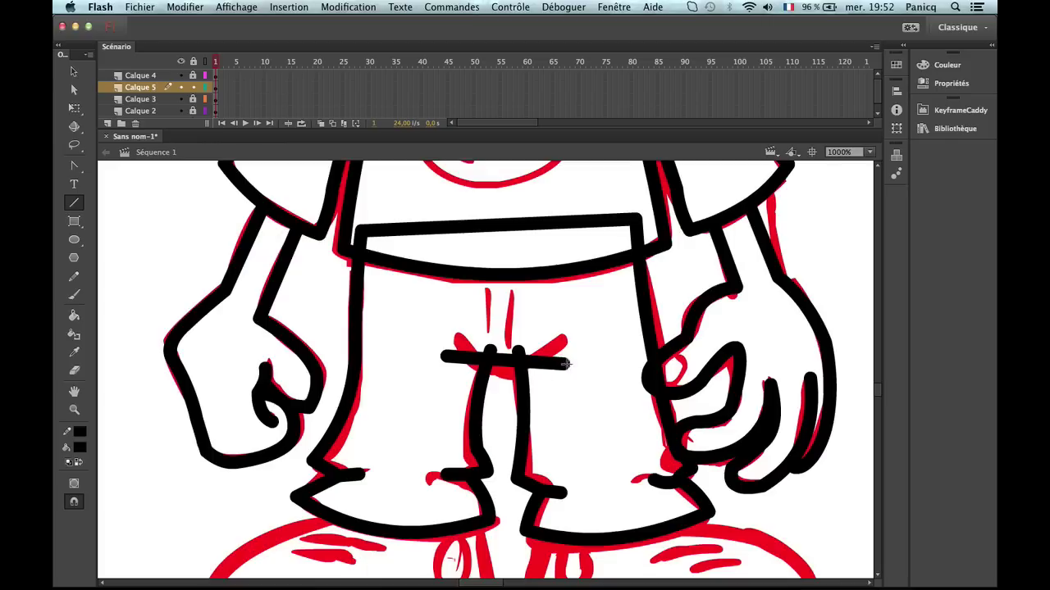
key(v)
drag(443, 358, 492, 368)
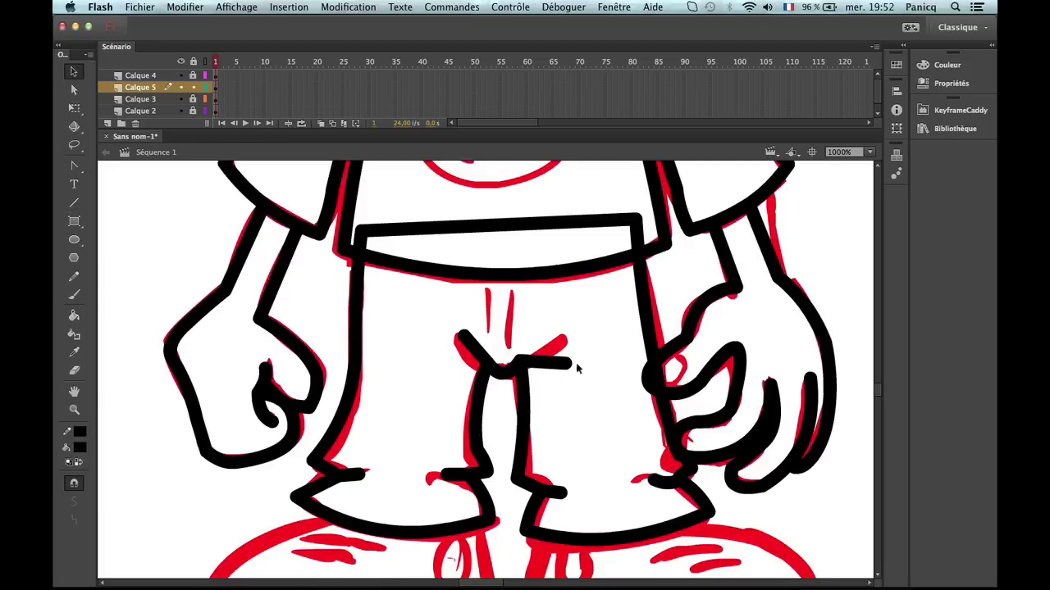
drag(572, 366, 566, 349)
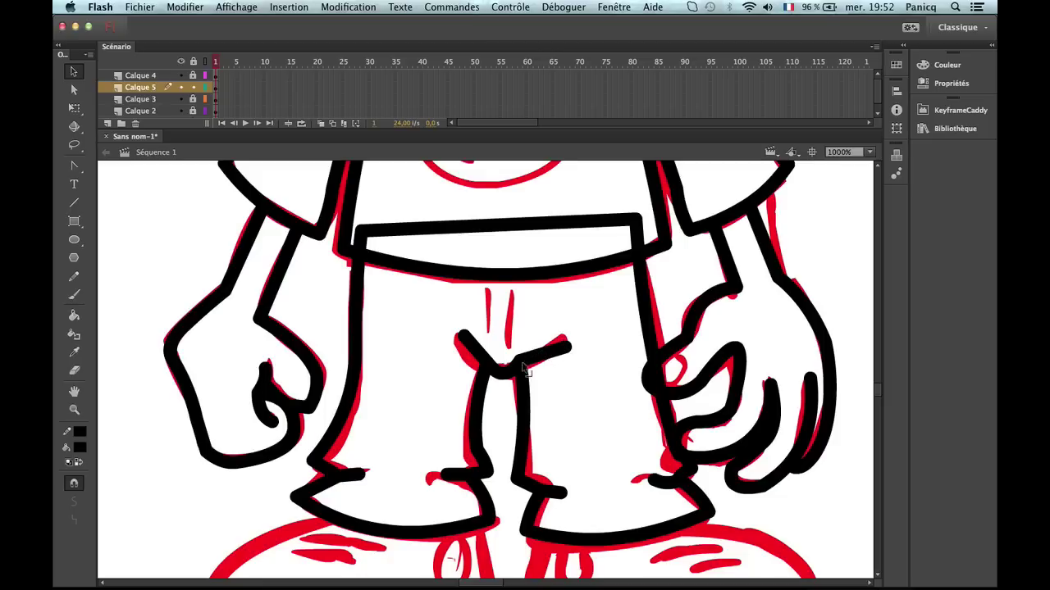
Turn off snapping to objects and bend both sides of the crotch line into a smooth curve along the sketch.
key(shift+super+slash)
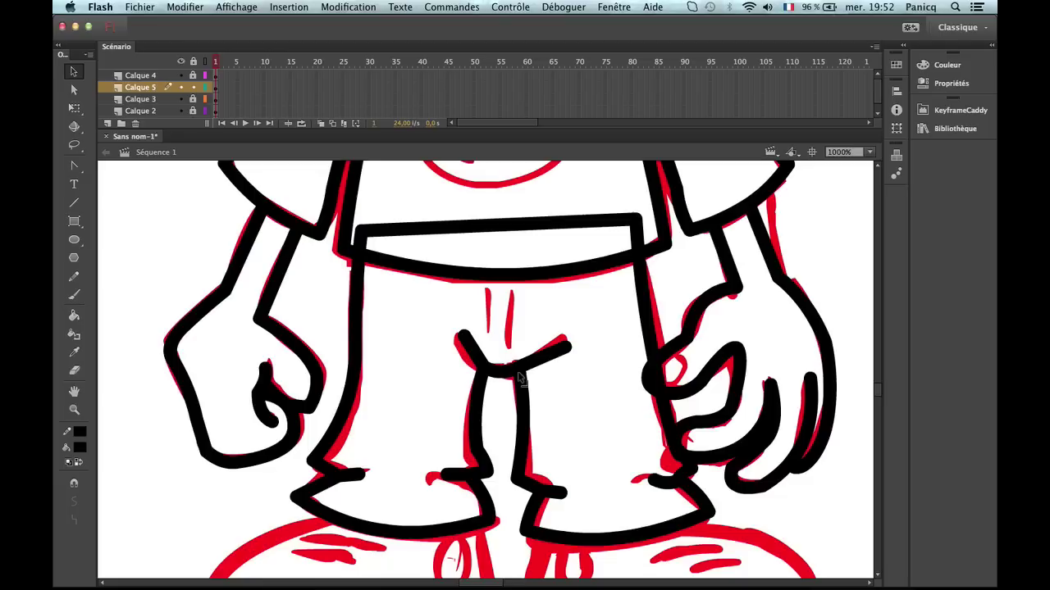
drag(564, 348, 542, 364)
double_click(541, 365)
click(529, 381)
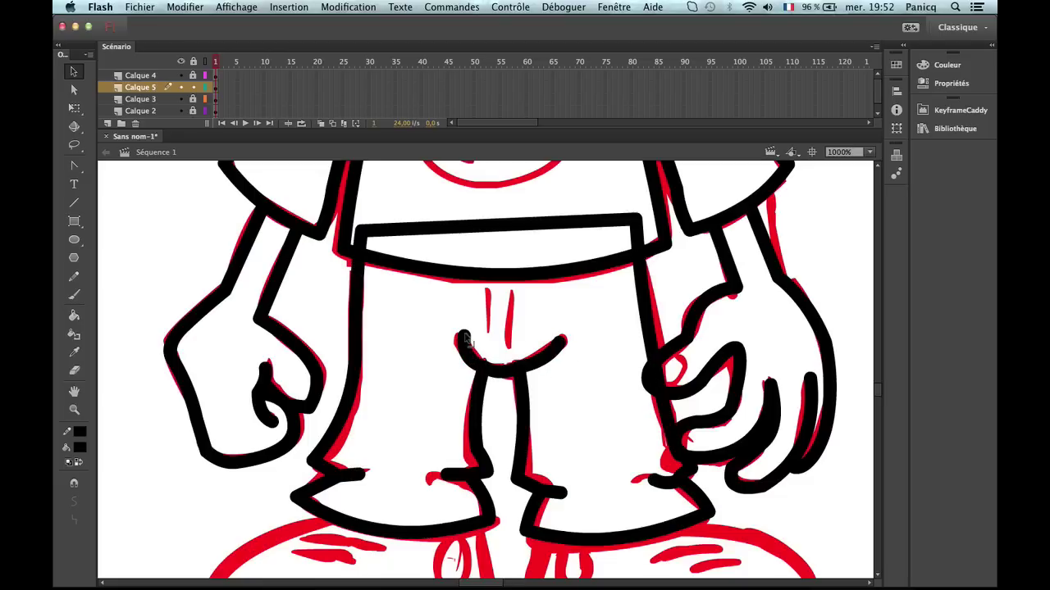
drag(464, 338, 474, 365)
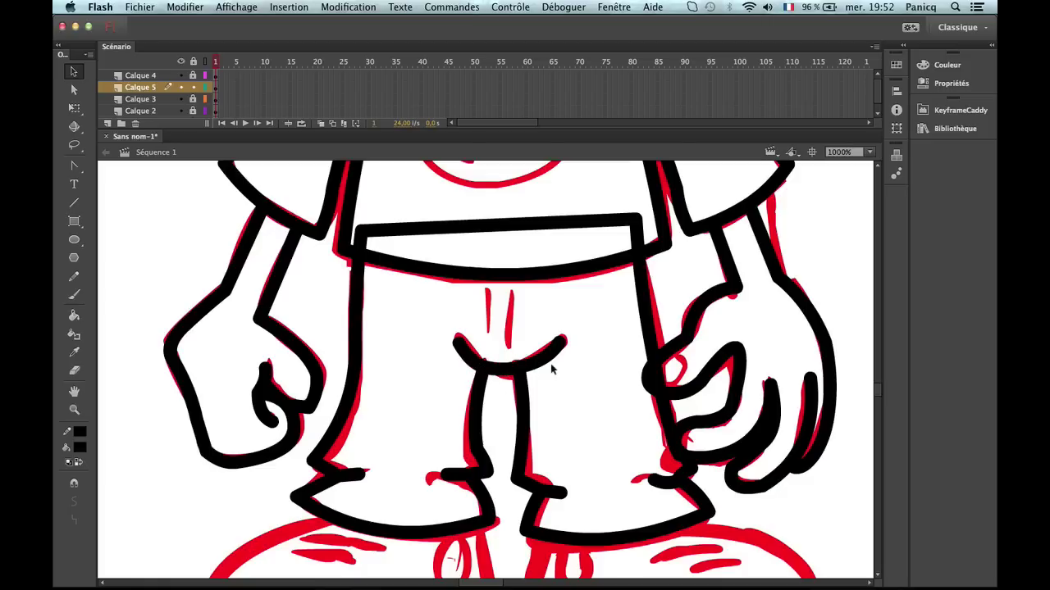
drag(562, 339, 559, 343)
Draw two short parallel, near-vertical lines for the fly above the crotch curve.
key(n)
mouse_move(489, 289)
mouse_down()
mouse_move(487, 339)
mouse_move(509, 301)
mouse_move(507, 345)
mouse_up()
key(ctrl+z)
Add a new layer directly below the trousers layer Calque 5 and lock Calque 5.
key(z)
alt+click(523, 377)
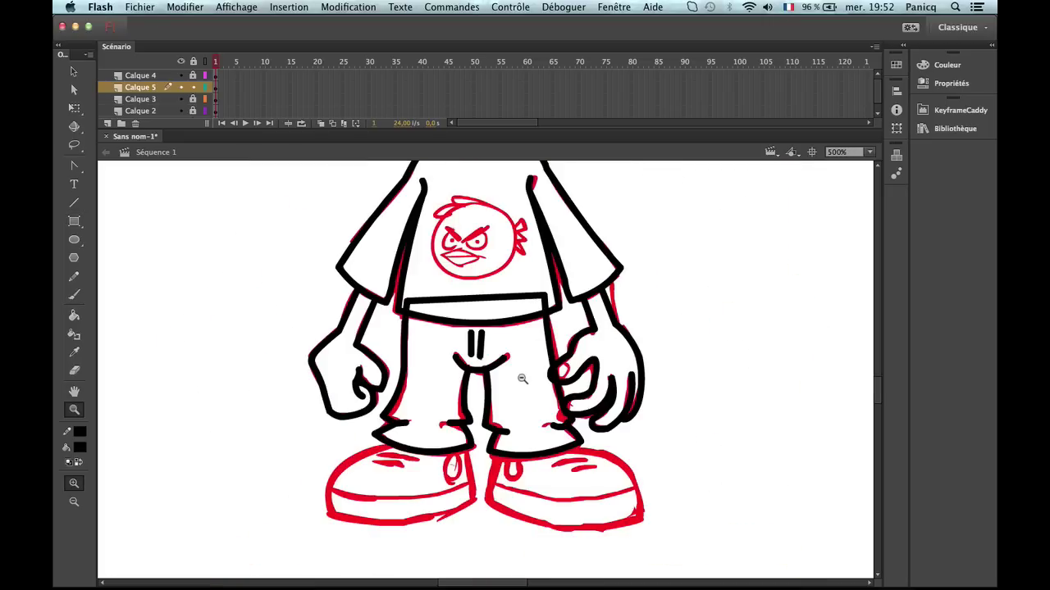
alt+click(506, 393)
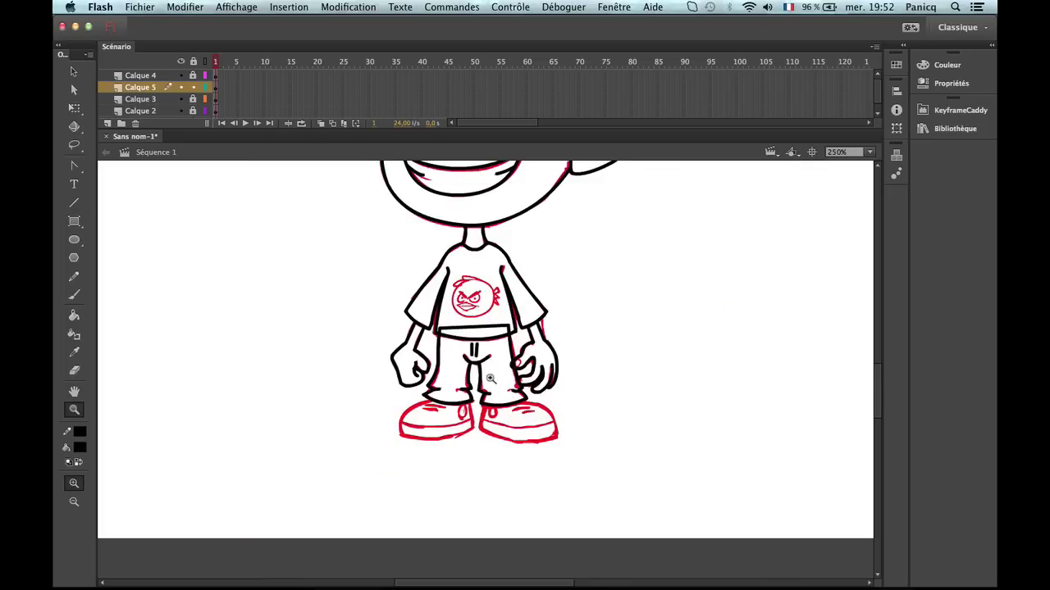
alt+click(499, 377)
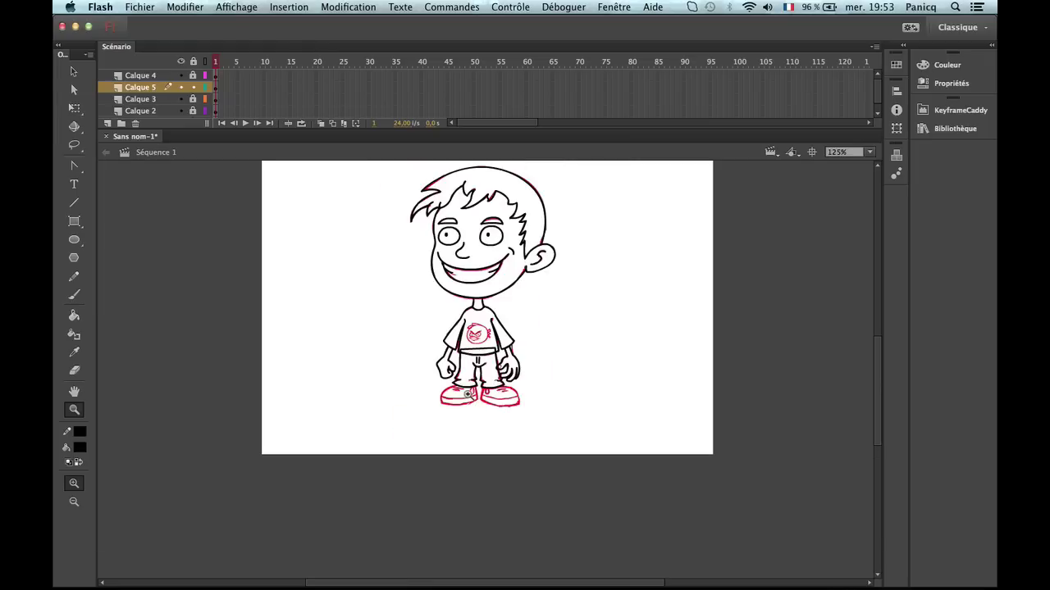
click(467, 394)
click(490, 397)
click(469, 364)
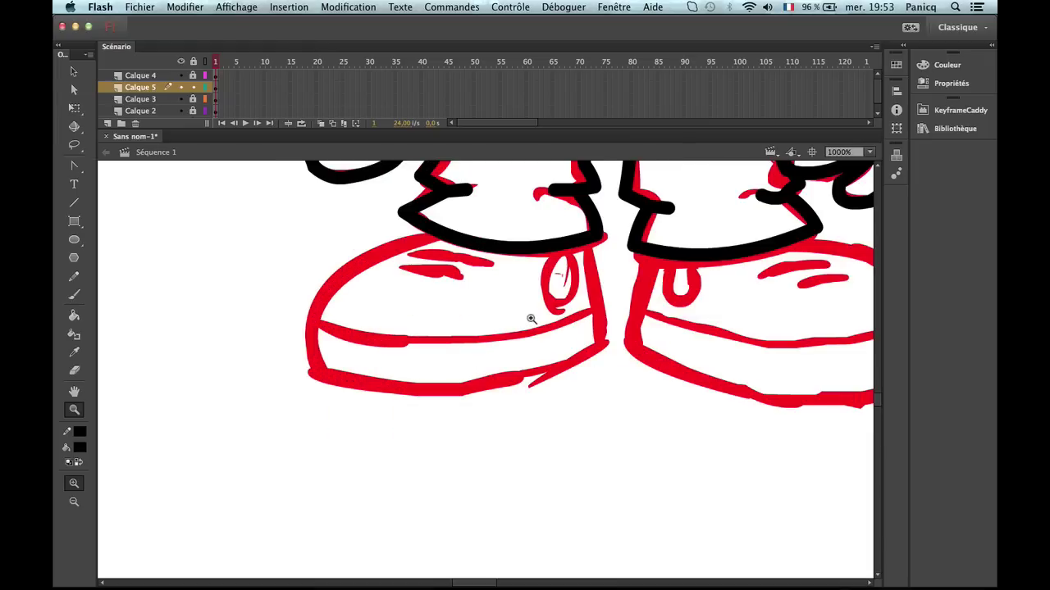
alt+click(531, 318)
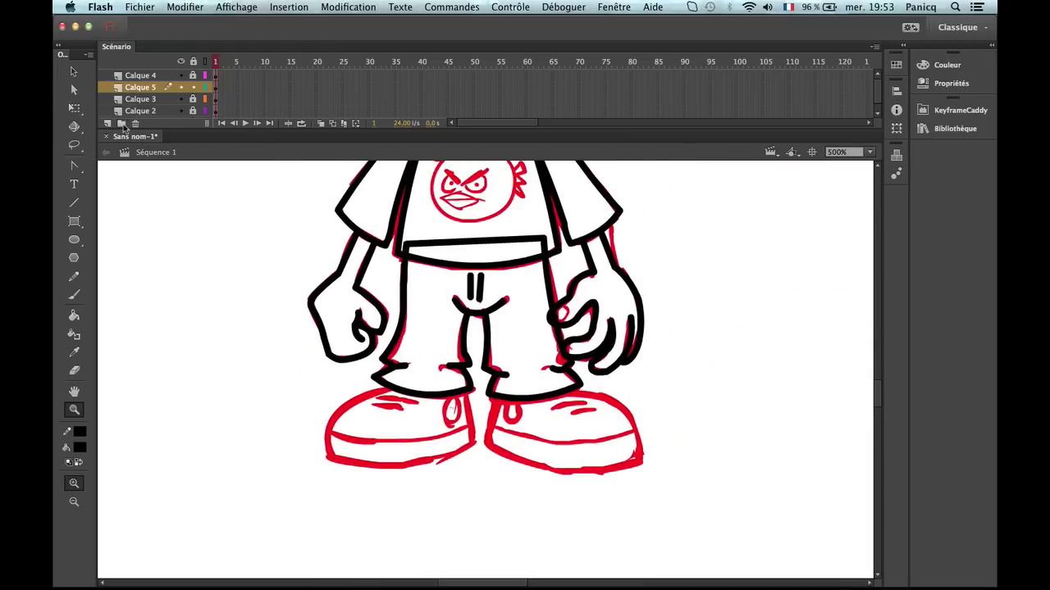
click(107, 123)
scroll(228, 96, up, 1)
click(195, 86)
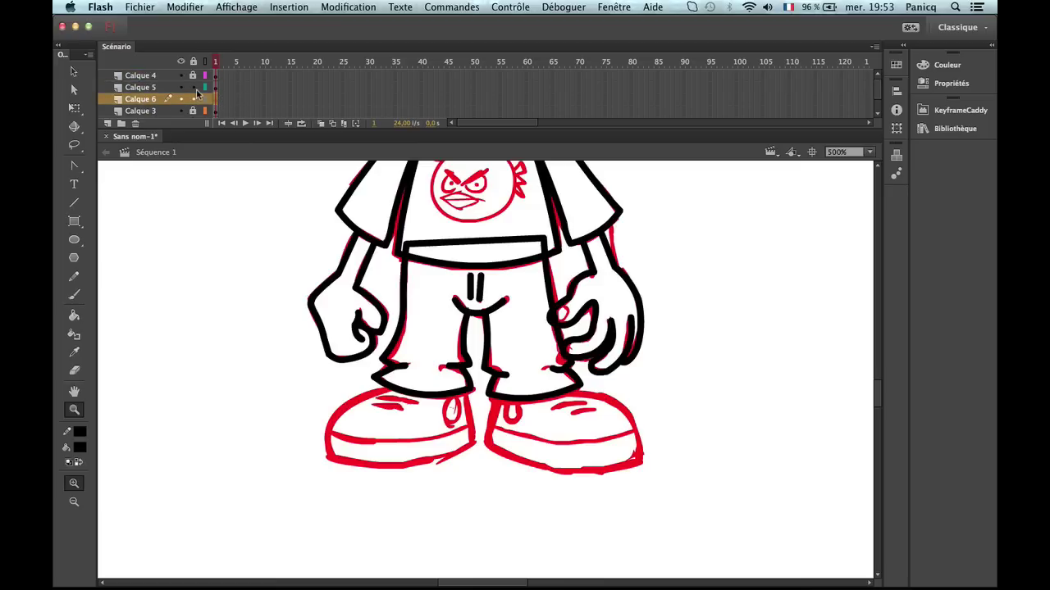
Turn on snapping, outline the left-hand shoe with connected straight lines, and bend its sole to the sketch.
click(364, 410)
key(b)
key(n)
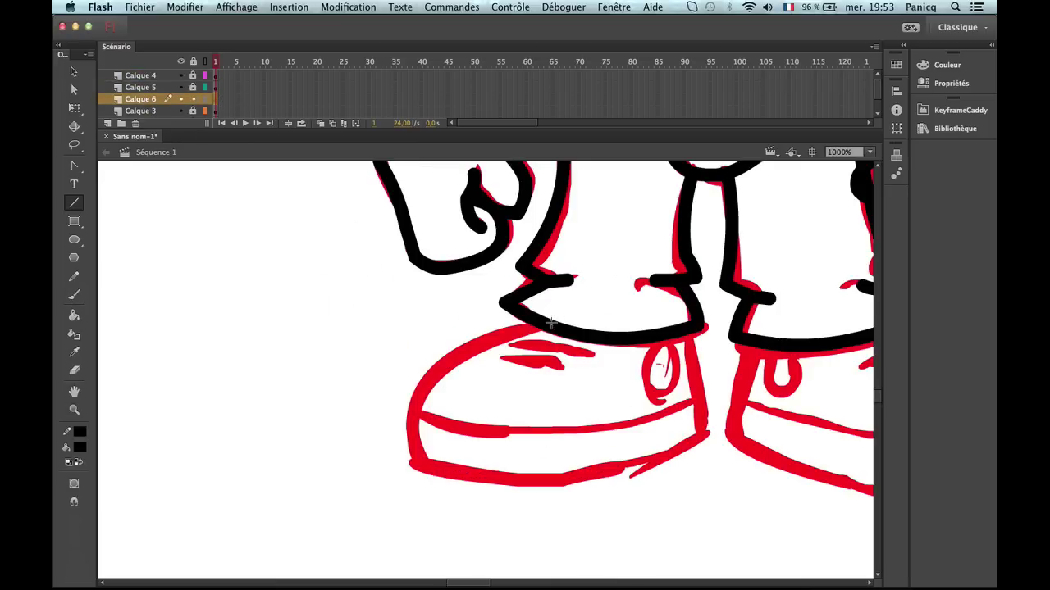
key(super+shift+slash)
scroll(443, 373, up, 2)
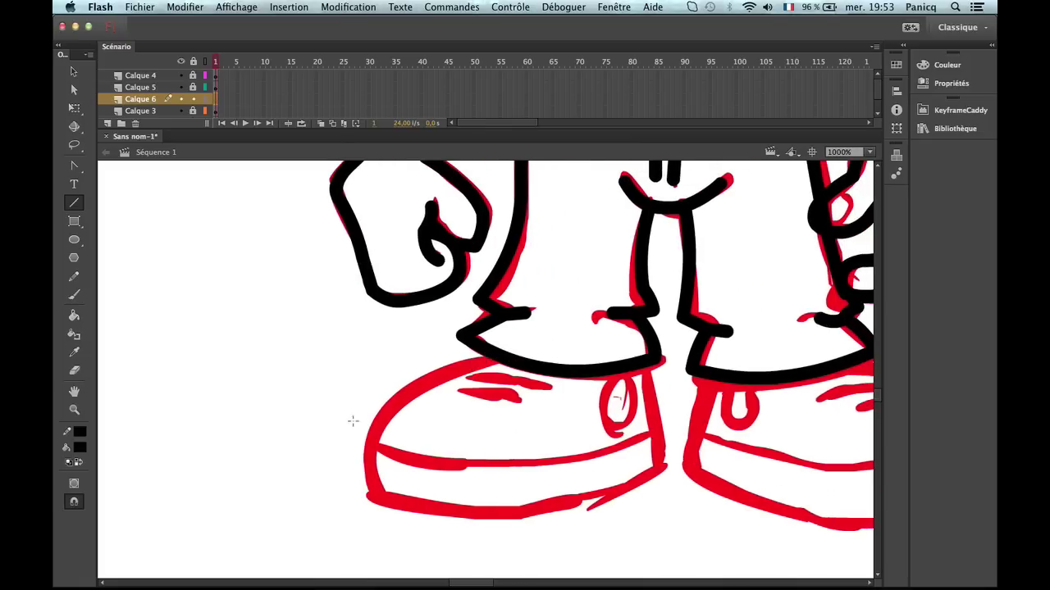
mouse_move(372, 493)
mouse_down()
mouse_move(379, 404)
mouse_move(564, 340)
mouse_move(627, 337)
mouse_move(666, 472)
mouse_move(426, 517)
mouse_move(517, 511)
mouse_move(525, 520)
mouse_move(358, 502)
mouse_move(433, 518)
mouse_up()
key(v)
drag(529, 529, 540, 516)
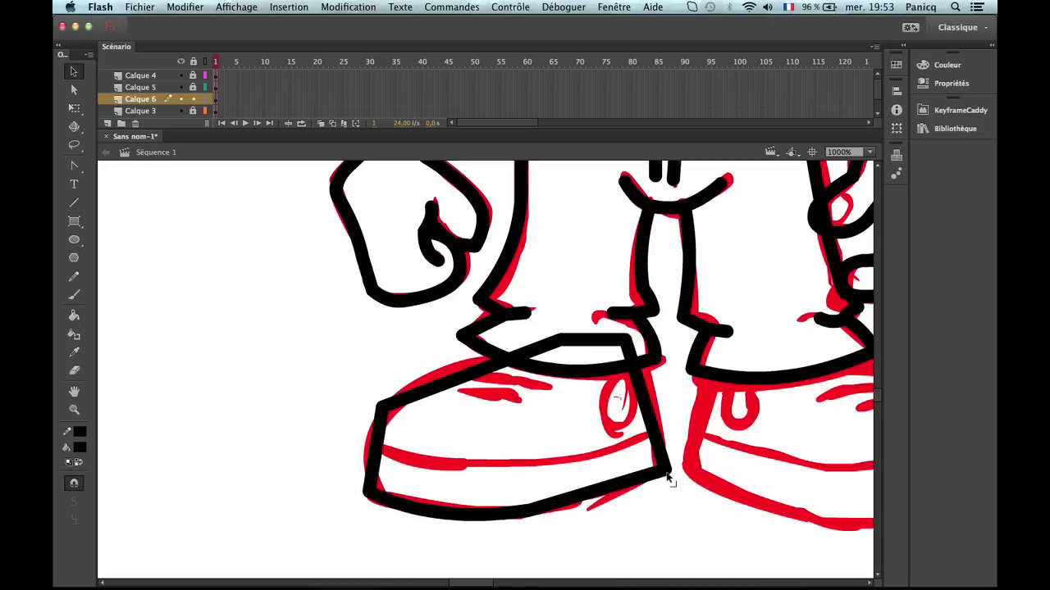
Bend the heel side, rear sole and toe edge of the left-hand shoe outline into outward curves.
drag(654, 396, 656, 385)
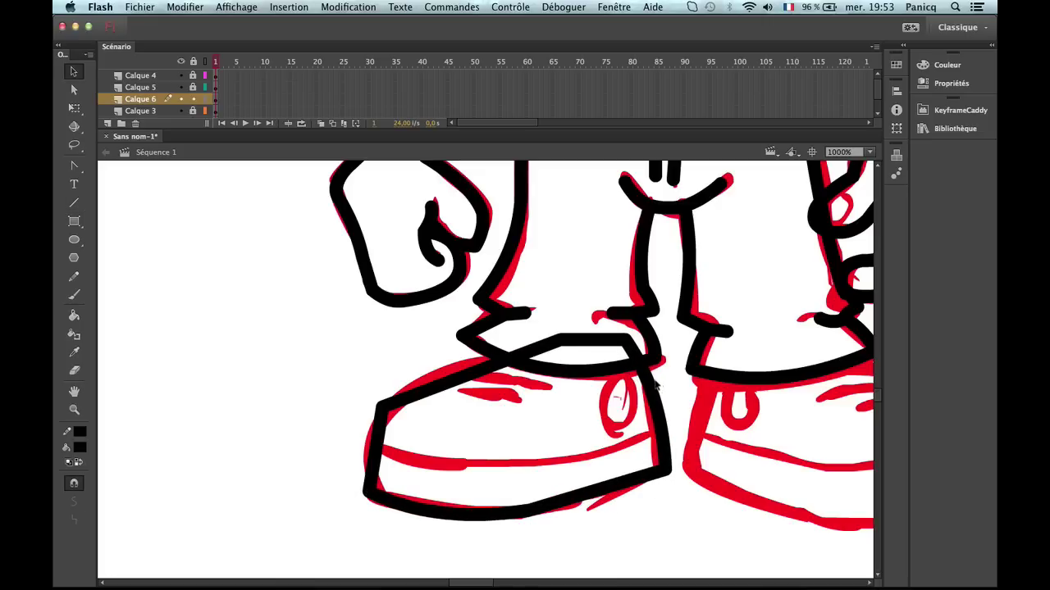
drag(575, 500, 577, 502)
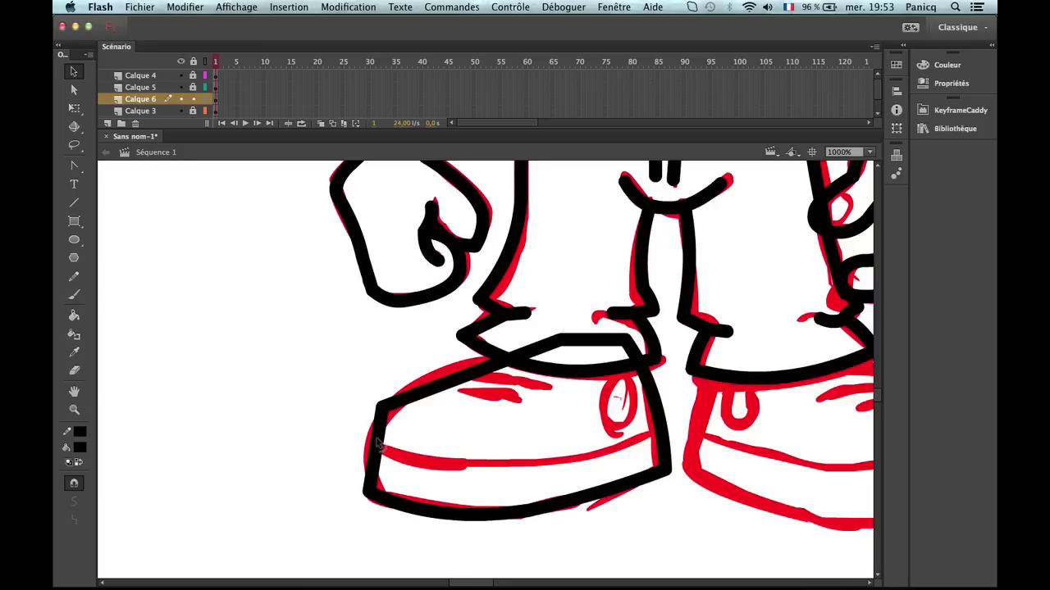
drag(377, 441, 362, 455)
double_click(370, 493)
click(359, 510)
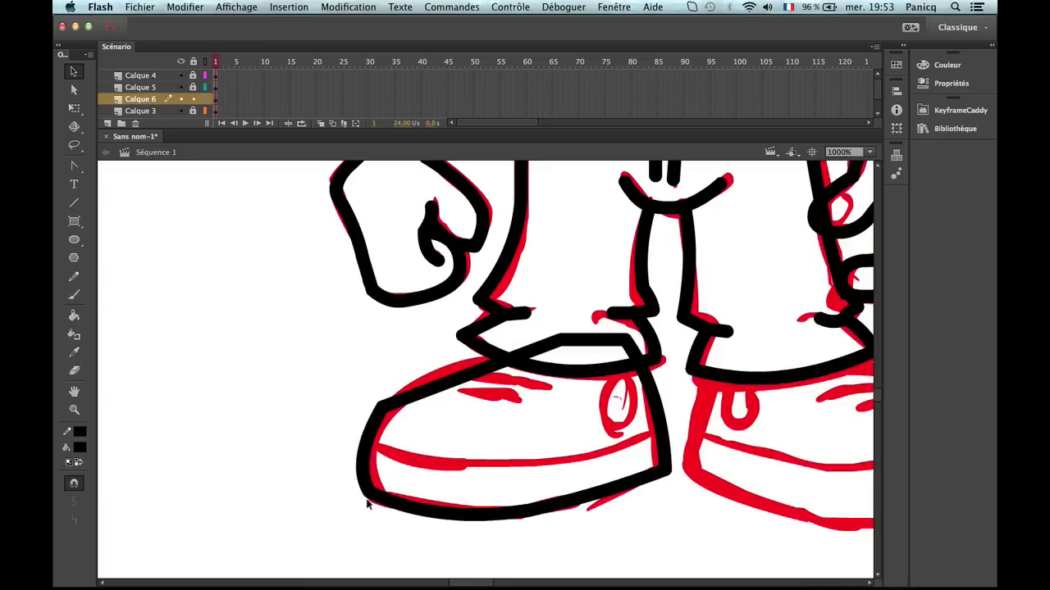
With snapping off, move the shoe's lower toe corner inward and curve the upper outline over the toe and ankle.
drag(372, 502, 383, 502)
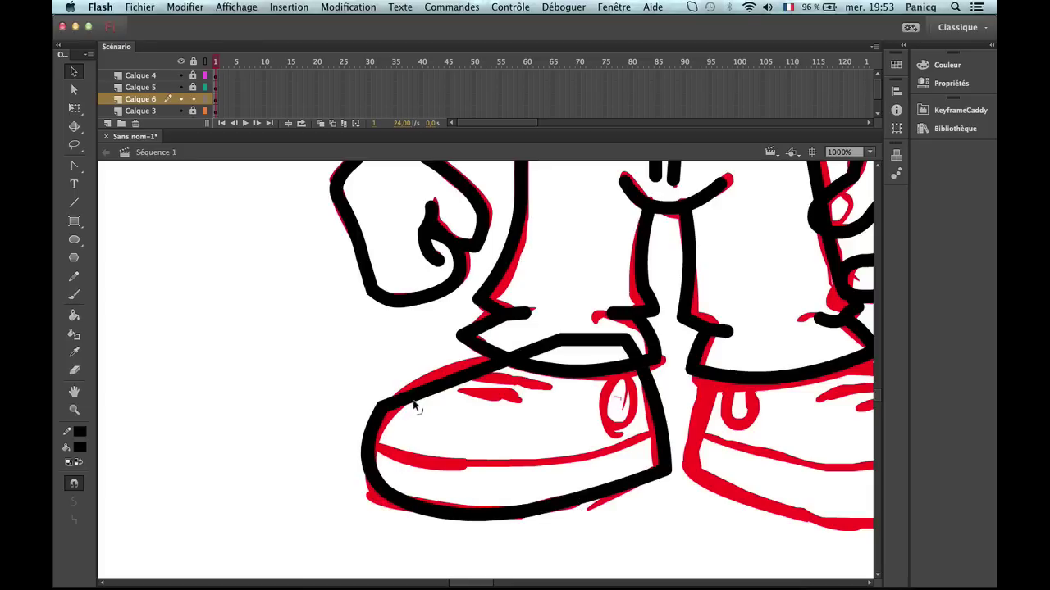
drag(414, 406, 418, 398)
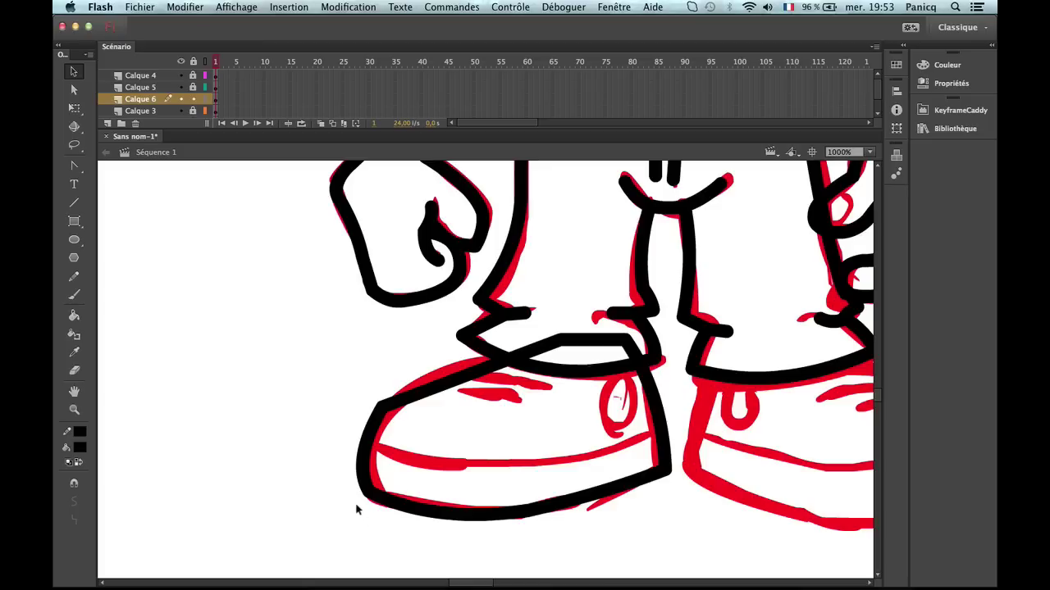
drag(368, 498, 387, 506)
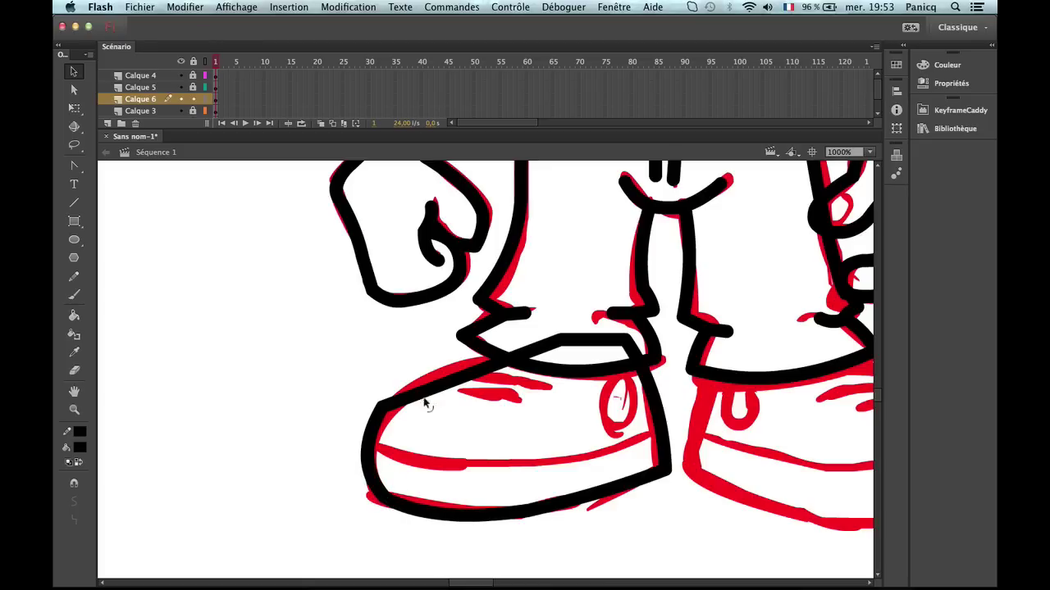
drag(426, 404, 395, 400)
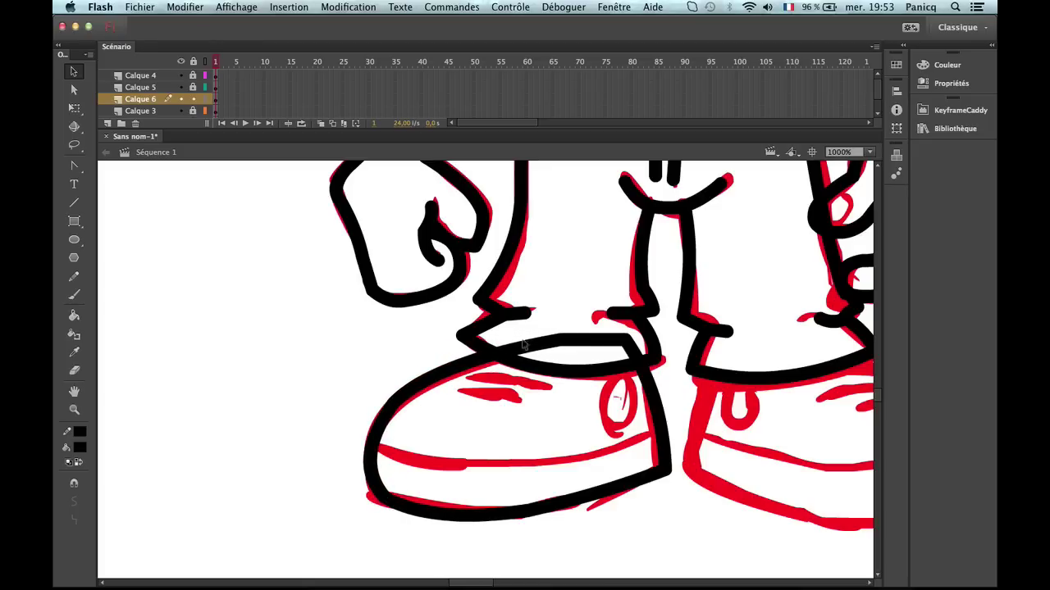
drag(523, 344, 607, 326)
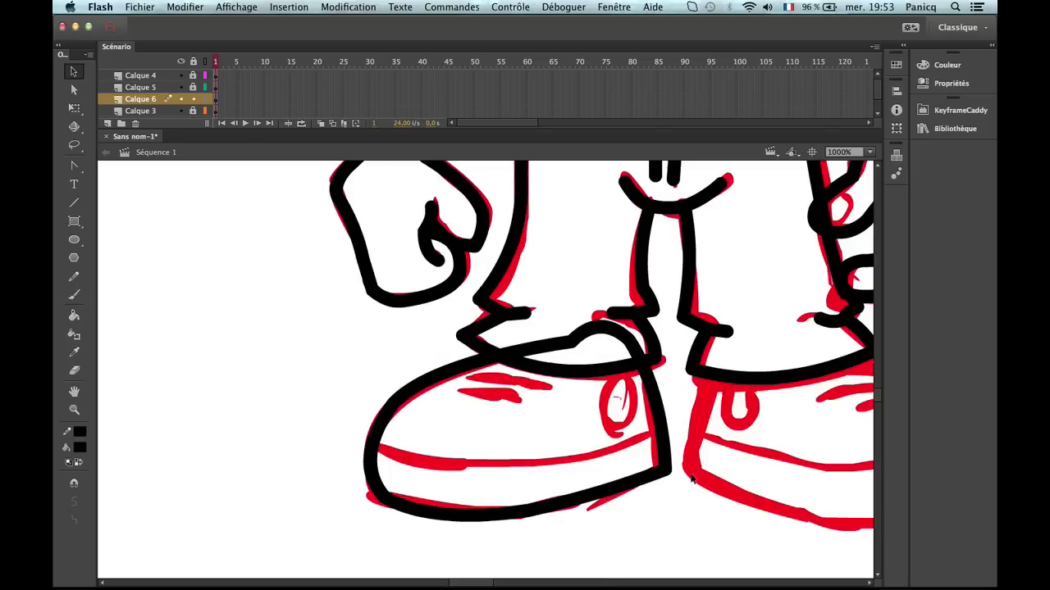
Turn snapping back on and draw the sole's dividing line across the left-hand shoe, extending past both edges.
key(n)
key(super+shift+slash)
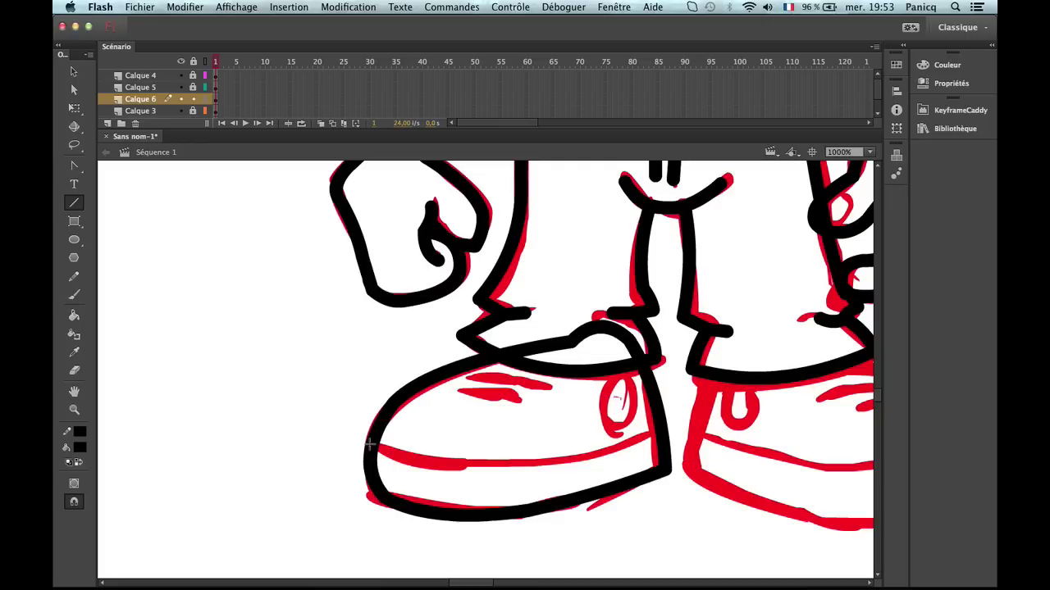
mouse_move(338, 435)
mouse_down()
mouse_move(529, 469)
mouse_move(638, 447)
mouse_move(681, 426)
mouse_up()
key(v)
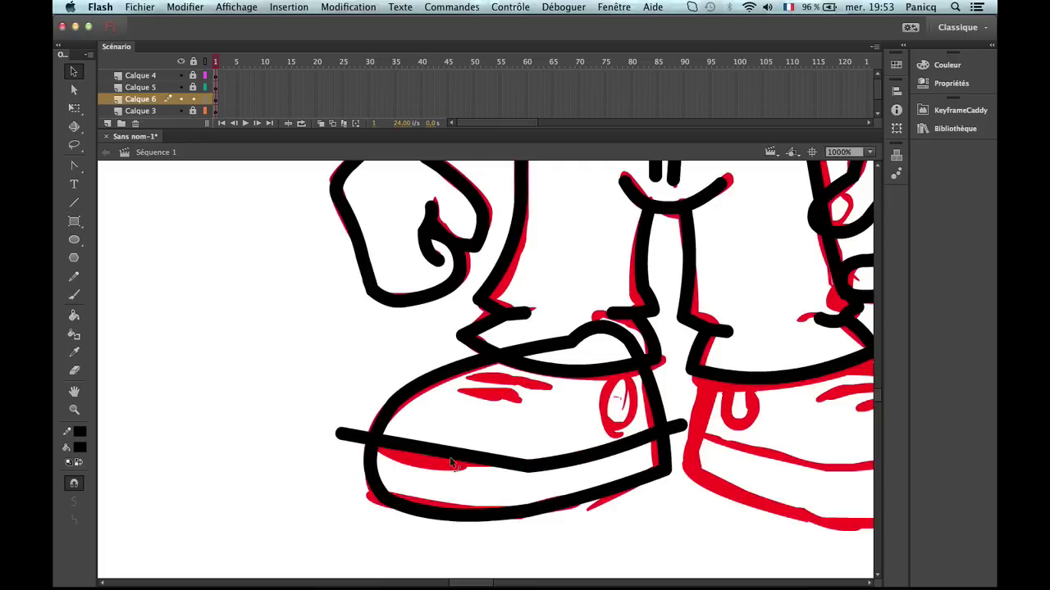
Bend the toe half of the left-hand shoe's sole dividing line to the sketch and delete its overhanging ends.
drag(439, 463, 435, 468)
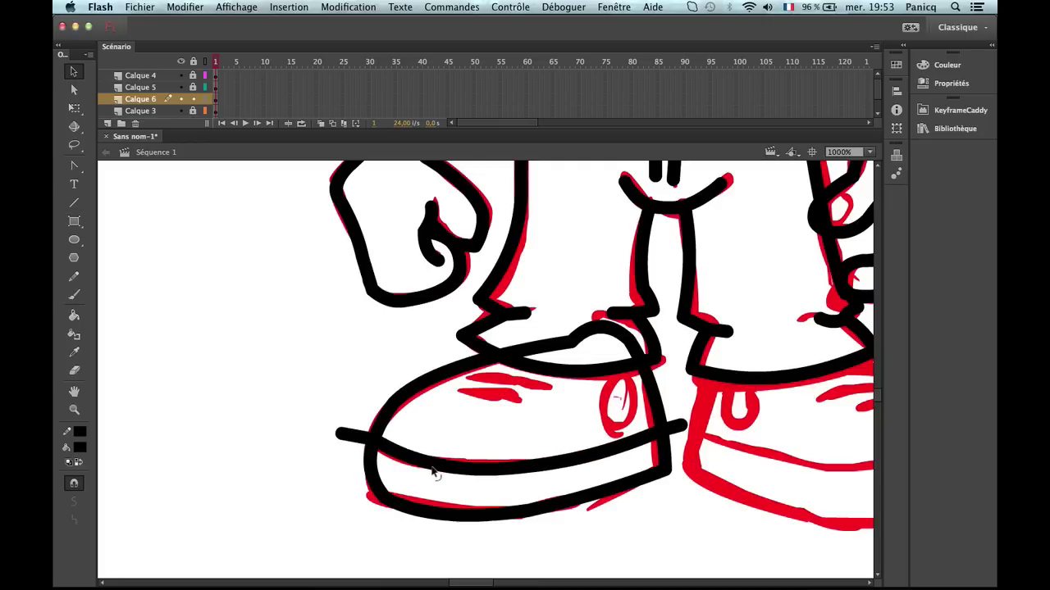
click(682, 427)
key(Delete)
click(356, 437)
key(Delete)
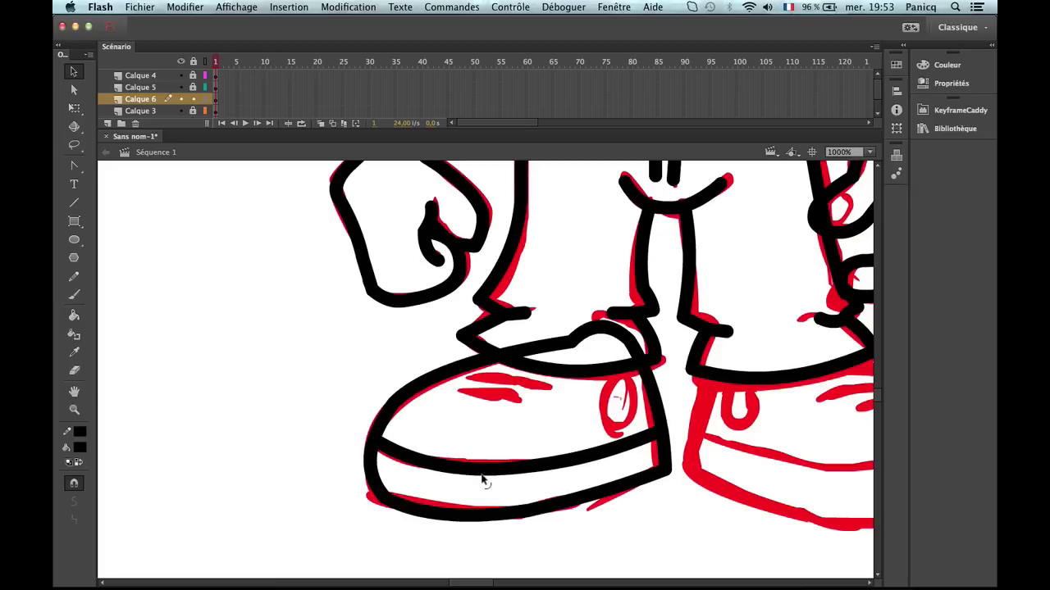
drag(482, 480, 398, 467)
key(n)
drag(469, 378, 531, 382)
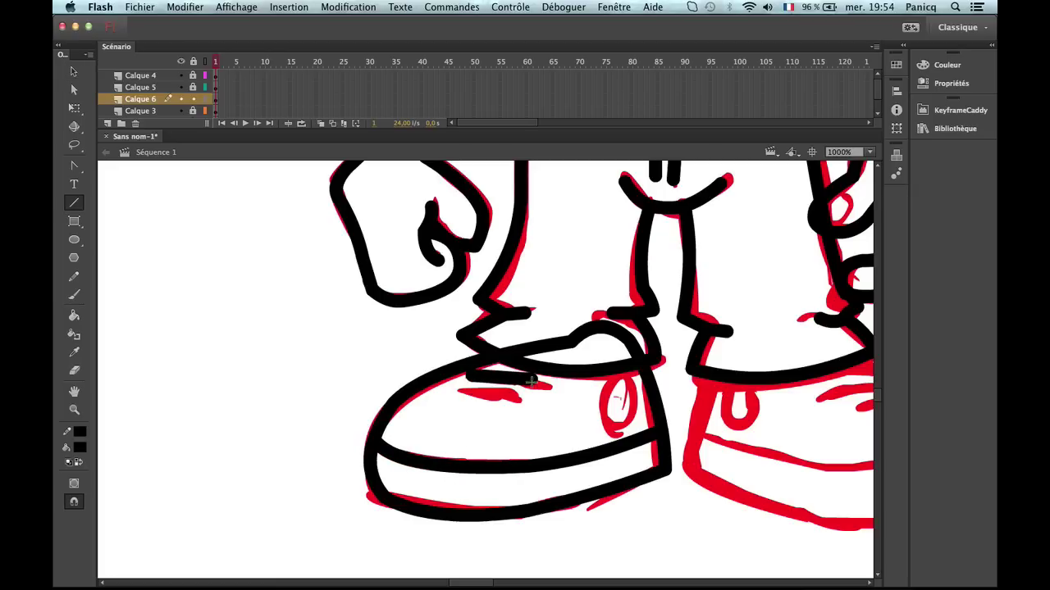
key(z)
key(ctrl+z)
With snapping off, draw two short lace lines on the left-hand shoe and curve them along the sketch.
click(515, 400)
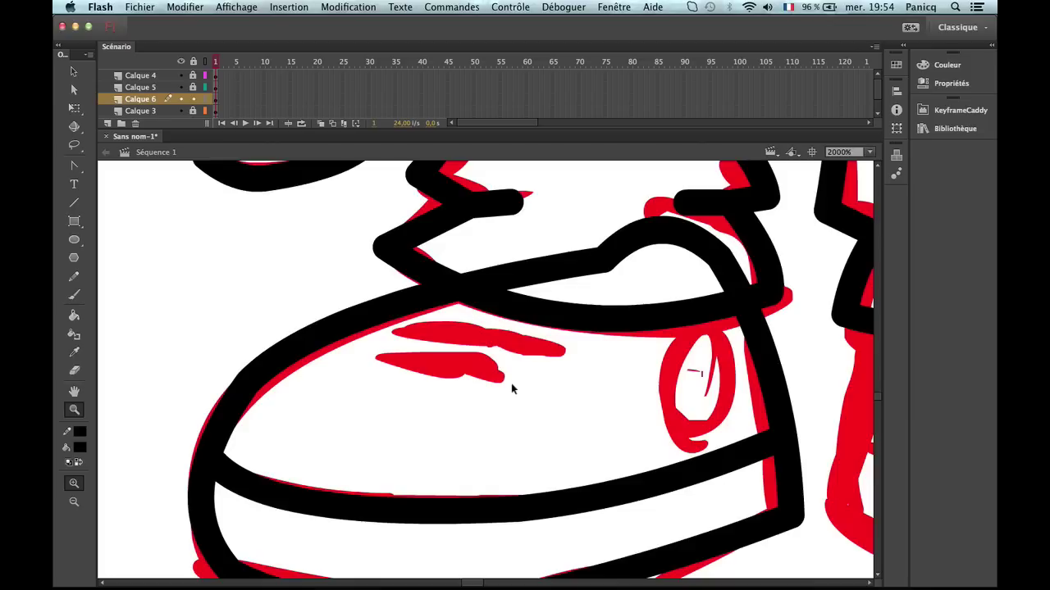
key(b)
key(n)
drag(407, 331, 547, 350)
key(a)
key(v)
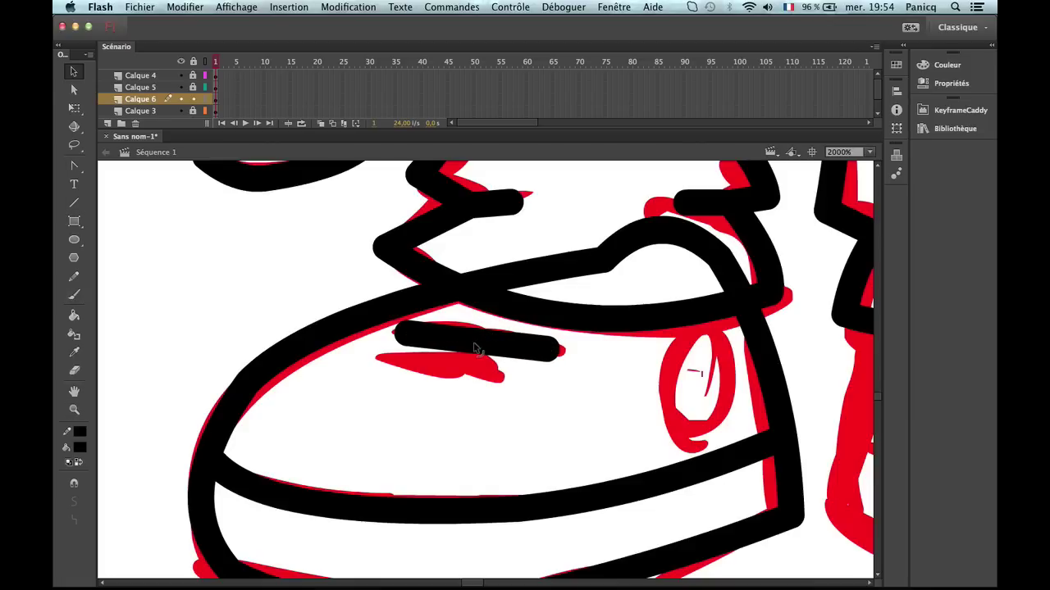
drag(479, 346, 481, 331)
key(n)
mouse_move(384, 356)
mouse_down()
mouse_move(485, 377)
mouse_move(435, 363)
mouse_move(417, 336)
mouse_up()
key(v)
key(n)
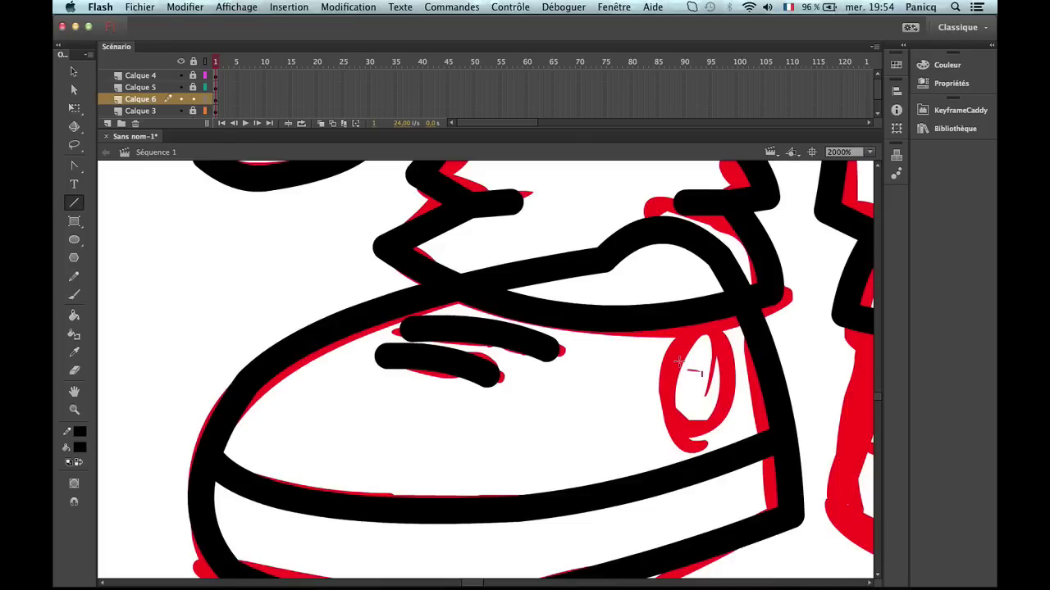
Set the fill to none and draw an oval eyelet over the sketched one near the left-hand shoe's heel.
drag(660, 360, 539, 330)
key(o)
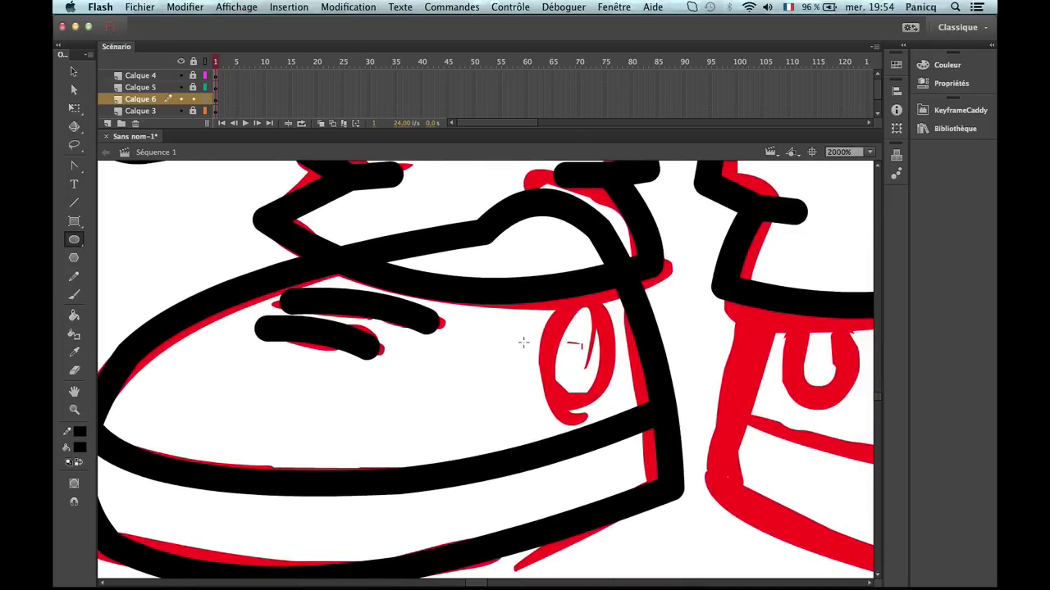
click(82, 450)
click(282, 171)
mouse_move(551, 310)
mouse_down()
mouse_move(616, 410)
mouse_move(611, 370)
mouse_move(550, 396)
mouse_up()
key(v)
With snapping on, outline the right-hand shoe with connected straight lines and bend its heel edge slightly.
key(z)
alt+click(762, 499)
alt+click(749, 496)
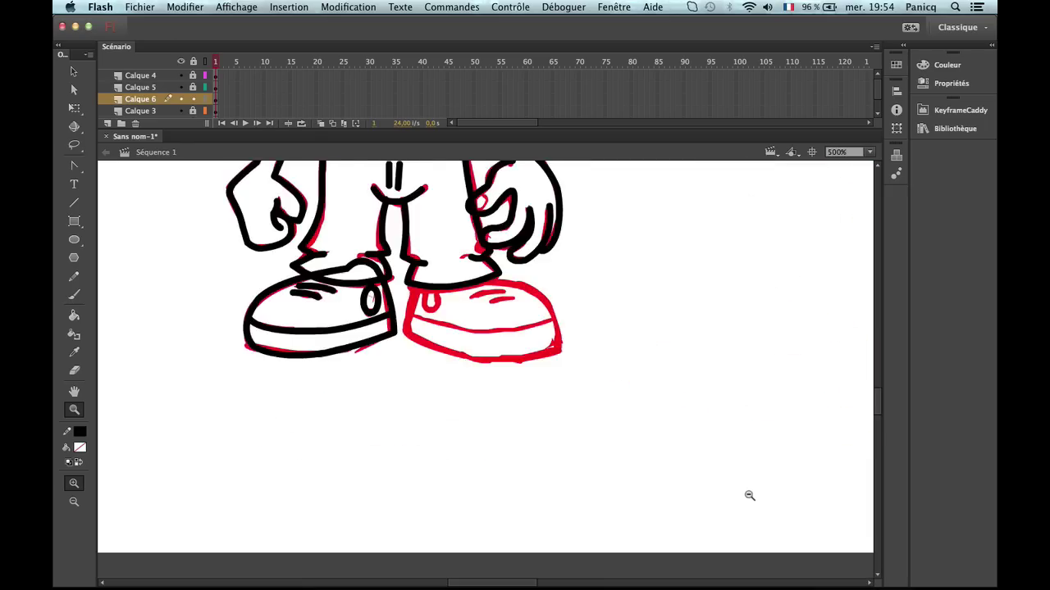
alt+click(406, 309)
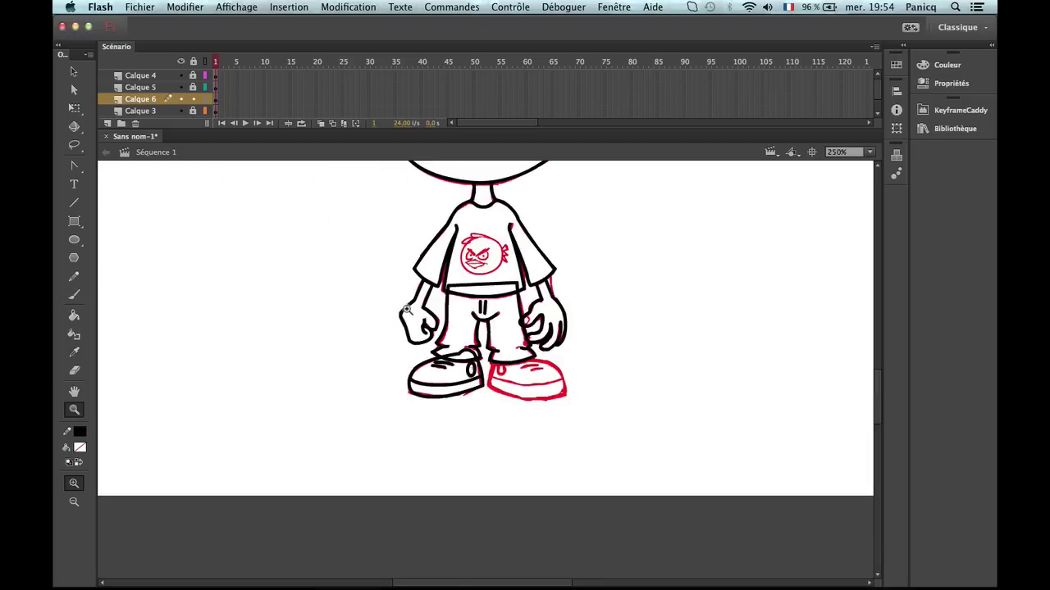
scroll(491, 396, up, 5)
scroll(490, 397, down, 5)
click(473, 386)
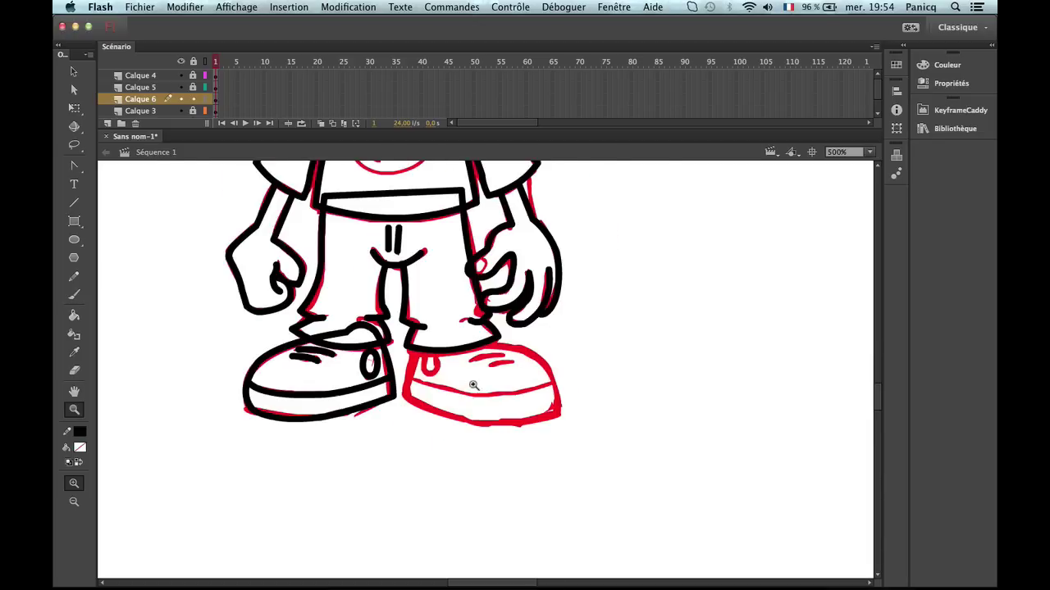
click(474, 385)
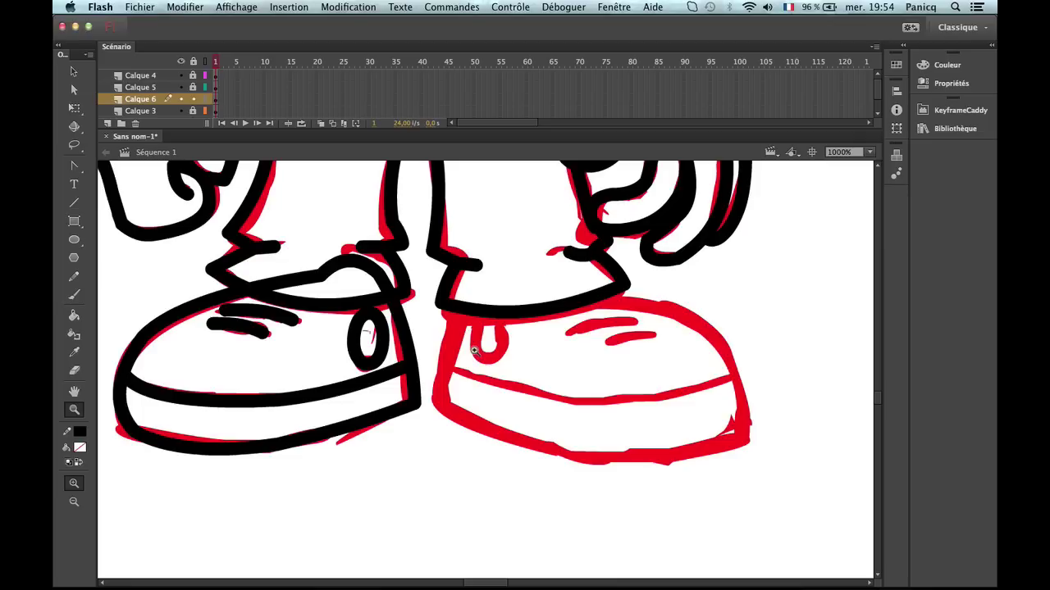
key(n)
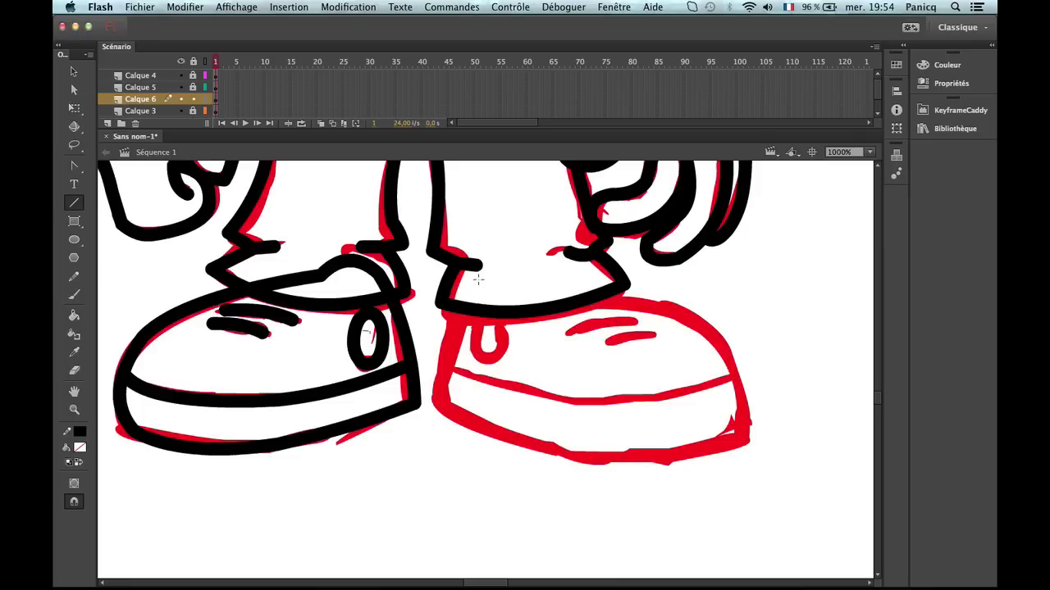
mouse_move(478, 279)
mouse_down()
mouse_move(437, 413)
mouse_move(623, 492)
mouse_move(599, 455)
mouse_move(770, 431)
mouse_move(753, 439)
mouse_move(725, 332)
mouse_move(557, 279)
mouse_move(589, 295)
mouse_move(557, 283)
mouse_move(525, 290)
mouse_move(538, 276)
mouse_move(542, 287)
mouse_move(474, 281)
mouse_up()
key(v)
mouse_move(464, 332)
mouse_down()
mouse_move(443, 353)
mouse_move(456, 353)
mouse_up()
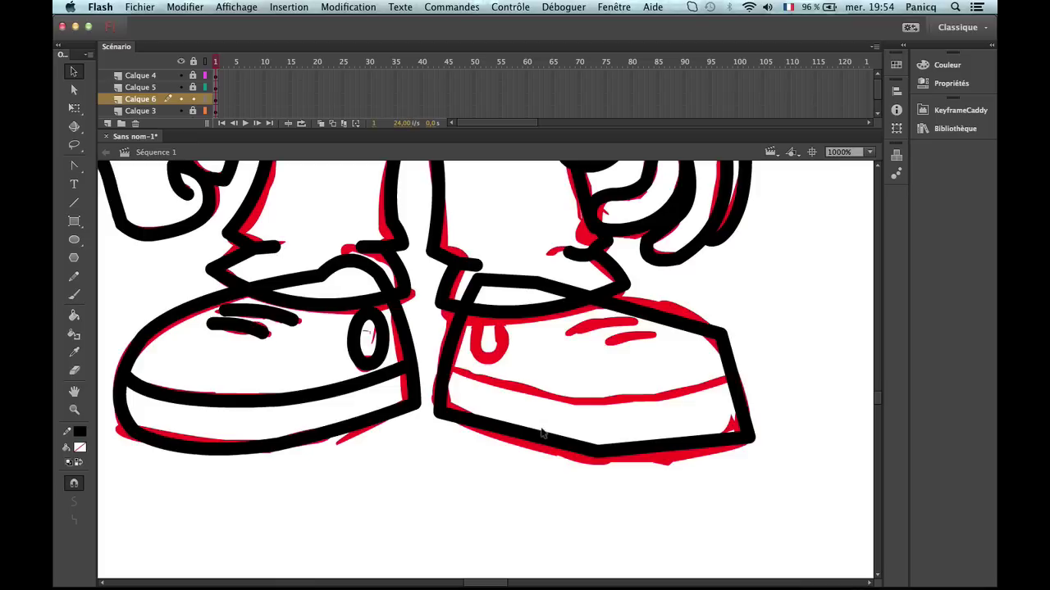
Curve the right-hand shoe's sole and toe edge to the sketch, adjusting the sole and toe corners with snapping off.
drag(542, 445, 544, 449)
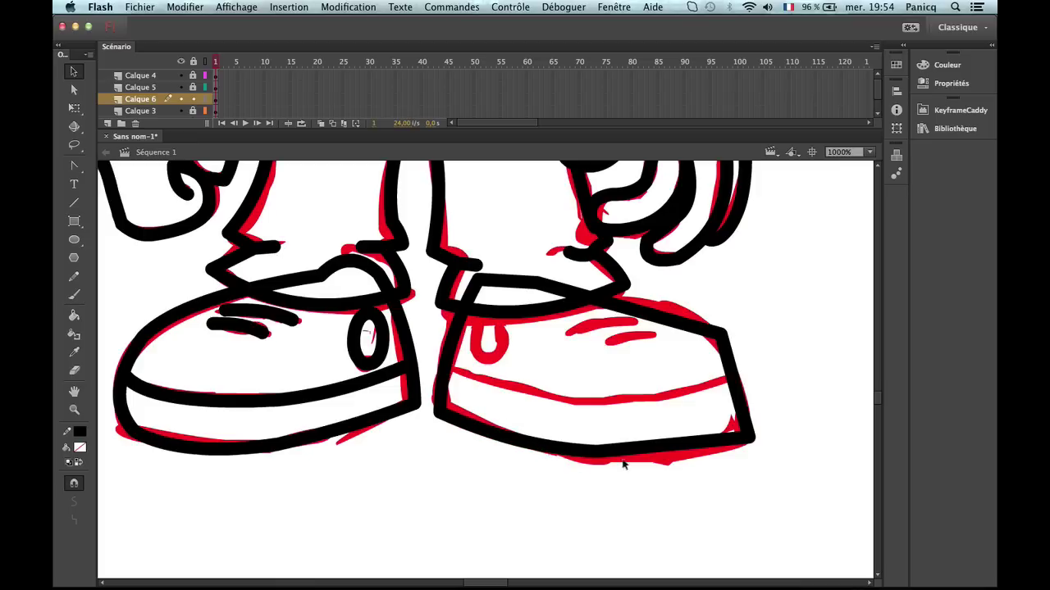
click(666, 451)
click(673, 489)
drag(663, 448, 636, 468)
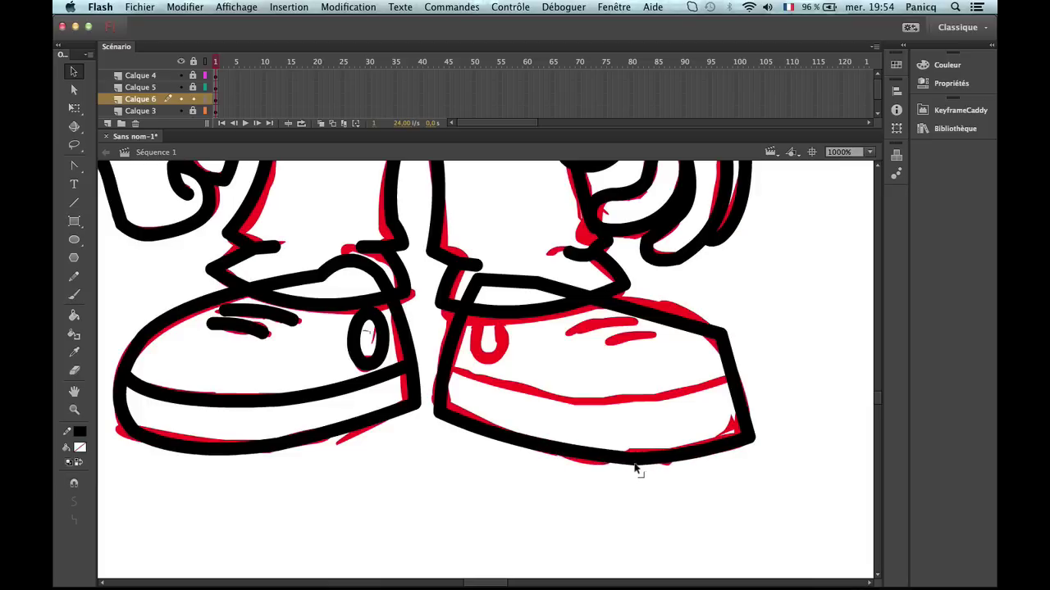
drag(738, 394, 747, 397)
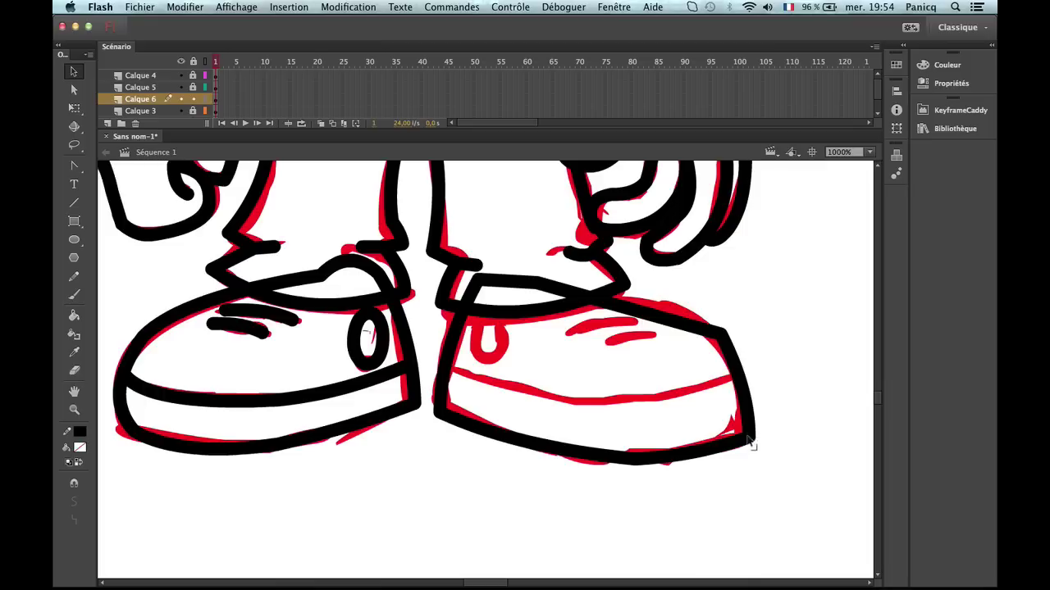
drag(748, 441, 747, 442)
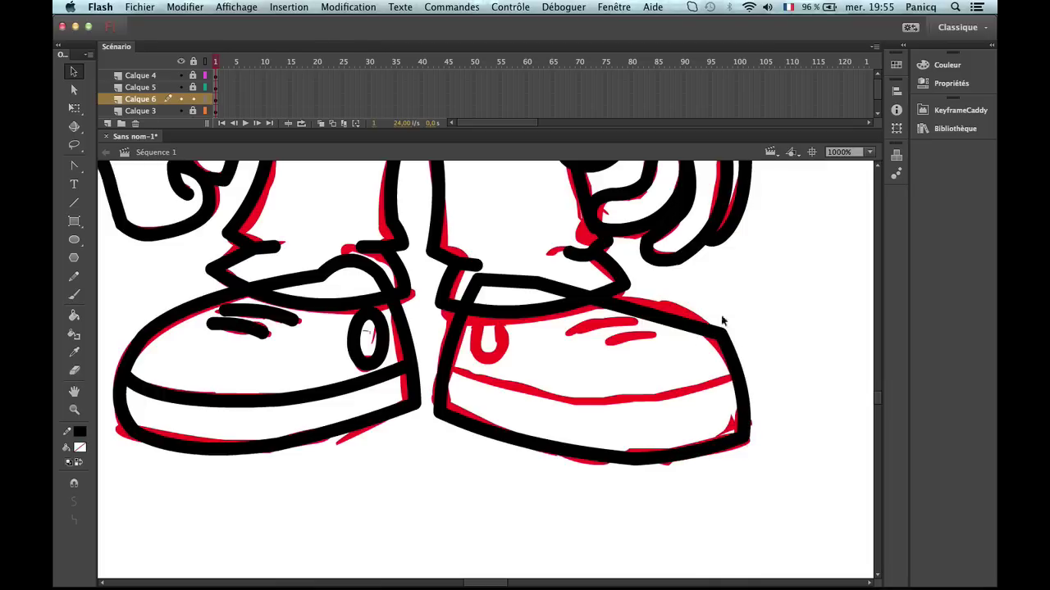
Curve the right-hand shoe's upper outline over the toe, refine the toe corners, and arch the ankle segment upward.
drag(677, 327, 679, 318)
mouse_move(718, 333)
mouse_down()
mouse_move(691, 328)
mouse_move(730, 359)
mouse_move(712, 339)
mouse_up()
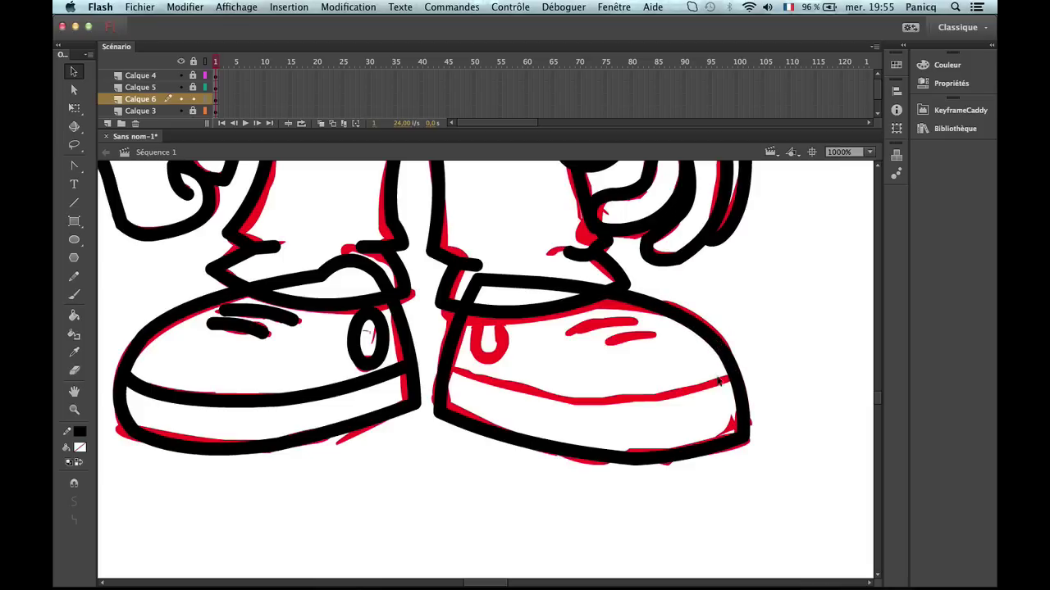
double_click(730, 437)
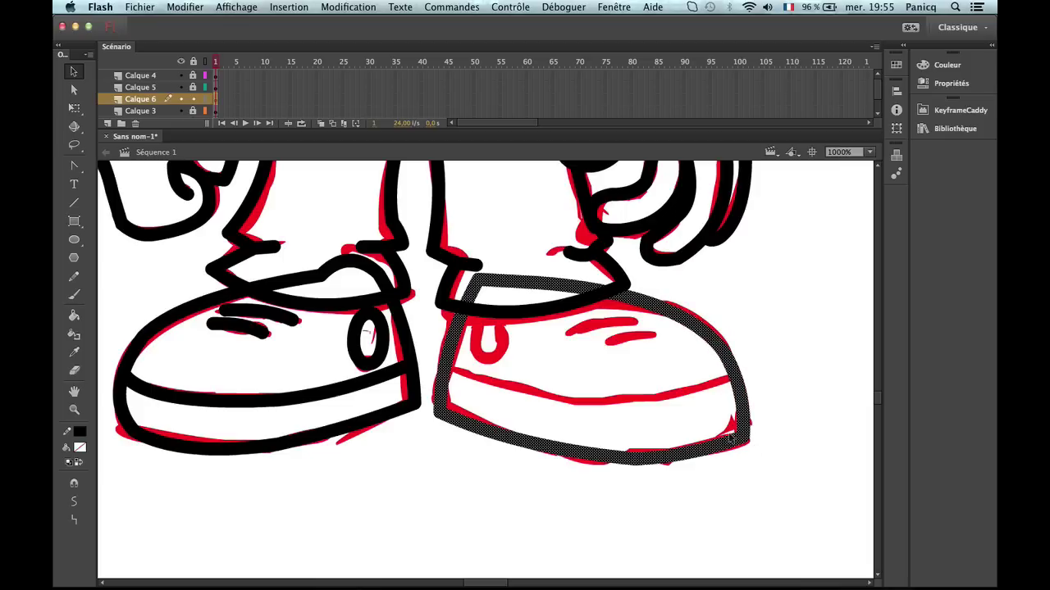
click(748, 456)
mouse_move(744, 440)
mouse_down()
mouse_move(726, 433)
mouse_move(743, 447)
mouse_move(736, 457)
mouse_move(727, 438)
mouse_move(744, 436)
mouse_up()
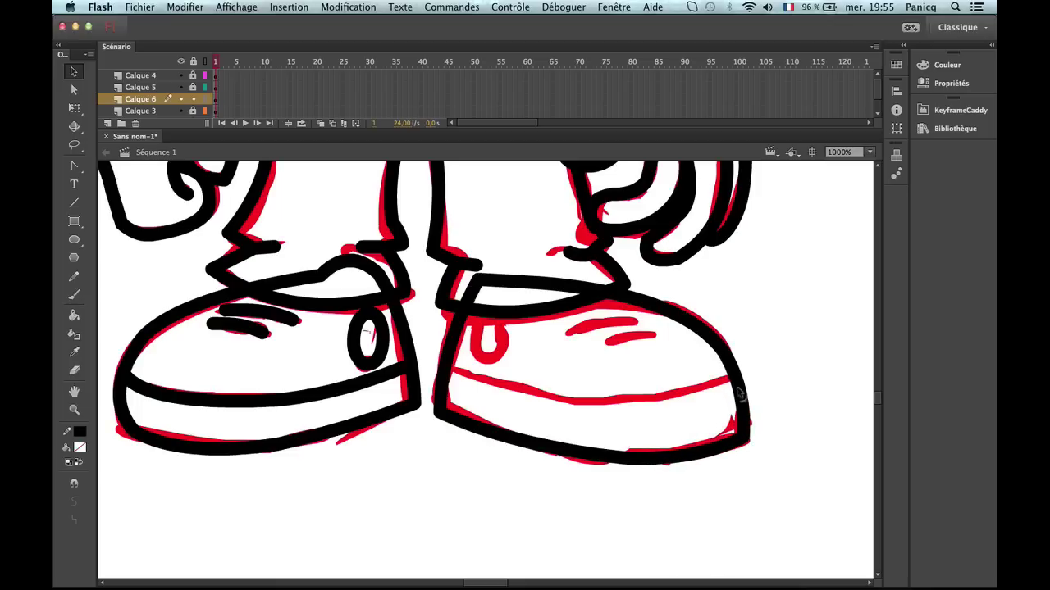
drag(512, 289, 515, 277)
key(n)
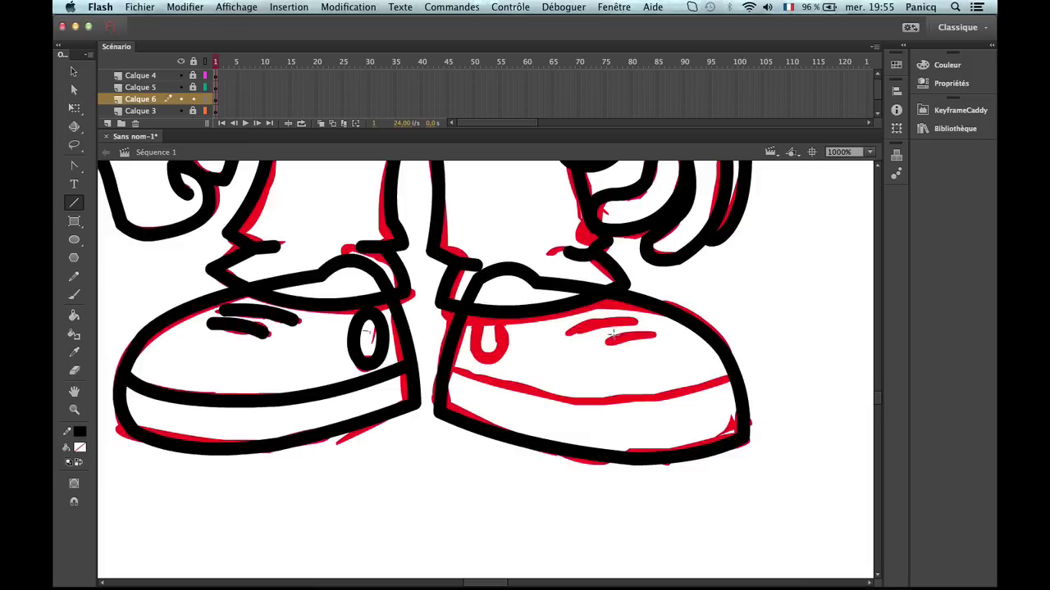
drag(427, 361, 785, 354)
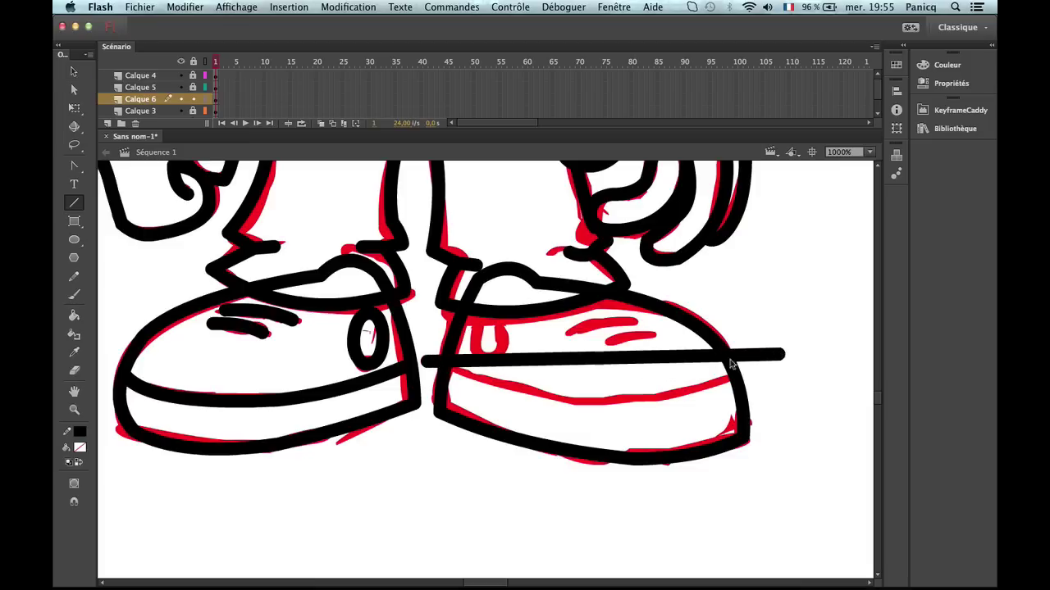
key(v)
drag(649, 360, 667, 413)
key(super+z)
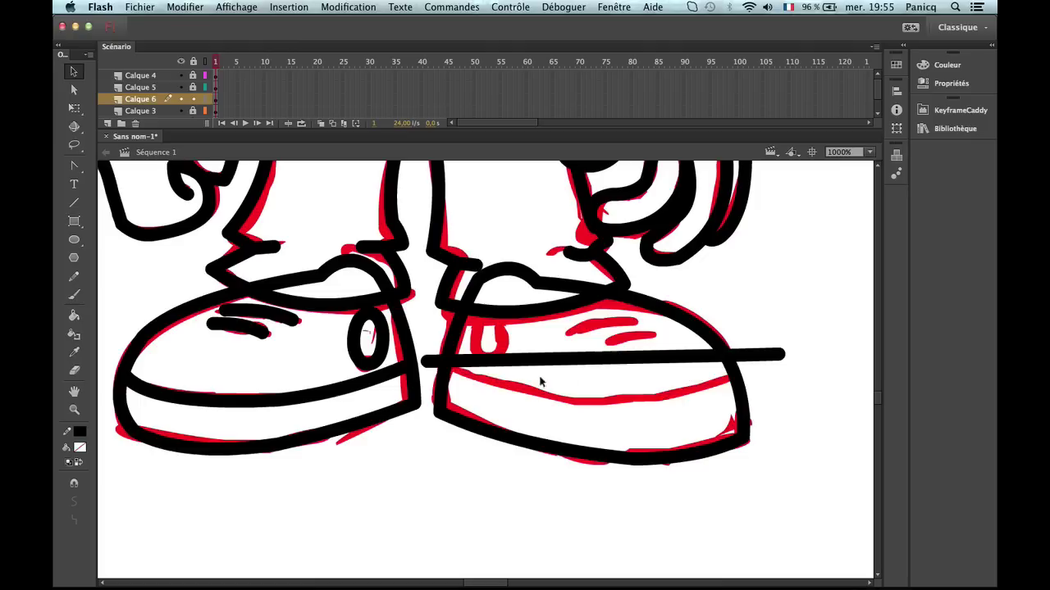
key(super+z)
Draw the sole's dividing line across the right-hand shoe, bend it down to the sketch, and delete both overhanging ends.
key(n)
drag(433, 359, 771, 379)
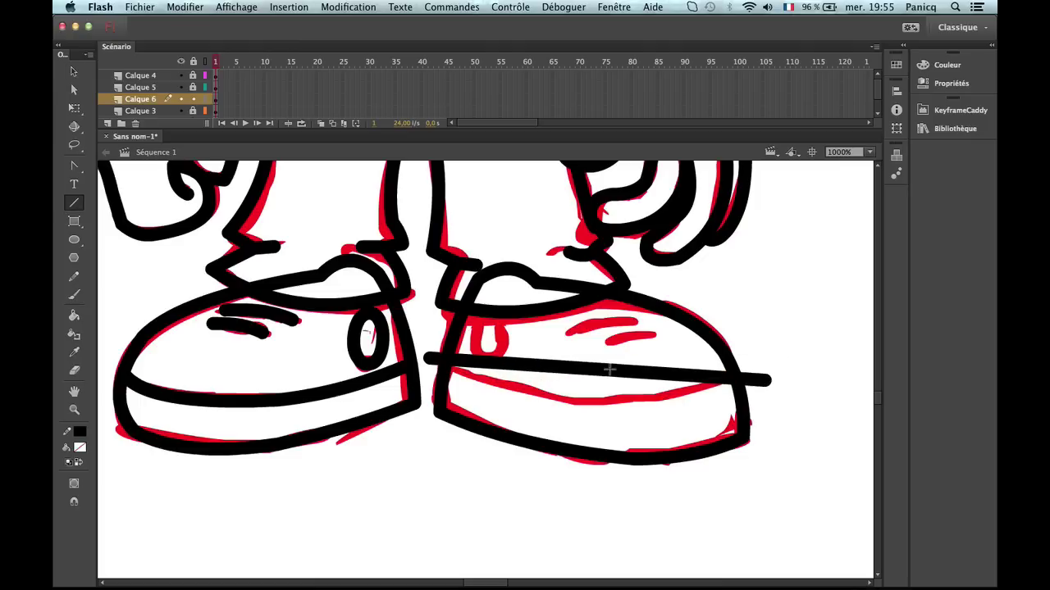
key(v)
drag(609, 368, 601, 405)
click(765, 382)
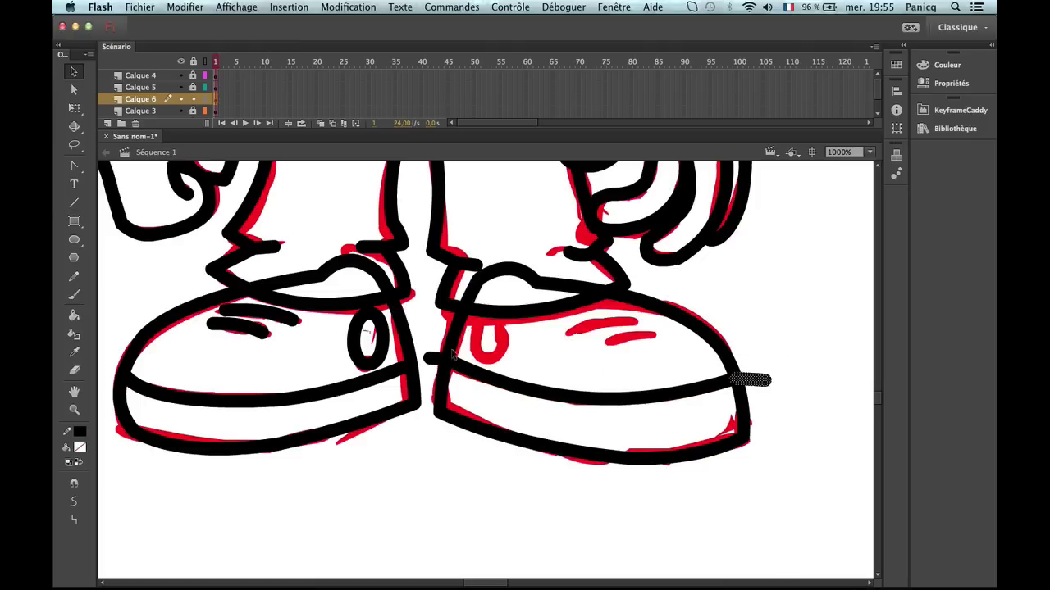
key(Delete)
click(431, 361)
key(Delete)
Draw two short lace lines on the right-hand shoe and curve them along the sketch.
key(n)
mouse_move(566, 333)
mouse_down()
mouse_move(640, 323)
mouse_move(627, 338)
mouse_move(653, 334)
mouse_move(639, 320)
mouse_up()
key(v)
key(n)
key(v)
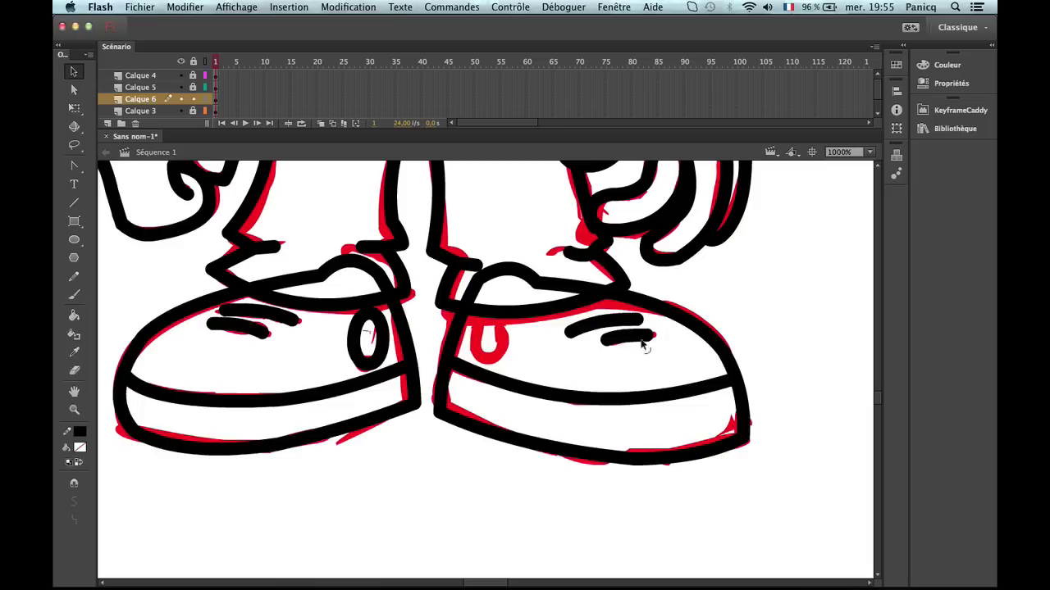
drag(613, 344, 615, 345)
click(738, 377)
click(453, 373)
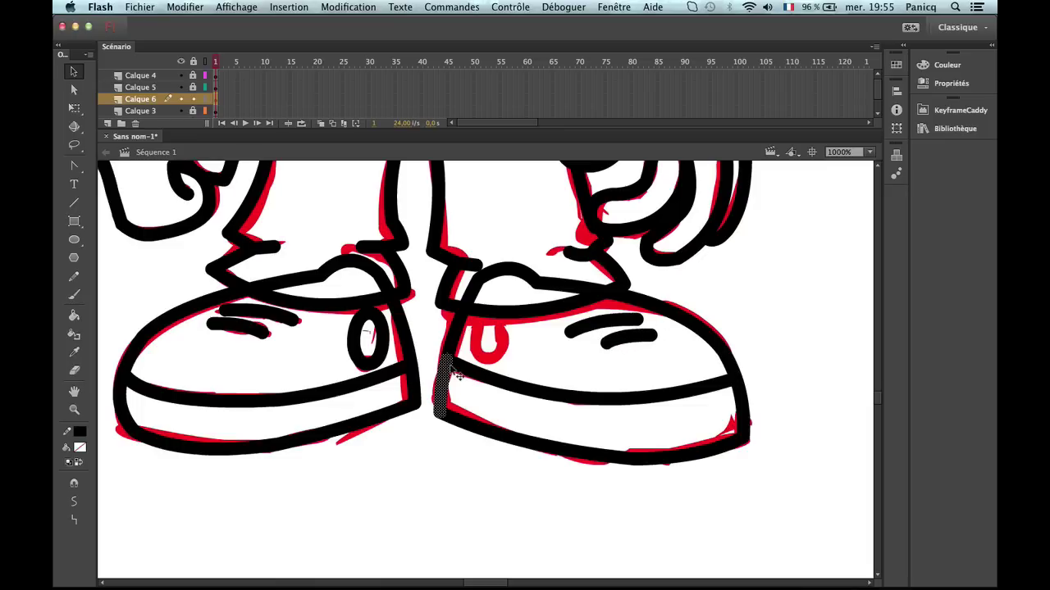
click(425, 461)
key(z)
click(506, 353)
key(n)
drag(408, 293, 466, 396)
key(ctrl+z)
Draw an unfilled oval eyelet over the sketched one near the right-hand shoe's heel.
key(o)
mouse_move(419, 300)
mouse_down()
mouse_move(485, 400)
mouse_move(483, 391)
mouse_up()
key(v)
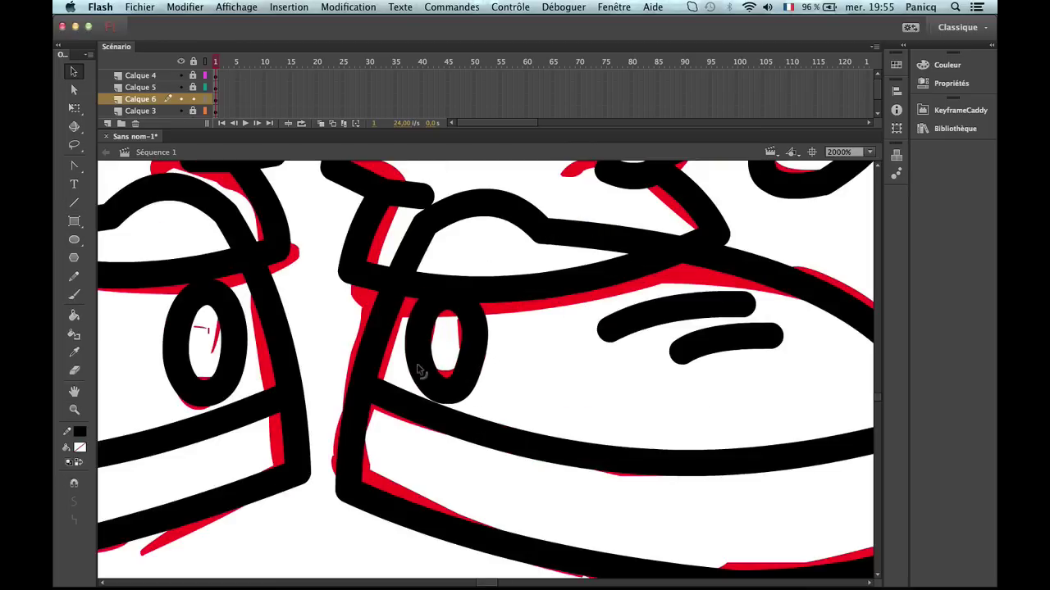
drag(425, 371, 468, 390)
key(ctrl+z)
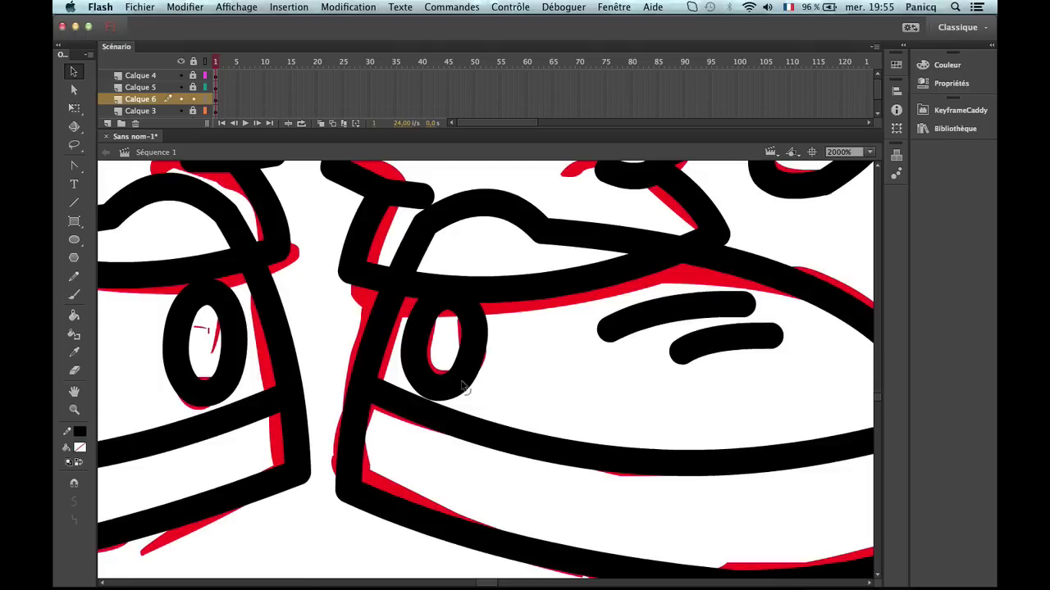
Adjust the end points and curves of the two lace lines on the right-hand shoe.
key(z)
alt+click(528, 398)
alt+click(484, 387)
alt+click(483, 387)
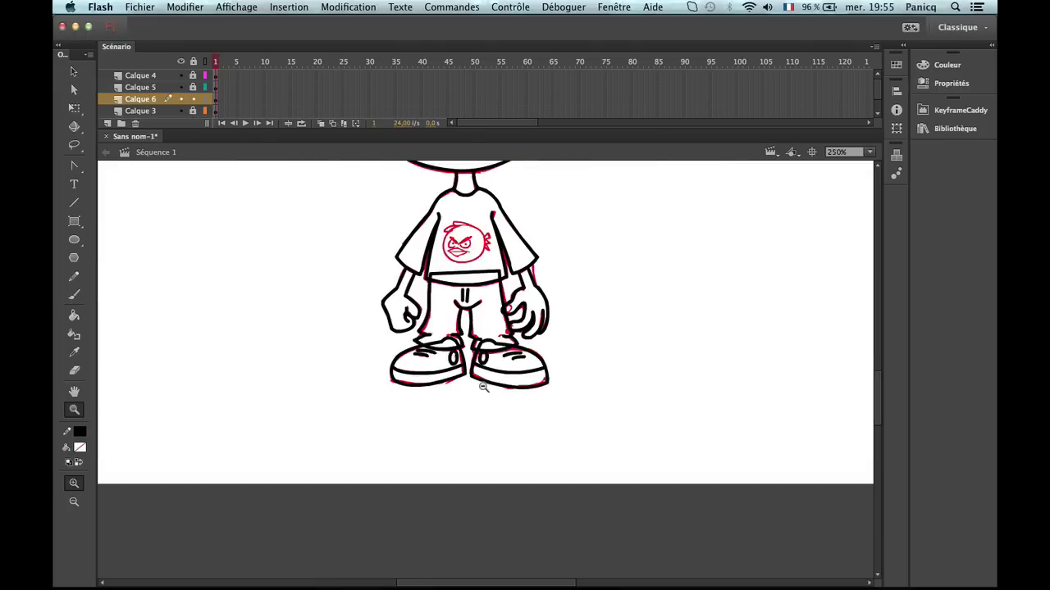
scroll(522, 323, up, 3)
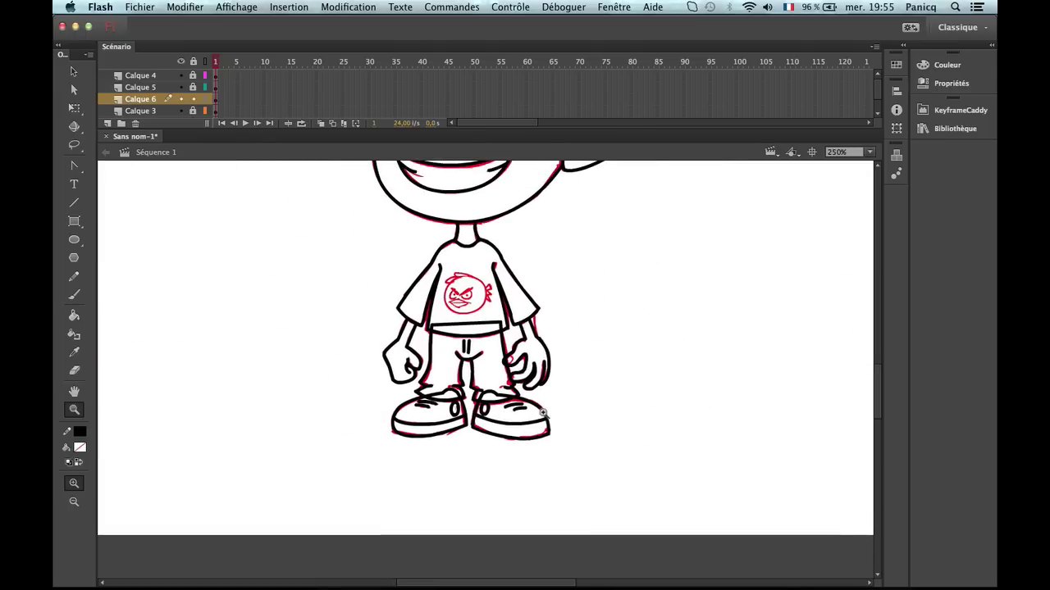
click(543, 414)
click(451, 412)
key(b)
key(v)
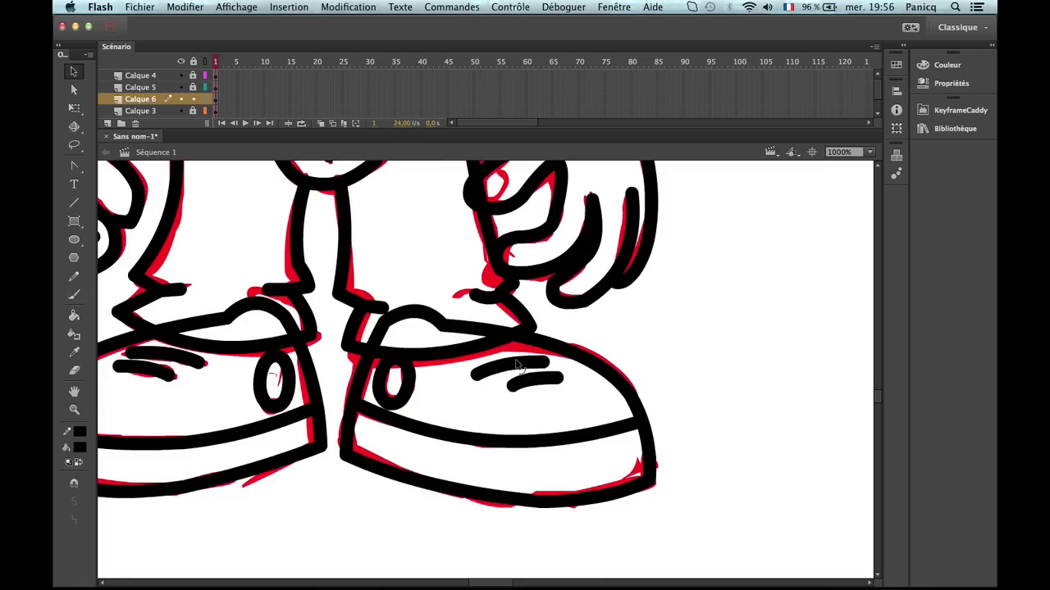
click(516, 365)
click(572, 368)
drag(543, 356, 537, 360)
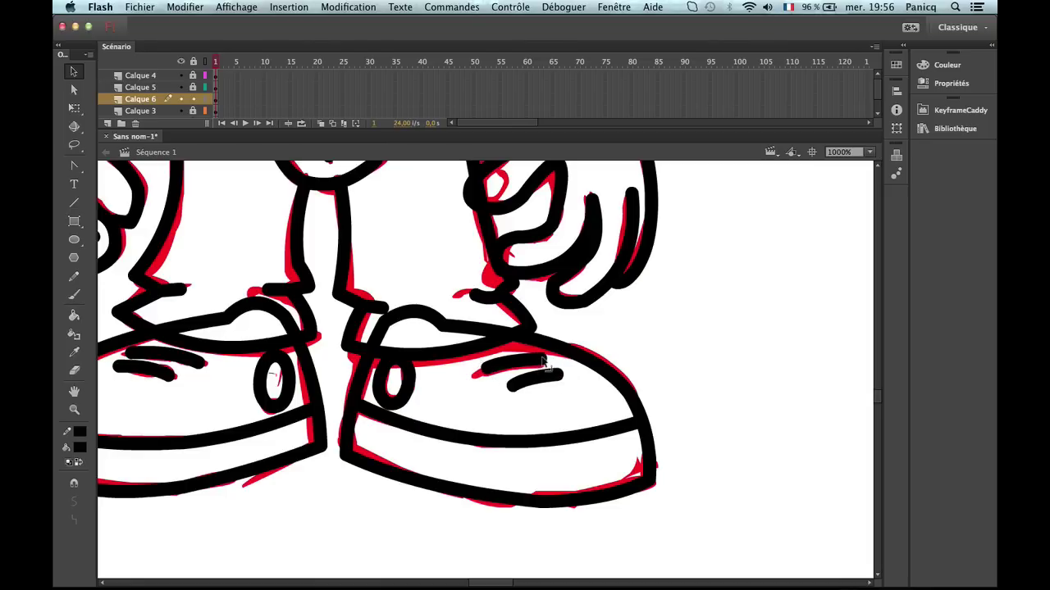
drag(485, 373, 534, 372)
Shift the two lace lines on the right-hand shoe slightly upward together.
key(z)
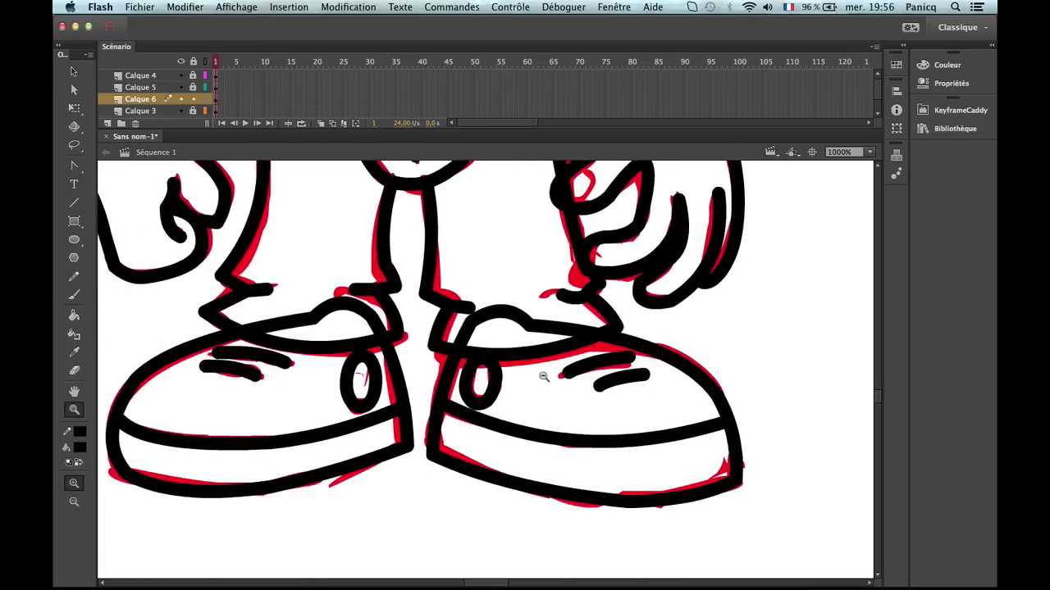
alt+click(543, 377)
click(540, 377)
key(v)
click(492, 375)
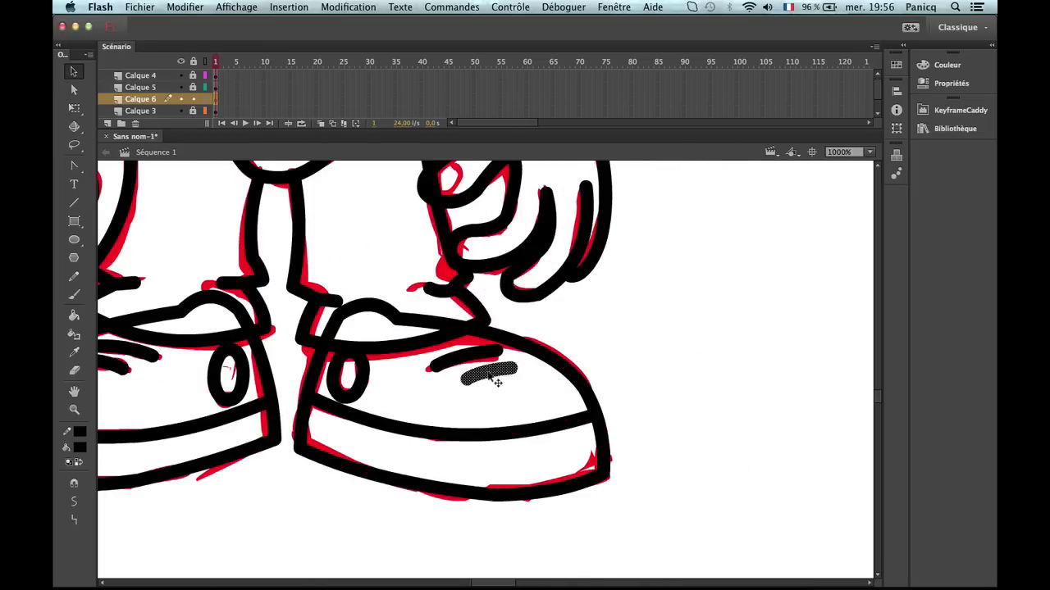
drag(493, 377, 493, 374)
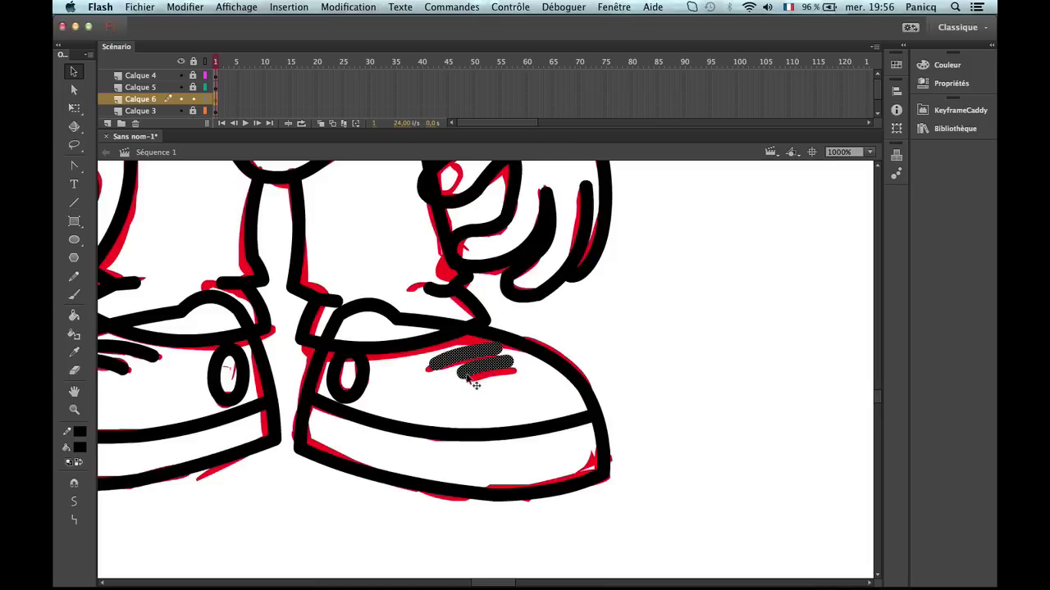
click(597, 328)
Lock Calque 6, then unlock and activate Calque 4 for inking the bird emblem on the shirt.
key(z)
alt+click(541, 343)
alt+click(399, 325)
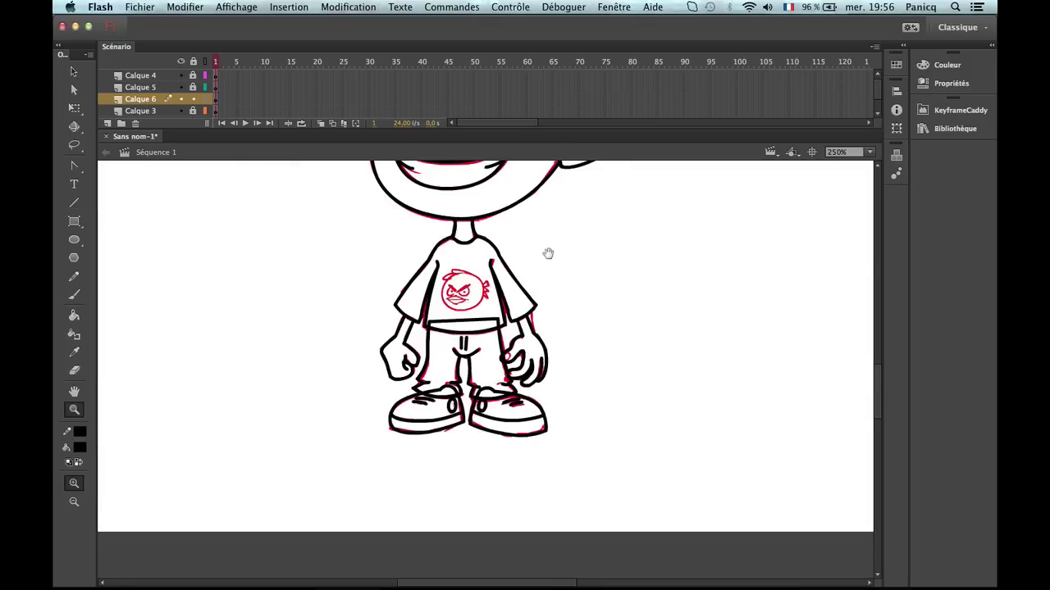
drag(547, 251, 570, 308)
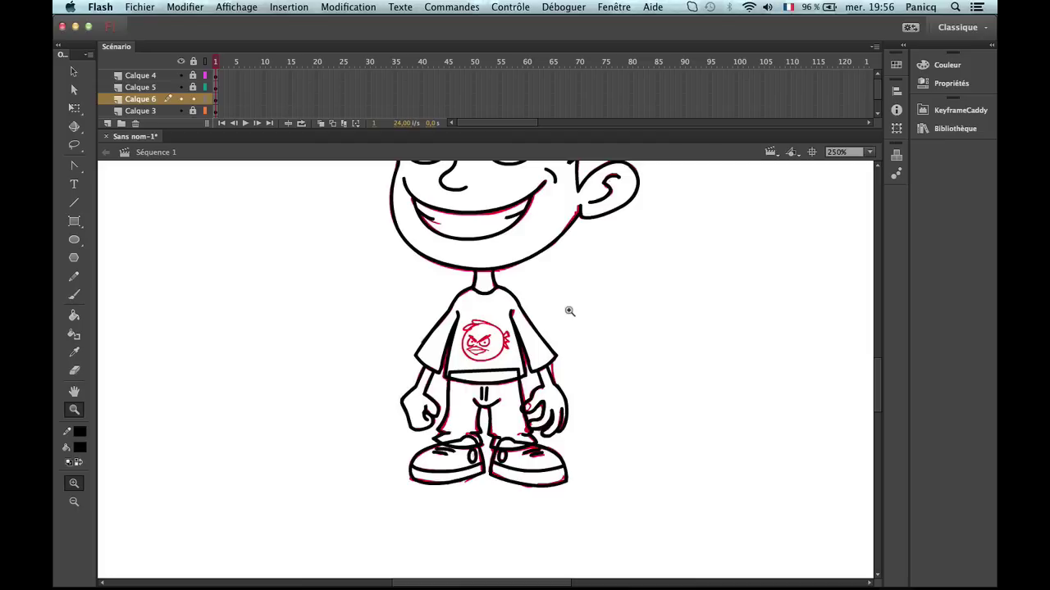
drag(536, 347, 514, 516)
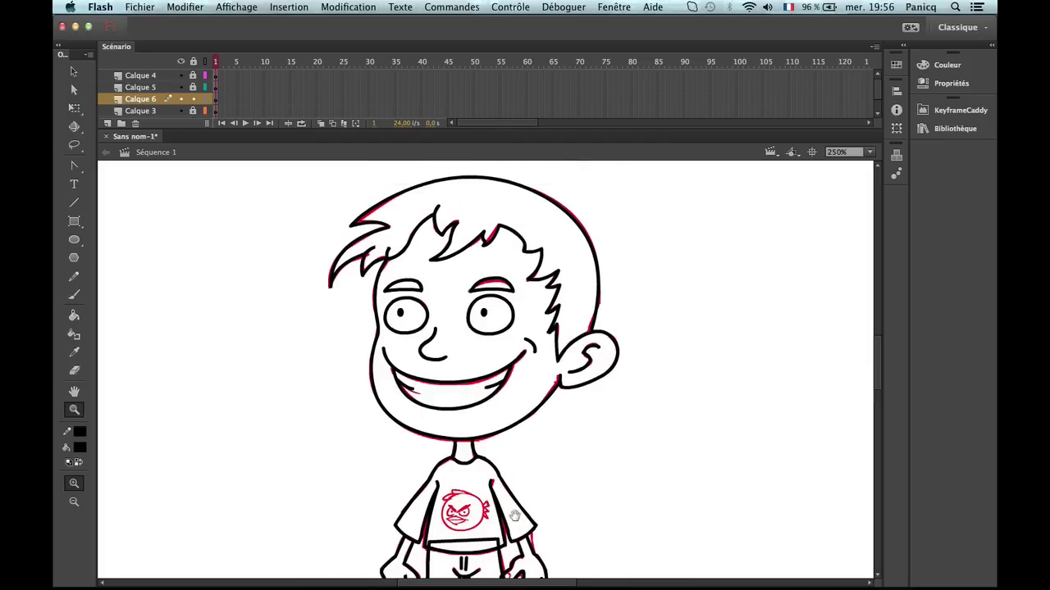
drag(426, 467, 440, 364)
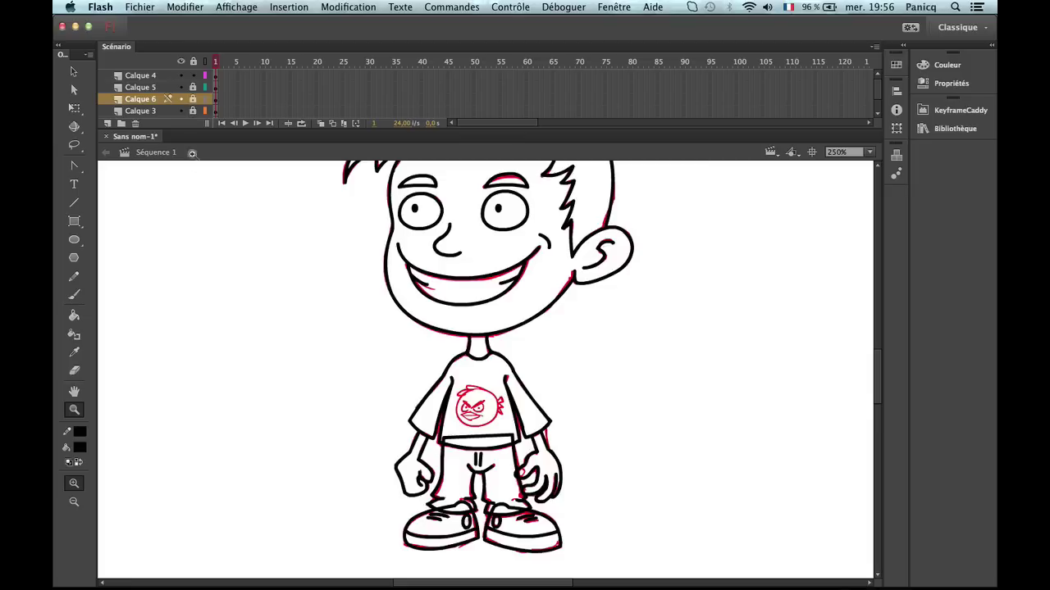
click(164, 75)
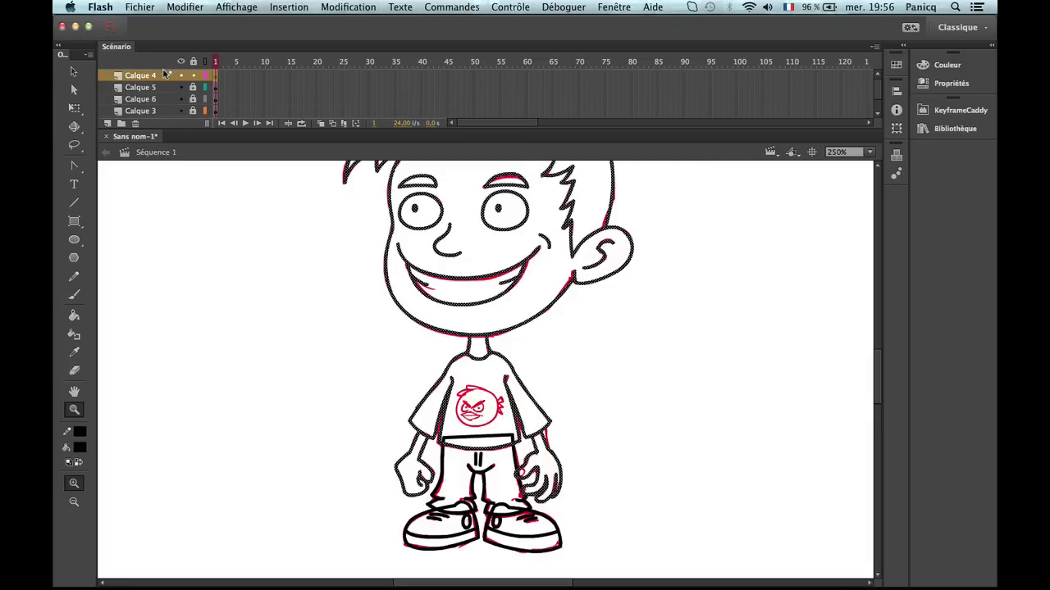
click(492, 433)
click(476, 374)
key(v)
scroll(533, 369, up, 3)
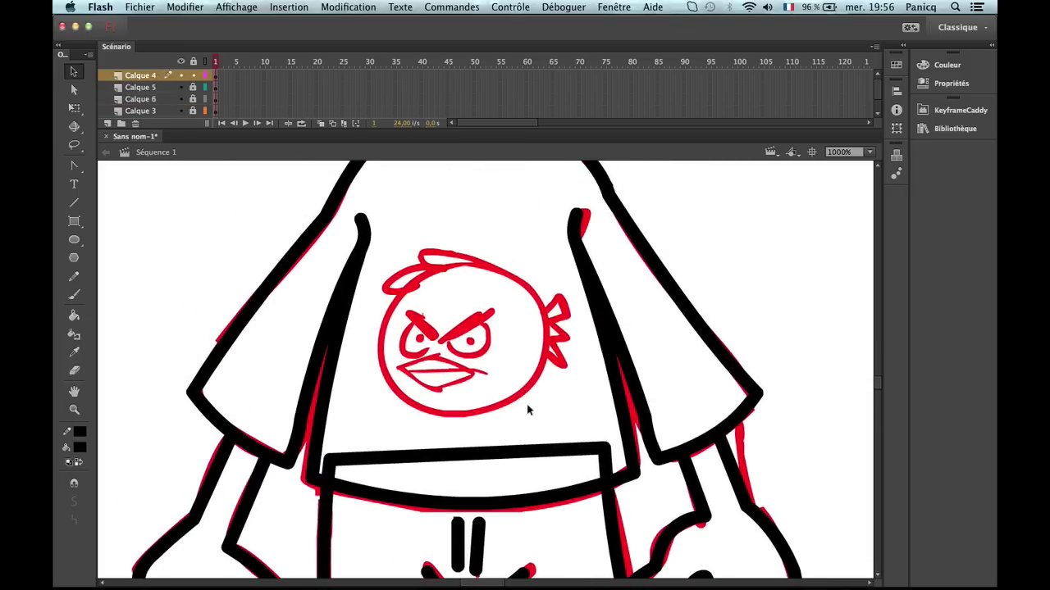
Draw a circle over the sketched bird's head on the shirt and delete its fill.
key(o)
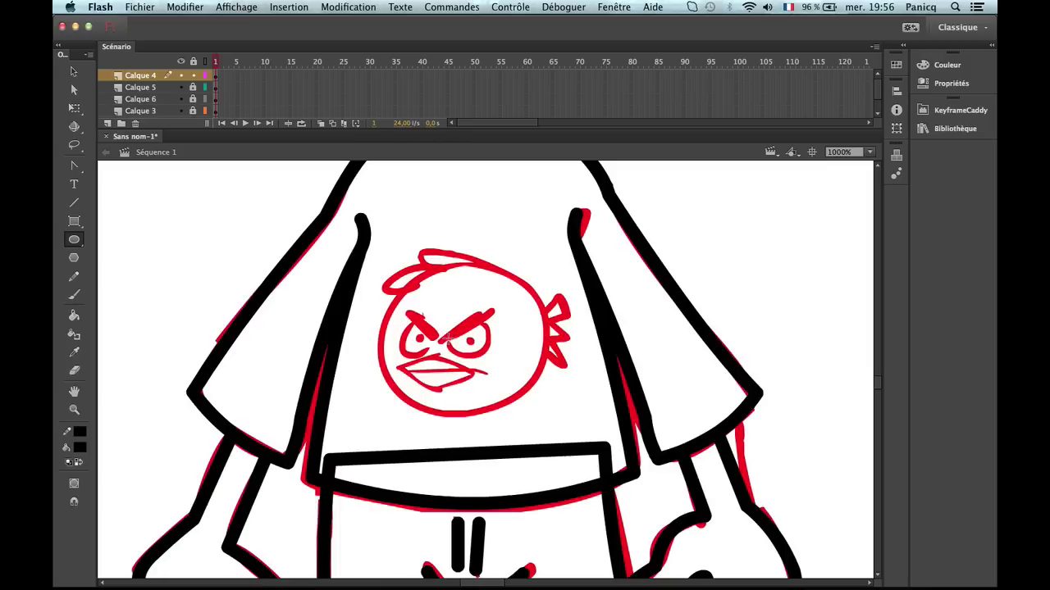
drag(449, 339, 502, 410)
key(v)
click(481, 353)
key(Delete)
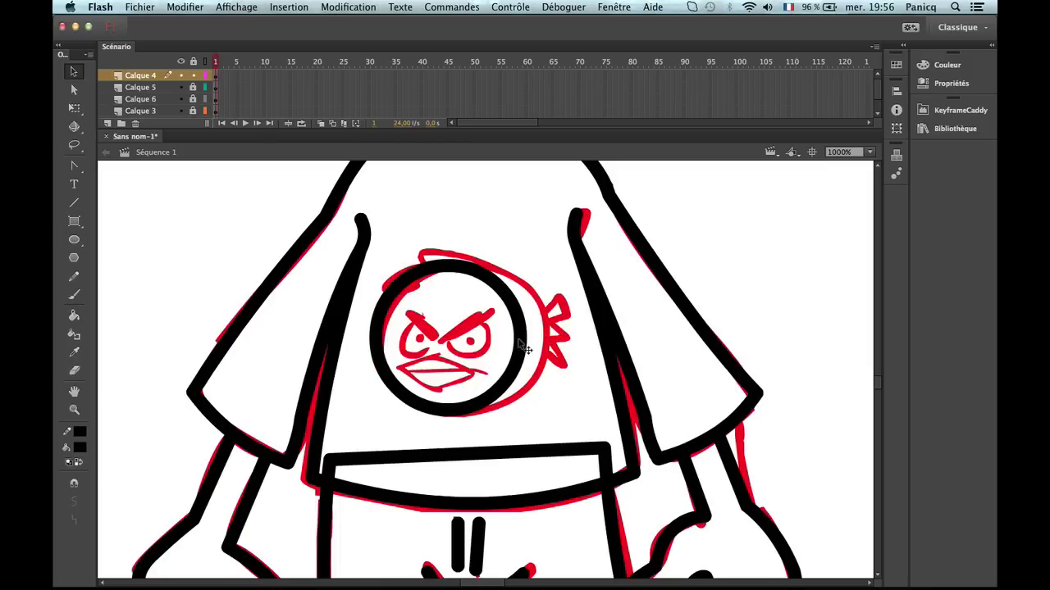
Bend the circle's outline on several sides to match the sketched bird's head.
drag(525, 349, 549, 344)
drag(502, 395, 515, 408)
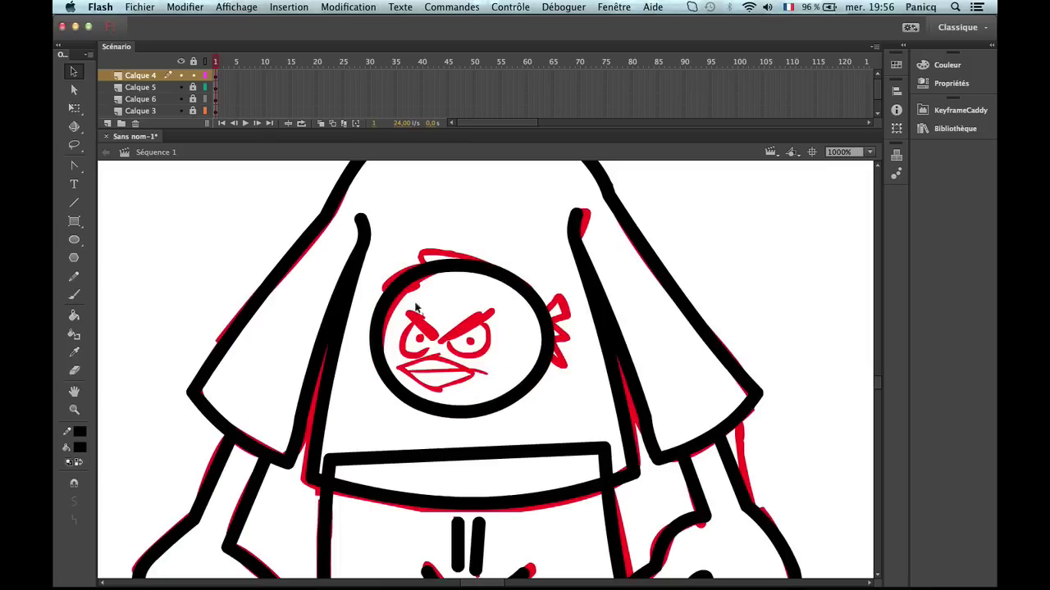
drag(383, 308, 392, 303)
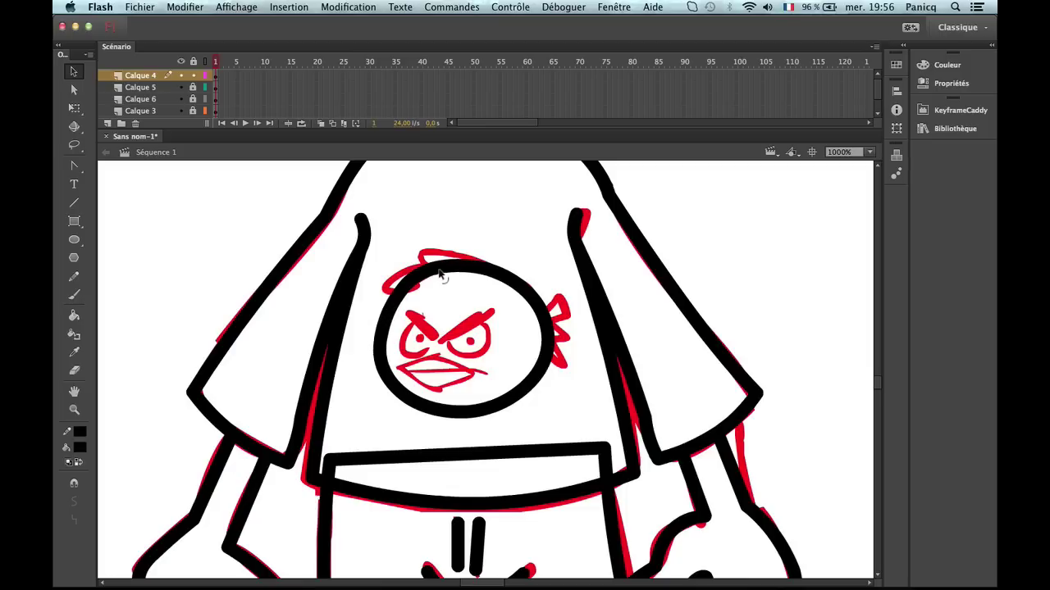
drag(437, 277, 443, 266)
Draw straight lines forming the two pointed feather tufts on top of the bird's head.
key(n)
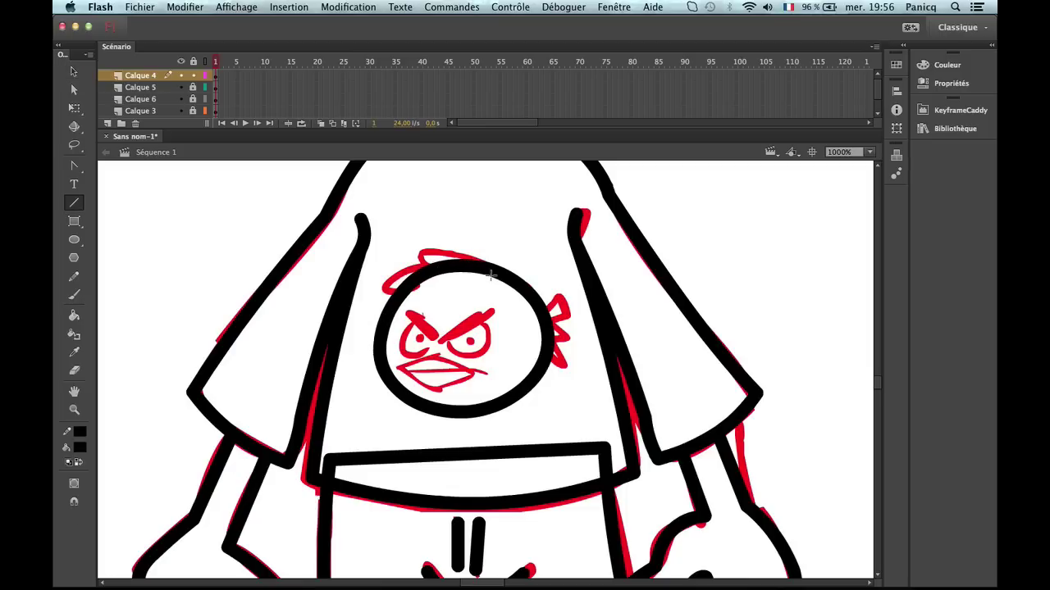
mouse_move(488, 267)
mouse_down()
mouse_move(406, 239)
mouse_move(426, 267)
mouse_up()
key(super+z)
key(super+z)
key(super+z)
mouse_move(492, 271)
mouse_down()
mouse_move(406, 236)
mouse_move(444, 291)
mouse_move(370, 279)
mouse_move(424, 313)
mouse_up()
Delete the two tuft line ends that overhang inside the bird's head.
key(v)
click(414, 307)
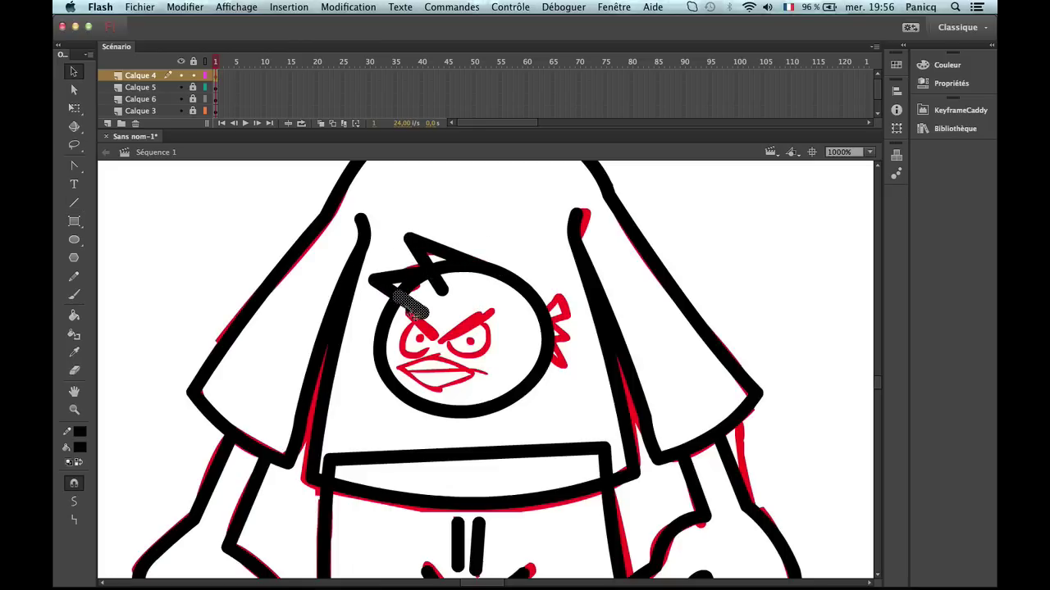
key(Delete)
click(441, 284)
key(Delete)
Try removing the head outline's arc beneath the tufts and reshaping the upper tuft to the sketch.
click(446, 271)
key(Delete)
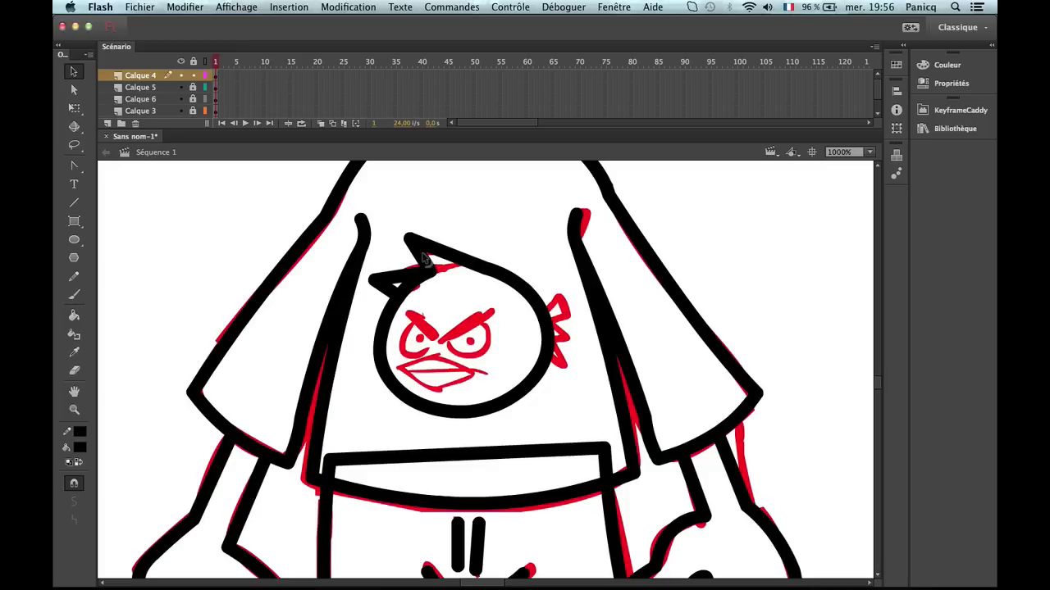
mouse_move(424, 259)
mouse_down()
mouse_move(443, 256)
mouse_move(424, 249)
mouse_up()
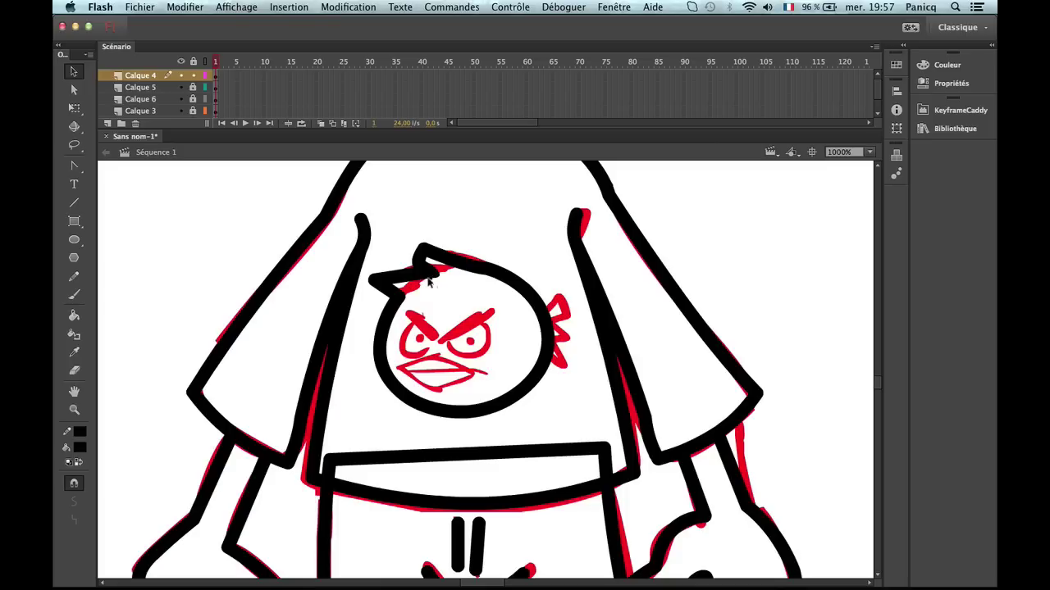
click(431, 279)
click(442, 281)
key(z)
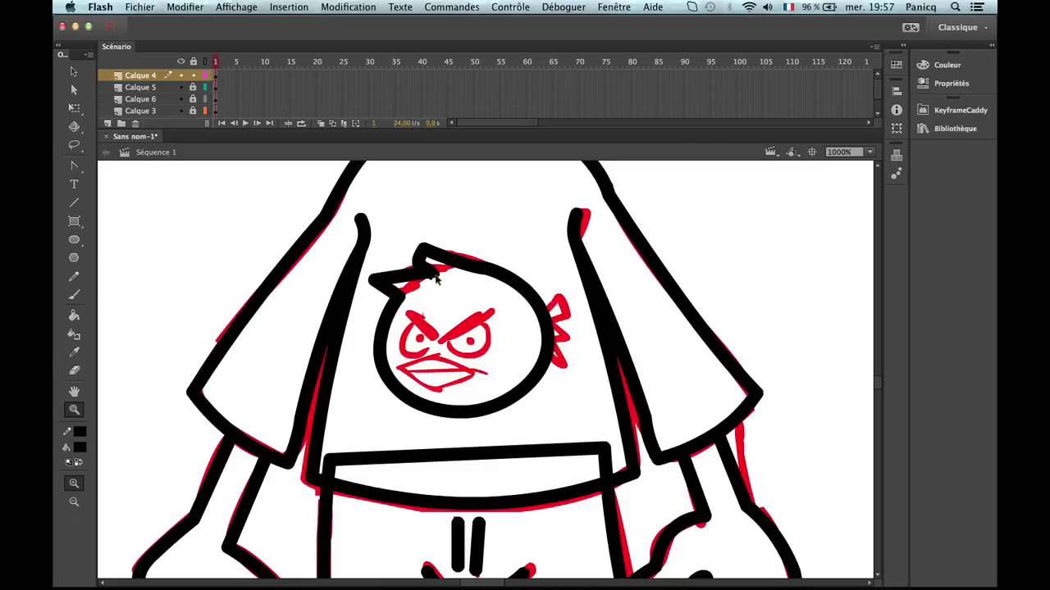
Undo the upper tuft's reshaping and the removal of the head arc beneath the tufts.
key(super+z)
key(super+z)
key(super+z)
key(super+z)
key(super+z)
key(super+z)
key(super+z)
key(super+z)
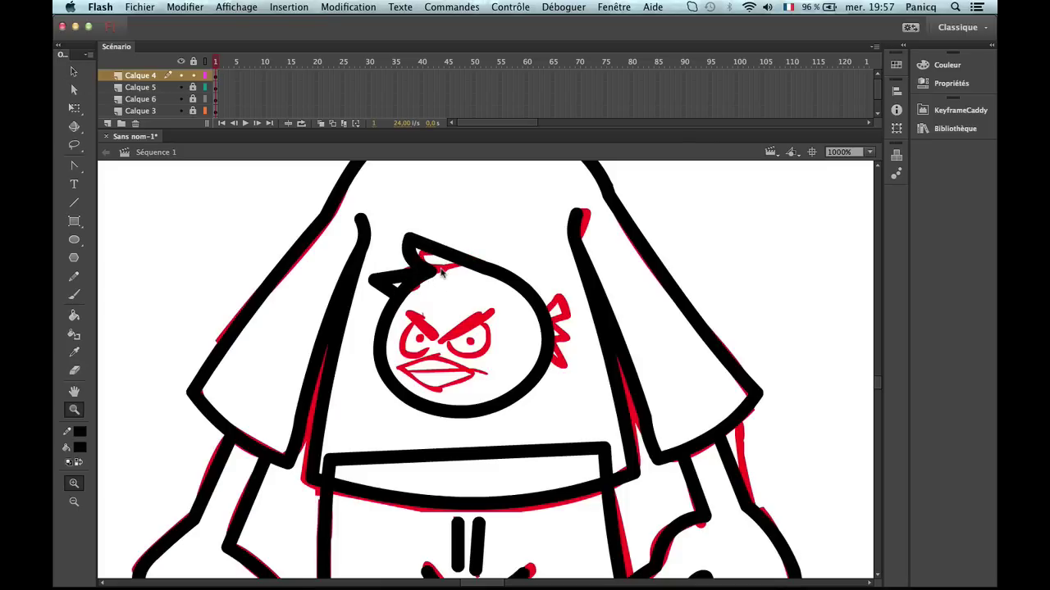
key(super+z)
key(super+z)
Move the upper tuft's tip onto the sketch and bend the lines of both feather tufts into curves.
click(440, 270)
key(v)
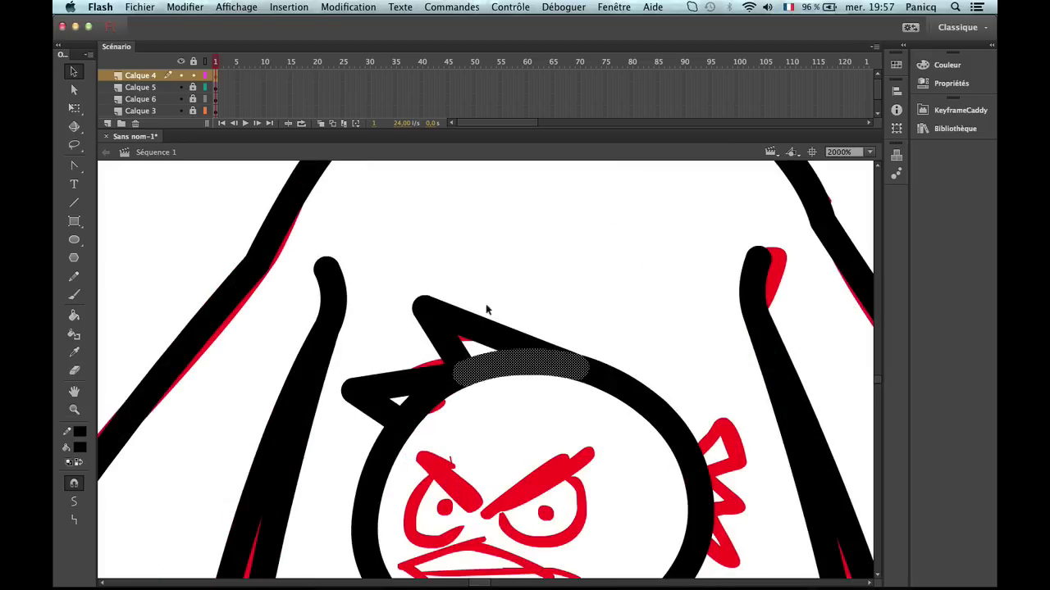
scroll(476, 270, down, 5)
scroll(413, 193, right, 3)
drag(406, 202, 449, 321)
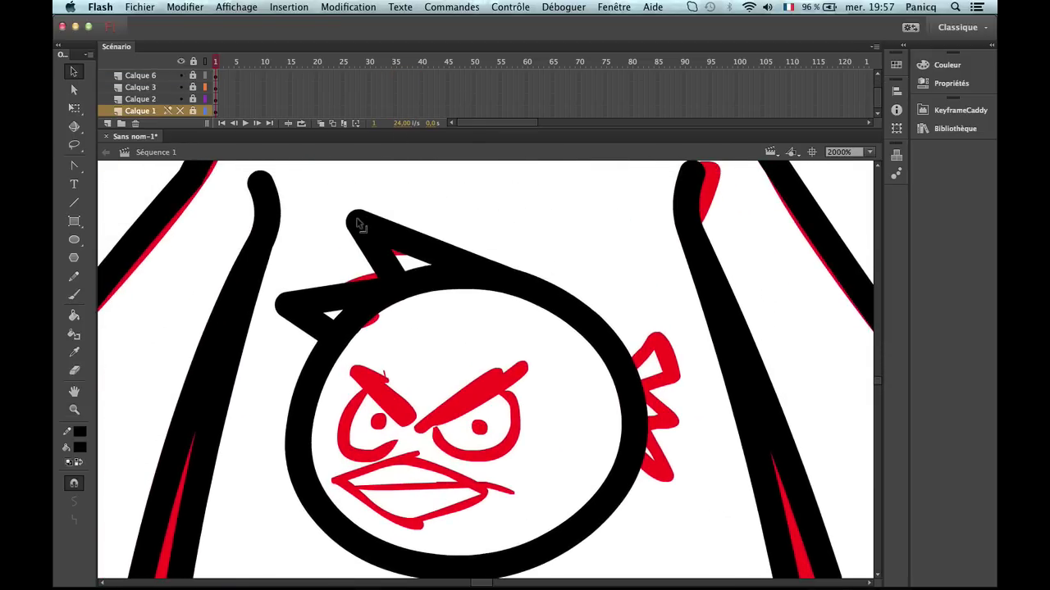
drag(361, 218, 380, 243)
drag(436, 264, 440, 246)
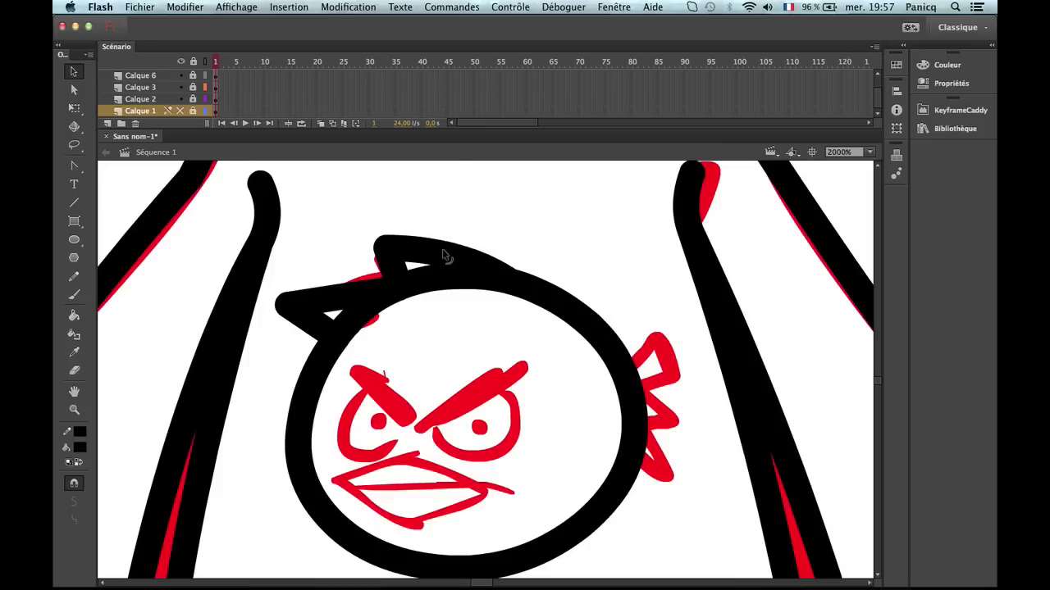
drag(335, 305, 329, 322)
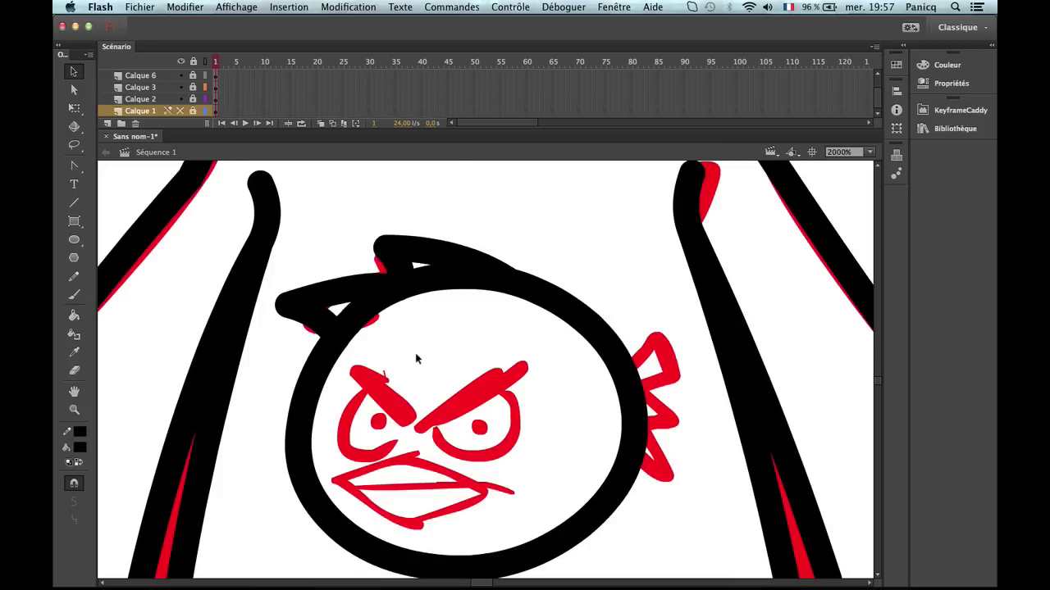
Reactivate Calque 4 and draw the top tail feather with straight lines crossing the bird's head outline.
key(space)
key(b)
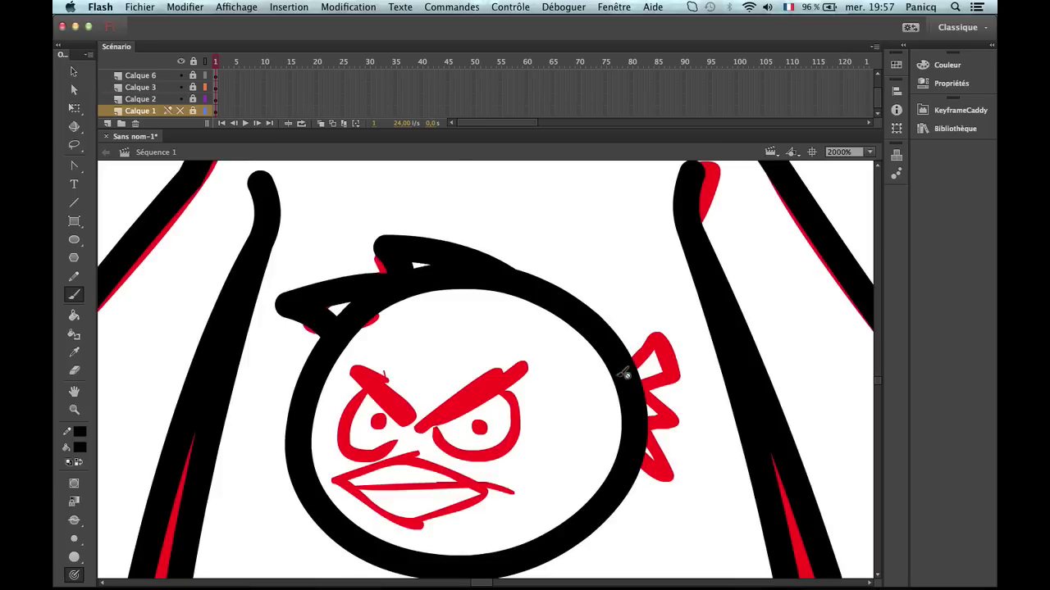
key(n)
scroll(164, 86, up, 2)
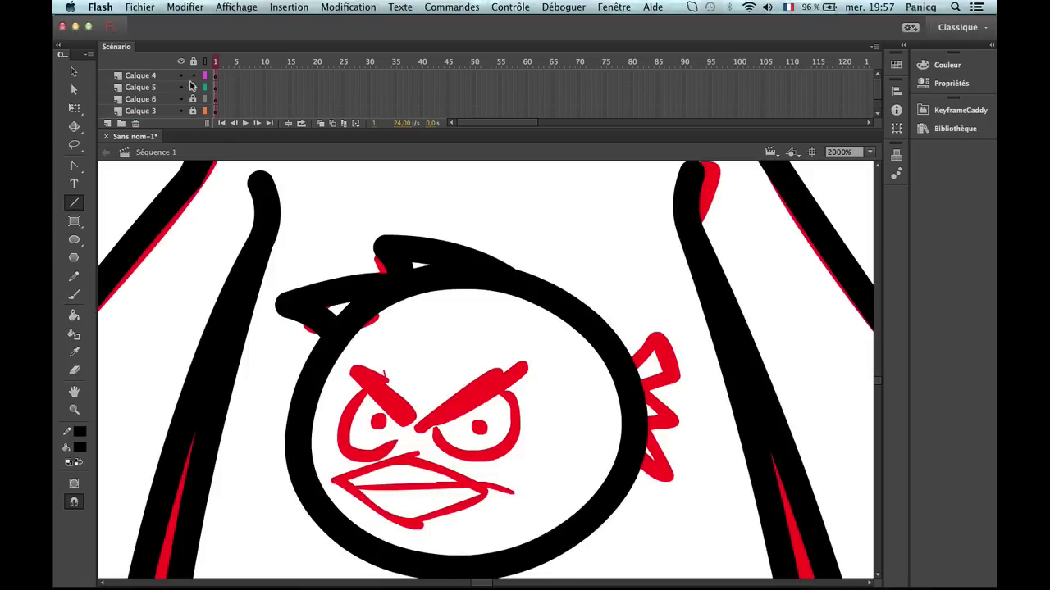
click(158, 76)
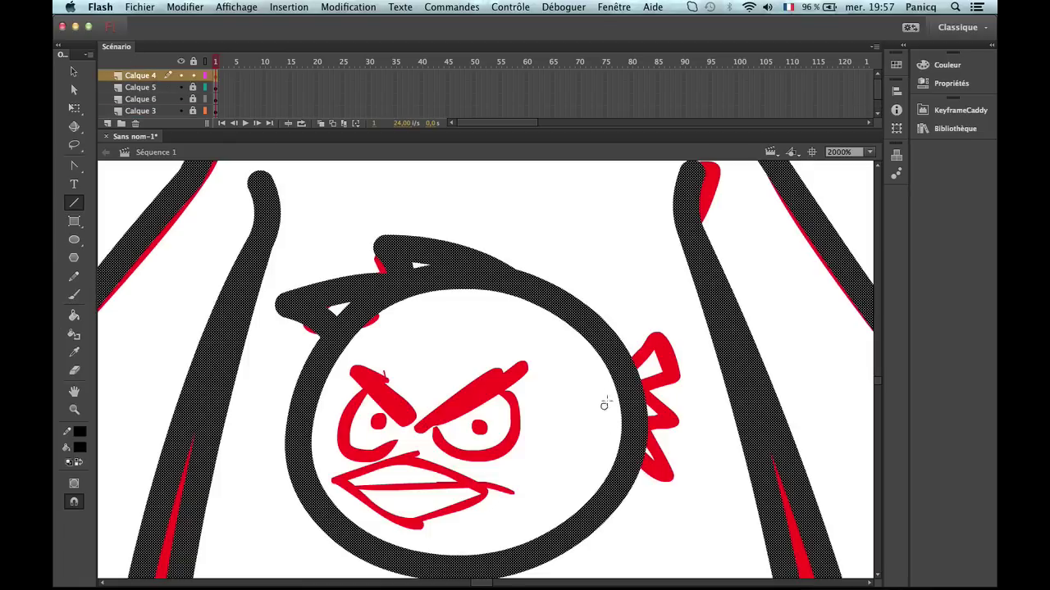
mouse_move(605, 405)
mouse_down()
mouse_move(662, 330)
mouse_move(679, 386)
mouse_move(593, 410)
mouse_move(603, 404)
mouse_up()
key(v)
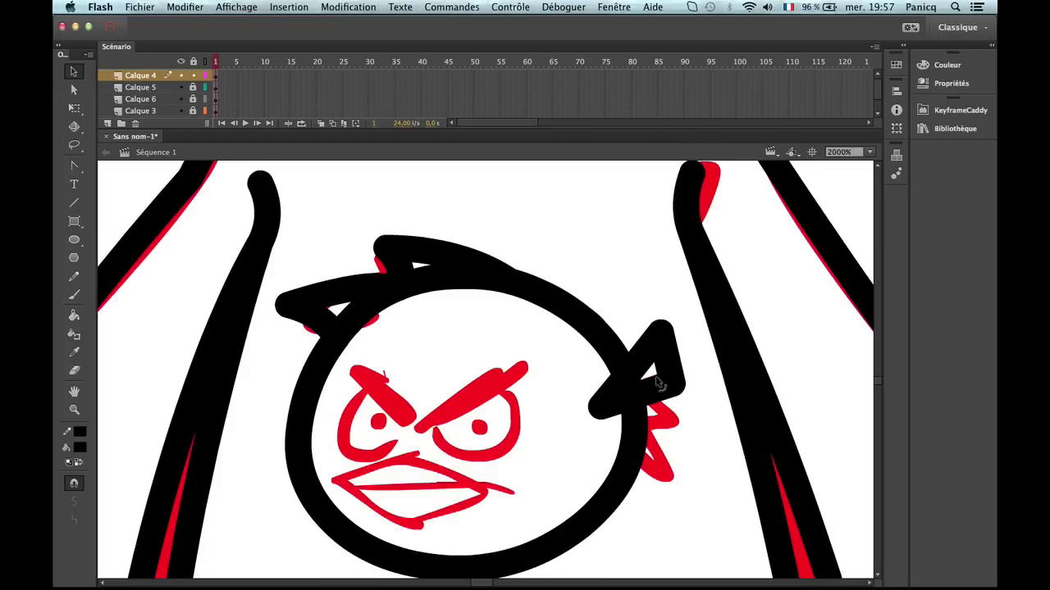
click(609, 406)
key(Delete)
double_click(615, 395)
key(Delete)
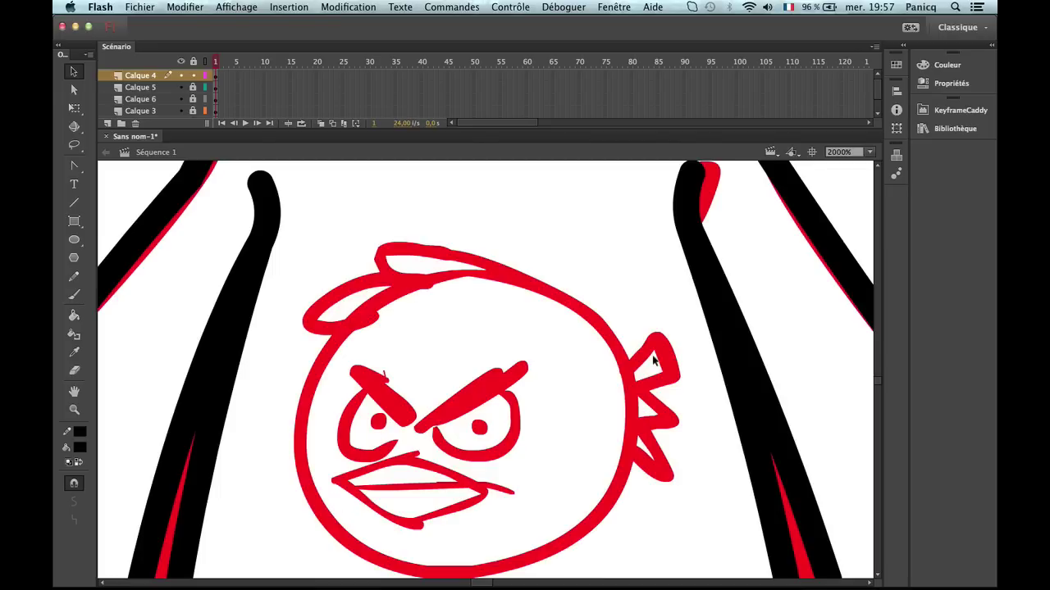
key(ctrl+z)
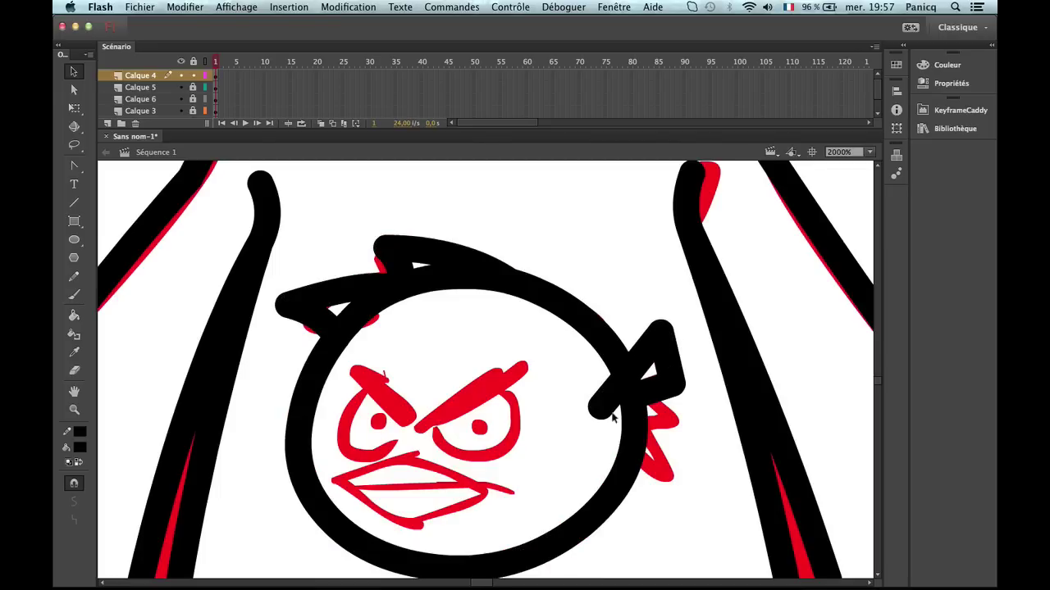
Delete the top tail feather's line end that overhangs inside the bird's head outline.
click(611, 407)
key(Delete)
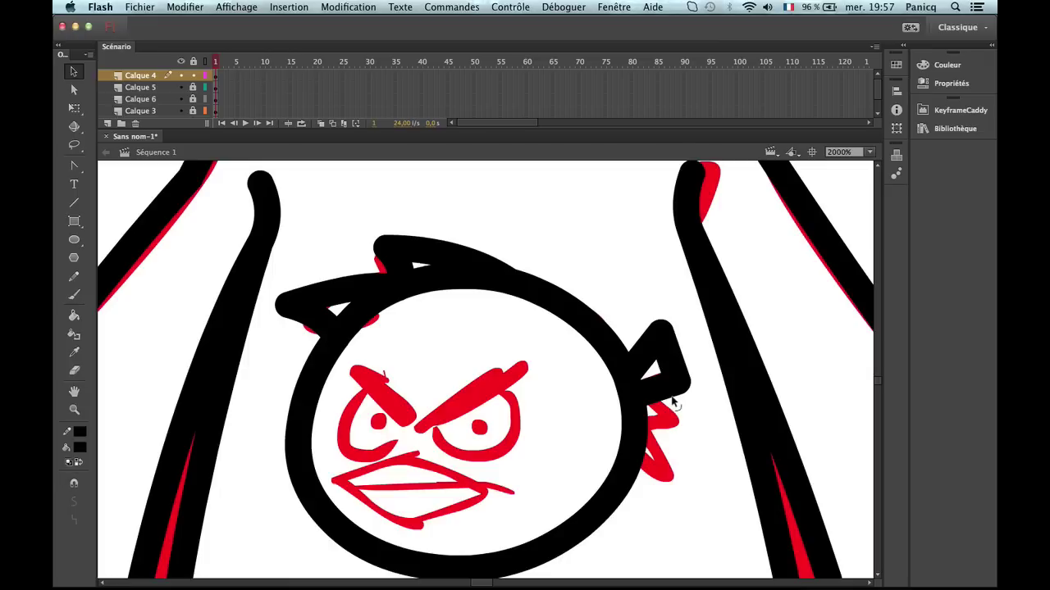
Draw the middle tail feather's upper line outward from the head outline, undoing the extra feather lines below it.
key(n)
mouse_move(641, 392)
mouse_down()
mouse_move(691, 415)
mouse_move(640, 457)
mouse_up()
key(super+z)
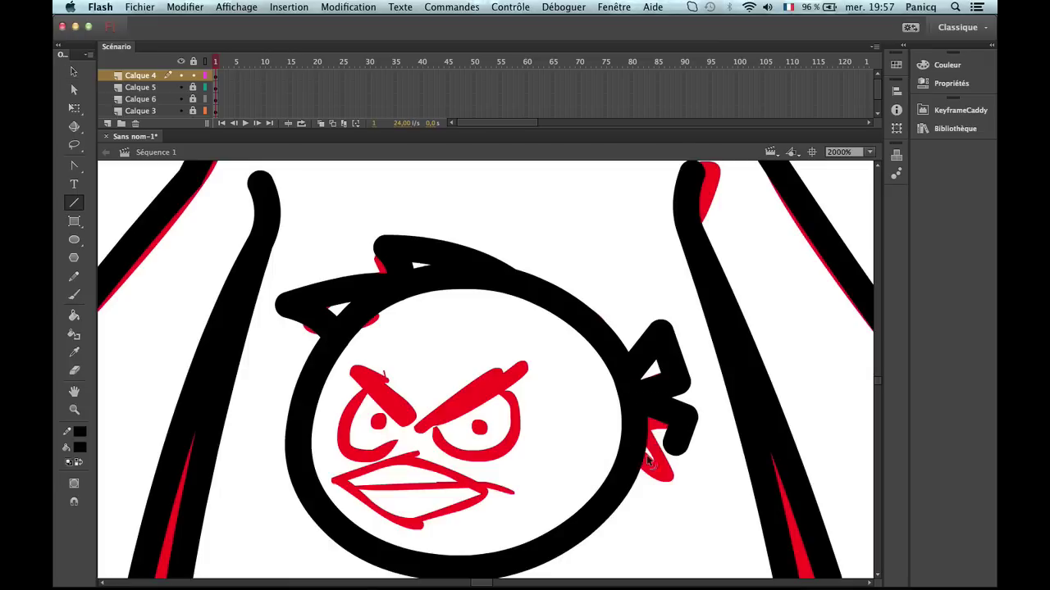
mouse_move(691, 420)
mouse_down()
mouse_move(670, 480)
mouse_move(652, 414)
mouse_up()
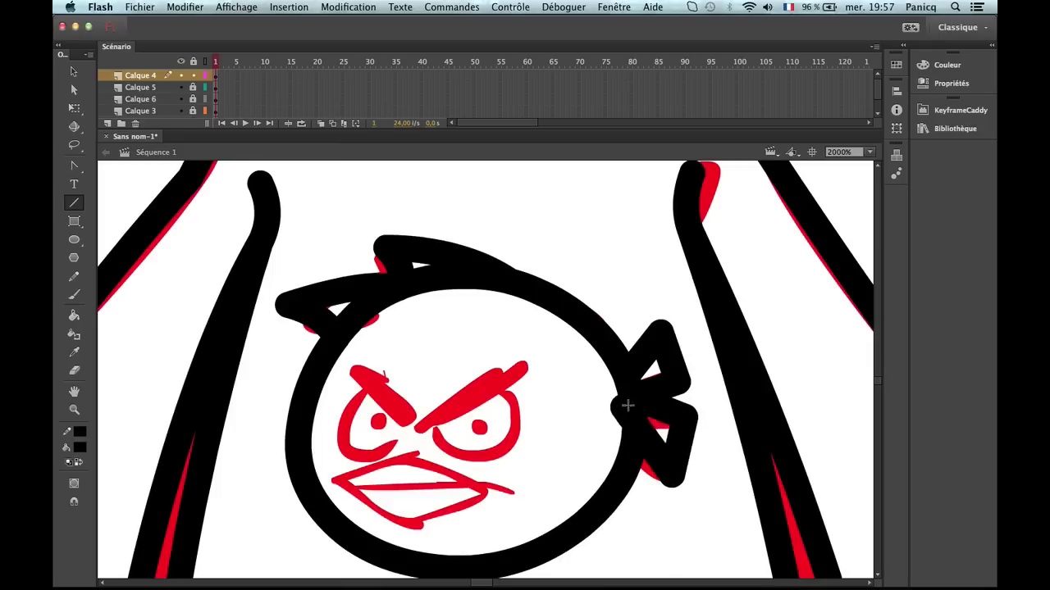
key(super+z)
key(super+z)
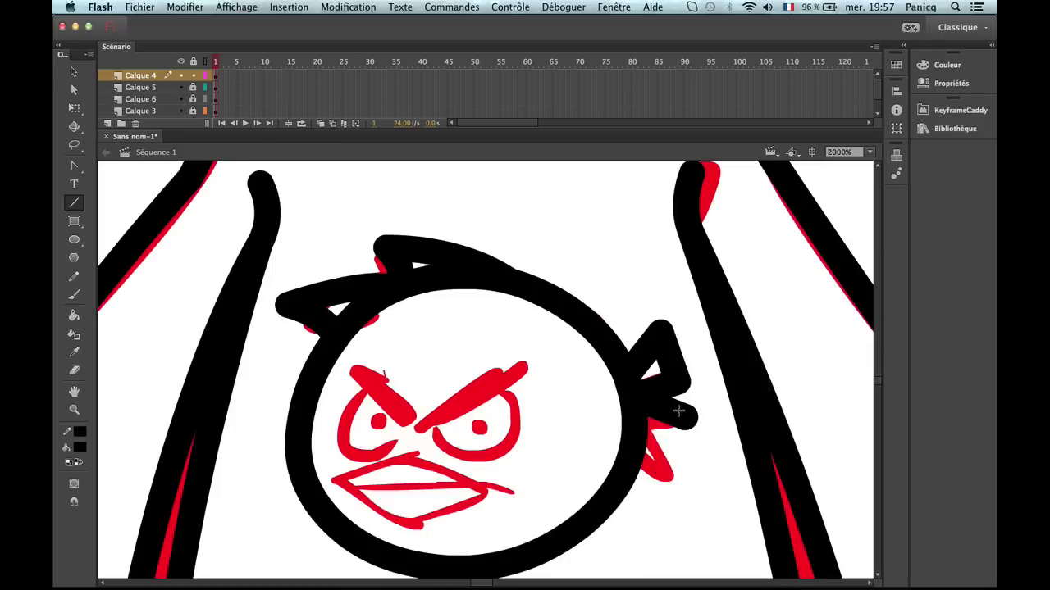
Select all the connected bird outline strokes and set their stroke thickness to 0.10.
key(v)
double_click(685, 417)
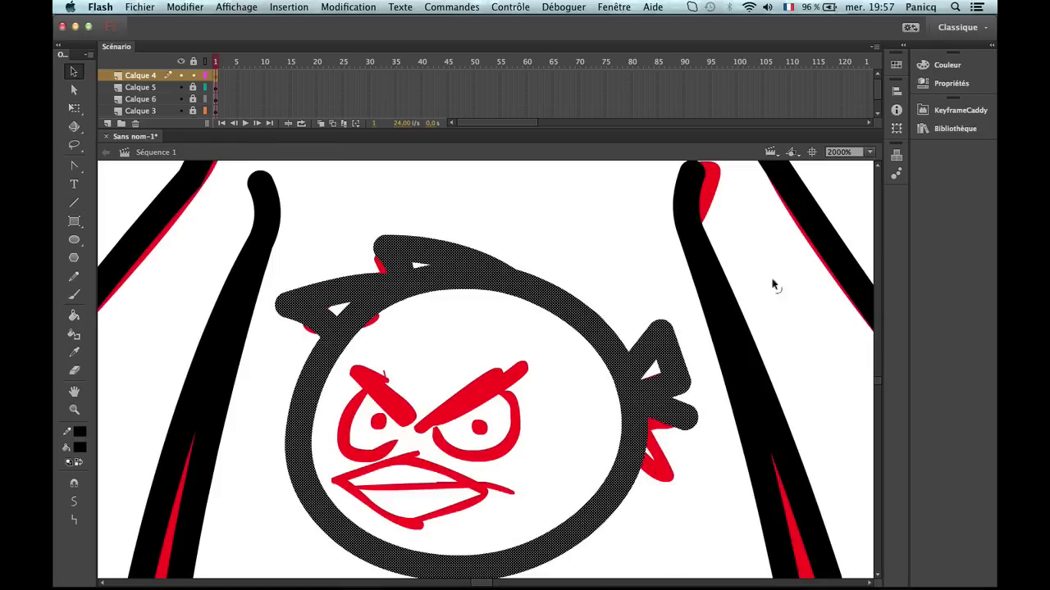
click(951, 83)
drag(781, 204, 768, 204)
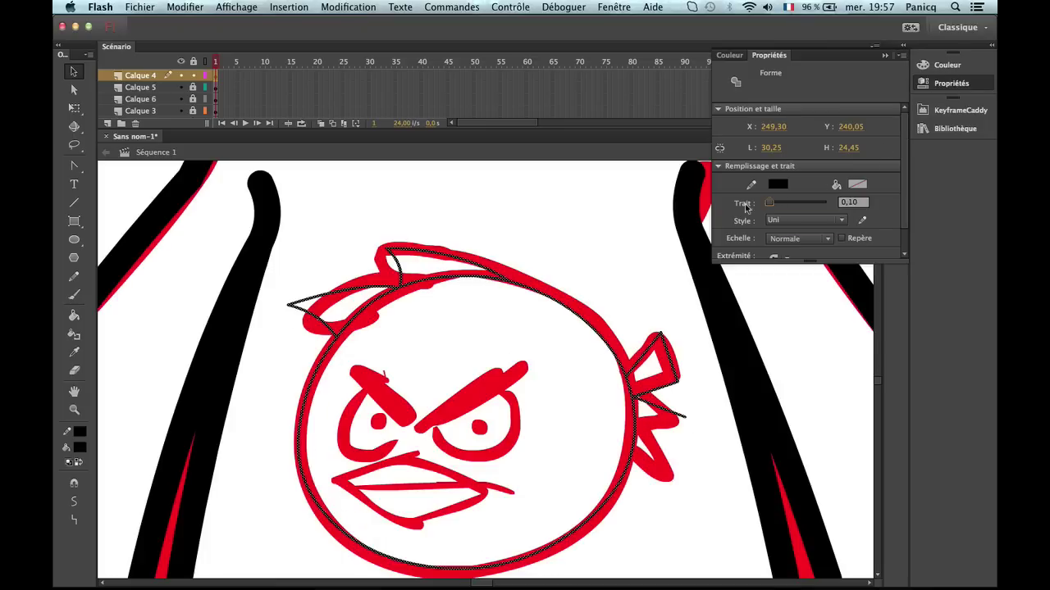
Draw the top tail feather's lower edge to the head outline and add the middle feather's tip and lower edge.
click(685, 227)
click(661, 395)
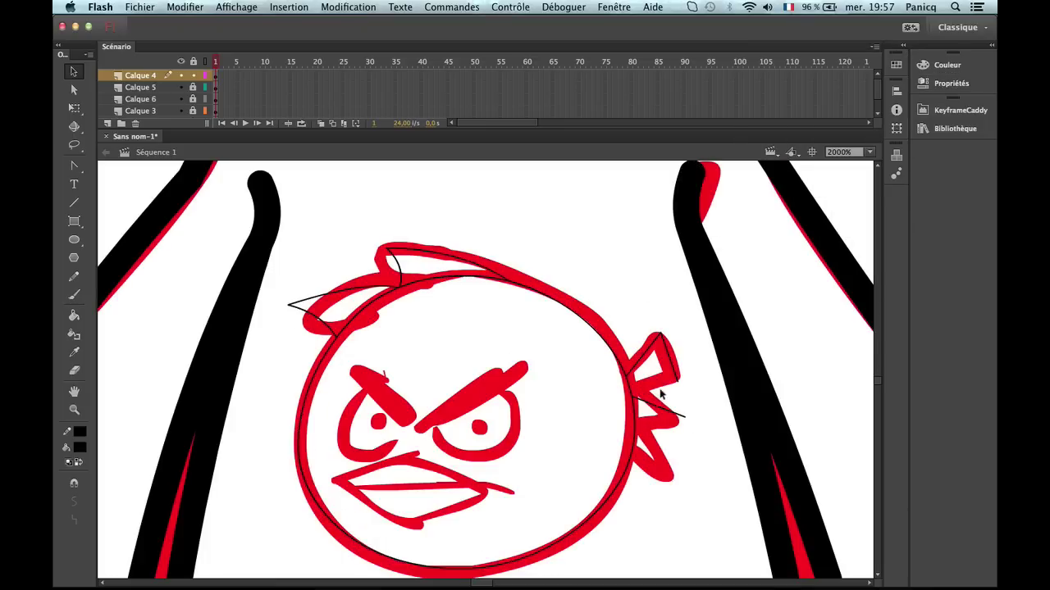
key(n)
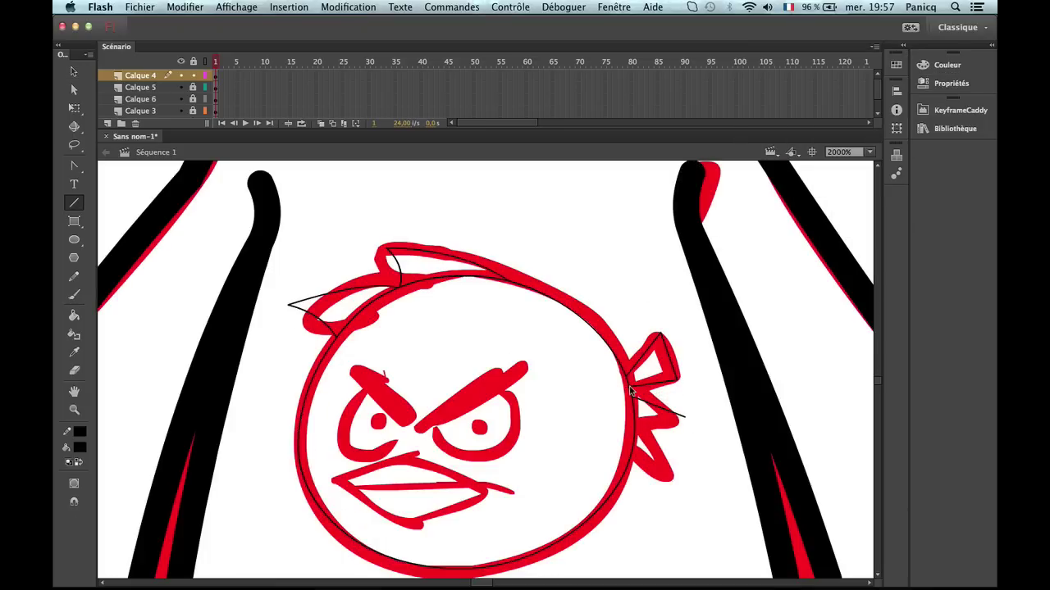
key(super+z)
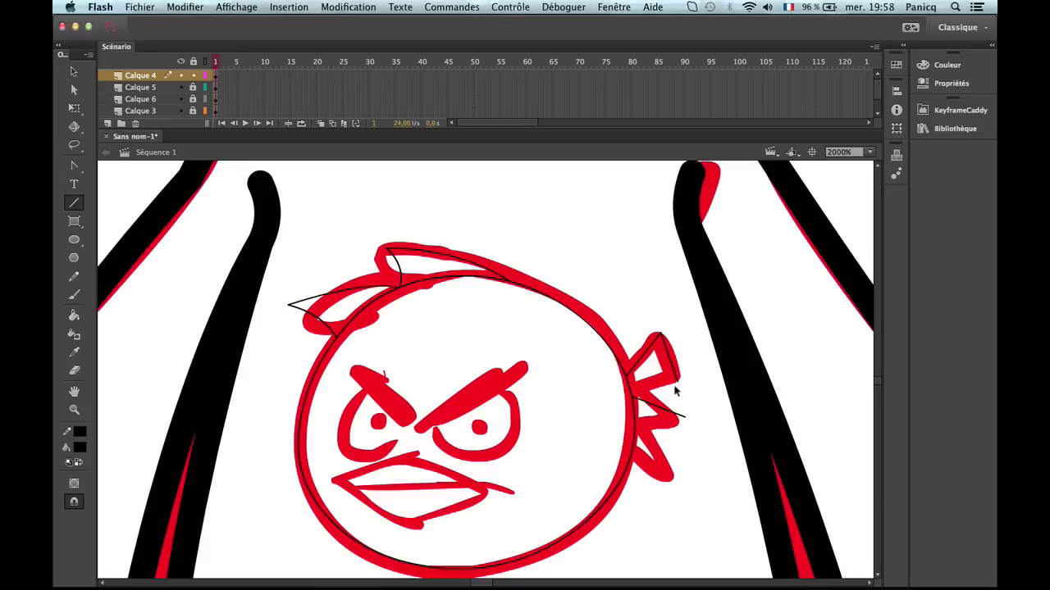
drag(678, 381, 629, 387)
drag(673, 441, 669, 448)
drag(670, 448, 632, 407)
drag(461, 381, 479, 328)
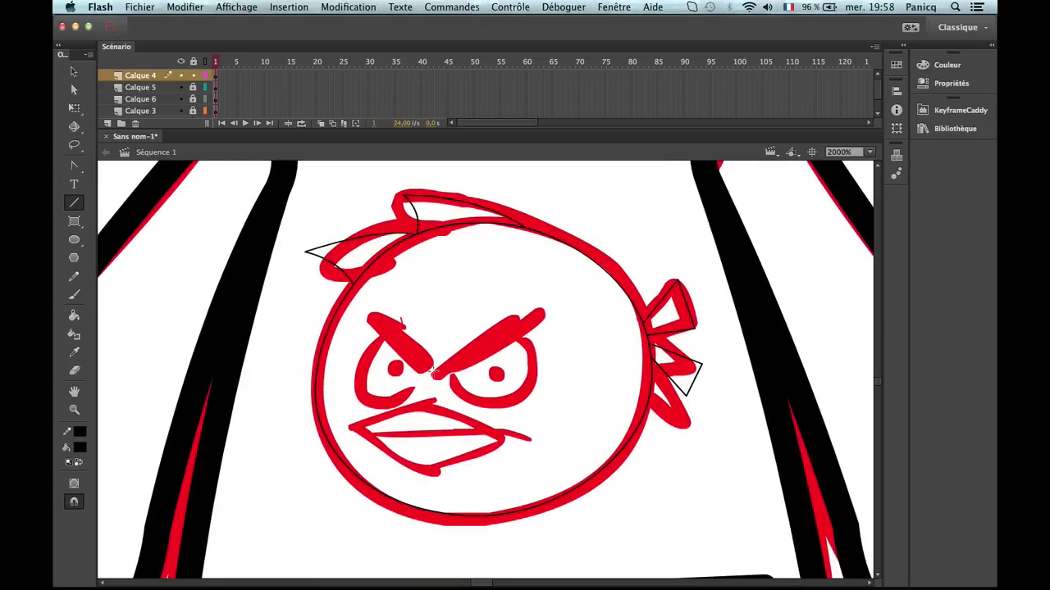
Bend the front edge of the upper crest feather and the tip and edges of the lower crest feather toward the sketch.
key(v)
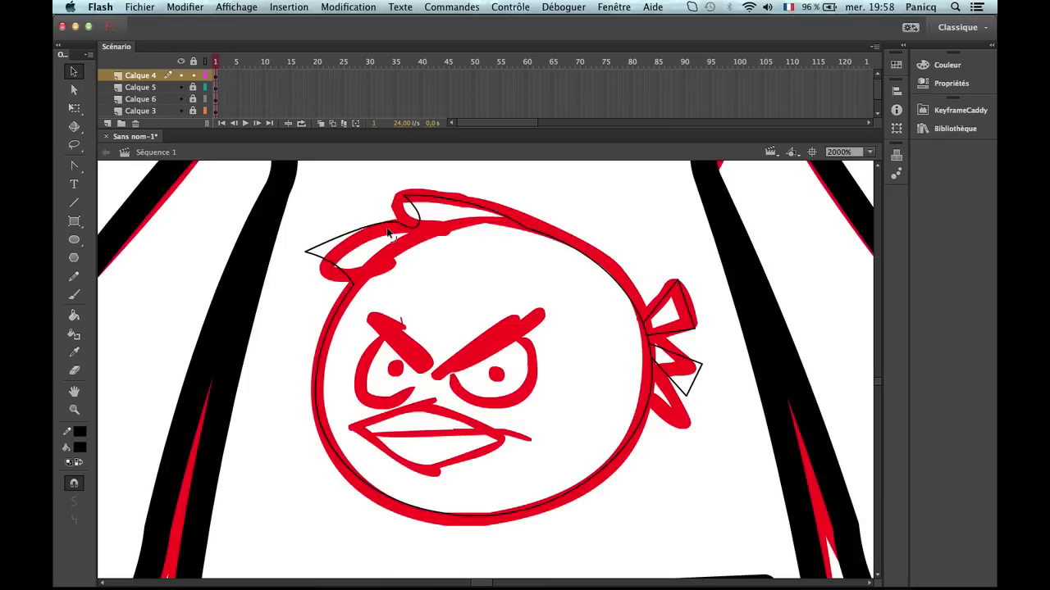
click(389, 235)
mouse_move(418, 215)
mouse_down()
mouse_move(418, 201)
mouse_move(457, 205)
mouse_move(419, 201)
mouse_up()
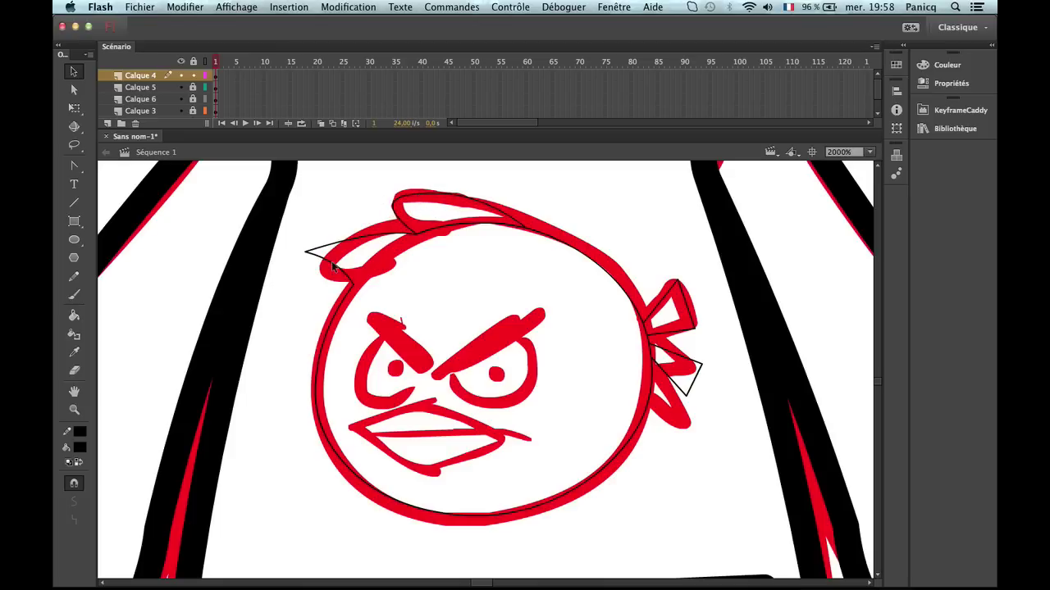
drag(327, 264, 361, 277)
mouse_move(310, 256)
mouse_down()
mouse_move(342, 235)
mouse_move(369, 239)
mouse_move(333, 259)
mouse_move(328, 250)
mouse_move(371, 233)
mouse_up()
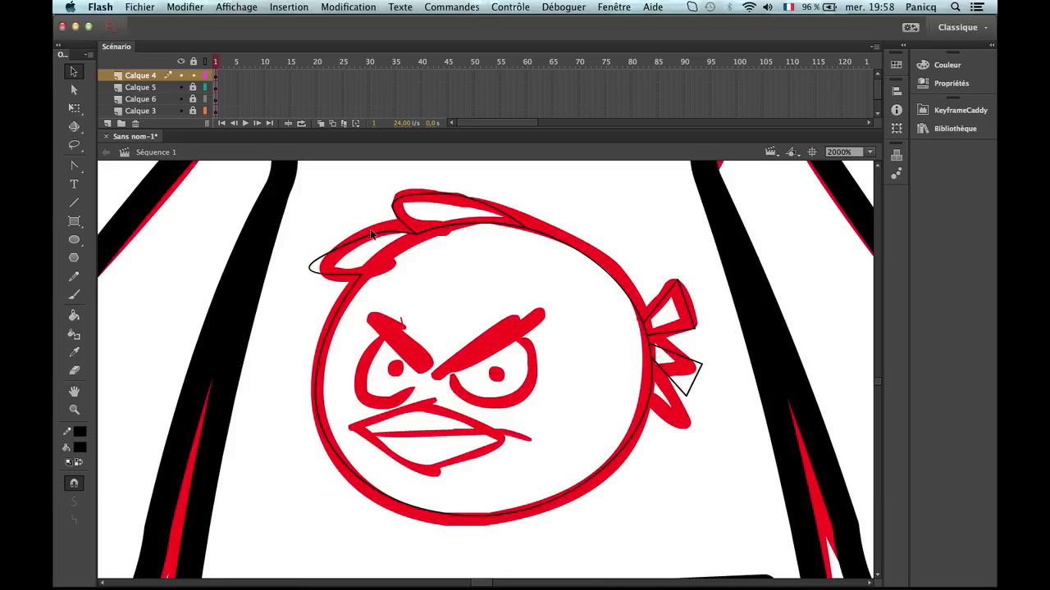
Delete the surplus anchor points along the lower crest feather's upper line.
key(q)
key(a)
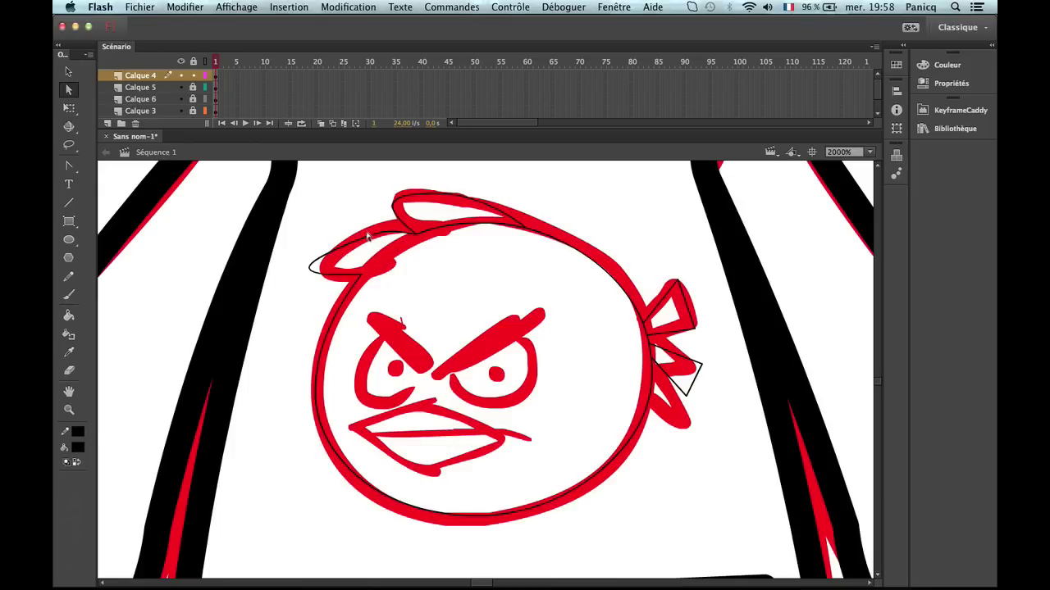
click(372, 250)
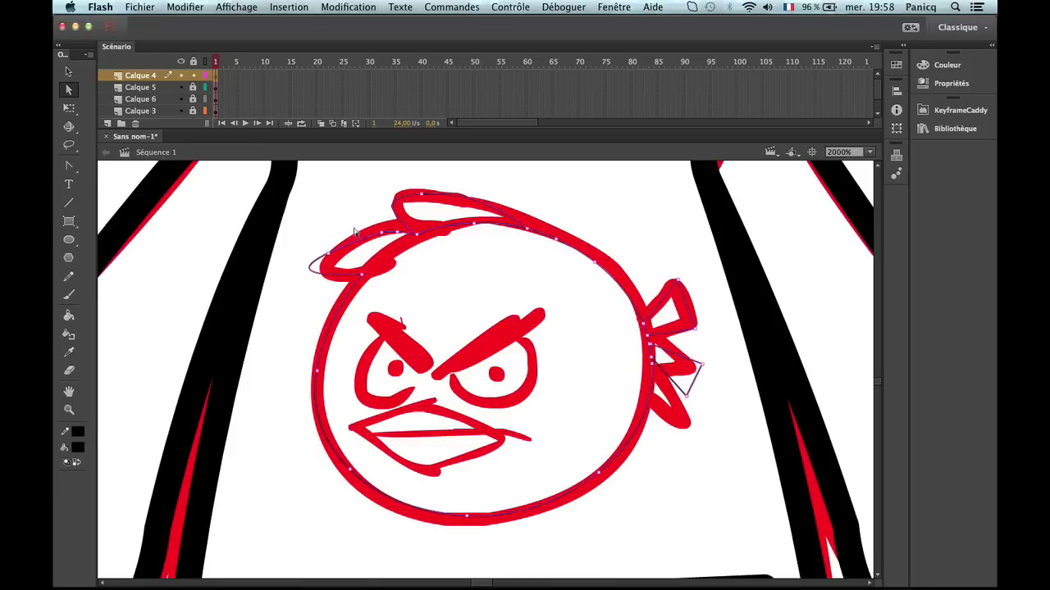
drag(388, 226, 401, 247)
key(Delete)
drag(316, 235, 352, 266)
key(Delete)
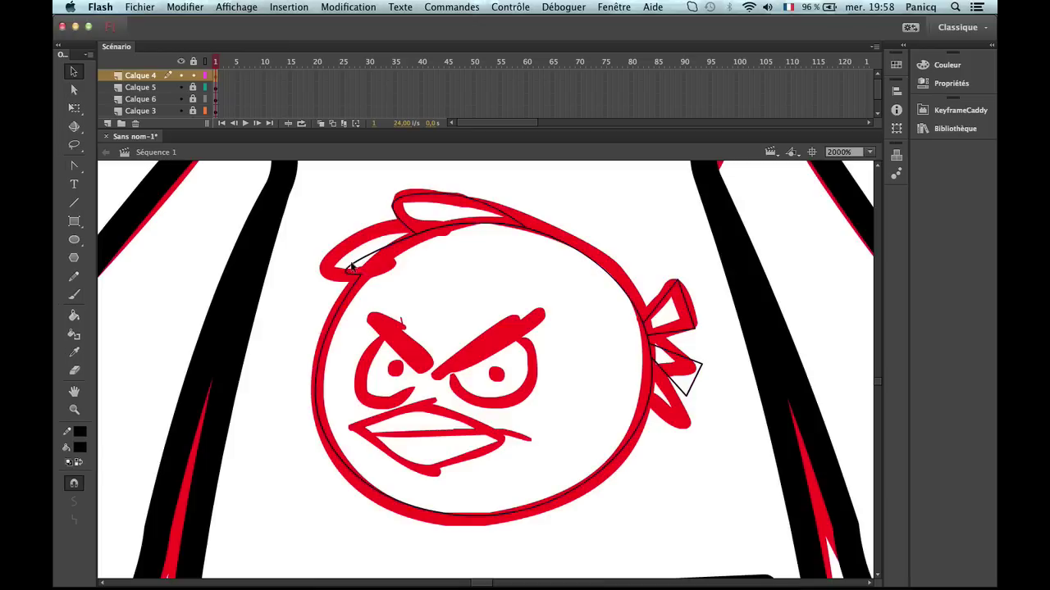
Pull the lower crest feather's tip outward and curve its upper line to follow the red sketch.
key(v)
drag(365, 257, 360, 244)
double_click(380, 236)
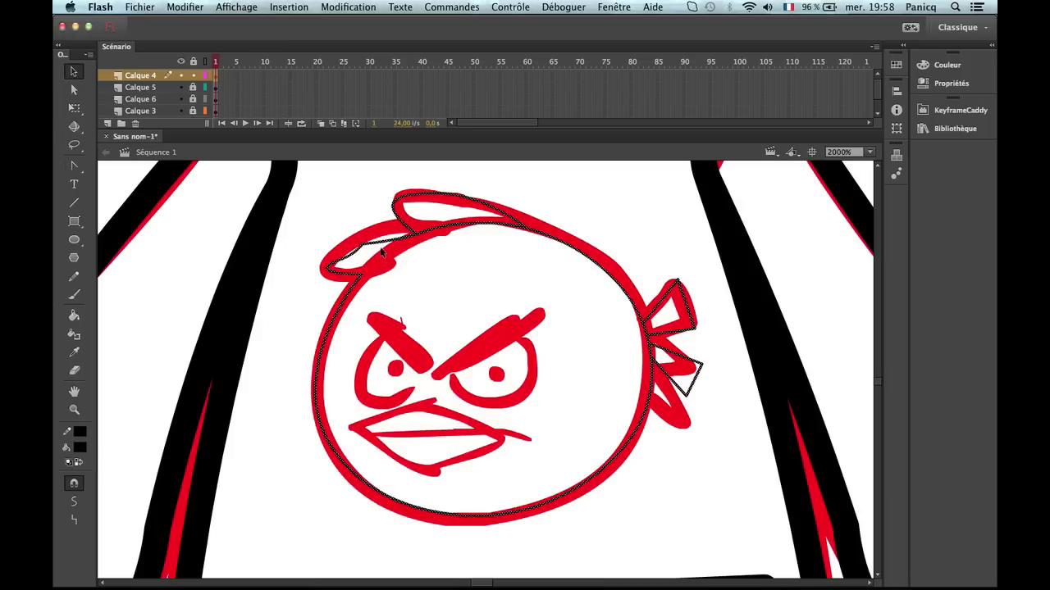
drag(385, 252, 364, 241)
key(z)
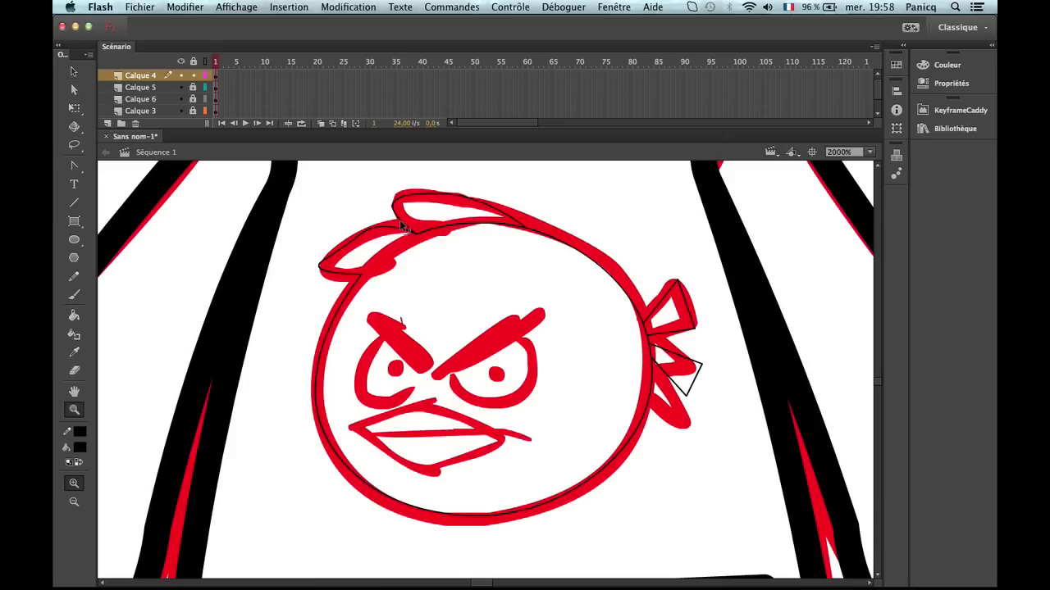
key(v)
drag(324, 275, 347, 251)
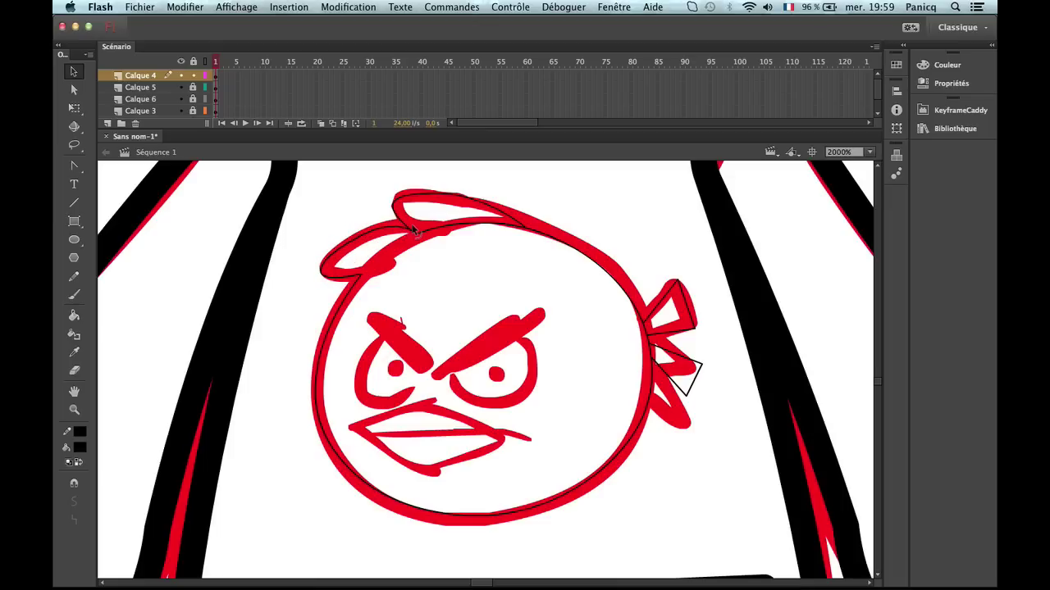
key(z)
alt+click(499, 347)
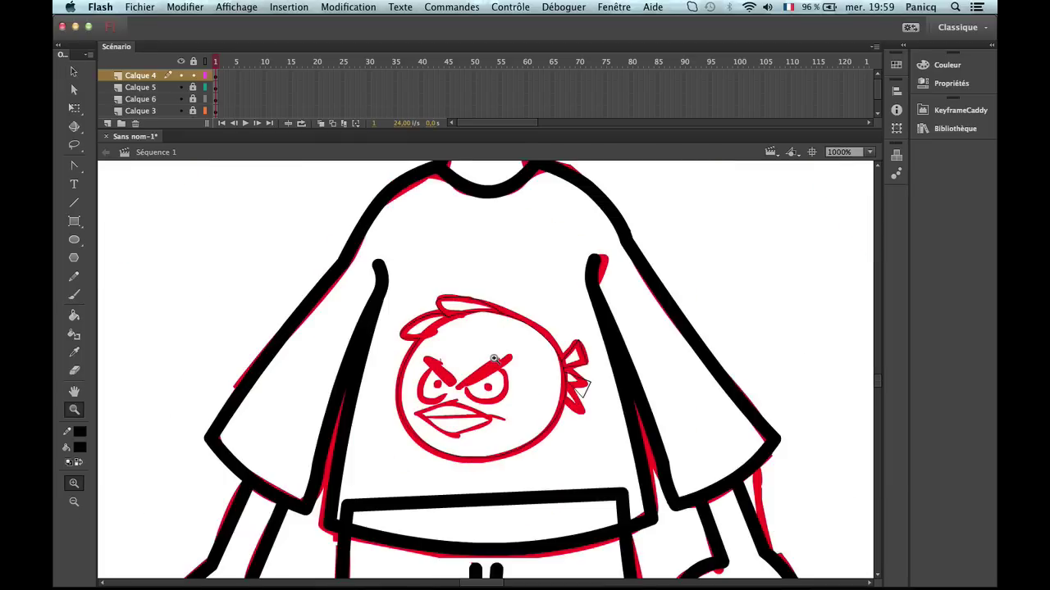
click(447, 397)
key(v)
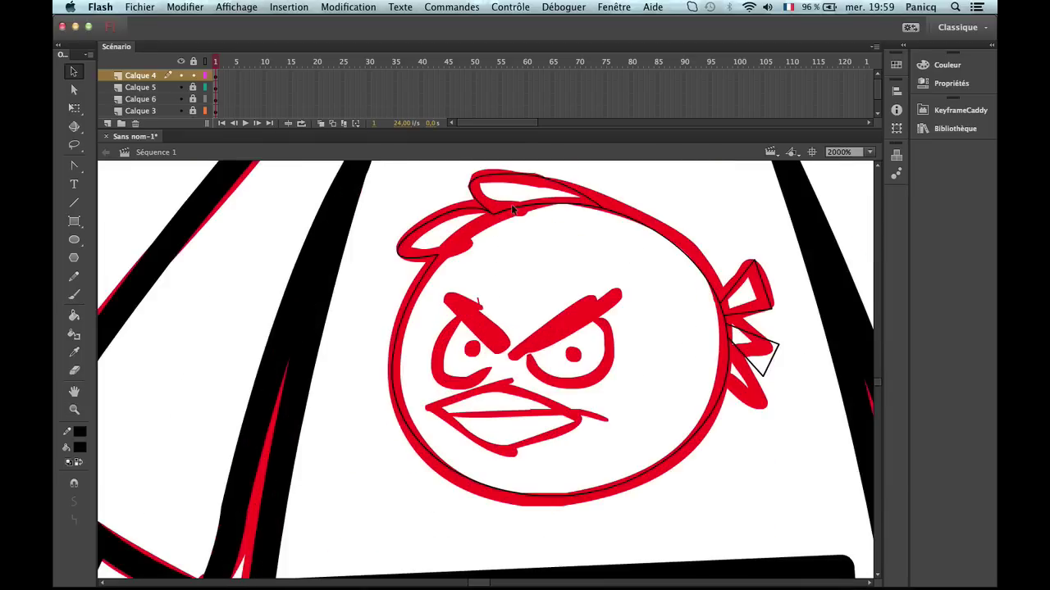
key(z)
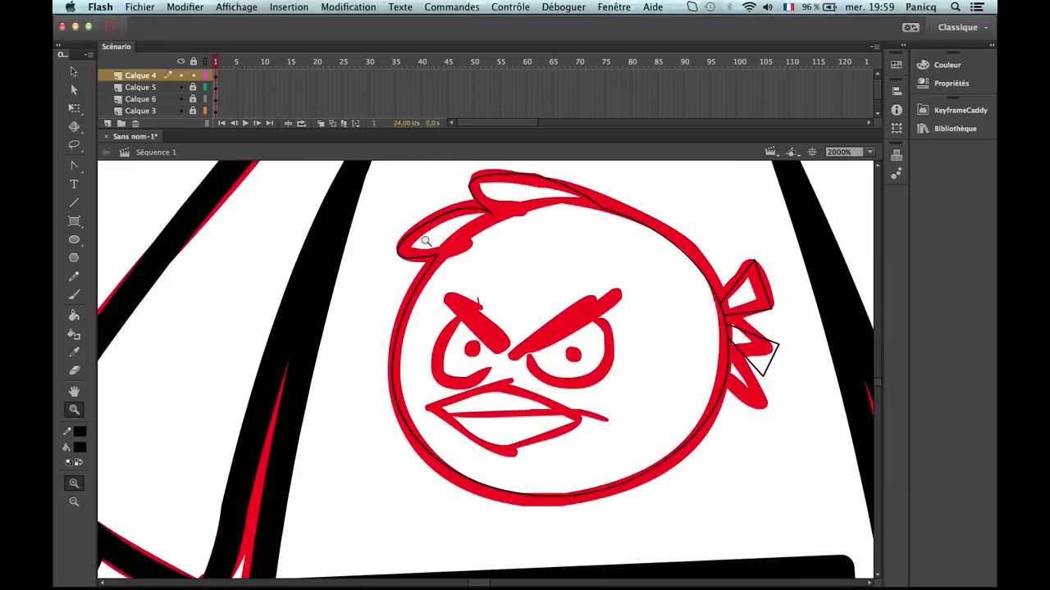
key(v)
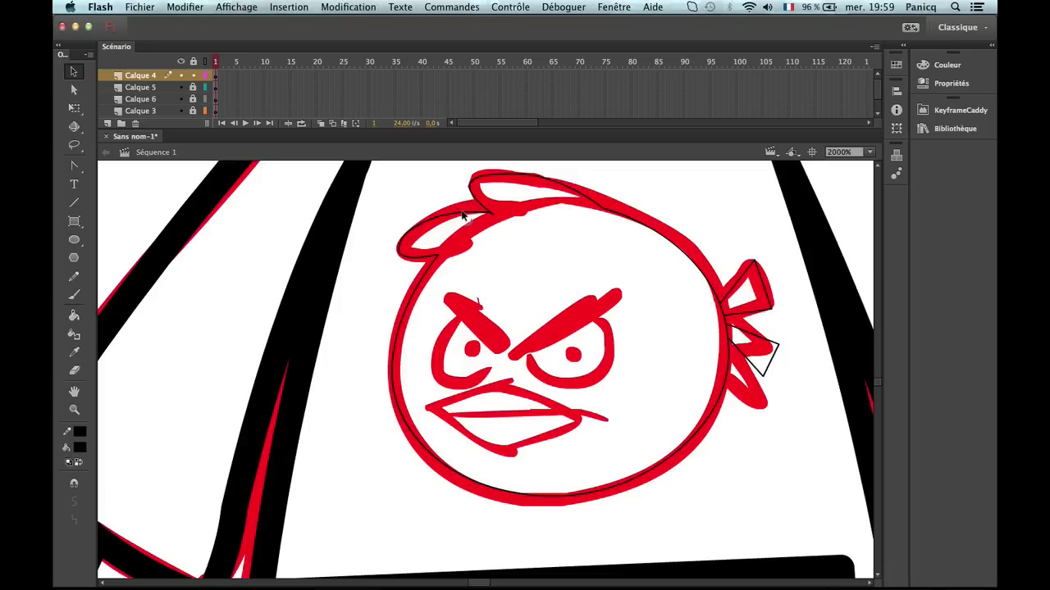
Draw one straight slanted line along each of the bird's two eyebrows.
scroll(520, 232, down, 2)
scroll(519, 232, right, 2)
key(n)
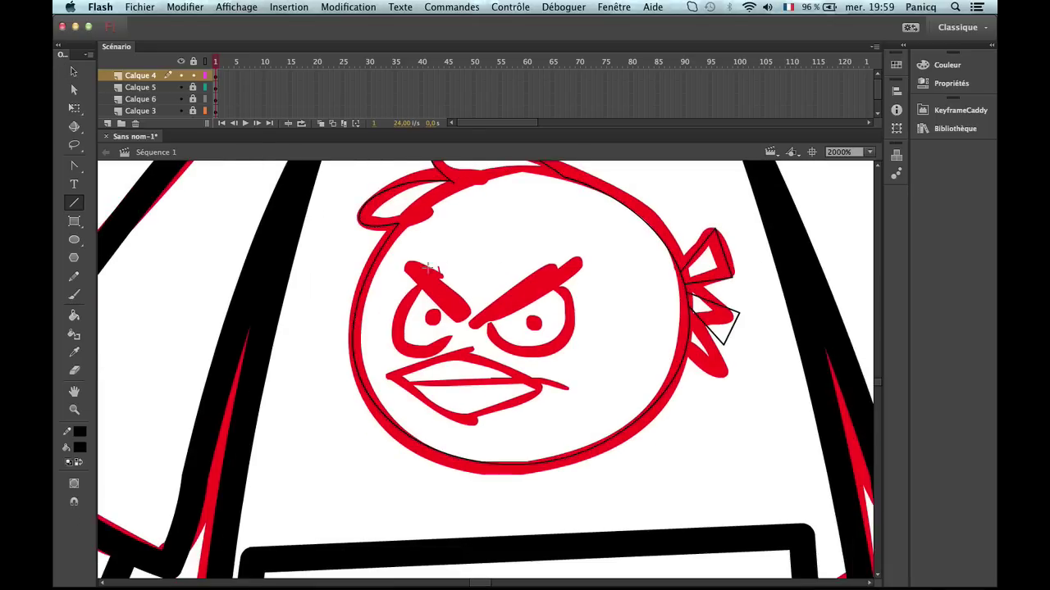
drag(411, 266, 577, 261)
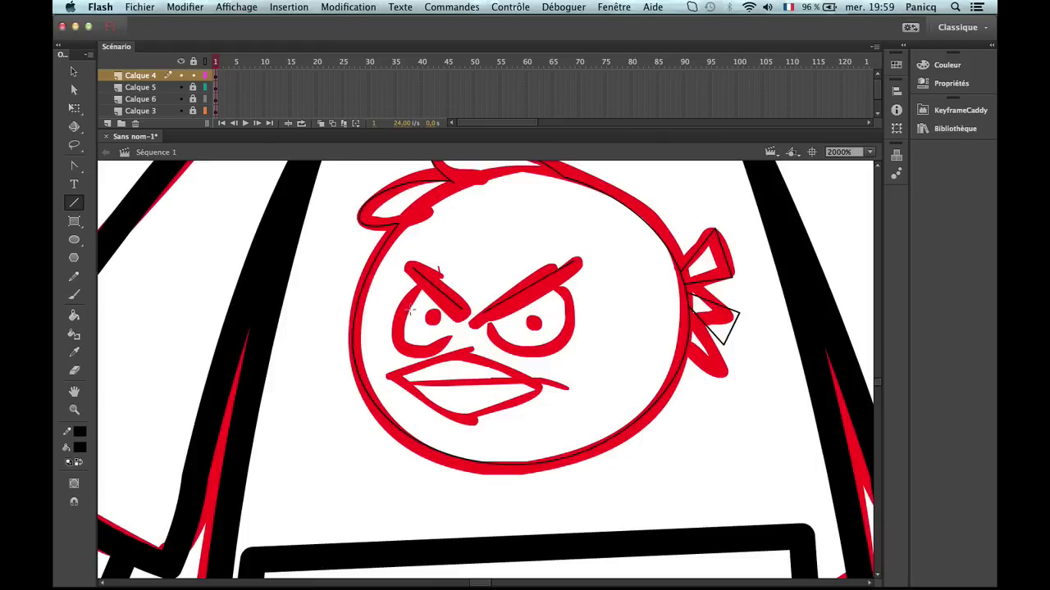
Set the fill to none and draw an unfilled circle over each of the bird's eyes.
key(o)
click(80, 448)
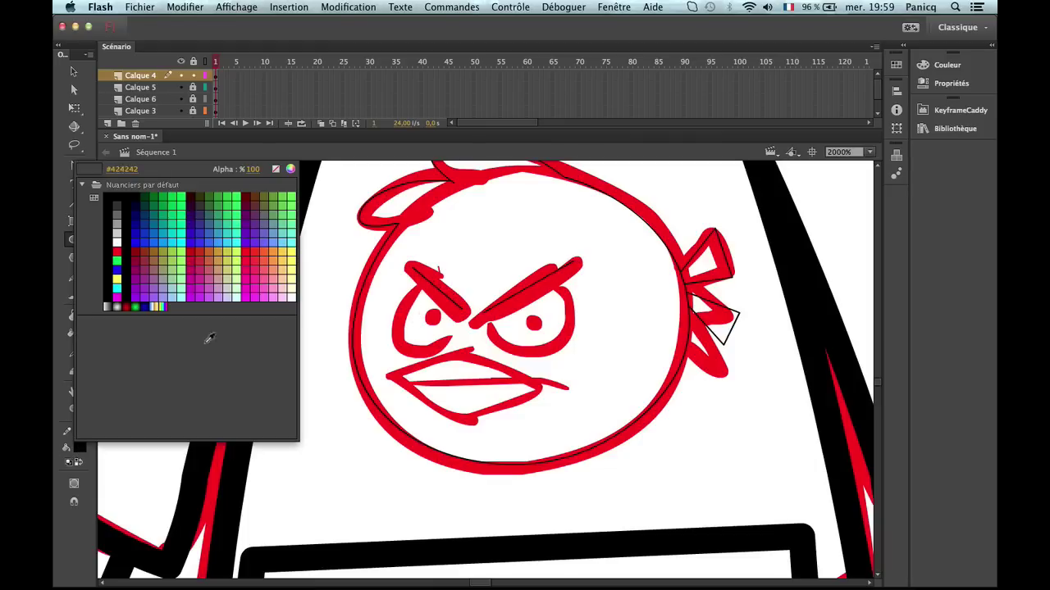
click(277, 170)
drag(423, 317, 443, 354)
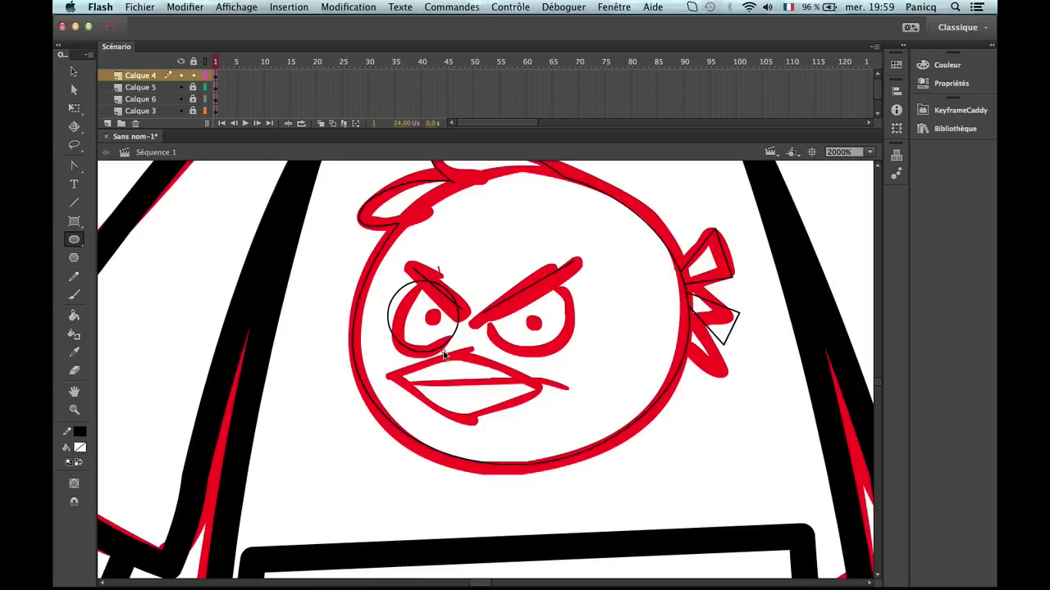
drag(519, 311, 530, 351)
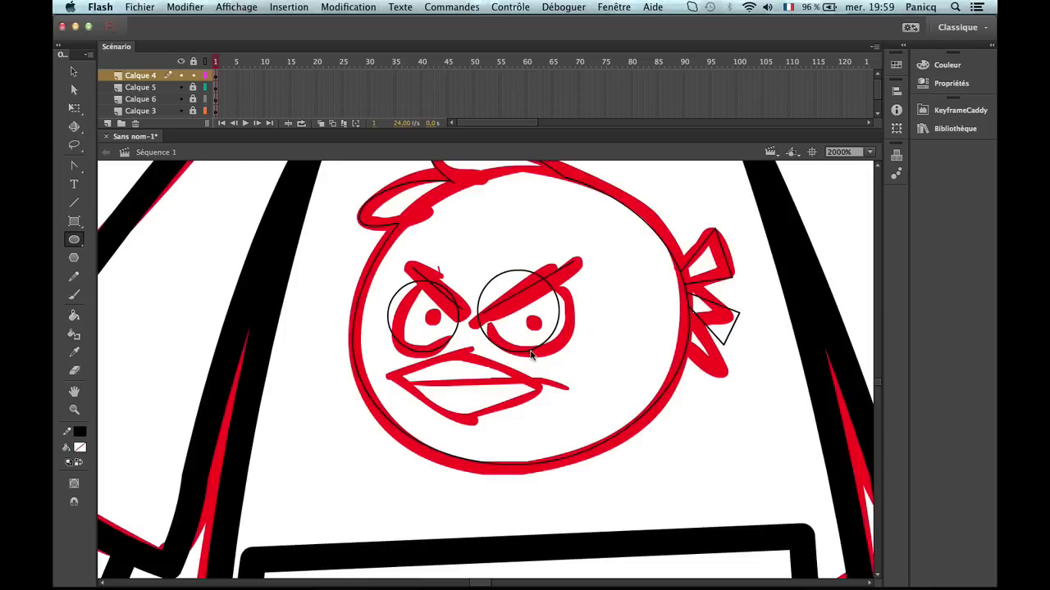
Undo the right eye's circle, redraw it to match the sketch, and add a small pupil circle inside it.
key(v)
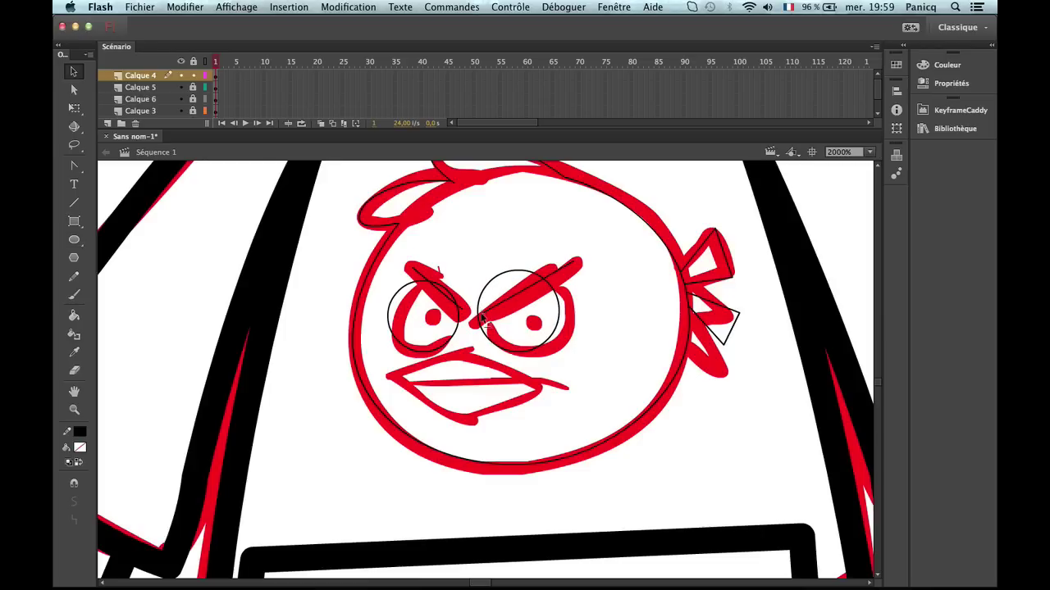
key(ctrl+z)
key(n)
mouse_move(497, 285)
mouse_down()
mouse_move(561, 349)
mouse_move(542, 332)
mouse_move(565, 358)
mouse_move(550, 363)
mouse_up()
key(ctrl+z)
key(o)
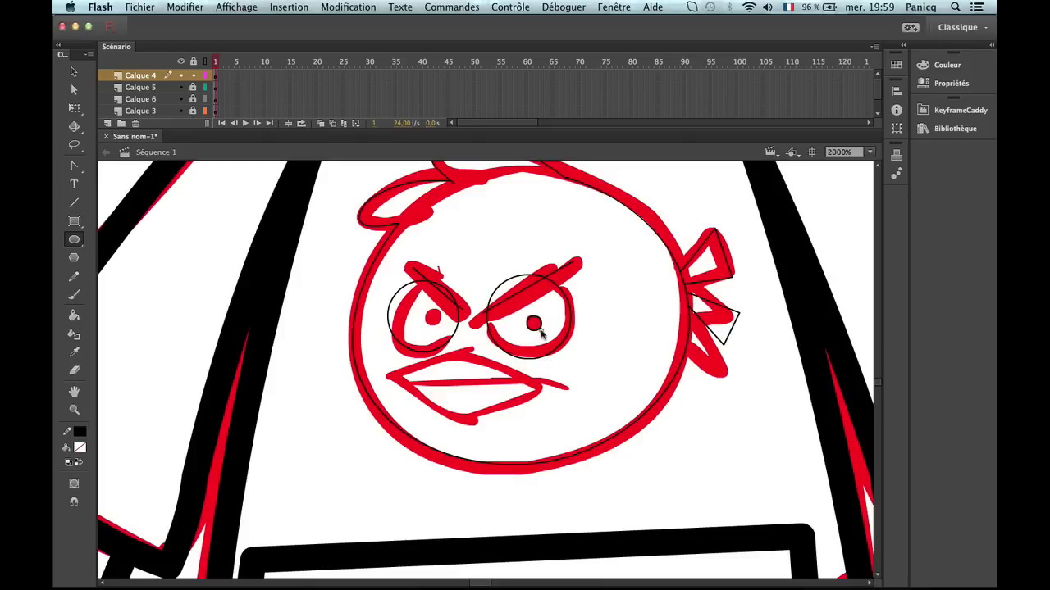
Set the fill colour to black and fill the right eye's pupil with it.
key(v)
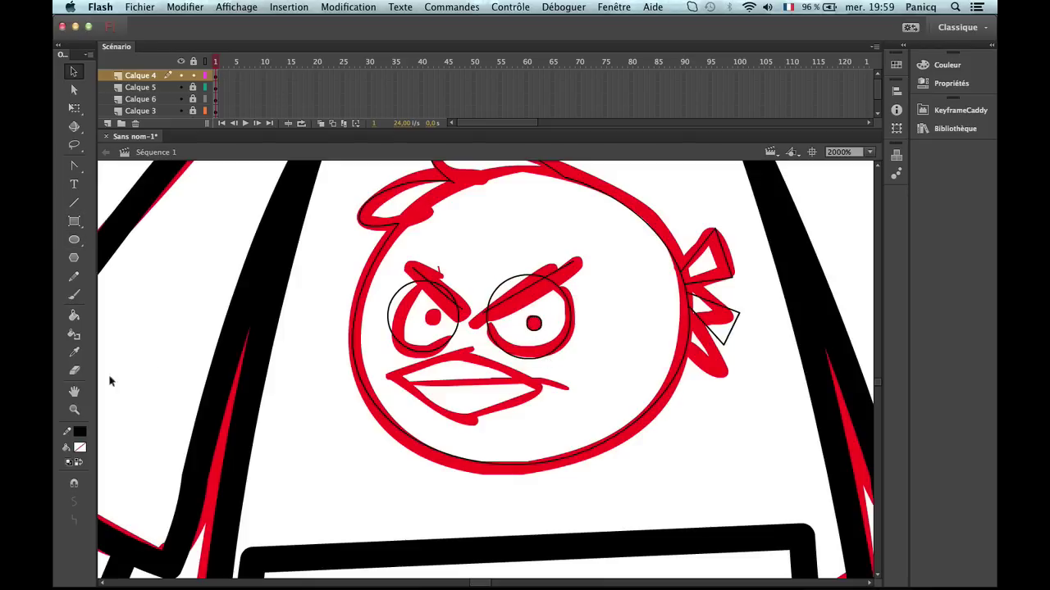
click(80, 447)
click(233, 491)
key(k)
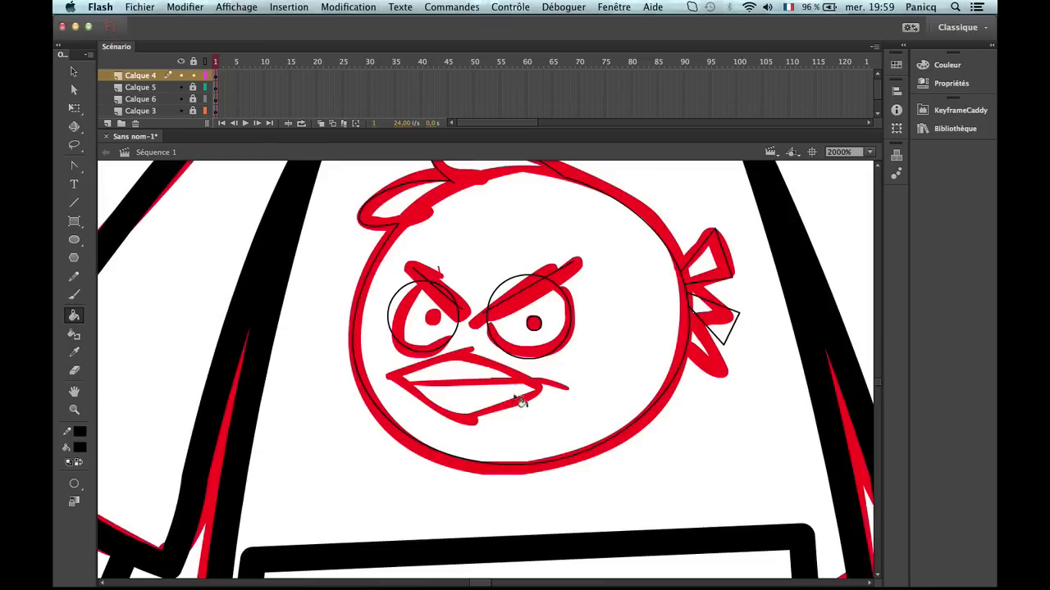
click(533, 324)
Select the black pupil and place a copy of it in the bird's left eye.
key(v)
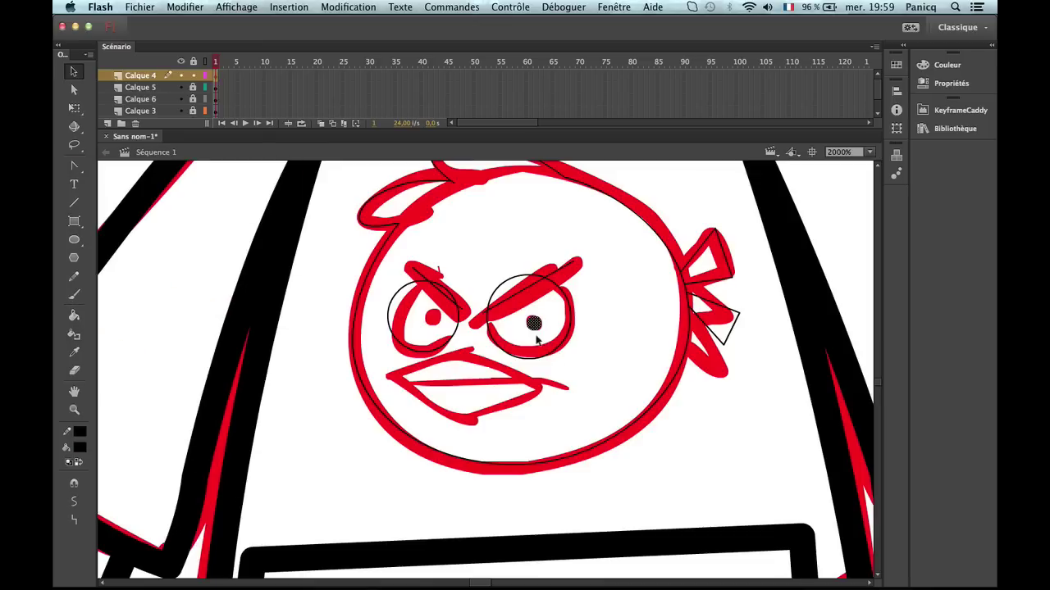
drag(534, 326, 435, 324)
key(ctrl+z)
mouse_move(540, 338)
mouse_down()
mouse_move(438, 333)
mouse_move(554, 387)
mouse_up()
click(458, 371)
key(n)
key(super+z)
key(super+z)
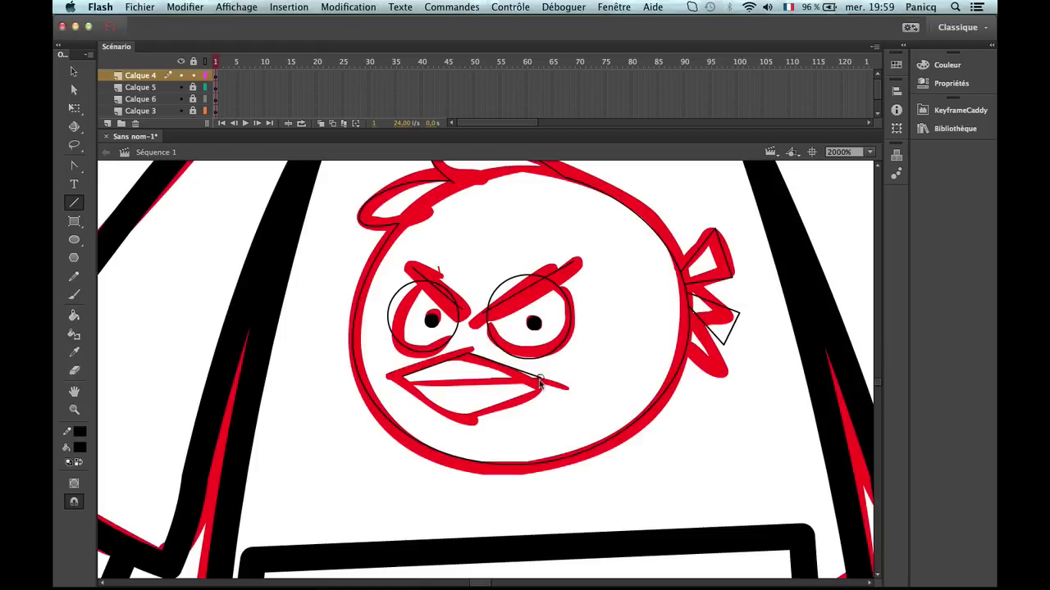
drag(539, 384, 564, 392)
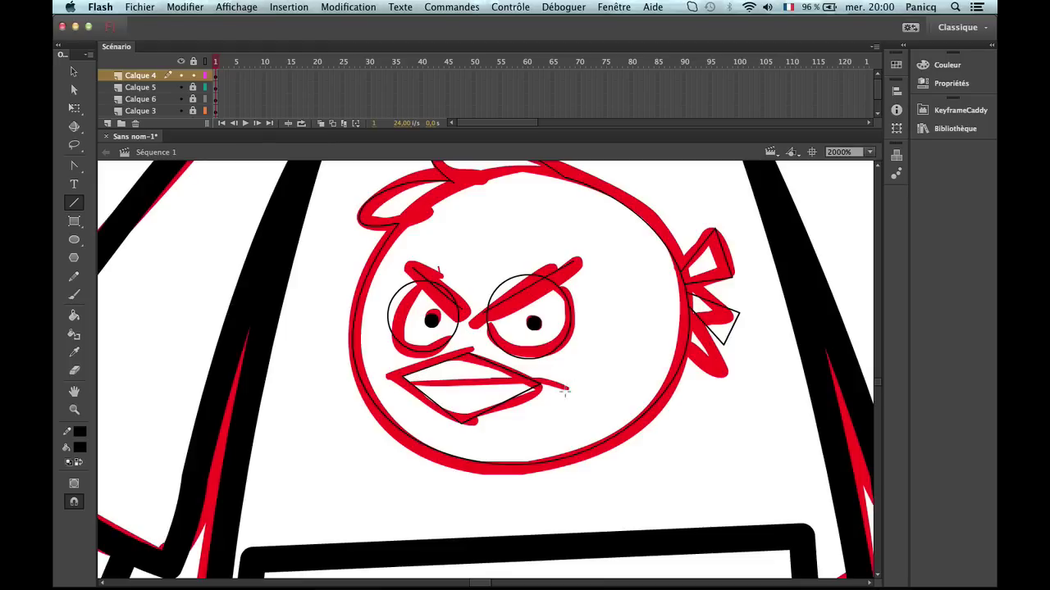
key(ctrl+z)
key(ctrl+z)
key(ctrl+z)
key(ctrl+z)
key(ctrl+z)
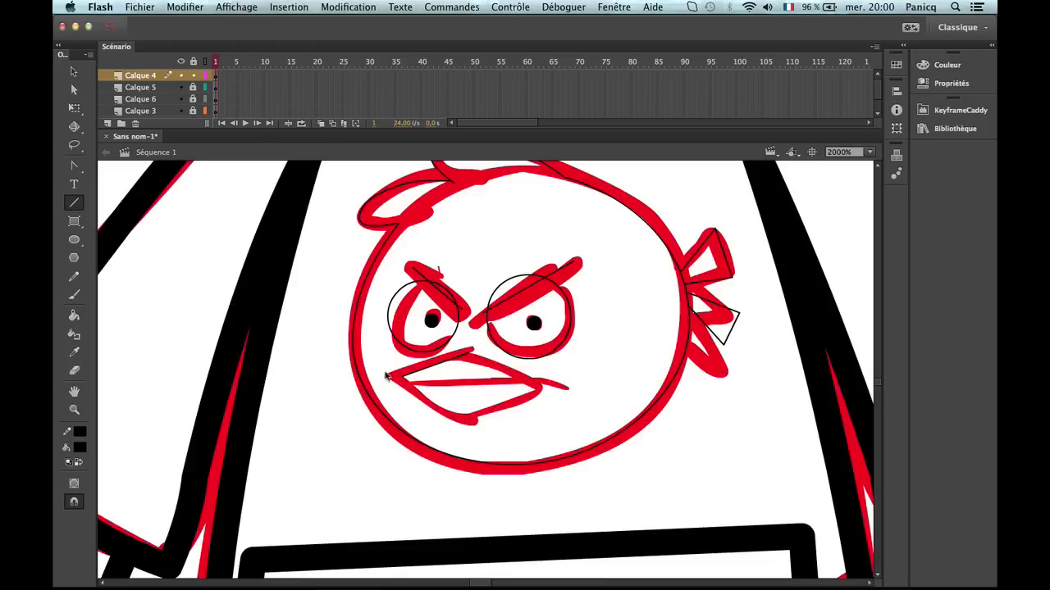
Draw a slightly curved mouth line running past the beak's corner and add the two lines of the upper beak.
drag(387, 375, 568, 388)
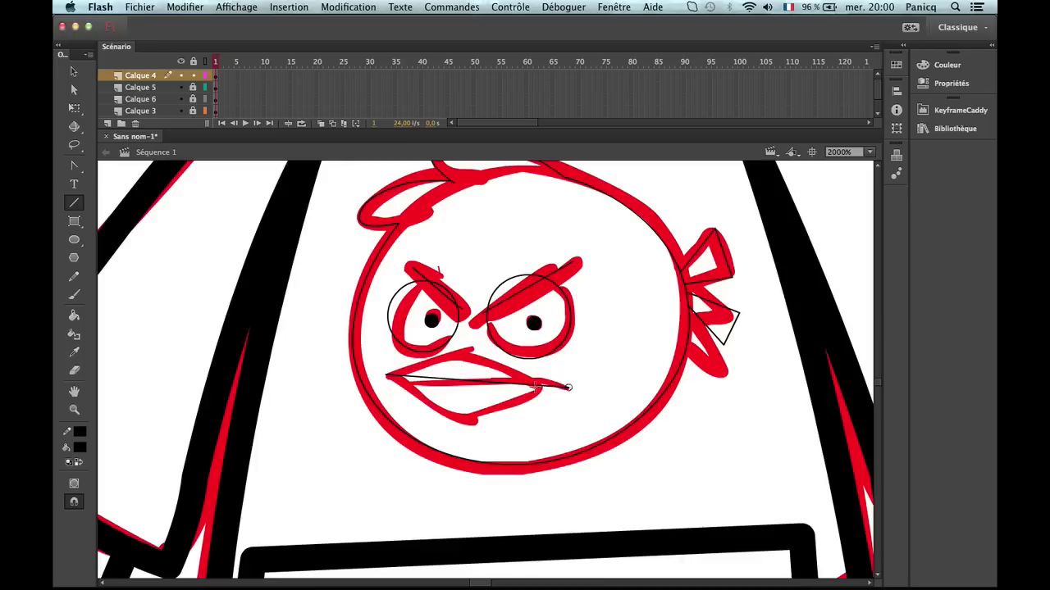
key(v)
mouse_move(458, 382)
mouse_down()
mouse_move(381, 383)
mouse_move(447, 379)
mouse_move(469, 353)
mouse_move(533, 383)
mouse_up()
key(n)
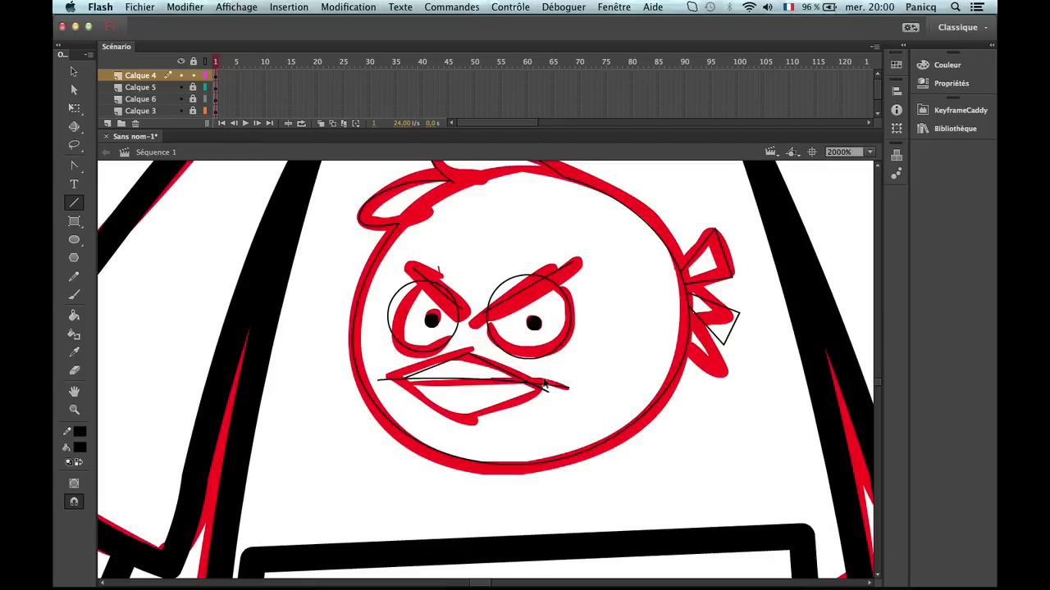
Delete the upper beak line's end that overhangs below the mouth line.
key(b)
key(v)
double_click(546, 391)
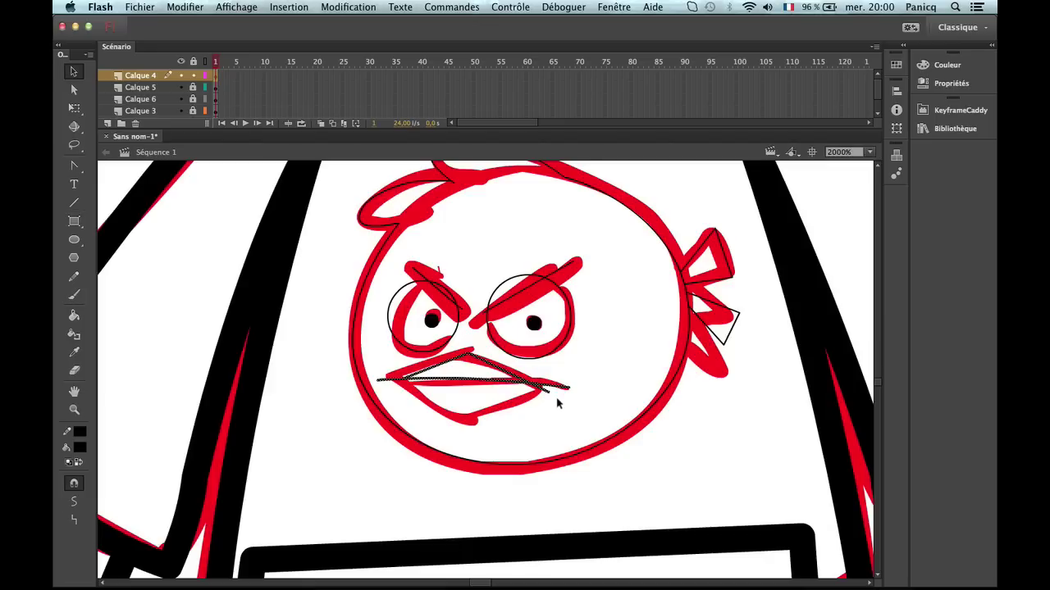
click(557, 403)
key(z)
key(b)
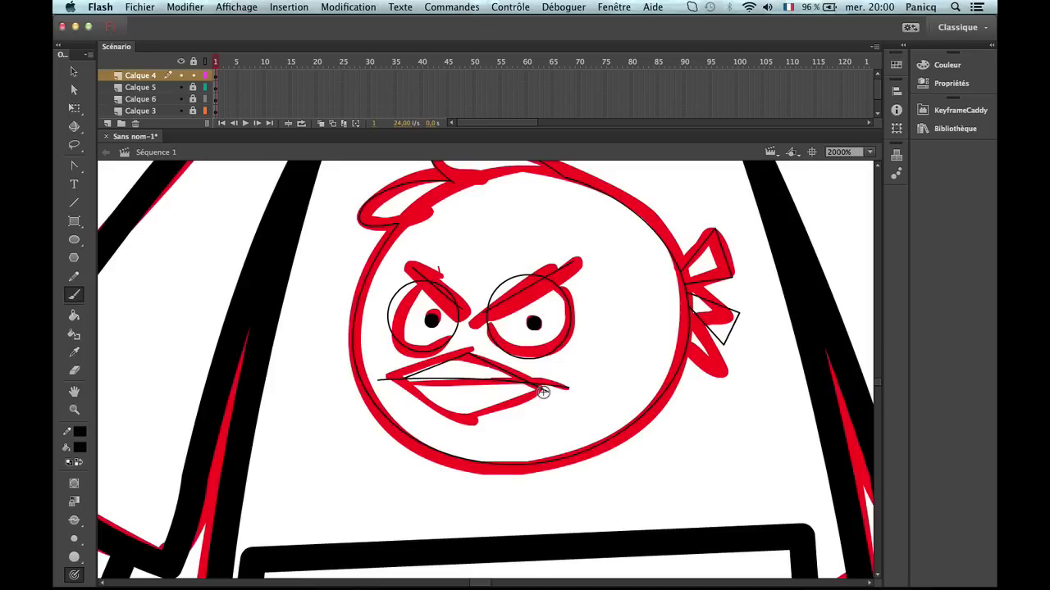
key(v)
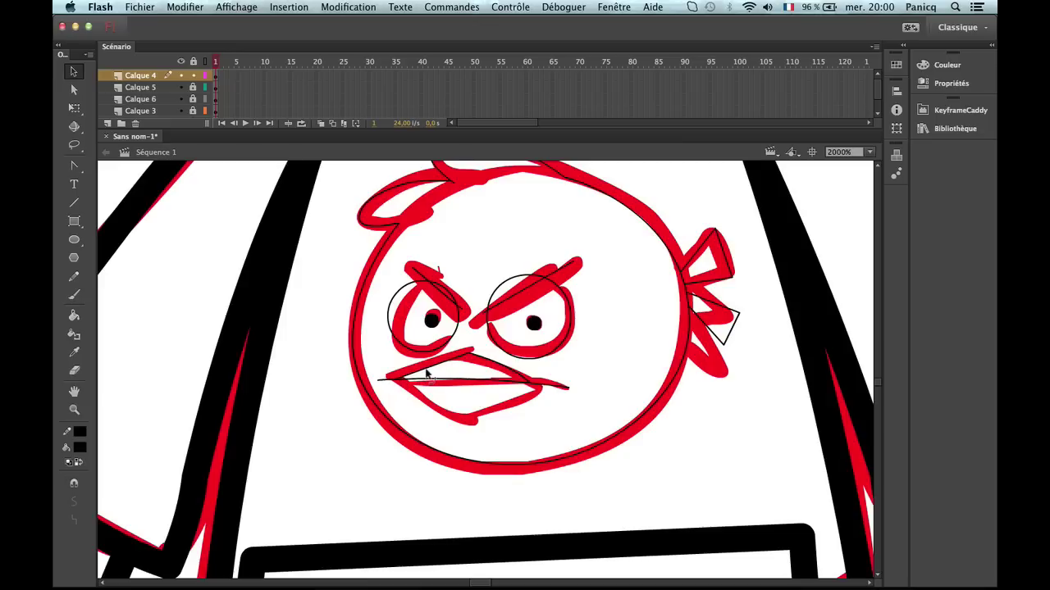
Draw the two lines of the lower beak with object snapping on and pull their meeting point down onto the sketched tip.
key(n)
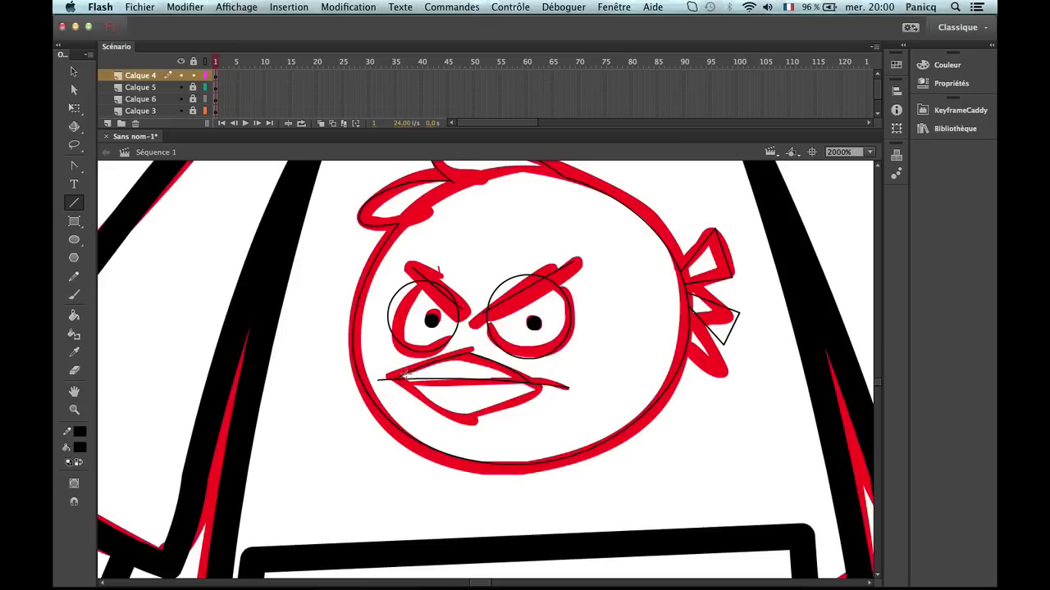
key(super+shift+slash)
mouse_move(392, 382)
mouse_down()
mouse_move(470, 420)
mouse_move(461, 416)
mouse_move(535, 385)
mouse_up()
key(v)
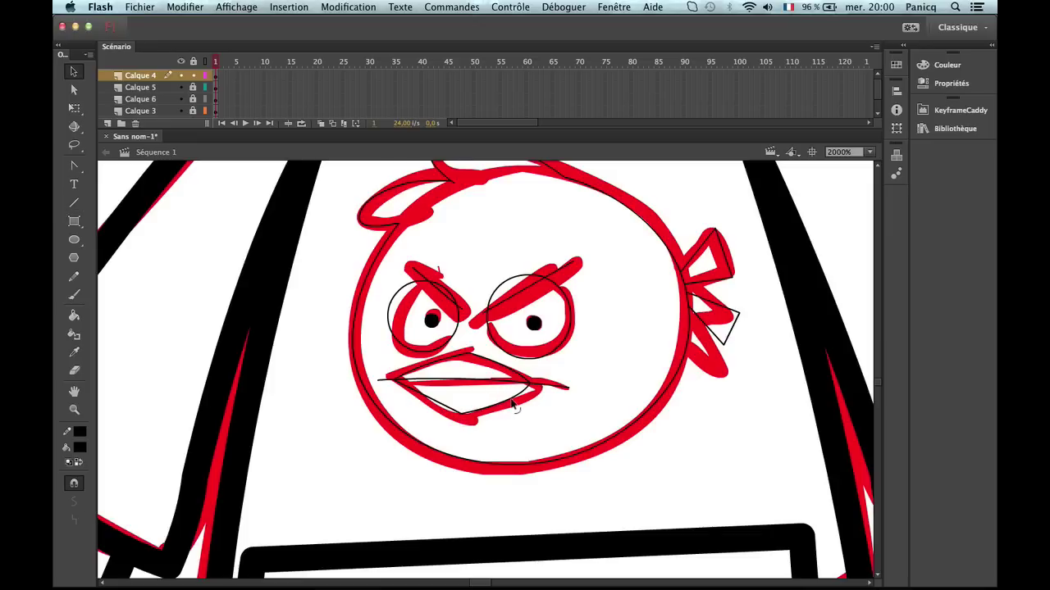
drag(447, 406, 460, 426)
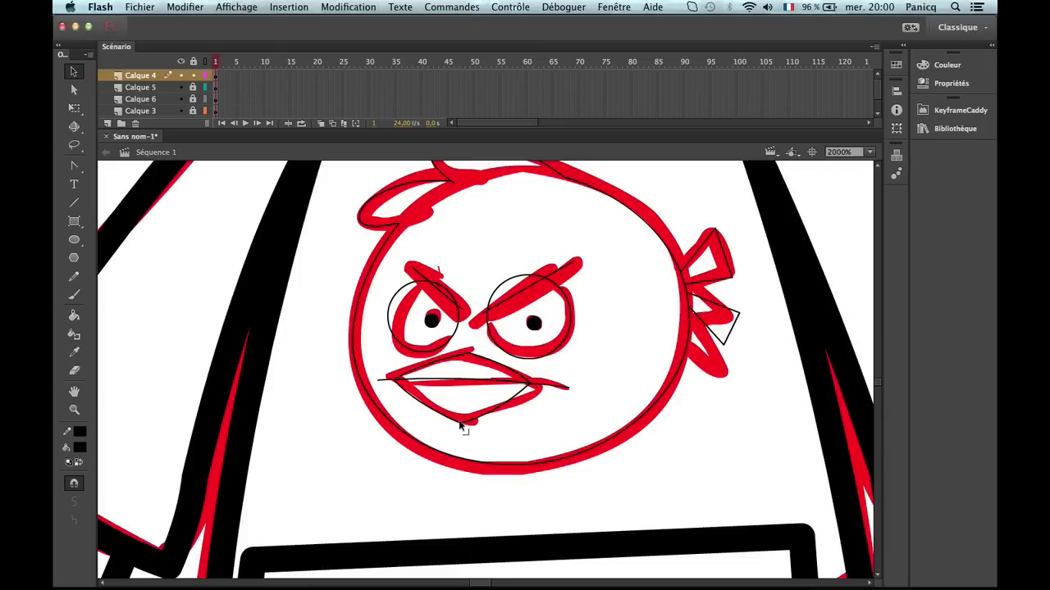
key(z)
alt+click(511, 330)
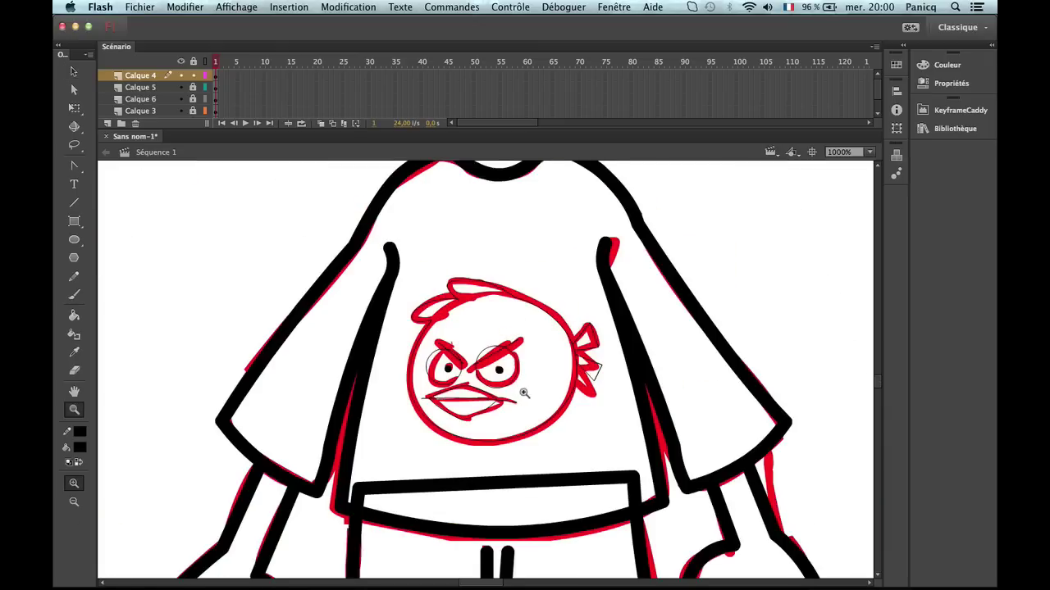
key(v)
double_click(561, 418)
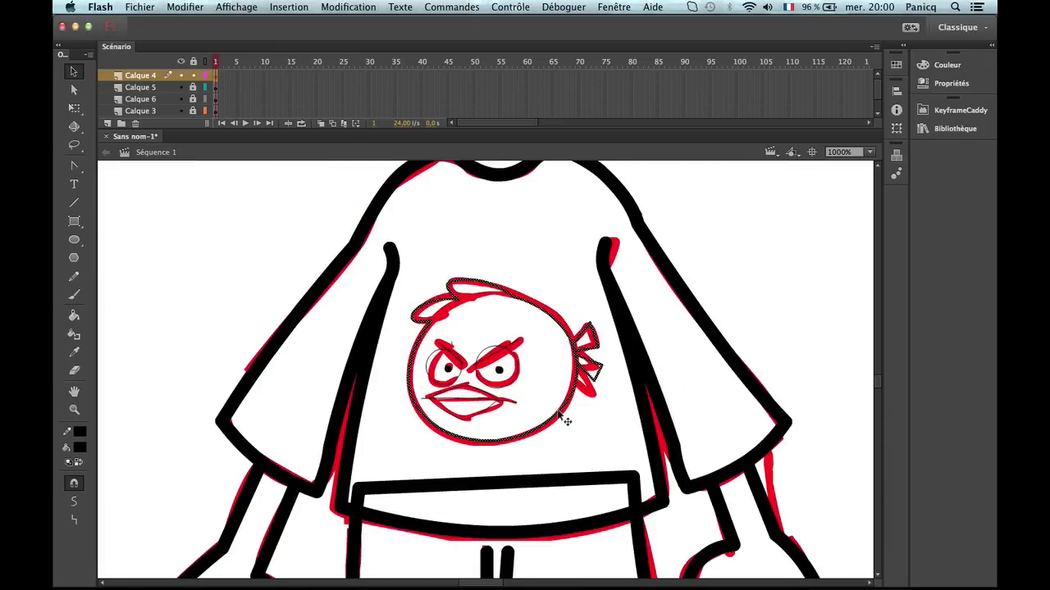
click(406, 250)
drag(341, 246, 597, 479)
click(616, 430)
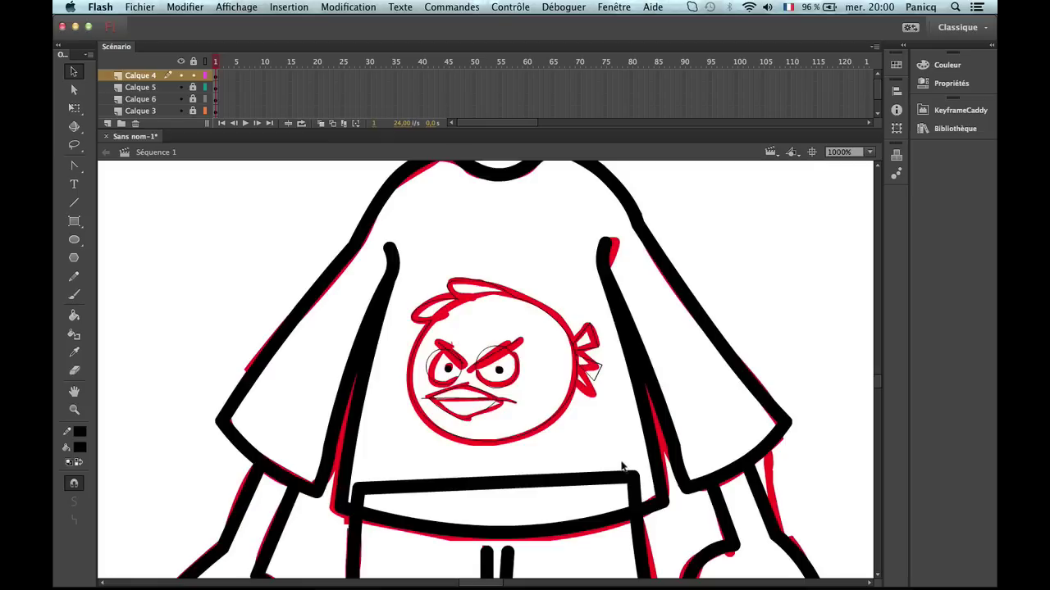
Select the bird's outline, feather, eye and beak lines together and try a stroke thickness of 2, settling on 1.
double_click(573, 401)
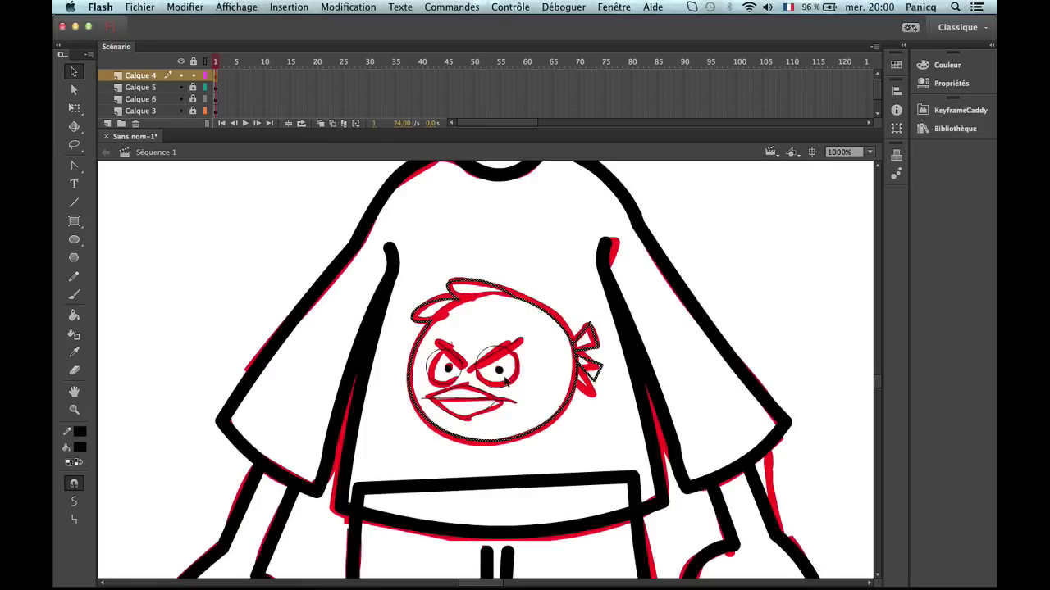
shift+click(505, 380)
shift+click(466, 371)
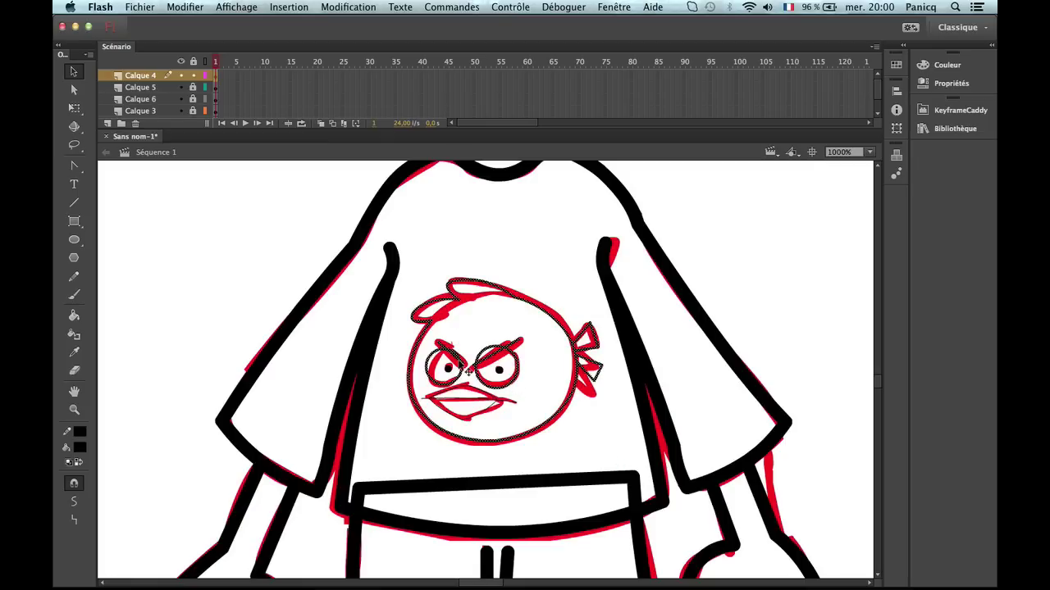
shift+click(471, 398)
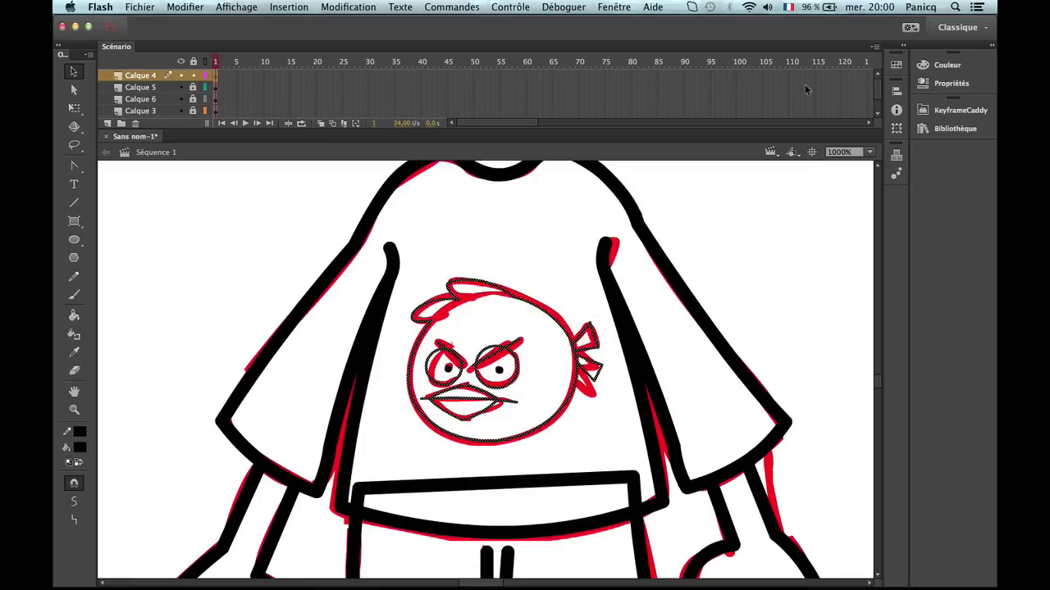
click(914, 85)
drag(855, 205, 795, 192)
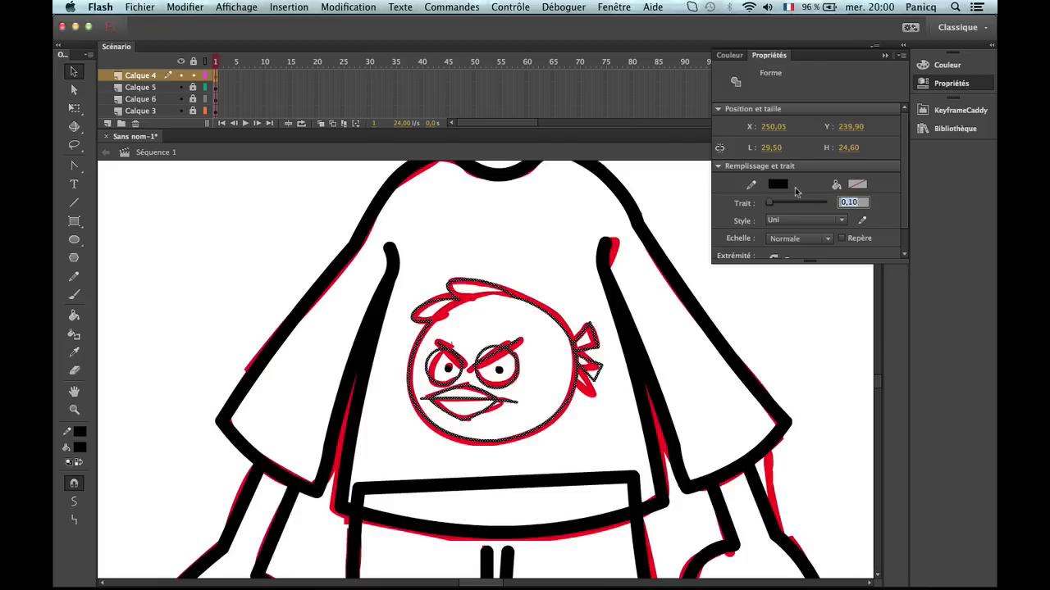
text(2)
key(Return)
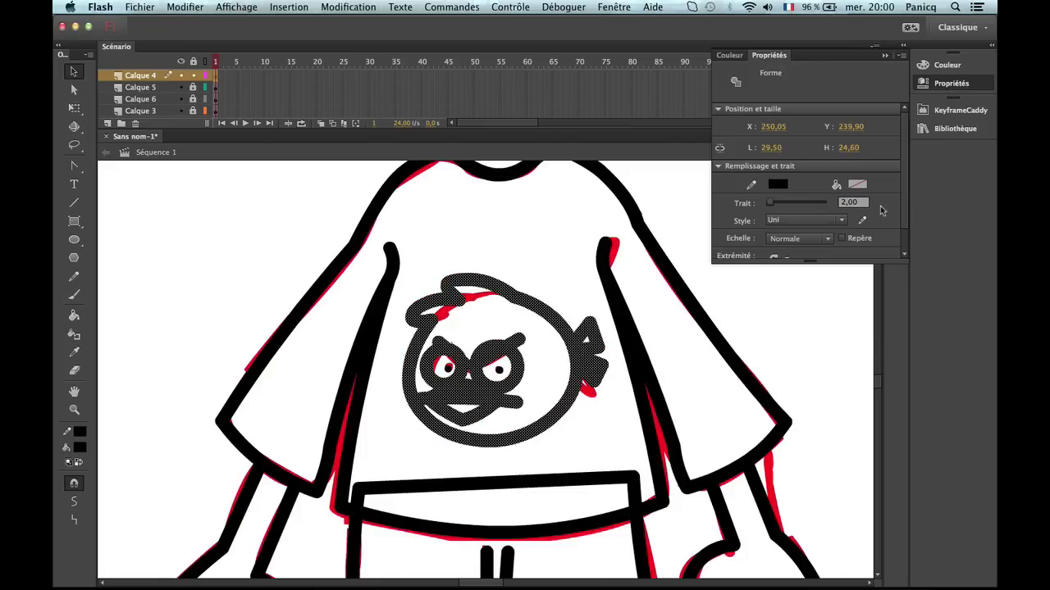
drag(857, 203, 781, 188)
click(813, 351)
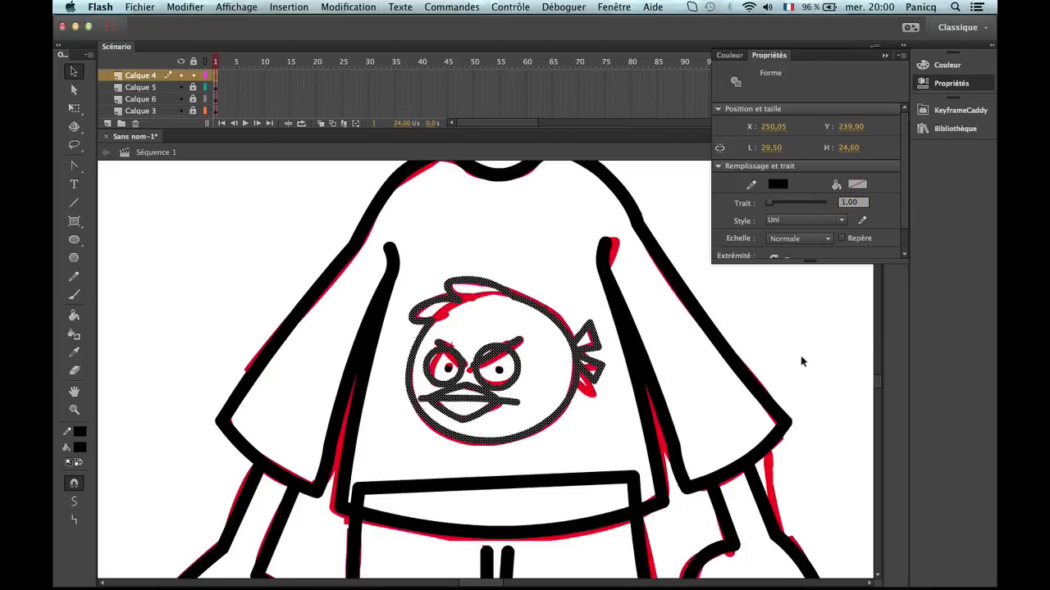
Bend the top arc of the bird's right eye down onto the slanted right eyebrow.
key(z)
click(492, 398)
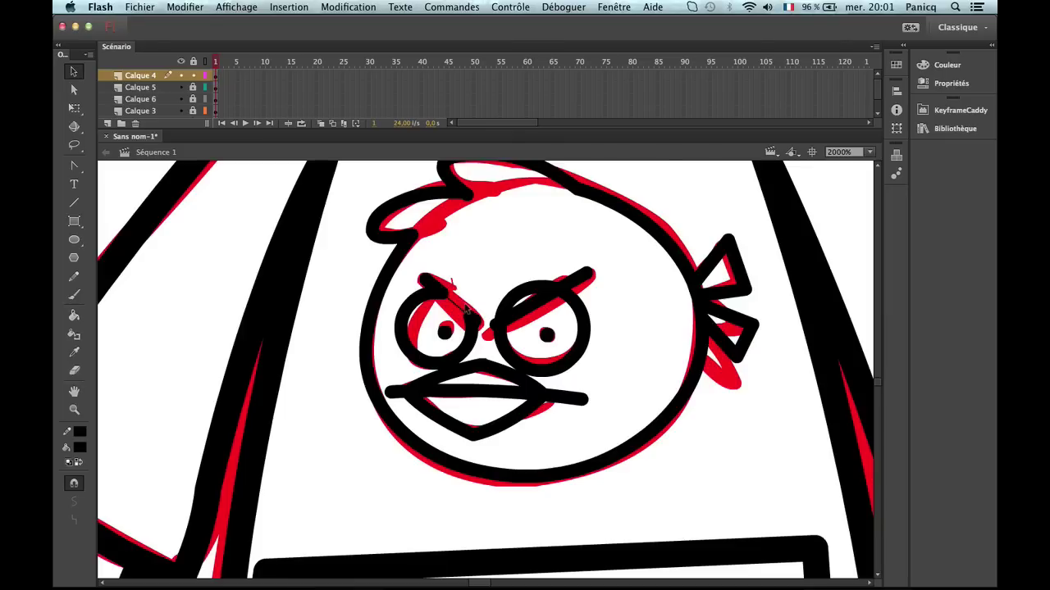
drag(538, 291, 533, 306)
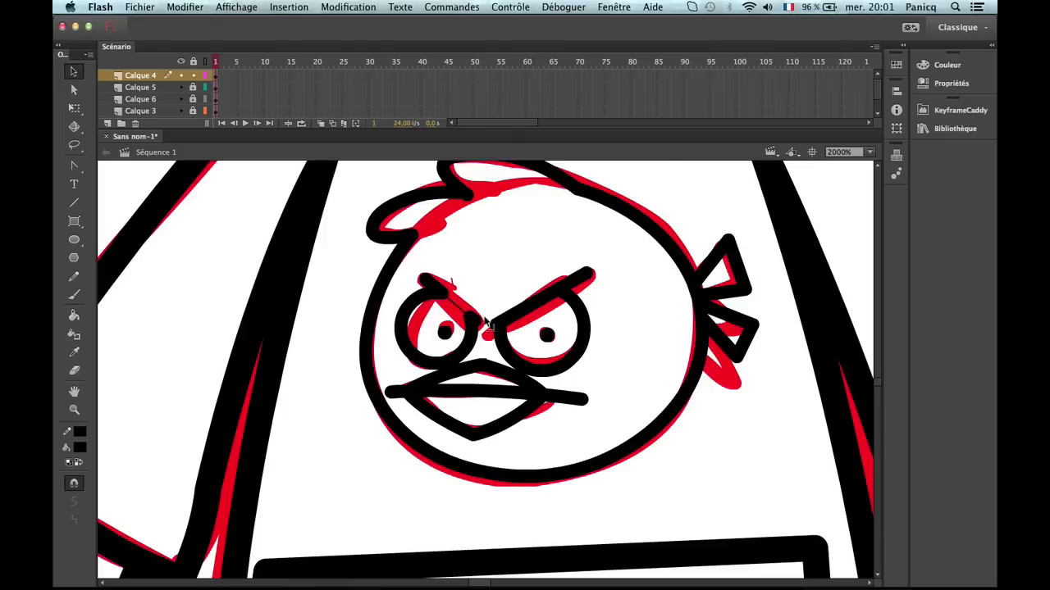
Set the thin segment of the bird's left eyebrow to stroke thickness 1 and raise the upper beak's peak slightly.
key(n)
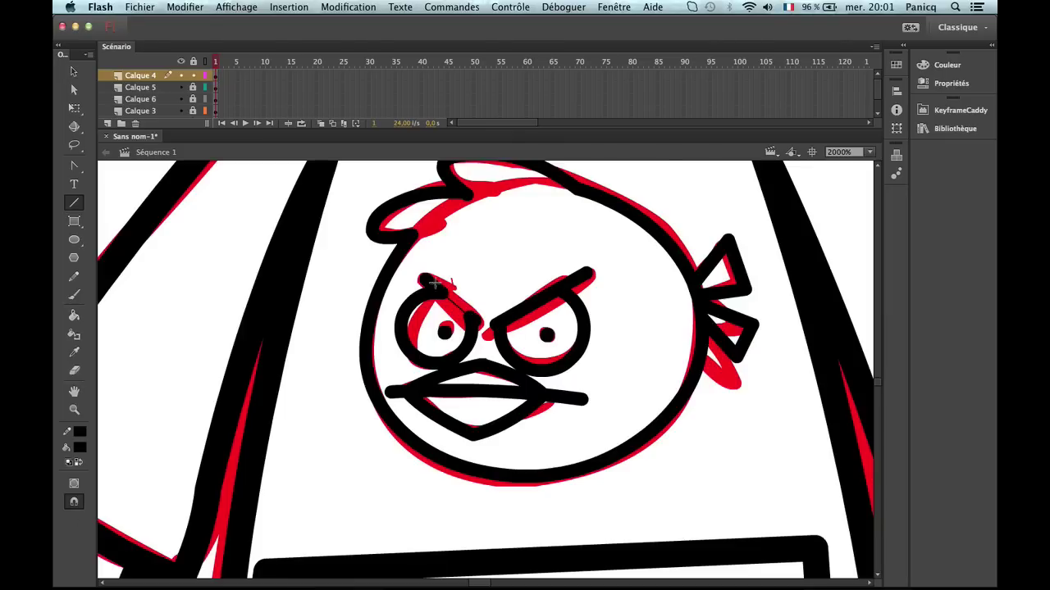
key(v)
click(472, 311)
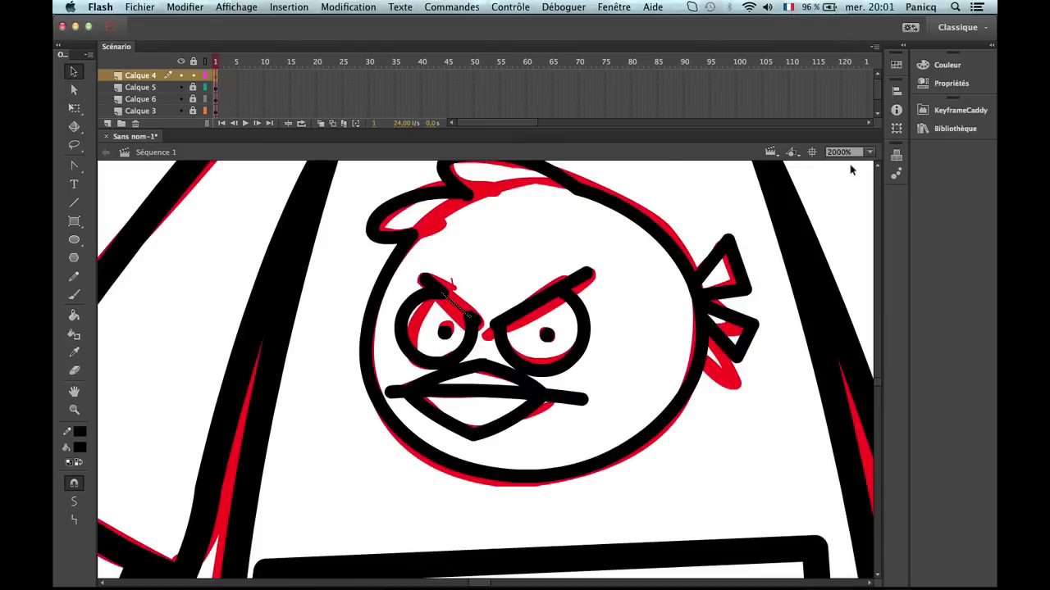
click(950, 83)
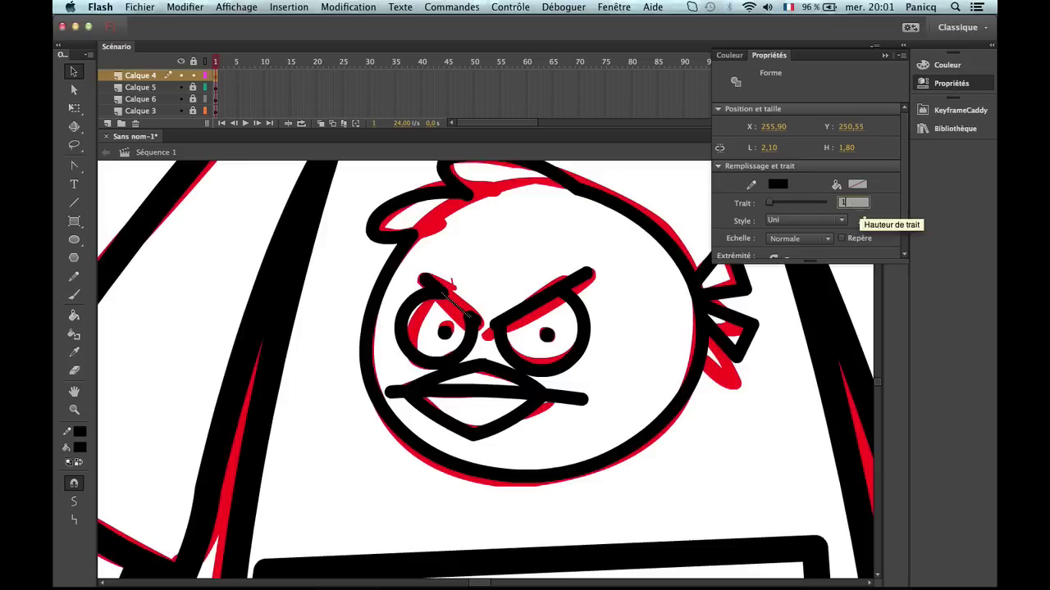
click(697, 414)
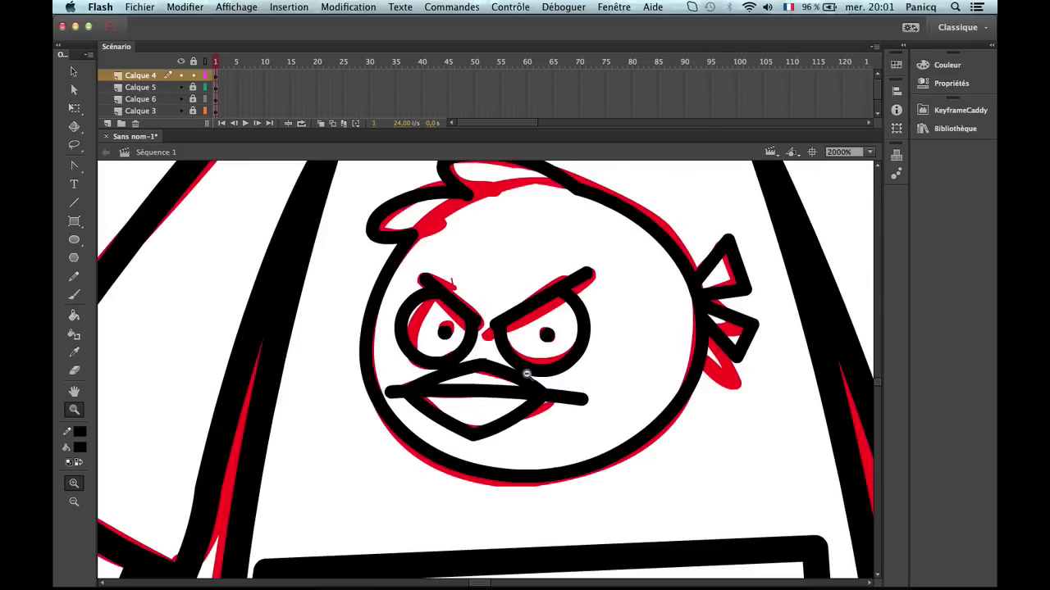
drag(475, 364, 471, 364)
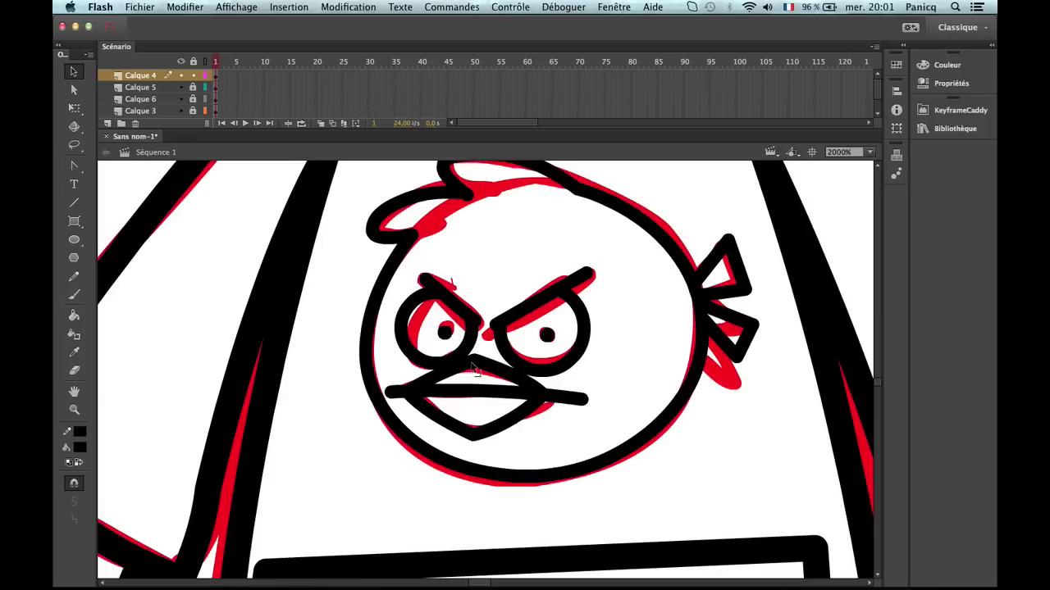
Hide the sketch layers Calque 3, Calque 2 and Calque 1 so only the black line art is displayed.
key(z)
alt+click(593, 487)
alt+click(555, 398)
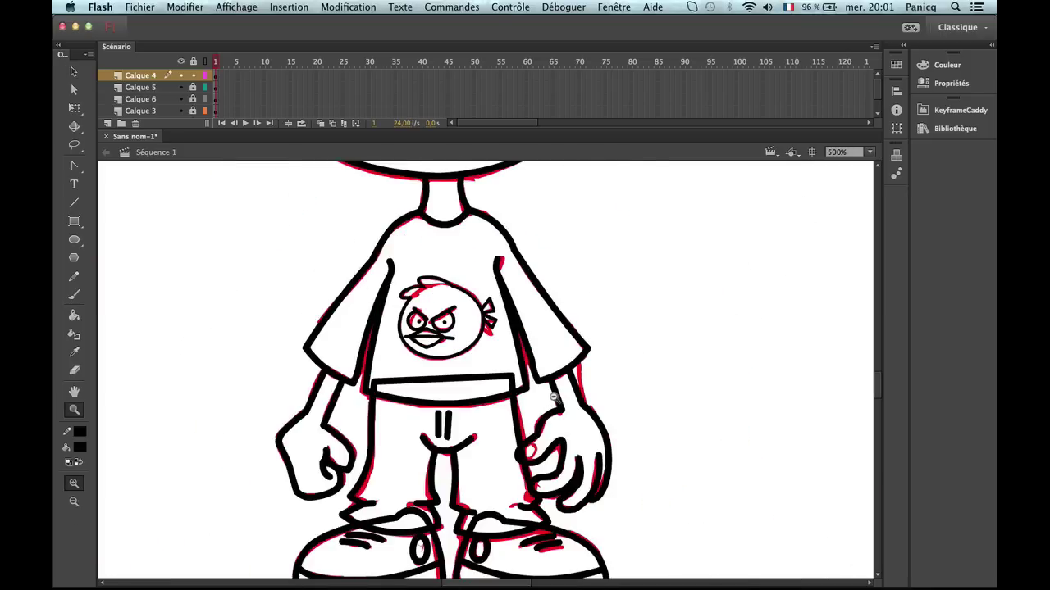
alt+click(529, 387)
scroll(524, 384, up, 2)
scroll(502, 410, up, 3)
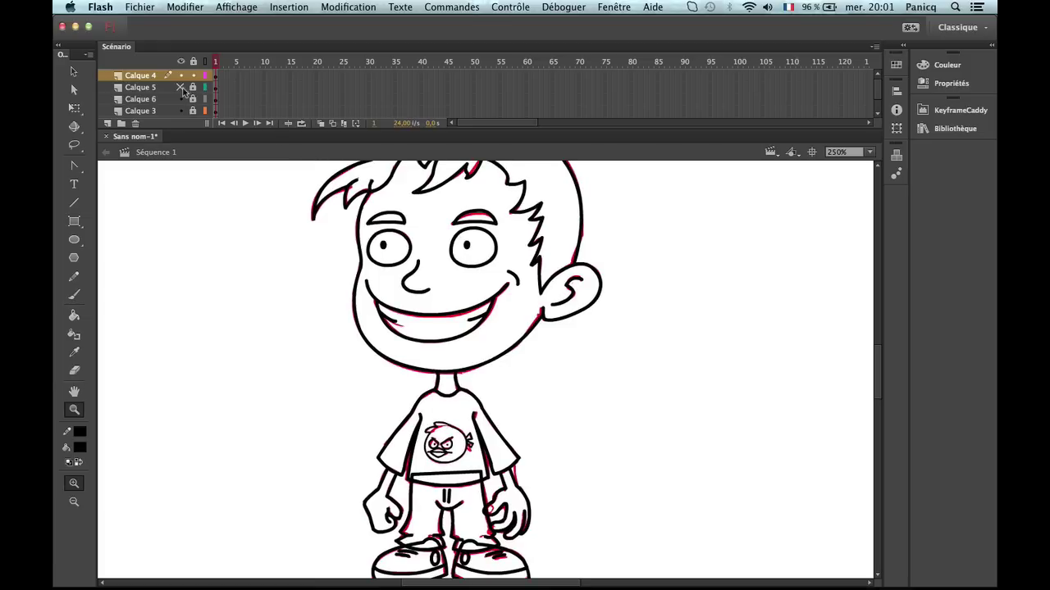
drag(179, 86, 179, 110)
scroll(184, 101, down, 2)
click(179, 87)
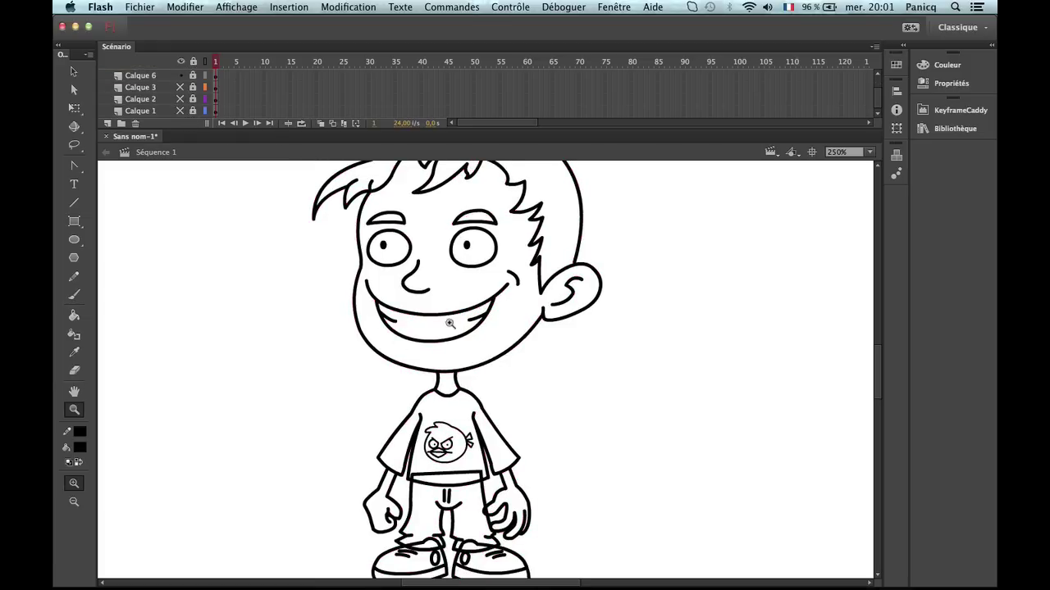
Examine the boy's clean line art, both as a whole figure and close up on the head, shirt and shoes.
alt+click(417, 254)
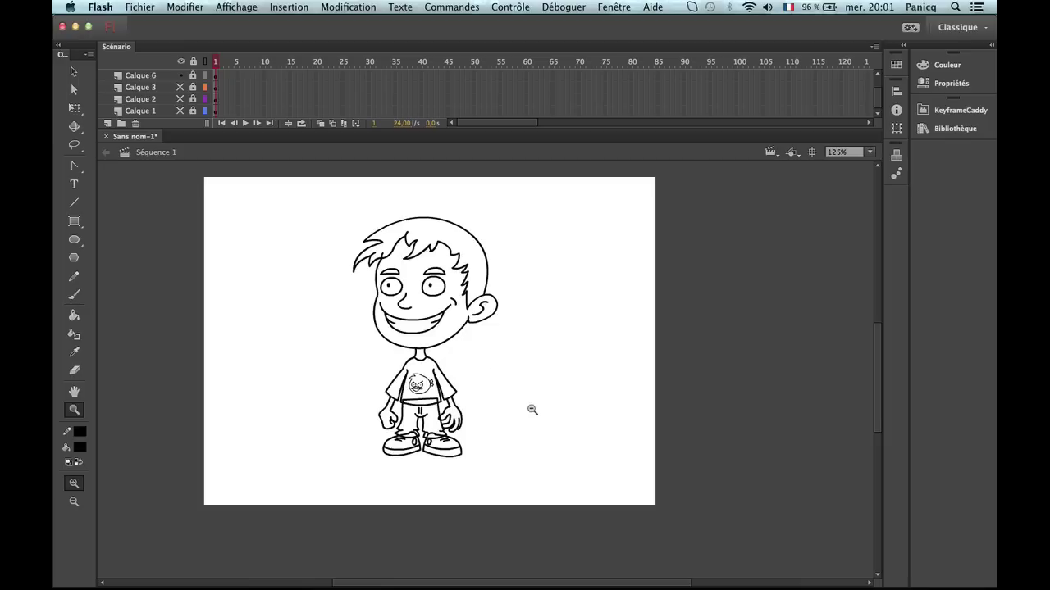
scroll(600, 386, up, 2)
click(481, 336)
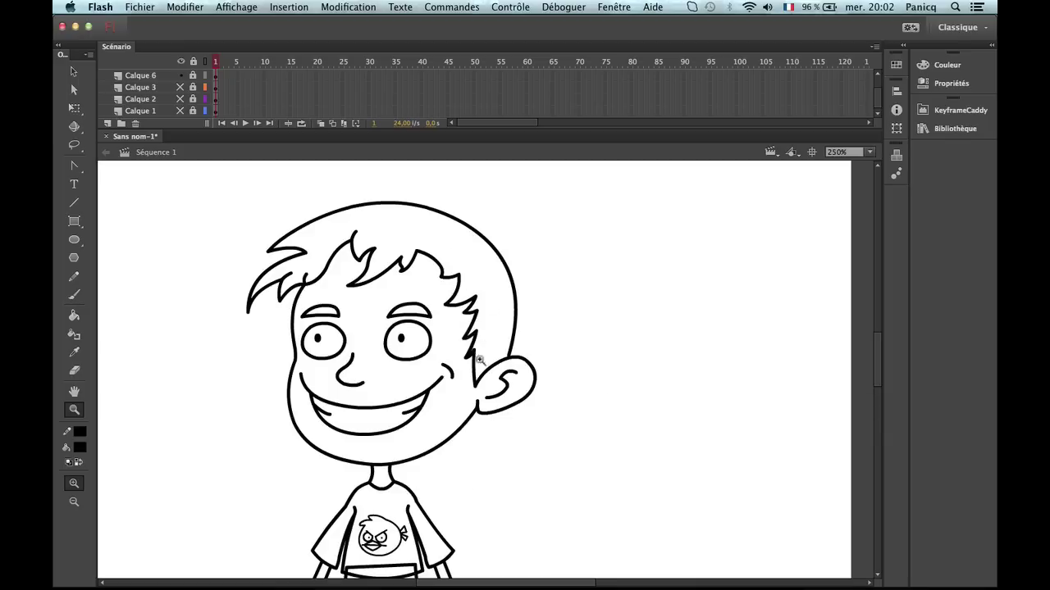
drag(480, 361, 492, 314)
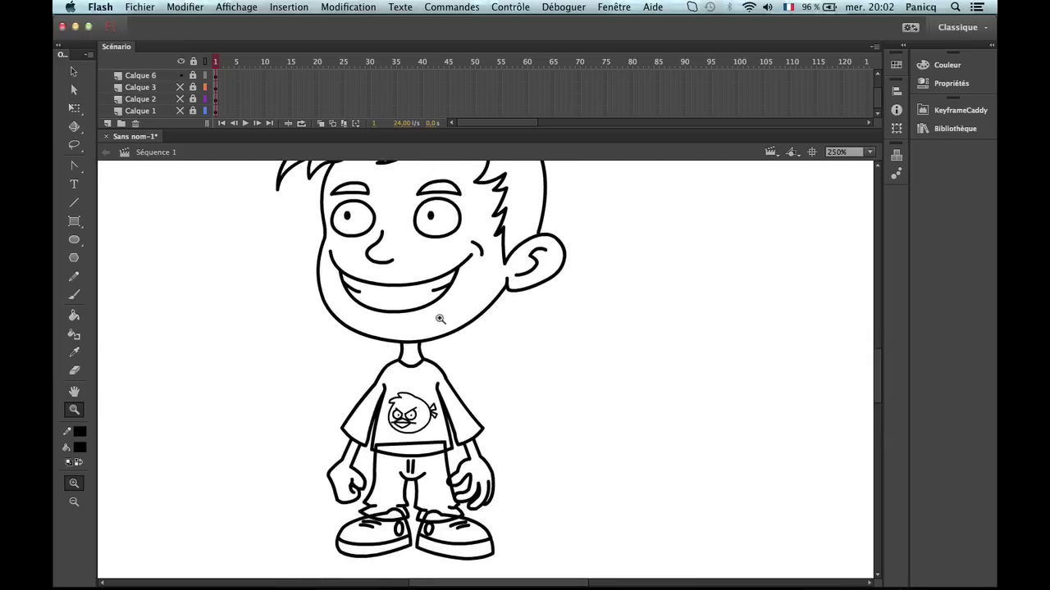
alt+click(397, 440)
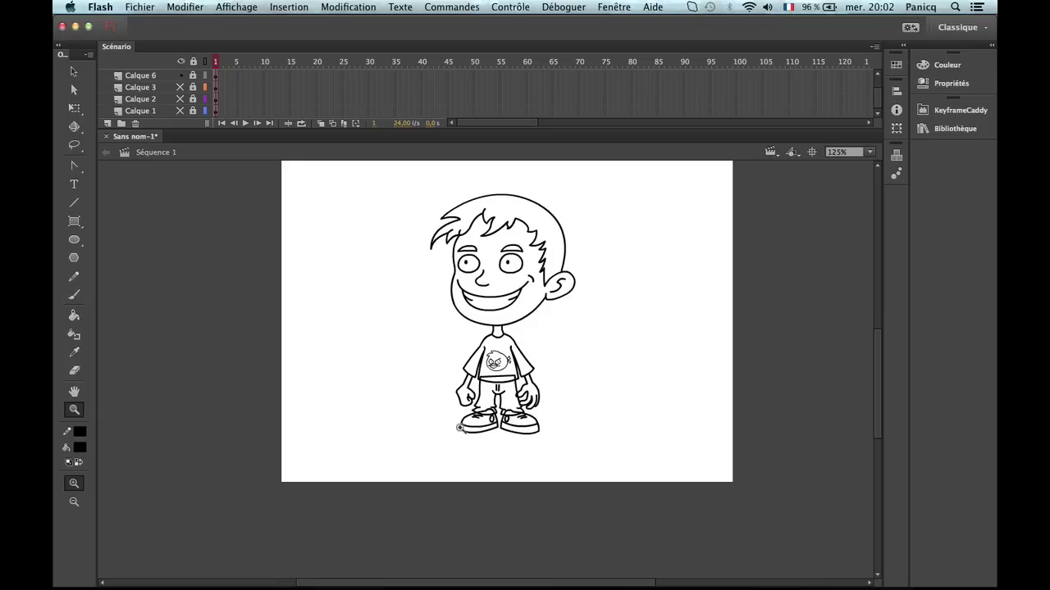
click(479, 416)
scroll(537, 280, up, 5)
alt+click(462, 379)
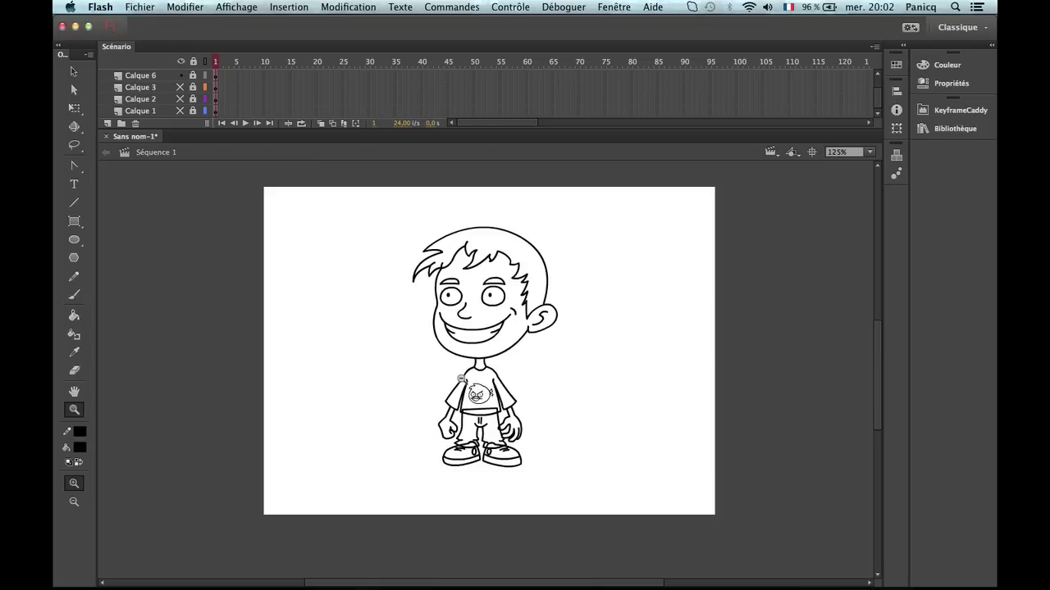
click(463, 376)
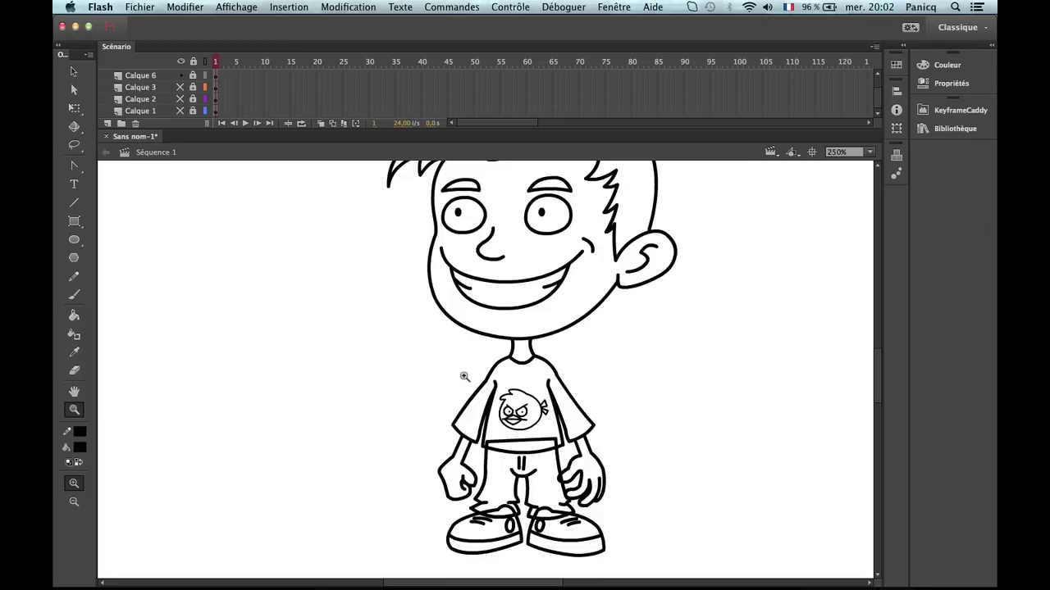
alt+click(525, 292)
Unlock the line-art layers Calque 5 and Calque 6.
key(v)
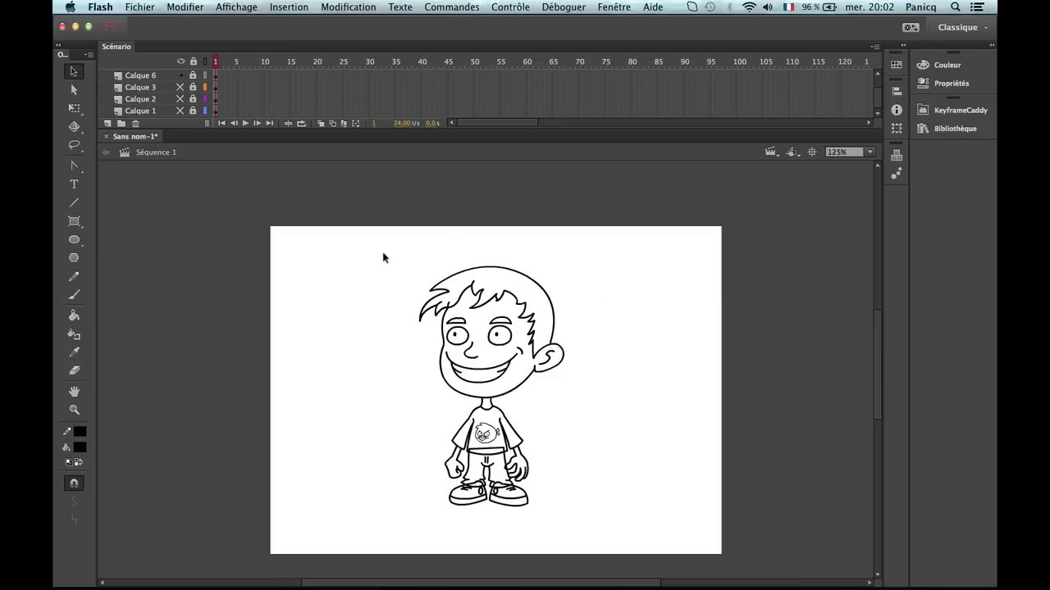
drag(382, 254, 727, 552)
scroll(455, 238, down, 2)
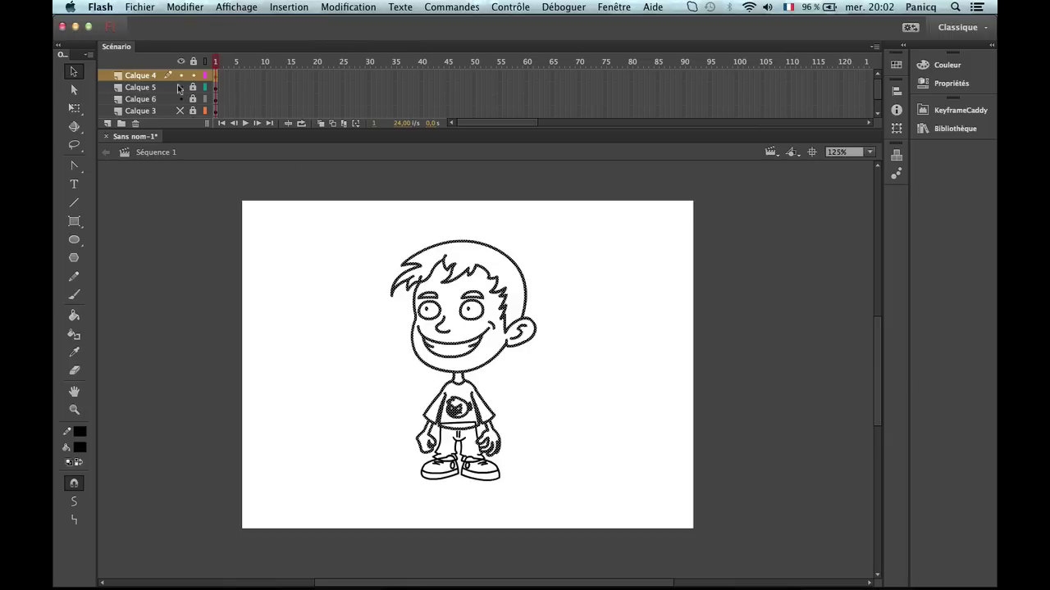
drag(193, 88, 191, 110)
scroll(270, 102, down, 1)
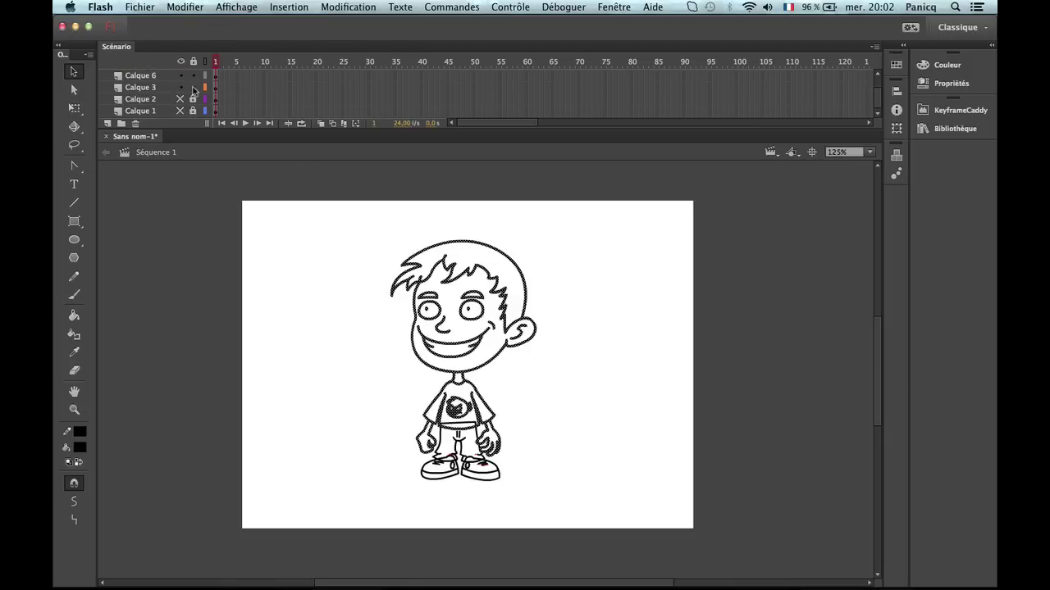
click(353, 221)
Select the boy's entire line art across the unlocked layers and convert its lines to fills.
mouse_move(656, 519)
mouse_down()
mouse_move(316, 333)
mouse_move(225, 187)
mouse_up()
click(295, 6)
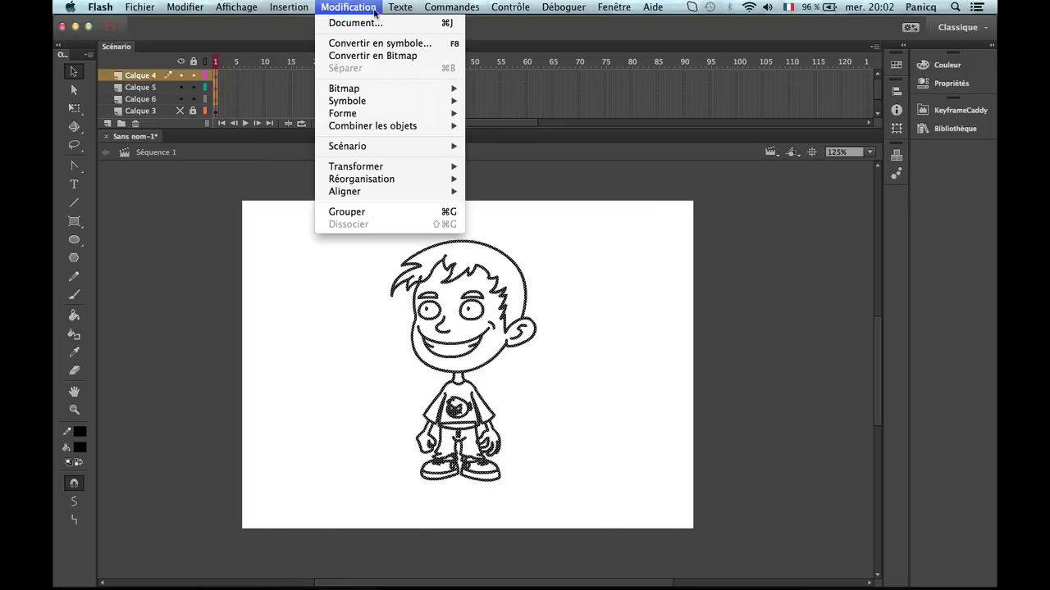
mouse_move(373, 129)
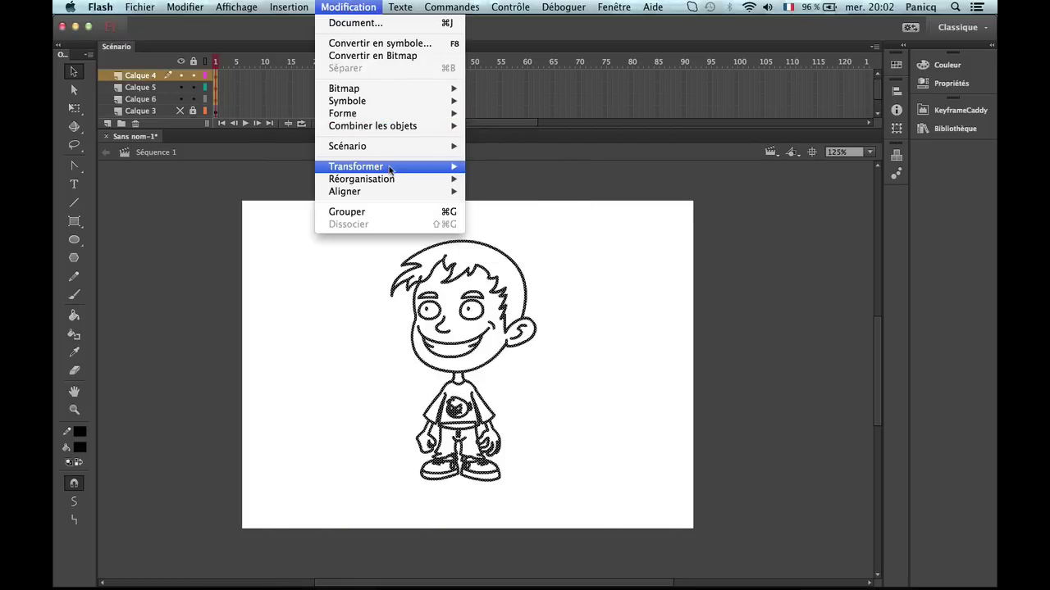
mouse_move(390, 168)
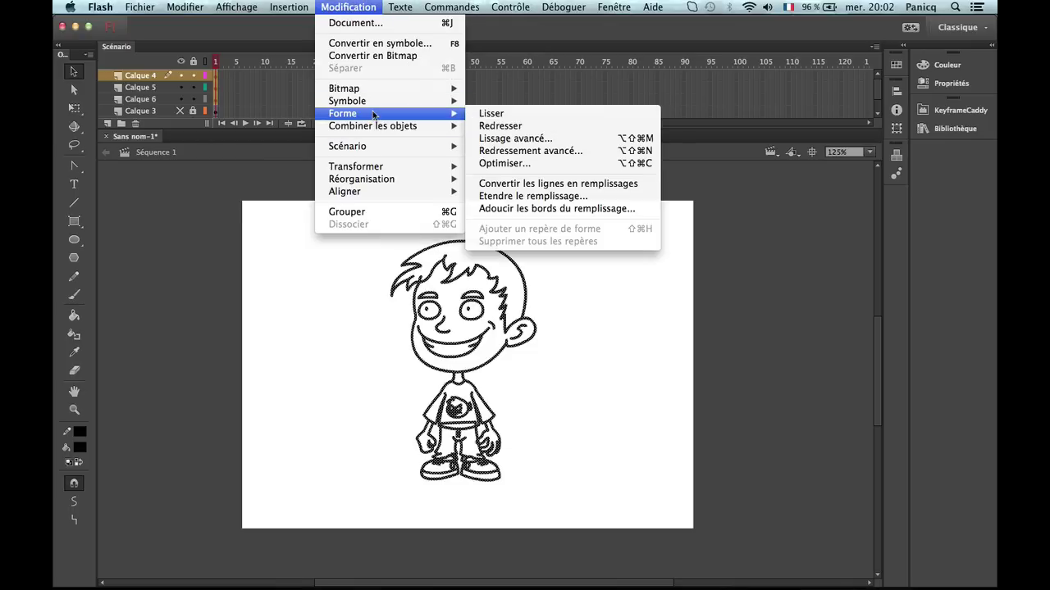
click(597, 188)
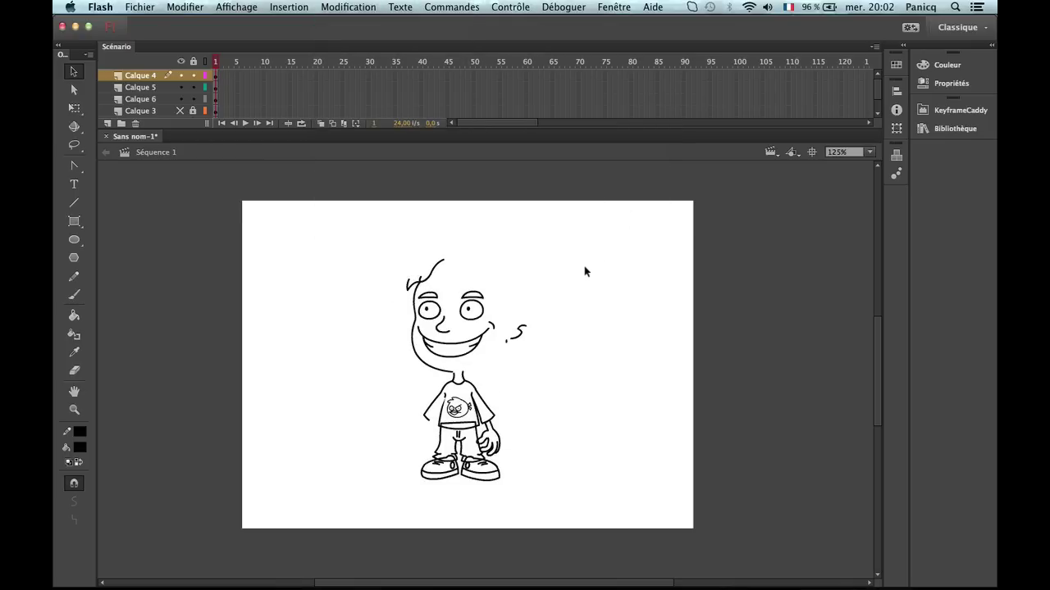
Try to convert the connected head, hair and ear outline from lines to fills in one go.
key(z)
click(547, 296)
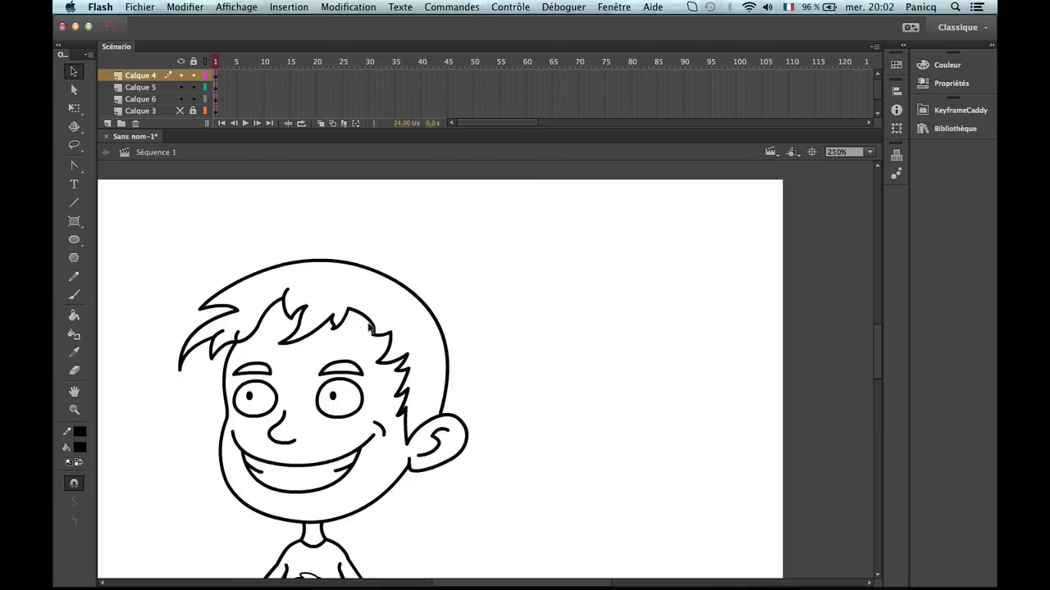
drag(588, 325, 679, 274)
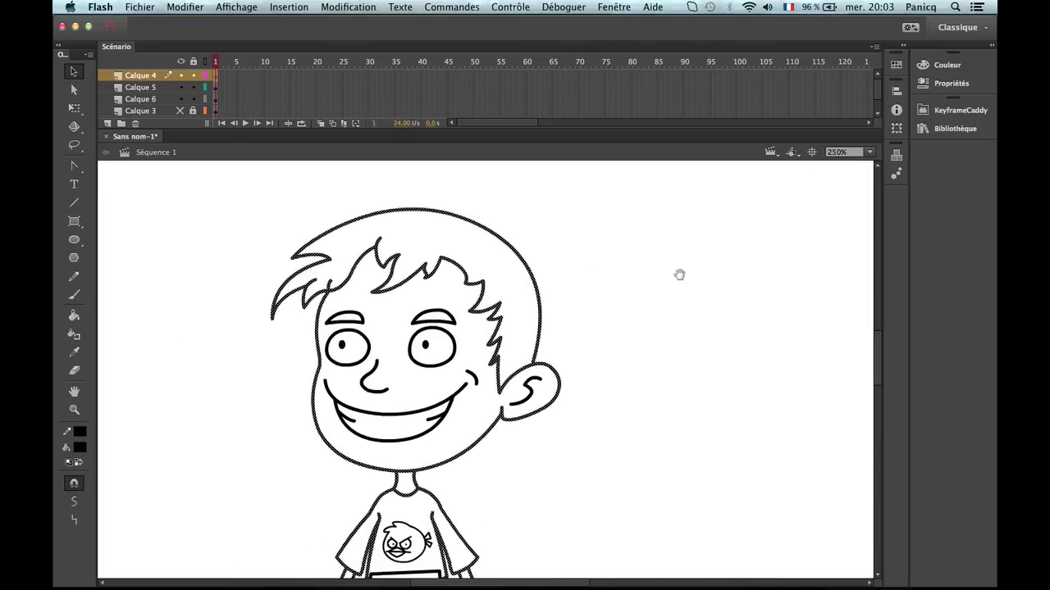
click(287, 7)
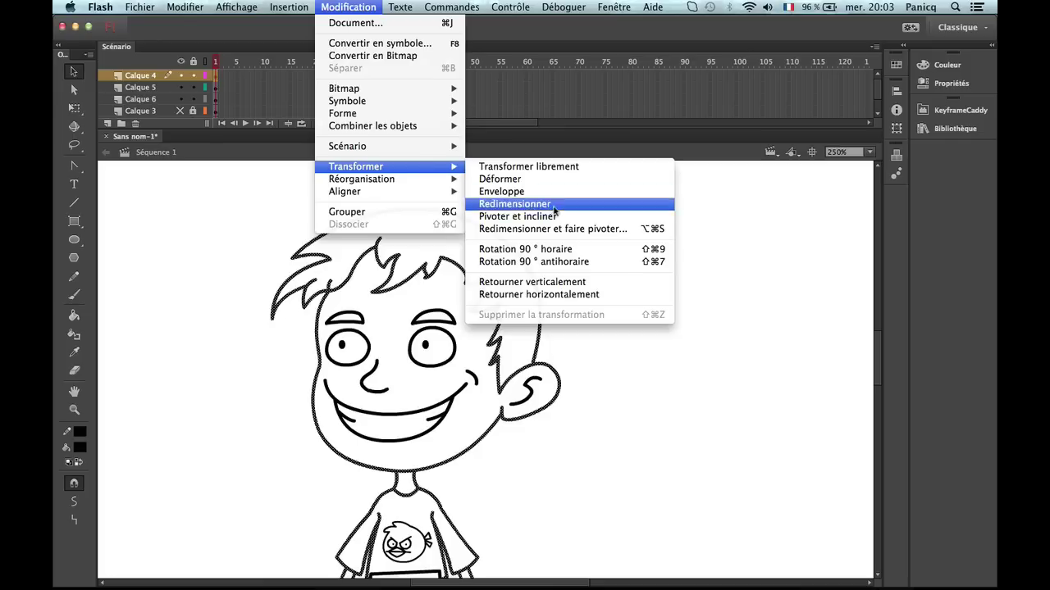
mouse_move(426, 129)
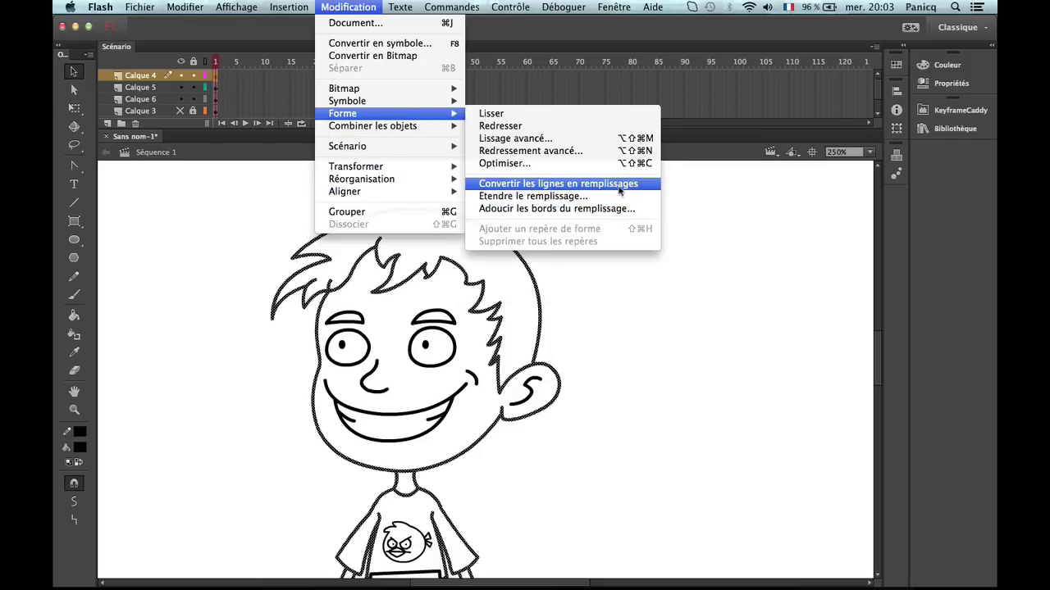
click(619, 188)
key(super+z)
click(588, 269)
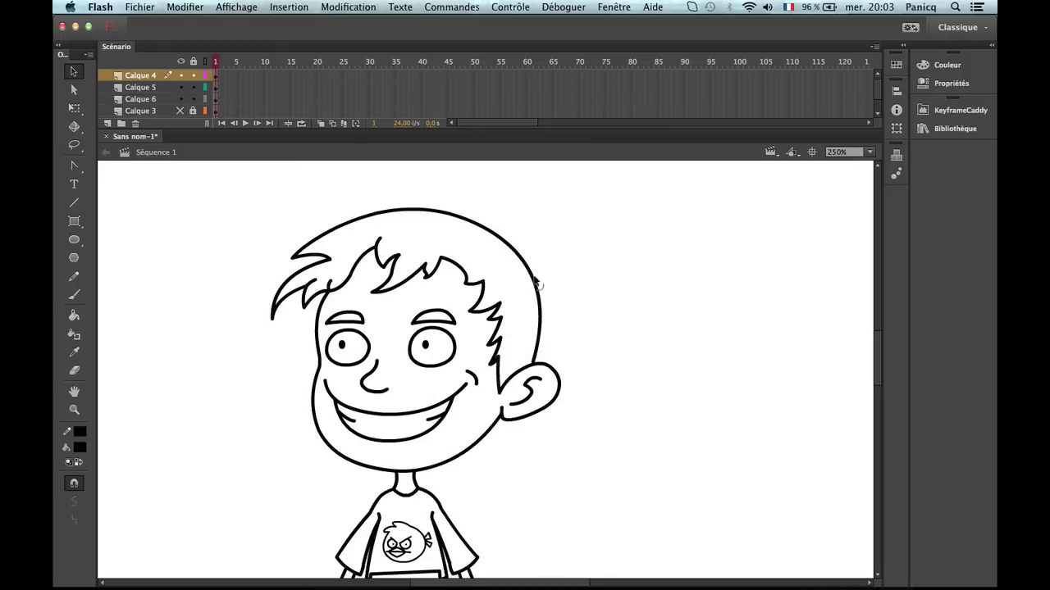
Select the connected head outline, including hair and ear, and convert its lines to fills.
key(z)
click(500, 297)
drag(493, 322, 627, 150)
key(v)
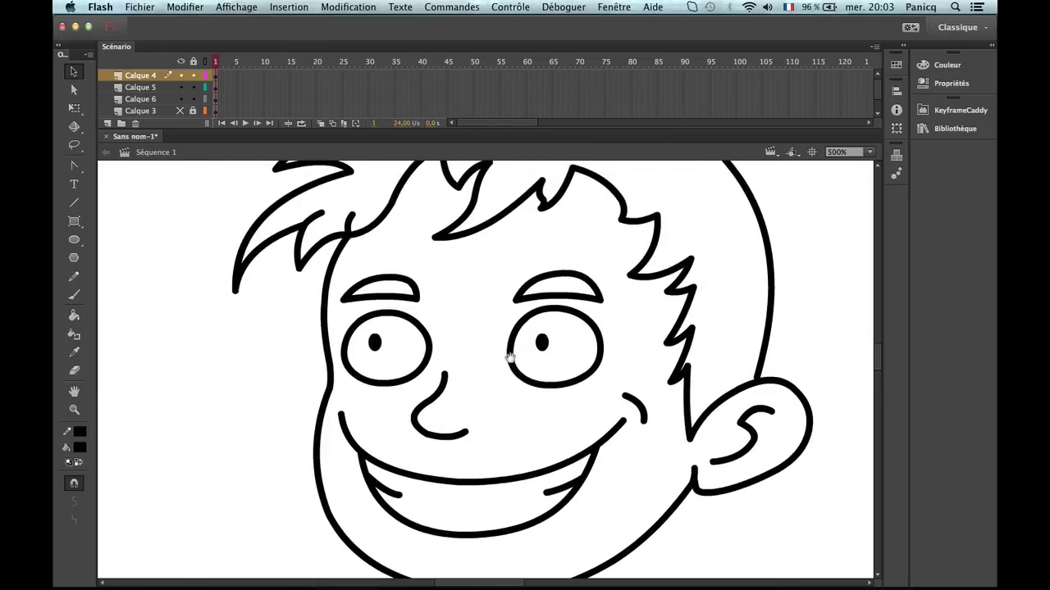
click(340, 251)
double_click(342, 252)
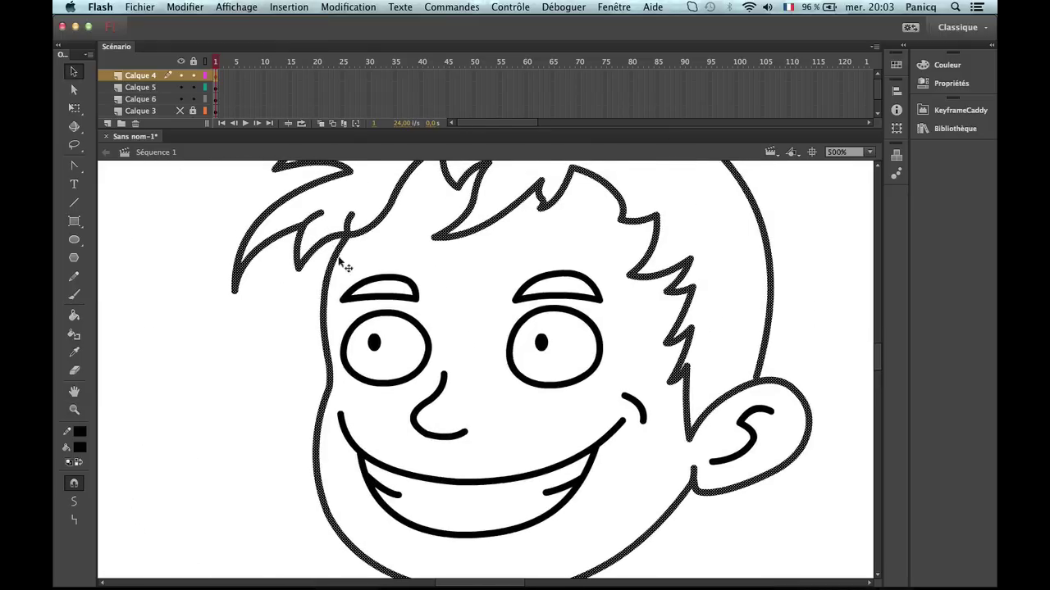
scroll(413, 271, up, 5)
click(347, 7)
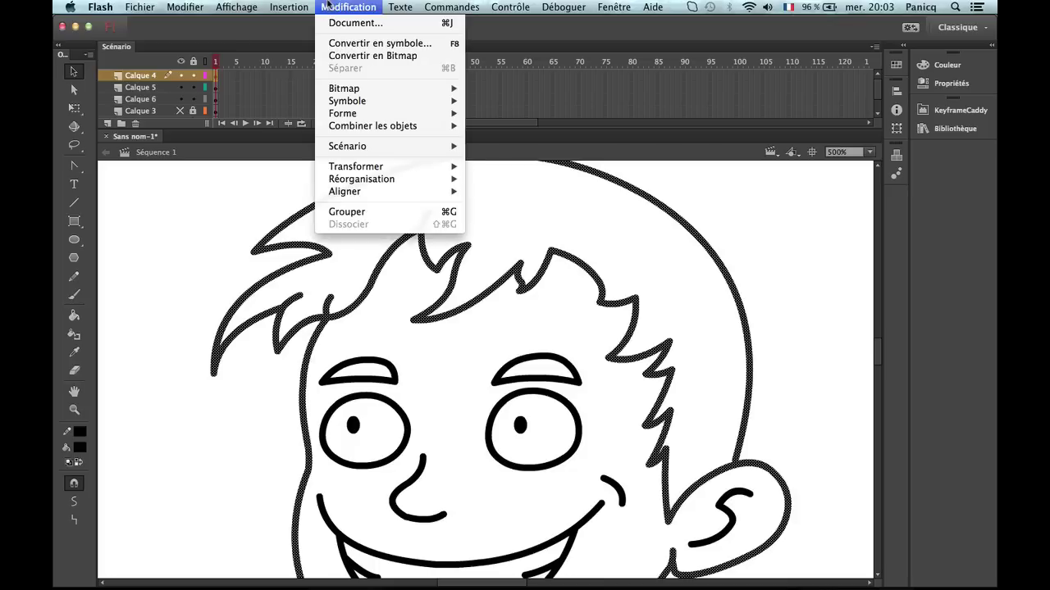
mouse_move(424, 112)
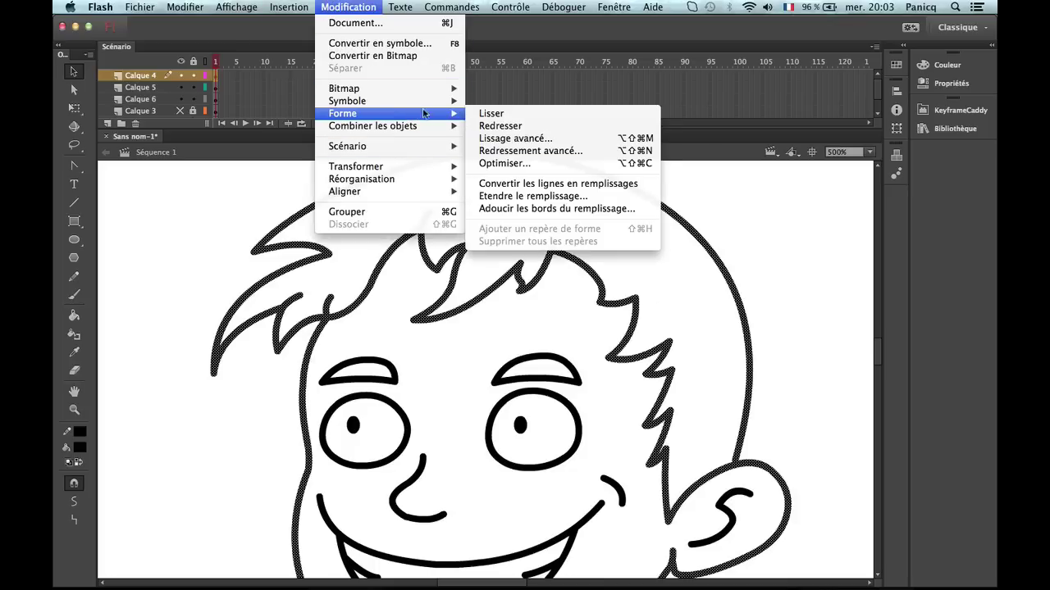
click(556, 182)
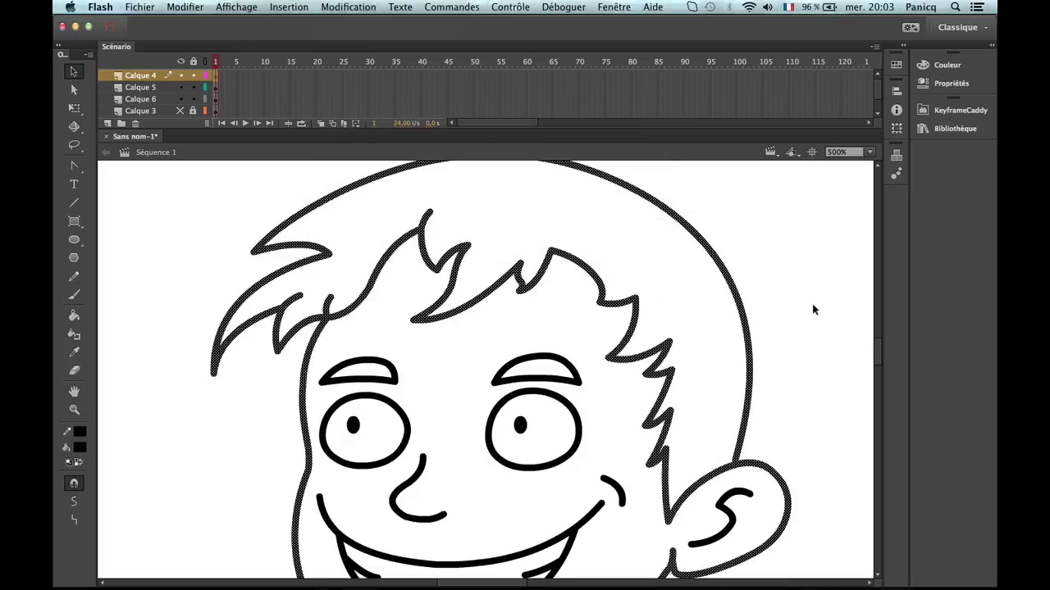
click(814, 309)
Select the remaining line segments along the left cheek and chin and convert them to fills.
scroll(343, 355, down, 5)
click(297, 373)
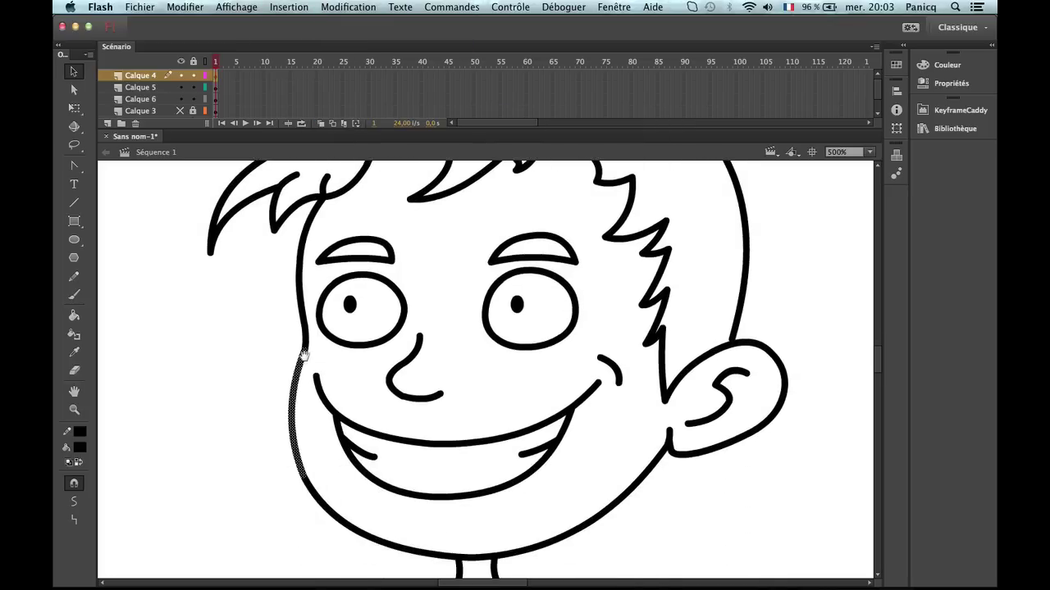
shift+click(370, 535)
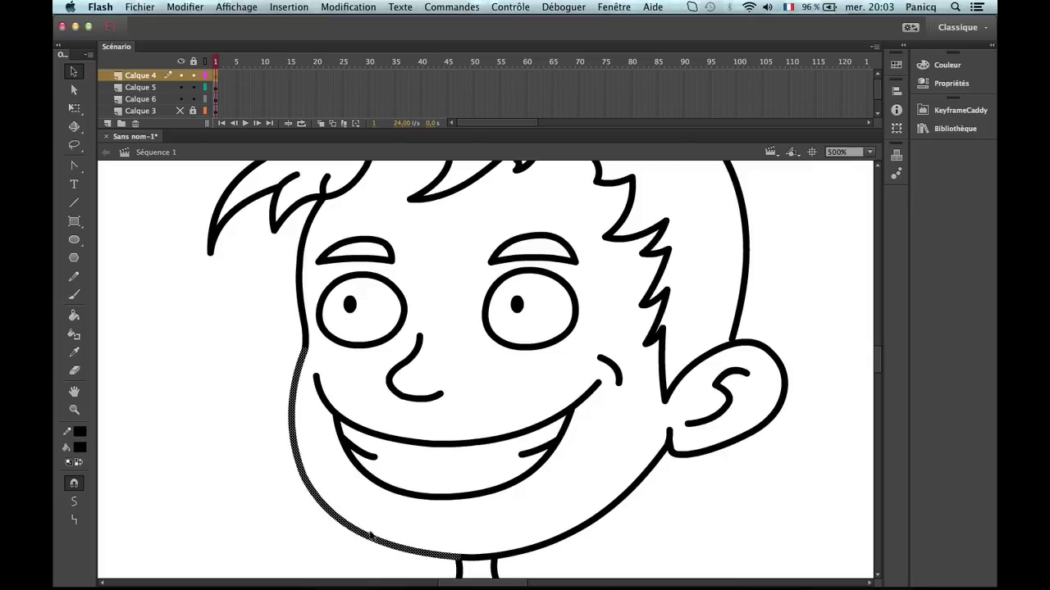
shift+click(531, 551)
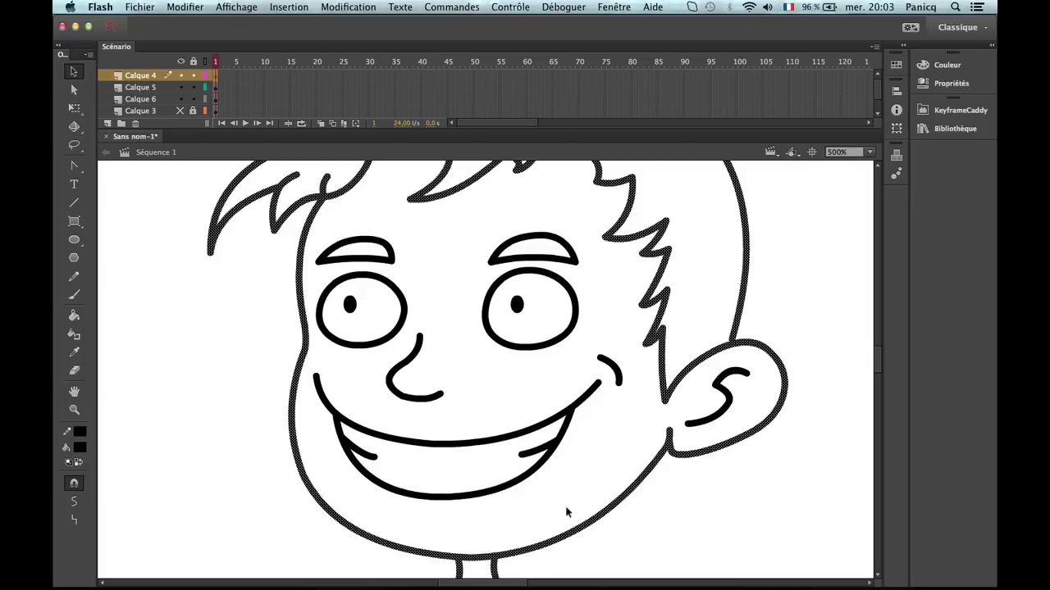
shift+click(544, 519)
click(347, 6)
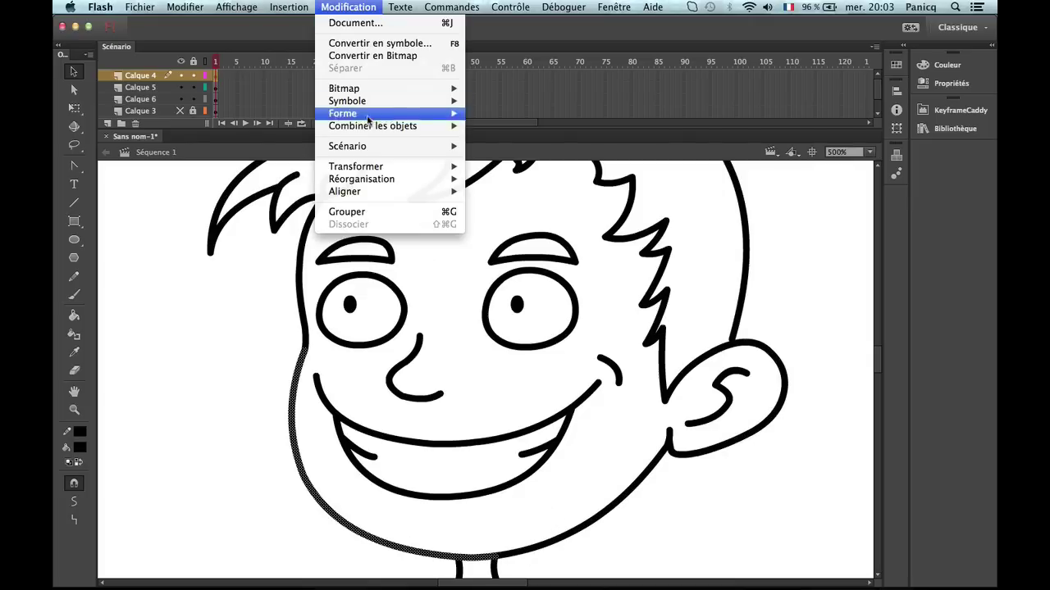
mouse_move(426, 113)
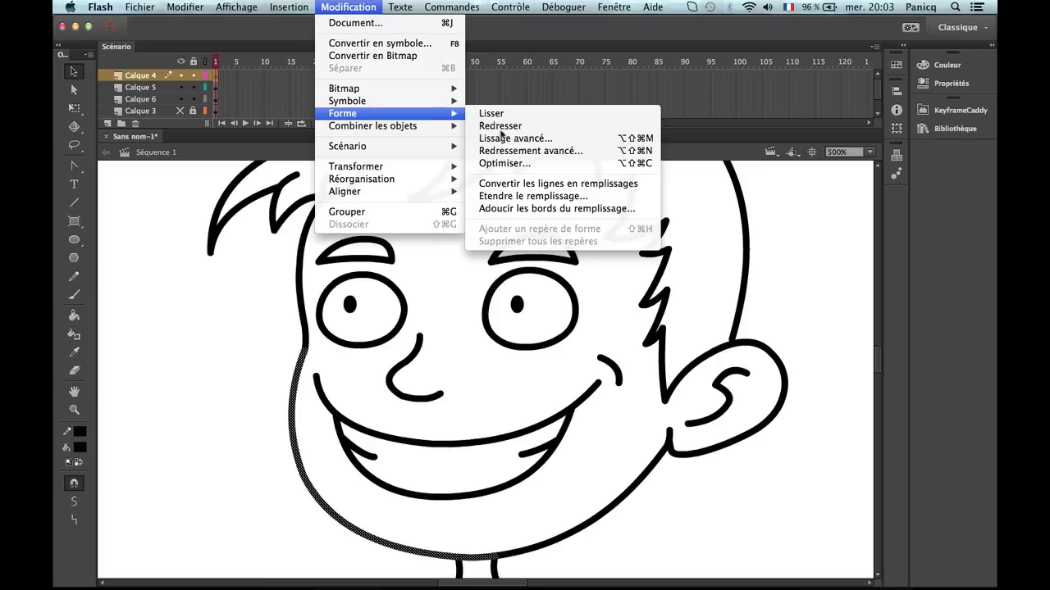
click(540, 184)
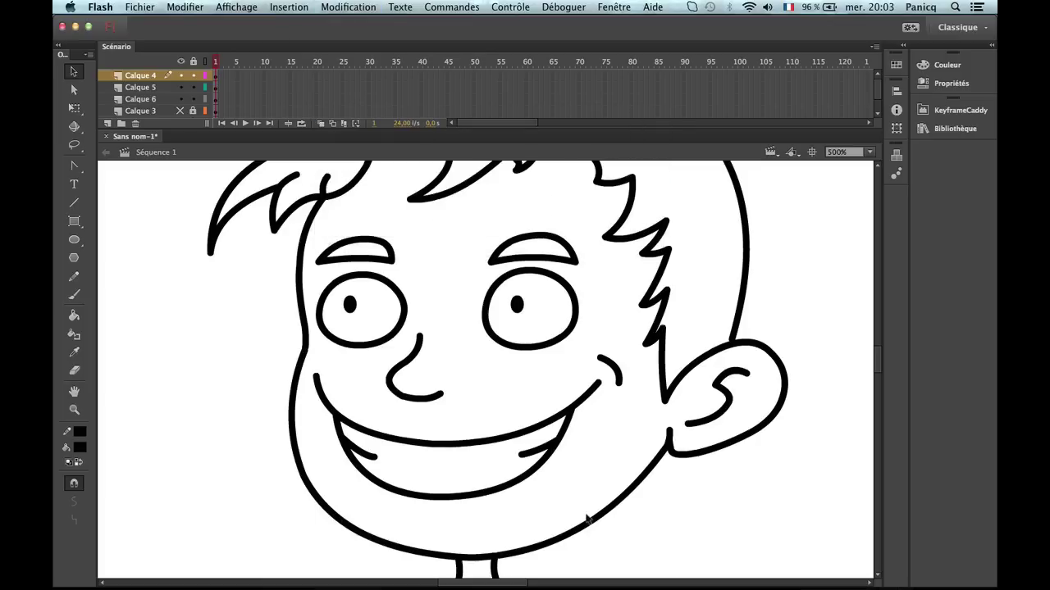
Apply the lines-to-fills conversion to the rest of the head outline, from the right jaw through ear and hair.
click(617, 506)
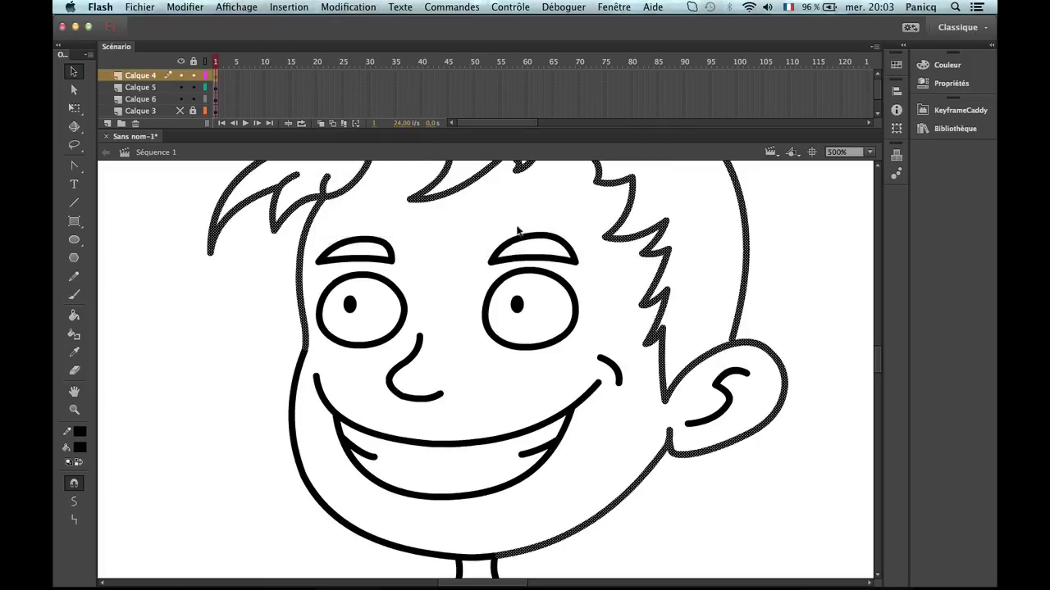
click(361, 7)
mouse_move(394, 117)
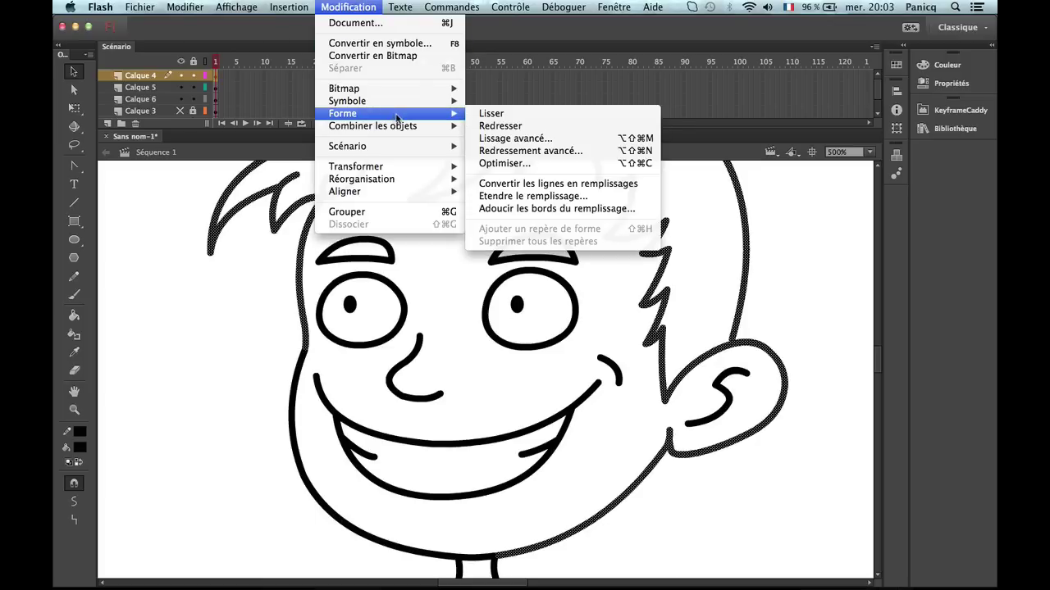
click(607, 184)
click(826, 294)
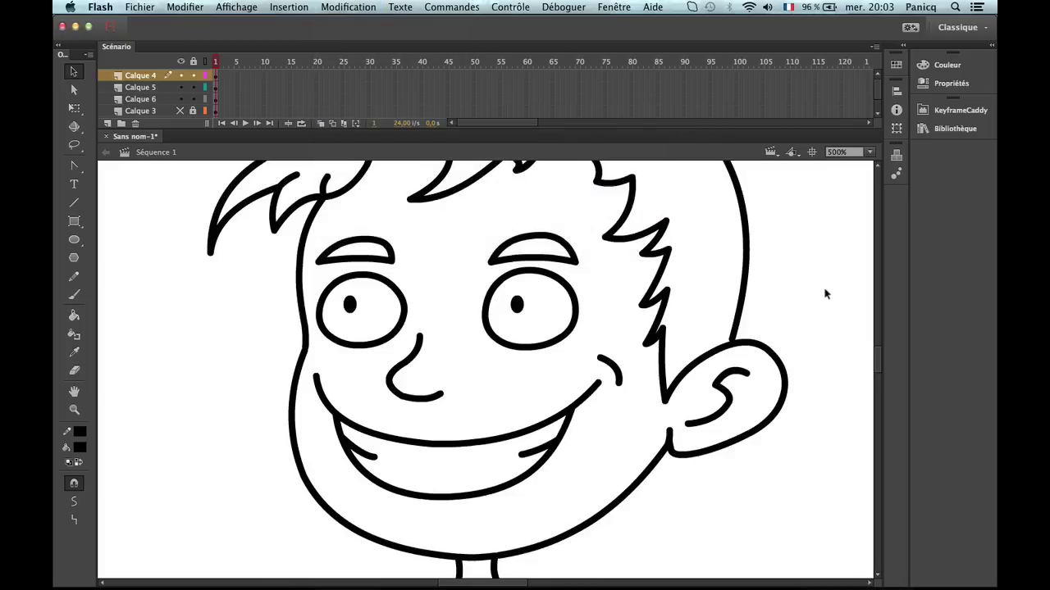
Test the converted head outline by selecting it and pulling the right jaw's outer edge outward.
key(super+a)
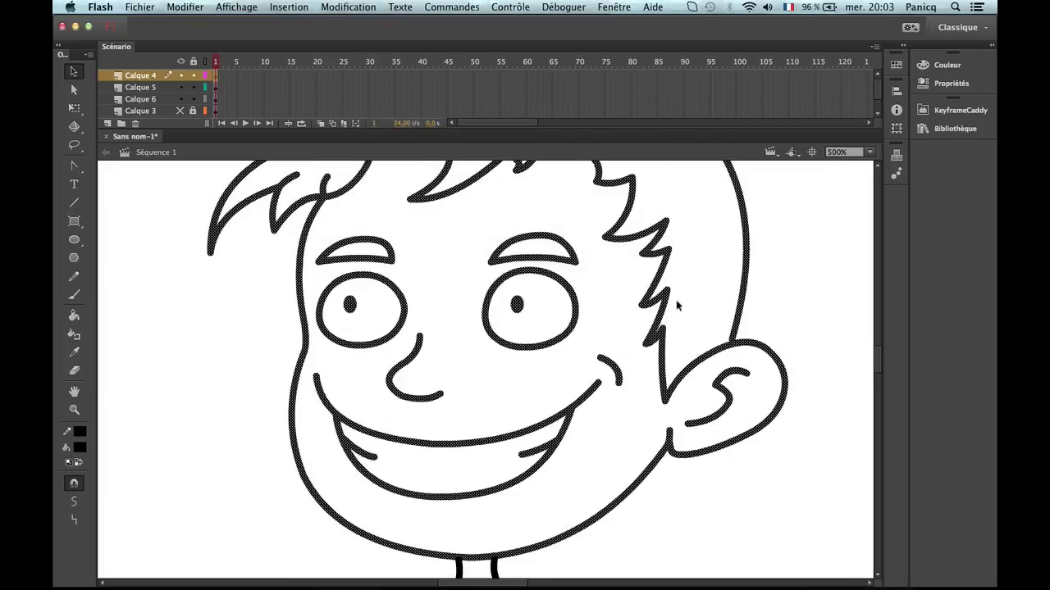
click(636, 419)
click(666, 460)
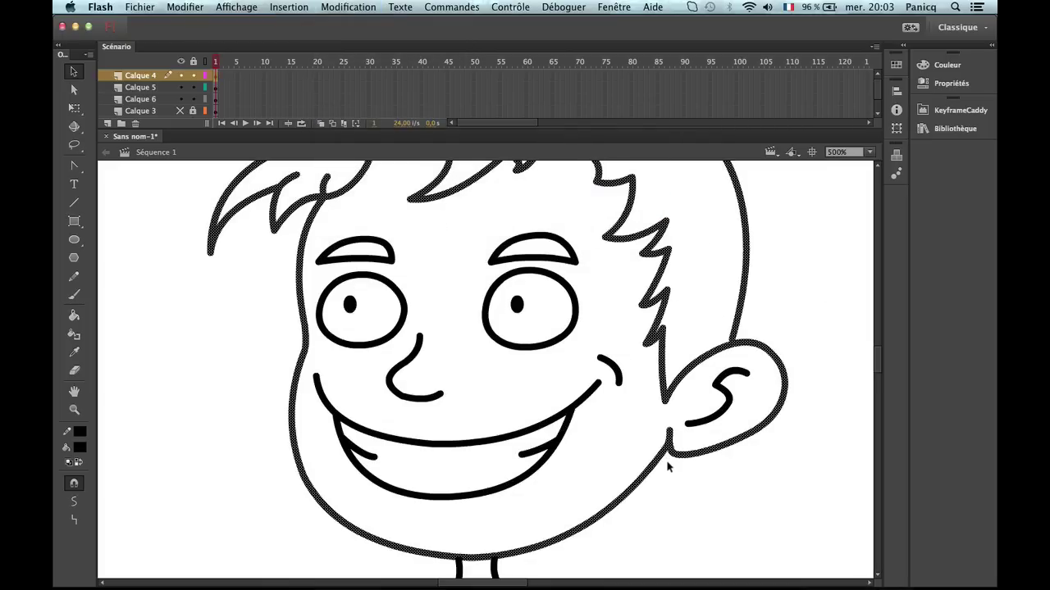
click(668, 478)
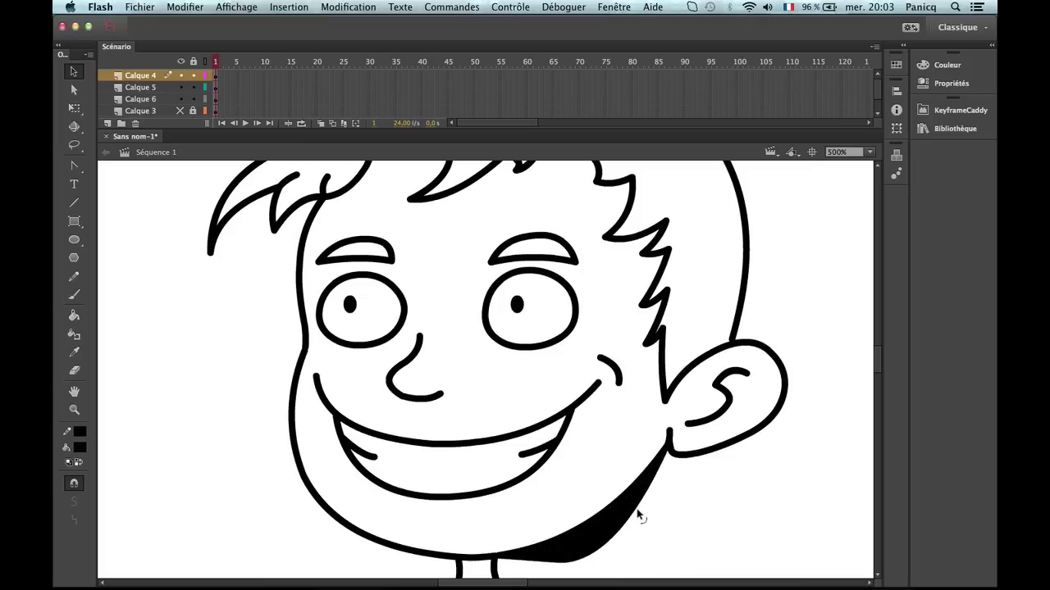
Reshape the rounded end of the hair strand above the middle of the forehead into a sharp point.
scroll(644, 447, up, 5)
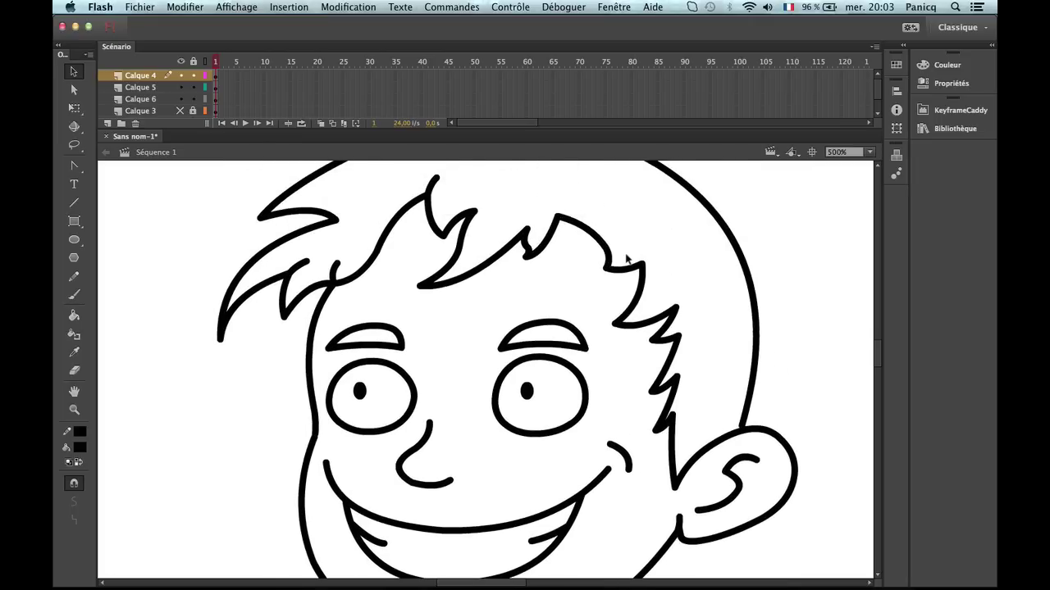
key(z)
click(462, 256)
click(483, 335)
key(v)
scroll(484, 386, down, 3)
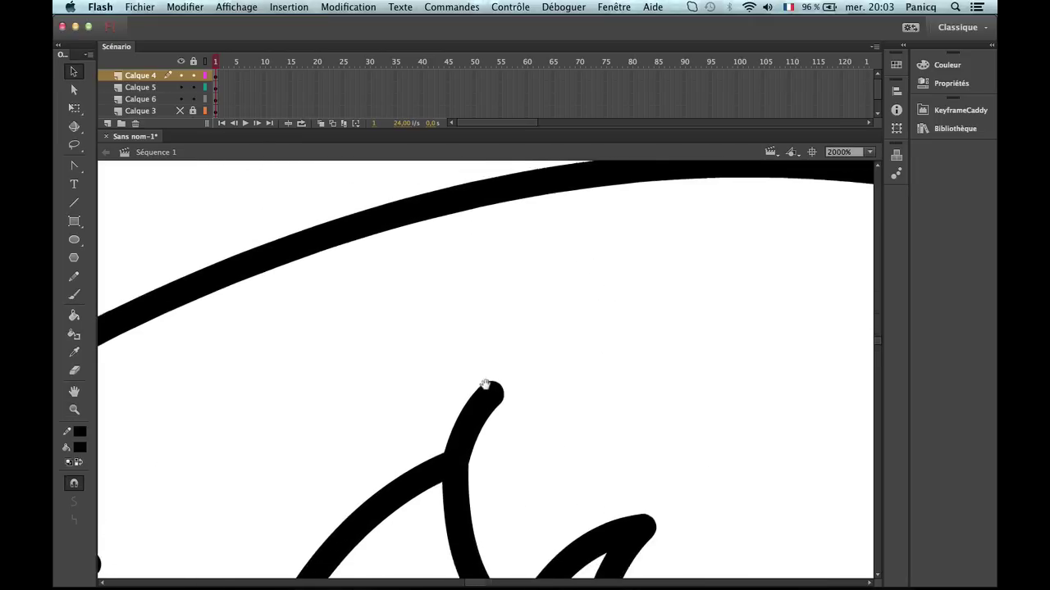
mouse_move(488, 369)
mouse_down()
mouse_move(539, 382)
mouse_move(548, 371)
mouse_move(477, 414)
mouse_move(685, 275)
mouse_up()
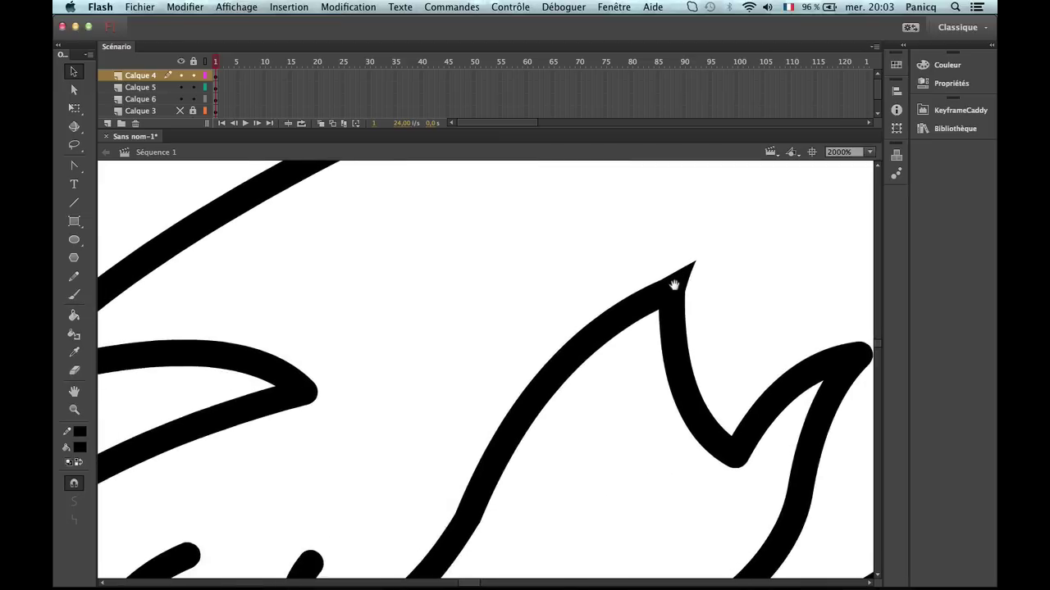
Taper the rounded ends of the two hair strands at the left temple into points and curve their tips rightward.
drag(537, 388, 558, 291)
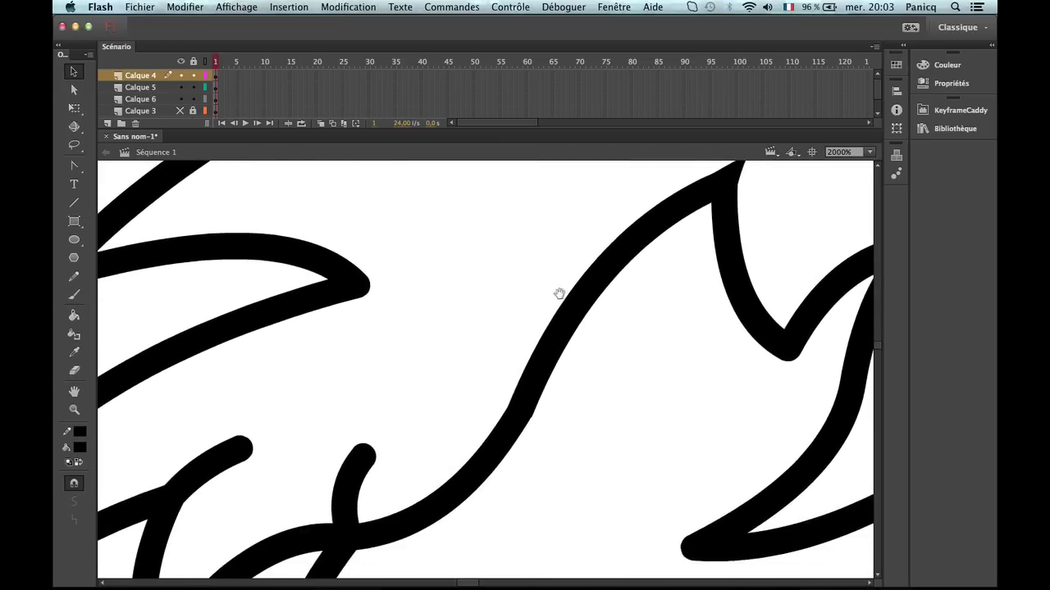
drag(278, 459, 387, 380)
mouse_move(465, 392)
mouse_down()
mouse_move(435, 343)
mouse_move(427, 421)
mouse_move(452, 426)
mouse_up()
mouse_move(339, 388)
mouse_down()
mouse_move(336, 324)
mouse_move(326, 370)
mouse_up()
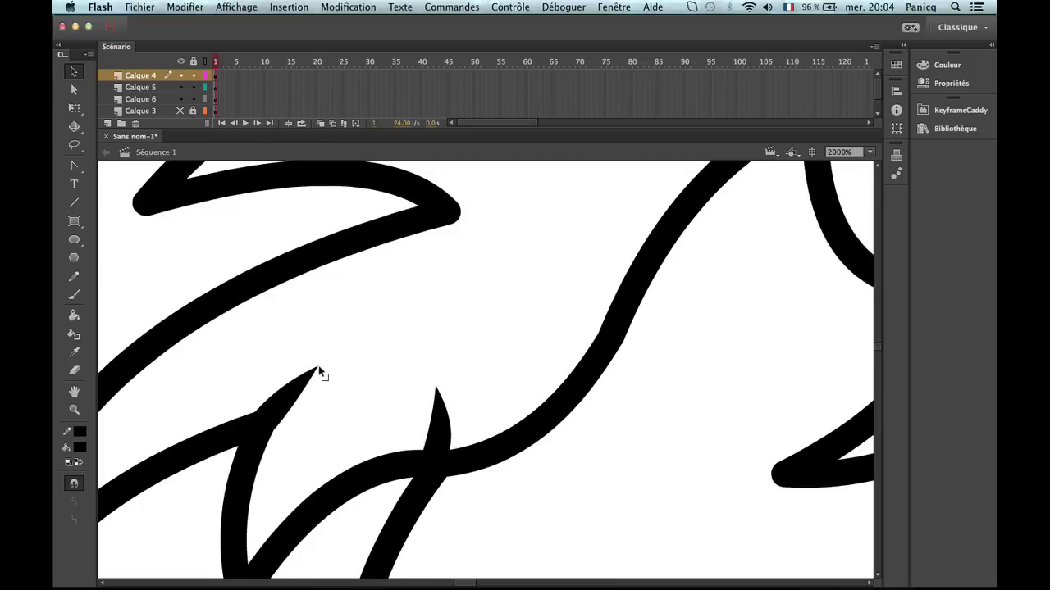
drag(319, 372, 345, 382)
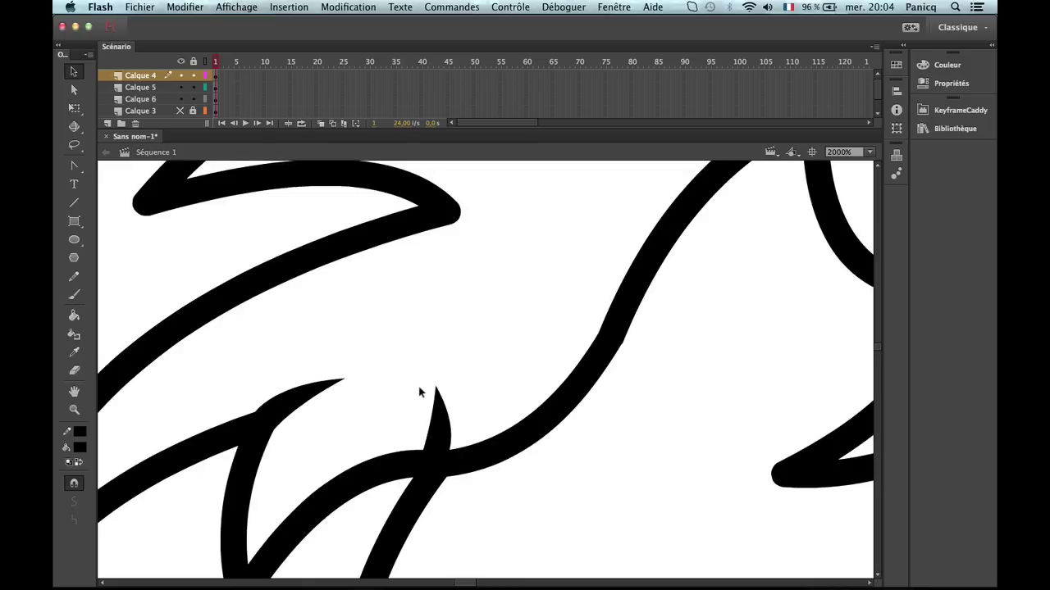
drag(442, 390, 484, 392)
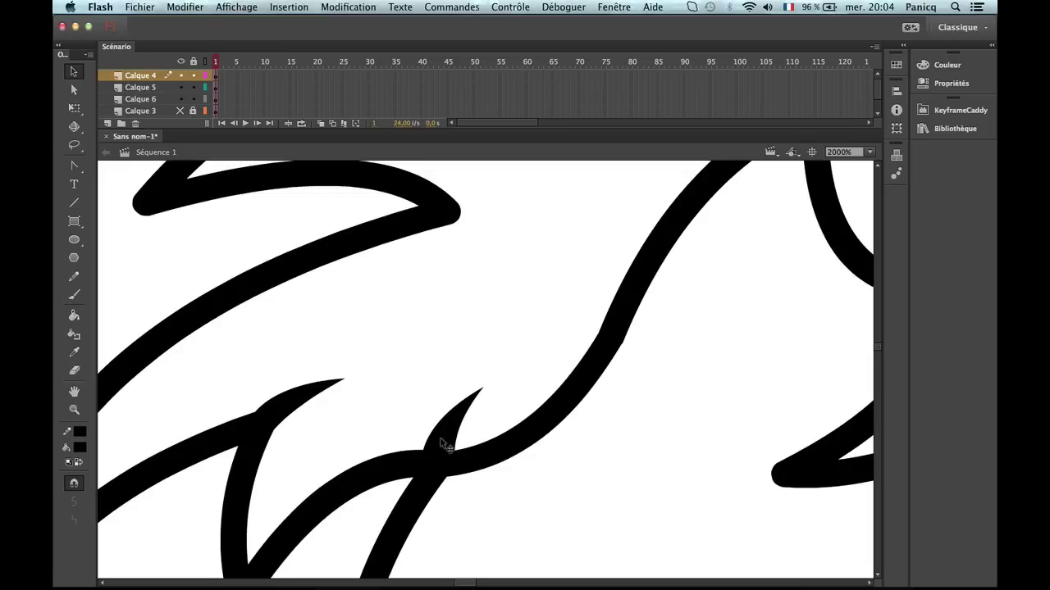
drag(445, 427, 443, 425)
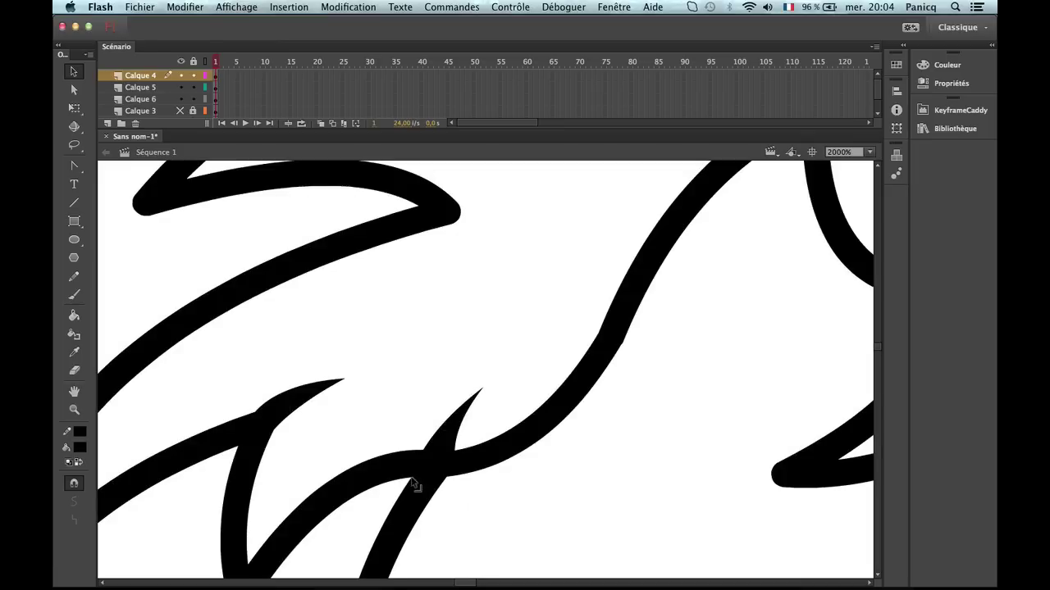
Refine the pointed strand where the hair crosses the face outline, extending its tip and straightening its inner edge.
key(z)
alt+click(468, 504)
alt+click(457, 468)
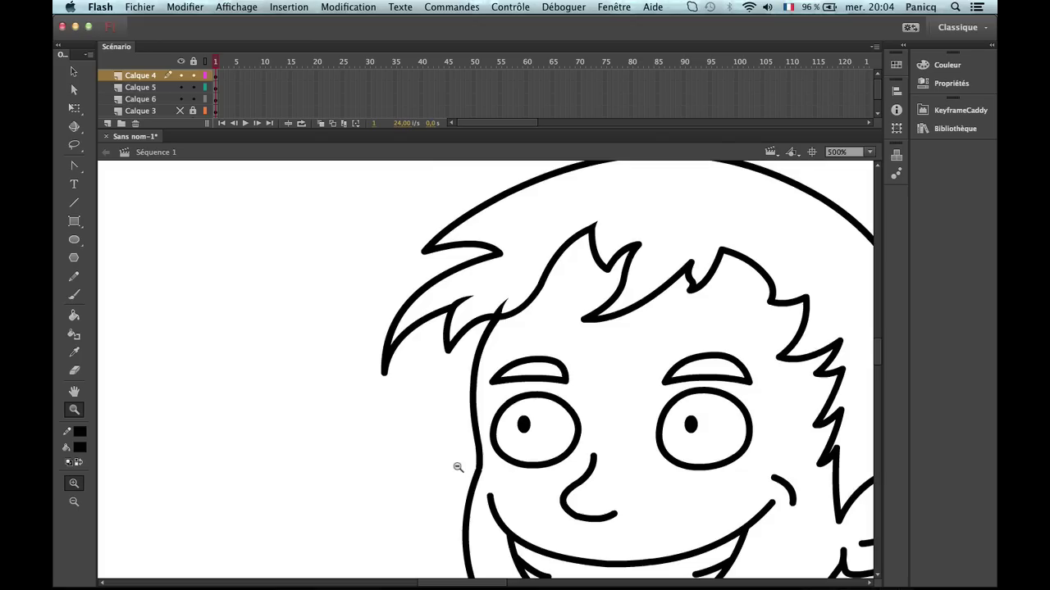
click(518, 331)
click(457, 346)
key(v)
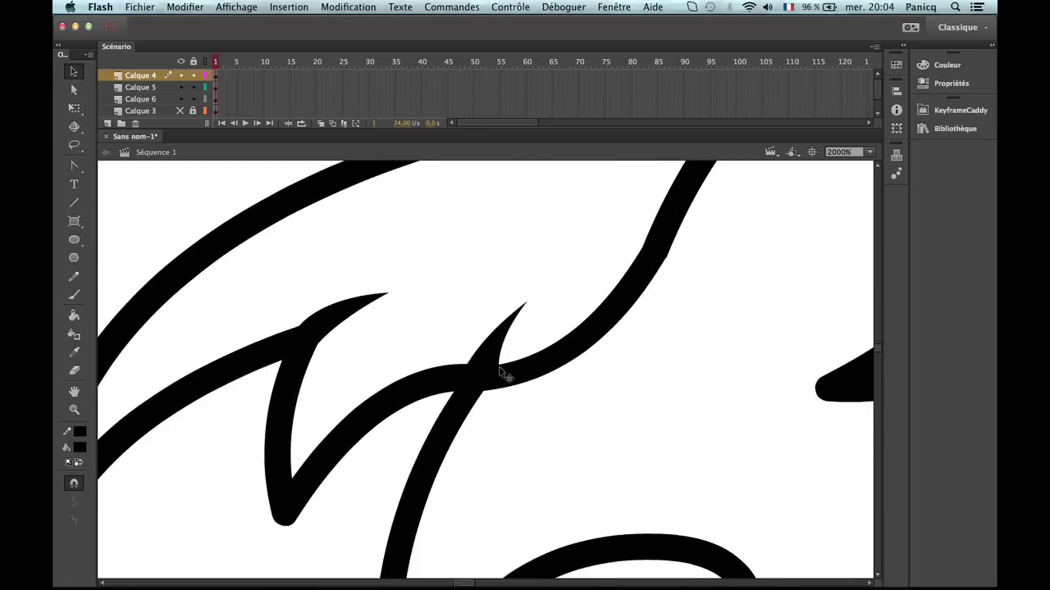
mouse_move(502, 374)
mouse_down()
mouse_move(515, 312)
mouse_move(517, 334)
mouse_move(539, 300)
mouse_up()
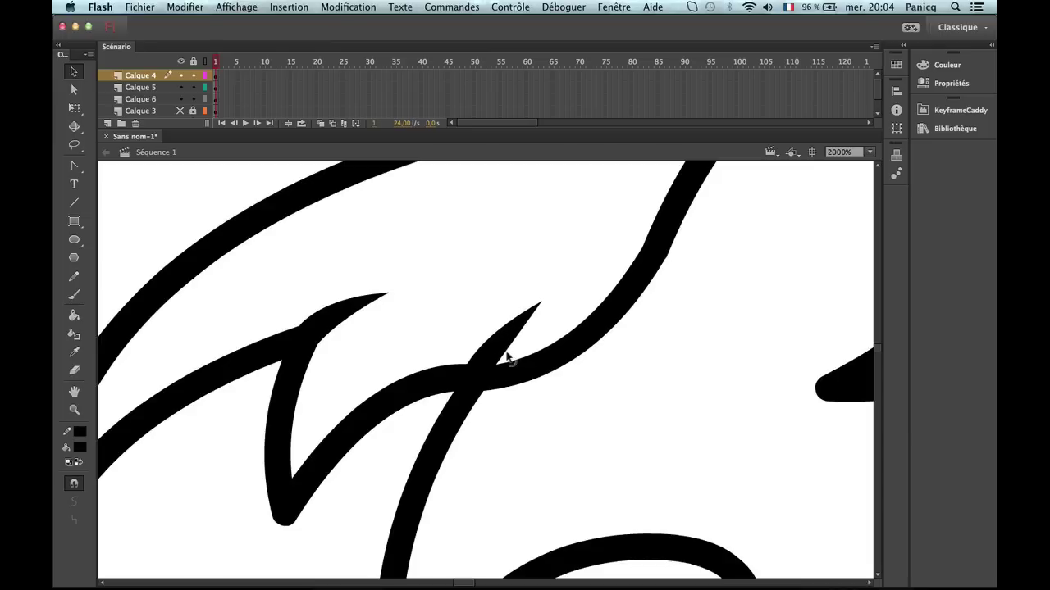
key(z)
alt+click(510, 364)
alt+click(512, 374)
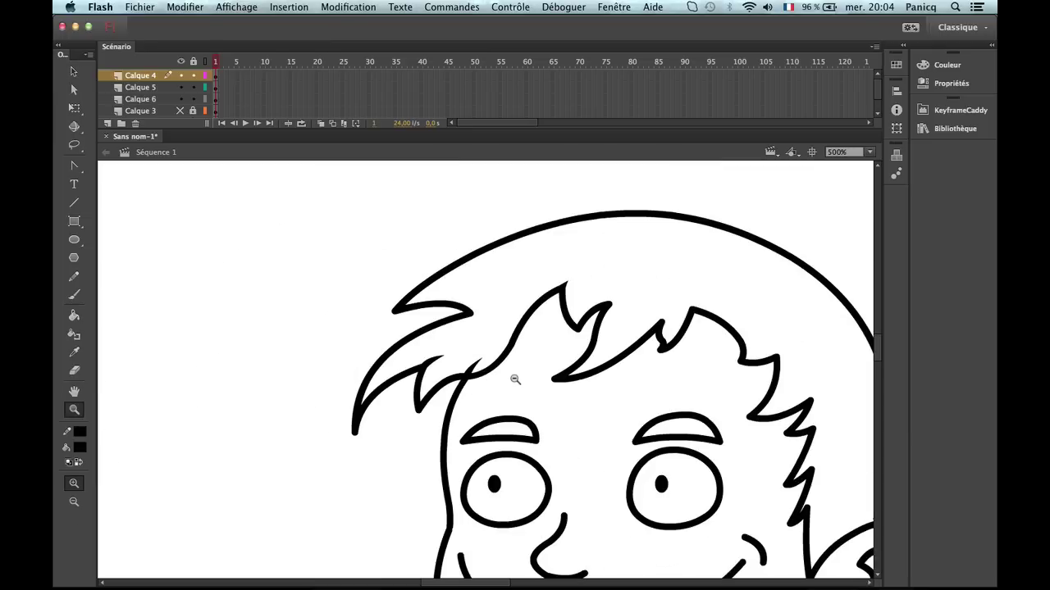
alt+click(515, 379)
click(500, 338)
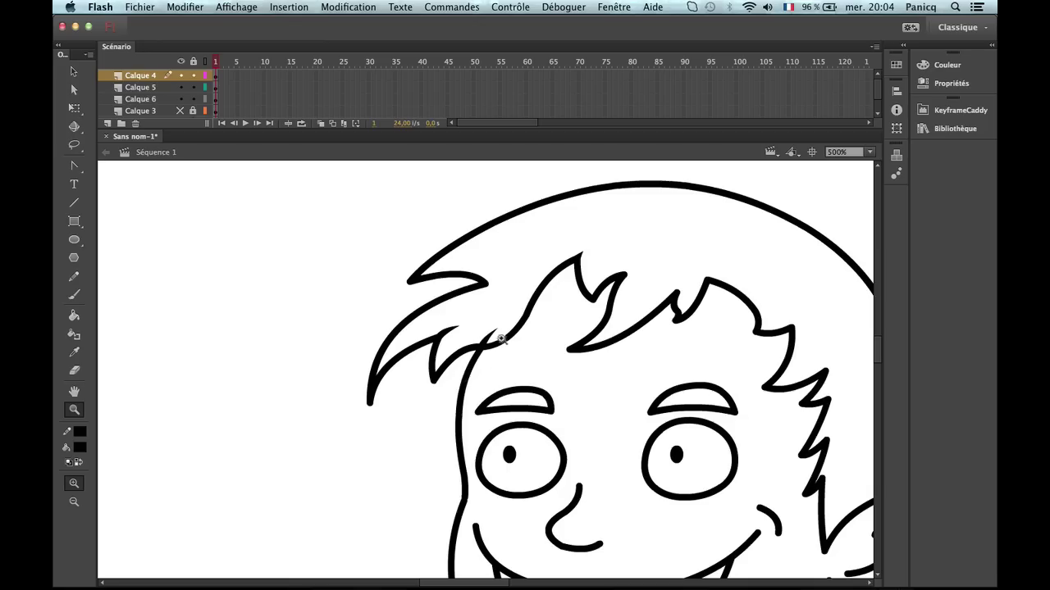
Erase the overlap where the pointed strand tip meets the hair line at the face outline, and delete the detached tip.
click(501, 338)
click(436, 421)
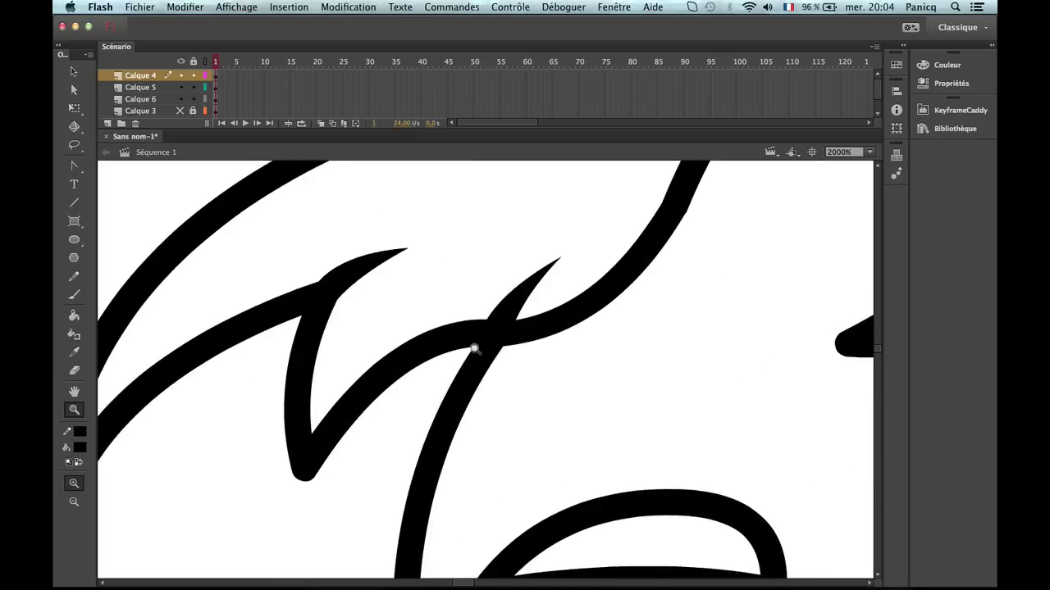
key(e)
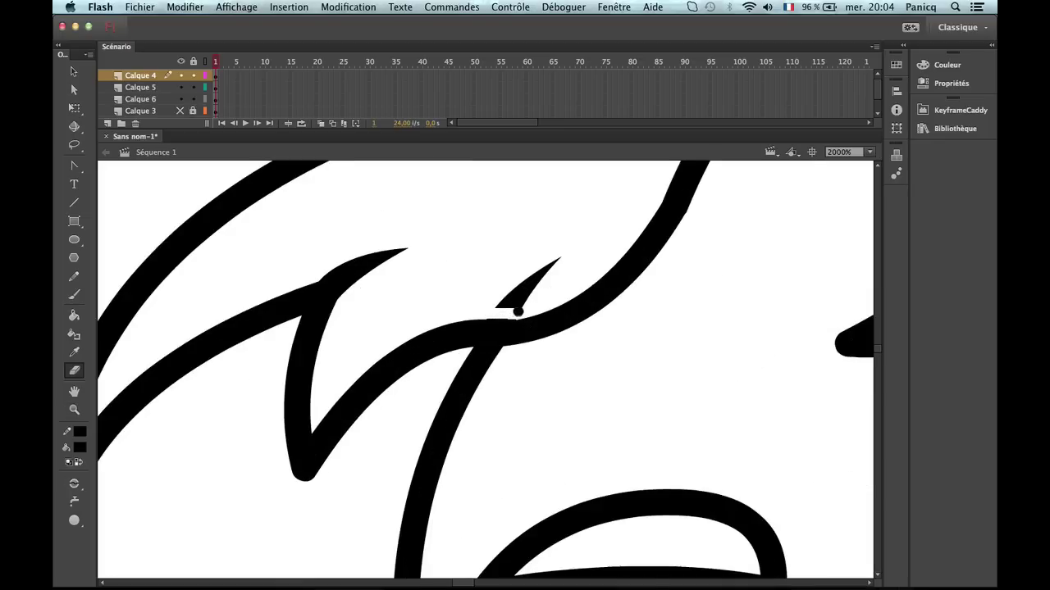
key(v)
click(525, 294)
key(Delete)
key(z)
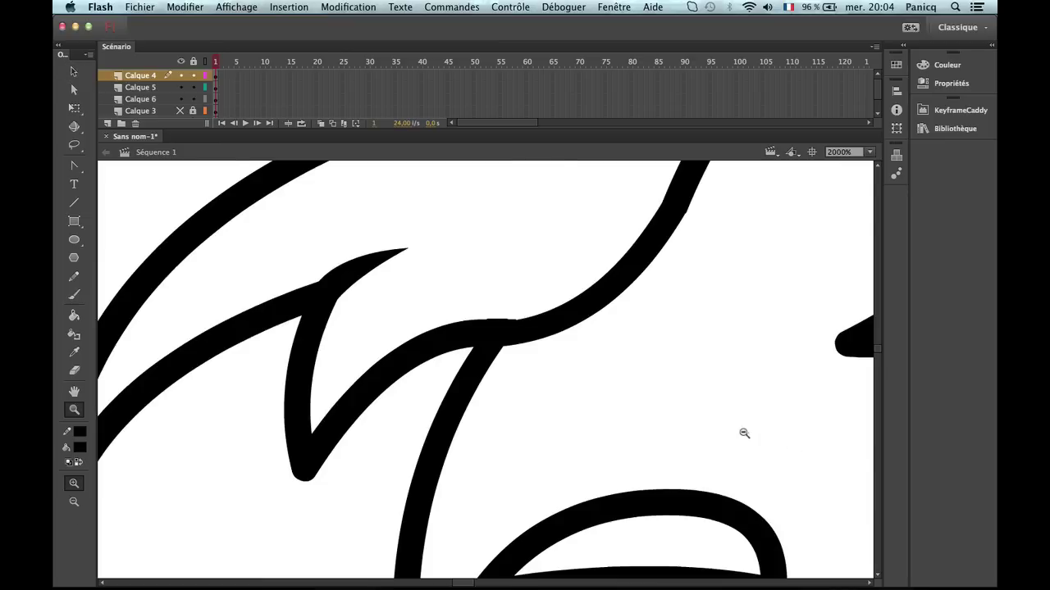
Reshape the rounded lower end of the small notched strand in the middle of the fringe into a sharp point.
alt+click(741, 432)
alt+click(660, 412)
alt+click(569, 373)
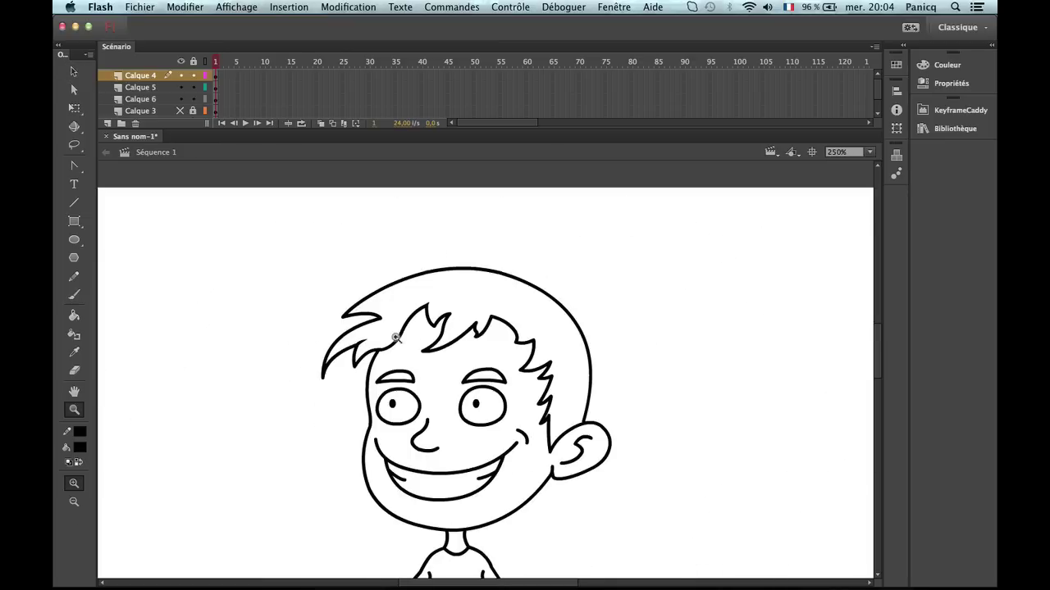
click(434, 333)
click(507, 374)
click(654, 419)
key(v)
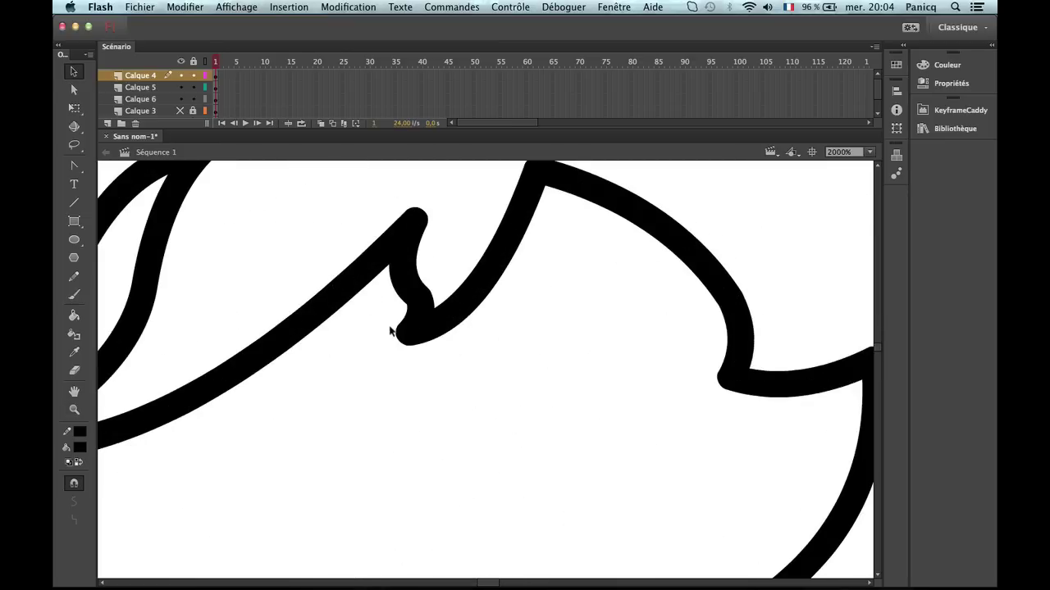
mouse_move(405, 336)
mouse_down()
mouse_move(406, 376)
mouse_move(407, 337)
mouse_move(389, 356)
mouse_move(337, 368)
mouse_move(404, 345)
mouse_move(396, 369)
mouse_move(293, 391)
mouse_move(293, 408)
mouse_up()
key(Delete)
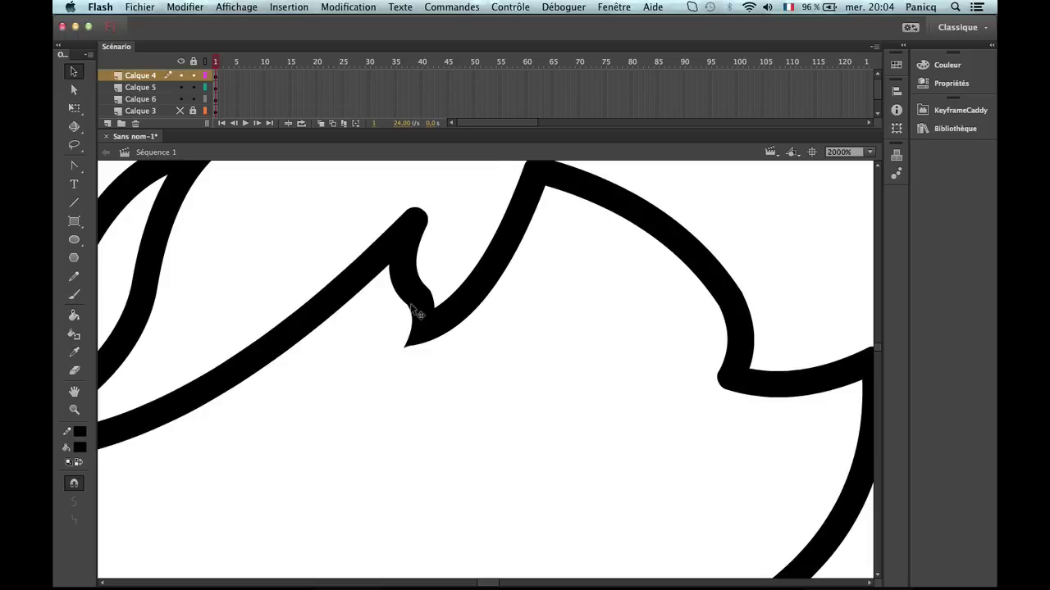
Taper the rounded upper end of the small notched strand in the middle of the fringe into an upward point.
scroll(428, 287, up, 3)
mouse_move(428, 274)
mouse_down()
mouse_move(414, 258)
mouse_move(428, 215)
mouse_up()
key(super+z)
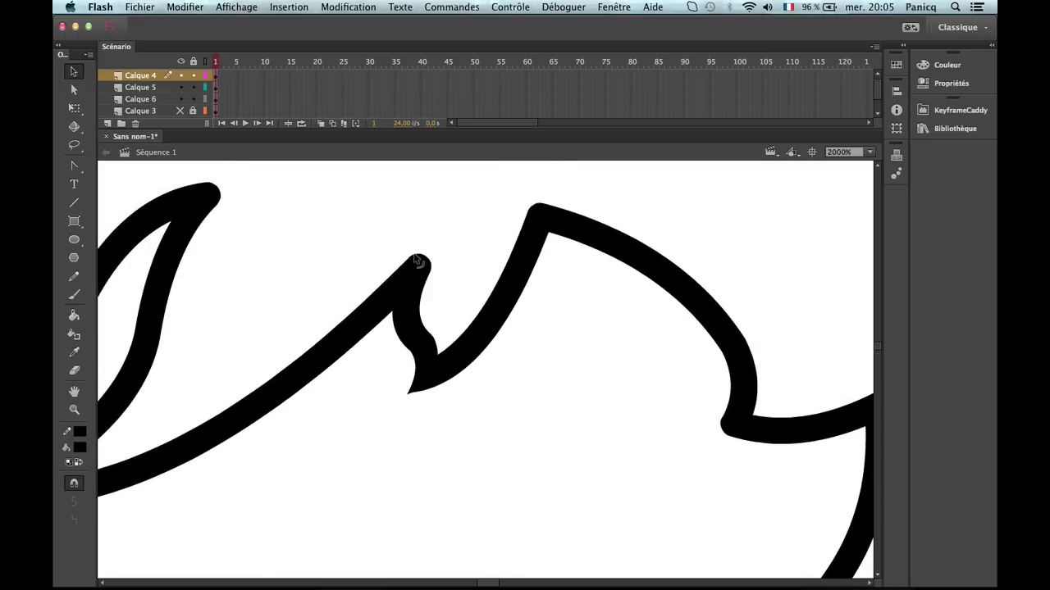
mouse_move(414, 255)
mouse_down()
mouse_move(431, 256)
mouse_move(419, 257)
mouse_move(473, 195)
mouse_up()
key(super+z)
drag(458, 234, 451, 227)
key(super+z)
key(super+z)
Sharpen the rounded hair peak right of the notched strand and the rounded strand tip to its left.
key(z)
alt+click(465, 278)
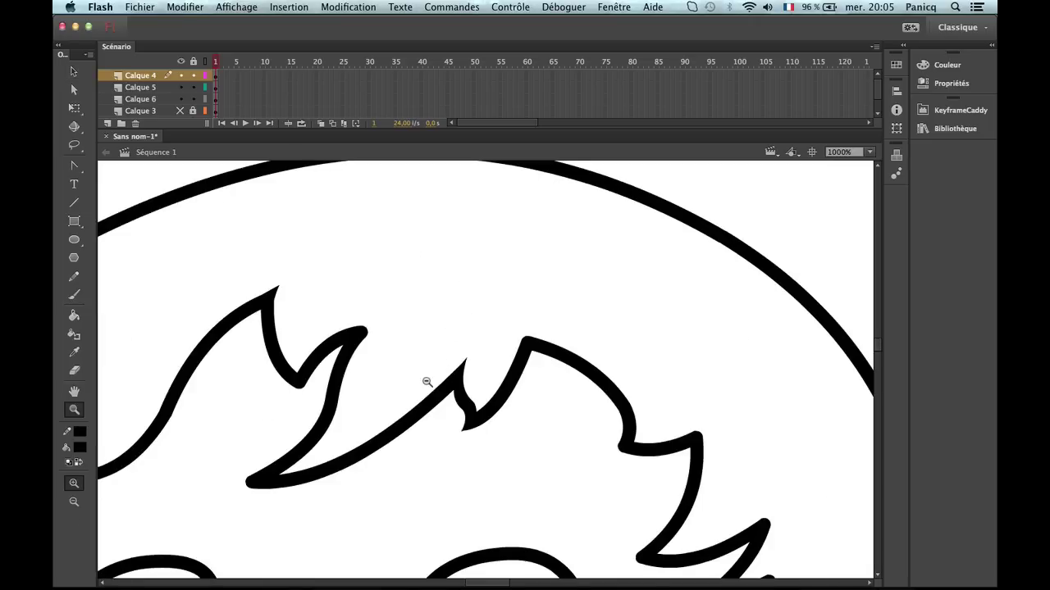
alt+click(427, 383)
click(561, 396)
key(v)
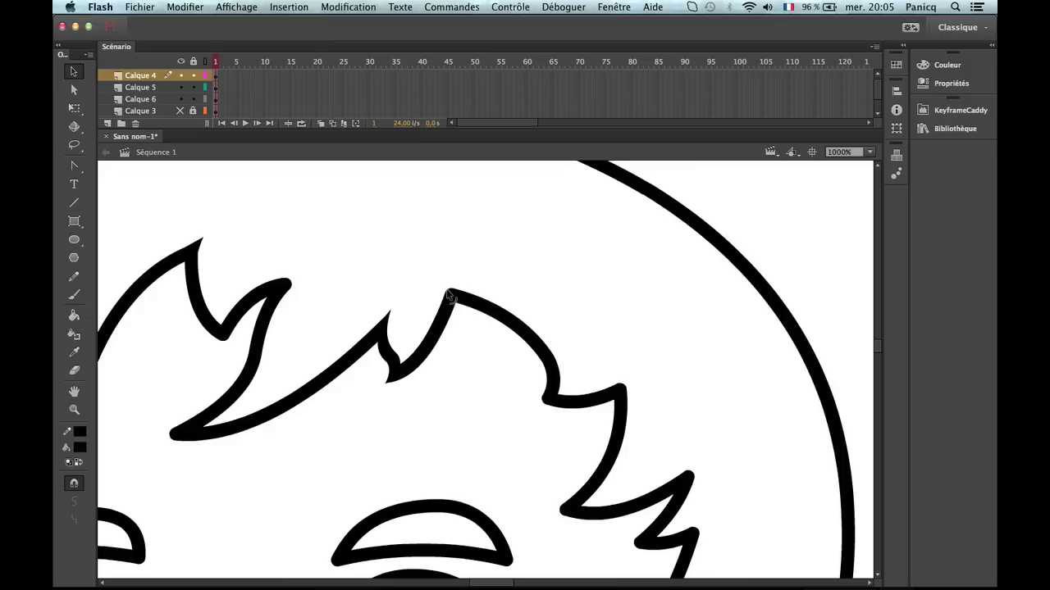
key(z)
click(457, 294)
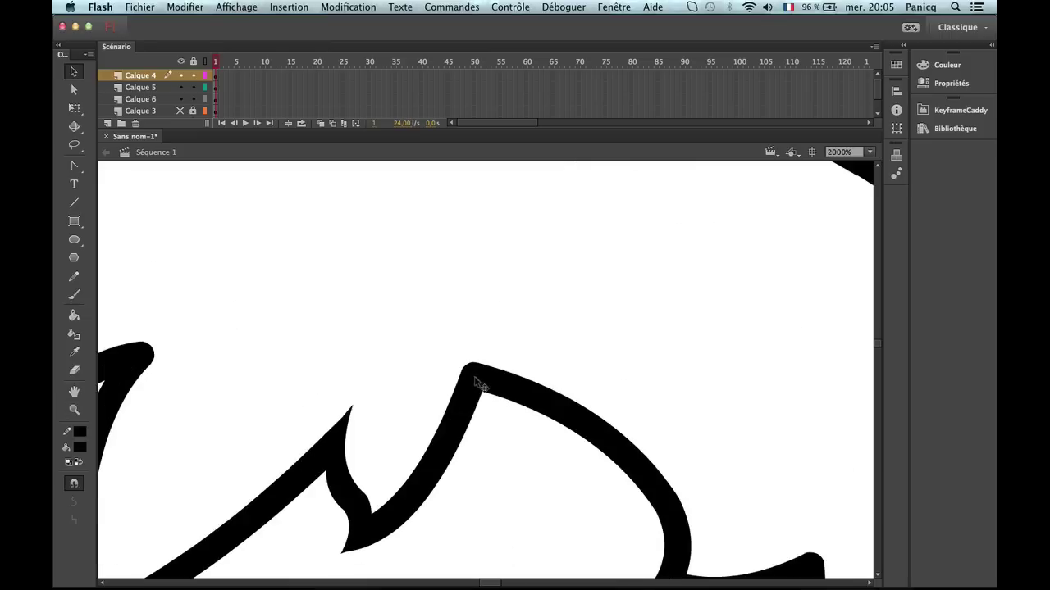
mouse_move(475, 380)
mouse_down()
mouse_move(484, 370)
mouse_move(461, 370)
mouse_move(725, 328)
mouse_up()
scroll(555, 398, left, 5)
Sharpen the two rounded corners of the stepped hair edge that descends from the peak towards the right temple.
key(z)
alt+click(597, 334)
alt+click(635, 365)
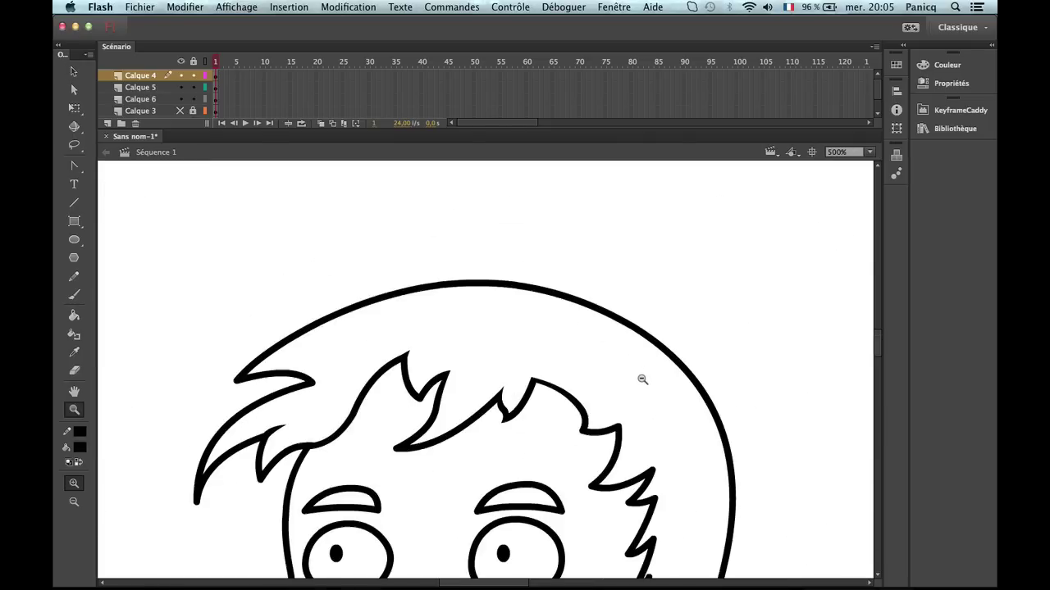
mouse_move(591, 422)
mouse_down()
mouse_move(589, 371)
mouse_move(612, 368)
mouse_move(565, 352)
mouse_up()
click(597, 342)
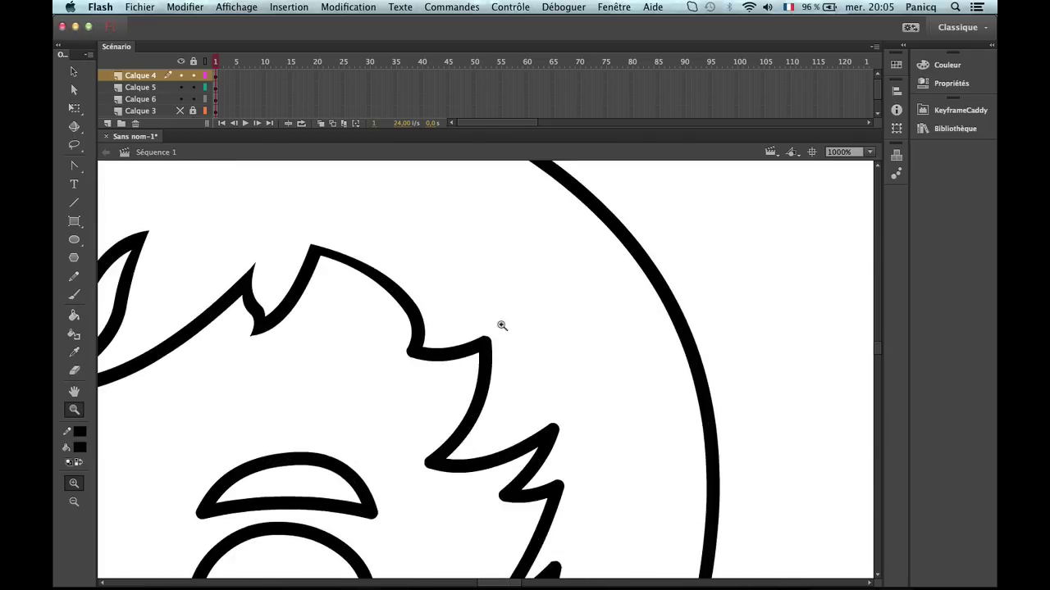
click(468, 328)
scroll(446, 336, down, 3)
key(b)
key(v)
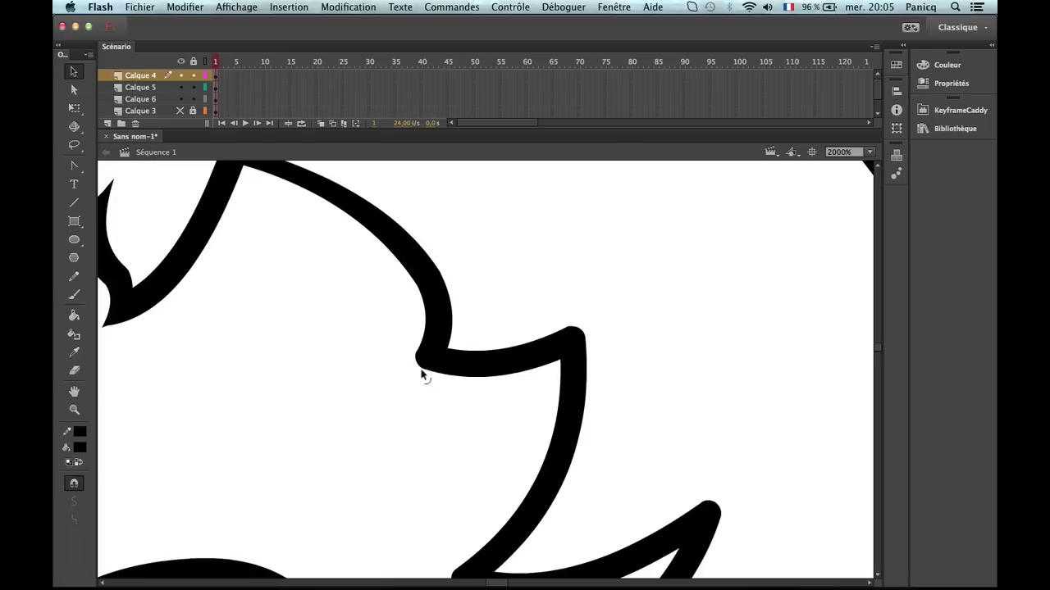
drag(418, 358, 422, 367)
Cut the rounded ends of the hair spikes beside the right-hand eyebrow into angular, pointed tips.
scroll(687, 476, down, 5)
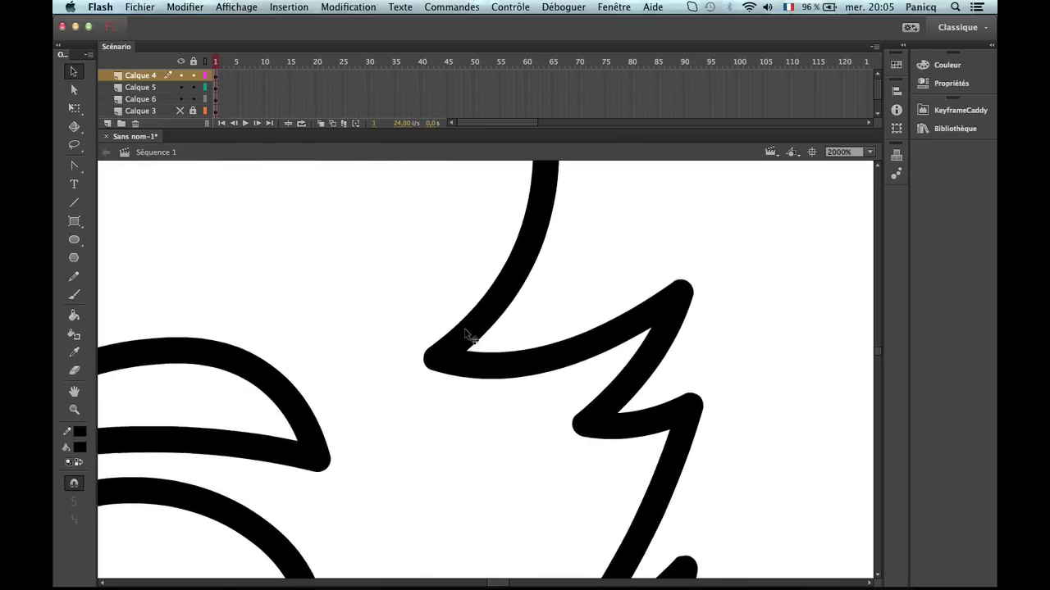
drag(429, 369, 413, 349)
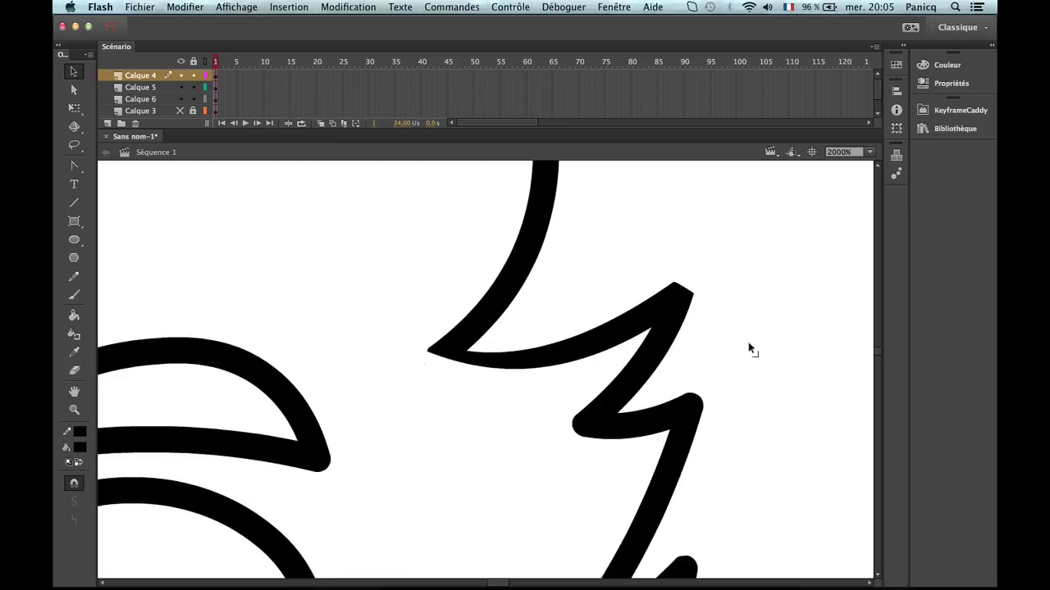
scroll(733, 366, down, 3)
scroll(733, 366, right, 2)
drag(648, 346, 665, 347)
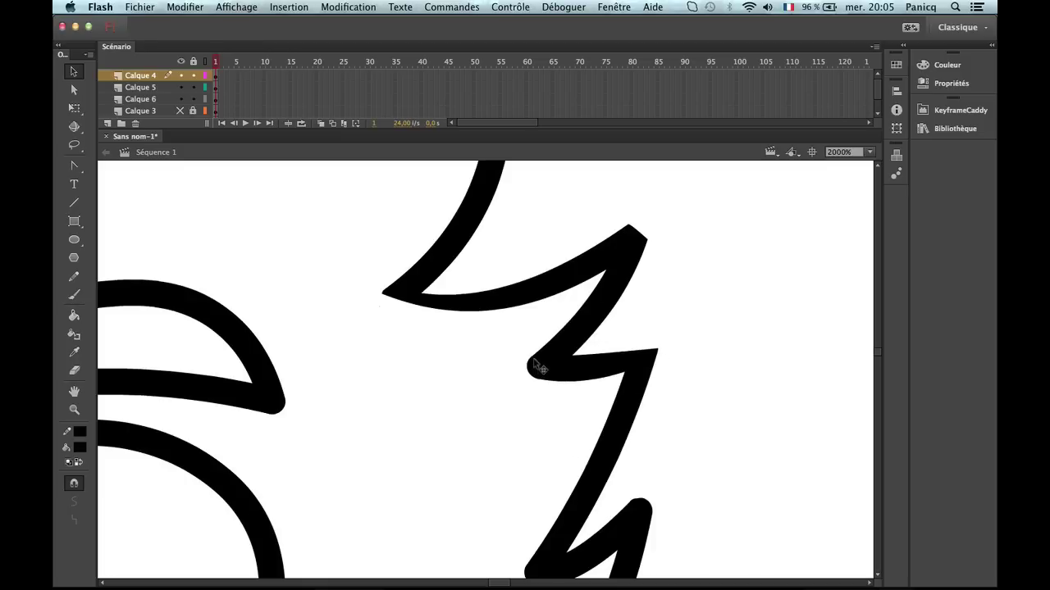
drag(534, 364, 522, 394)
Reshape the rounded inner ends of the two lowest sideburn spikes into sharp points.
scroll(523, 394, down, 5)
scroll(523, 393, right, 3)
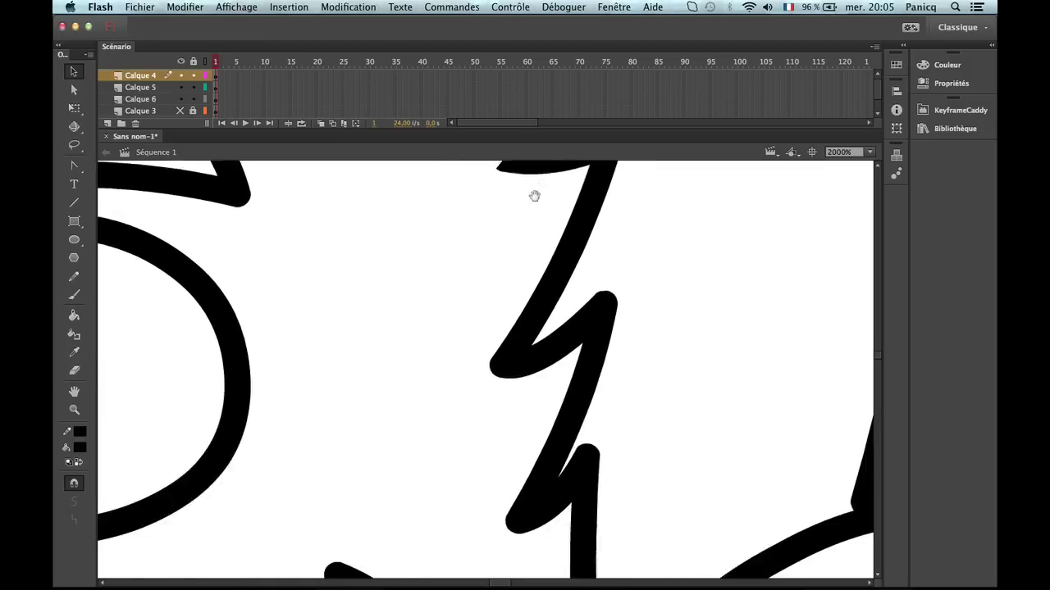
mouse_move(492, 314)
mouse_down()
mouse_move(490, 299)
mouse_move(489, 311)
mouse_up()
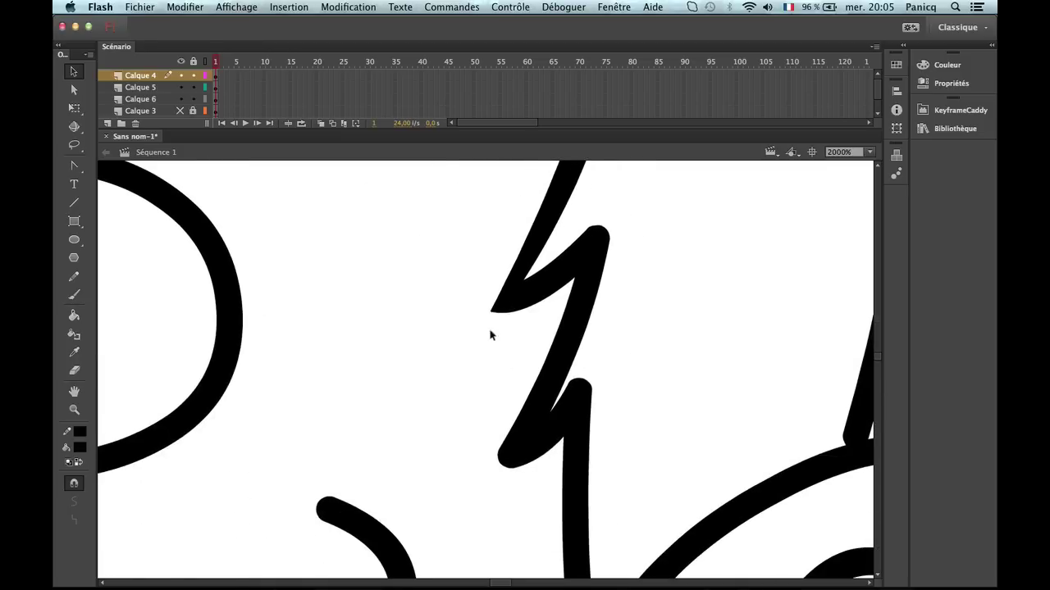
drag(506, 458, 503, 461)
key(z)
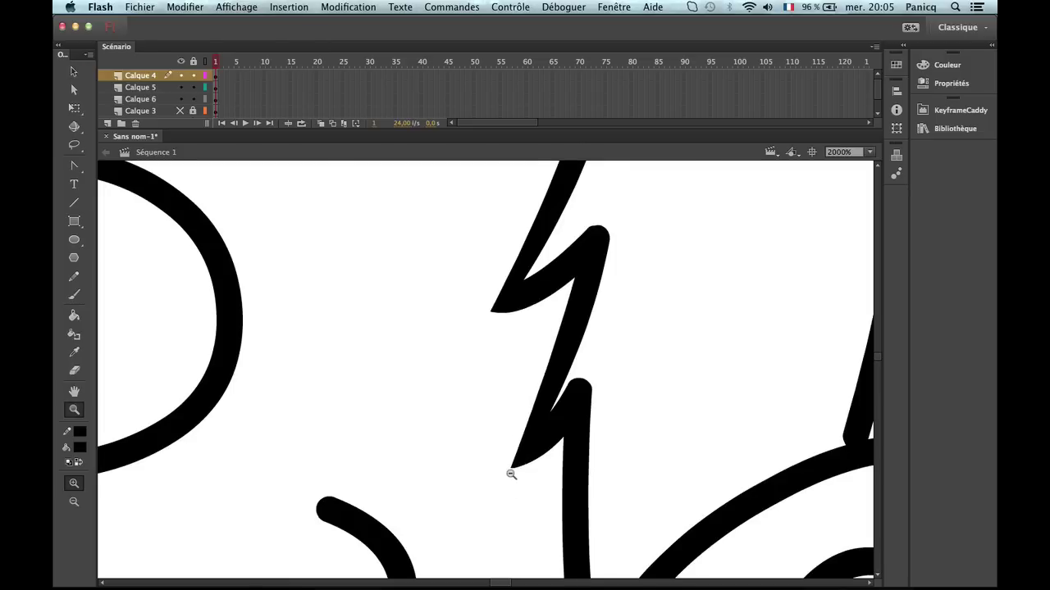
alt+click(508, 472)
alt+click(520, 424)
scroll(520, 420, left, 2)
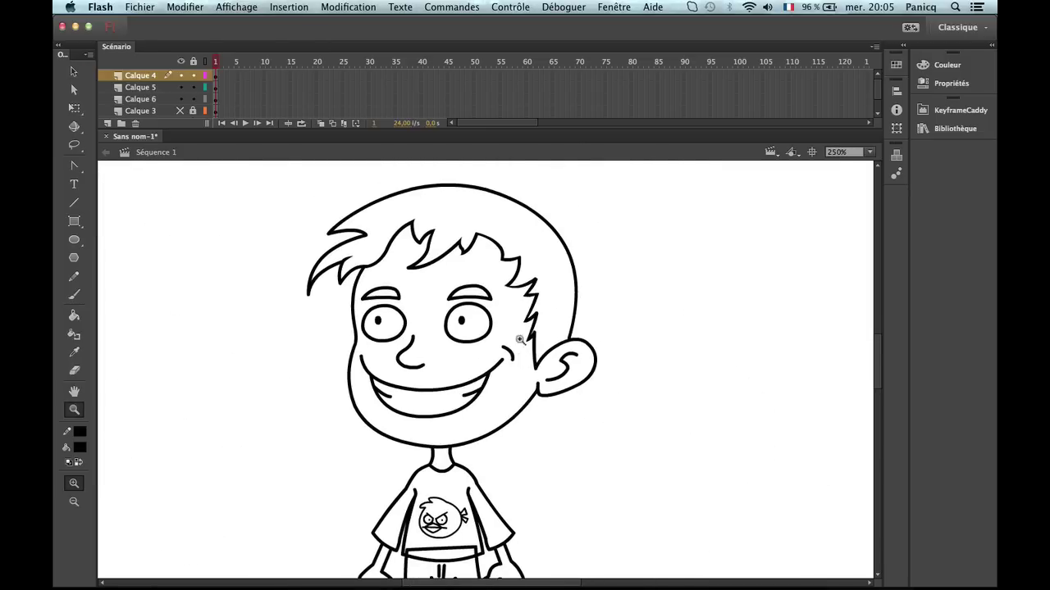
Adjust the lower edge of the pointed hair strand just above and right of the right-hand eyebrow.
click(525, 296)
click(439, 375)
key(v)
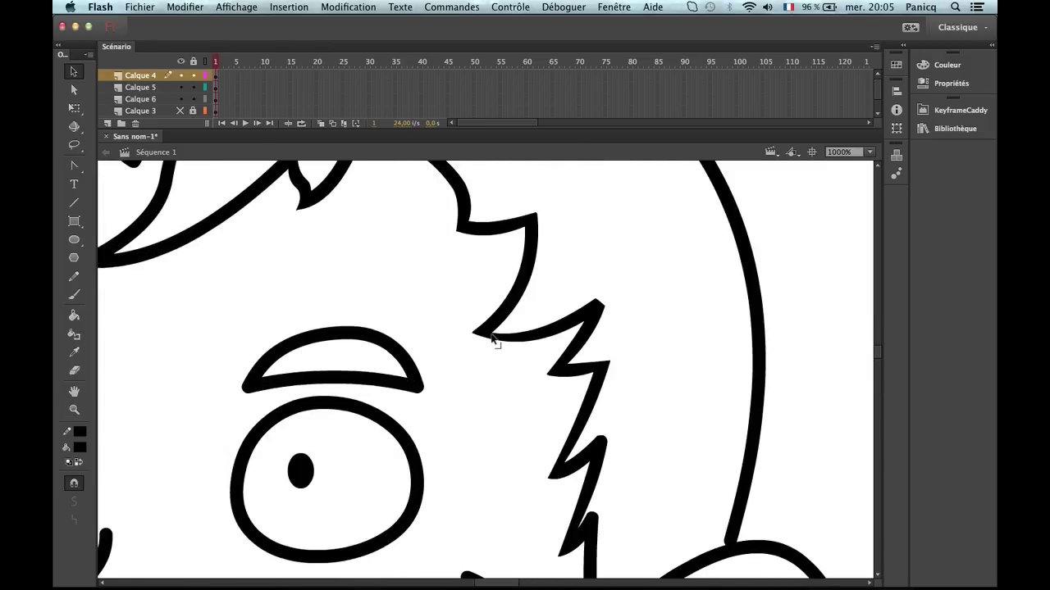
drag(492, 337, 498, 339)
key(z)
alt+click(506, 368)
alt+click(506, 368)
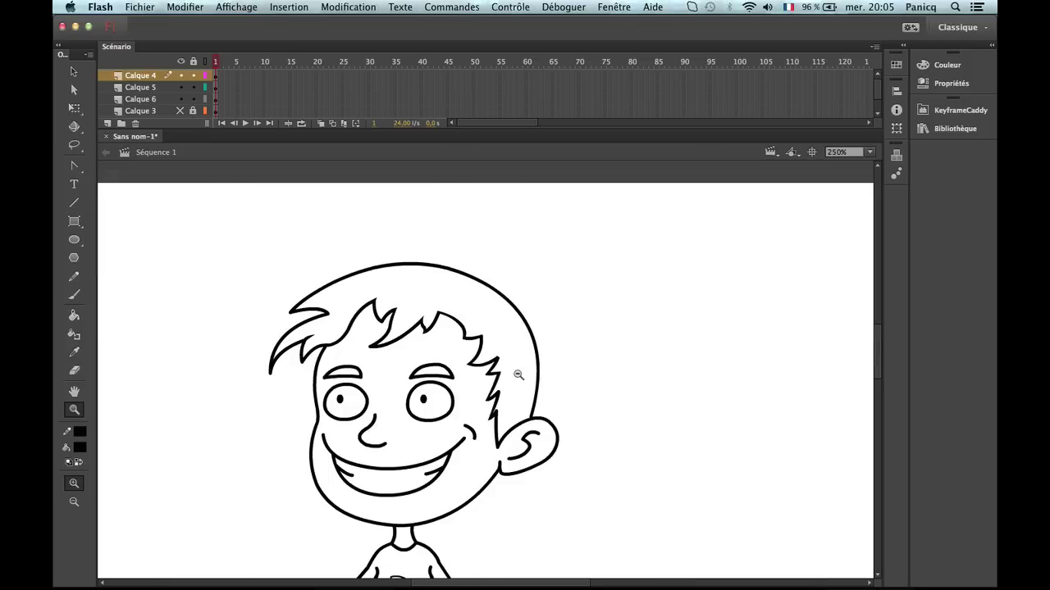
Sharpen the rounded tip of the long strand at the far left of the hair and the strand tip above it.
scroll(583, 337, down, 3)
scroll(584, 337, left, 3)
click(371, 275)
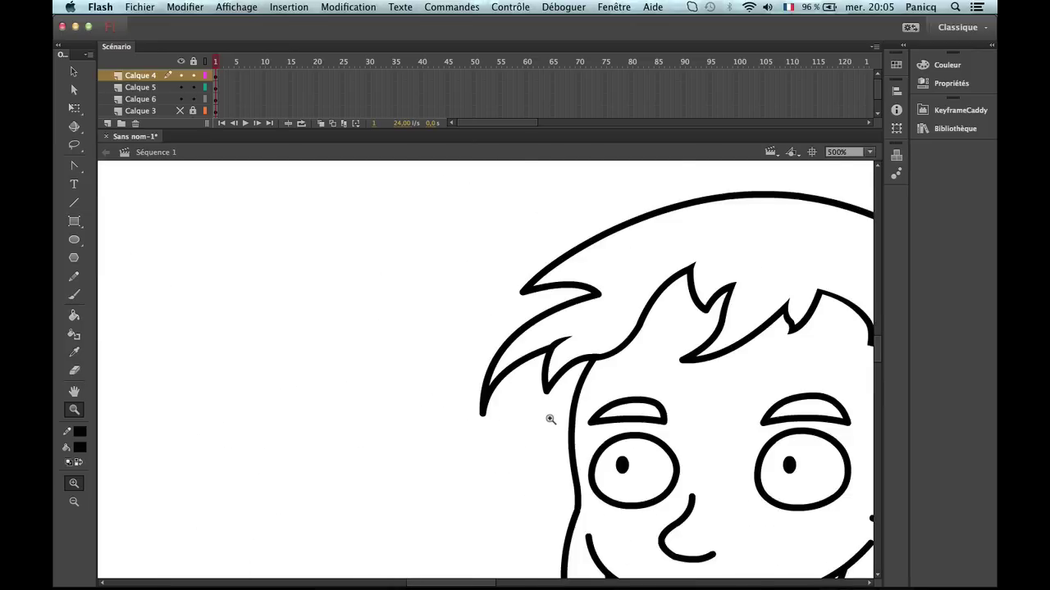
click(550, 421)
key(v)
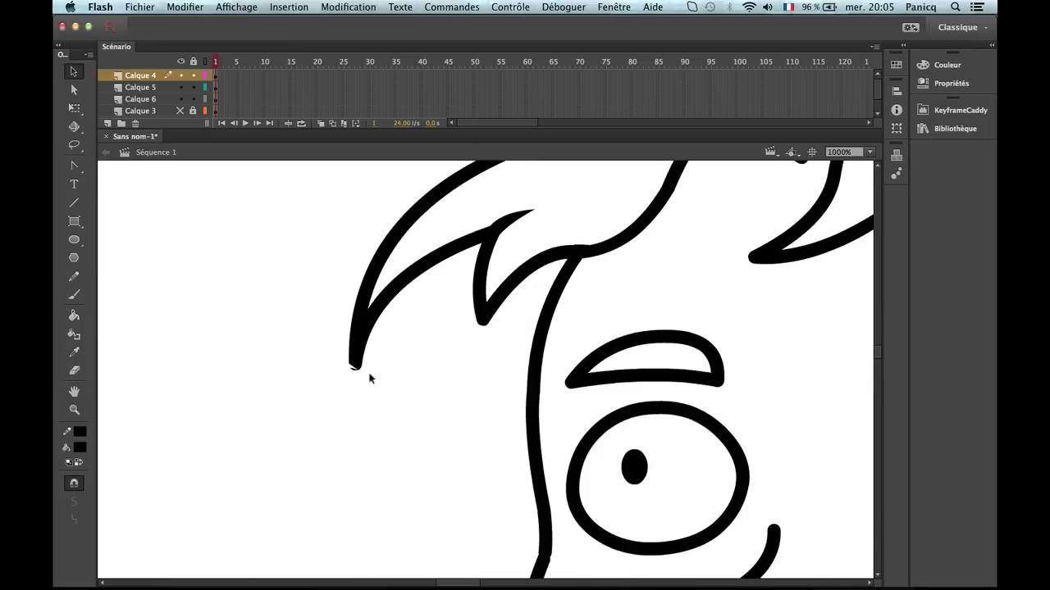
drag(362, 365, 336, 382)
key(space)
drag(442, 247, 385, 433)
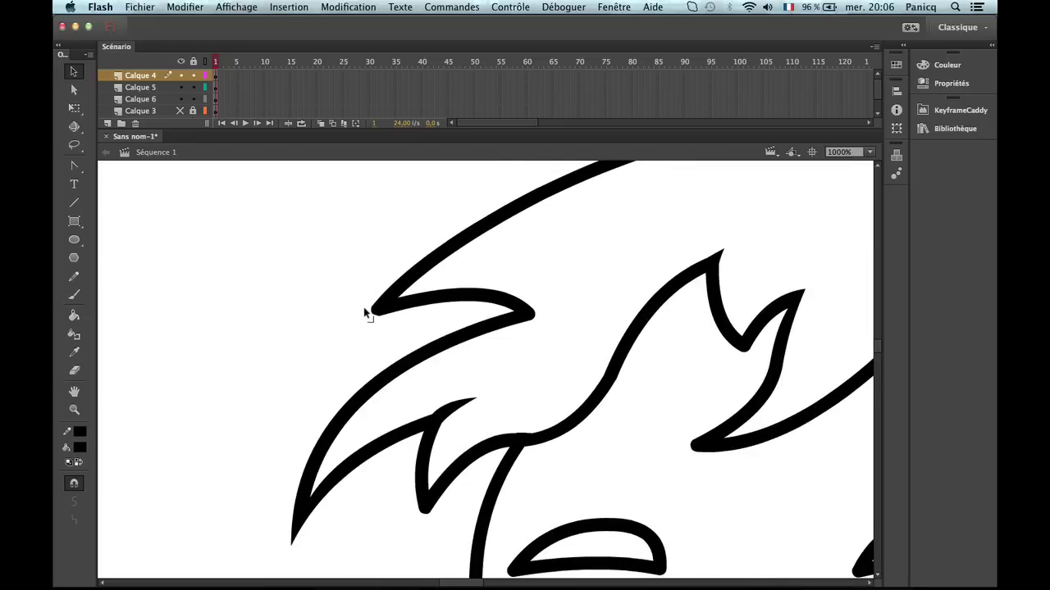
drag(379, 315, 353, 310)
Smooth the junction where the small pointed strand at the left temple branches off the long strand.
key(z)
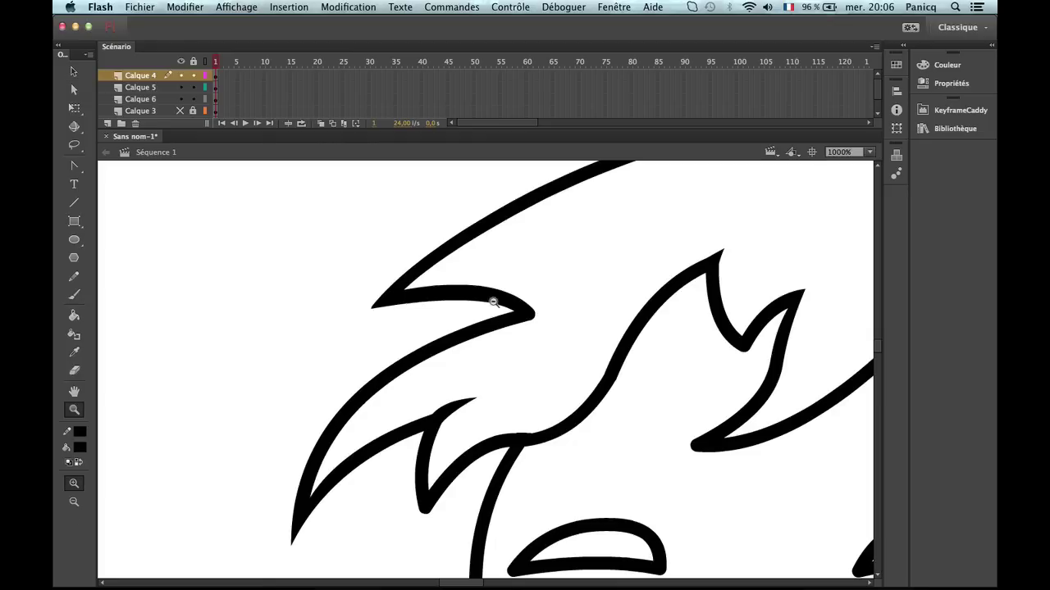
alt+click(426, 438)
alt+click(426, 439)
click(506, 392)
click(506, 392)
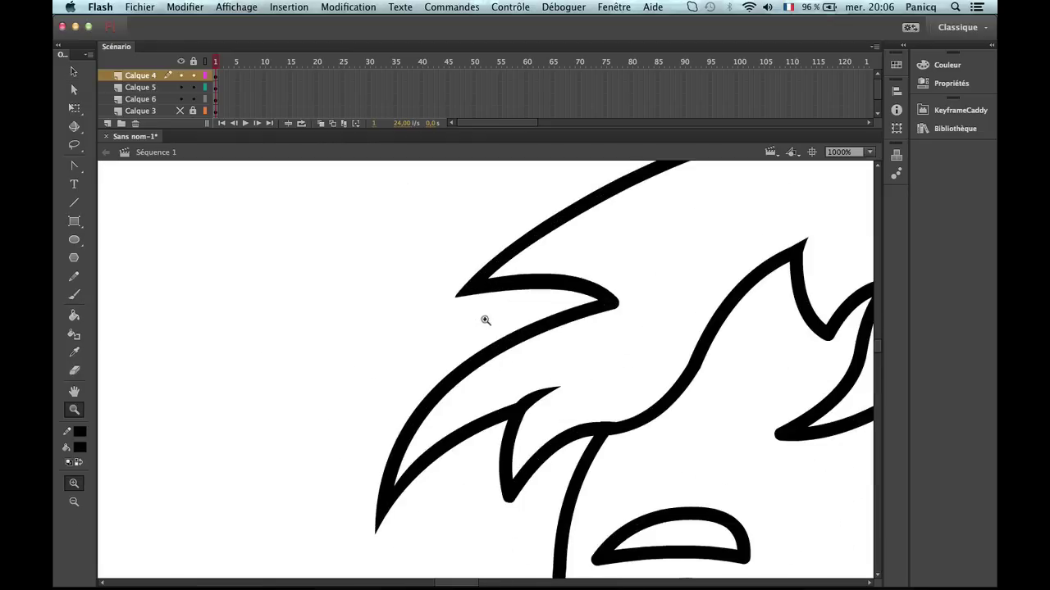
key(v)
mouse_move(517, 412)
mouse_down()
mouse_move(506, 400)
mouse_move(510, 418)
mouse_up()
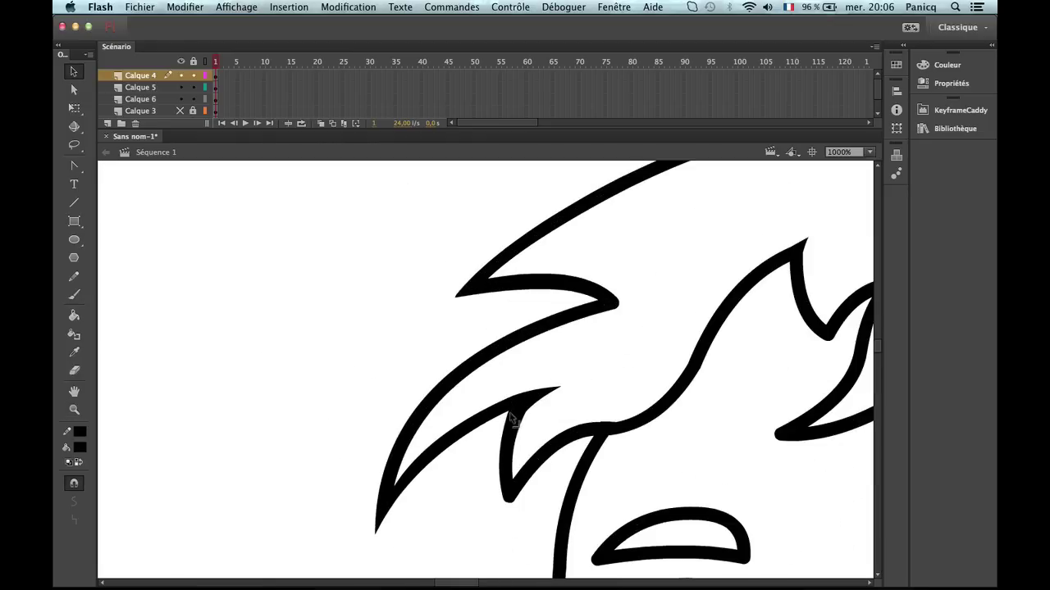
Select the connected outline of the head, hair and ear and change its fill colour to red.
key(z)
alt+click(525, 426)
alt+click(549, 432)
alt+click(541, 394)
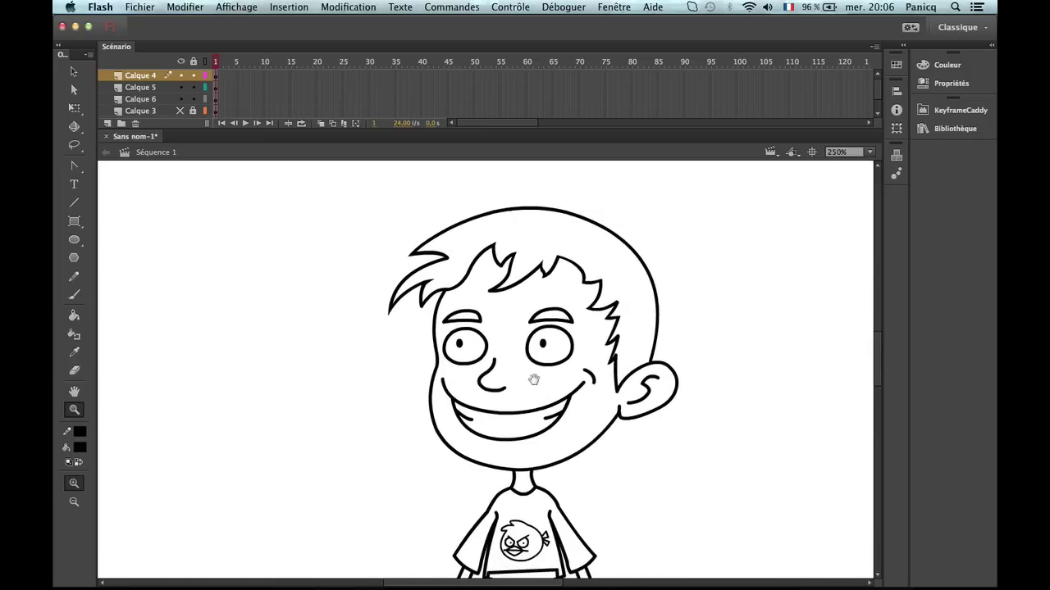
mouse_move(533, 380)
mouse_down()
mouse_move(506, 370)
mouse_move(490, 384)
mouse_move(472, 231)
mouse_move(464, 316)
mouse_up()
key(v)
double_click(523, 391)
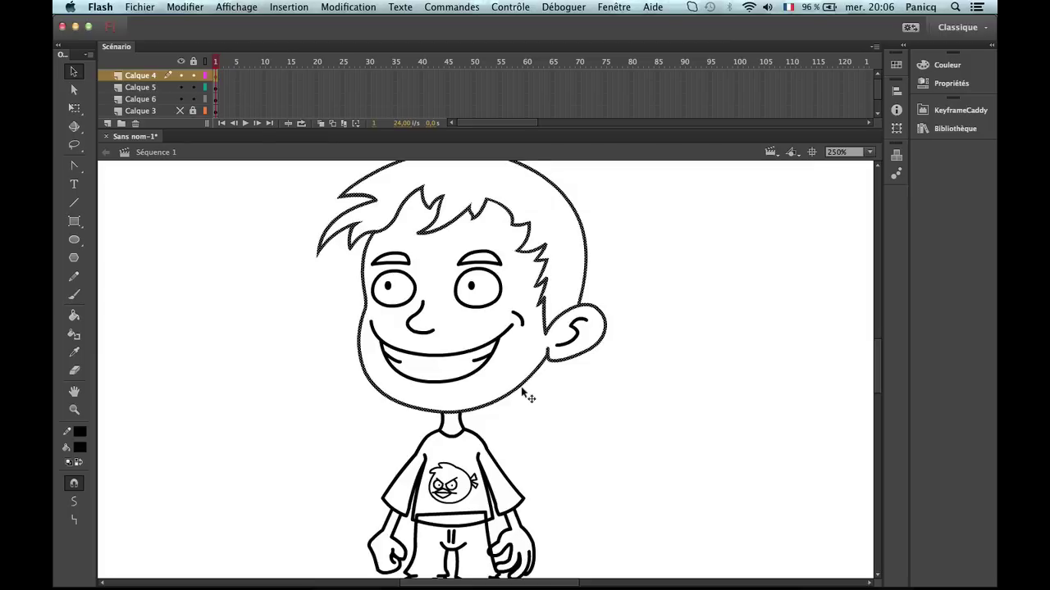
click(572, 339)
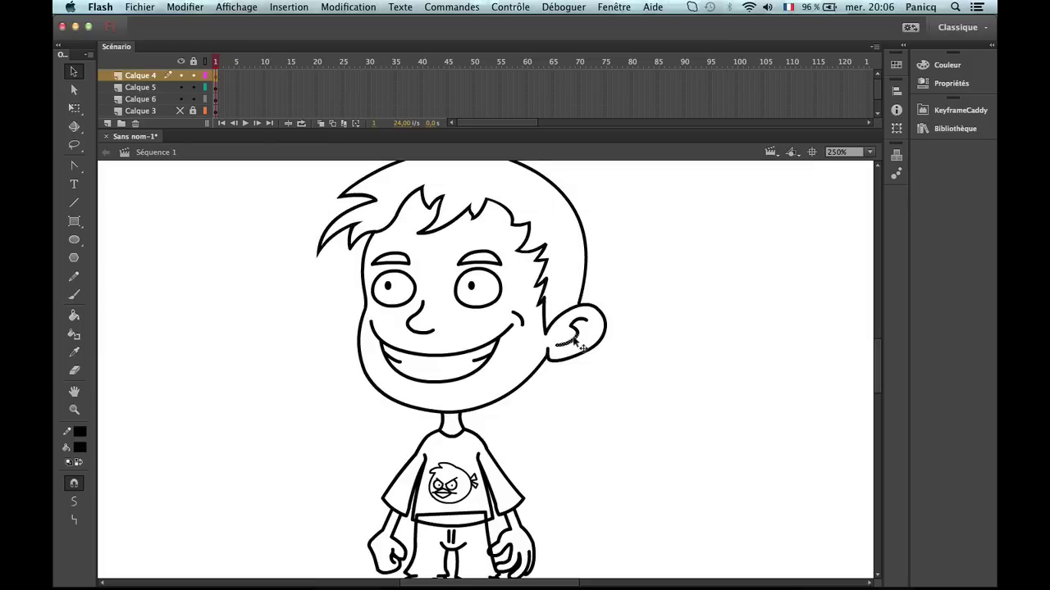
double_click(393, 410)
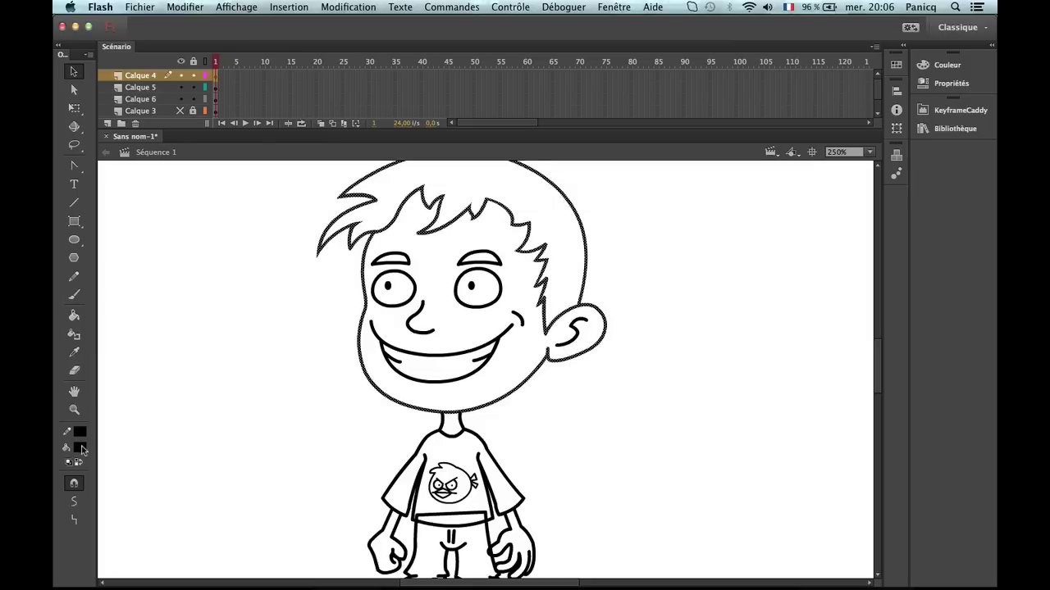
click(82, 448)
click(258, 245)
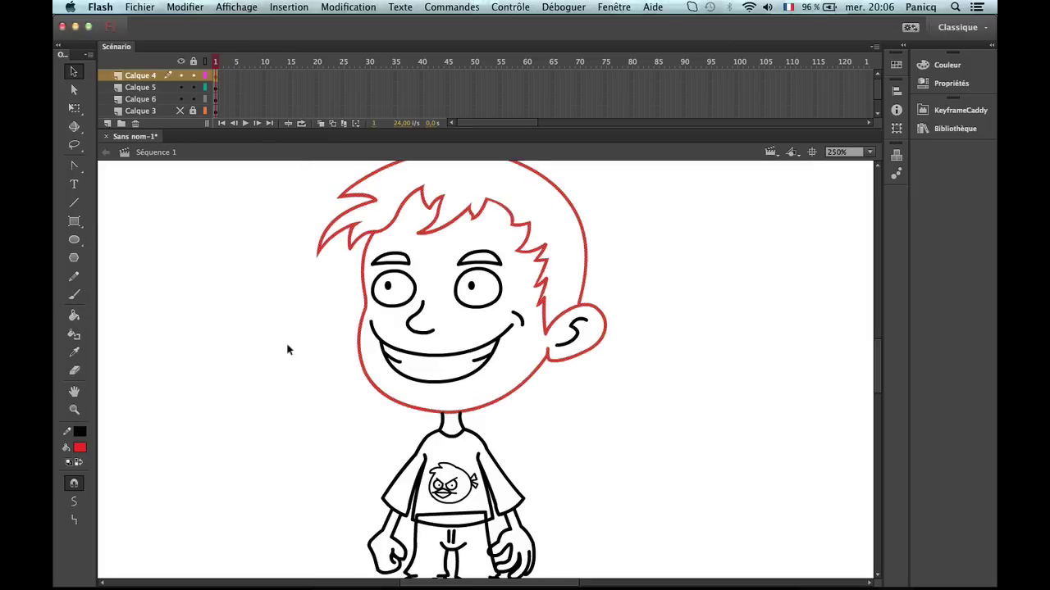
Select the outlines of both eyes and convert their lines to fills.
key(z)
click(494, 327)
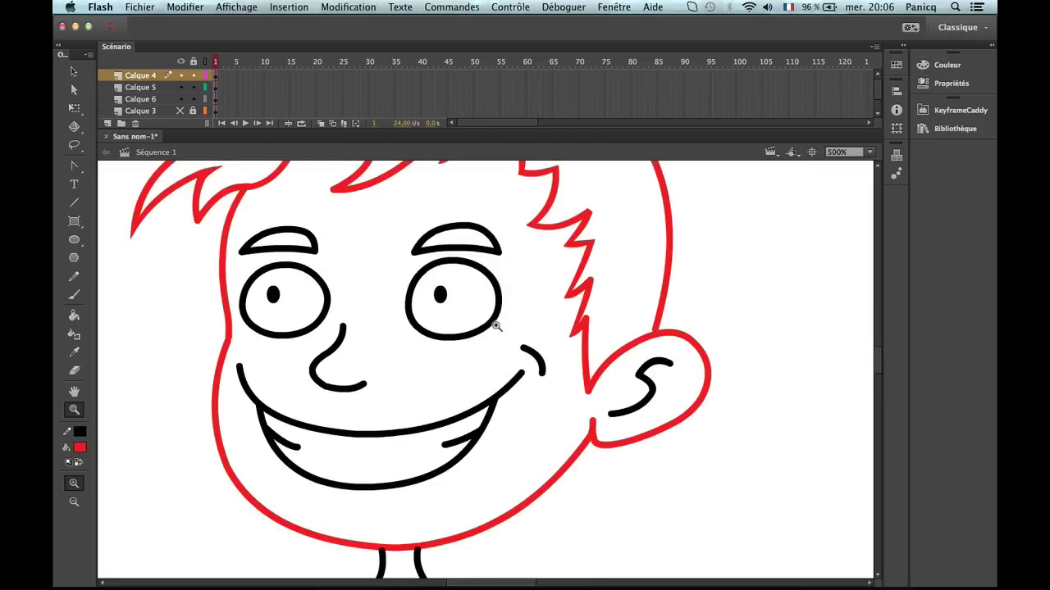
key(v)
click(417, 323)
shift+click(330, 301)
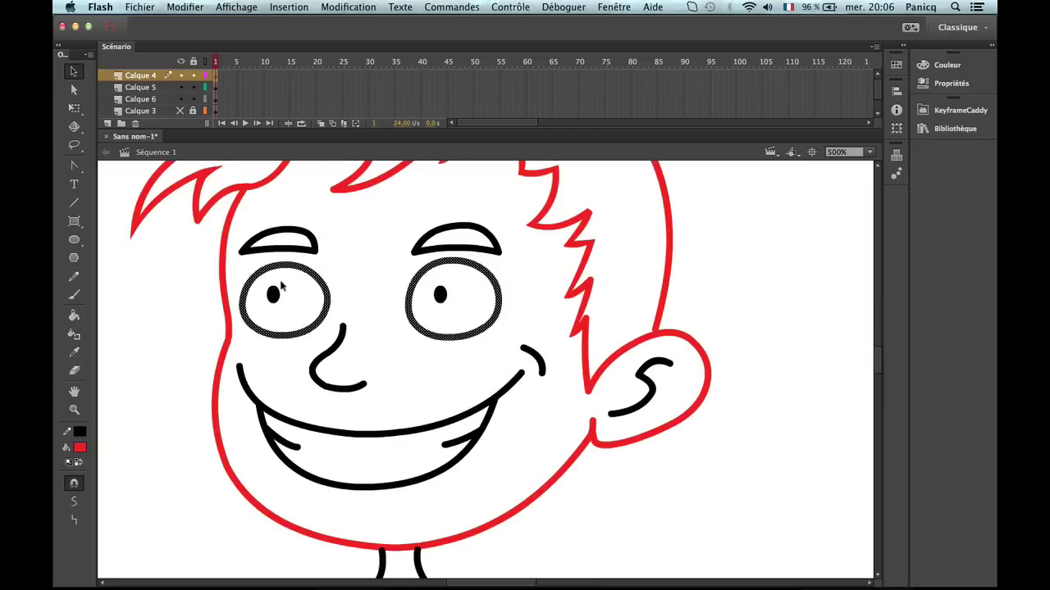
click(349, 7)
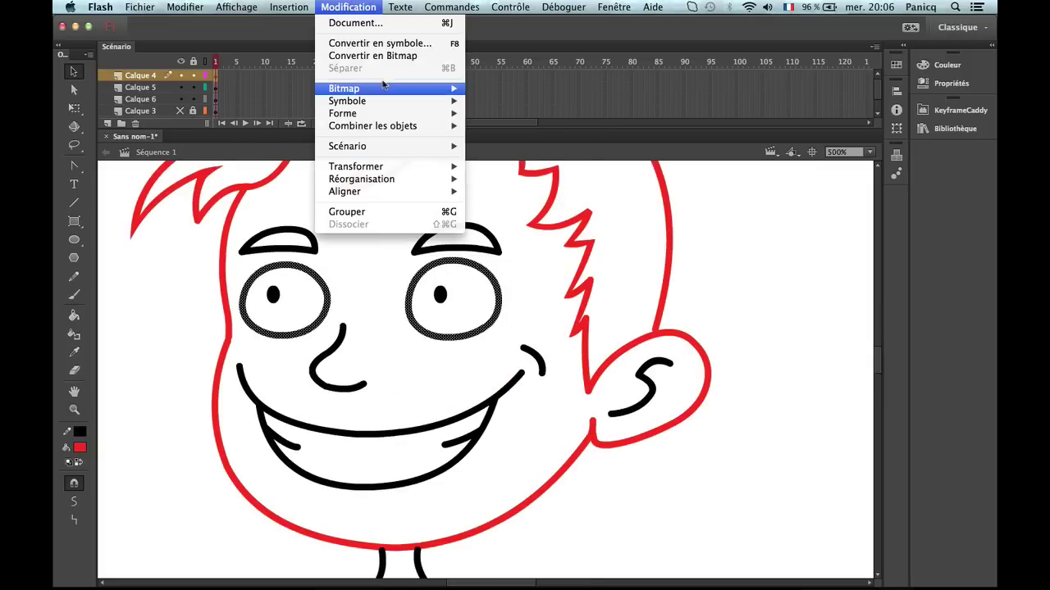
mouse_move(404, 113)
click(566, 187)
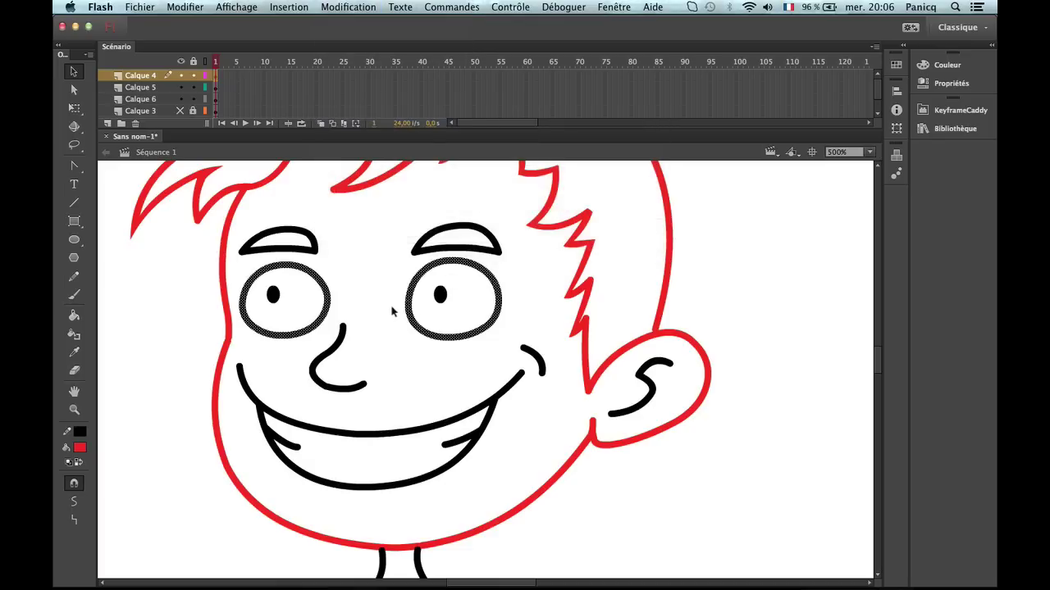
Thin the left side of both eye outlines by reshaping their edges.
click(418, 304)
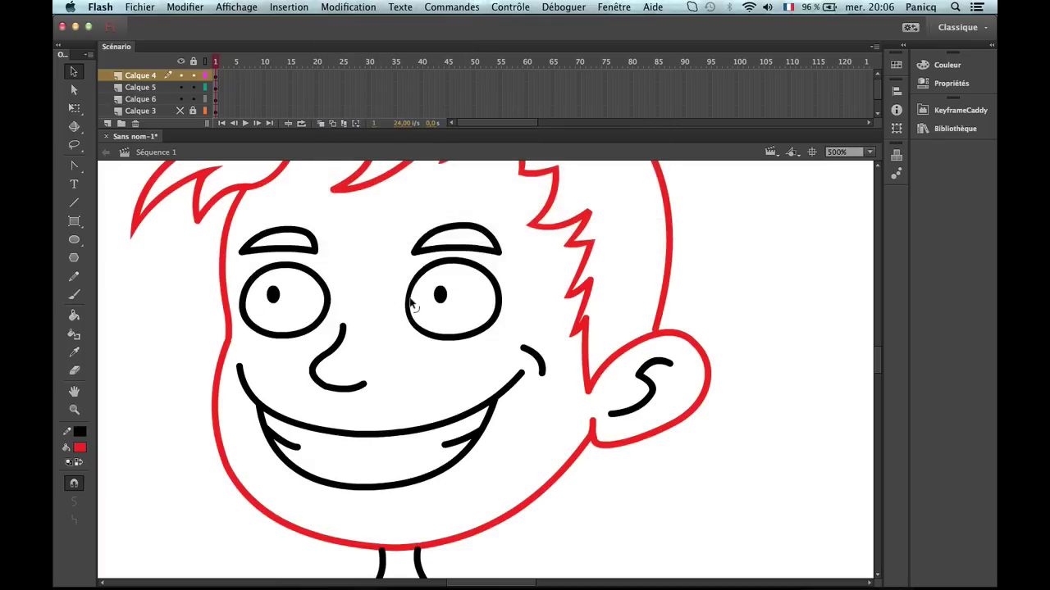
click(249, 304)
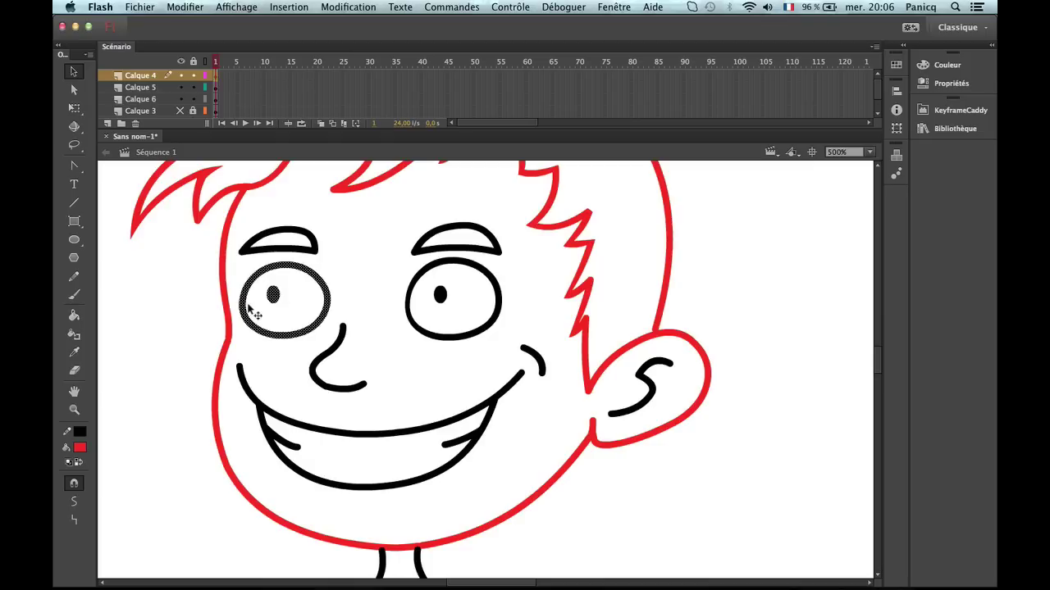
click(257, 307)
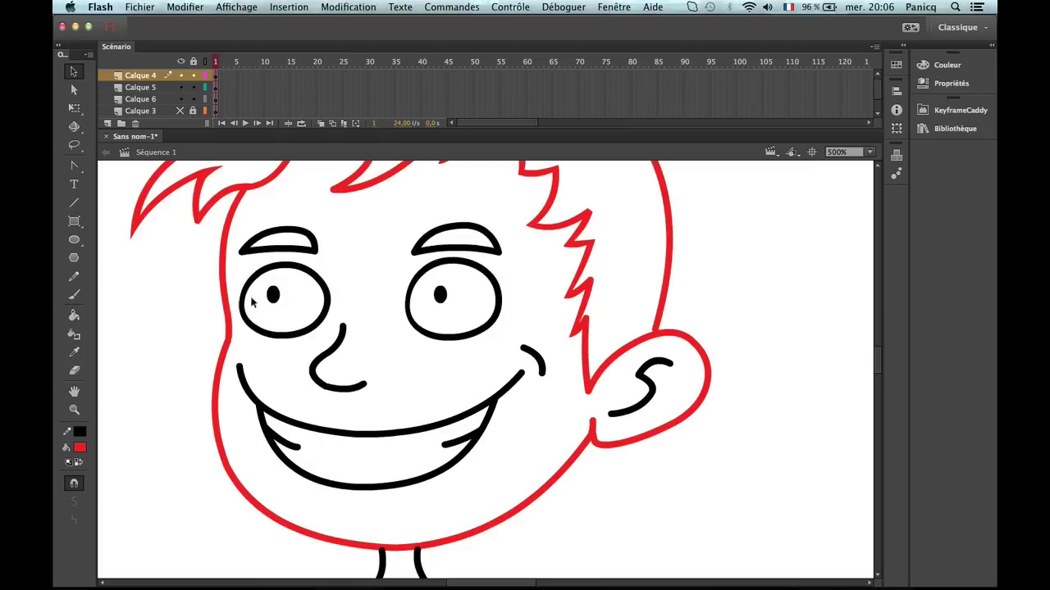
Select the outlines of both eyebrows and convert their lines to fills.
click(277, 252)
shift+click(424, 250)
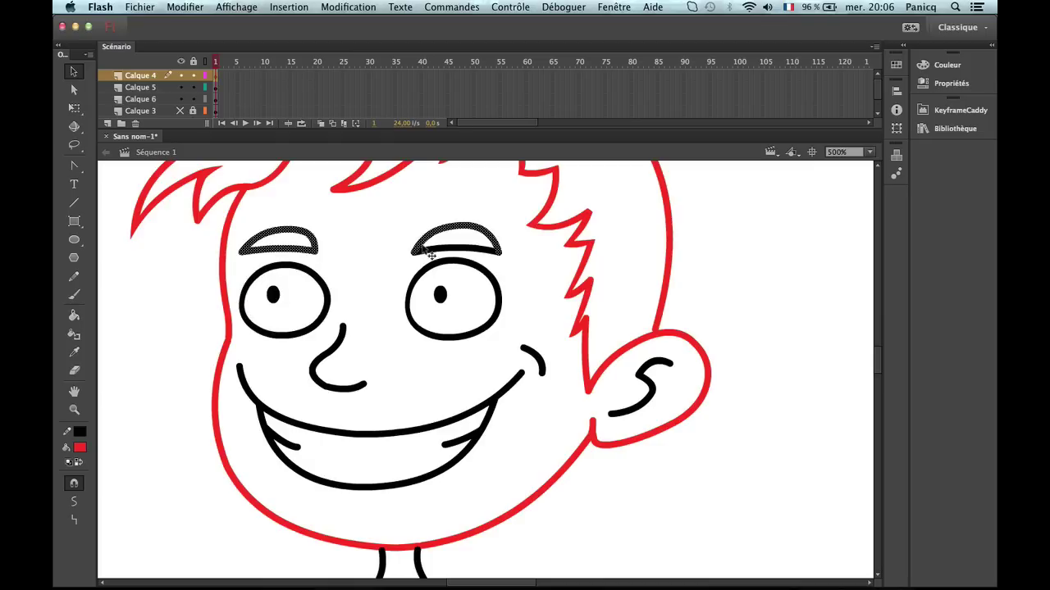
click(351, 7)
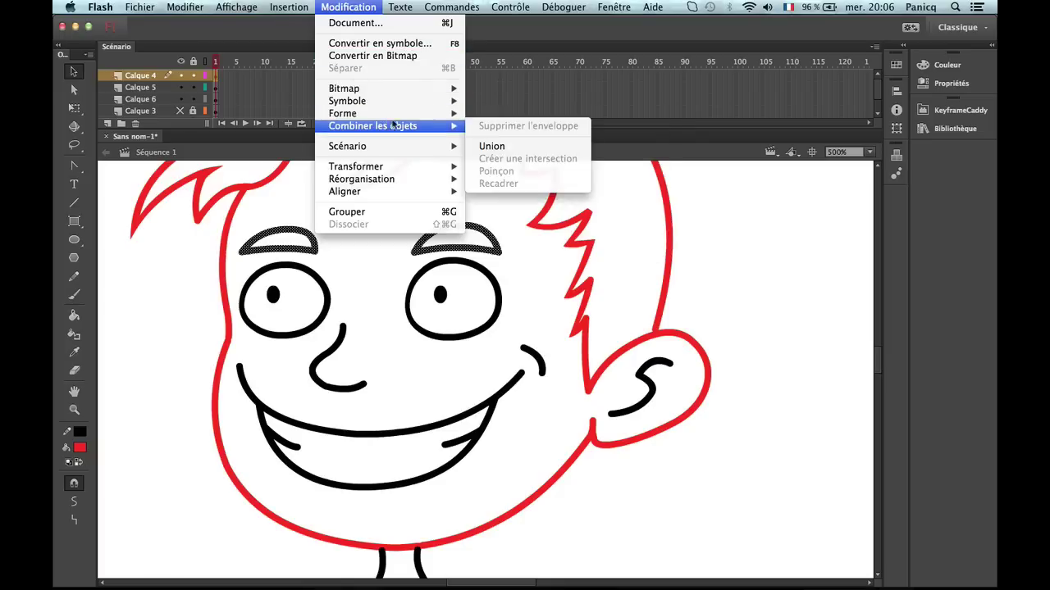
mouse_move(427, 113)
click(617, 184)
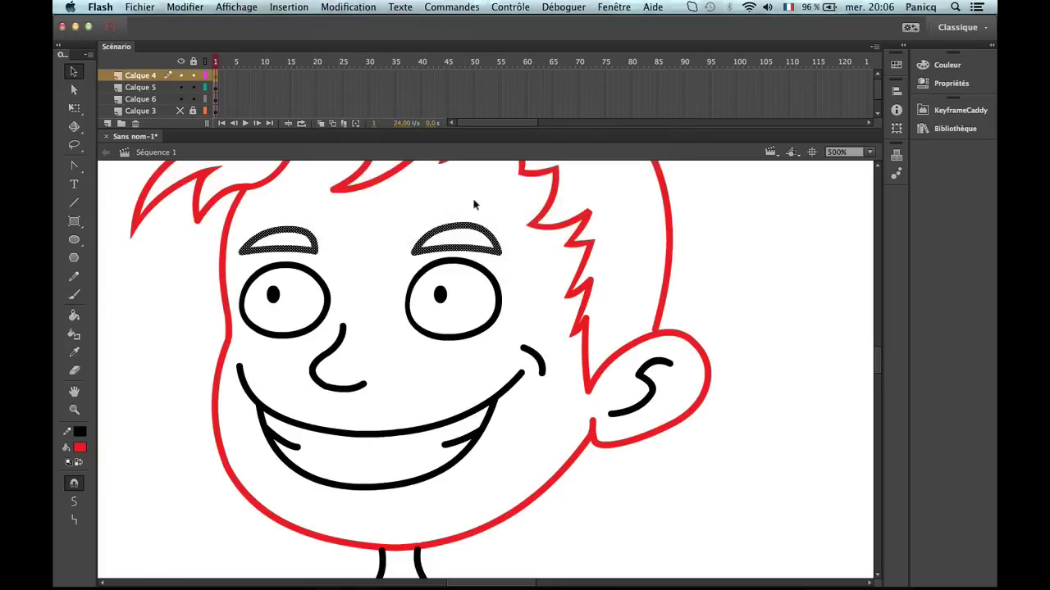
Reshape the inner edges of the eyebrow outlines so the line thickness varies, narrowing the left-hand eyebrow's lower line towards its outer corner.
click(449, 236)
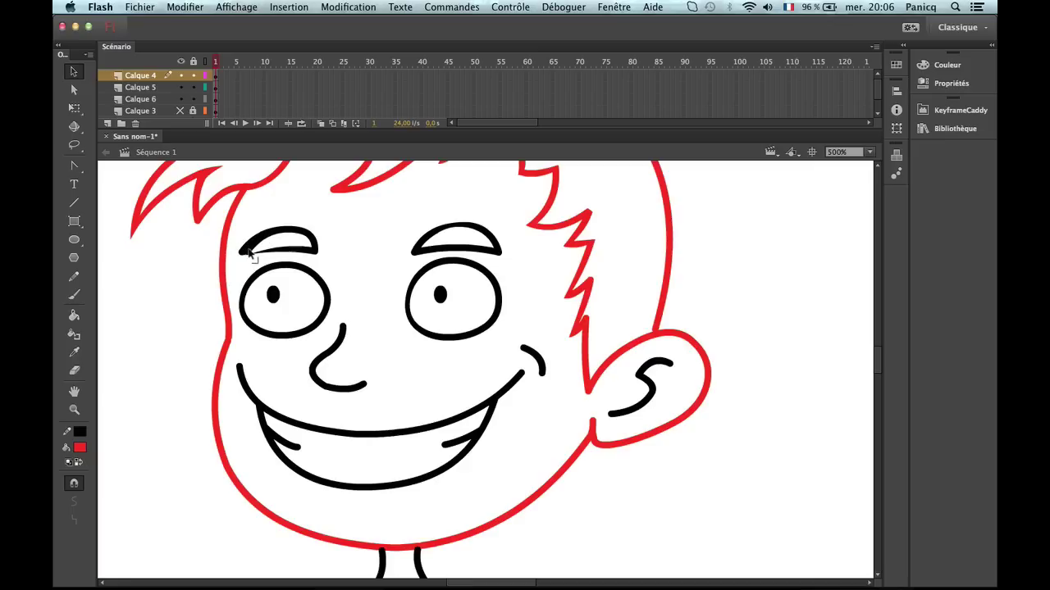
key(z)
click(257, 254)
click(543, 347)
key(v)
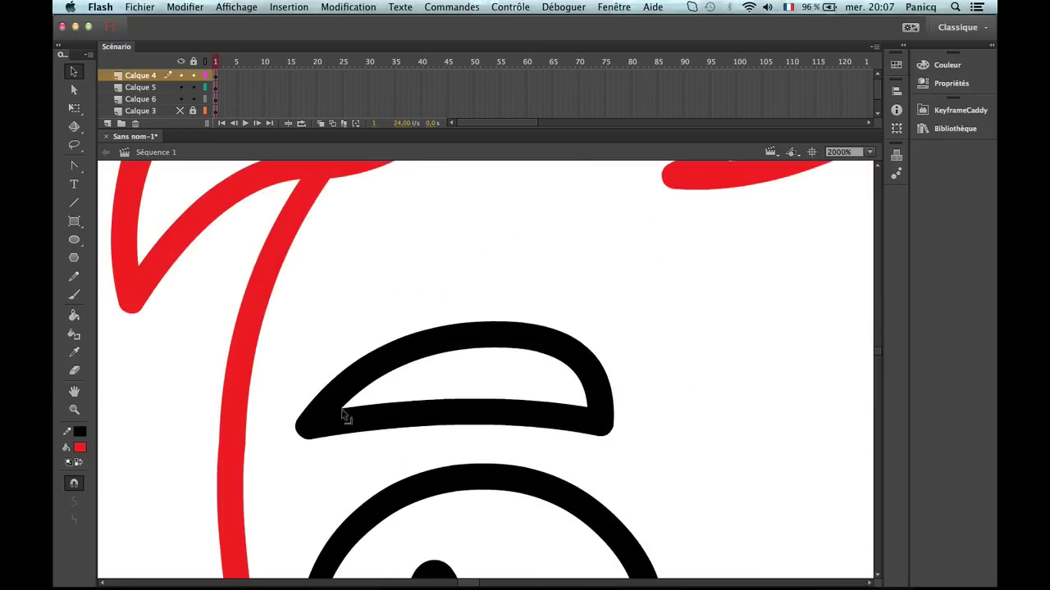
key(z)
alt+click(640, 441)
alt+click(615, 448)
alt+click(590, 457)
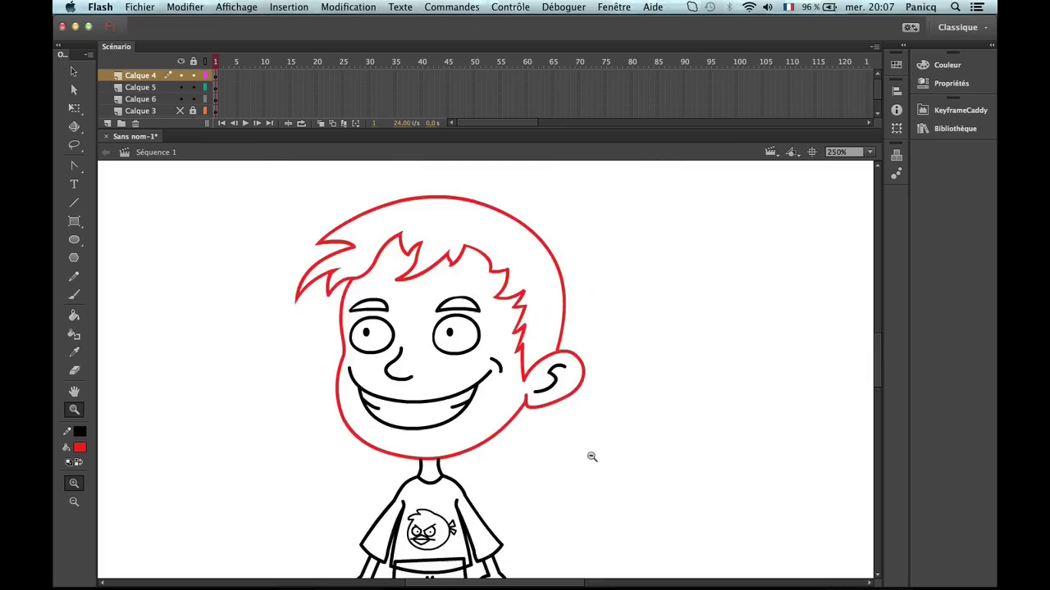
Select the nose line and convert it to a fill.
click(440, 391)
key(v)
click(432, 397)
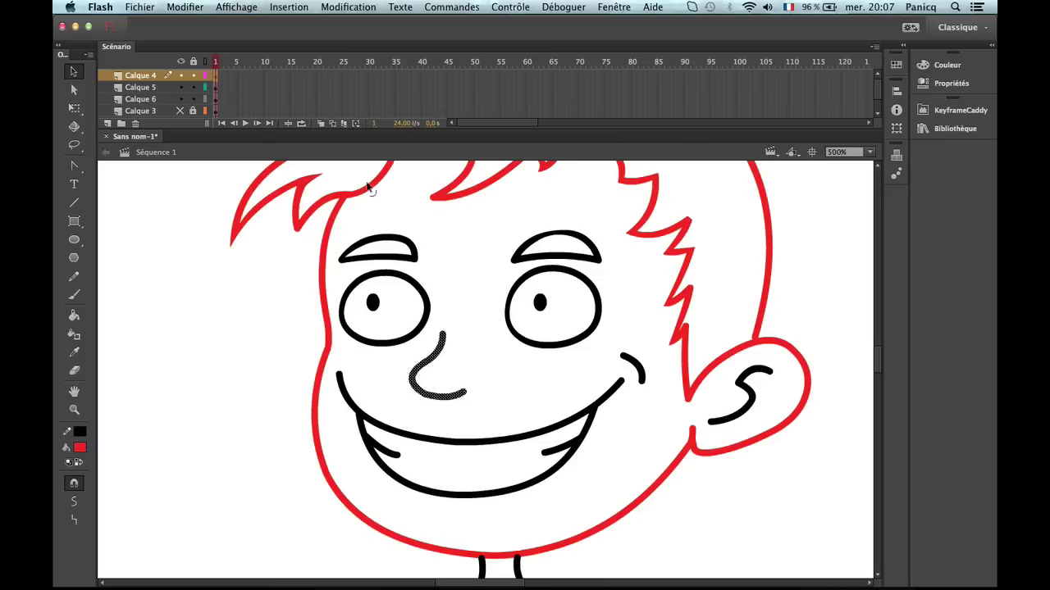
click(348, 6)
mouse_move(423, 114)
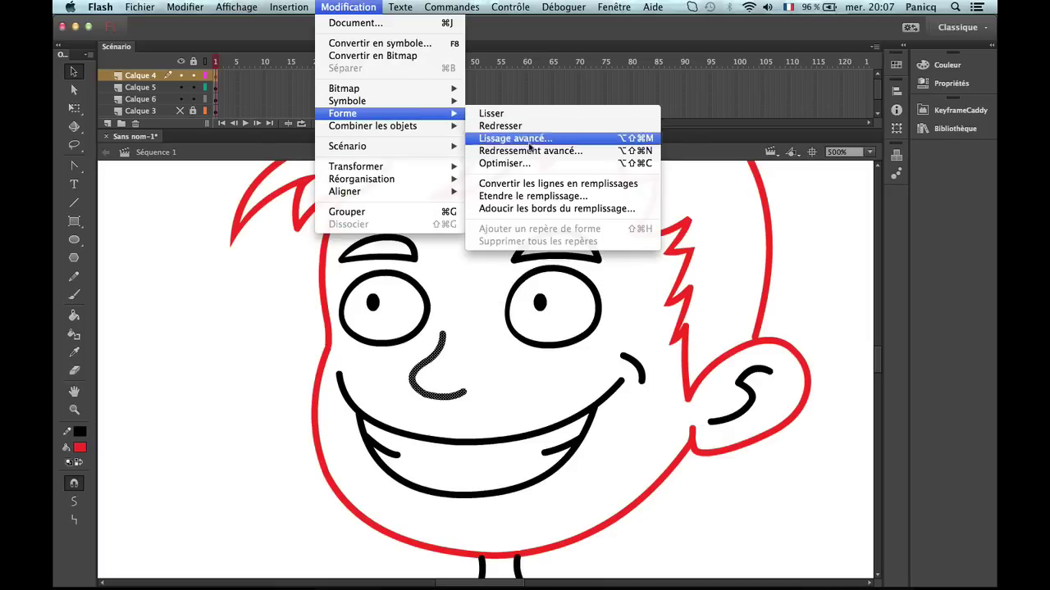
click(544, 184)
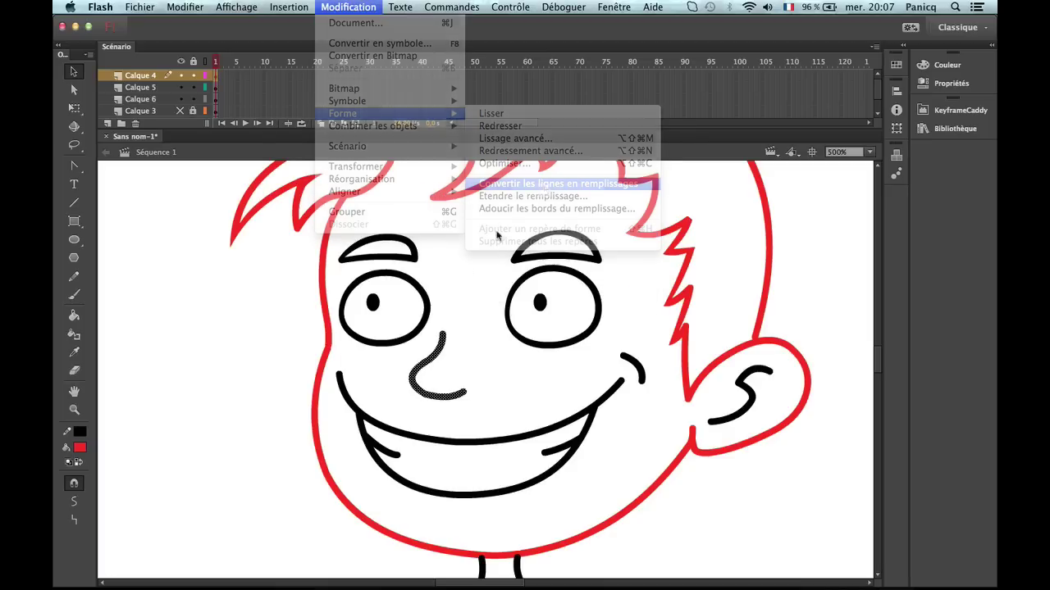
Taper the lower end of the nose line into a sharp point.
click(448, 343)
key(z)
click(445, 344)
key(v)
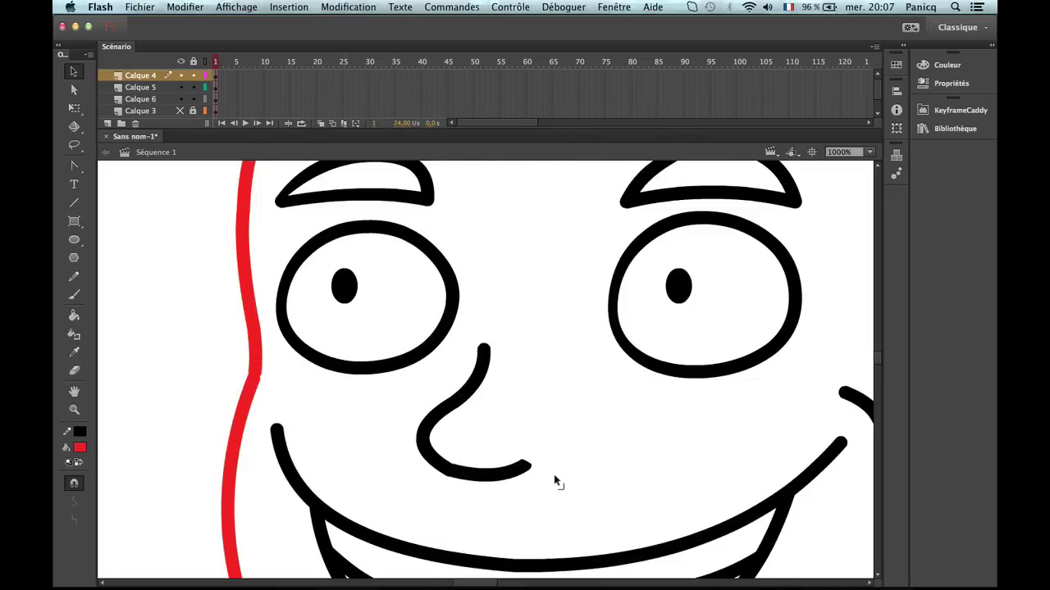
drag(517, 464, 596, 465)
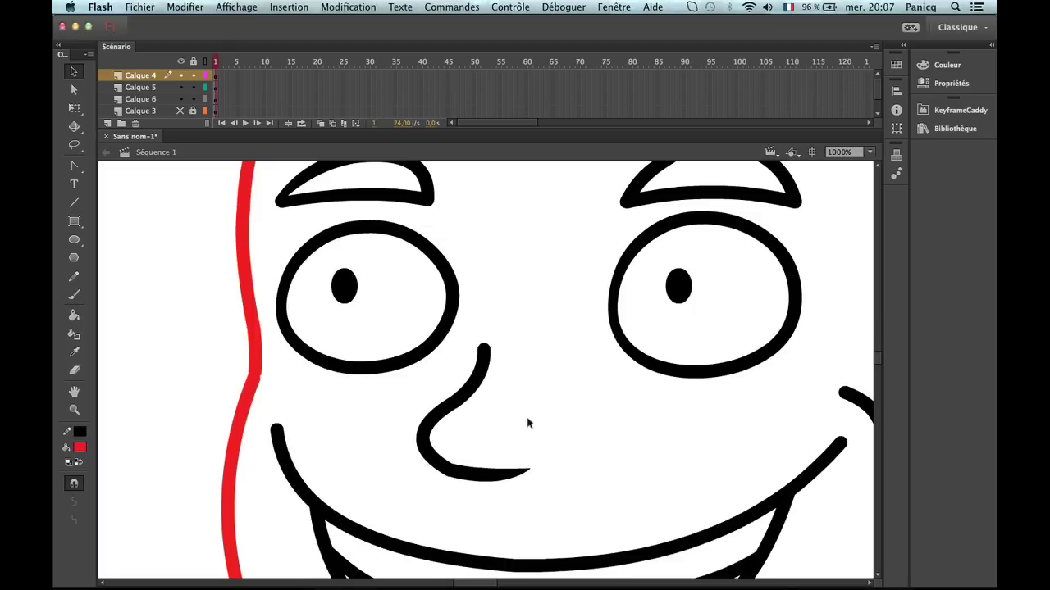
Try to taper the upper end of the nose line.
drag(482, 345, 466, 348)
key(z)
alt+click(466, 347)
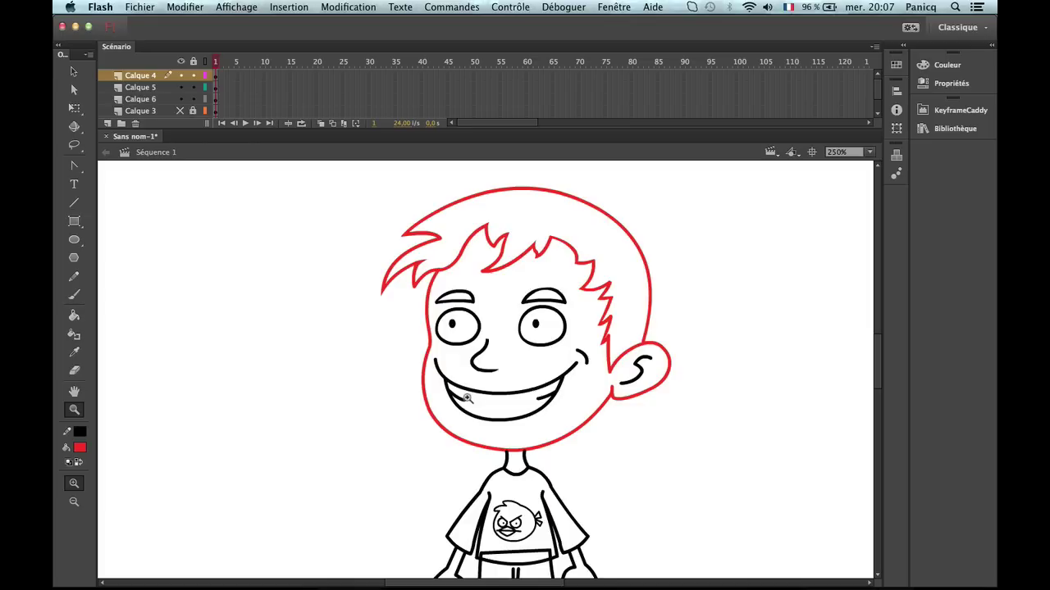
click(467, 398)
key(v)
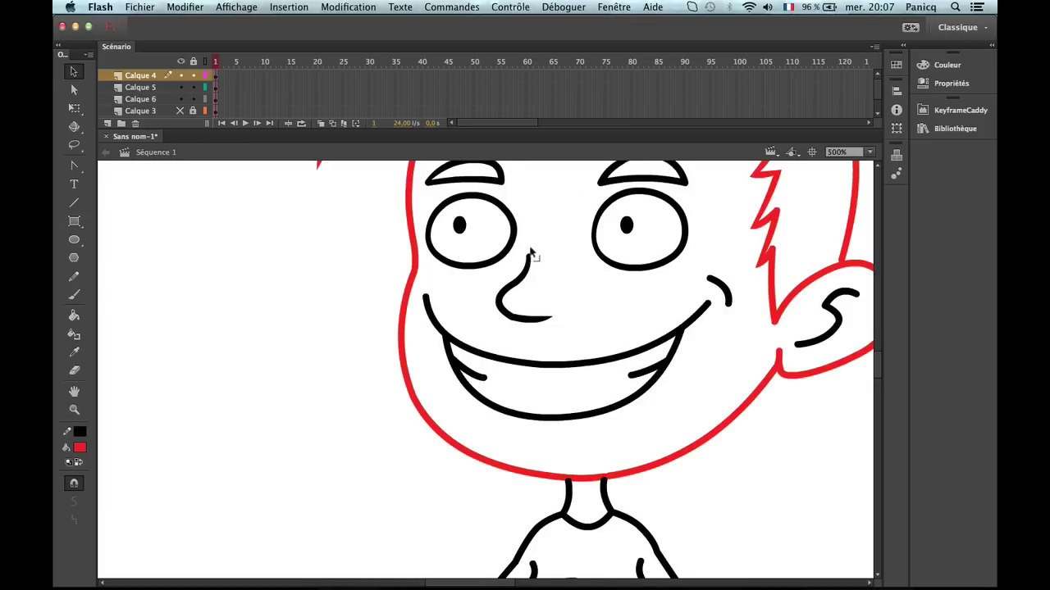
key(super+z)
key(super+y)
Pull the rounded upper end of the nose line into a sharp point.
click(532, 267)
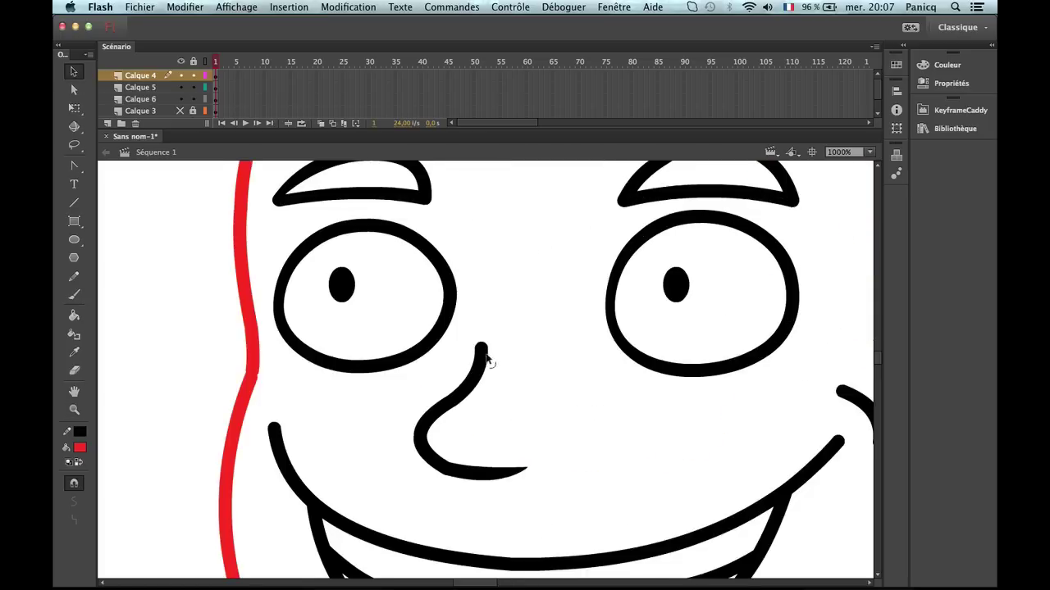
drag(477, 352, 490, 350)
click(488, 356)
click(491, 355)
drag(487, 355, 480, 347)
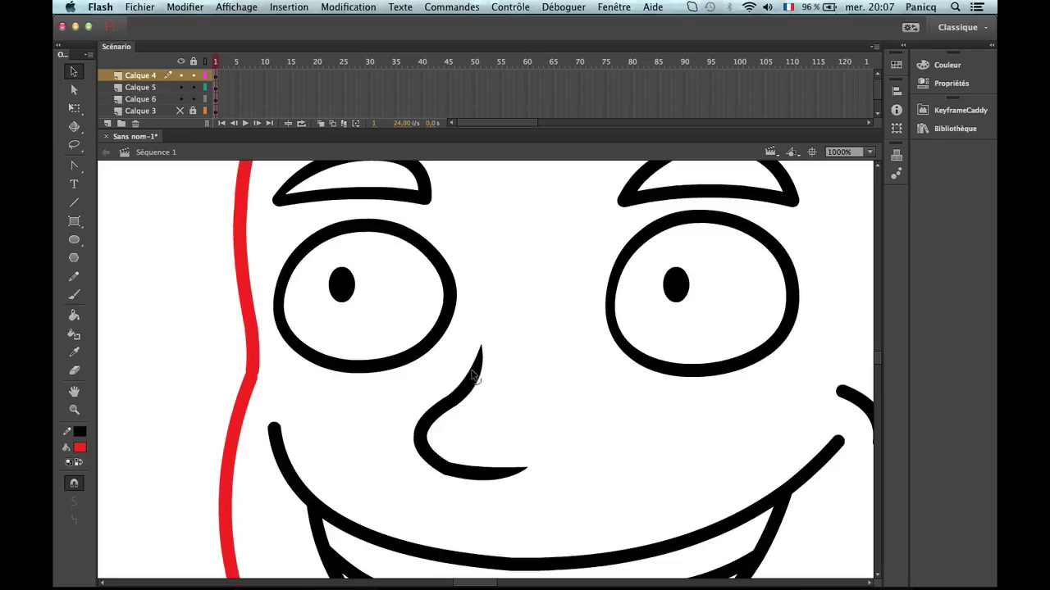
Select the whole mouth outline together with the cheek crease beside it and convert their lines to fills.
key(z)
alt+click(503, 402)
alt+click(494, 472)
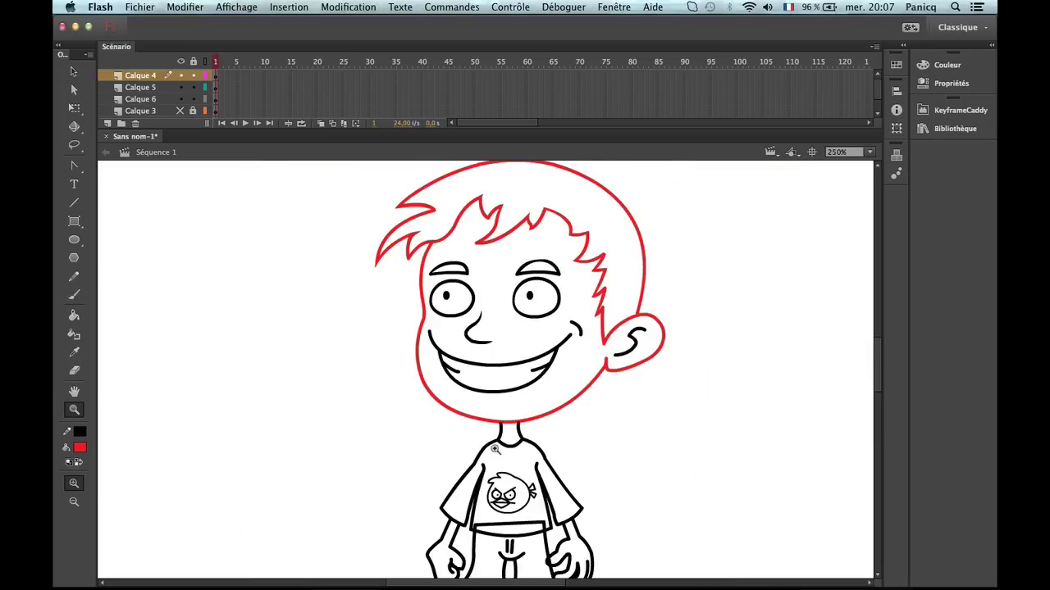
click(491, 403)
click(477, 275)
key(v)
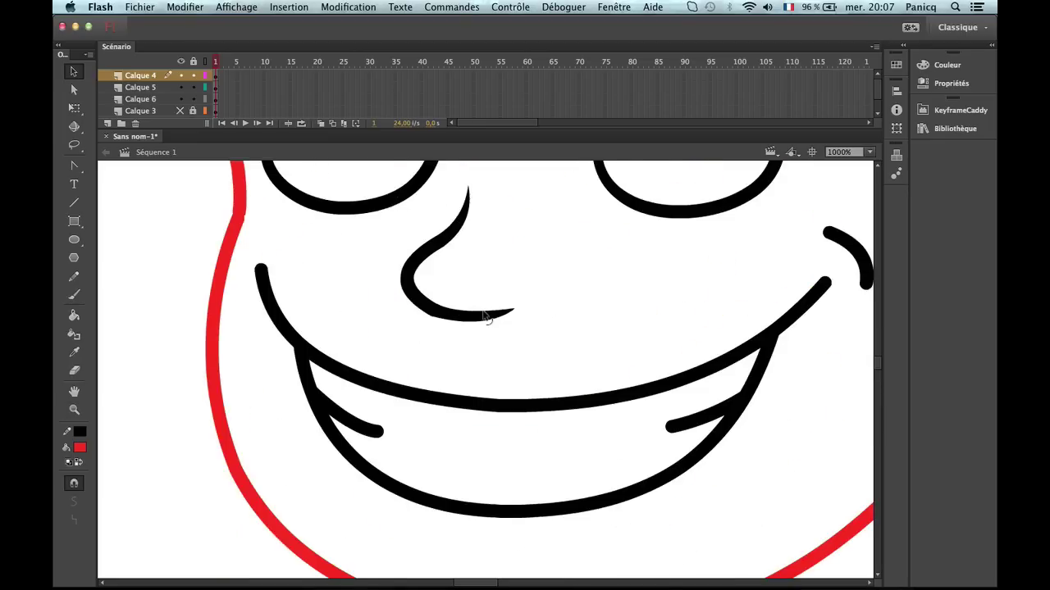
double_click(481, 404)
scroll(508, 369, right, 5)
scroll(509, 369, up, 1)
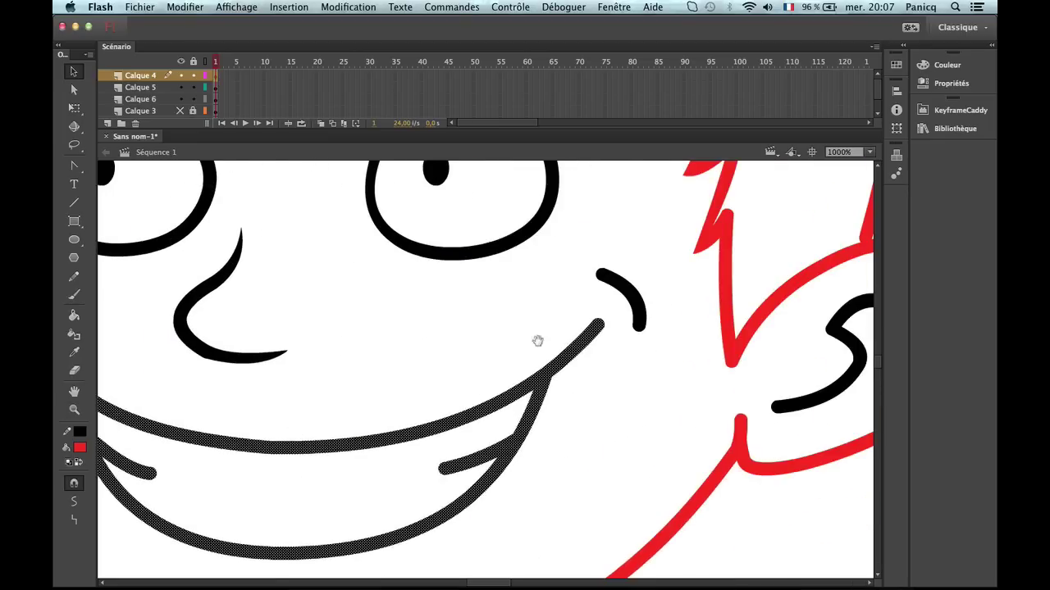
click(289, 7)
click(347, 7)
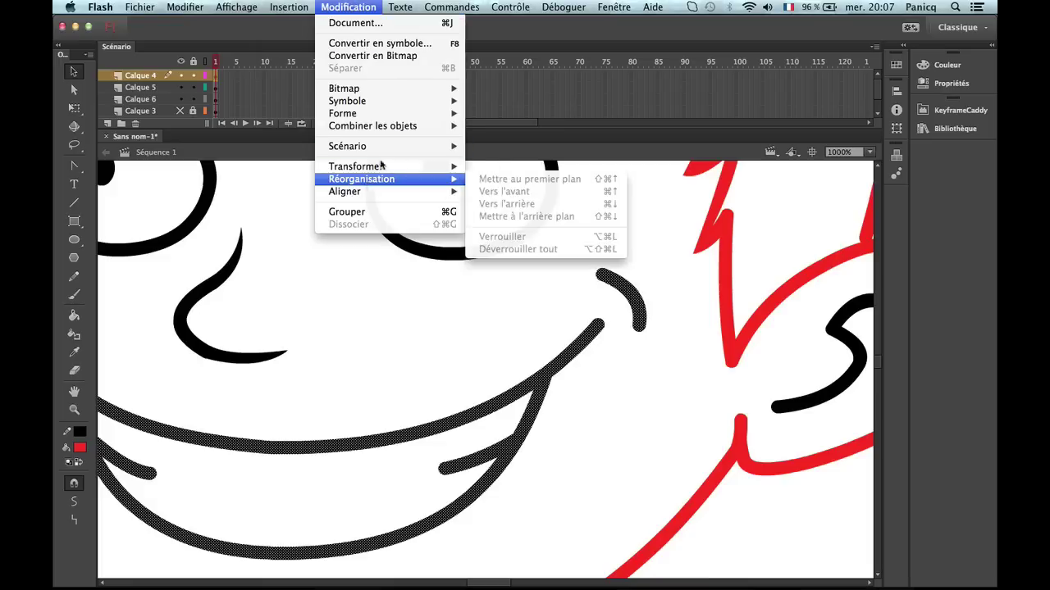
mouse_move(401, 116)
click(557, 184)
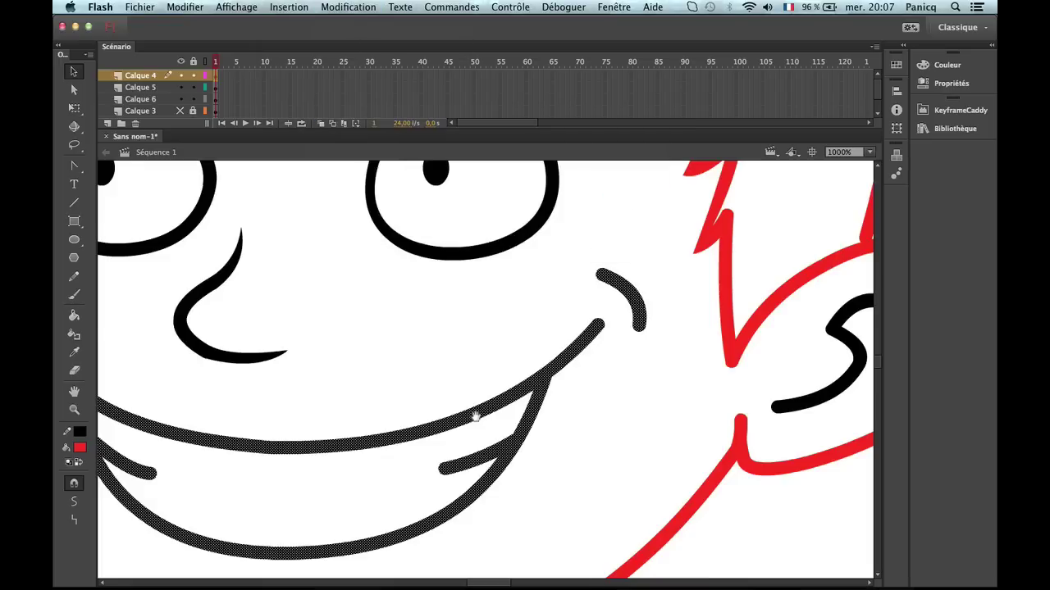
Taper the right-hand end of the smile line into a point and delete the stray fragment beside it.
scroll(698, 369, left, 3)
click(698, 369)
drag(697, 288, 691, 275)
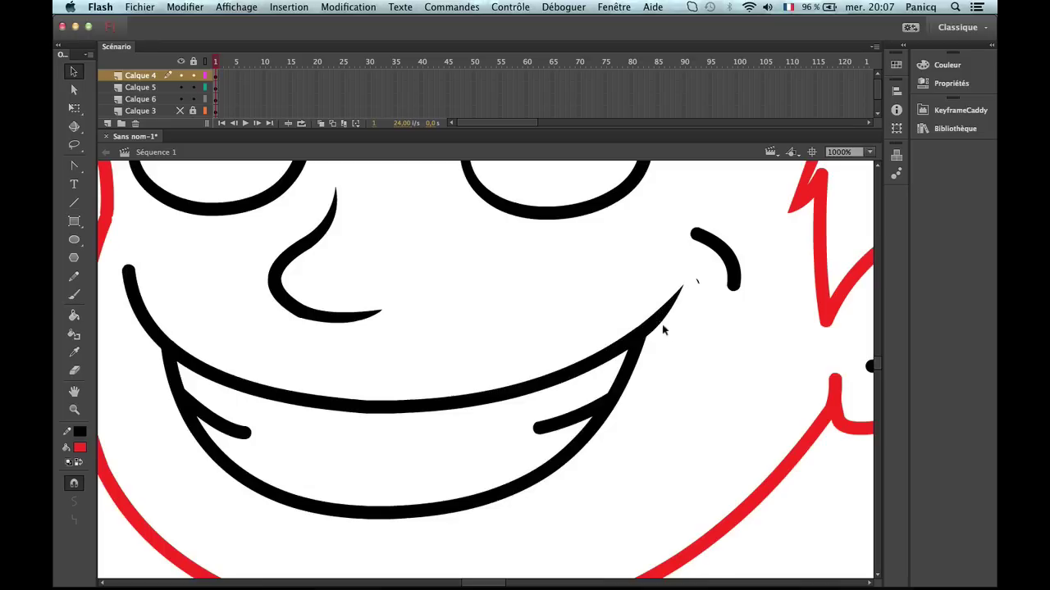
click(698, 282)
key(Delete)
Taper the left-hand end of the smile line into a point and delete the leftover piece above it.
drag(186, 317, 342, 293)
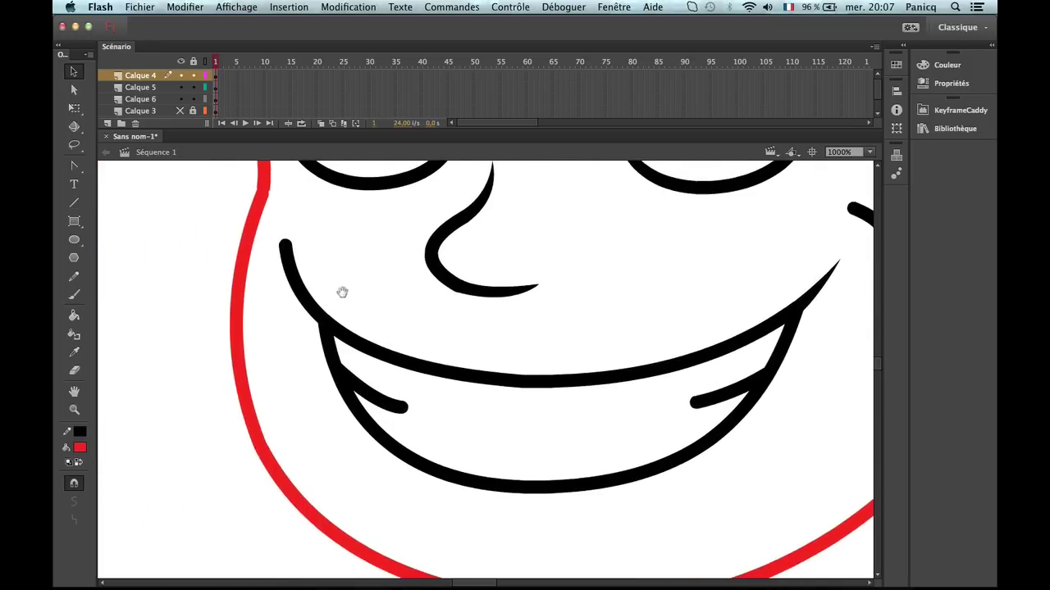
click(293, 261)
key(Delete)
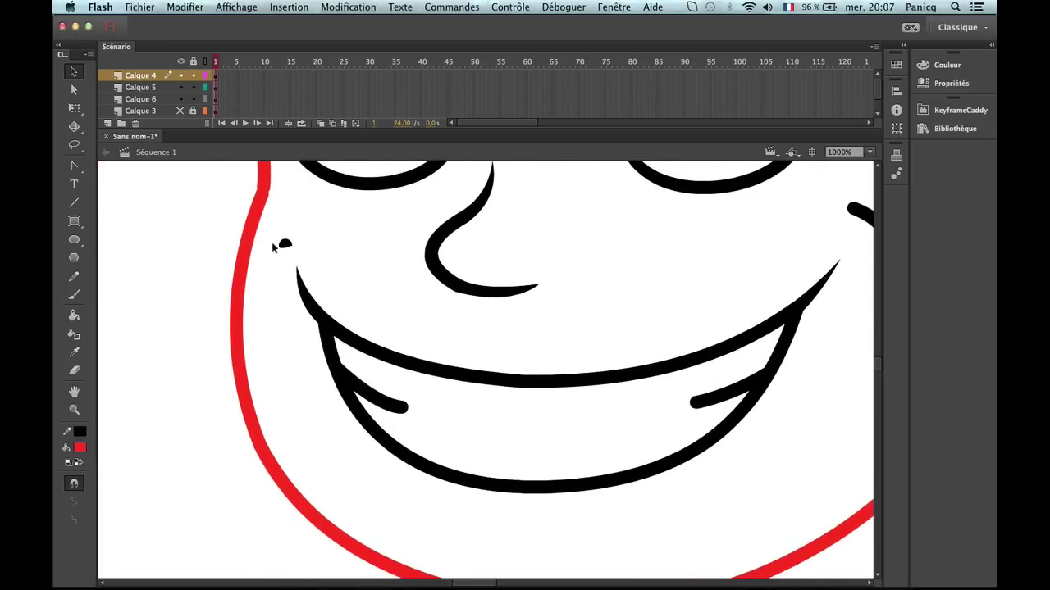
click(284, 244)
key(Delete)
Sharpen the free ends of the two short crease lines inside the mouth corners.
scroll(328, 310, right, 4)
scroll(328, 310, down, 2)
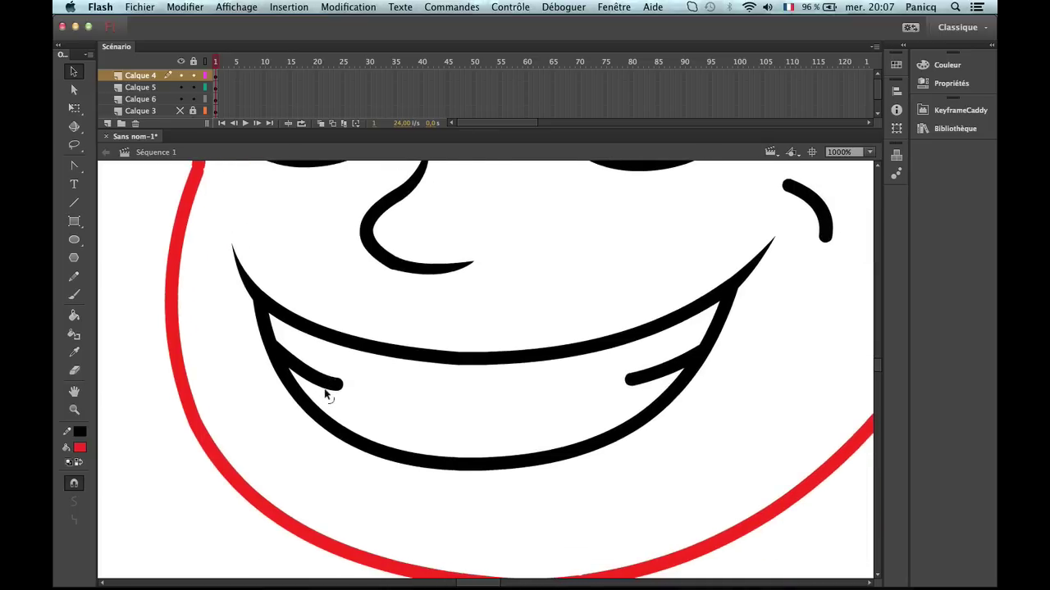
drag(335, 390, 425, 380)
drag(630, 390, 625, 378)
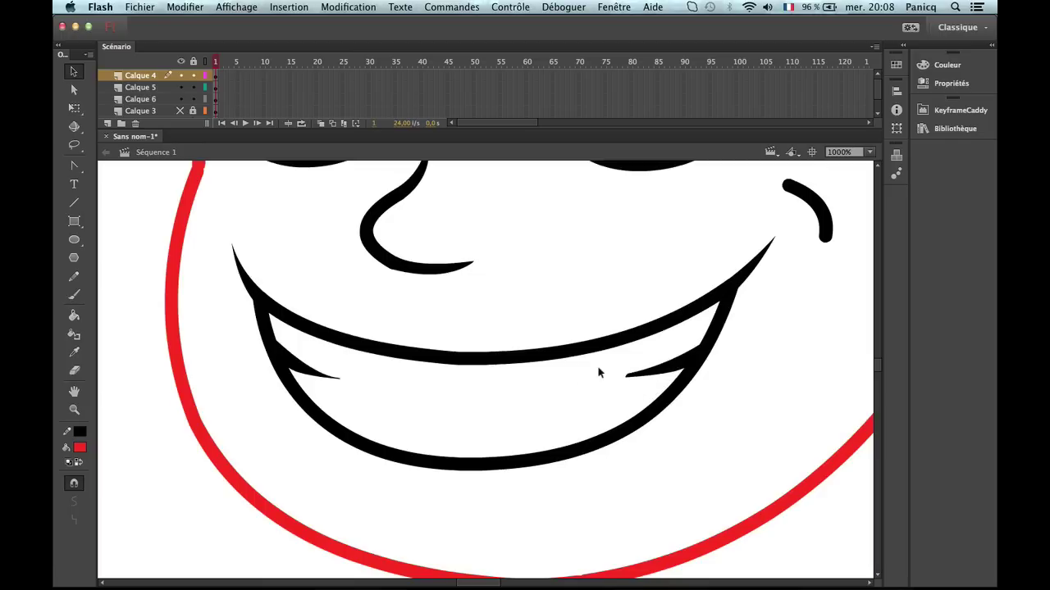
Taper both ends of the curved cheek crease beside the smile into points and adjust its inner edge.
key(z)
alt+click(579, 401)
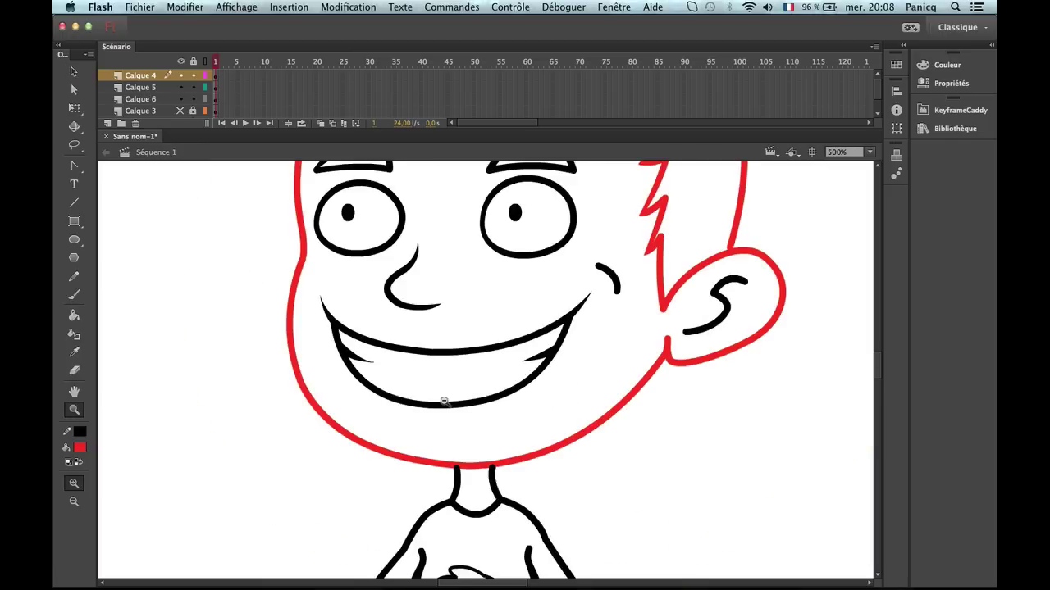
alt+click(448, 401)
click(573, 318)
click(499, 361)
key(v)
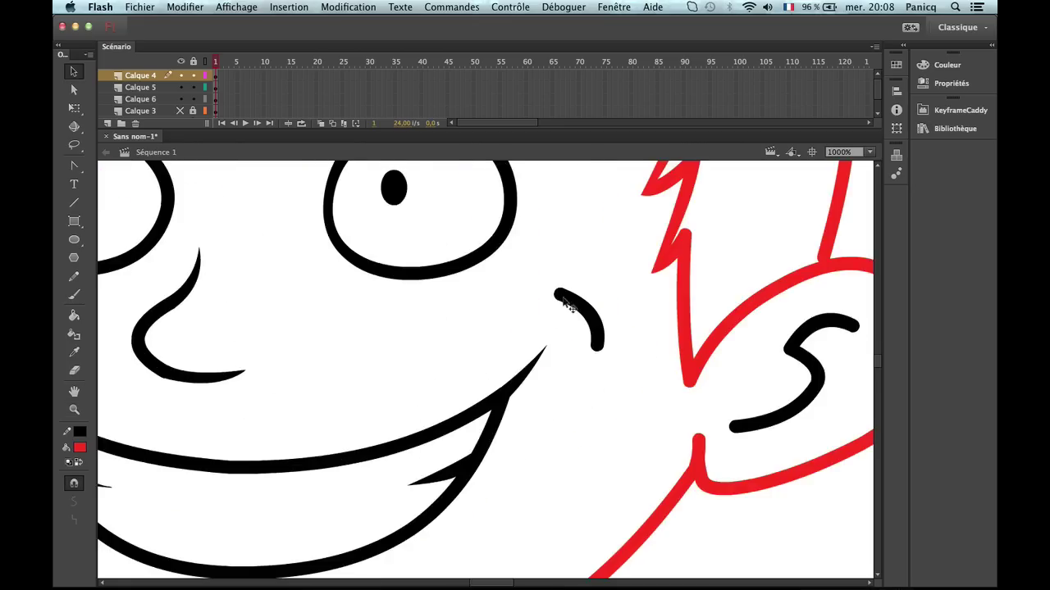
drag(564, 298, 554, 284)
drag(594, 353, 613, 378)
drag(592, 323, 597, 322)
key(z)
alt+click(567, 355)
alt+click(541, 381)
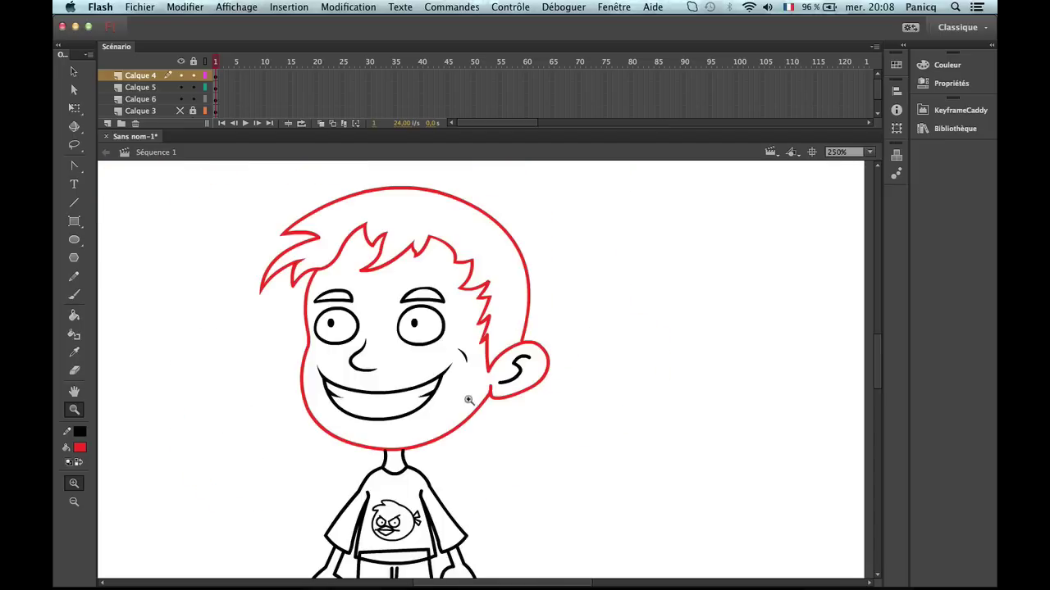
Convert the S-shaped line inside the ear to a fill.
click(431, 404)
key(v)
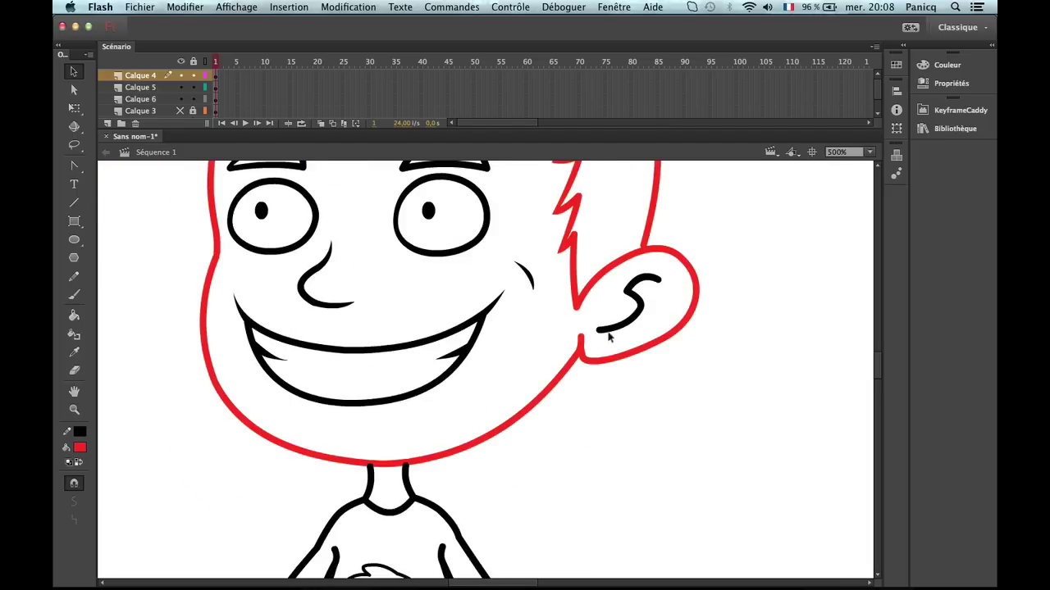
click(614, 333)
click(242, 7)
mouse_move(348, 7)
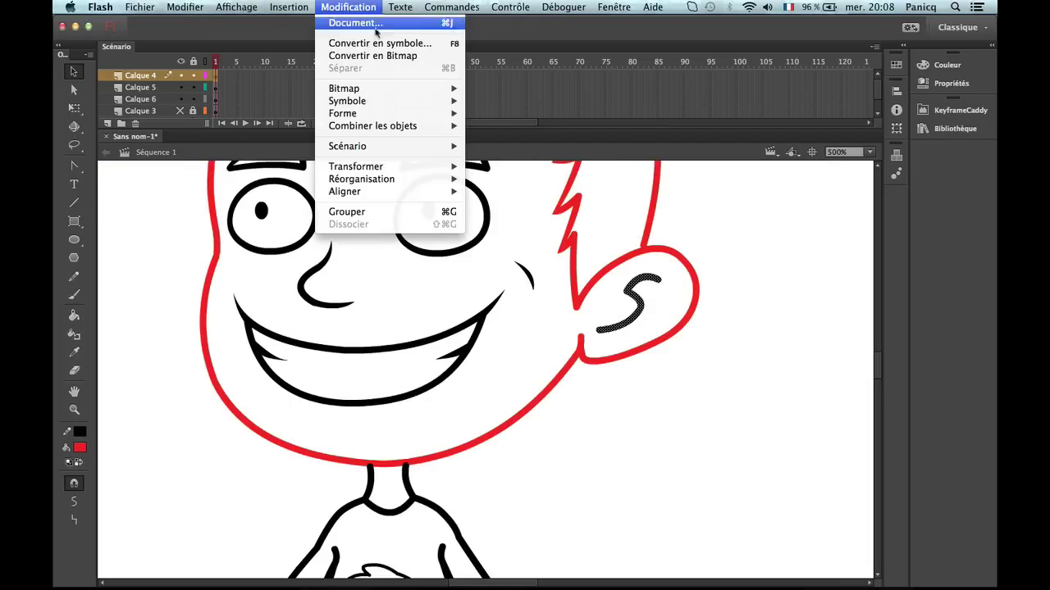
mouse_move(441, 171)
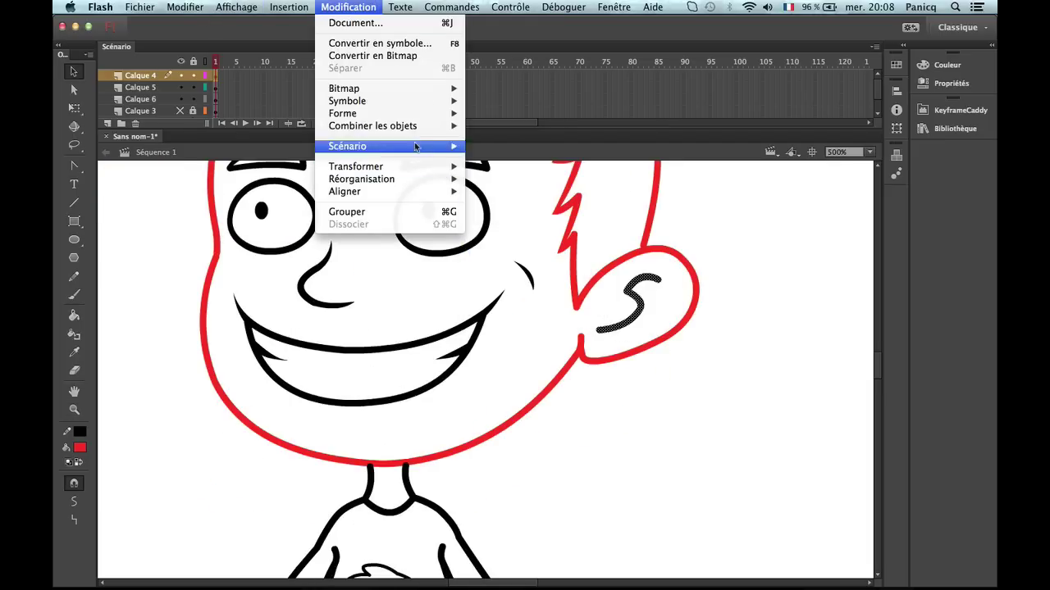
mouse_move(427, 113)
click(518, 183)
Taper the upper and lower ends of the S-shaped ear line into sharp points.
key(z)
click(649, 307)
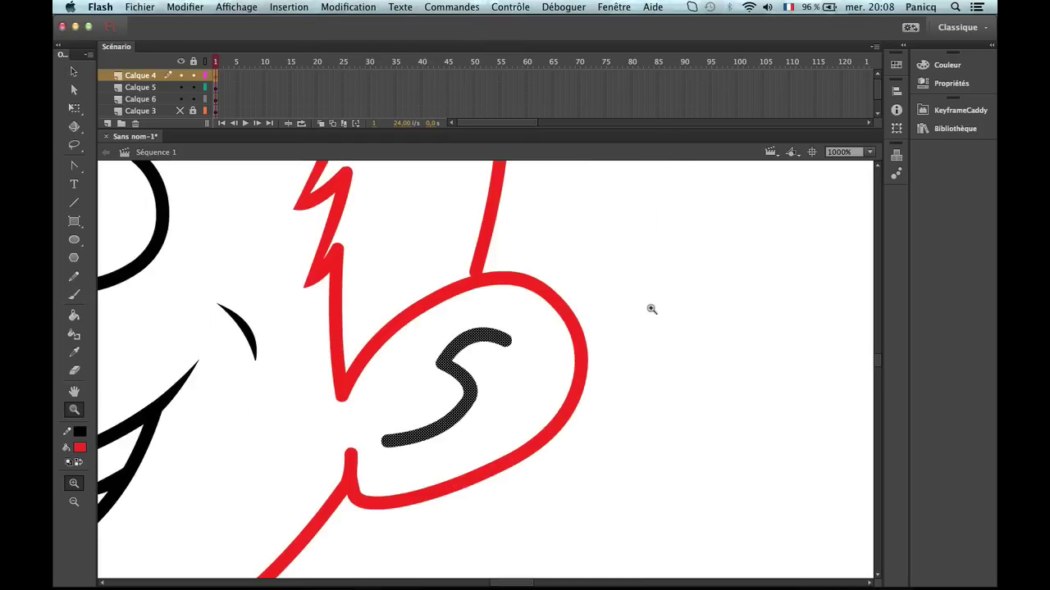
key(v)
click(482, 368)
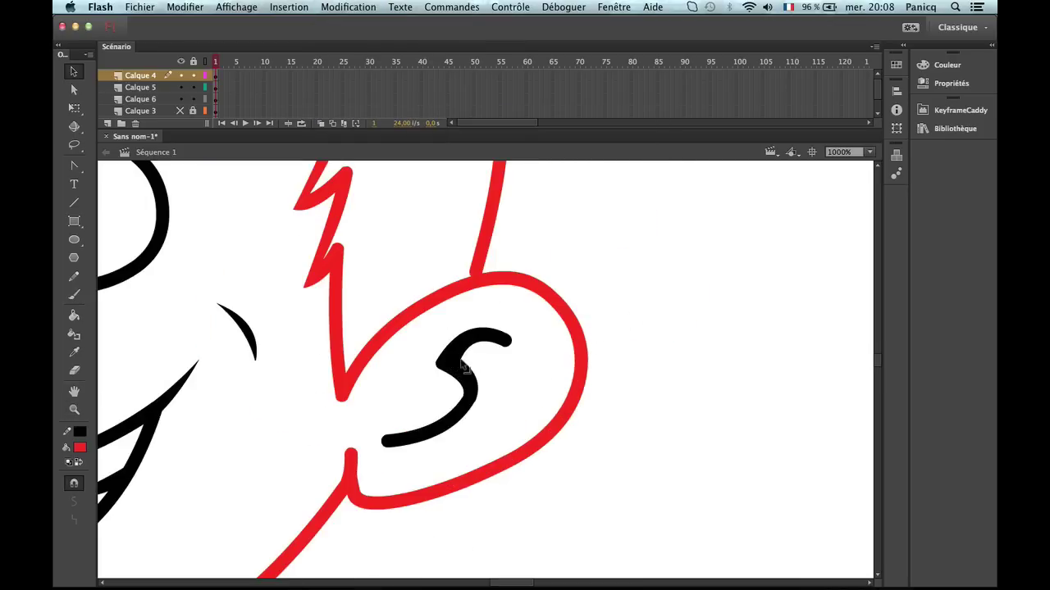
drag(511, 346, 521, 344)
key(super+z)
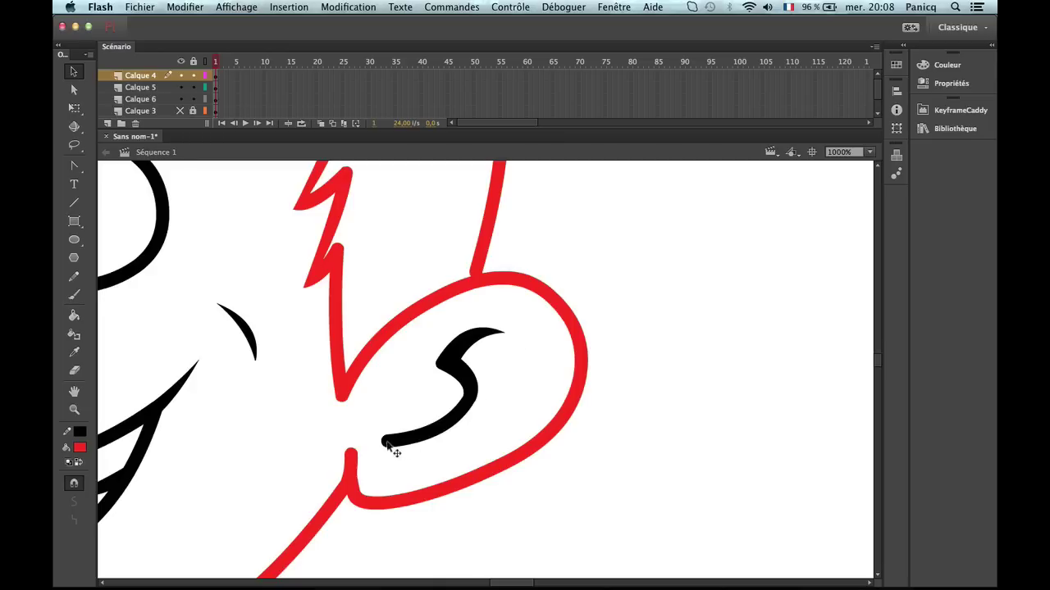
drag(392, 442, 366, 461)
key(super+z)
key(super+z)
Select the whole head and recolour the eyebrows, eyes, nose, mouth, cheek crease and ear line red.
key(z)
alt+click(426, 479)
alt+click(445, 364)
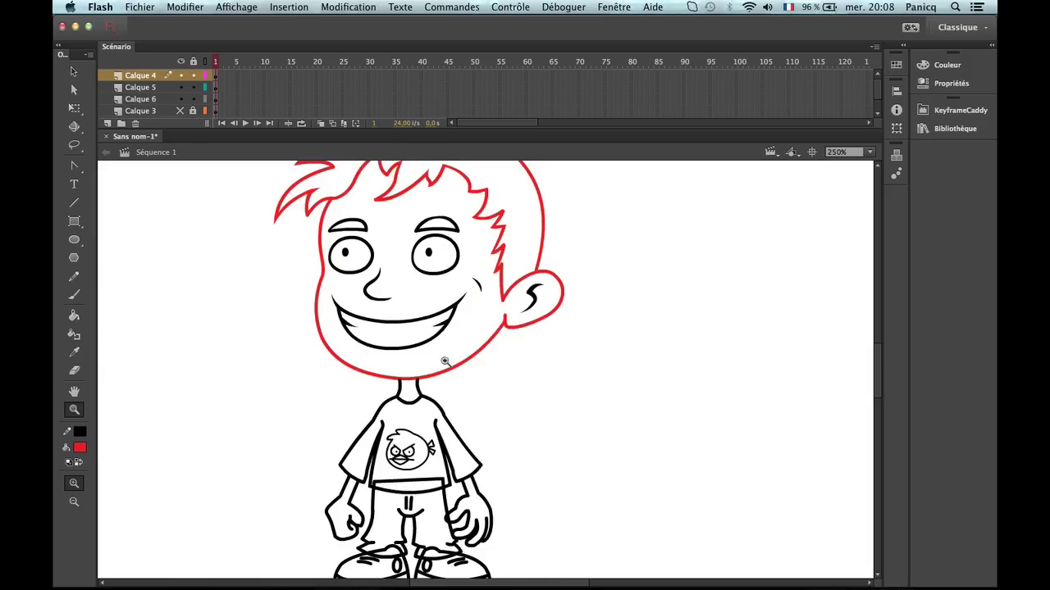
key(v)
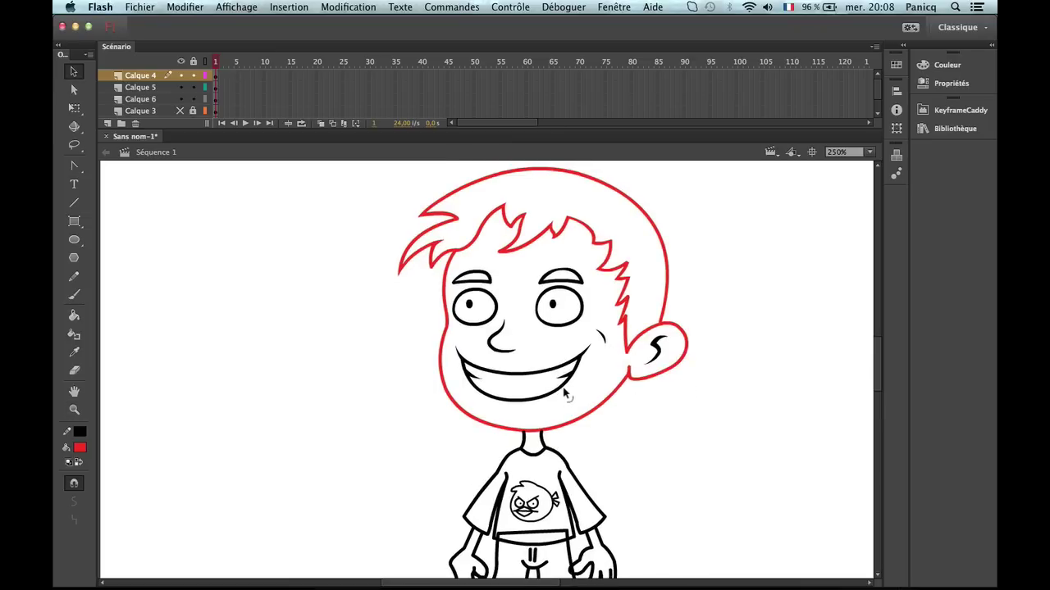
mouse_move(734, 407)
mouse_down()
mouse_move(492, 323)
mouse_move(325, 174)
mouse_up()
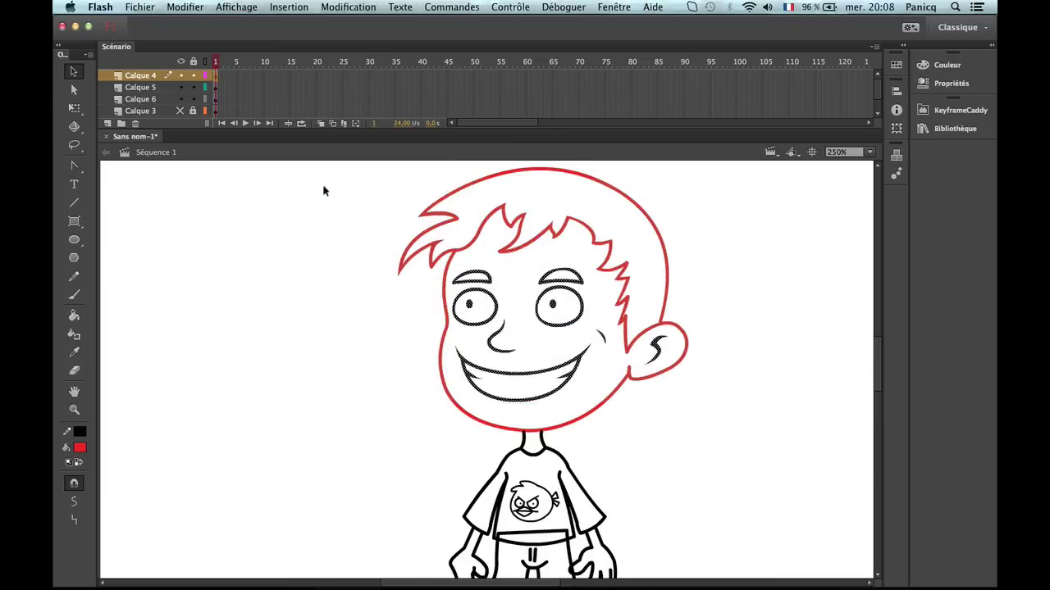
double_click(79, 451)
click(444, 485)
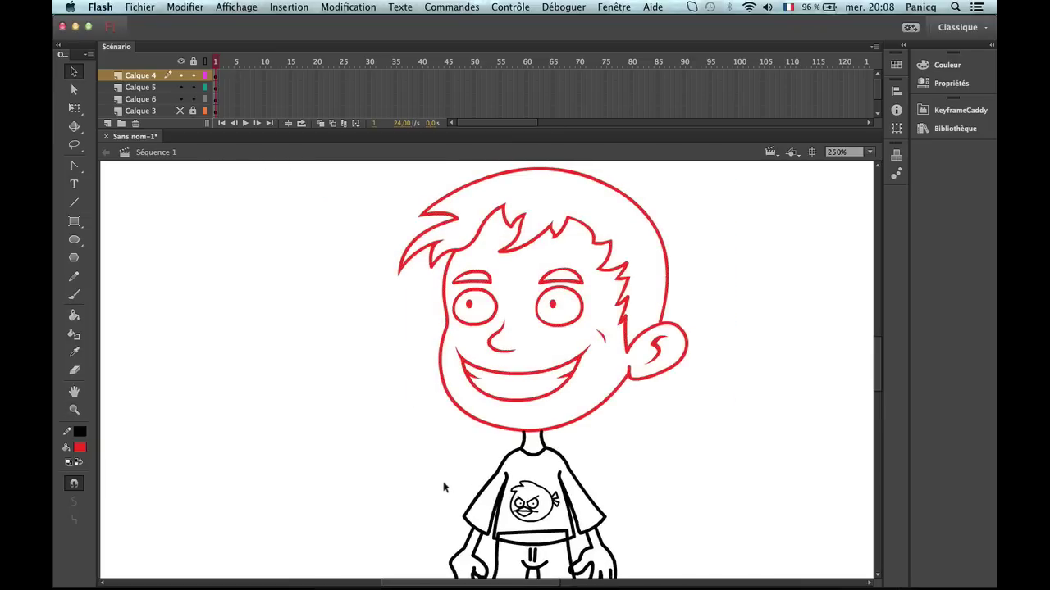
Convert the connected neck, T-shirt, arm and hand outlines to fills.
scroll(586, 438, down, 5)
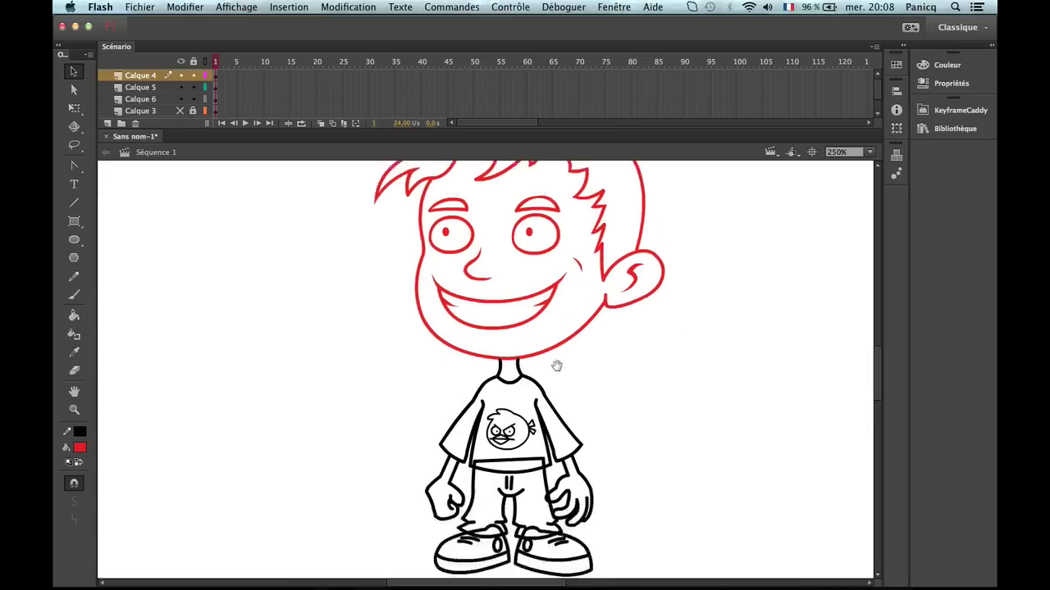
super+click(507, 306)
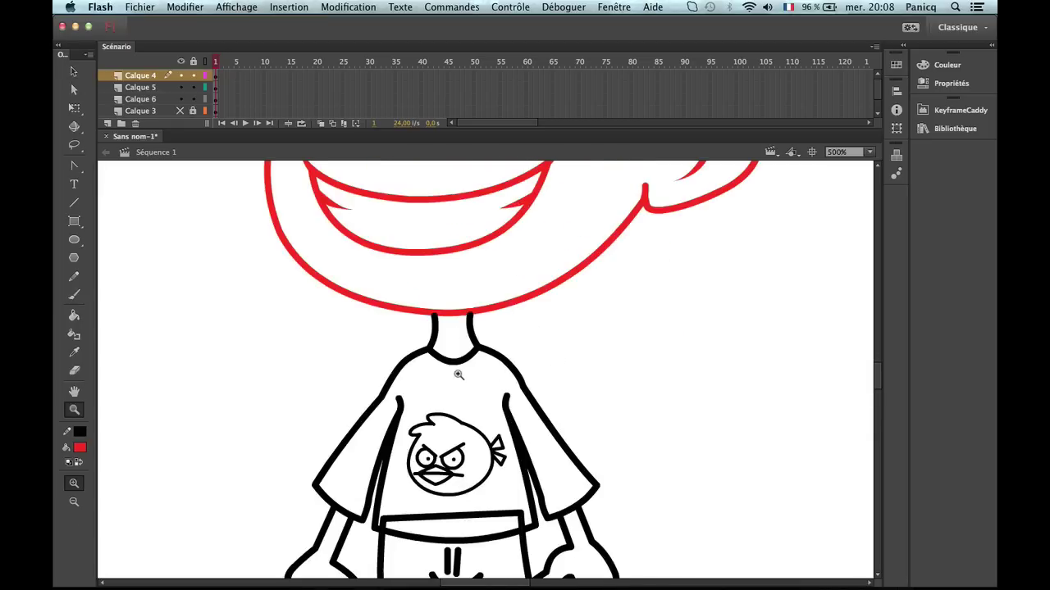
drag(458, 375, 439, 284)
double_click(461, 259)
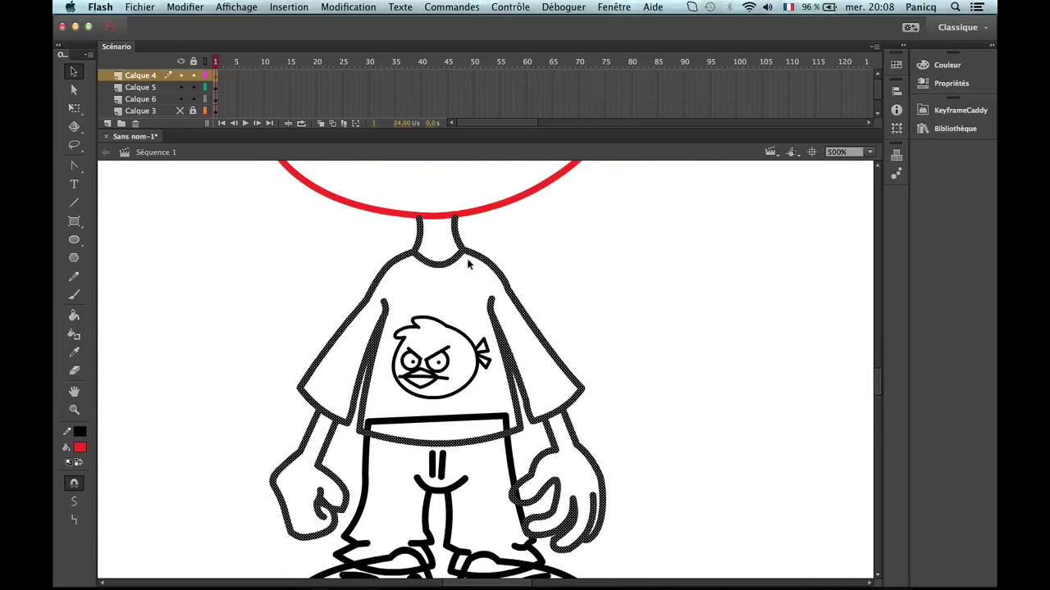
click(348, 7)
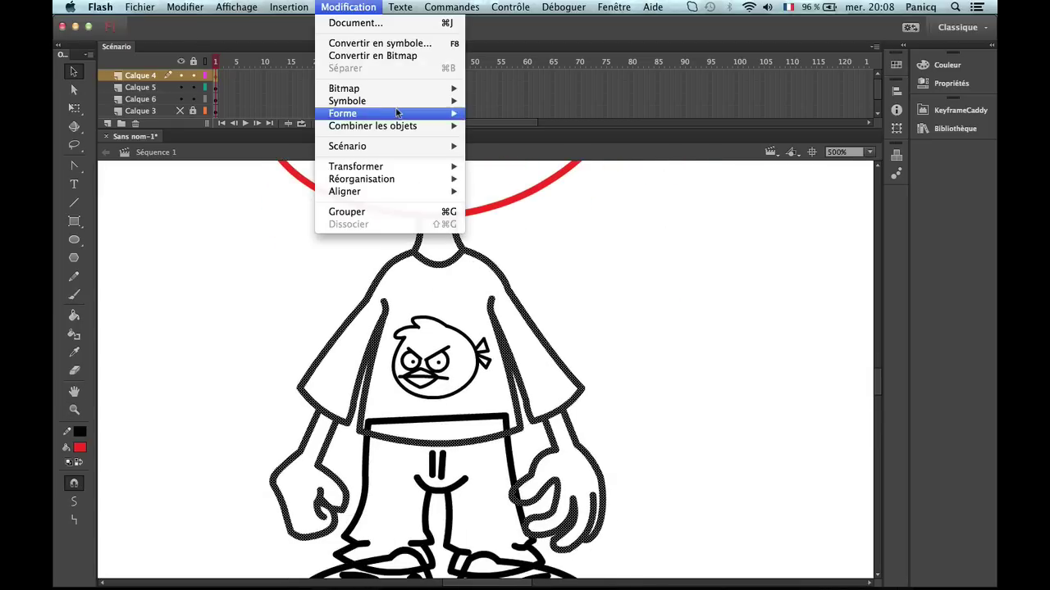
mouse_move(419, 113)
click(589, 183)
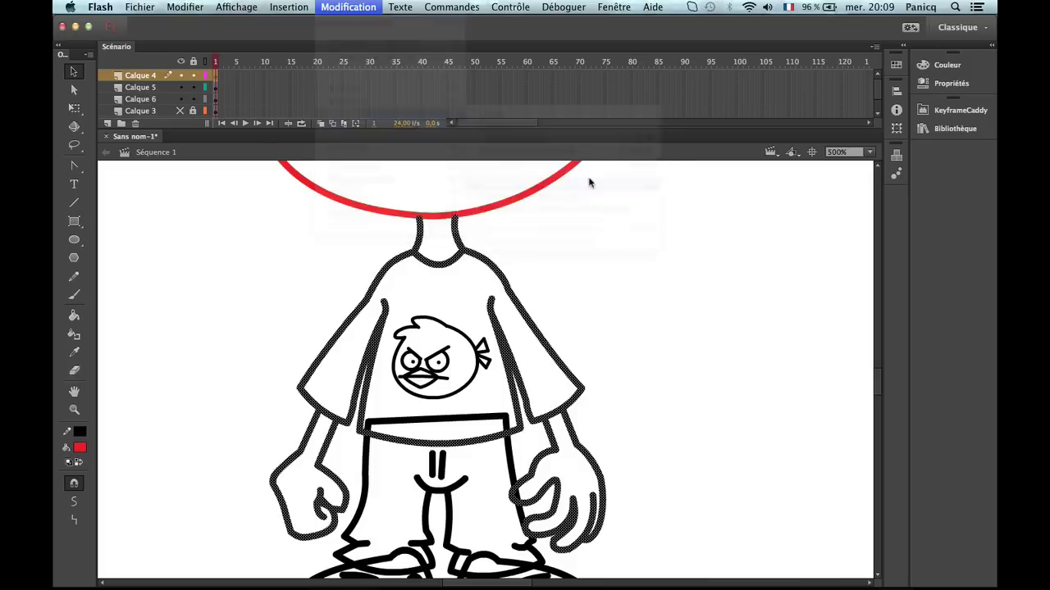
Convert the inner line of the left-hand sleeve, including its curved upper end, to a fill.
click(380, 351)
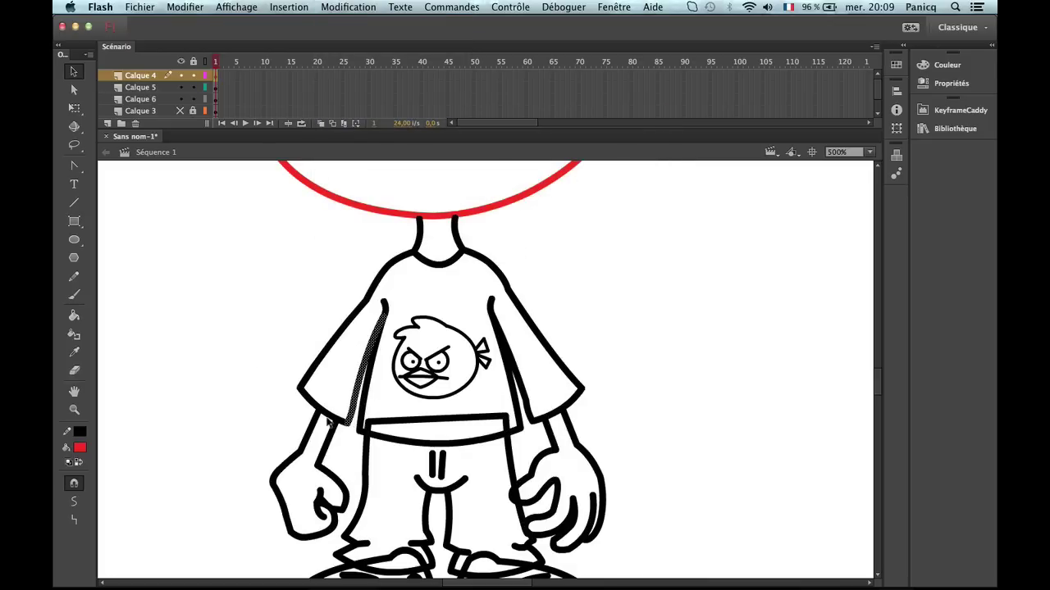
click(341, 424)
click(340, 429)
click(349, 411)
click(352, 416)
click(400, 7)
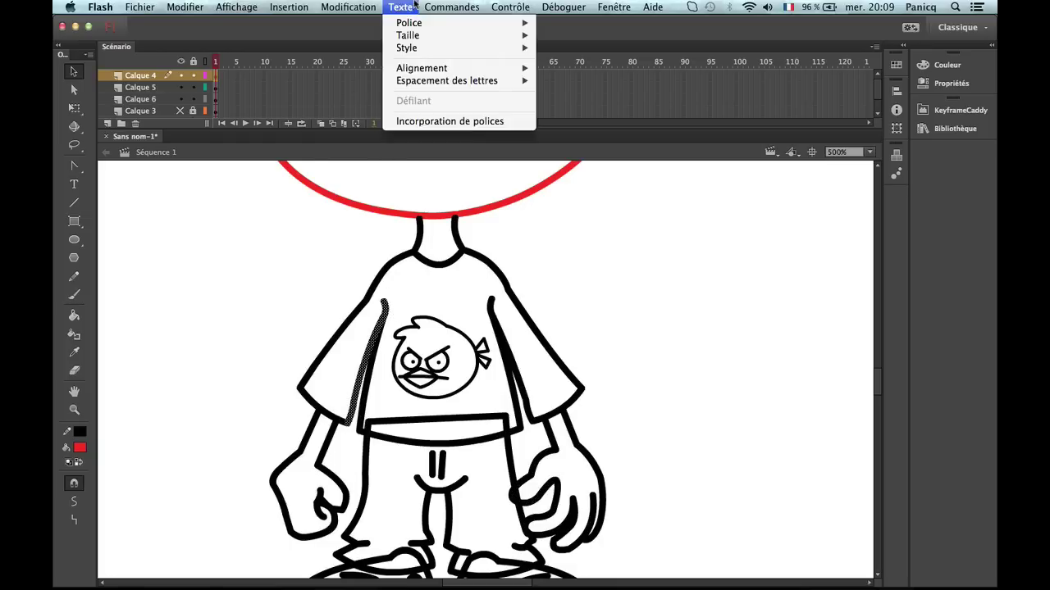
mouse_move(393, 126)
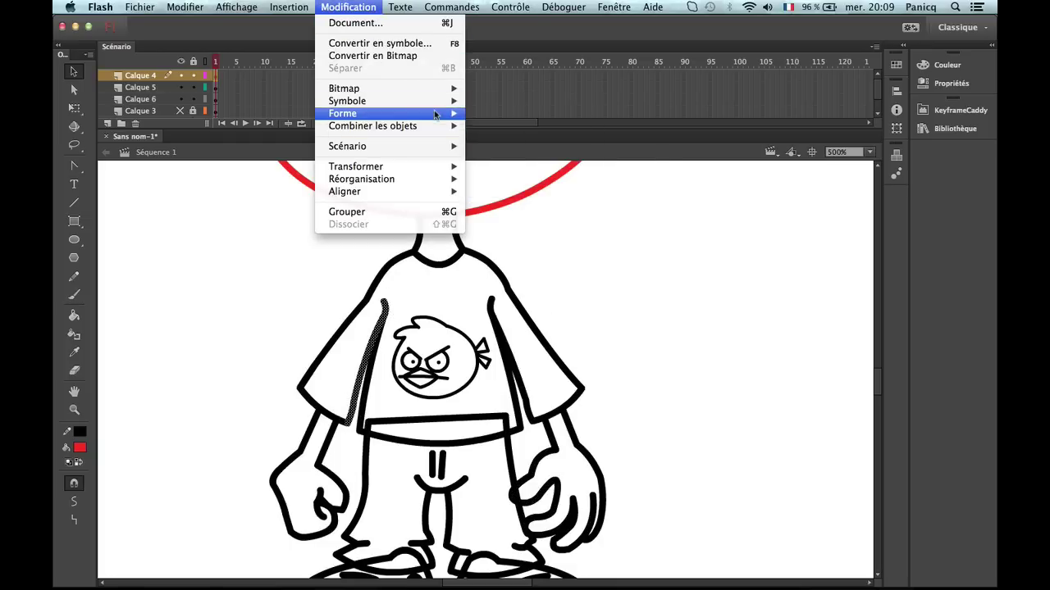
mouse_move(434, 112)
click(546, 183)
click(523, 347)
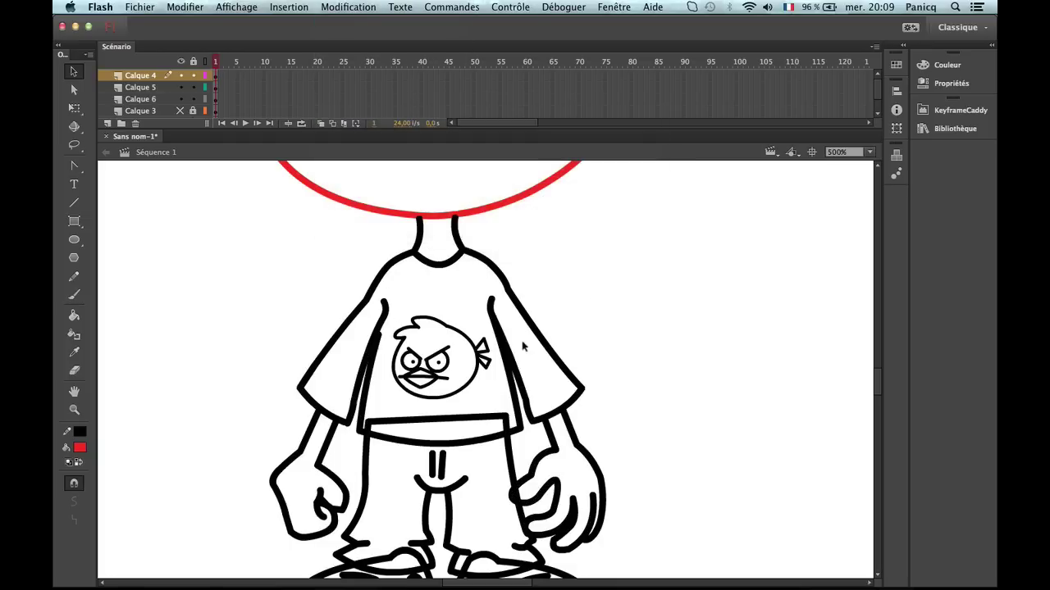
Convert the T-shirt's side and hem lines, together with the connected arm outlines, to fills.
double_click(369, 371)
click(349, 6)
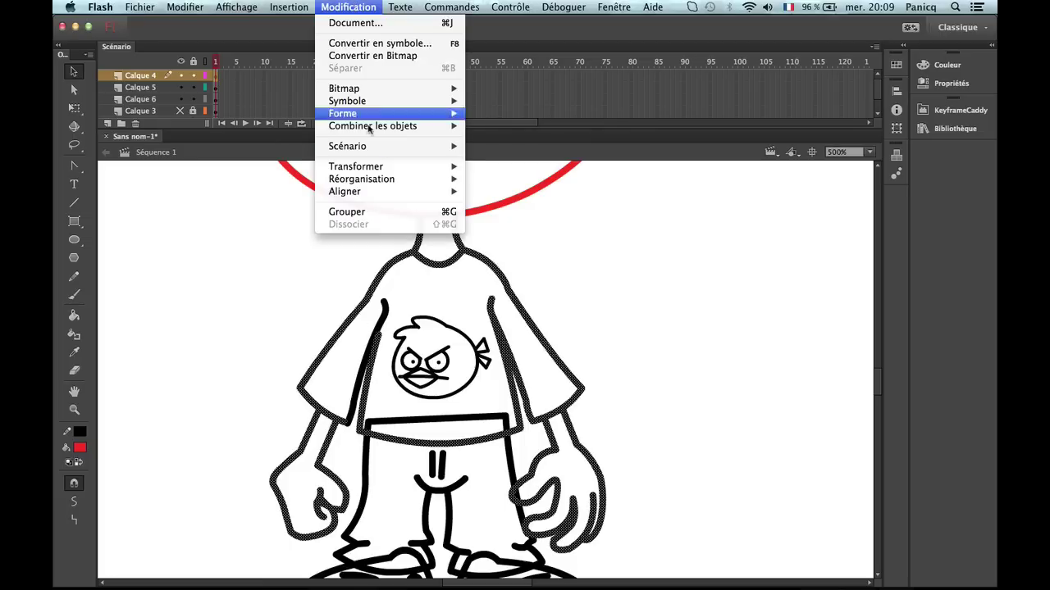
mouse_move(385, 113)
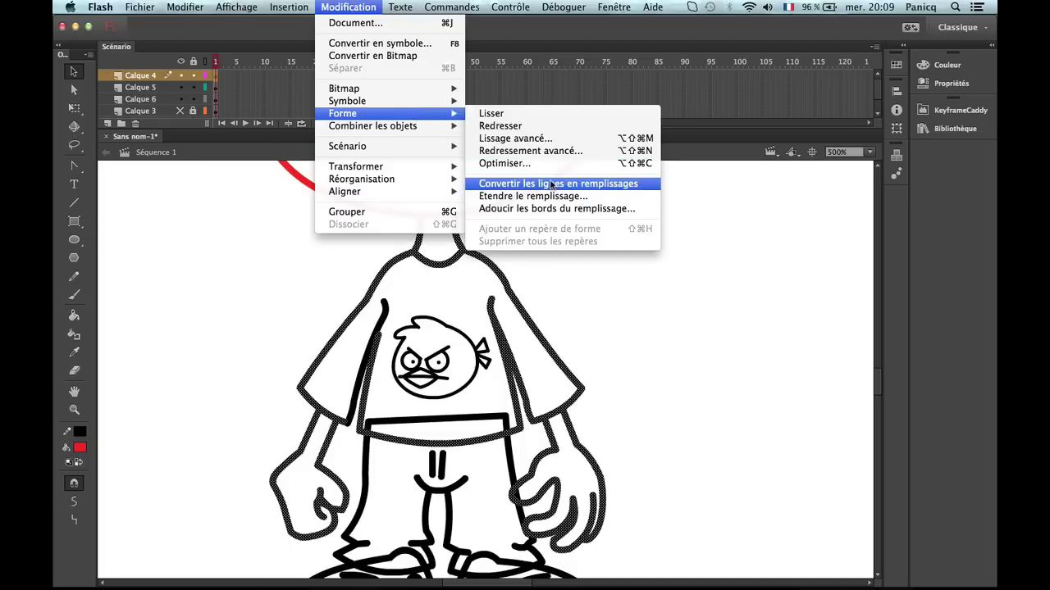
click(547, 183)
click(380, 461)
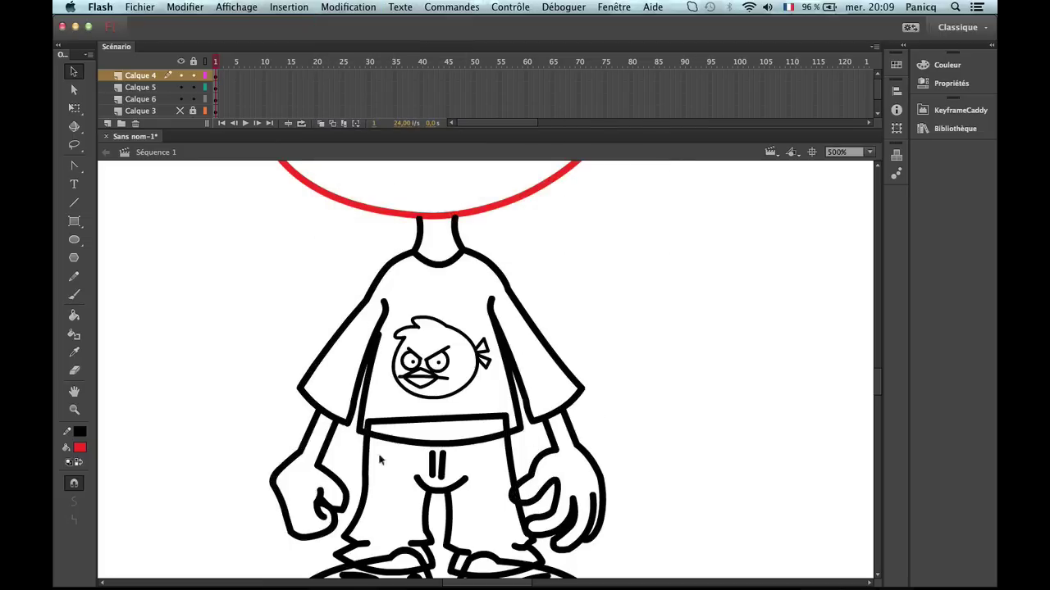
Convert the short curved crease lines inside the left-hand fist to fills.
click(313, 489)
click(367, 9)
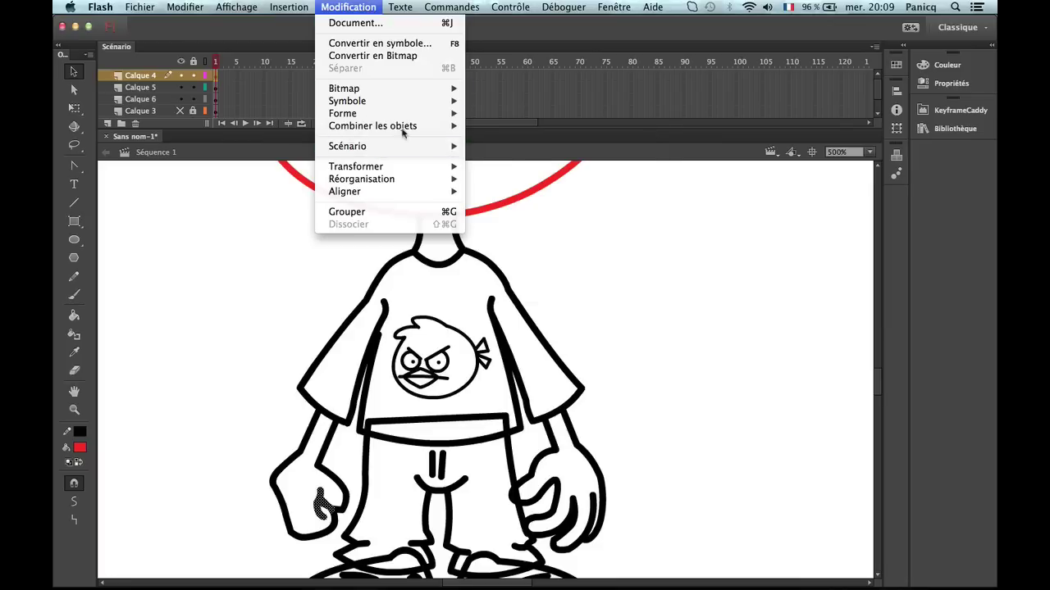
mouse_move(412, 115)
click(535, 185)
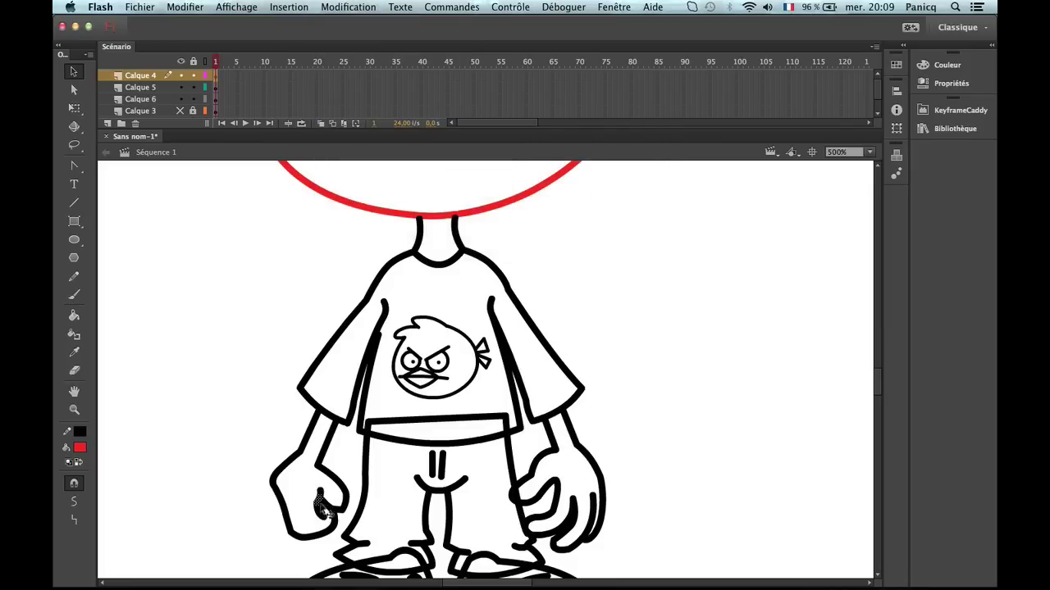
click(322, 502)
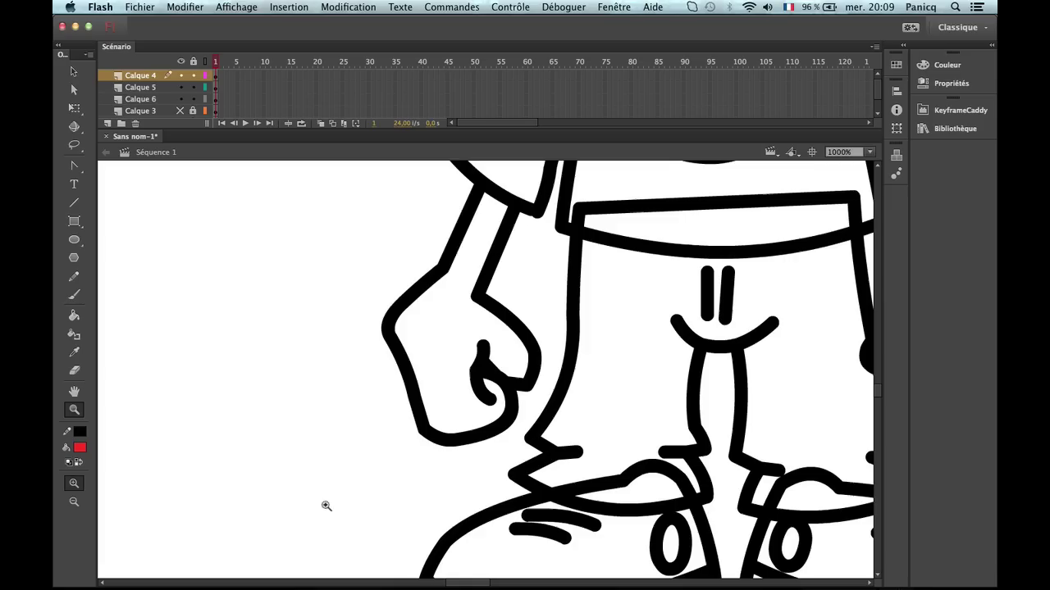
key(v)
click(487, 375)
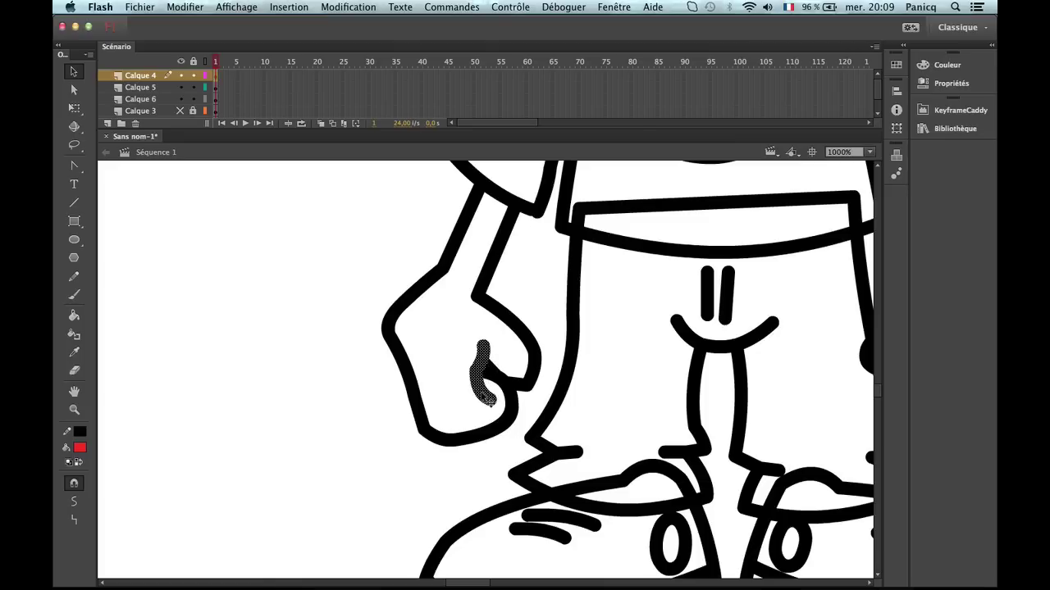
click(400, 7)
mouse_move(348, 6)
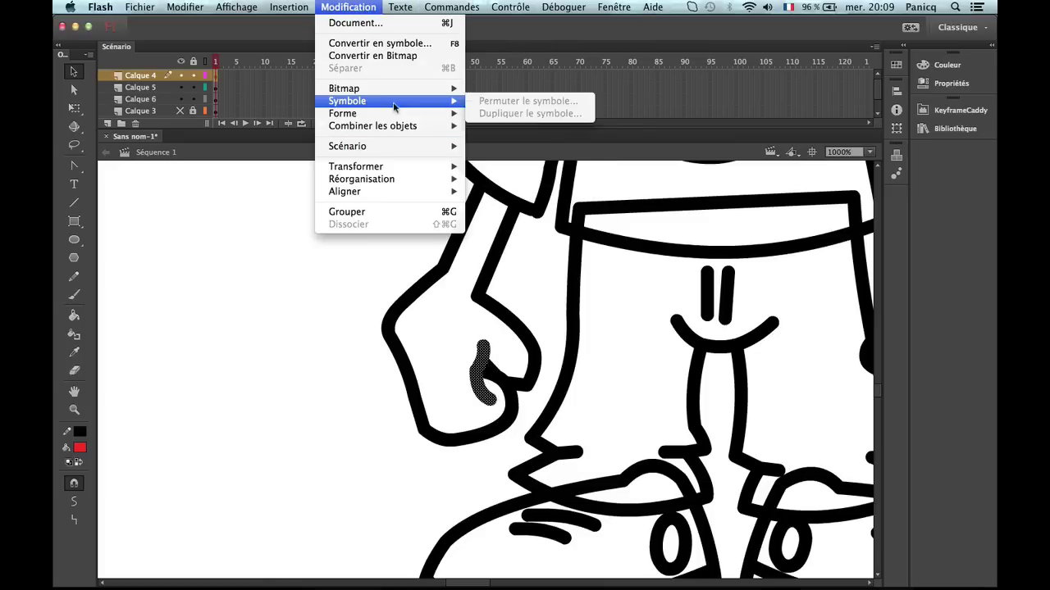
mouse_move(393, 113)
click(573, 184)
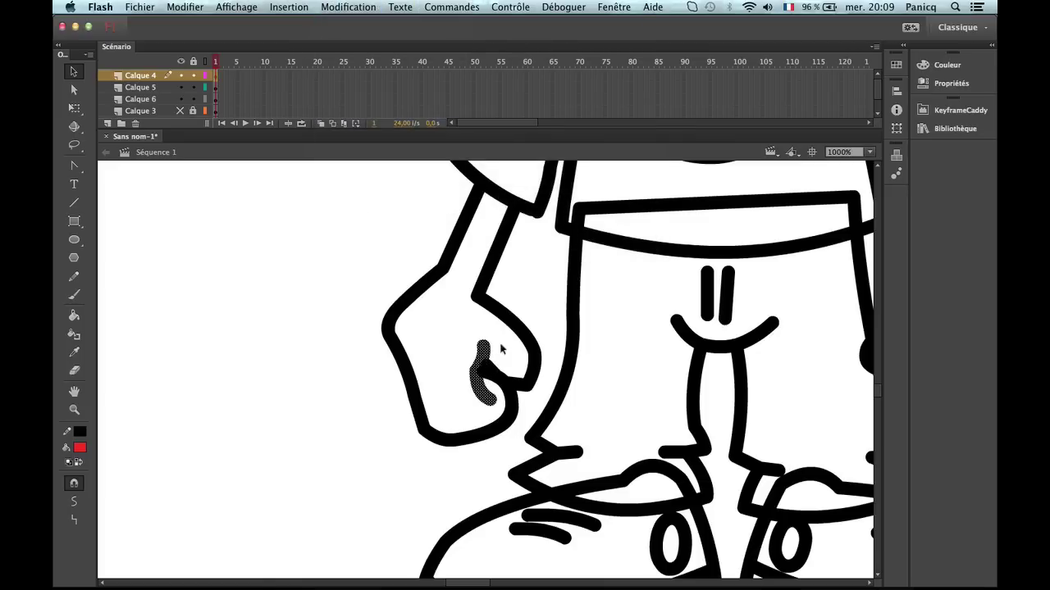
Convert the outline of the left-hand fist and the lines connected to it to fills.
double_click(495, 378)
click(348, 8)
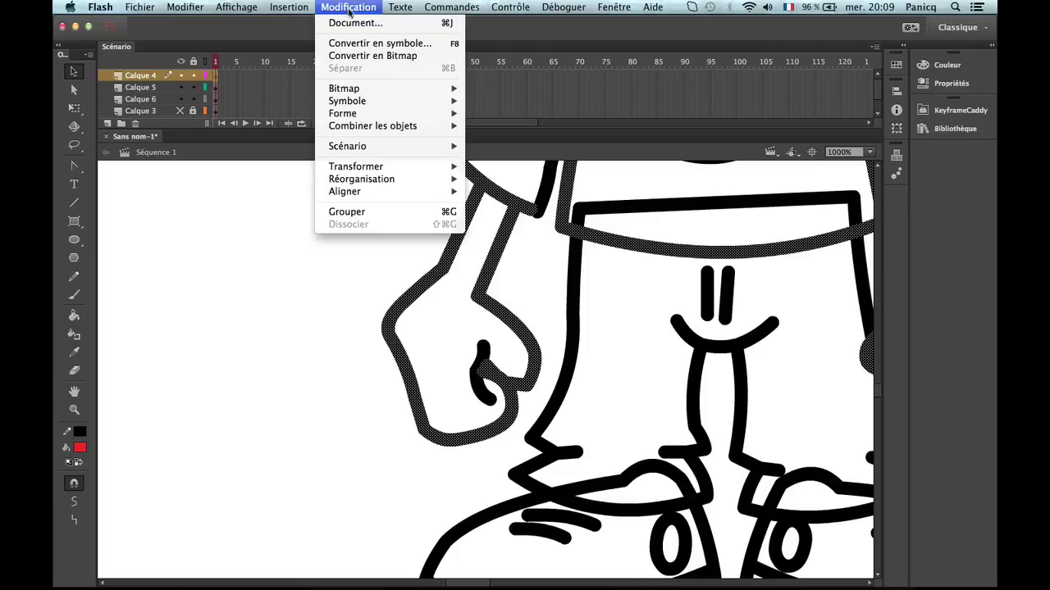
mouse_move(387, 115)
click(562, 185)
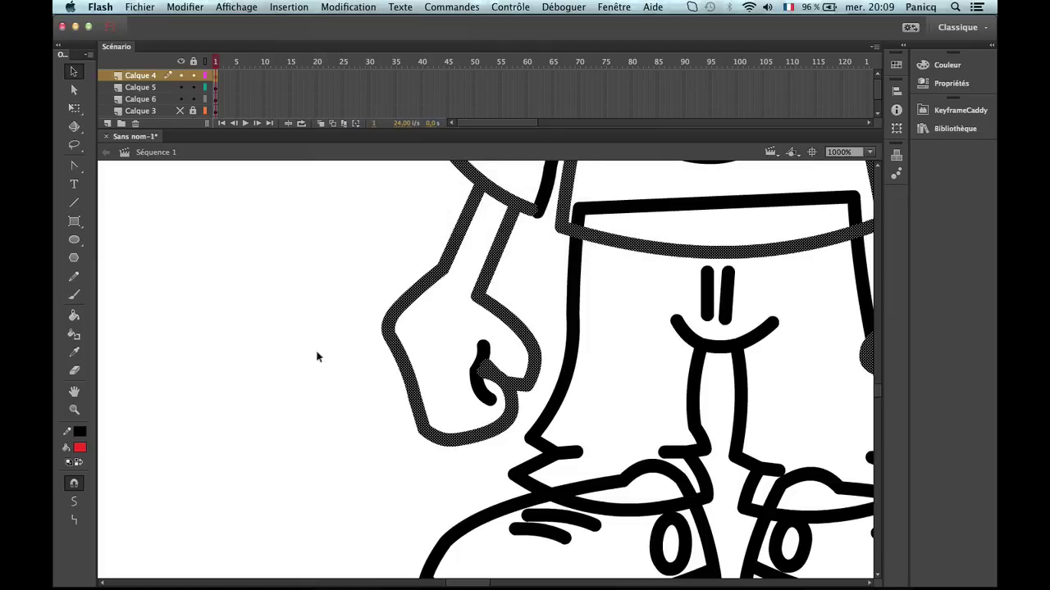
click(283, 378)
Smooth out the bump where the T-shirt's left side line meets the inner sleeve line.
key(z)
alt+click(849, 431)
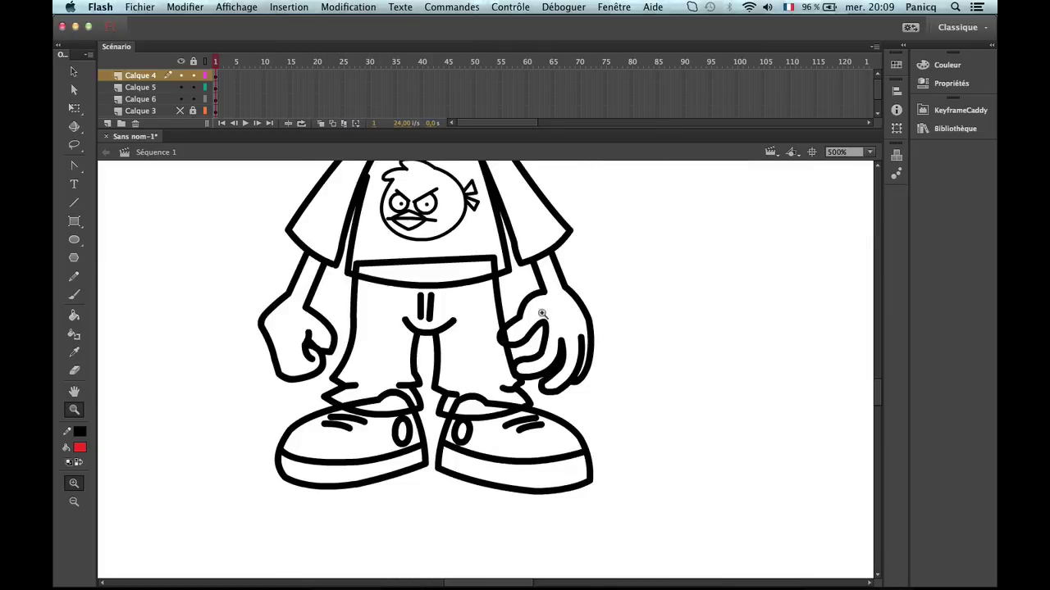
drag(533, 307, 536, 410)
click(458, 351)
key(v)
click(321, 259)
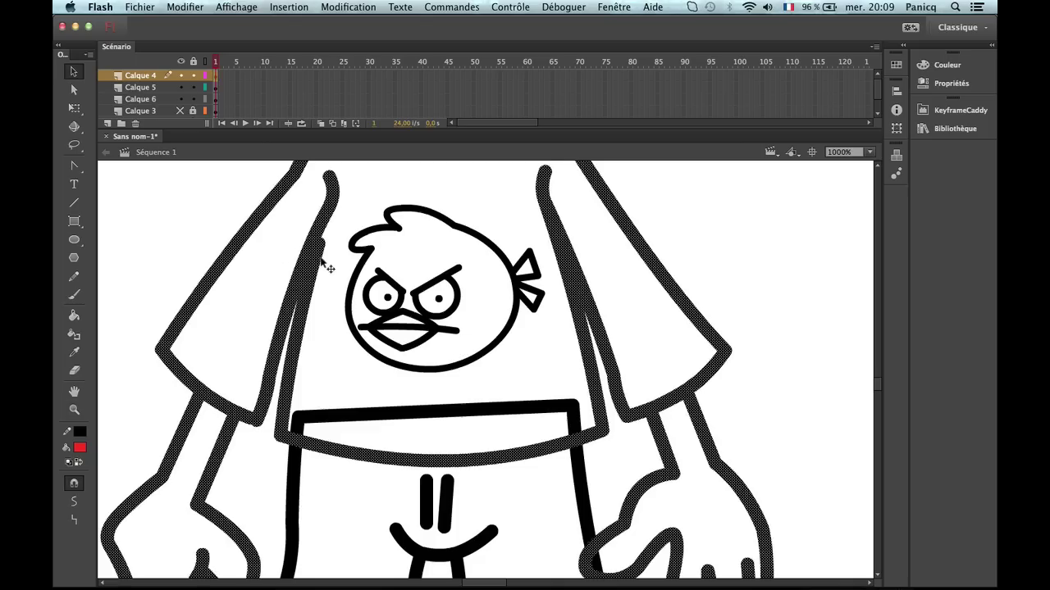
click(333, 248)
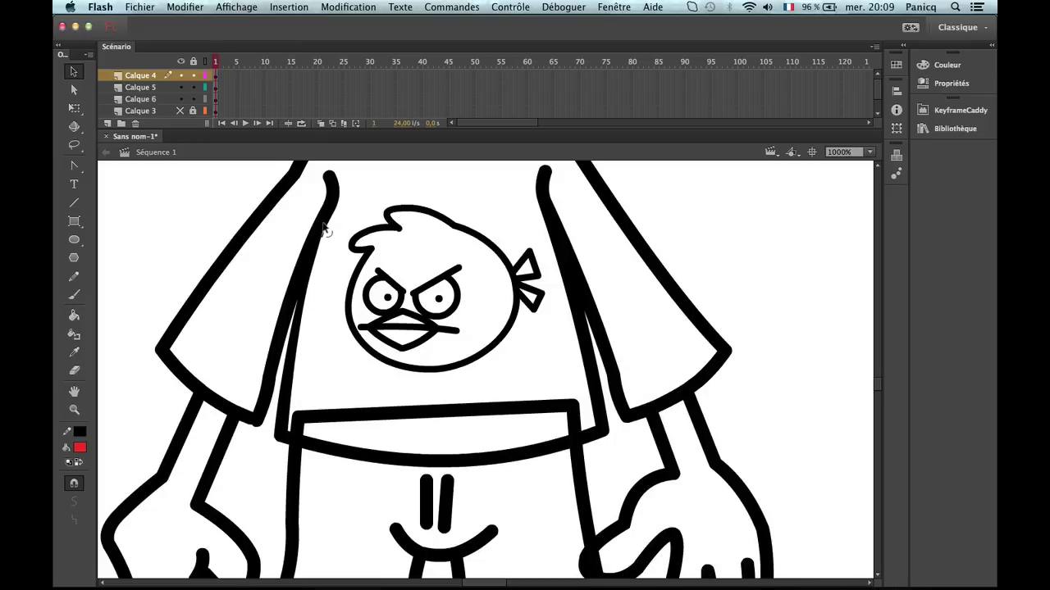
Taper the upper ends of both inner sleeve lines on the T-shirt into points and erase the leftover bit.
scroll(332, 242, up, 2)
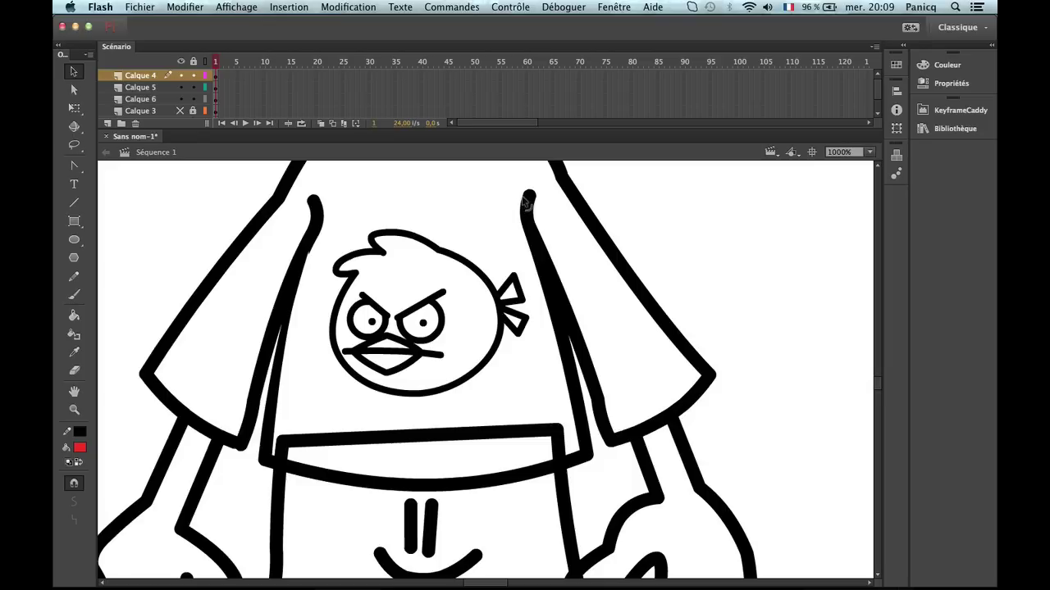
drag(527, 204, 535, 189)
drag(321, 201, 311, 201)
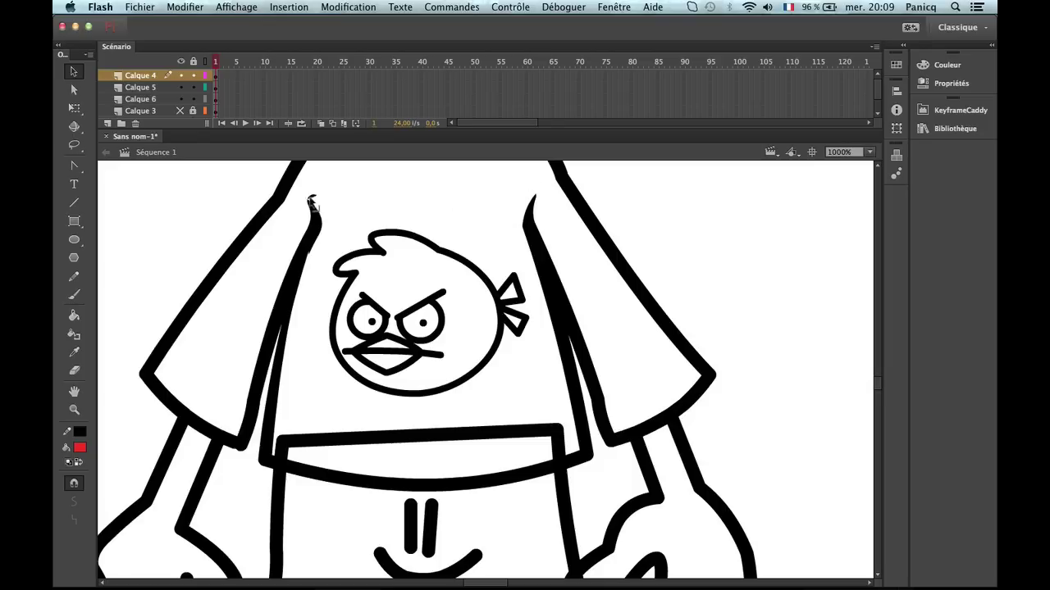
key(e)
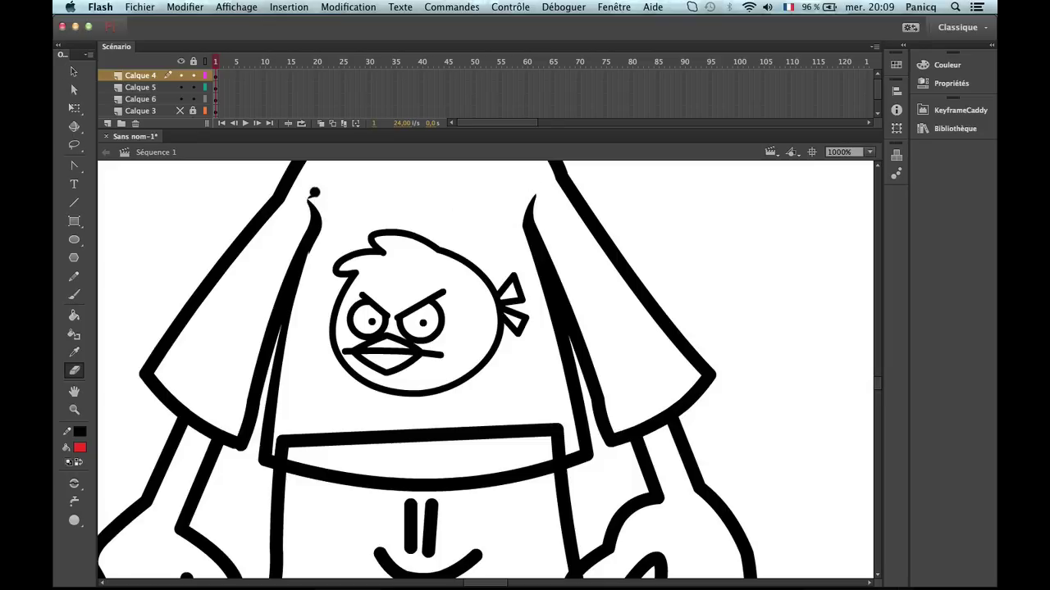
Sharpen the outer corner of the T-shirt's right-hand sleeve.
key(z)
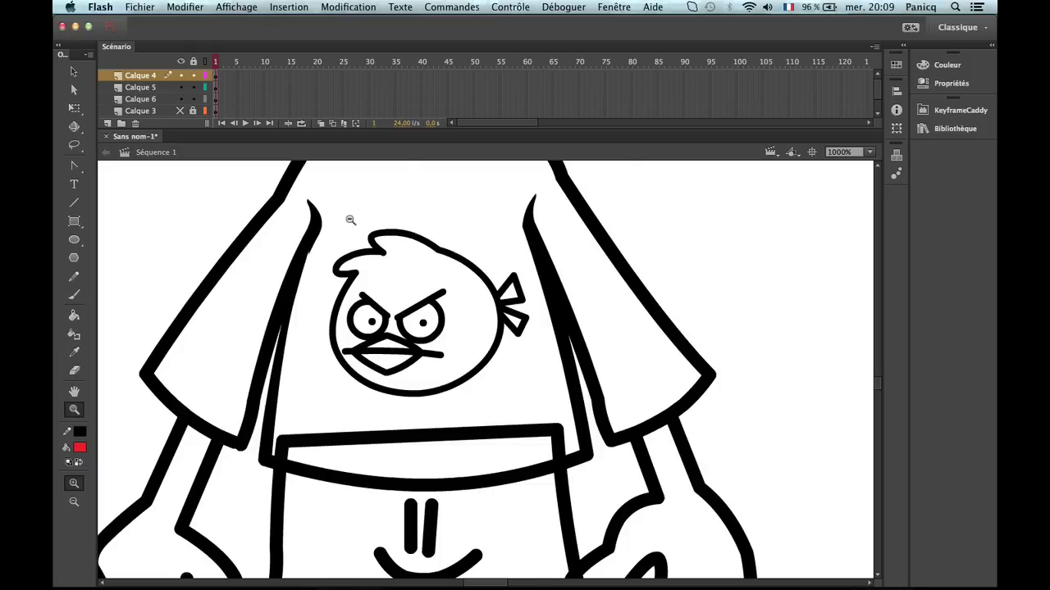
alt+click(353, 209)
alt+click(472, 337)
click(525, 371)
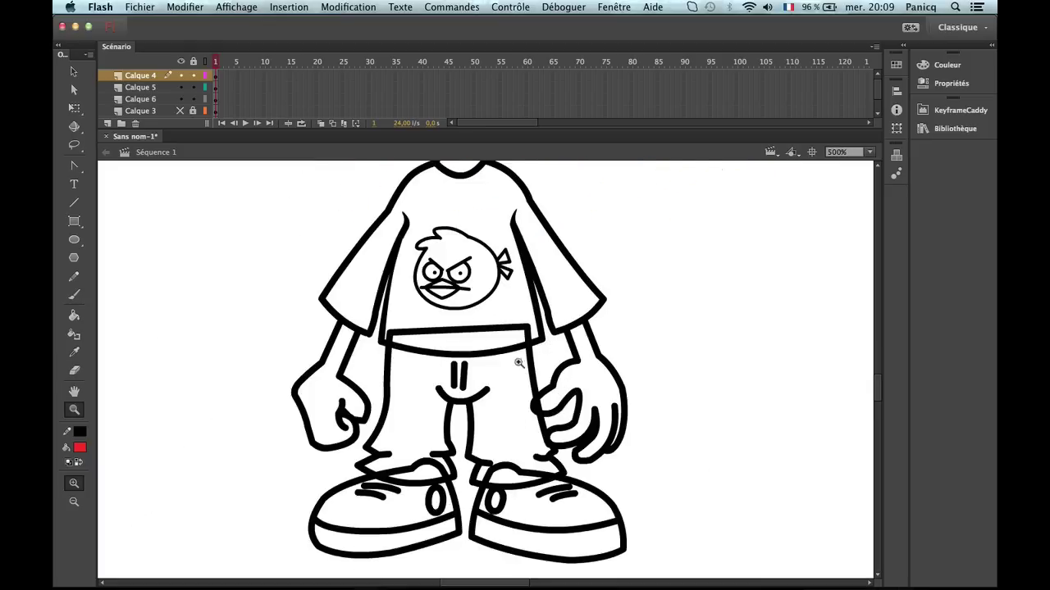
click(559, 340)
key(b)
key(v)
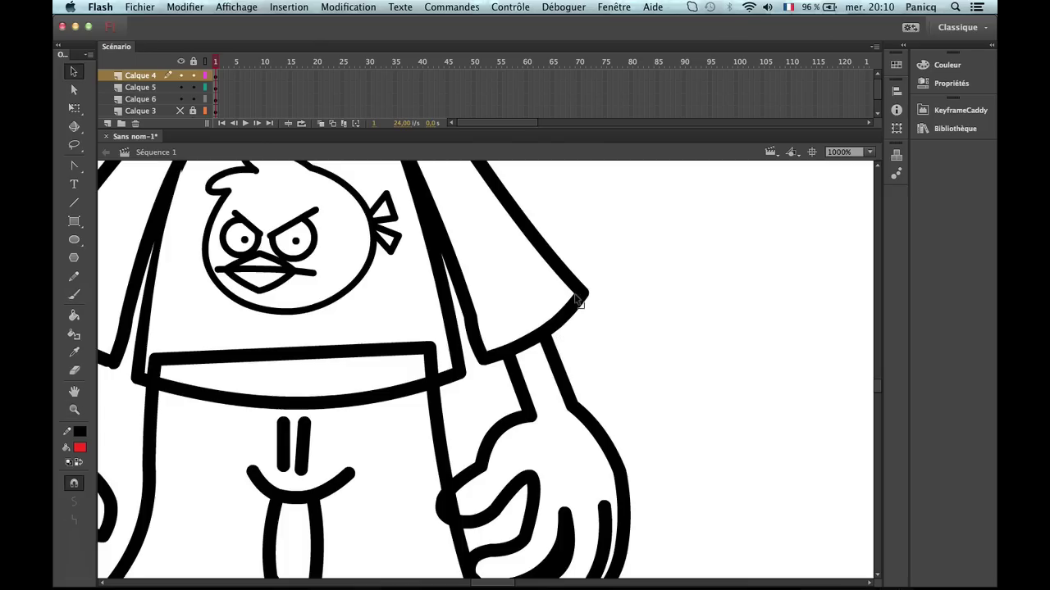
drag(581, 299, 583, 302)
key(z)
alt+click(537, 339)
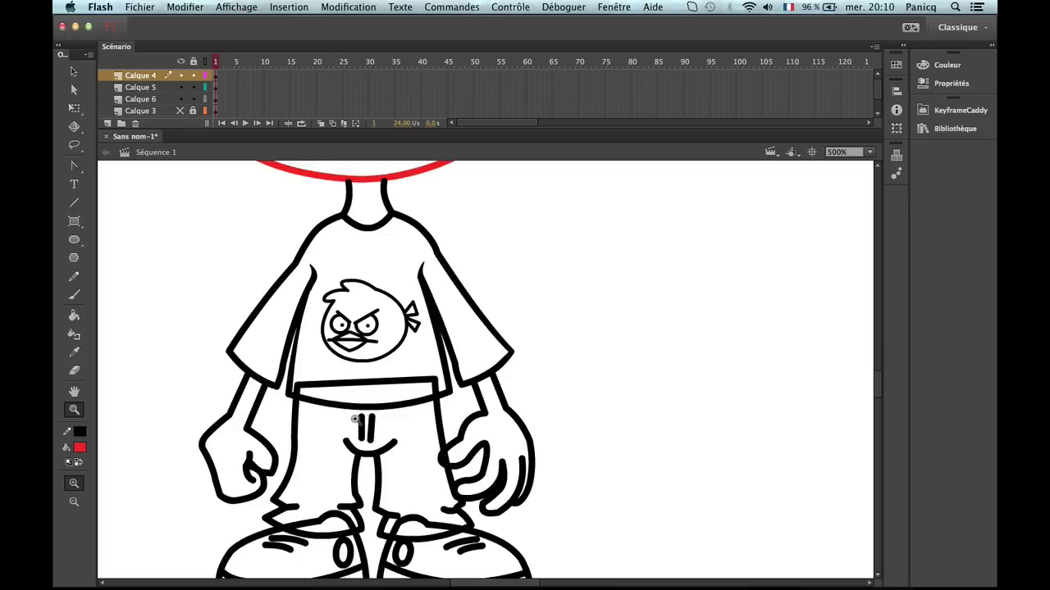
Taper the upper and lower ends of the crease lines inside the left-hand fist into sharp points.
scroll(394, 410, down, 4)
scroll(393, 410, left, 3)
scroll(361, 378, down, 3)
scroll(361, 377, left, 2)
click(338, 352)
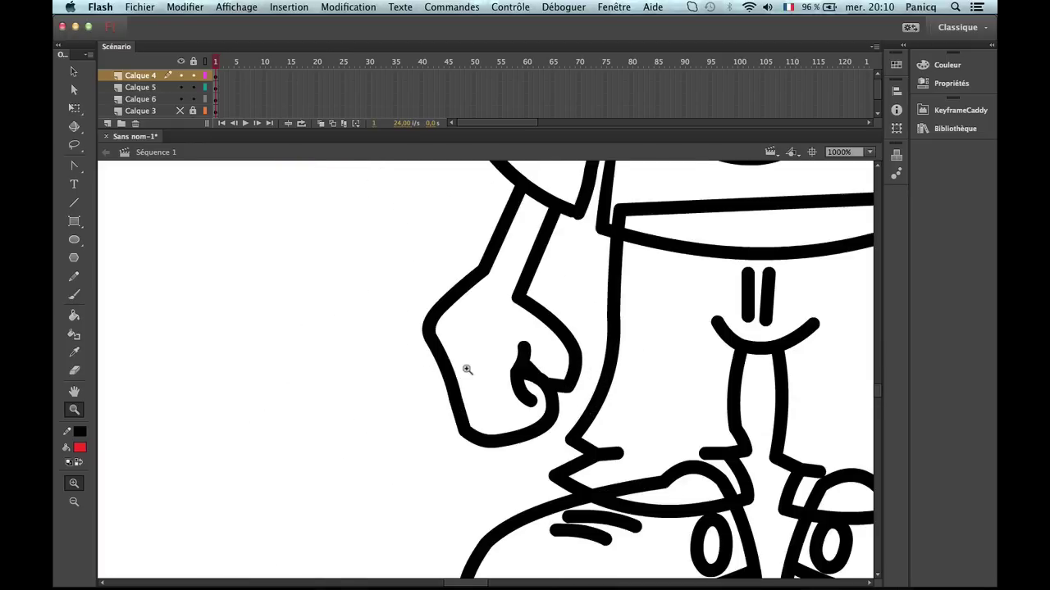
click(469, 368)
key(b)
key(v)
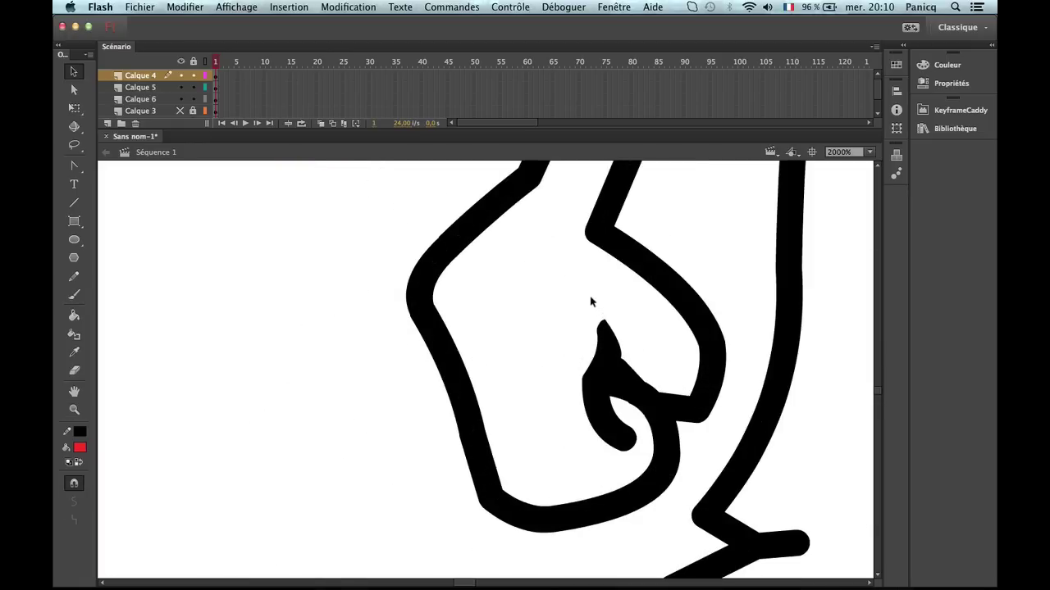
click(629, 456)
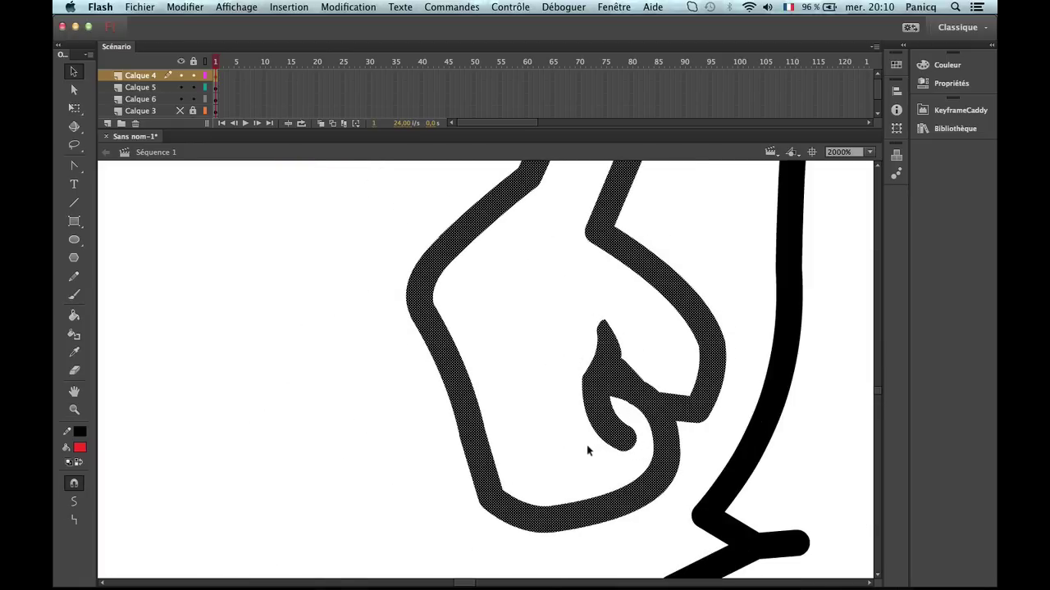
click(607, 452)
mouse_move(625, 456)
mouse_down()
mouse_move(632, 432)
mouse_move(642, 434)
mouse_up()
key(e)
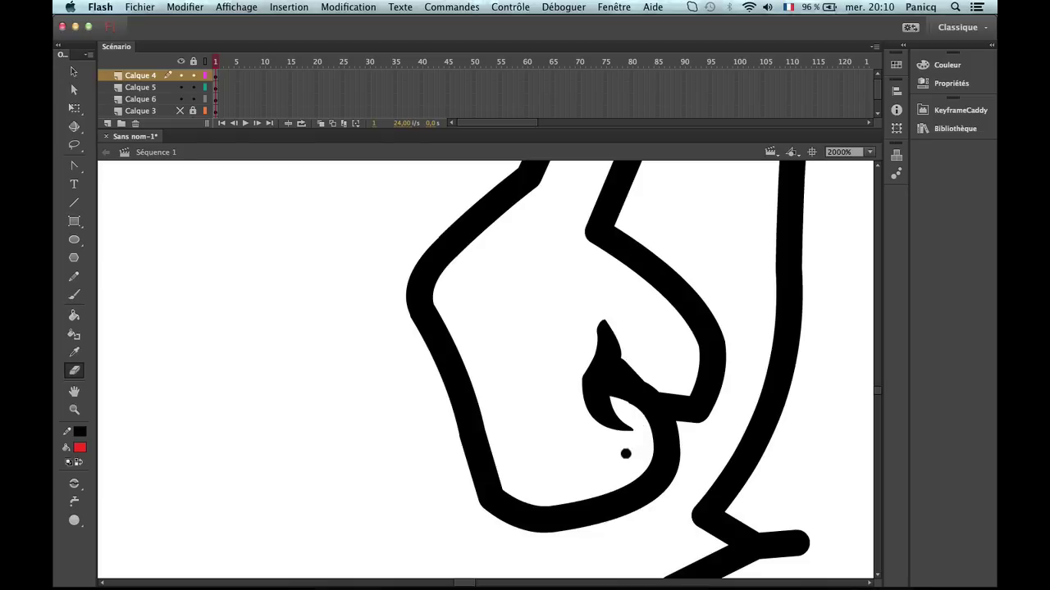
Taper the upper ends of the two finger separation lines on the right-hand open hand into points.
key(z)
alt+click(630, 434)
alt+click(632, 426)
click(670, 354)
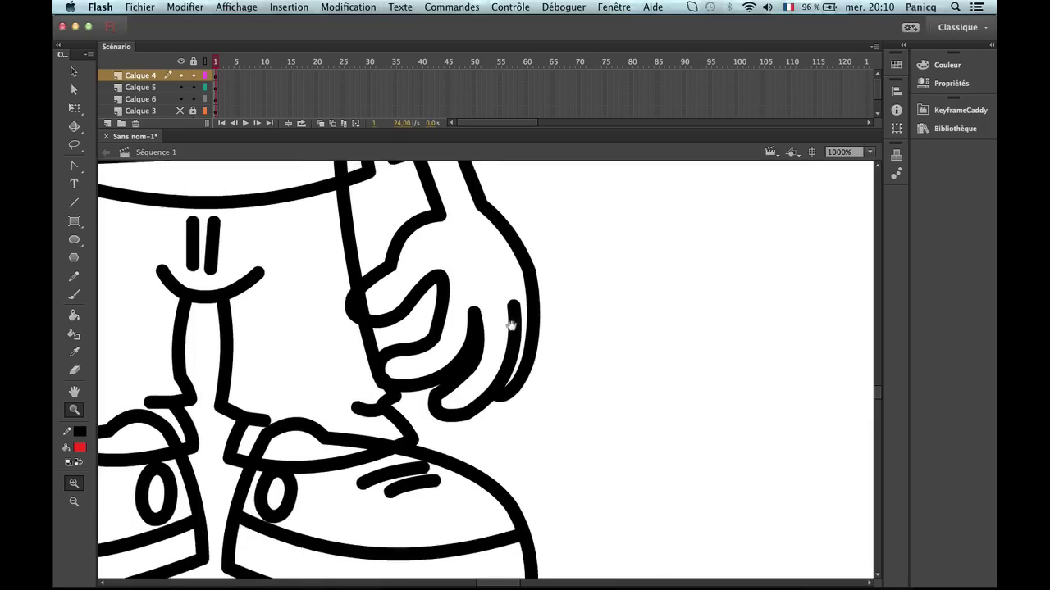
click(530, 349)
key(v)
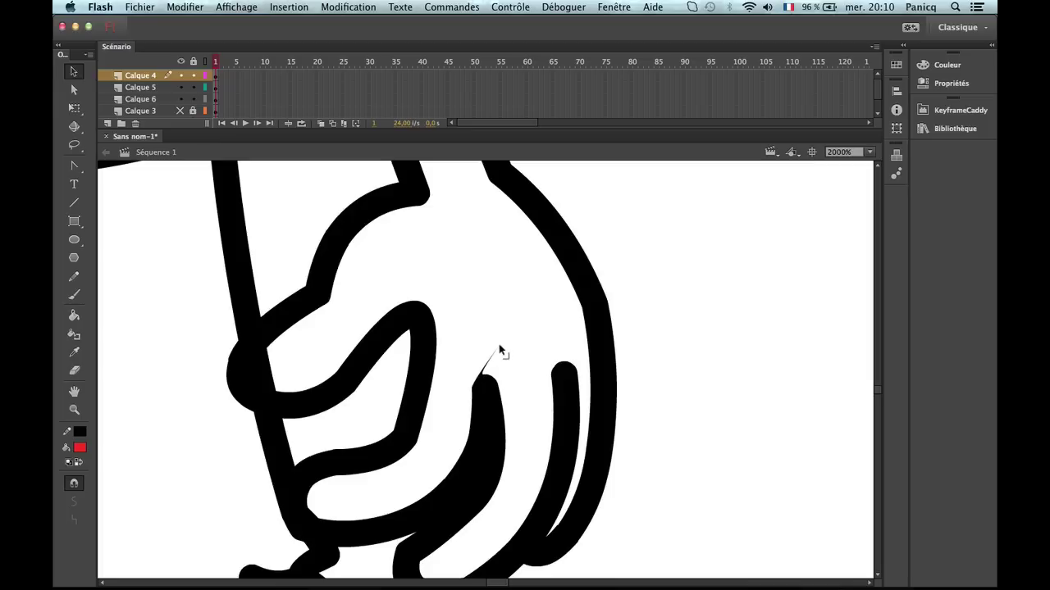
drag(494, 383, 451, 321)
drag(576, 377, 539, 342)
Slim the thick finger line on the right-hand open hand and refine its upper tip, erasing the excess corner.
key(z)
alt+click(533, 405)
alt+click(466, 447)
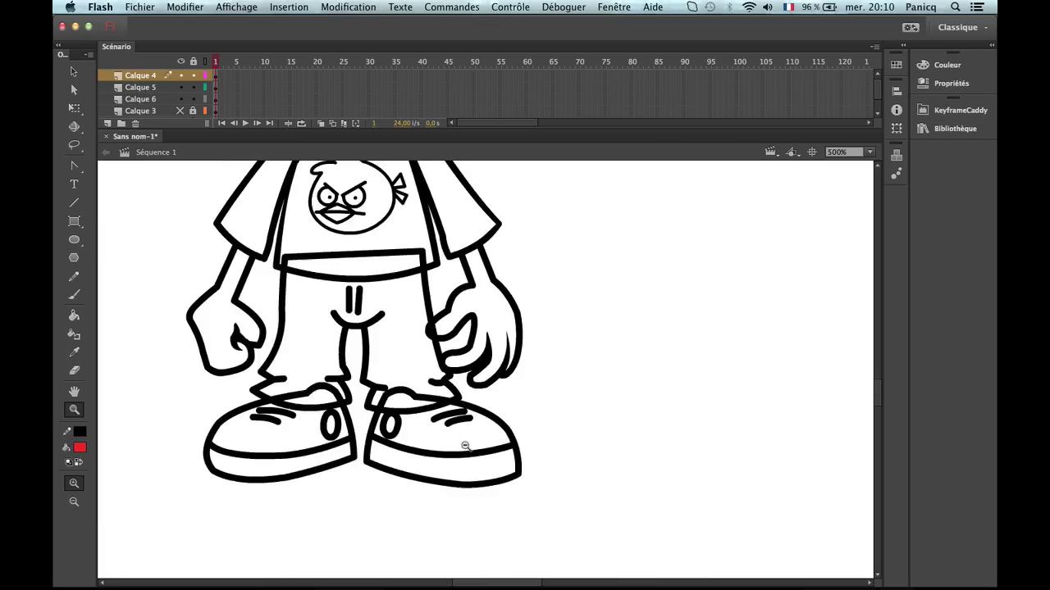
click(503, 369)
click(501, 361)
key(v)
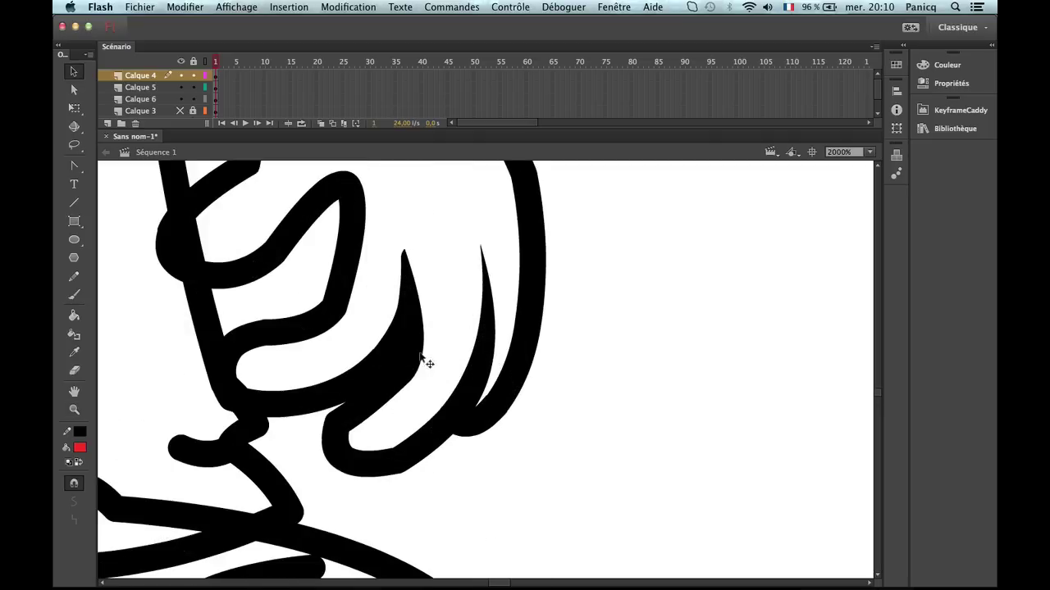
drag(424, 361, 414, 357)
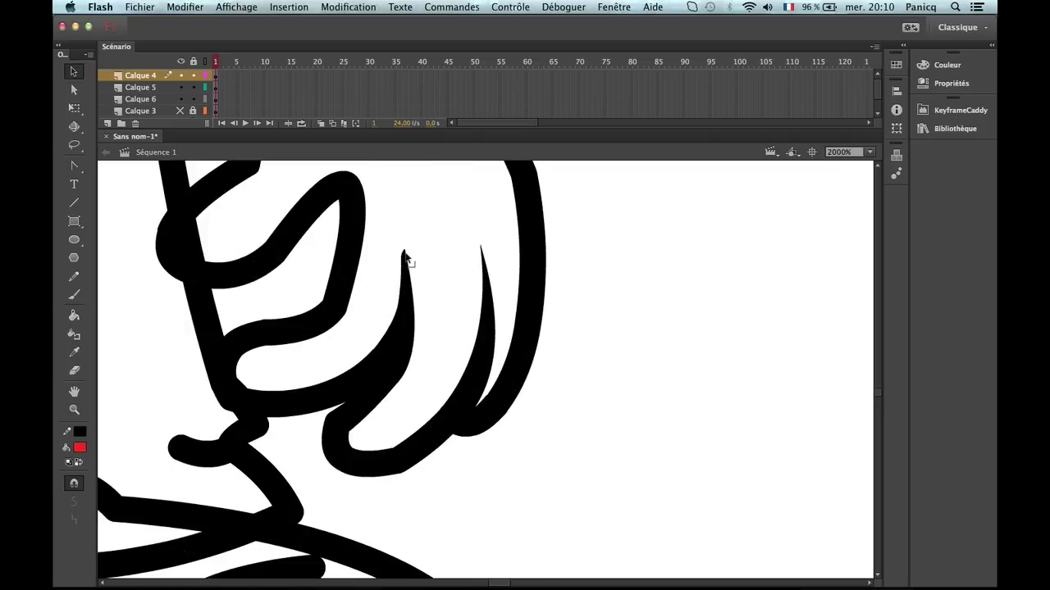
drag(403, 253, 410, 245)
click(412, 268)
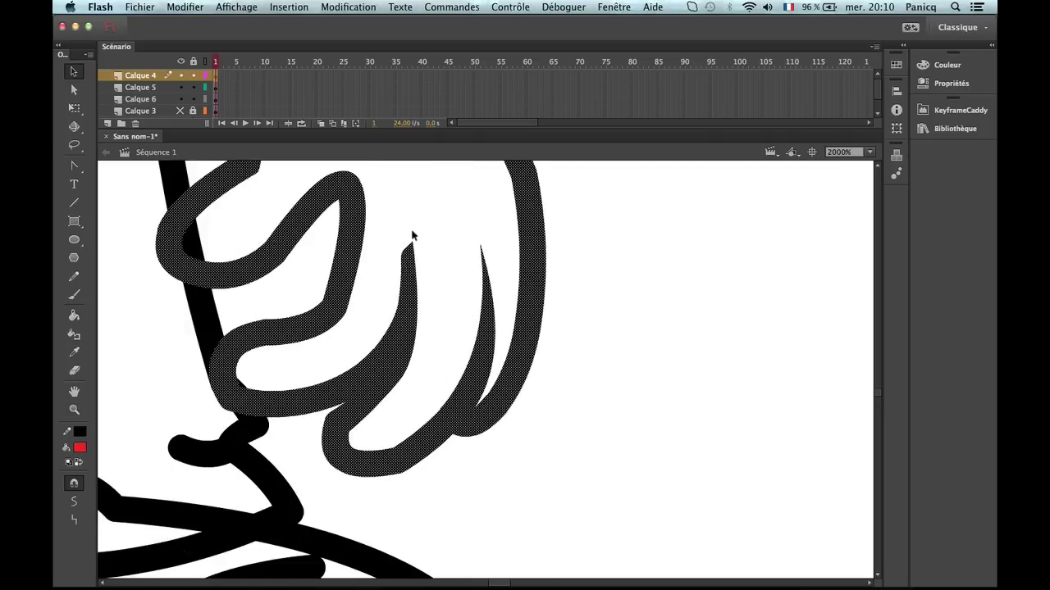
click(412, 236)
key(e)
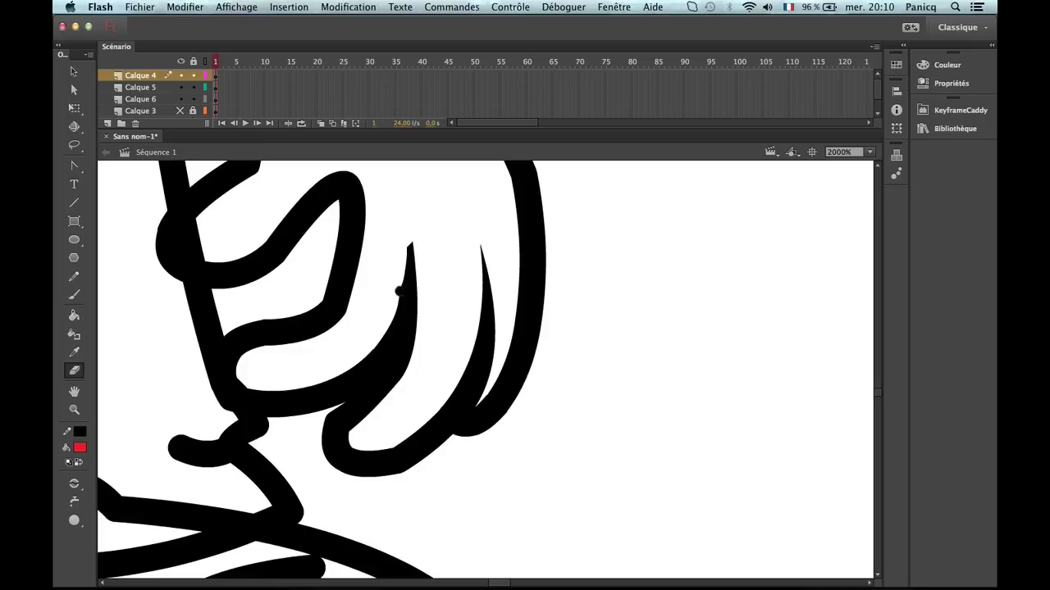
key(v)
Inspect the tapered finger lines of the open hand and the line art of the whole body.
key(z)
alt+click(581, 347)
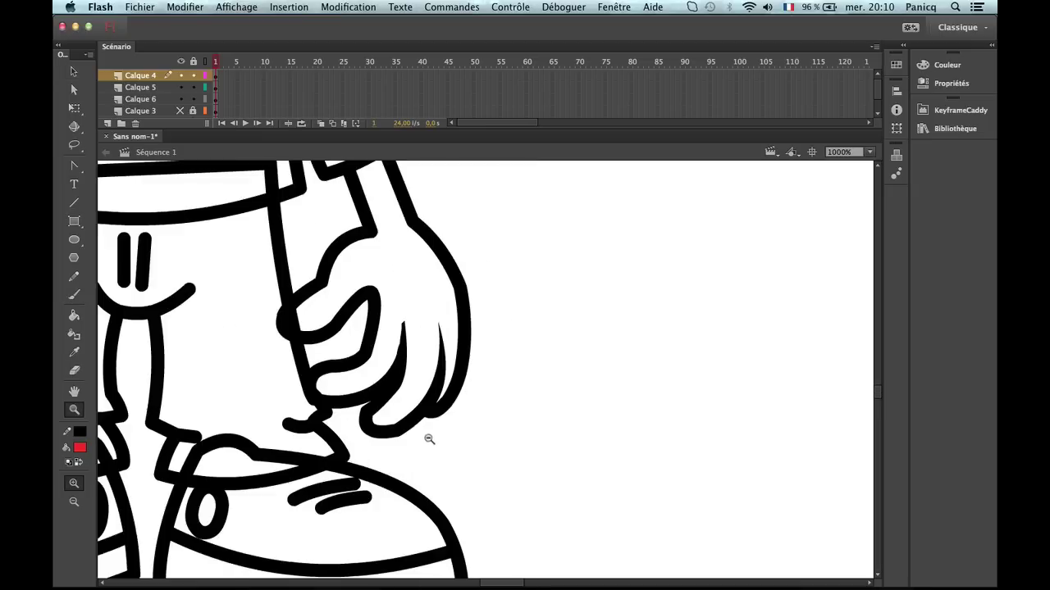
alt+click(429, 440)
alt+click(426, 419)
alt+click(537, 446)
click(581, 446)
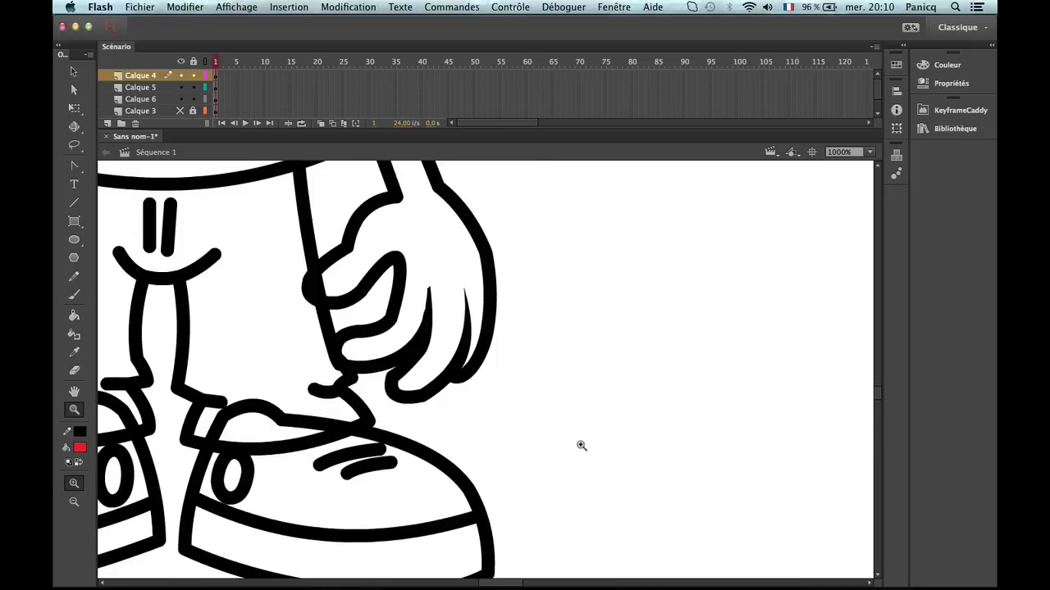
key(v)
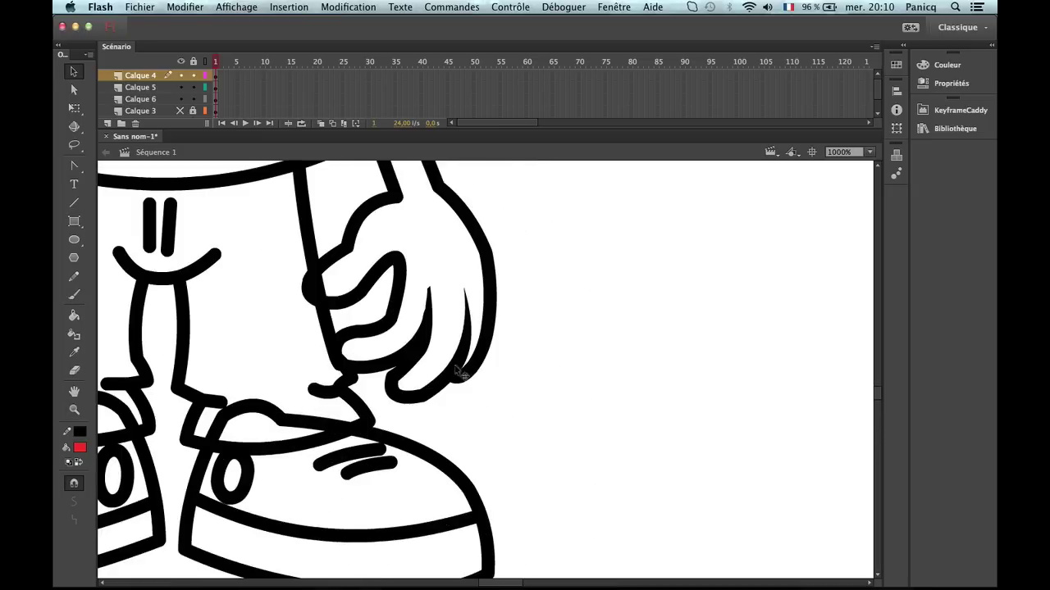
key(z)
alt+click(348, 372)
scroll(382, 359, up, 5)
scroll(381, 359, left, 3)
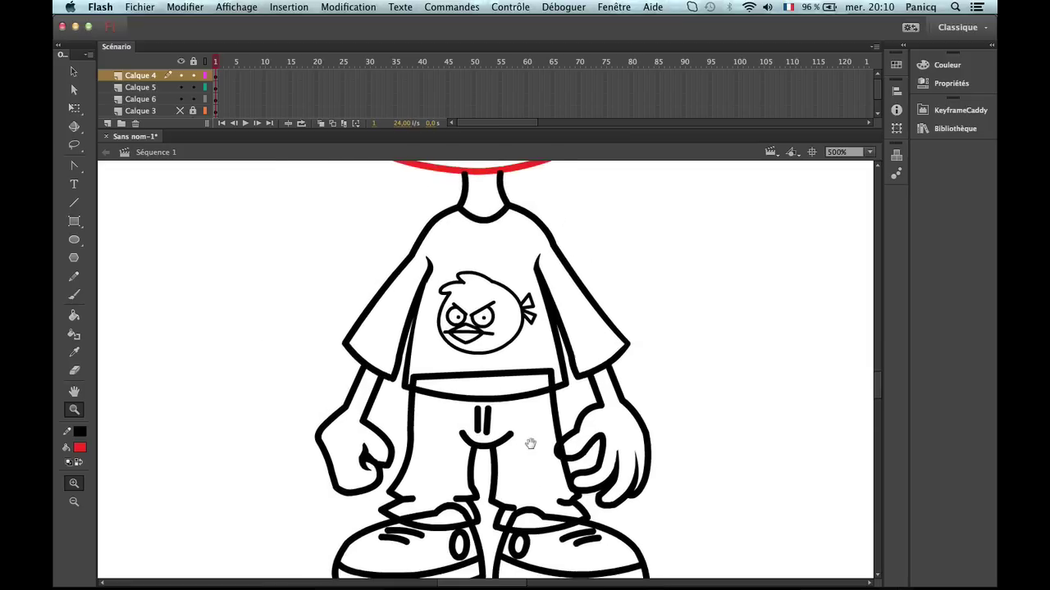
scroll(527, 438, up, 1)
alt+click(527, 456)
Check the beak and outline strokes of the bird print on the T-shirt by selecting them.
click(462, 302)
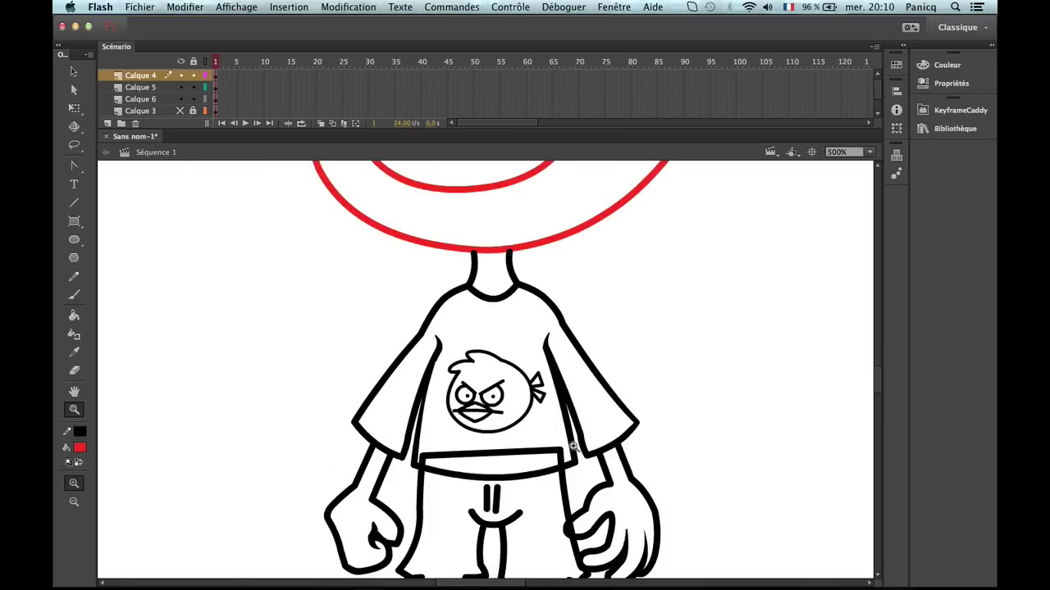
click(417, 342)
drag(315, 242, 421, 281)
click(421, 281)
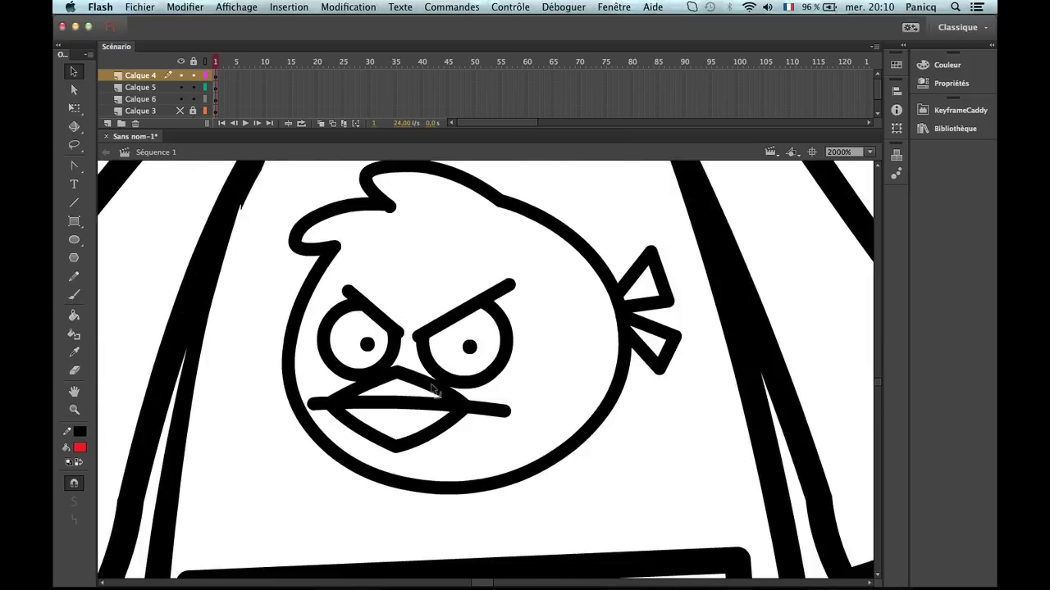
super+click(474, 410)
alt+click(477, 411)
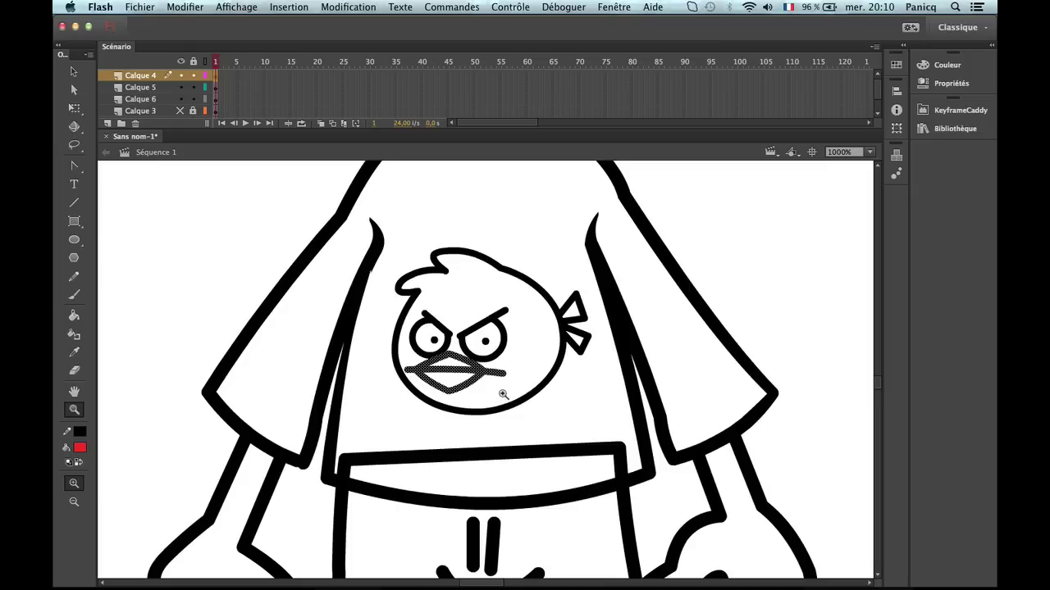
key(v)
double_click(514, 409)
click(528, 430)
key(z)
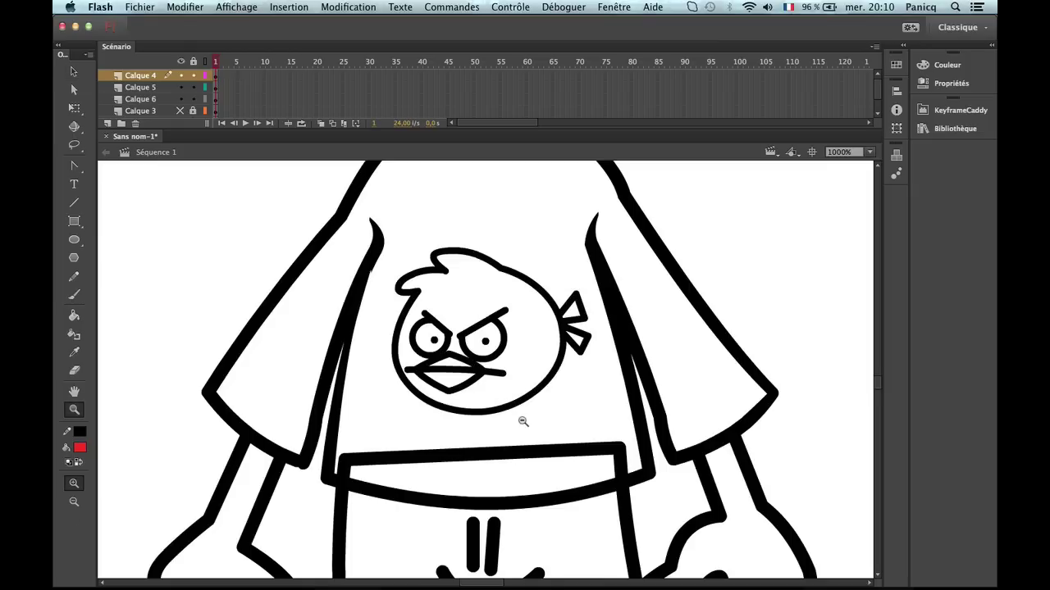
alt+click(524, 421)
click(502, 374)
alt+click(437, 361)
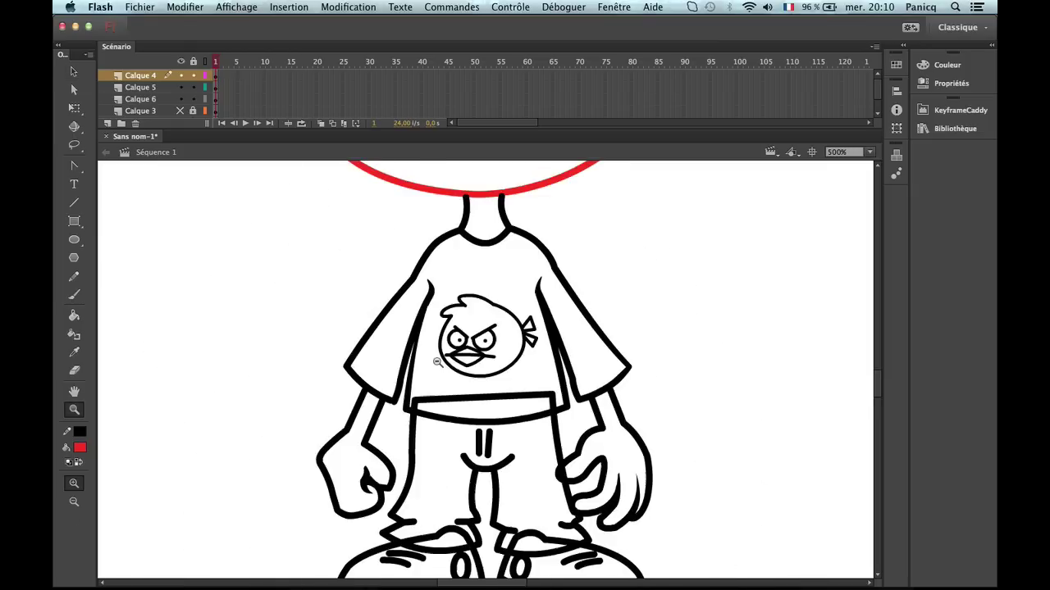
Recolour the connected outlines of the neck, T-shirt, arms and hands red.
alt+click(504, 392)
drag(512, 410, 542, 397)
click(505, 286)
key(v)
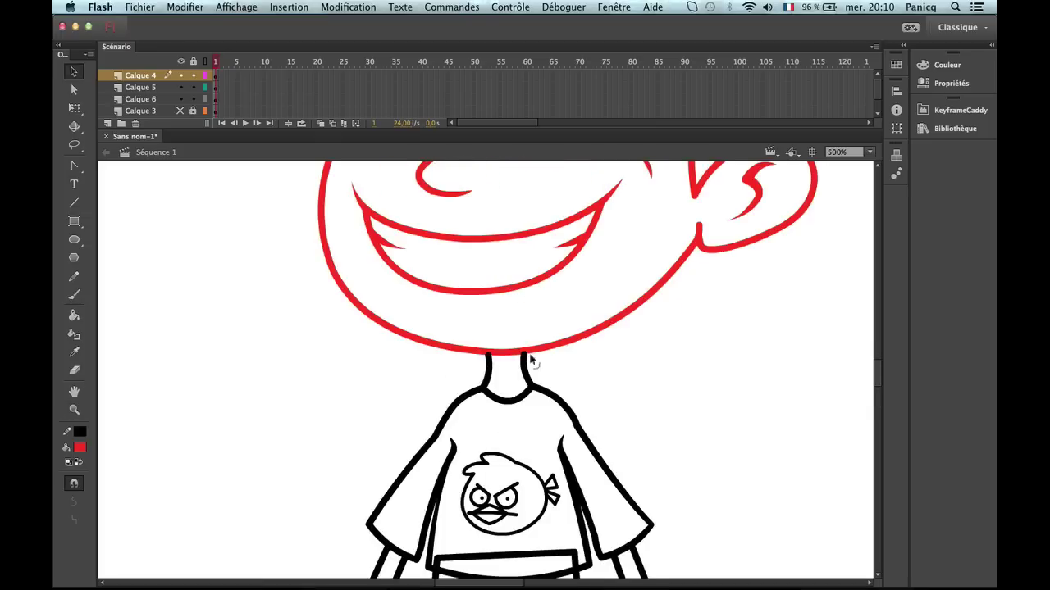
double_click(531, 375)
drag(552, 383, 525, 273)
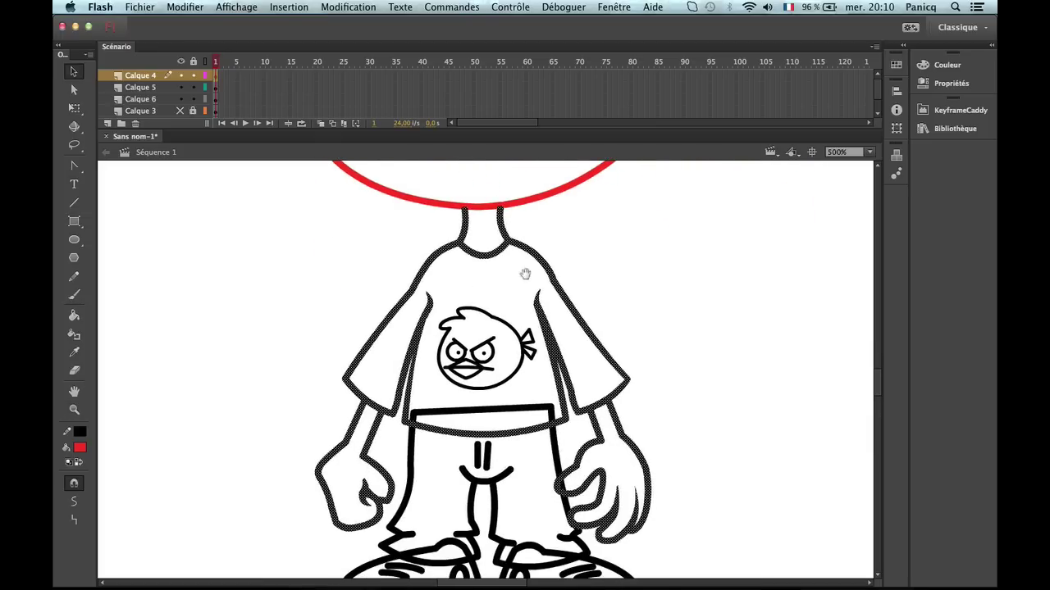
click(79, 432)
click(108, 251)
key(z)
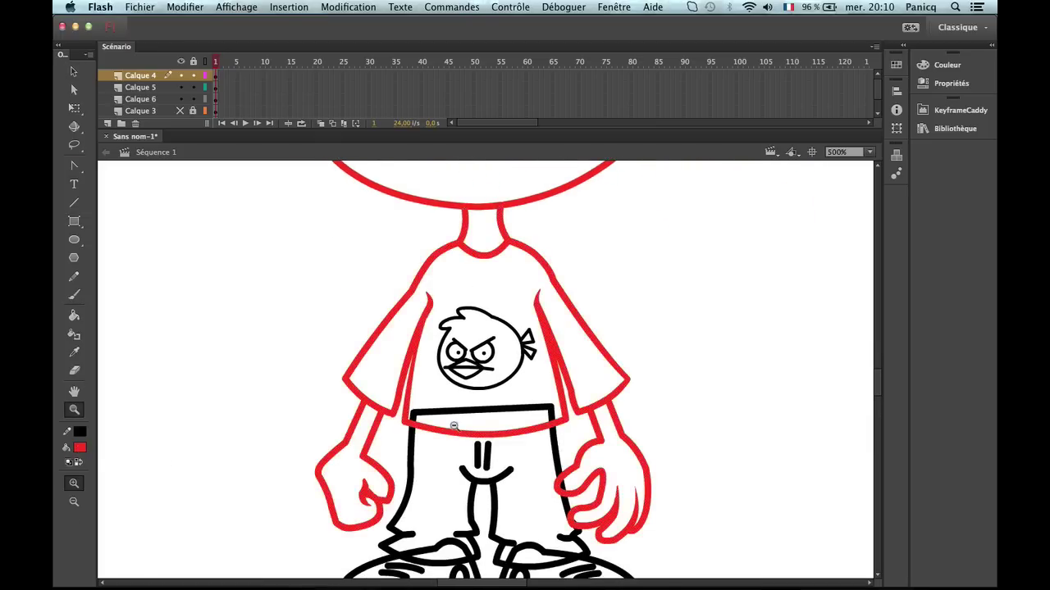
Convert the trouser outline, together with its connected crotch, leg and cuff lines, to fills.
alt+click(461, 423)
alt+click(467, 419)
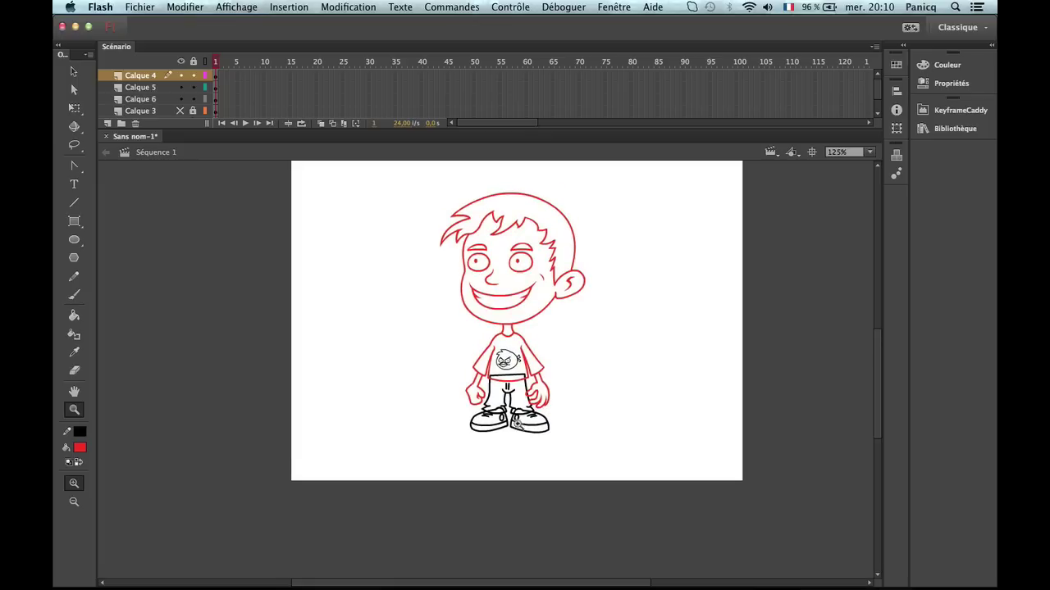
click(506, 416)
click(531, 392)
key(v)
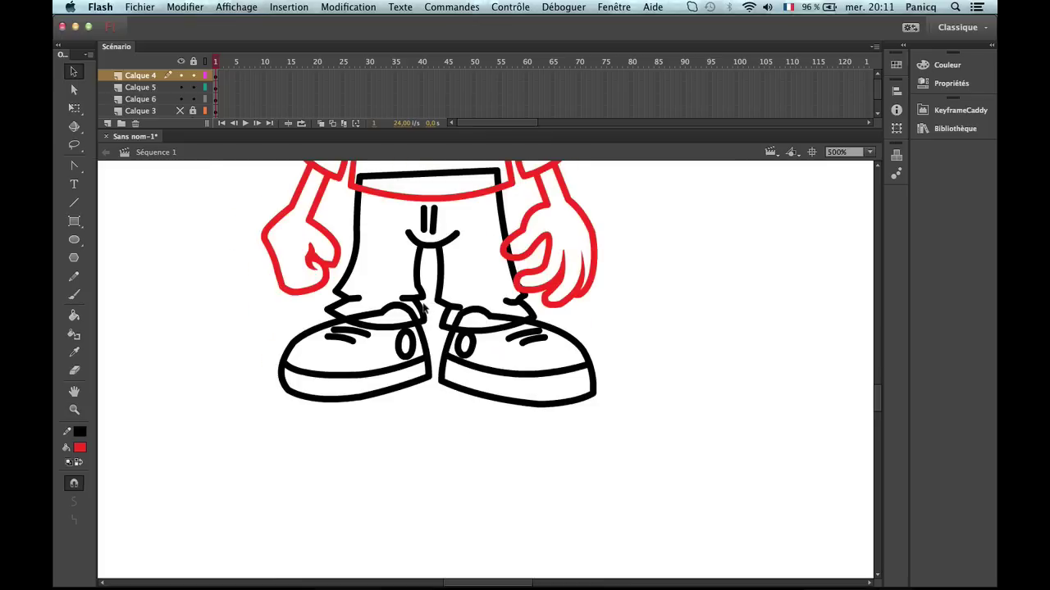
double_click(418, 315)
scroll(418, 316, up, 3)
click(349, 7)
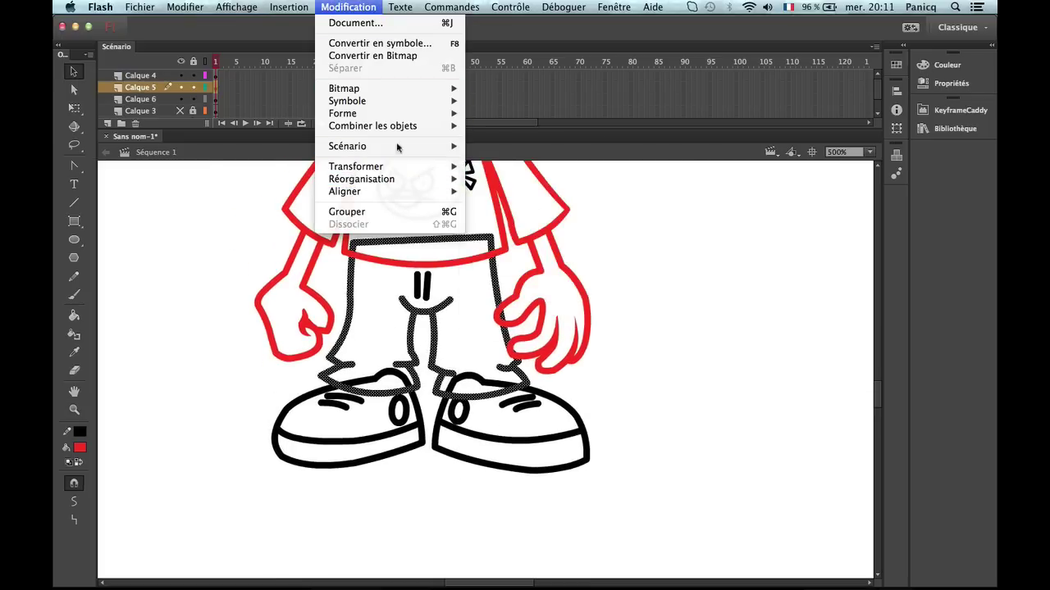
mouse_move(406, 116)
click(554, 184)
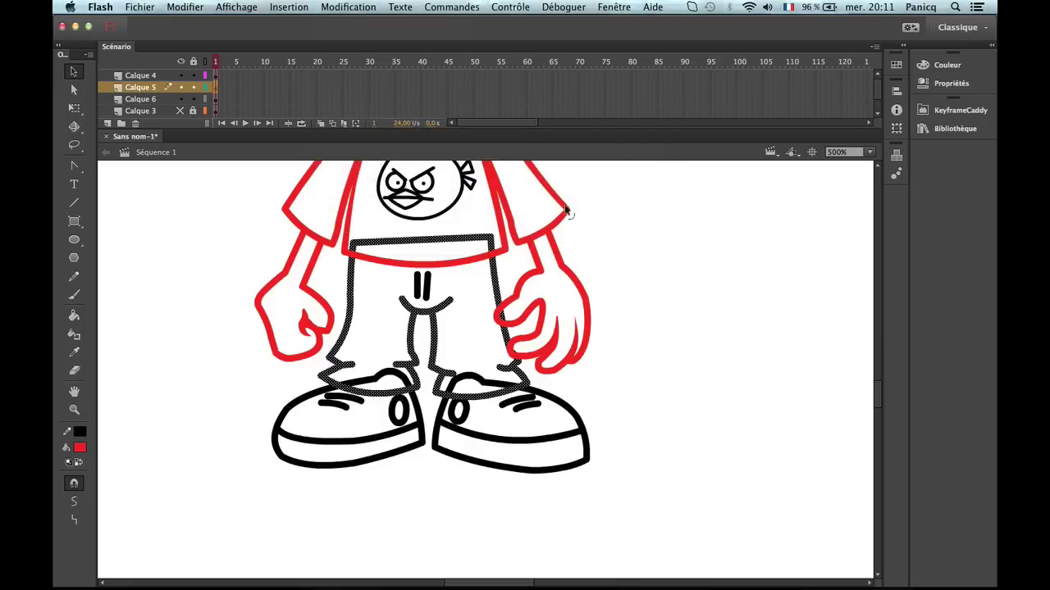
key(z)
click(377, 336)
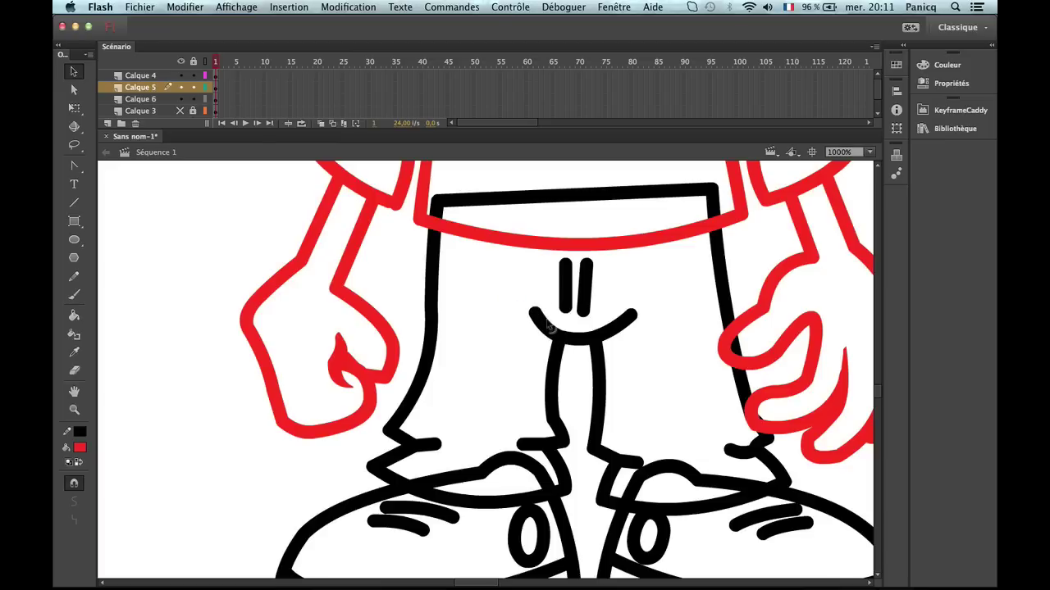
Taper both ends of the curved crotch line into sharp points.
mouse_move(547, 321)
mouse_down()
mouse_move(531, 315)
mouse_move(542, 316)
mouse_up()
click(546, 339)
click(636, 322)
click(641, 323)
drag(635, 320, 631, 301)
Taper the outer and inner cuff line ends of the left-hand trouser leg into sharp points.
scroll(599, 353, down, 5)
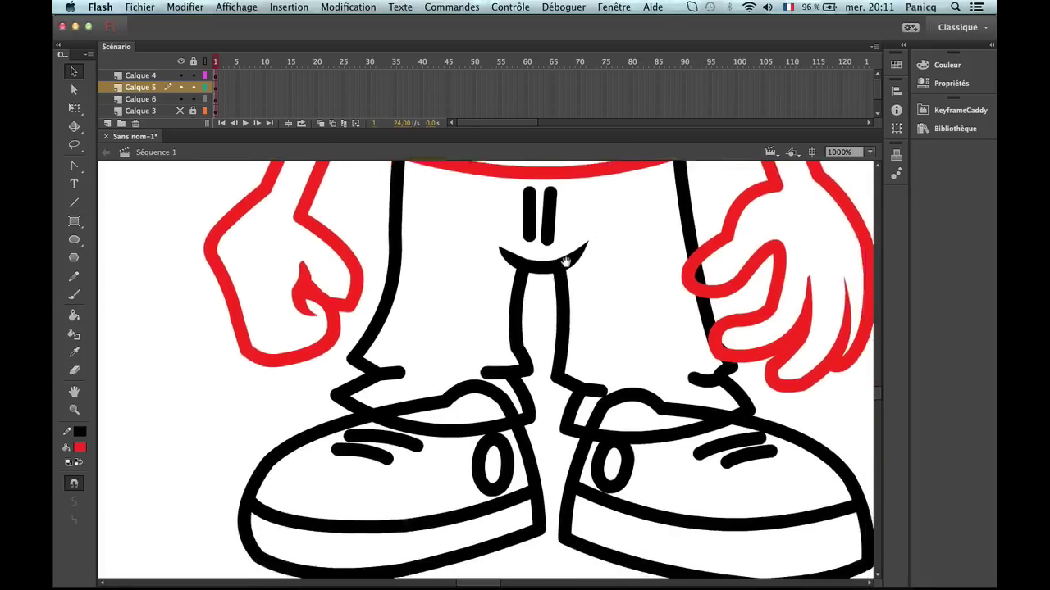
key(z)
click(428, 365)
mouse_move(467, 369)
mouse_down()
mouse_move(496, 406)
mouse_move(472, 386)
mouse_up()
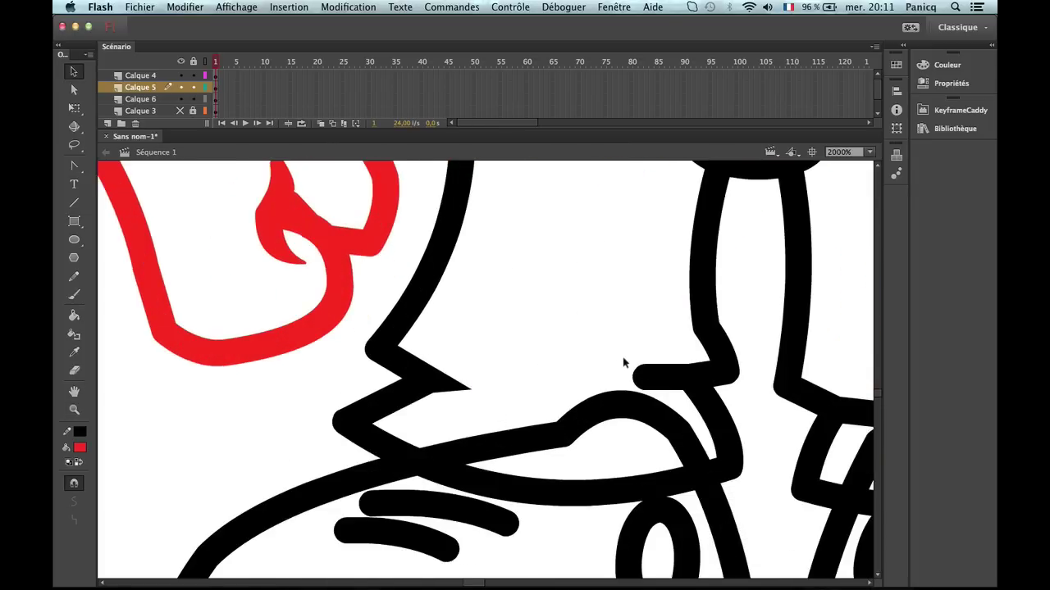
mouse_move(646, 374)
mouse_down()
mouse_move(638, 371)
mouse_move(632, 402)
mouse_move(637, 386)
mouse_up()
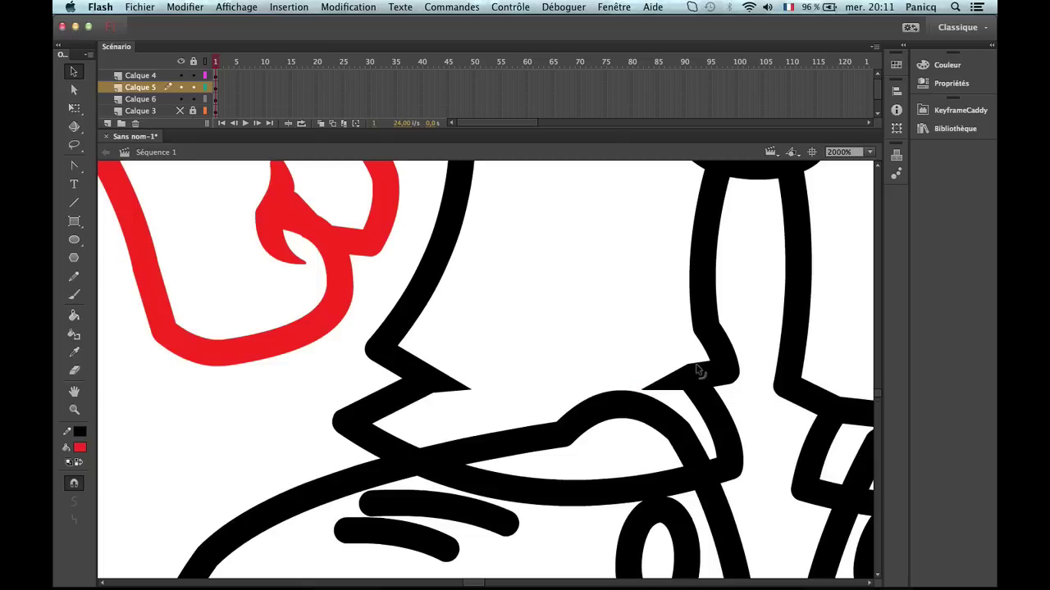
Taper the inner and outer cuff line ends of the right-hand trouser leg into sharp points.
drag(691, 376, 452, 312)
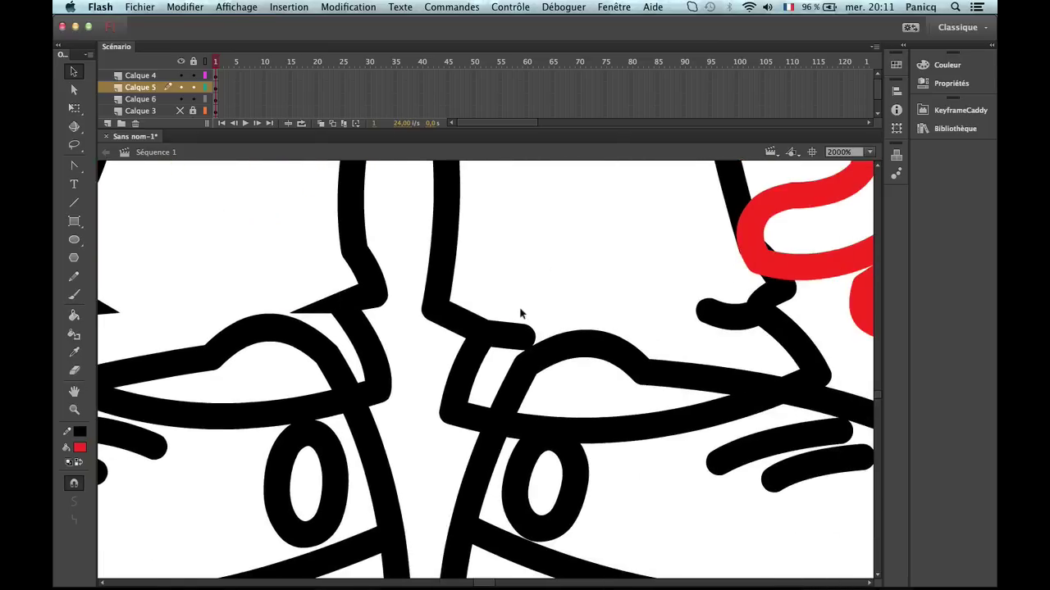
drag(529, 334, 554, 374)
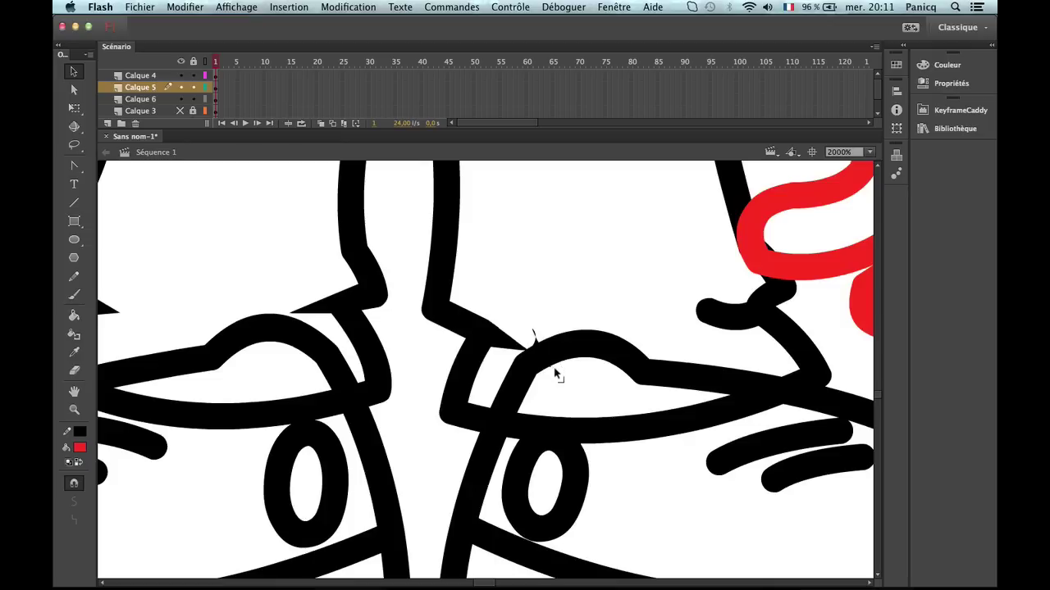
scroll(636, 341, right, 3)
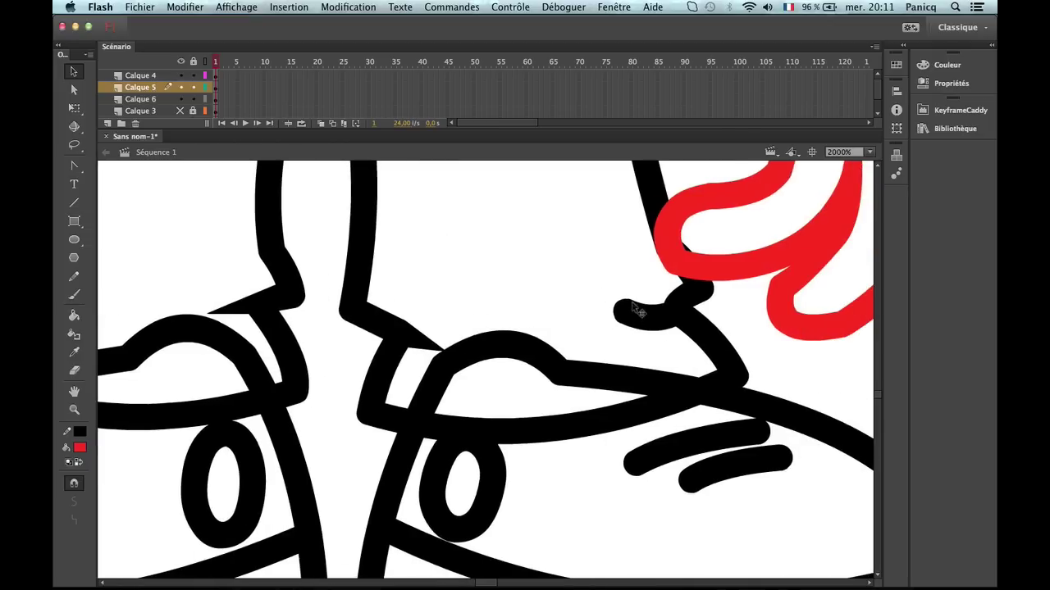
mouse_move(636, 310)
mouse_down()
mouse_move(619, 345)
mouse_move(603, 294)
mouse_move(633, 321)
mouse_move(656, 314)
mouse_up()
Bend the upper edge of the right-hand leg's inner cuff point into a smooth curve.
key(z)
alt+click(572, 403)
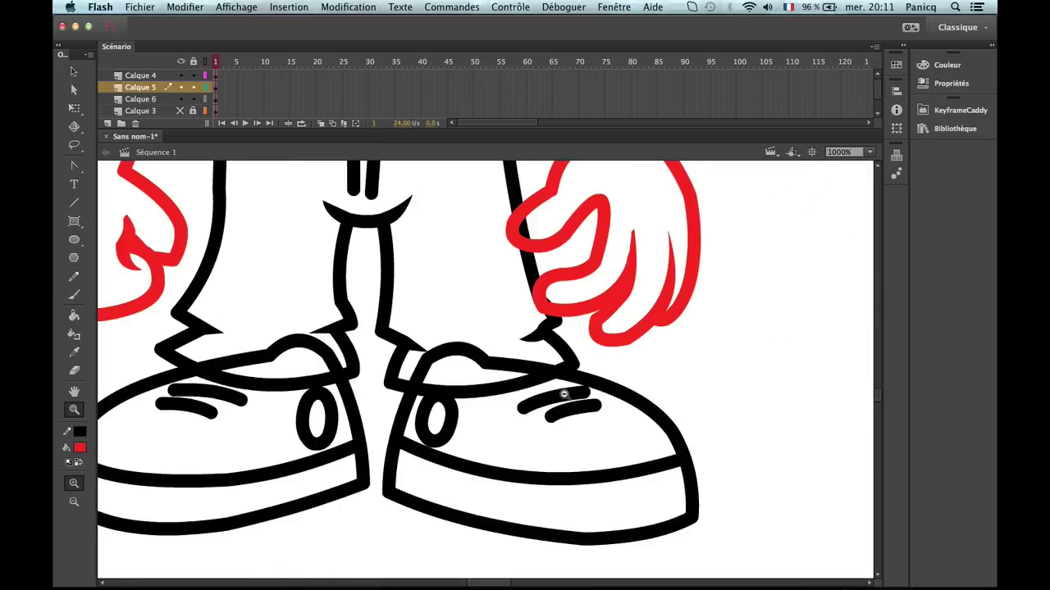
alt+click(511, 387)
click(449, 360)
click(494, 380)
key(v)
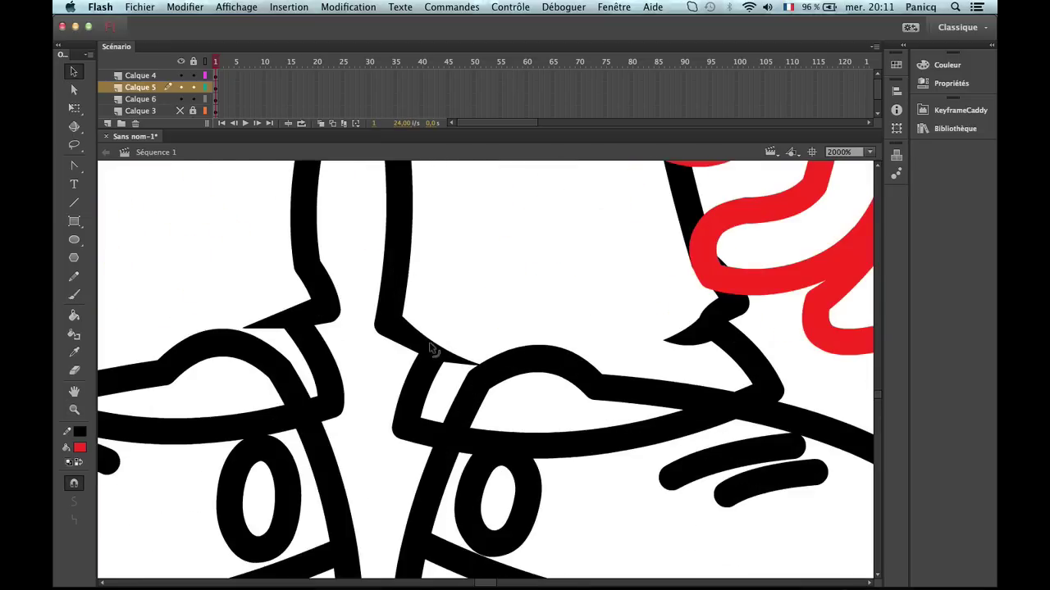
Convert the two short fly lines above the crotch curve to fills.
key(z)
alt+click(426, 361)
alt+click(374, 392)
drag(424, 386, 432, 492)
click(481, 419)
click(534, 379)
key(v)
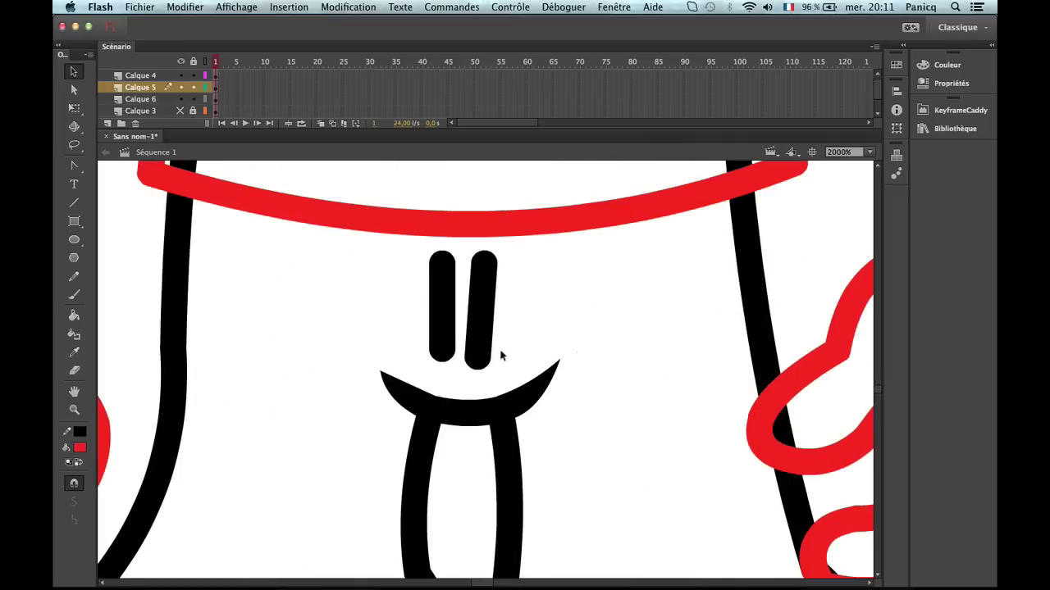
click(474, 344)
shift+click(449, 306)
click(140, 6)
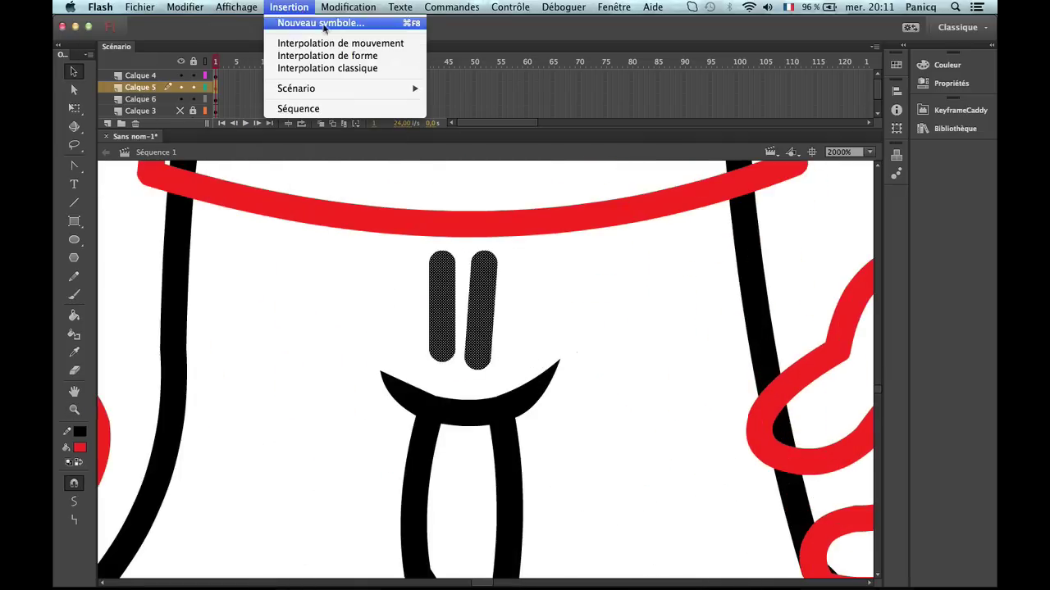
mouse_move(431, 115)
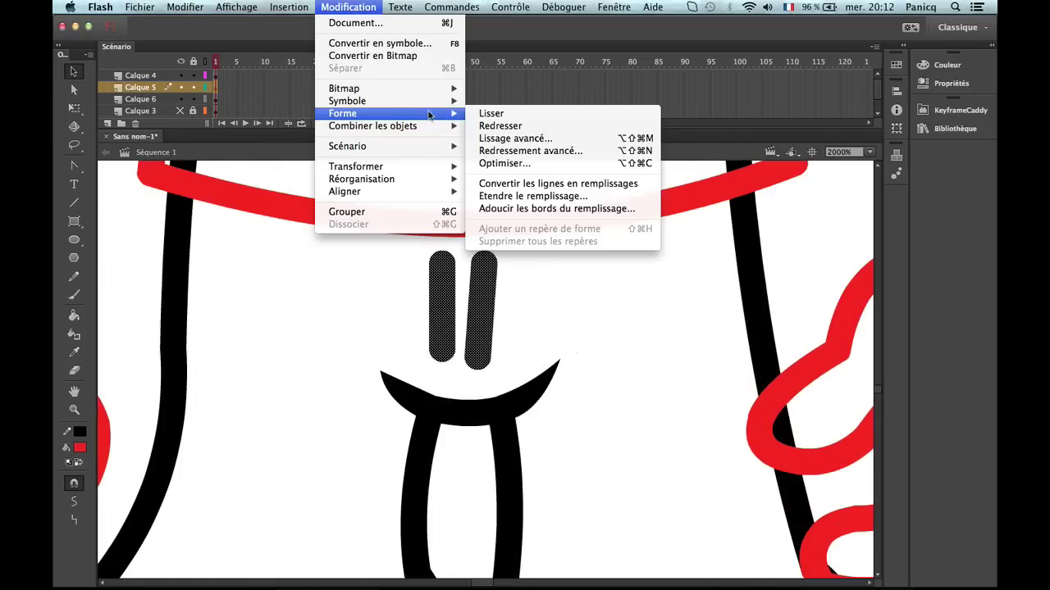
click(541, 184)
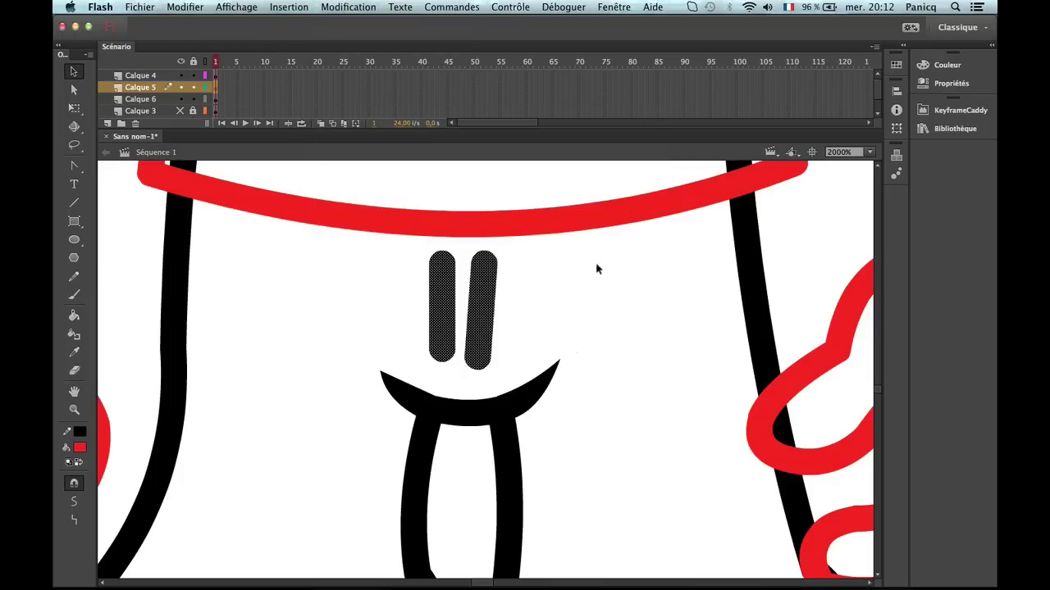
click(598, 271)
Narrow both fly lines with the Free Transform tool.
click(450, 276)
key(q)
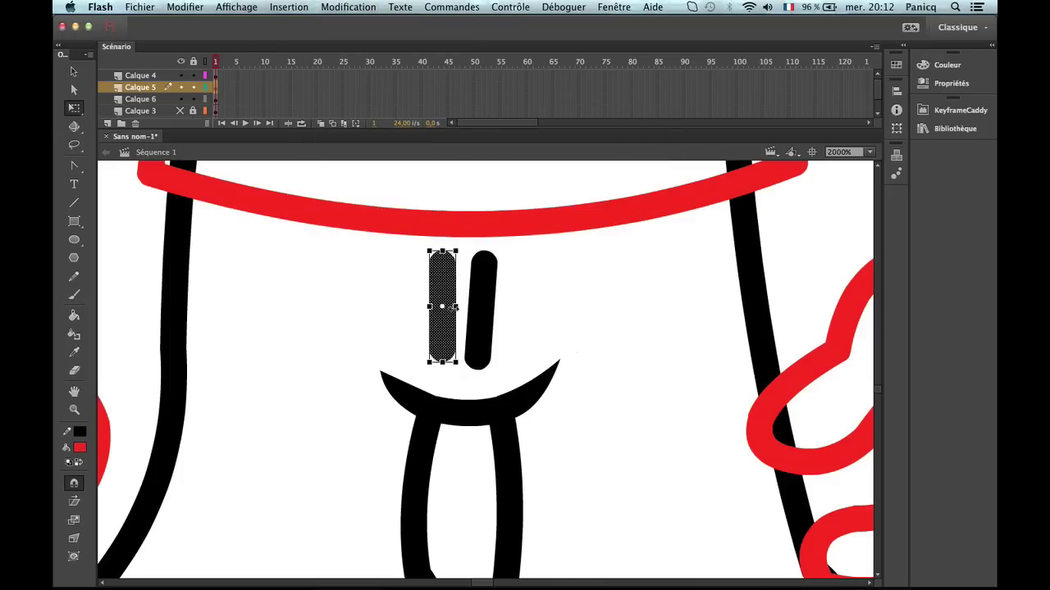
click(482, 309)
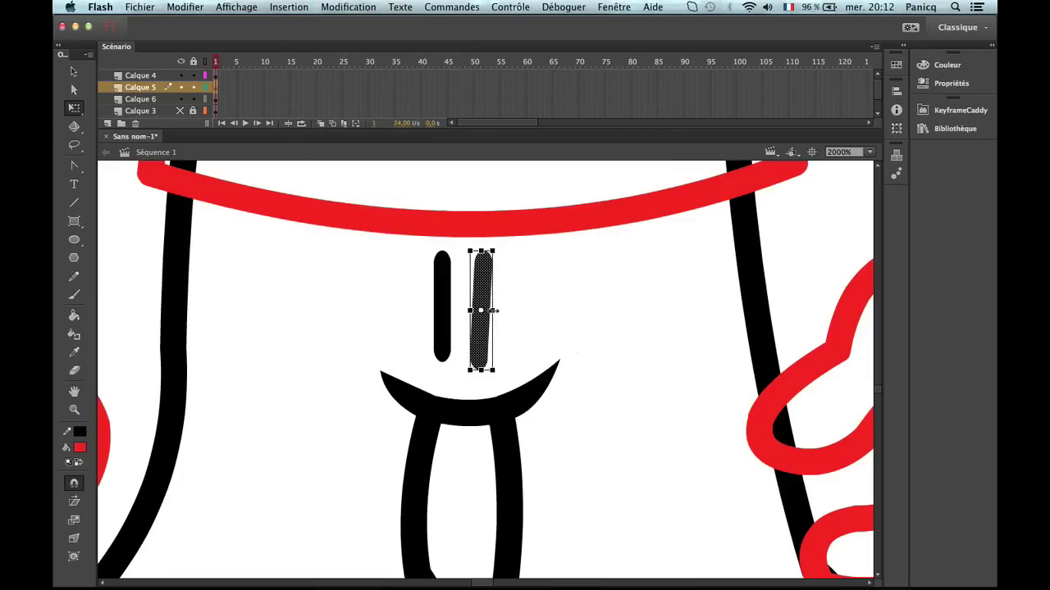
click(500, 307)
Taper the lower ends of both fly lines into sharp points, keeping their upper ends rounded.
key(v)
drag(452, 352, 471, 378)
key(super+z)
key(super+z)
key(super+z)
key(super+z)
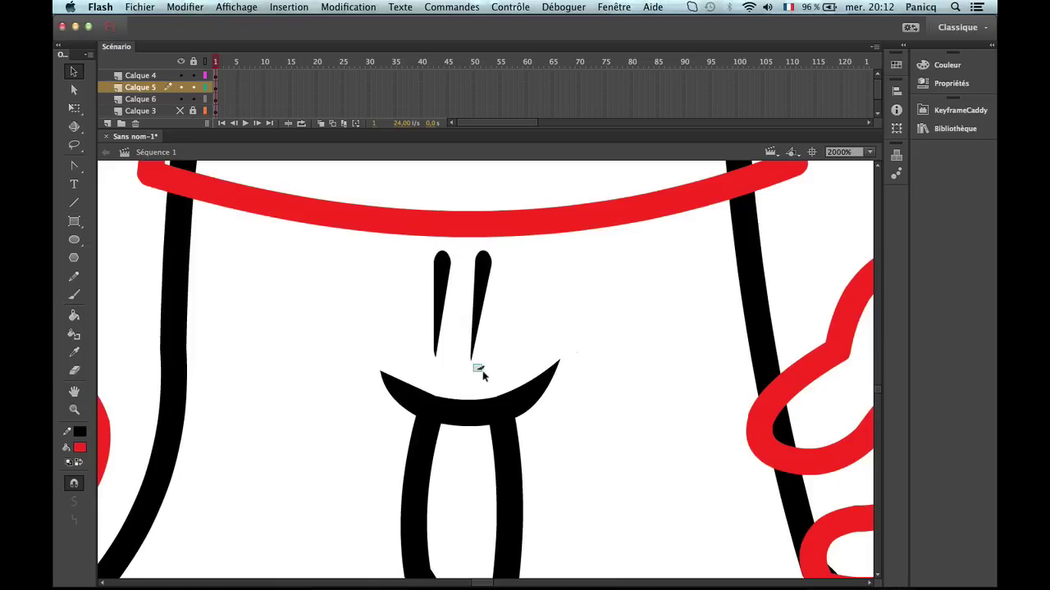
drag(437, 264, 435, 246)
key(super+z)
Rotate the right-hand fly line so that its lower tip swings outward, mirroring the other line.
click(451, 265)
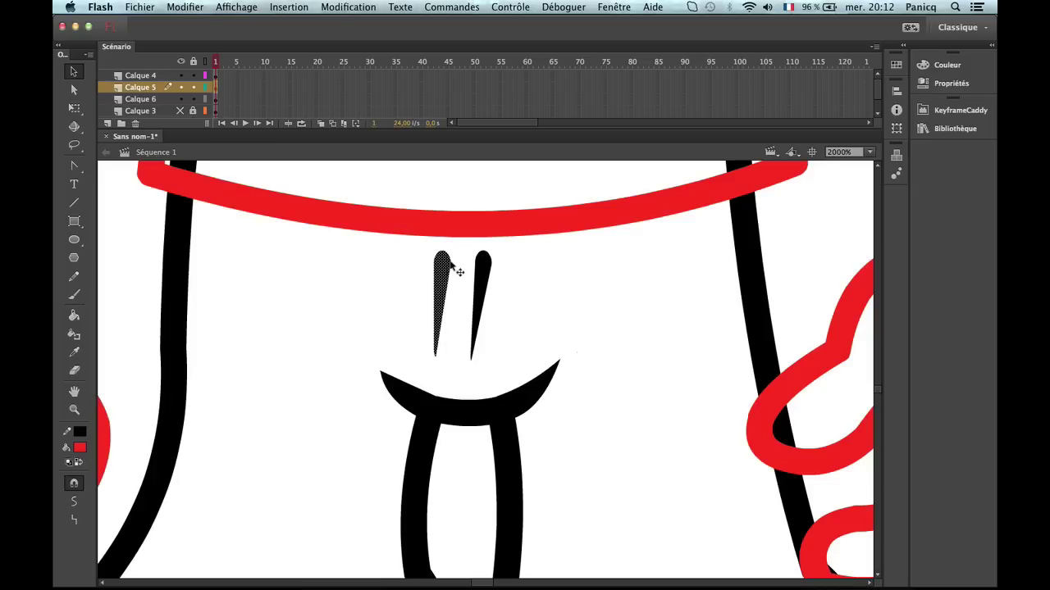
click(484, 301)
key(q)
drag(500, 252, 496, 164)
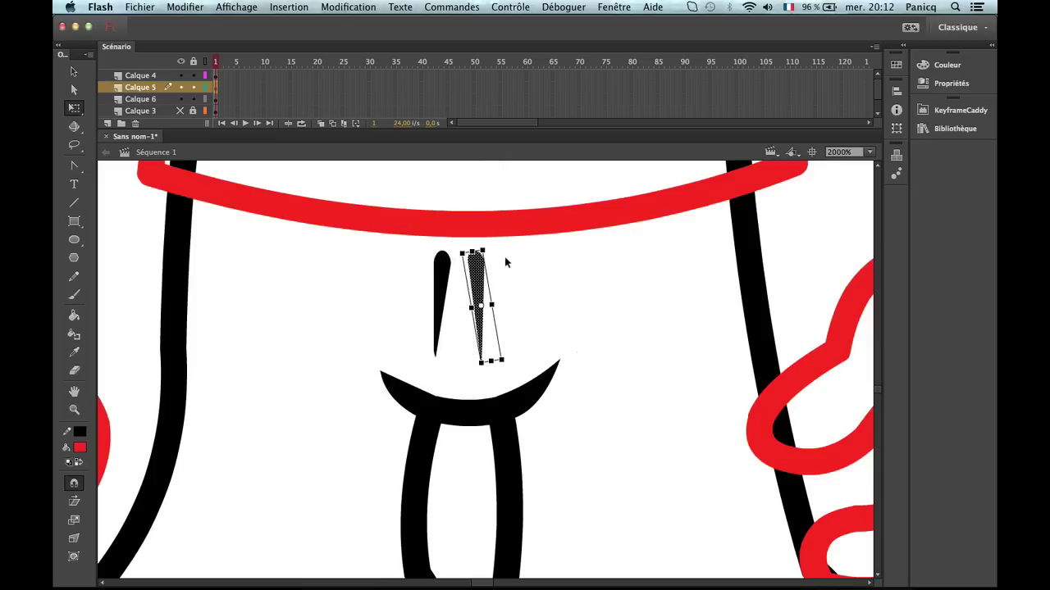
Recolour the whole trouser line art red, including the fly, crotch and cuff lines.
key(z)
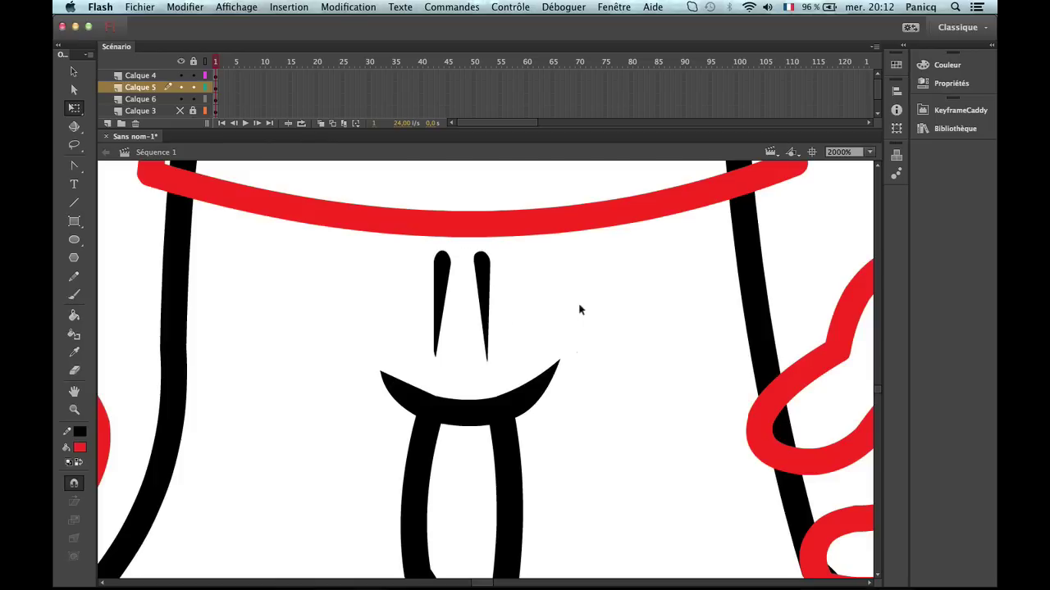
alt+click(452, 363)
alt+click(459, 368)
alt+click(506, 408)
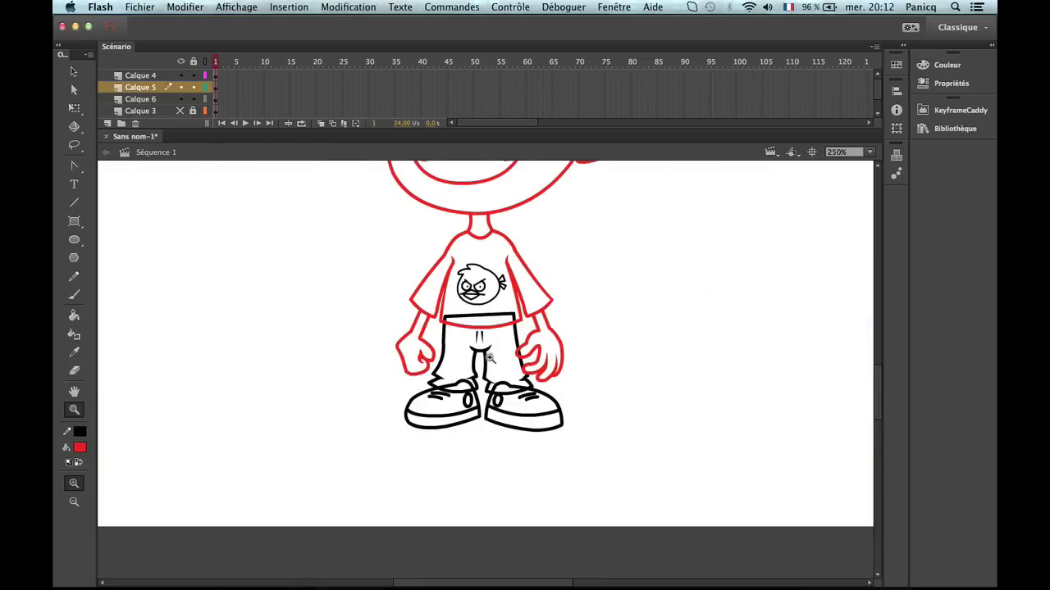
drag(490, 358, 465, 476)
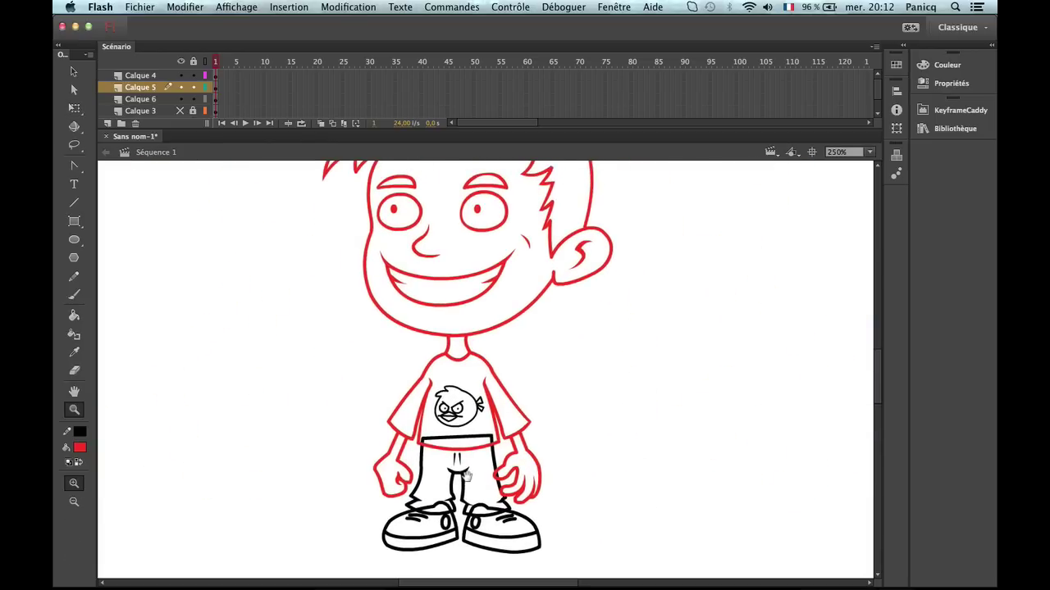
super+click(459, 449)
key(v)
click(600, 466)
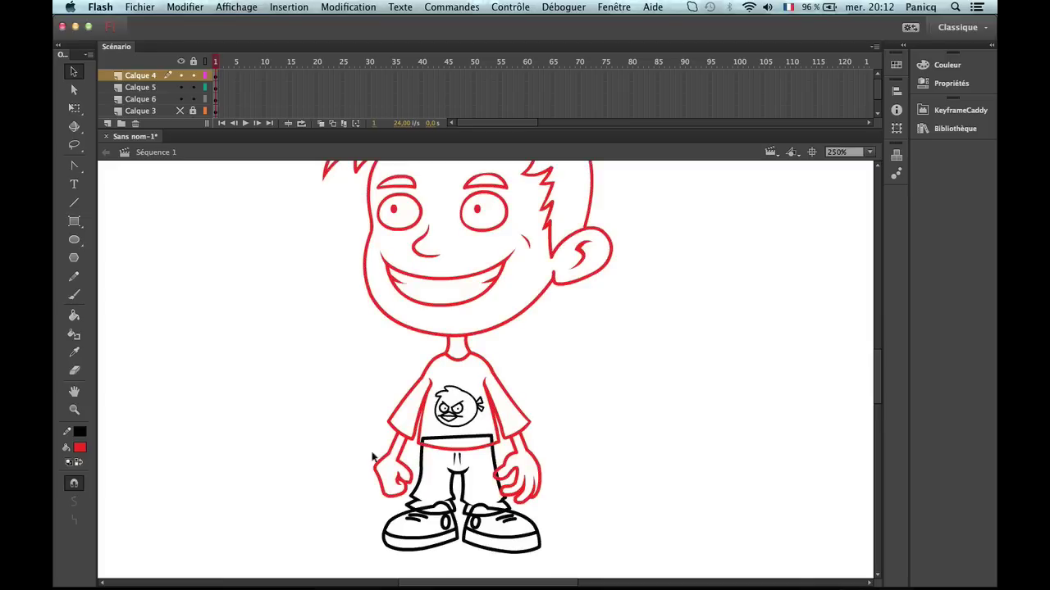
key(super+a)
click(83, 456)
click(255, 432)
click(255, 432)
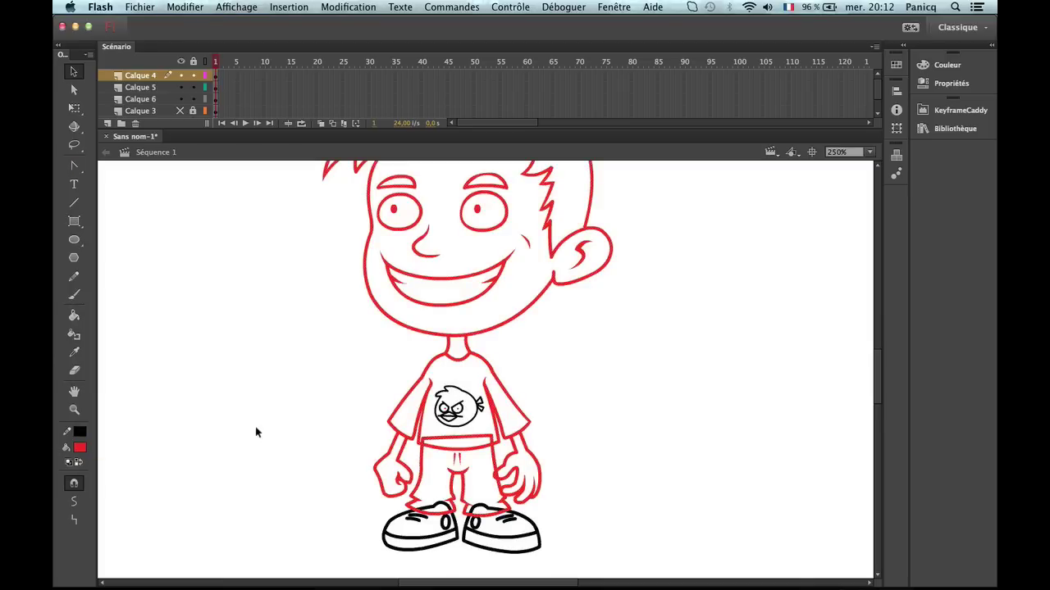
Convert the left-hand shoe's connected outline and sole line to fills.
drag(410, 423, 427, 267)
key(z)
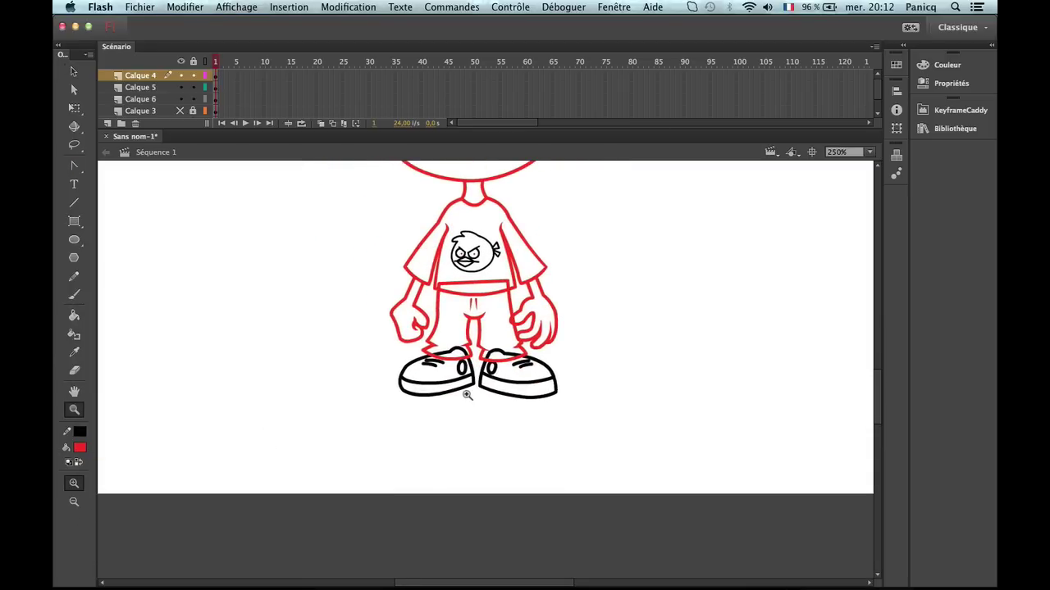
click(467, 397)
click(468, 372)
key(v)
click(473, 335)
double_click(478, 339)
drag(467, 314, 454, 384)
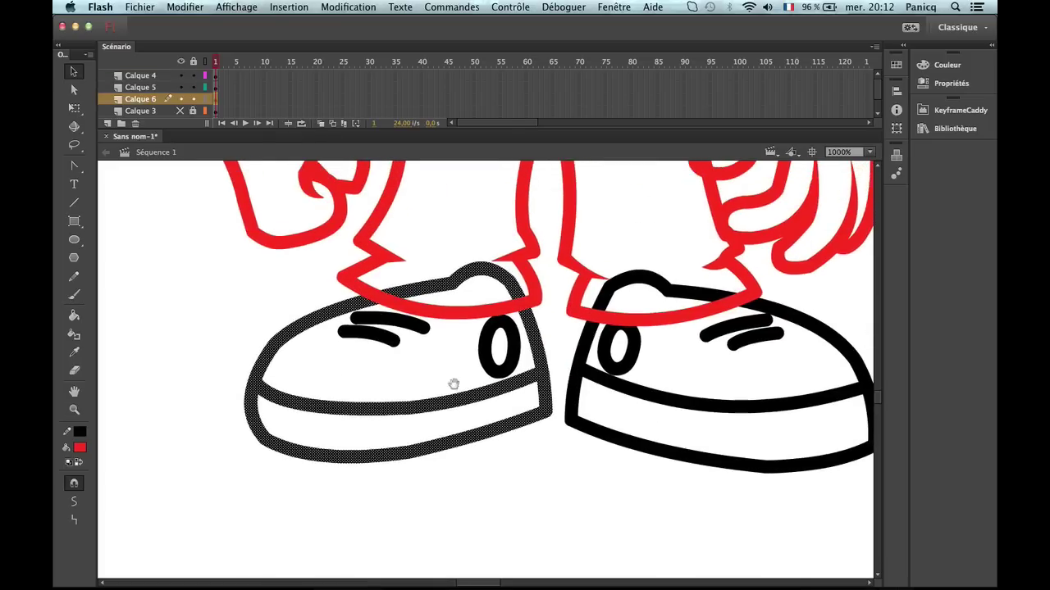
click(332, 8)
mouse_move(410, 114)
click(546, 183)
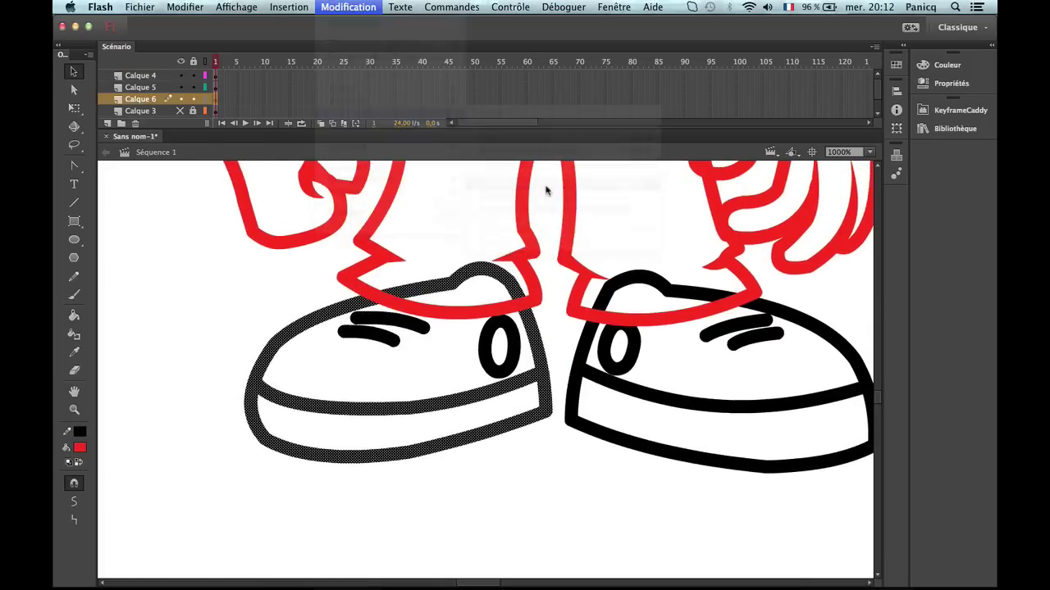
click(484, 458)
Convert the small oval on the left-hand shoe to fills.
click(288, 7)
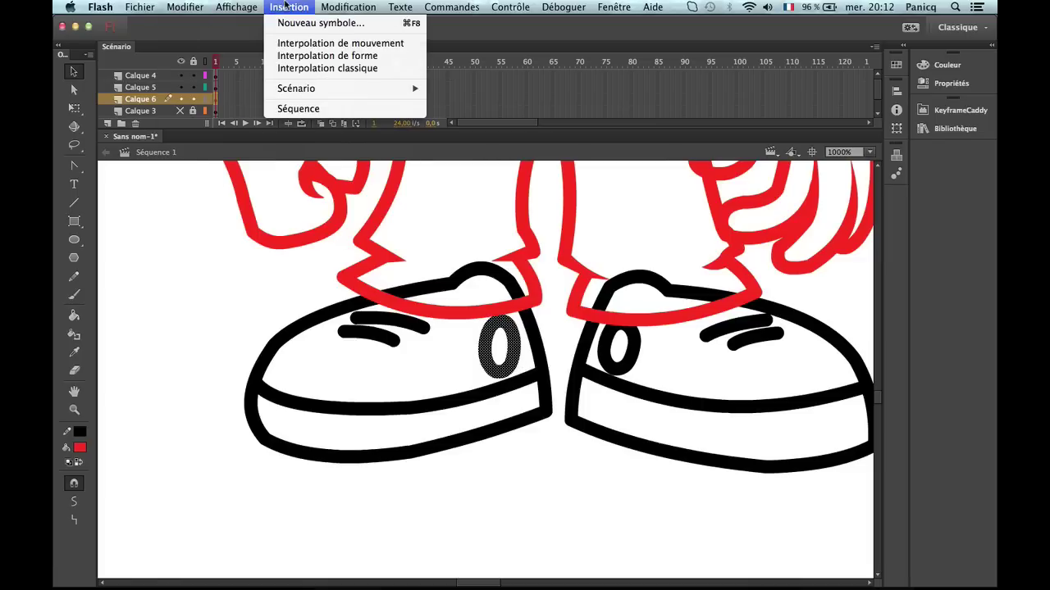
mouse_move(348, 6)
mouse_move(440, 181)
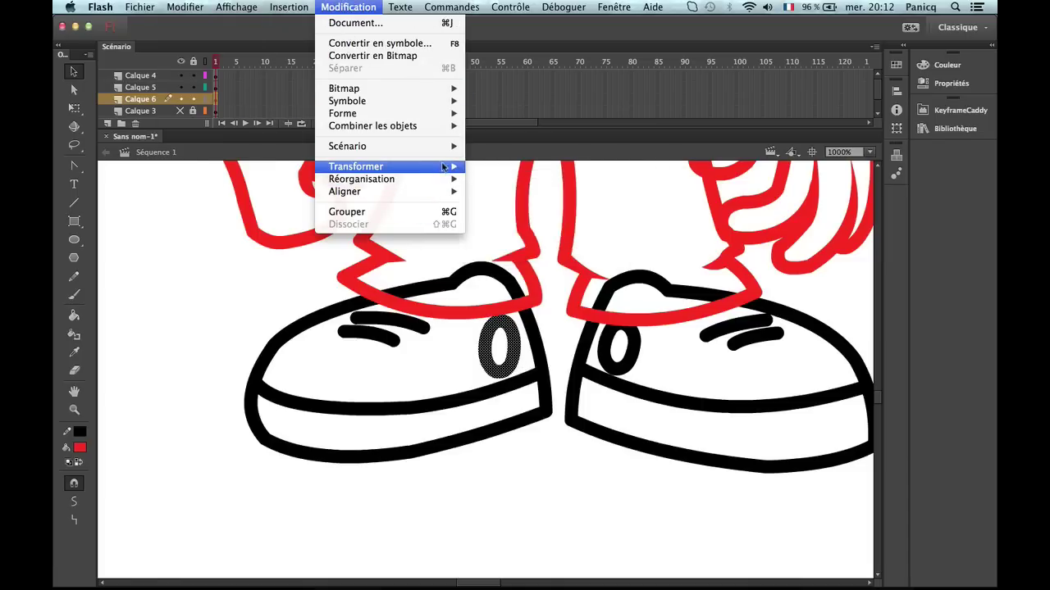
click(489, 494)
drag(512, 453, 500, 471)
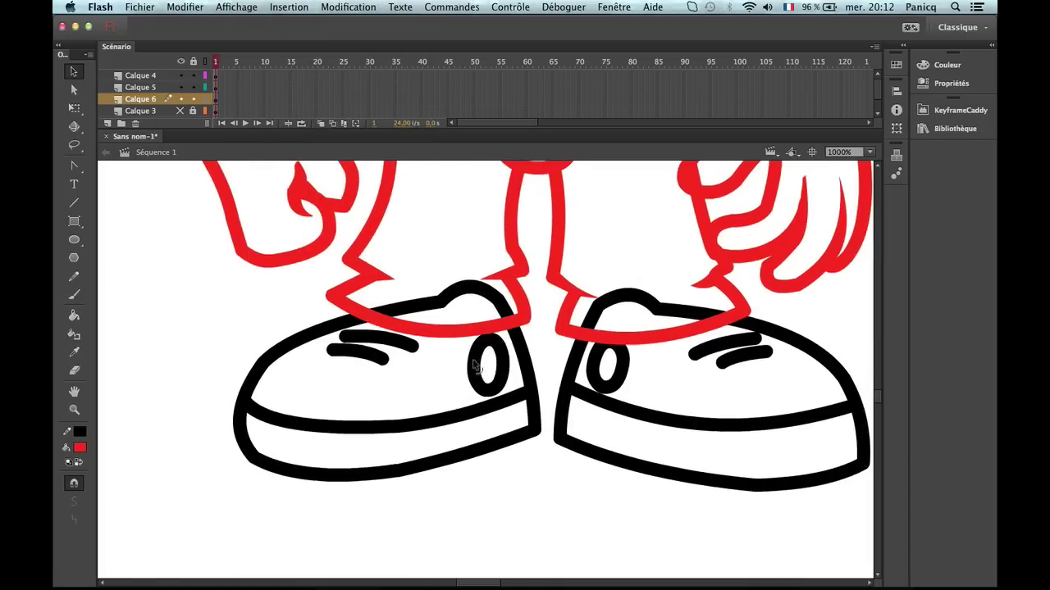
Convert the upper of the two short lace lines on the left-hand shoe to fills.
click(394, 348)
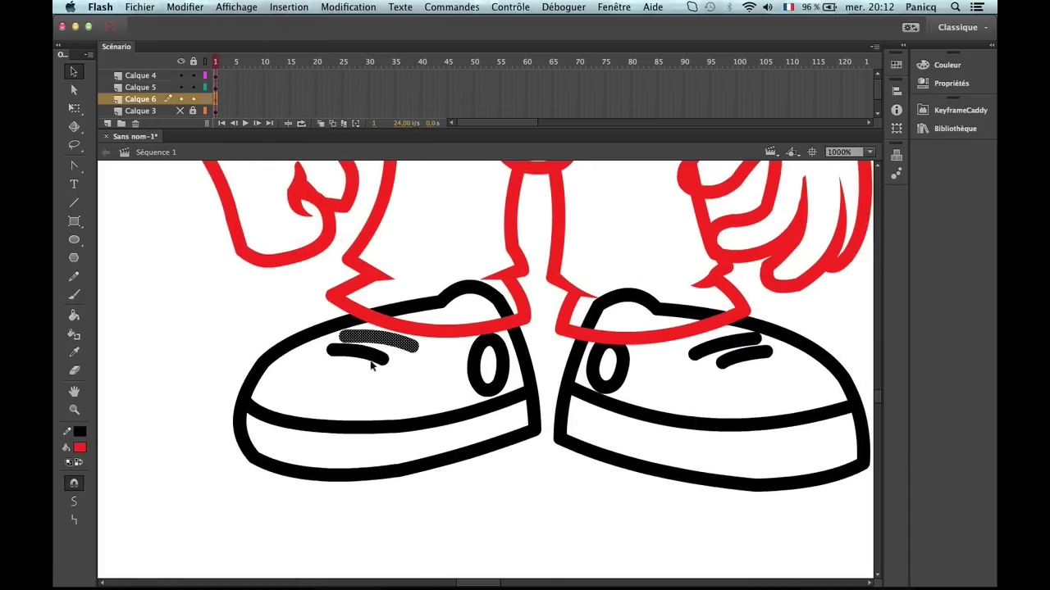
shift+click(378, 363)
click(389, 391)
super+click(371, 360)
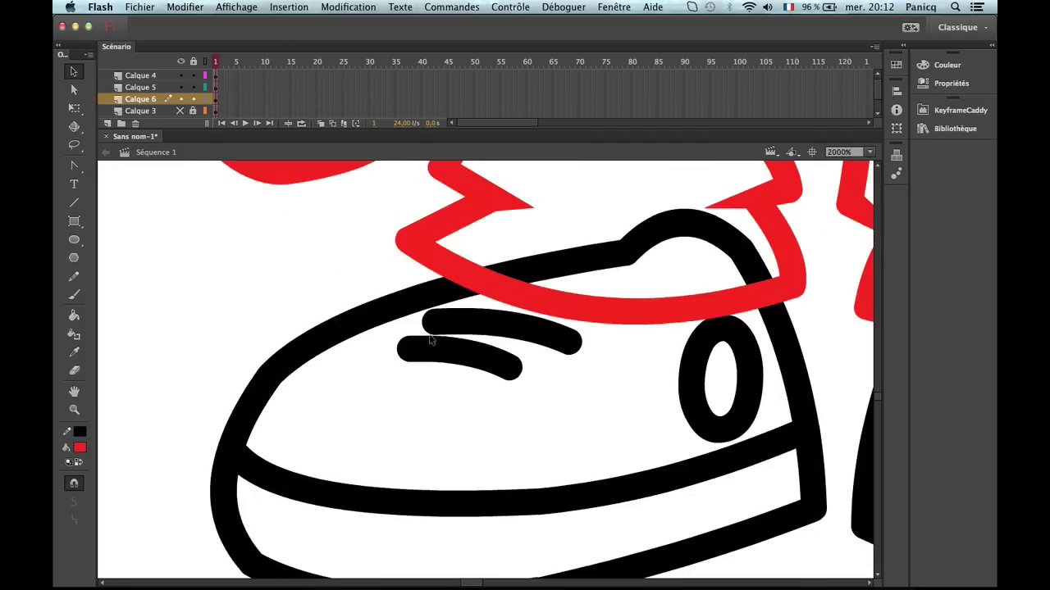
click(506, 337)
drag(508, 343, 402, 415)
click(430, 6)
mouse_move(348, 7)
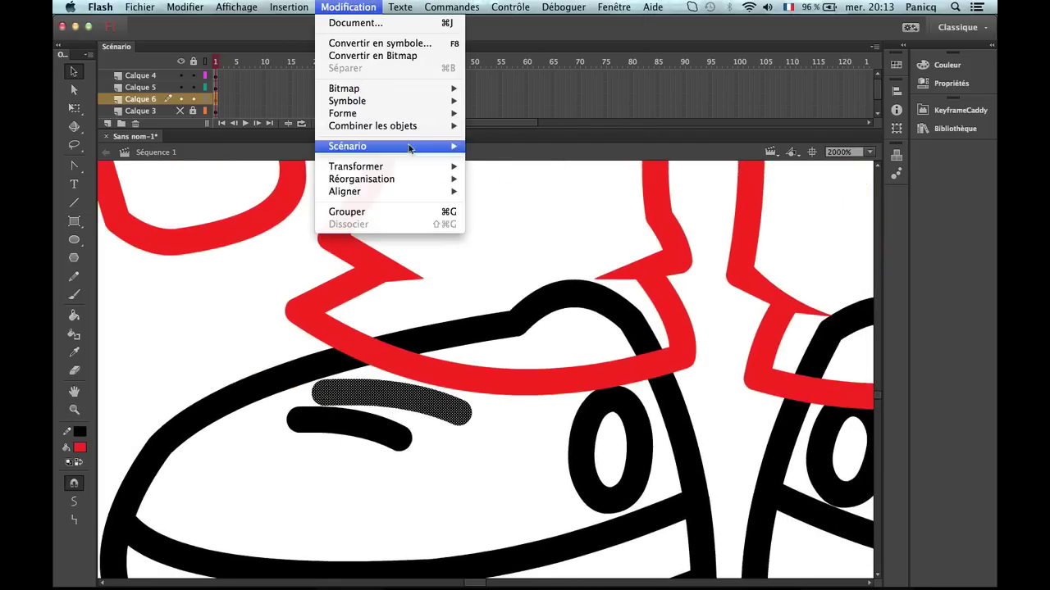
mouse_move(434, 115)
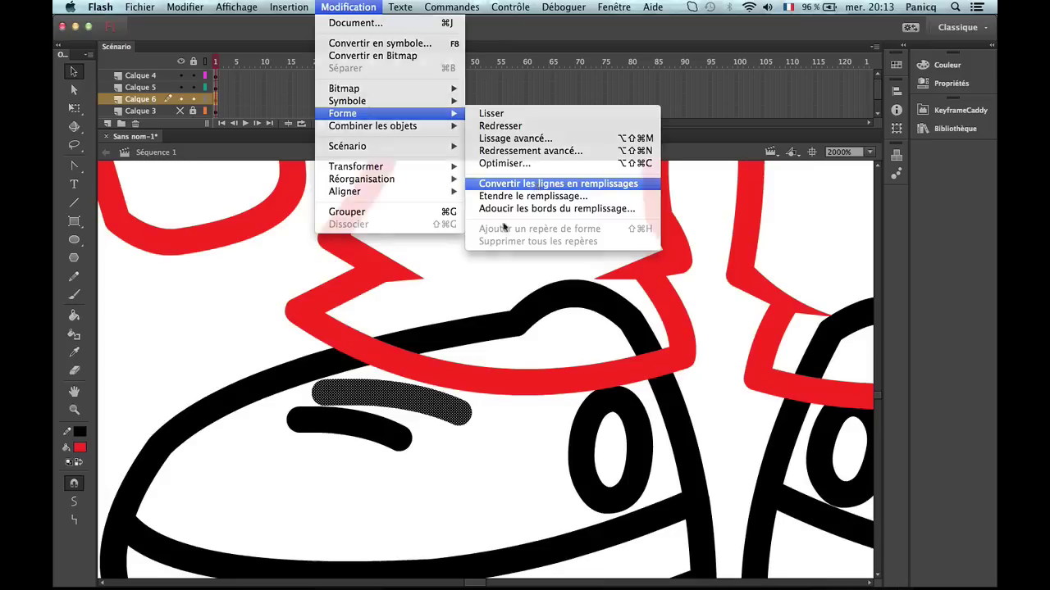
click(535, 183)
click(311, 378)
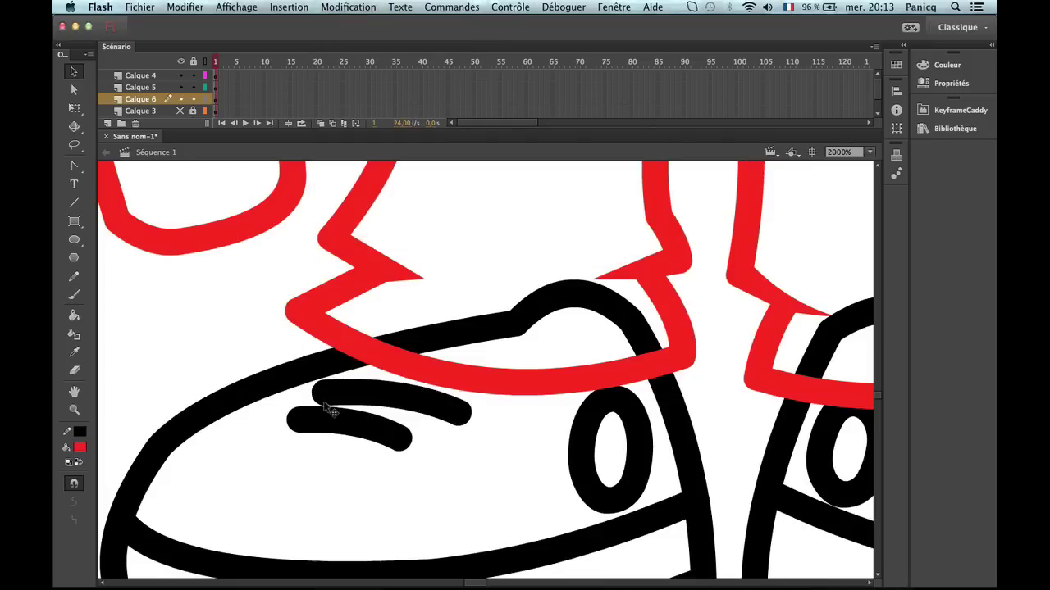
Thin the upper lace line on the left-hand shoe by reshaping its rounded ends into narrow tips.
drag(327, 403, 293, 404)
key(super+z)
click(284, 341)
key(super+z)
key(super+z)
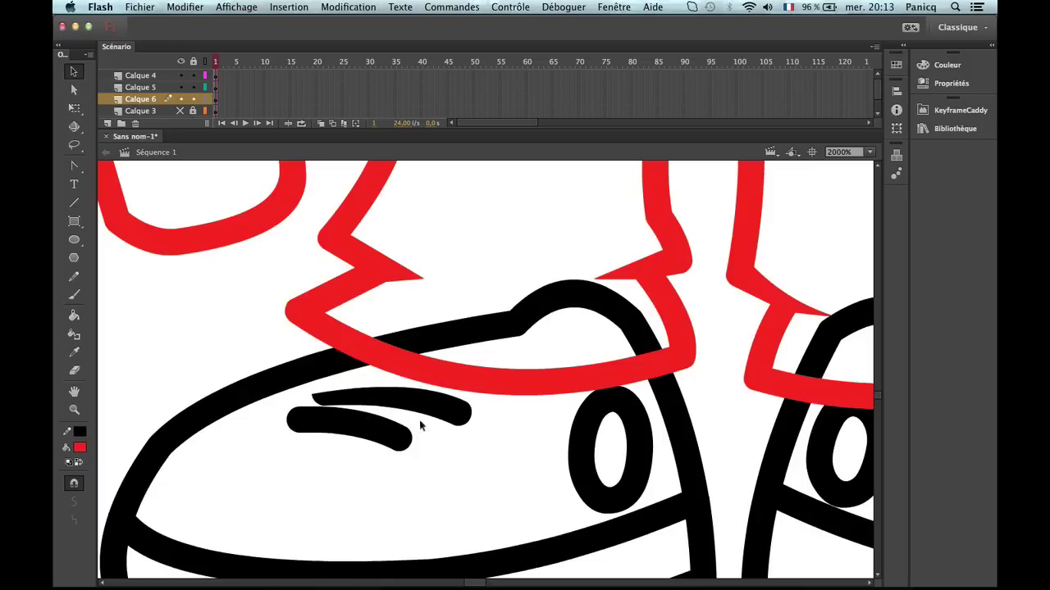
drag(469, 417, 465, 438)
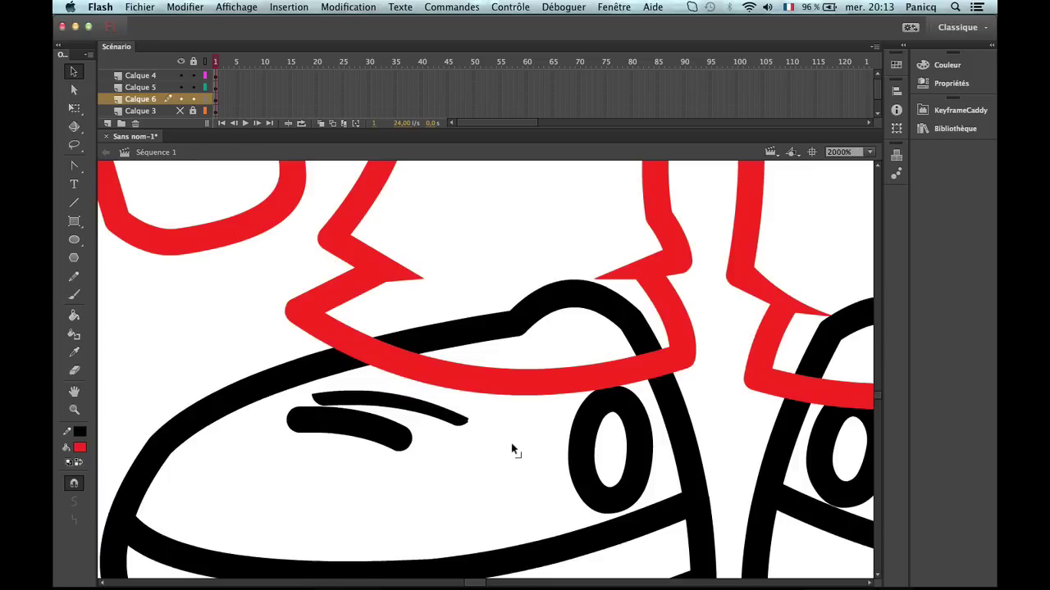
Convert the lower of the two short lace lines on the left-hand shoe to fills.
click(413, 444)
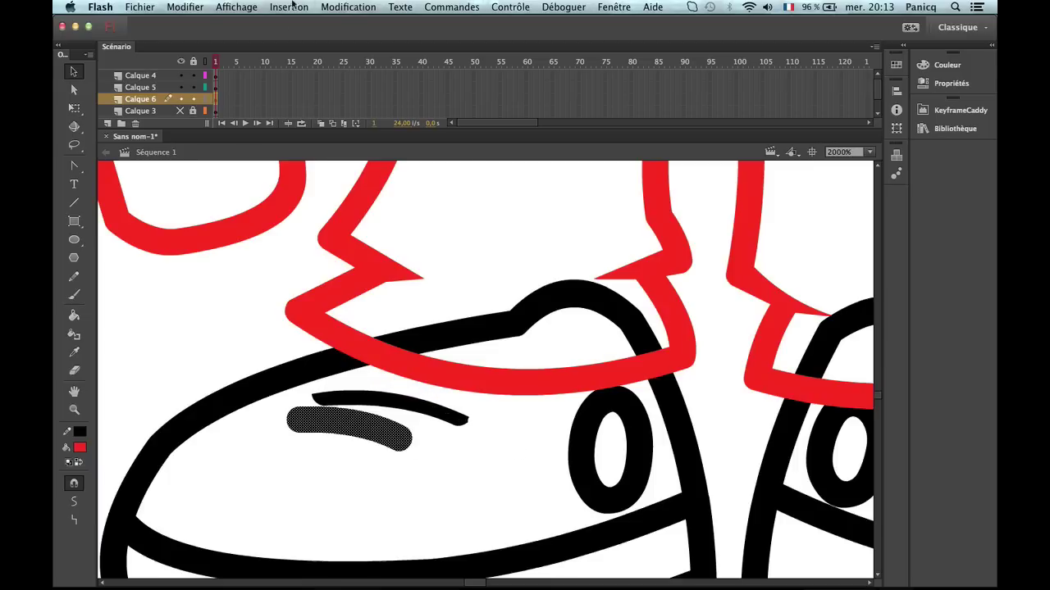
click(348, 7)
mouse_move(474, 118)
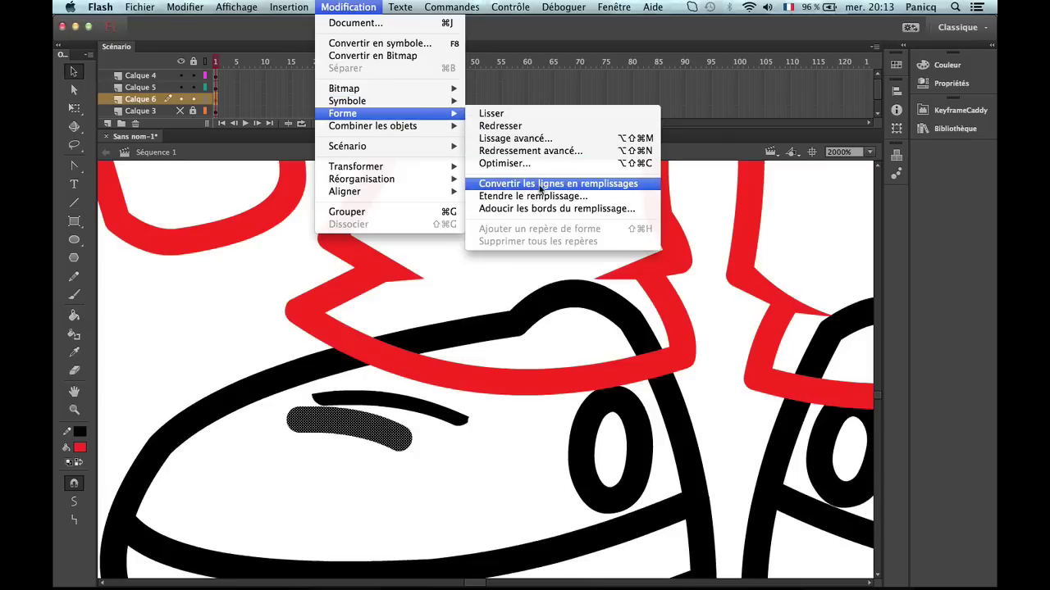
click(541, 185)
click(416, 442)
Reshape both ends and the upper edge of the left-hand shoe's lower lace line into a thin, tapered stroke.
drag(397, 459, 423, 439)
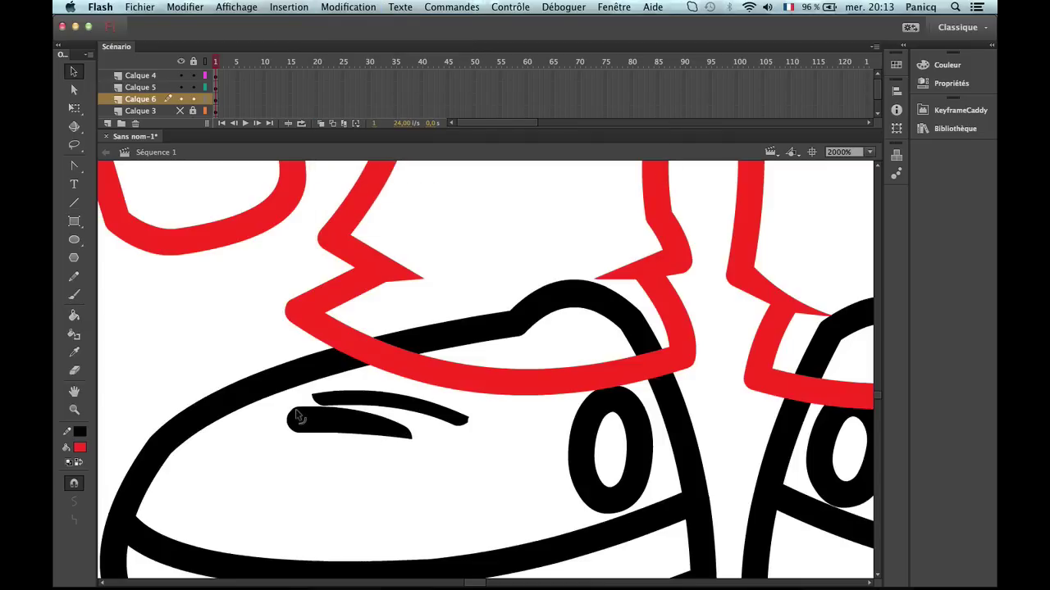
drag(299, 417, 281, 424)
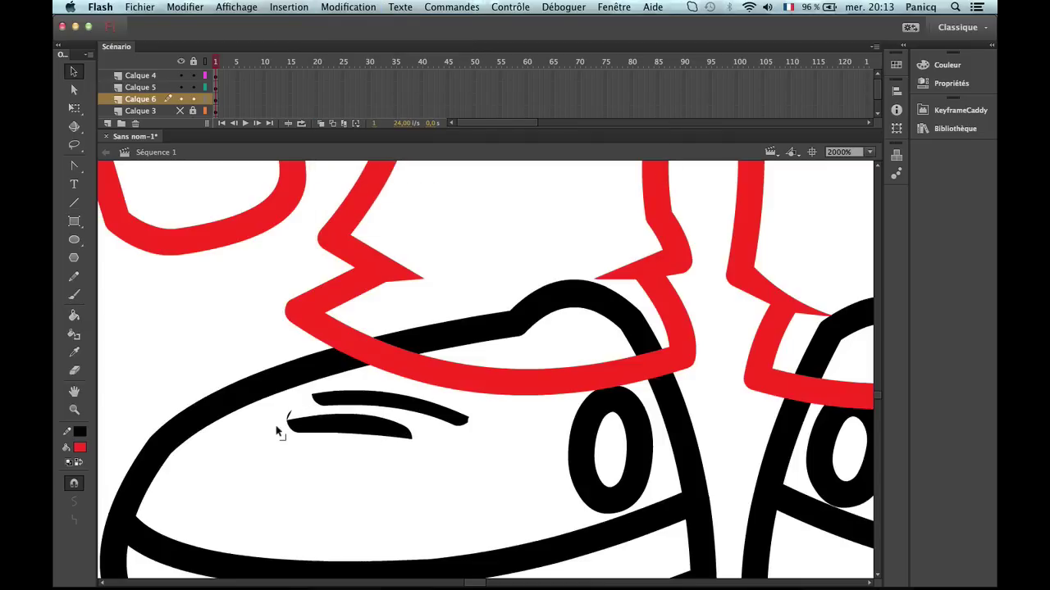
drag(395, 422, 393, 427)
Select both lace lines on the left-hand shoe and rotate them together slightly clockwise.
click(393, 430)
shift+click(401, 404)
key(q)
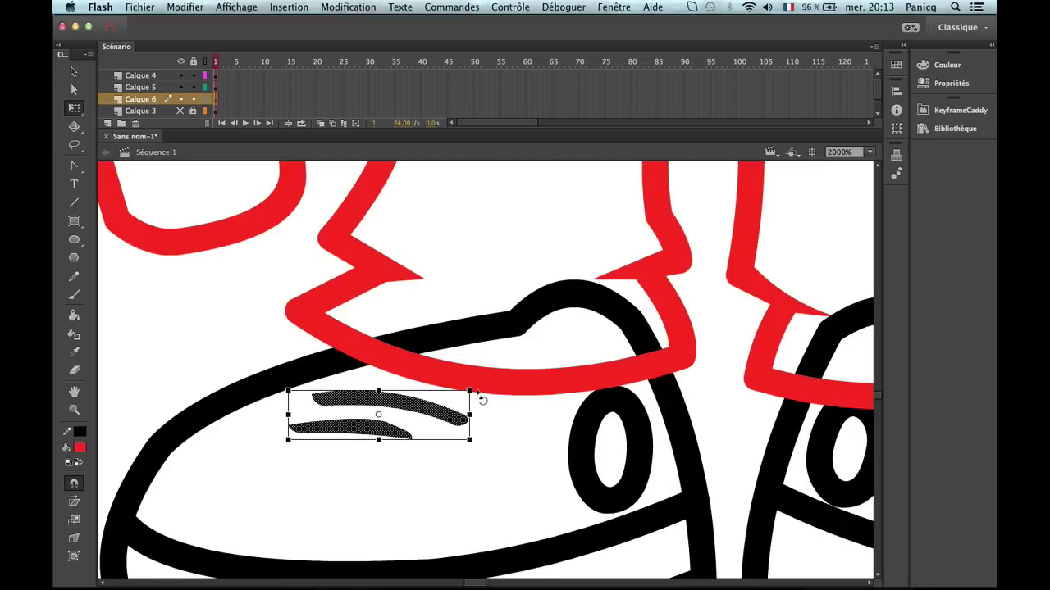
drag(478, 395, 501, 400)
click(220, 324)
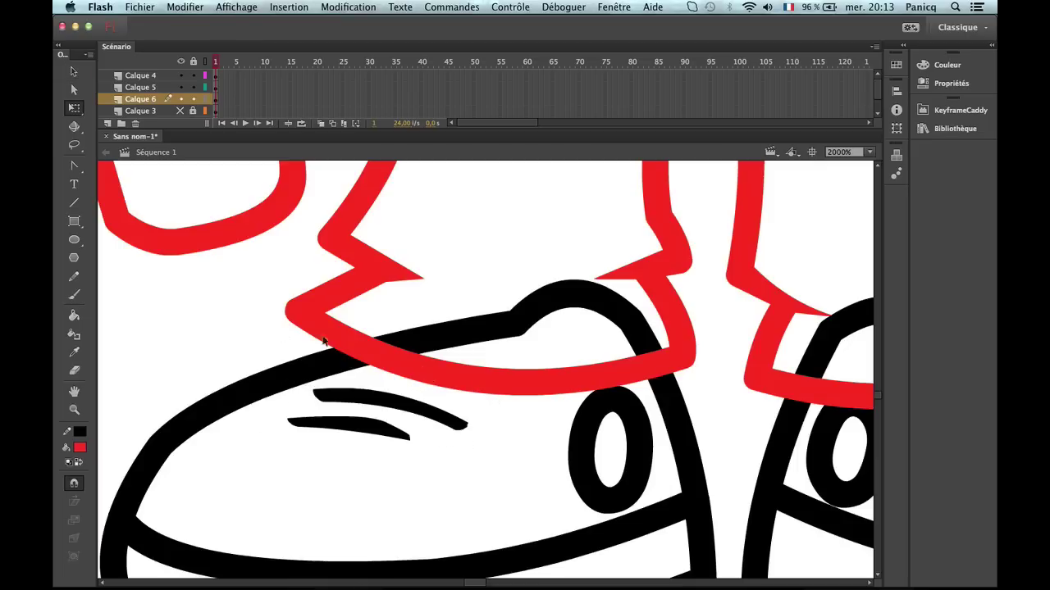
Convert the right-hand shoe's connected outline and sole line to fills.
key(z)
alt+click(581, 434)
alt+click(565, 435)
scroll(498, 391, up, 2)
scroll(498, 391, right, 2)
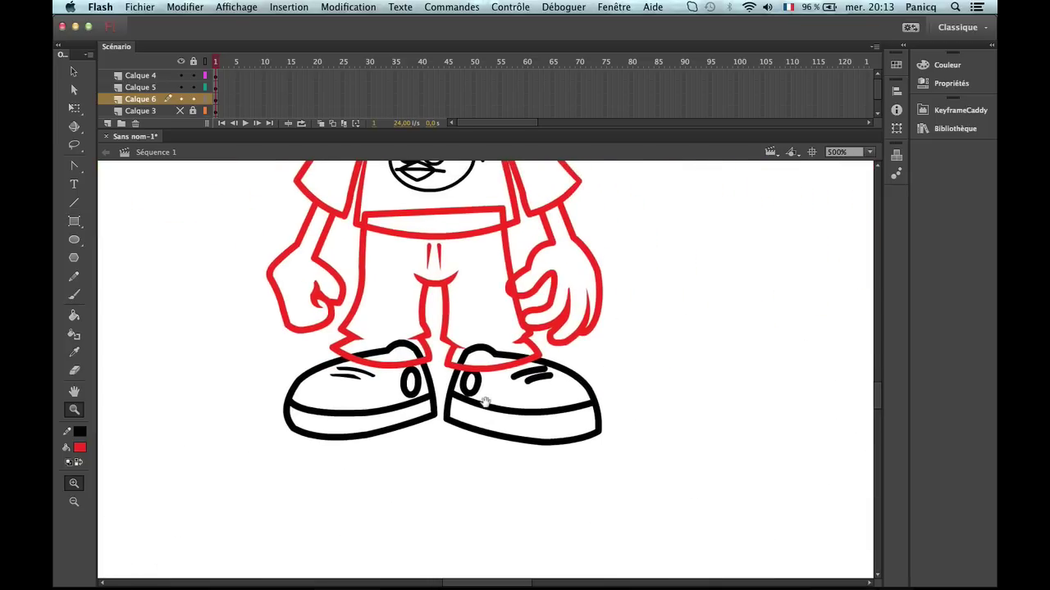
alt+click(485, 401)
click(488, 386)
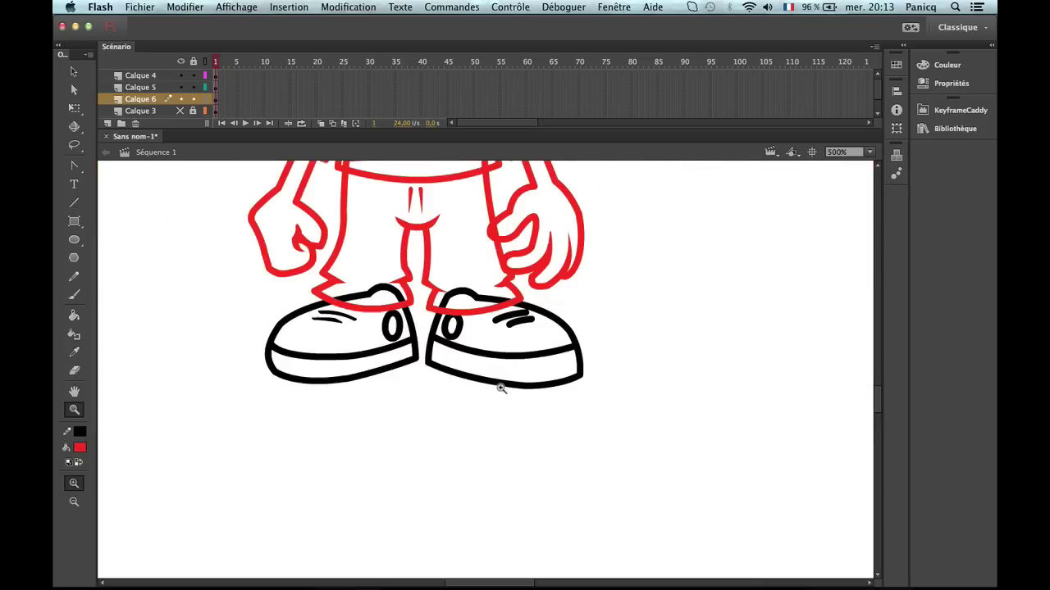
click(499, 383)
scroll(485, 347, up, 1)
scroll(485, 347, right, 1)
key(v)
double_click(472, 391)
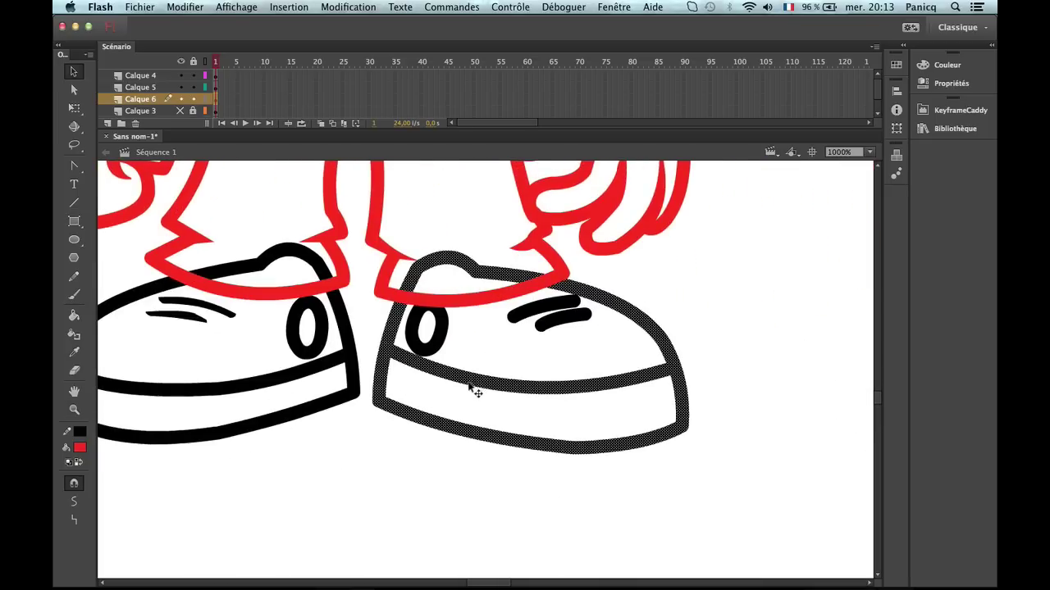
click(399, 7)
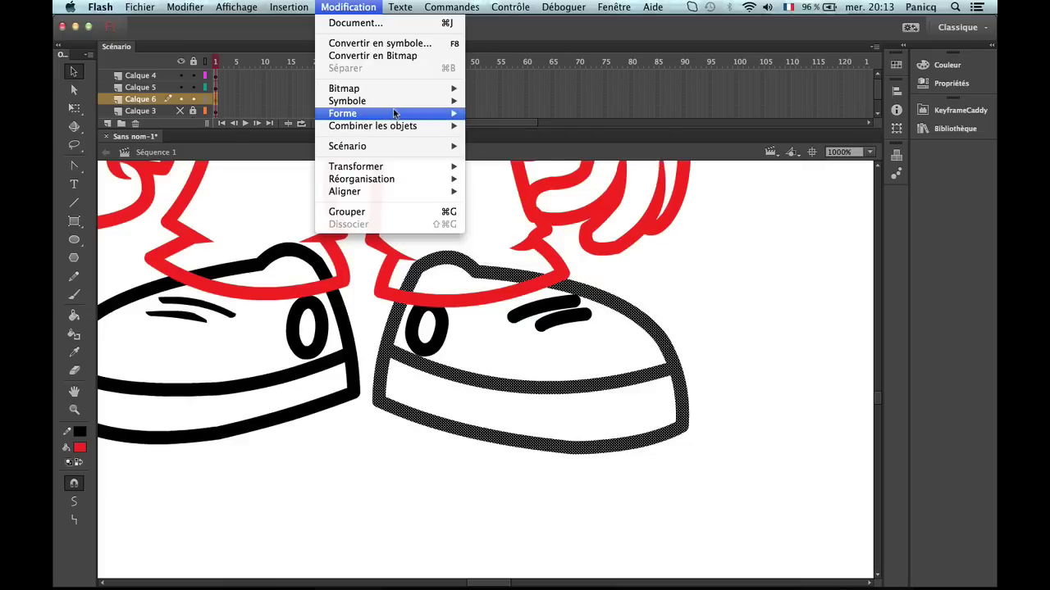
mouse_move(349, 113)
click(549, 182)
Convert the upper of the two short lace lines on the right-hand shoe to fills.
key(z)
click(557, 316)
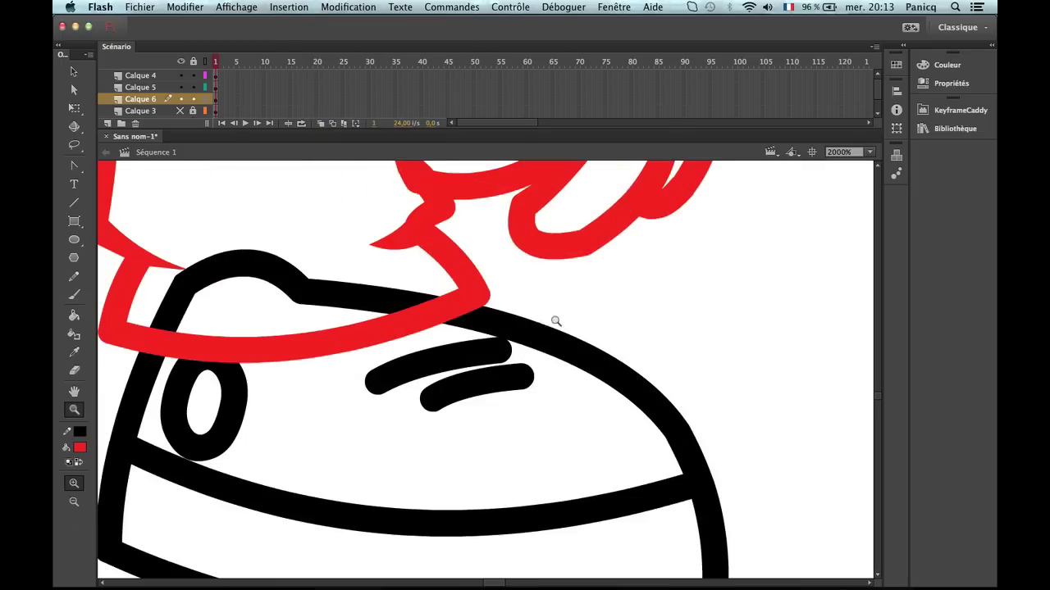
key(v)
click(484, 354)
click(348, 7)
mouse_move(344, 113)
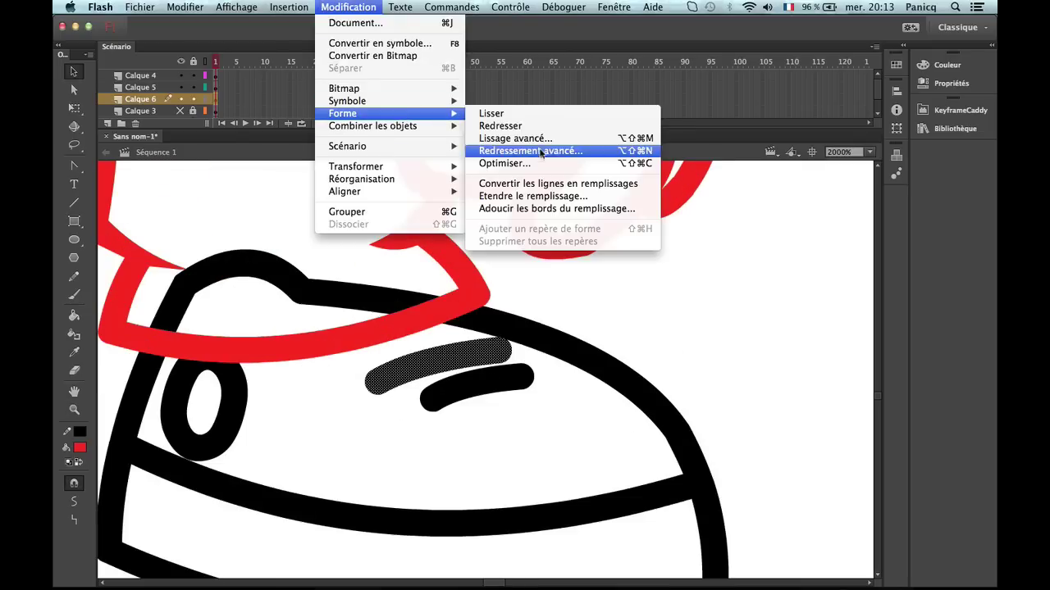
Convert the upper crease line on the right-hand shoe to a fill and thin it by pulling in its lower edge and inner end.
click(546, 182)
click(784, 320)
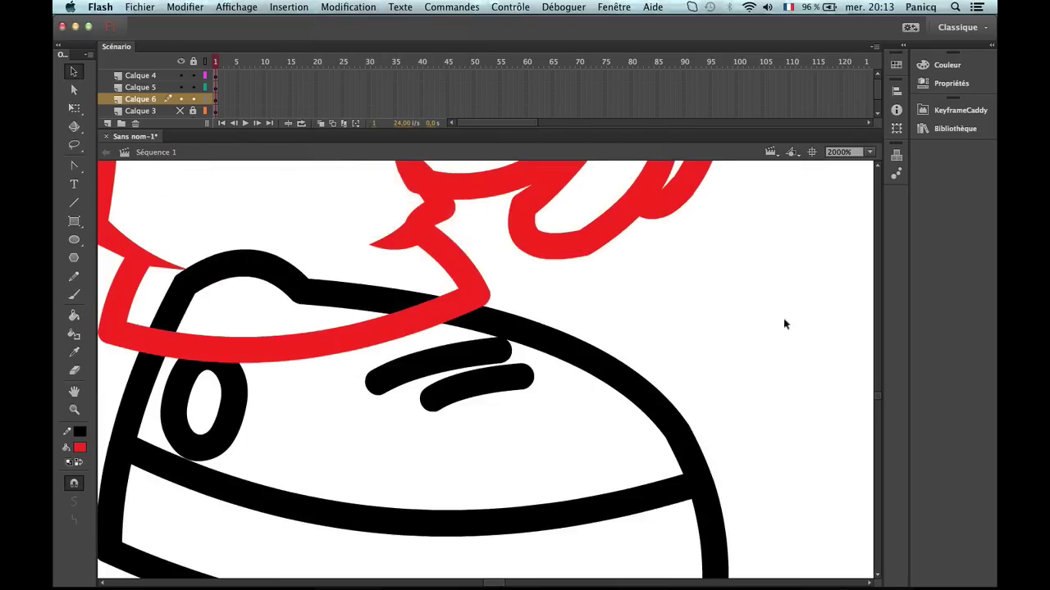
click(498, 347)
key(super+shift+a)
drag(504, 361, 453, 369)
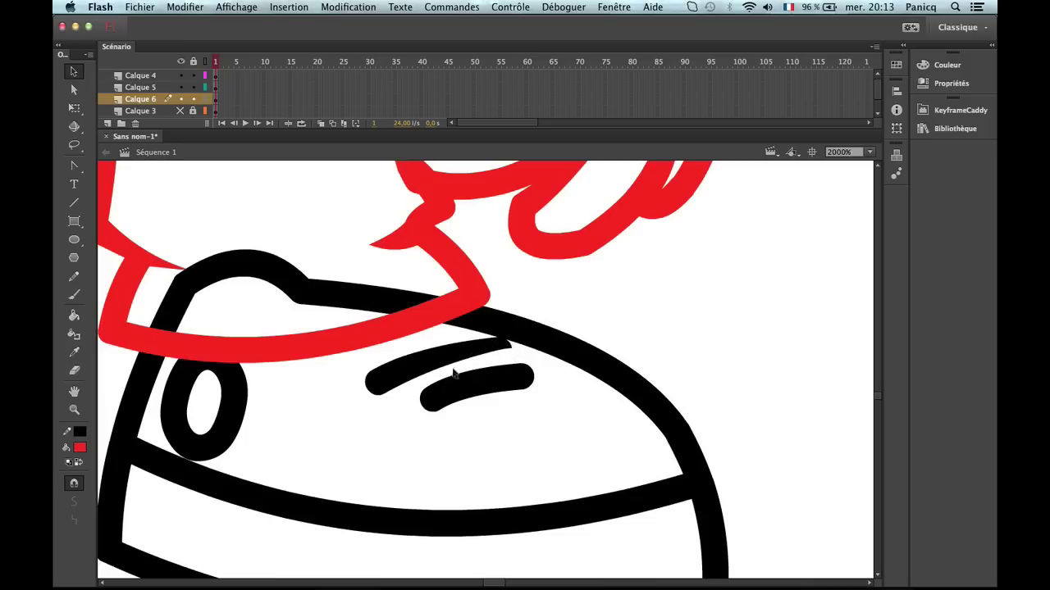
mouse_move(382, 401)
mouse_down()
mouse_move(363, 383)
mouse_move(356, 388)
mouse_move(419, 370)
mouse_up()
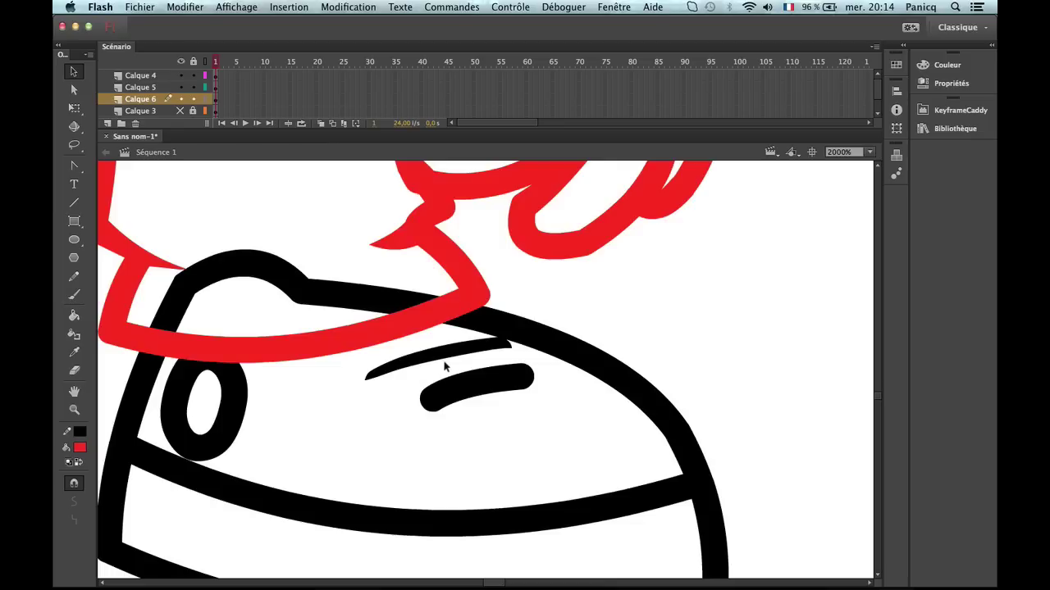
Convert the lower crease line on the right-hand shoe to a fill and reshape it into a thin curve tapered at both ends.
click(476, 386)
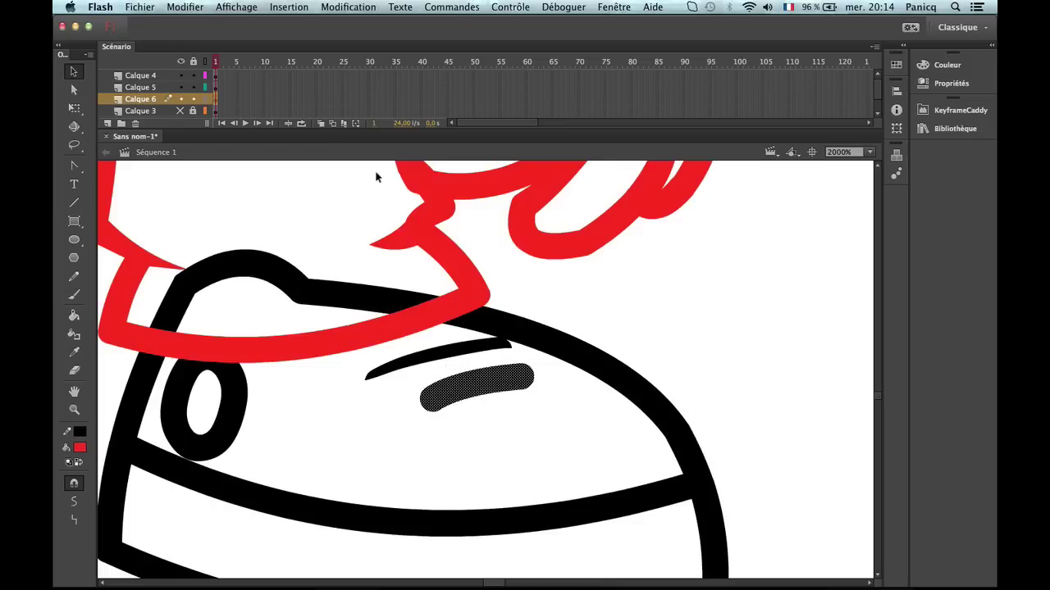
click(346, 7)
mouse_move(394, 114)
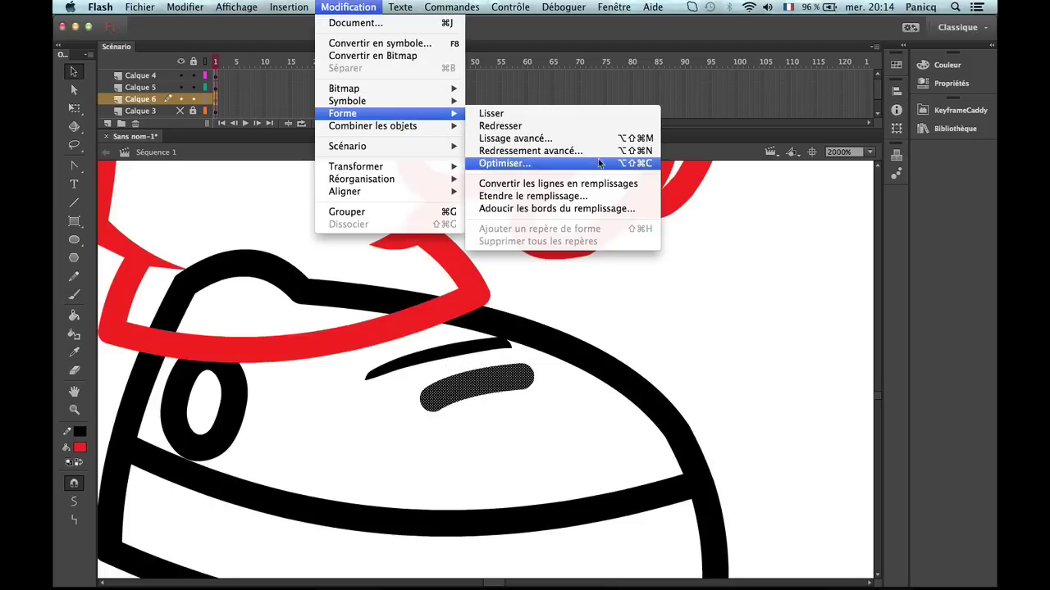
click(557, 184)
click(481, 407)
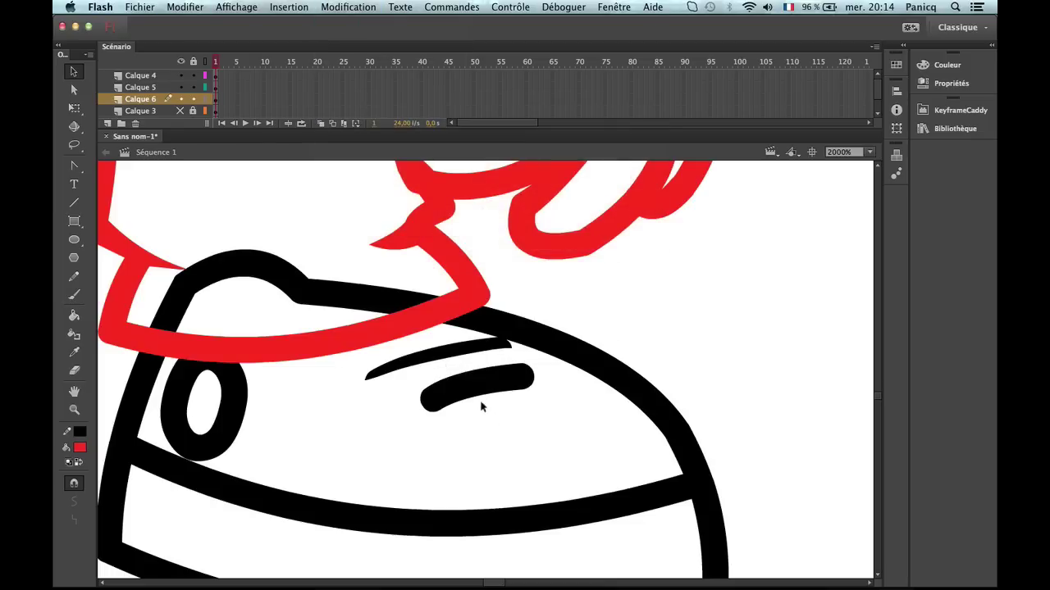
drag(436, 413, 411, 392)
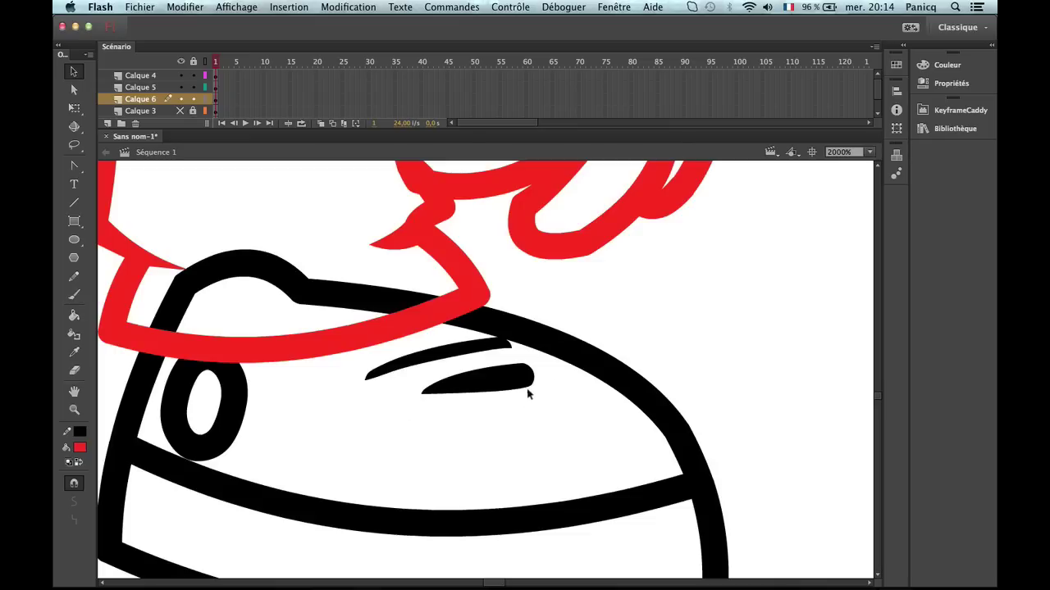
drag(528, 394, 523, 364)
mouse_move(474, 388)
mouse_down()
mouse_move(465, 369)
mouse_move(478, 375)
mouse_up()
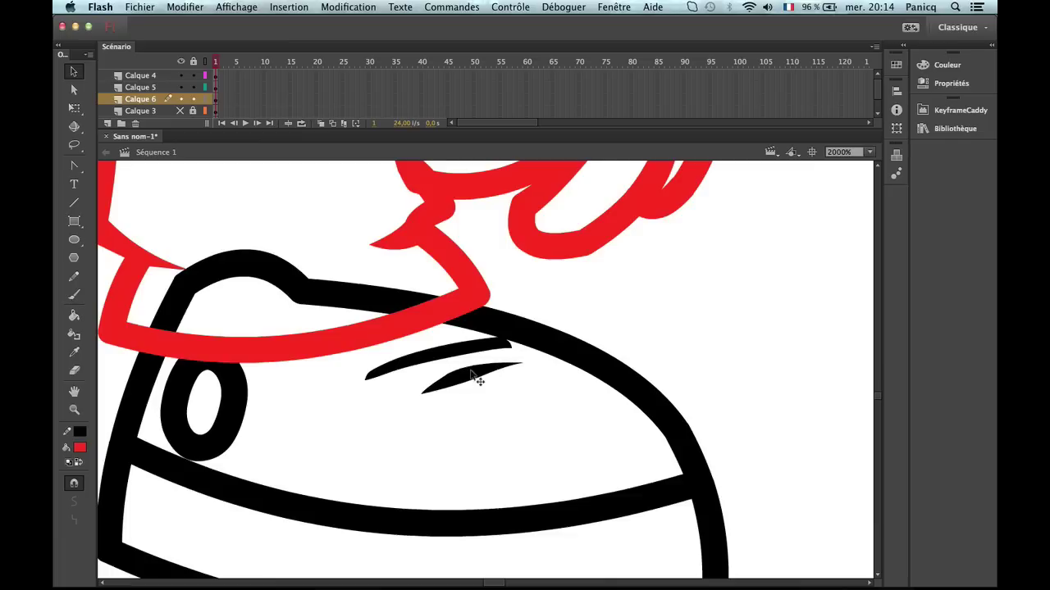
Reshape the inner tip of the lower crease on the right-hand shoe so it is slightly thicker and rounder.
key(z)
alt+click(454, 392)
alt+click(367, 388)
scroll(551, 348, up, 2)
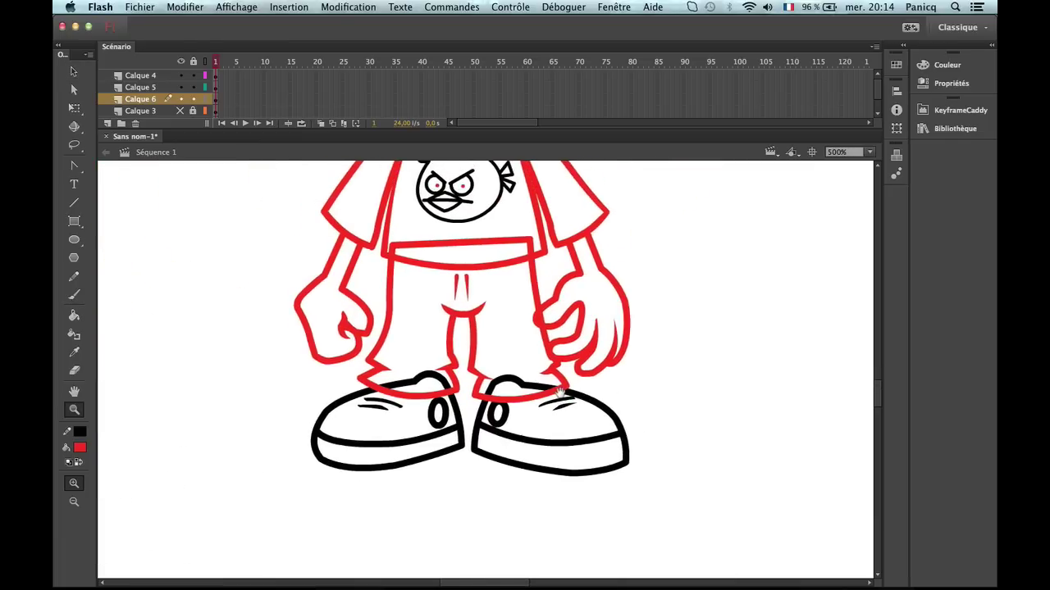
click(565, 396)
scroll(563, 410, left, 1)
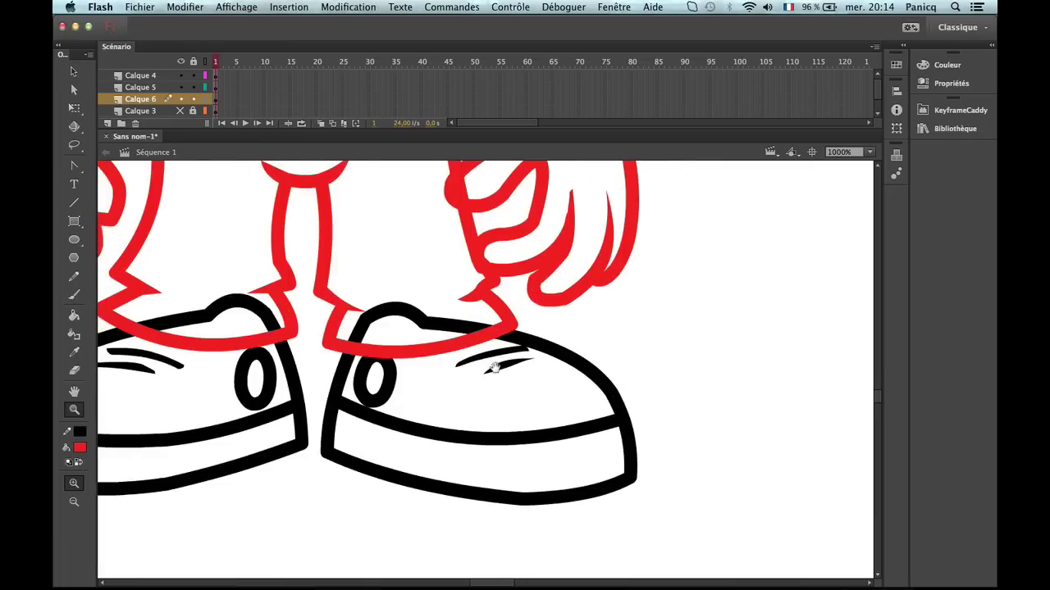
click(561, 405)
key(v)
drag(467, 380, 454, 382)
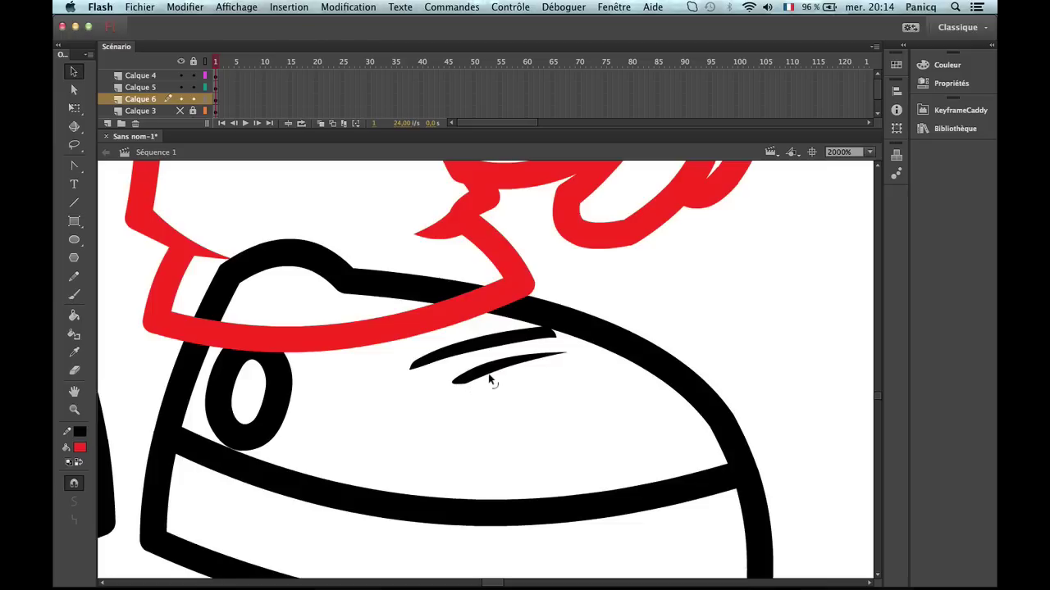
Rotate the lower crease of the right-hand shoe slightly clockwise with Free Transform.
click(550, 361)
key(q)
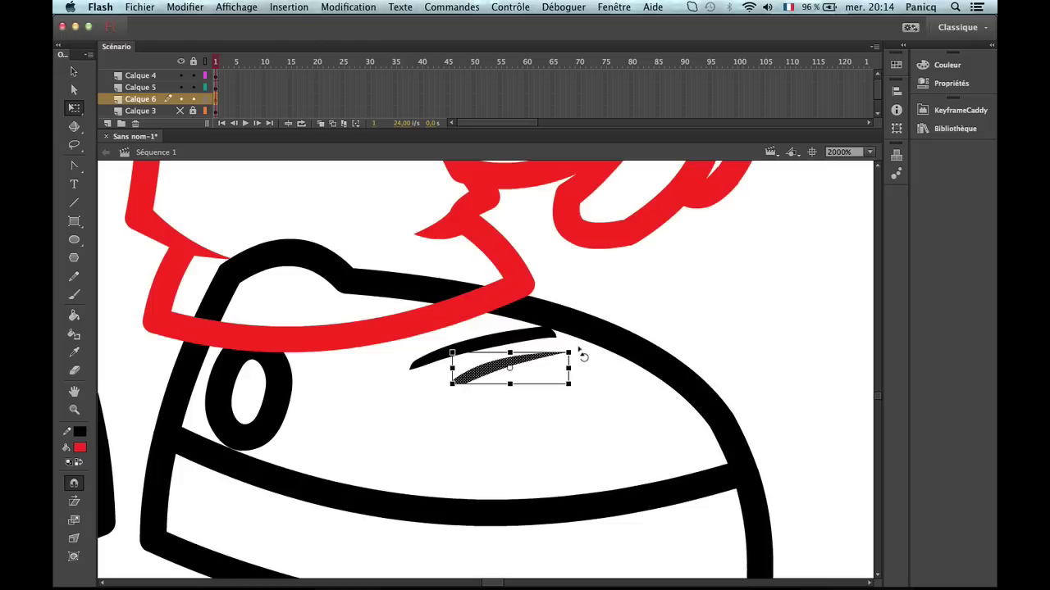
drag(587, 355, 592, 362)
click(670, 310)
Examine the creases and outlines of both shoes and how they fit the character's body.
key(z)
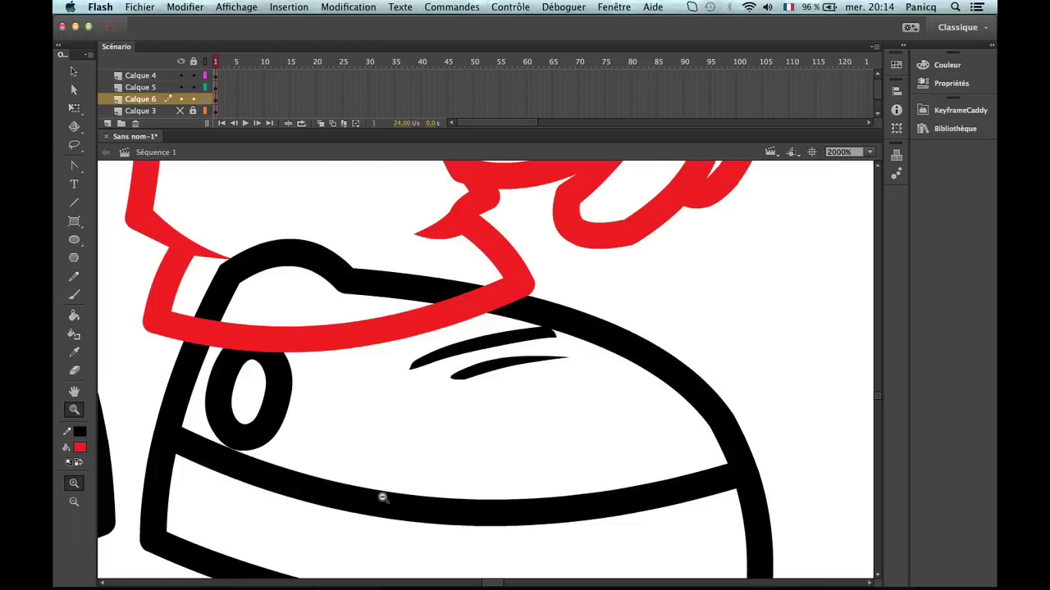
alt+click(382, 498)
alt+click(377, 434)
click(516, 373)
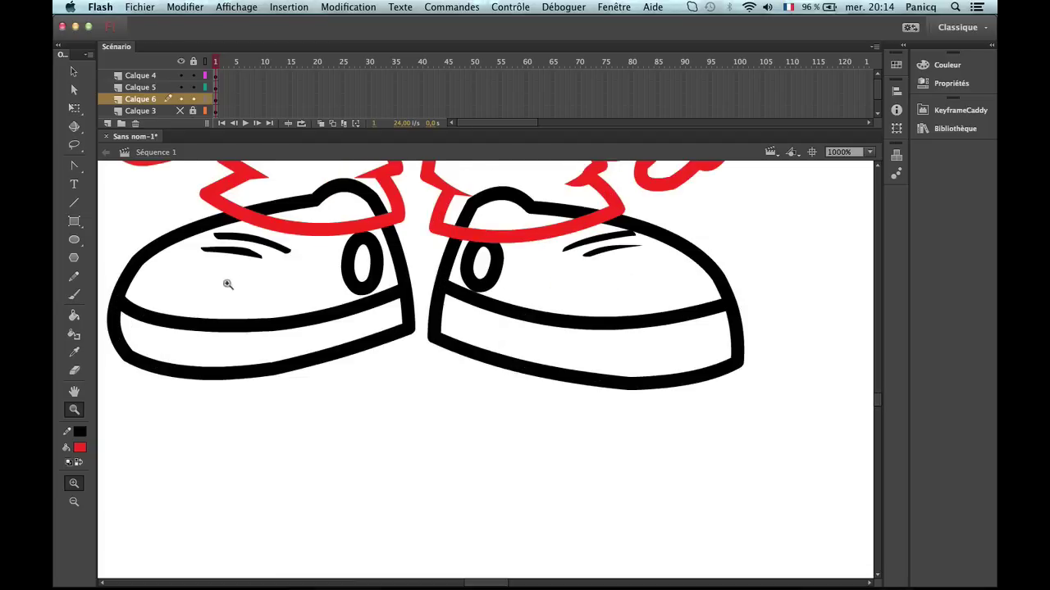
key(v)
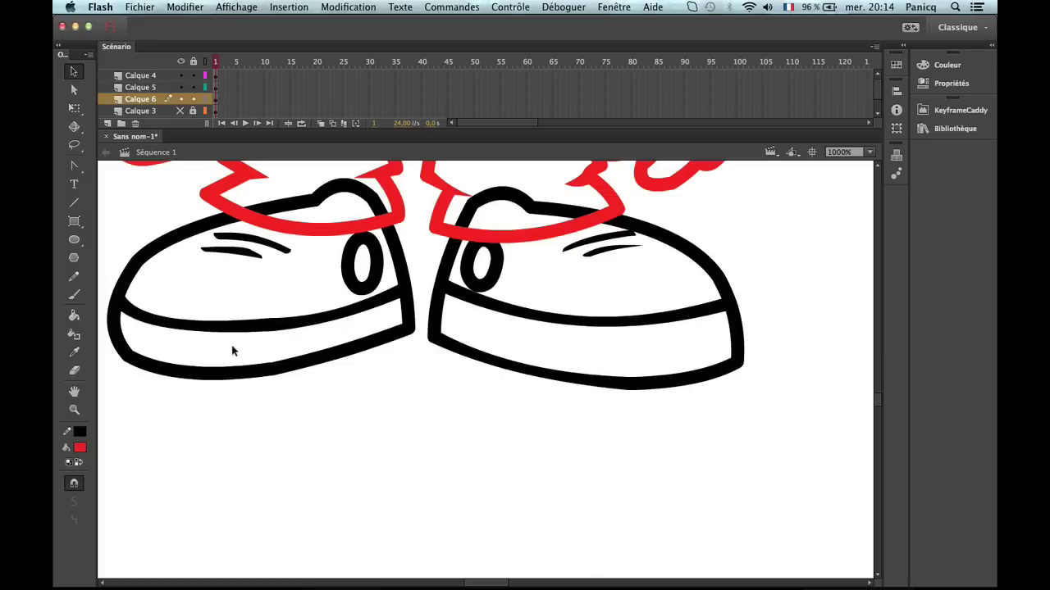
key(z)
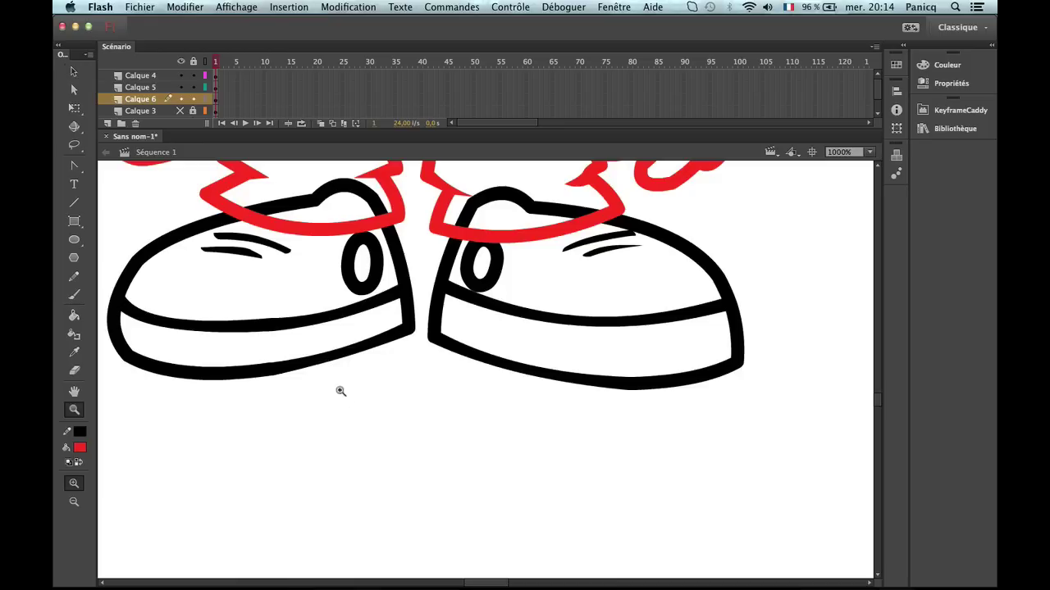
alt+click(361, 403)
alt+click(607, 355)
scroll(531, 305, up, 2)
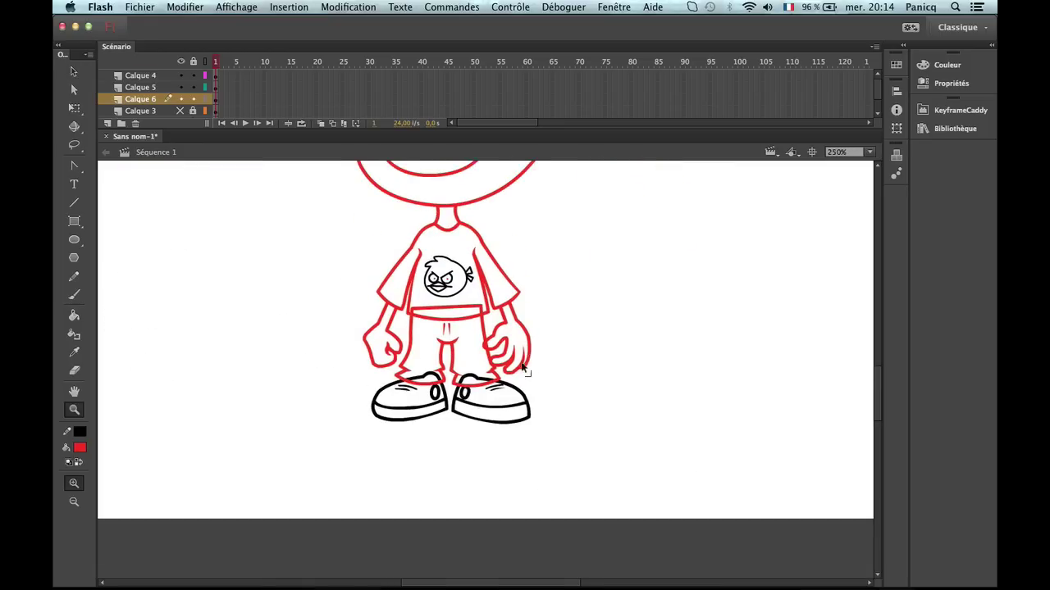
Select the artwork through layer Calque 4 and set its fill colour to red.
click(140, 74)
click(79, 432)
click(109, 252)
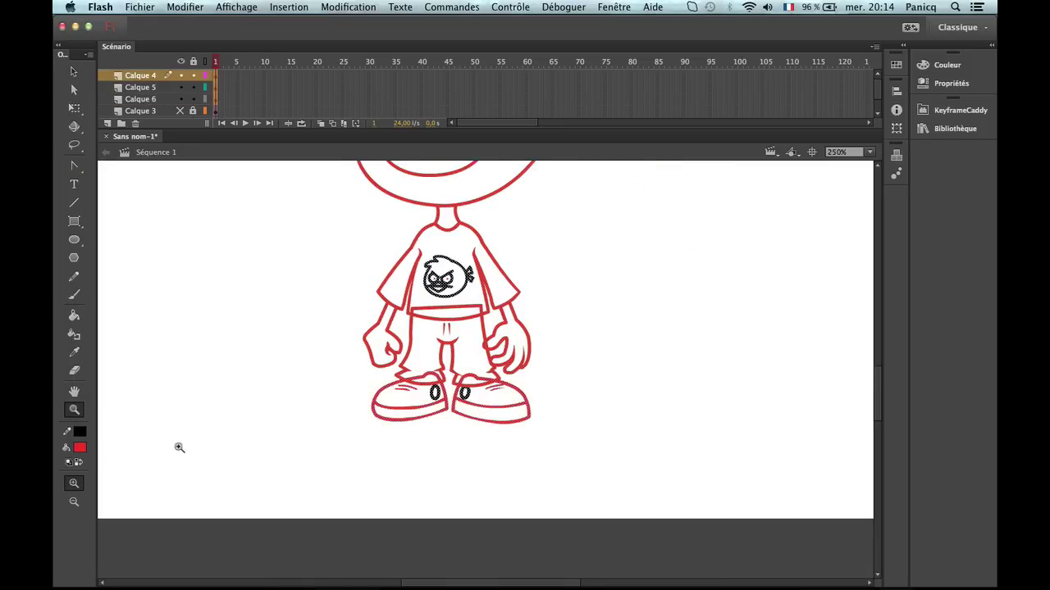
key(v)
click(486, 456)
Select both pupils of the bird on the T-shirt and fill them with black.
key(z)
click(439, 283)
click(497, 377)
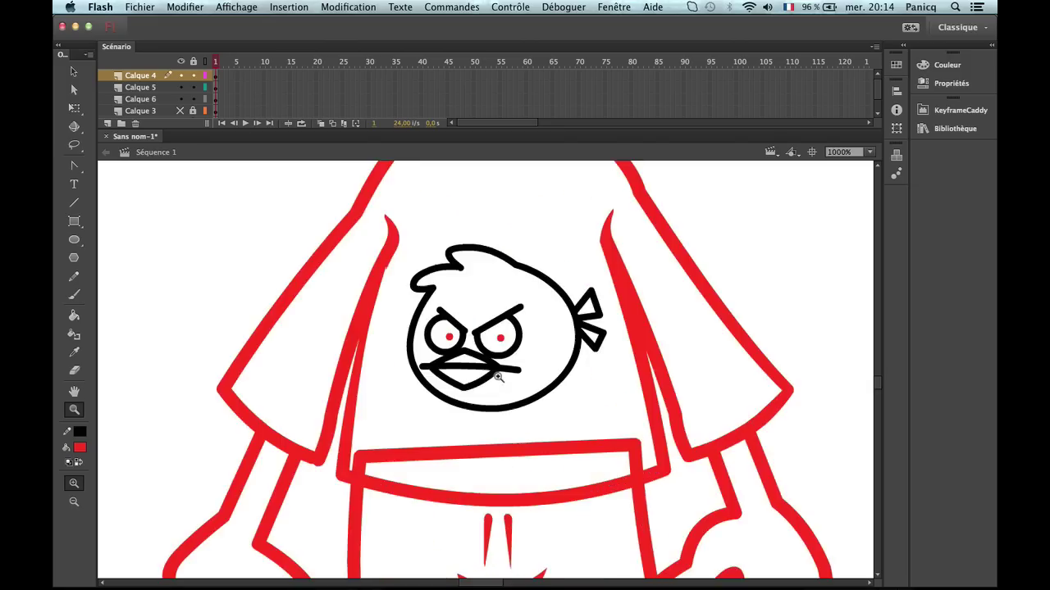
click(497, 377)
key(v)
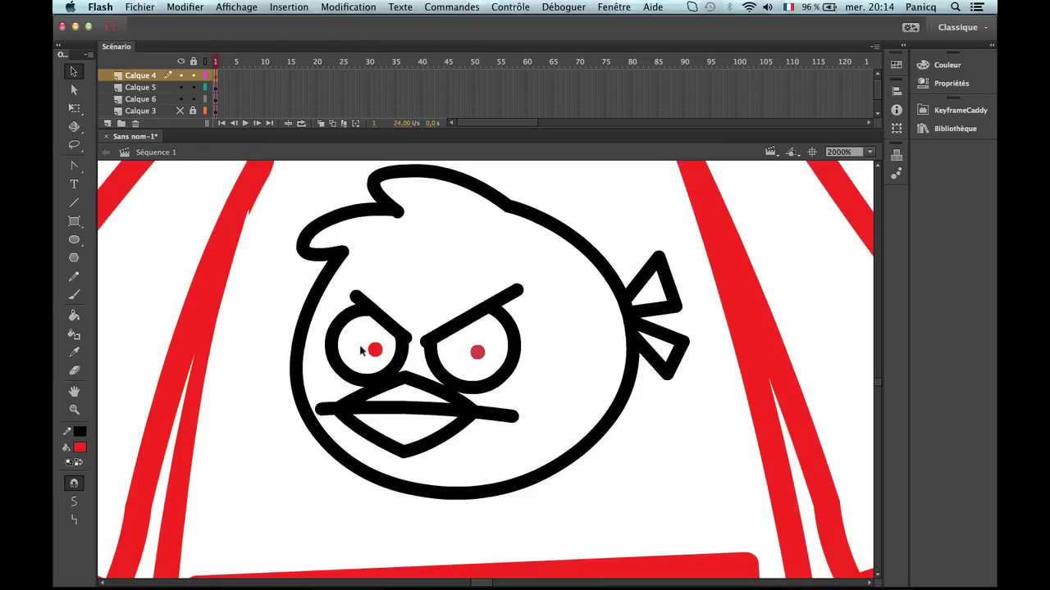
shift+click(371, 351)
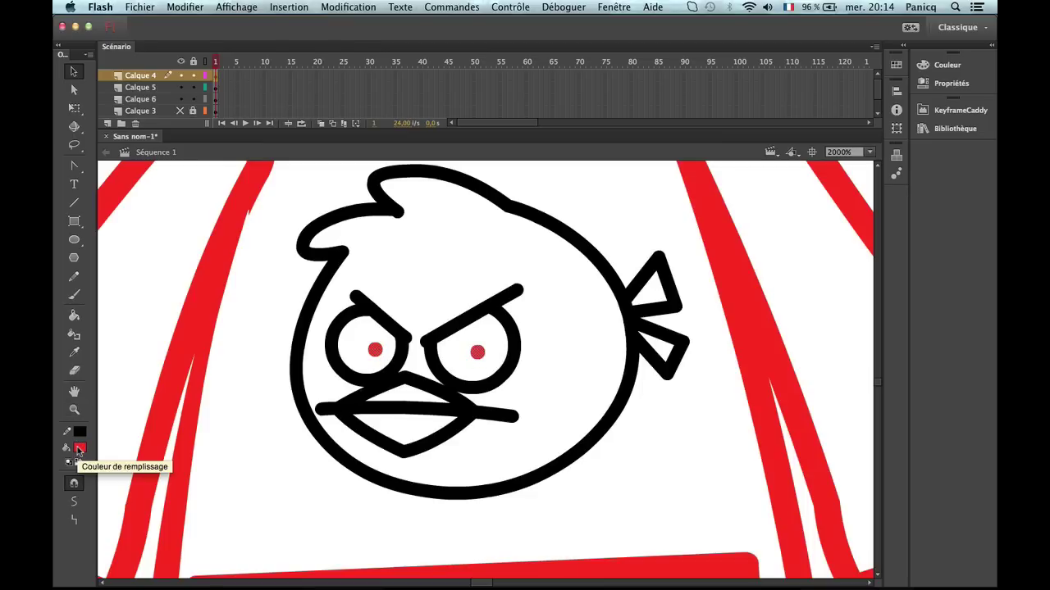
click(78, 450)
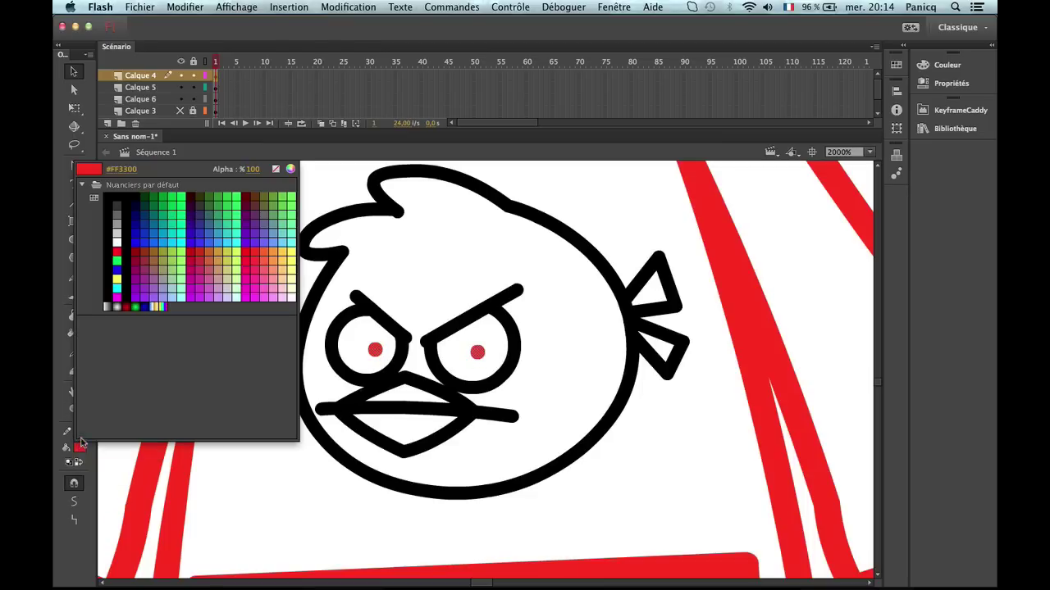
click(113, 251)
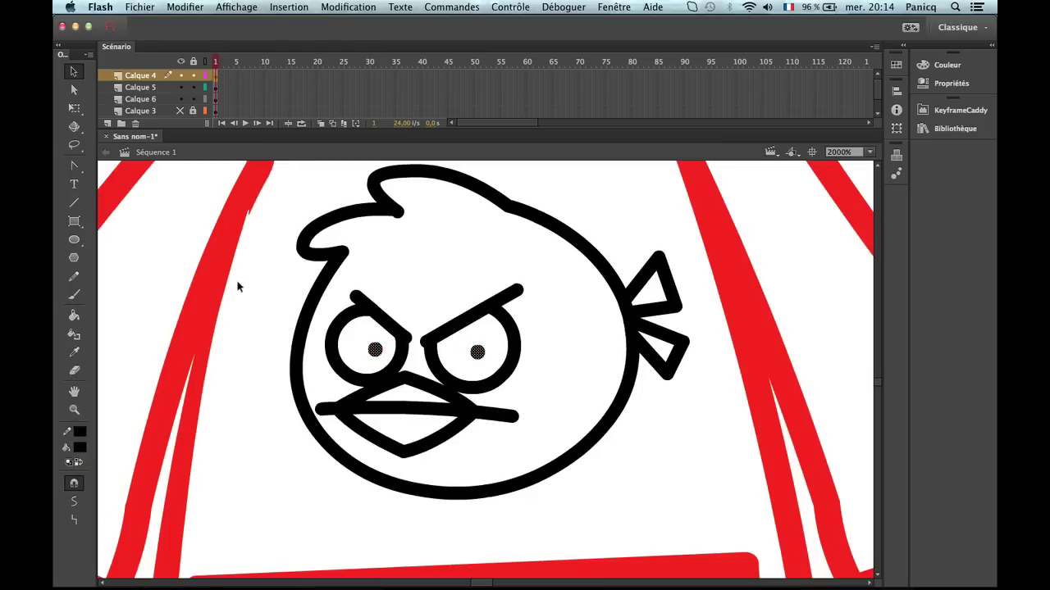
Select the bird's body outline without the tail feathers and convert its lines to fills.
click(319, 297)
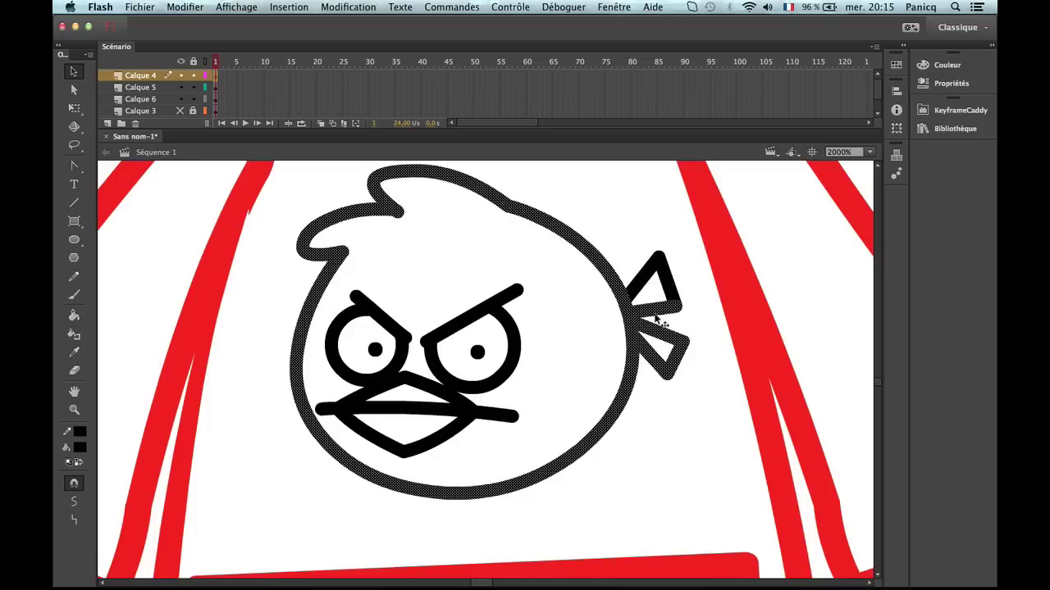
shift+click(661, 359)
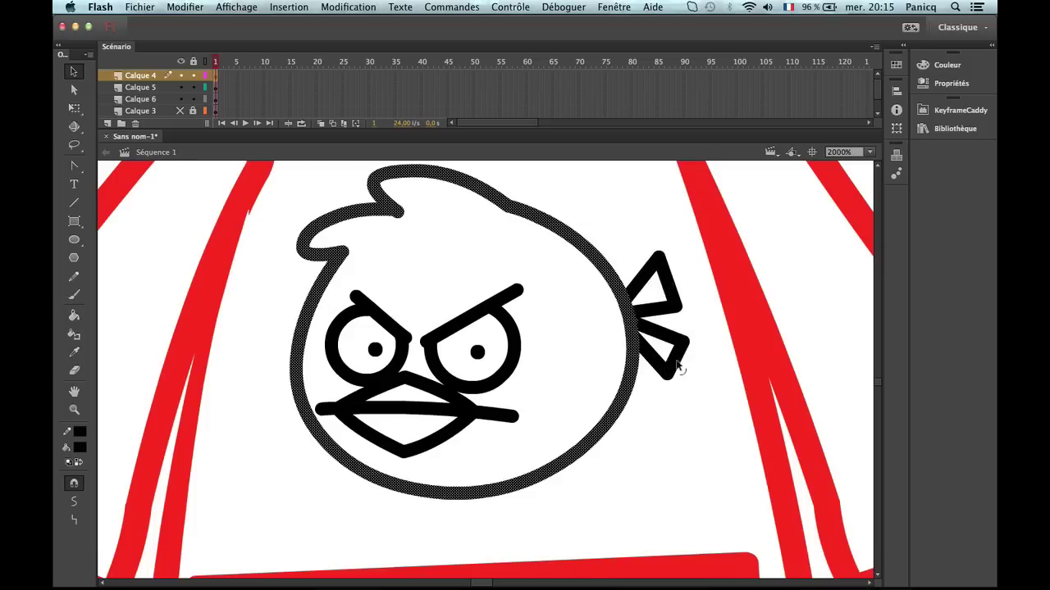
click(289, 6)
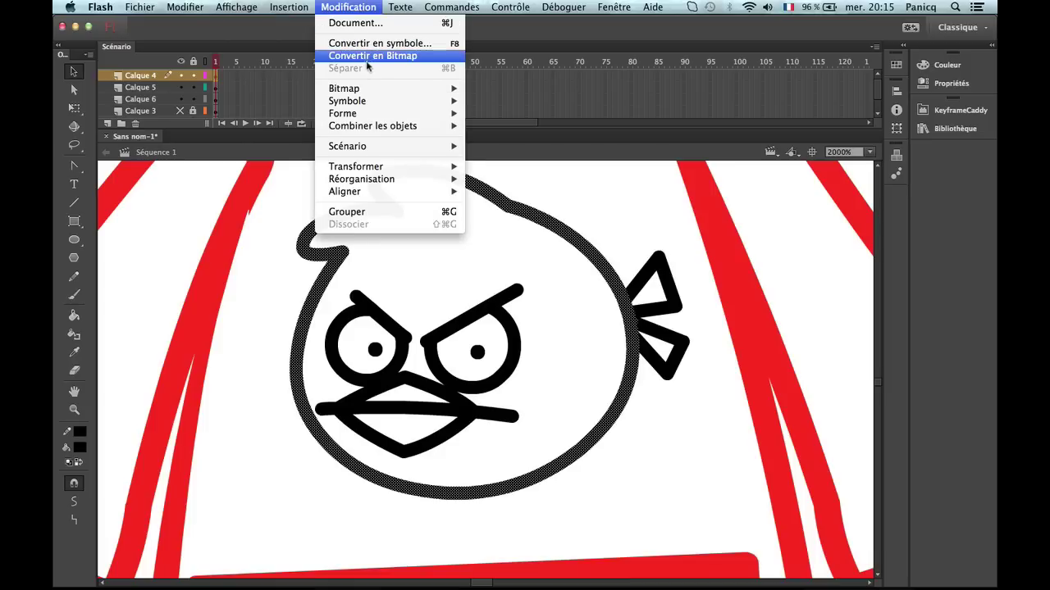
mouse_move(370, 114)
click(565, 183)
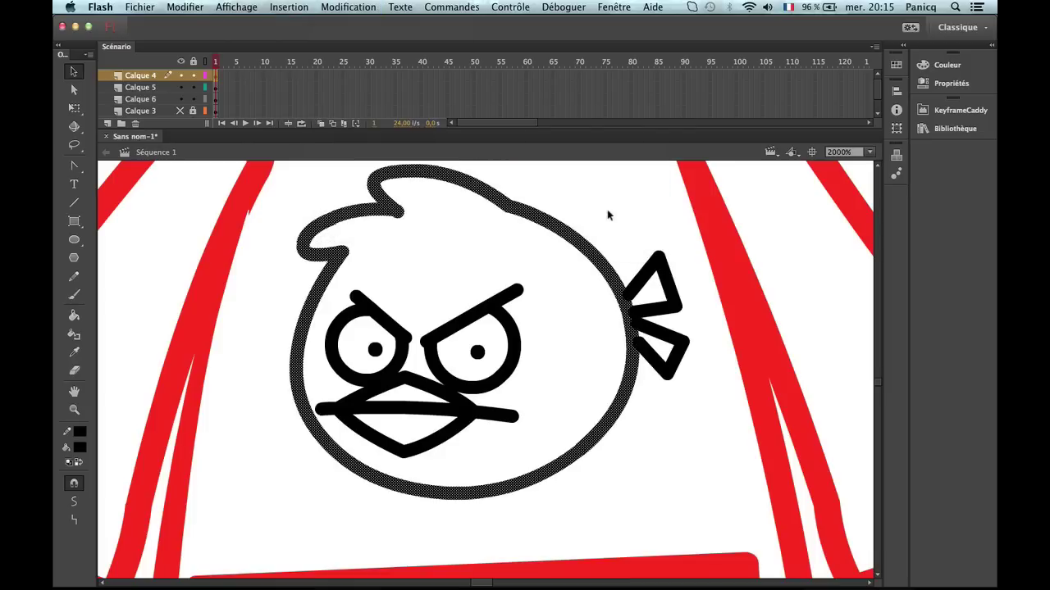
click(587, 230)
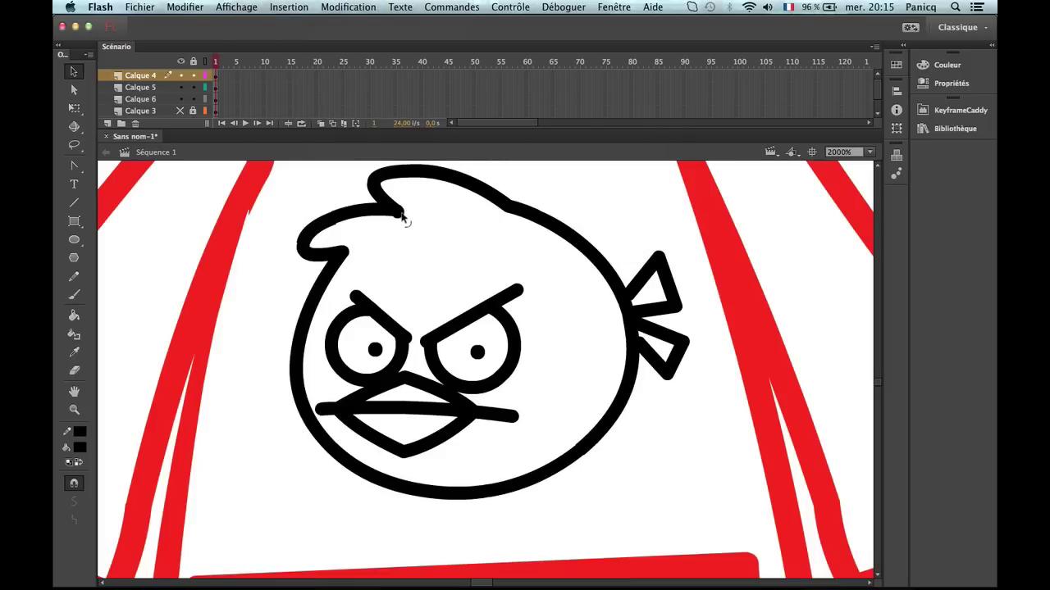
Reshape the end of the notch in the bird's head tuft into a sharper point, undoing the first attempt.
drag(403, 217, 425, 238)
key(ctrl+z)
drag(424, 235, 390, 216)
key(z)
alt+click(550, 320)
alt+click(471, 359)
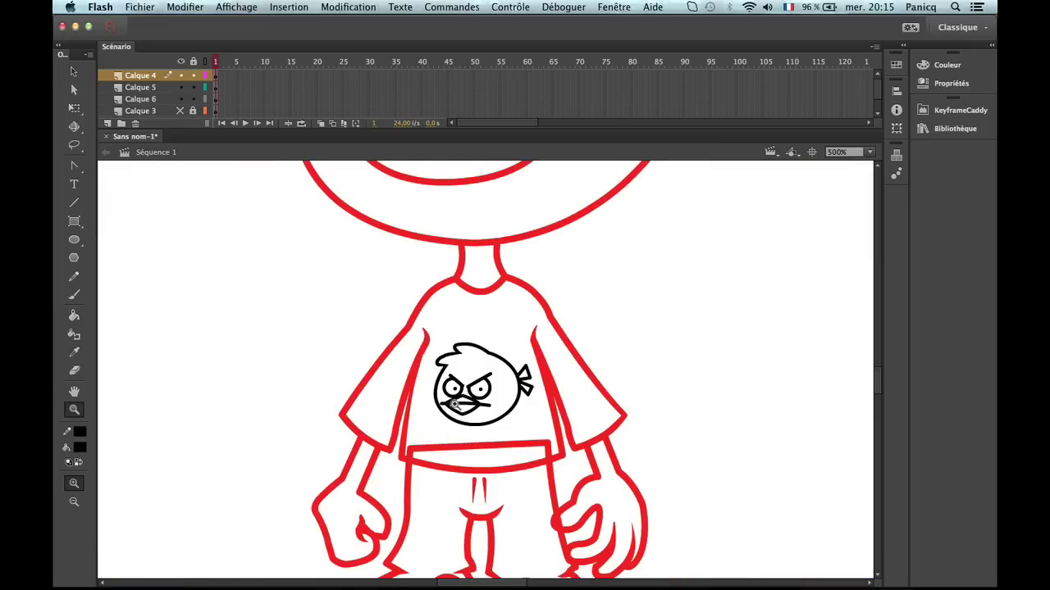
Select all the artwork and change its fill colour to orange.
click(483, 402)
click(77, 447)
key(ctrl+a)
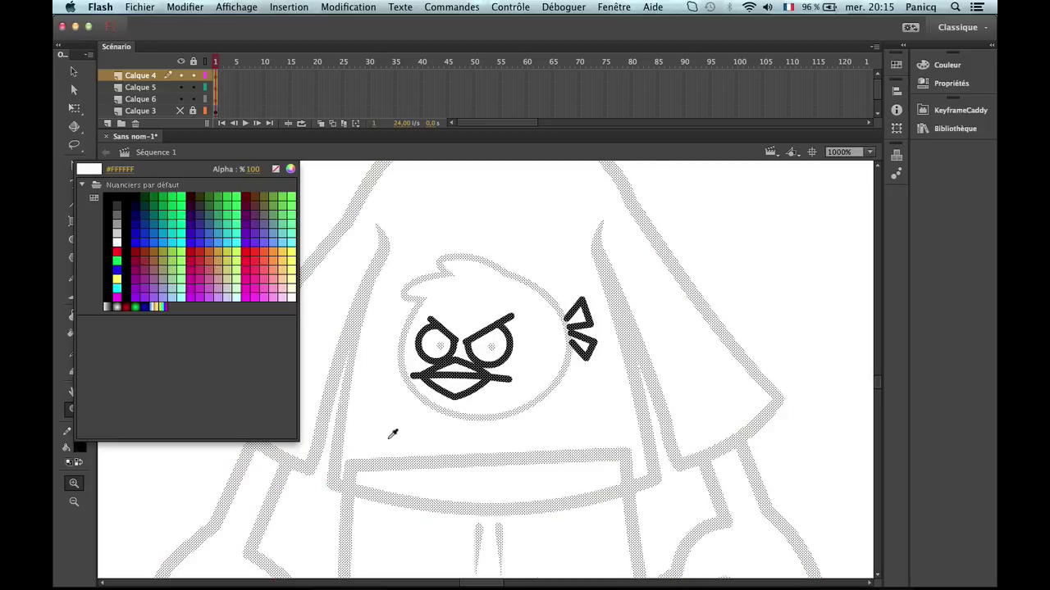
click(266, 253)
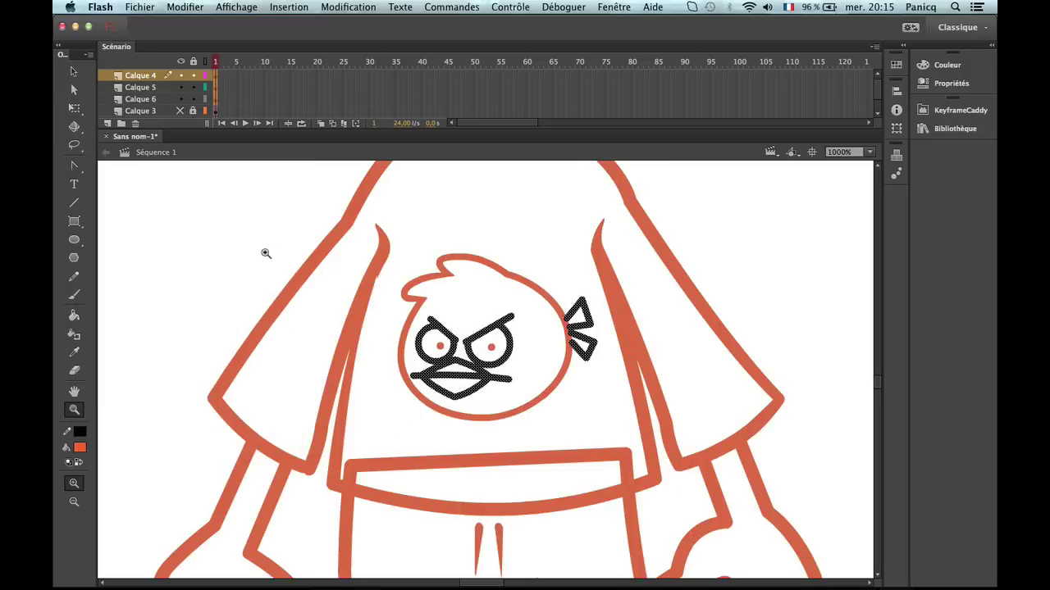
key(v)
click(598, 369)
key(z)
alt+click(597, 387)
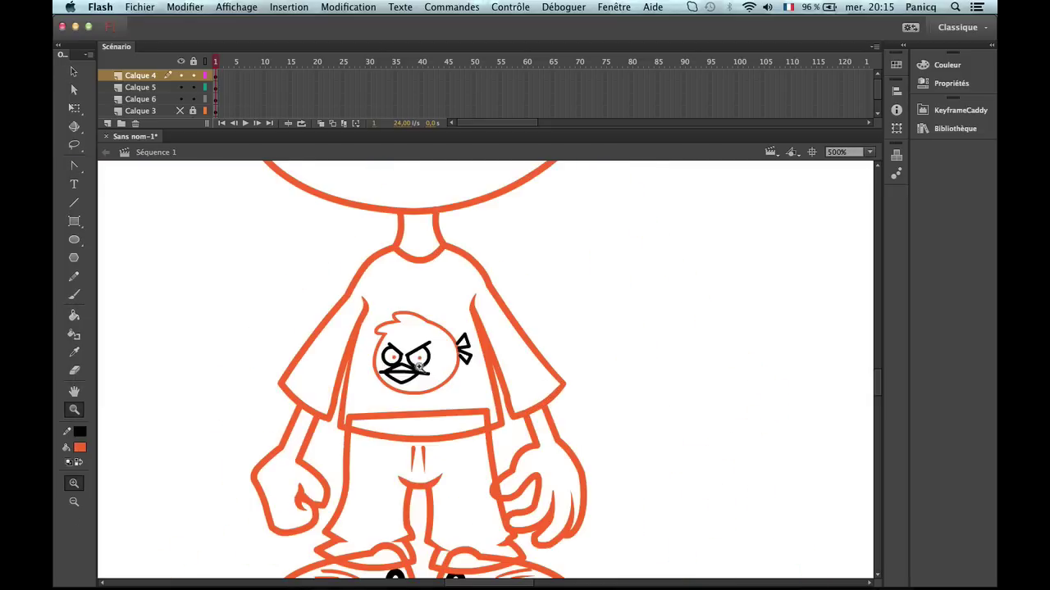
Select both eyebrows of the bird on the T-shirt and convert their lines to fills.
click(418, 366)
click(438, 361)
key(v)
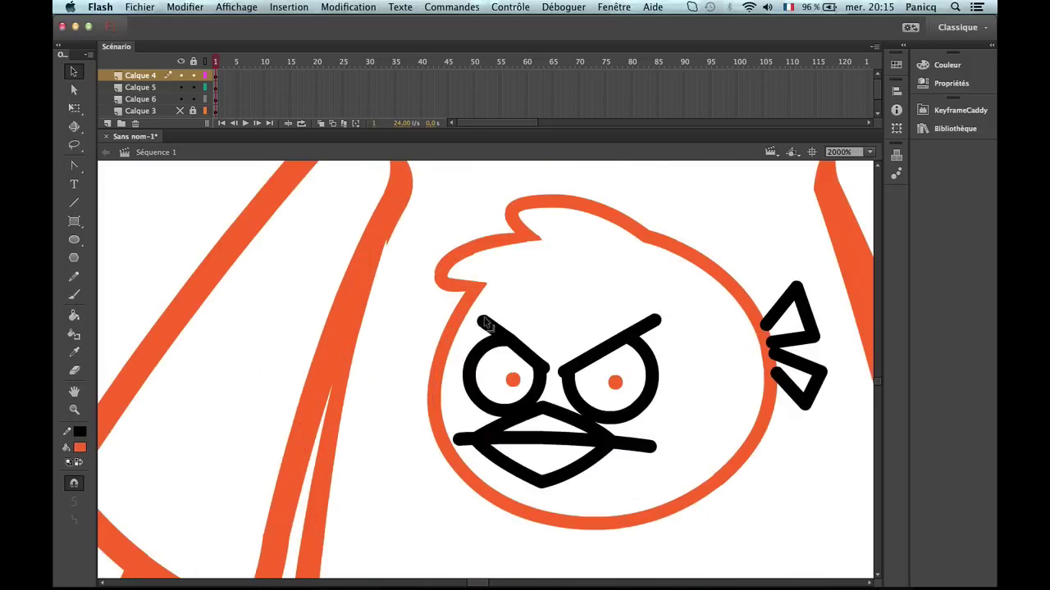
click(485, 323)
shift+click(547, 373)
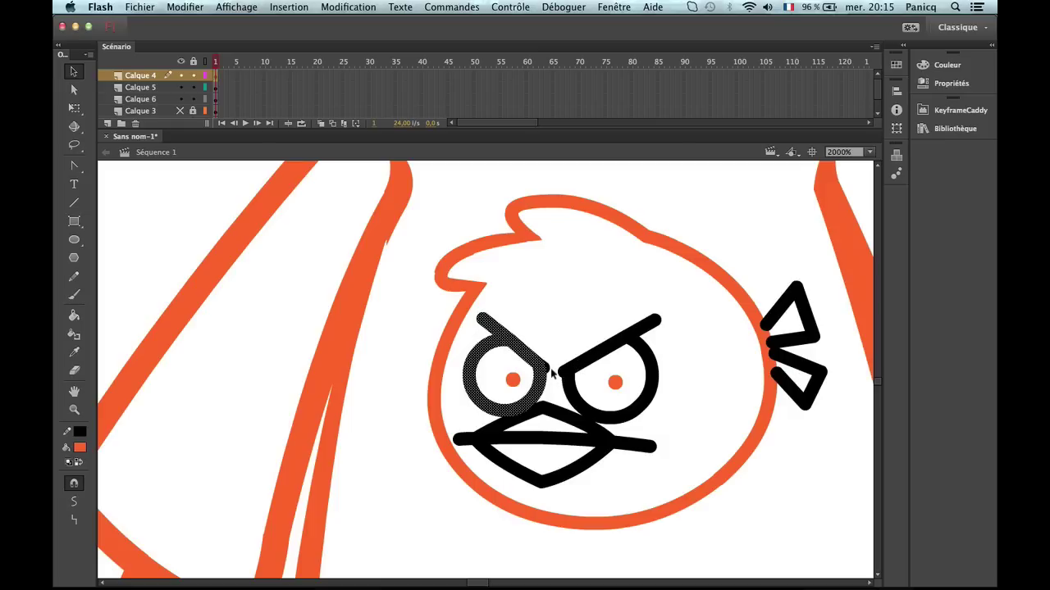
shift+click(548, 371)
shift+click(547, 368)
shift+click(567, 374)
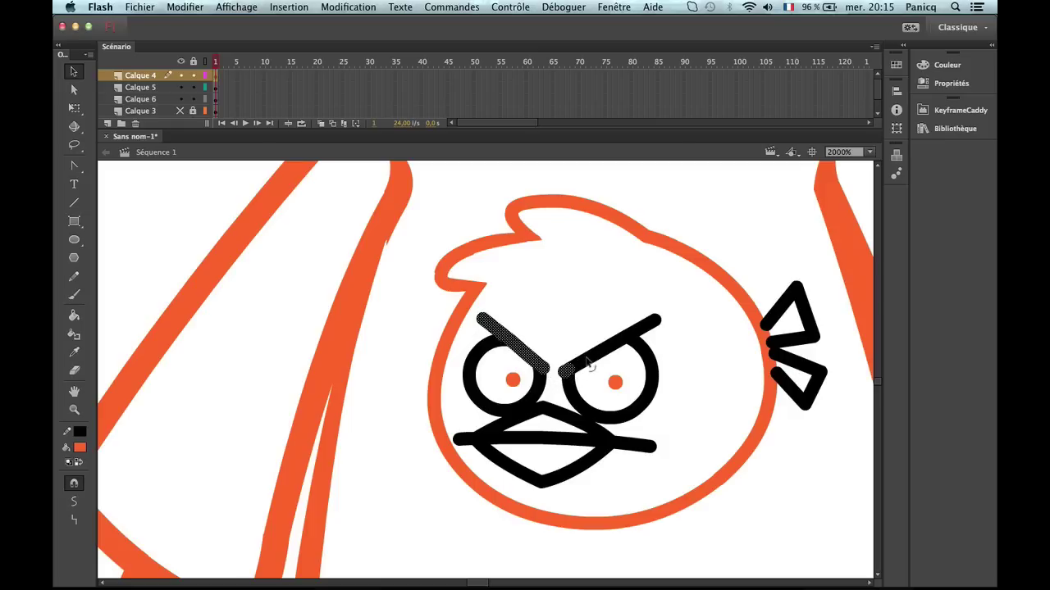
shift+click(587, 359)
shift+click(652, 329)
click(399, 6)
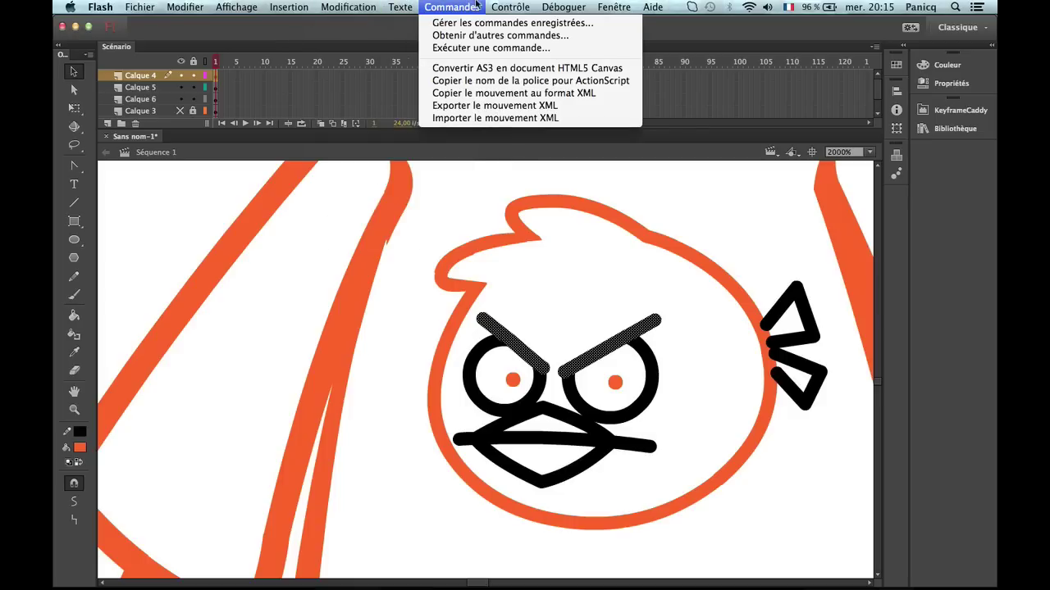
mouse_move(362, 7)
mouse_move(352, 113)
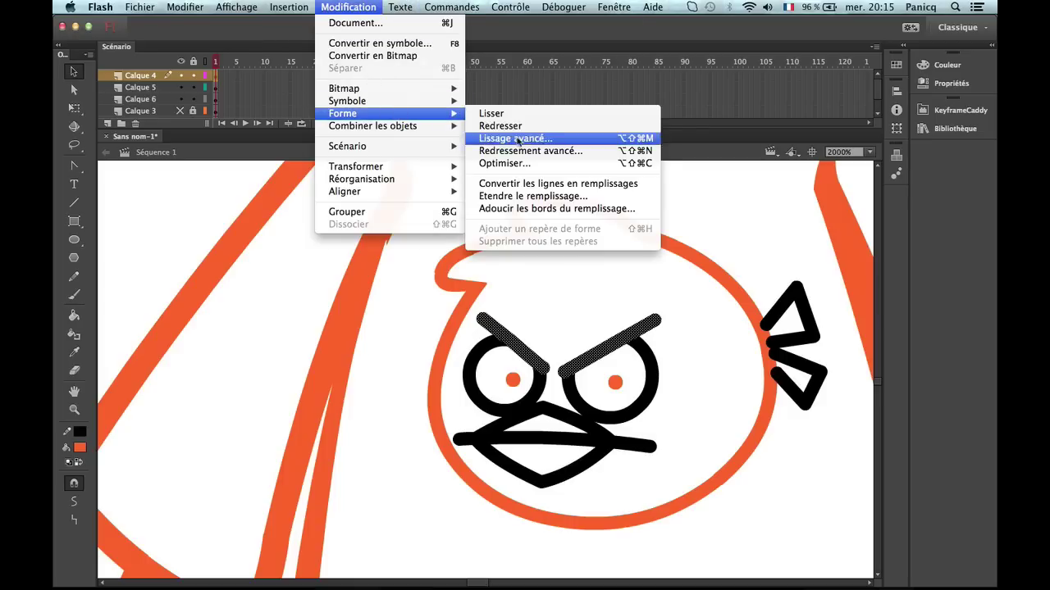
click(563, 184)
click(548, 293)
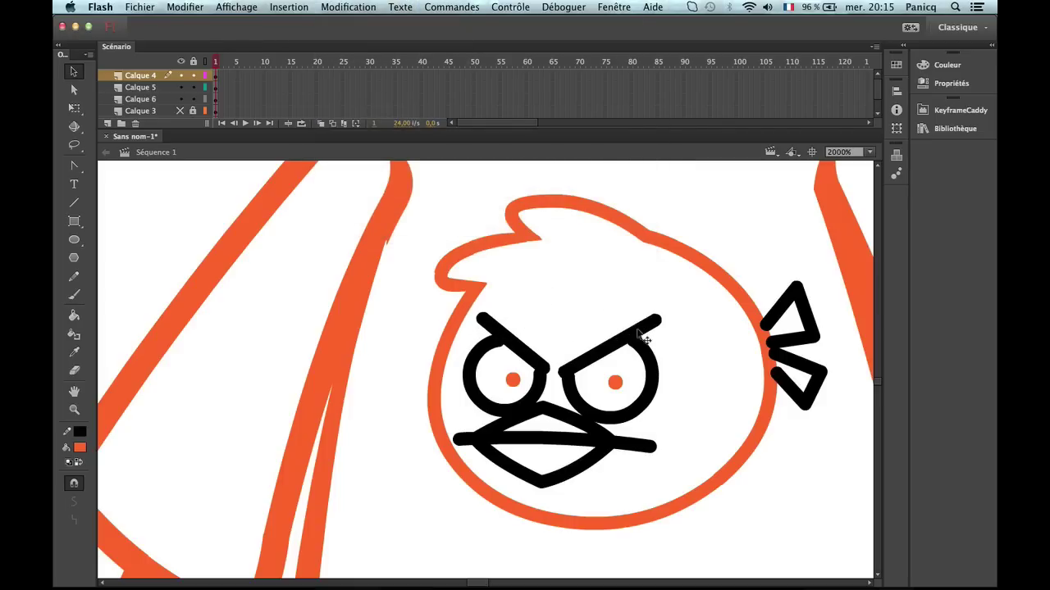
Undo a first change to the eyebrow's outer end and bend both of the bird's eyebrows into curves.
drag(660, 322, 670, 319)
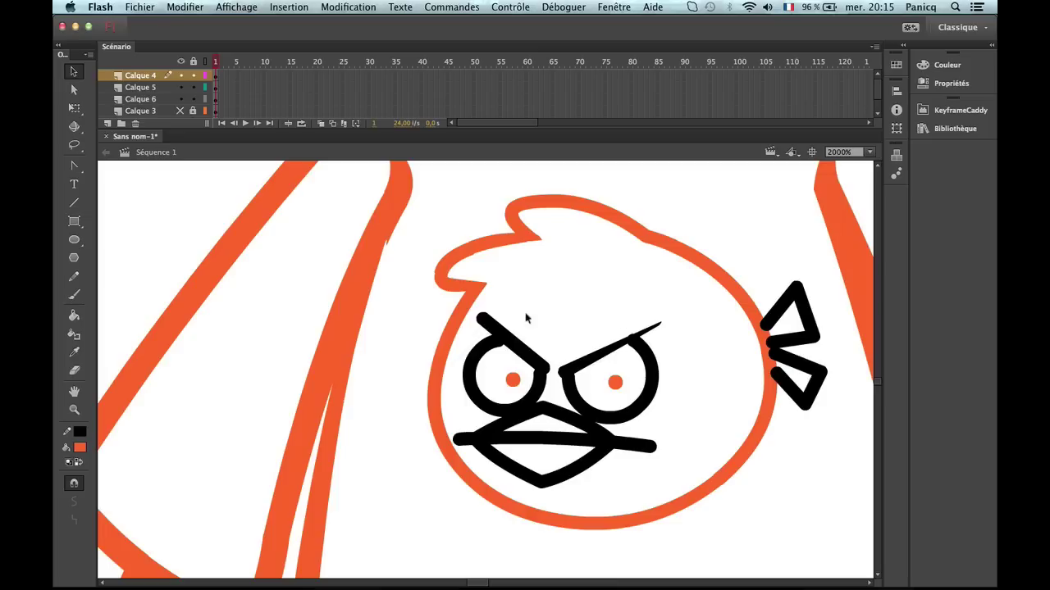
key(super+z)
mouse_move(608, 345)
mouse_down()
mouse_move(587, 343)
mouse_move(606, 351)
mouse_up()
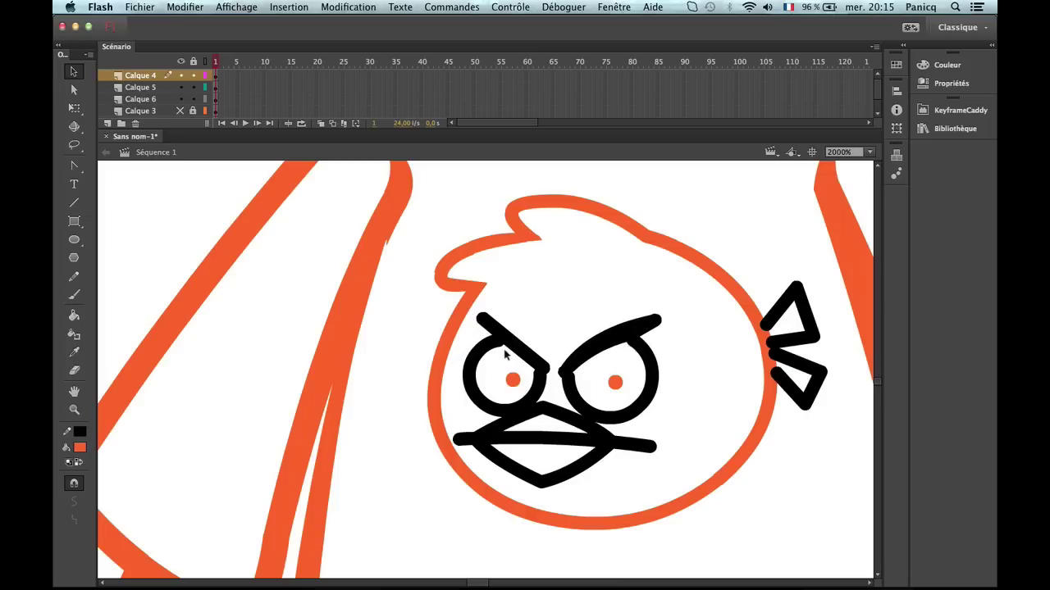
drag(526, 347, 521, 354)
Trim the rounded outer ends of both of the bird's eyebrows into flat ends.
key(z)
alt+click(570, 356)
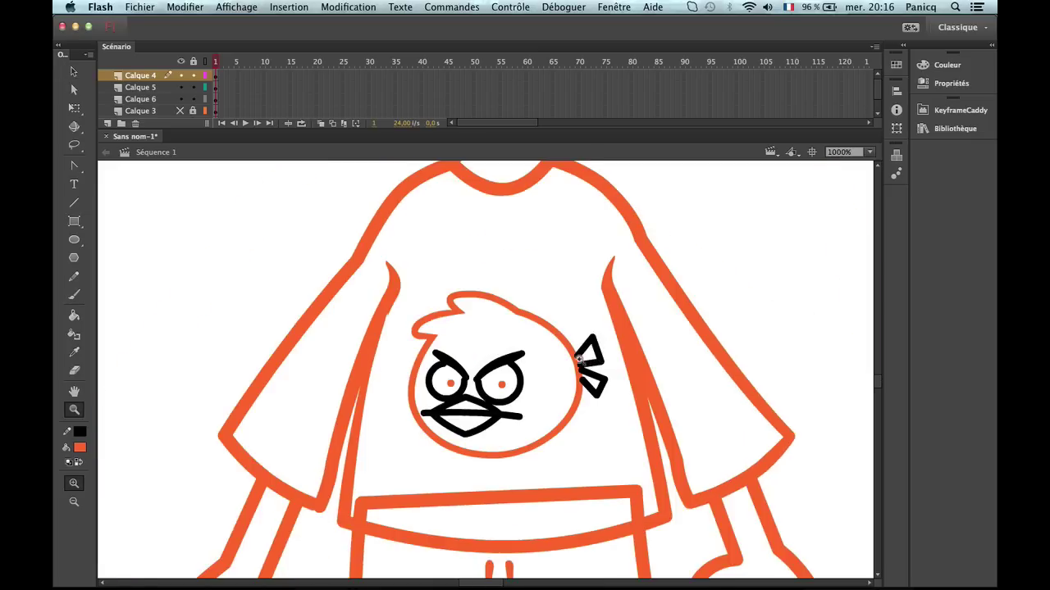
click(537, 367)
key(v)
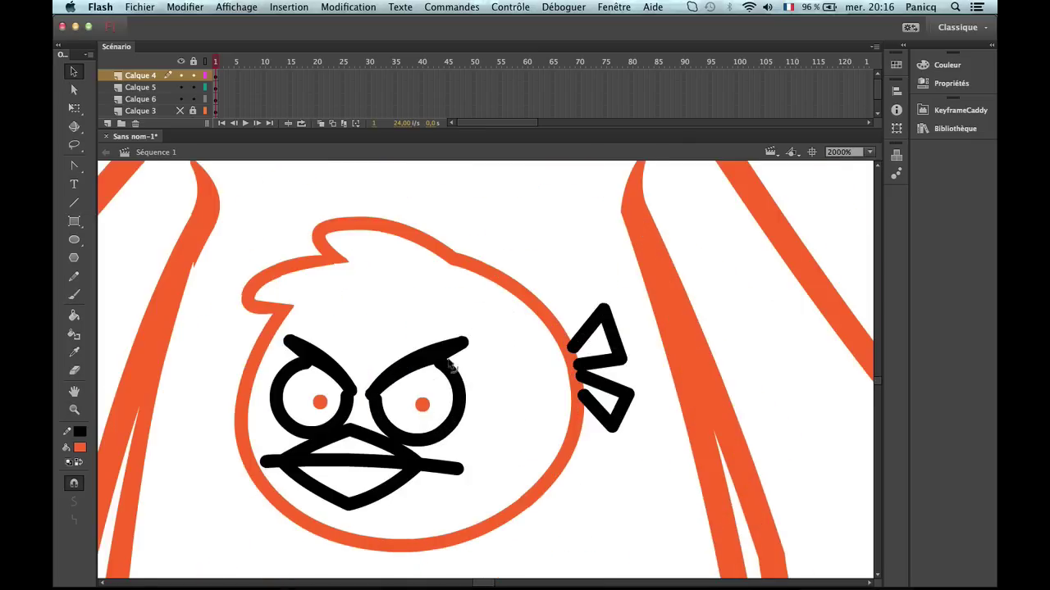
mouse_move(456, 349)
mouse_down()
mouse_move(488, 331)
mouse_move(472, 355)
mouse_up()
key(b)
key(e)
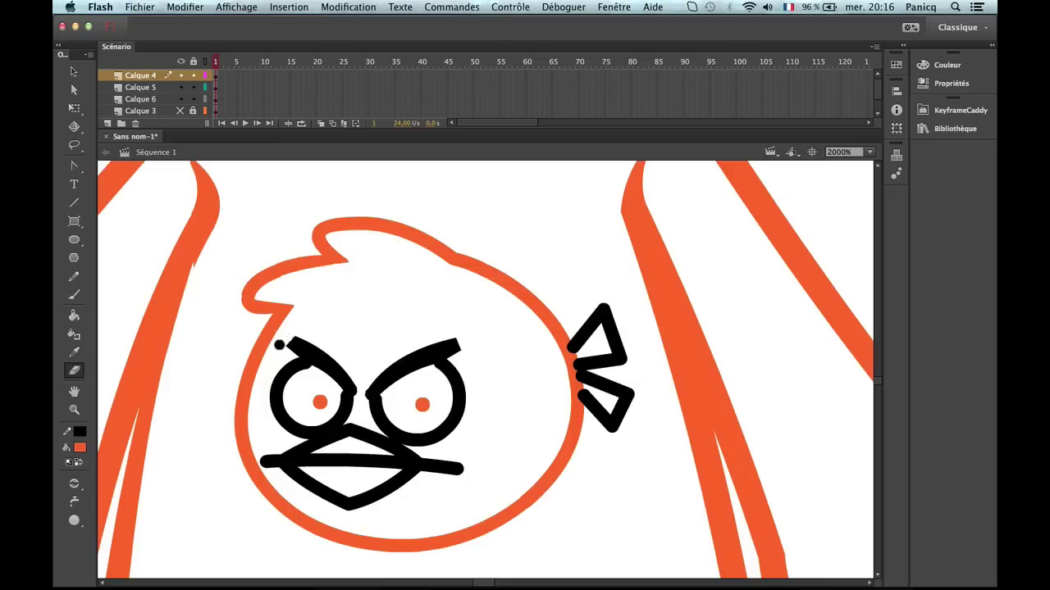
key(b)
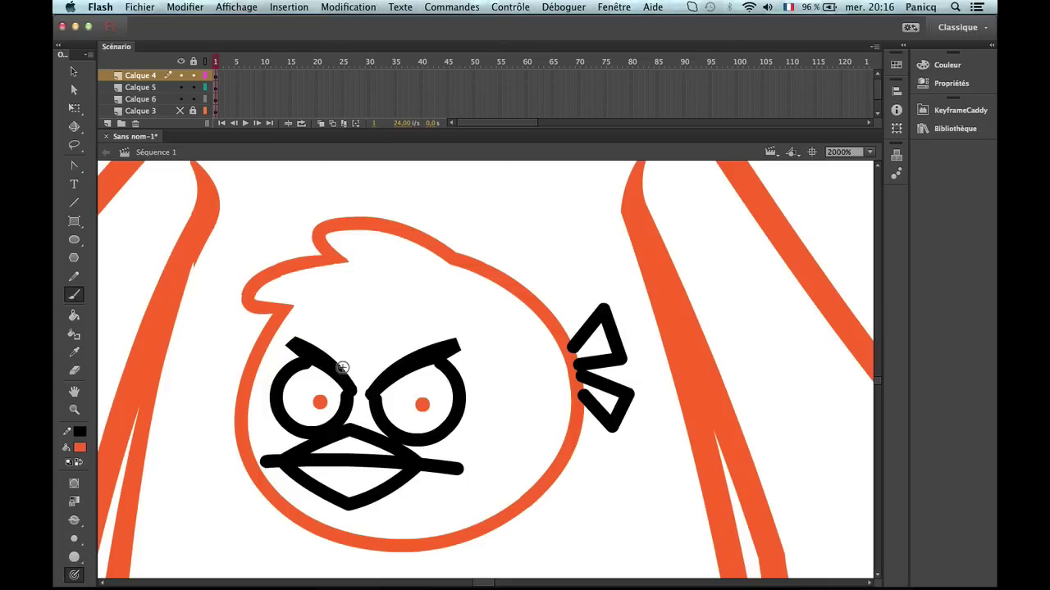
Recolour the fills of all the artwork orange, including the eyebrows, and flatten the curve of the bird's left-hand eyebrow.
key(super+a)
click(80, 449)
click(261, 414)
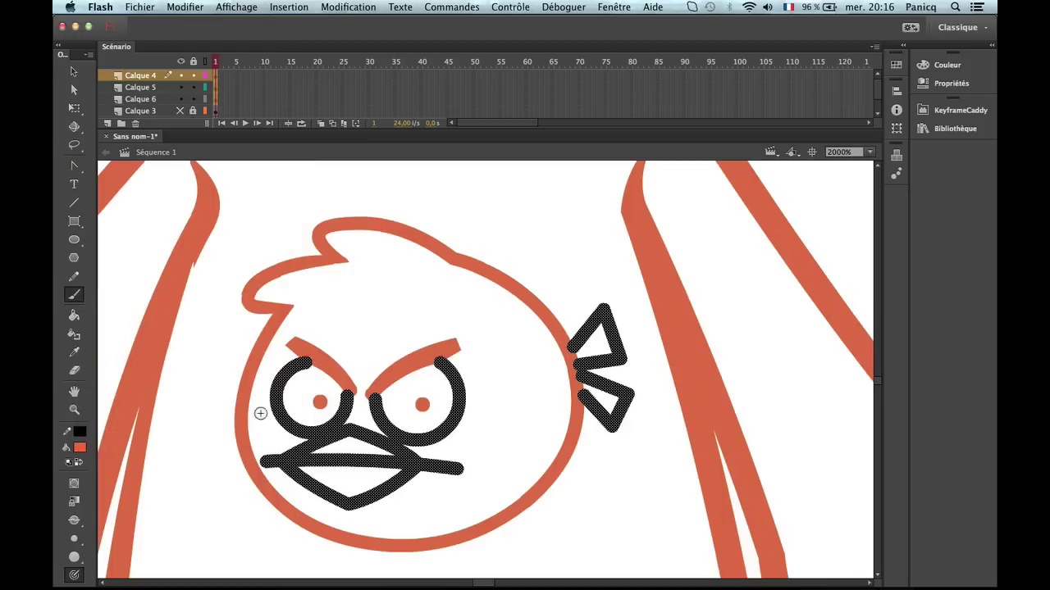
key(v)
click(324, 383)
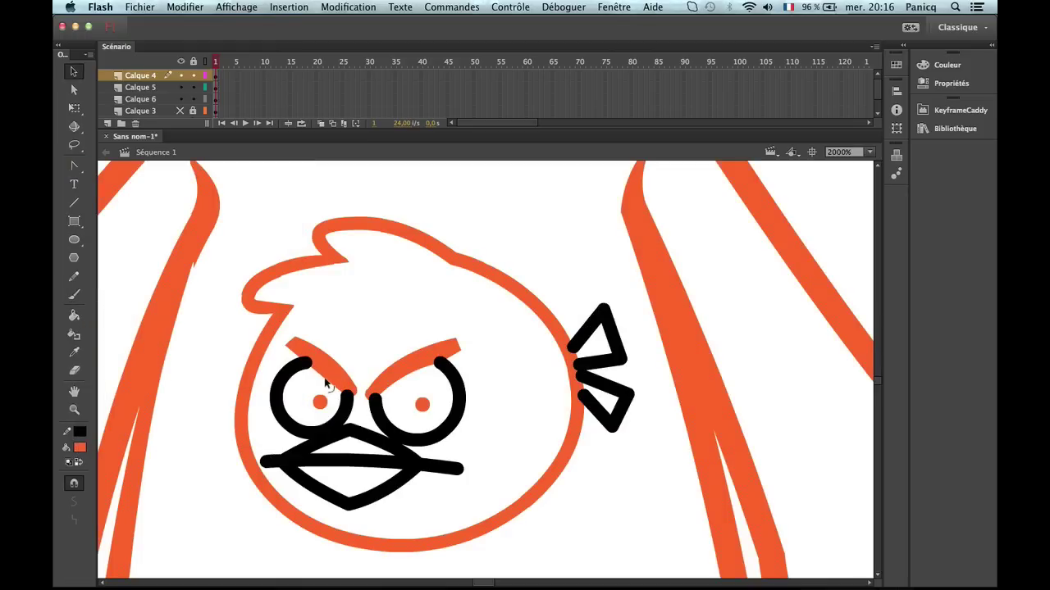
drag(335, 365, 331, 370)
key(z)
alt+click(397, 342)
alt+click(483, 359)
alt+click(490, 375)
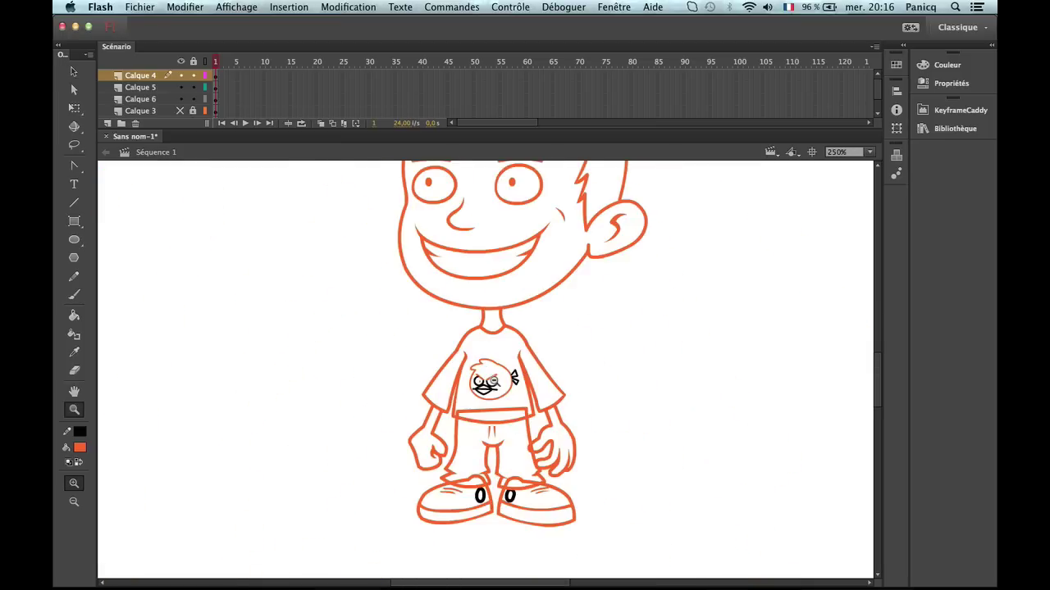
drag(498, 399, 486, 424)
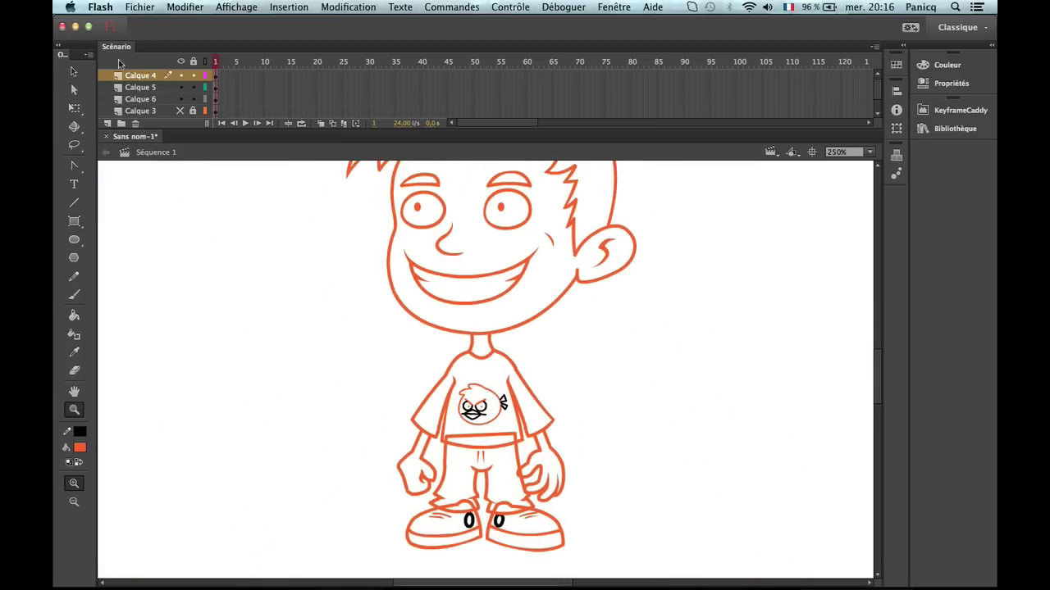
click(74, 315)
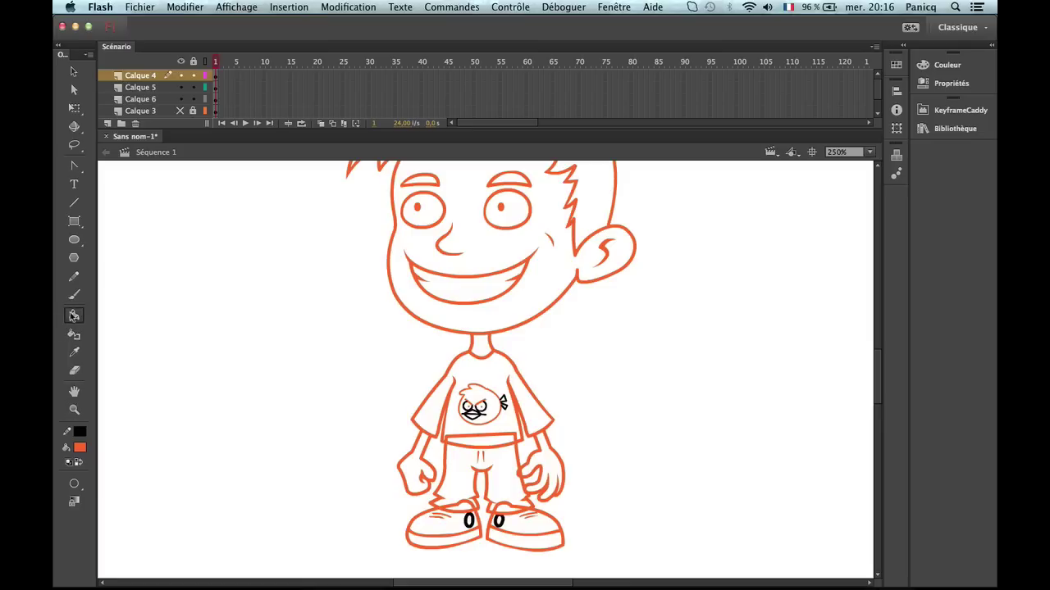
drag(616, 283, 596, 298)
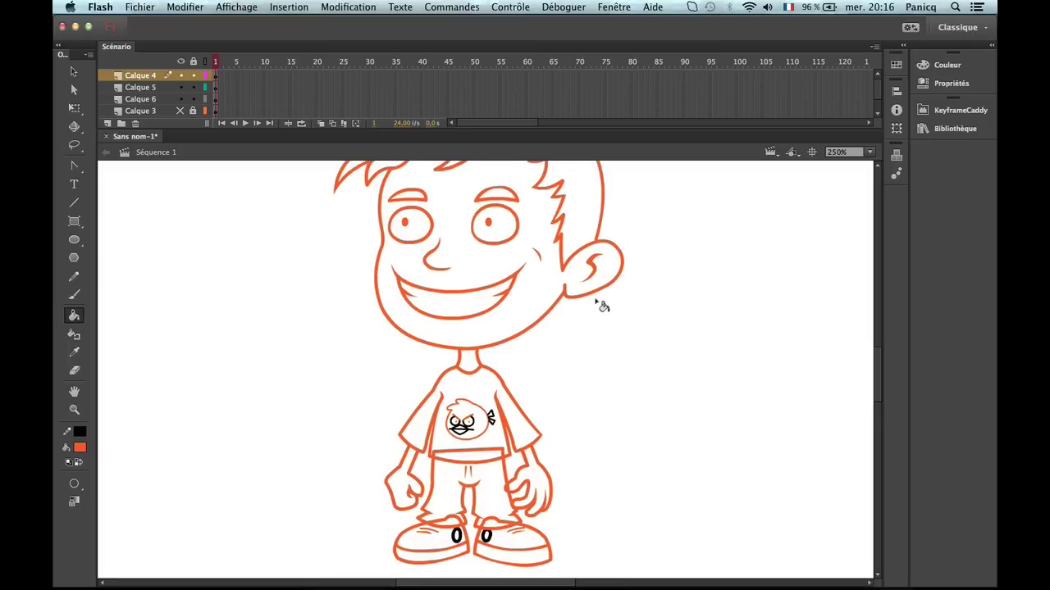
click(476, 441)
key(super+z)
Set the fill colour to red and fill the bird's body with the Paint Bucket.
key(z)
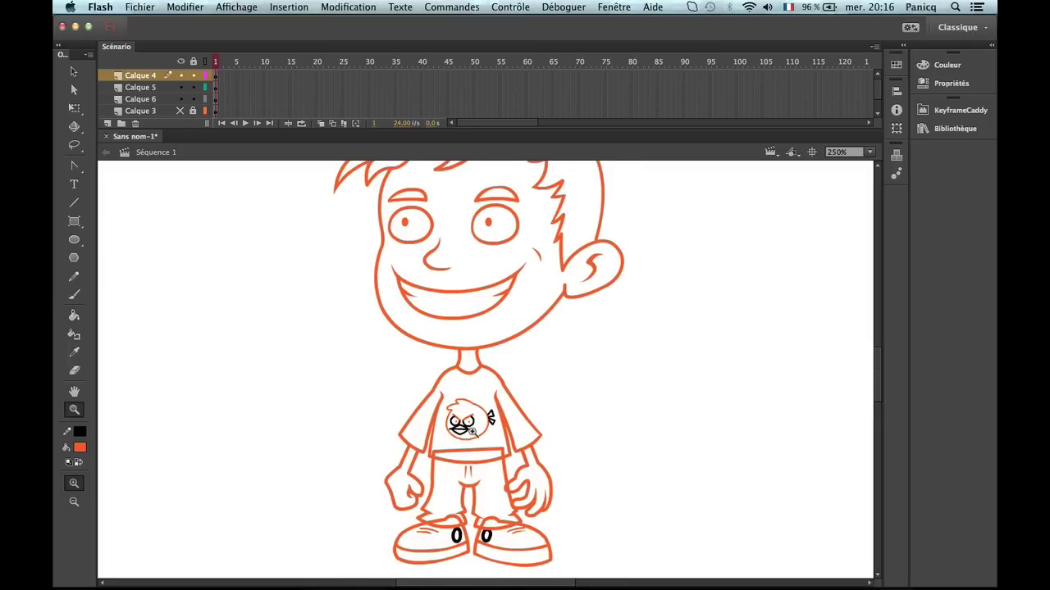
click(473, 432)
click(80, 447)
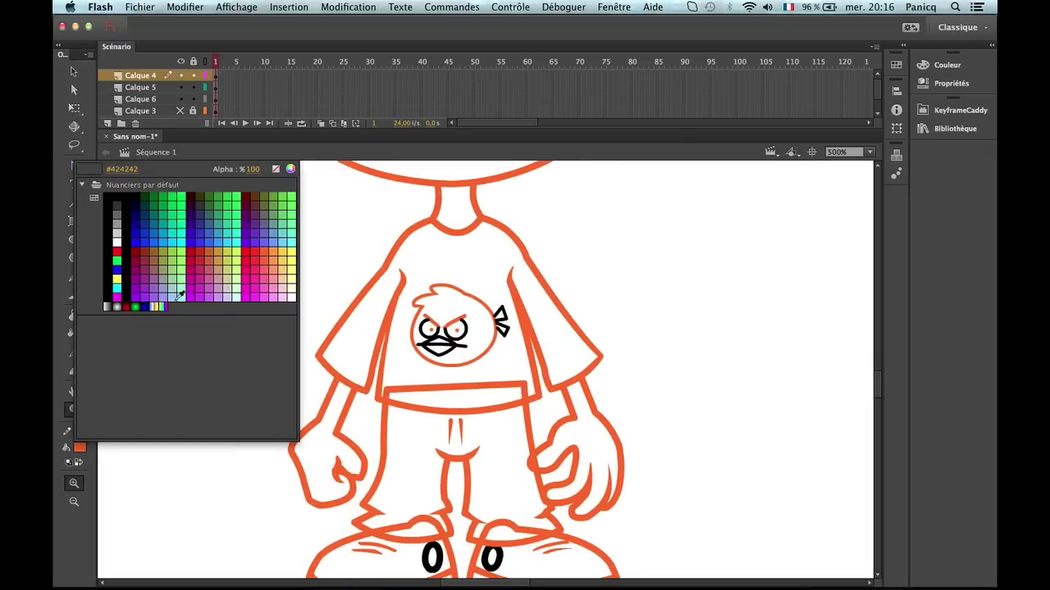
click(256, 255)
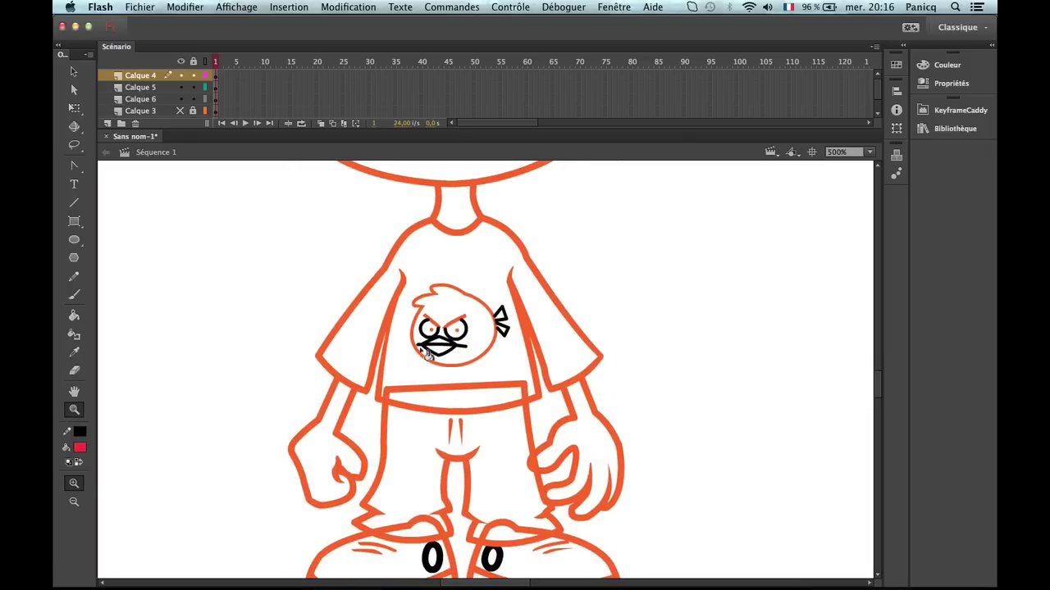
key(k)
click(474, 326)
key(z)
click(466, 353)
Choose the Paint Bucket and set its fill colour to white.
key(v)
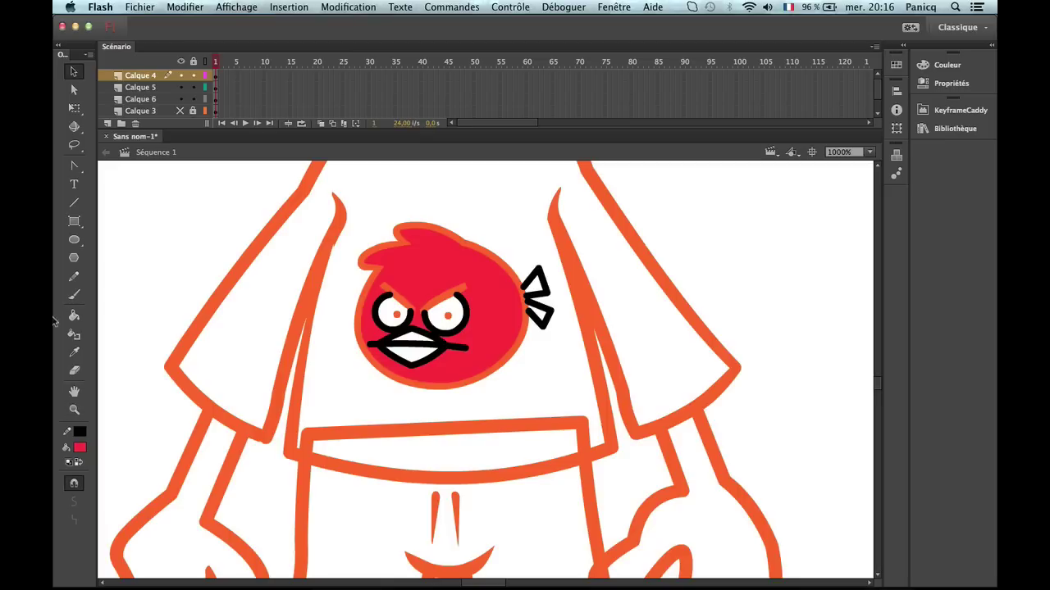
click(74, 317)
click(80, 448)
click(120, 243)
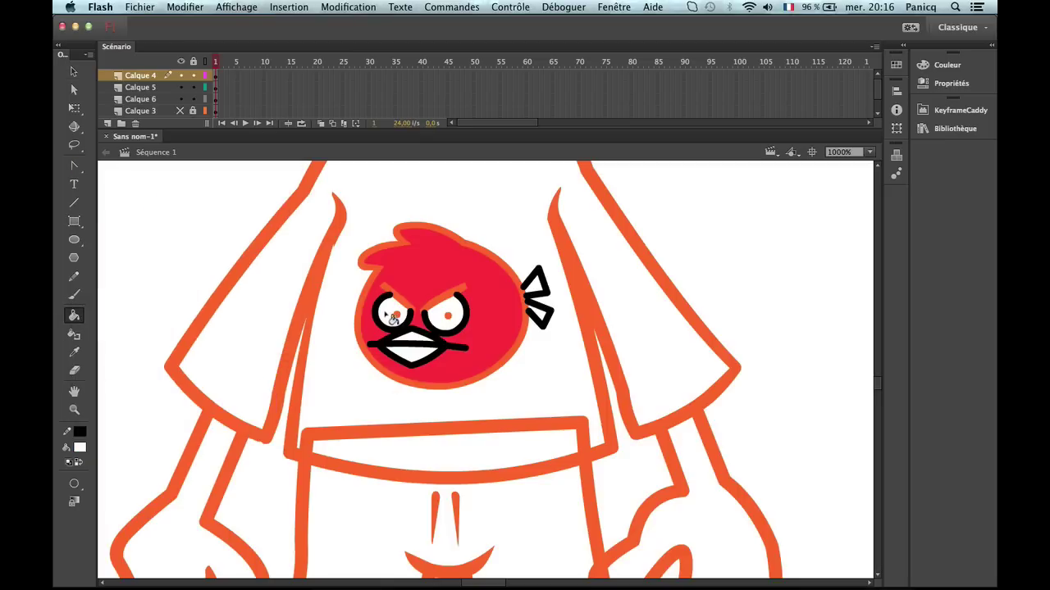
Set the fill colour to black and recolour the bird's body outline and both eyebrows.
click(80, 449)
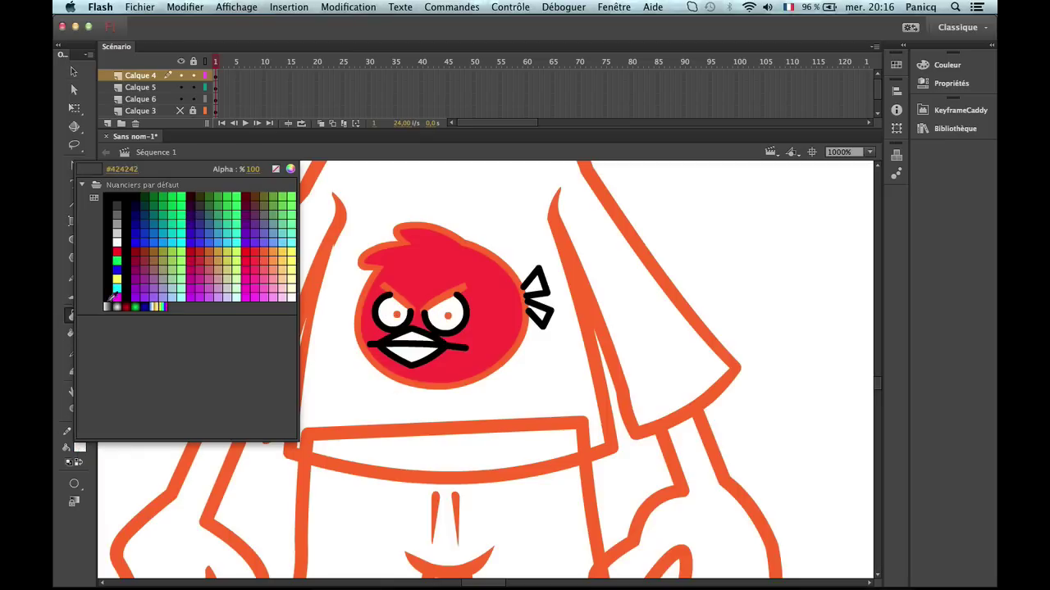
click(164, 292)
click(379, 287)
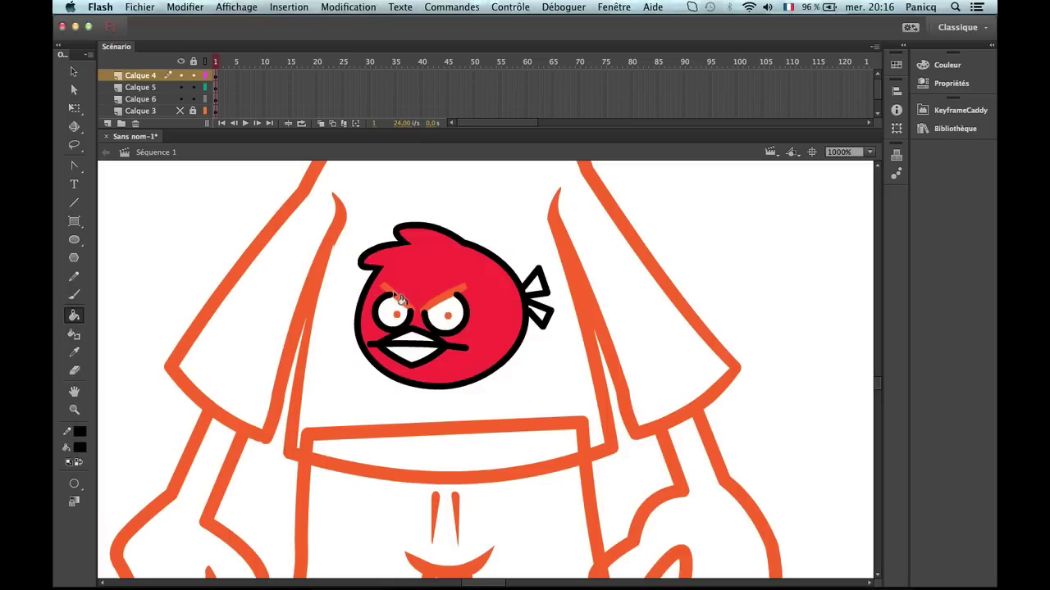
click(398, 297)
click(455, 297)
Delete the black outlines around both of the bird's eyes.
key(v)
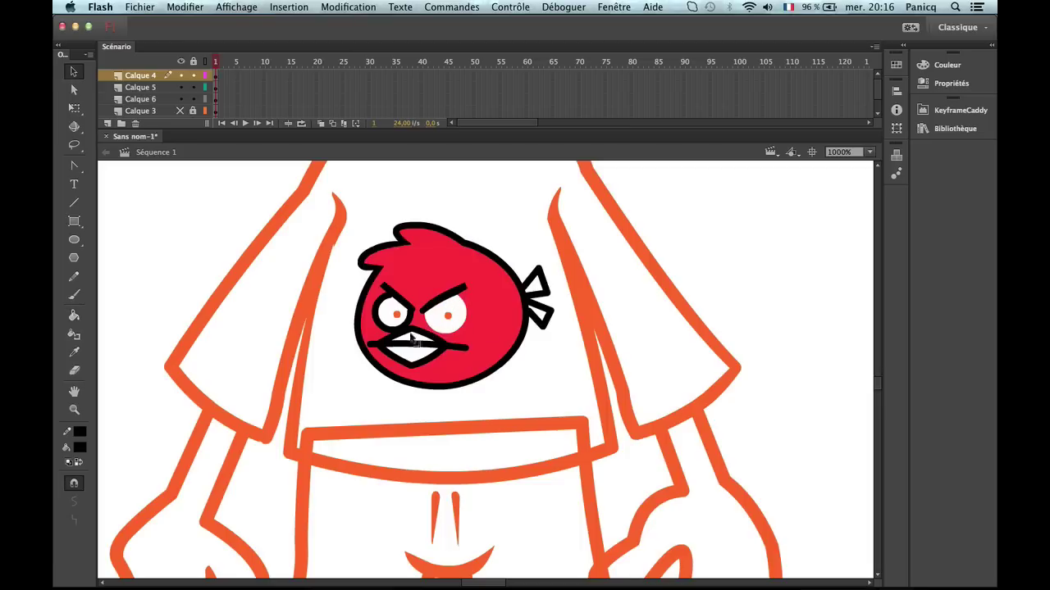
click(384, 329)
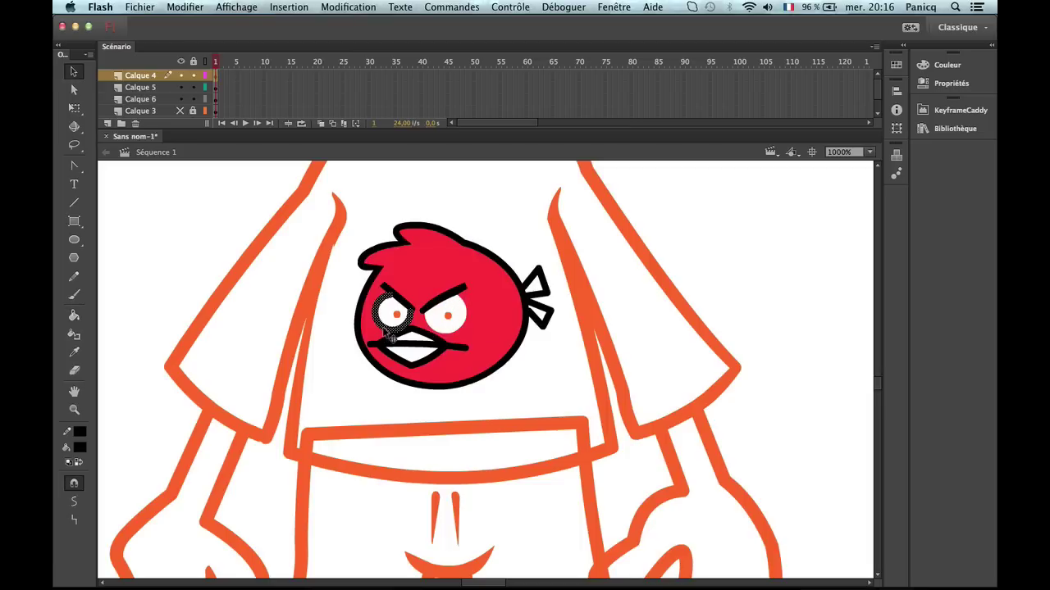
key(Delete)
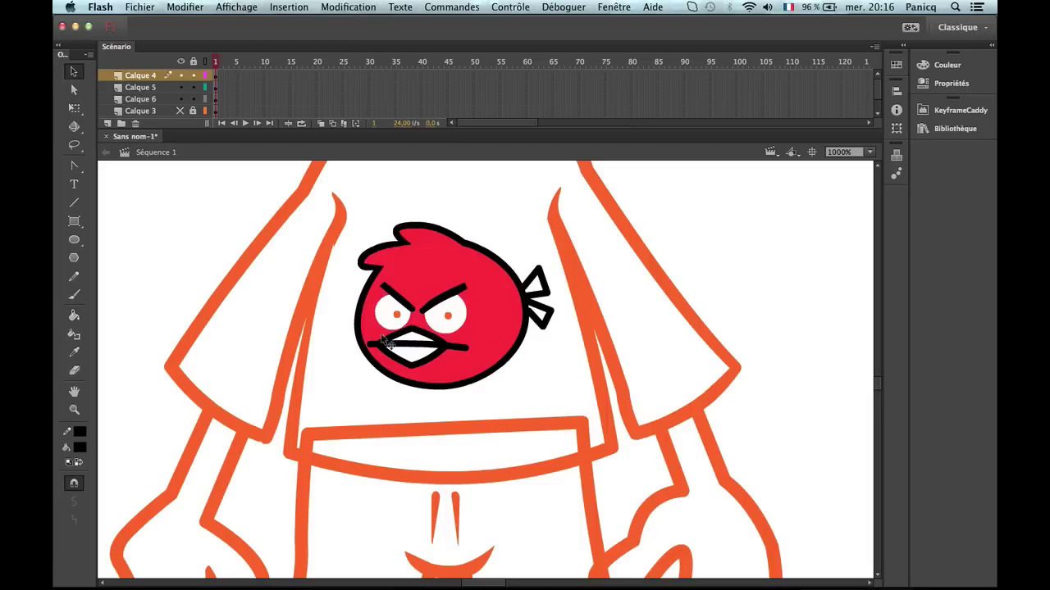
Fill both of the bird's pupils and the insides of both tail feathers with black.
click(74, 316)
click(399, 316)
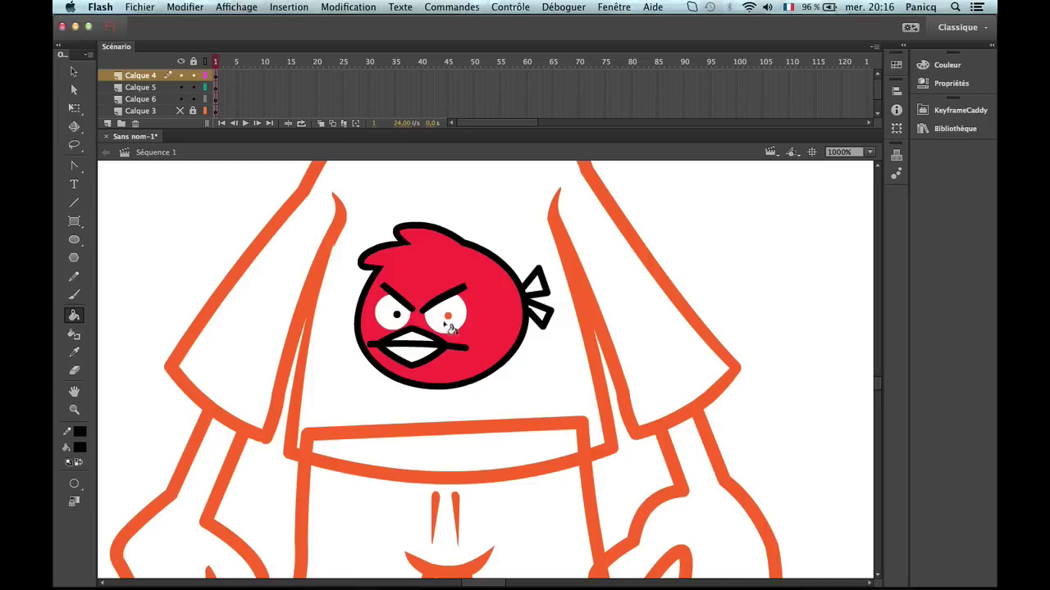
click(449, 317)
click(536, 287)
click(544, 316)
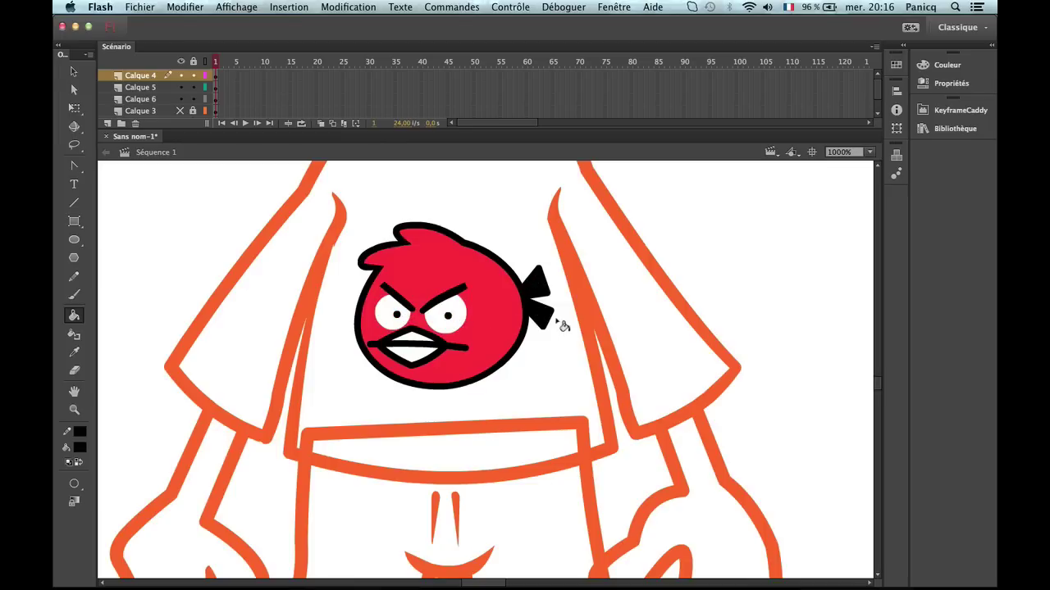
Reshape the bird's two tail feathers with rounded outer ends and curve the lower feather's edges to a pointed tip.
key(v)
click(544, 291)
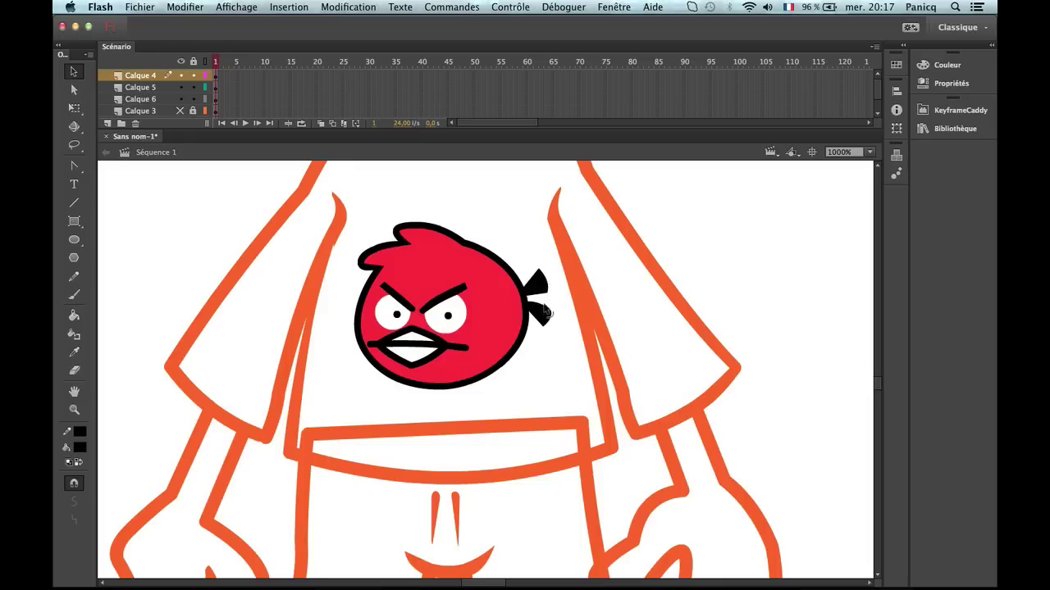
drag(545, 311, 540, 324)
key(z)
click(541, 302)
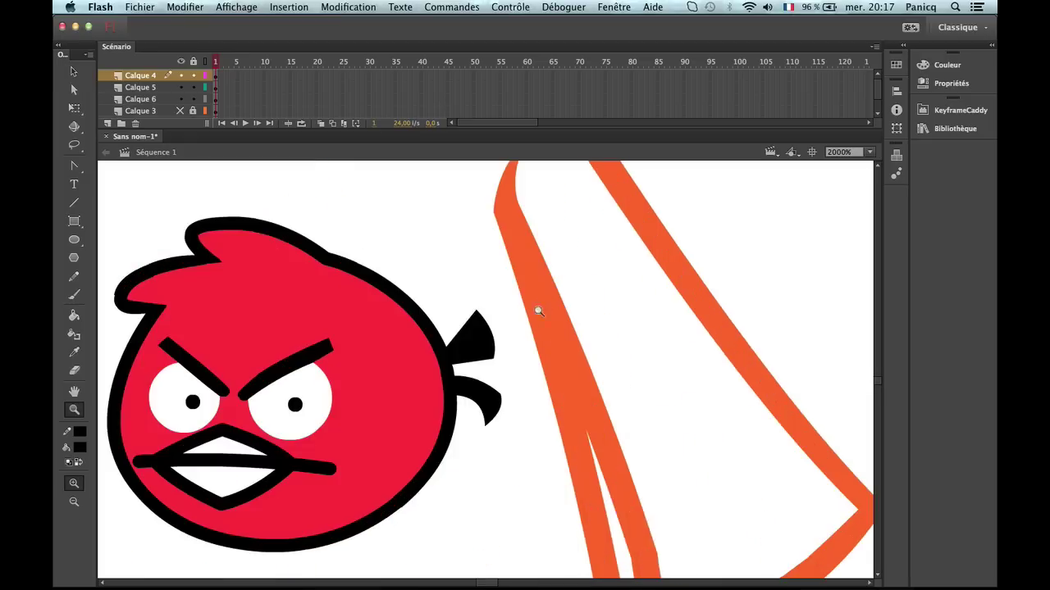
key(v)
mouse_move(487, 428)
mouse_down()
mouse_move(493, 448)
mouse_move(486, 439)
mouse_up()
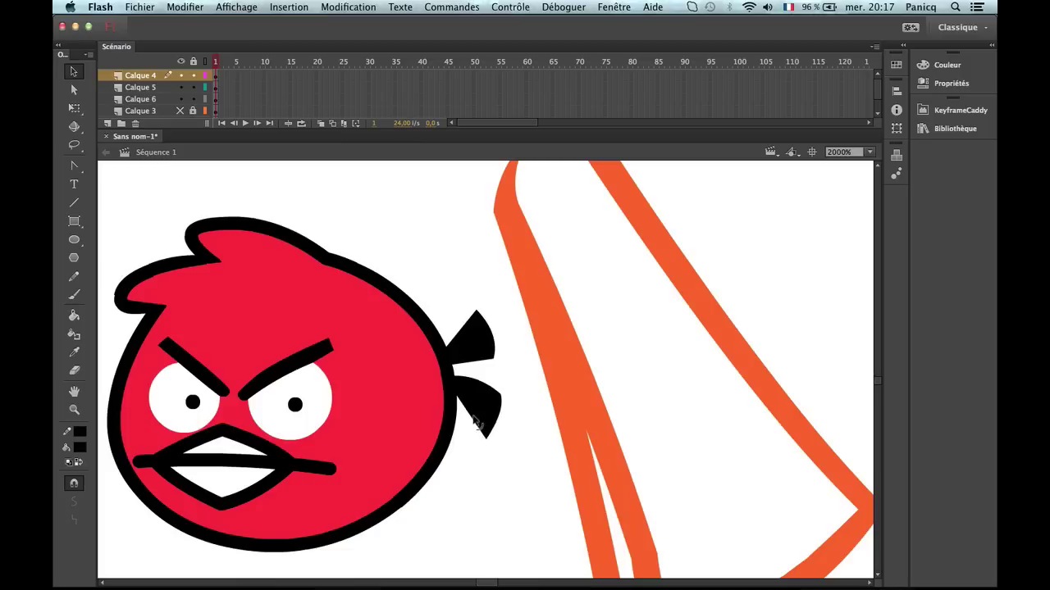
key(z)
alt+click(459, 338)
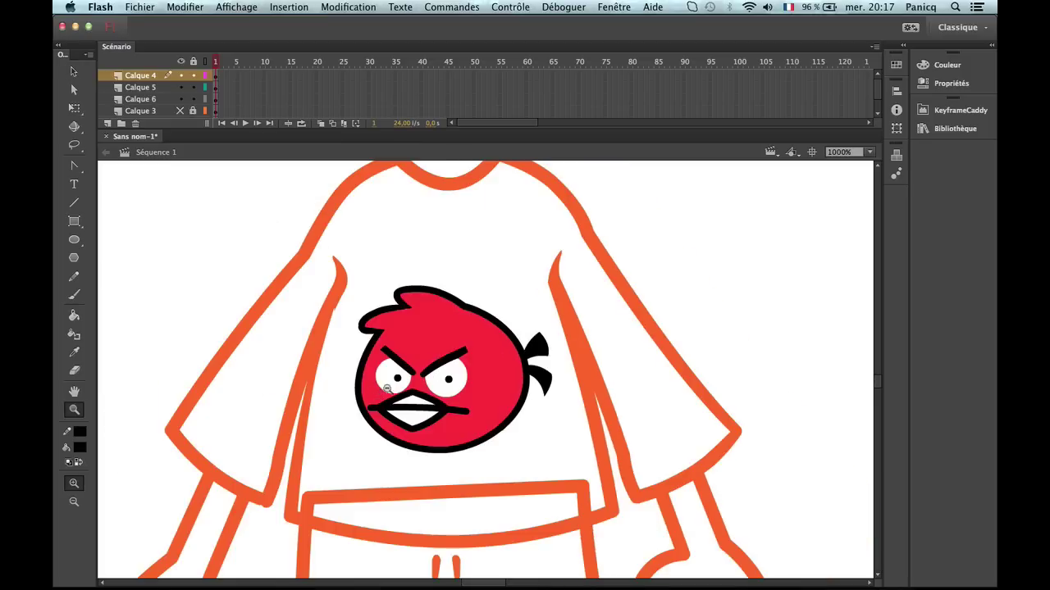
key(v)
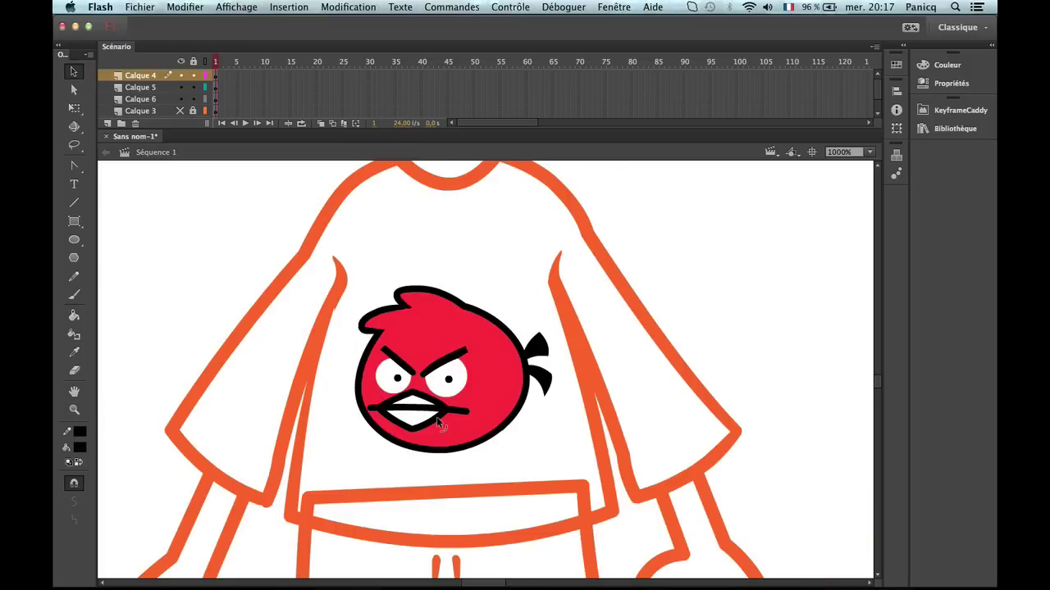
Convert the bird's horizontal mouth line into a fill.
key(z)
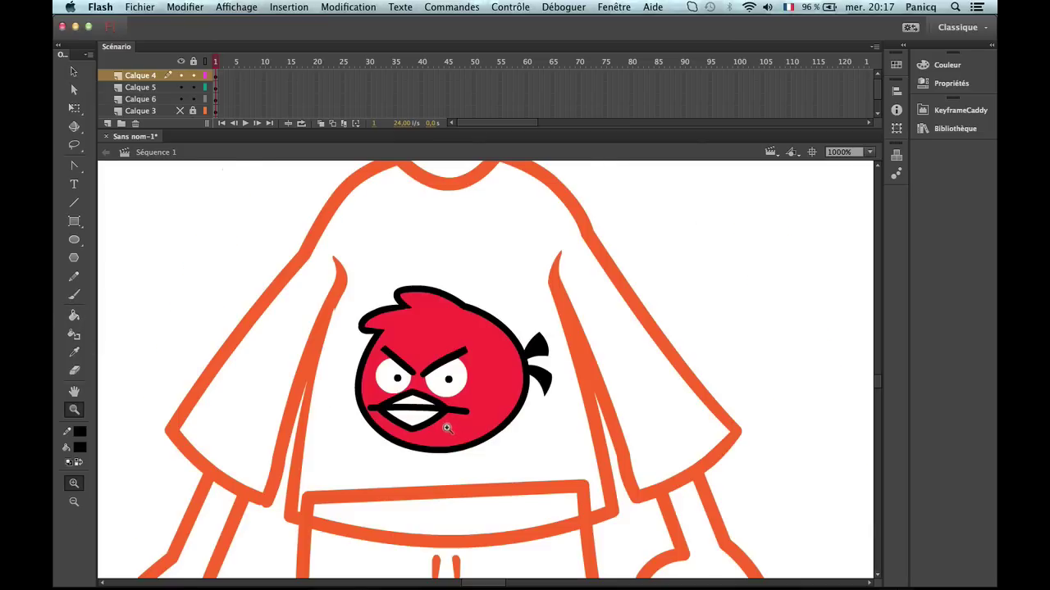
click(447, 426)
key(v)
click(496, 343)
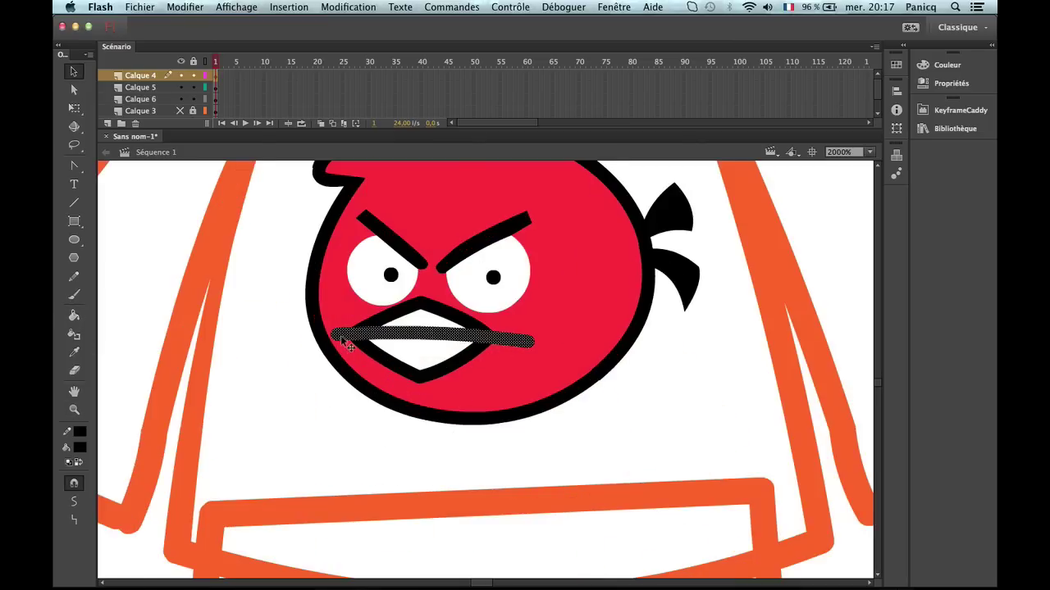
click(372, 6)
mouse_move(365, 115)
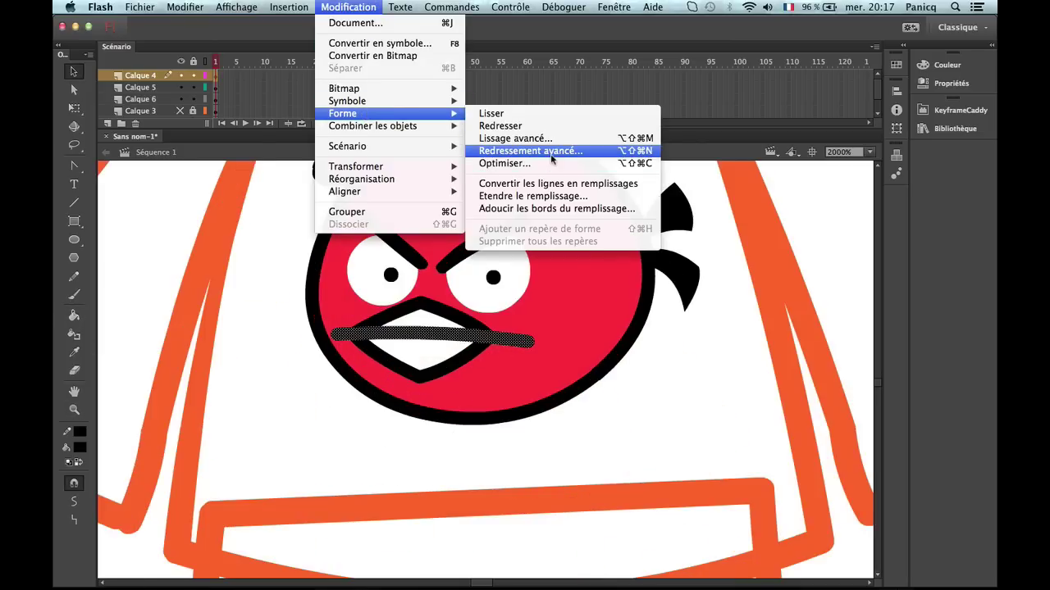
click(561, 182)
click(591, 436)
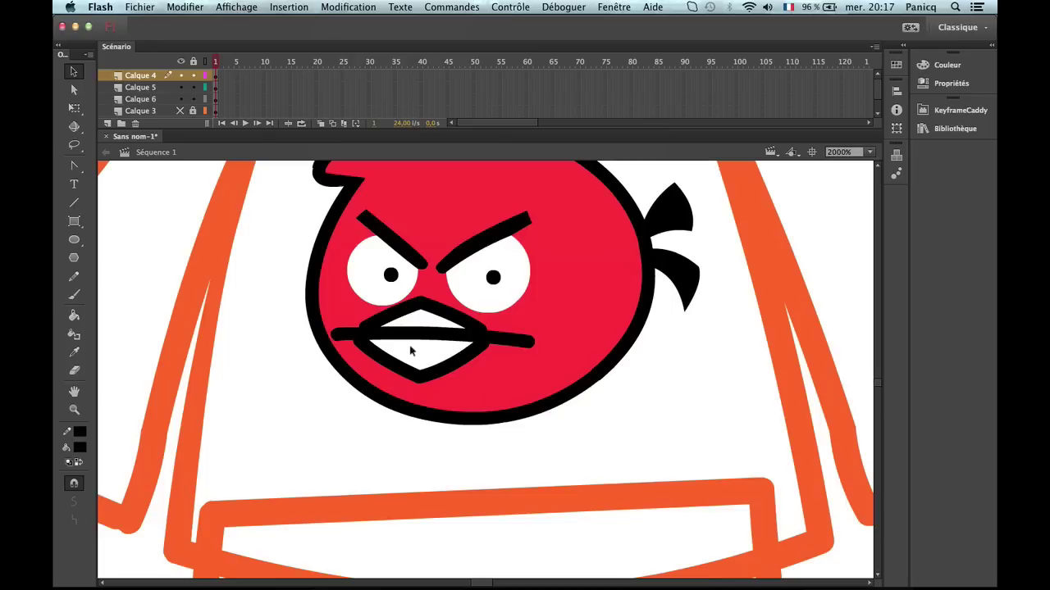
Try deleting the beak's upper and lower outlines and tapering both ends of the mouth line.
click(451, 369)
key(Delete)
click(447, 319)
key(Delete)
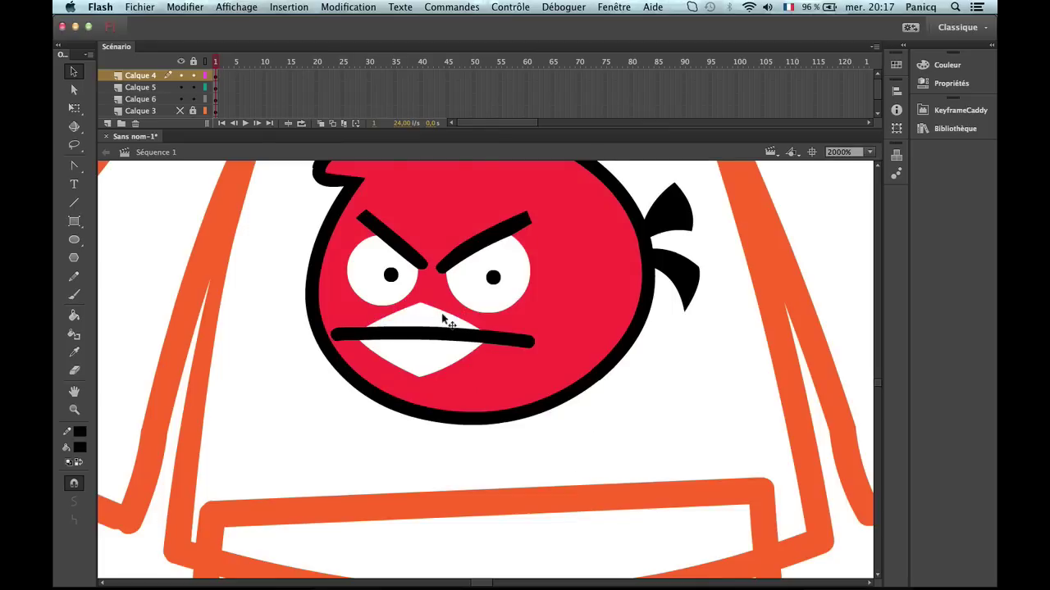
mouse_move(550, 362)
mouse_down()
mouse_move(573, 369)
mouse_move(552, 361)
mouse_up()
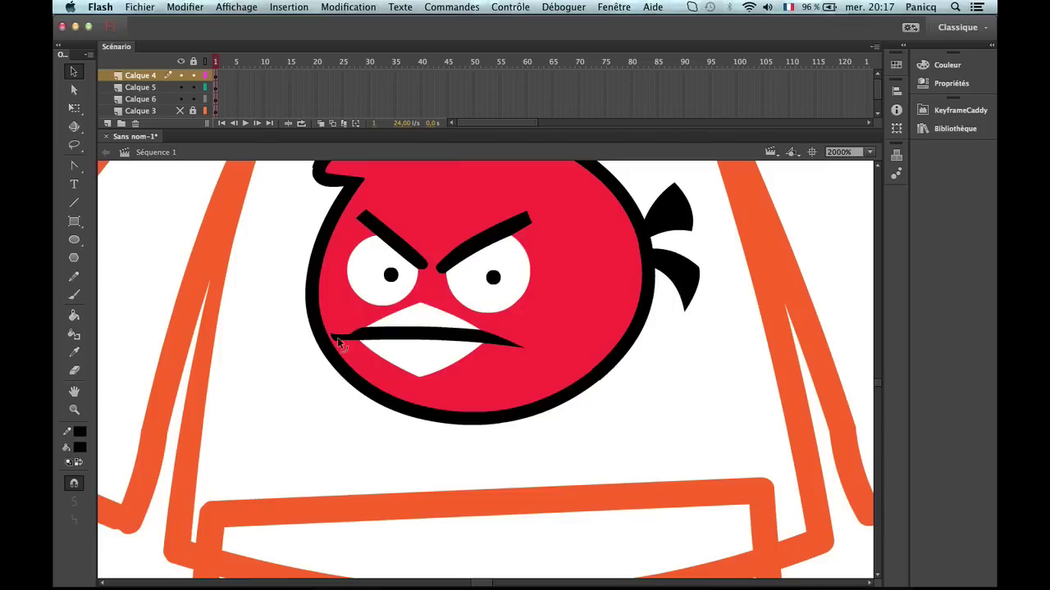
drag(337, 346, 353, 340)
Undo the tapering of the mouth line and the deletion of the beak outlines.
key(super+z)
key(super+z)
key(super+z)
key(super+z)
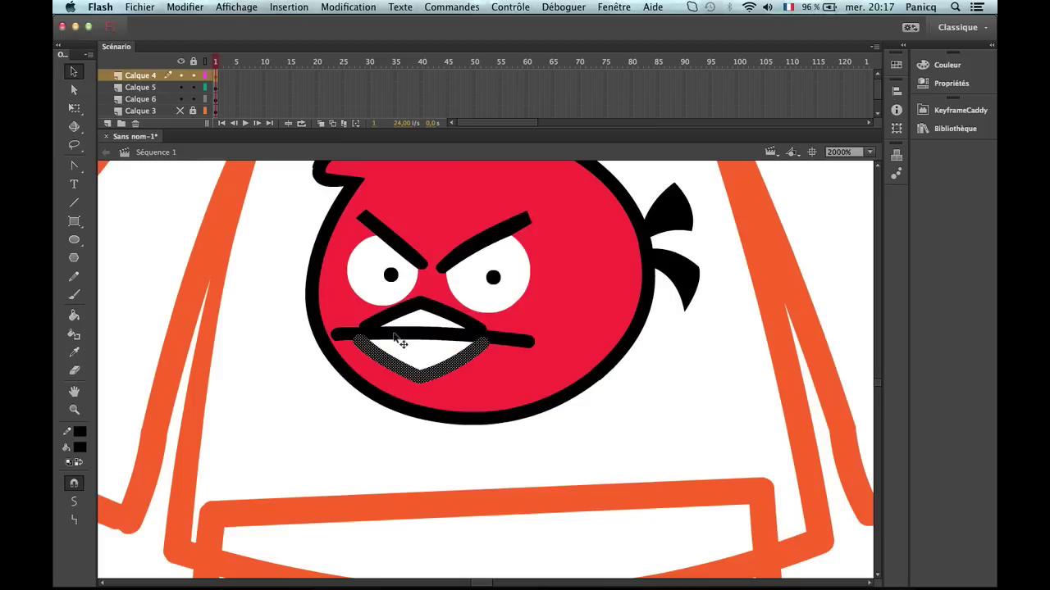
click(403, 343)
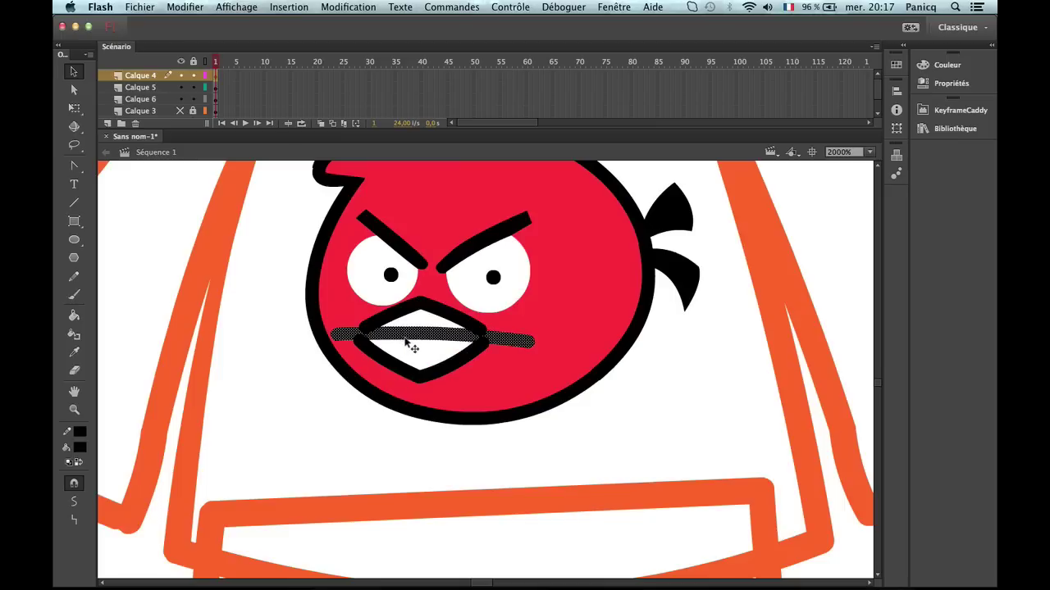
Revert the mouth line to a stroke and set its thickness to 0,5.
click(951, 83)
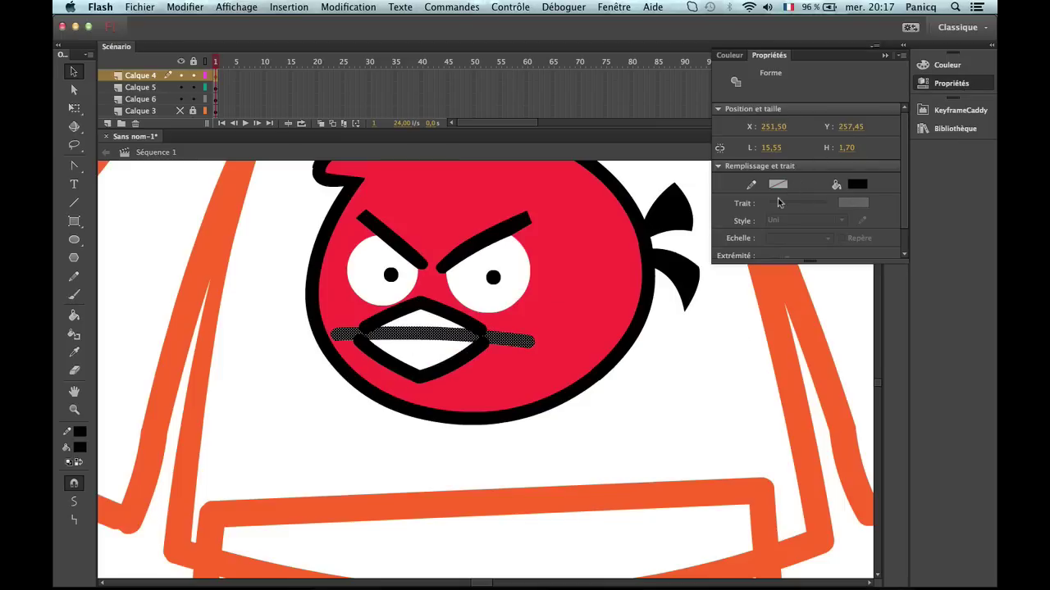
key(super+z)
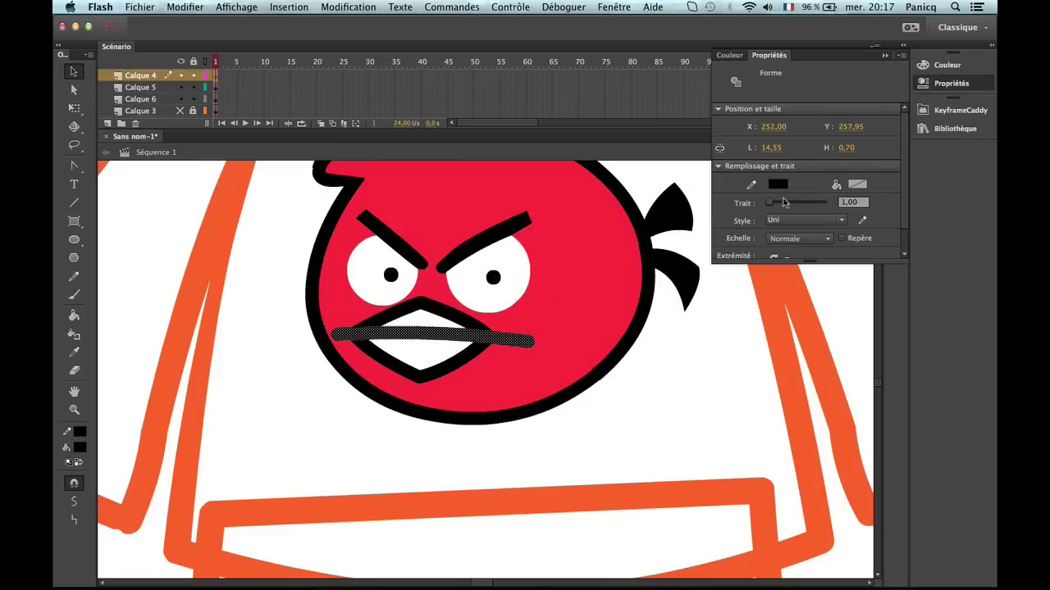
click(850, 203)
text(0,5)
key(Return)
Convert the thinned mouth line into a fill.
click(348, 7)
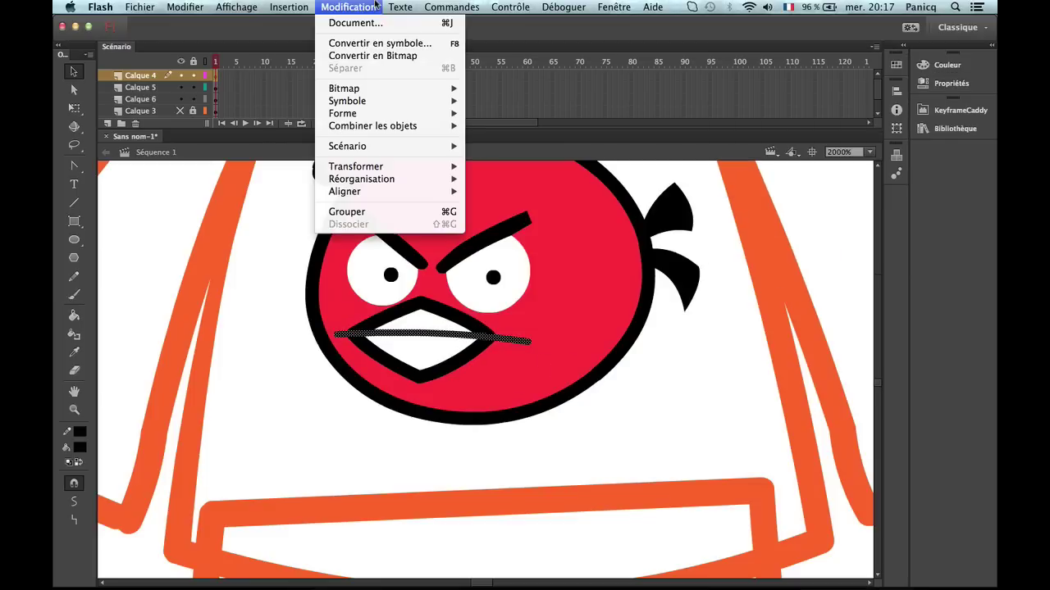
mouse_move(400, 119)
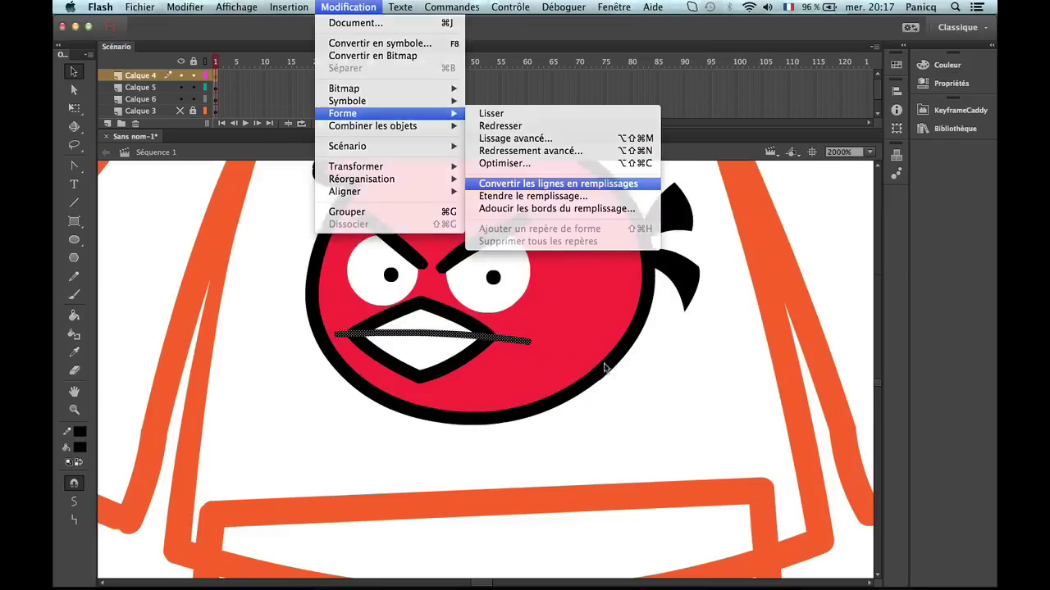
click(566, 183)
Delete the black outlines below and above the bird's beak, keeping the mouth line.
click(464, 363)
key(Delete)
click(457, 308)
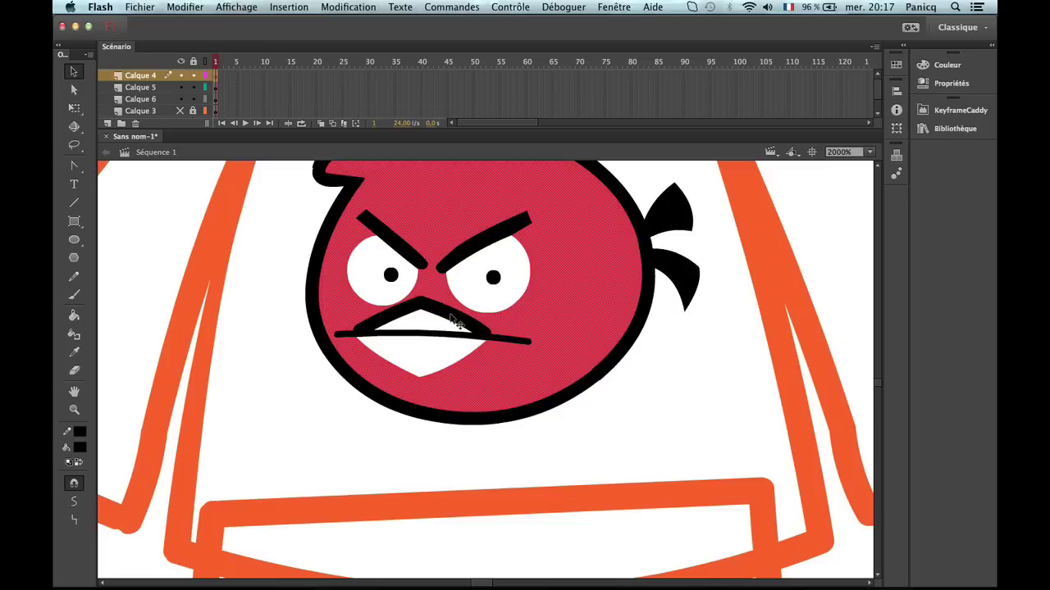
click(455, 315)
key(Delete)
Fill the upper and lower halves of the bird's beak with yellow.
click(74, 315)
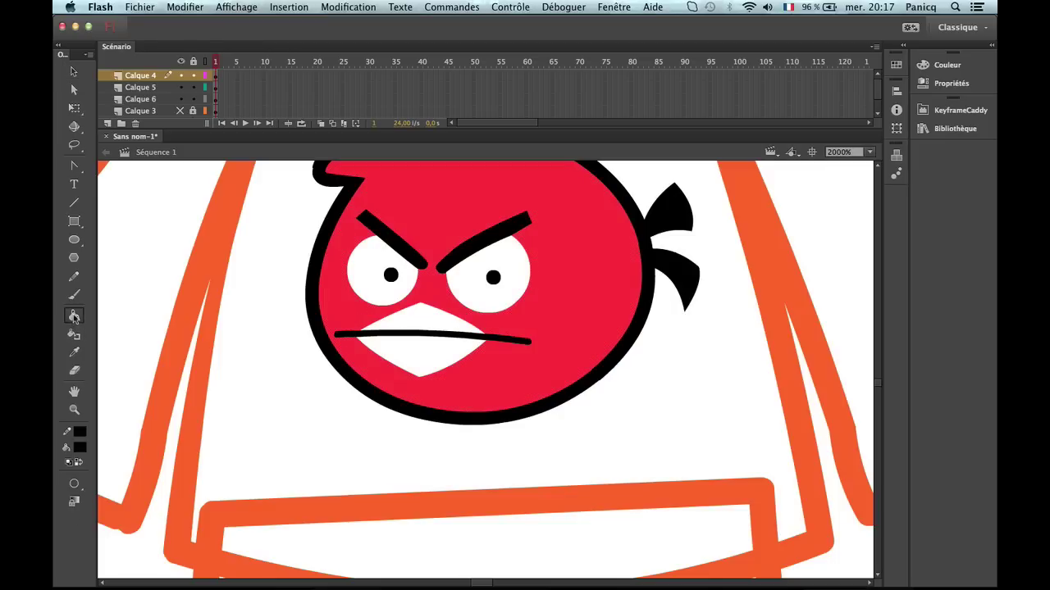
click(76, 451)
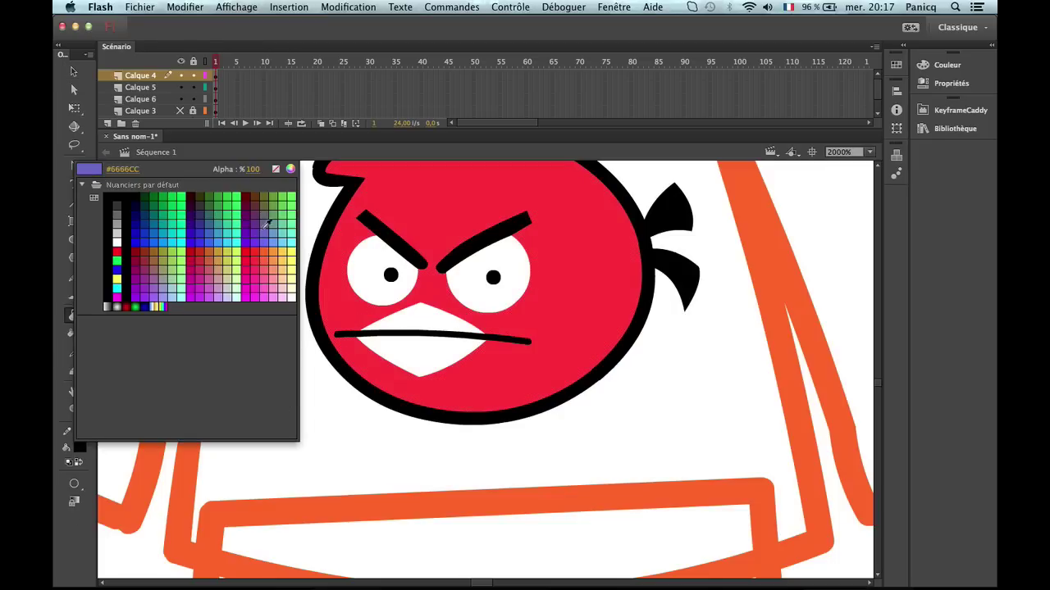
click(282, 248)
click(428, 340)
click(433, 324)
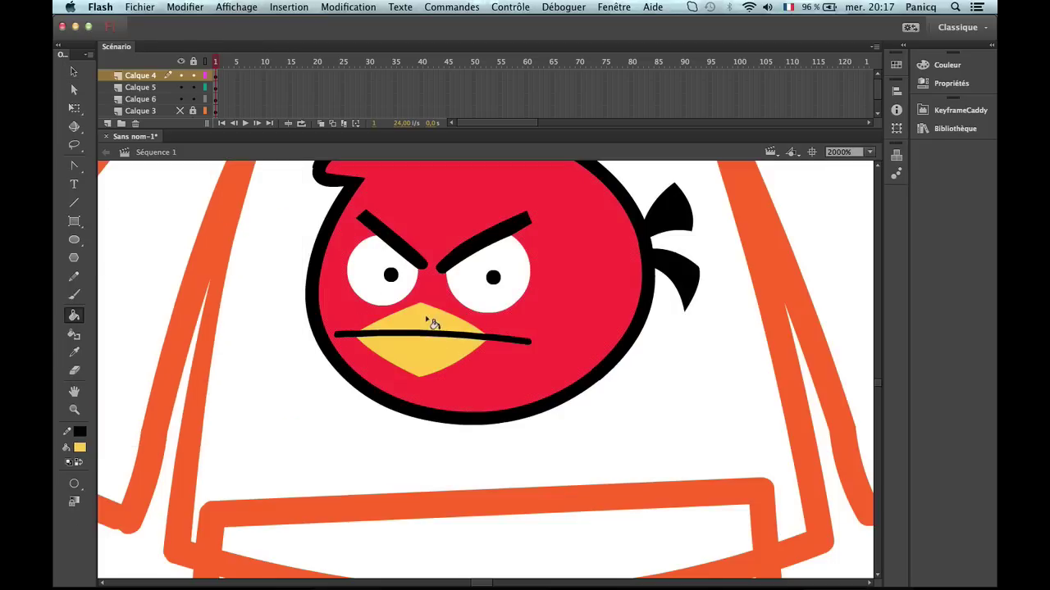
Set the Brush tool's fill colour to the red of the bird's body.
key(z)
alt+click(518, 372)
alt+click(519, 372)
alt+click(550, 375)
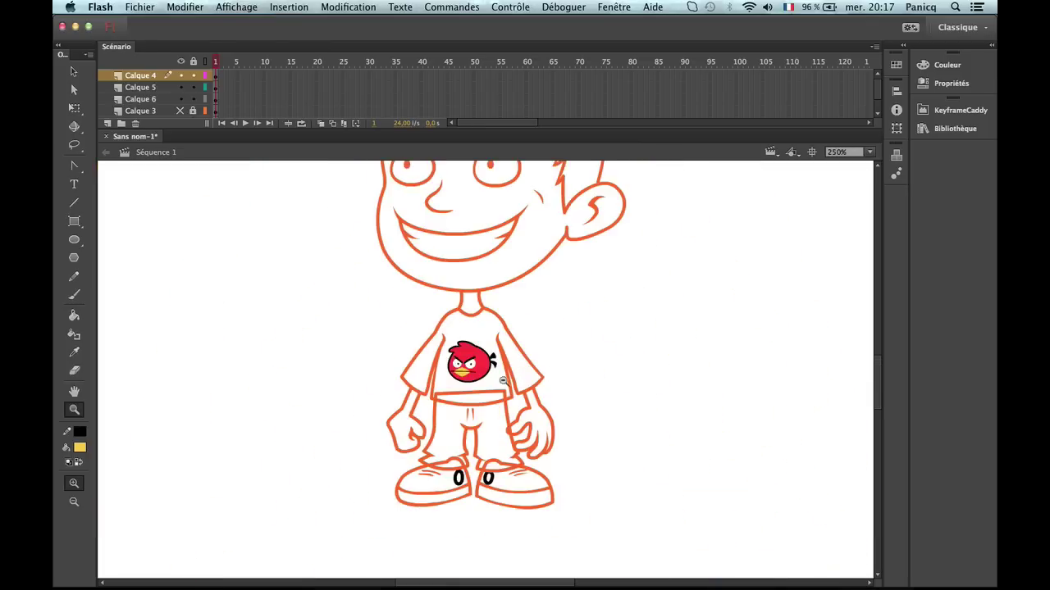
click(463, 378)
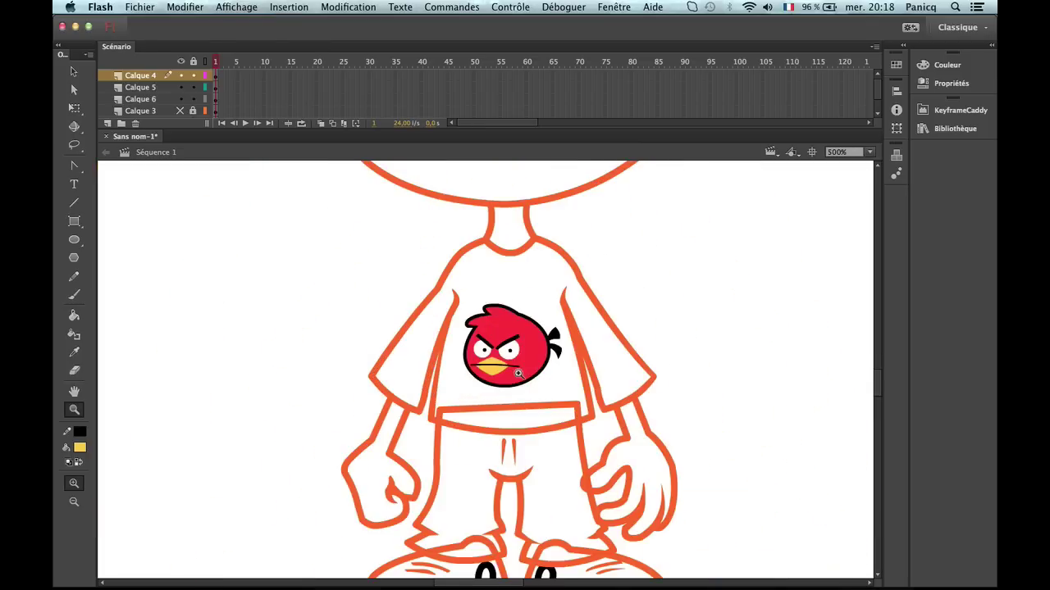
click(514, 370)
click(422, 368)
click(72, 296)
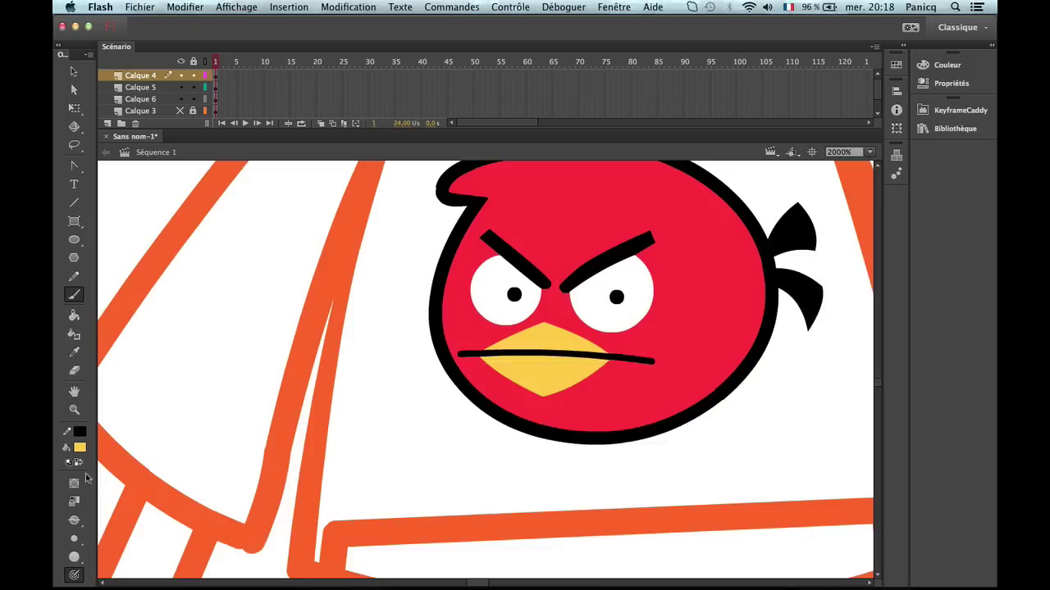
click(80, 448)
click(551, 421)
Try filling the boy's face and ear with a light skin tone using the Paint Bucket.
key(z)
key(b)
key(z)
alt+click(558, 410)
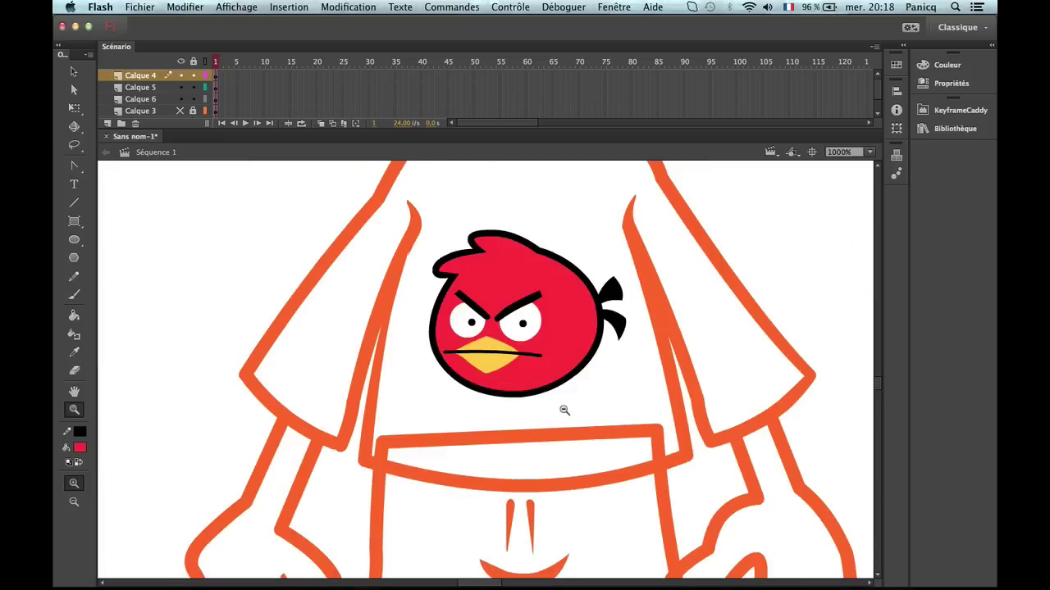
alt+click(551, 408)
alt+click(551, 408)
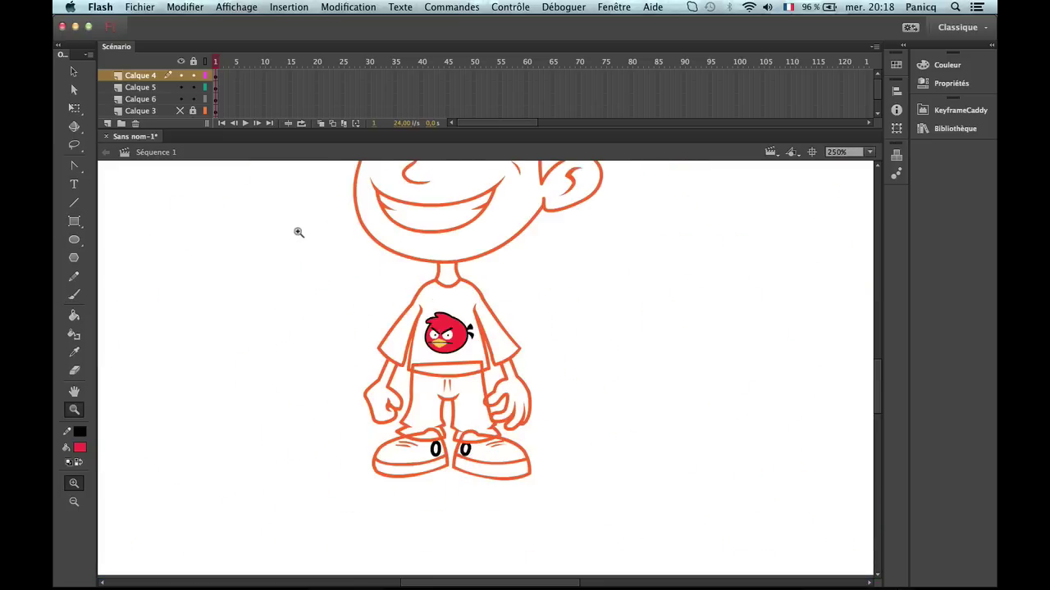
drag(415, 310, 417, 431)
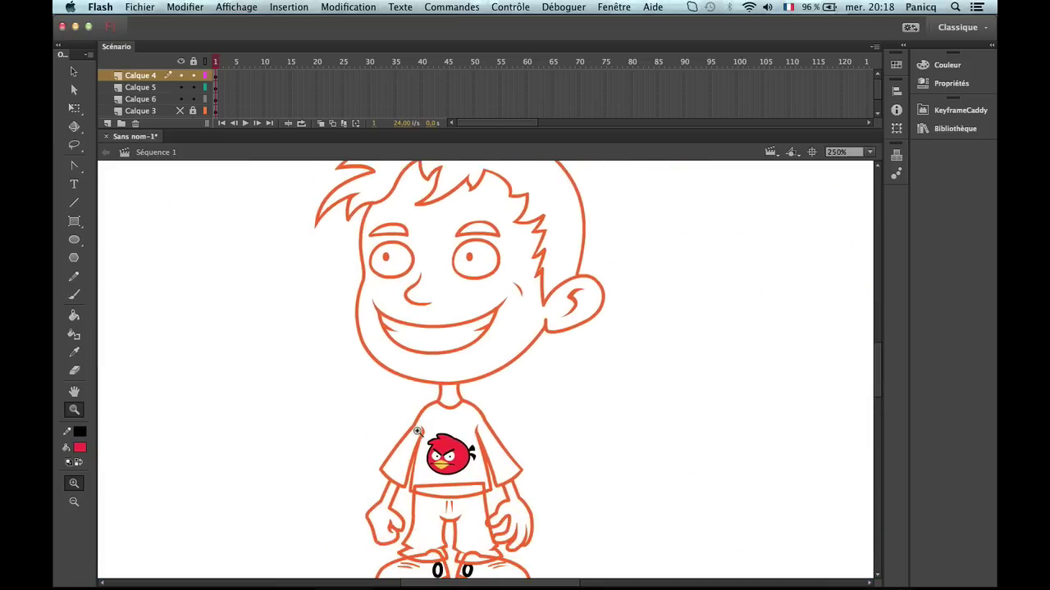
click(73, 315)
click(80, 447)
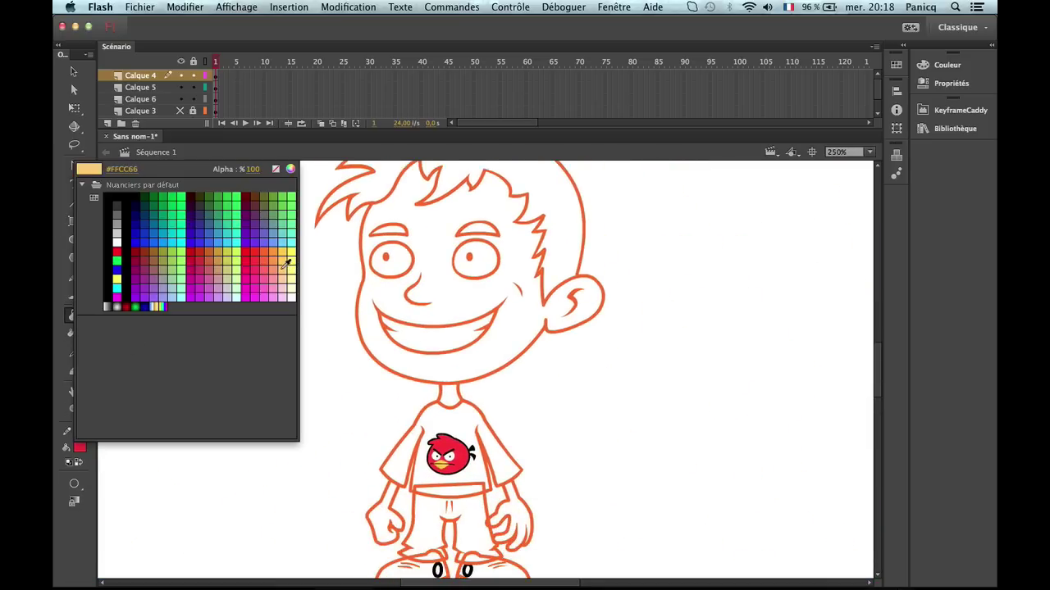
click(286, 272)
click(465, 302)
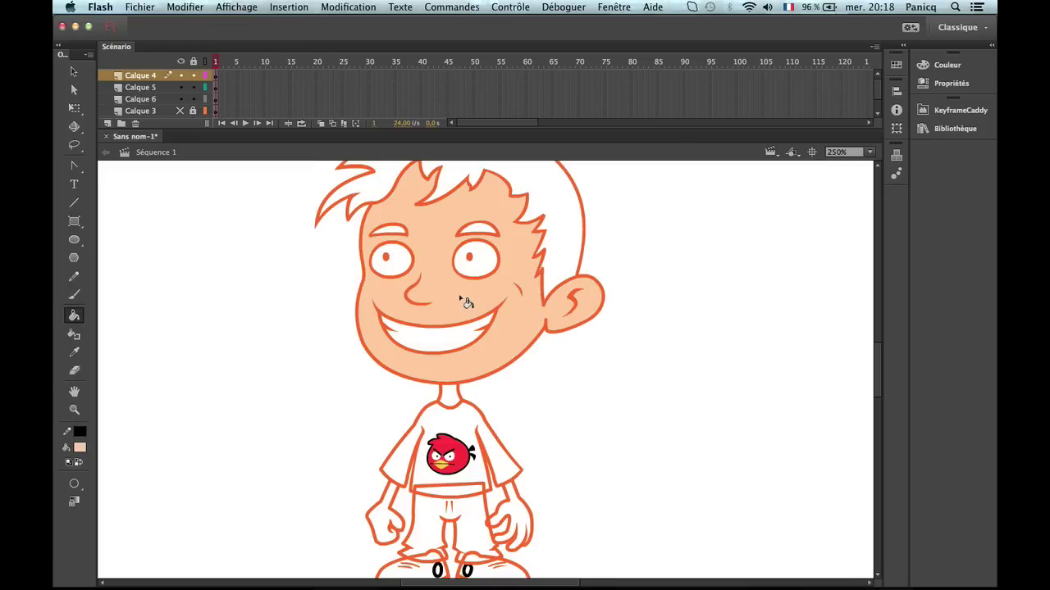
Undo the skin-tone fill of the face and ear.
scroll(462, 320, up, 2)
key(super+z)
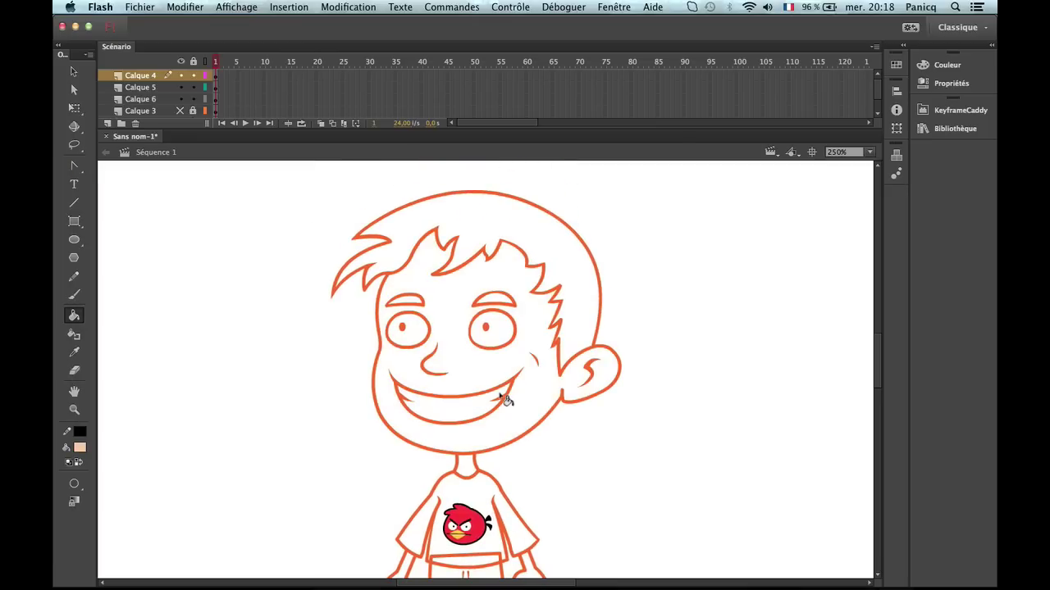
key(super+z)
Check the layer holding the bird by selecting its red fill and briefly hiding Calque 4.
scroll(533, 435, down, 2)
key(v)
click(572, 433)
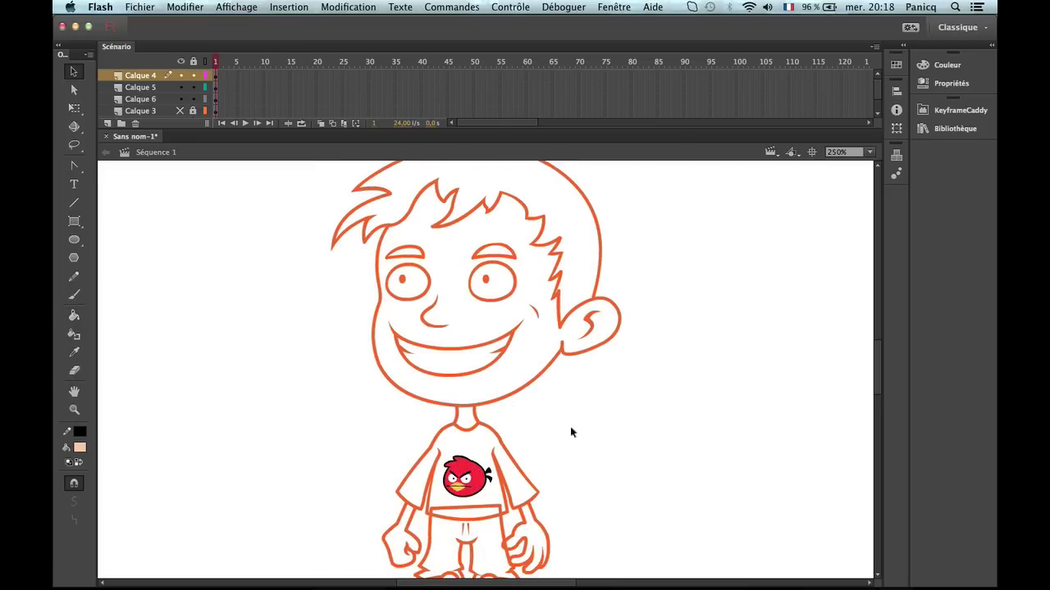
click(465, 466)
click(181, 75)
click(181, 75)
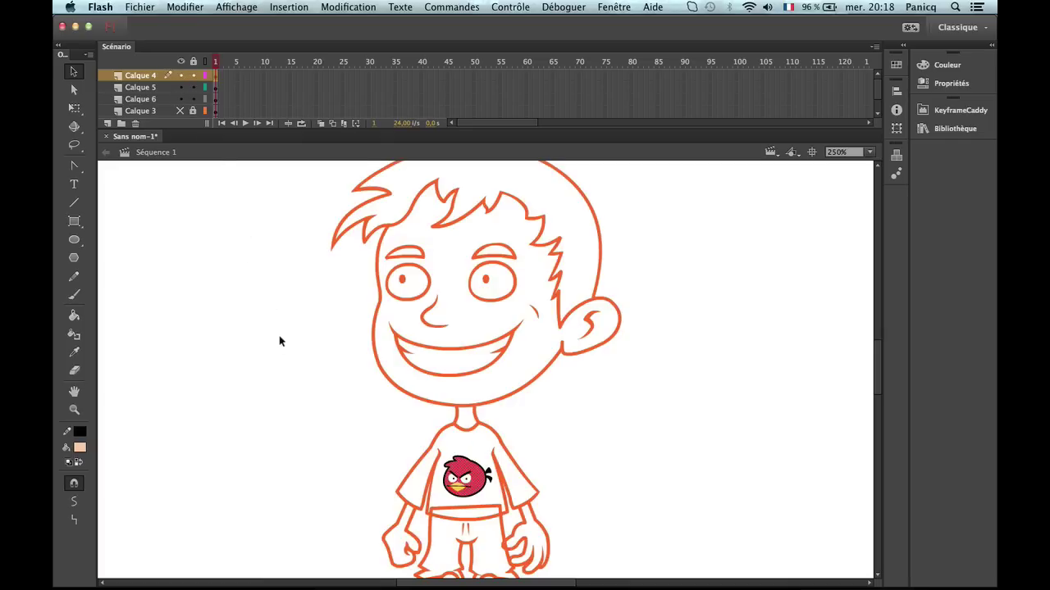
Lasso the entire bird, including its tail feathers, and cut it from Calque 4.
key(z)
click(475, 488)
key(v)
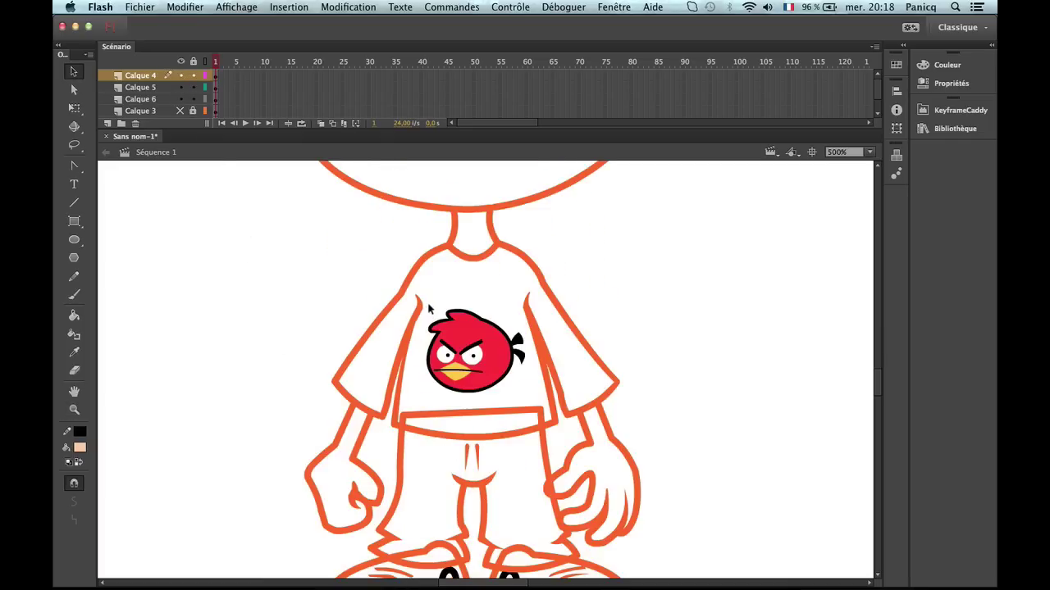
click(429, 310)
click(484, 393)
key(z)
click(482, 392)
key(v)
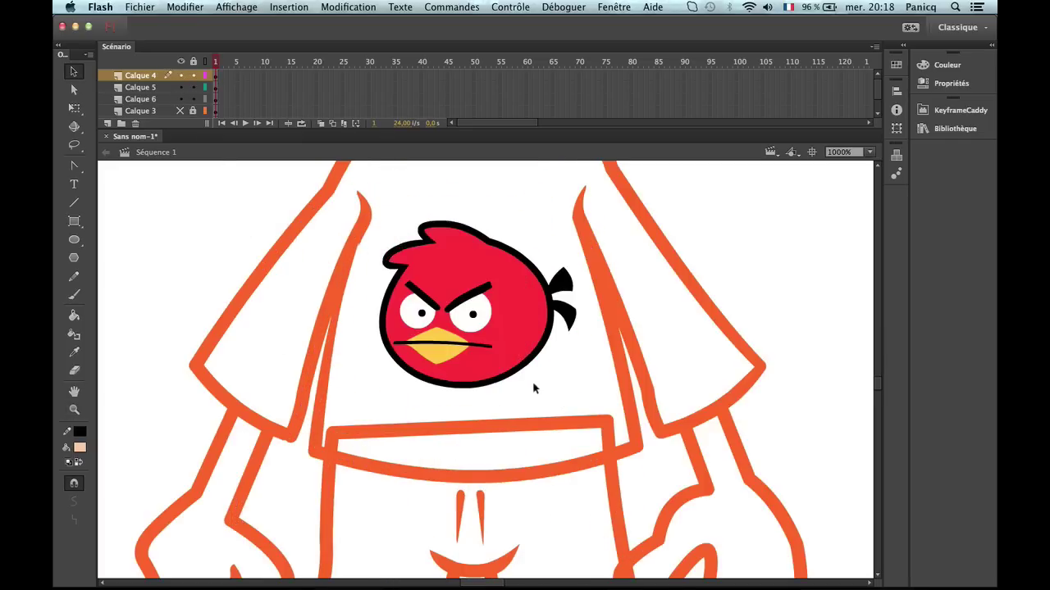
key(l)
mouse_move(506, 203)
mouse_down()
mouse_move(583, 288)
mouse_move(591, 353)
mouse_move(538, 407)
mouse_move(455, 421)
mouse_move(524, 395)
mouse_move(589, 341)
mouse_move(578, 264)
mouse_move(522, 215)
mouse_move(457, 196)
mouse_move(409, 211)
mouse_move(361, 268)
mouse_move(361, 316)
mouse_move(387, 377)
mouse_move(418, 386)
mouse_move(443, 345)
mouse_up()
click(432, 406)
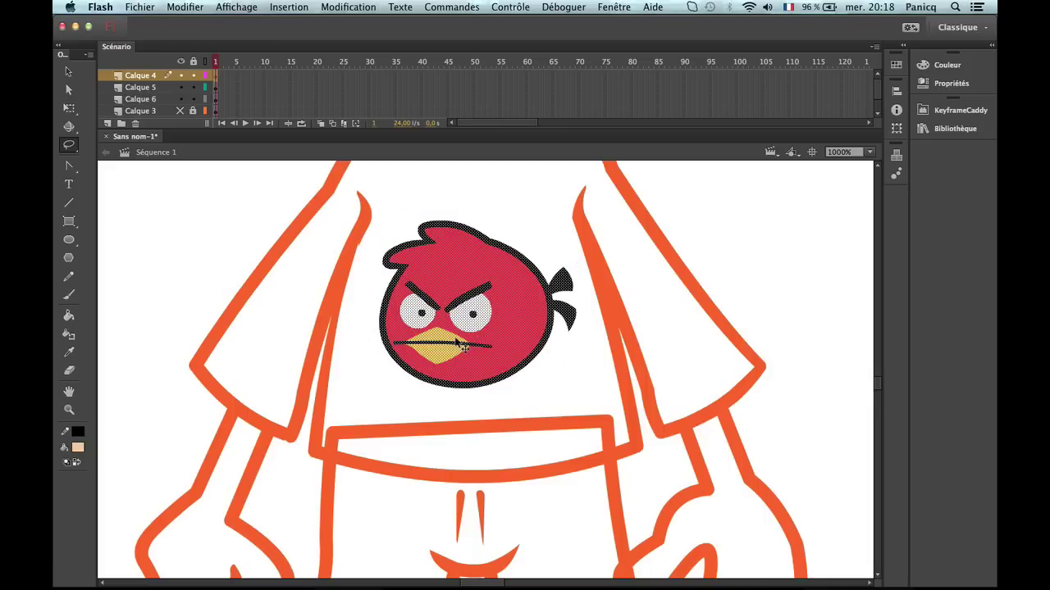
key(Delete)
Create a new layer above Calque 4 and paste the bird in place on it.
click(107, 123)
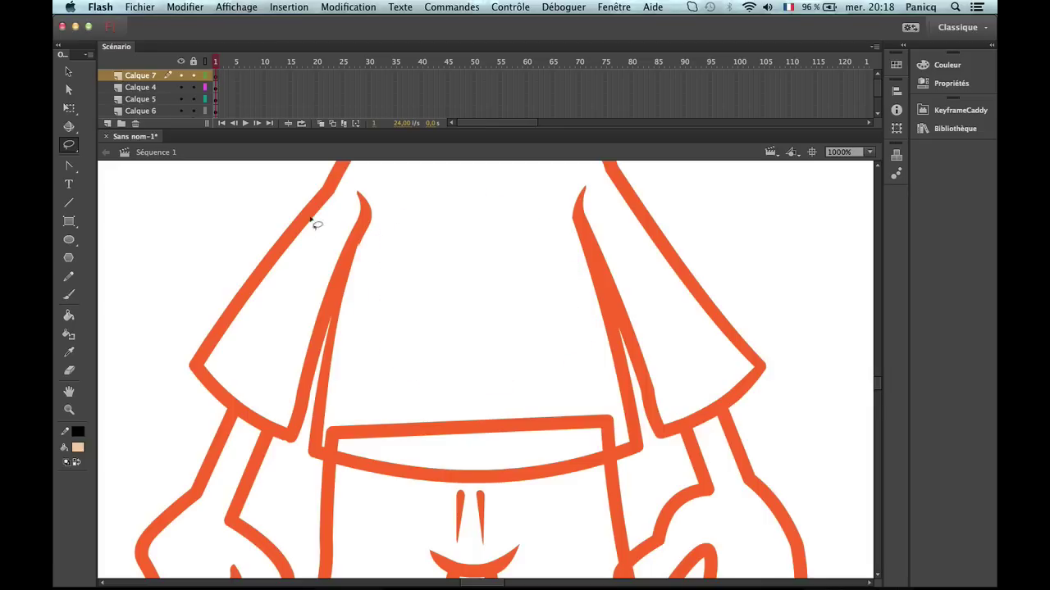
key(super+shift+v)
click(439, 260)
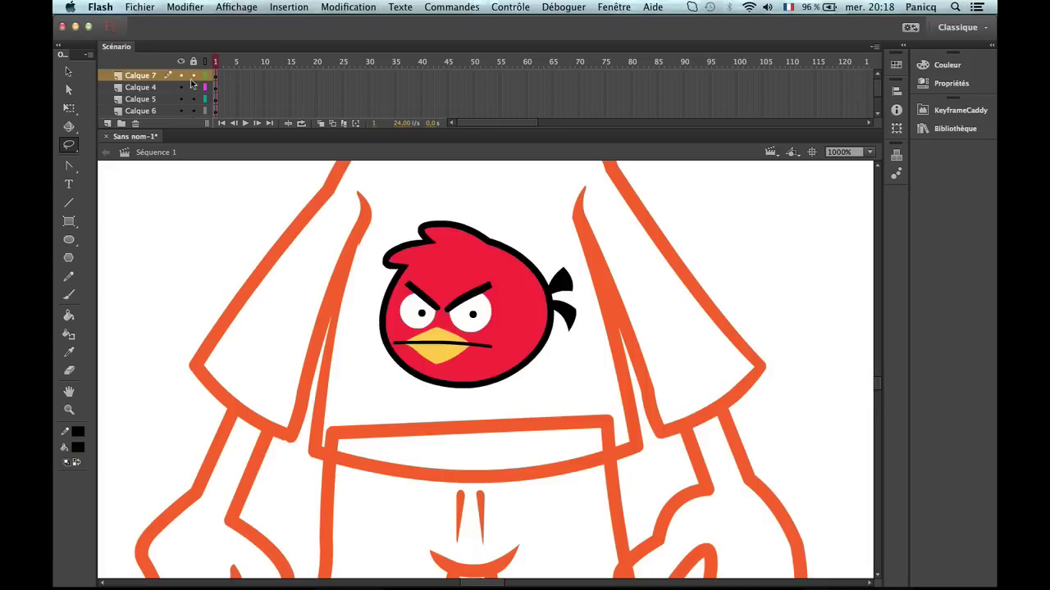
Lock the bird's layer Calque 7 and recolour all the character's outlines on Calque 4 black.
key(z)
alt+click(486, 318)
alt+click(486, 318)
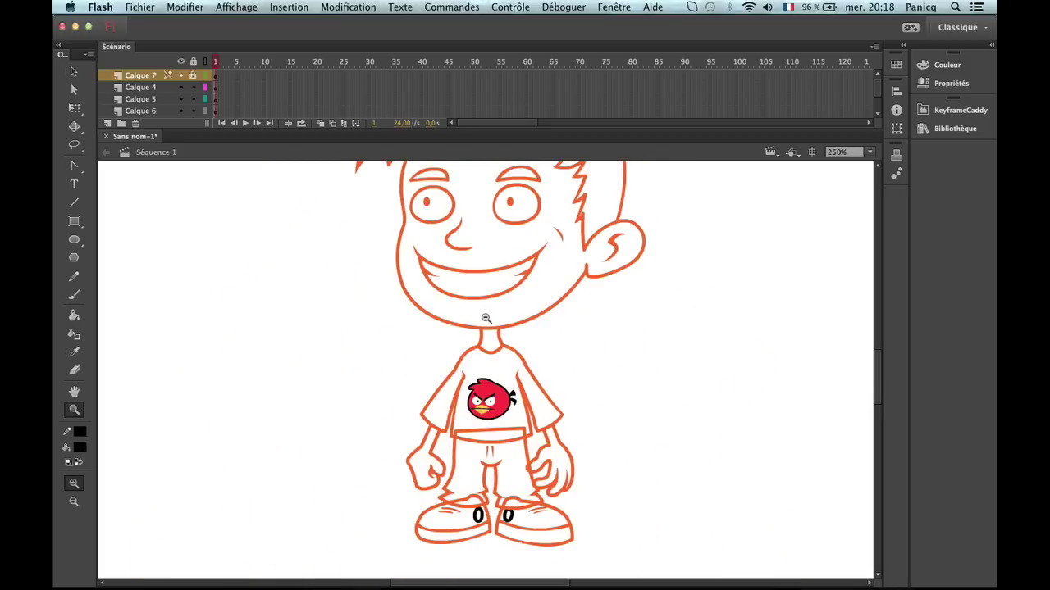
alt+click(486, 320)
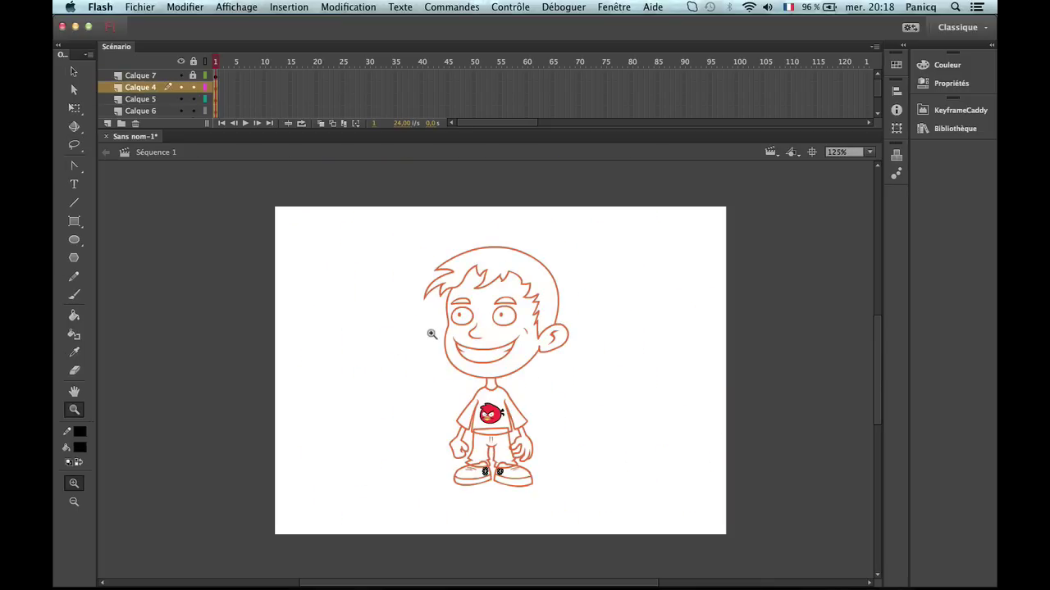
key(v)
click(80, 431)
click(107, 191)
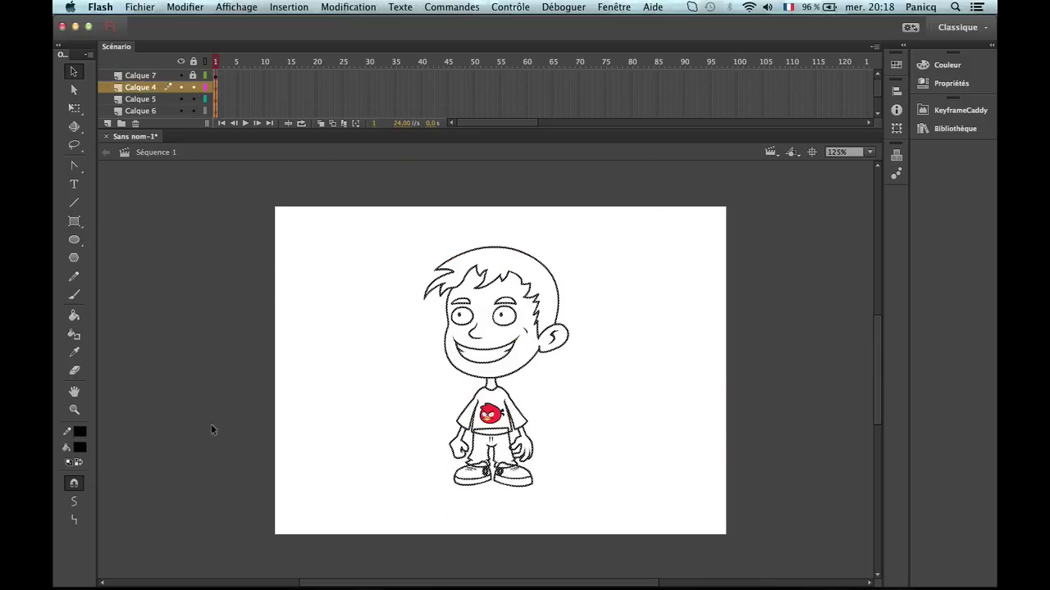
Fill the upper parts of both shoes with the same red as the T-shirt bird.
key(z)
click(516, 405)
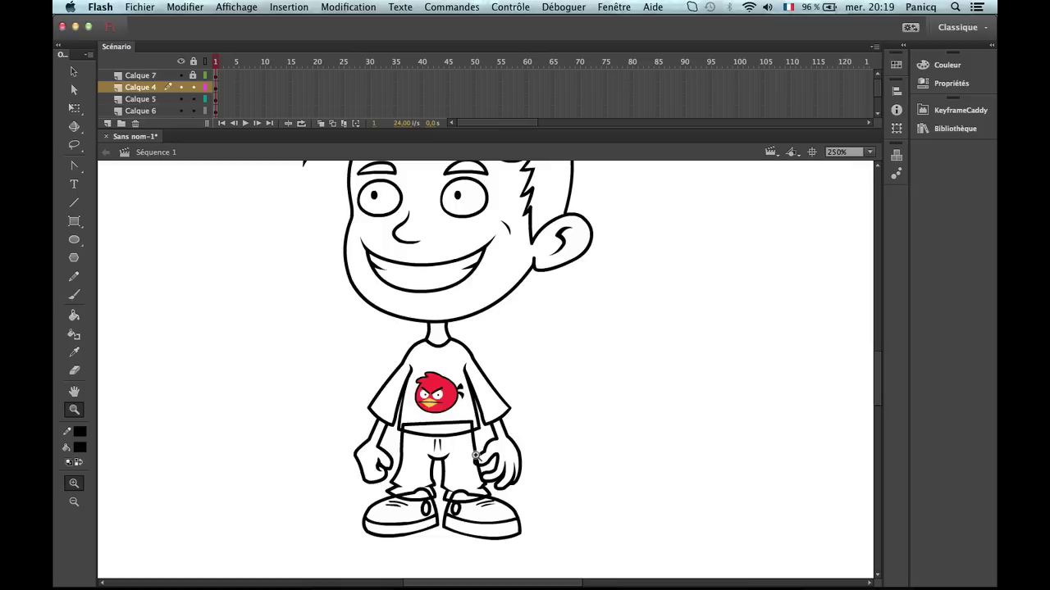
click(441, 509)
key(v)
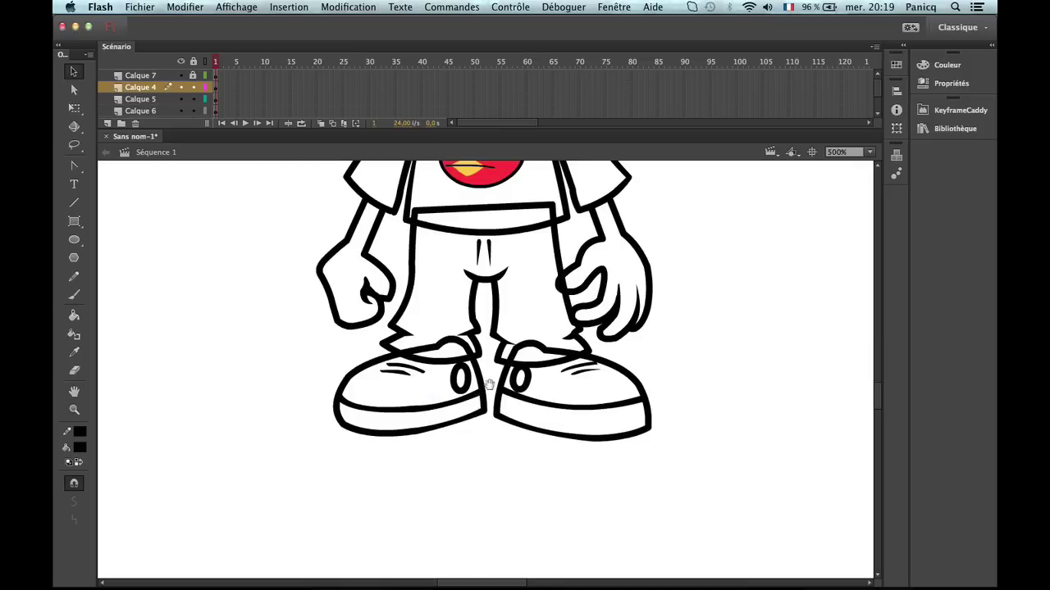
click(74, 315)
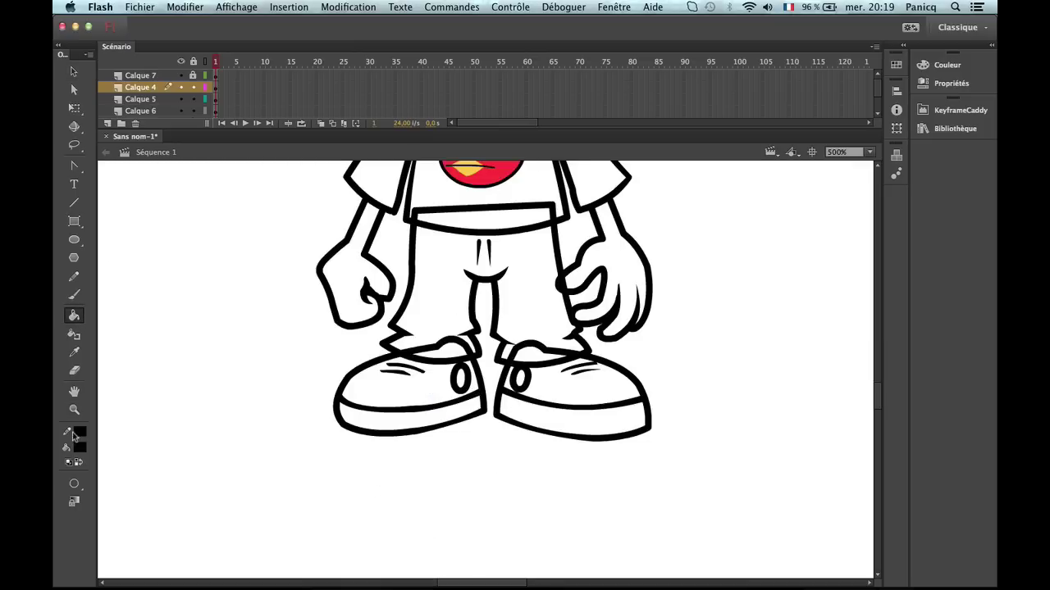
drag(287, 394, 244, 492)
click(80, 447)
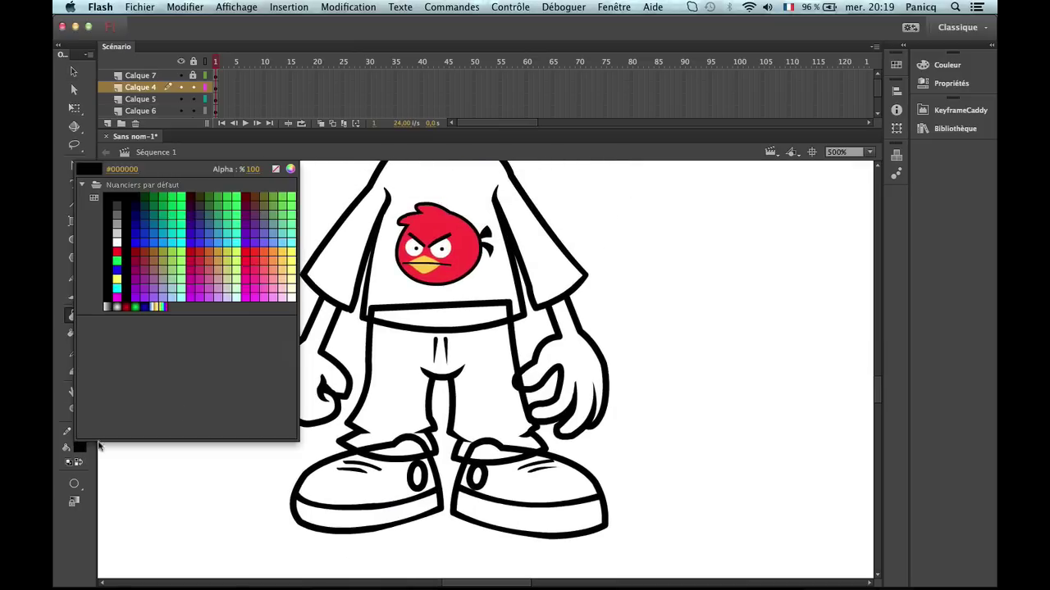
click(468, 236)
click(384, 495)
click(503, 496)
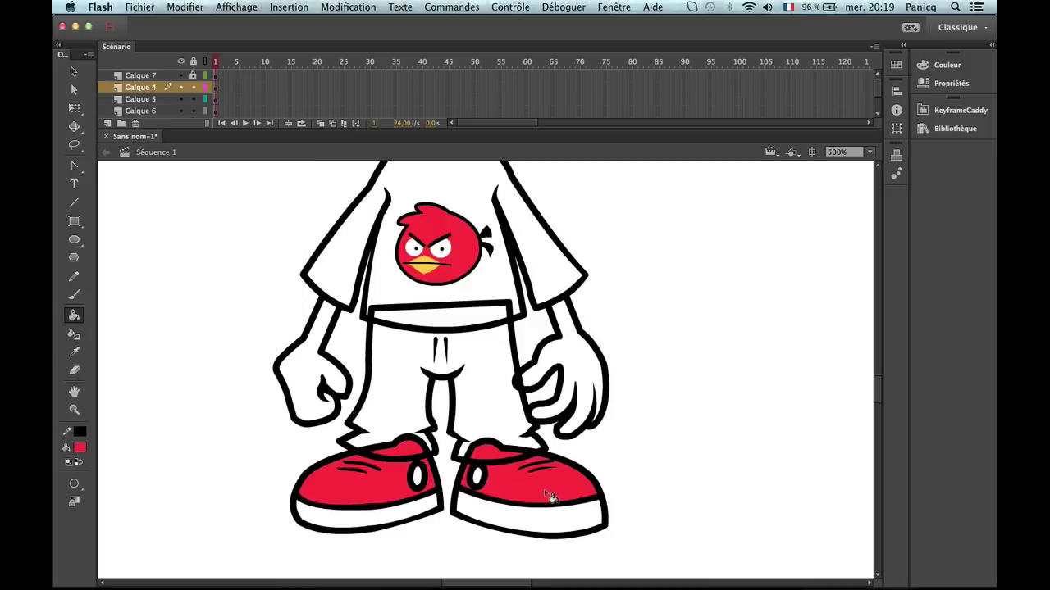
Fill the small oval on each shoe with light pink.
key(super+equal)
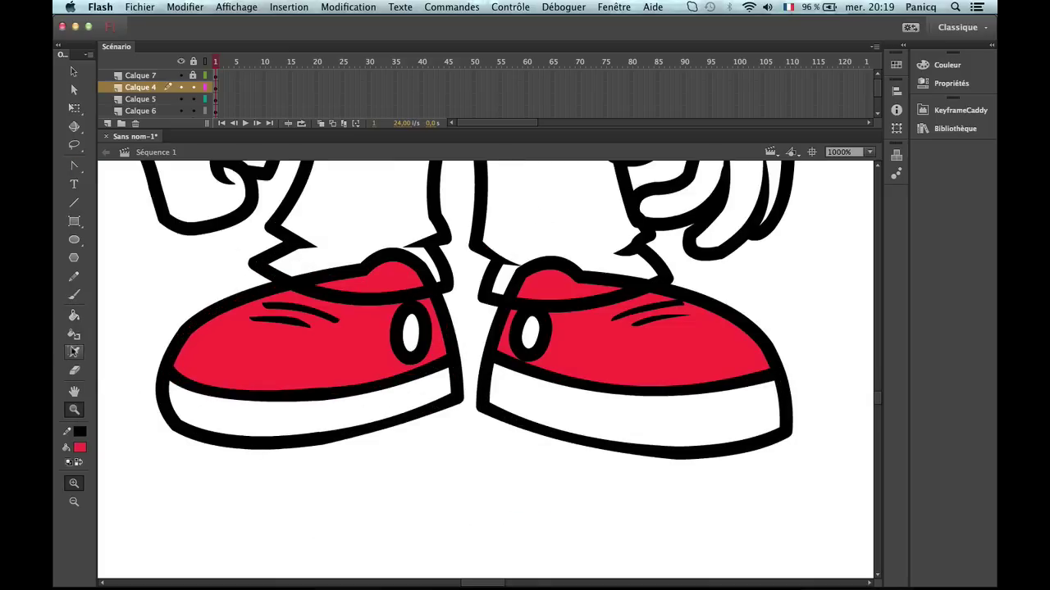
click(80, 448)
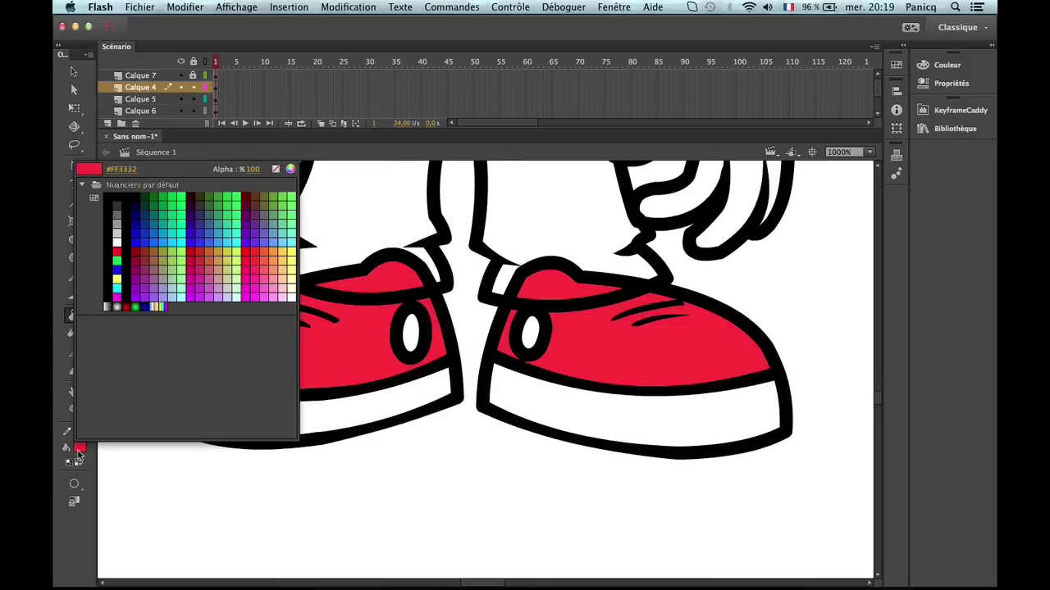
click(289, 290)
click(410, 332)
click(531, 334)
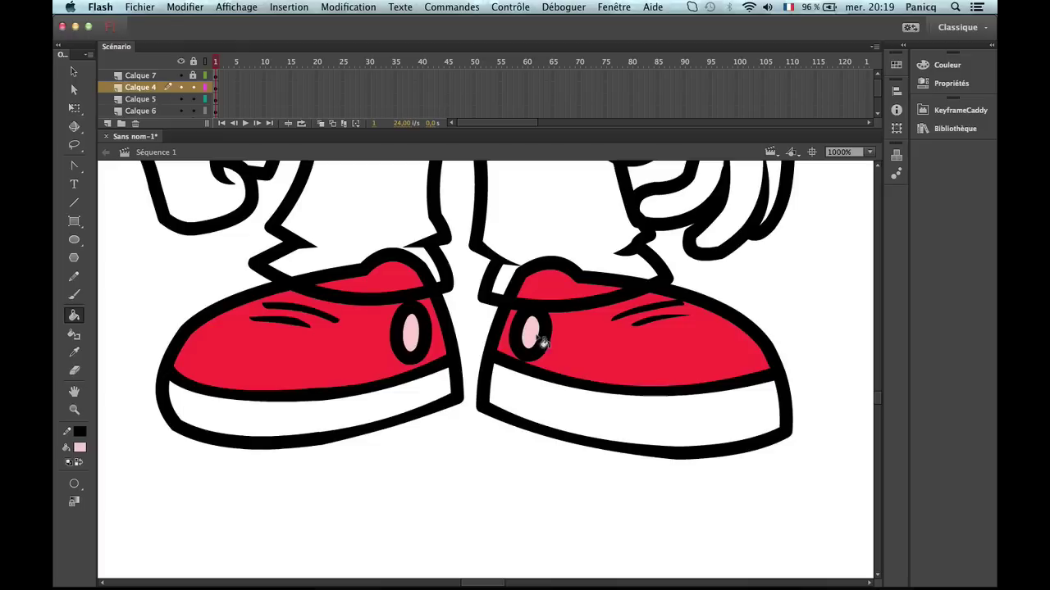
Delete the black outlines around the pink ovals on both shoes.
key(v)
click(542, 340)
key(Delete)
click(419, 365)
key(Delete)
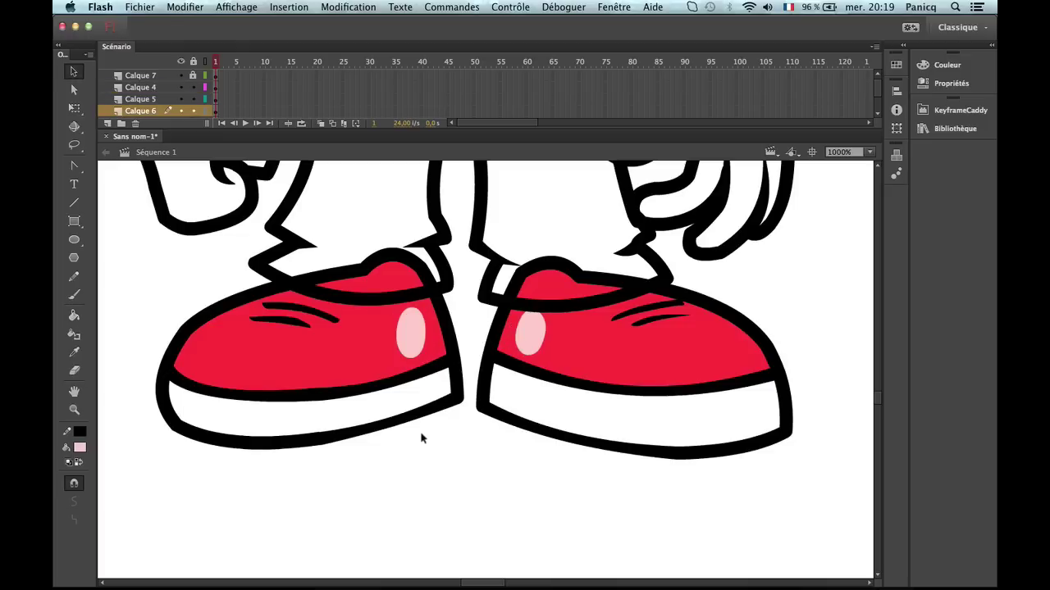
Fill the soles of both shoes with the light pink of the ovals.
key(z)
alt+click(438, 398)
click(489, 400)
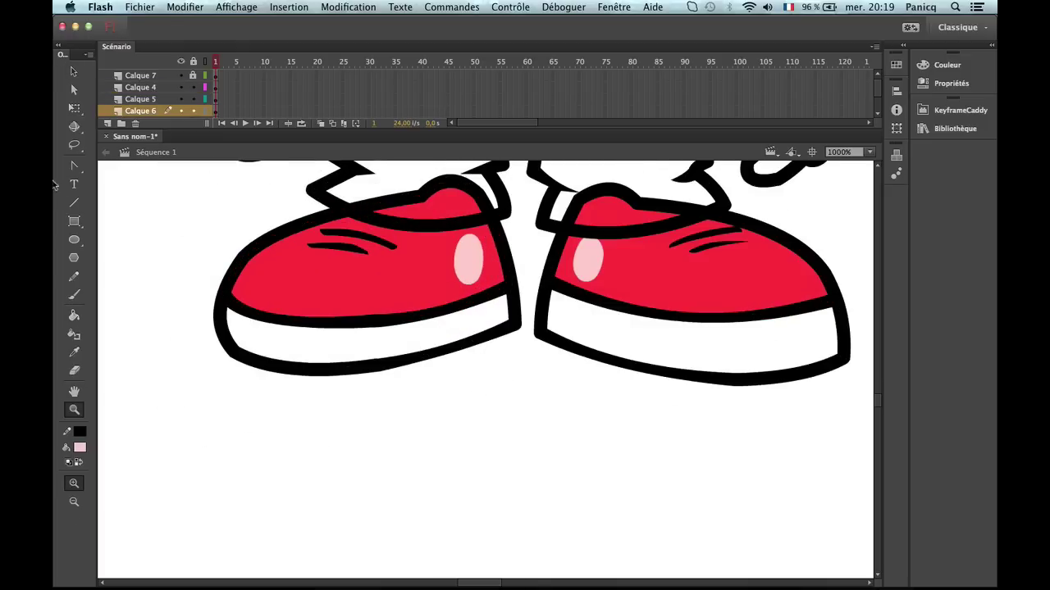
click(73, 315)
click(337, 351)
click(637, 344)
key(z)
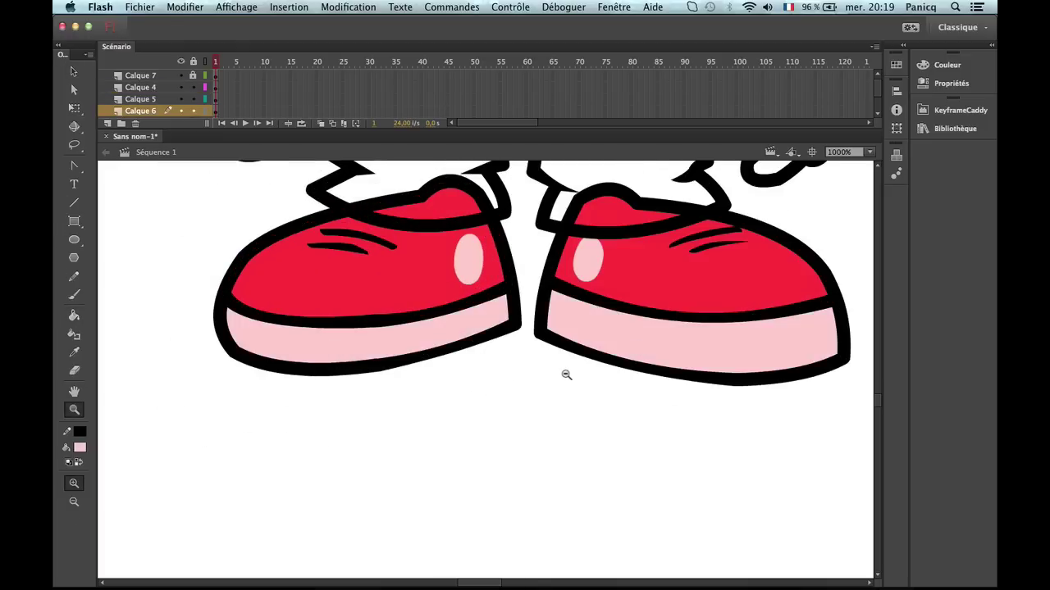
Fill the soles of both shoes with light grey.
click(80, 447)
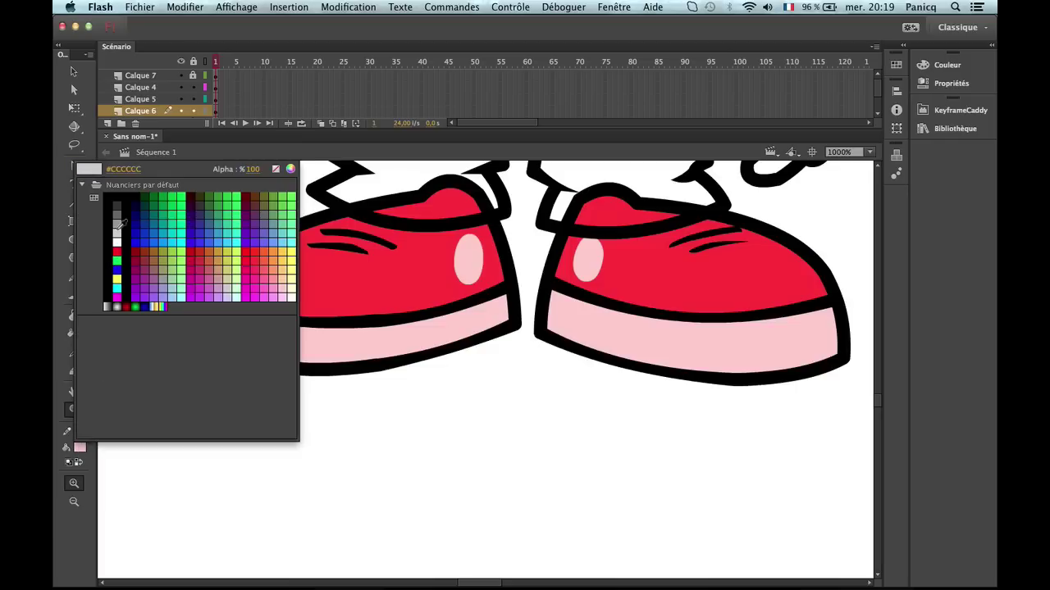
click(202, 278)
key(k)
click(302, 345)
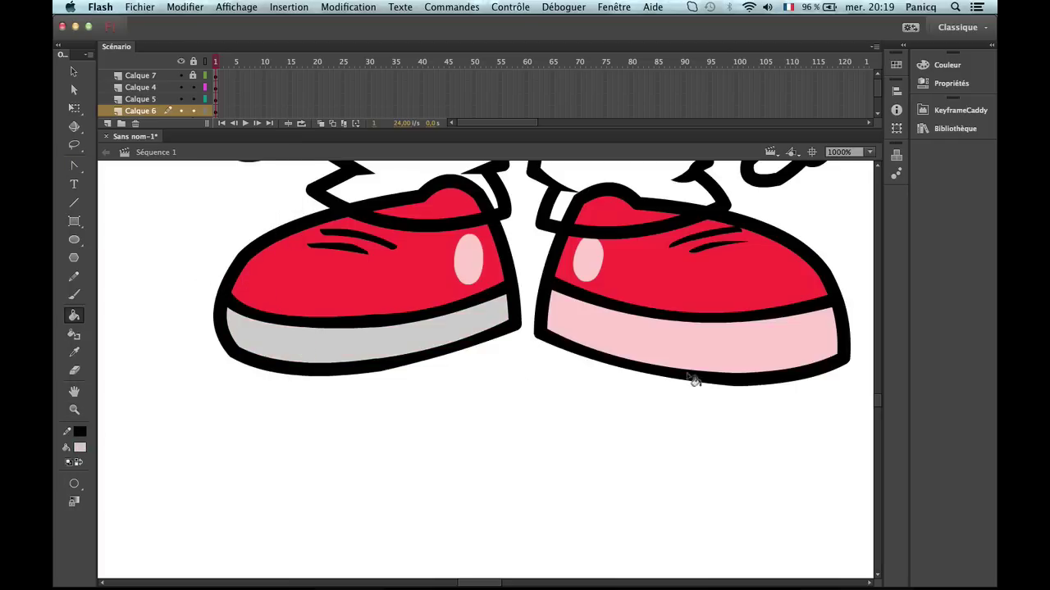
click(694, 373)
Mix a very pale cream fill colour, FFFEEA, and fill the whites of both eyes with it.
key(z)
alt+click(621, 362)
alt+click(517, 304)
scroll(517, 304, up, 5)
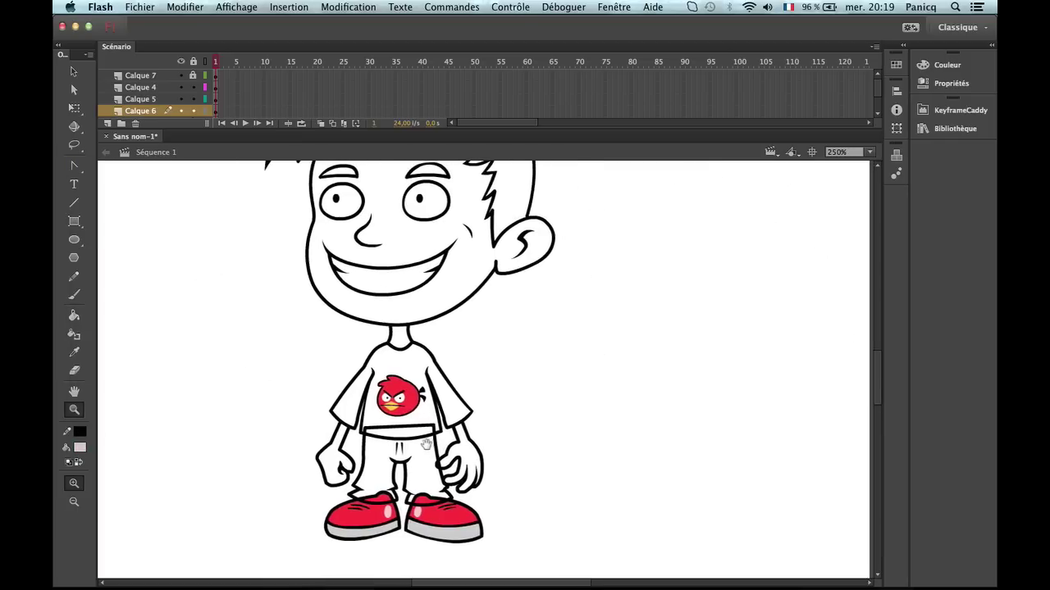
scroll(414, 374, up, 3)
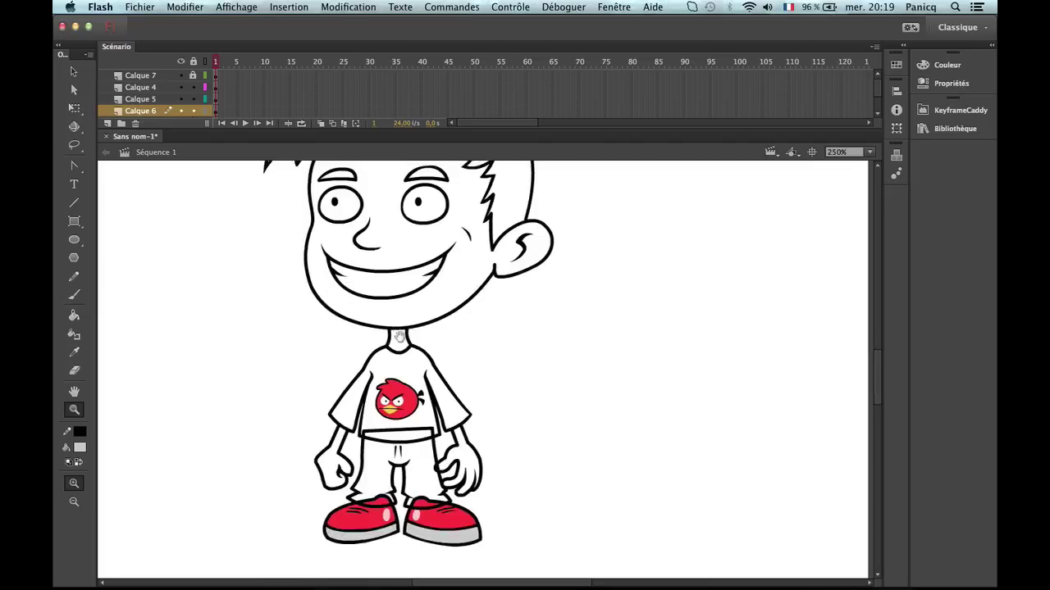
click(74, 315)
click(75, 447)
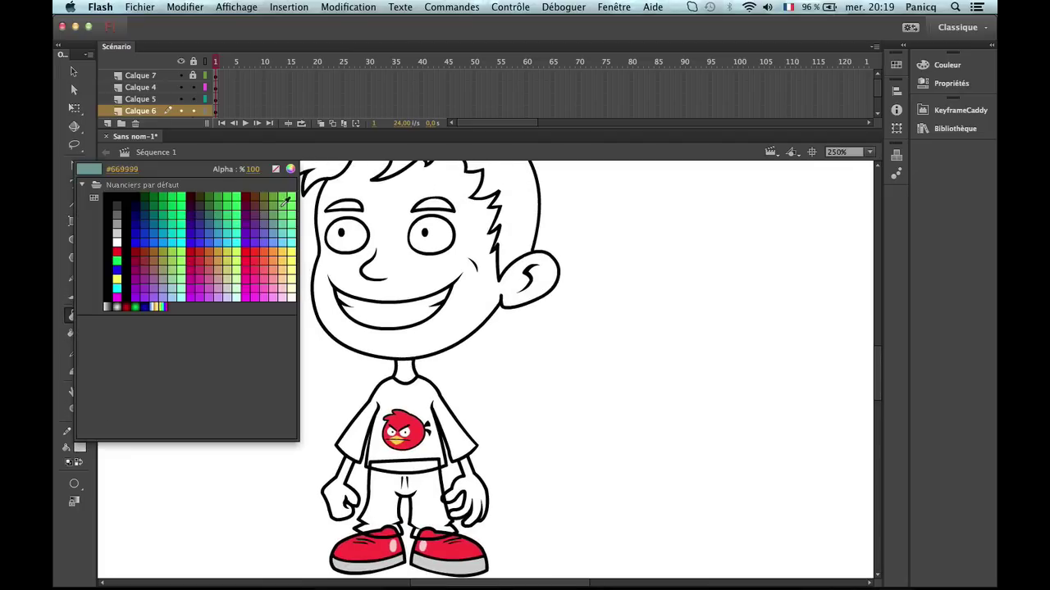
click(287, 291)
click(76, 448)
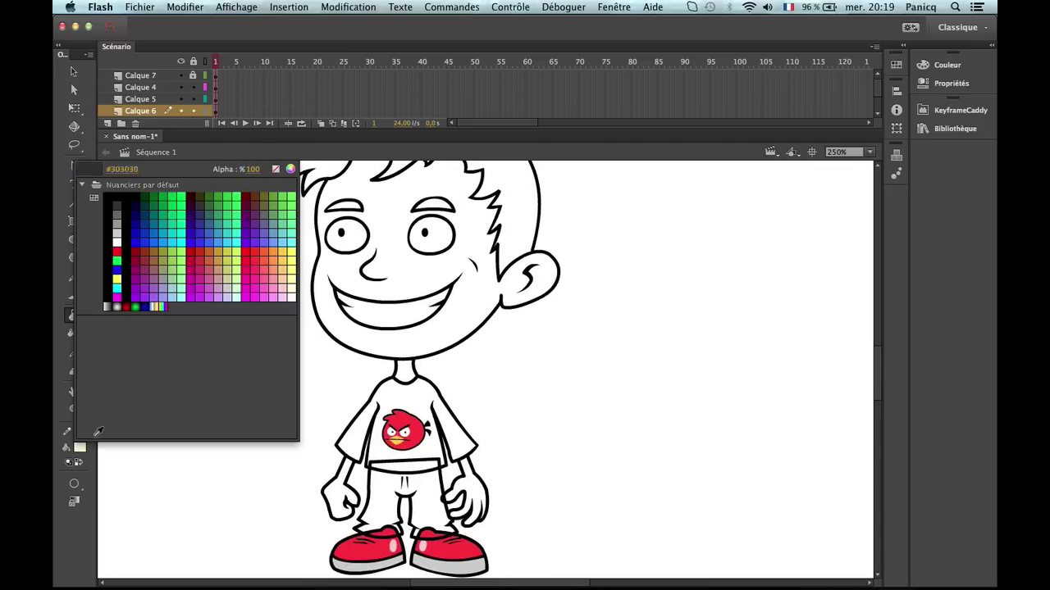
click(290, 170)
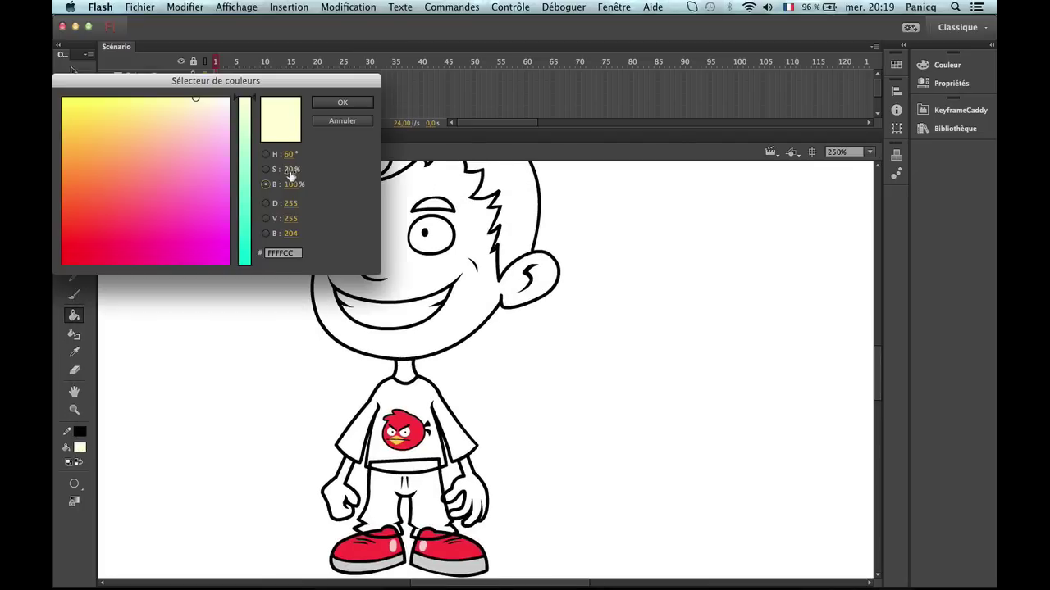
click(265, 185)
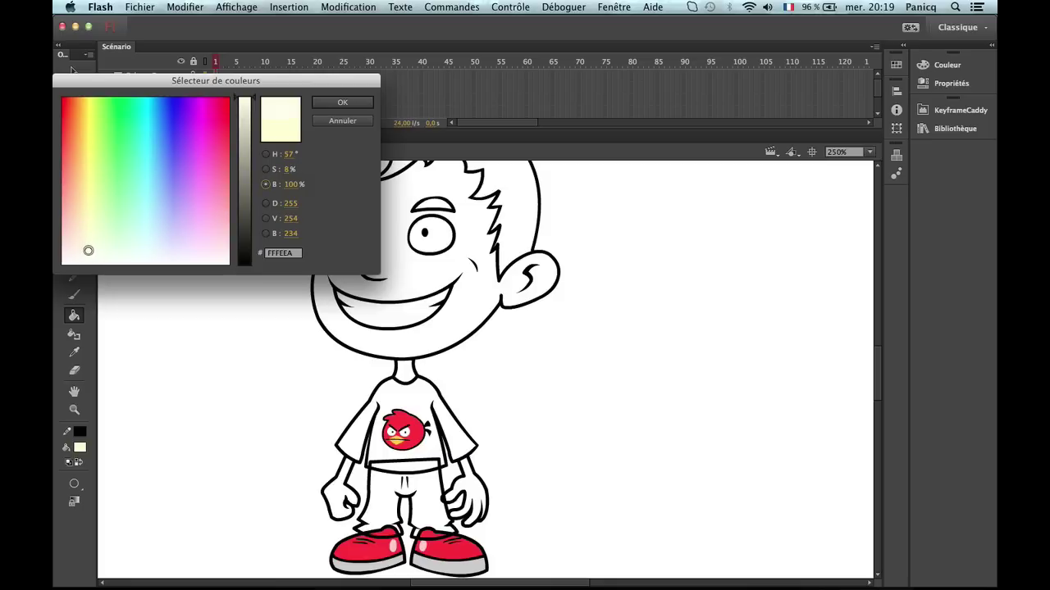
key(Return)
click(366, 246)
click(435, 246)
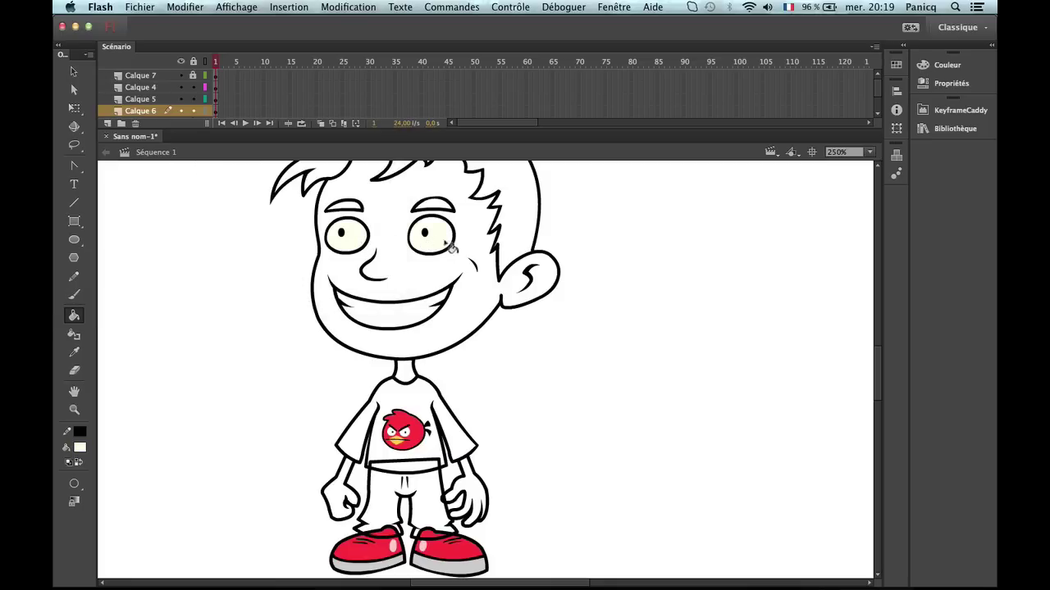
Mix the peach skin colour FFB57F and fill the face, ear, arms and hands with it.
scroll(410, 213, down, 1)
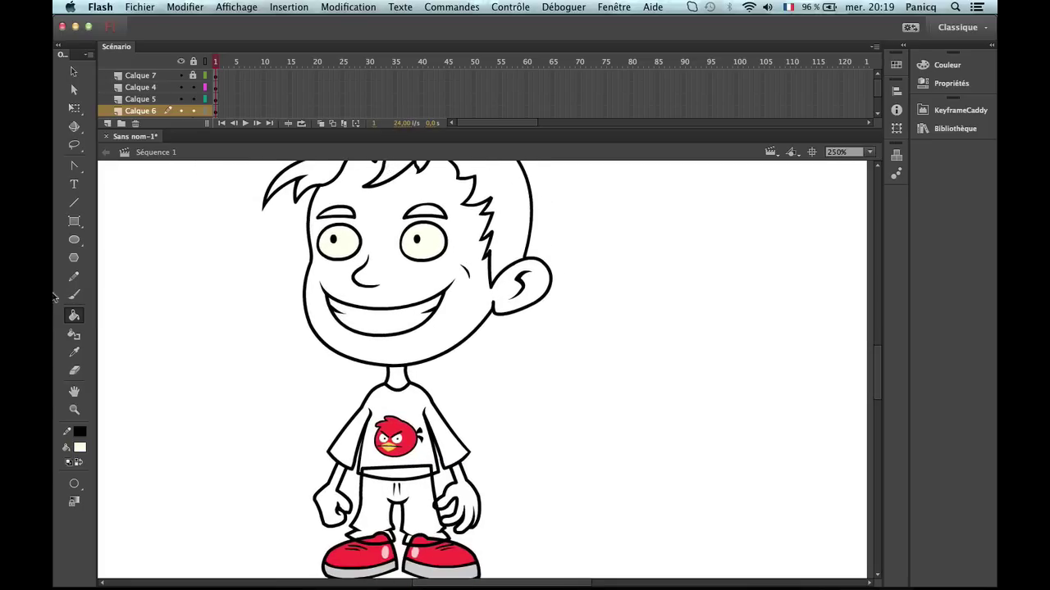
click(80, 447)
click(290, 169)
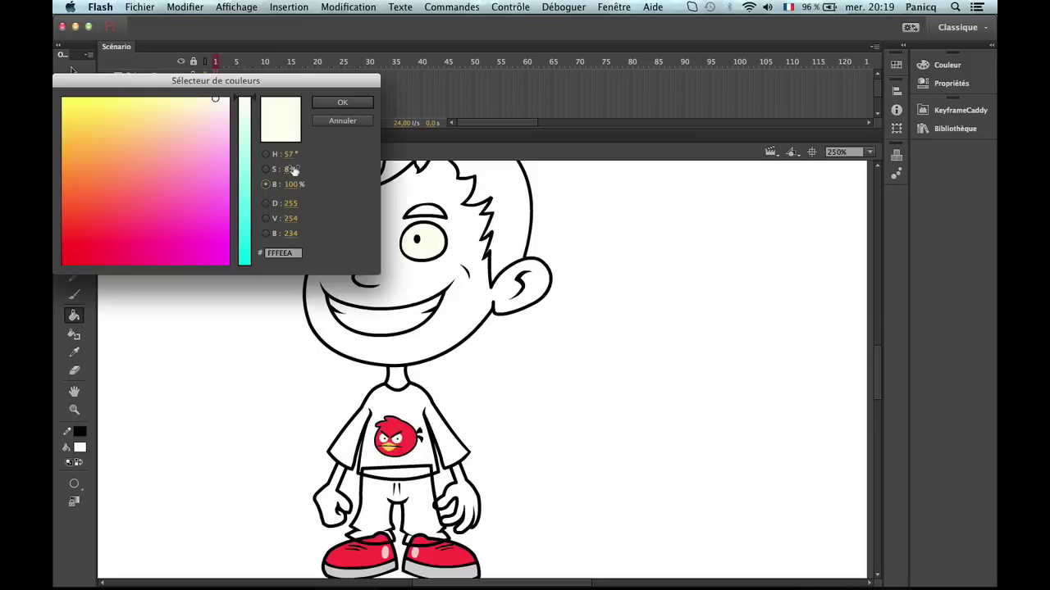
mouse_move(151, 131)
mouse_down()
mouse_move(134, 153)
mouse_move(150, 154)
mouse_move(146, 146)
mouse_up()
click(342, 102)
click(479, 287)
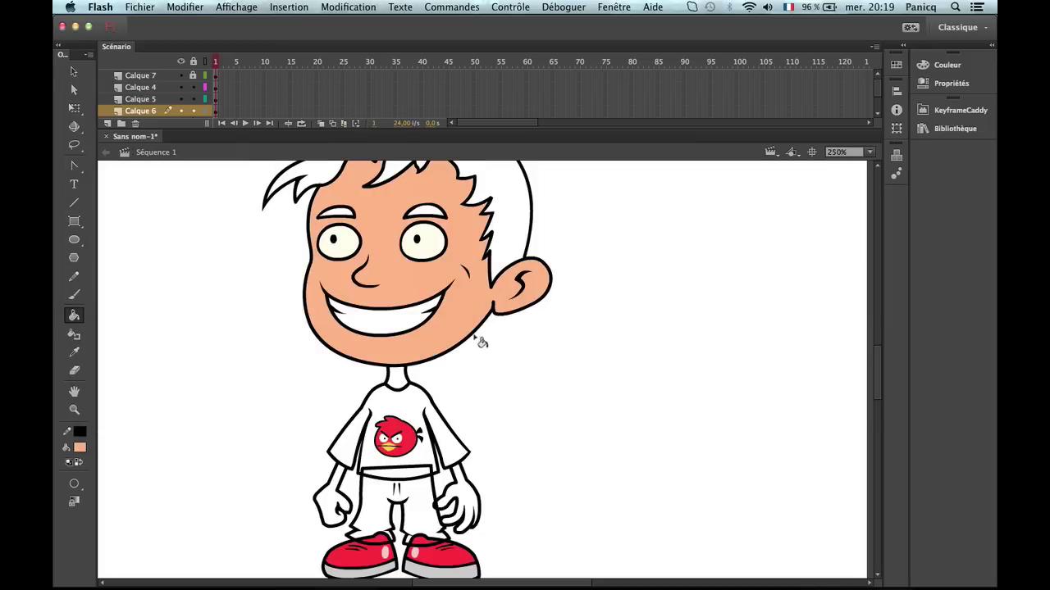
Darken the peach skin colour slightly by lowering its brightness and fill the neck with it.
key(z)
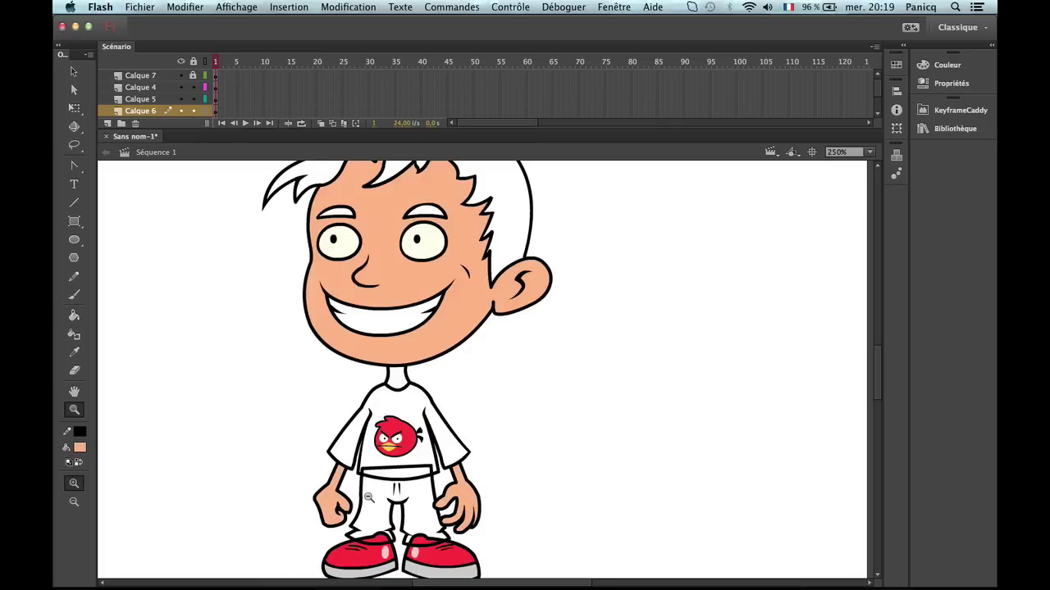
alt+click(350, 492)
click(487, 282)
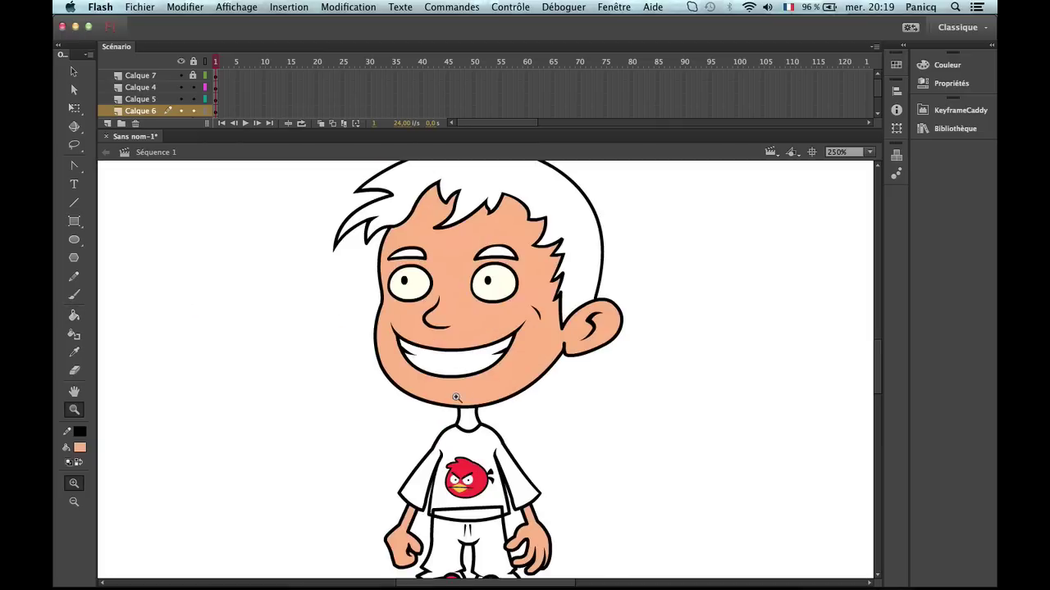
click(79, 447)
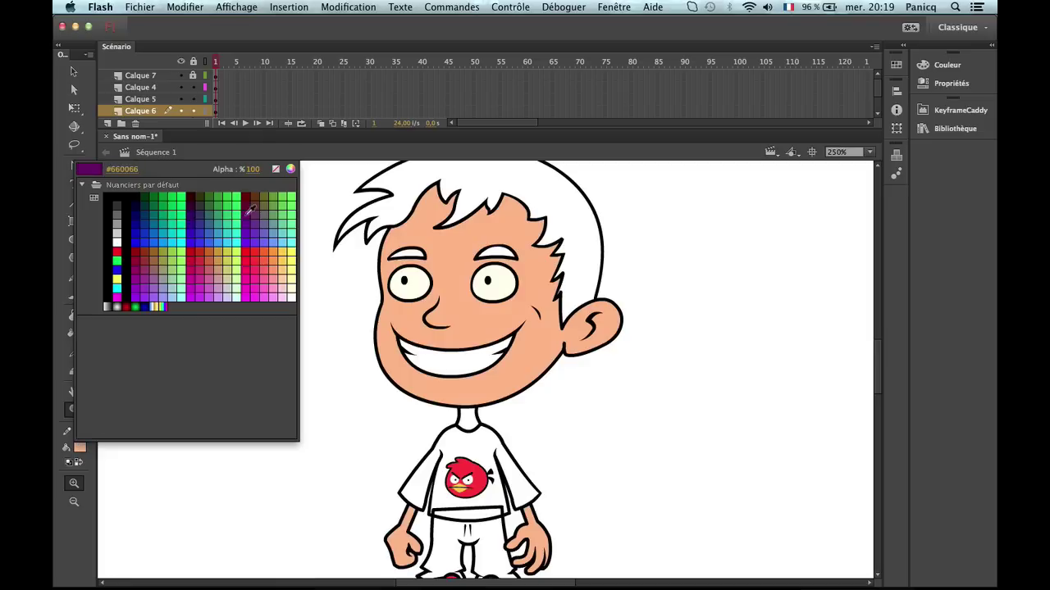
click(287, 167)
click(266, 185)
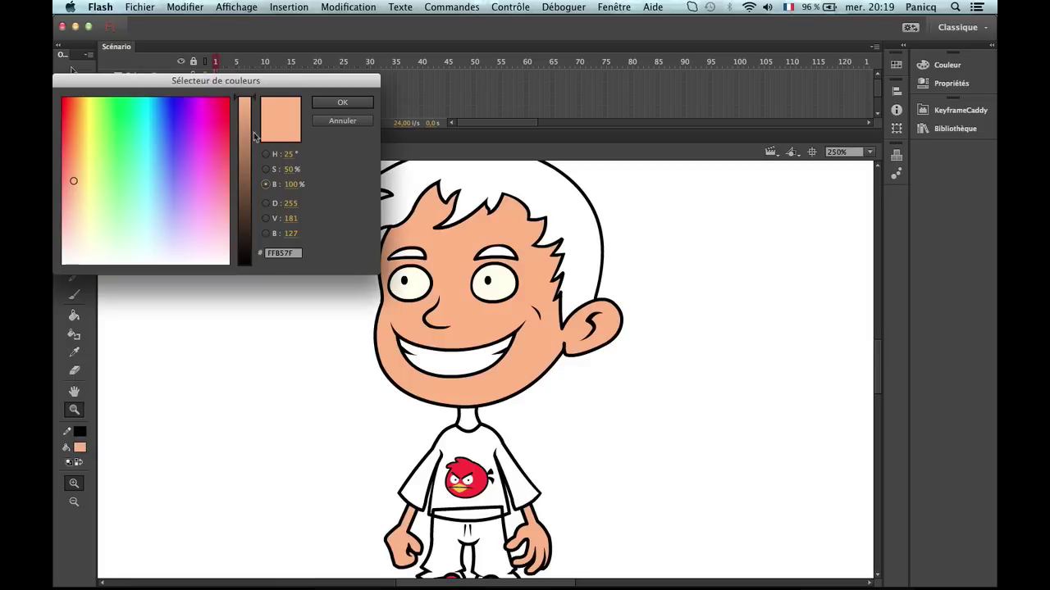
click(254, 111)
key(Return)
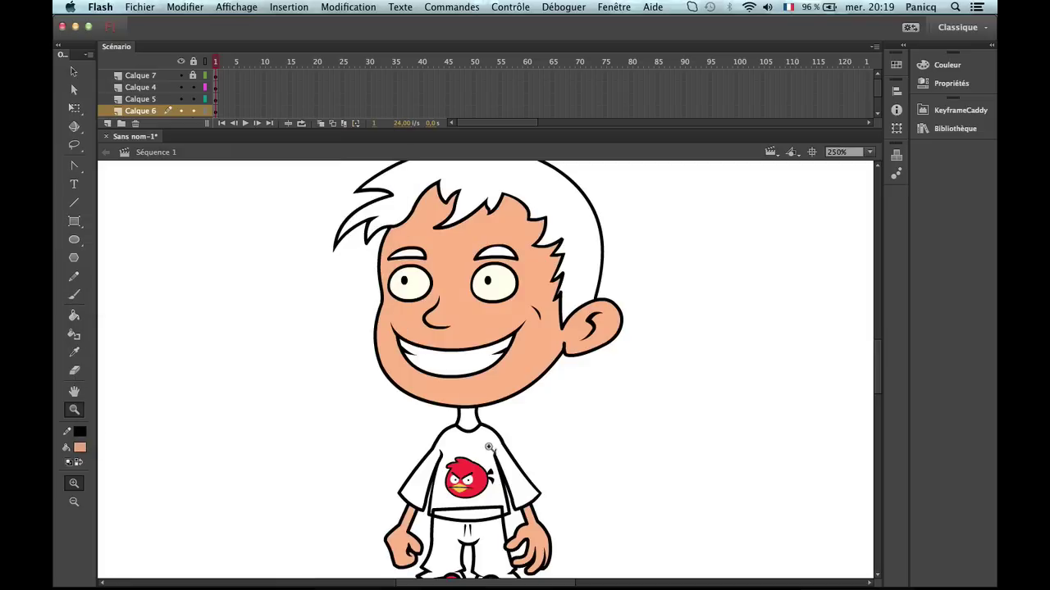
key(h)
drag(474, 424, 478, 332)
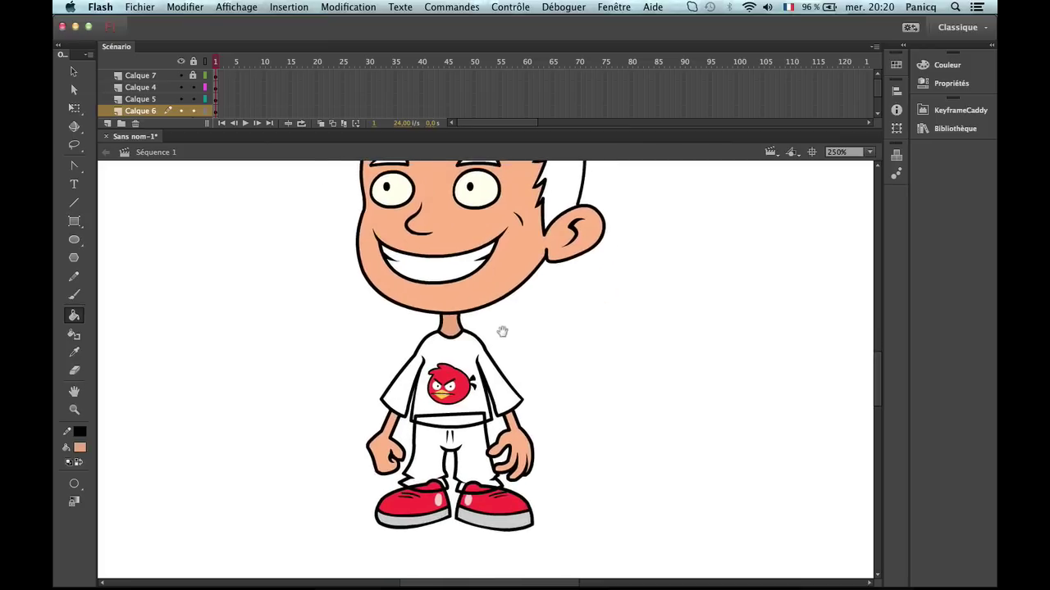
Fill the T-shirt, including both sleeves and the hem, with orange on Calque 4.
key(v)
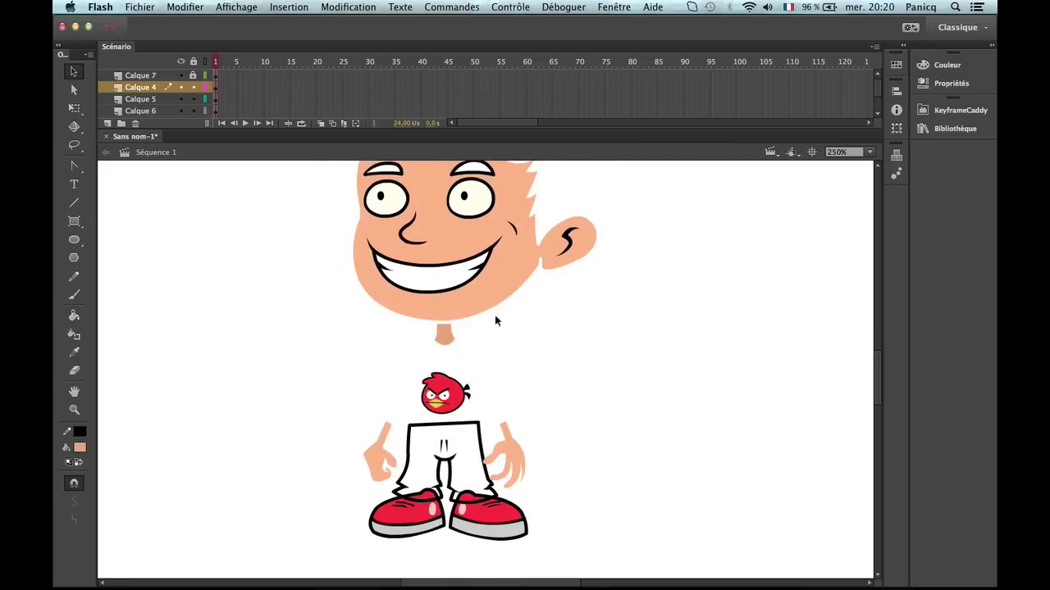
drag(497, 319, 483, 387)
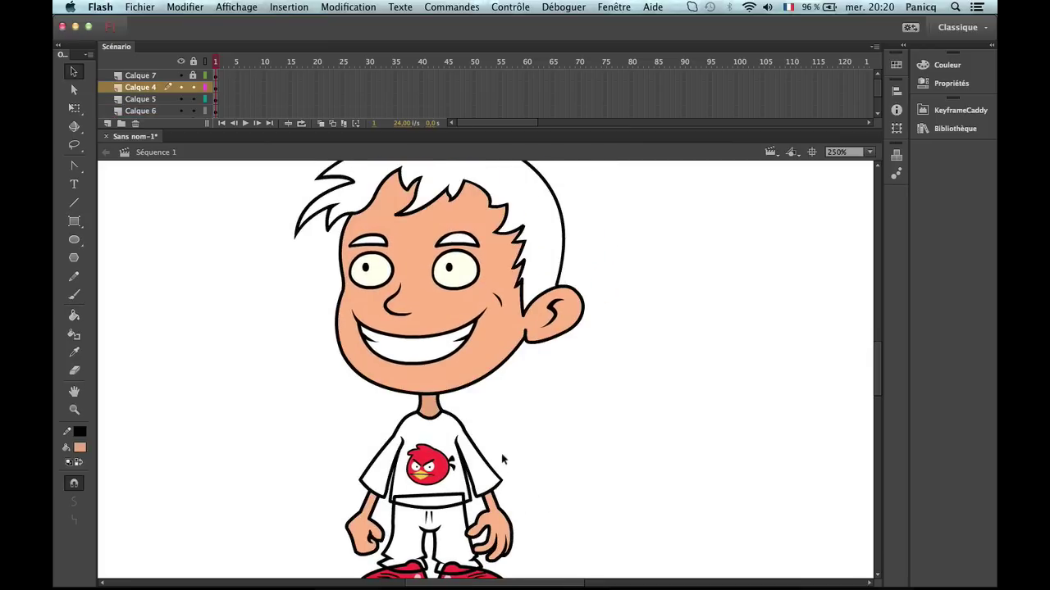
key(z)
alt+click(510, 450)
click(463, 441)
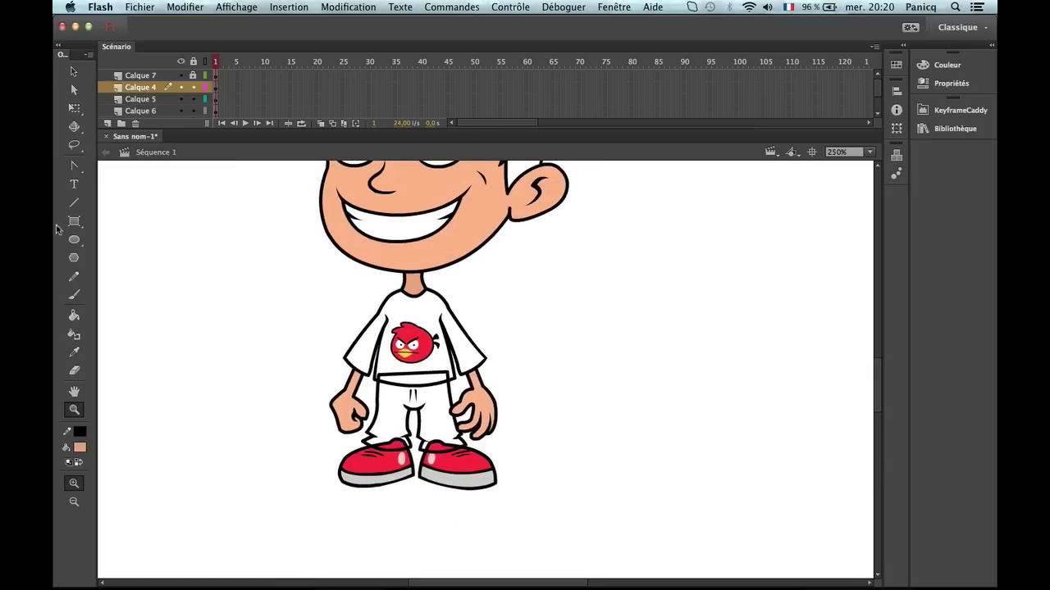
click(74, 315)
click(82, 446)
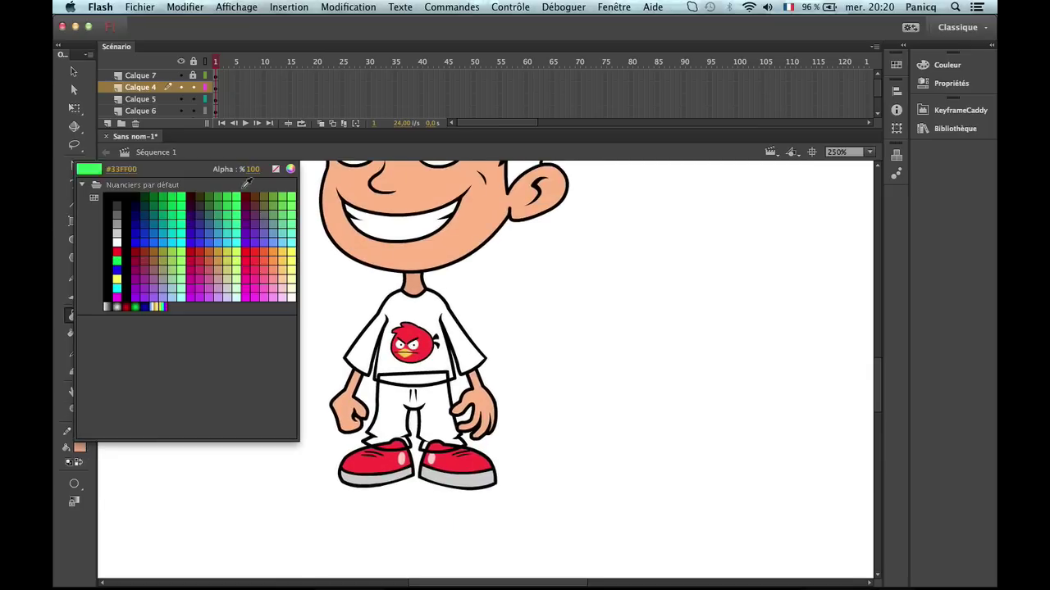
click(279, 247)
click(438, 317)
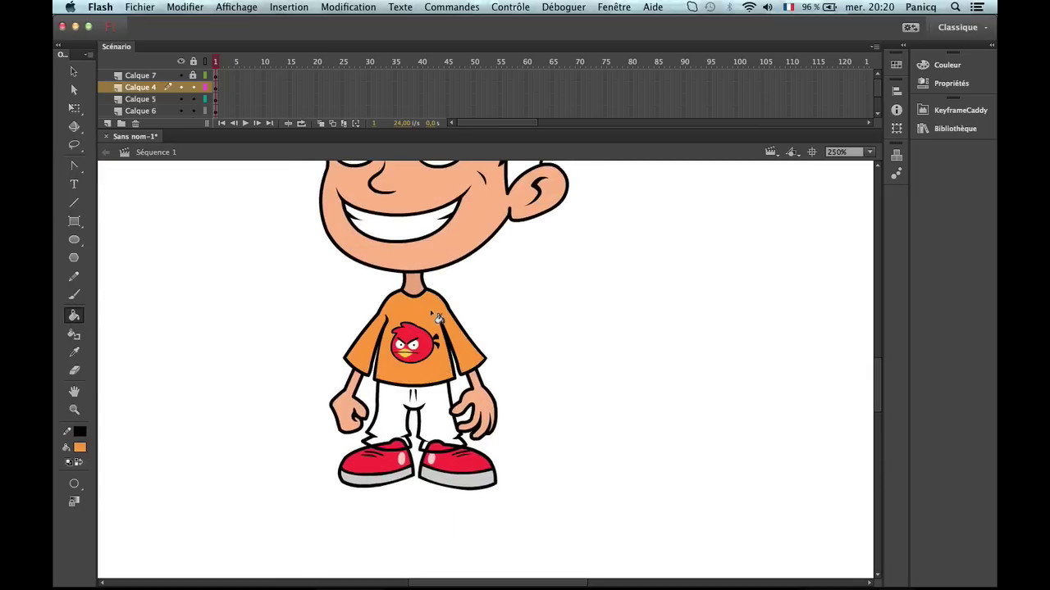
scroll(483, 375, up, 5)
scroll(471, 438, down, 4)
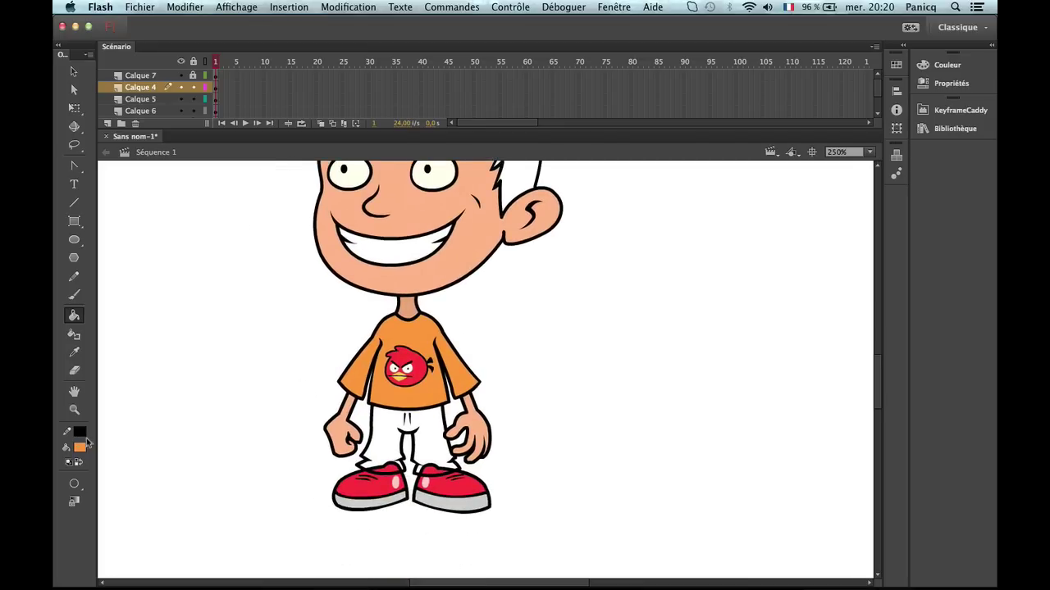
Fill the trousers with the greyish violet-blue 666699.
click(80, 446)
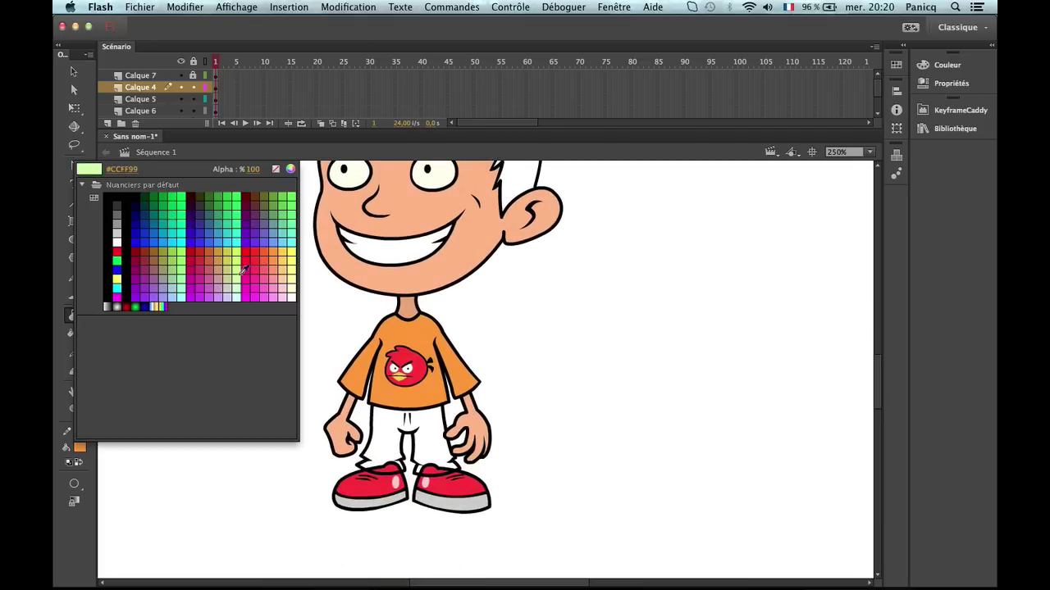
click(270, 220)
click(428, 447)
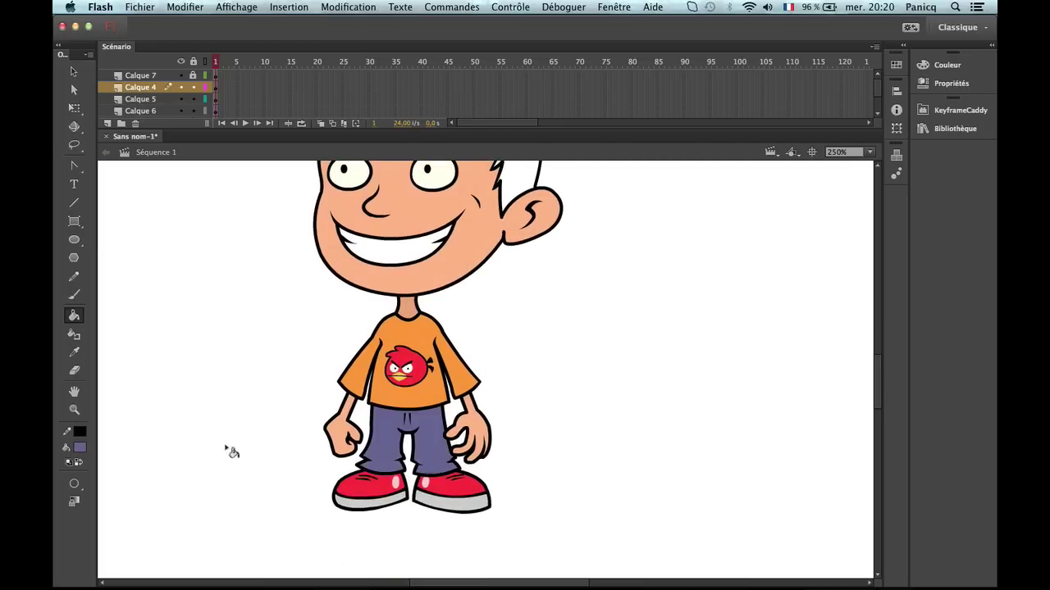
scroll(354, 435, up, 2)
Mix the dark denim blue 3E4876 as the fill colour and fill the trousers with it.
click(80, 447)
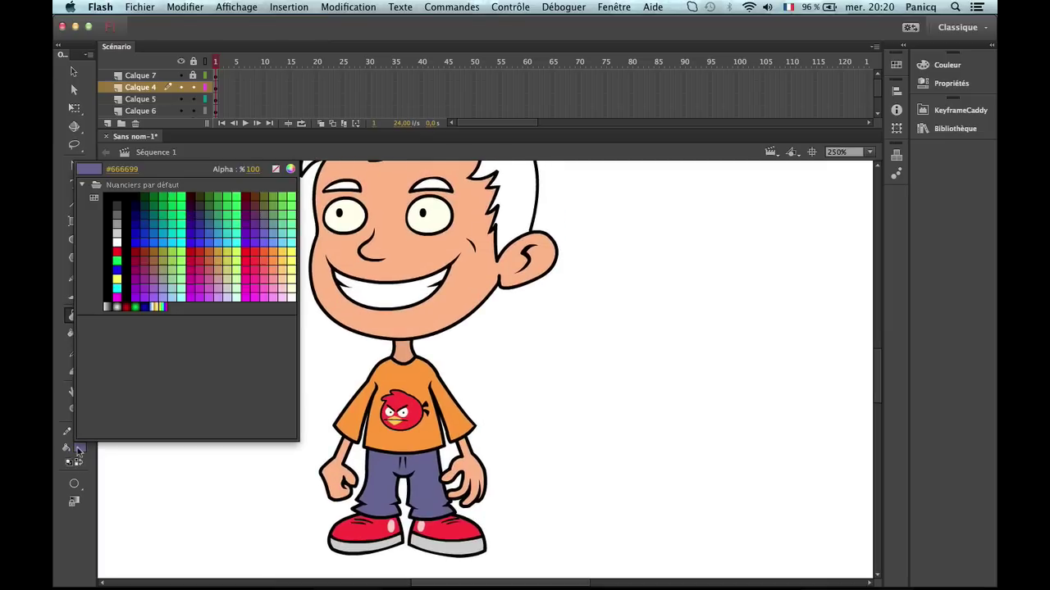
click(291, 169)
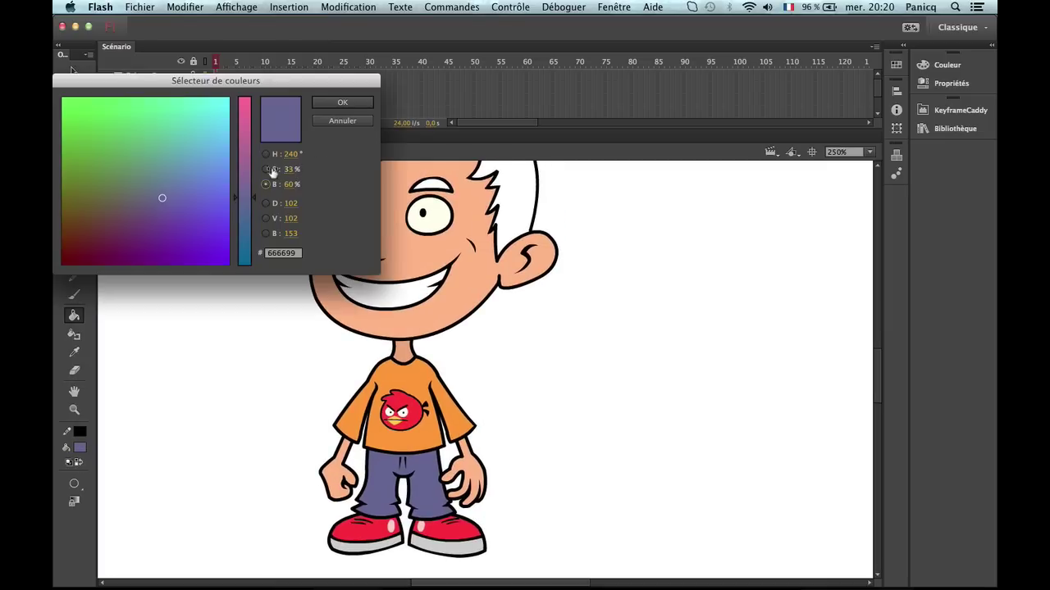
click(165, 204)
drag(251, 201, 251, 223)
click(155, 222)
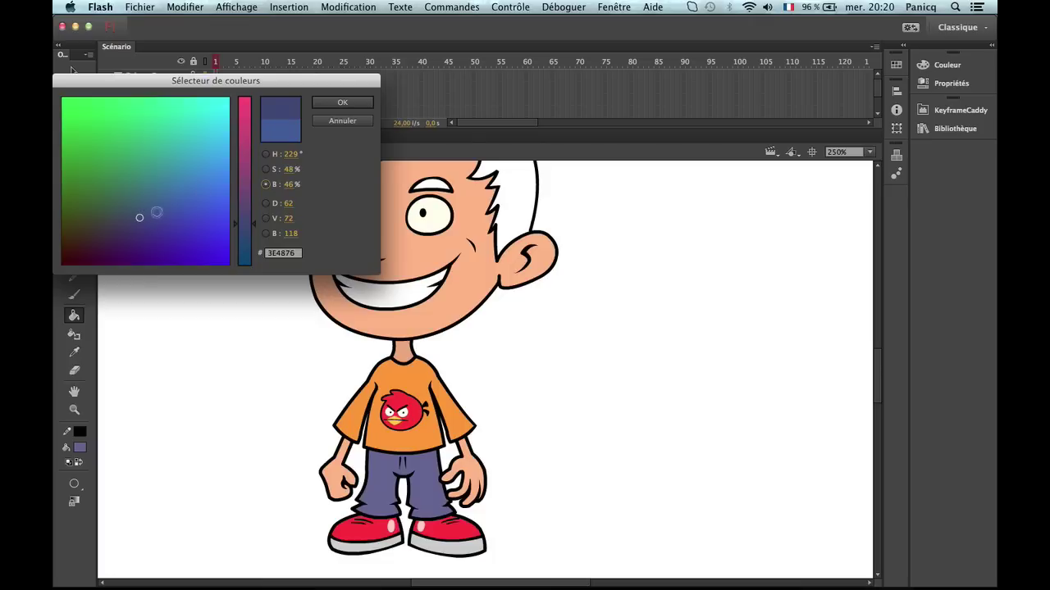
click(342, 103)
click(438, 505)
key(z)
alt+click(448, 489)
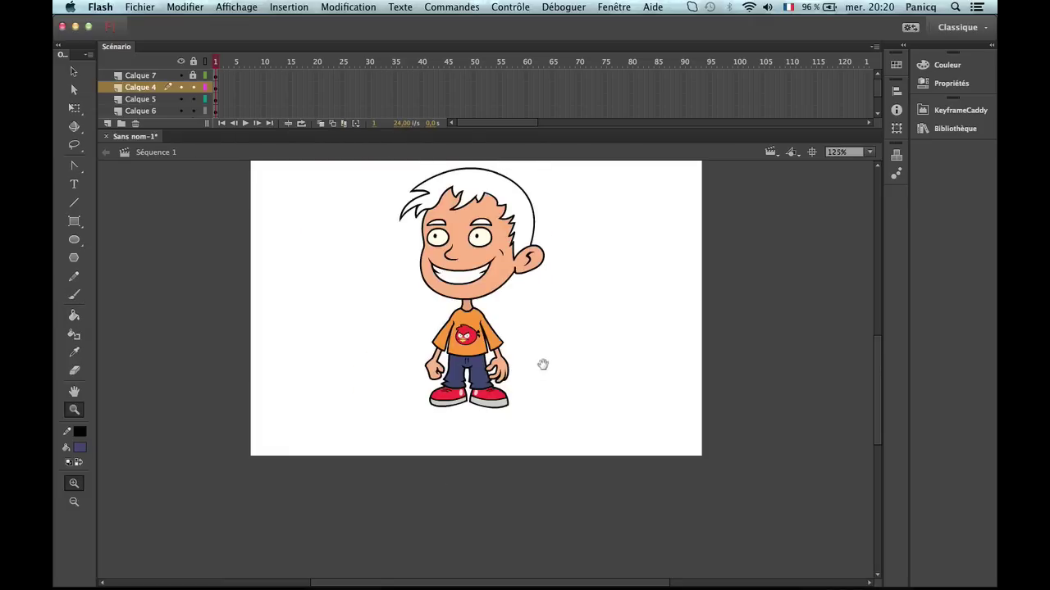
Sample the pale cream FFFEEA used for the eyes and fill the teeth with it.
click(454, 333)
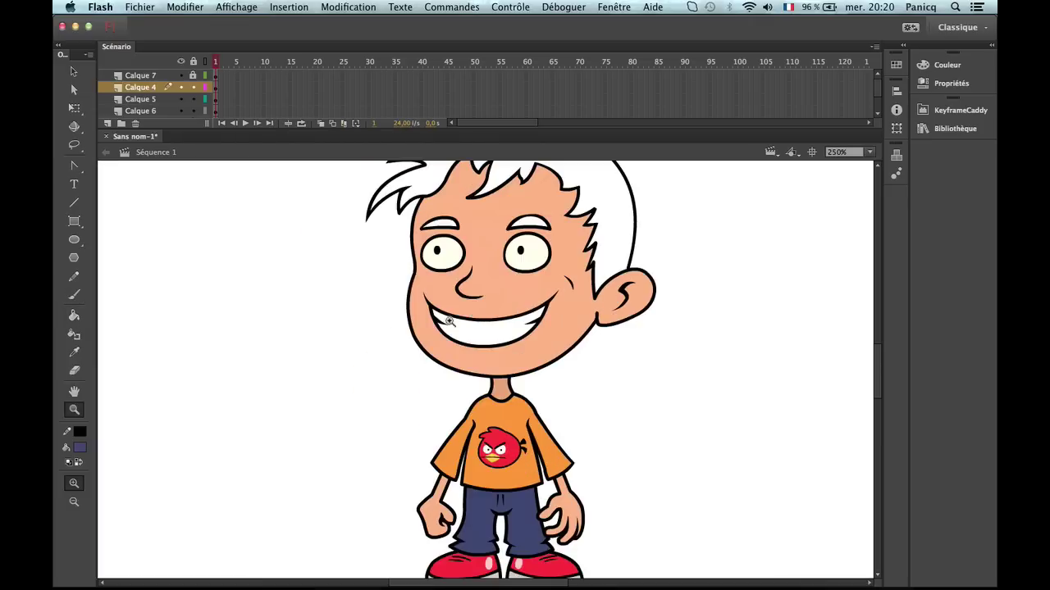
click(74, 315)
click(81, 449)
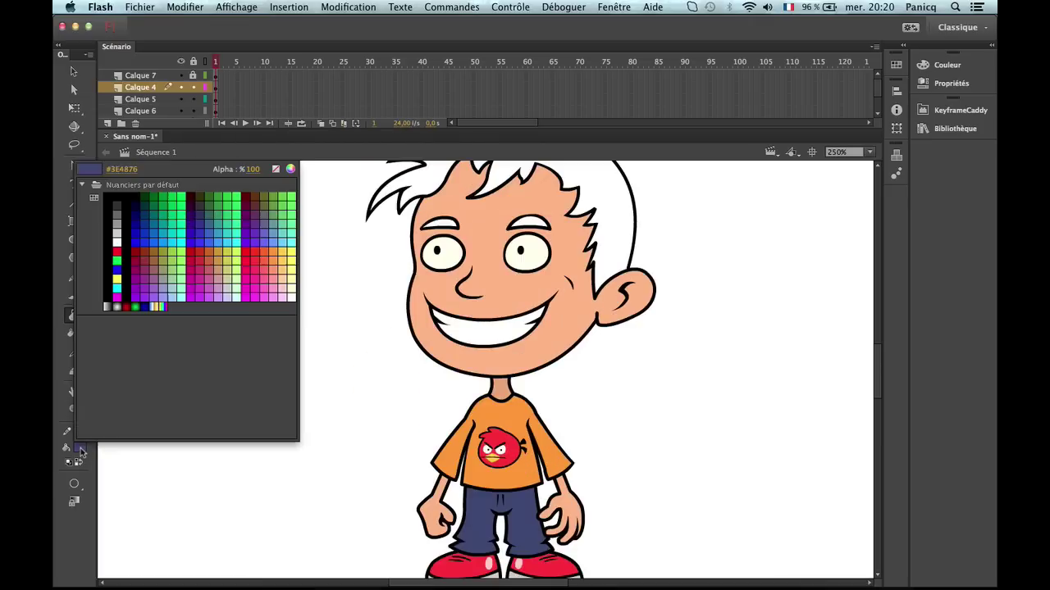
click(506, 327)
drag(502, 338, 398, 350)
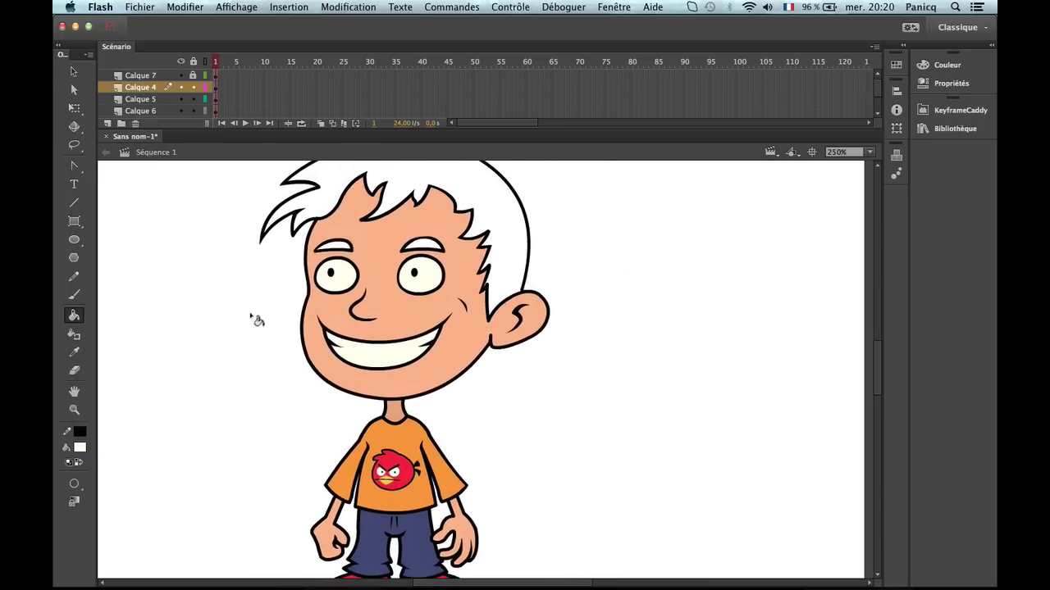
Fill the hair and both eyebrows with yellow.
click(79, 451)
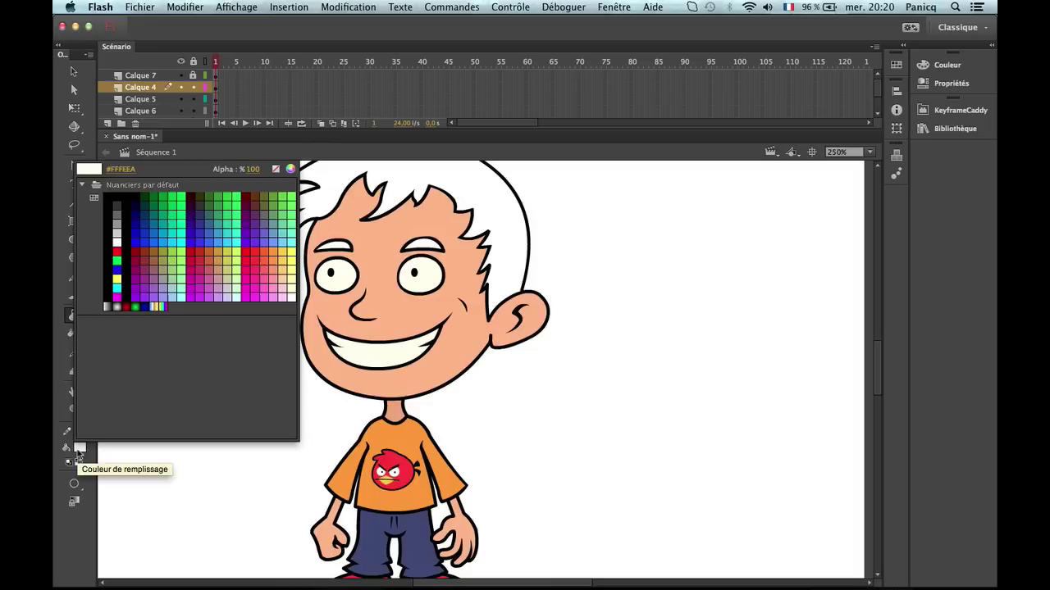
click(287, 247)
click(441, 193)
scroll(435, 246, up, 2)
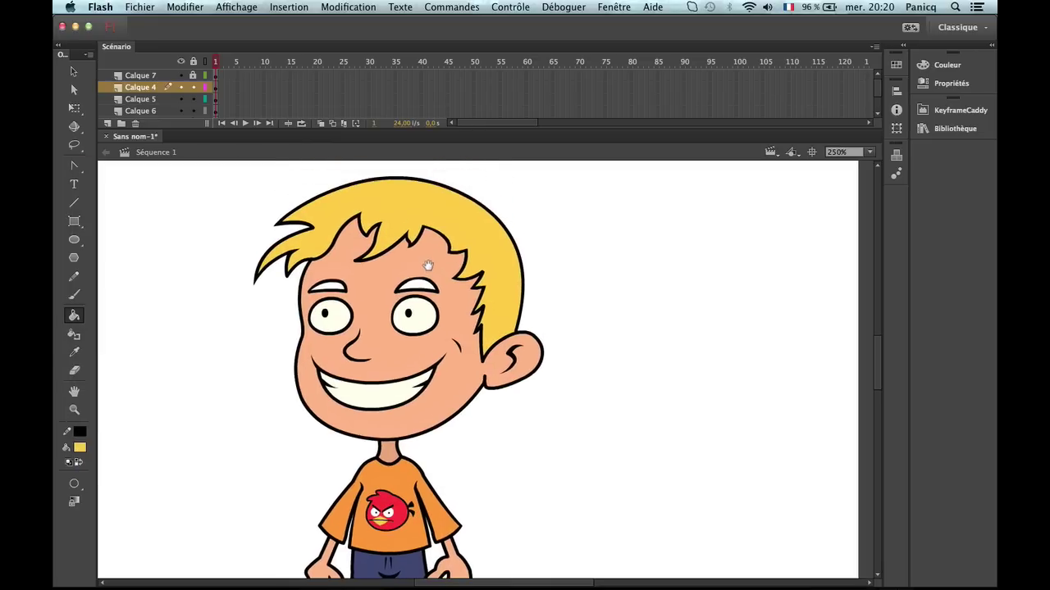
click(414, 286)
click(332, 289)
key(z)
alt+click(392, 345)
drag(420, 395, 349, 302)
Mix the dark red 9A2529 as the fill colour and recolour the hair and both eyebrows with it.
click(444, 269)
key(k)
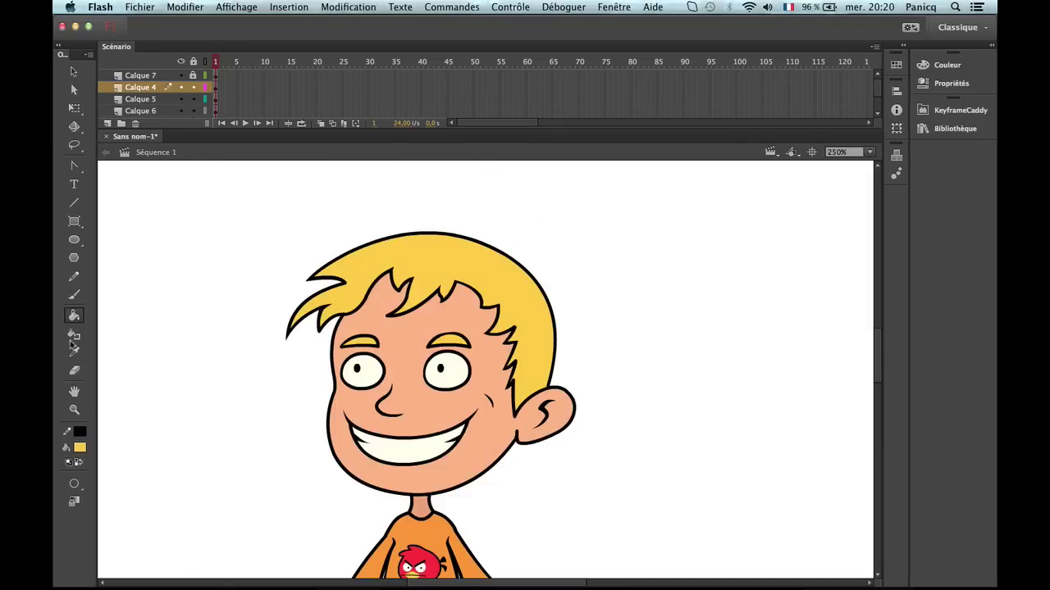
click(80, 447)
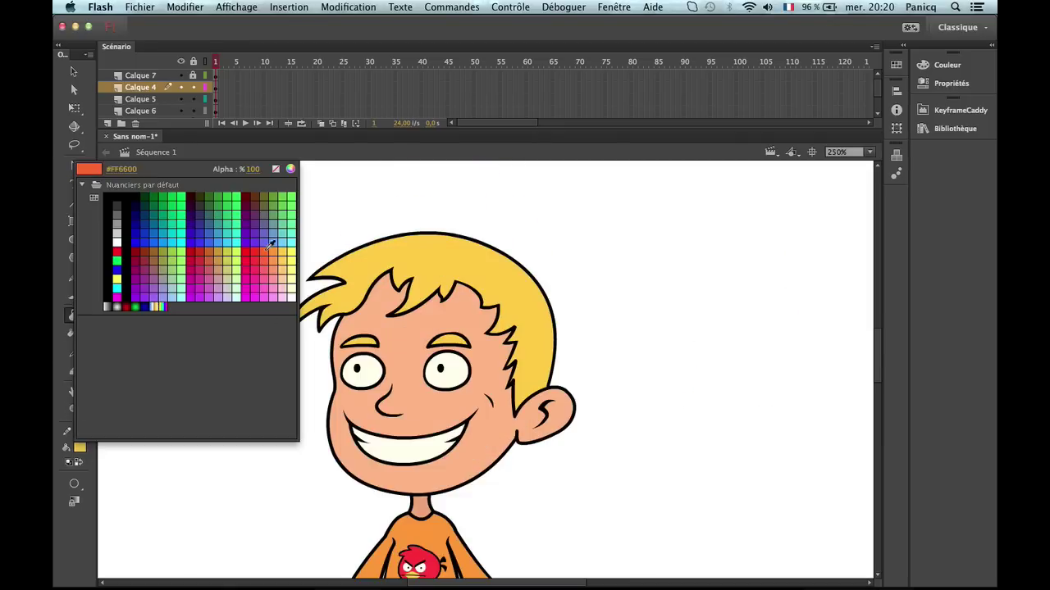
click(266, 242)
click(80, 448)
click(290, 168)
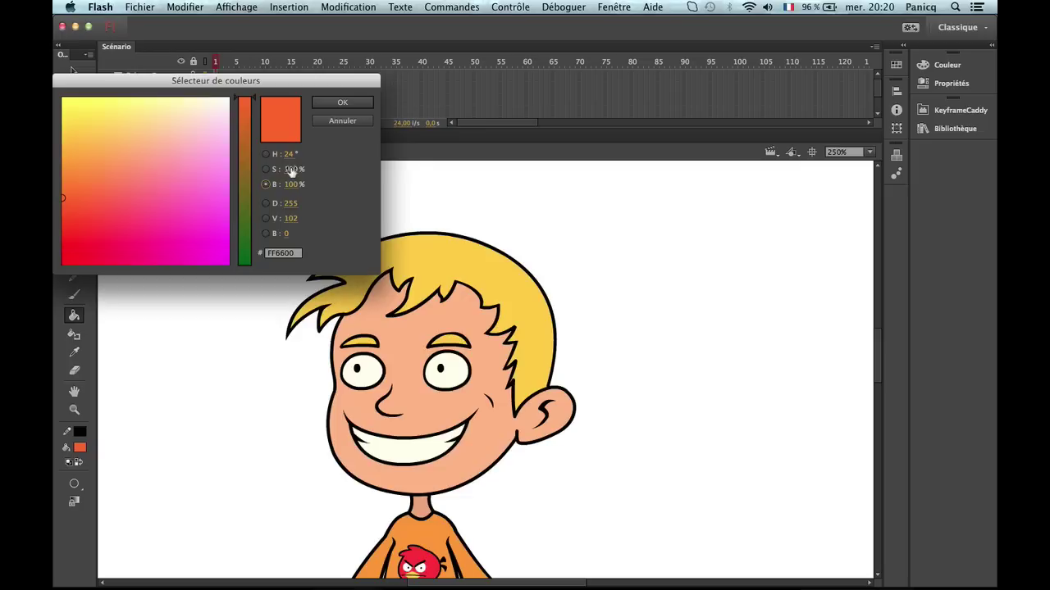
click(244, 164)
click(88, 240)
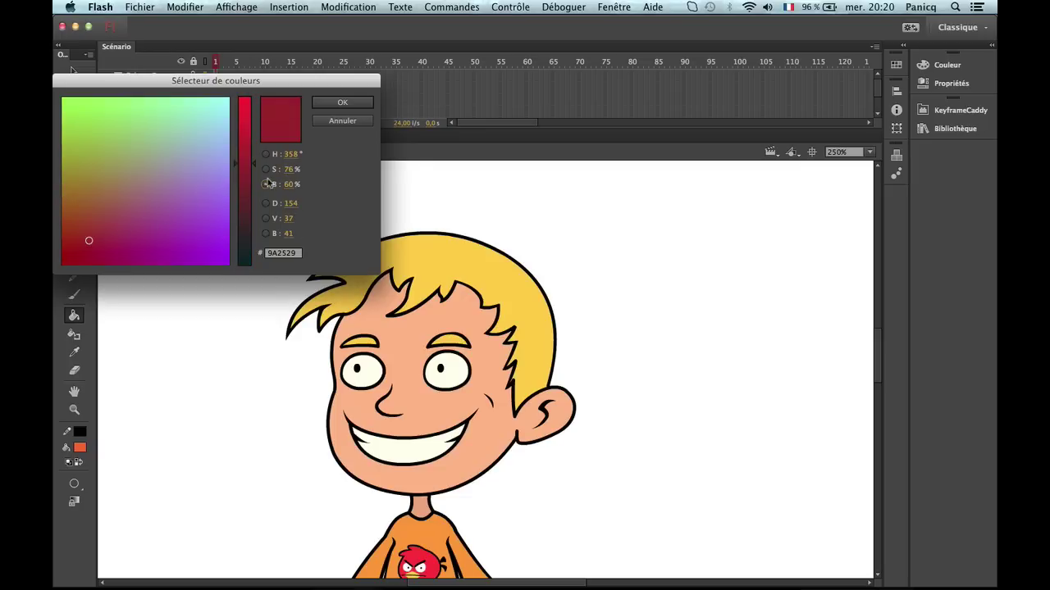
click(350, 103)
click(439, 280)
click(449, 345)
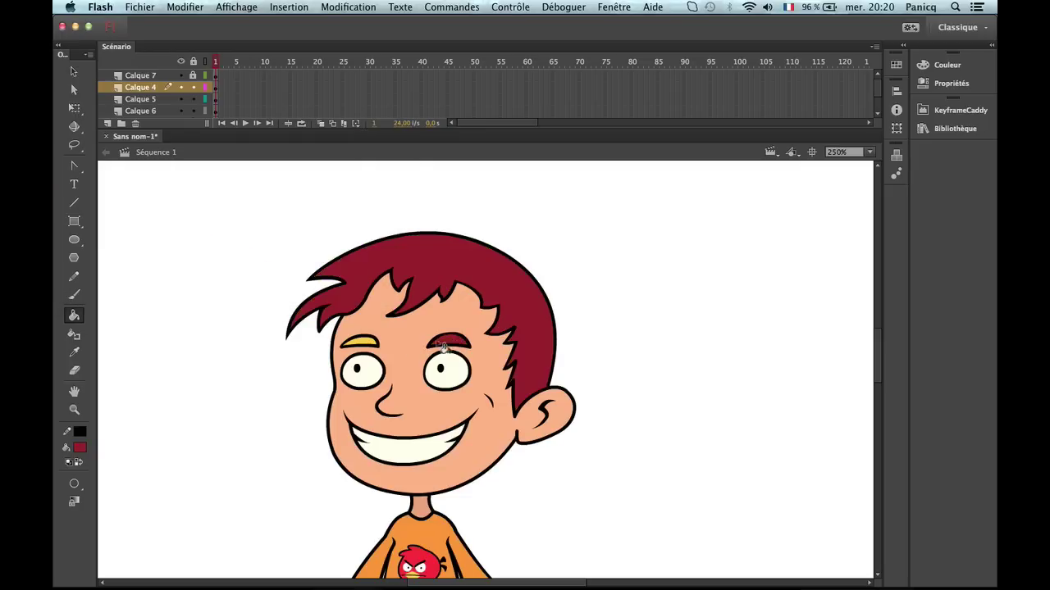
click(355, 348)
key(z)
alt+click(537, 445)
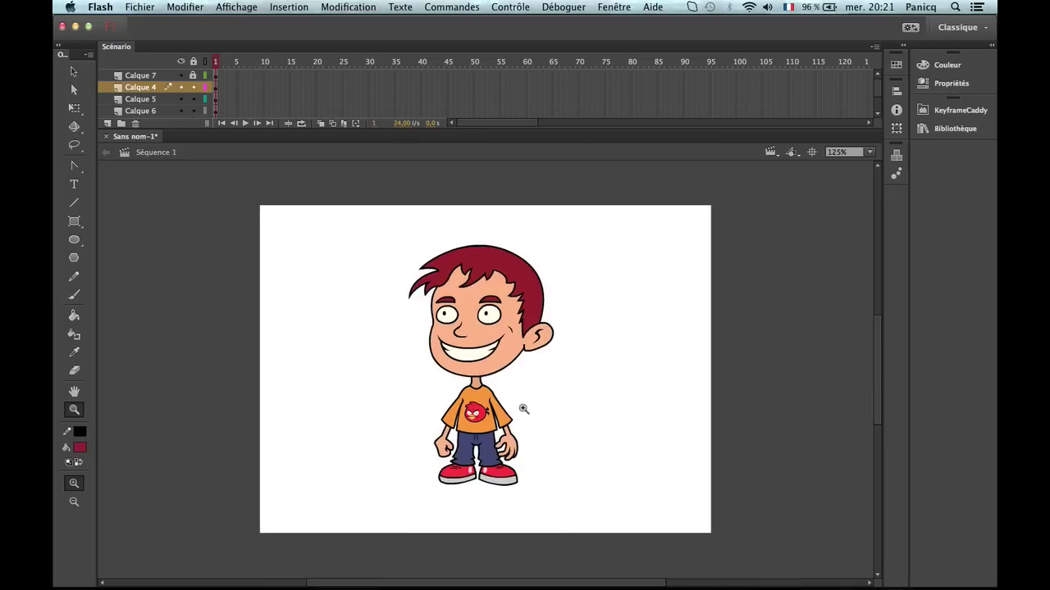
Try black as the fill colour for the hair and both eyebrows.
click(451, 335)
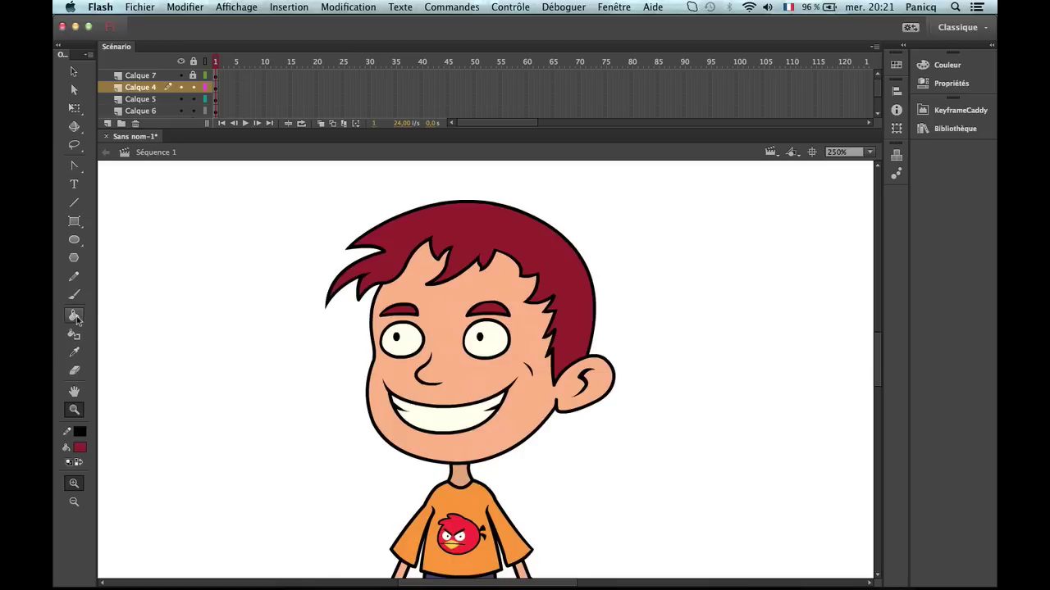
click(74, 316)
click(80, 448)
click(122, 297)
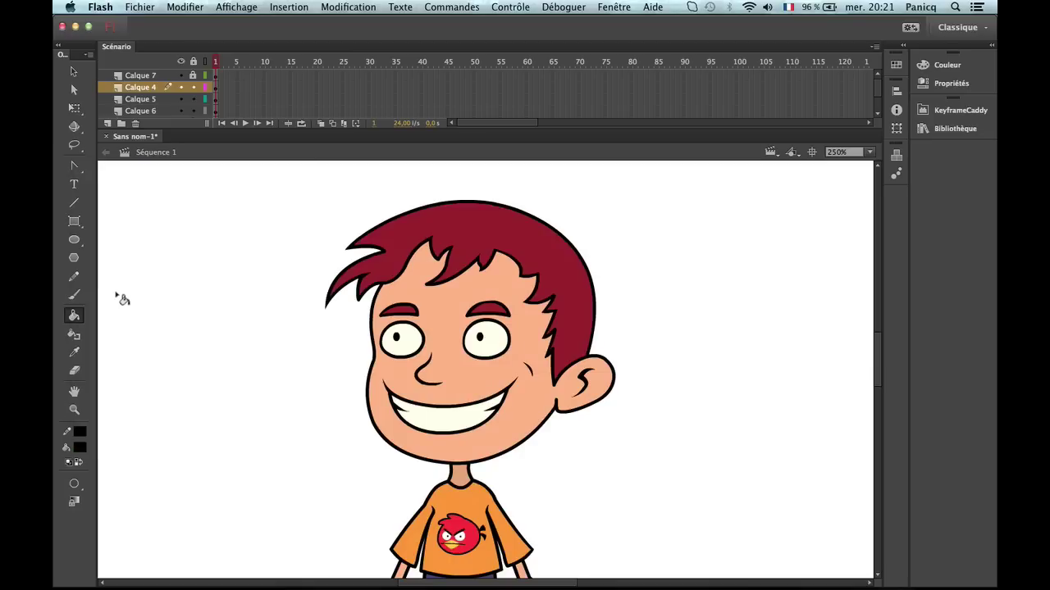
click(383, 259)
click(398, 310)
click(489, 309)
key(z)
alt+click(478, 374)
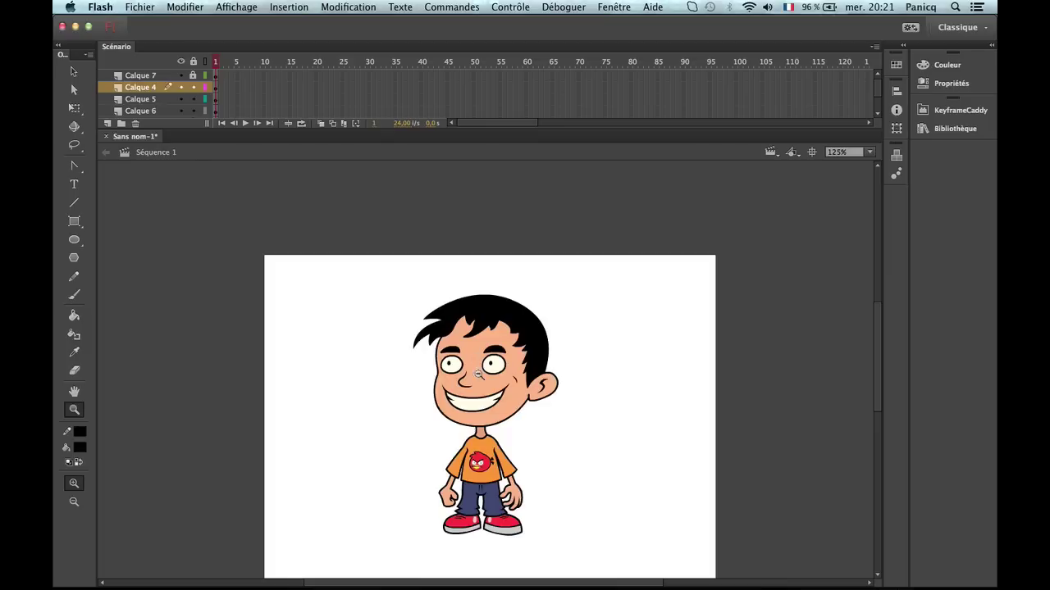
drag(510, 457, 510, 440)
Undo the black fills on the hair and both eyebrows.
key(super+z)
key(super+z)
key(super+z)
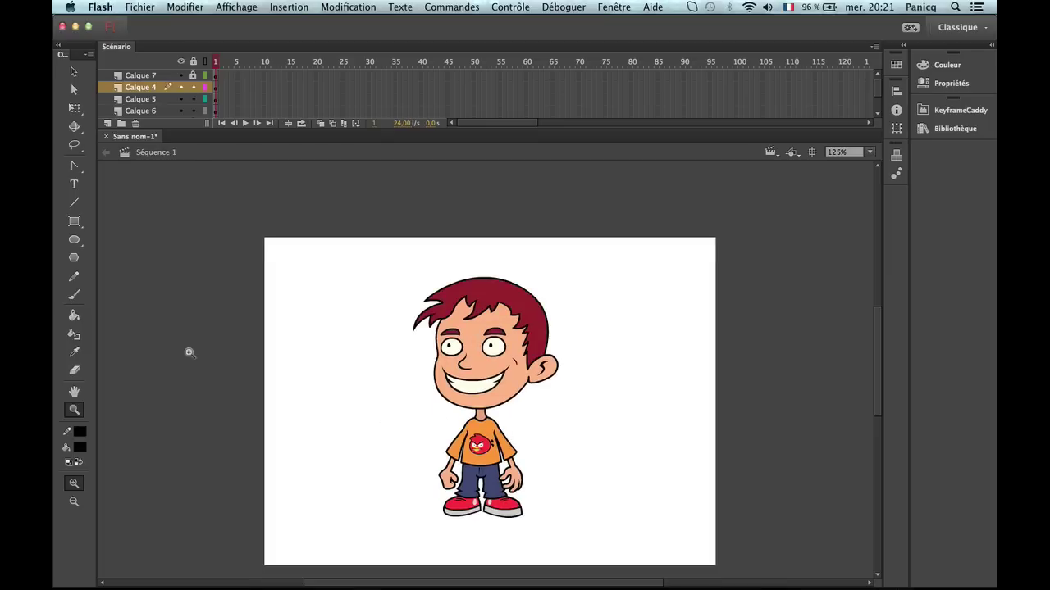
Fill the hair and both eyebrows with brown 996633.
click(74, 316)
click(80, 447)
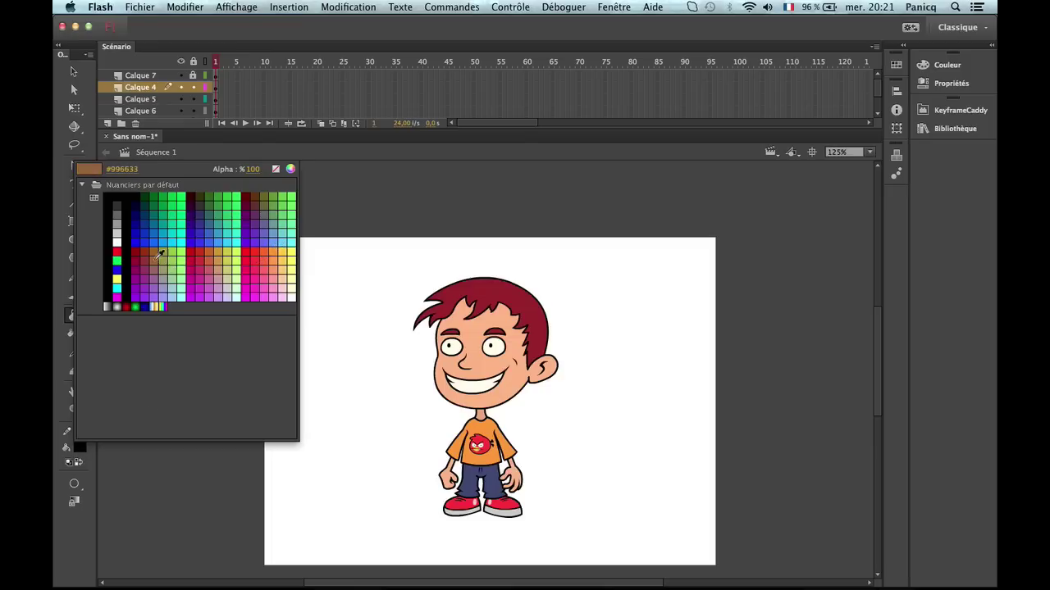
click(201, 271)
click(492, 303)
key(z)
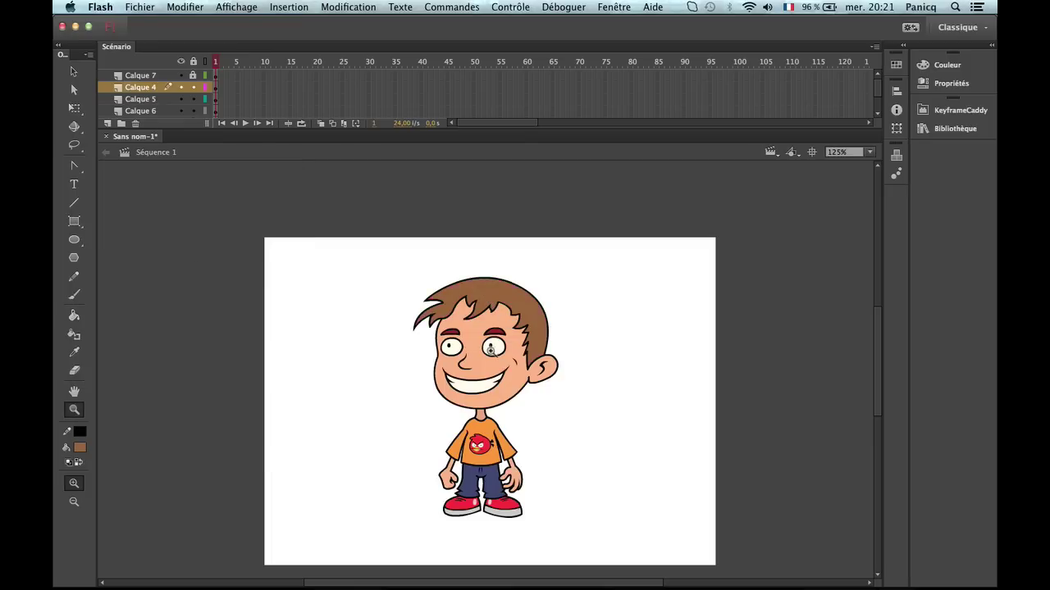
click(495, 330)
key(n)
key(k)
click(500, 334)
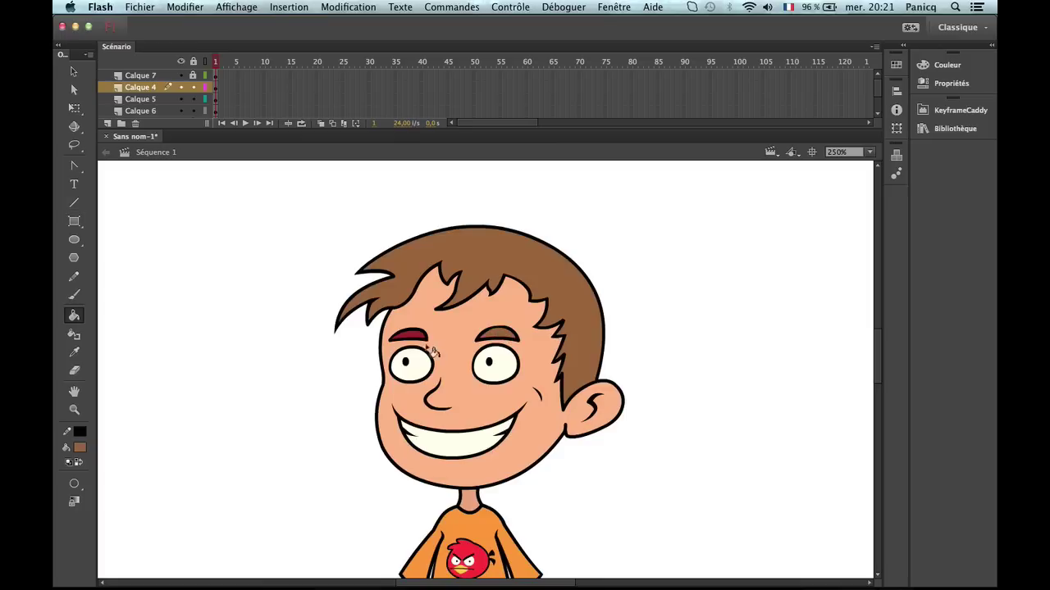
click(414, 335)
key(z)
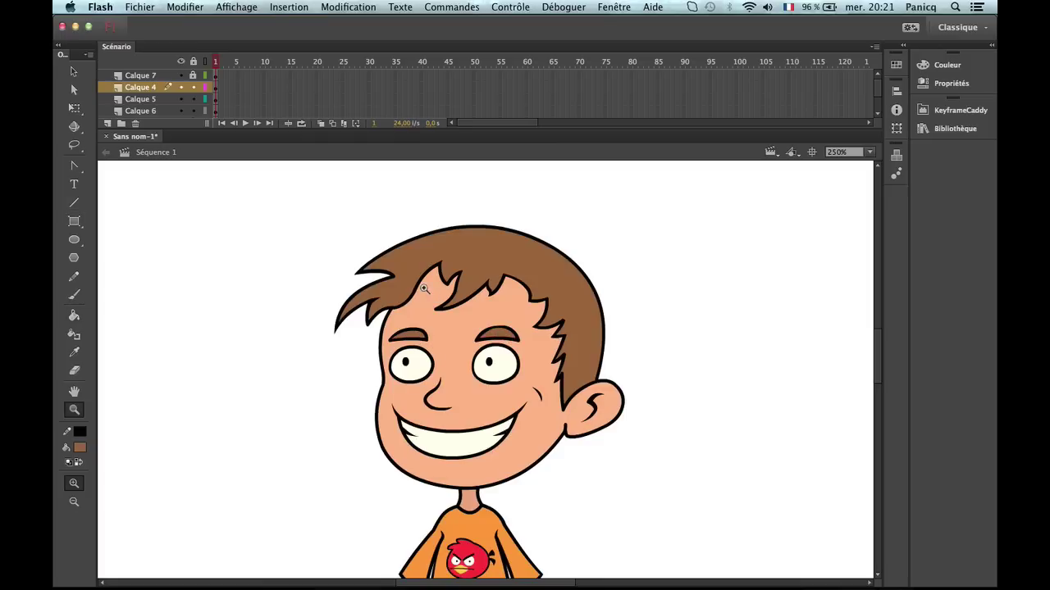
Bend the outer edge of the front hair lock's black outline outward to make the lock fuller.
click(395, 297)
click(437, 318)
key(b)
key(v)
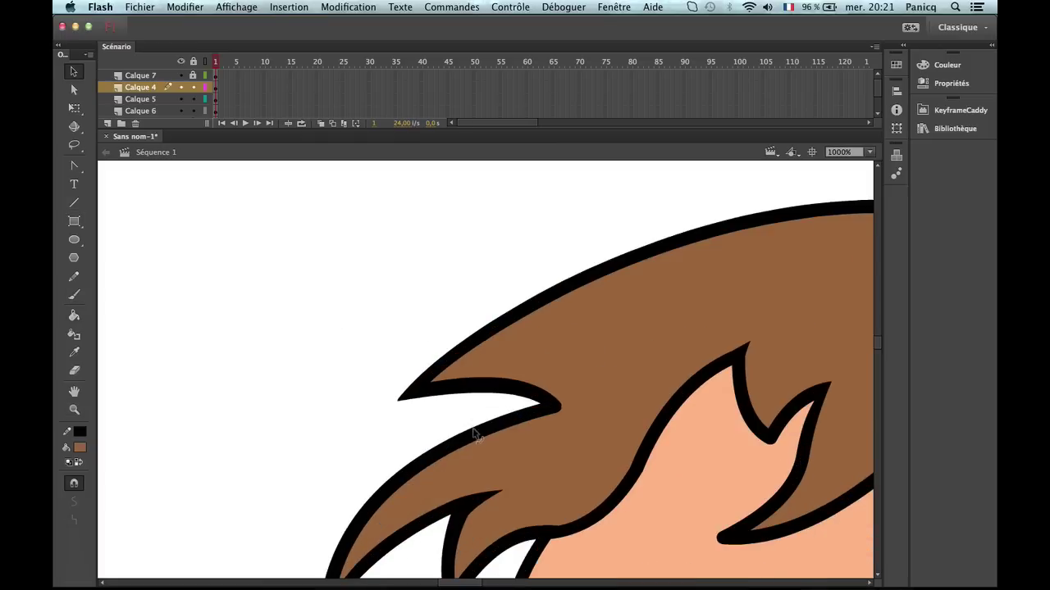
mouse_move(476, 434)
mouse_down()
mouse_move(461, 316)
mouse_move(473, 322)
mouse_move(464, 304)
mouse_move(508, 253)
mouse_move(485, 277)
mouse_move(520, 294)
mouse_move(462, 291)
mouse_move(534, 309)
mouse_move(525, 308)
mouse_up()
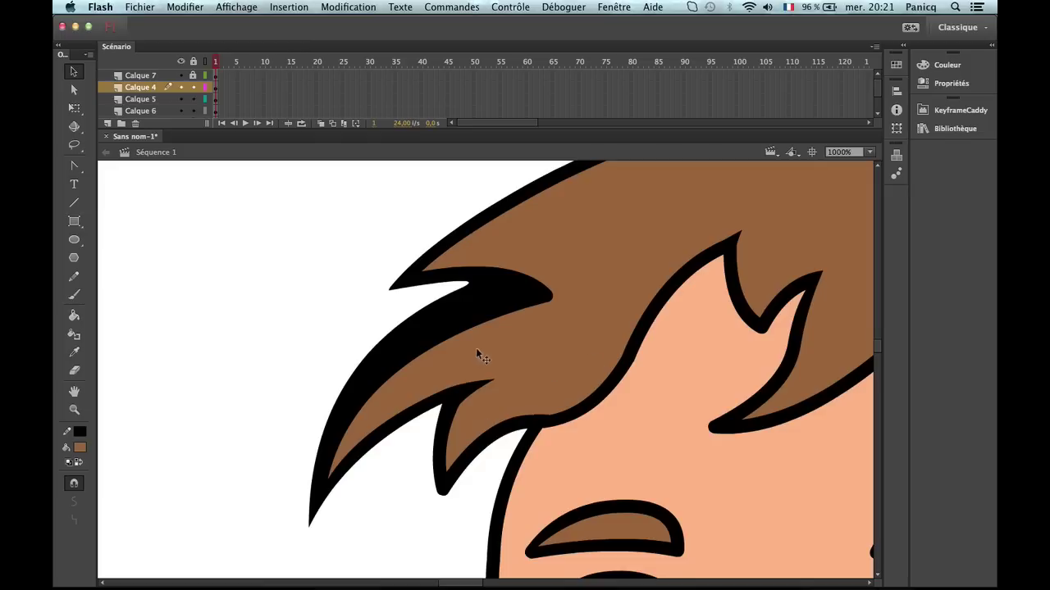
Paint brown with the Brush over the inner side of the front hair lock's thickened outline, removing the excess black.
key(b)
key(k)
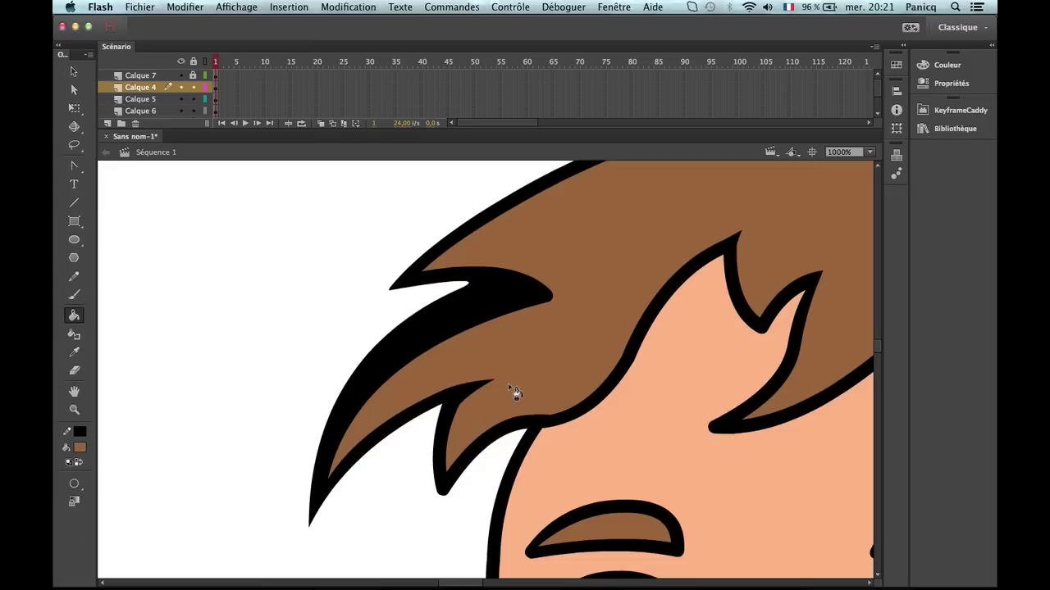
key(b)
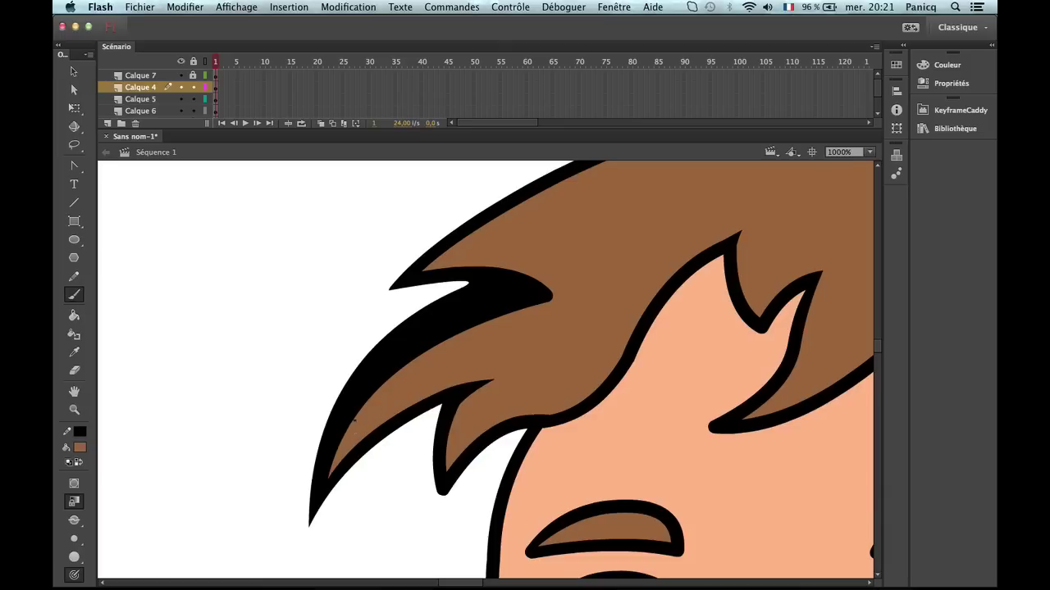
drag(525, 271, 417, 358)
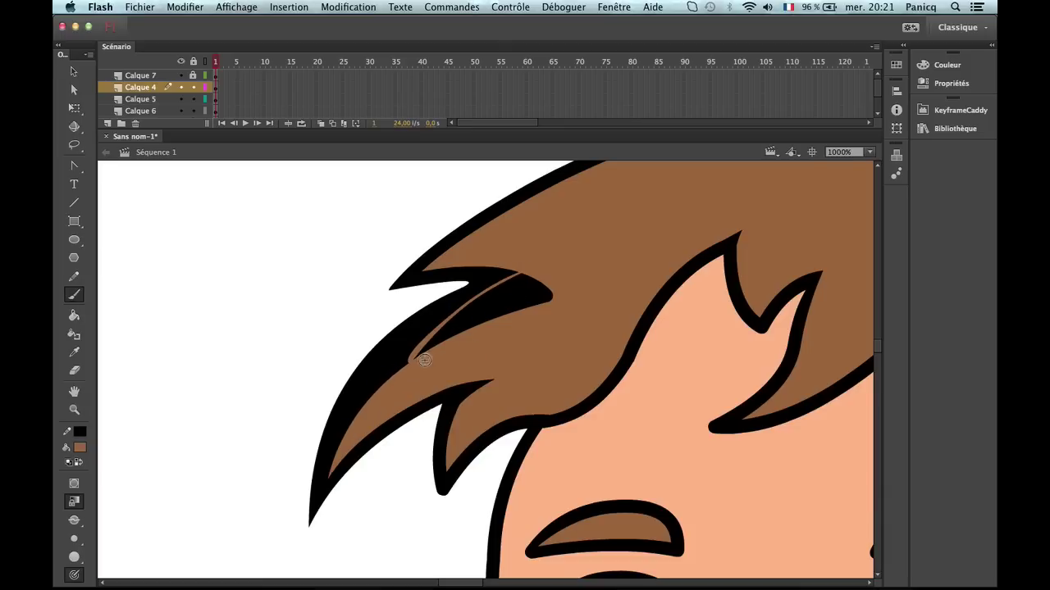
mouse_move(522, 277)
mouse_down()
mouse_move(465, 305)
mouse_move(430, 339)
mouse_up()
mouse_move(482, 294)
mouse_down()
mouse_move(439, 331)
mouse_move(530, 277)
mouse_move(429, 351)
mouse_up()
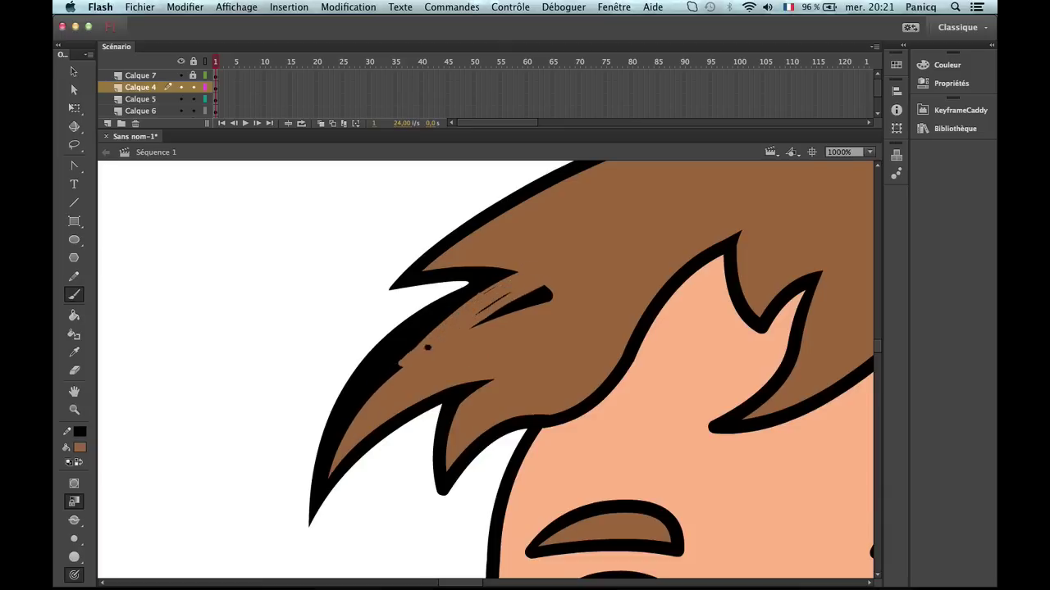
drag(556, 276, 520, 320)
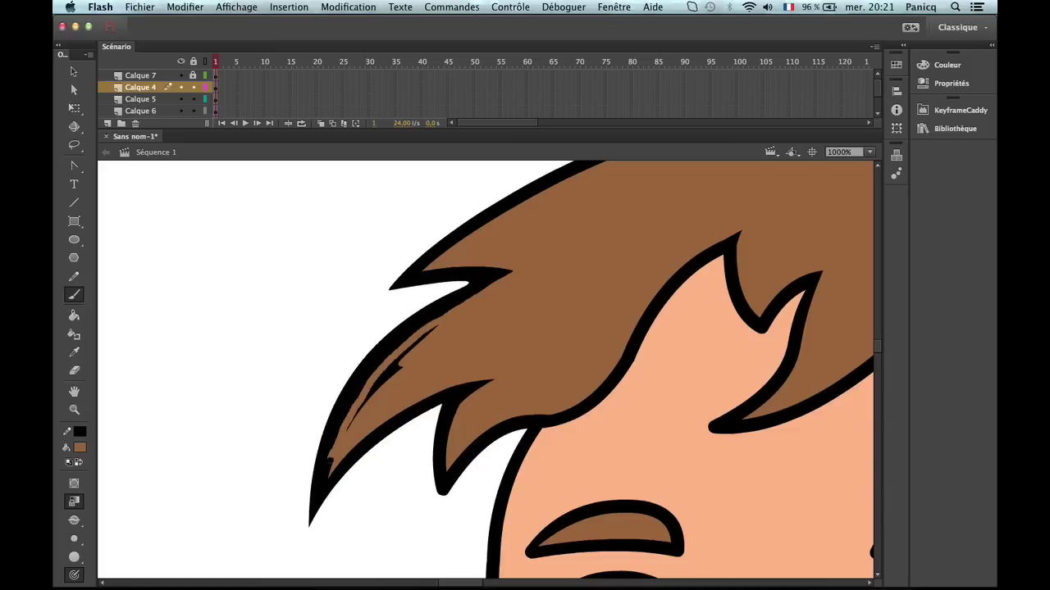
mouse_move(394, 364)
mouse_down()
mouse_move(382, 368)
mouse_move(399, 364)
mouse_up()
click(346, 433)
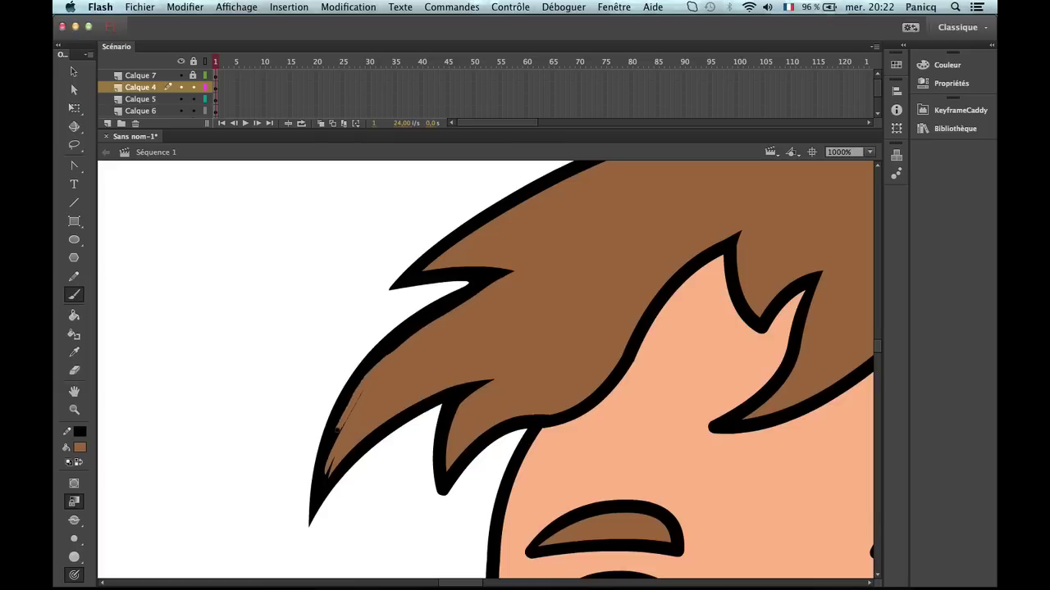
drag(325, 473, 322, 484)
Paint brown with the Brush over the front hair lock's upper outer outline and the stray black beside the notch.
key(z)
alt+click(408, 377)
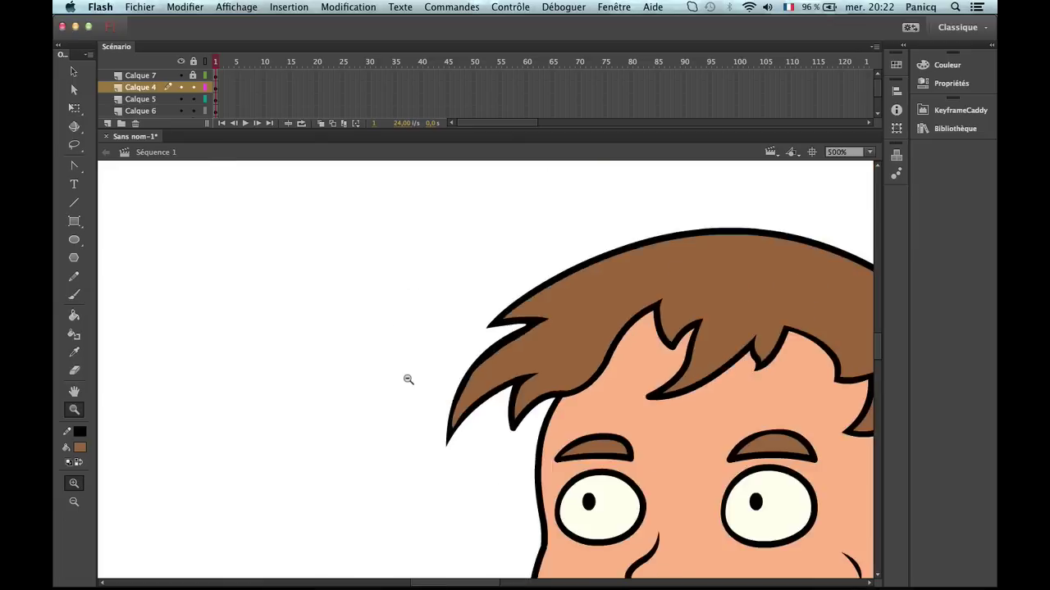
alt+click(424, 373)
click(547, 361)
click(548, 372)
key(b)
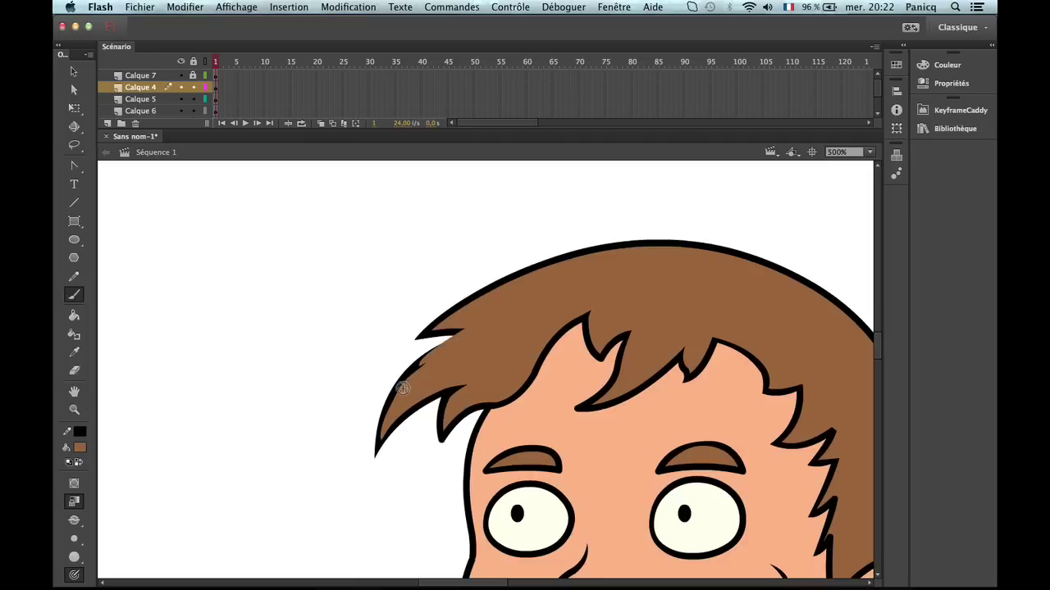
drag(413, 374, 471, 319)
drag(412, 376, 468, 324)
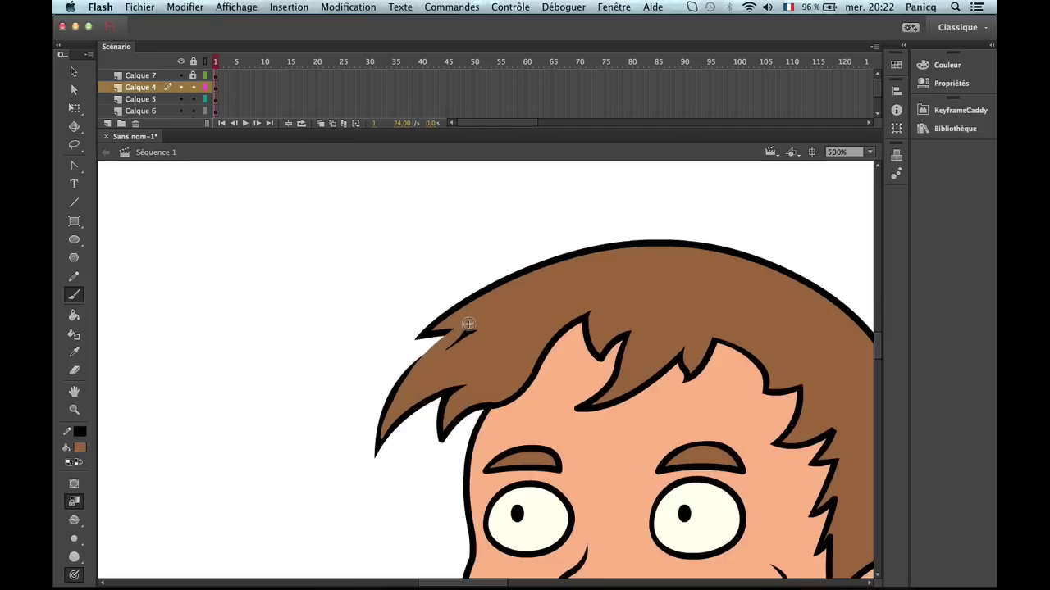
key(z)
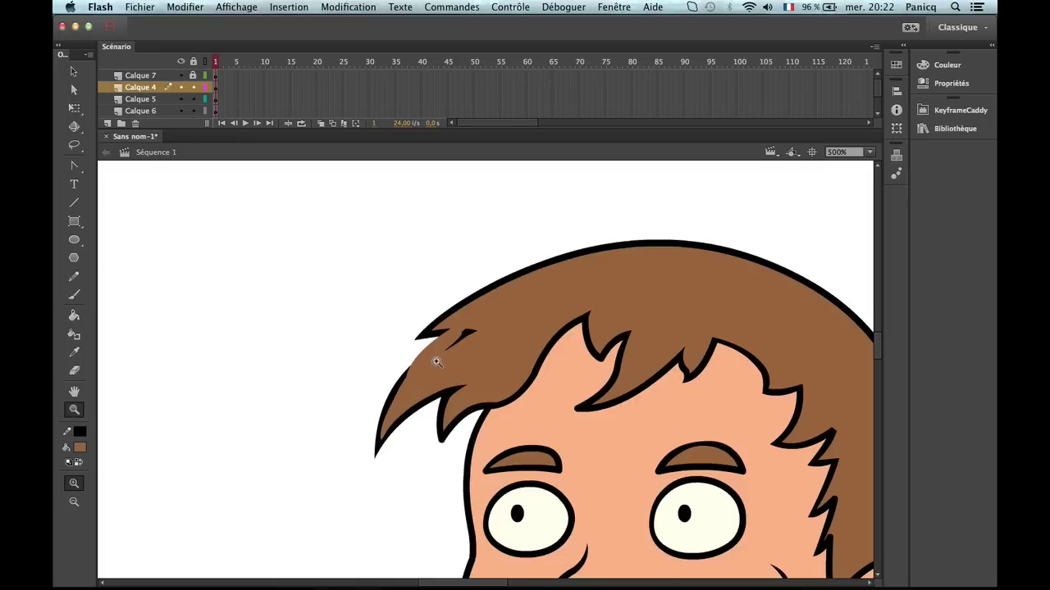
click(433, 358)
drag(504, 358, 569, 310)
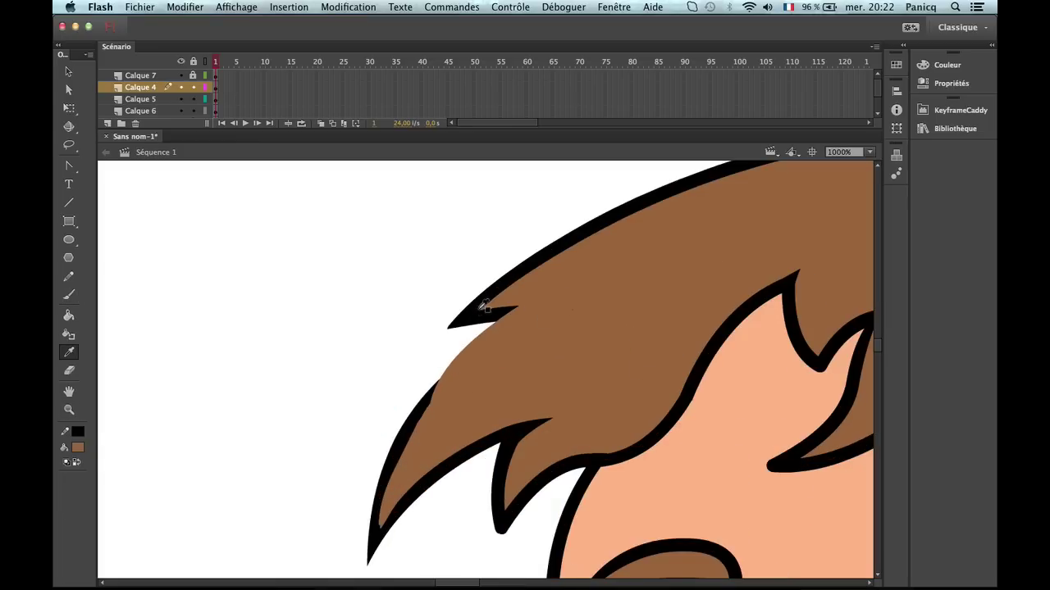
Repaint the missing outline of the front hair lock in black with the Brush, from its outer edge up to the notch.
key(k)
key(n)
key(b)
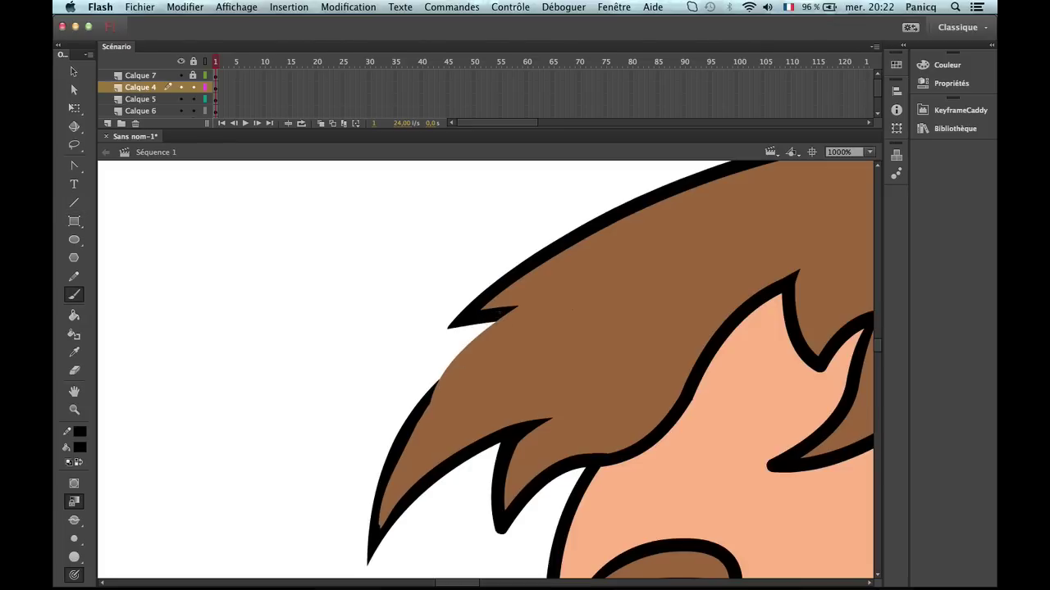
mouse_move(459, 352)
mouse_down()
mouse_move(410, 421)
mouse_move(465, 340)
mouse_up()
drag(430, 400, 492, 322)
key(super+z)
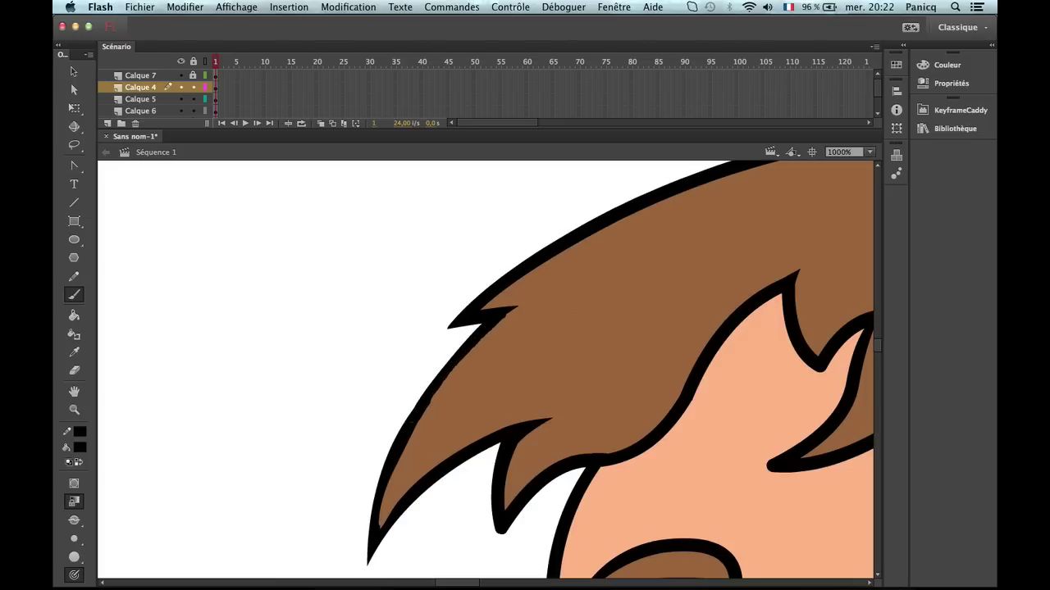
Examine the whole coloured character from head to shoes.
key(z)
alt+click(492, 320)
alt+click(492, 319)
alt+click(500, 312)
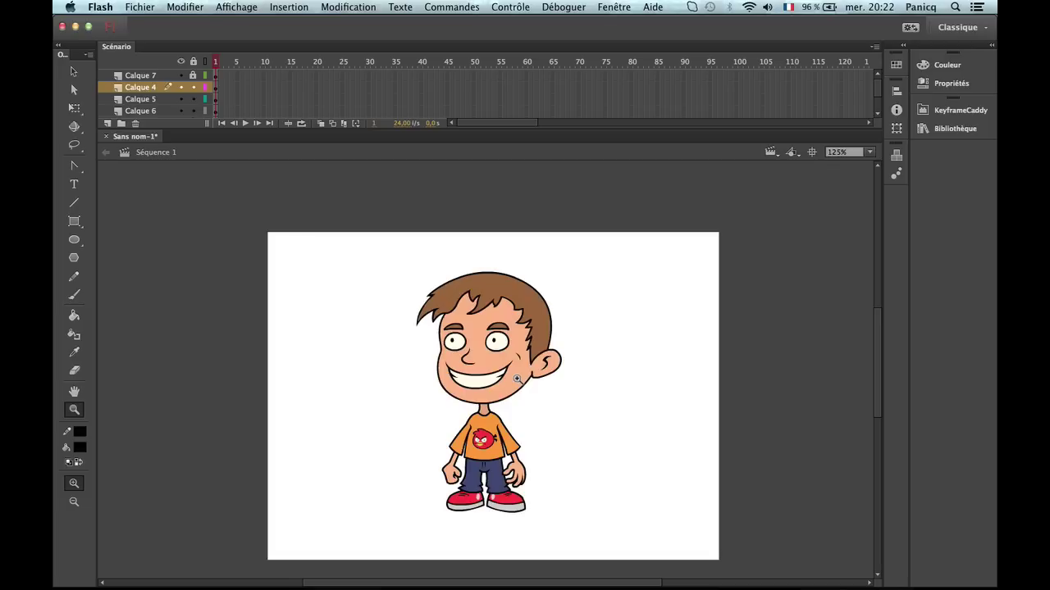
click(496, 424)
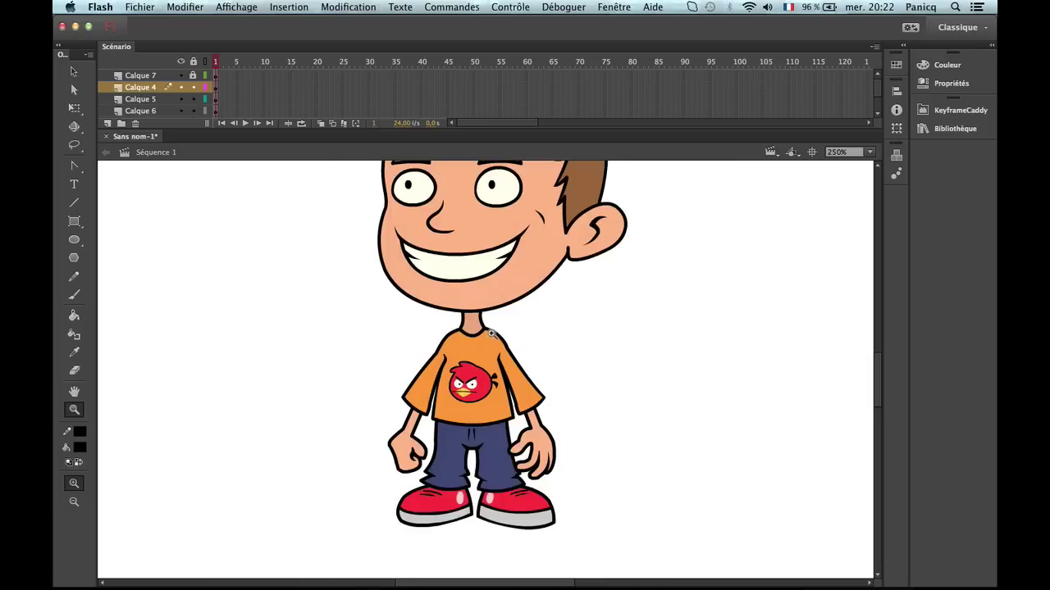
drag(497, 341, 455, 401)
alt+click(452, 403)
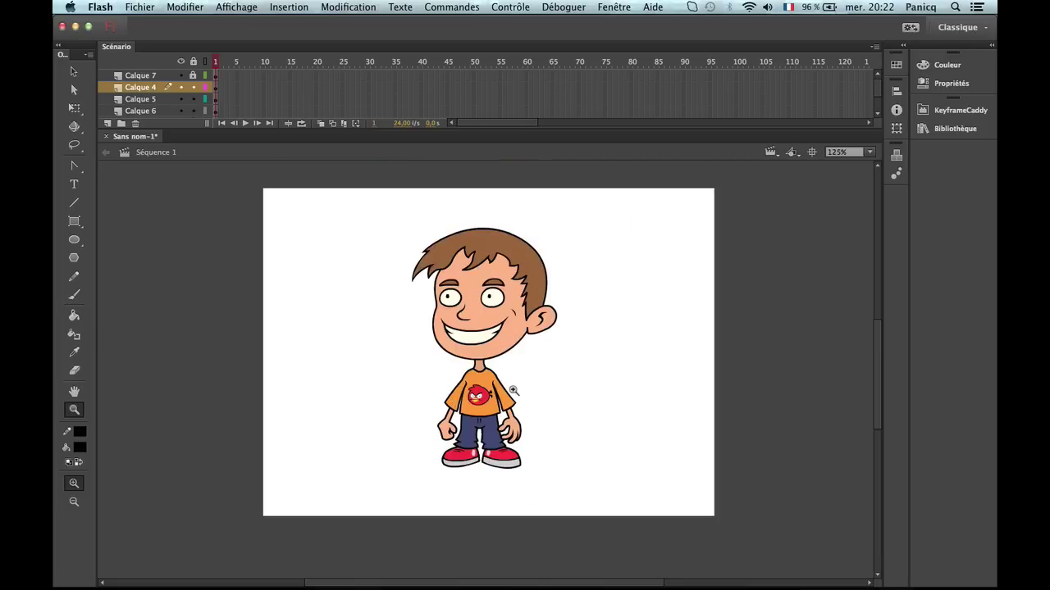
key(v)
drag(353, 235, 667, 574)
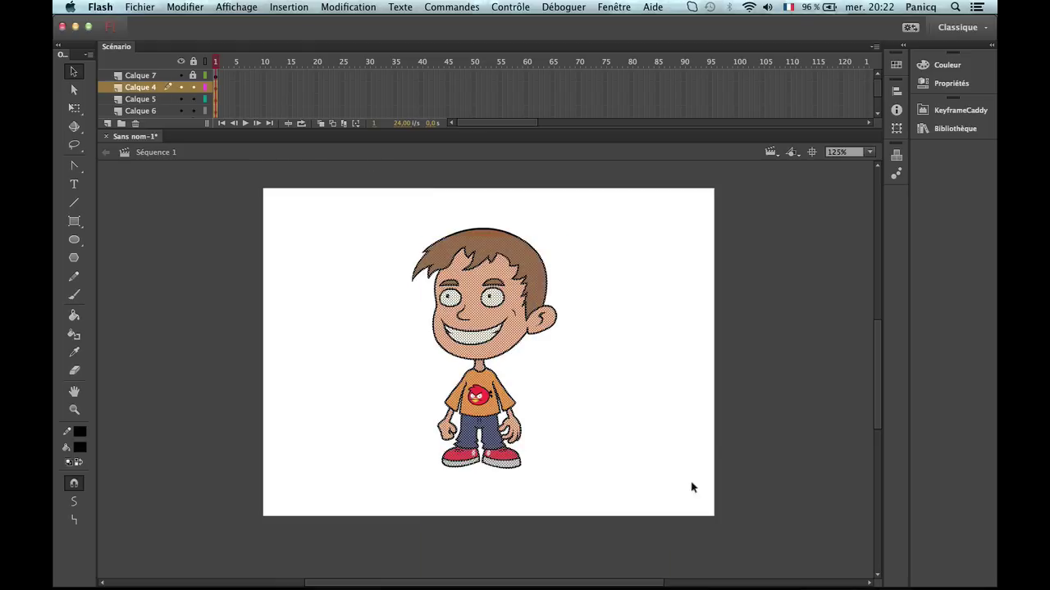
Add a new layer at the top of the layer stack and lock all the layers beneath it.
click(107, 124)
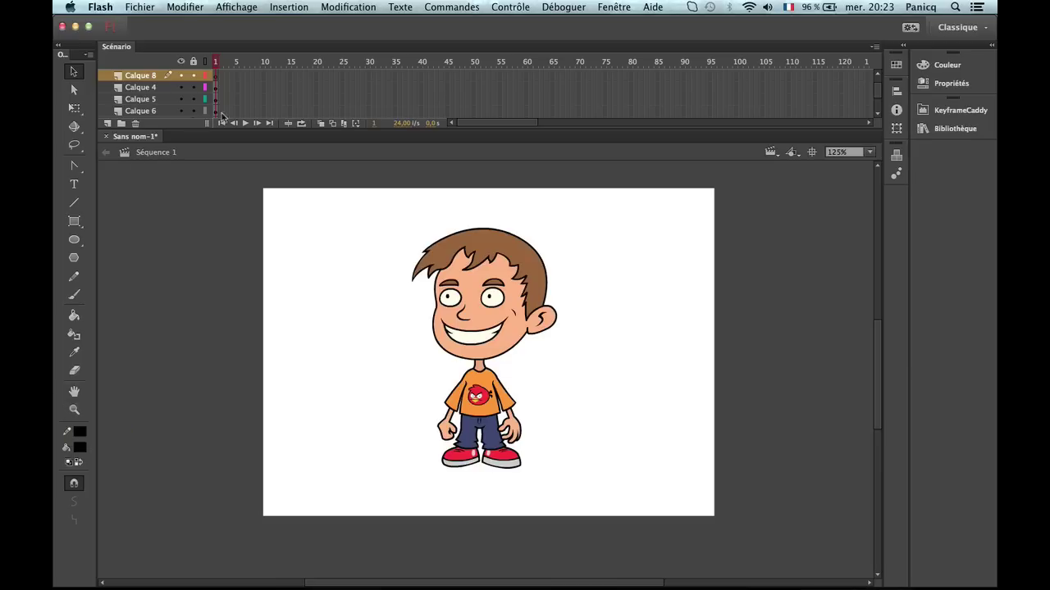
drag(194, 85, 218, 177)
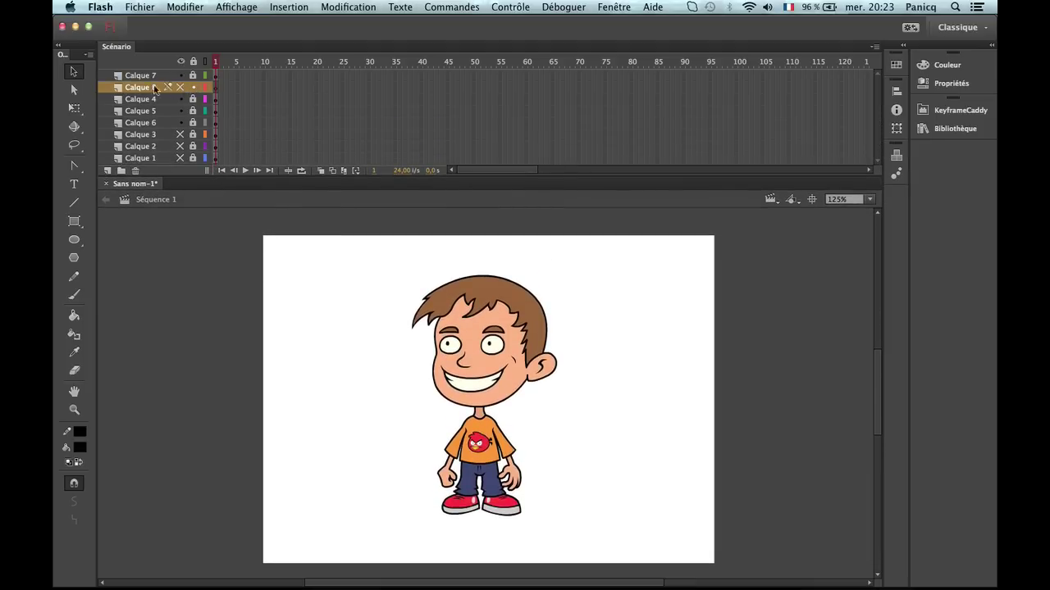
drag(155, 88, 150, 74)
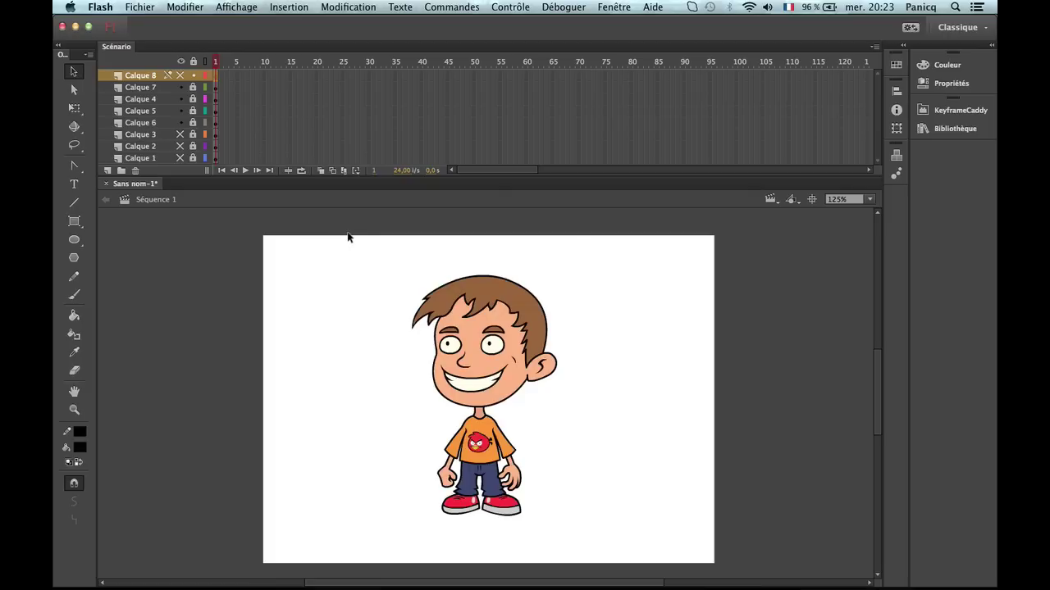
key(k)
click(498, 399)
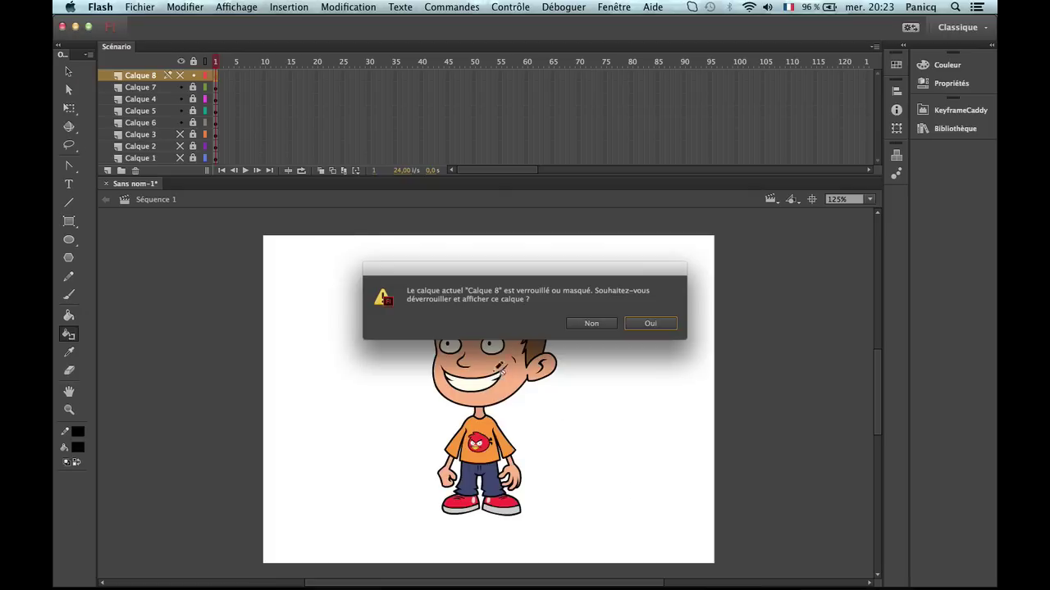
click(591, 324)
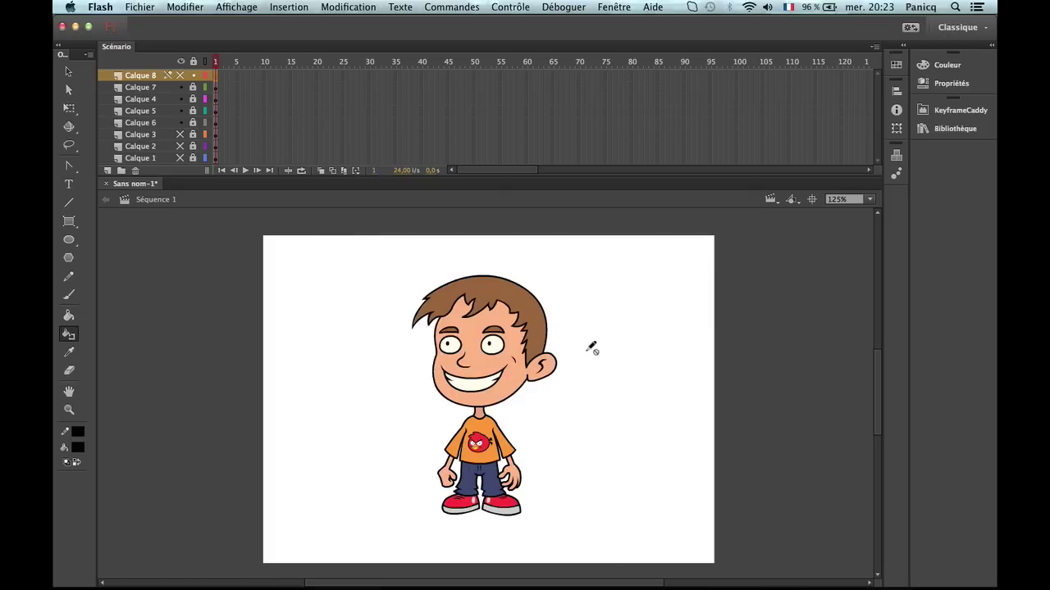
key(z)
click(486, 369)
click(486, 370)
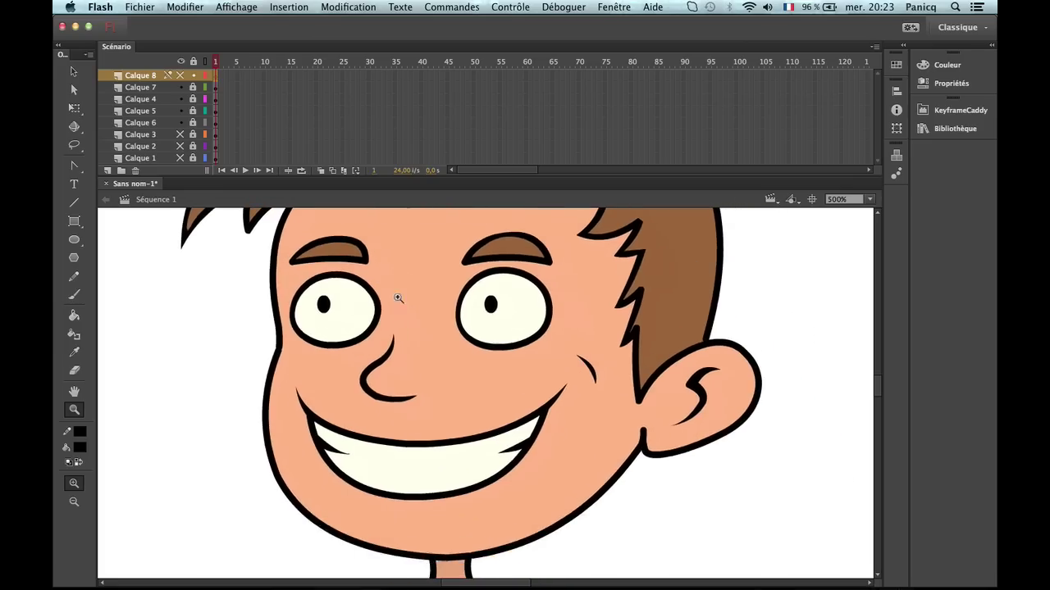
key(b)
key(n)
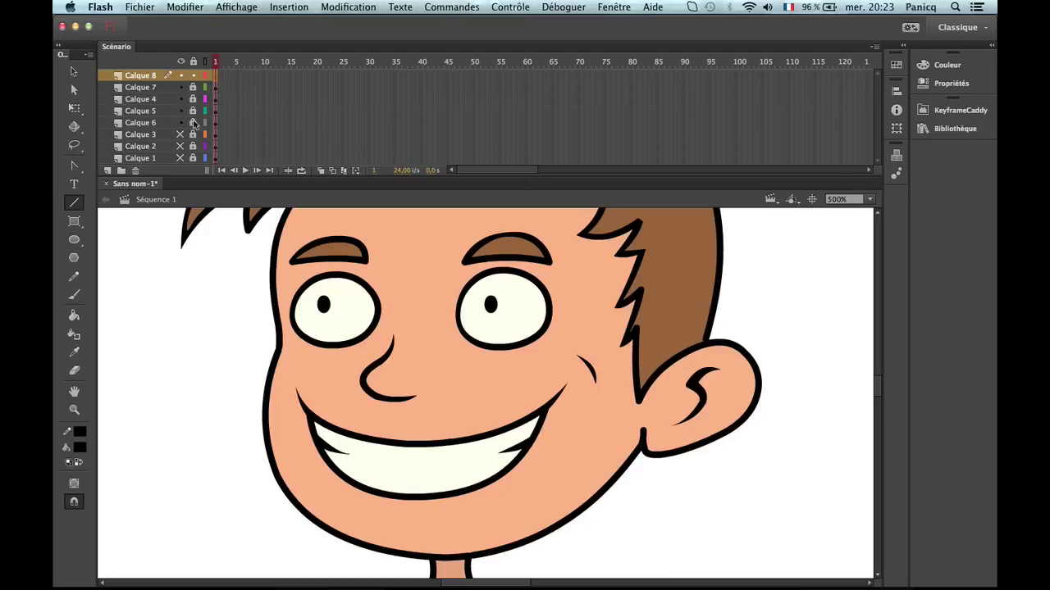
key(z)
alt+click(329, 375)
alt+click(462, 394)
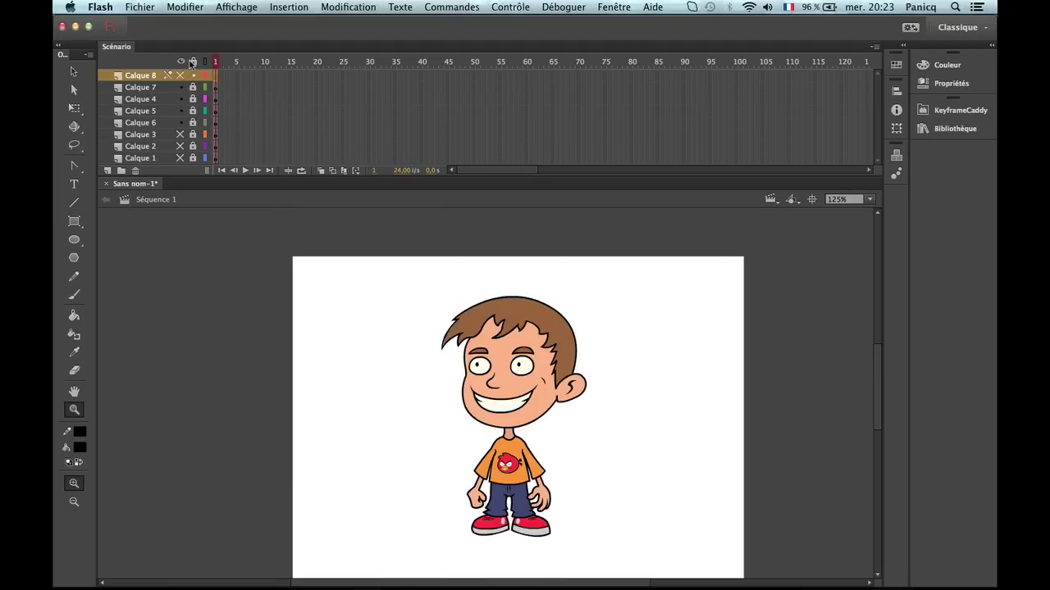
Set the Brush's fill on the visible new layer to dark grey 424242 with 23% alpha for shading.
click(490, 363)
drag(505, 397, 385, 328)
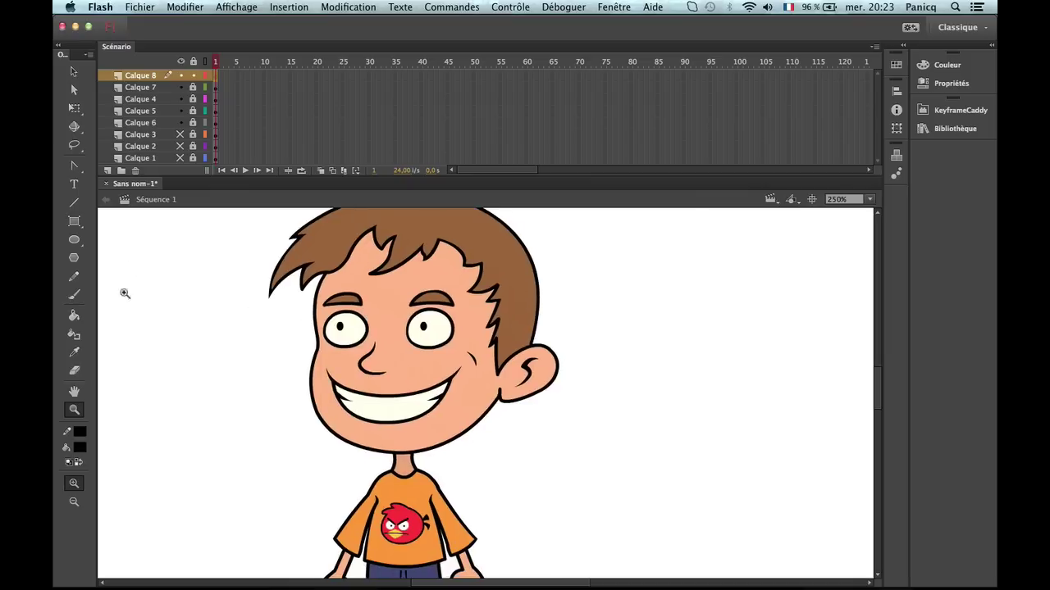
click(74, 295)
click(80, 447)
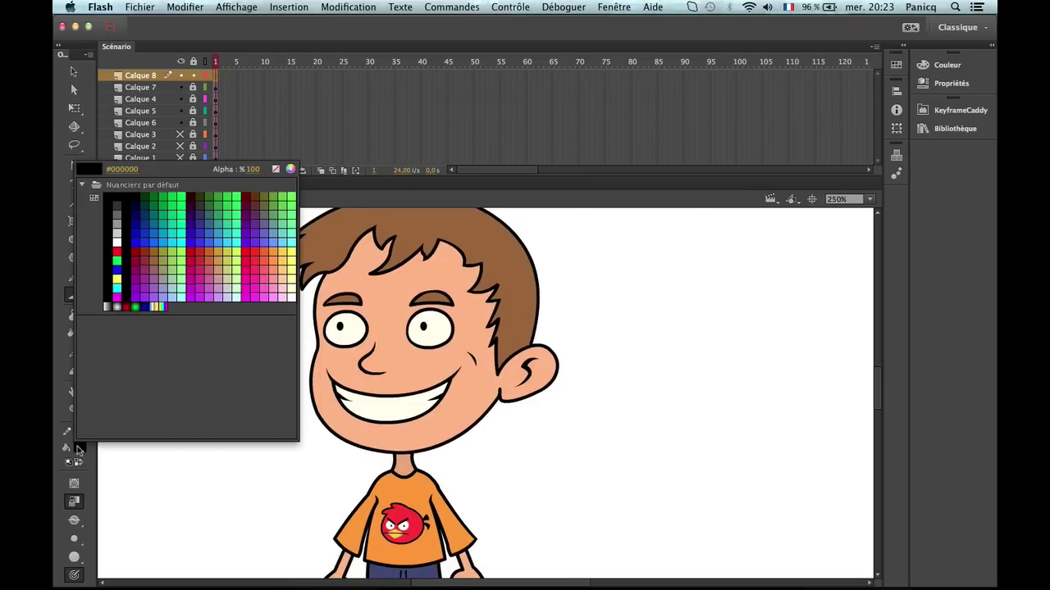
click(253, 169)
key(Return)
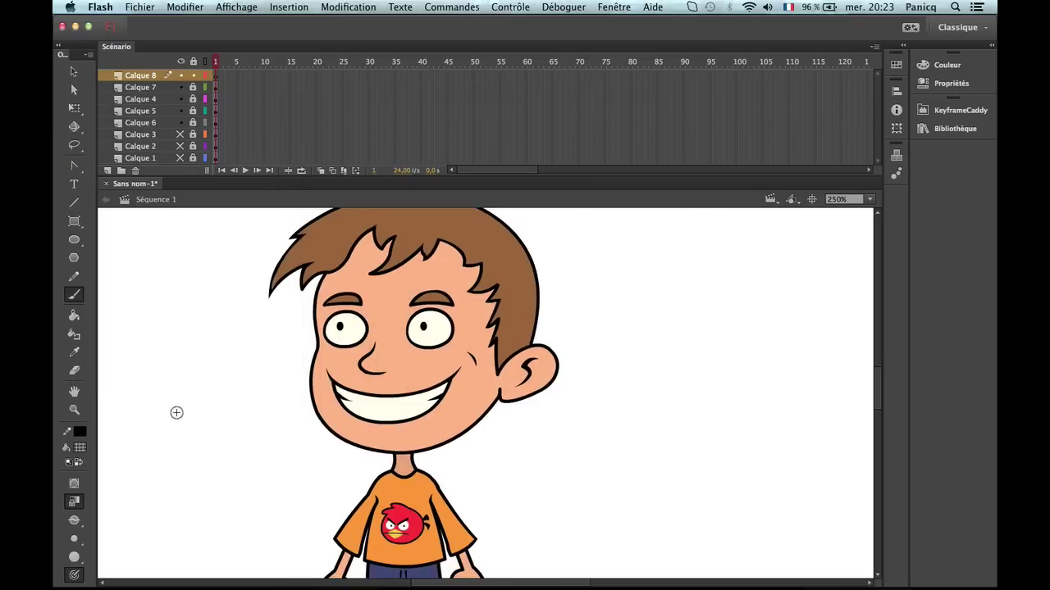
click(79, 451)
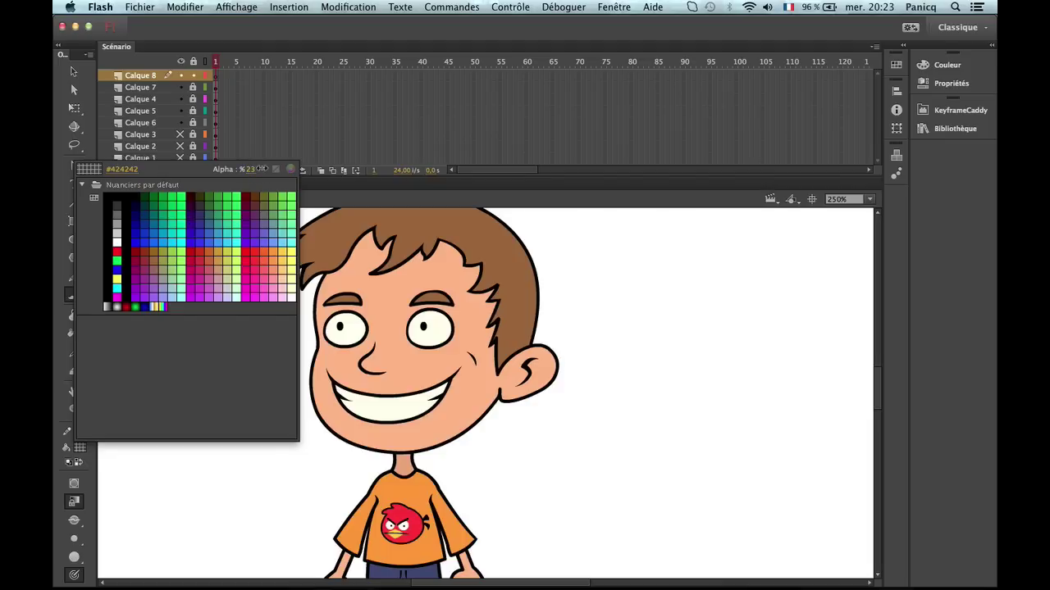
key(Escape)
Try a translucent shadow stroke beneath the eye nearer the ear, and undo it.
key(z)
click(420, 359)
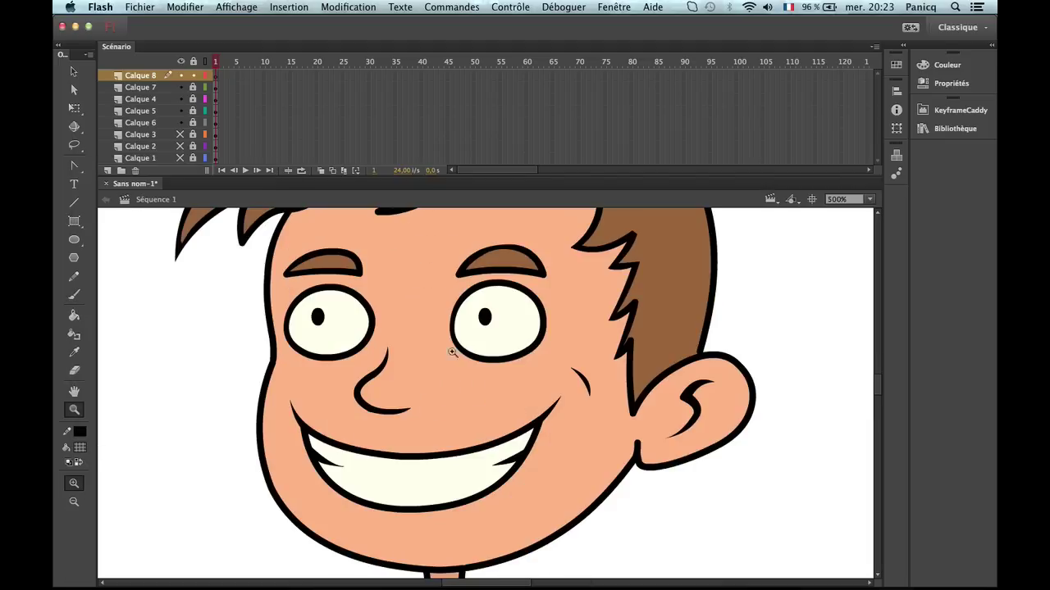
key(b)
mouse_move(445, 316)
mouse_down()
mouse_move(474, 345)
mouse_move(474, 366)
mouse_move(456, 334)
mouse_move(498, 356)
mouse_up()
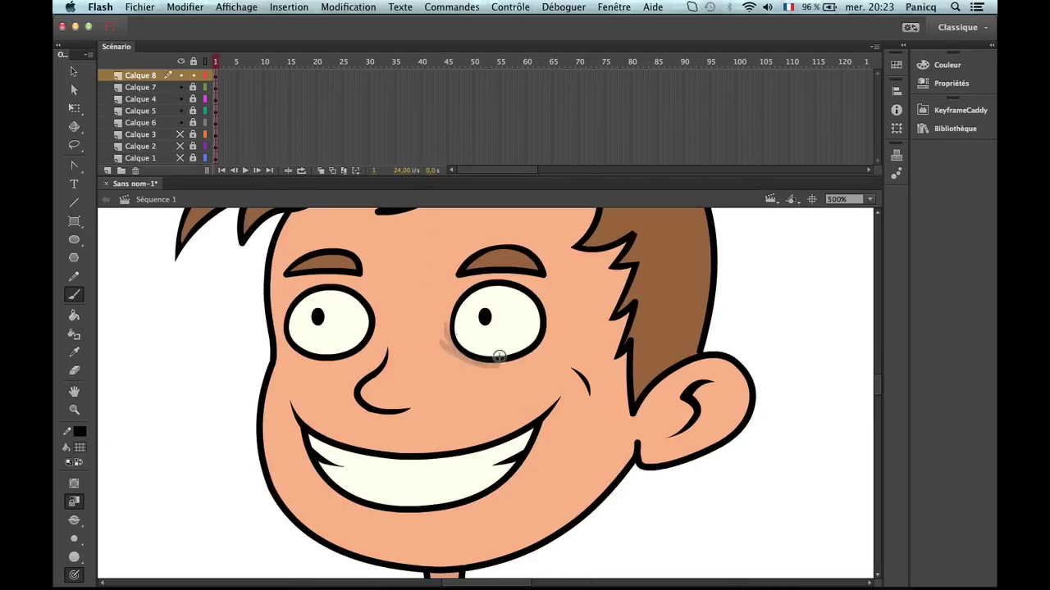
key(super+z)
Enlarge the brush and paint translucent shadows along the lower edges of both eyes.
click(75, 538)
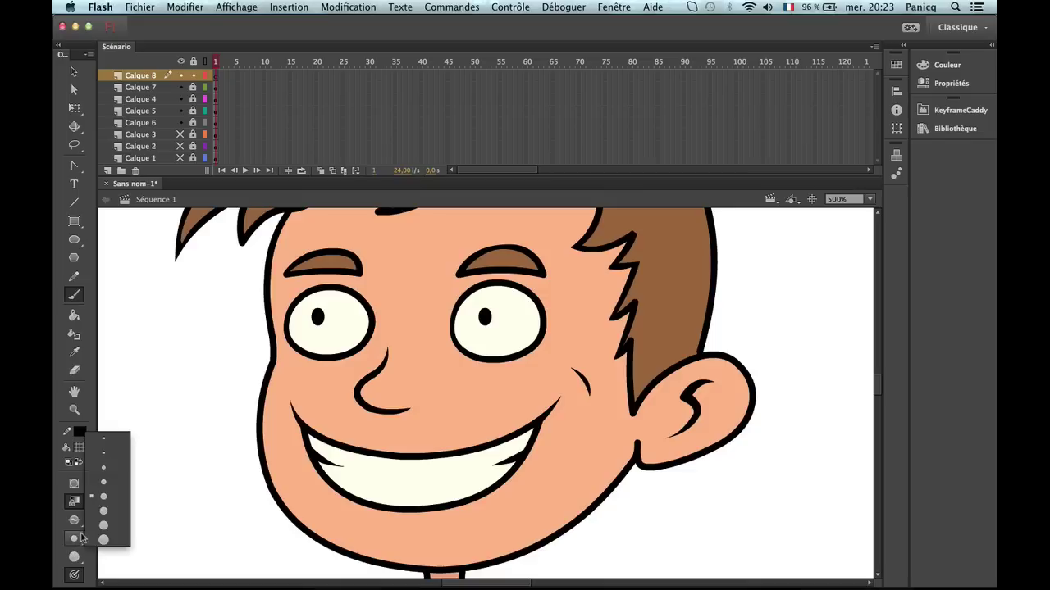
click(103, 524)
mouse_move(443, 335)
mouse_down()
mouse_move(456, 362)
mouse_move(455, 348)
mouse_move(482, 373)
mouse_move(452, 336)
mouse_move(484, 358)
mouse_move(449, 331)
mouse_move(495, 364)
mouse_move(469, 362)
mouse_move(519, 359)
mouse_up()
key(super+z)
key(super+z)
mouse_move(376, 334)
mouse_down()
mouse_move(328, 360)
mouse_move(300, 355)
mouse_up()
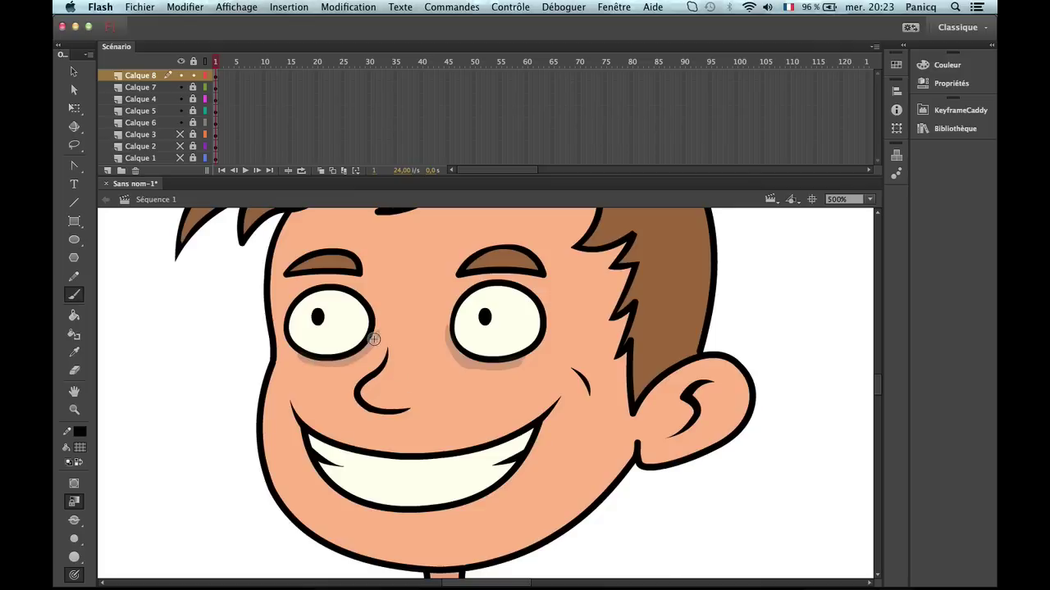
drag(371, 336, 379, 357)
key(super+z)
Paint translucent shadows beneath both eyebrows, beside the nose and below the mouth.
drag(298, 281, 361, 278)
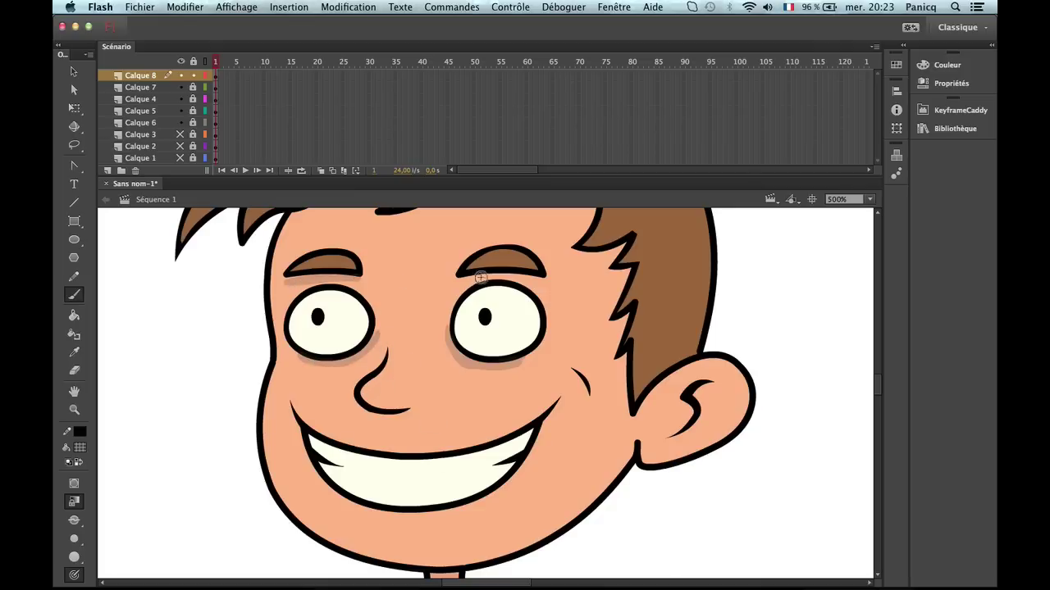
drag(471, 279, 535, 279)
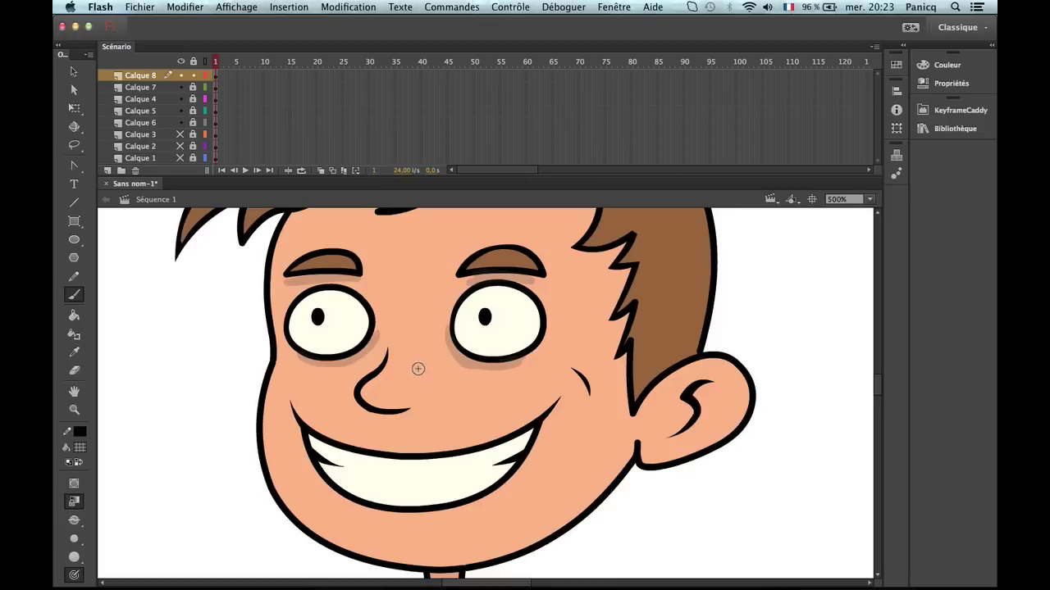
mouse_move(418, 352)
mouse_down()
mouse_move(422, 373)
mouse_move(418, 363)
mouse_move(468, 355)
mouse_move(436, 357)
mouse_up()
scroll(492, 347, down, 5)
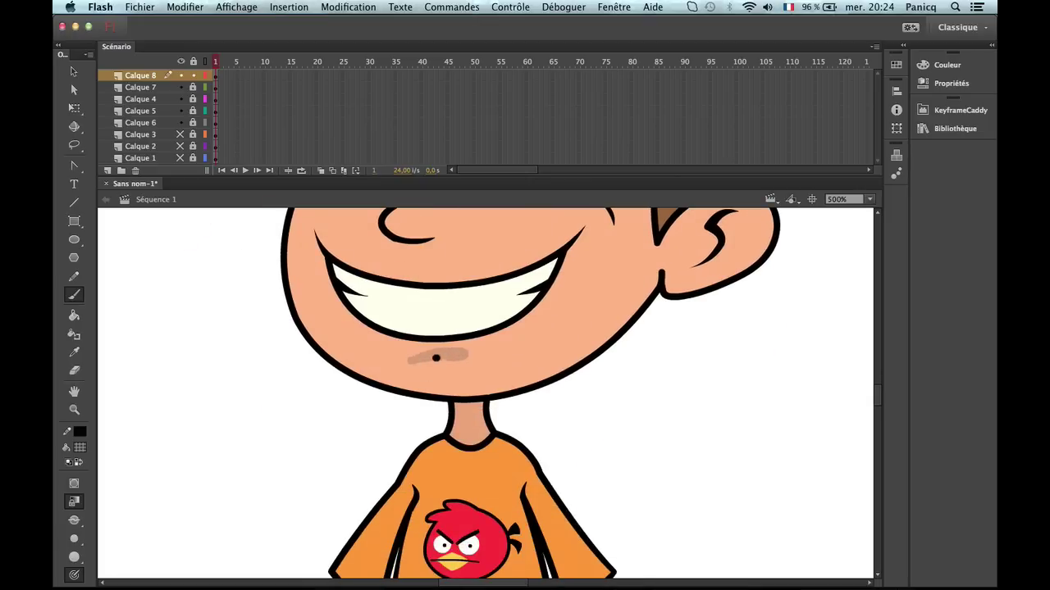
Paint a translucent shadow inside the ear, alongside its inner fold.
key(z)
alt+click(467, 411)
alt+click(570, 372)
click(537, 365)
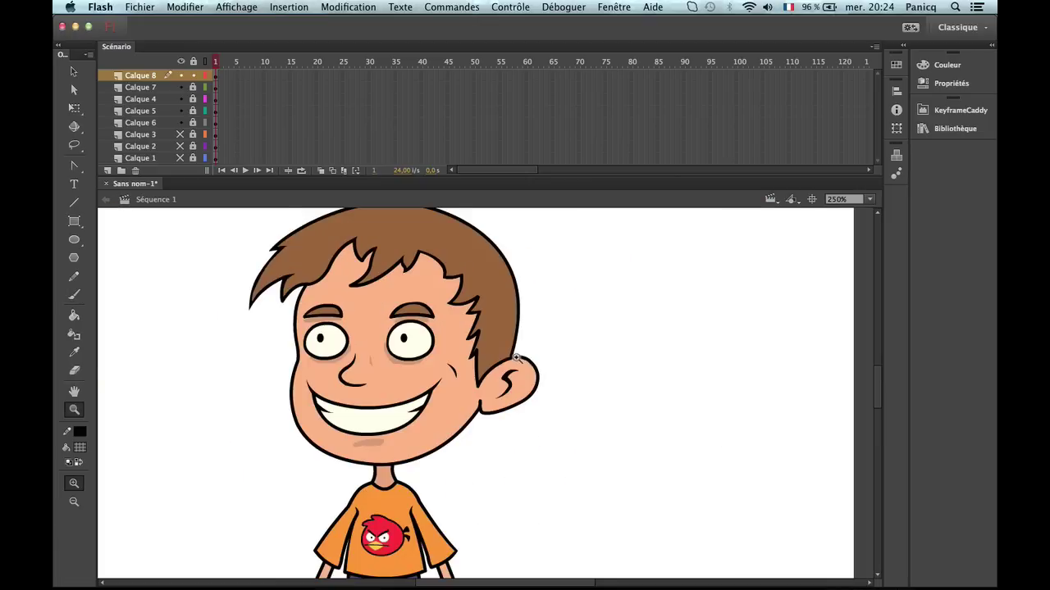
click(517, 358)
scroll(623, 353, down, 3)
key(b)
mouse_move(624, 334)
mouse_down()
mouse_move(628, 361)
mouse_move(633, 345)
mouse_up()
Paint translucent shadow strands in the hair, rising from the jagged tips along the temple and the fringe.
scroll(555, 370, up, 3)
scroll(568, 363, up, 2)
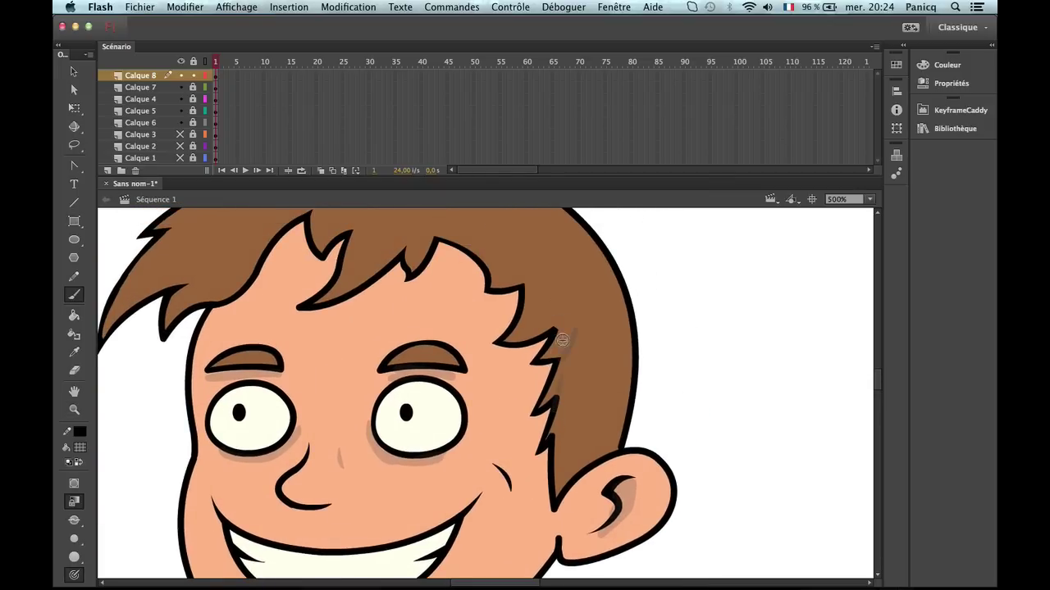
drag(532, 296, 571, 345)
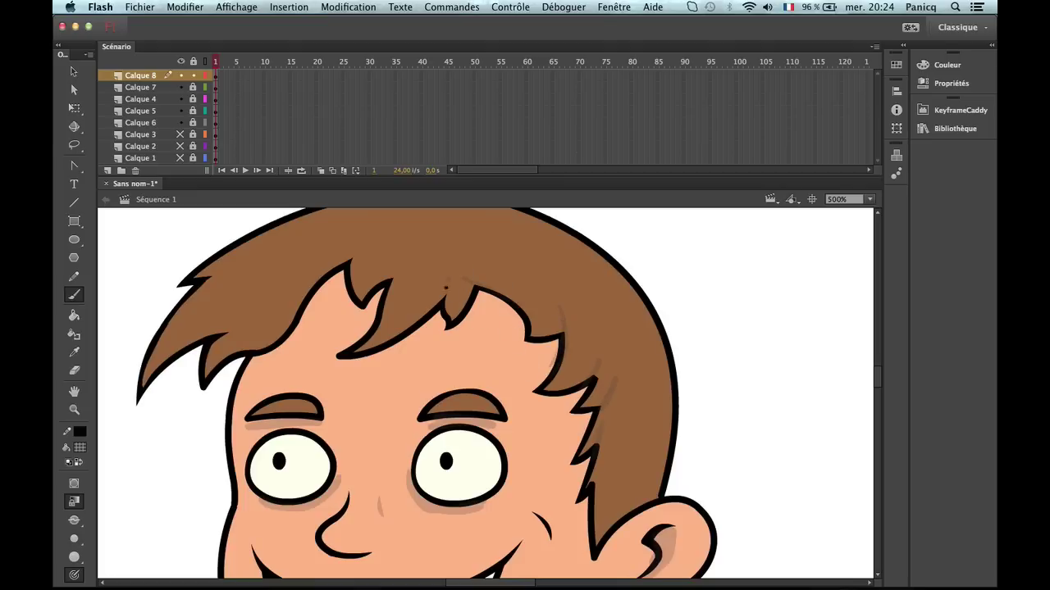
drag(434, 288, 464, 292)
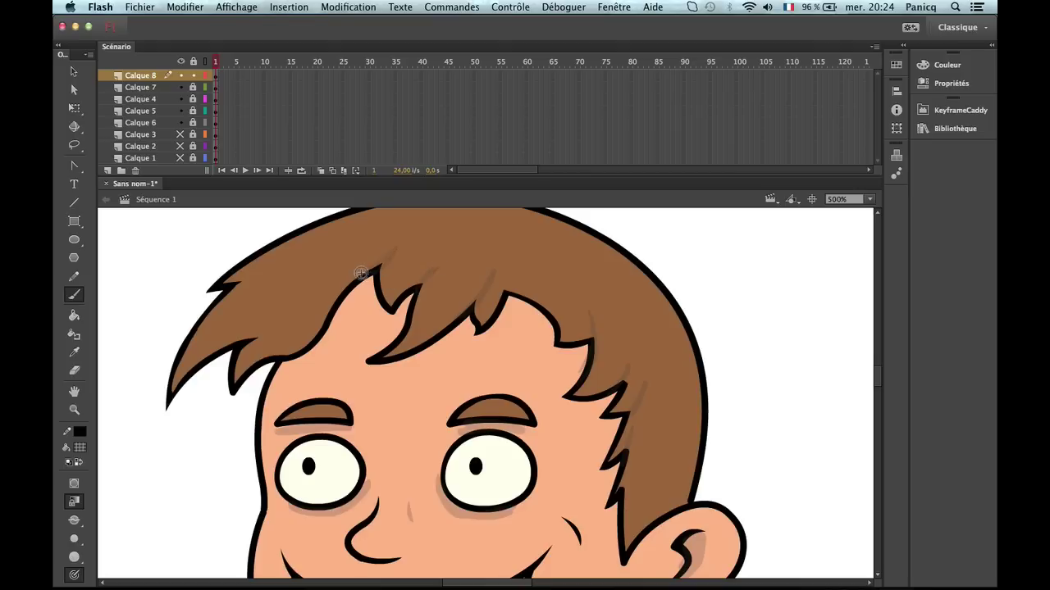
key(a)
key(z)
alt+click(451, 336)
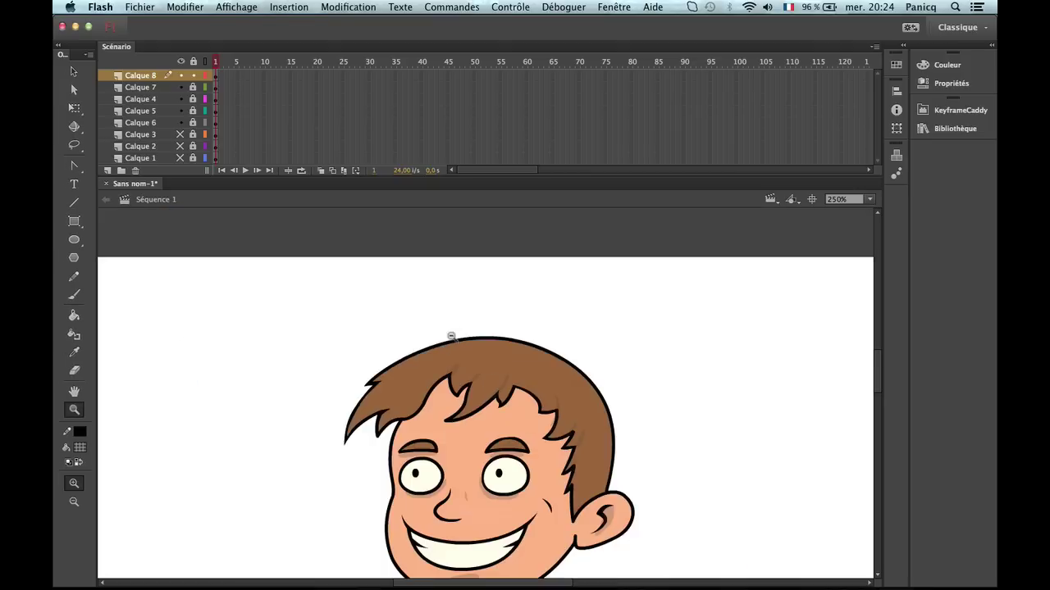
Paint translucent shadow strands across the swept front tuft of the hair, rising from its tips toward the crown.
scroll(457, 388, down, 5)
click(406, 297)
key(b)
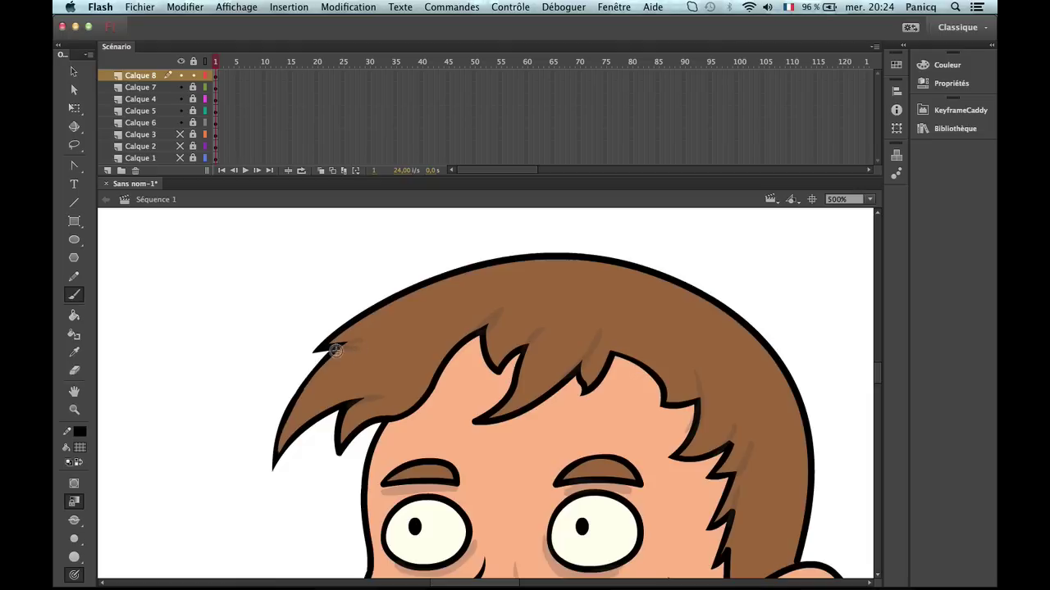
drag(336, 350, 365, 346)
mouse_move(302, 408)
mouse_down()
mouse_move(464, 295)
mouse_move(376, 399)
mouse_move(506, 289)
mouse_move(394, 400)
mouse_move(357, 337)
mouse_up()
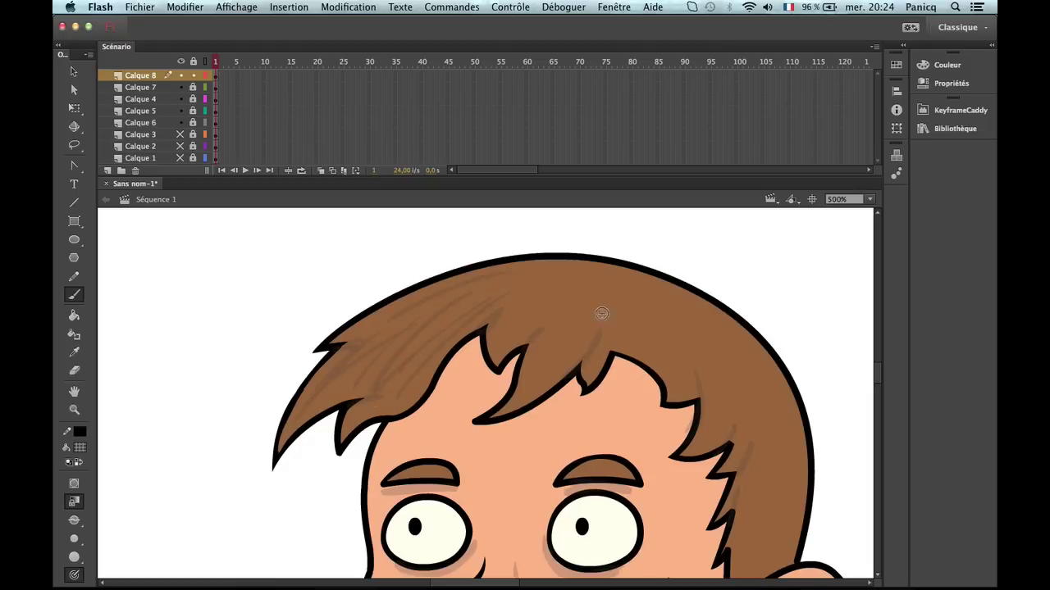
Paint a translucent shadow on the neck, below the chin.
key(z)
alt+click(571, 364)
drag(501, 330, 472, 217)
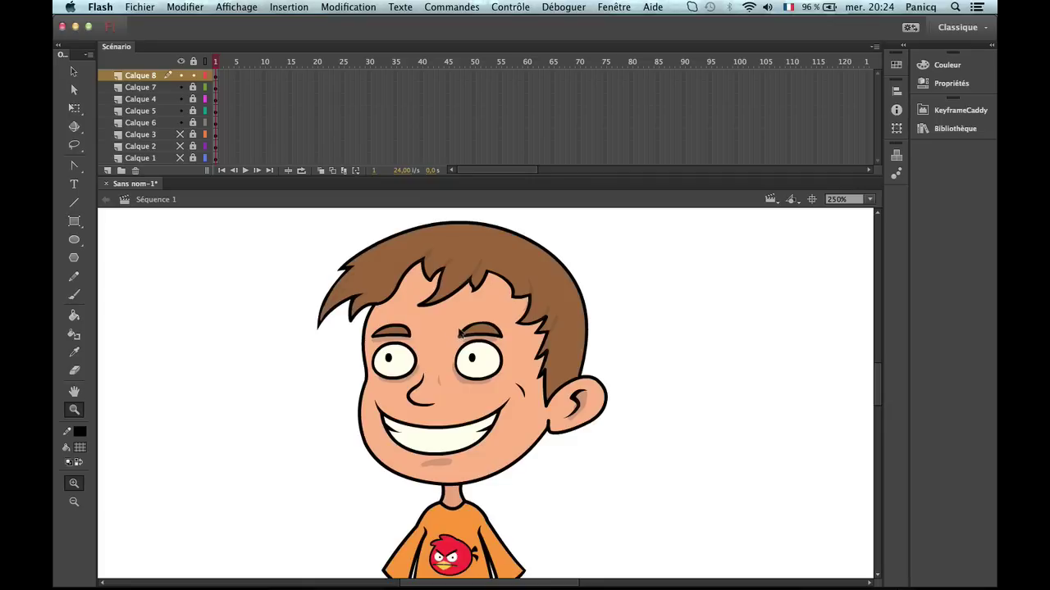
key(b)
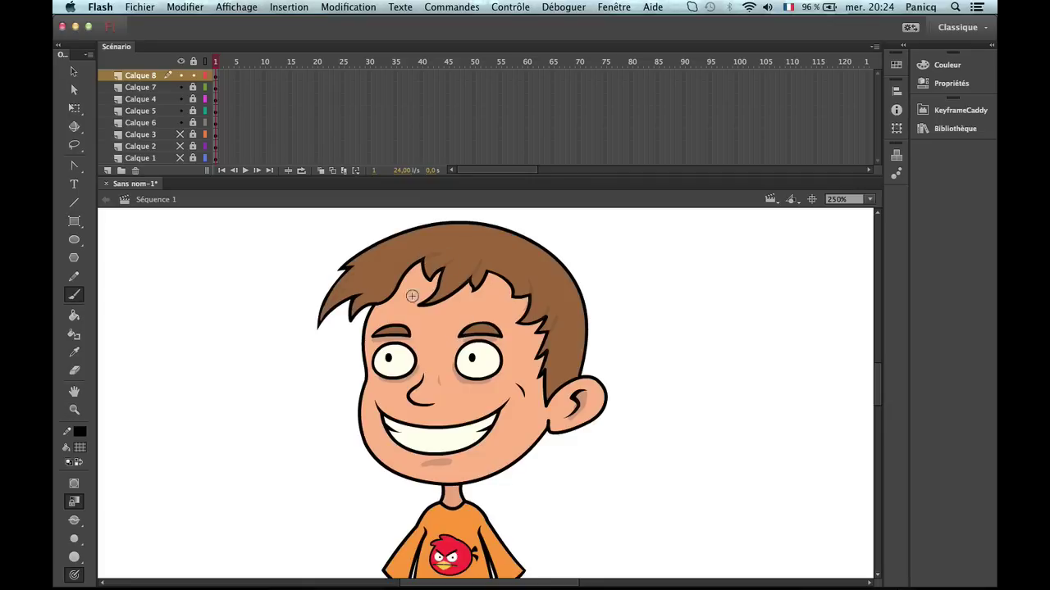
scroll(442, 362, down, 3)
scroll(441, 361, right, 3)
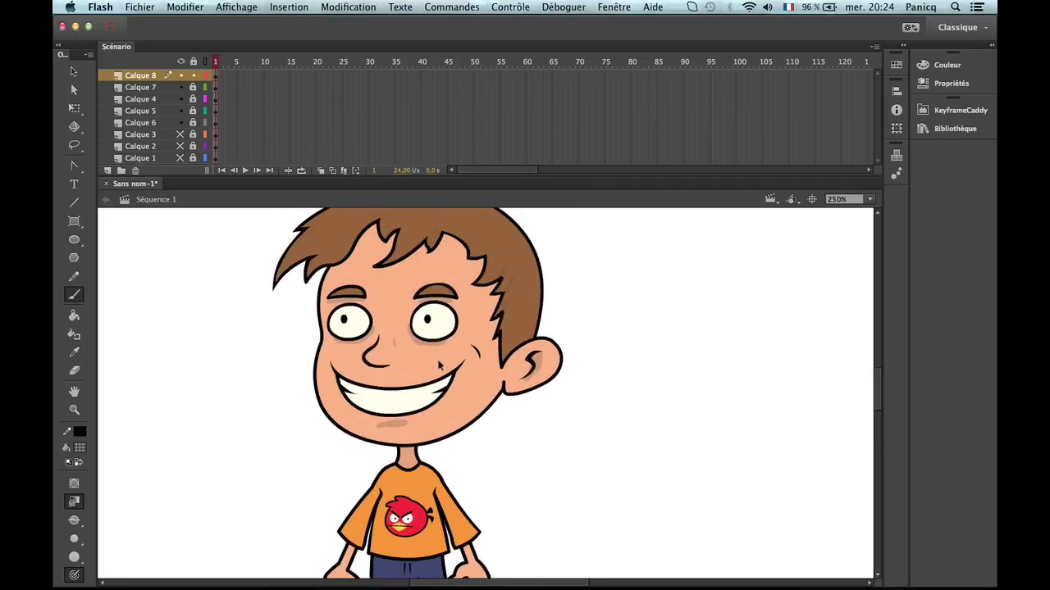
scroll(440, 366, down, 6)
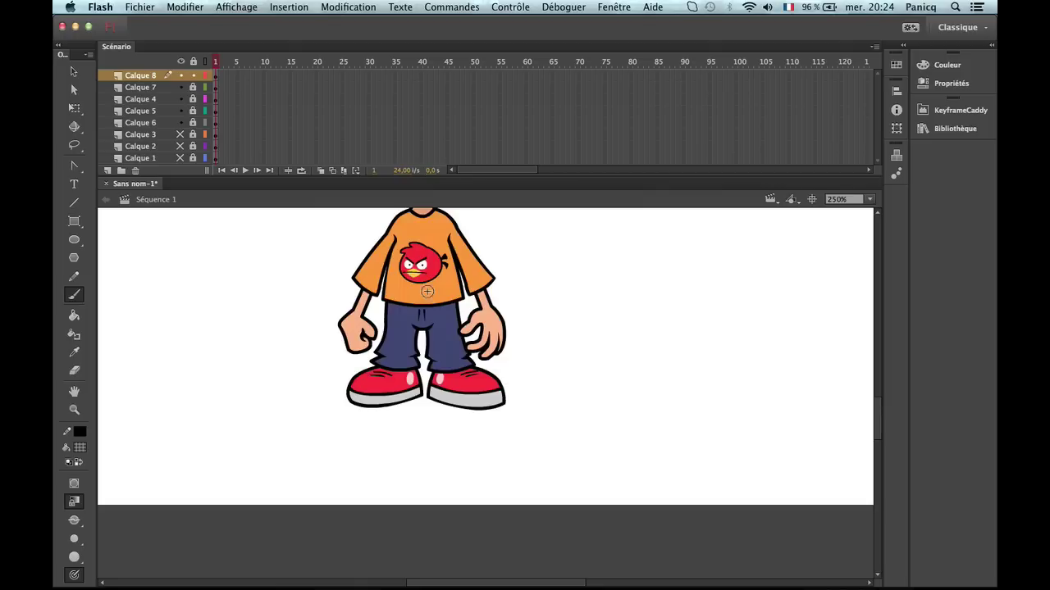
key(z)
click(428, 291)
scroll(417, 328, up, 2)
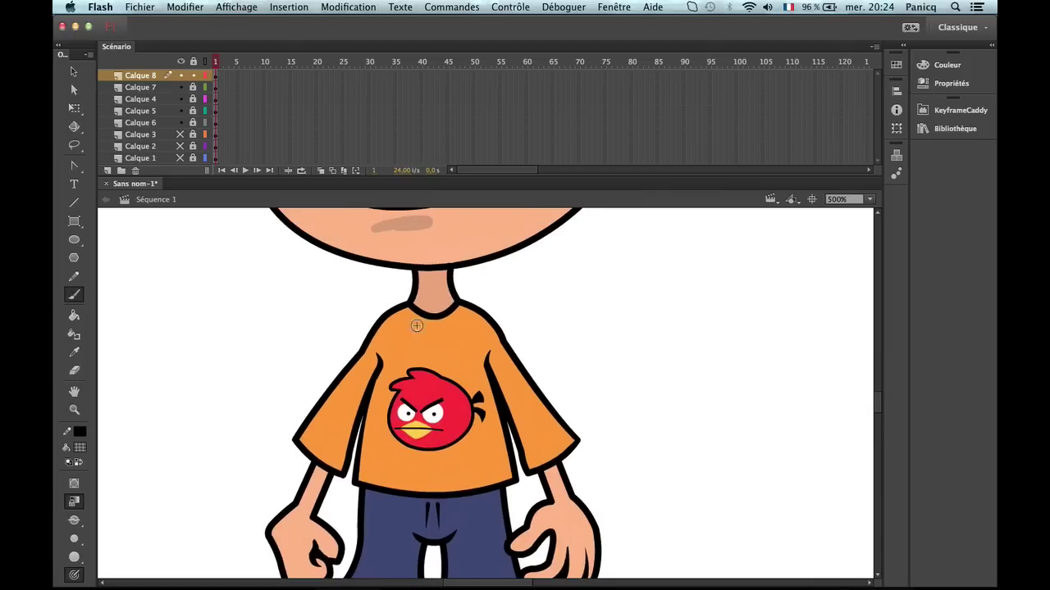
mouse_move(419, 304)
mouse_down()
mouse_move(420, 275)
mouse_move(421, 290)
mouse_up()
key(super+z)
Paint translucent shadows on the shirt, along the folds beside the sleeves and inside one sleeve.
scroll(408, 363, down, 3)
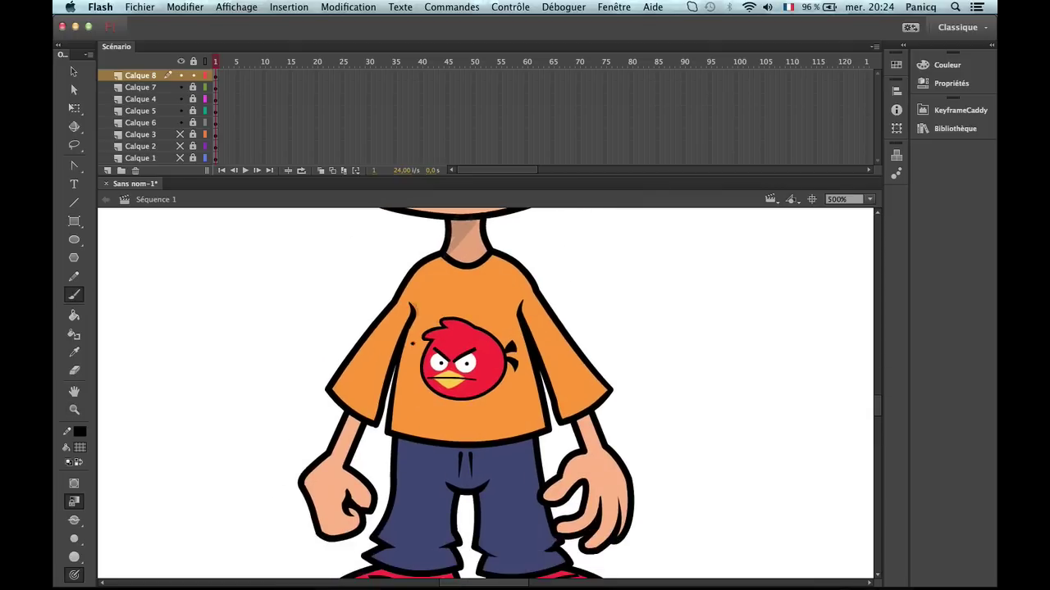
drag(413, 344, 416, 308)
mouse_move(538, 427)
mouse_down()
mouse_move(519, 292)
mouse_move(507, 303)
mouse_move(542, 371)
mouse_move(511, 370)
mouse_move(528, 449)
mouse_move(520, 406)
mouse_up()
mouse_move(377, 360)
mouse_down()
mouse_move(402, 316)
mouse_move(376, 414)
mouse_move(406, 313)
mouse_up()
scroll(462, 413, down, 5)
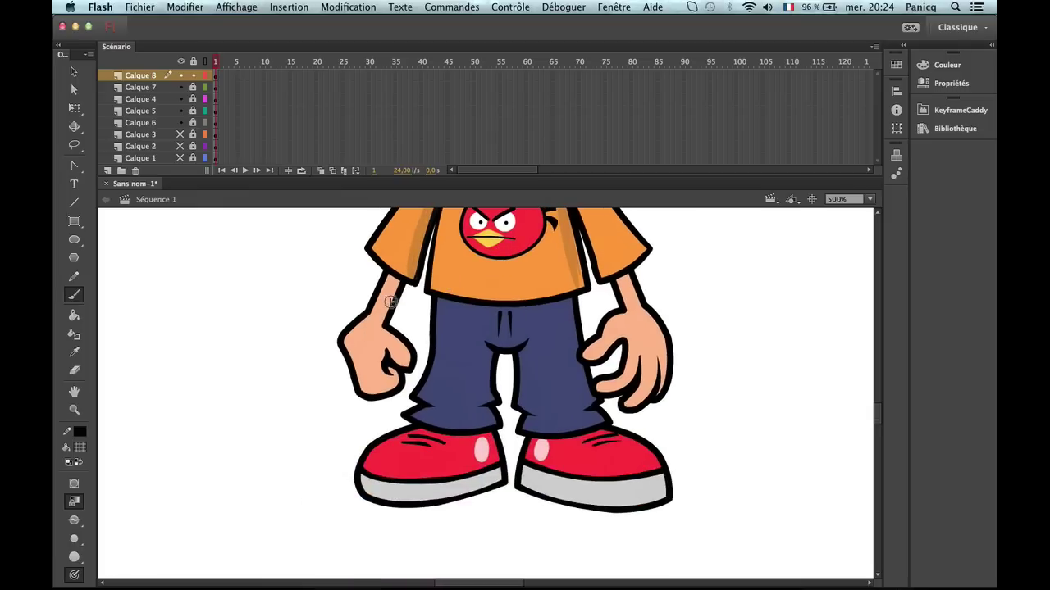
drag(371, 318, 361, 329)
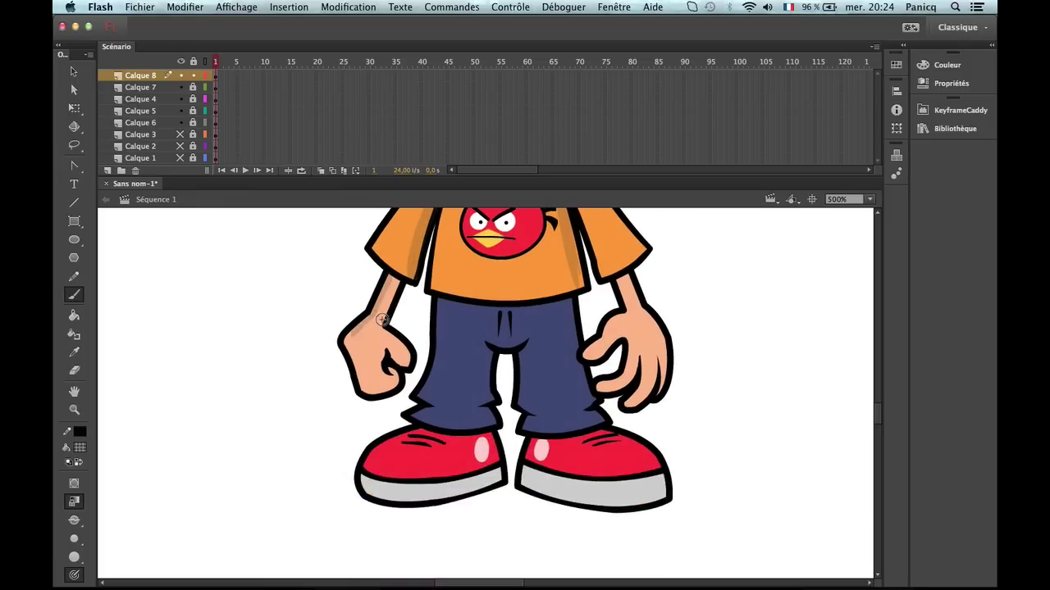
key(super+z)
key(super+z)
Paint translucent shadows along both forearms, on the fist's thumb and between the fingers of the open hand.
drag(398, 283, 394, 291)
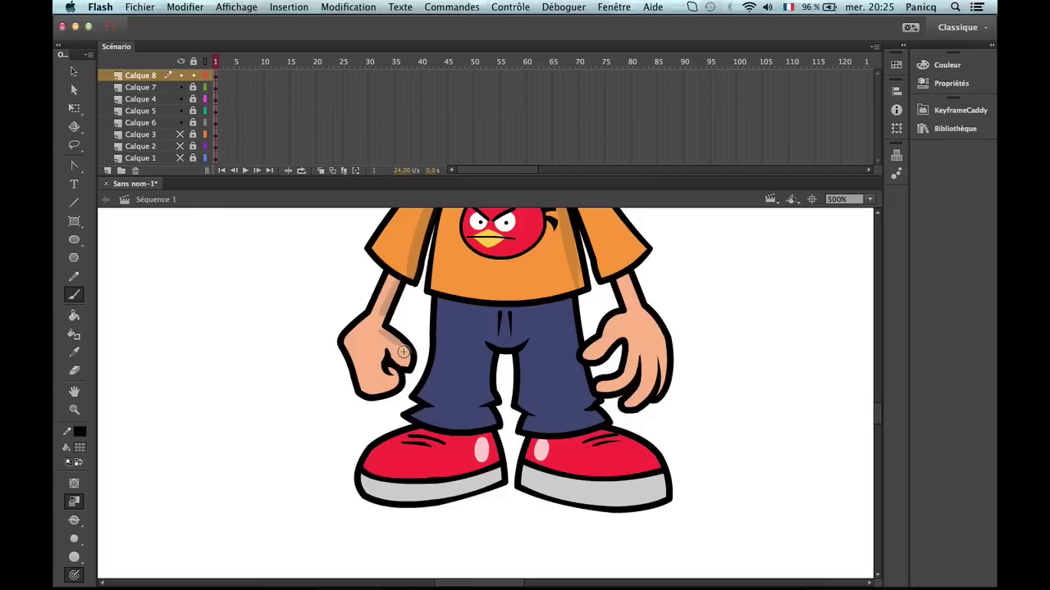
scroll(574, 369, right, 3)
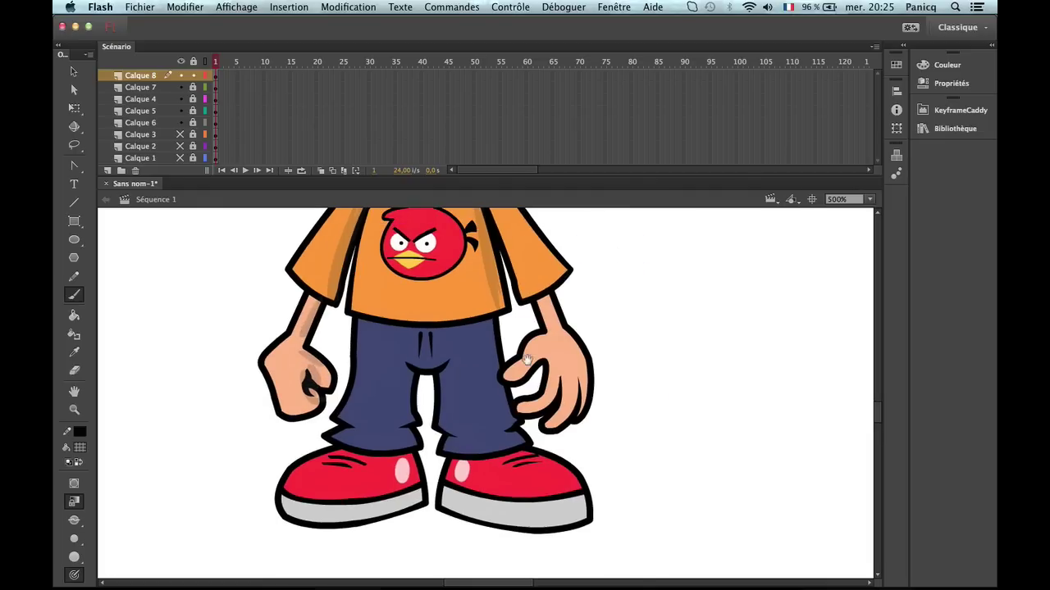
drag(536, 357, 543, 364)
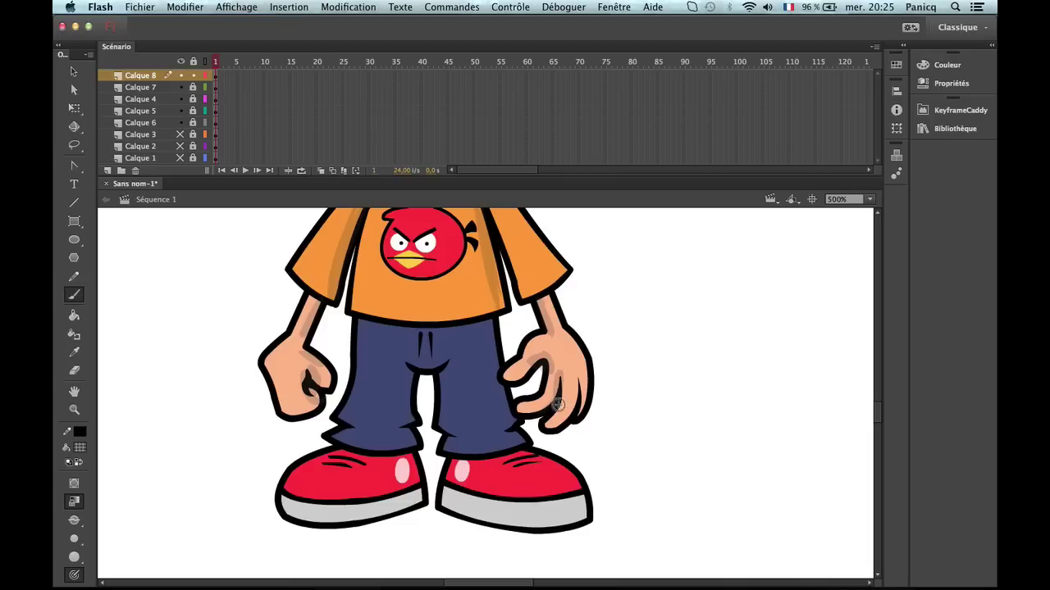
Paint a small translucent shadow directly under the tip of the nose.
key(z)
alt+click(552, 452)
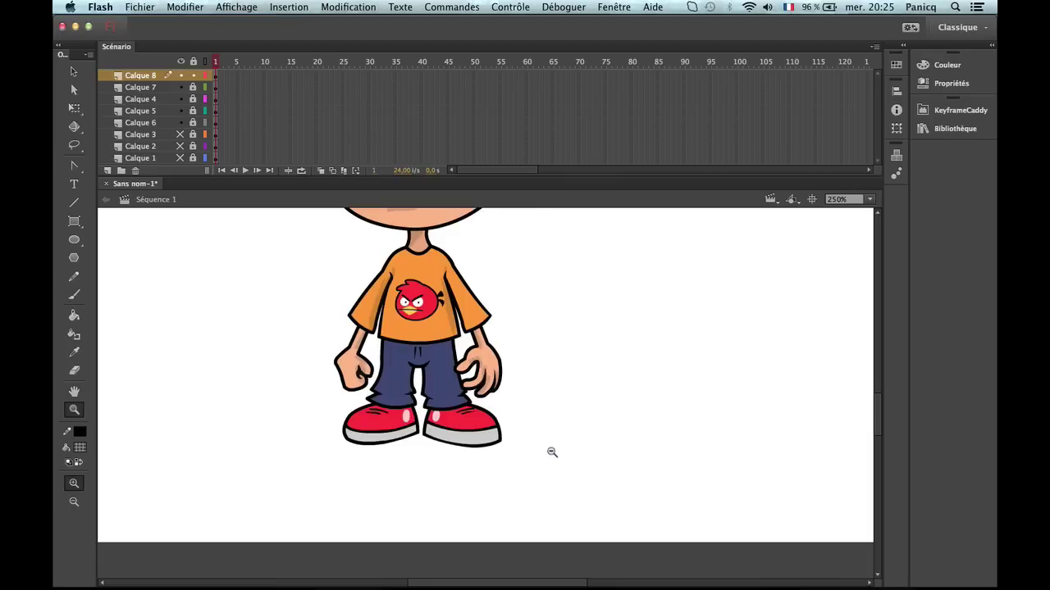
scroll(483, 350, up, 5)
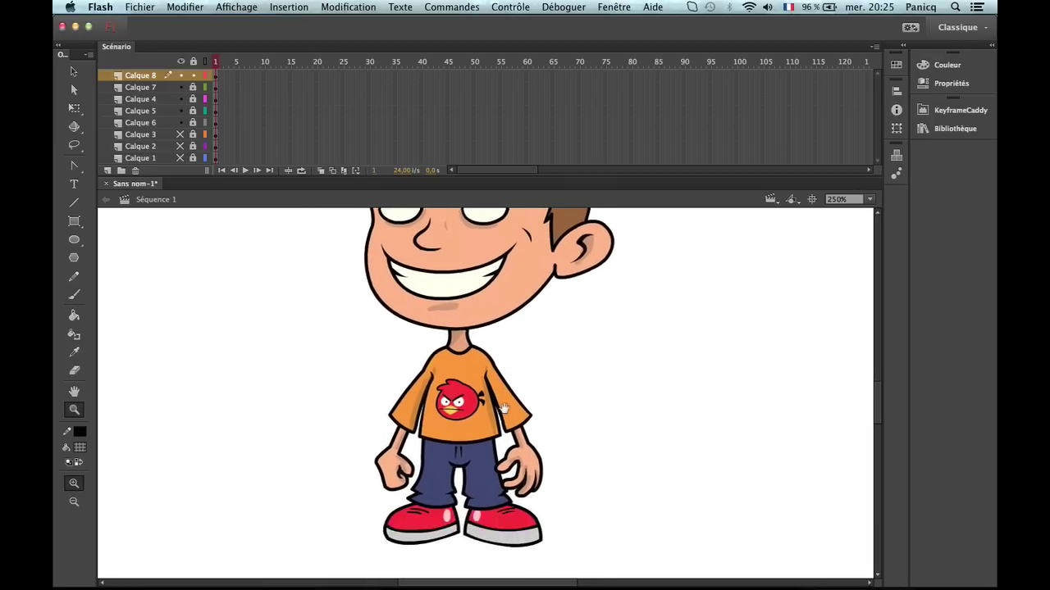
scroll(503, 407, up, 2)
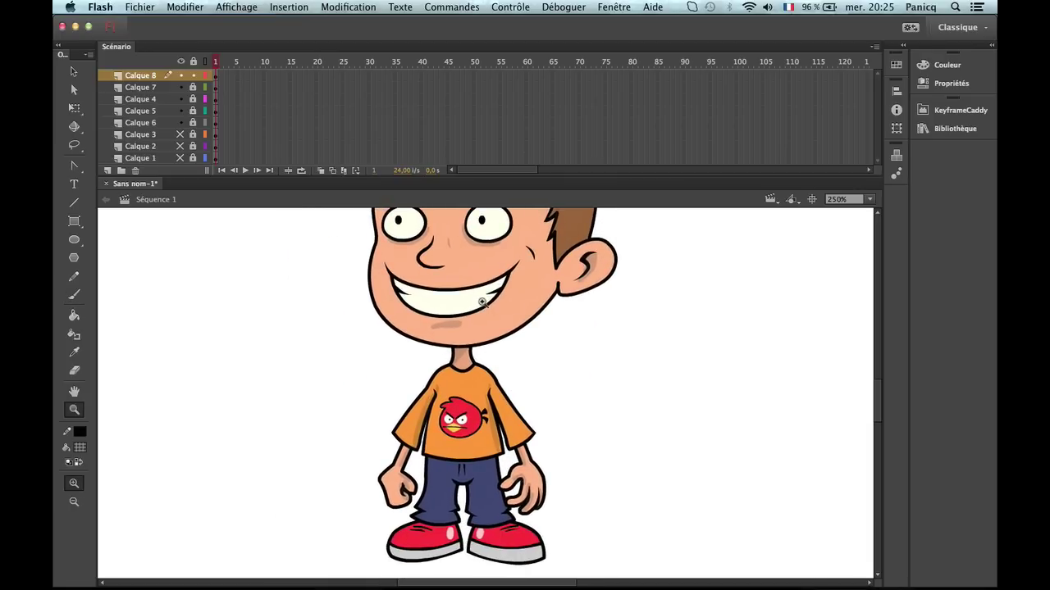
scroll(483, 302, up, 2)
click(483, 303)
key(b)
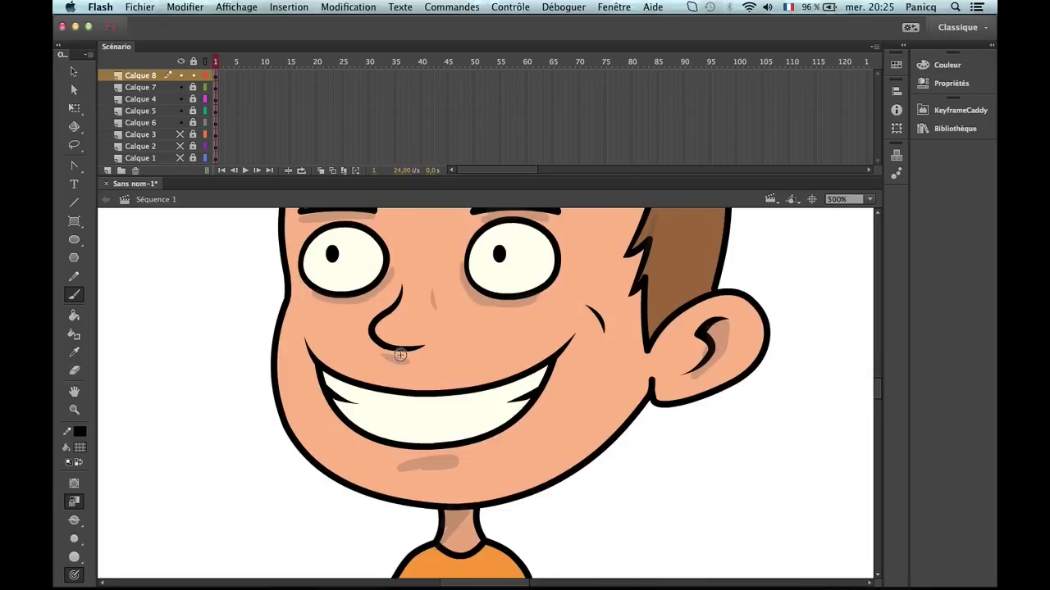
Paint translucent shadows on the trousers, along the inner side of both legs.
key(z)
alt+click(478, 366)
alt+click(478, 366)
alt+click(477, 365)
drag(529, 439, 499, 338)
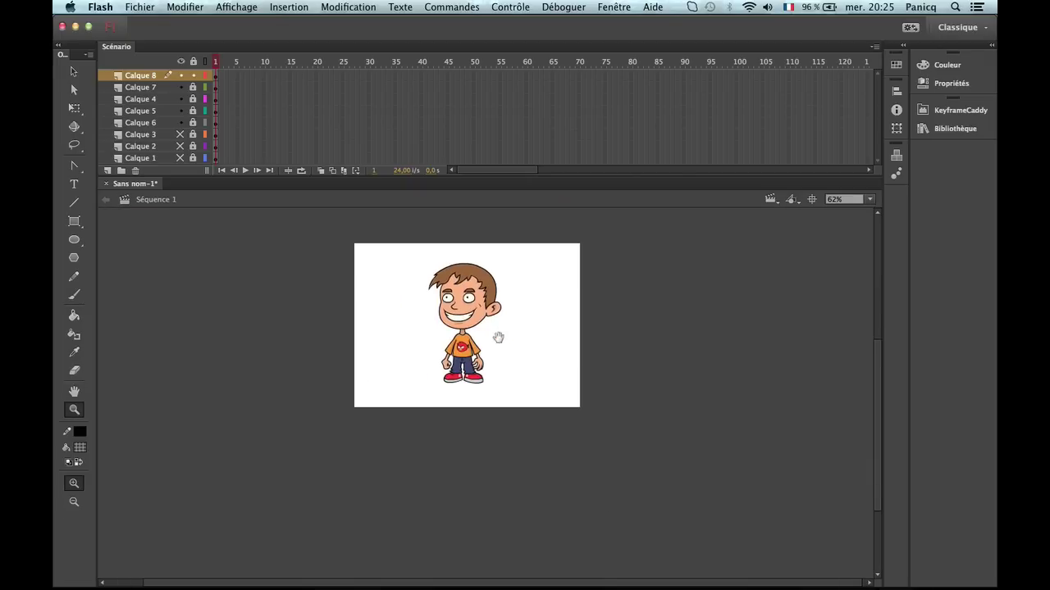
click(499, 338)
click(484, 342)
click(467, 349)
key(b)
mouse_move(456, 402)
mouse_down()
mouse_move(456, 353)
mouse_move(437, 308)
mouse_up()
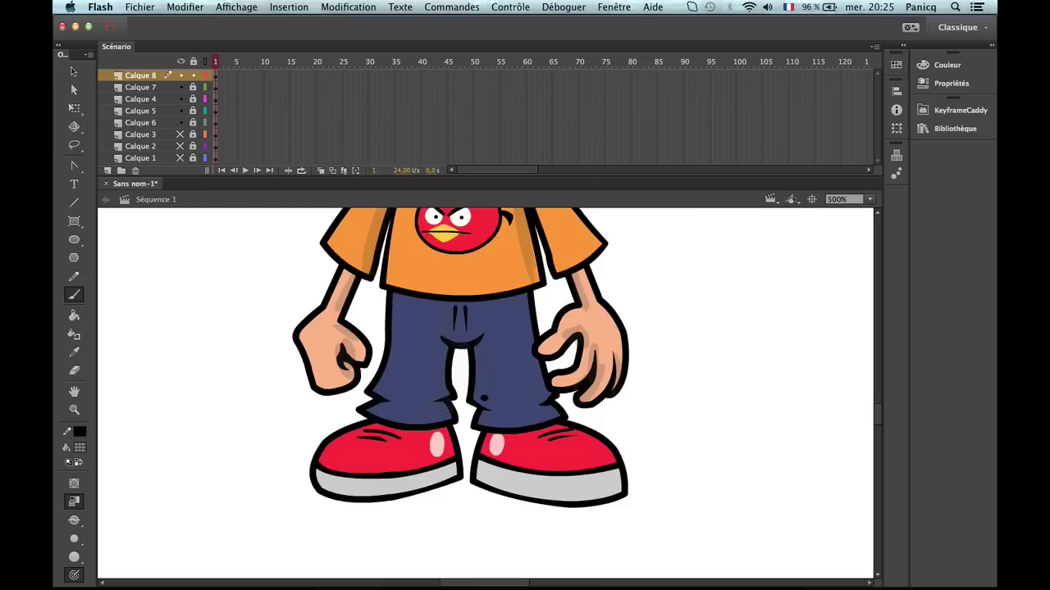
Paint translucent shadows on the inner ends of both shoes, covering the grey soles and the red uppers.
scroll(496, 433, down, 3)
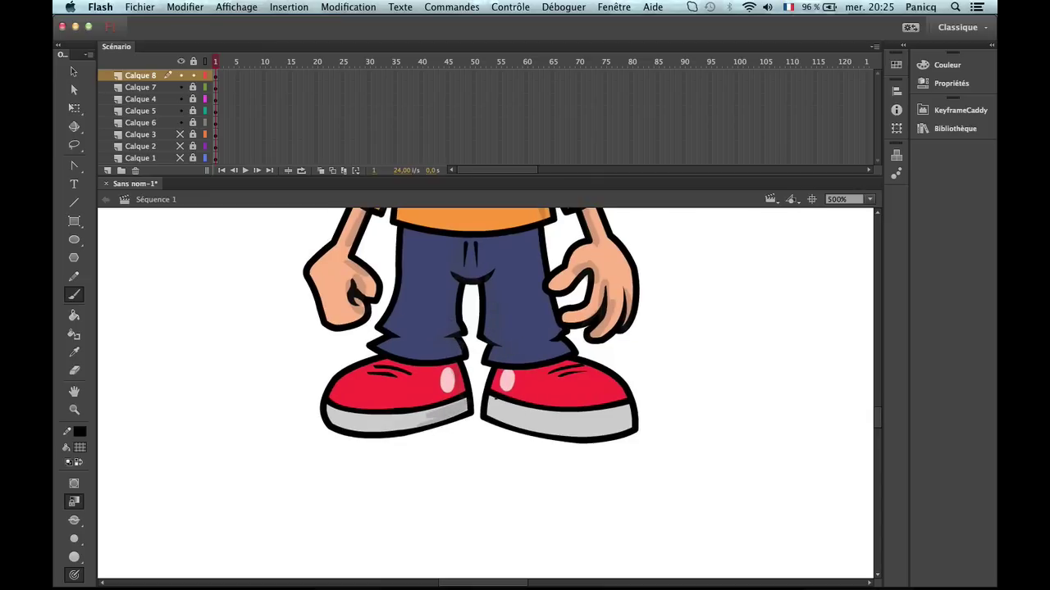
mouse_move(503, 410)
mouse_down()
mouse_move(537, 422)
mouse_move(506, 420)
mouse_up()
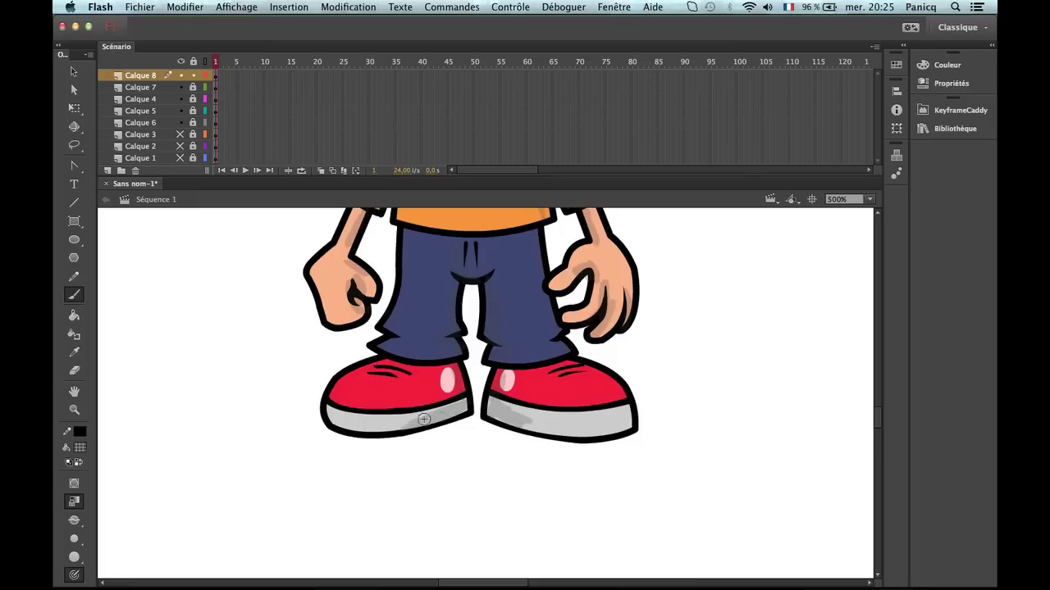
key(z)
alt+click(523, 406)
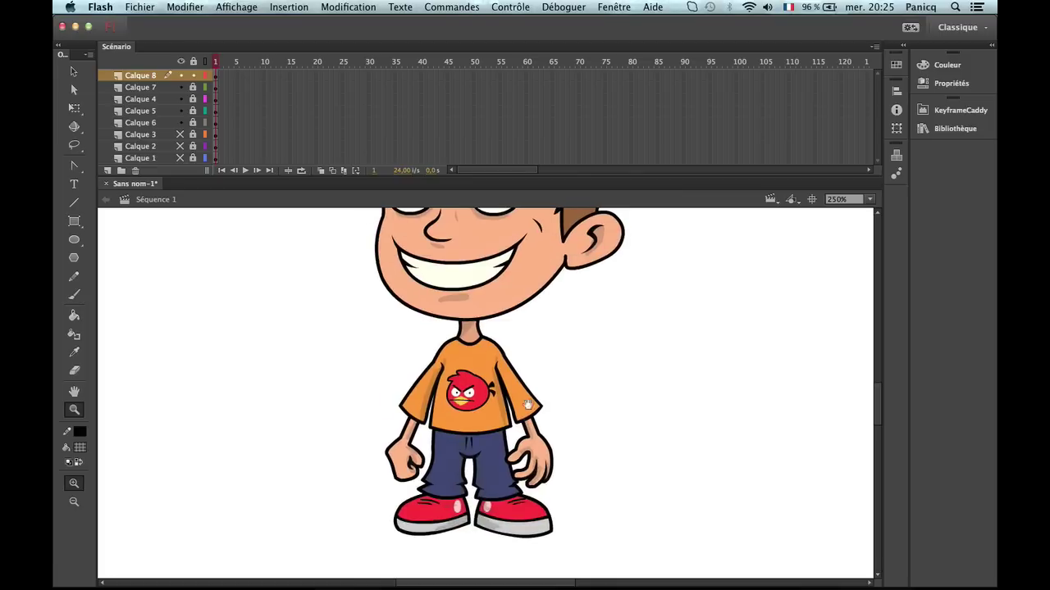
alt+click(525, 415)
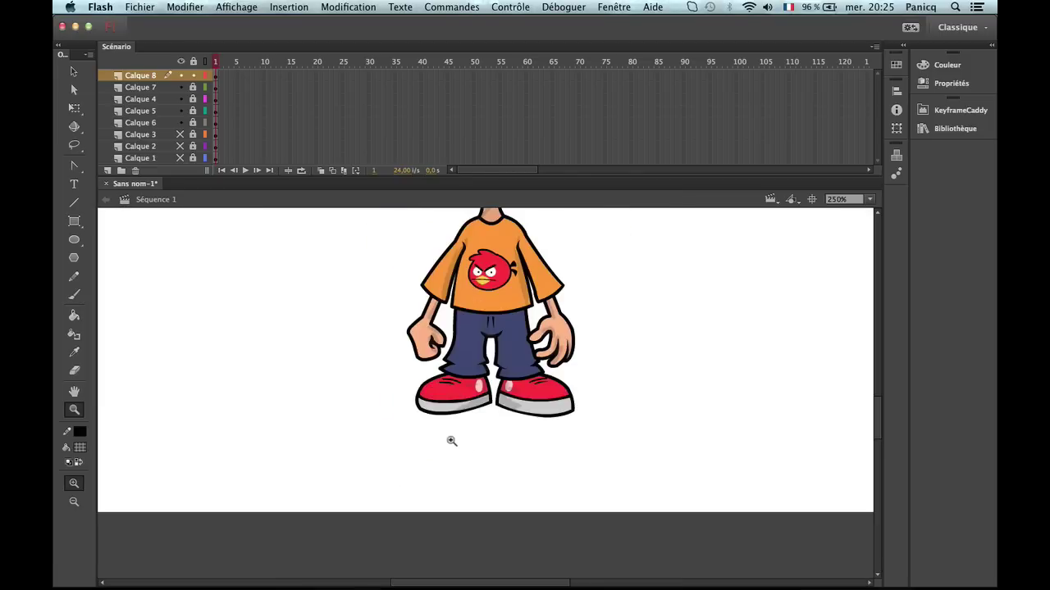
click(479, 410)
key(b)
scroll(481, 329, up, 4)
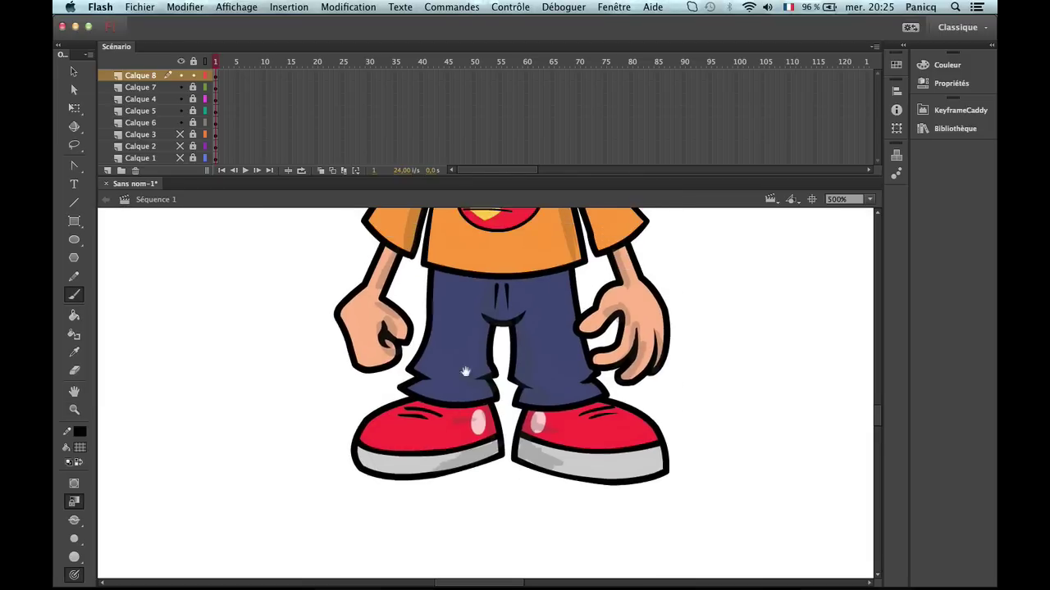
Add a new layer above the shadow layer.
key(z)
alt+click(493, 414)
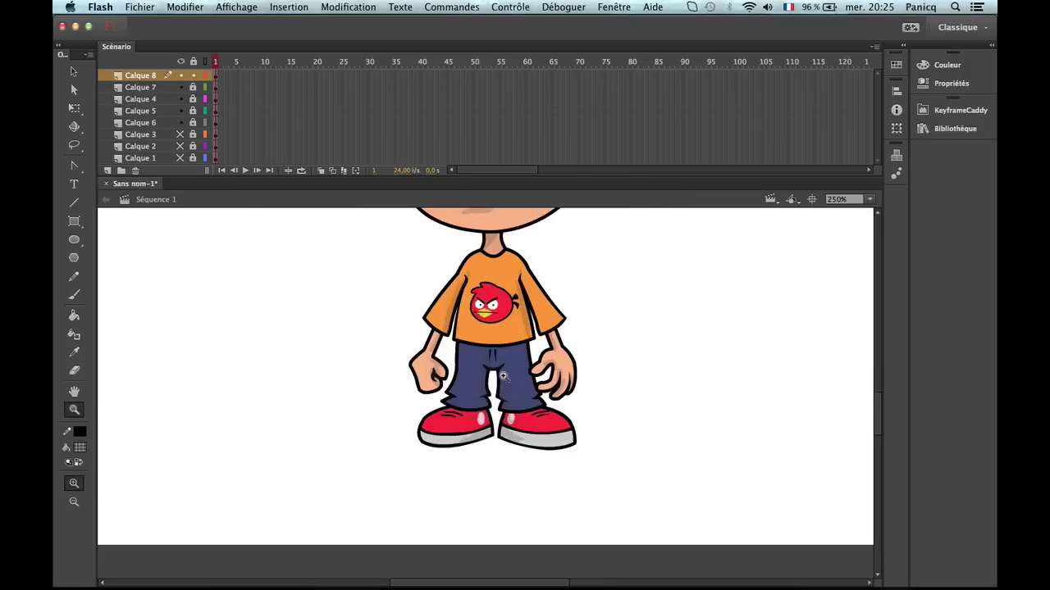
drag(514, 318, 465, 449)
alt+click(467, 448)
drag(401, 228, 587, 498)
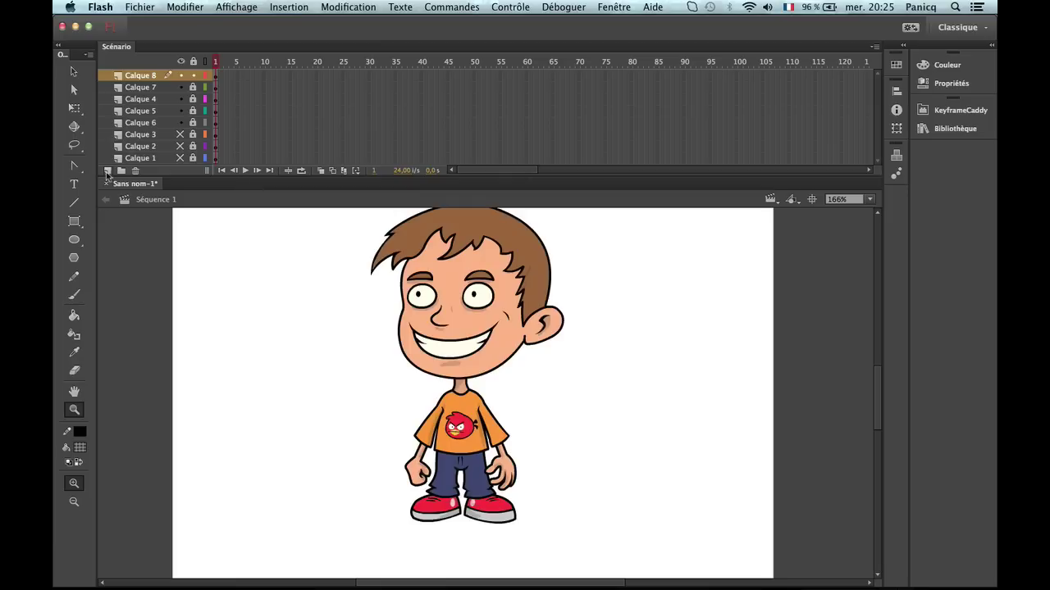
click(108, 171)
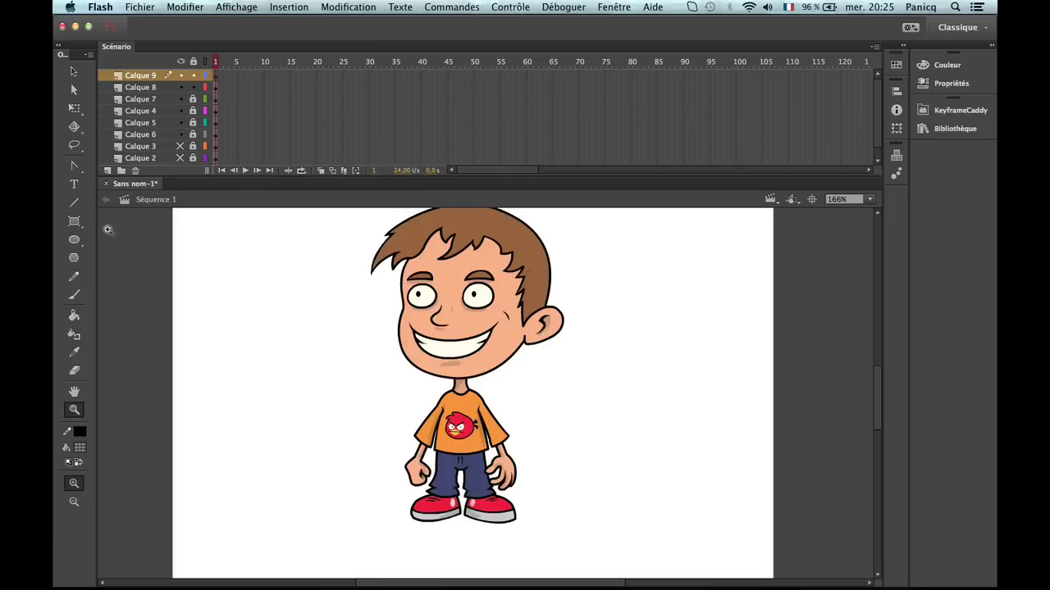
Try a more opaque fill for the brush with a dark grey test stroke beside the character's legs.
click(74, 295)
click(81, 446)
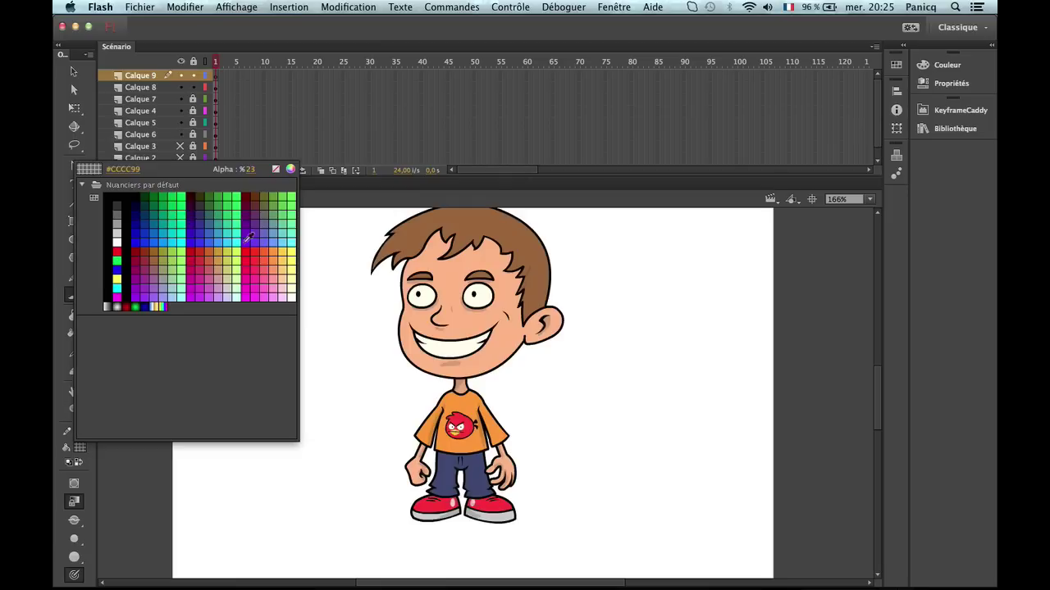
click(259, 189)
key(z)
click(483, 488)
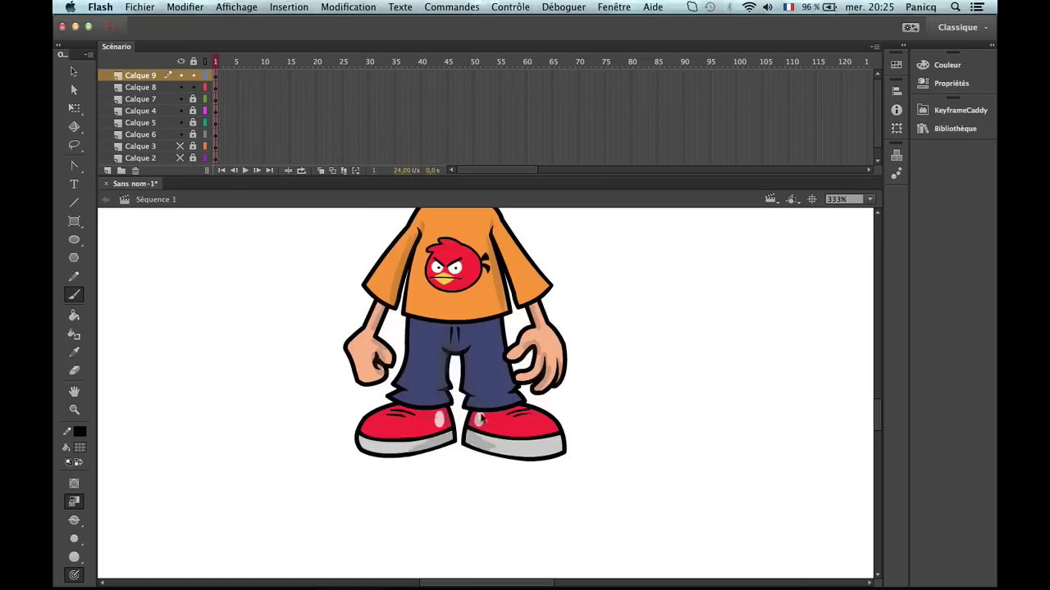
click(80, 447)
key(Return)
drag(317, 308, 241, 419)
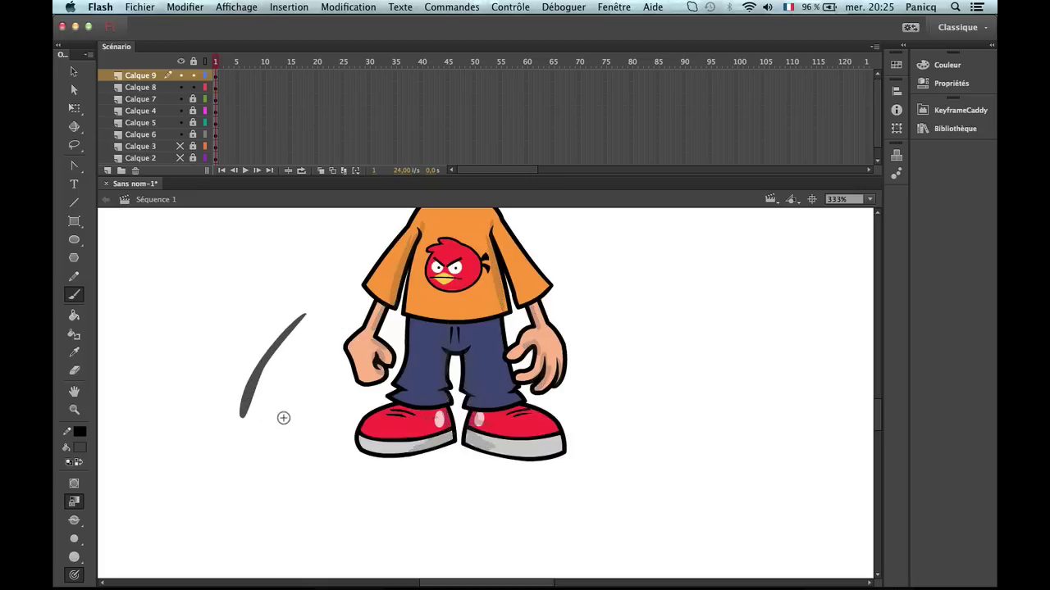
key(ctrl+z)
Darken the painted shadows with a black fill at 60% alpha and deselect them.
click(79, 448)
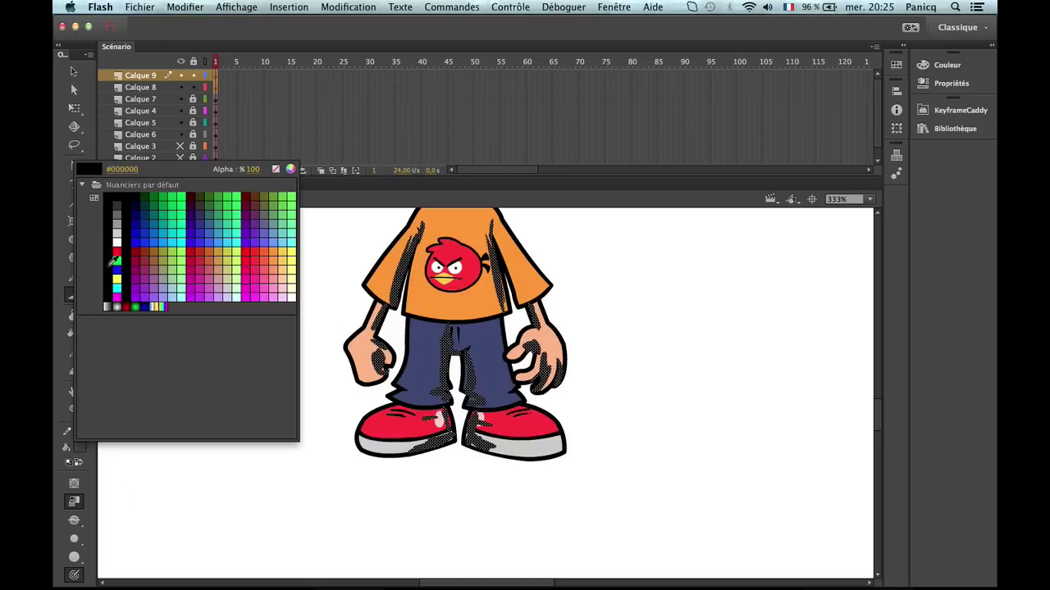
click(110, 259)
click(82, 444)
drag(230, 172, 228, 172)
key(v)
click(235, 300)
Lighten all the painted shadows on the character by lowering their fill's alpha, and deselect them.
key(z)
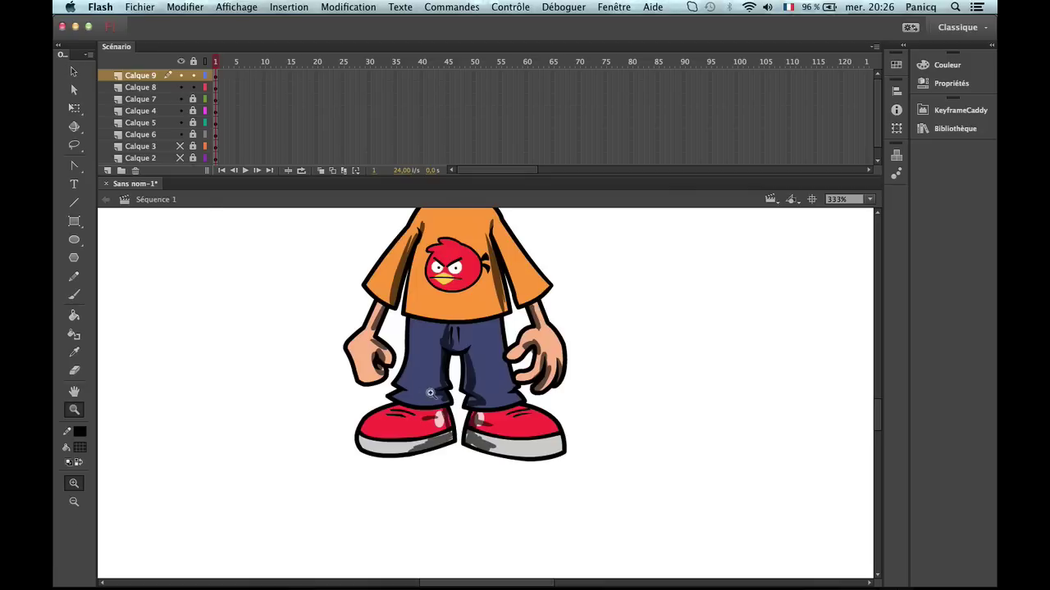
alt+click(430, 391)
drag(453, 327, 389, 416)
key(super+a)
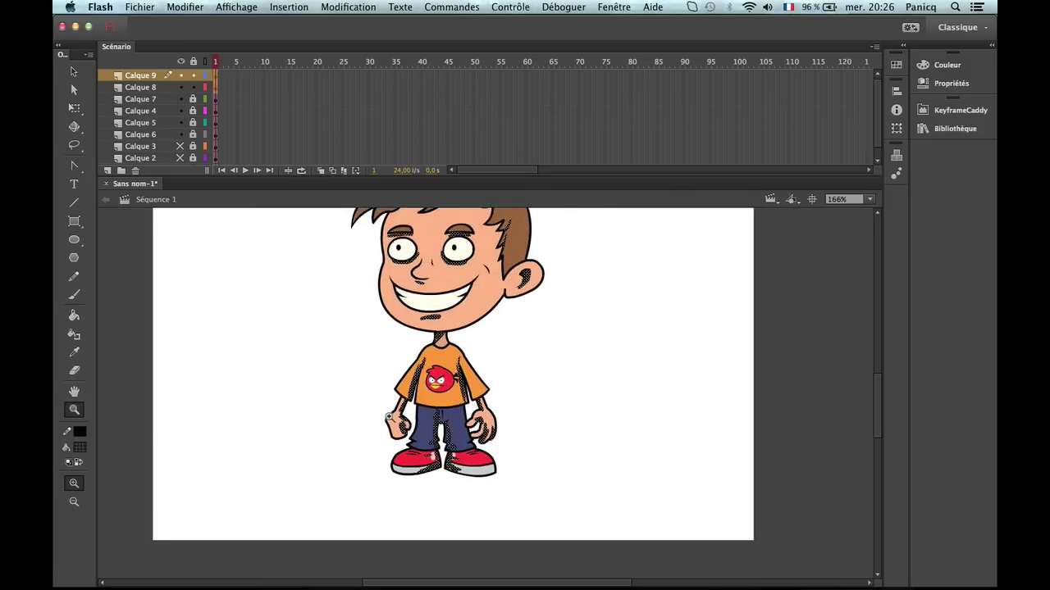
click(81, 449)
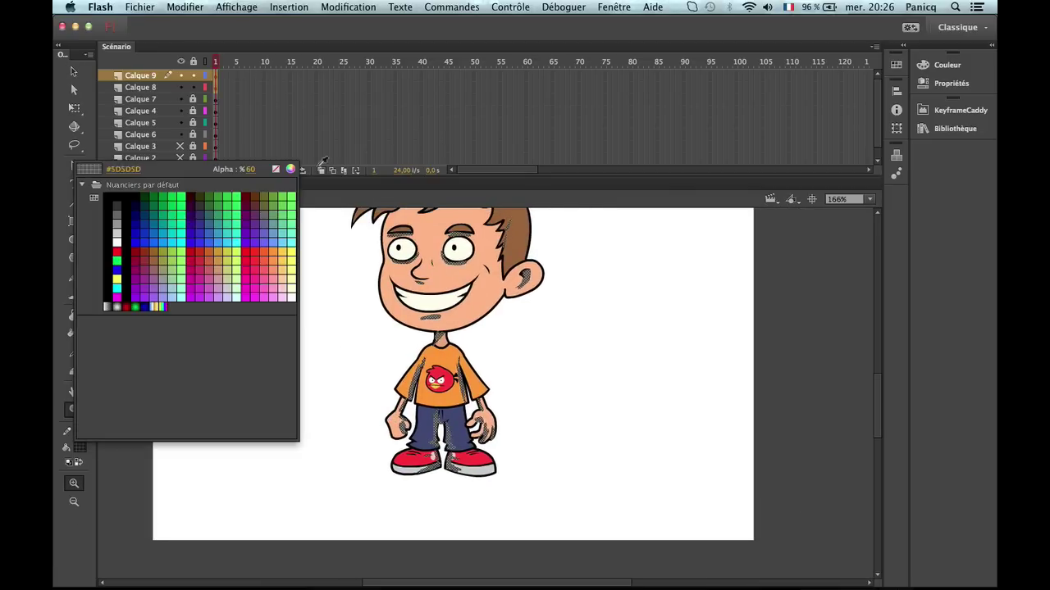
click(254, 170)
key(Return)
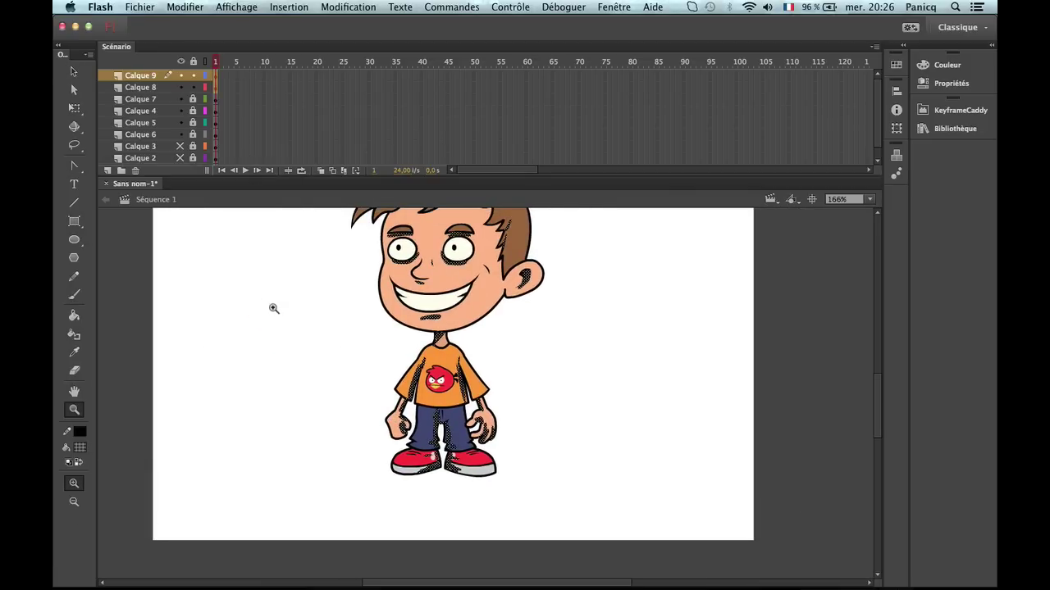
key(v)
click(307, 319)
scroll(525, 377, up, 2)
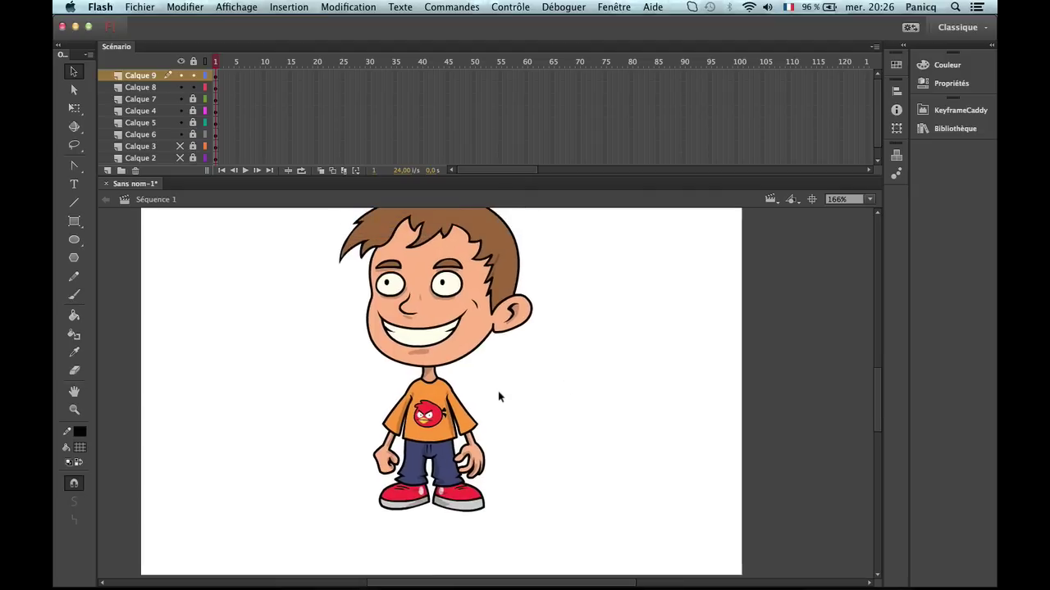
drag(418, 410, 418, 427)
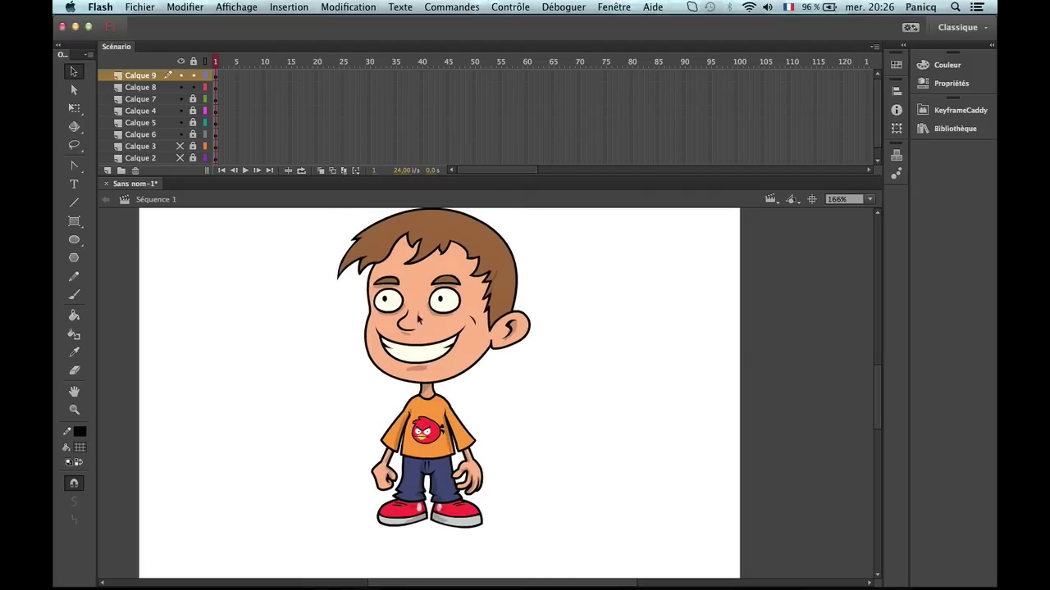
Paint translucent shadows on the skin along the fringe, down the jagged temple hairline and at the top of the ear.
key(z)
drag(460, 305, 453, 336)
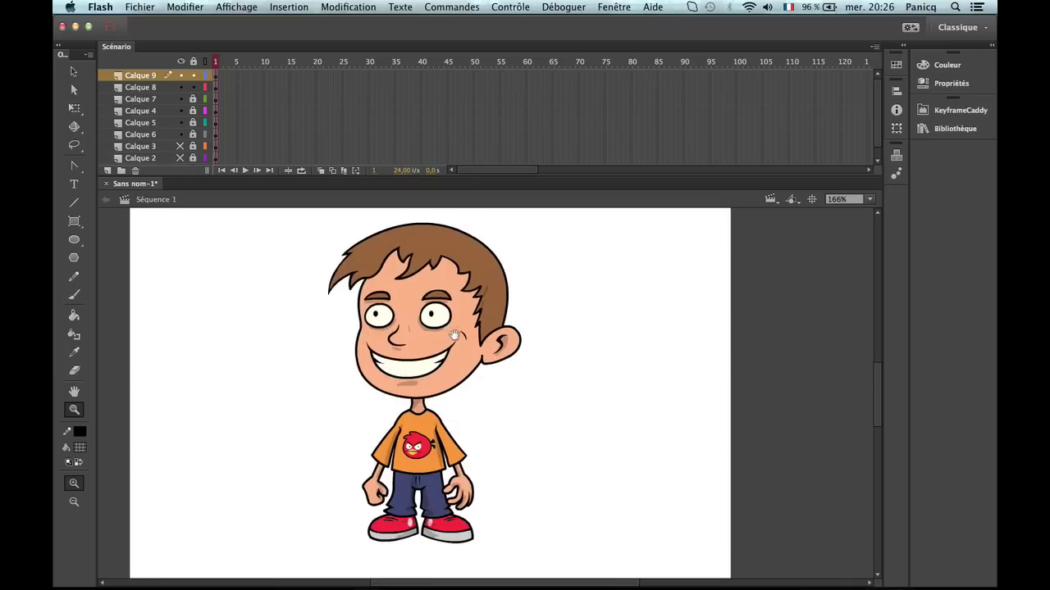
click(438, 284)
key(b)
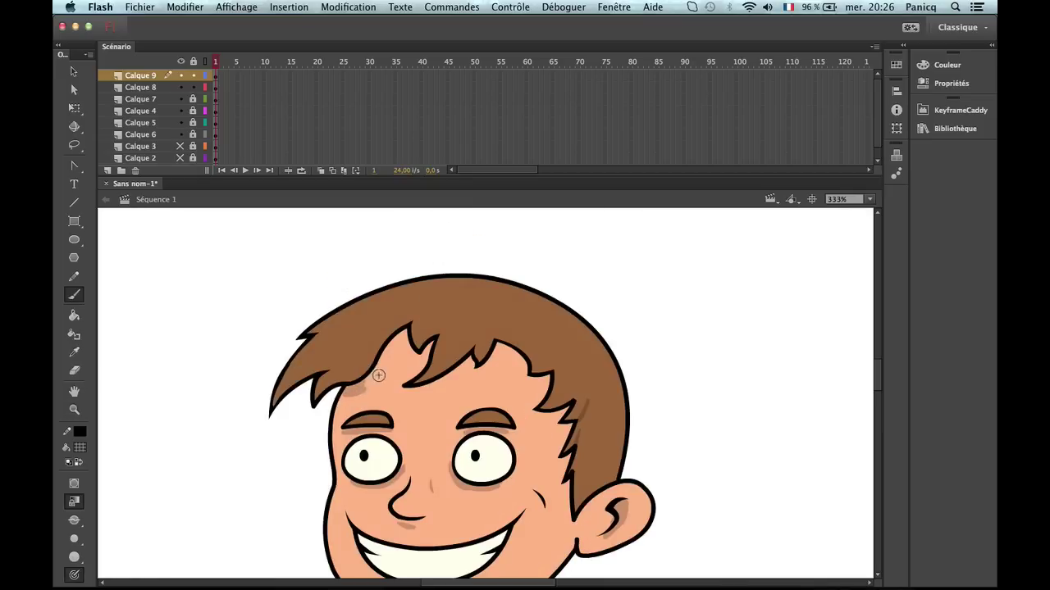
mouse_move(358, 385)
mouse_down()
mouse_move(401, 339)
mouse_move(422, 361)
mouse_move(446, 352)
mouse_move(473, 366)
mouse_move(418, 388)
mouse_move(502, 349)
mouse_move(563, 424)
mouse_up()
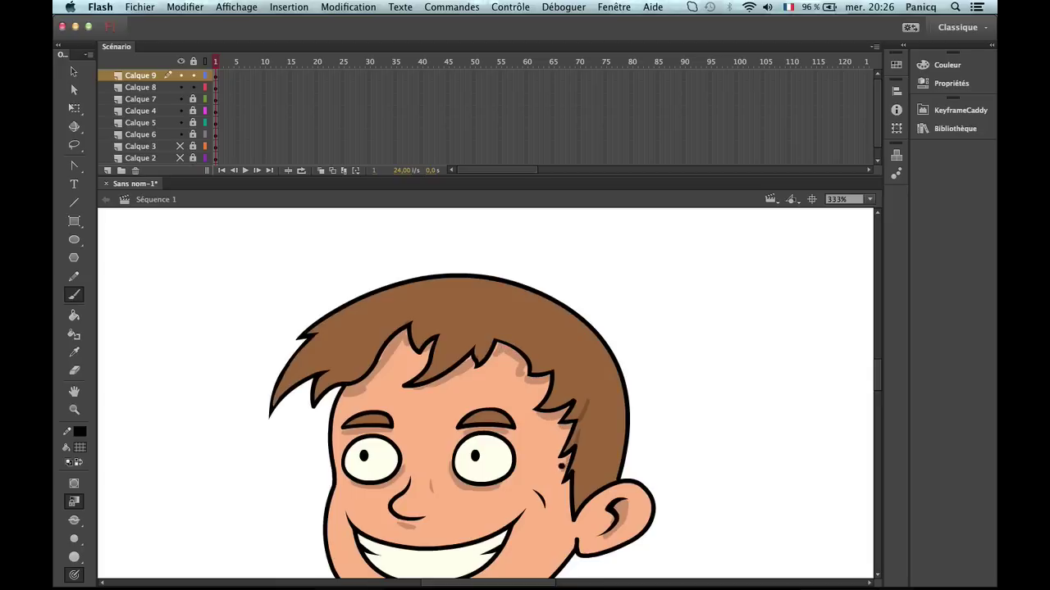
mouse_move(568, 501)
mouse_down()
mouse_move(573, 525)
mouse_move(608, 494)
mouse_up()
key(z)
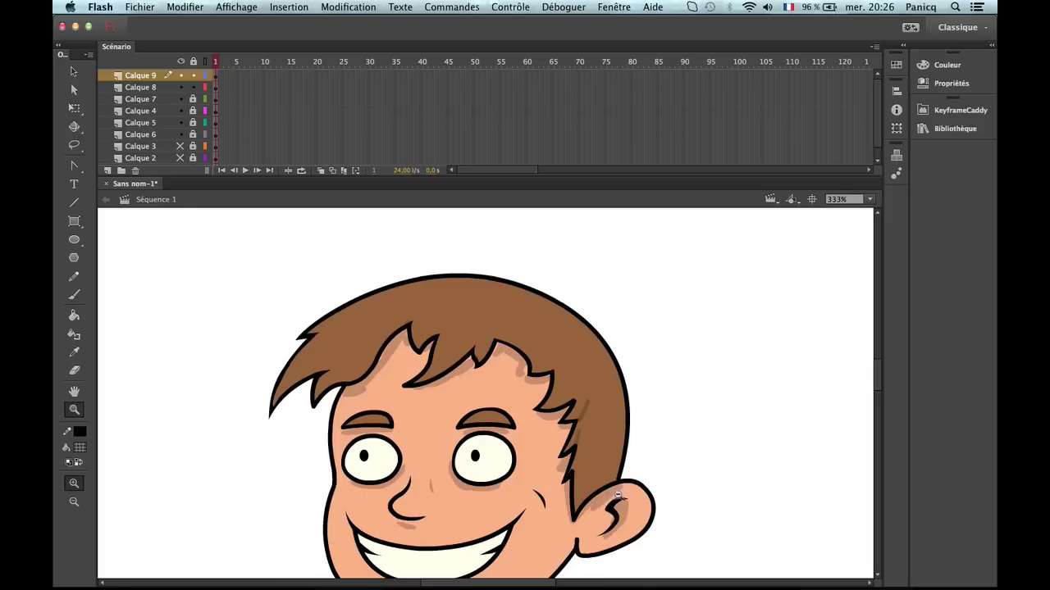
alt+click(608, 494)
drag(488, 373, 515, 360)
alt+click(513, 378)
click(493, 401)
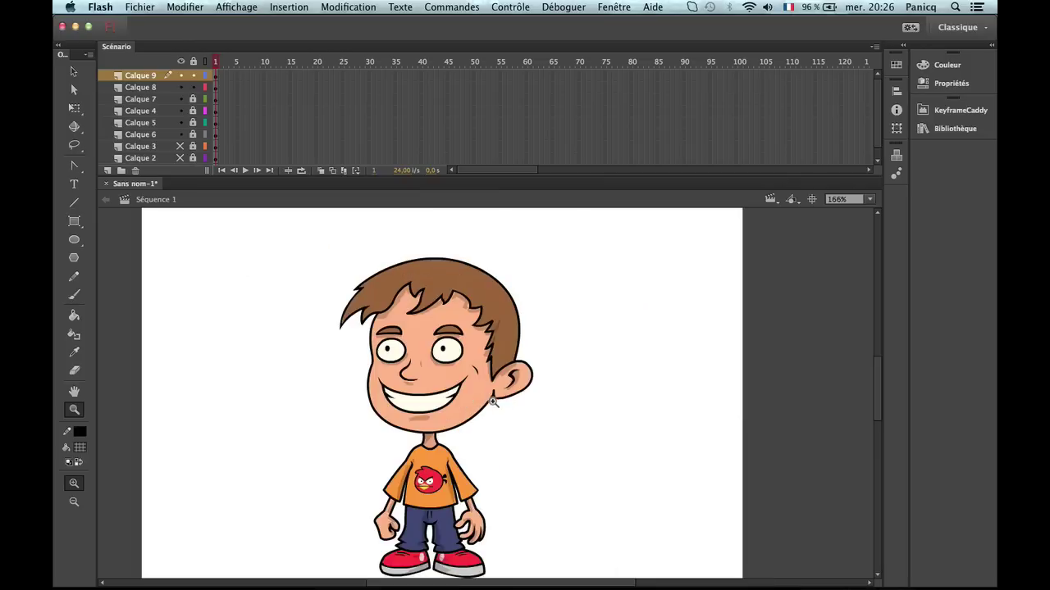
scroll(424, 385, down, 3)
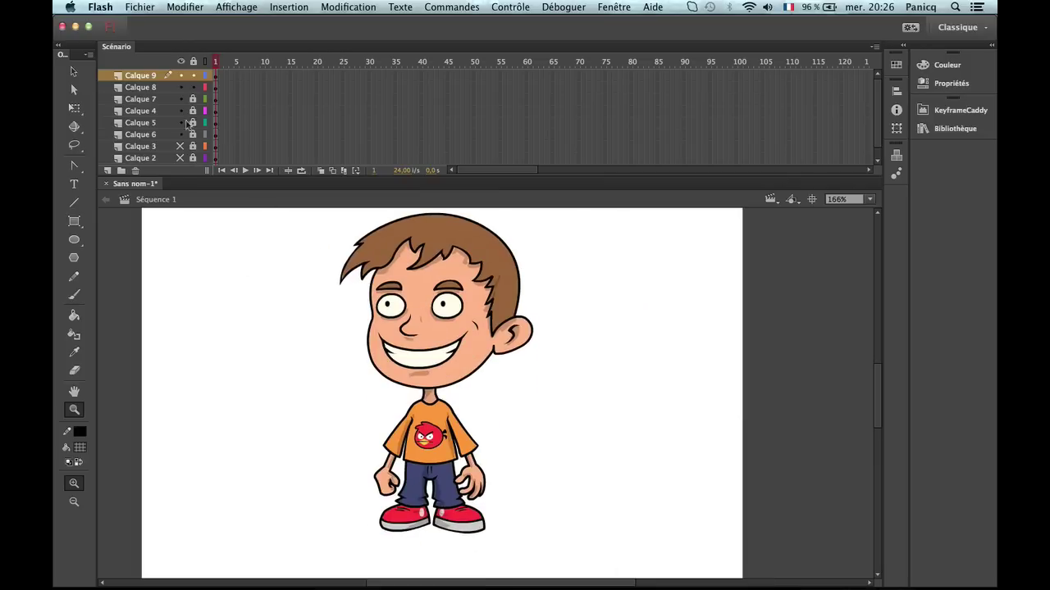
Add a new layer above the shadow layers and set the brush fill to white (#FFFFFF) with reduced alpha.
click(107, 170)
key(b)
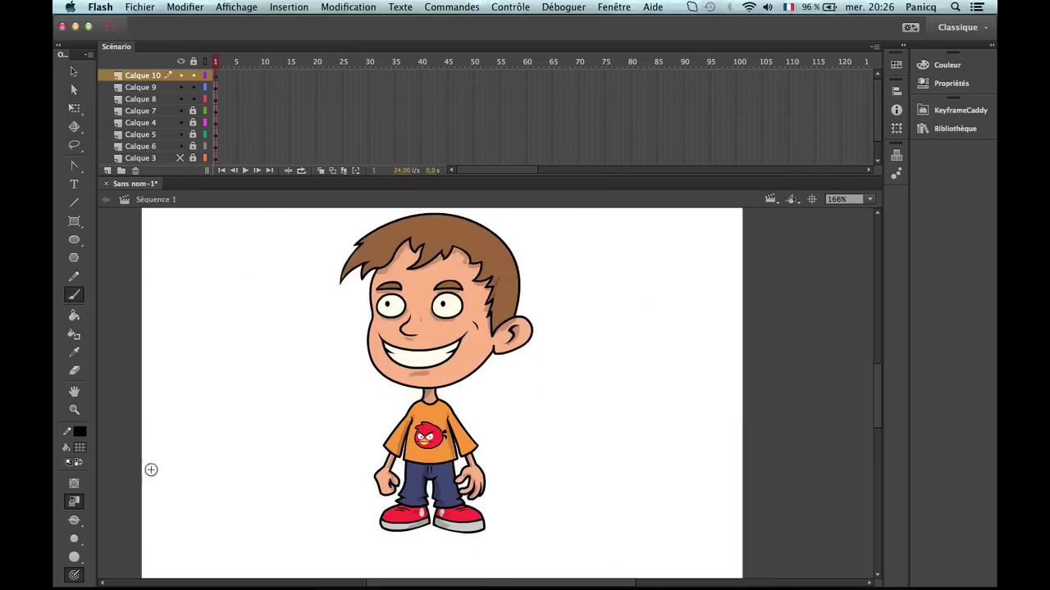
click(79, 447)
click(117, 240)
key(z)
click(376, 266)
key(b)
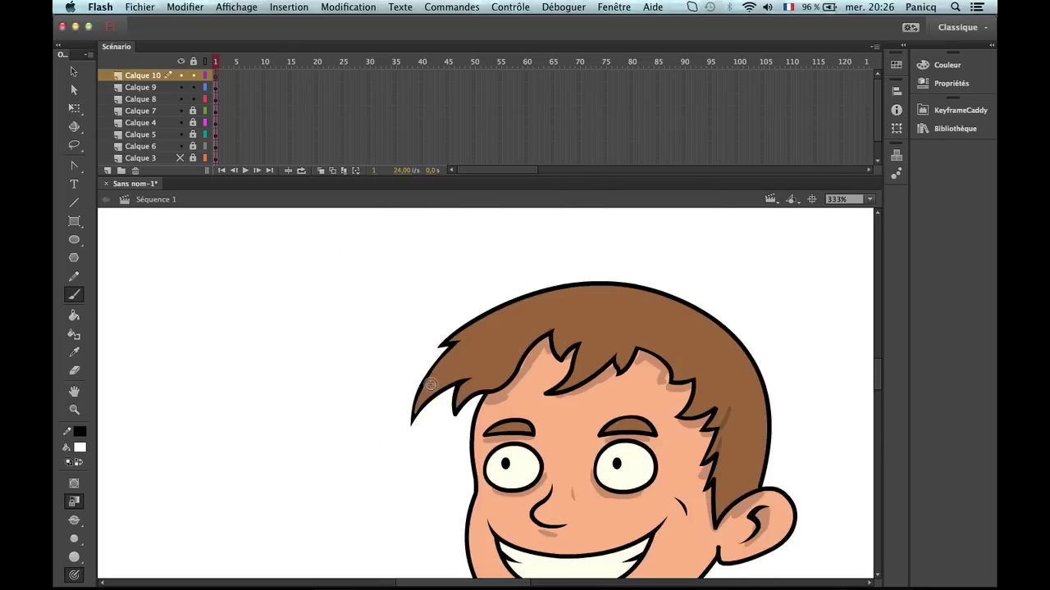
click(79, 447)
click(255, 169)
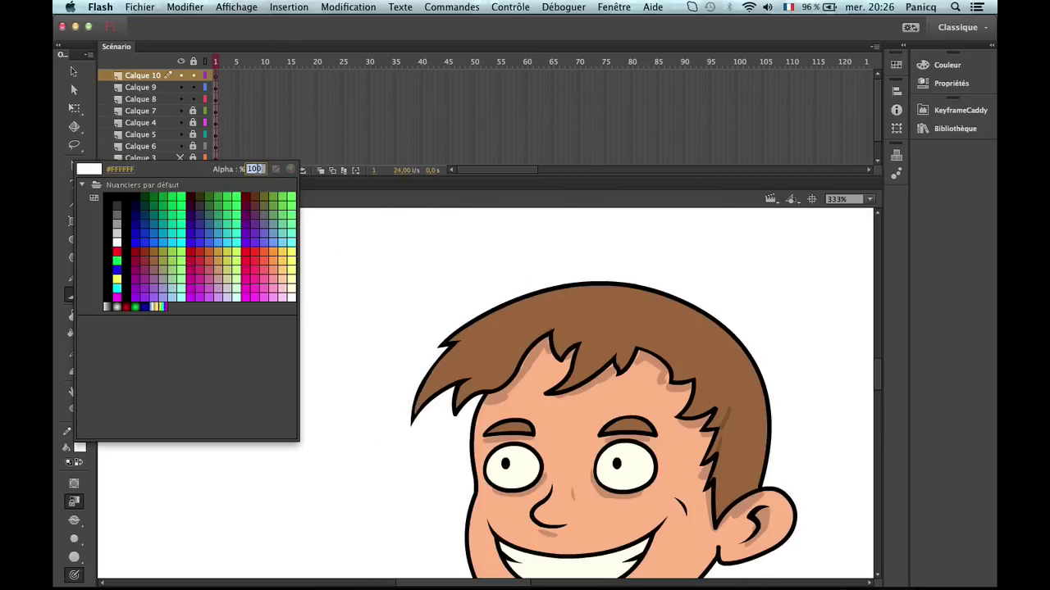
text(0)
key(Return)
Paint translucent white highlights on the pointed fringe tips and along the jagged side hairline.
mouse_move(564, 408)
mouse_down()
mouse_move(513, 375)
mouse_move(434, 375)
mouse_move(418, 410)
mouse_up()
drag(467, 334, 451, 346)
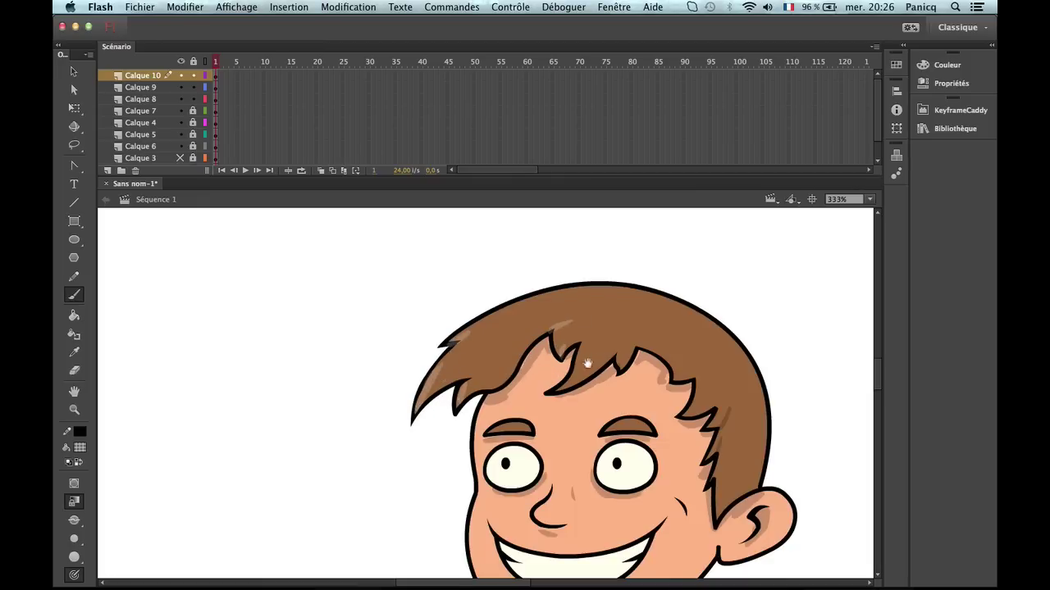
scroll(587, 364, right, 5)
scroll(587, 363, down, 1)
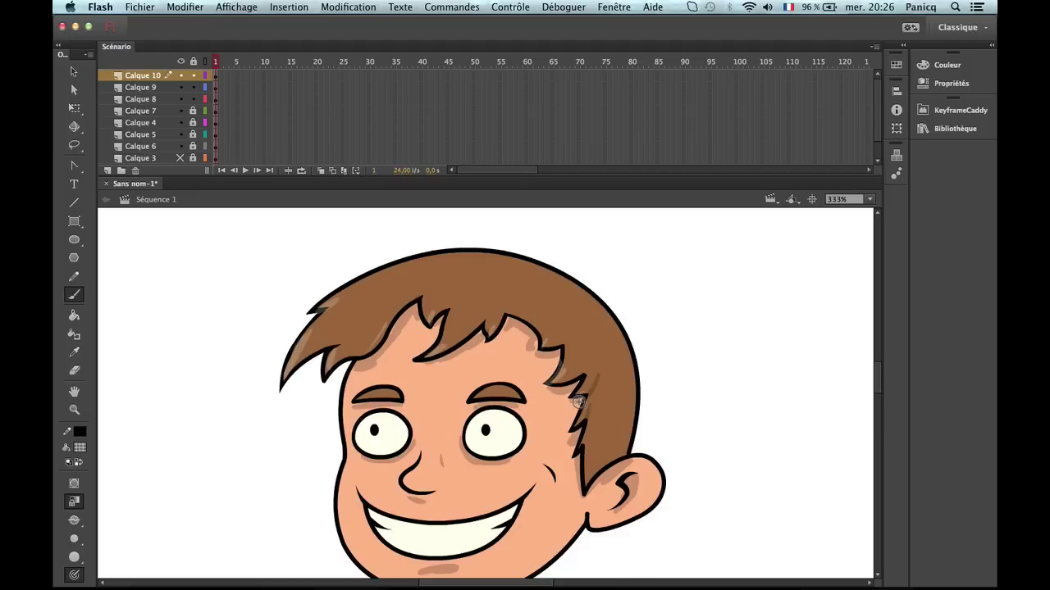
Paint a thin translucent white highlight strand inside the front lock of hair above the forehead.
key(z)
alt+click(584, 471)
drag(542, 424, 550, 370)
click(420, 297)
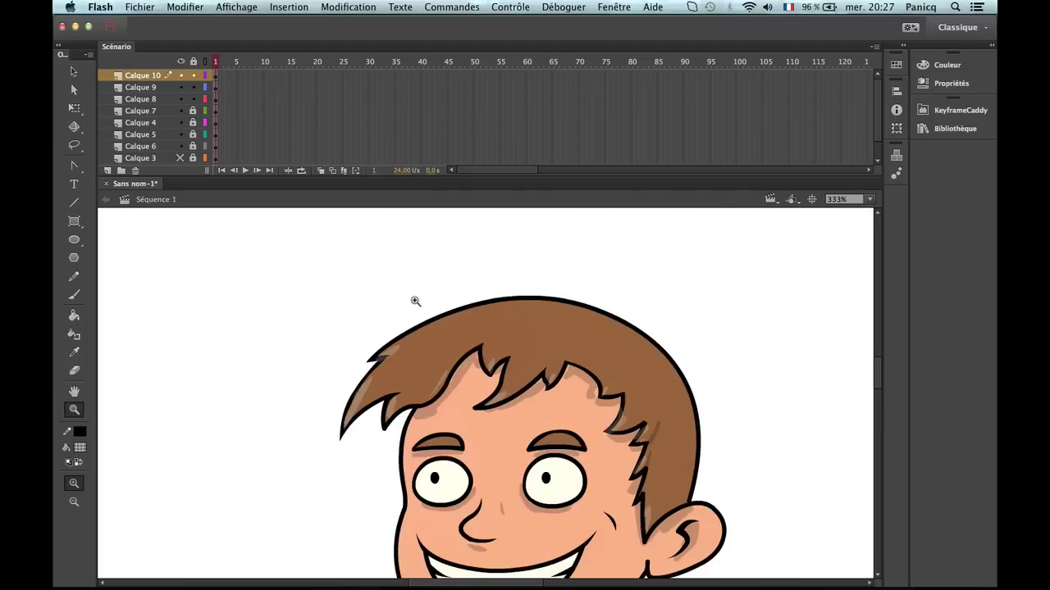
key(b)
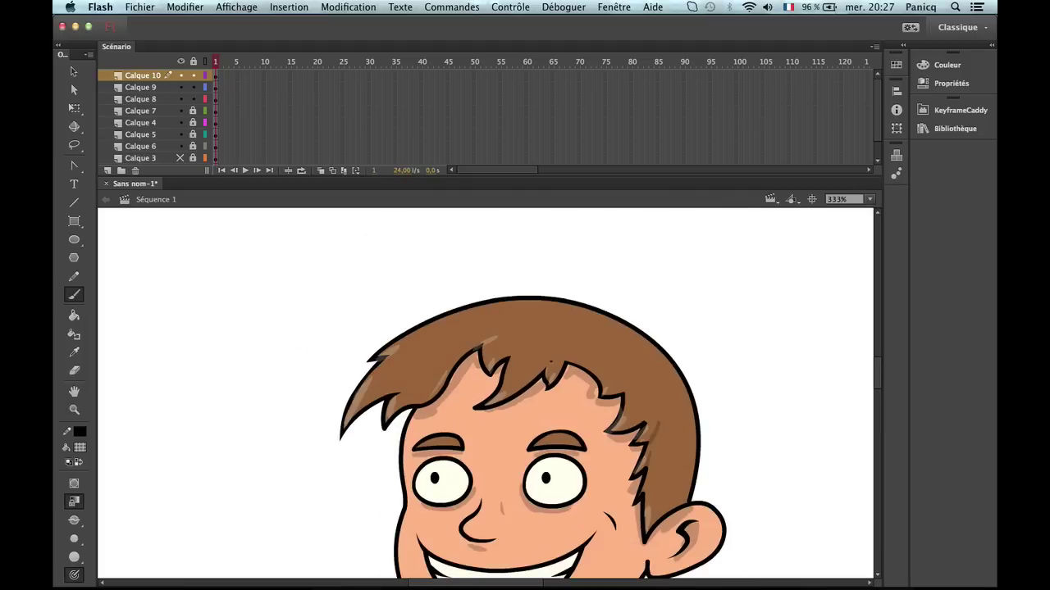
key(z)
alt+click(533, 403)
click(480, 349)
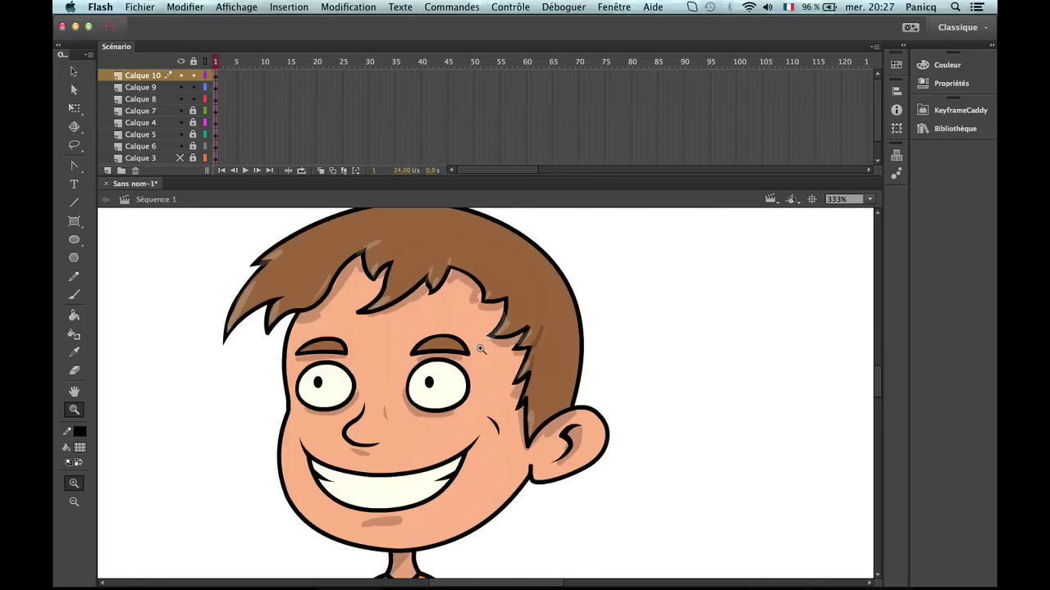
key(b)
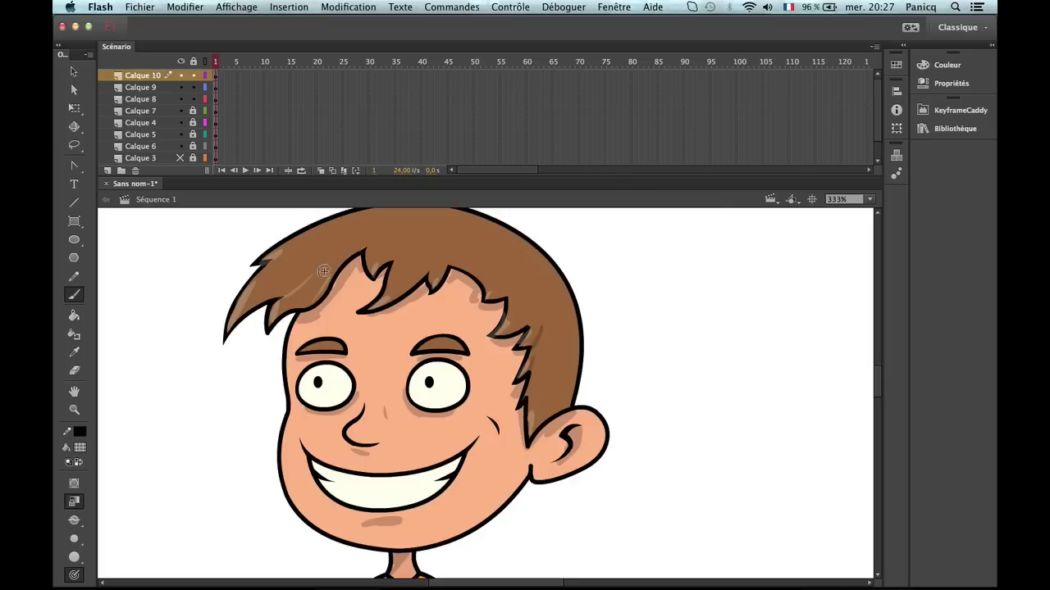
Paint a long curved highlight down the back of the hair towards the ear, replacing the first attempts at the stroke.
scroll(345, 287, up, 2)
scroll(344, 287, right, 1)
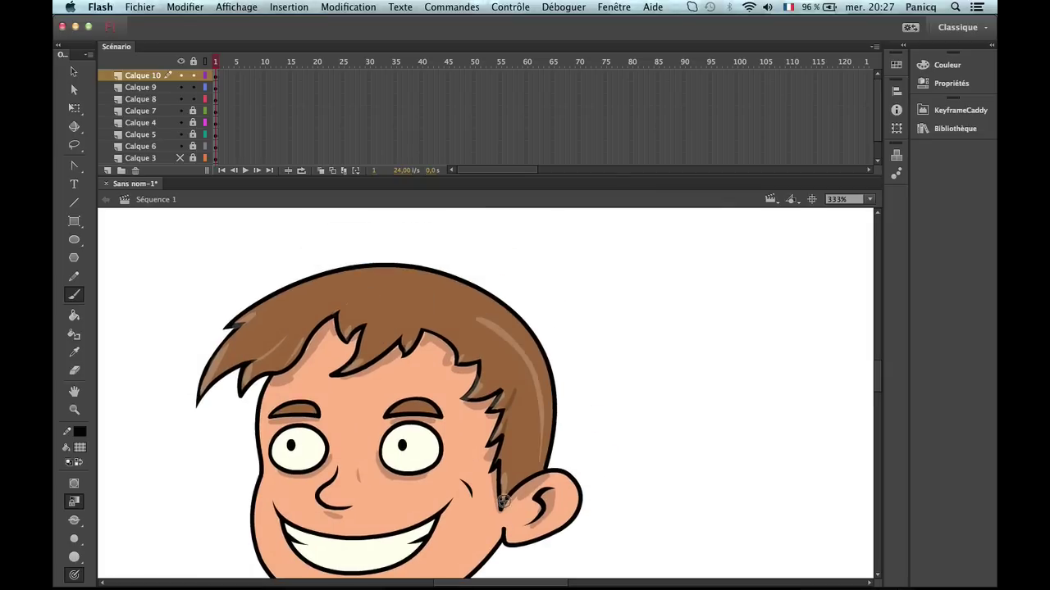
drag(477, 317, 531, 412)
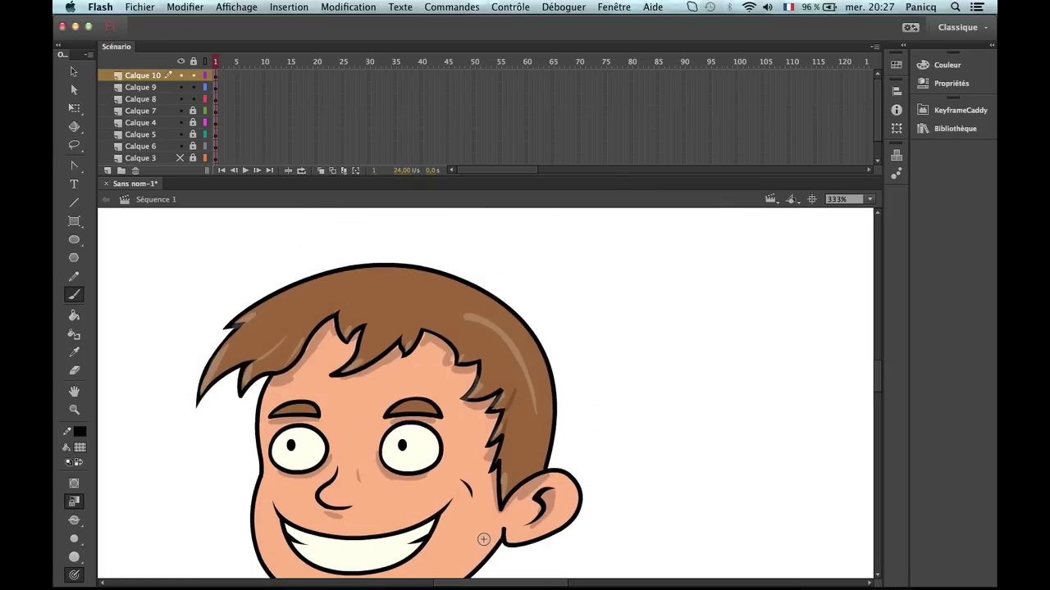
key(ctrl+z)
drag(487, 315, 538, 445)
key(z)
alt+click(523, 415)
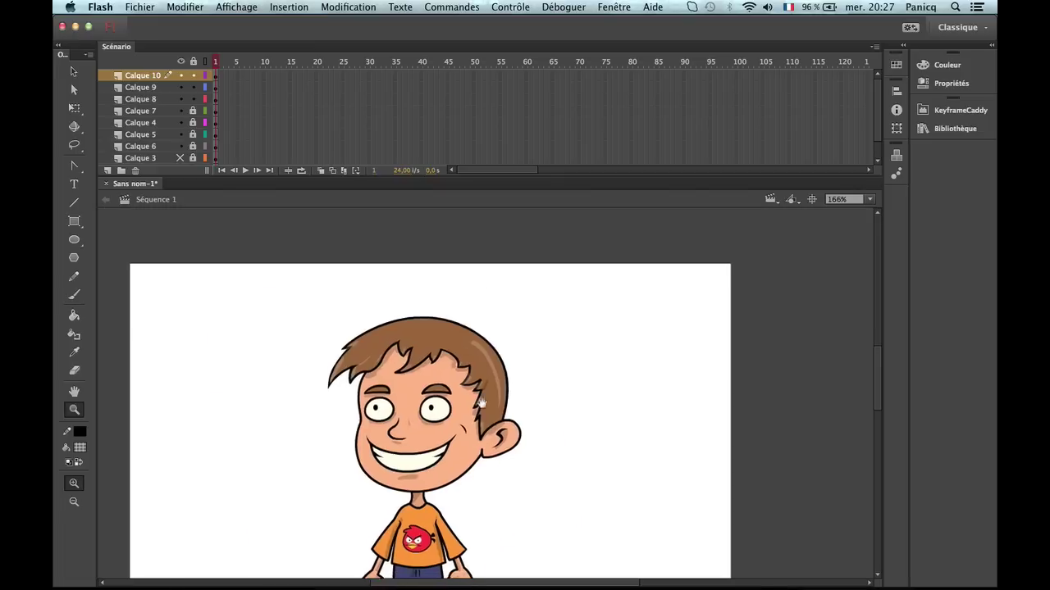
Paint small translucent white highlights on both pupils, the cheeks and the ear.
drag(479, 407, 506, 349)
click(479, 369)
key(b)
mouse_move(441, 377)
mouse_down()
mouse_move(473, 274)
mouse_move(458, 331)
mouse_up()
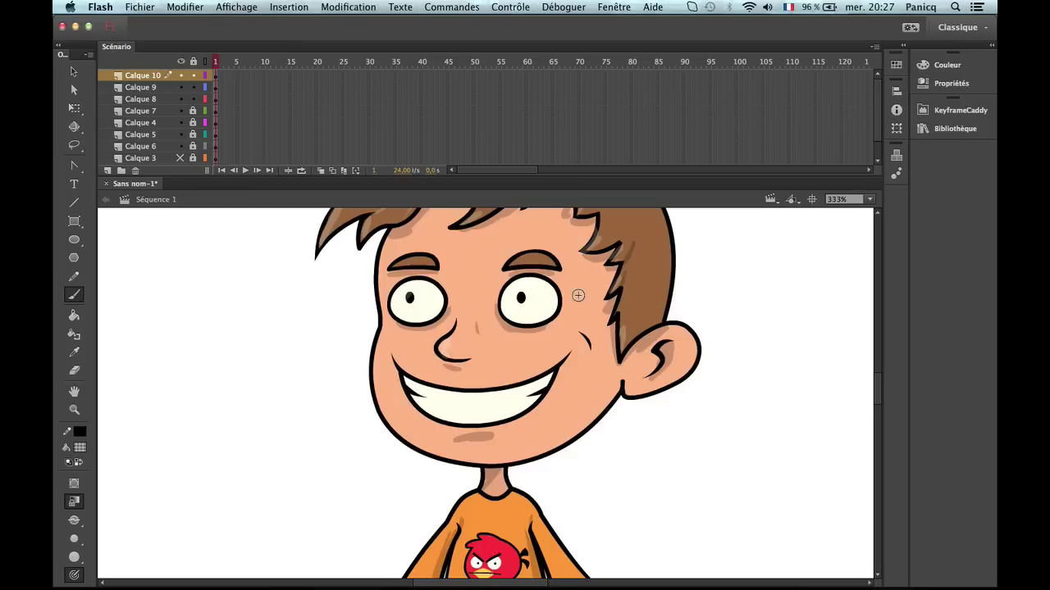
scroll(497, 325, down, 2)
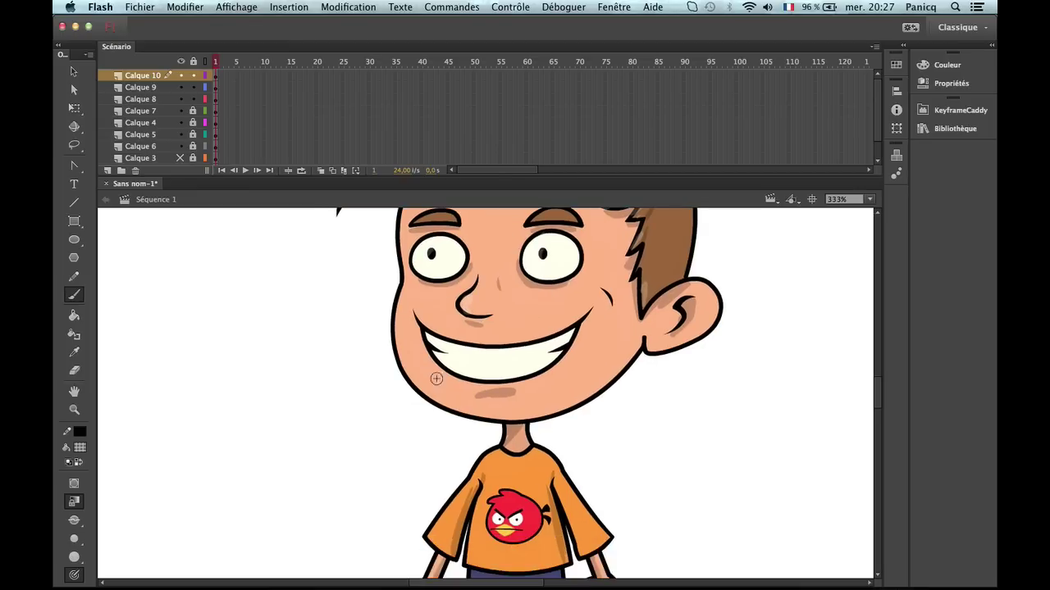
drag(472, 329, 463, 375)
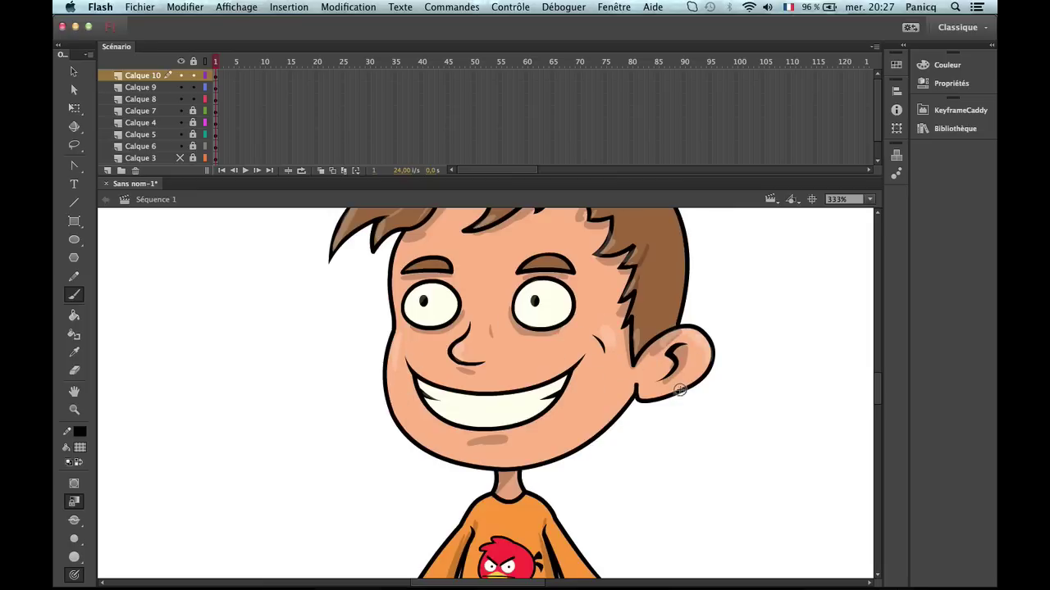
Paint translucent white highlights on the red bird emblem of the shirt and on both red shoes.
key(z)
alt+click(648, 406)
drag(465, 377, 511, 285)
click(486, 353)
key(b)
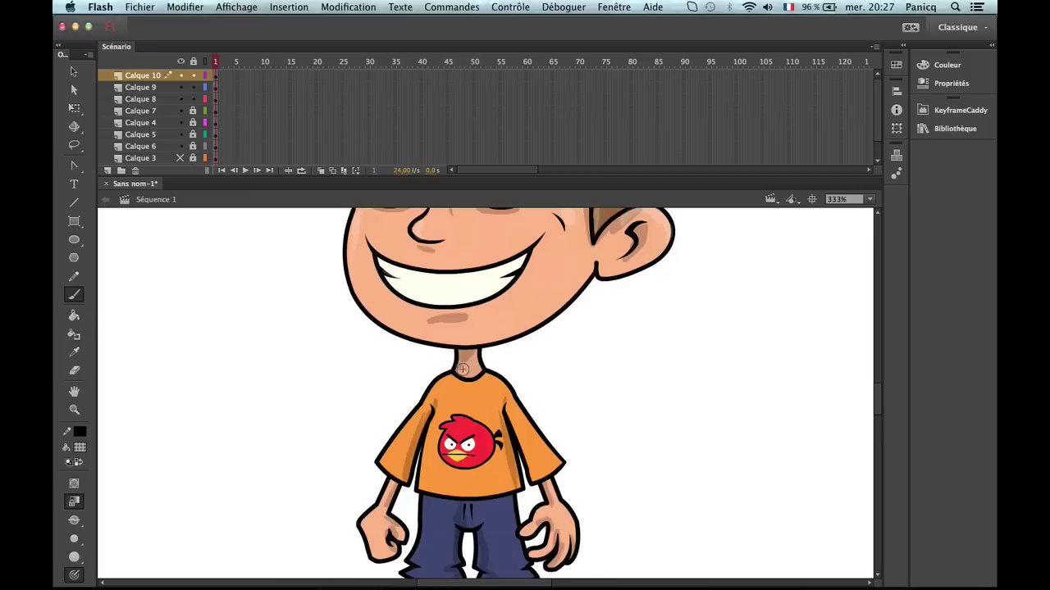
drag(459, 450, 466, 400)
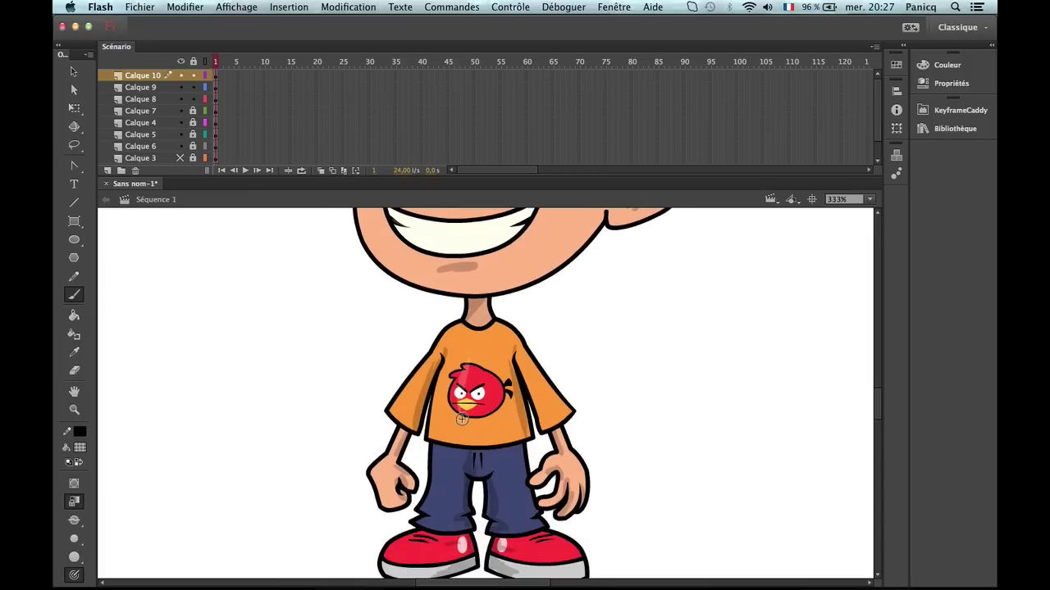
drag(454, 435, 455, 361)
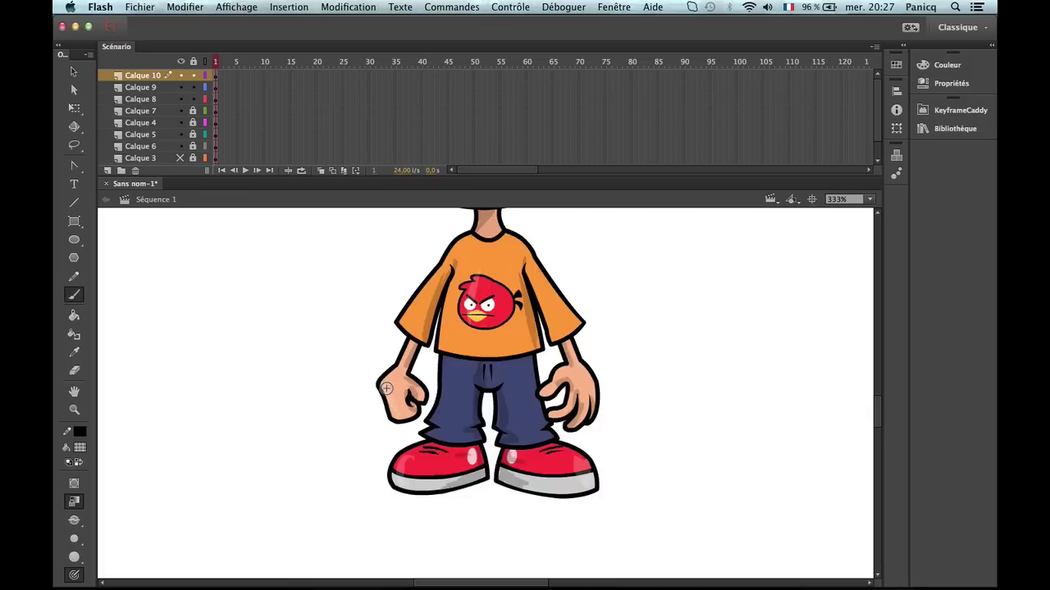
scroll(574, 422, up, 3)
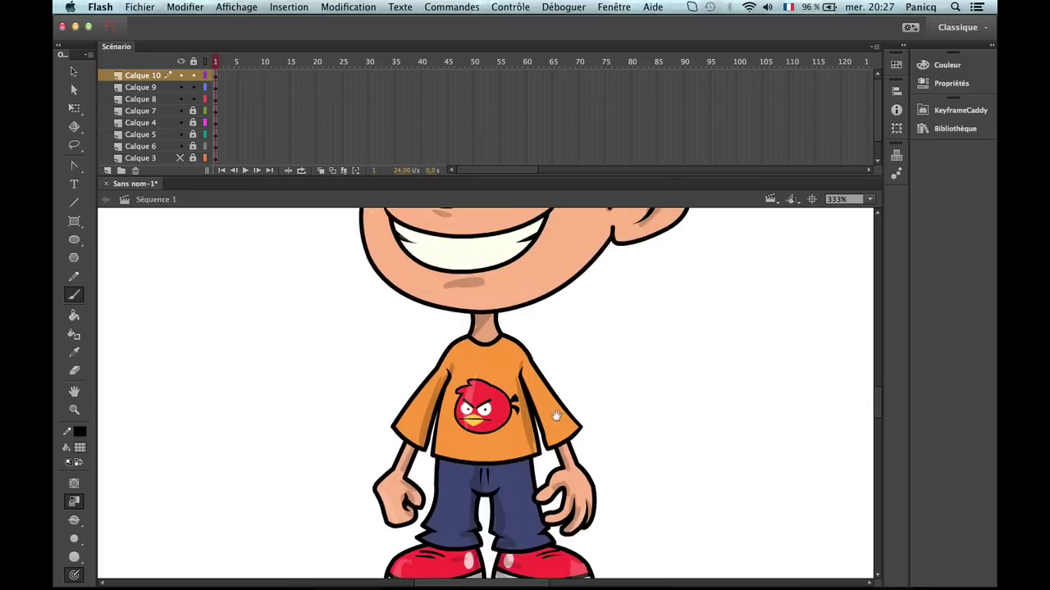
Paint a soft white highlight on the chin just below its shadow.
key(z)
alt+click(561, 457)
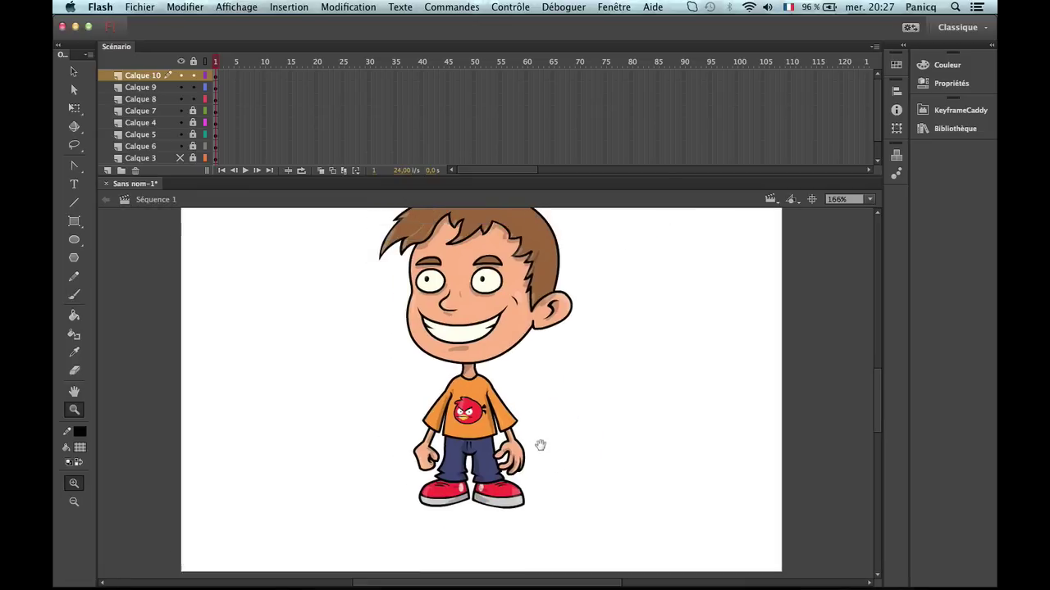
click(500, 420)
key(b)
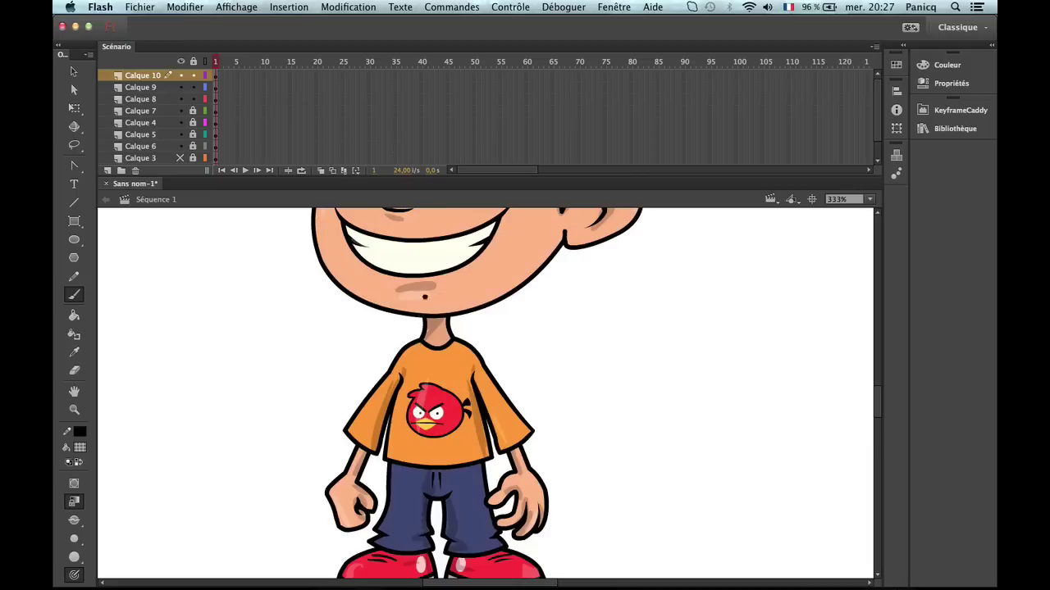
Paint a translucent white highlight along the cheek and jaw outline on the side of the face opposite the ear.
key(z)
alt+click(434, 373)
scroll(492, 369, right, 1)
click(474, 318)
key(b)
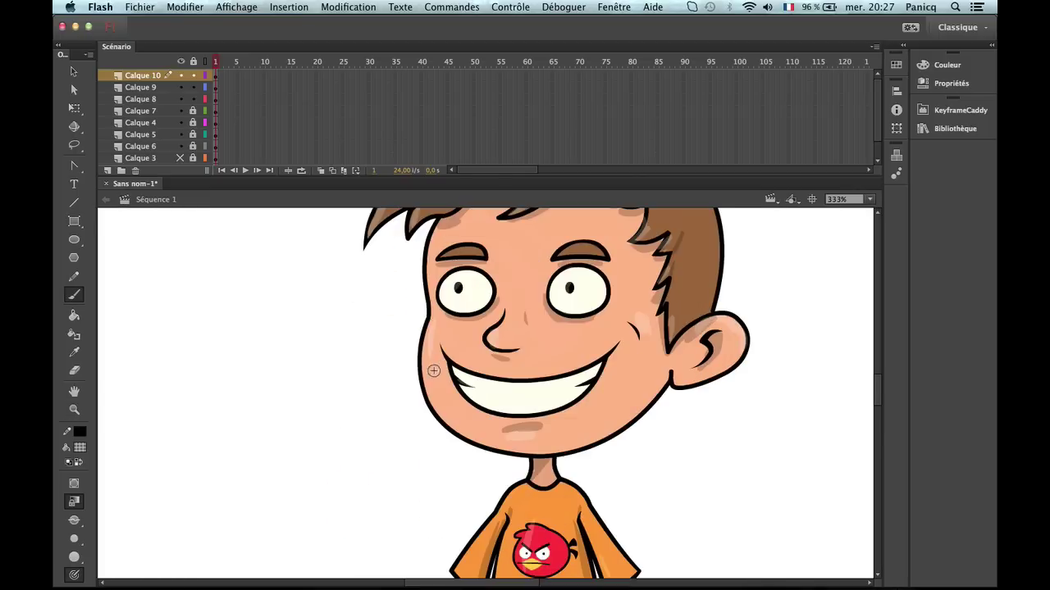
drag(426, 318, 441, 417)
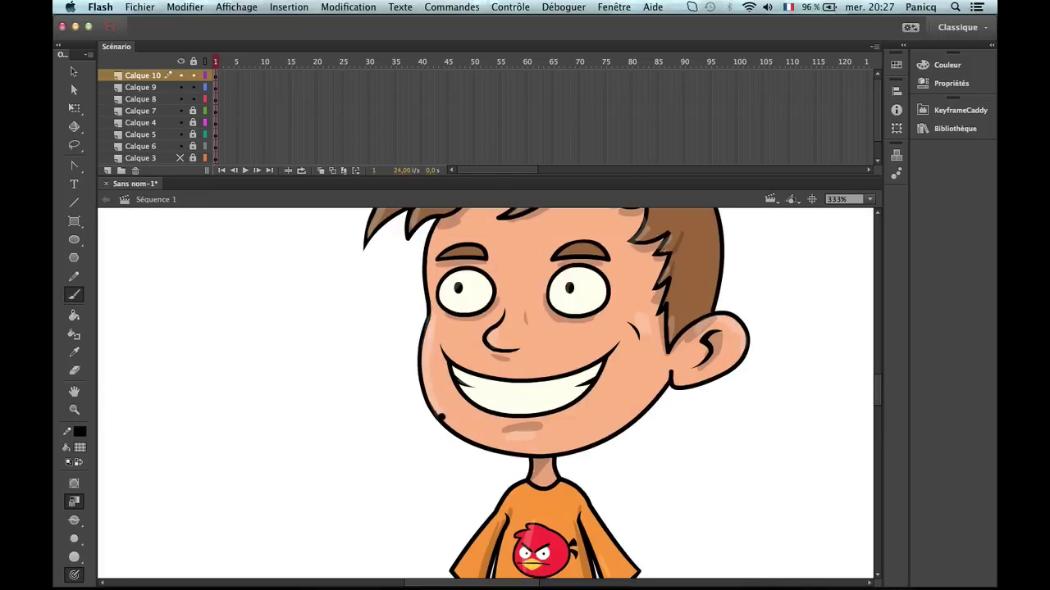
Examine the finished full-body character at reduced zoom to judge the painted highlights.
scroll(467, 442, up, 3)
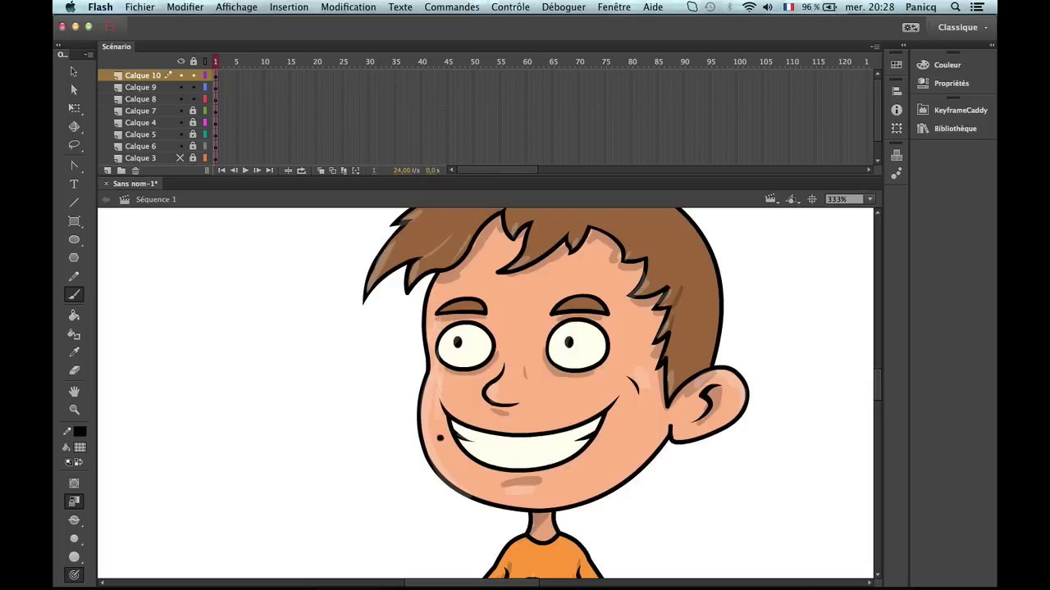
key(z)
alt+click(477, 443)
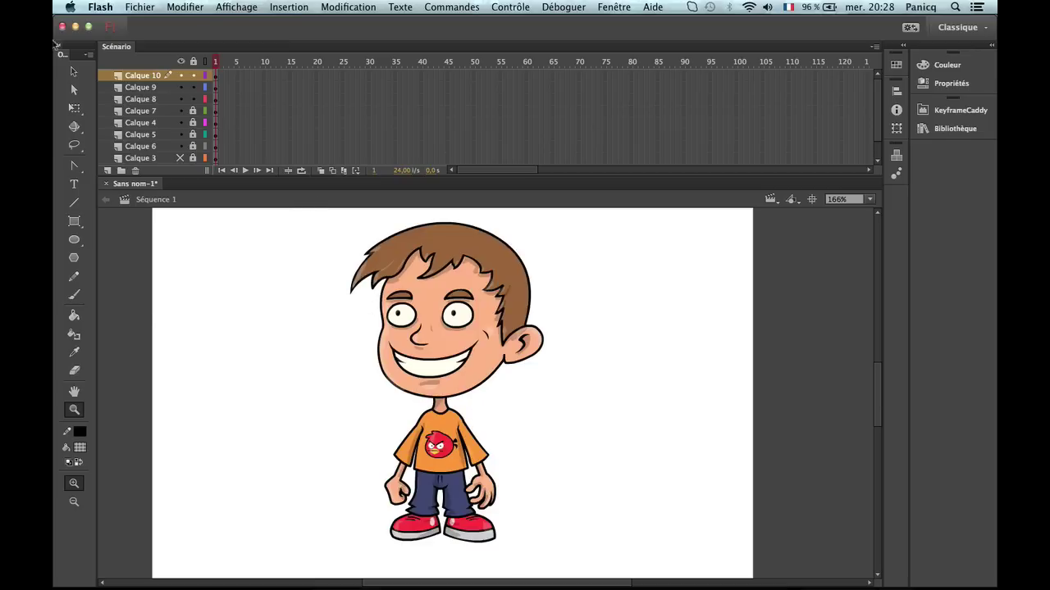
alt+click(467, 360)
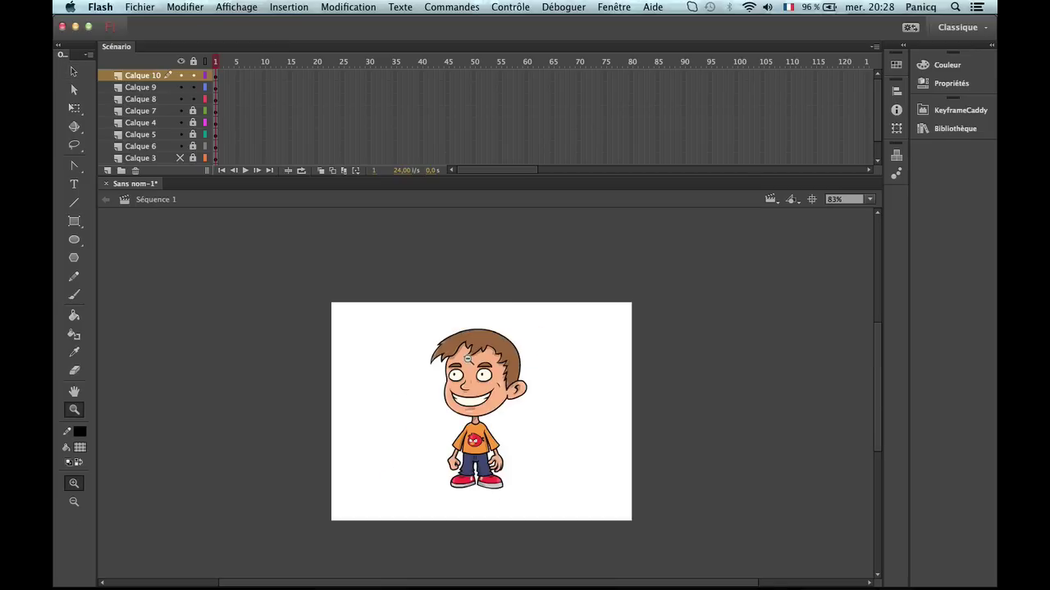
key(v)
key(z)
click(542, 481)
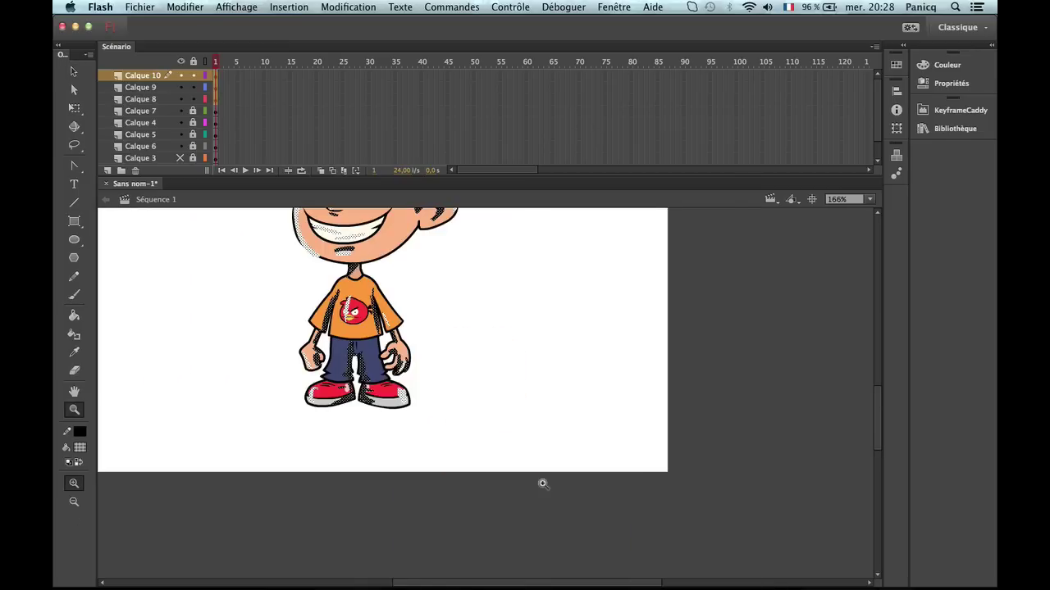
key(v)
drag(423, 305, 473, 421)
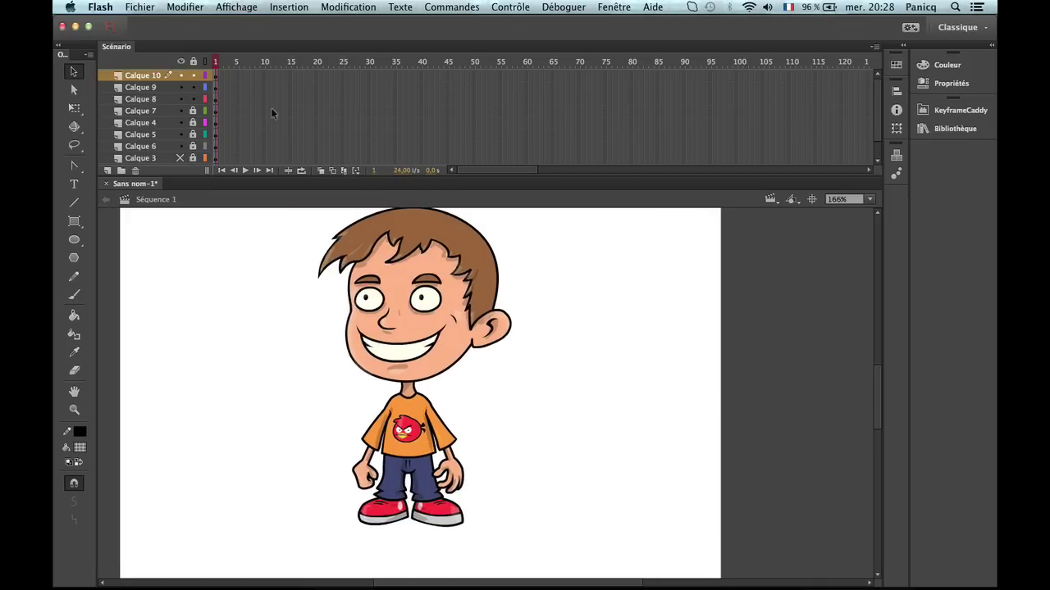
Compare the character with layers Calque 10 and Calque 9 hidden and shown, leaving both visible.
click(180, 75)
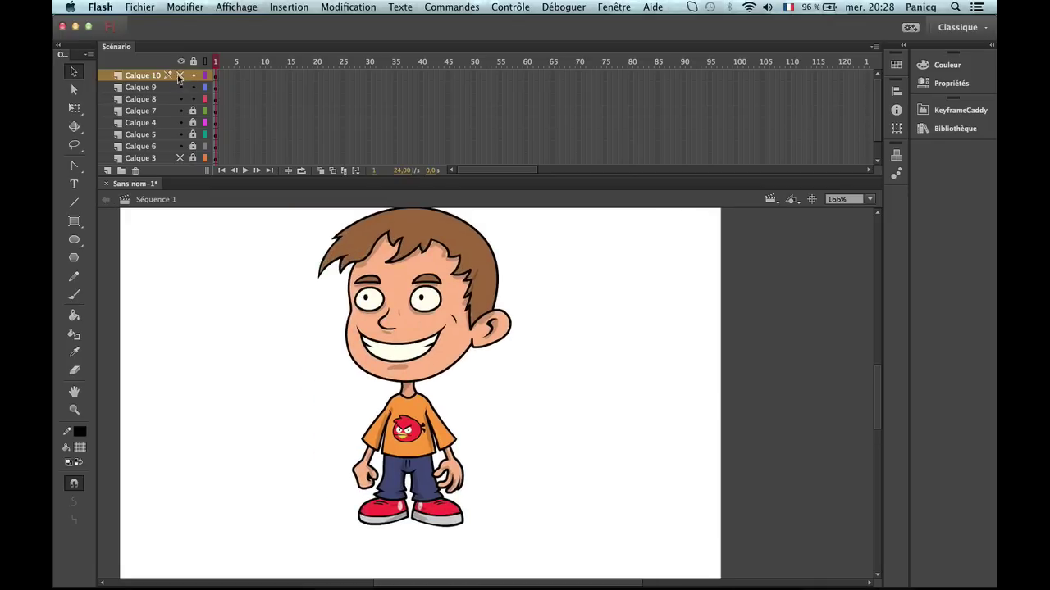
click(180, 75)
click(180, 75)
click(180, 76)
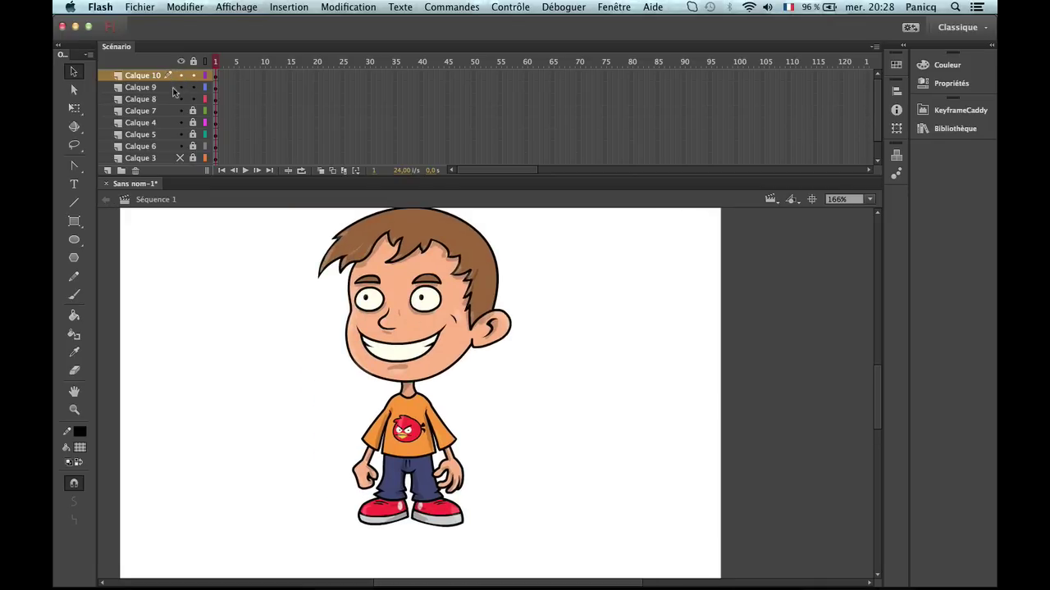
click(181, 87)
click(181, 87)
key(z)
alt+click(395, 336)
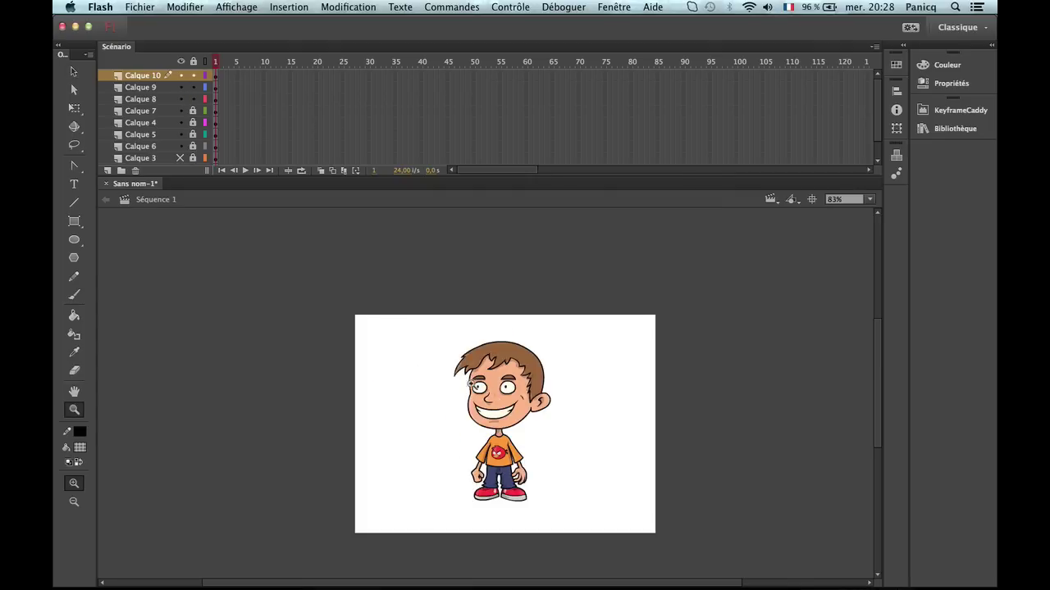
click(522, 430)
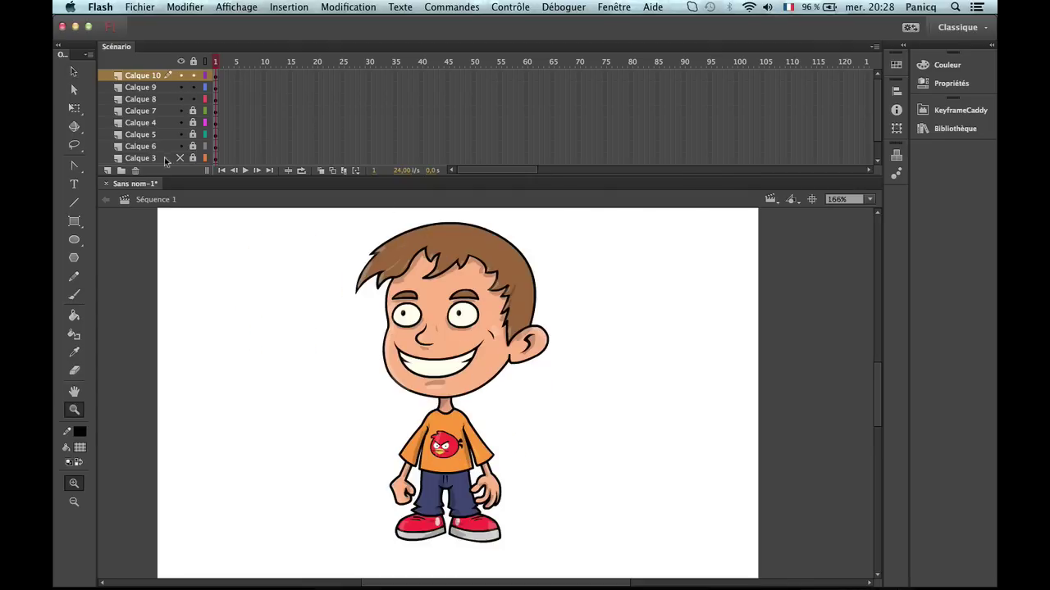
Unlock layers Calque 7, 4, 5 and 6, copy the artwork of Calque 6 through Calque 10, and add a new layer on top.
drag(193, 111, 192, 146)
click(173, 145)
shift+click(170, 75)
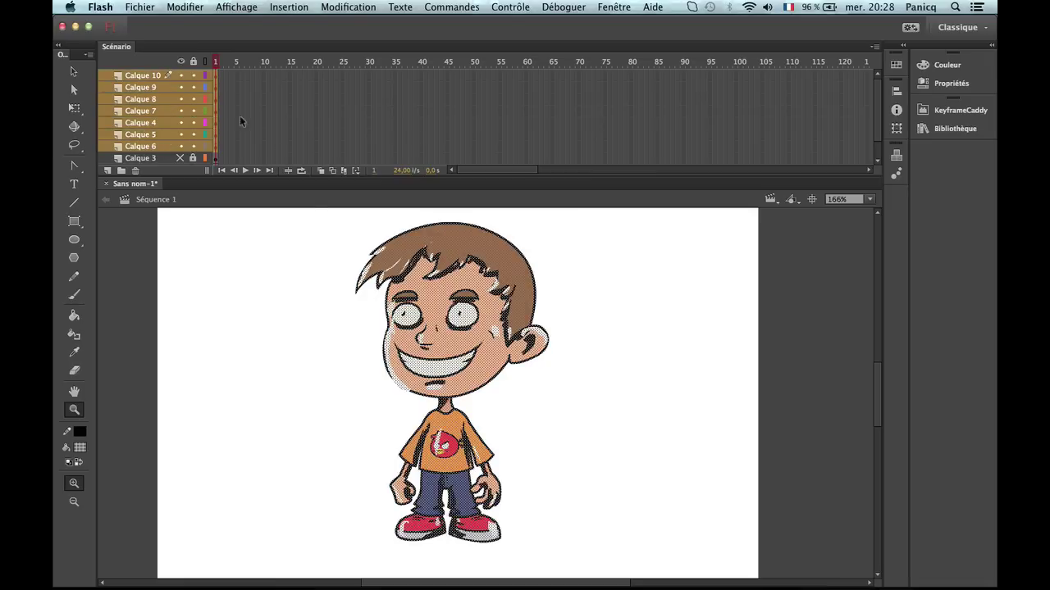
click(107, 169)
drag(146, 146, 155, 51)
key(super+v)
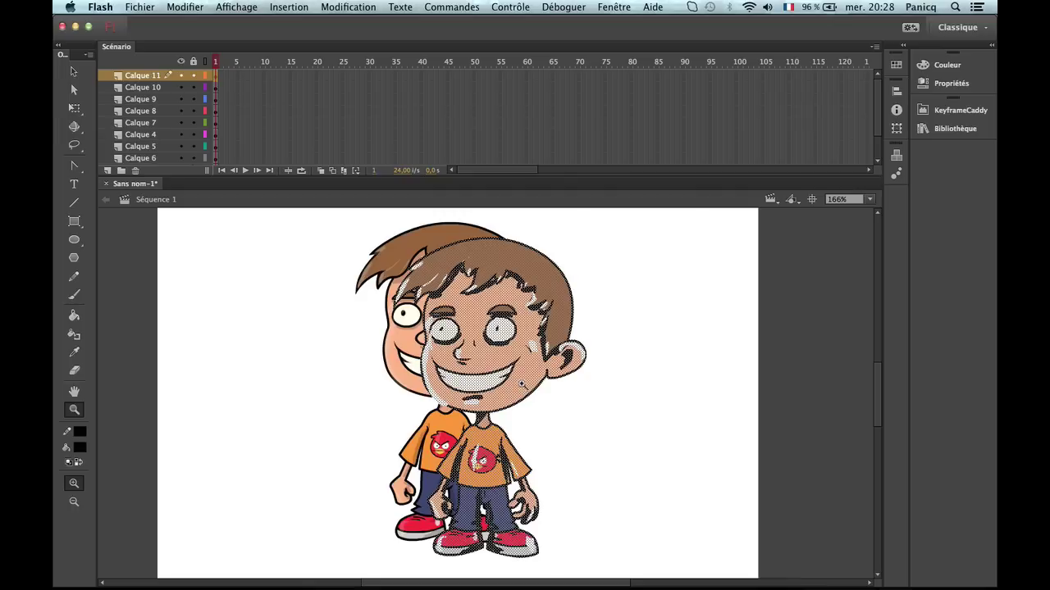
key(v)
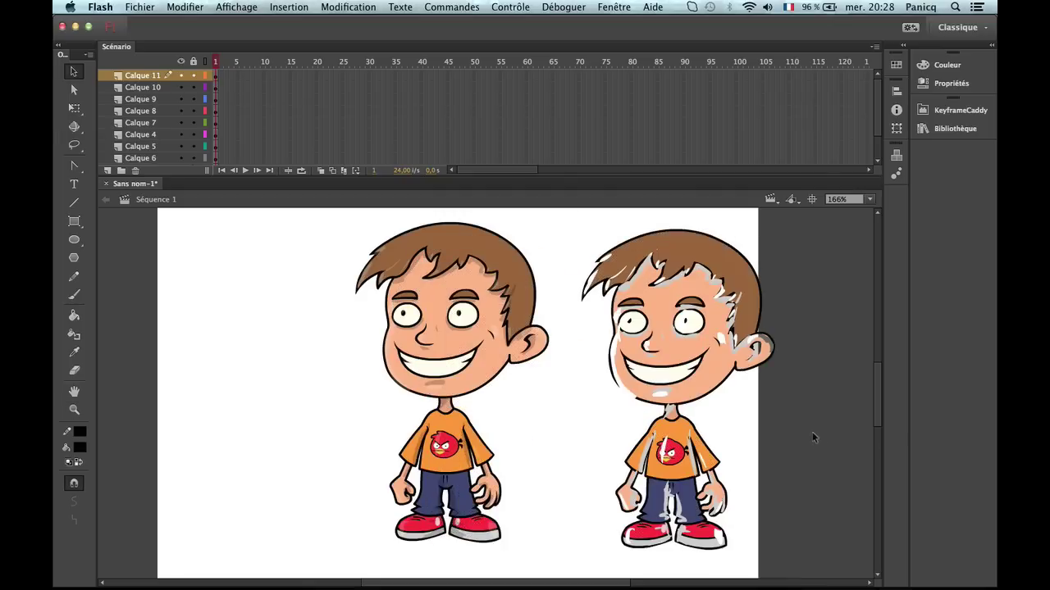
key(super+z)
key(super+z)
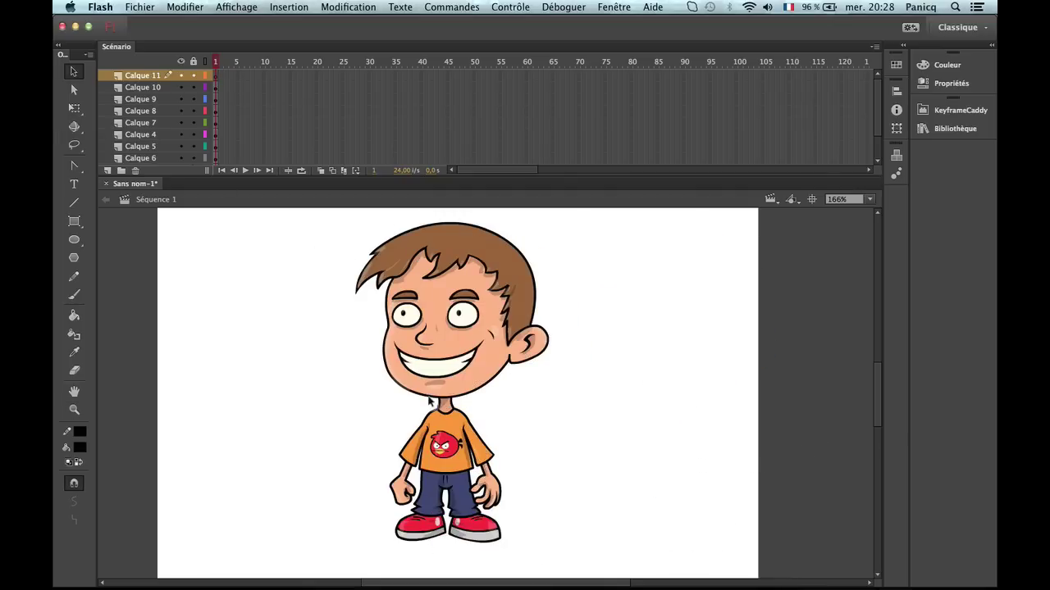
Paste the copied character in place on the top layer and fill it with solid black to form a silhouette.
key(super+shift+v)
click(79, 447)
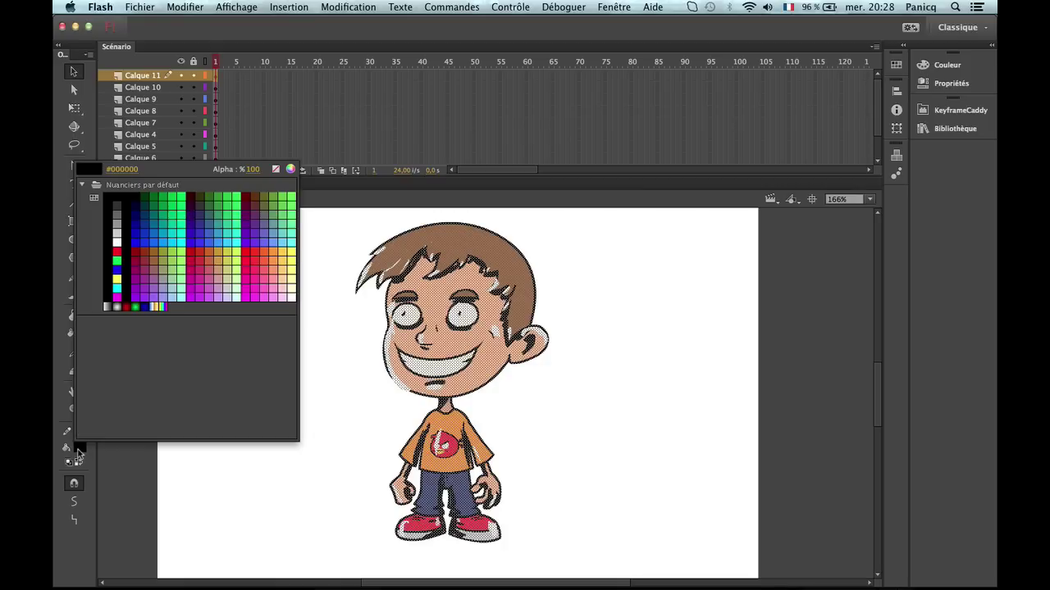
click(78, 451)
click(213, 394)
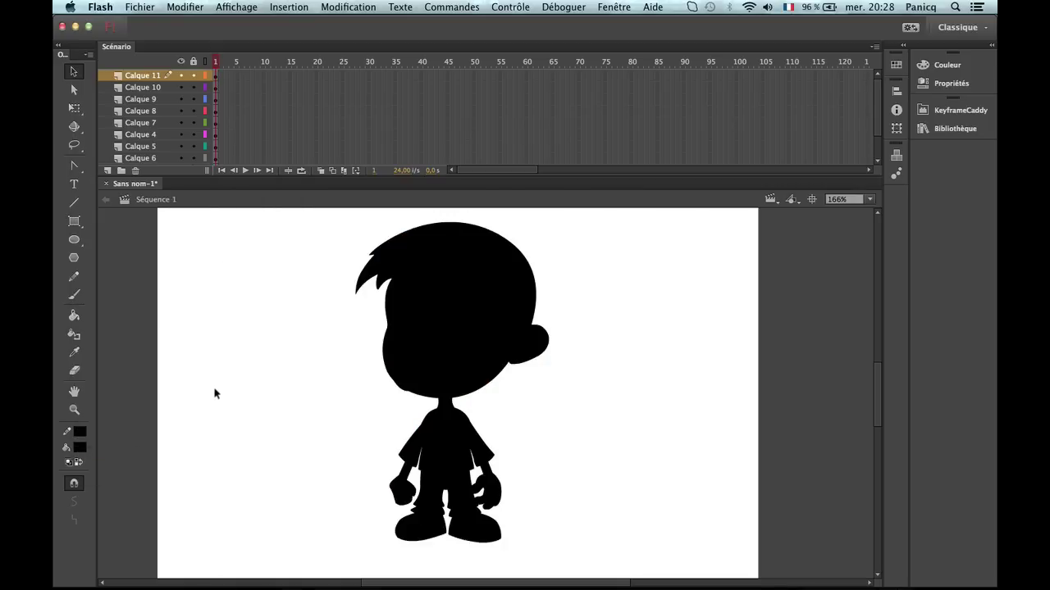
click(465, 303)
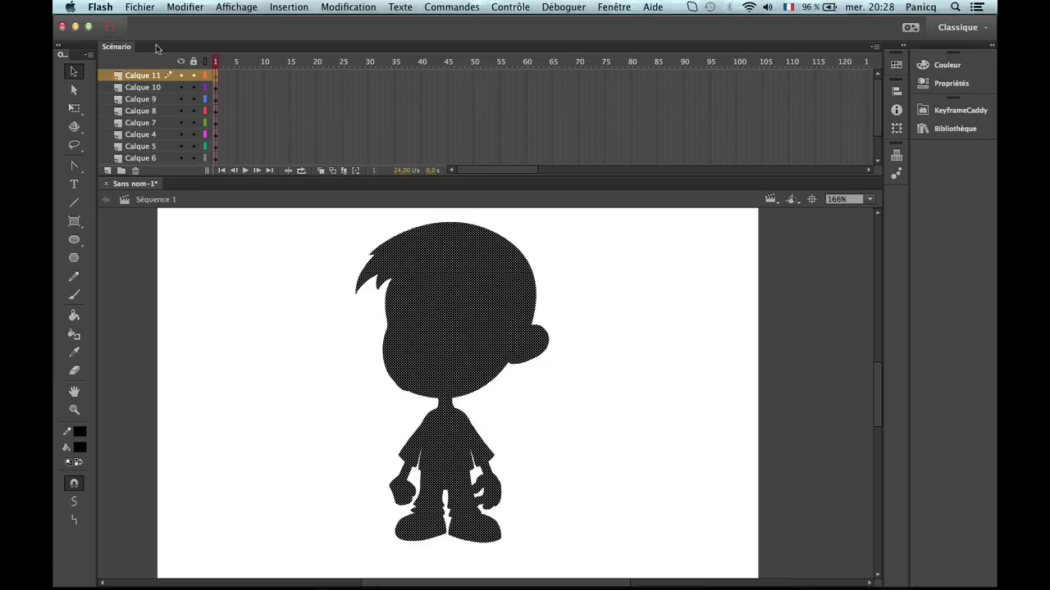
click(181, 76)
click(181, 76)
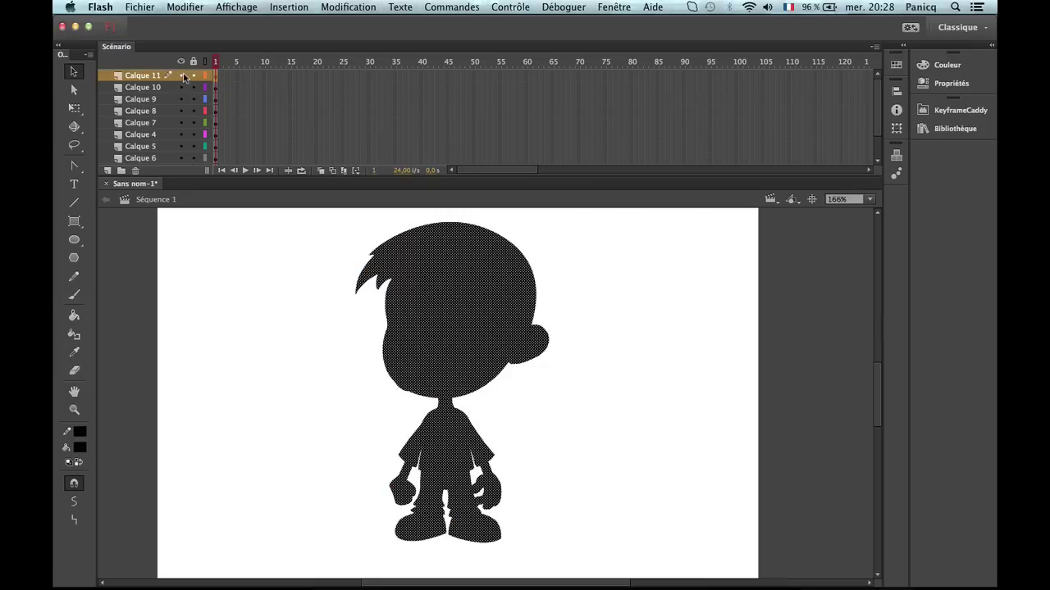
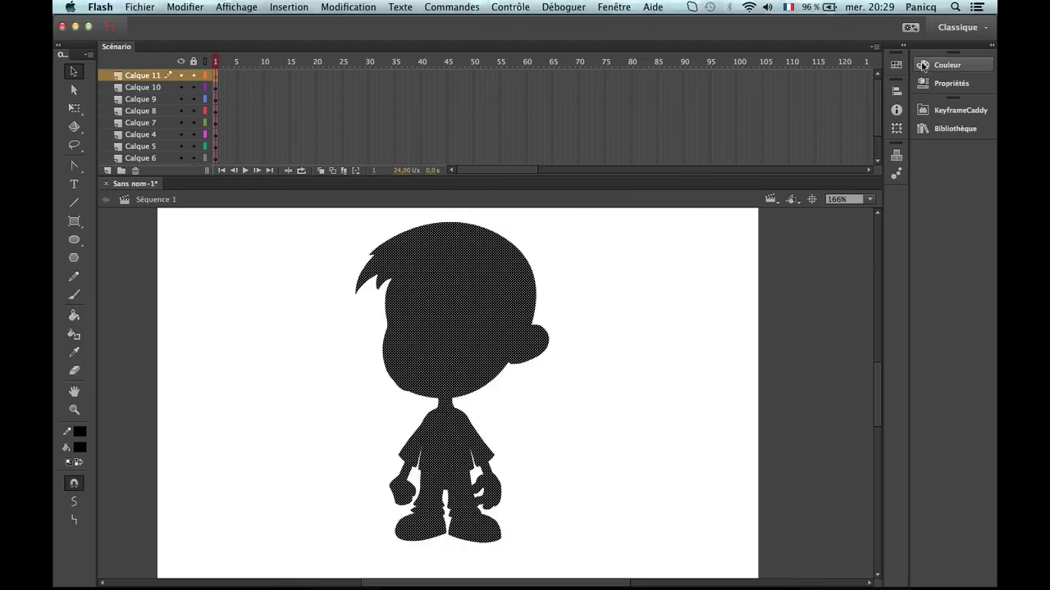
Change the silhouette's fill to a linear gradient and rotate it to run vertically, with black at the feet and white at the head.
click(947, 65)
click(817, 72)
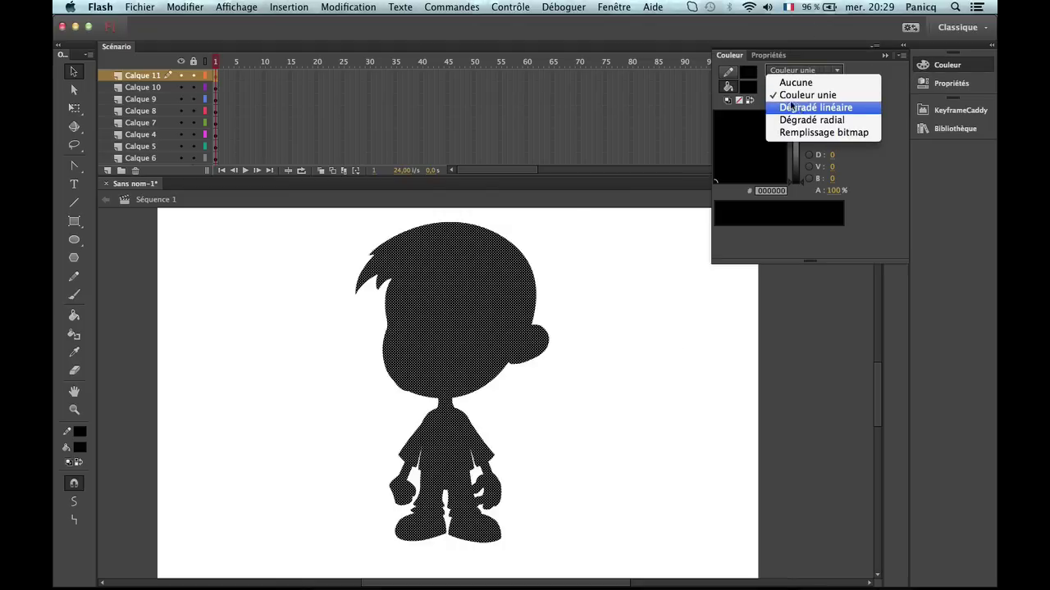
click(807, 107)
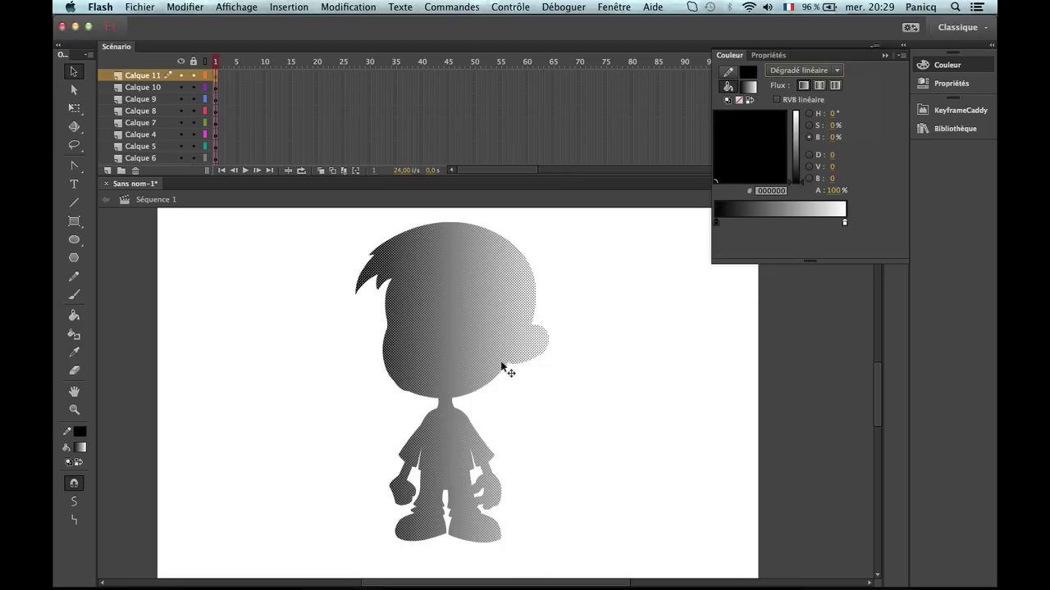
key(f)
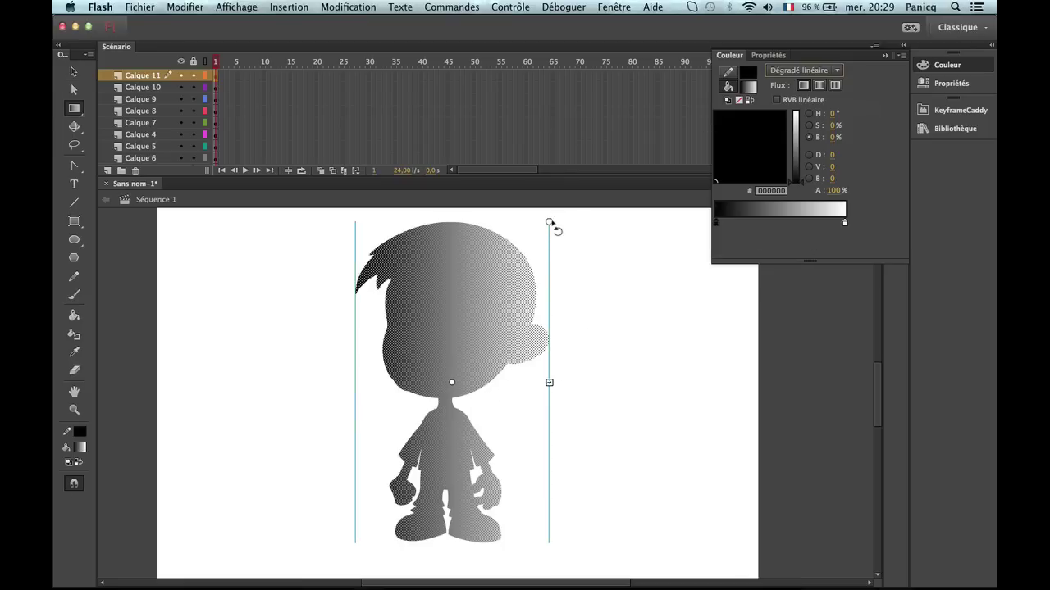
drag(549, 222, 205, 239)
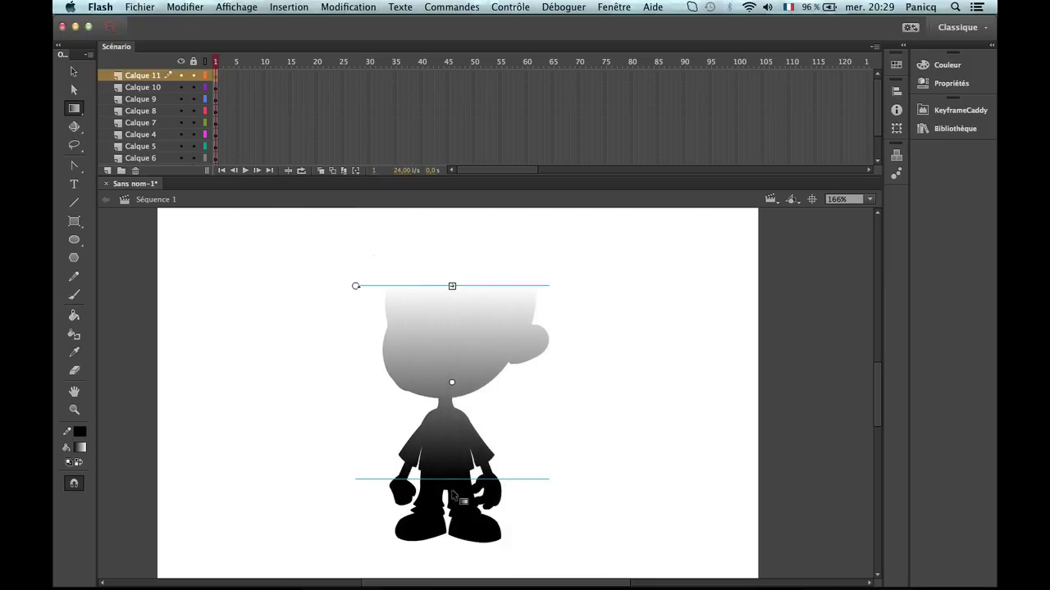
Shift the gradient's centre down to the neck, tilt it slightly and stretch it from the hair to just below the shoes.
key(v)
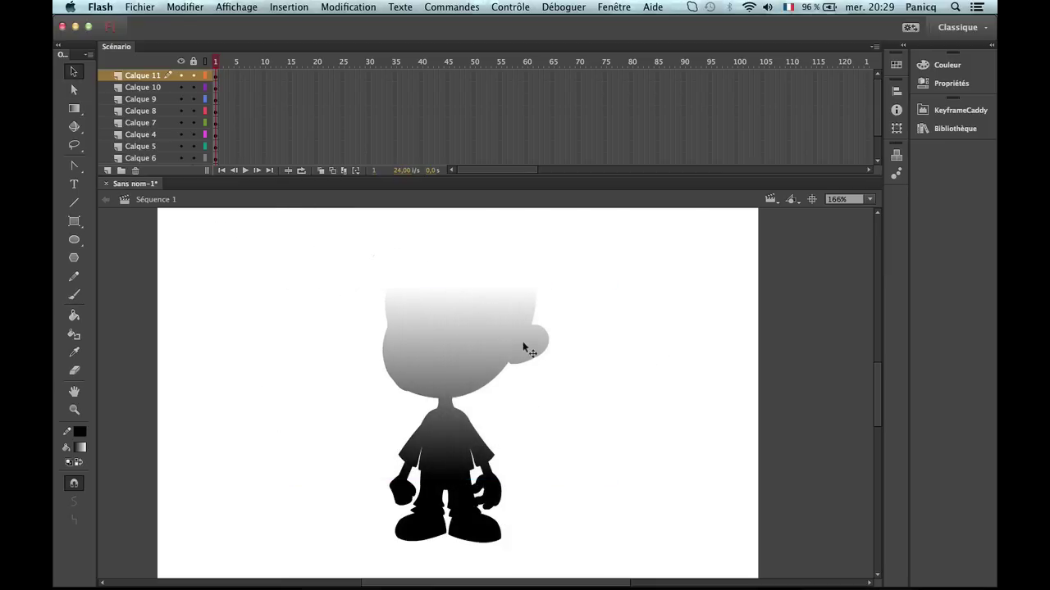
key(r)
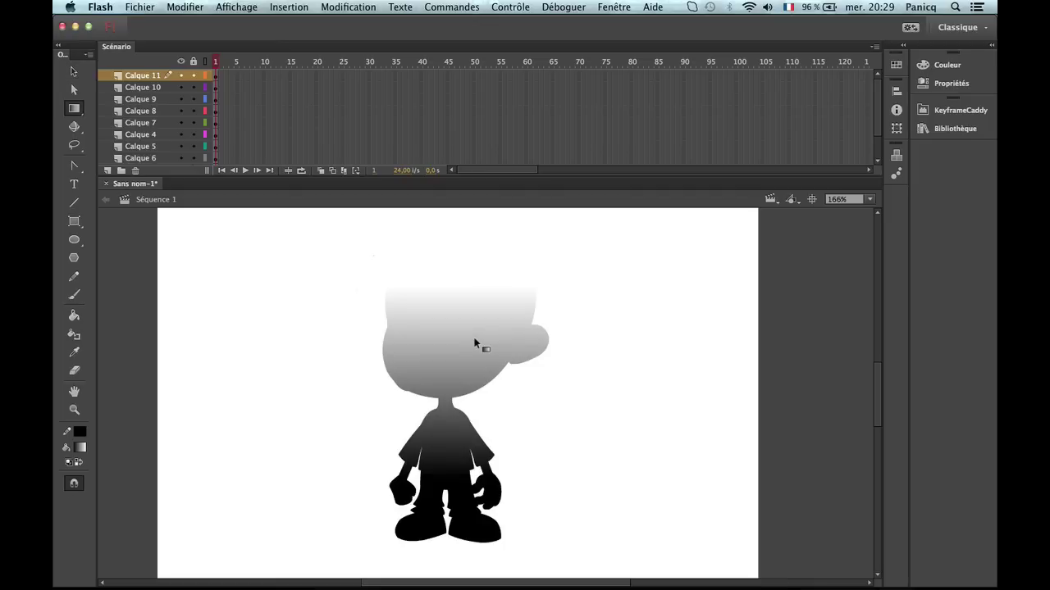
click(474, 342)
drag(452, 383, 443, 434)
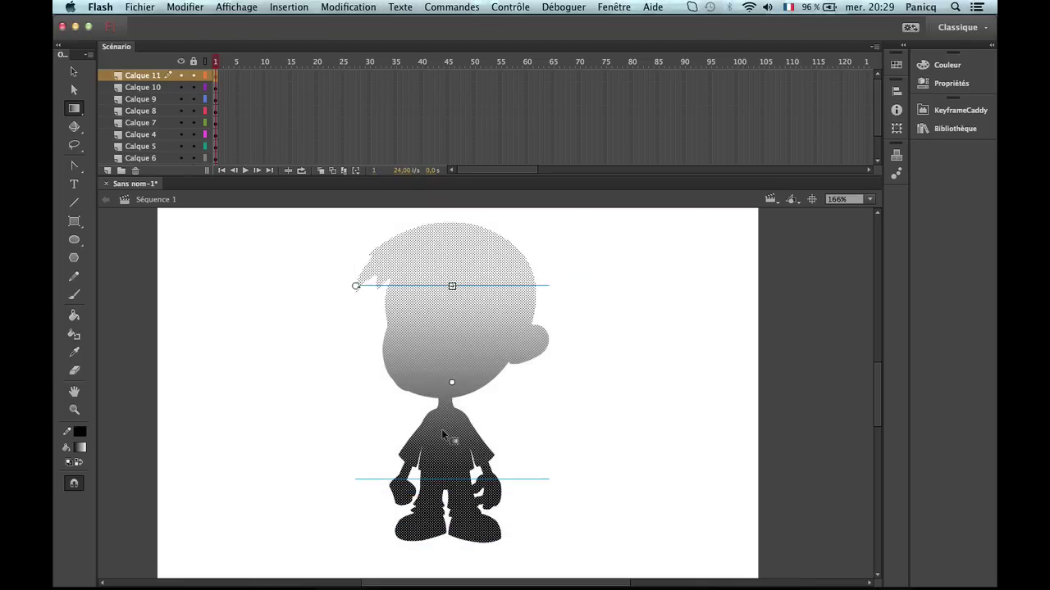
mouse_move(469, 414)
mouse_down()
mouse_move(478, 436)
mouse_move(480, 419)
mouse_move(439, 396)
mouse_move(490, 404)
mouse_move(422, 462)
mouse_move(516, 363)
mouse_move(347, 296)
mouse_move(468, 389)
mouse_move(435, 406)
mouse_move(452, 407)
mouse_up()
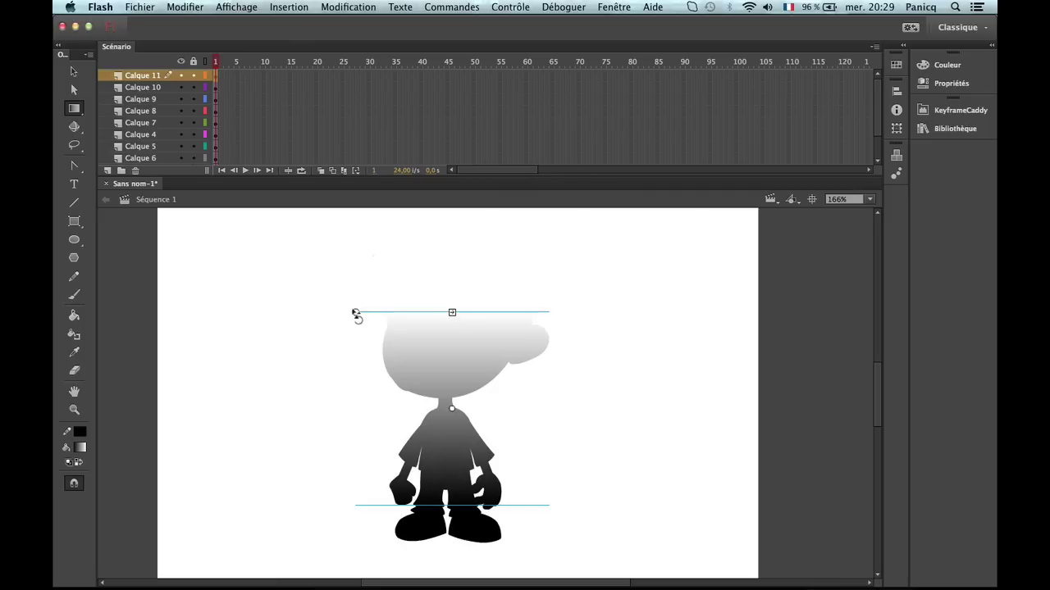
drag(356, 314, 351, 330)
drag(447, 312, 473, 262)
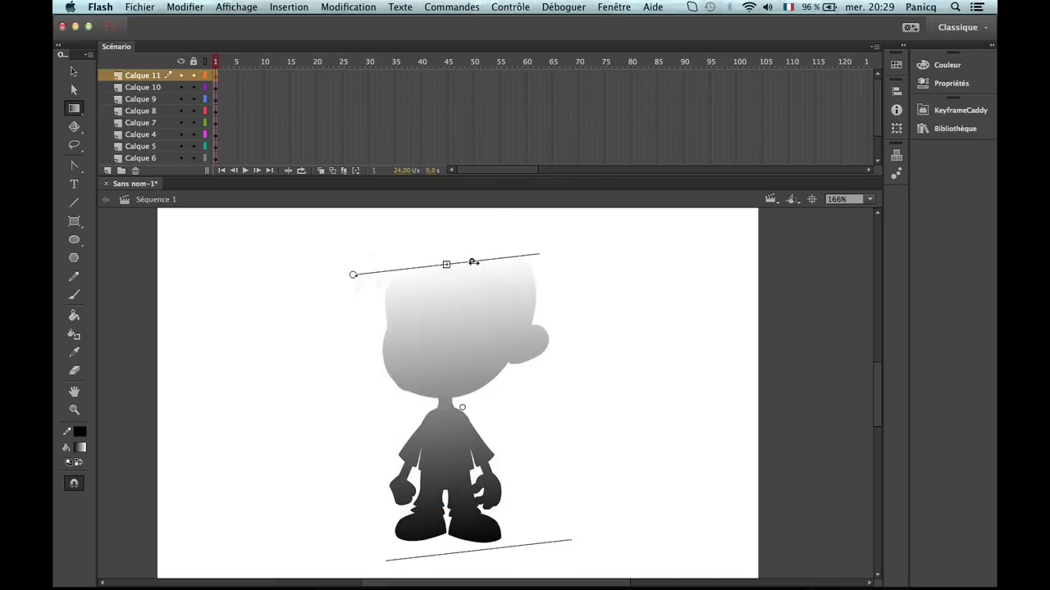
Examine the gradient-filled silhouette at different zoom levels against the whole stage.
key(v)
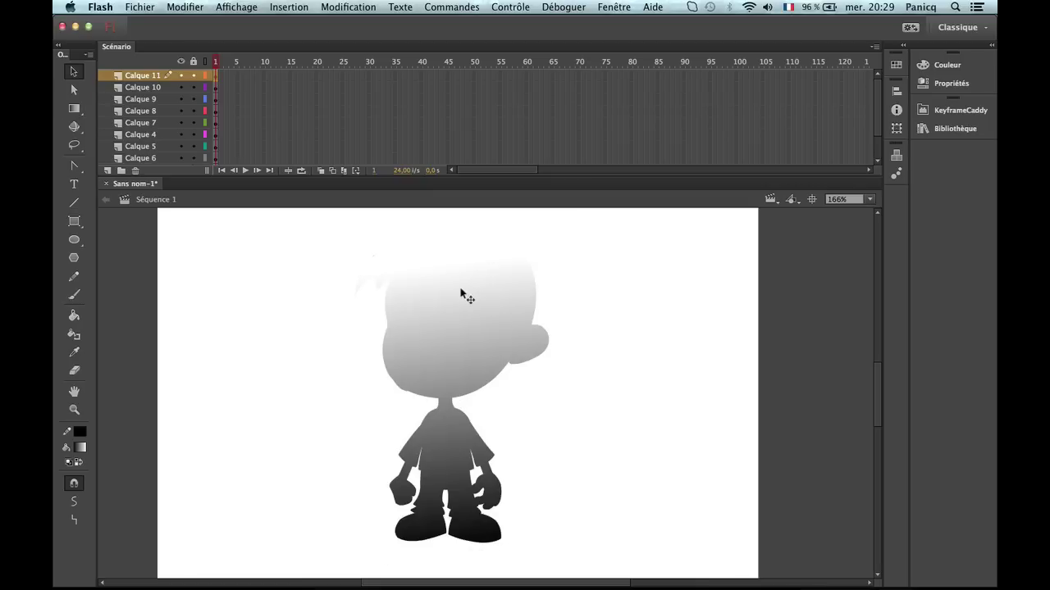
key(z)
alt+click(563, 387)
click(477, 397)
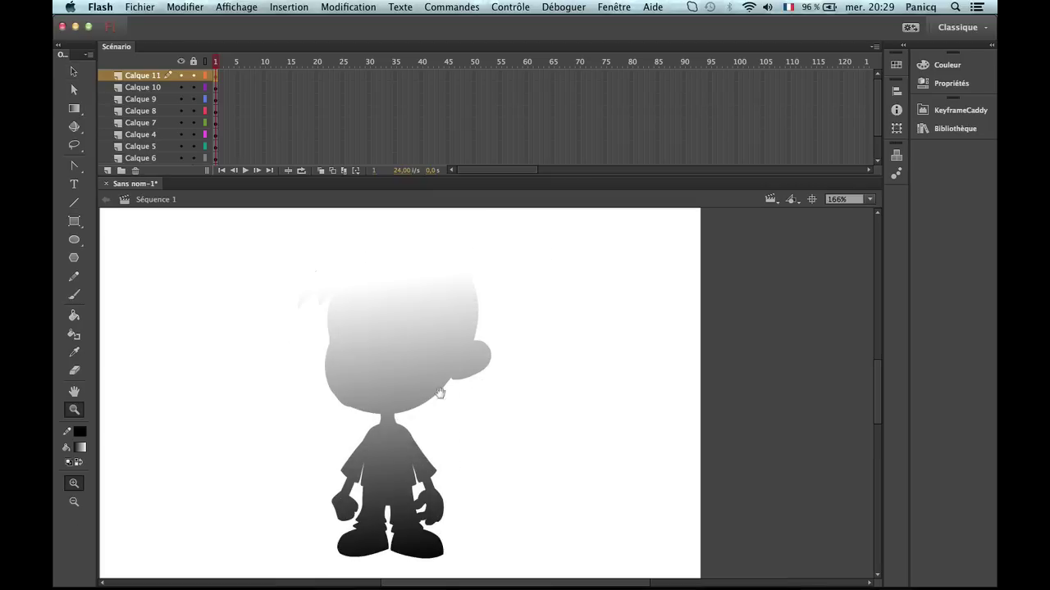
key(v)
click(413, 389)
key(z)
alt+click(511, 410)
key(v)
click(525, 412)
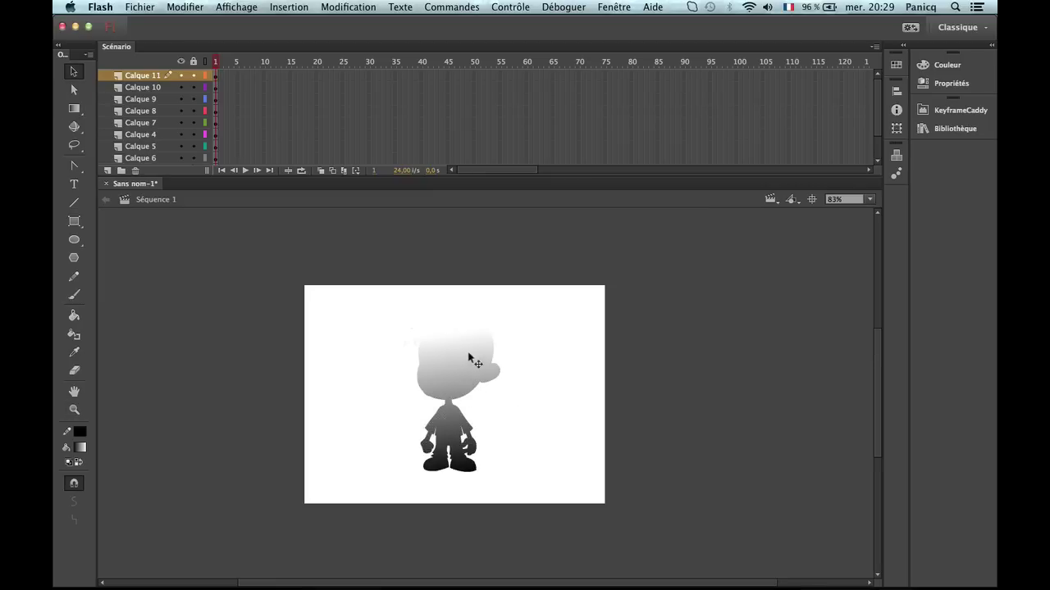
Set the alpha of the black stop in the silhouette's linear gradient to 20 %.
click(473, 361)
click(968, 65)
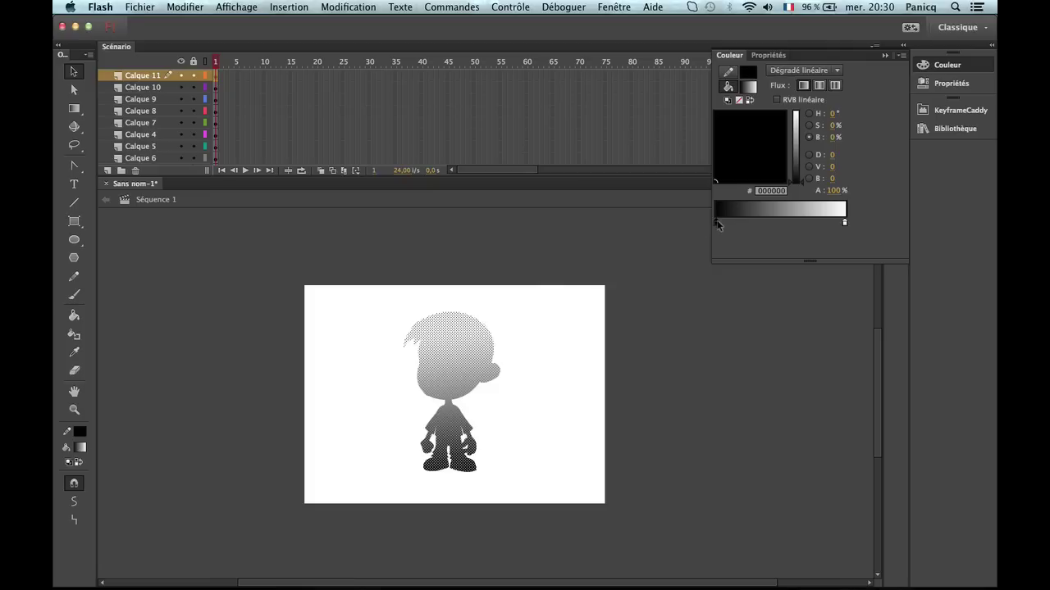
double_click(717, 224)
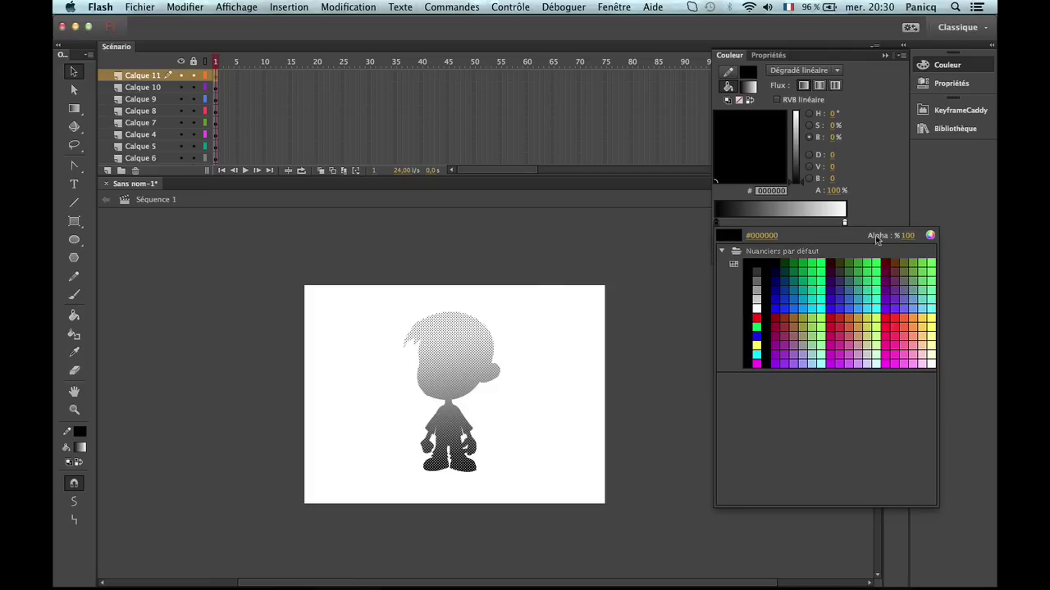
click(908, 235)
text(20)
key(Return)
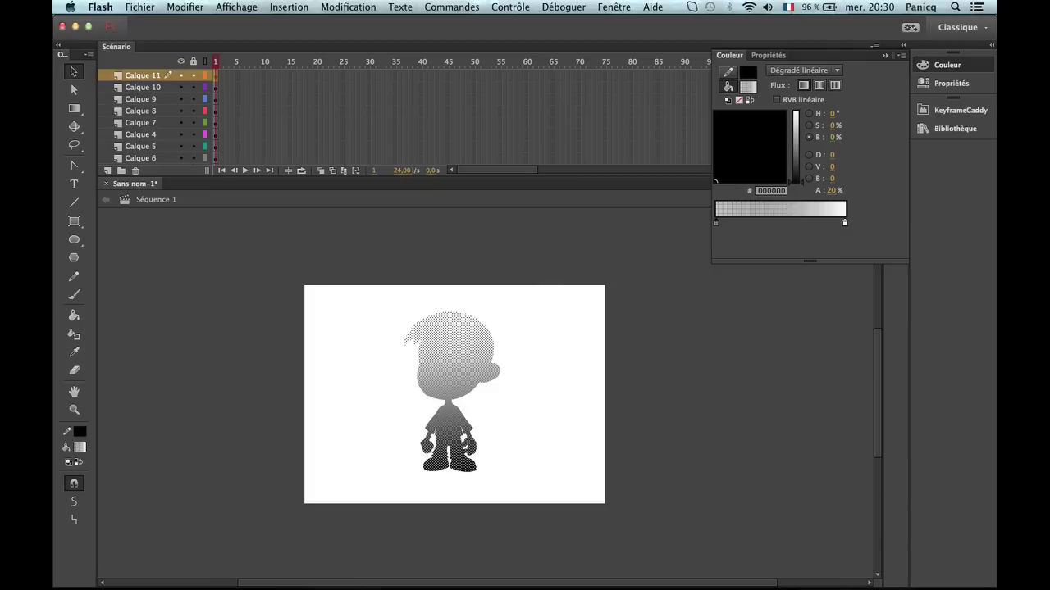
Set the alpha of the white stop in the silhouette's linear gradient to 0 %.
click(844, 223)
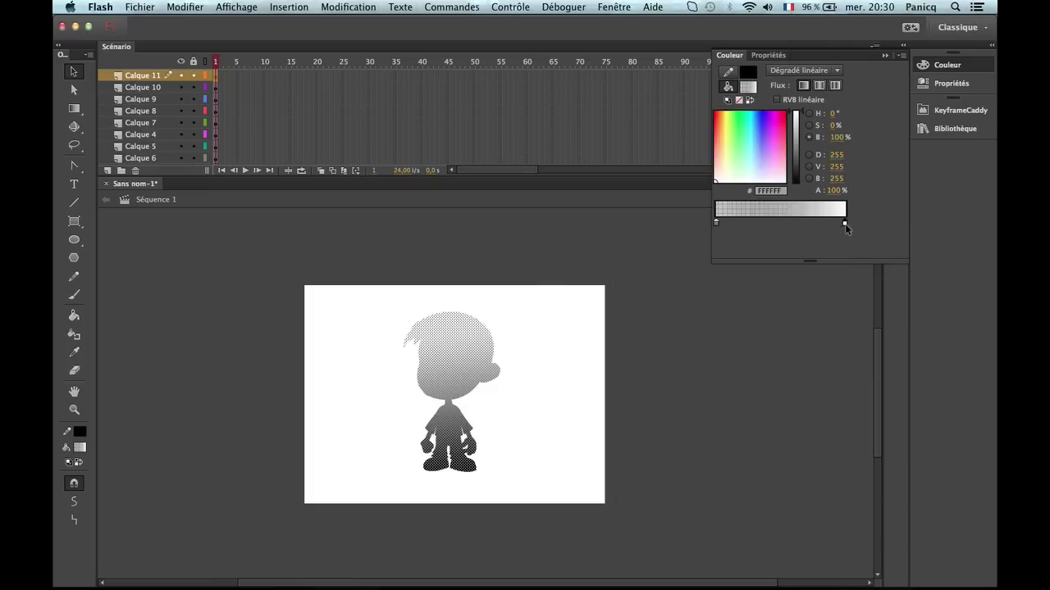
double_click(845, 223)
click(810, 236)
text(0)
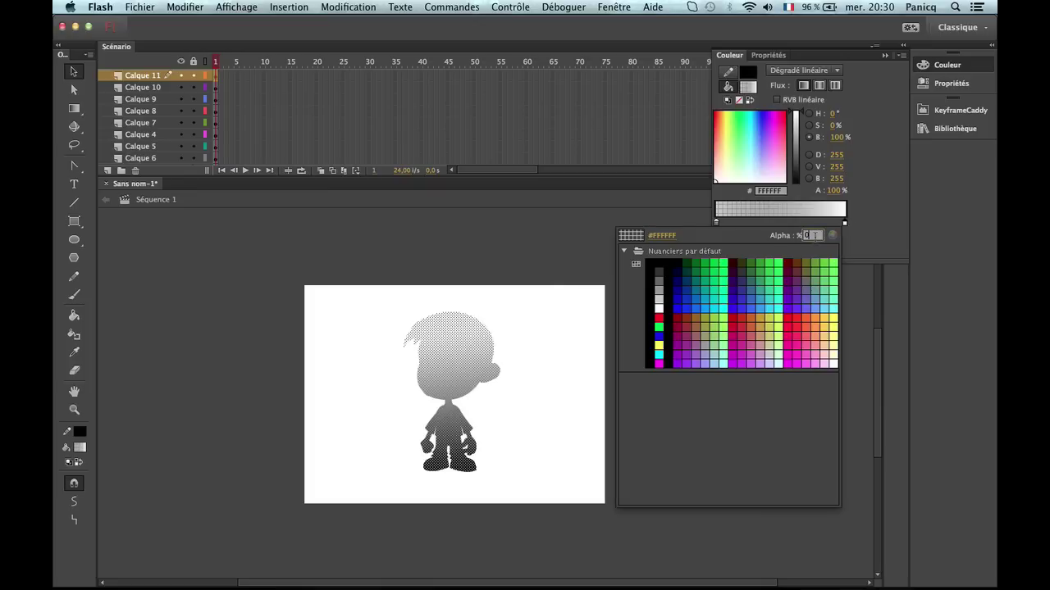
key(Return)
click(559, 378)
Examine the translucent overlay on the character up close and check the silhouette's gradient colours.
key(z)
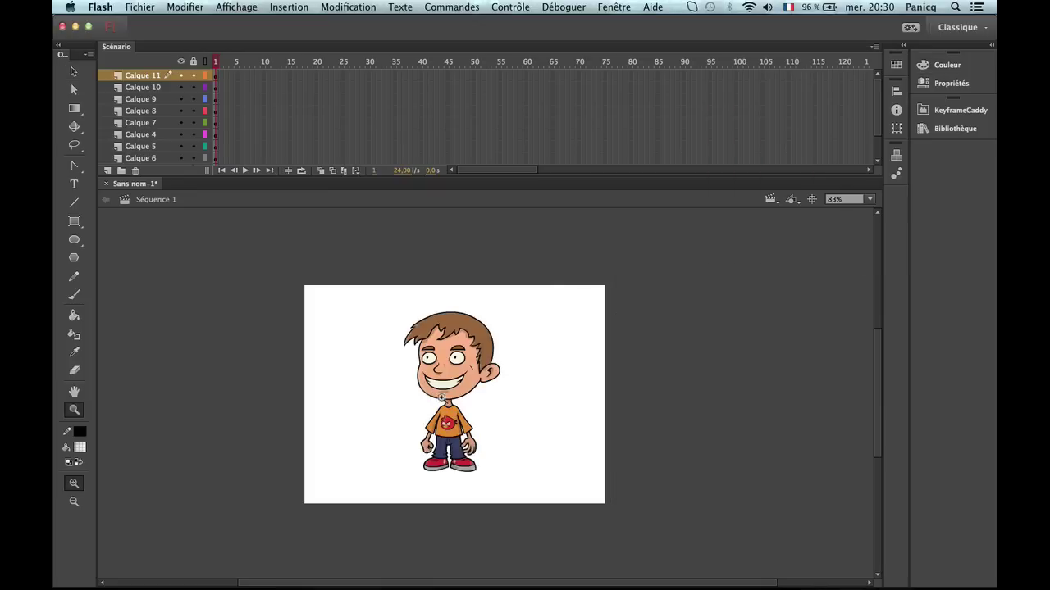
click(434, 395)
key(v)
click(480, 399)
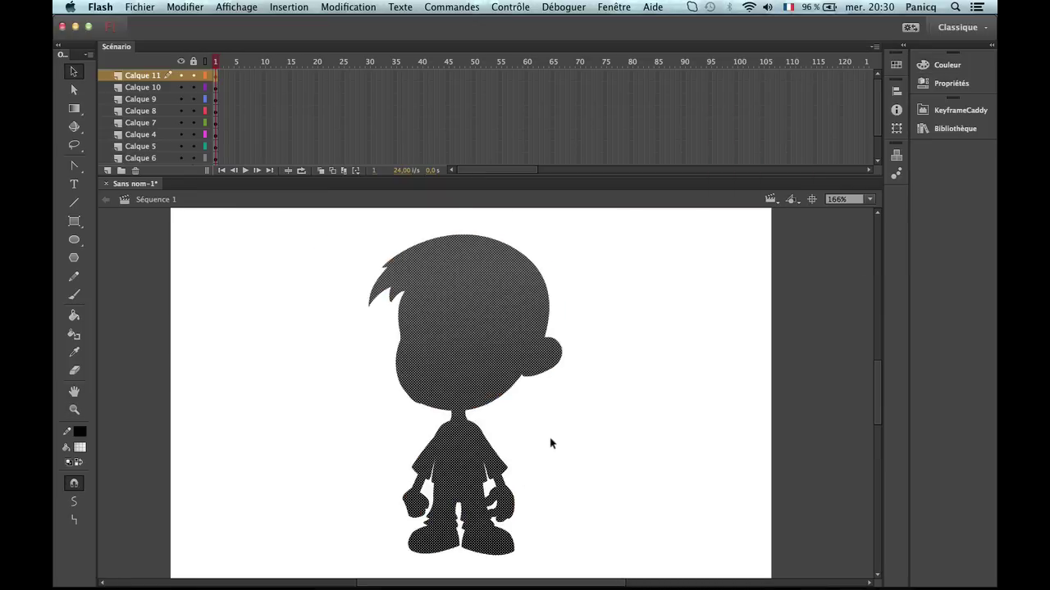
click(553, 443)
click(511, 384)
click(945, 65)
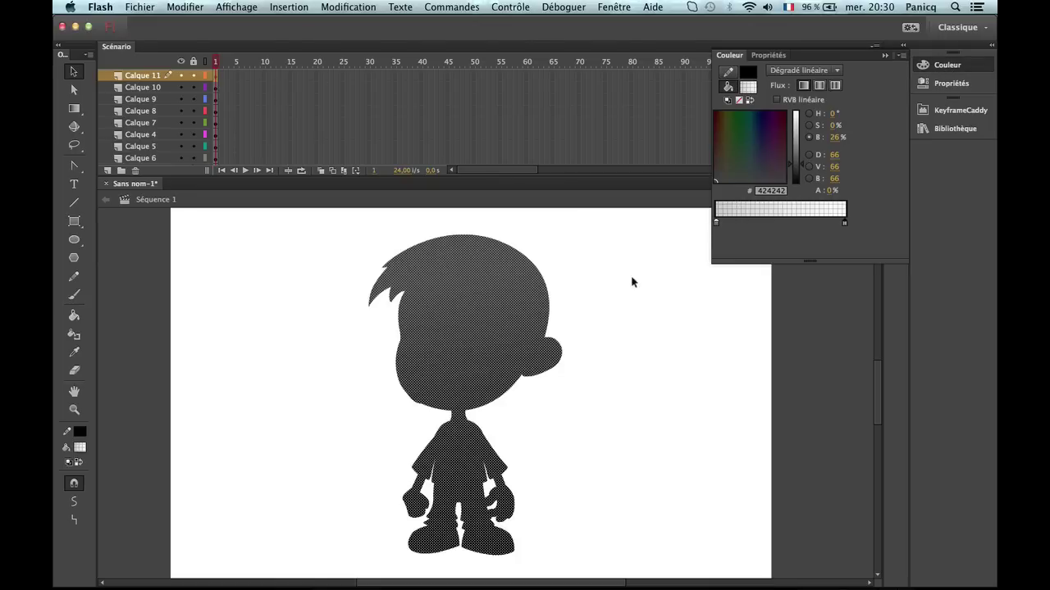
Undo the transparency changes on both gradient stops and reselect the silhouette.
key(super+z)
key(super+z)
key(super+z)
key(super+z)
key(super+z)
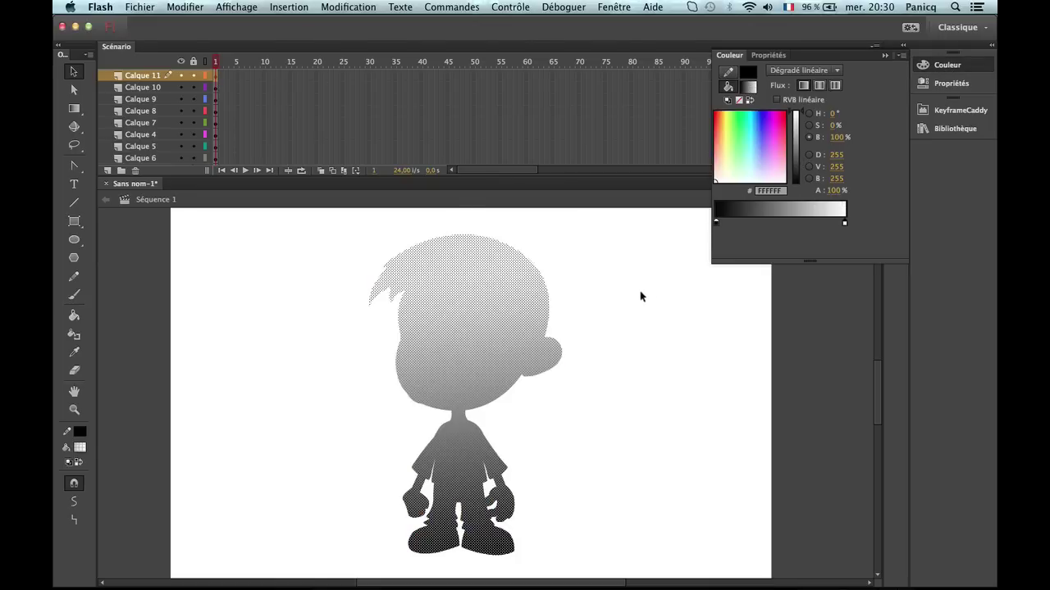
click(599, 320)
click(599, 324)
click(496, 353)
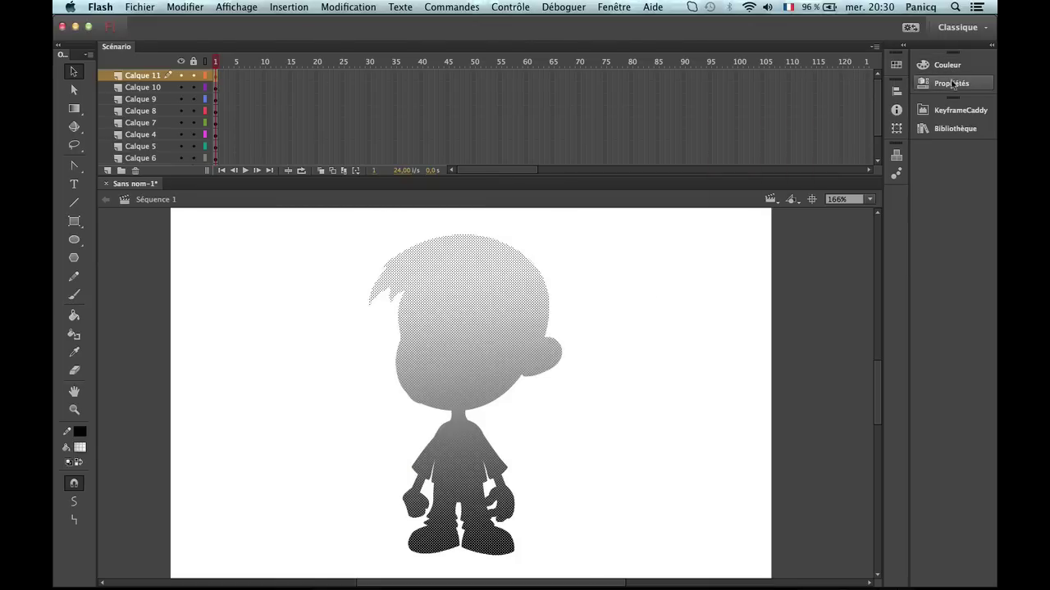
drag(910, 117, 851, 117)
click(894, 84)
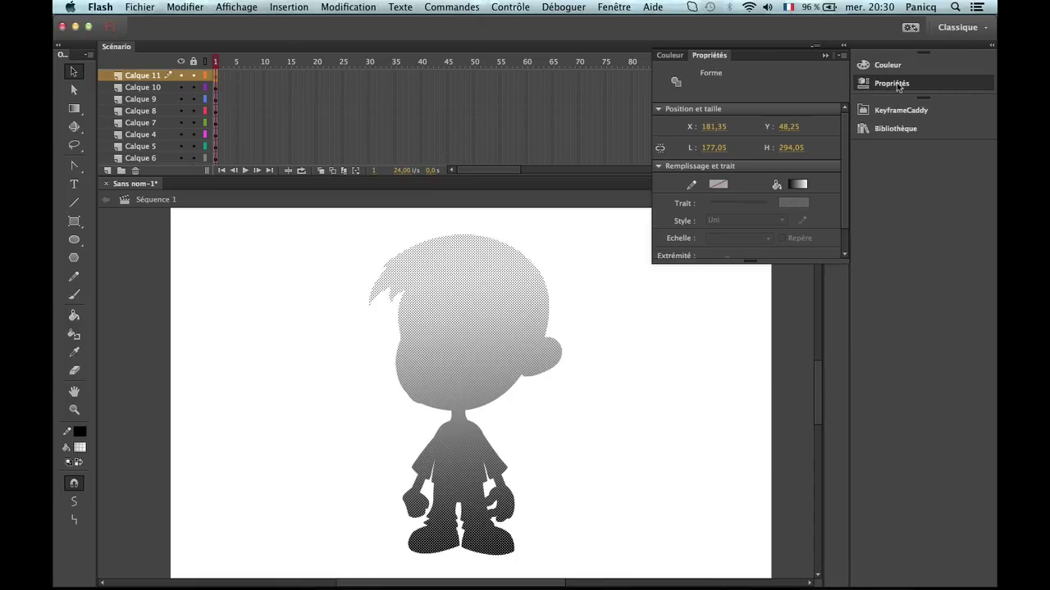
click(898, 87)
click(906, 69)
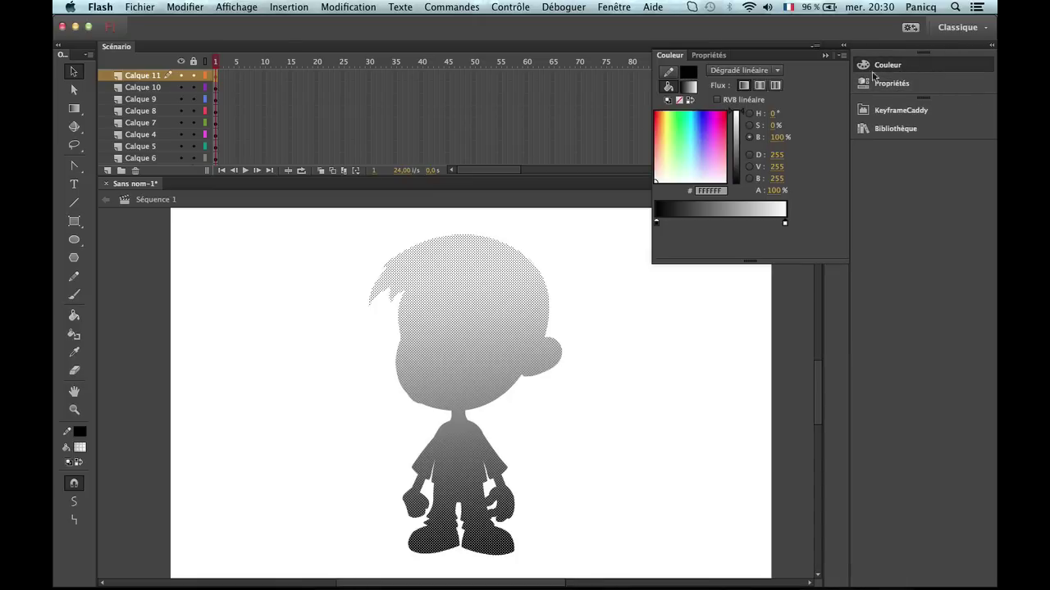
click(707, 55)
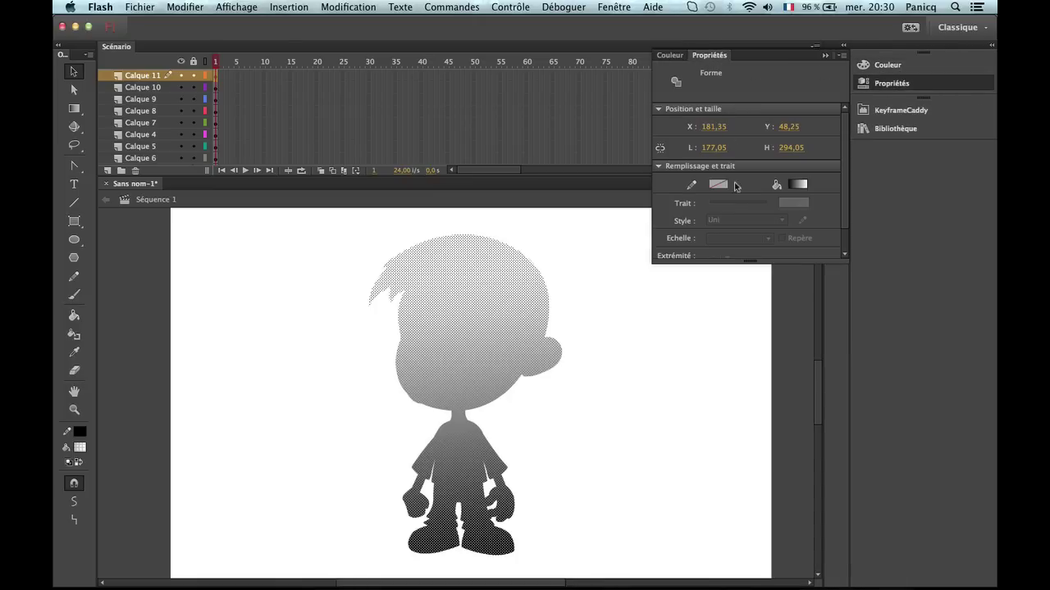
scroll(736, 186, down, 1)
scroll(738, 195, up, 1)
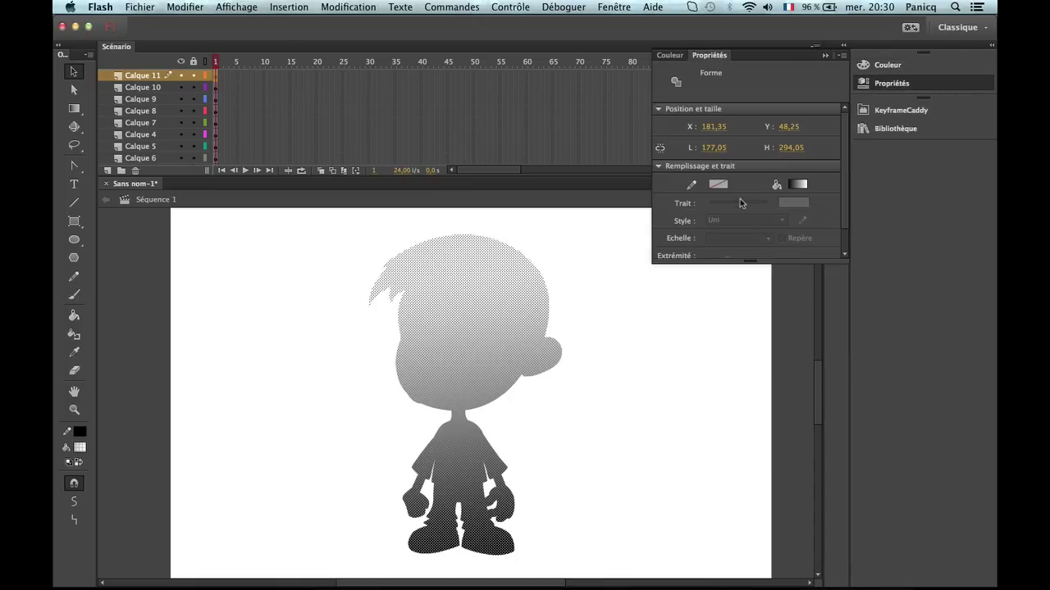
click(917, 110)
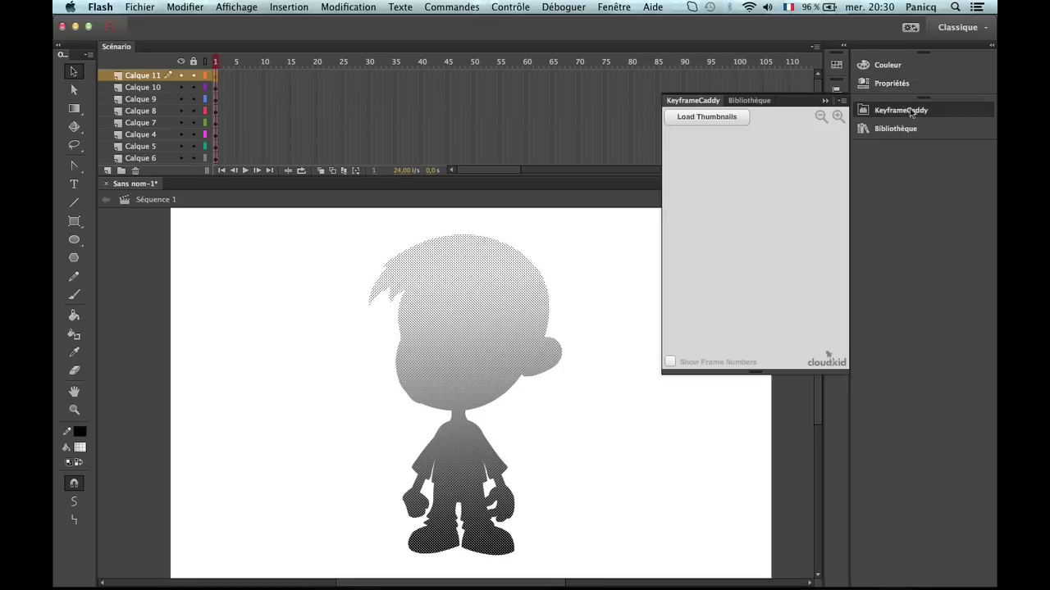
click(837, 89)
click(837, 89)
click(837, 91)
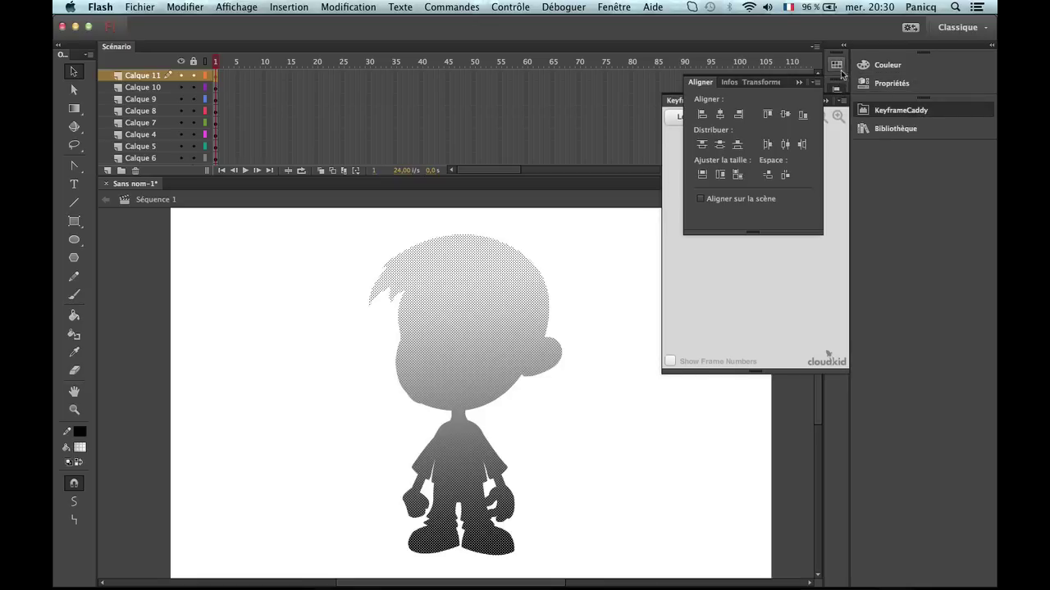
Expand the docked panels, close the alignment options and show the silhouette's properties.
click(990, 46)
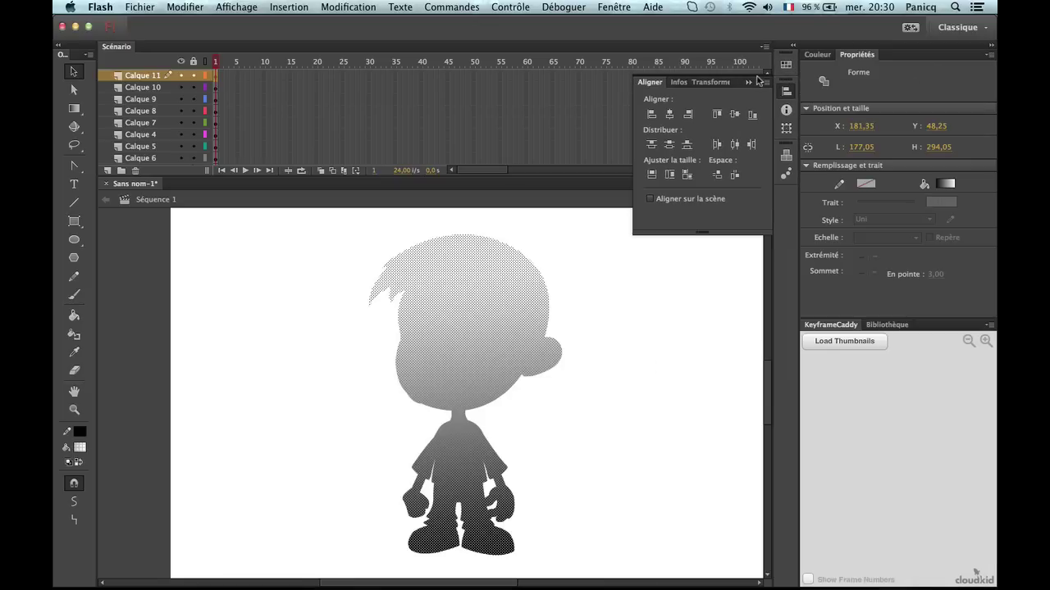
click(786, 92)
click(816, 54)
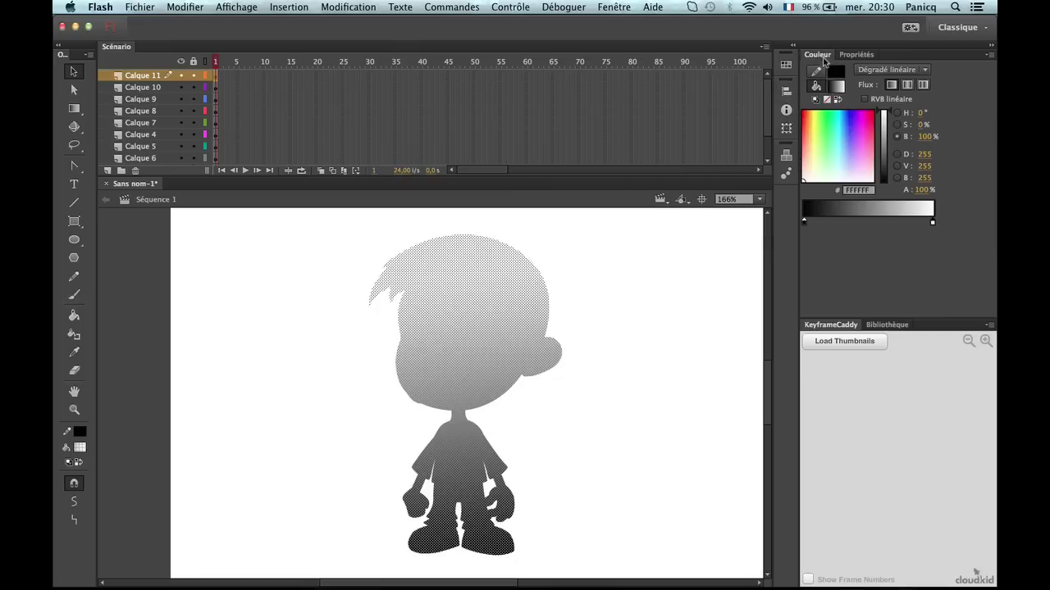
click(856, 54)
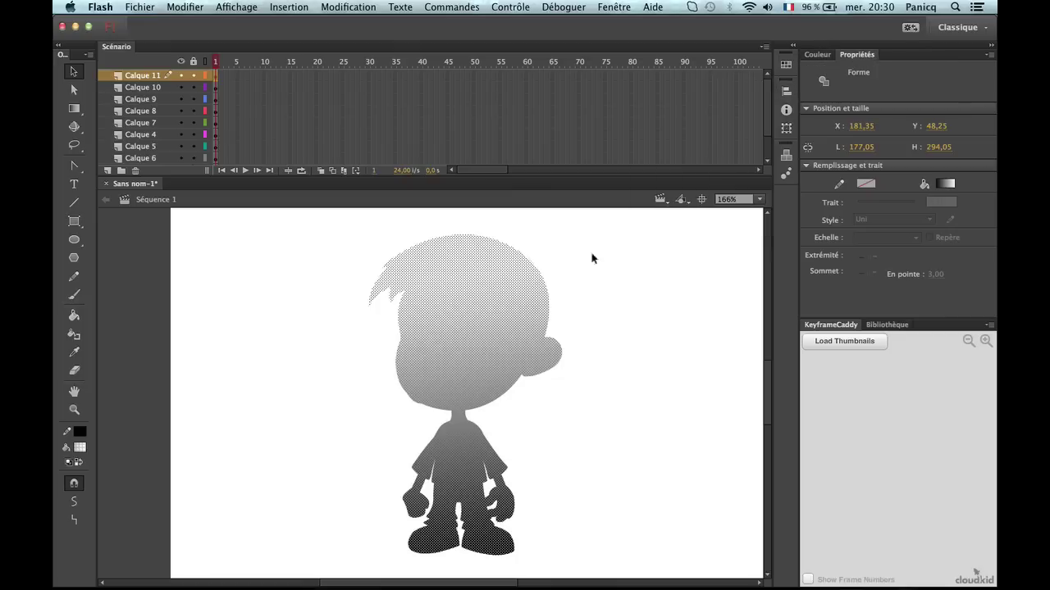
Convert the gradient silhouette into a symbol of type Graphique named Symbole 1.
right_click(473, 333)
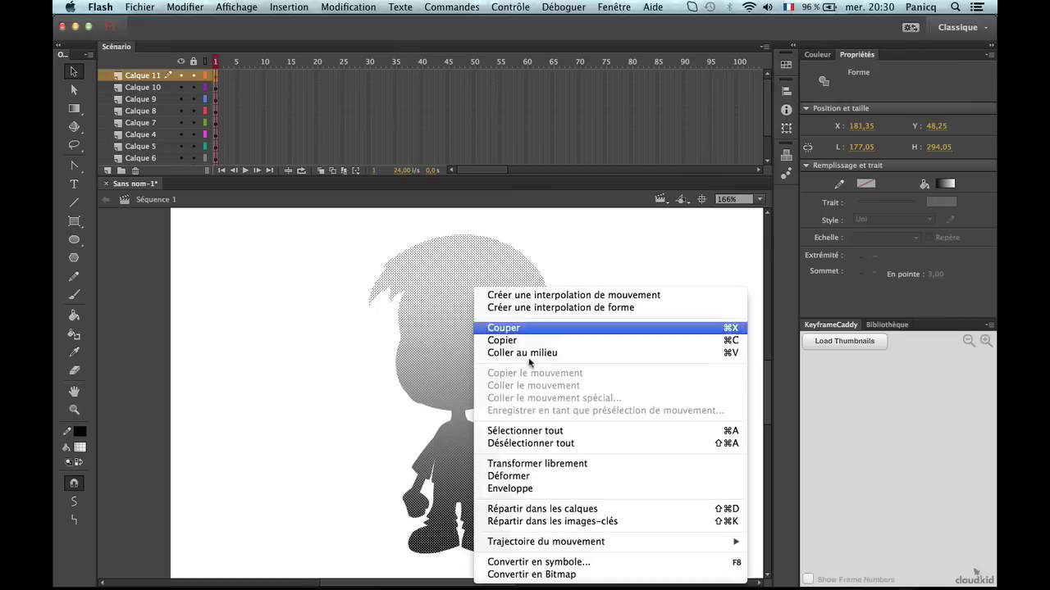
click(551, 563)
click(373, 197)
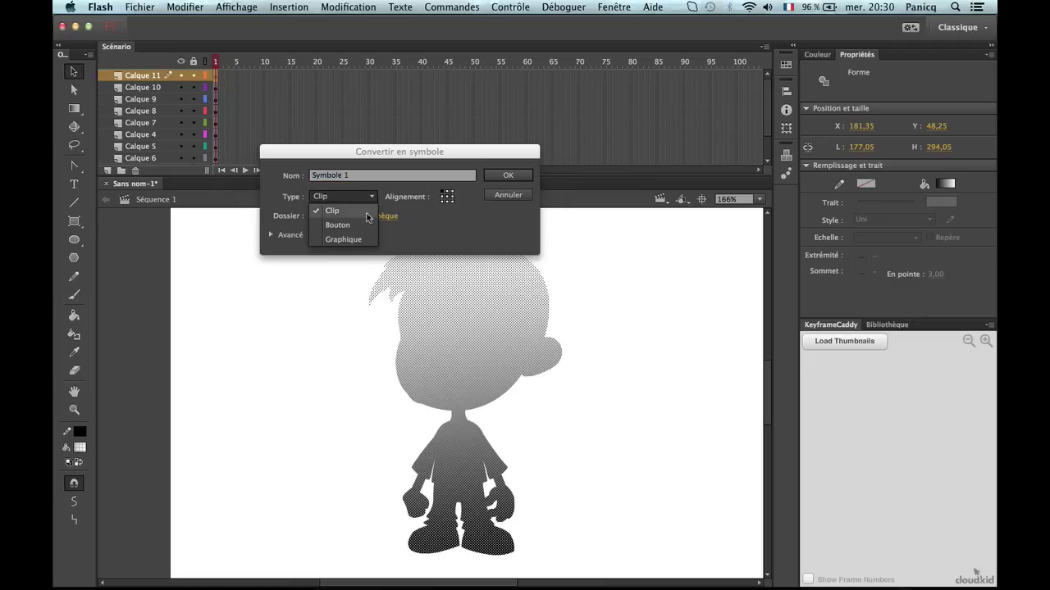
click(355, 242)
click(506, 175)
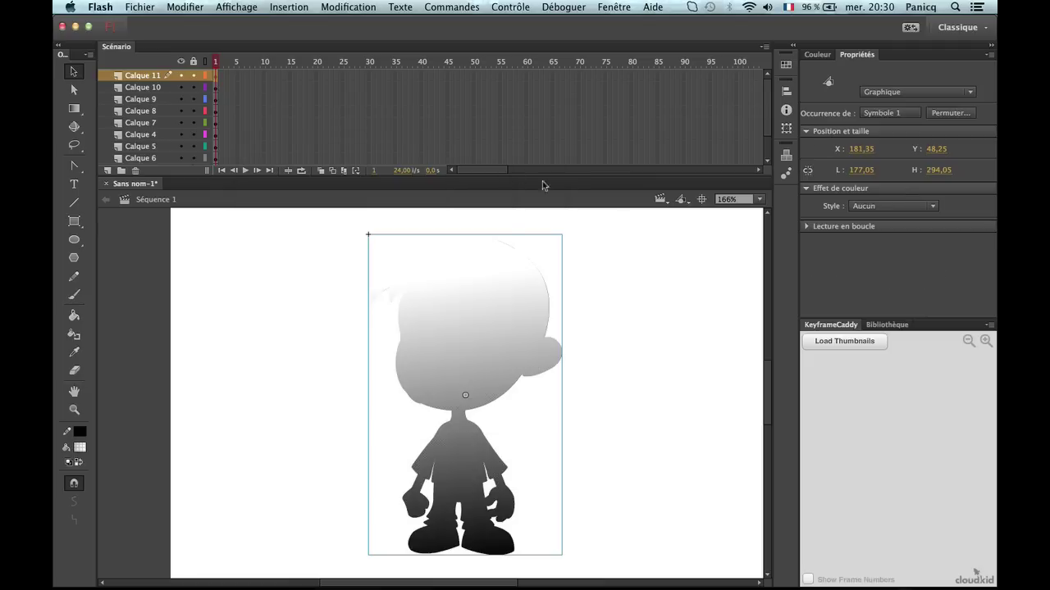
Try the Avancé and Luminosité colour effects on the symbol, with Luminosité at 37 %, and reset the style to Aucun.
click(893, 206)
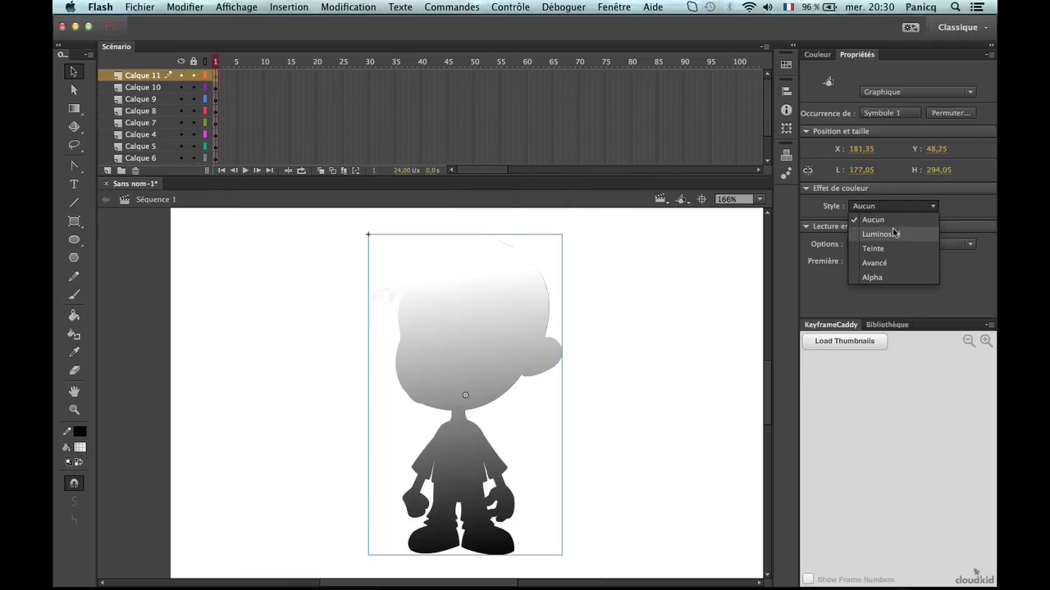
click(898, 261)
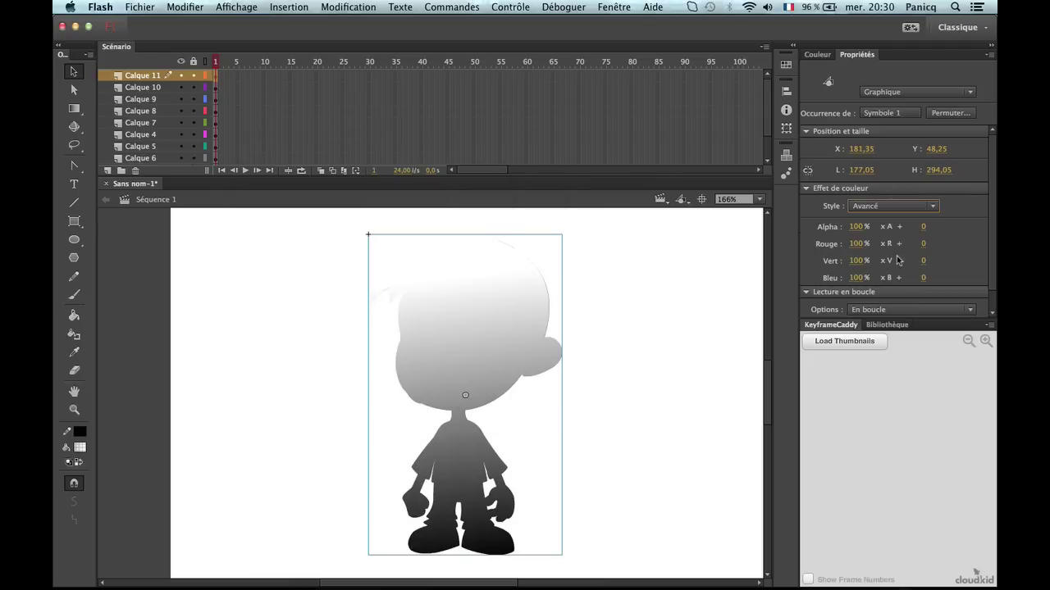
click(871, 206)
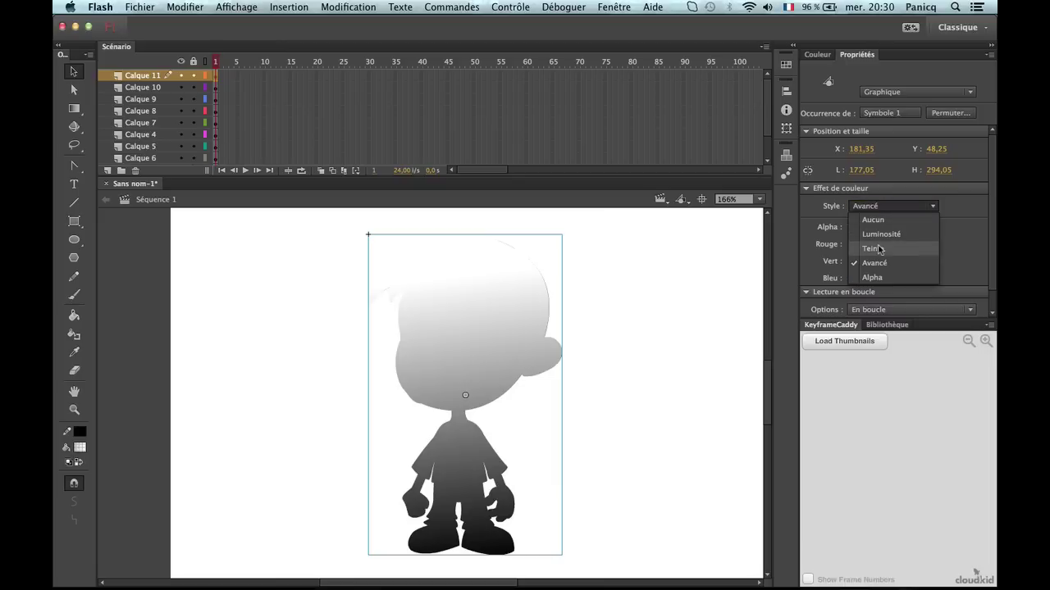
click(884, 234)
mouse_move(908, 226)
mouse_down()
mouse_move(855, 227)
mouse_move(944, 229)
mouse_move(905, 230)
mouse_up()
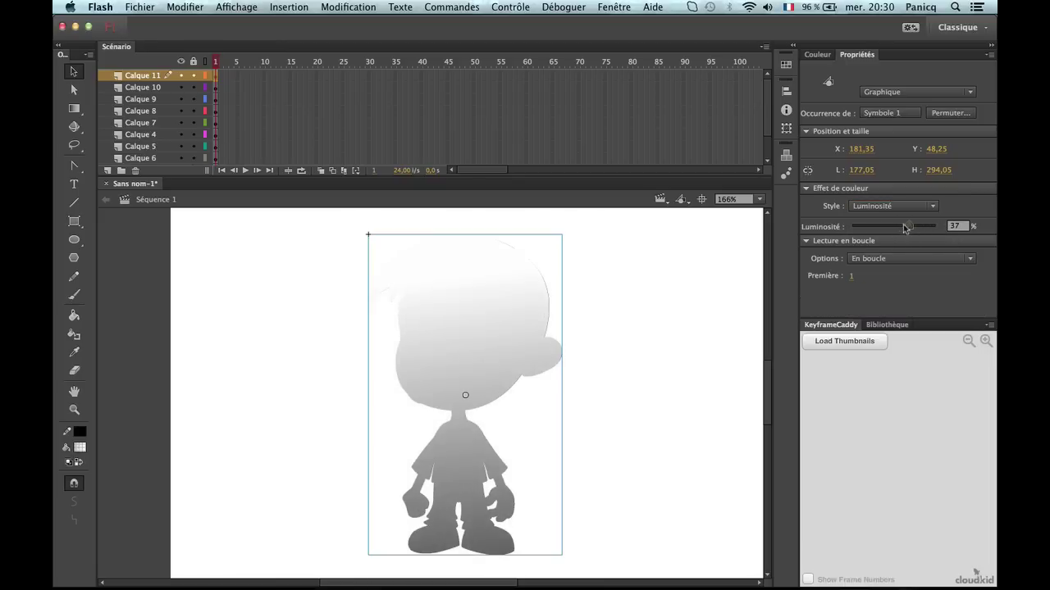
click(881, 258)
click(888, 241)
click(888, 241)
click(885, 207)
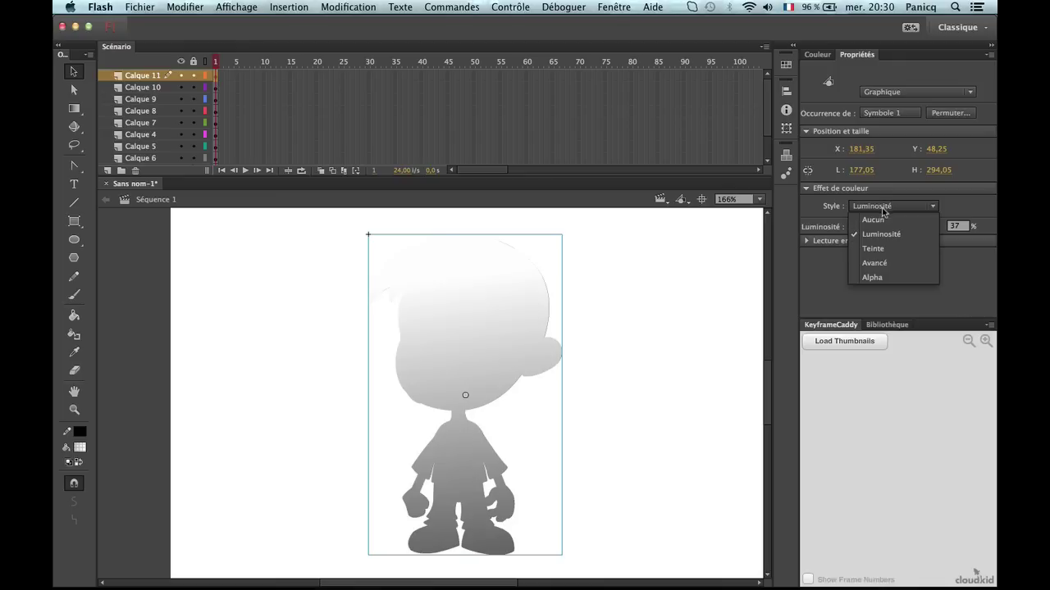
click(876, 220)
Apply the Alpha colour effect to the silhouette symbol and set it to 43 %.
click(898, 207)
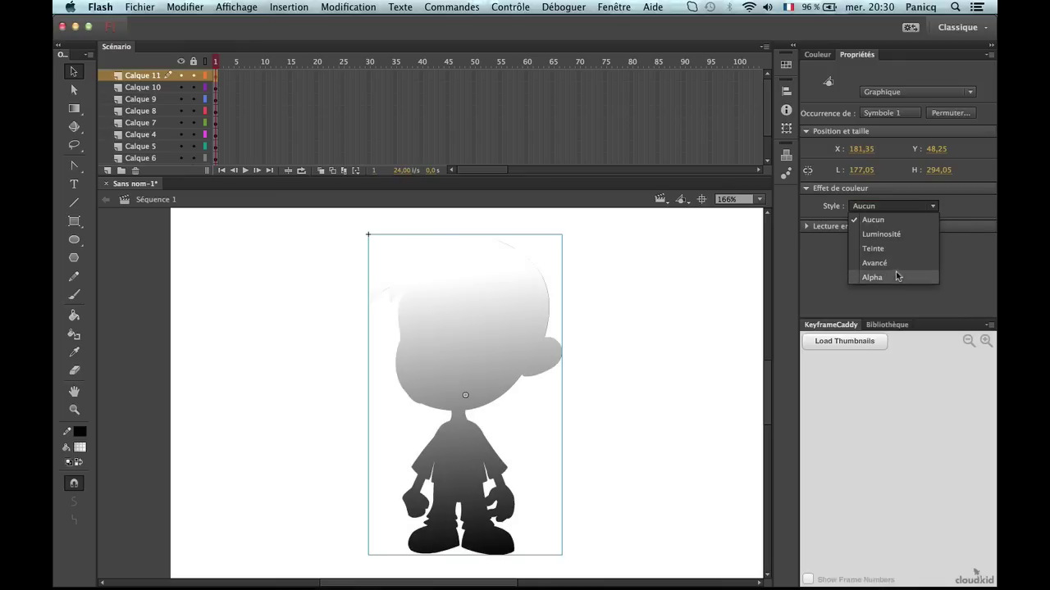
click(895, 276)
drag(928, 226, 887, 250)
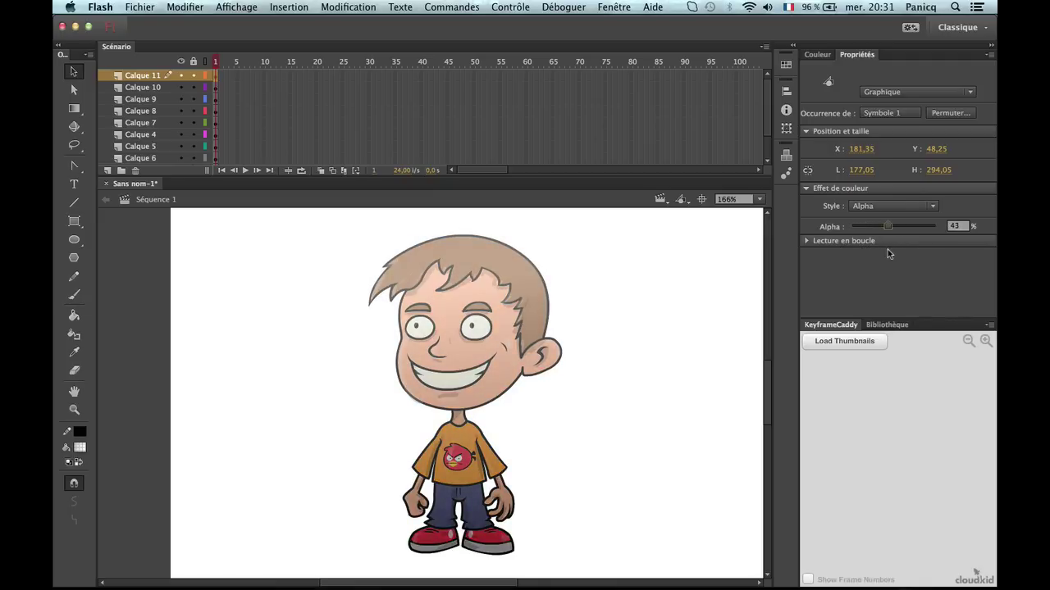
Inside the silhouette symbol, move the gradient down and shorten it to run from the chin to the hips, and return to Séquence 1.
double_click(518, 345)
key(f)
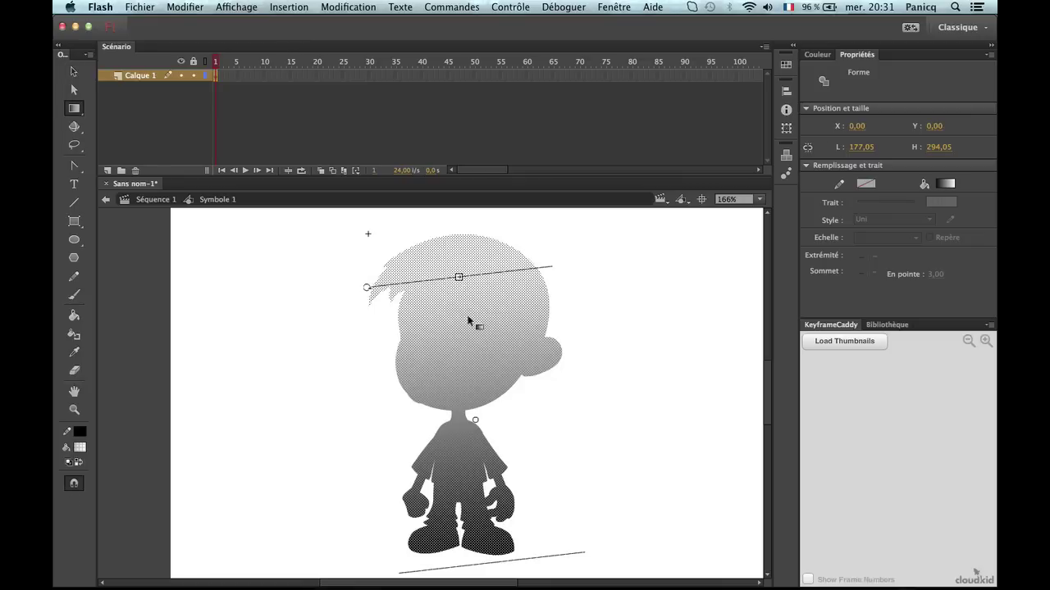
drag(459, 277, 469, 368)
drag(474, 418, 479, 451)
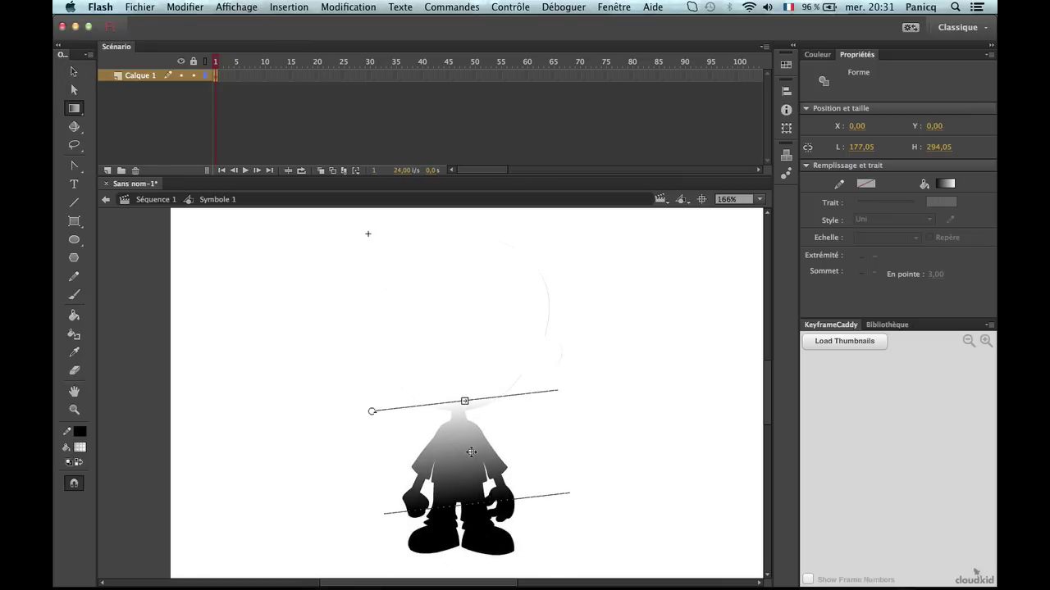
click(154, 199)
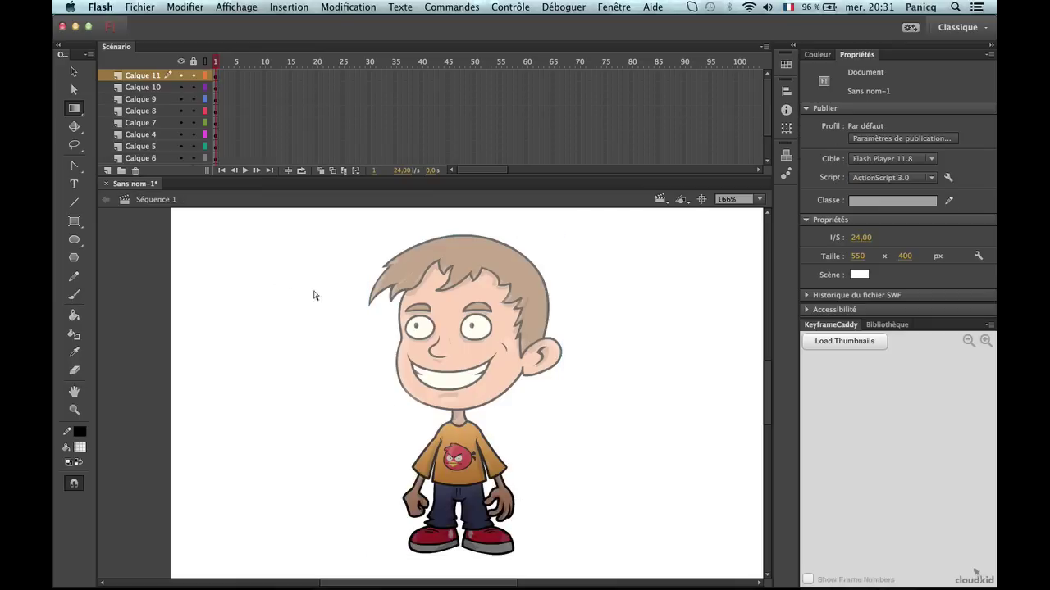
Inside the silhouette symbol, set the alpha of the gradient's white stop to 0 % and return to Séquence 1.
key(v)
click(548, 354)
double_click(506, 348)
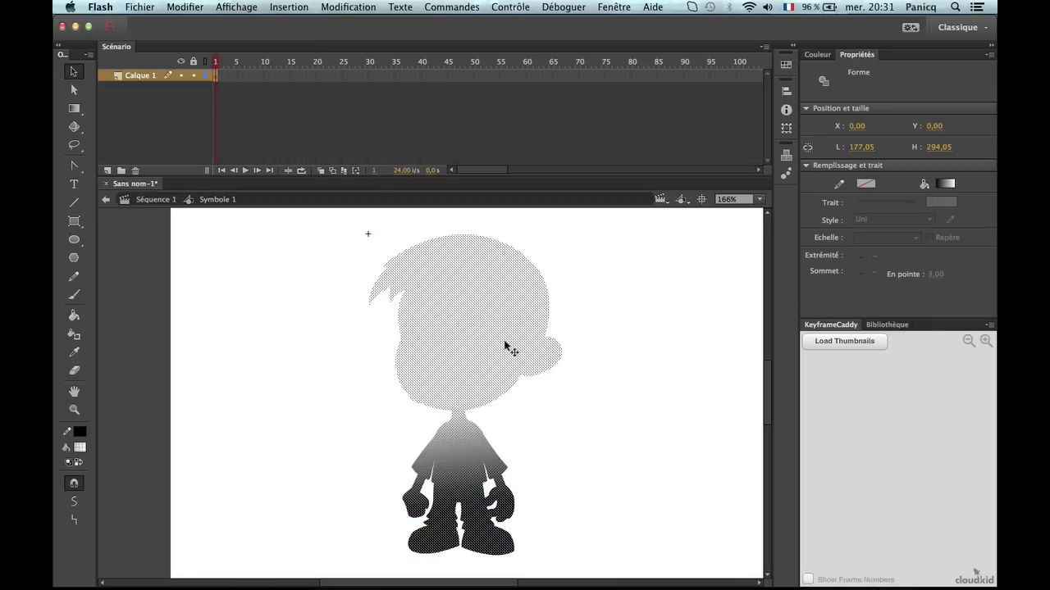
click(817, 55)
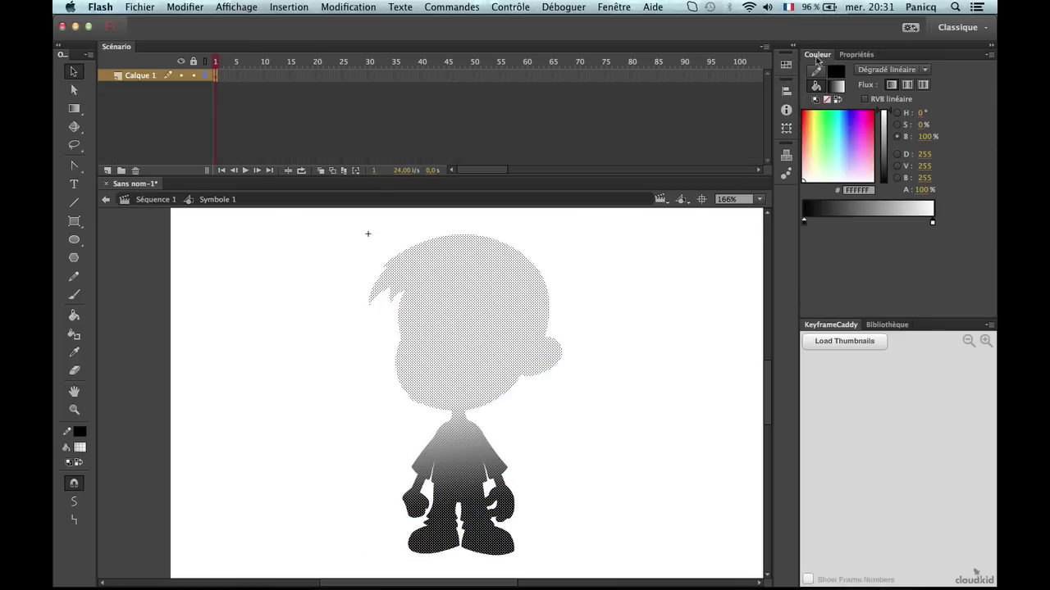
double_click(933, 223)
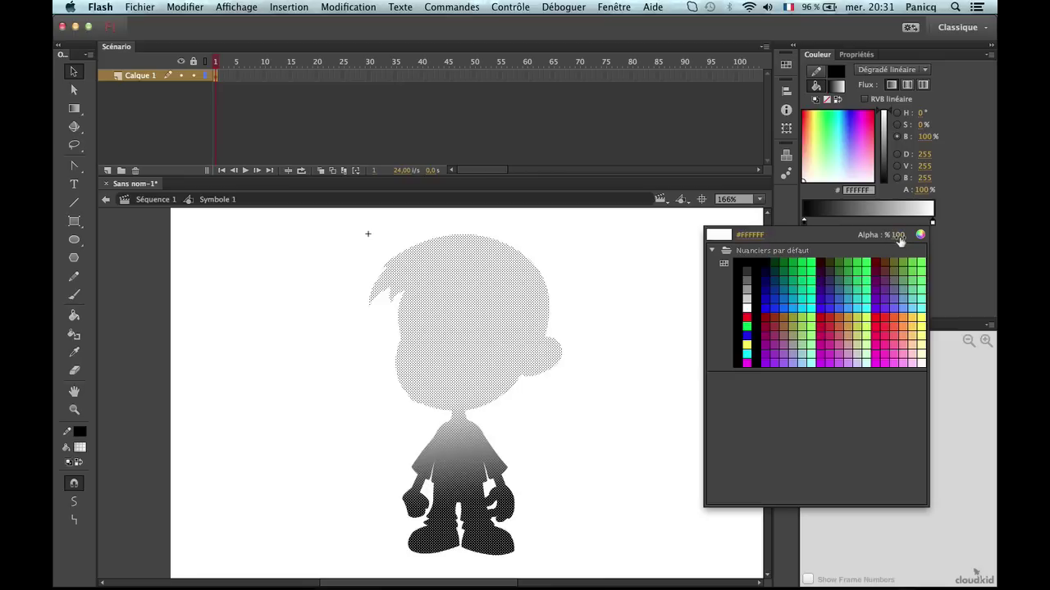
key(Return)
click(621, 275)
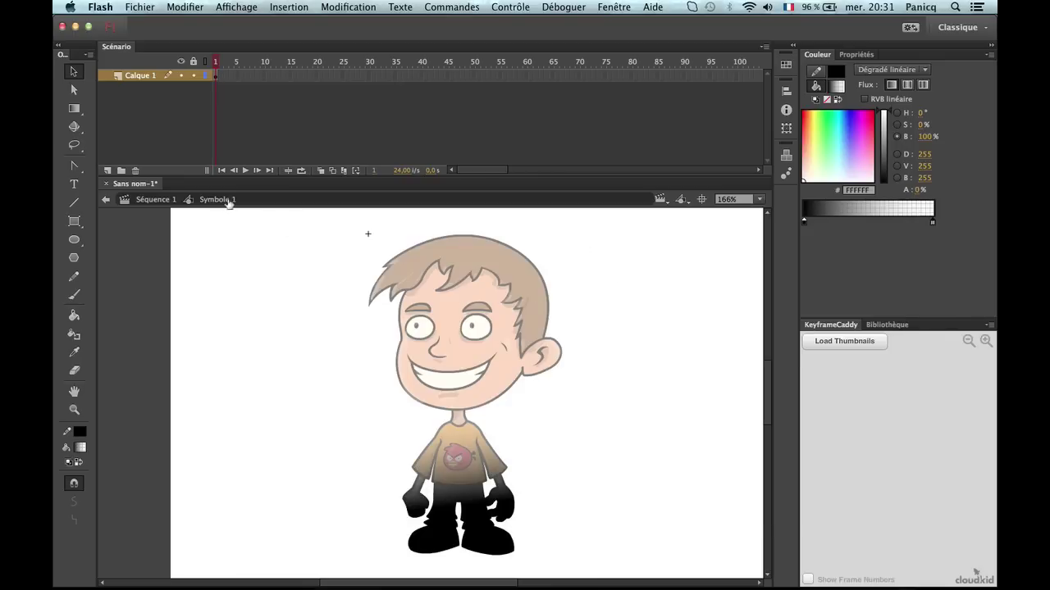
click(163, 199)
click(257, 303)
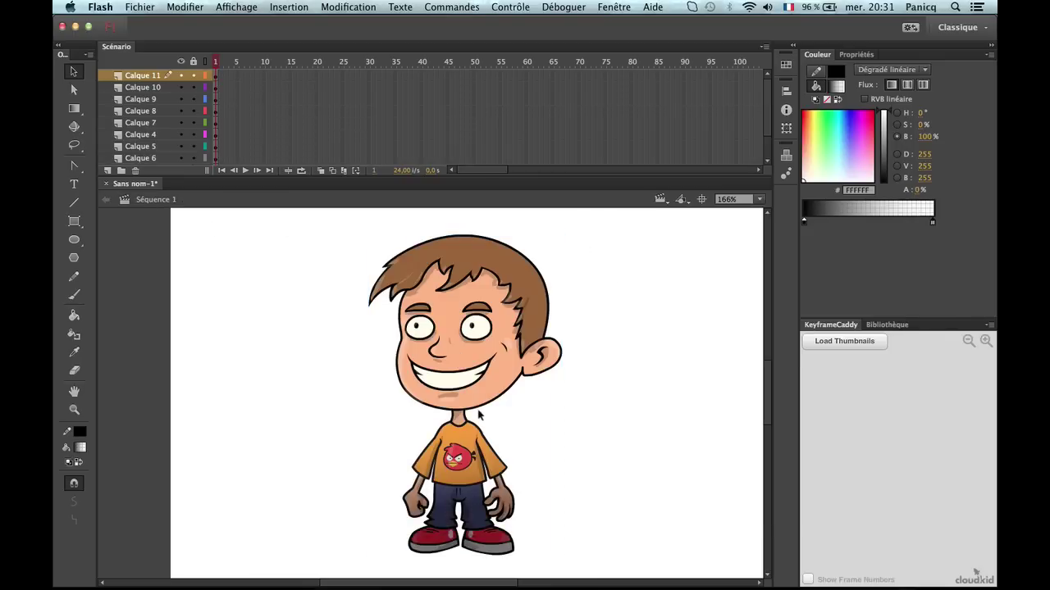
Inside the silhouette symbol, raise the gradient to start around the mouth, level its angle and shorten it, and return to Séquence 1.
double_click(471, 454)
click(461, 460)
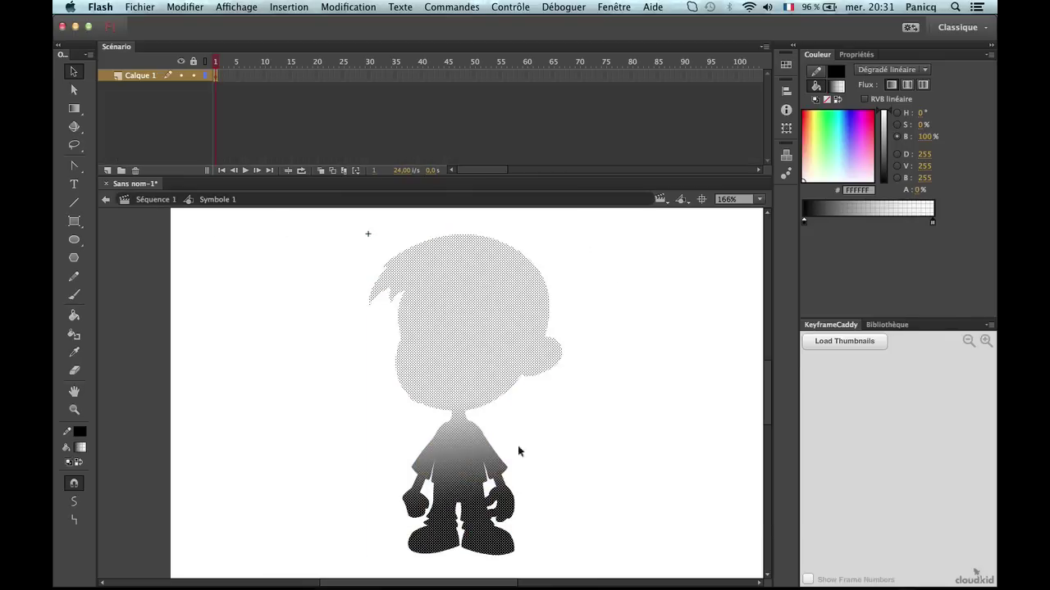
key(f)
drag(471, 400, 469, 364)
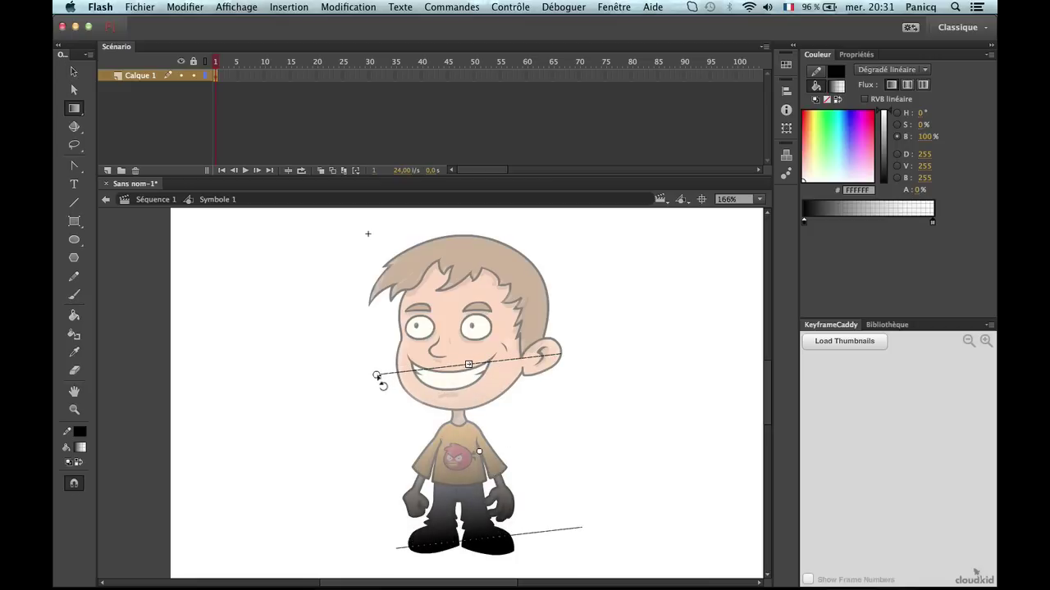
drag(376, 375, 375, 365)
key(v)
key(f)
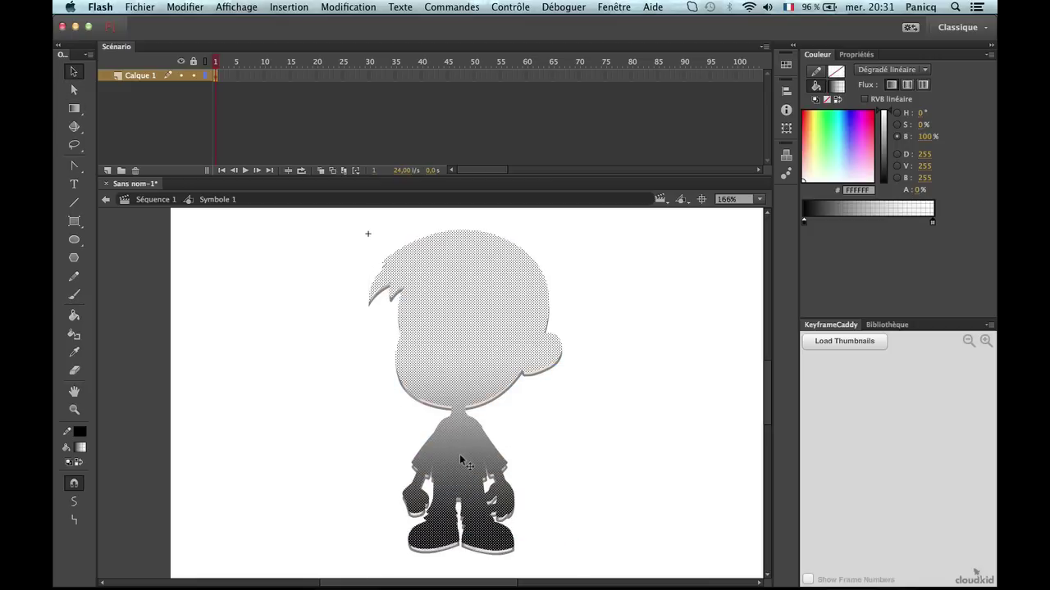
mouse_move(465, 451)
mouse_down()
mouse_move(459, 417)
mouse_move(459, 435)
mouse_up()
click(668, 466)
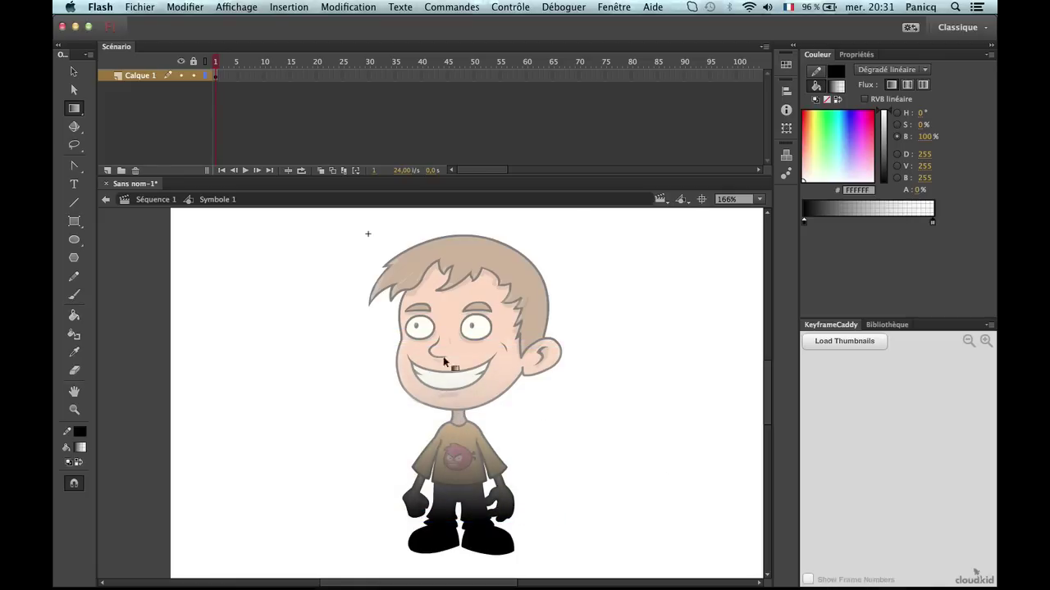
click(153, 200)
key(v)
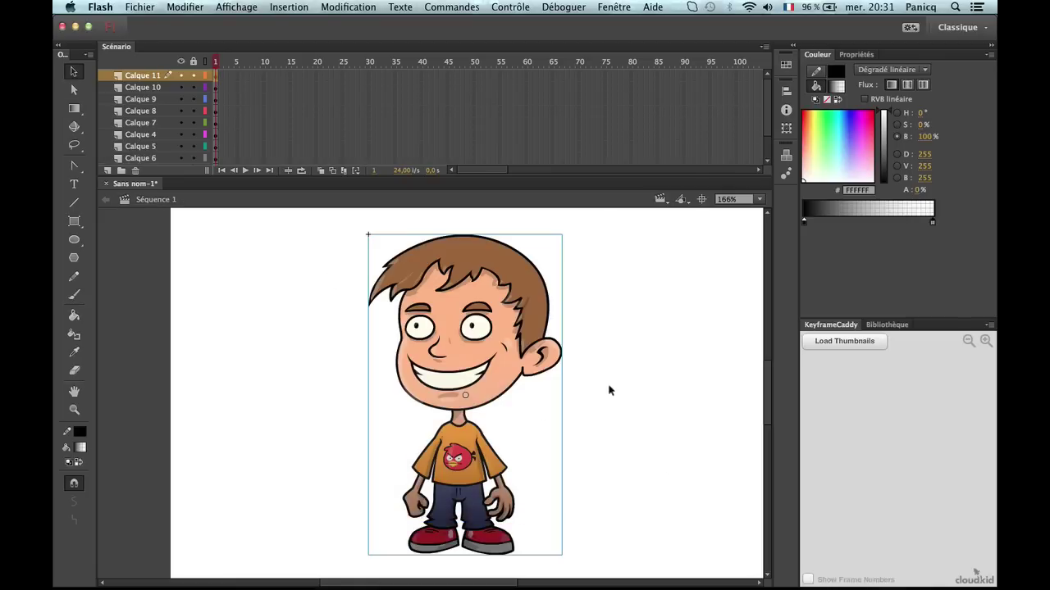
Inside the silhouette symbol, move the gradient's black stop slightly inward from the start of the ramp.
key(z)
alt+click(547, 444)
click(395, 427)
key(v)
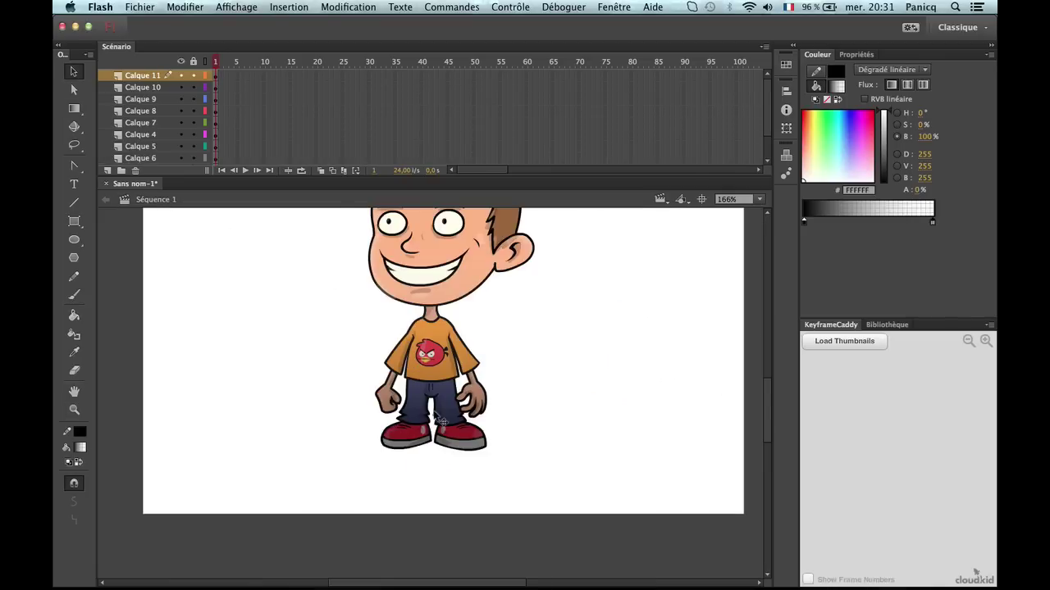
double_click(437, 419)
scroll(437, 418, up, 3)
click(466, 445)
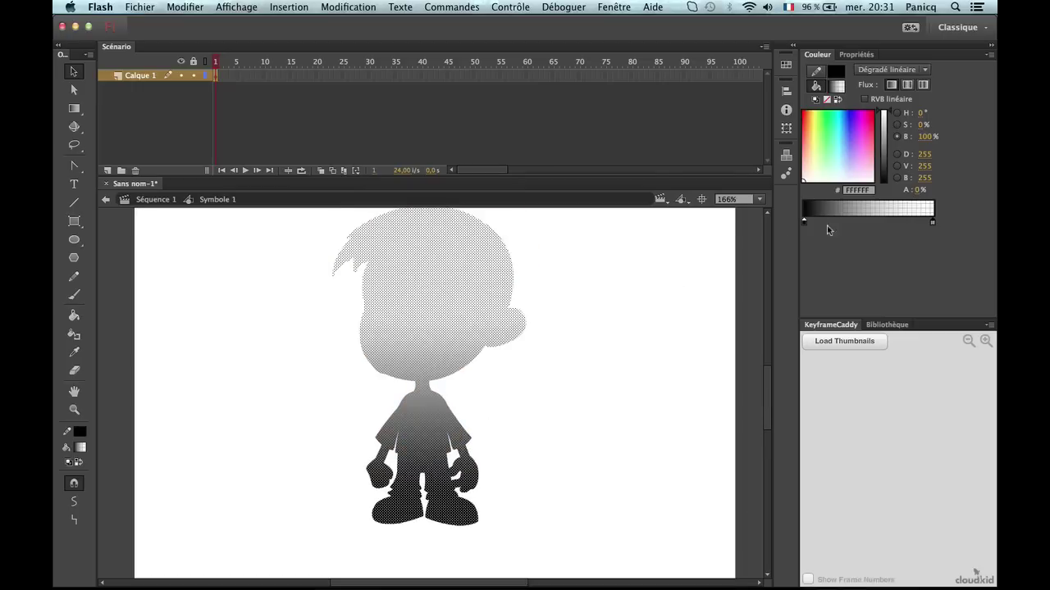
drag(804, 222, 818, 223)
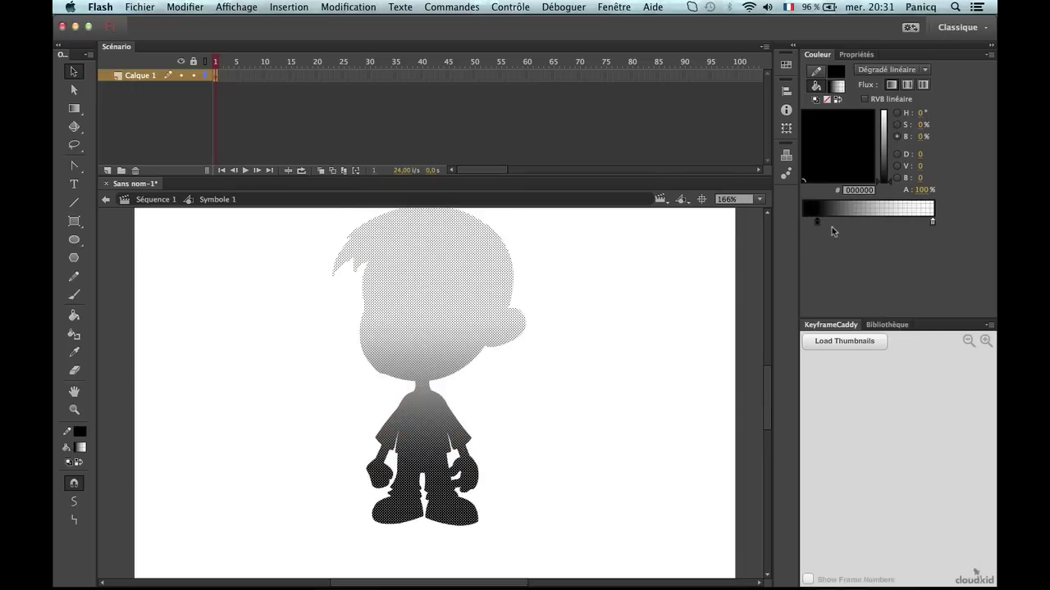
click(693, 275)
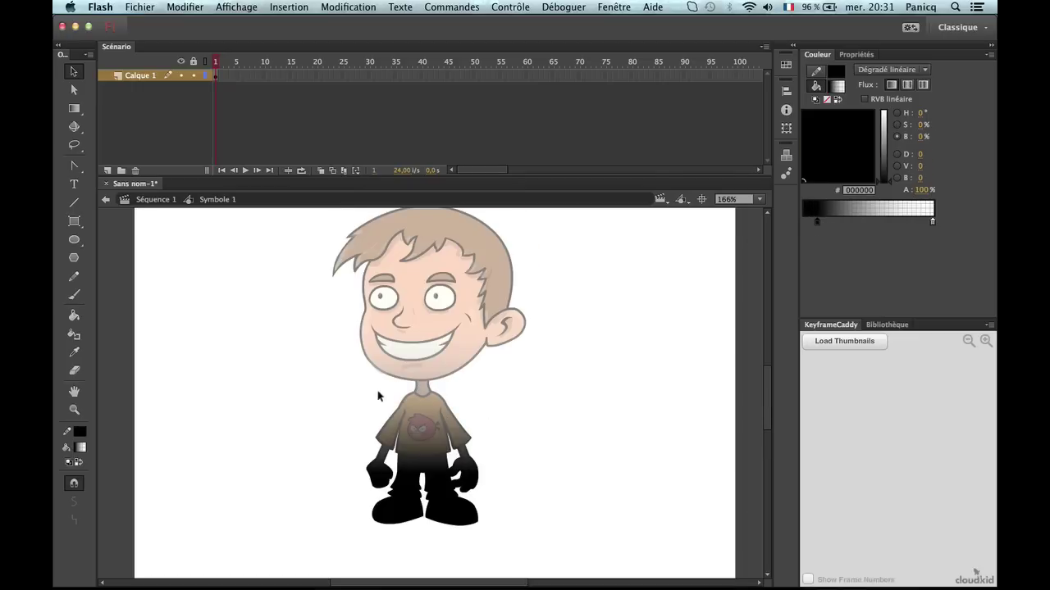
click(431, 410)
click(585, 262)
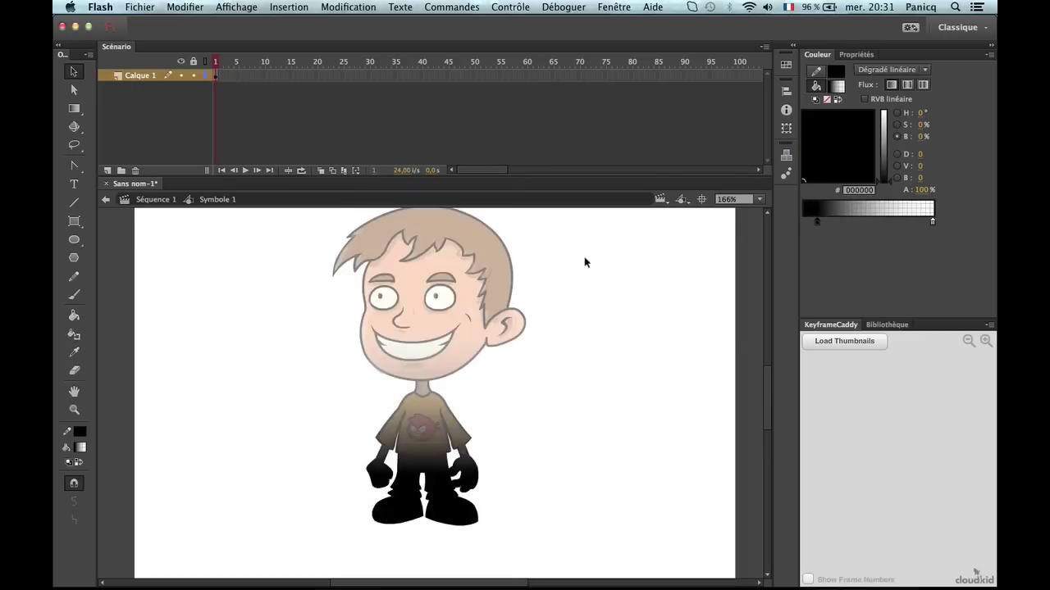
click(465, 324)
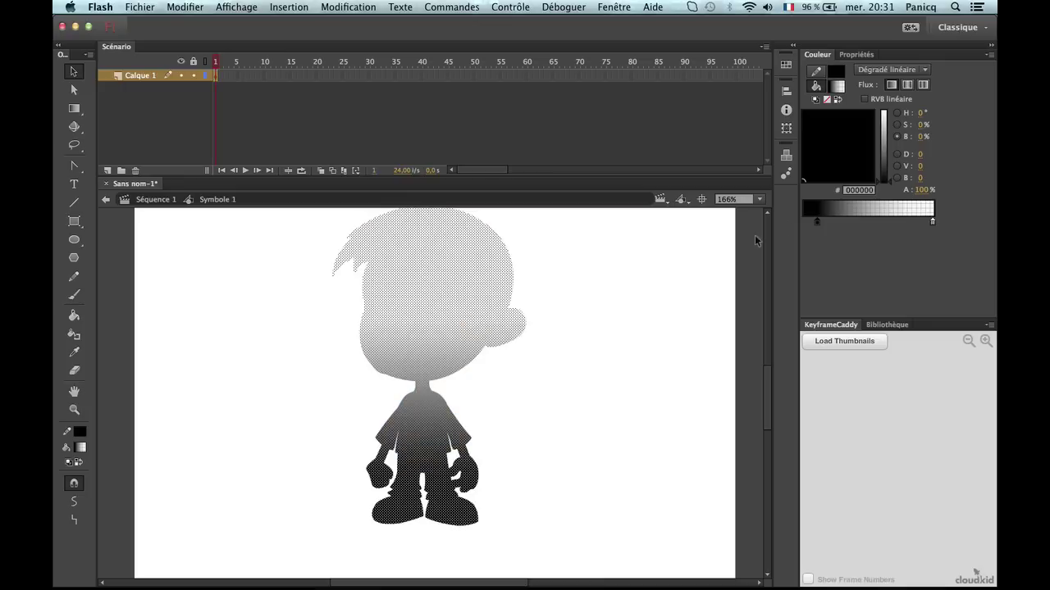
Replace the inset black stop with one at the start of the ramp at 37 % alpha, and return to Séquence 1.
drag(817, 223, 730, 242)
double_click(804, 223)
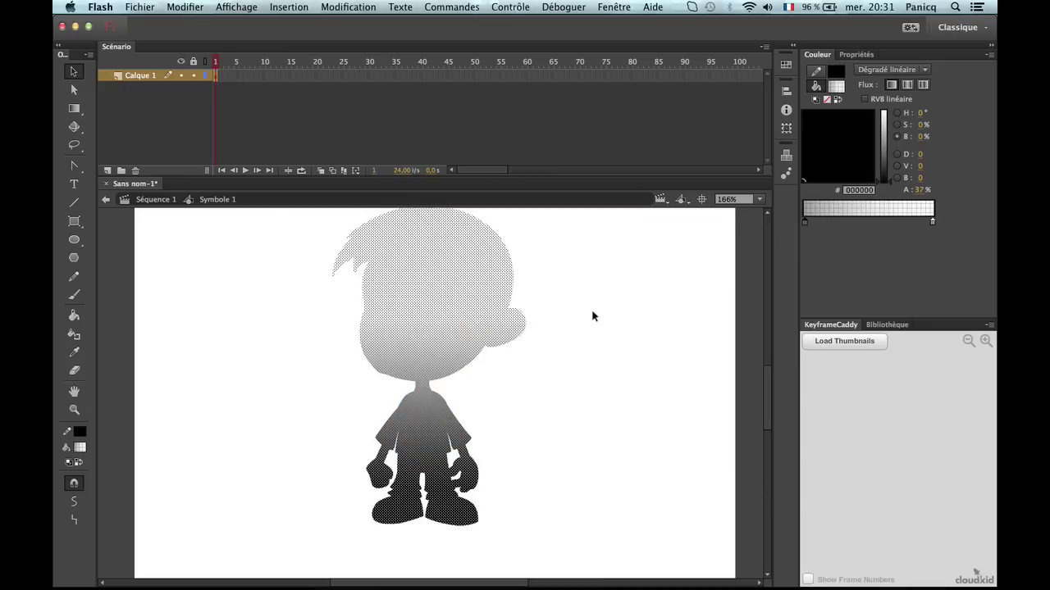
click(158, 199)
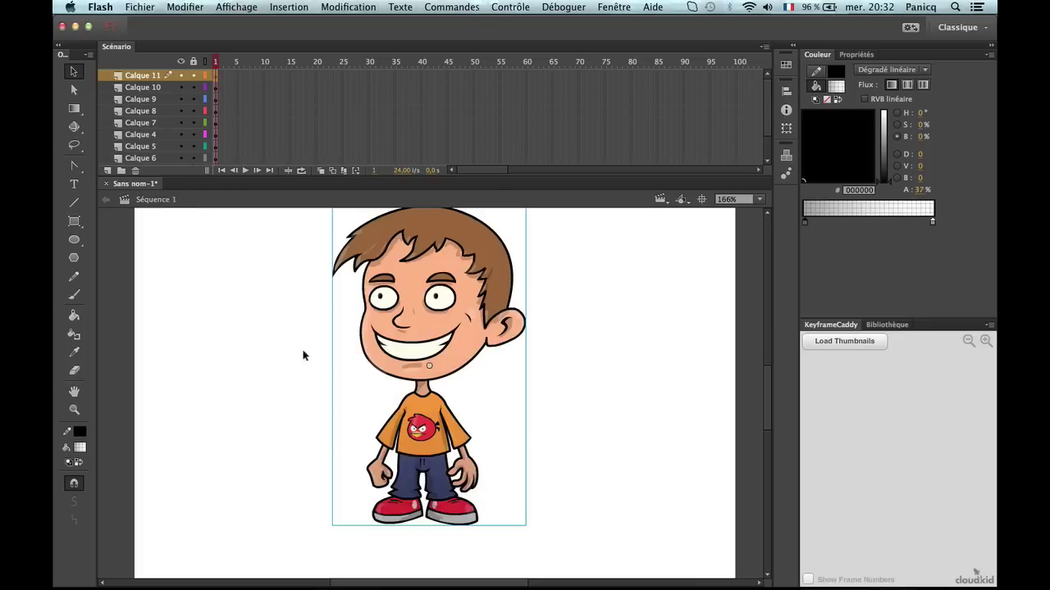
Inside the silhouette symbol, move the black stop about a fifth along the ramp, set its alpha to 61 %, and return to Séquence 1.
click(270, 379)
key(z)
alt+click(385, 381)
click(433, 386)
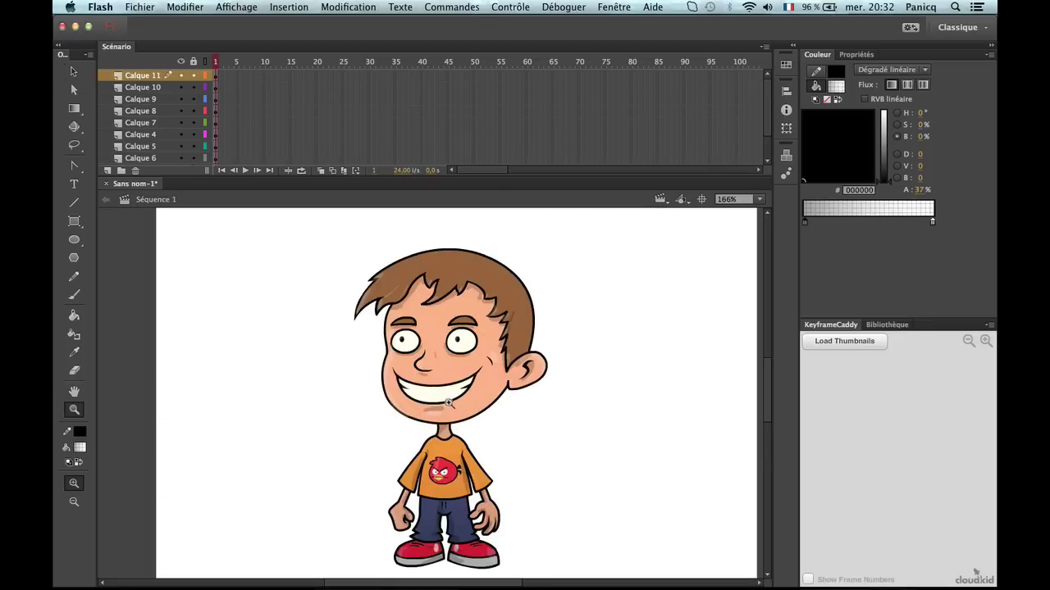
key(v)
click(457, 403)
double_click(457, 403)
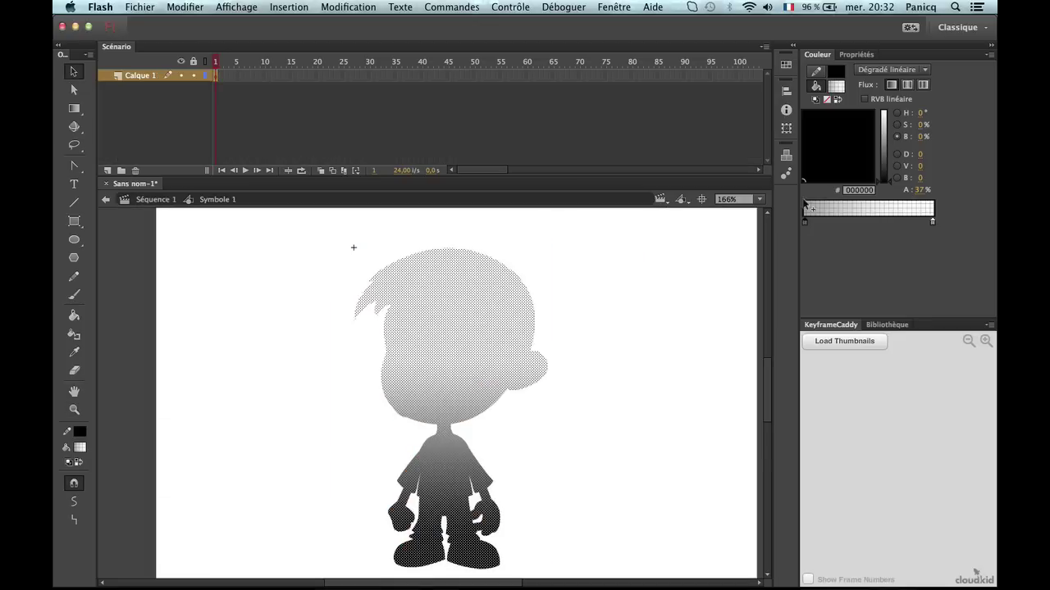
mouse_move(803, 223)
mouse_down()
mouse_move(832, 222)
mouse_move(815, 236)
mouse_up()
double_click(834, 224)
key(Return)
click(631, 231)
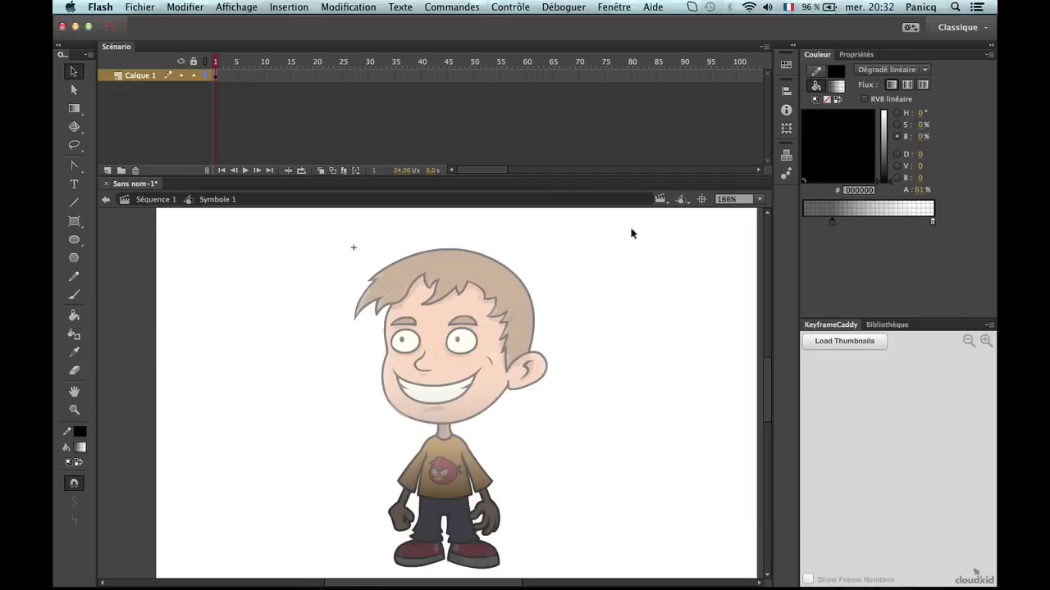
click(156, 201)
Examine the gradient shading on the whole character at different zoom levels.
click(293, 326)
key(z)
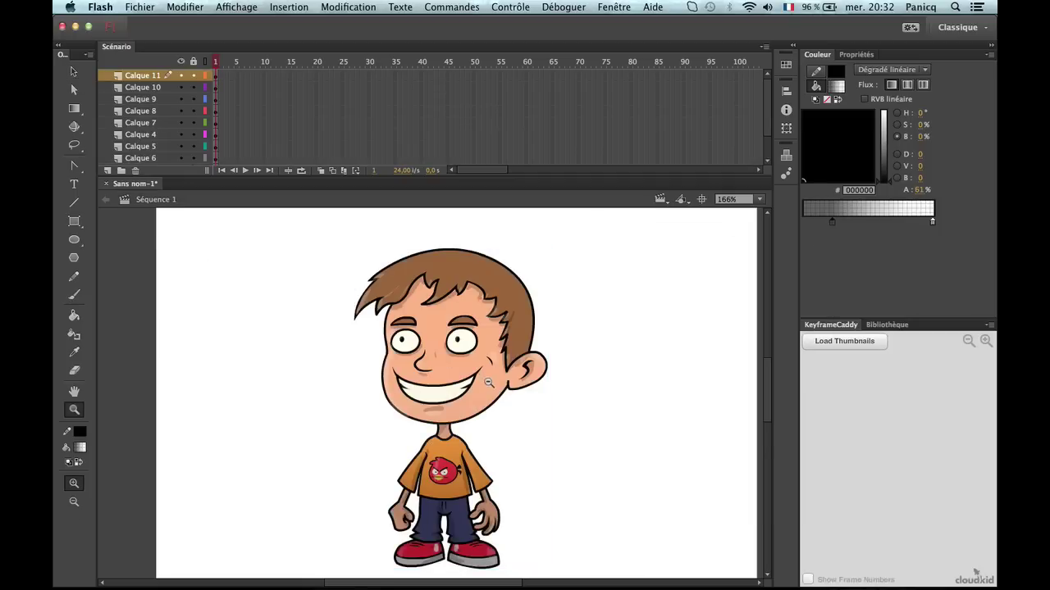
alt+click(476, 361)
click(458, 447)
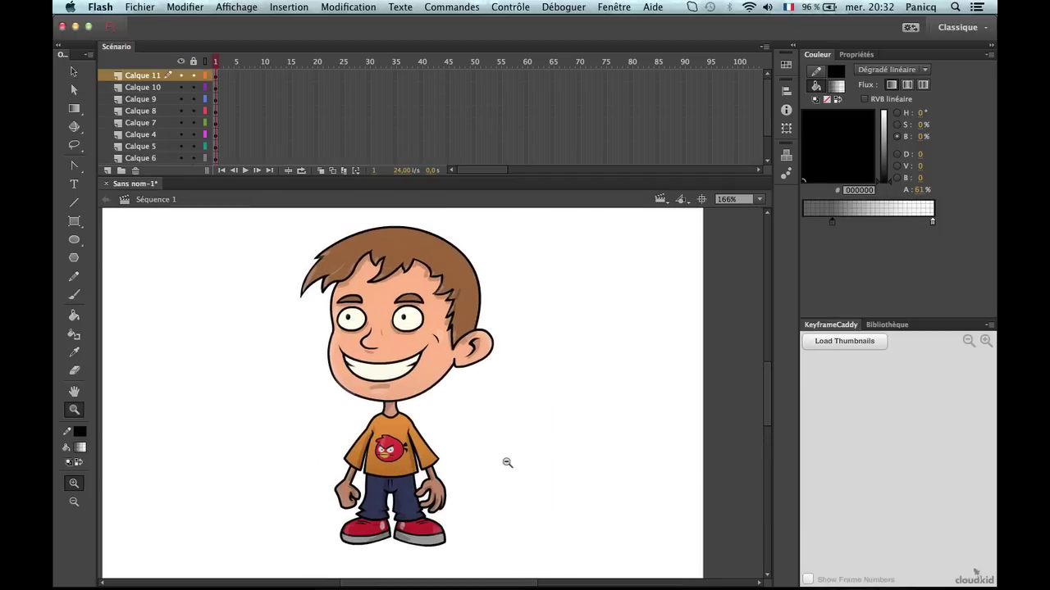
alt+click(506, 462)
click(360, 382)
key(v)
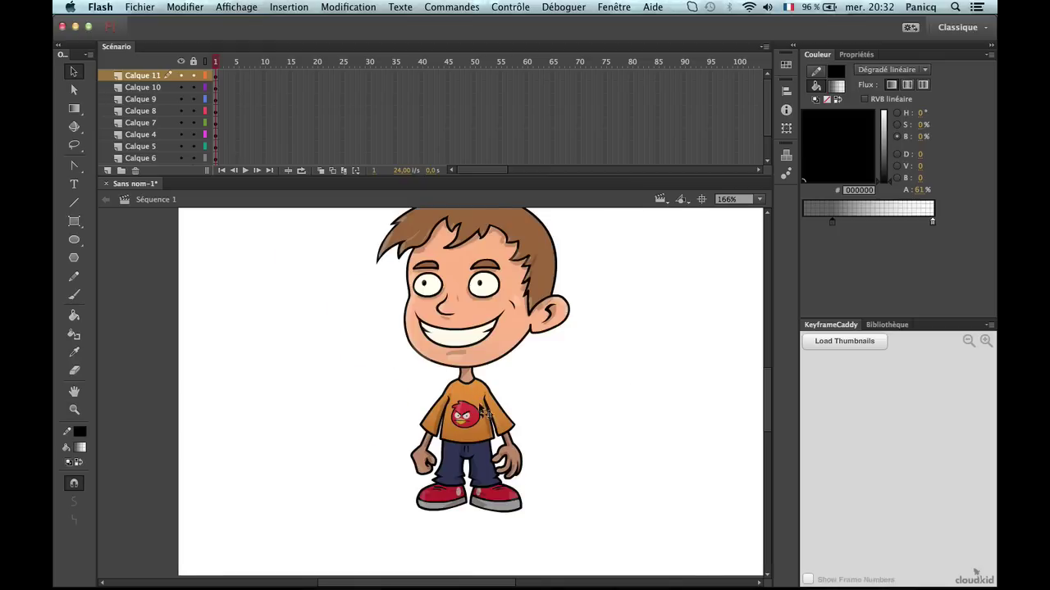
drag(485, 412, 420, 434)
key(z)
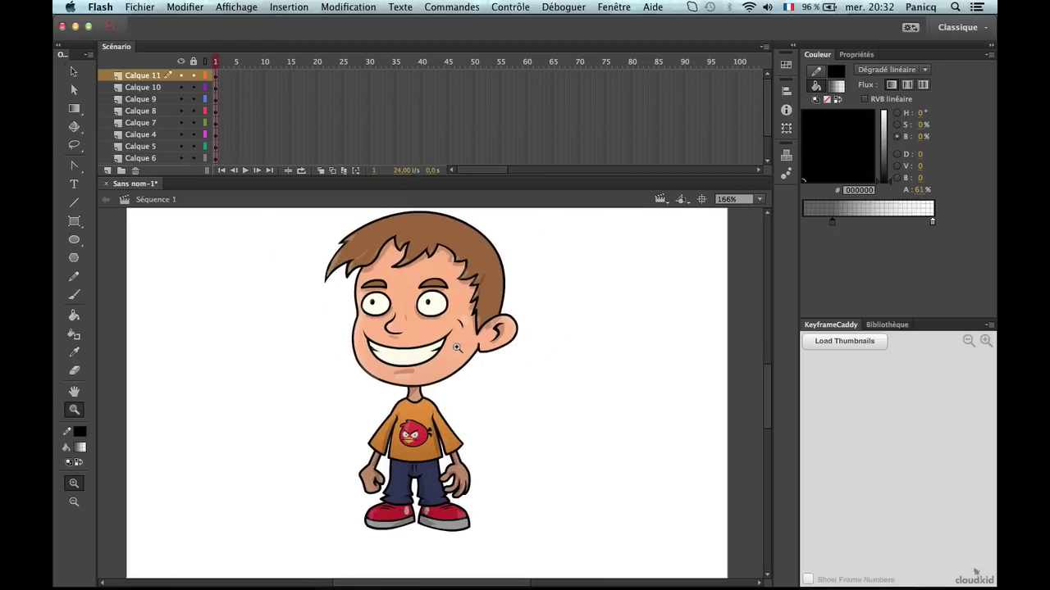
alt+click(468, 382)
click(409, 391)
drag(414, 430, 395, 441)
Inside the silhouette symbol, lighten the gradient's black stop to 18 % brightness (#2D2D2D) and return to Séquence 1.
key(v)
double_click(394, 437)
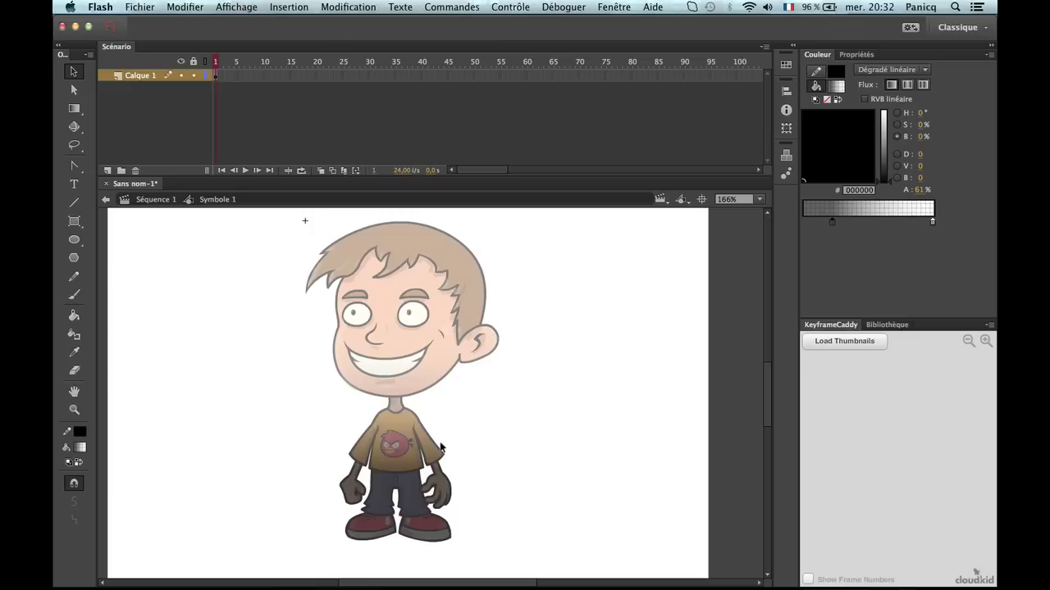
click(425, 466)
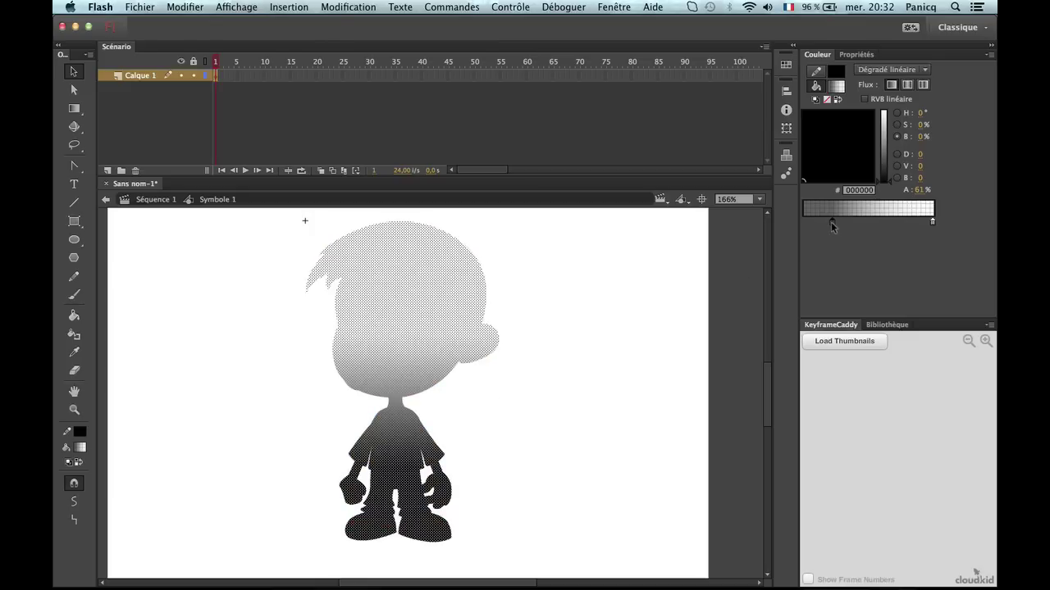
drag(891, 179, 890, 170)
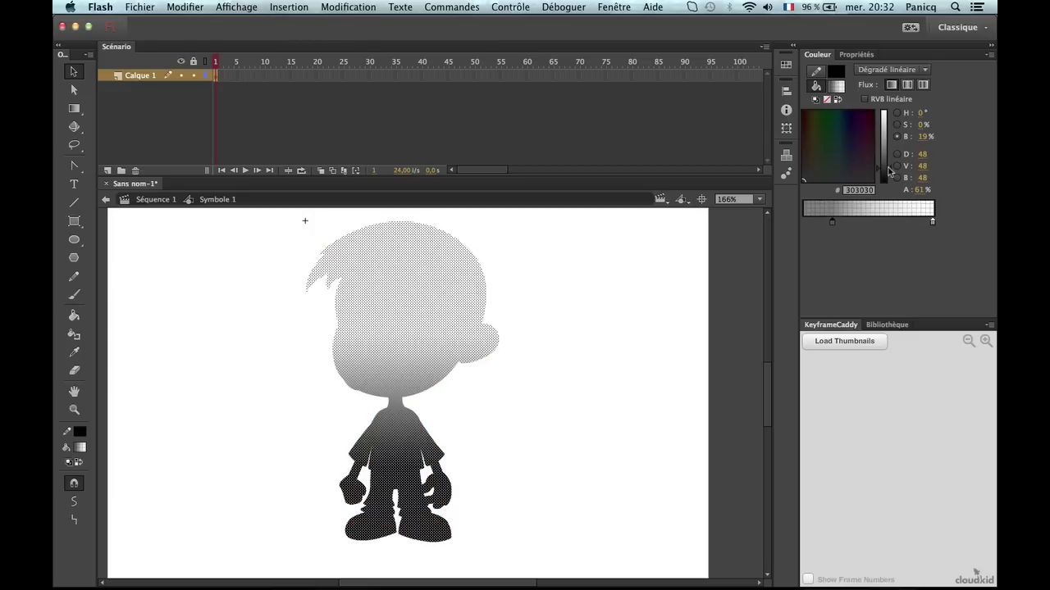
click(507, 313)
click(151, 202)
Add a new layer and place it below Calque 6, just above Calque 3.
key(z)
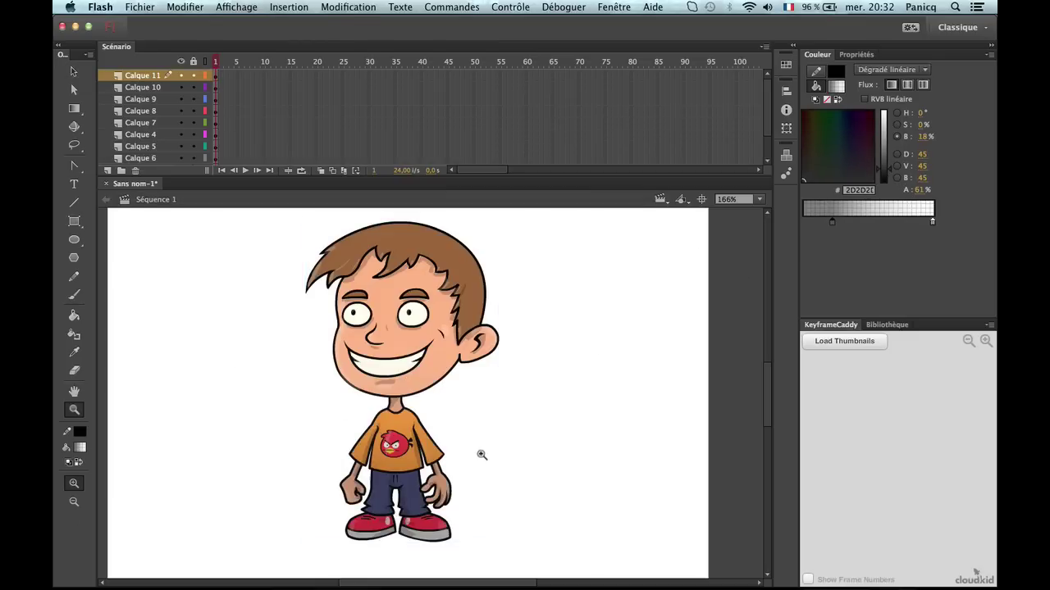
alt+click(481, 455)
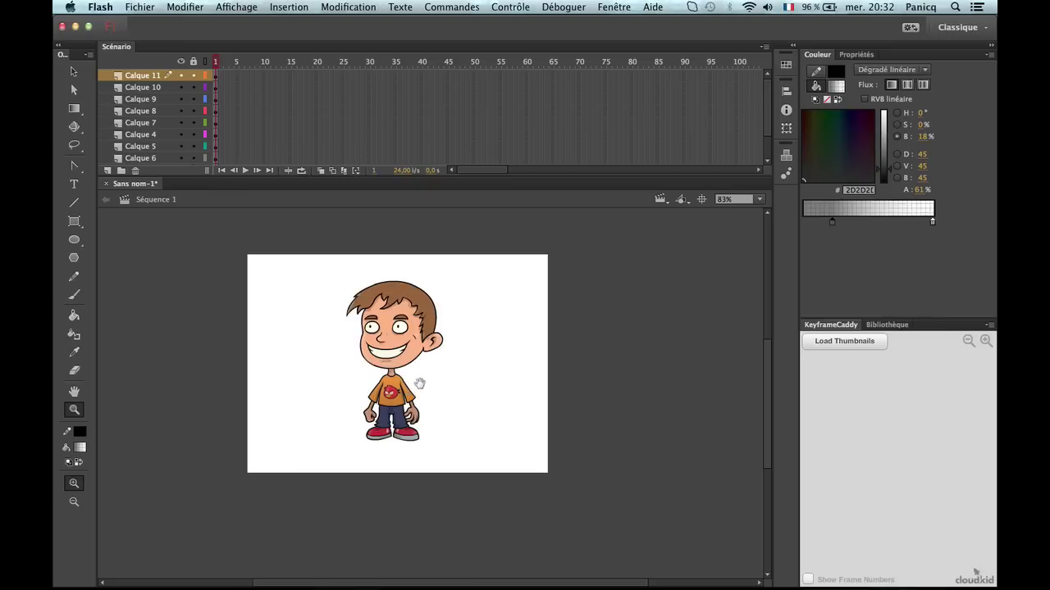
drag(419, 384, 415, 405)
click(403, 416)
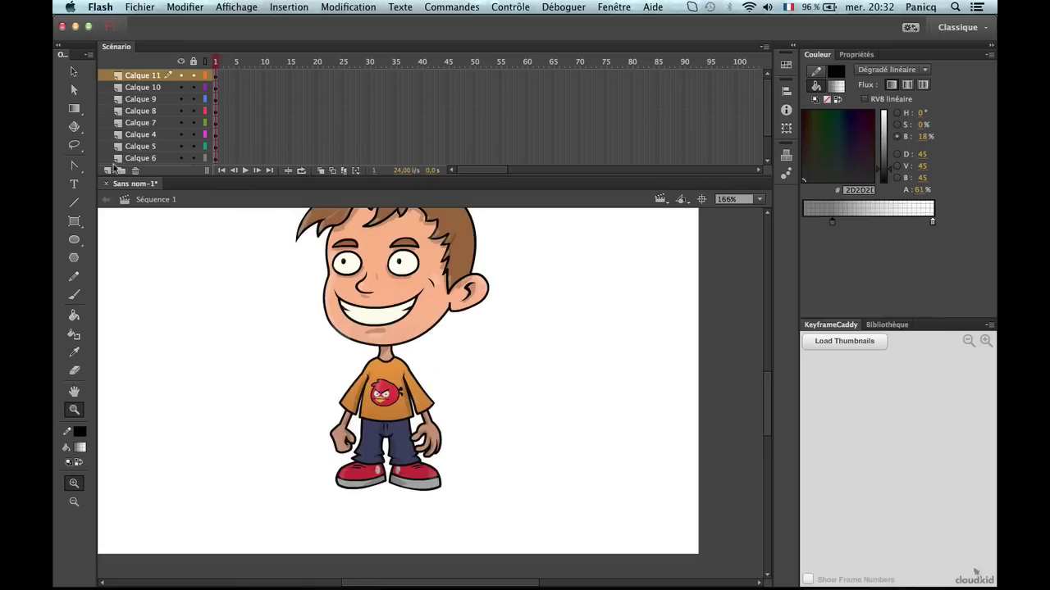
drag(149, 78, 153, 136)
Prepare the Oval tool with a solid dark grey fill, #2C2C2C.
click(73, 240)
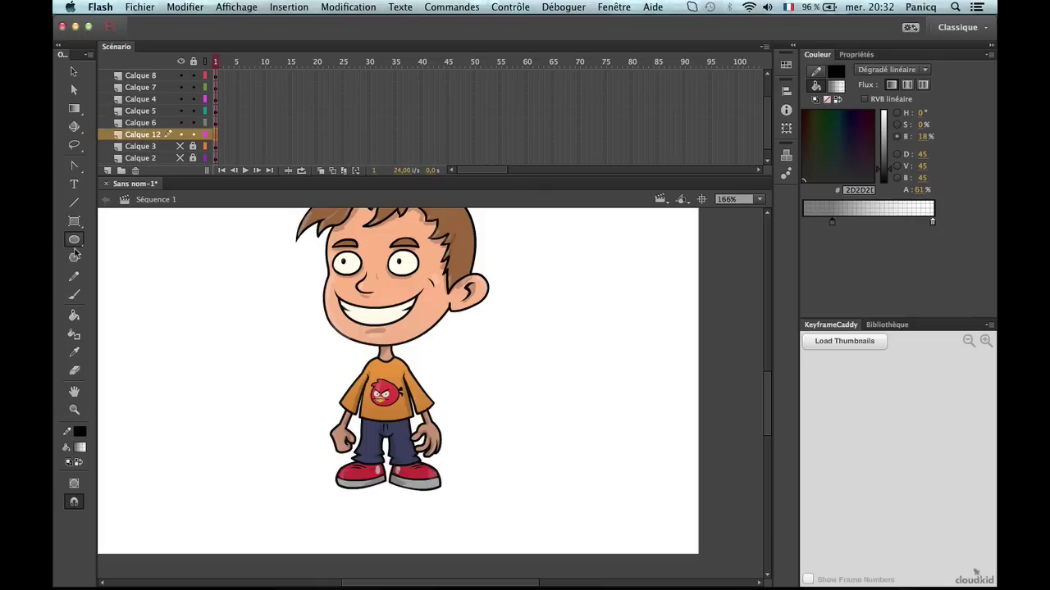
click(82, 448)
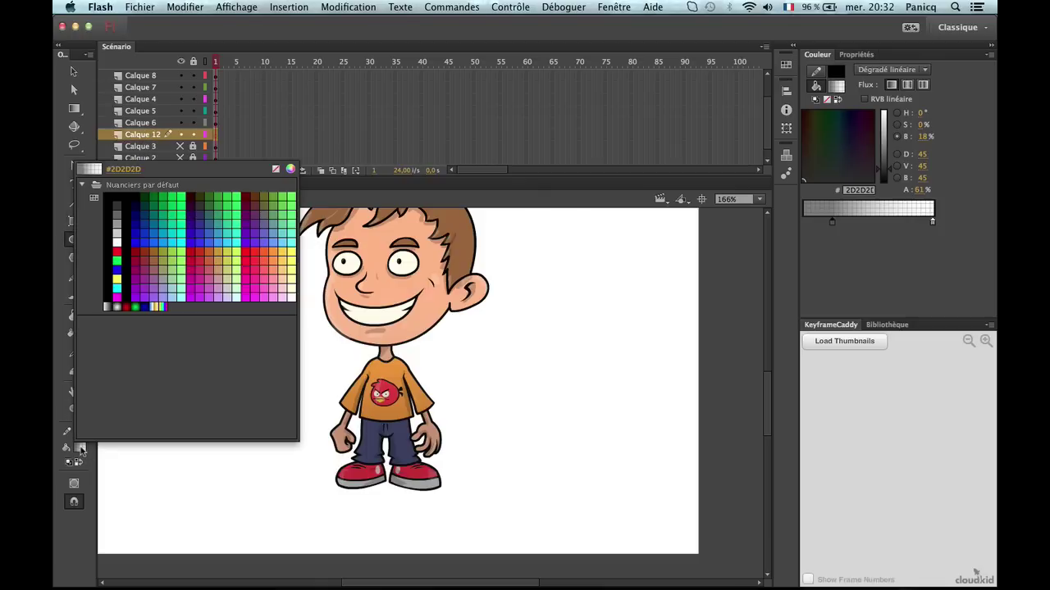
click(119, 213)
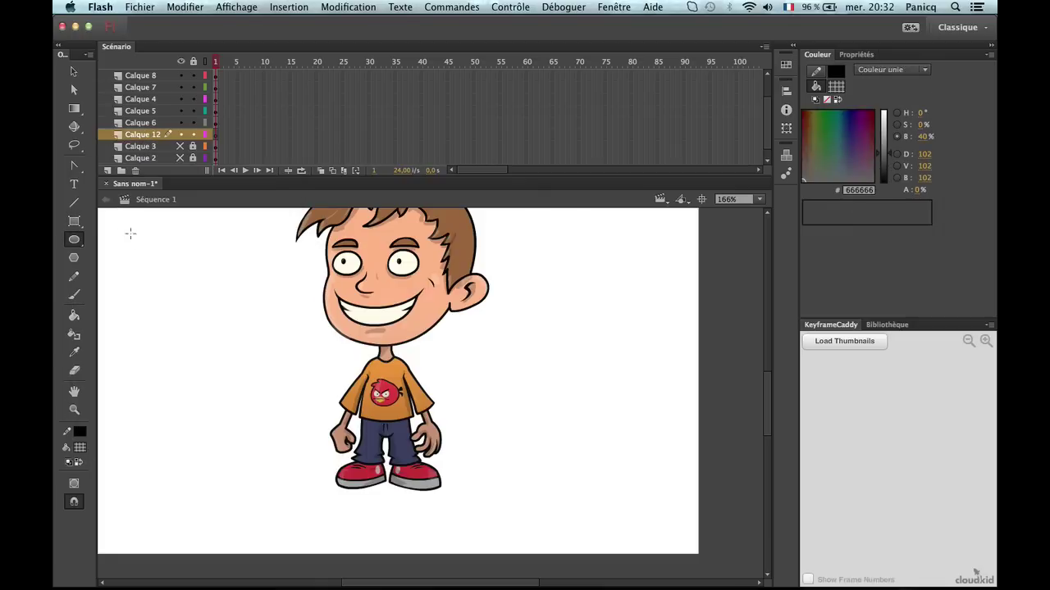
click(890, 169)
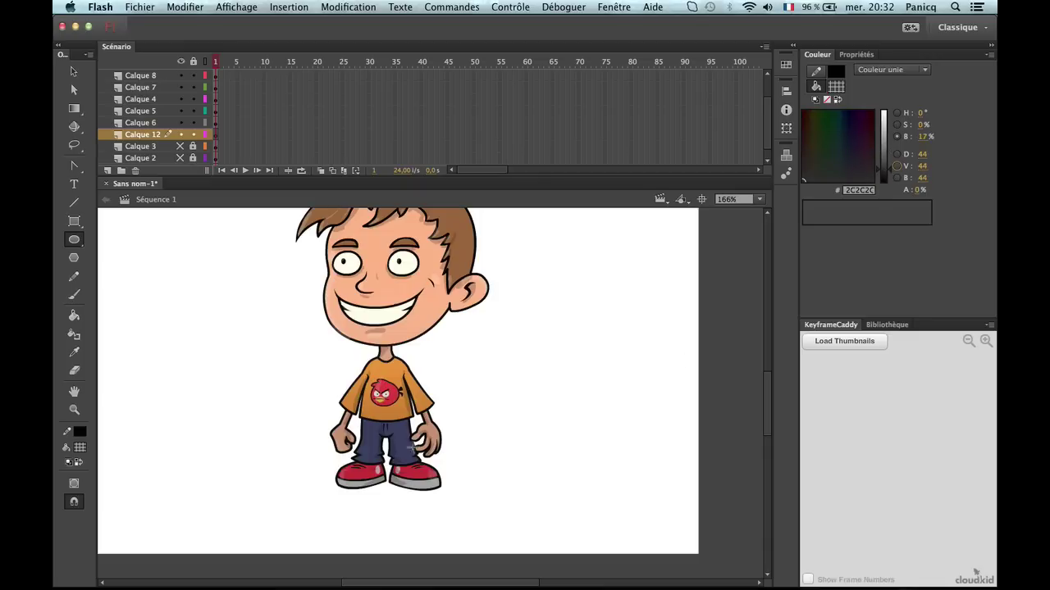
Try a wide ellipse around the character's shoes, undo it, and cancel saving the document.
mouse_move(273, 461)
mouse_down()
mouse_move(468, 480)
mouse_move(512, 501)
mouse_up()
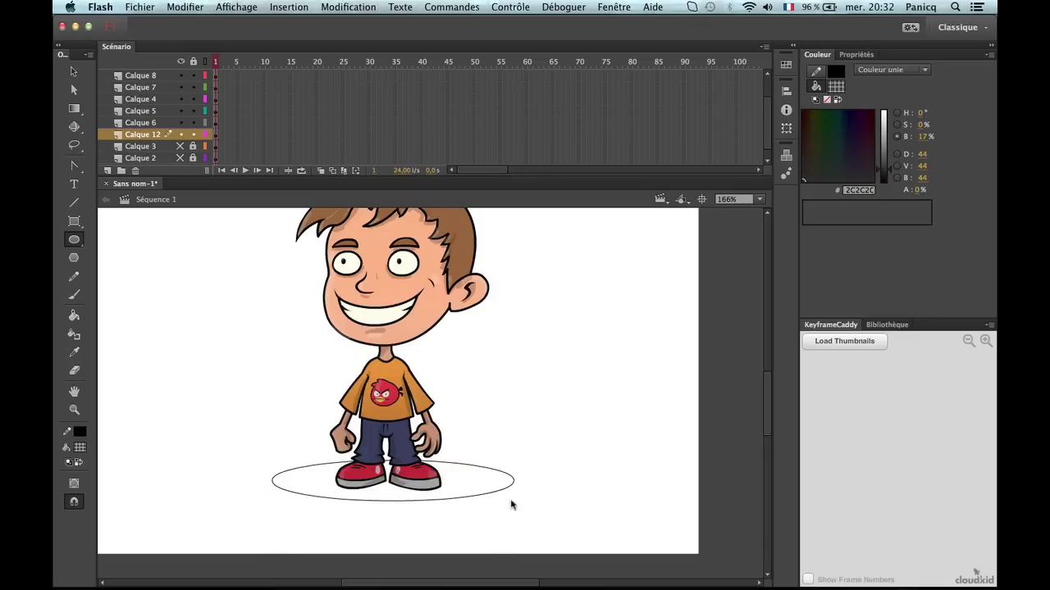
key(super+z)
key(super+s)
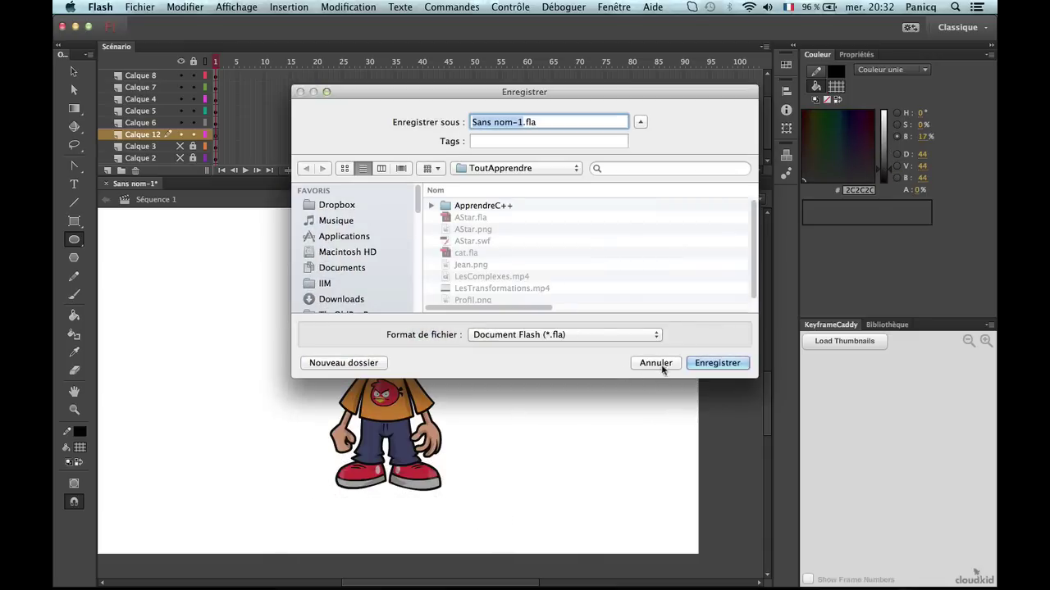
click(652, 364)
Set the fill's alpha to 100 % and draw a flat dark ellipse beneath the shoes as a ground shadow.
click(79, 447)
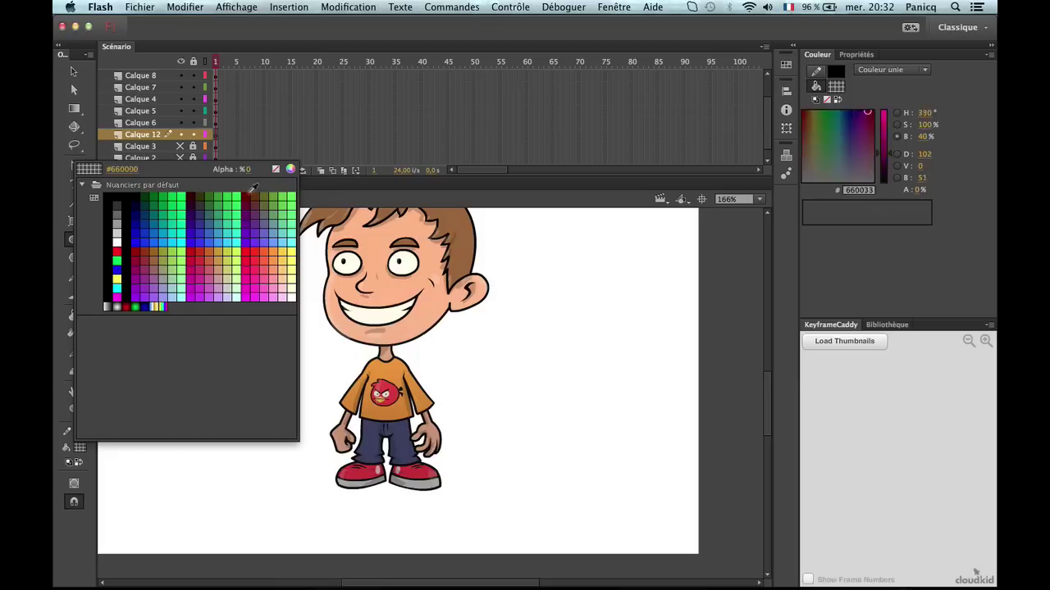
drag(252, 169, 652, 243)
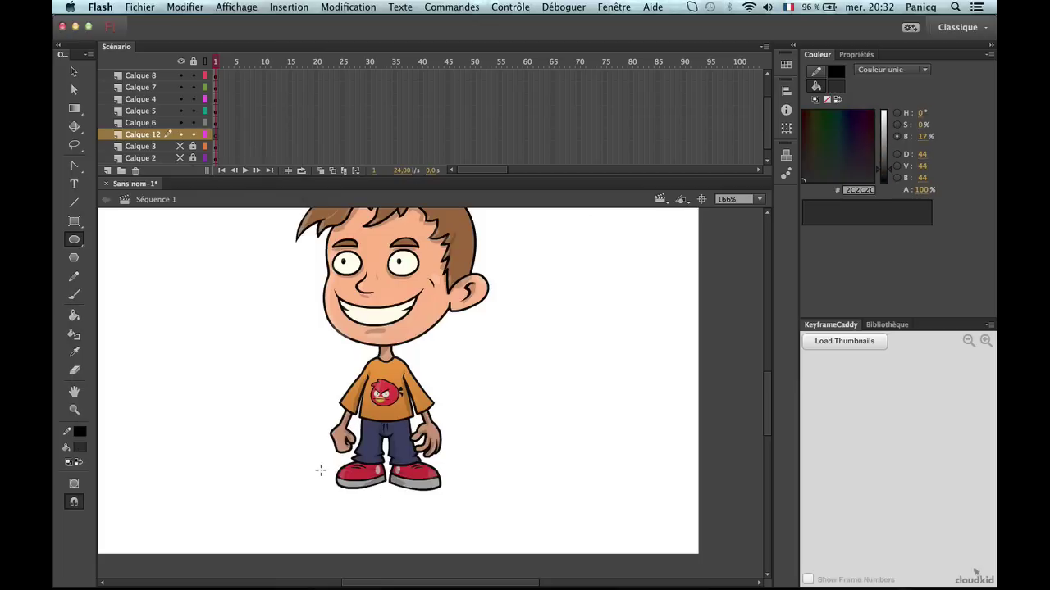
drag(359, 483, 464, 499)
key(v)
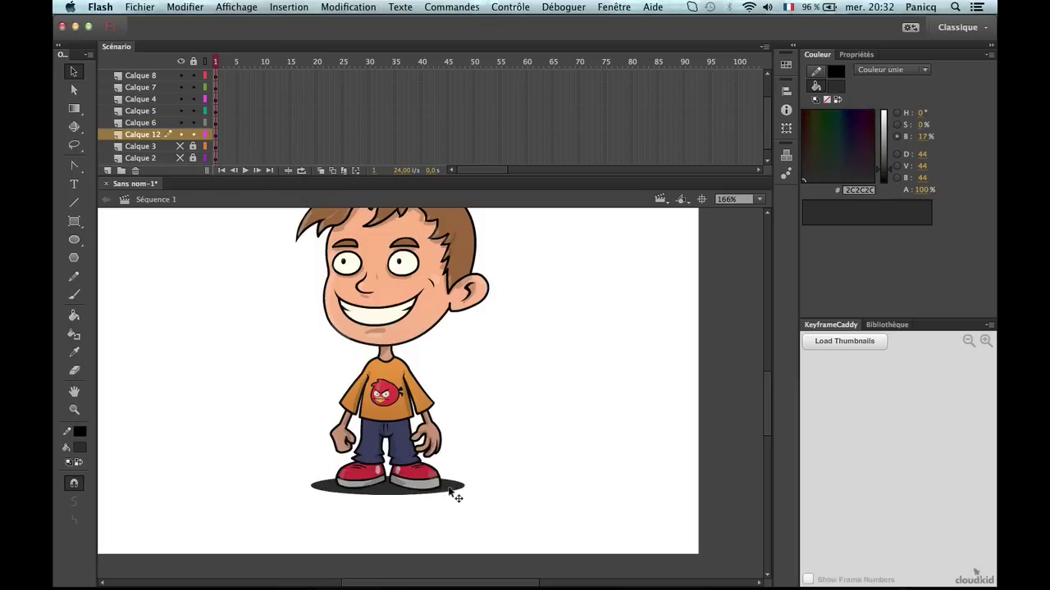
Deselect the ground shadow, preview the movie in a test window, and close the preview.
click(455, 492)
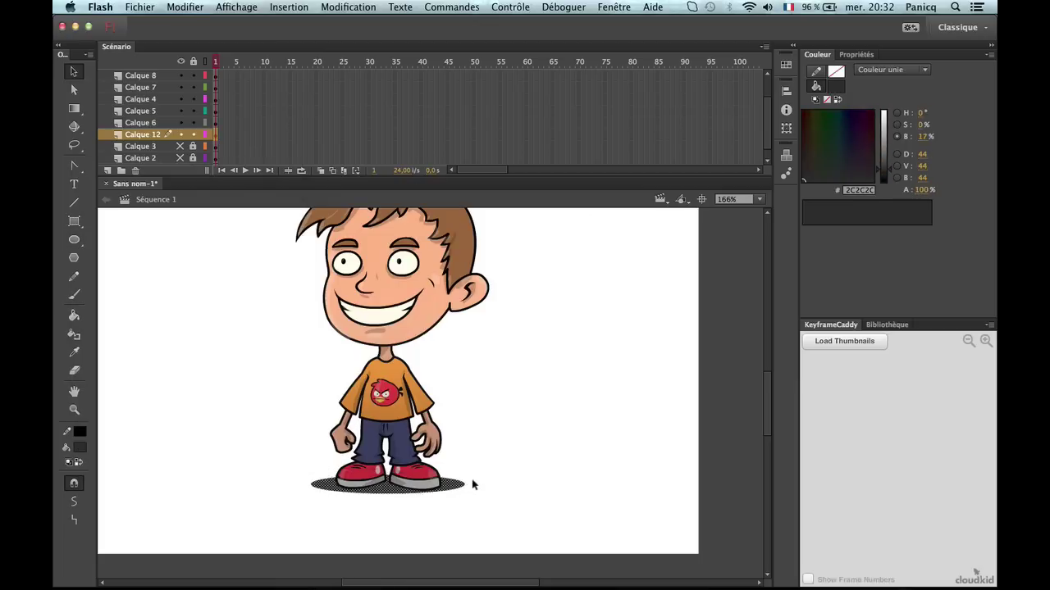
click(541, 482)
key(super+Return)
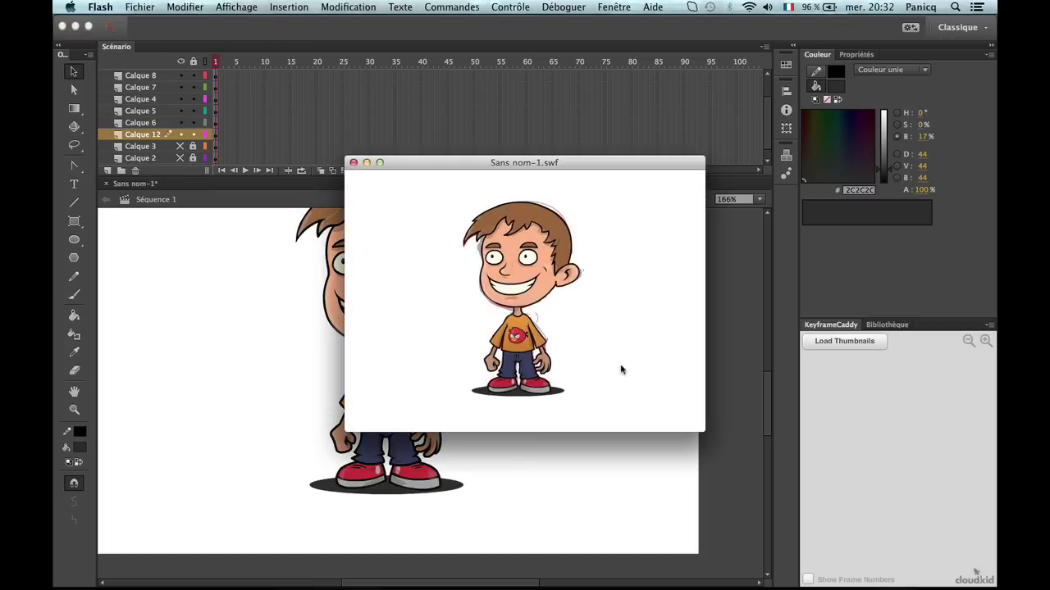
click(355, 161)
Select the whole coloured character with its ground shadow and move it horizontally to the right side of the stage.
key(z)
alt+click(341, 305)
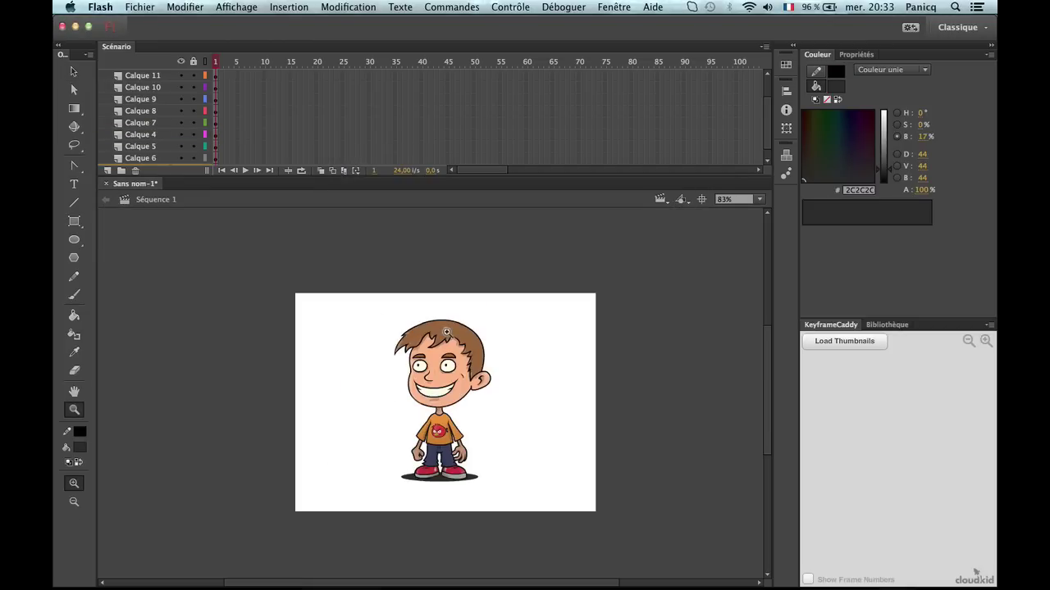
click(445, 373)
alt+click(457, 323)
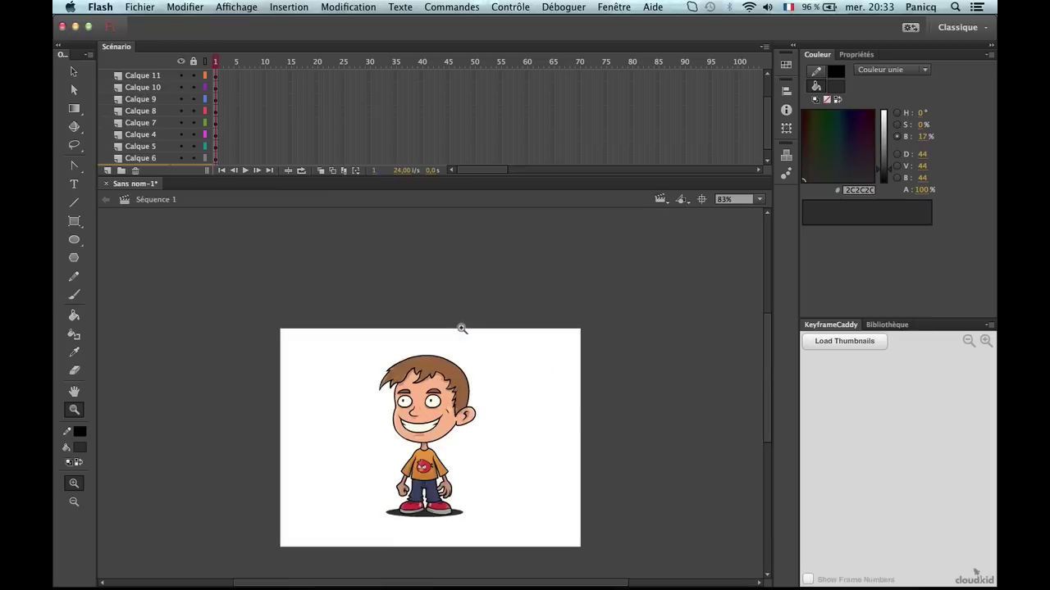
scroll(447, 352, down, 1)
key(v)
drag(348, 368, 516, 528)
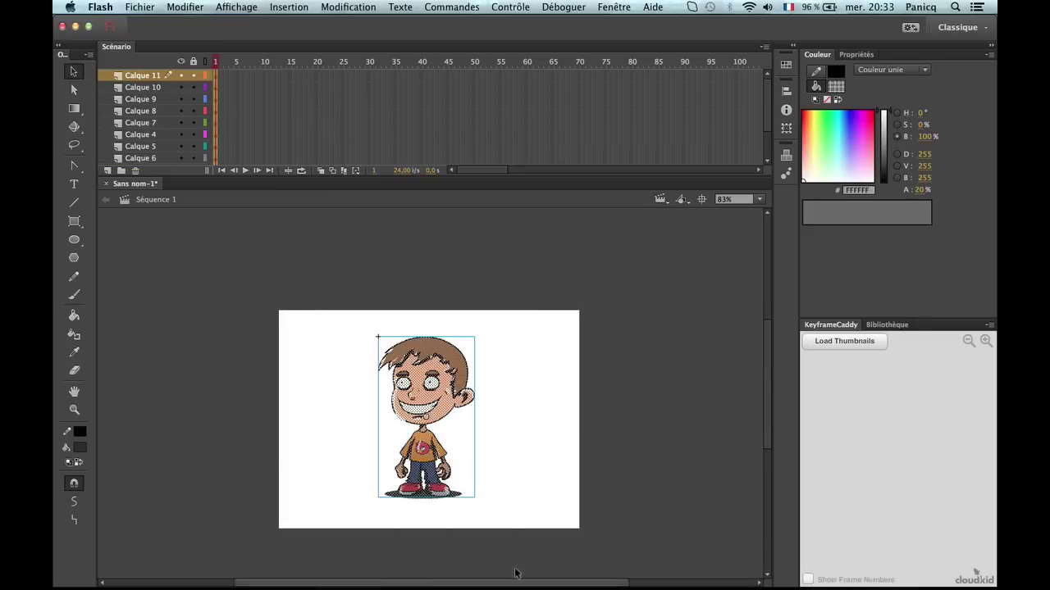
scroll(238, 162, down, 2)
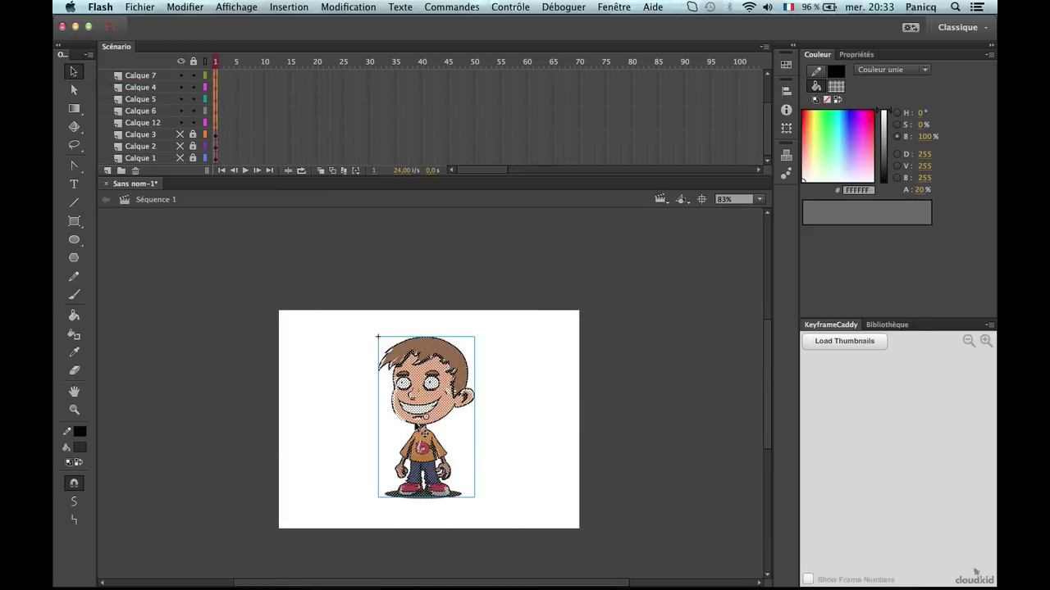
drag(428, 427, 518, 426)
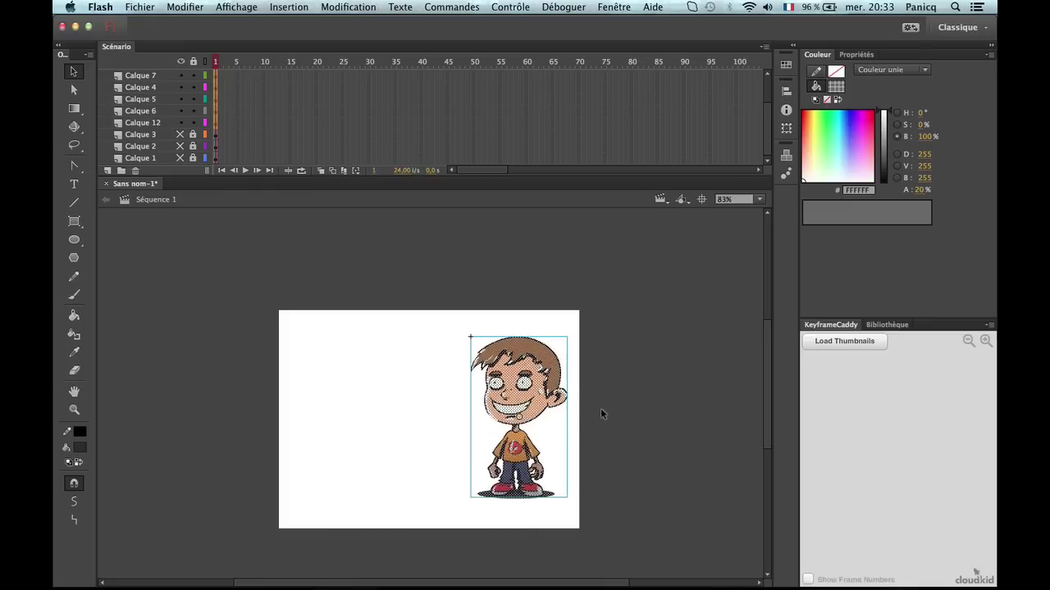
click(611, 410)
Show and unlock Calque 1, and move its grey rough sketch horizontally to the left side of the stage.
click(179, 158)
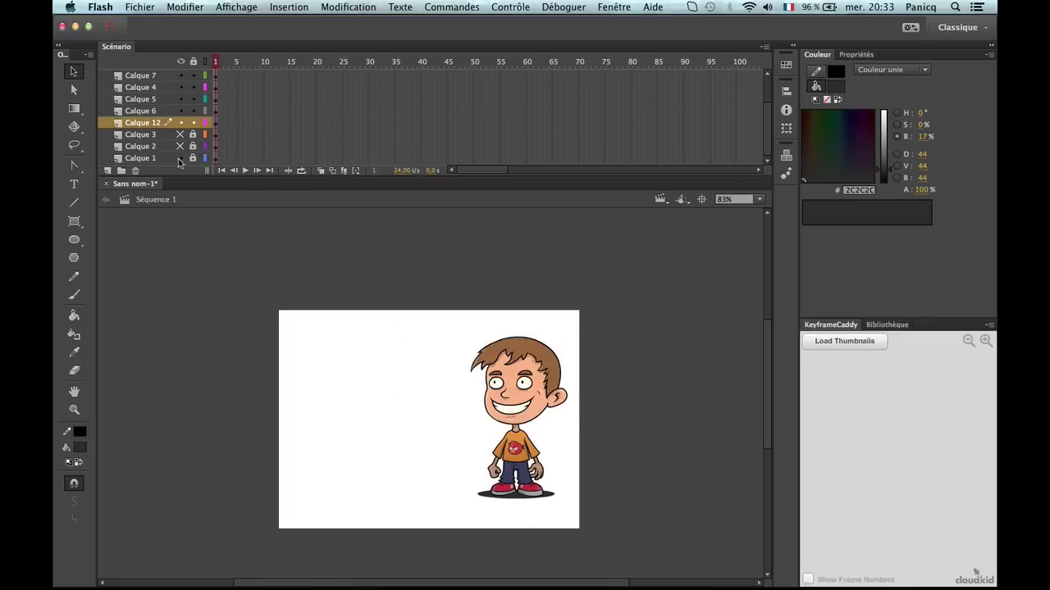
drag(335, 293, 483, 524)
scroll(220, 145, down, 2)
click(156, 159)
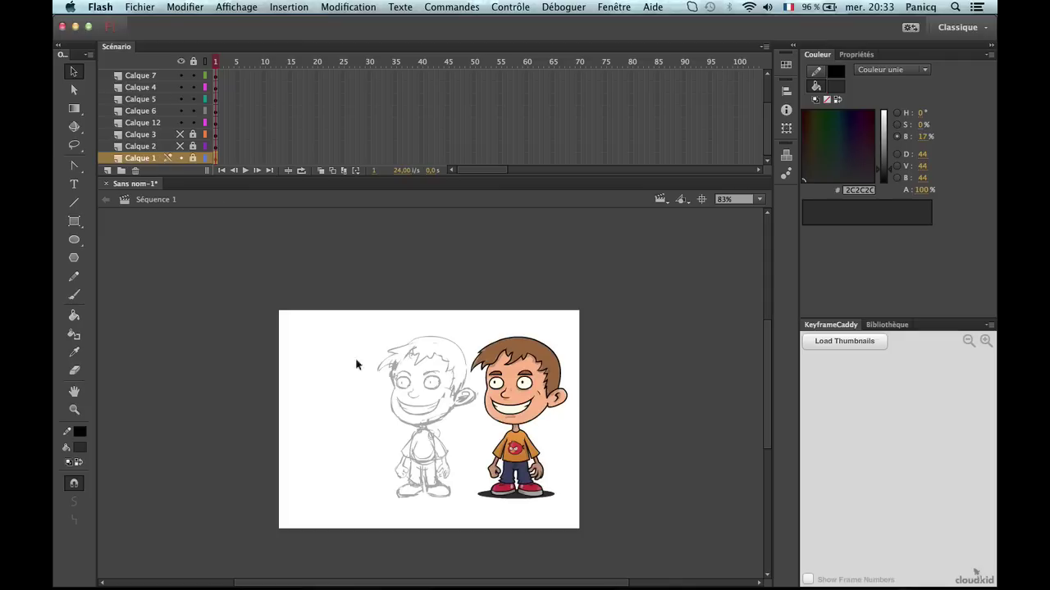
click(192, 159)
click(447, 414)
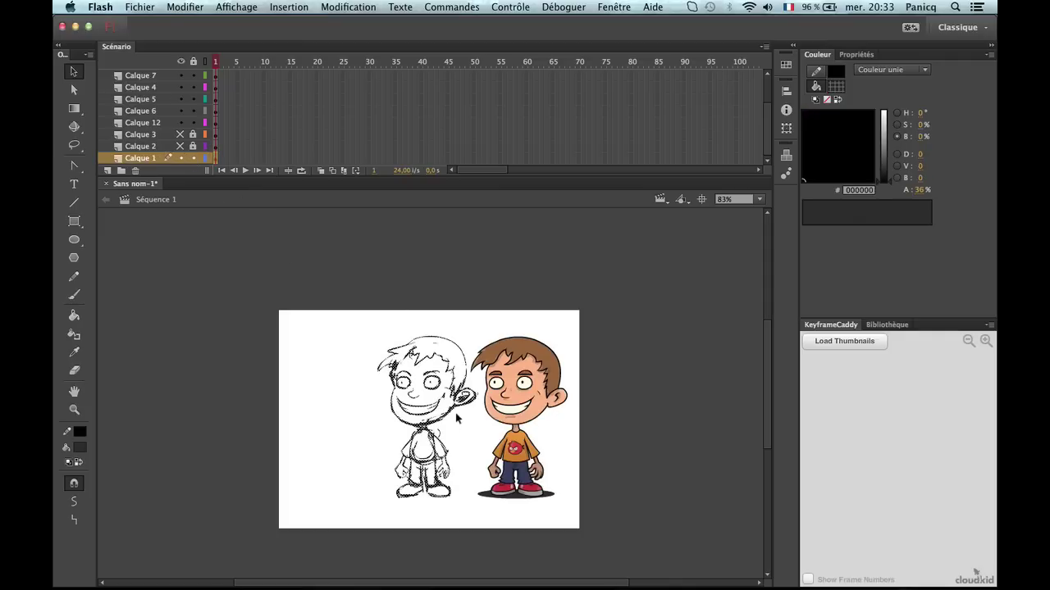
drag(459, 419, 358, 419)
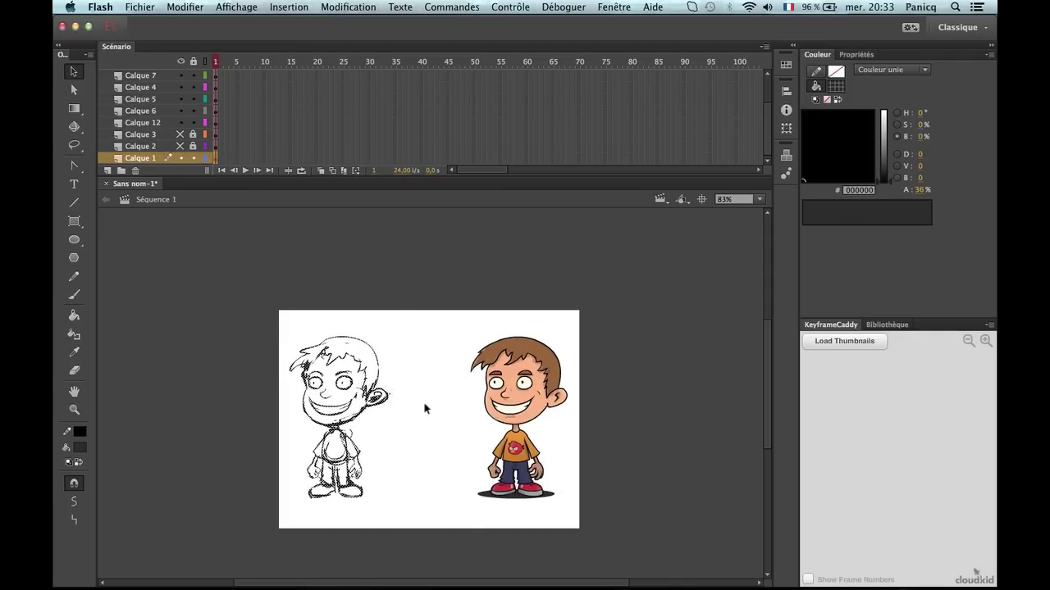
click(424, 408)
Unlock and show Calque 2 to display the red line drawing between the sketch and the coloured character.
click(193, 146)
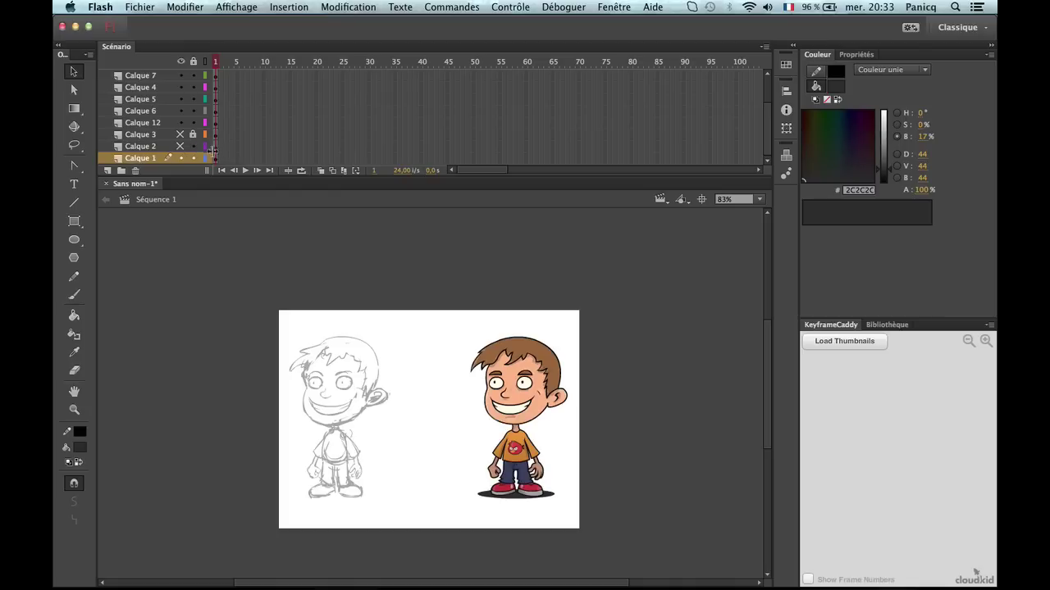
click(220, 147)
click(180, 146)
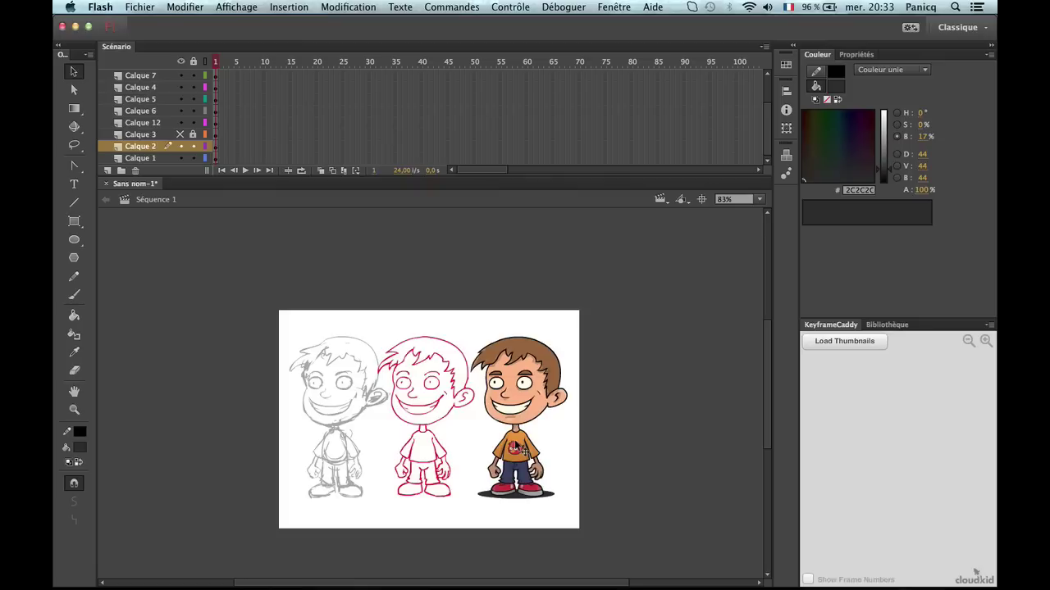
Examine the rough sketch, red line drawing and finished coloured character side by side at a larger size.
key(z)
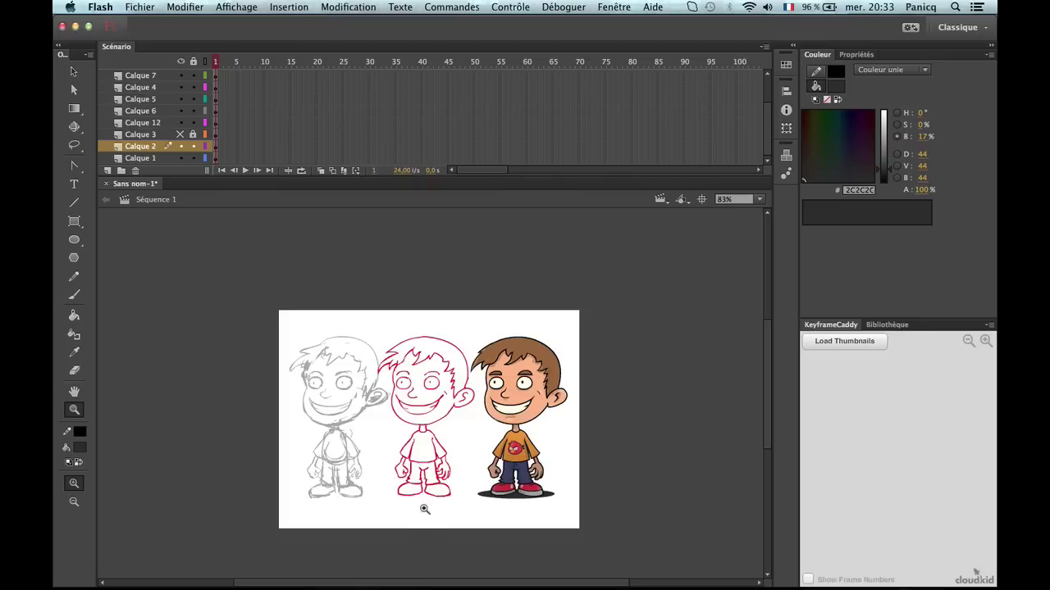
click(440, 474)
drag(478, 408, 481, 480)
alt+click(469, 463)
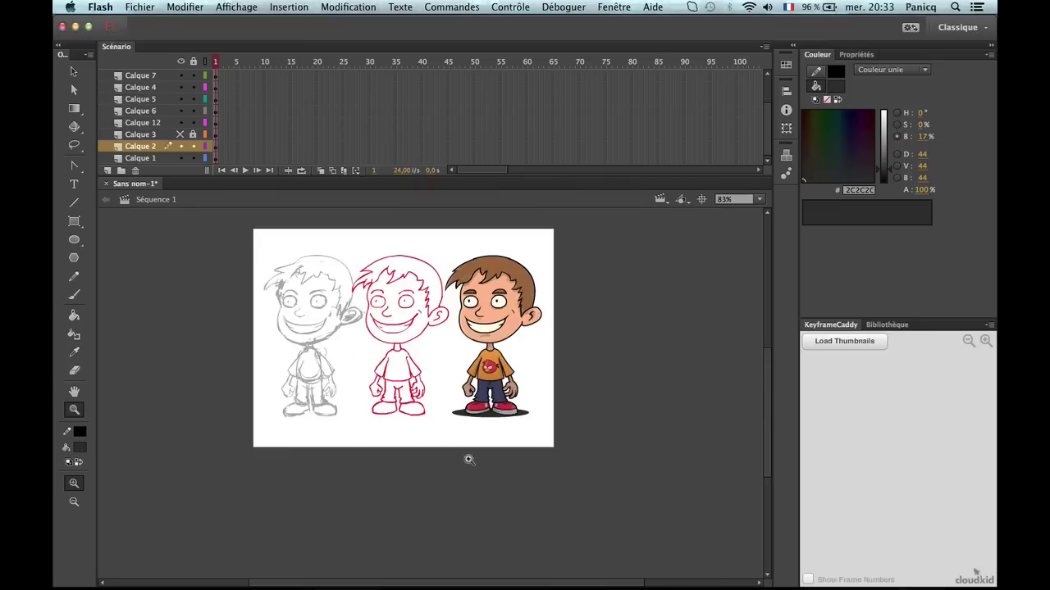
drag(233, 264, 537, 488)
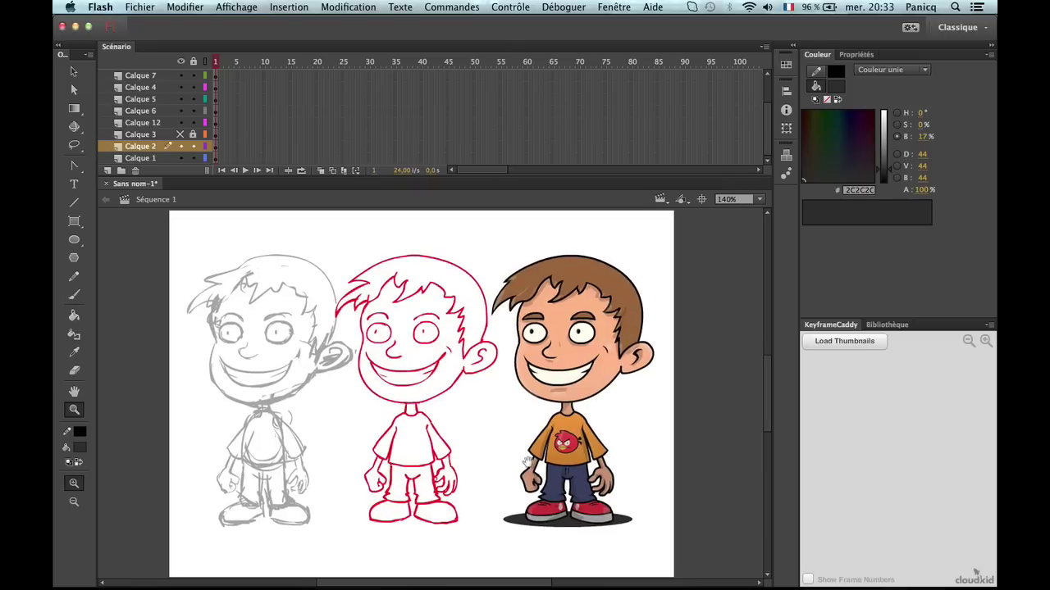
click(74, 74)
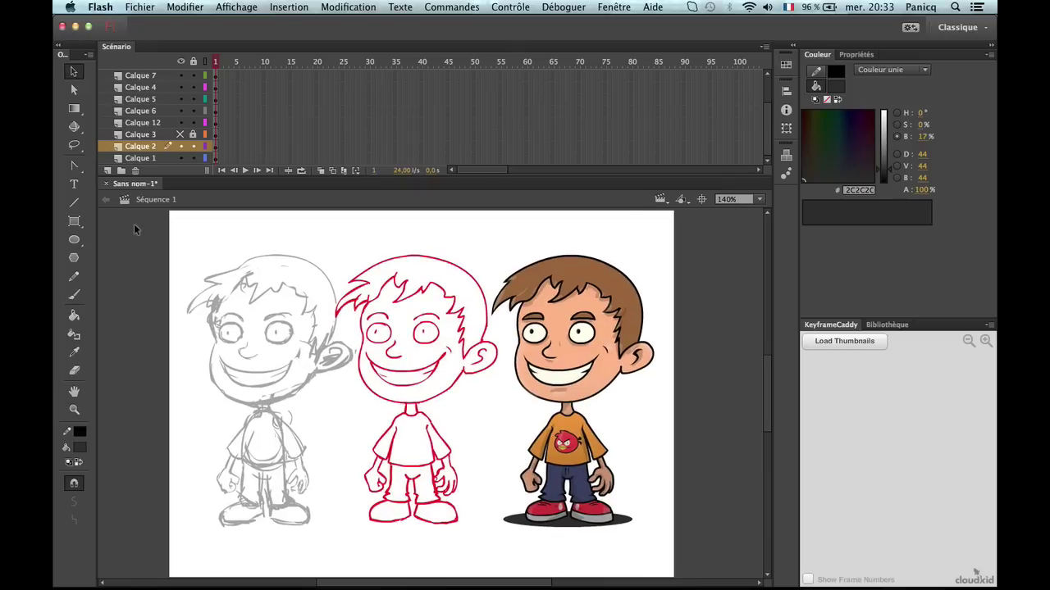